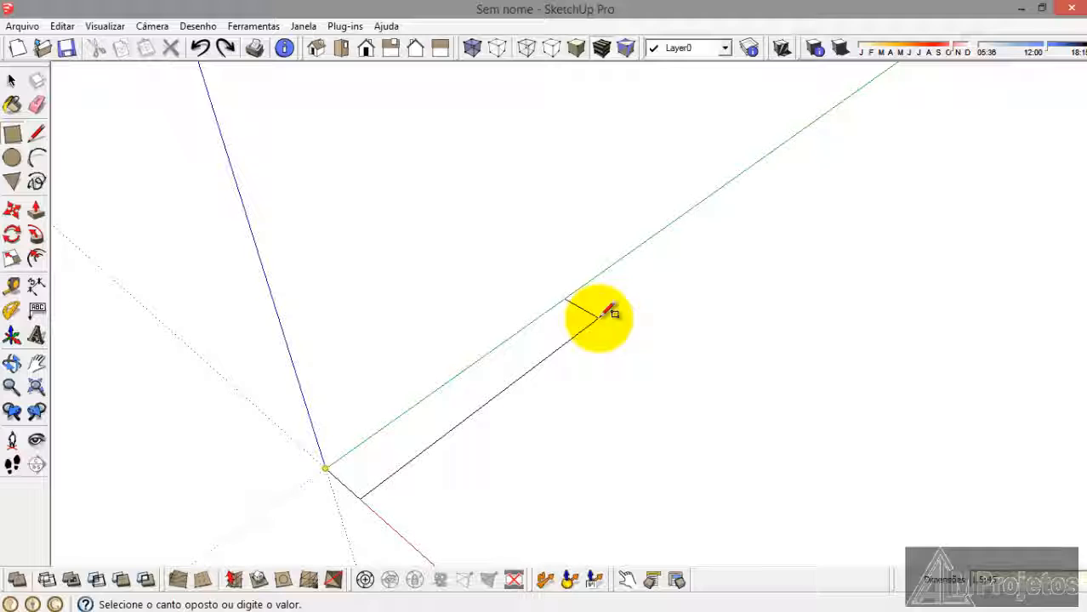
Step: Complete the 1.5 by 45 cm rectangle at the origin and pull it up 180 cm to form the side panel
key("Return")
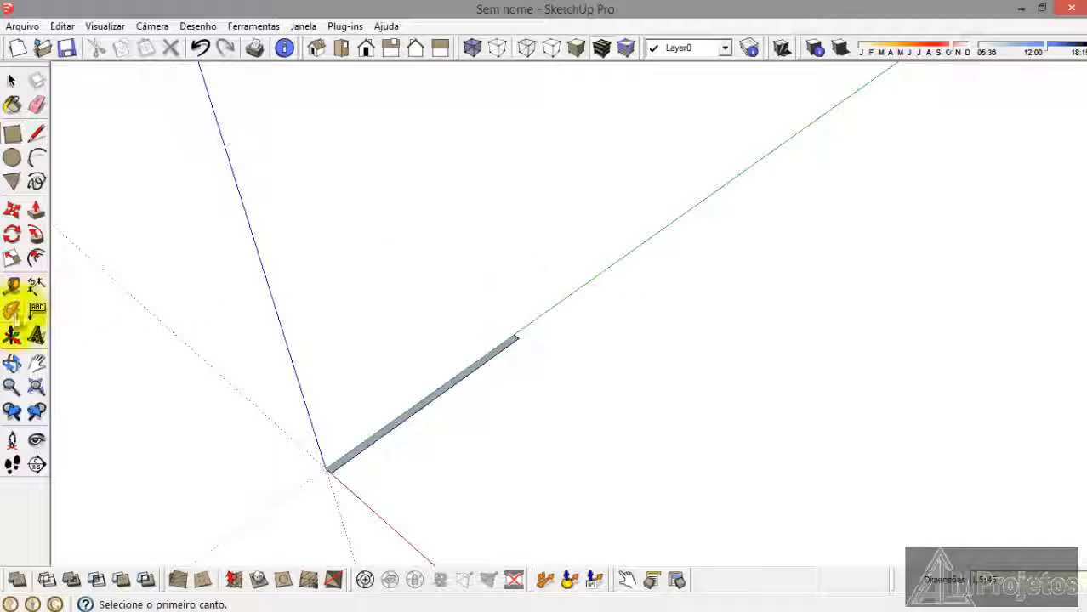
left_click(36, 213)
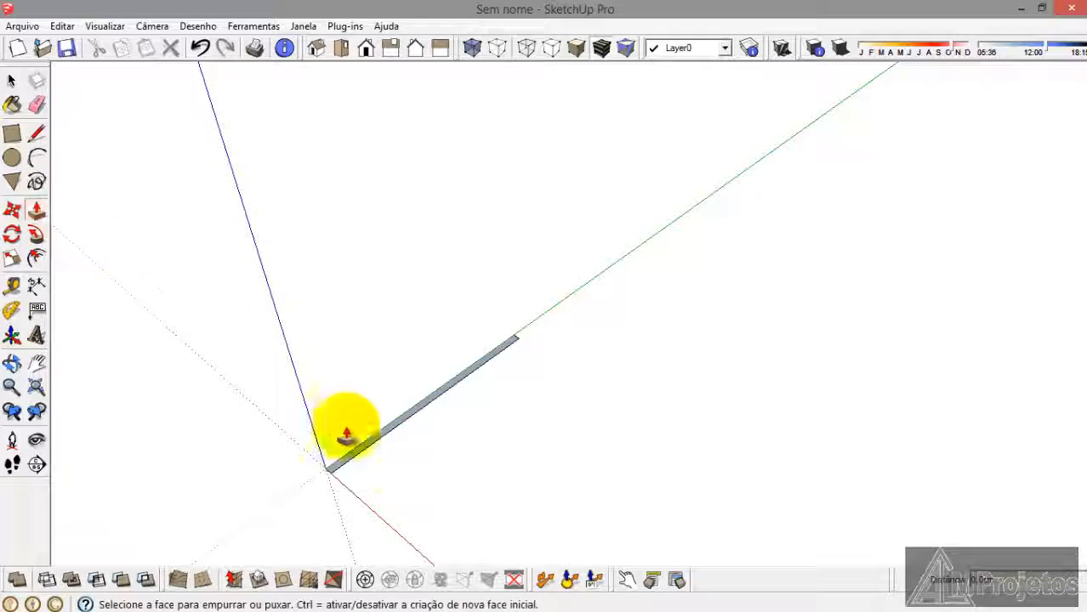
left_click(367, 443)
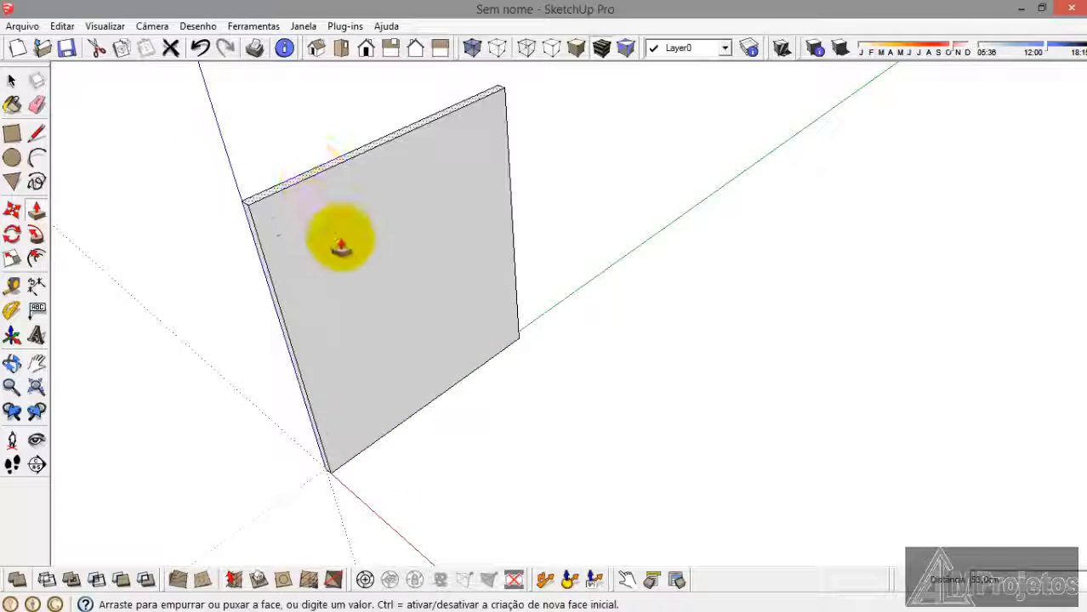
scroll(384, 281, "down", 5)
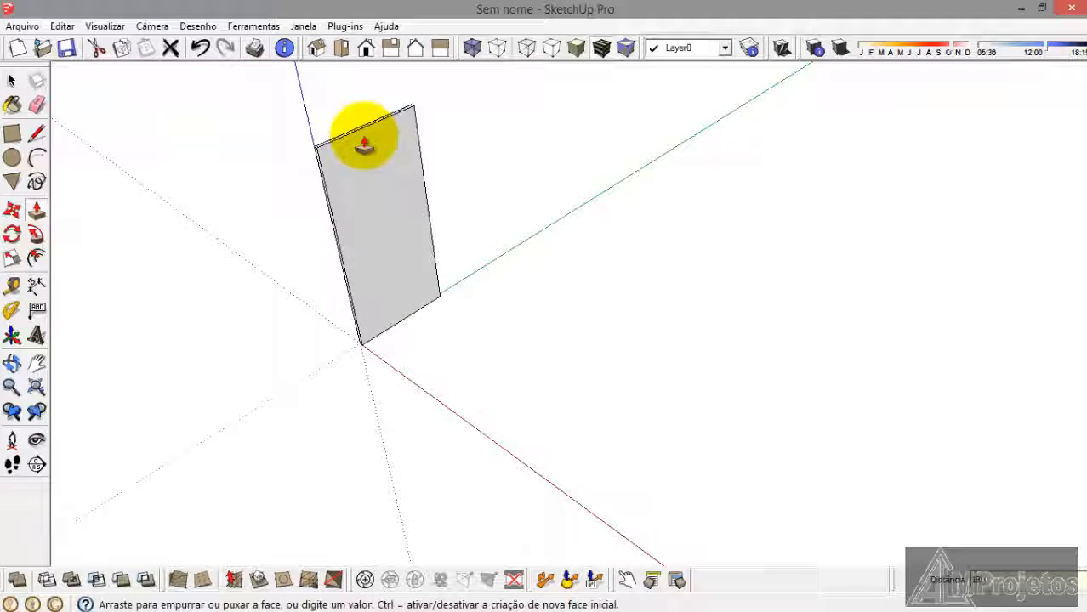
key("Return")
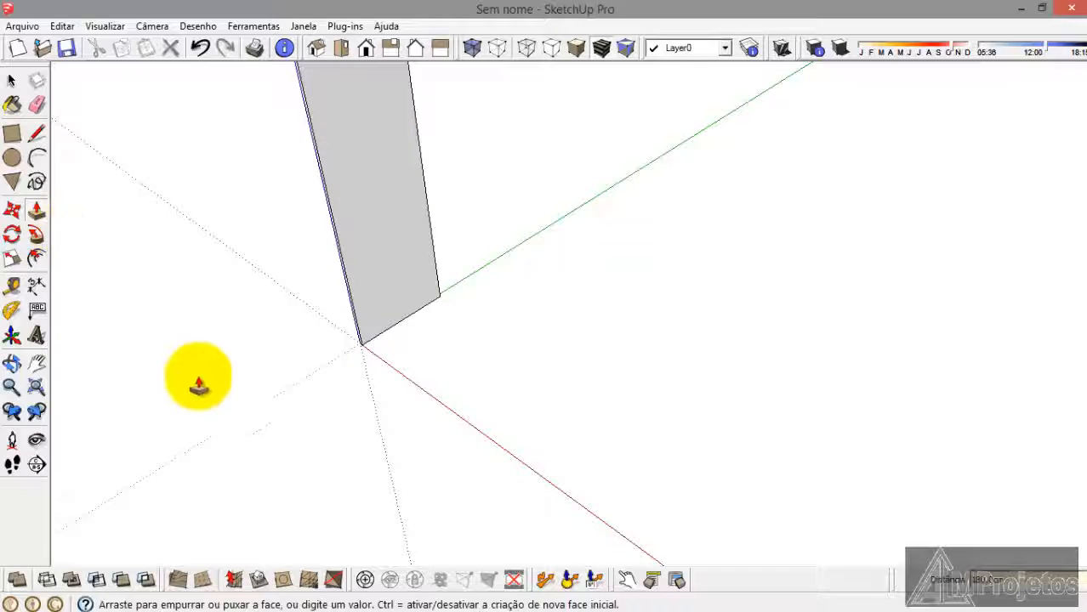
Step: Select the whole side panel, make it a group and clear the selection
scroll(339, 473, "down", 3)
left_click(12, 80)
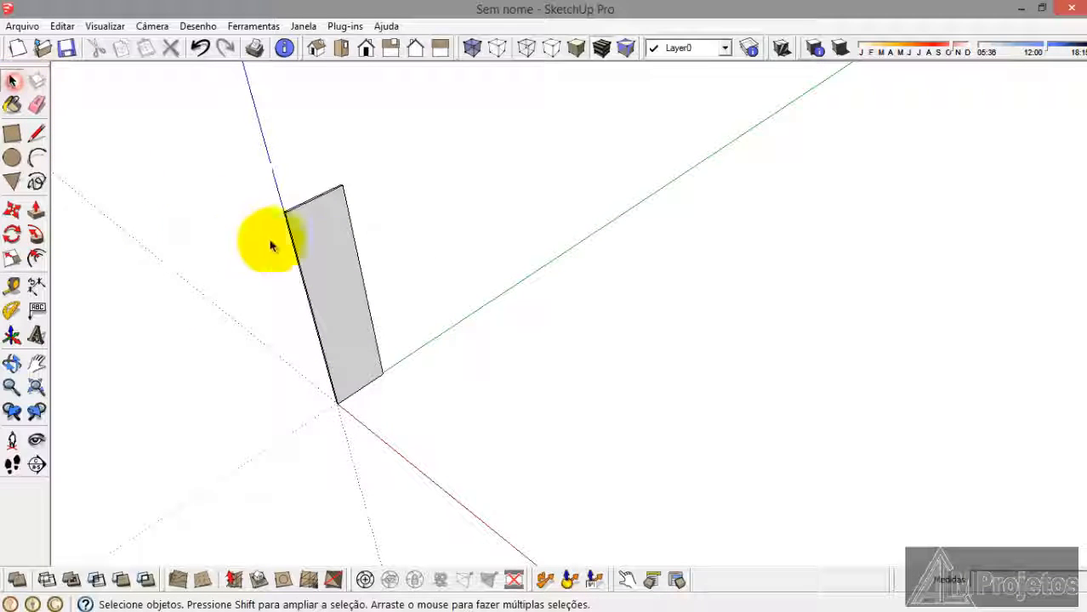
left_click(321, 259)
right_click(322, 260)
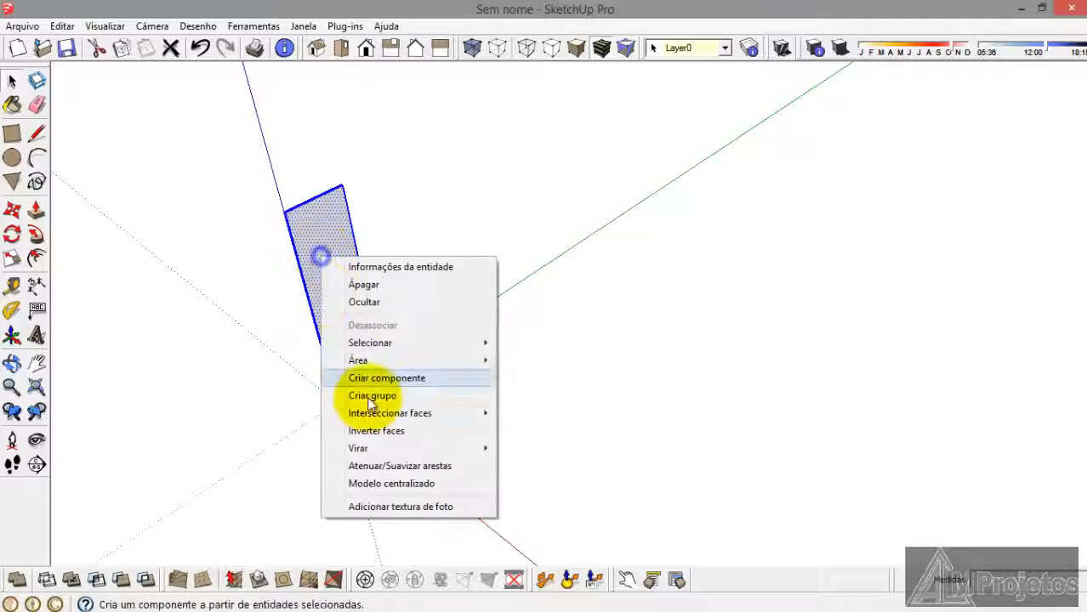
left_click(380, 396)
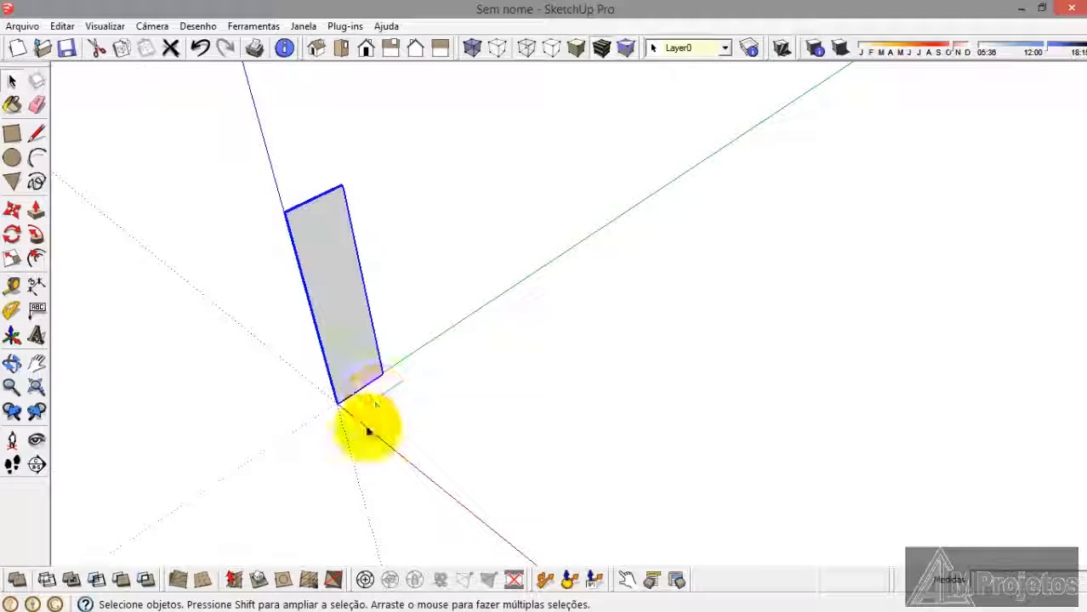
scroll(344, 417, "up", 3)
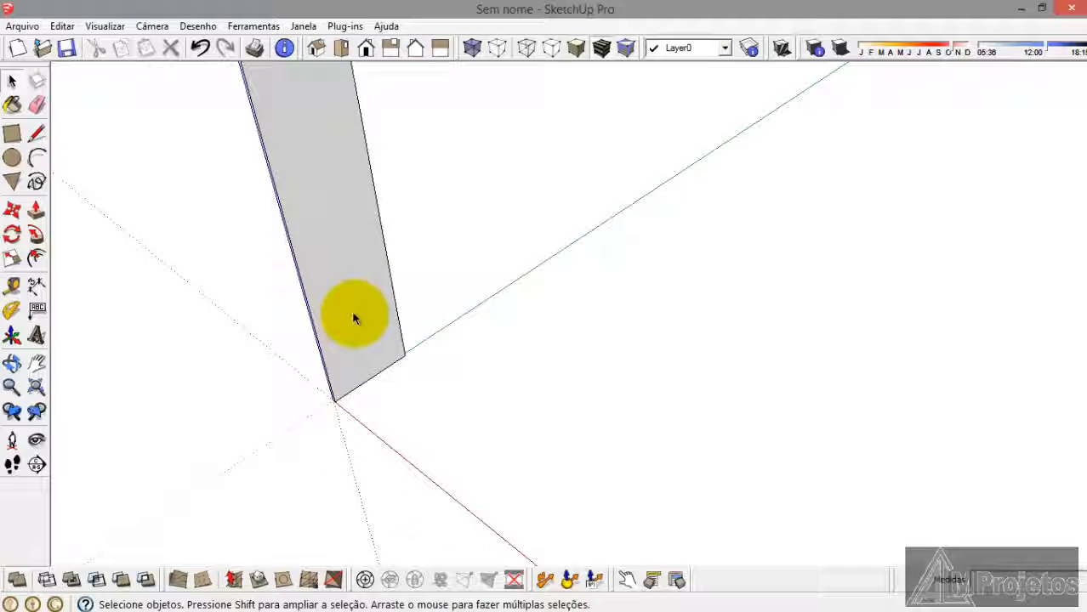
left_click(353, 315)
left_click(306, 444)
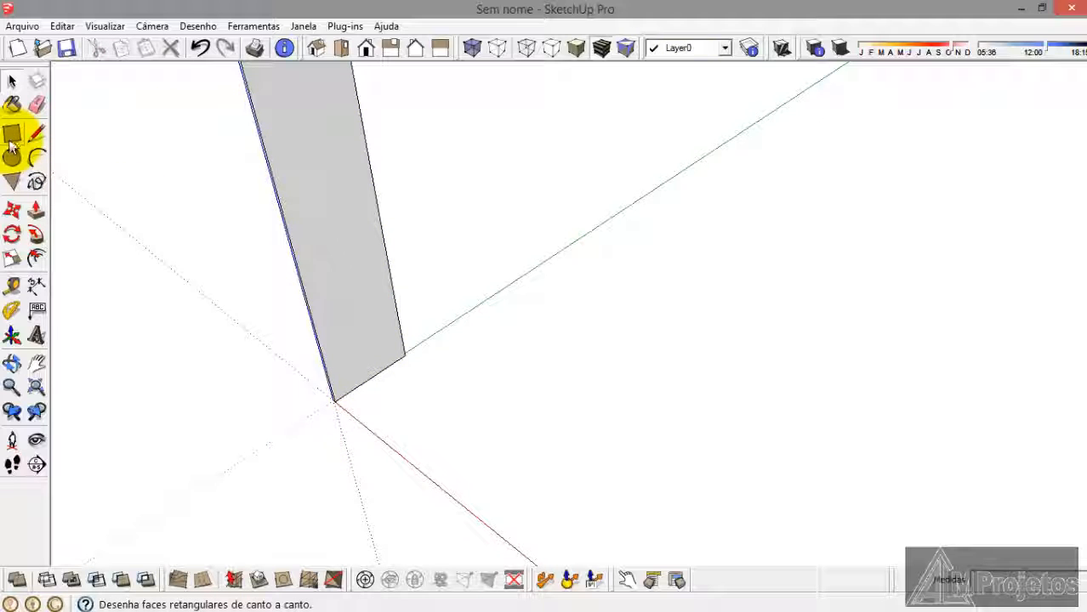
Step: Draw an 8 by 1.5 cm rectangle on the side panel's inner face, at its lower corner by the origin
left_click(12, 134)
scroll(488, 438, "up", 5)
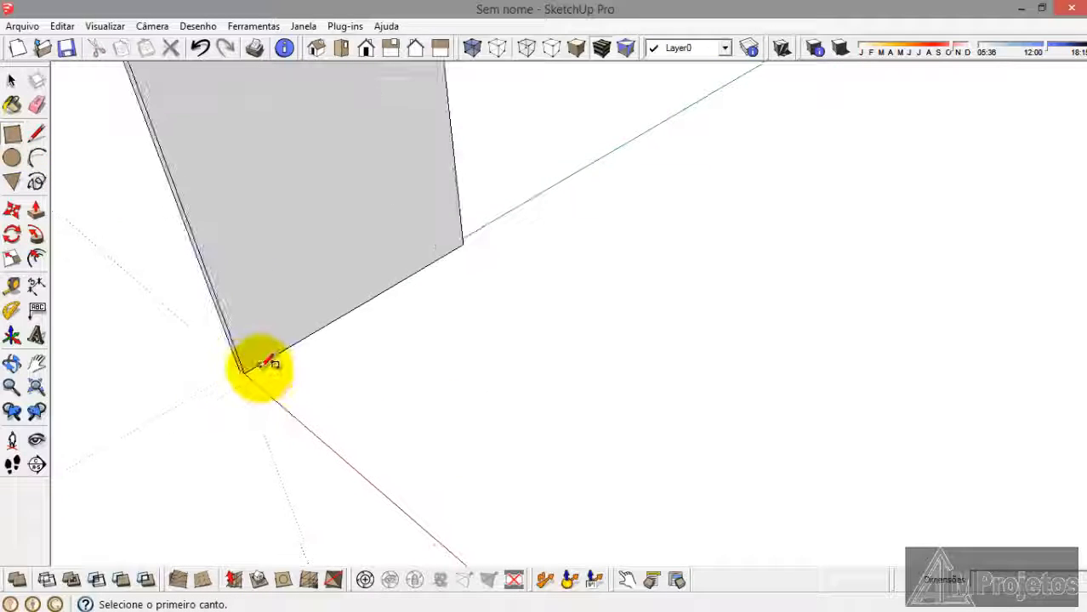
left_click(243, 370)
scroll(250, 289, "up", 2)
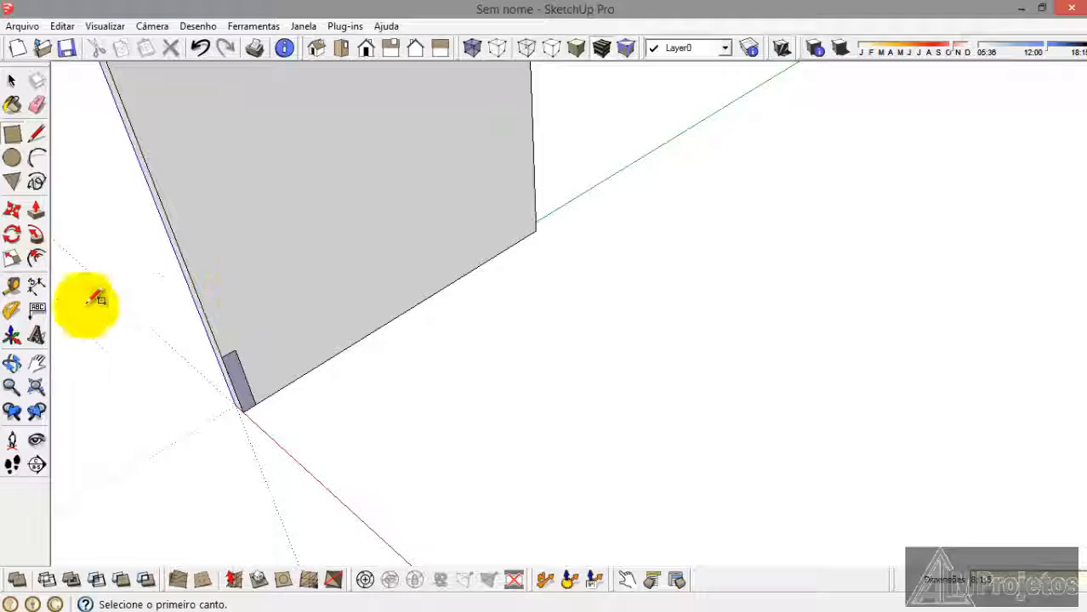
Step: Extrude the small rectangle 30 cm along the red axis to form the base strip, consulting the dimensions in armario.png
left_click(37, 212)
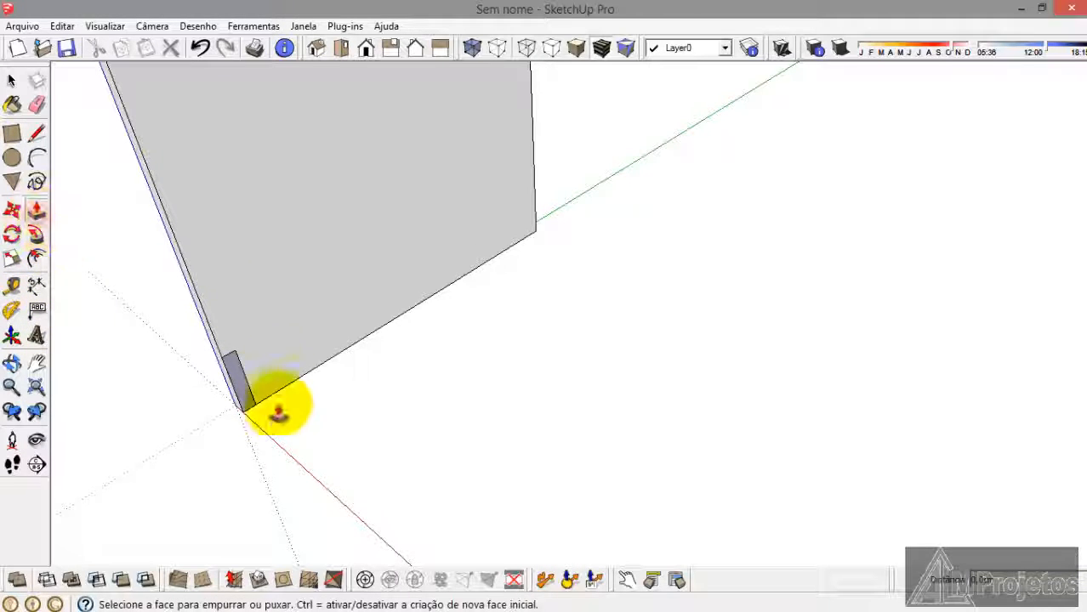
left_click(250, 385)
scroll(376, 371, "down", 1)
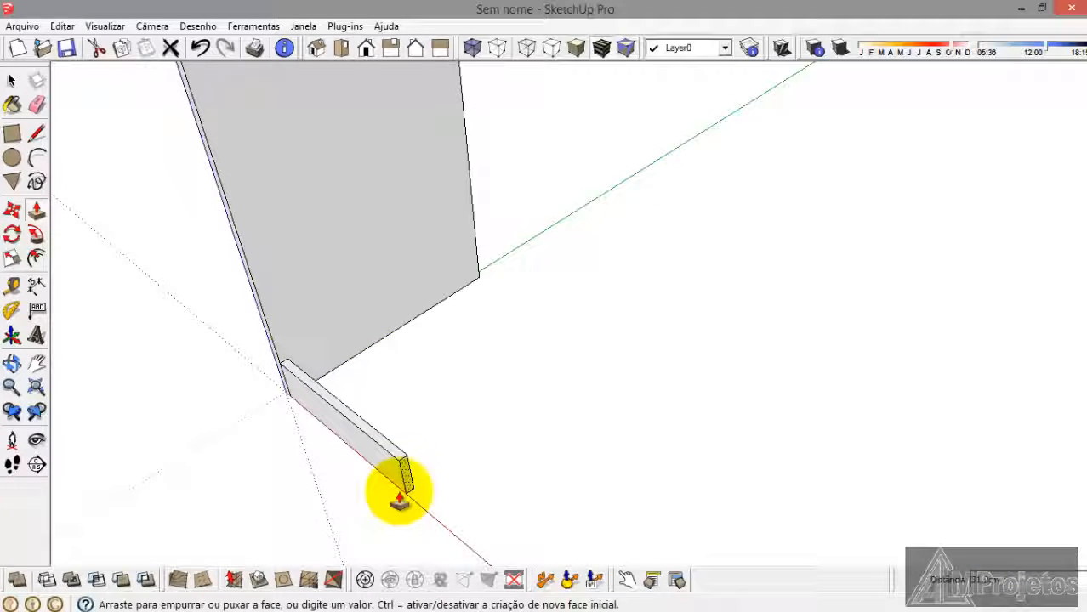
mouse_move(395, 605)
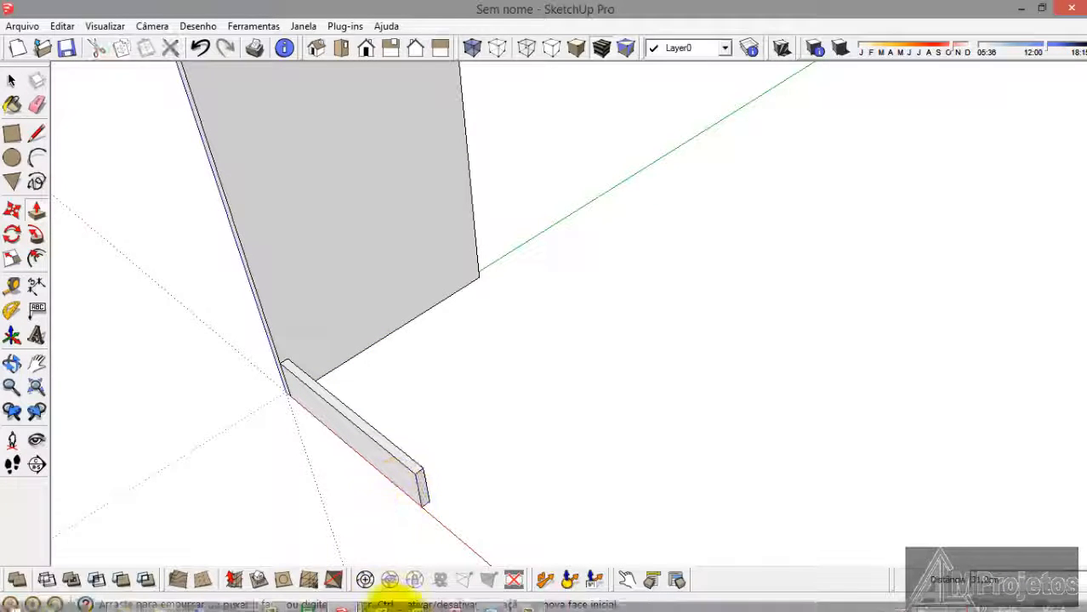
left_click(489, 604)
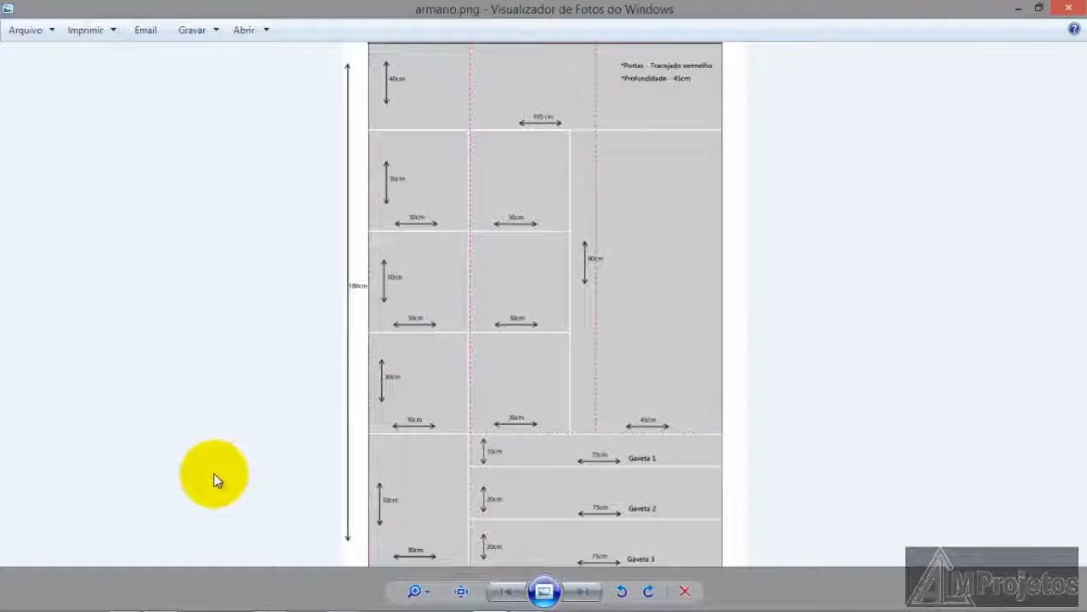
left_click(1019, 10)
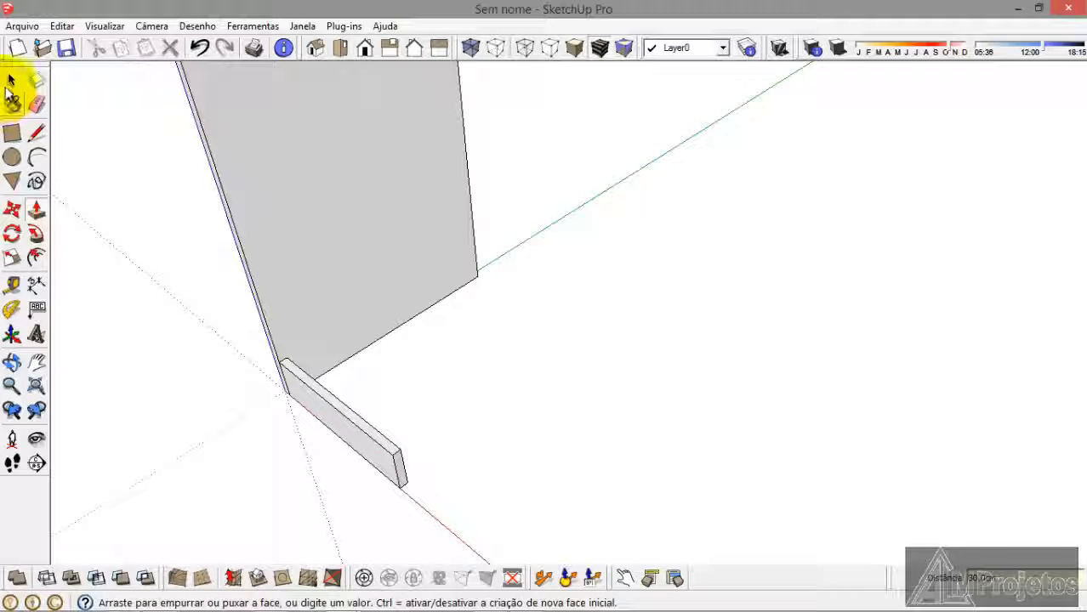
Step: Select the whole base strip, make it a group and clear the selection
left_click(11, 80)
triple_click(382, 462)
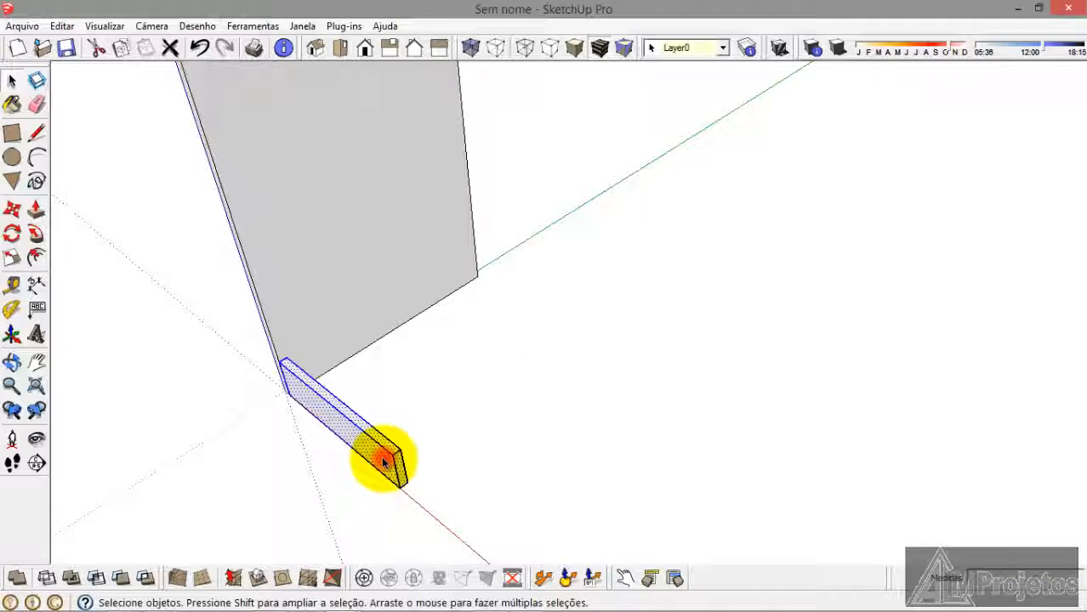
right_click(382, 462)
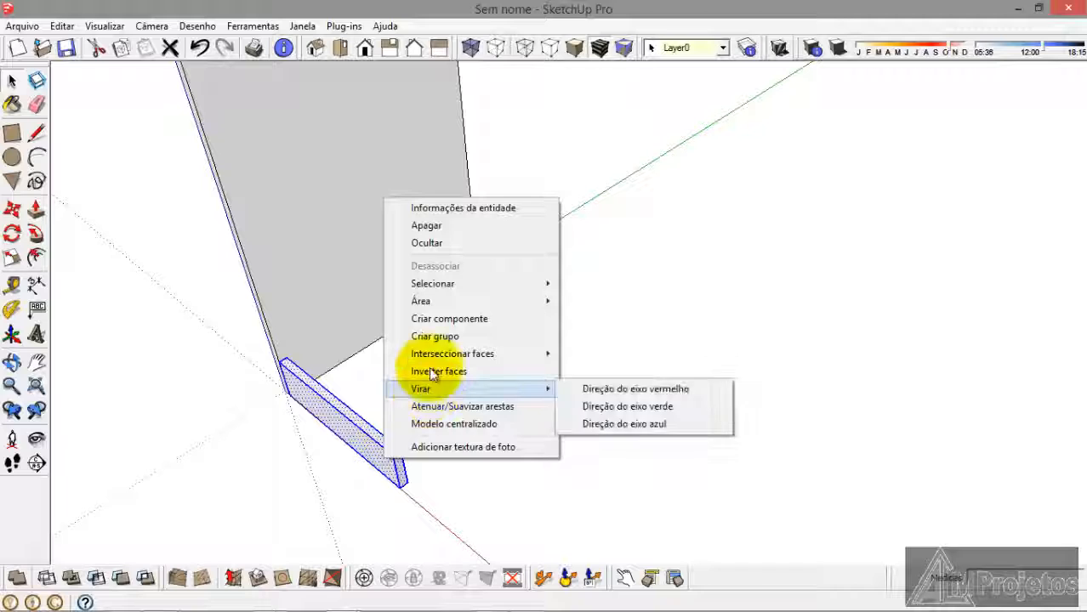
left_click(438, 338)
left_click(478, 461)
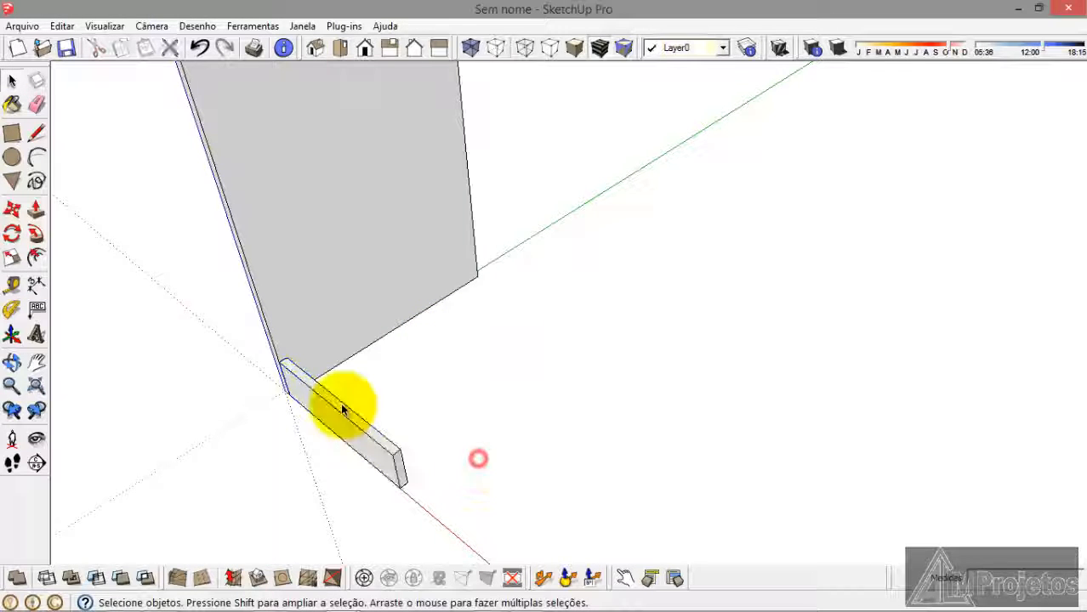
Step: Draw a 45 by 1.5 cm rectangle on the side panel's inner face, starting at the base strip's upper corner
scroll(297, 400, "up", 2)
left_click(292, 393)
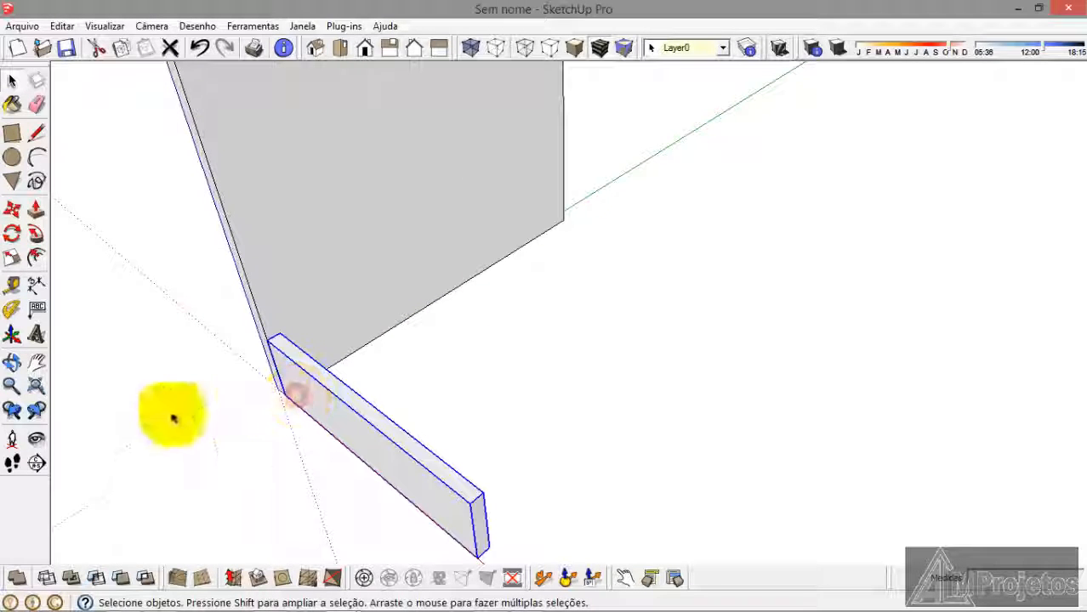
left_click(13, 152)
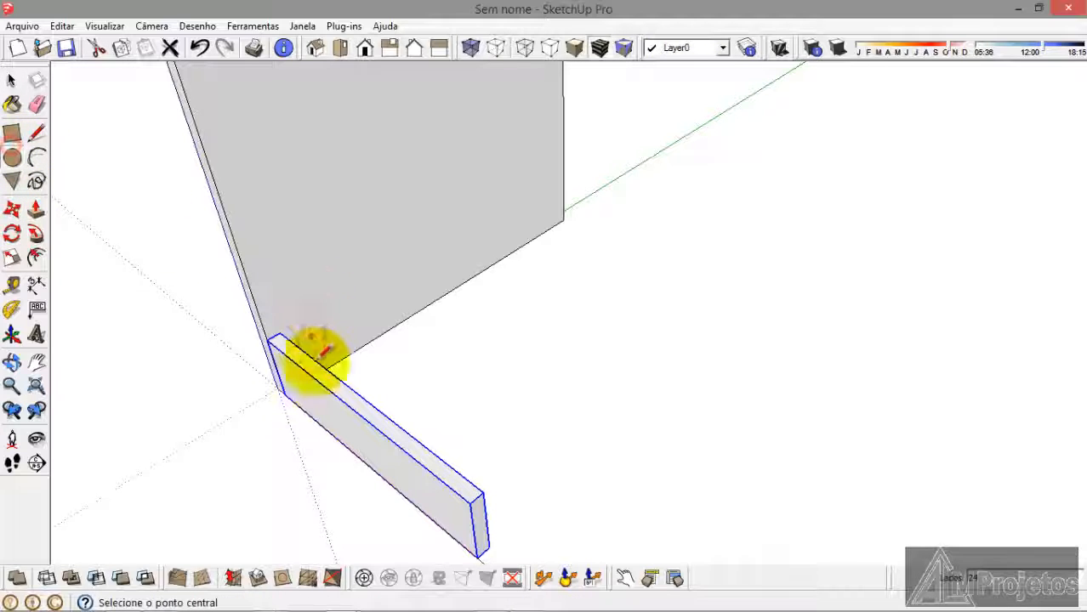
left_click(10, 134)
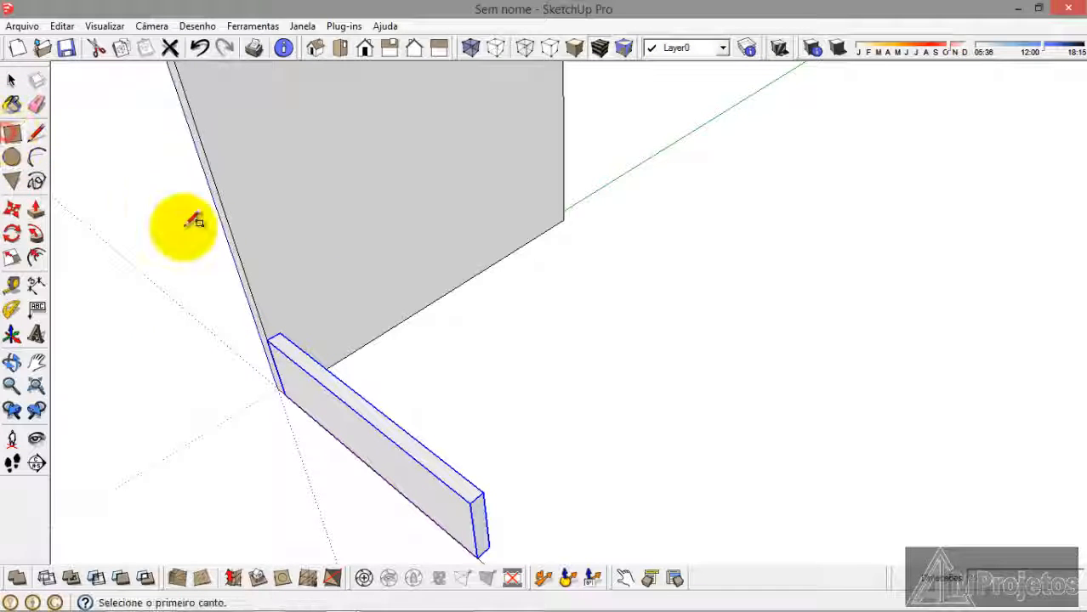
left_click(276, 339)
scroll(589, 139, "up", 3)
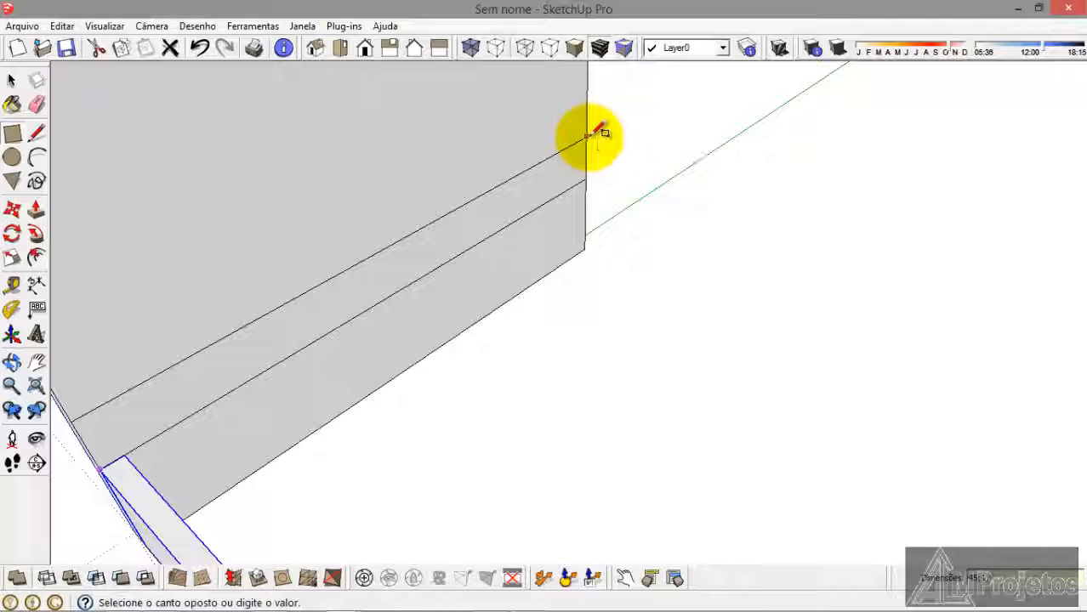
left_click(593, 133)
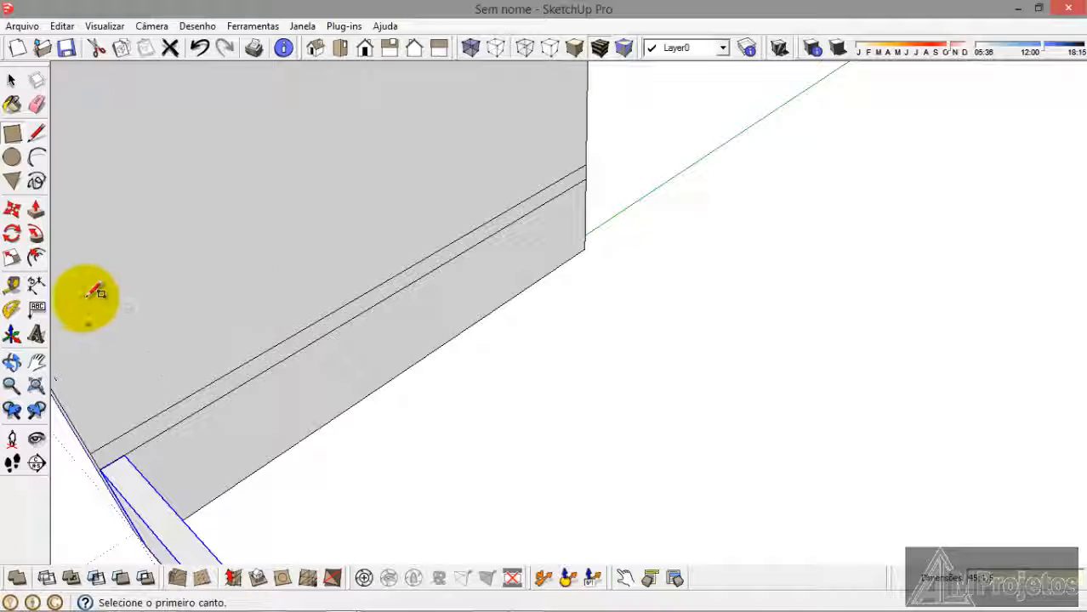
Step: Extrude the thin rectangle 30 cm to the end of the base strip to form the bottom shelf
left_click(42, 218)
left_click(231, 382)
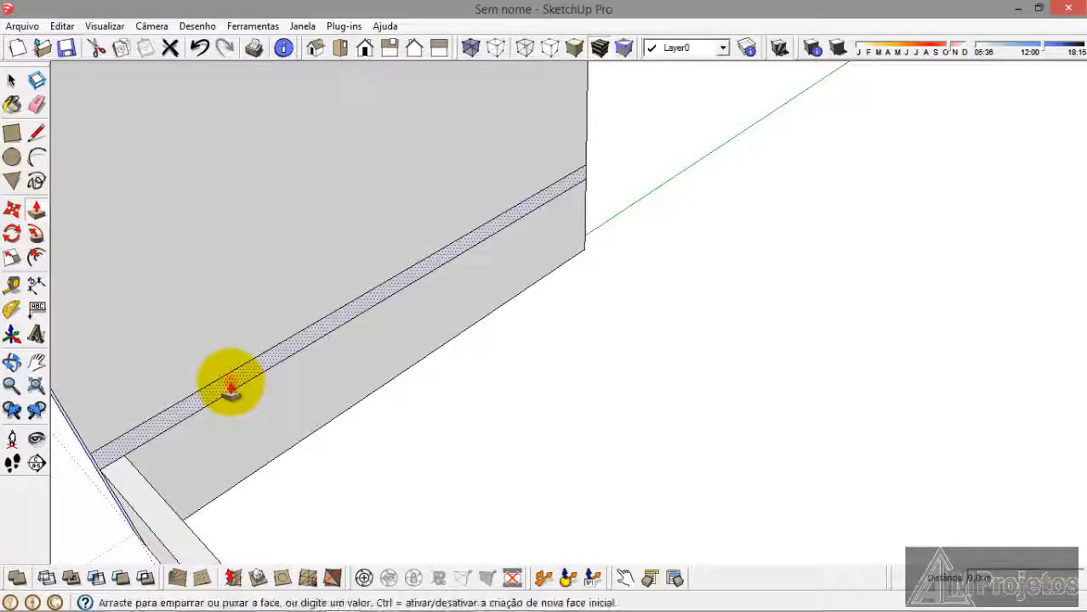
scroll(473, 347, "down", 5)
scroll(470, 483, "up", 3)
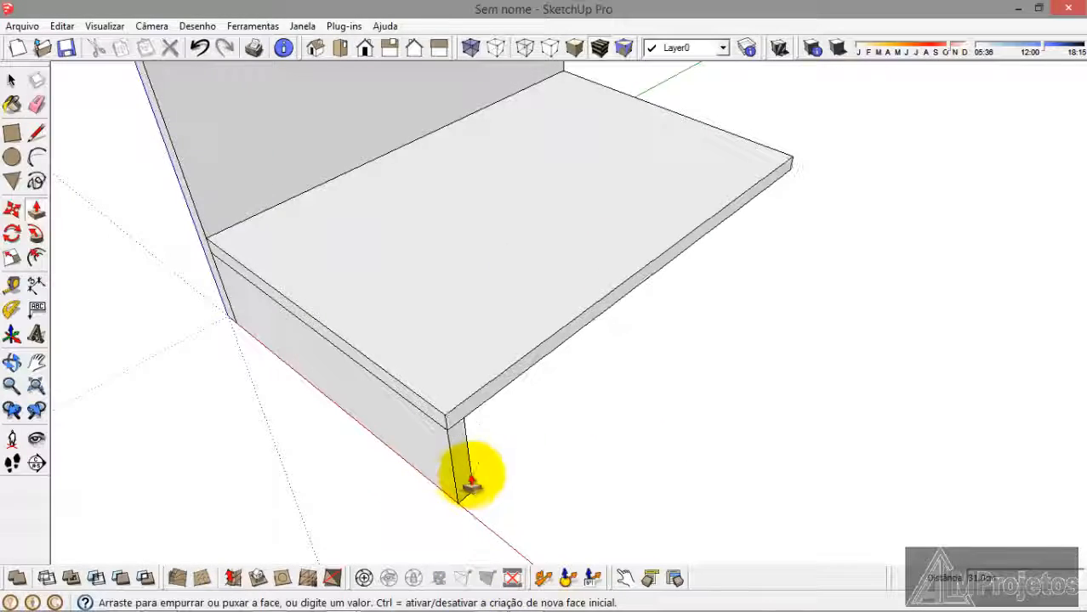
left_click(463, 481)
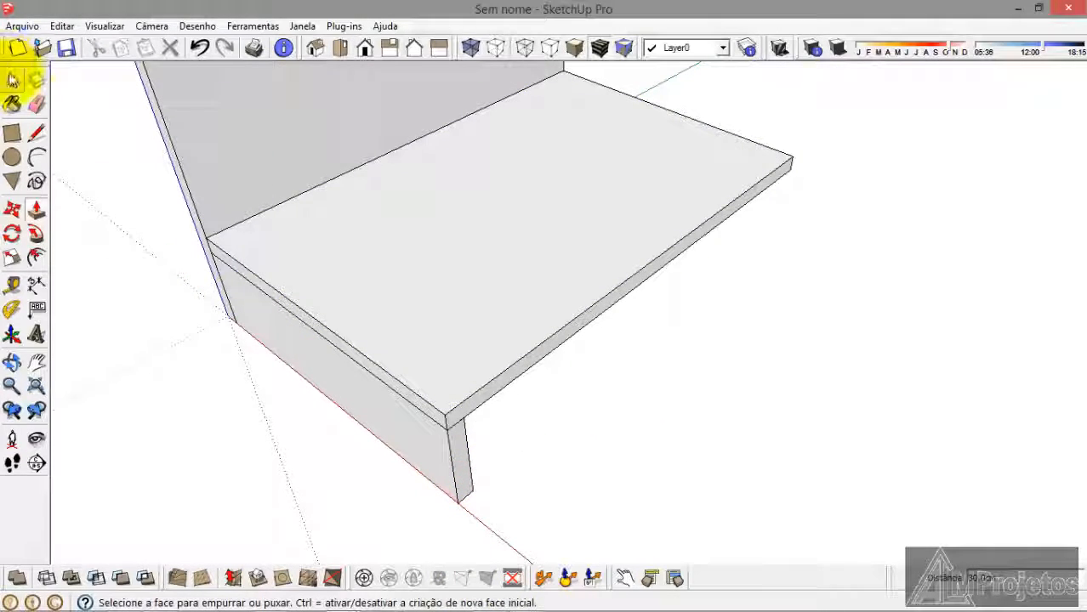
Step: Select the whole bottom shelf and make it a group
left_click(12, 79)
double_click(394, 272)
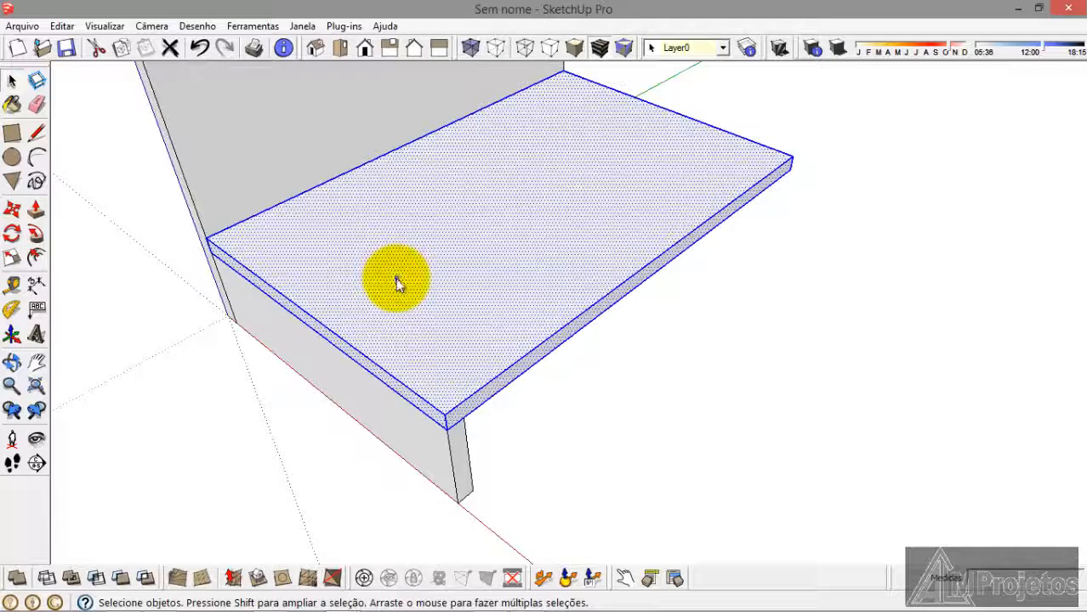
right_click(395, 279)
left_click(464, 419)
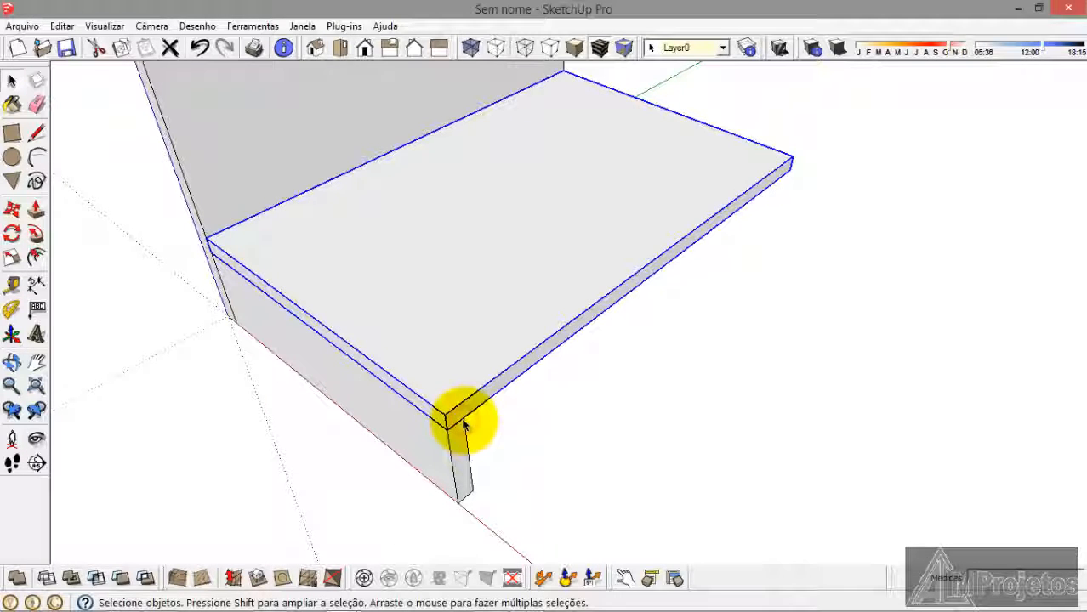
Step: Copy and paste the shelf, and place the copy against the side panel directly on top of the bottom shelf
key("ctrl+c")
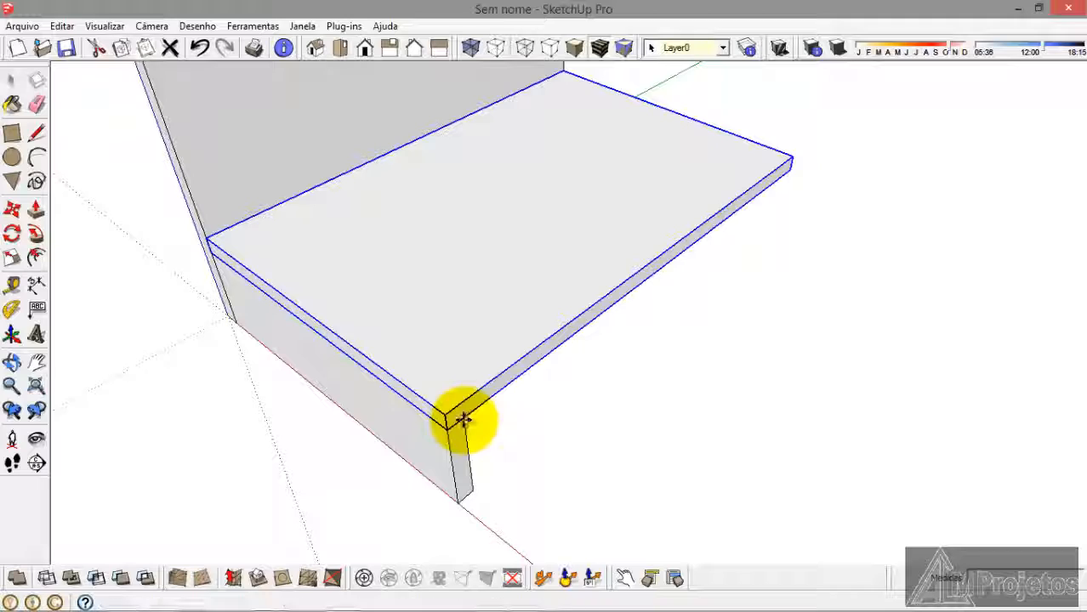
key("ctrl+v")
left_click(761, 302)
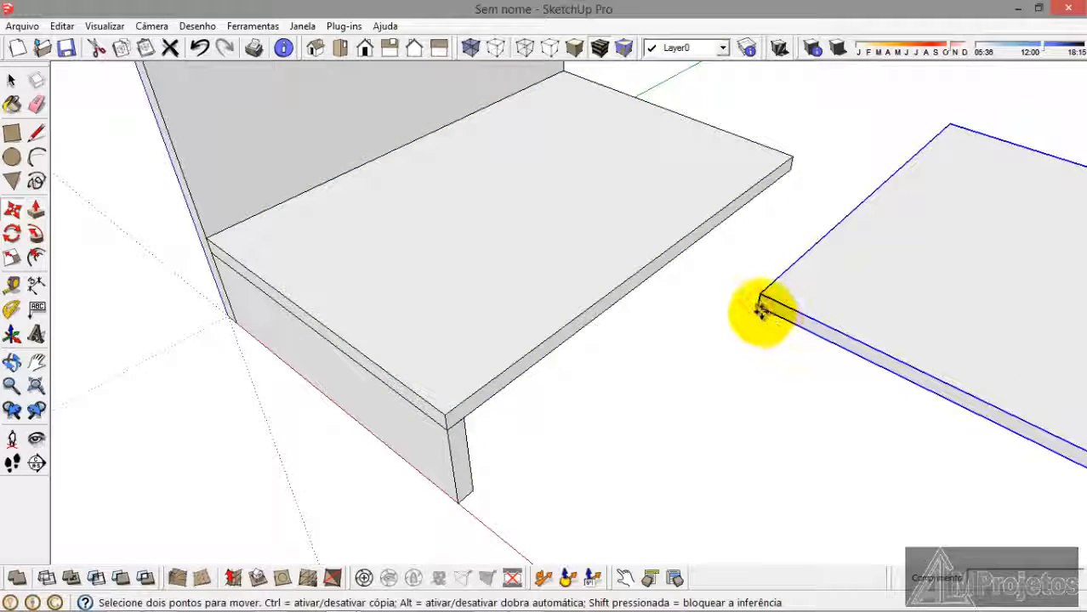
left_click(759, 306)
scroll(227, 209, "up", 5)
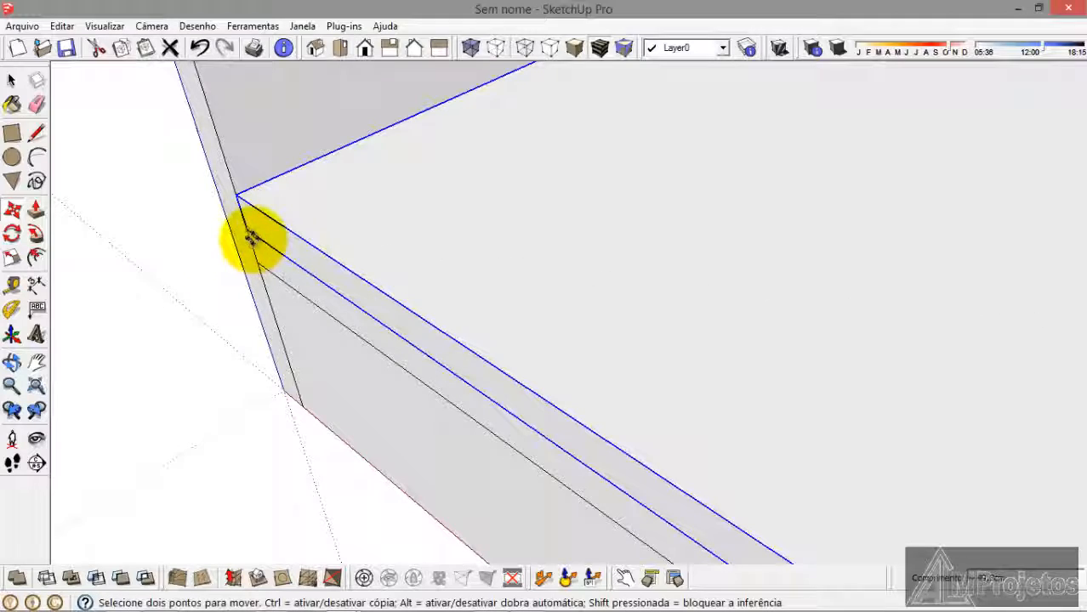
Step: Move the copied shelf 50 cm straight up along the side panel above the bottom shelf
scroll(245, 230, "down", 4)
scroll(255, 225, "down", 3)
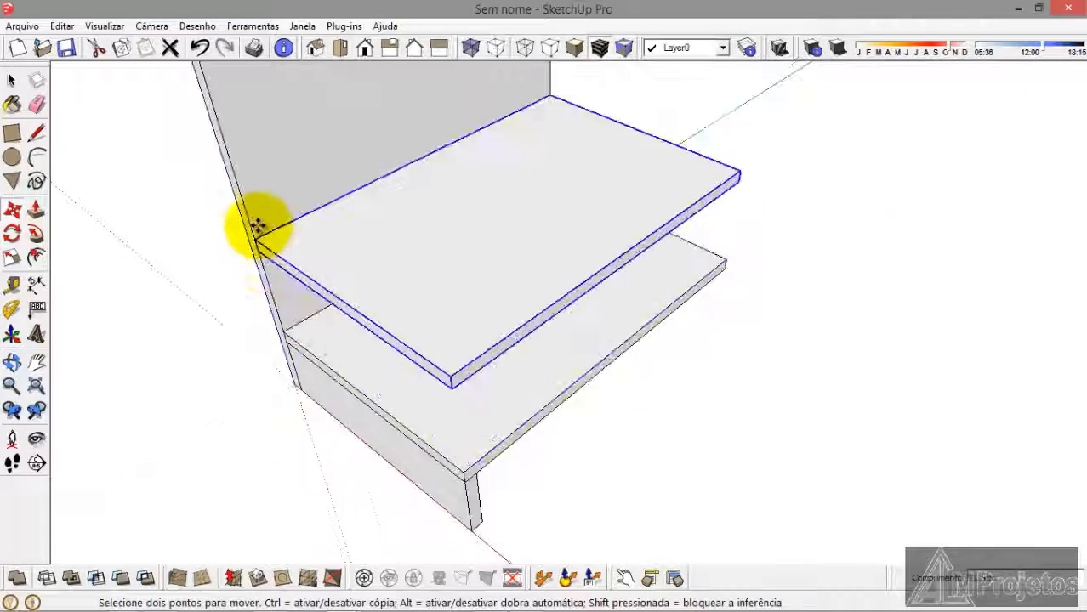
scroll(222, 150, "up", 4)
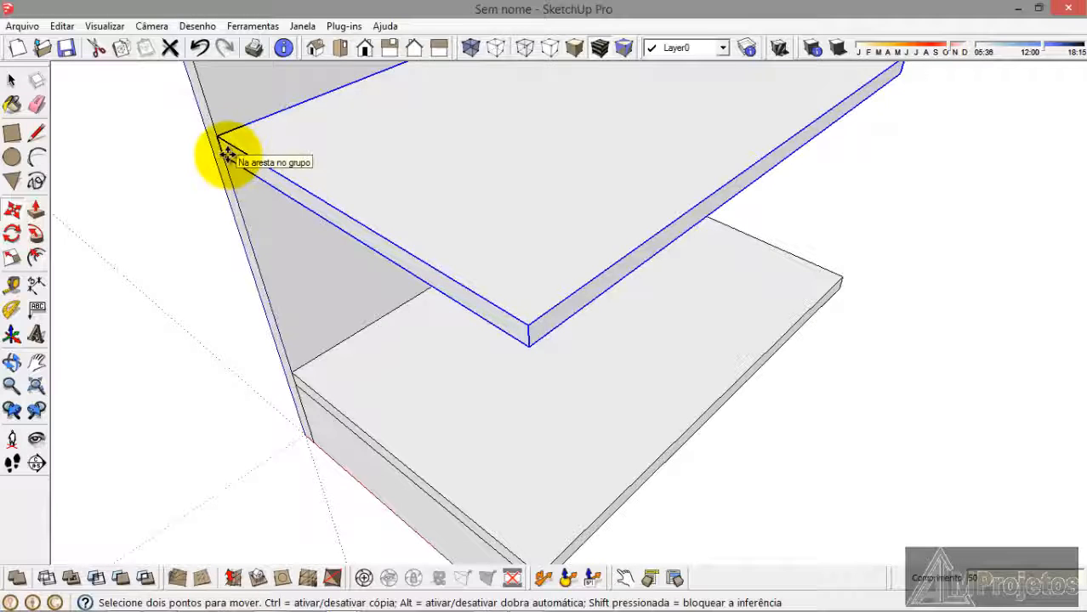
scroll(358, 316, "down", 5)
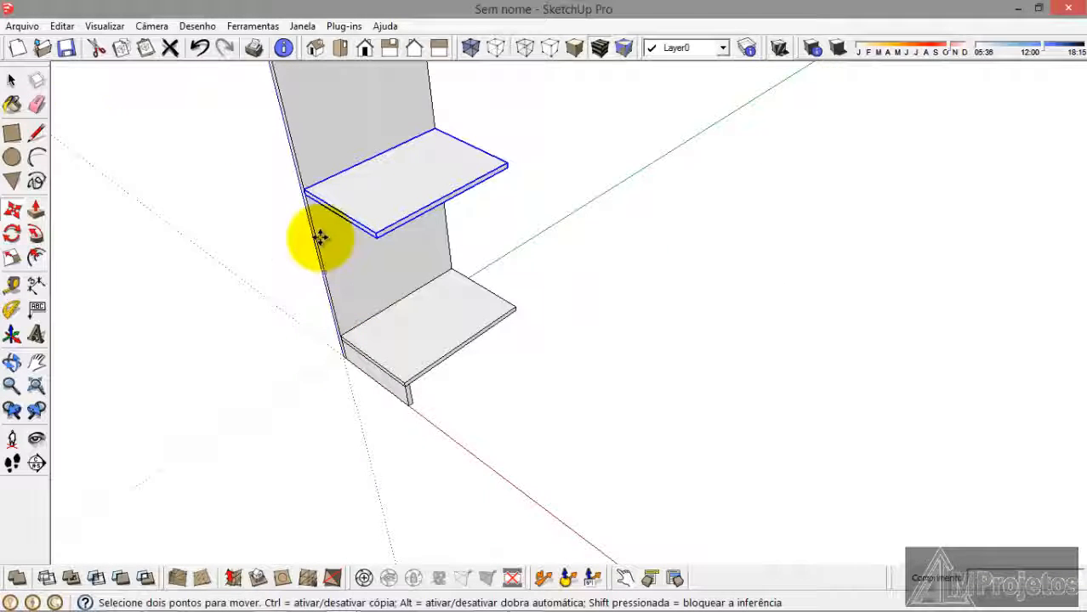
Step: Paste another copy of the shelf and place it against the side panel directly on top of the raised shelf
left_click(11, 81)
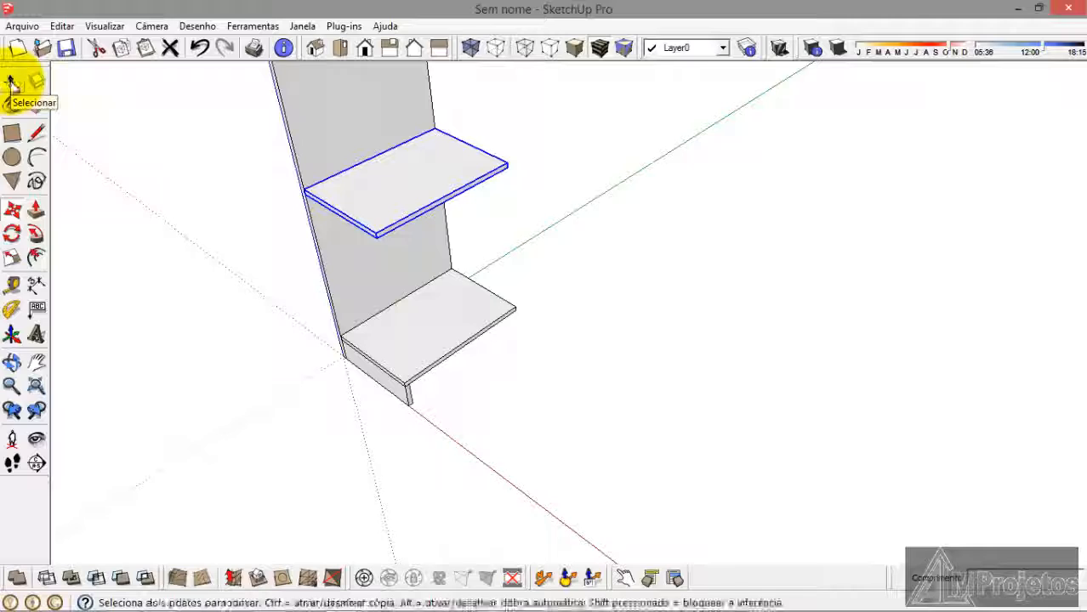
key("ctrl+v")
left_click(598, 314)
scroll(595, 315, "up", 10)
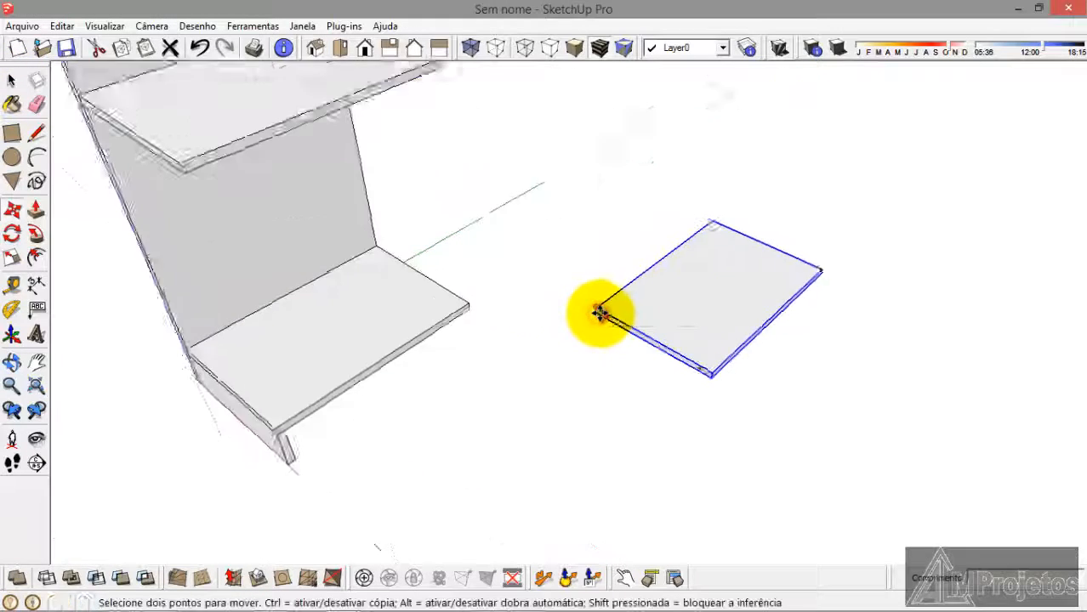
scroll(587, 316, "down", 10)
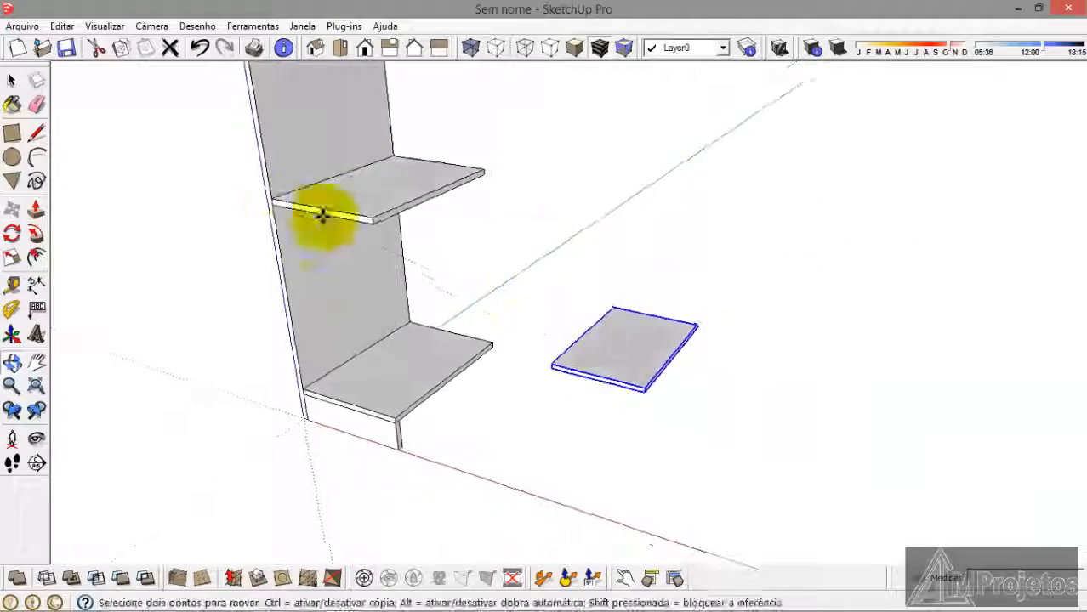
scroll(280, 197, "up", 6)
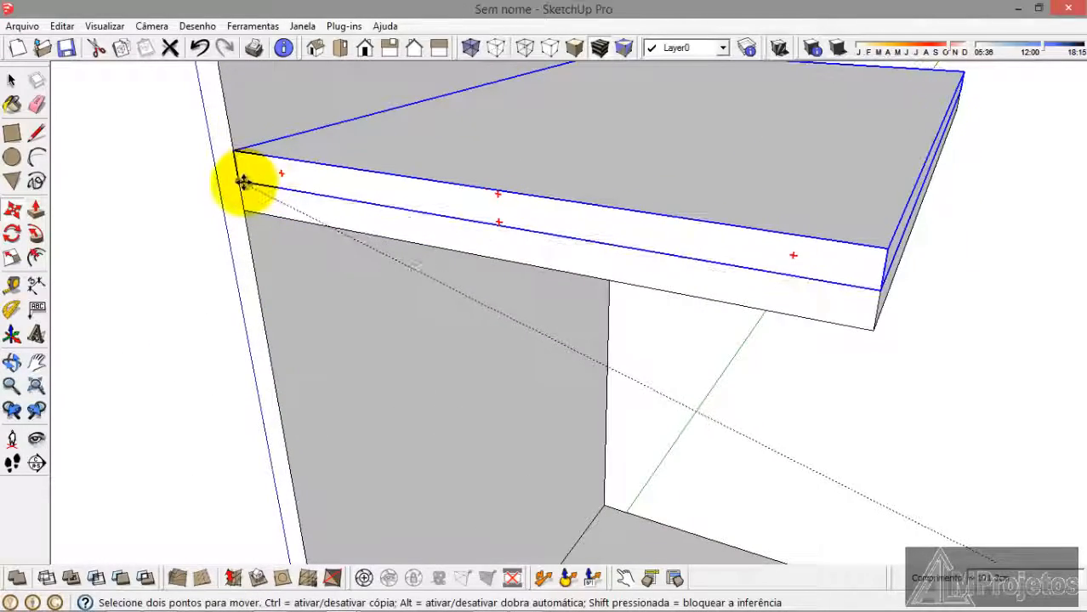
left_click(242, 182)
Step: Move the new shelf copy 30 cm straight up along the side panel and clear the selection
left_click(242, 182)
scroll(226, 194, "down", 10)
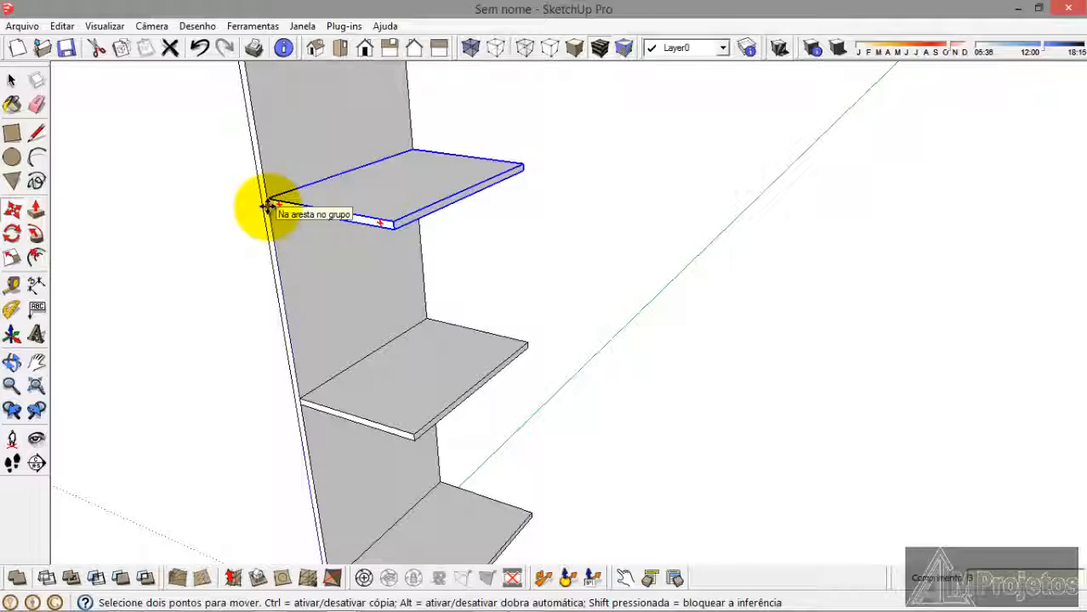
key("Escape")
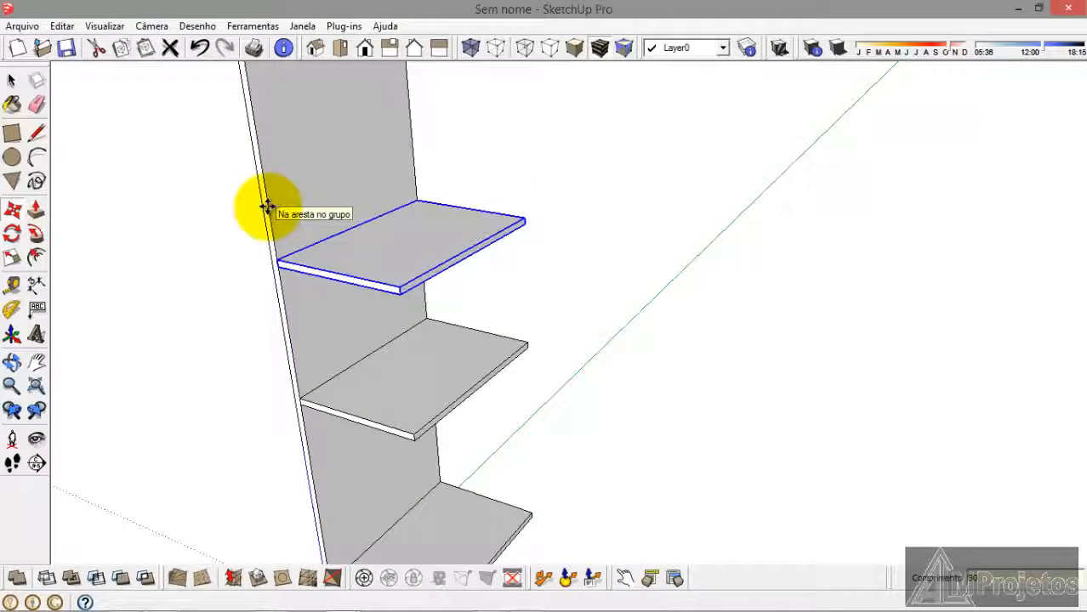
left_click(11, 82)
left_click(124, 308)
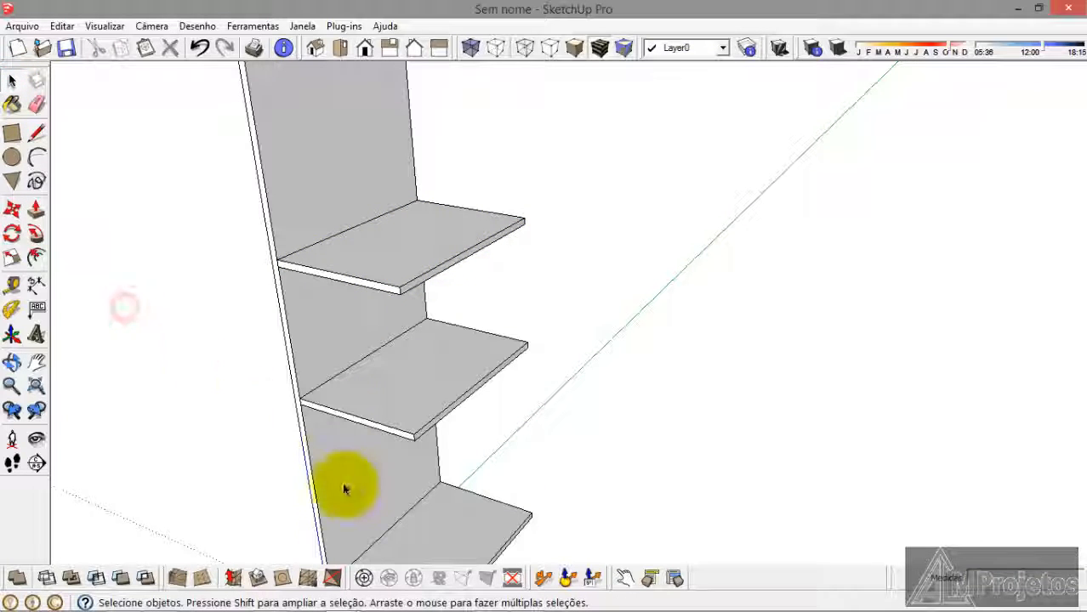
Step: Switch to armario.png and examine the widths and heights of the compartments and drawers, comparing them with the modelled shelves
mouse_move(415, 608)
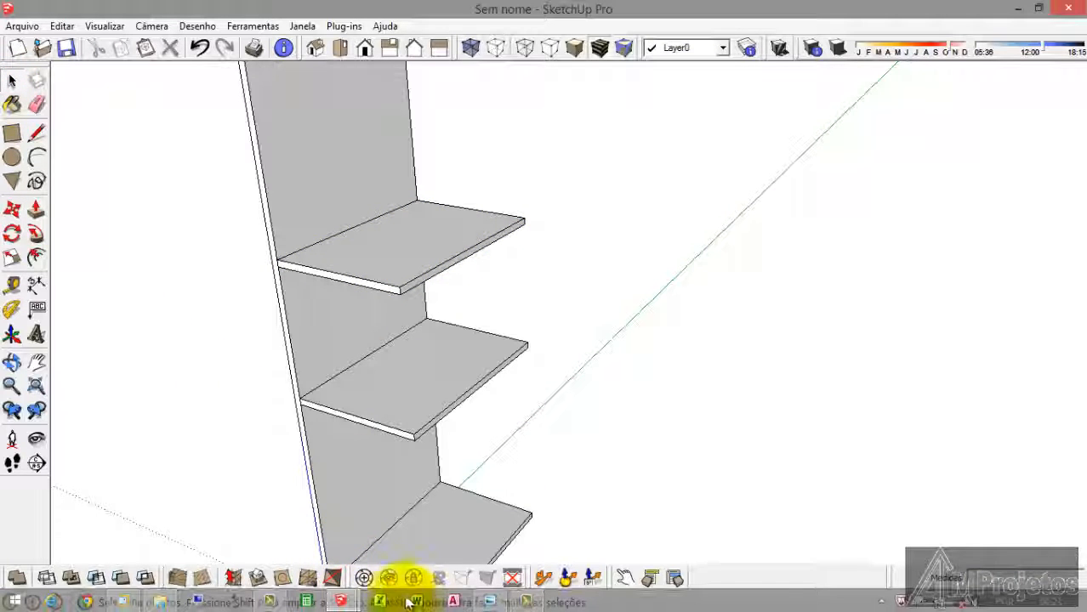
left_click(489, 602)
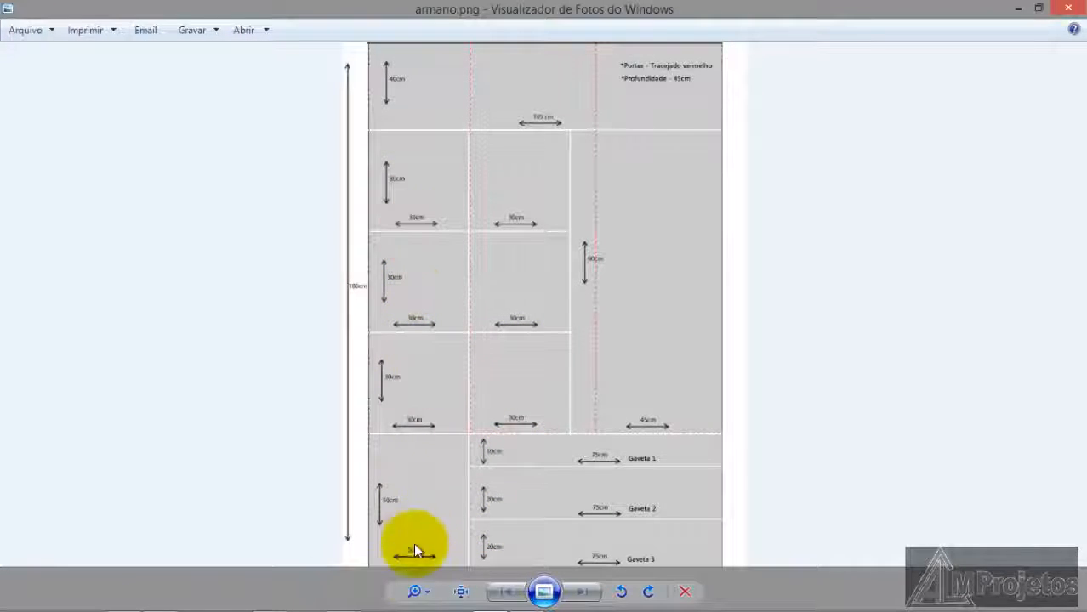
mouse_move(370, 583)
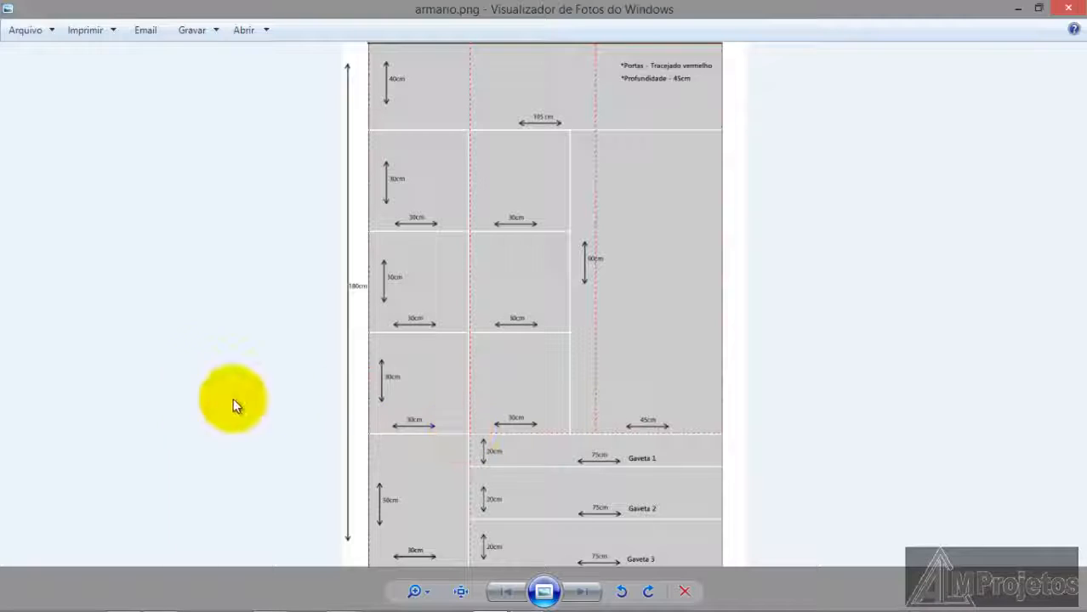
scroll(565, 367, "up", 1)
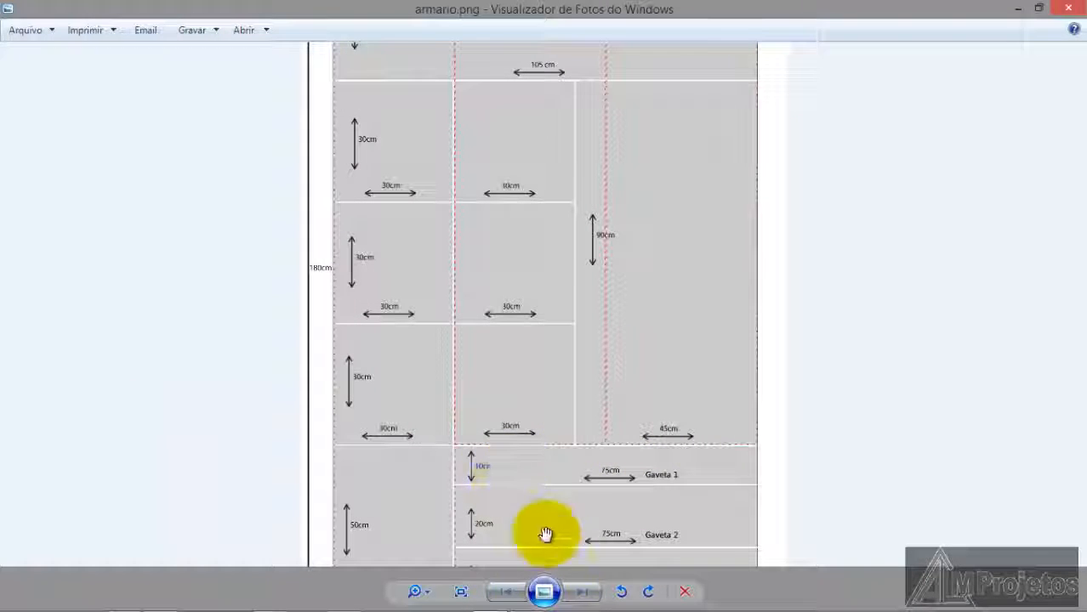
scroll(561, 502, "up", 1)
scroll(558, 464, "down", 2)
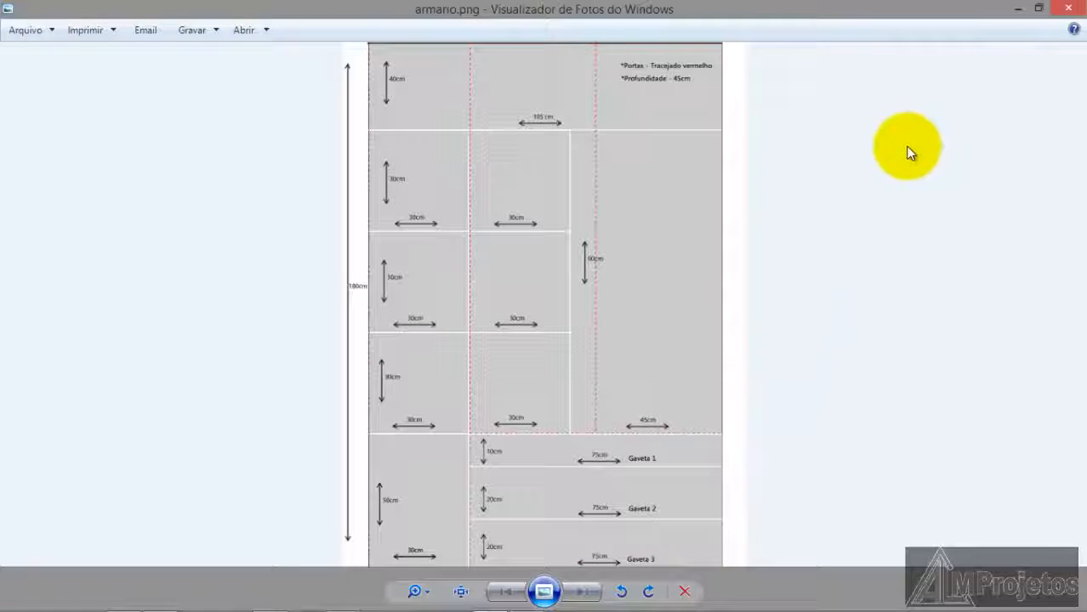
left_click(1020, 9)
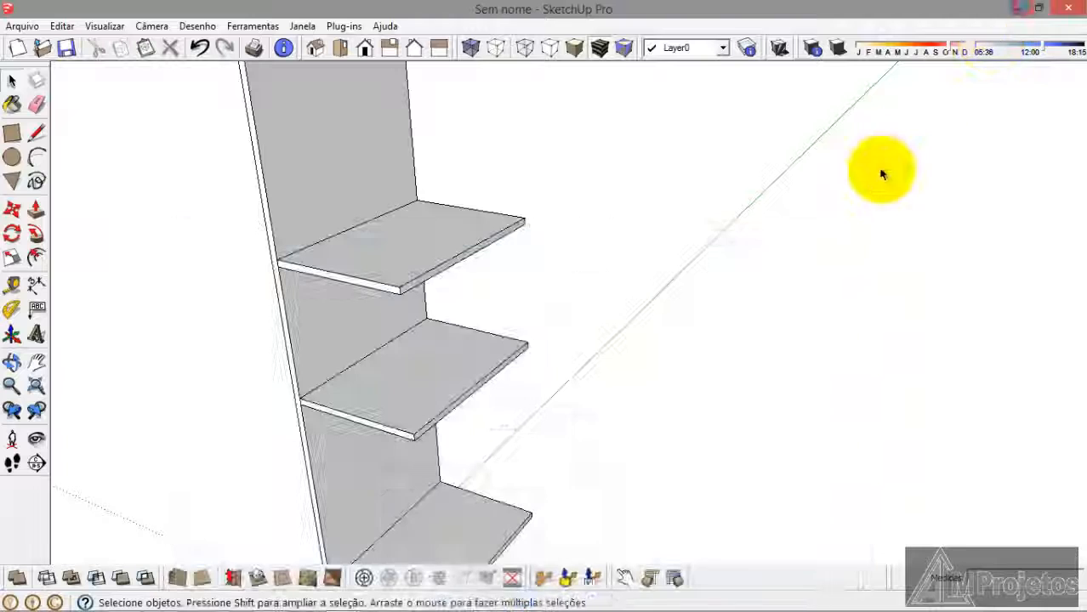
scroll(418, 423, "down", 5)
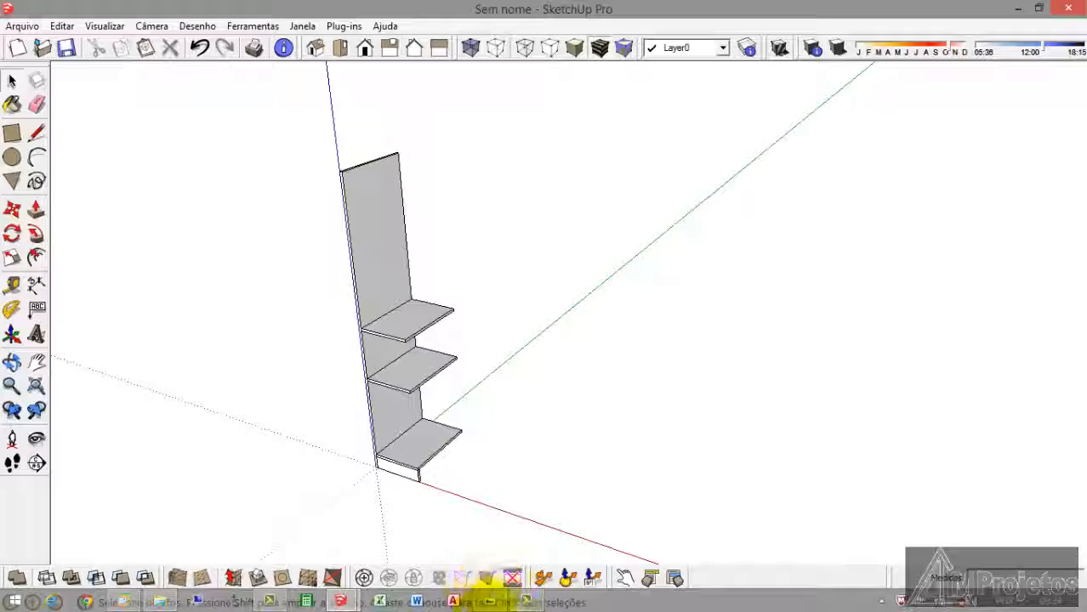
left_click(501, 603)
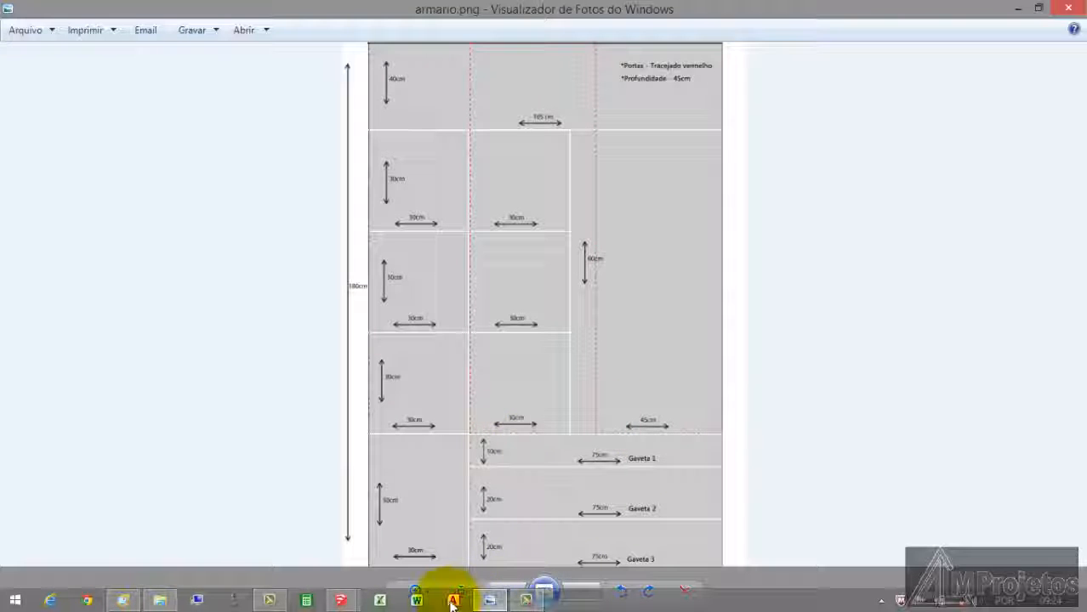
left_click(493, 602)
Step: Edit the bottom shelf's group and push/pull its free end face outward by 31.5 cm, leaving the group when finished
scroll(429, 464, "up", 3)
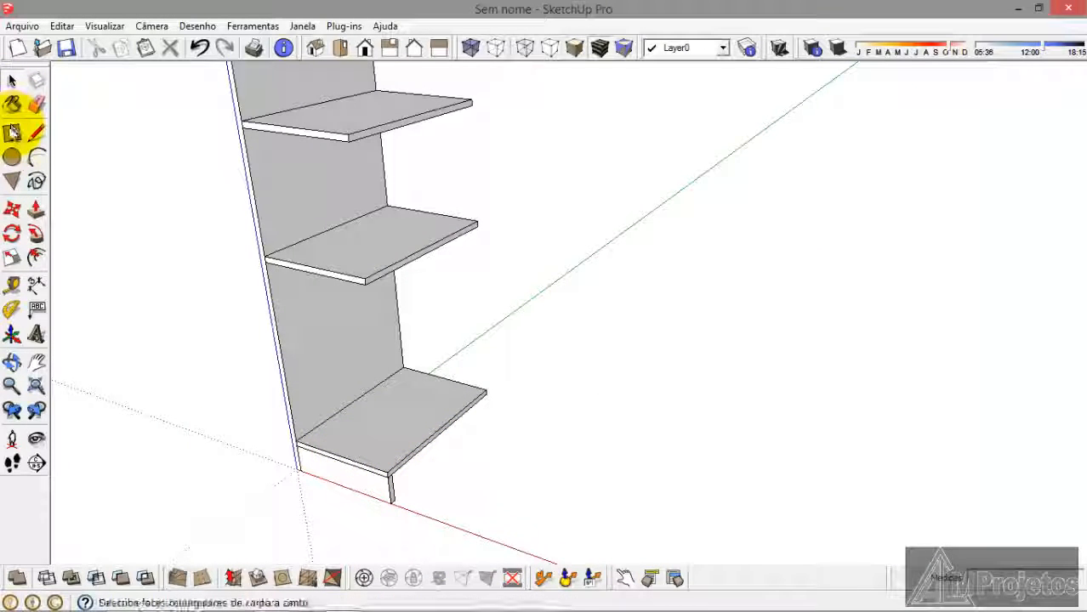
left_click(13, 132)
left_click(12, 79)
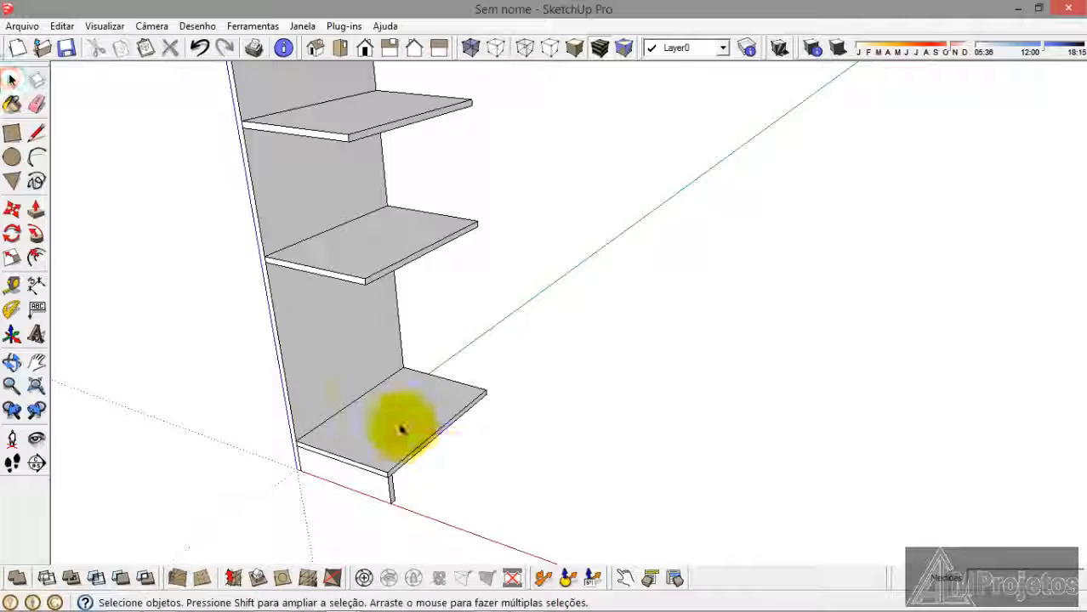
double_click(401, 429)
left_click(402, 430)
left_click(37, 209)
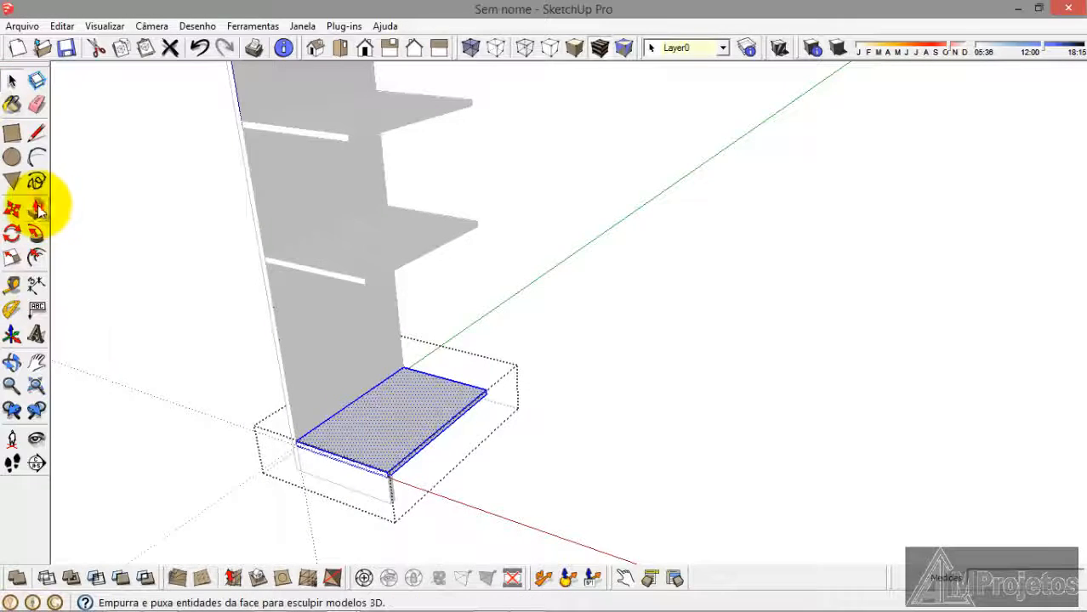
scroll(398, 466, "up", 5)
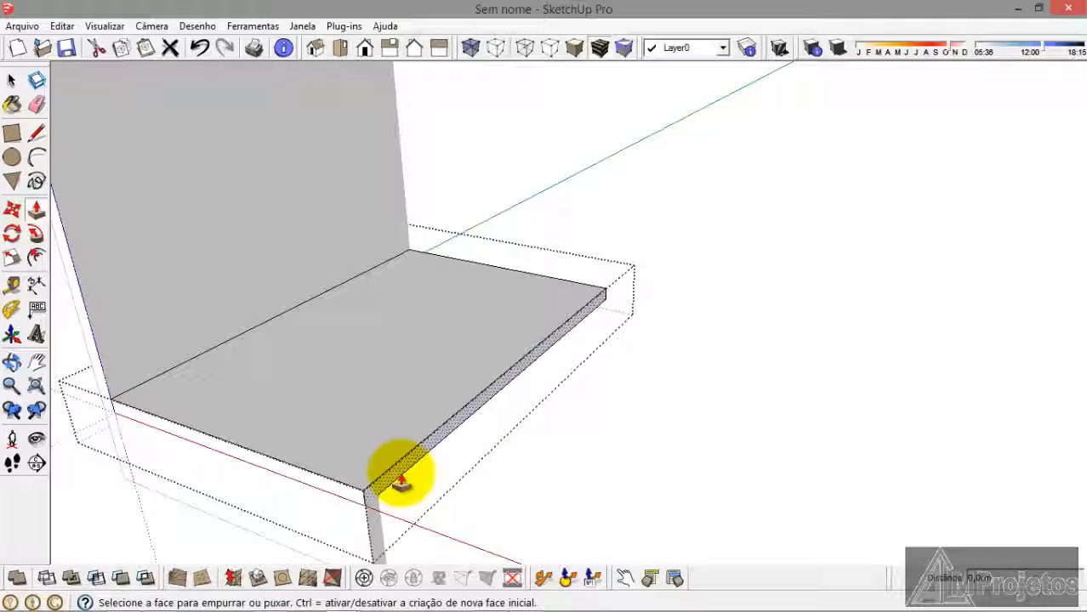
left_click_drag(402, 483, 589, 508)
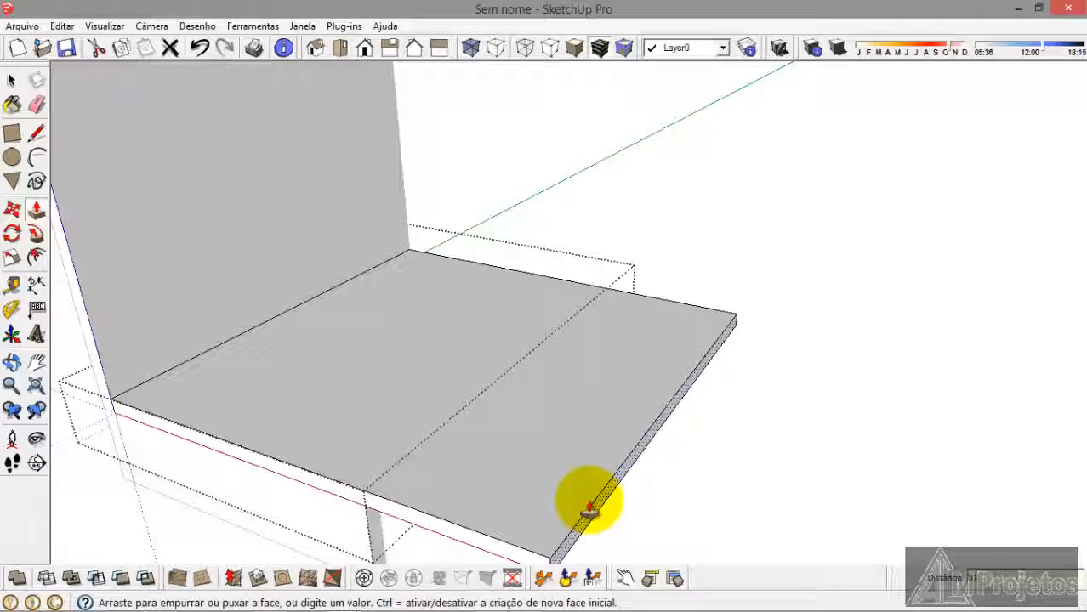
key("Return")
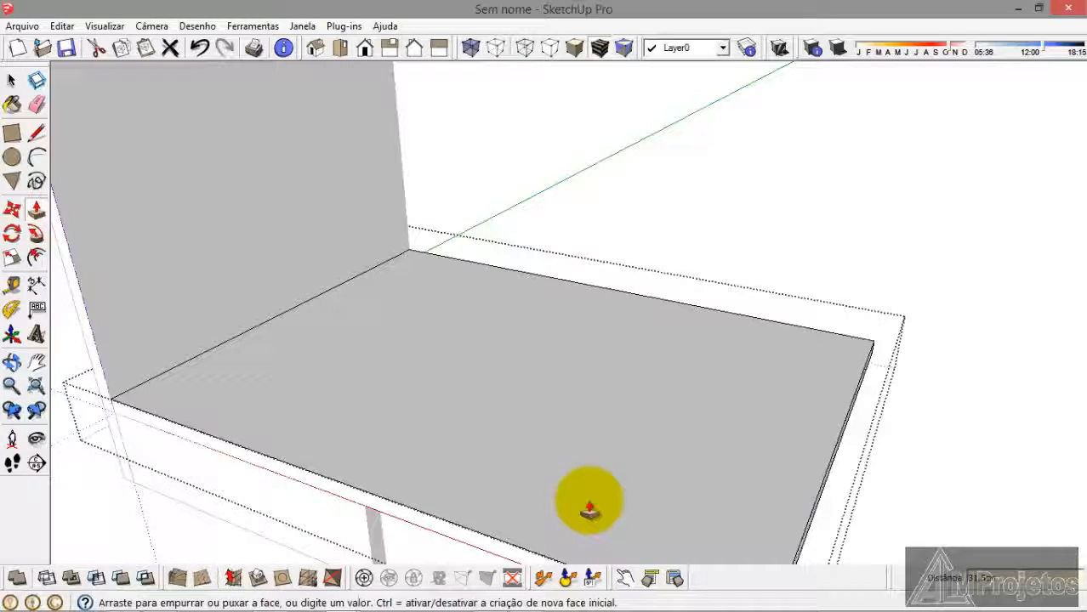
scroll(527, 267, "down", 8)
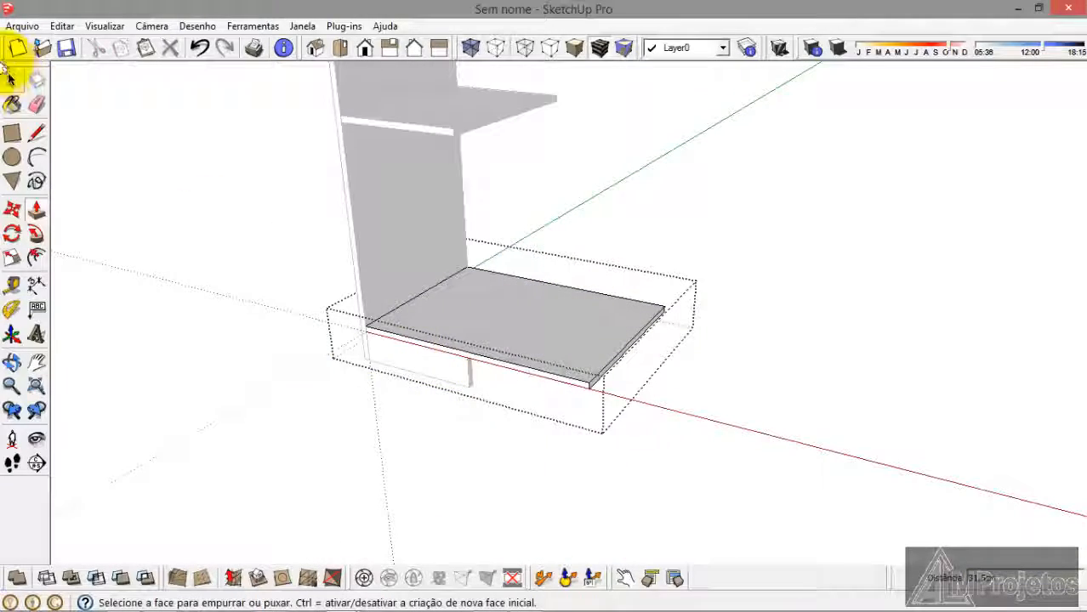
left_click(11, 81)
Step: Using armario.png as reference, edit the second shelf's group and push/pull its free end face outward by 31.5 cm
middle_click_drag(236, 306, 517, 506)
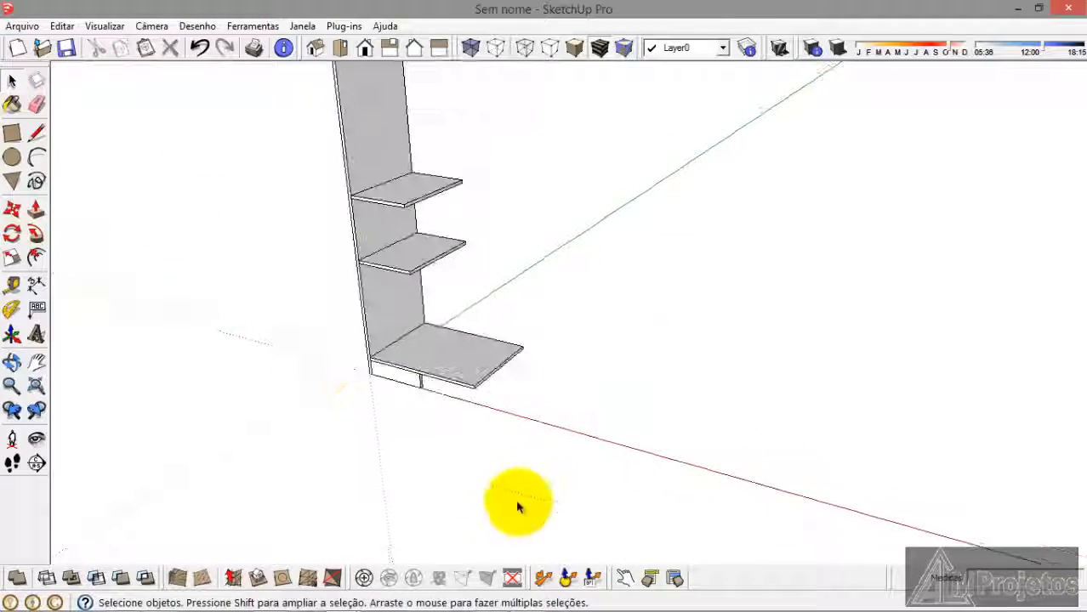
scroll(517, 551, "up", 3)
scroll(480, 436, "down", 3)
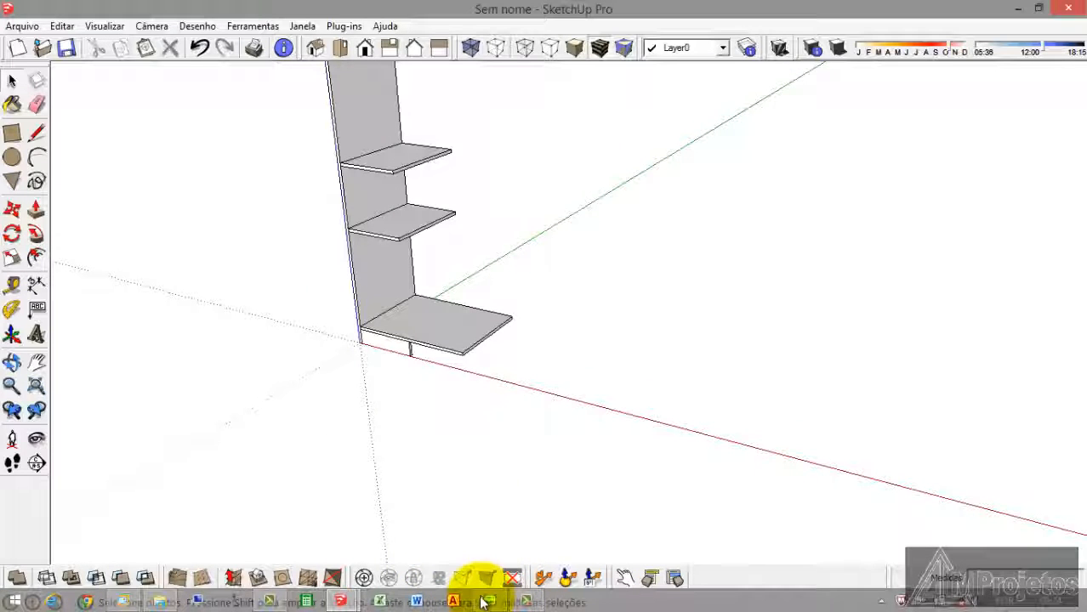
left_click(487, 601)
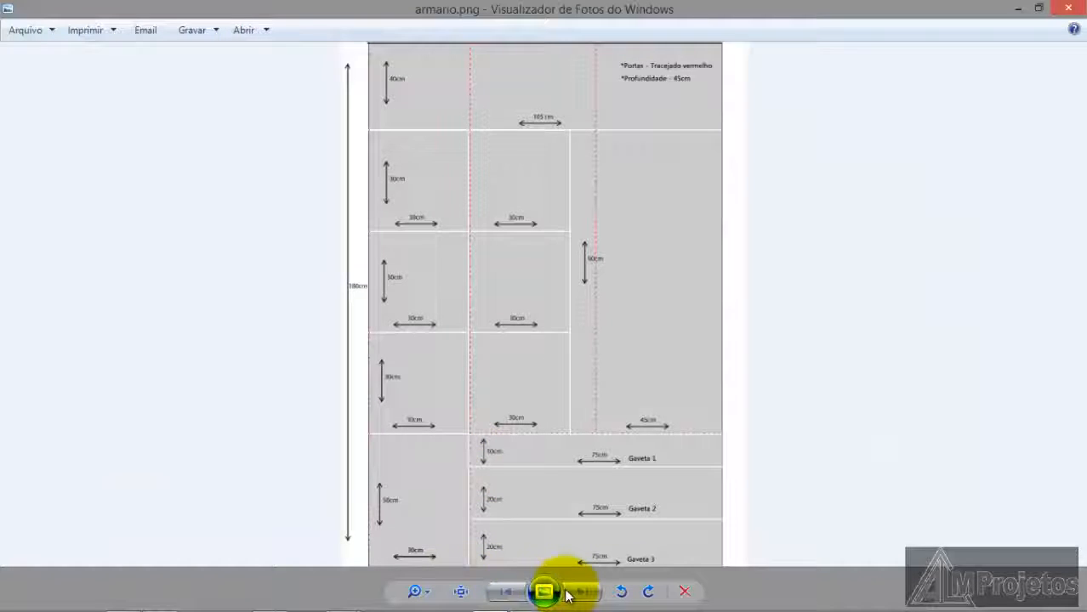
left_click(1018, 10)
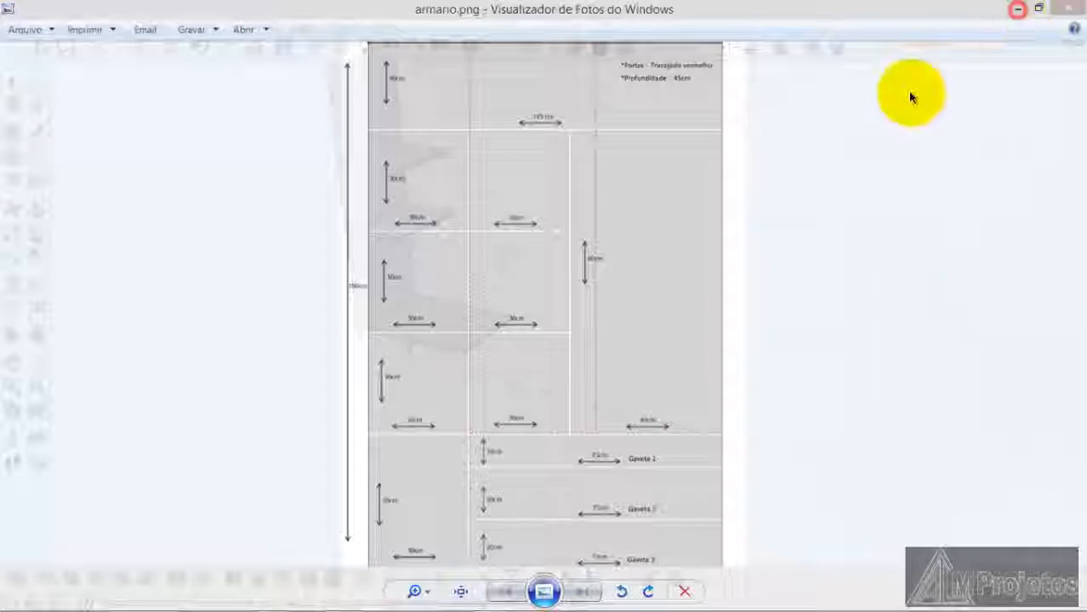
key("space")
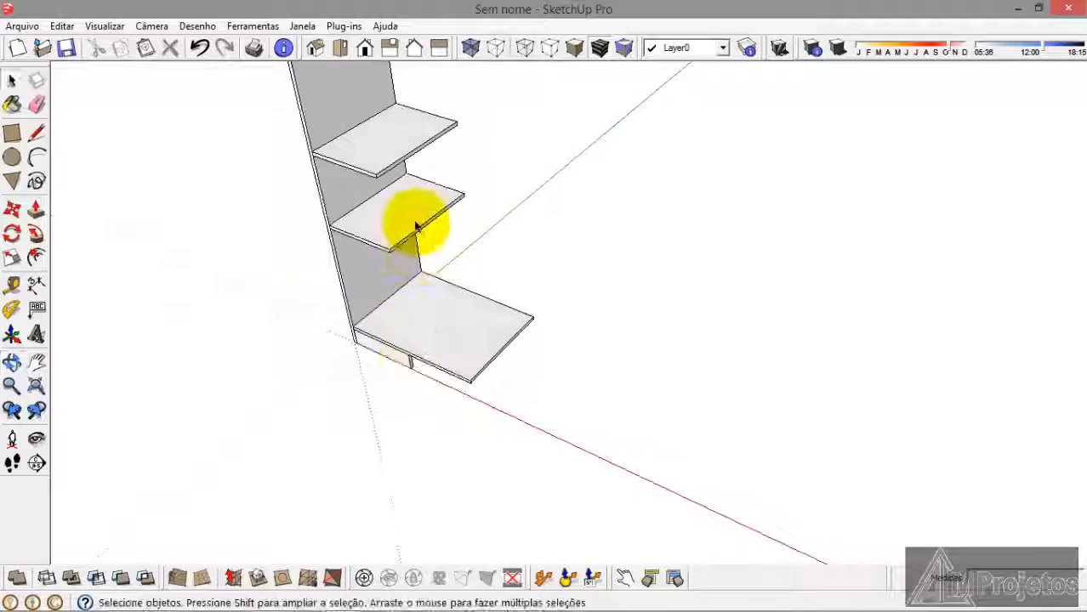
scroll(405, 234, "up", 3)
double_click(405, 234)
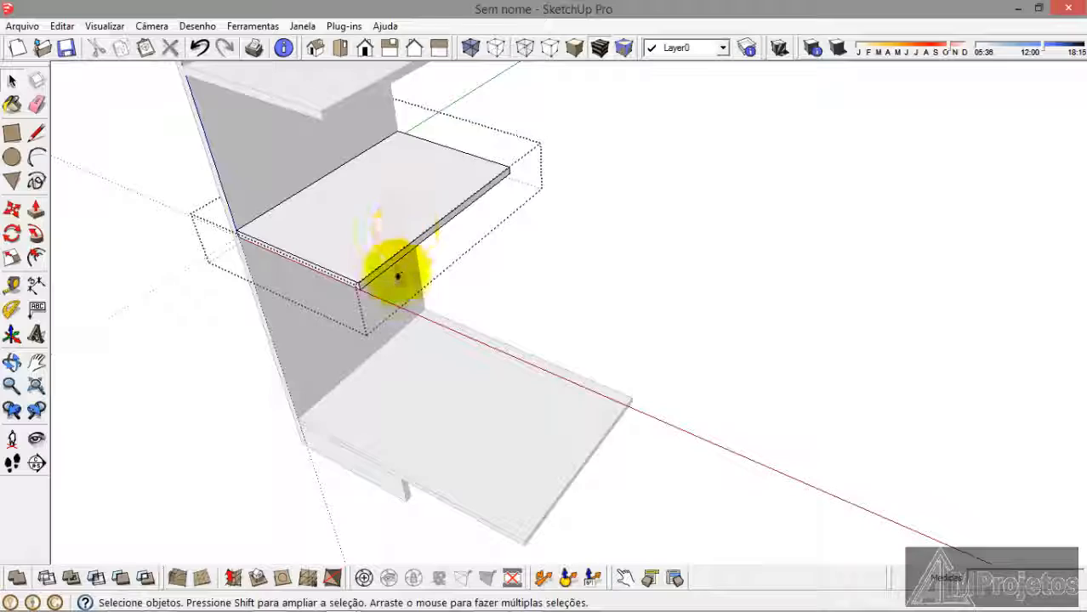
scroll(397, 276, "up", 2)
double_click(376, 243)
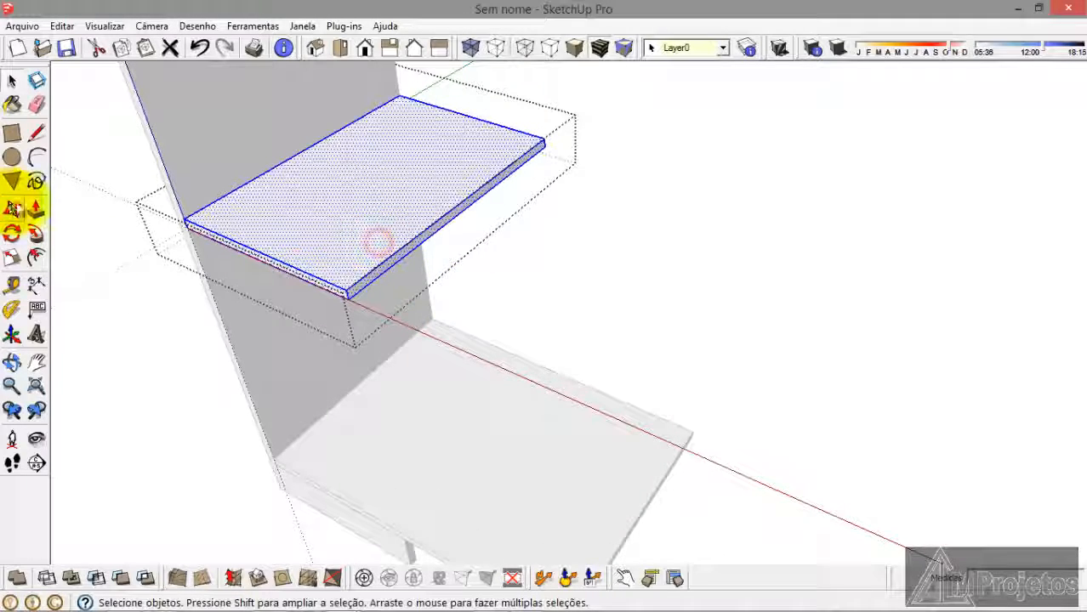
left_click(35, 212)
middle_click_drag(291, 262, 364, 274)
left_click(371, 272)
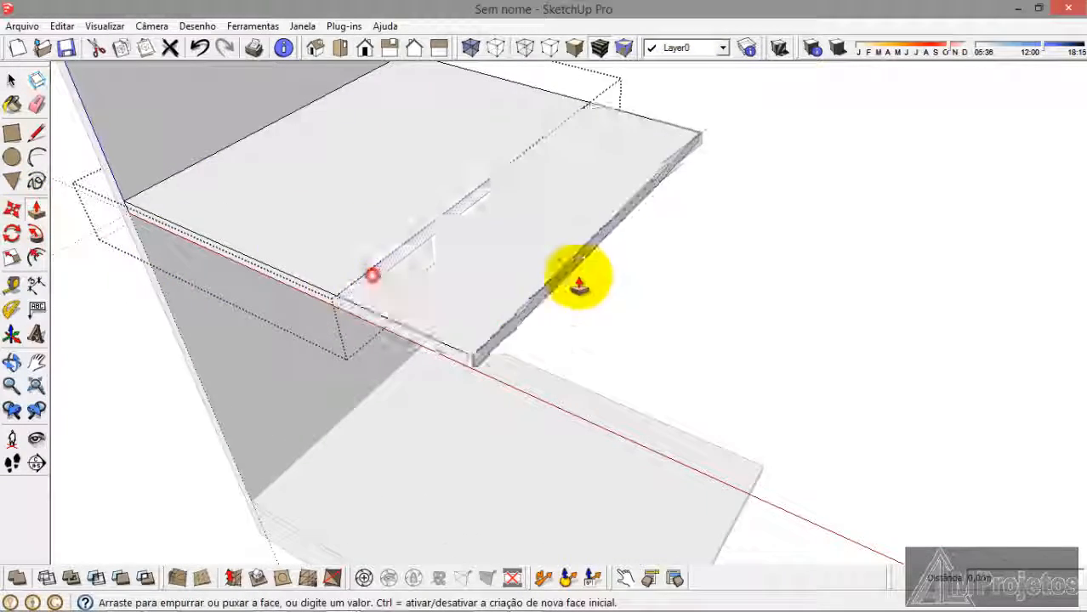
middle_click_drag(583, 273, 552, 478)
left_click(626, 520)
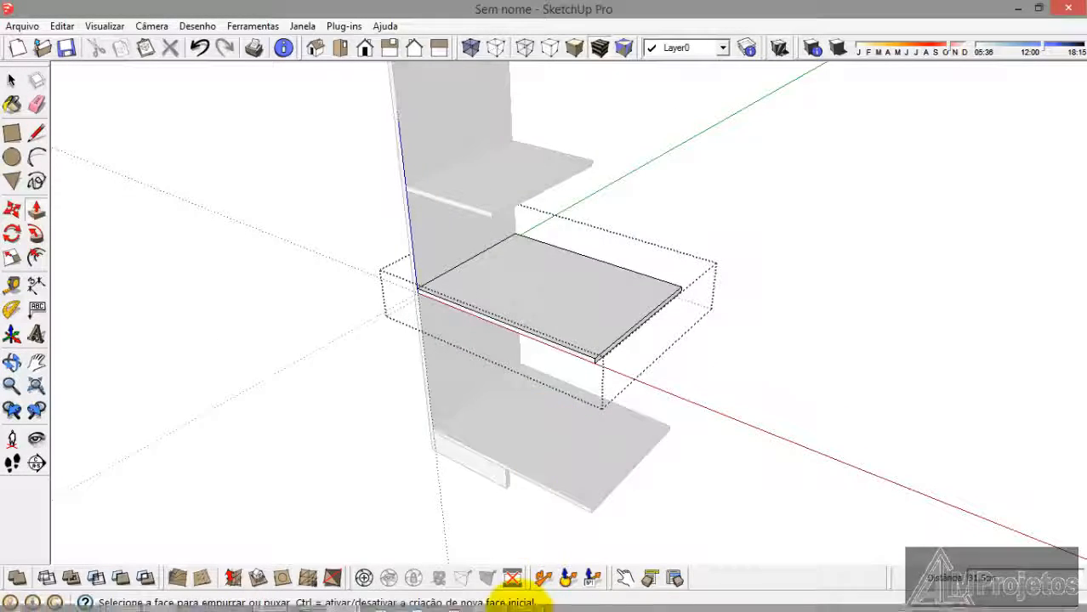
Step: Check the compartment and drawer widths in armario.png, return to the model and leave the second shelf's group
left_click(482, 601)
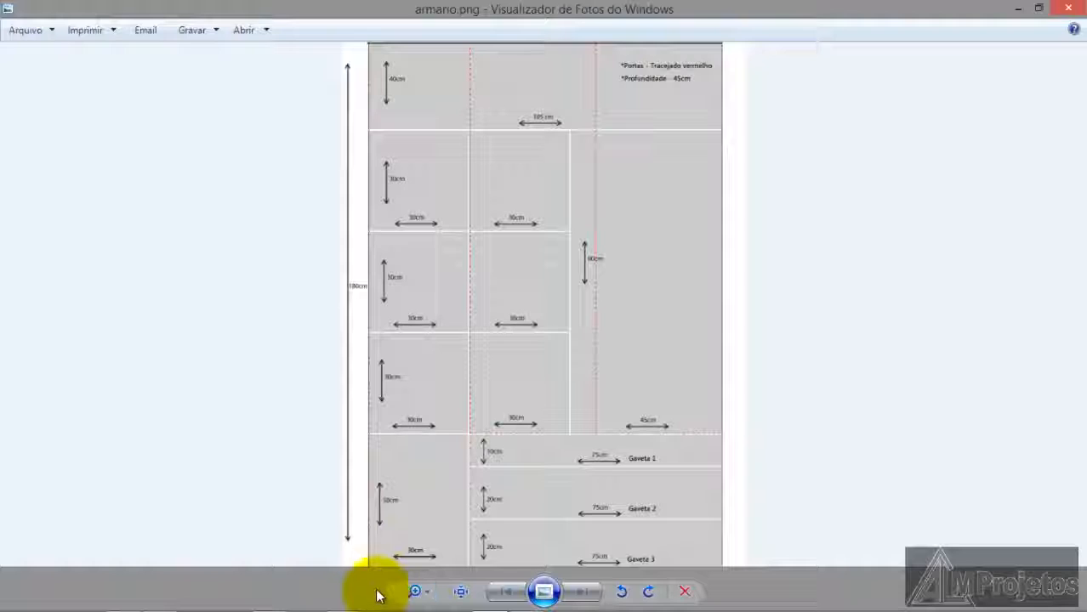
mouse_move(417, 597)
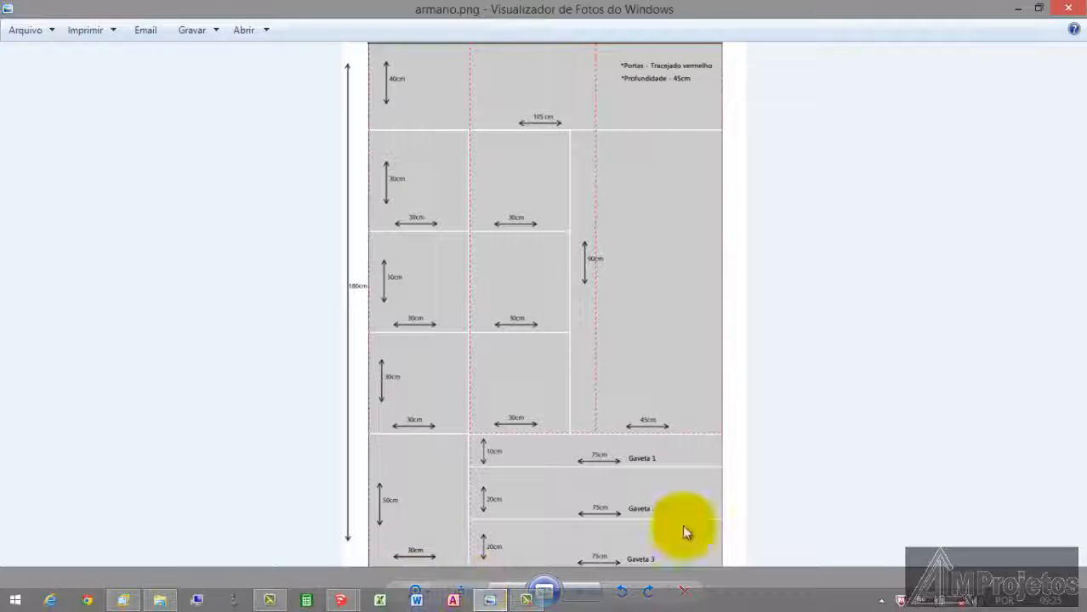
left_click(1016, 11)
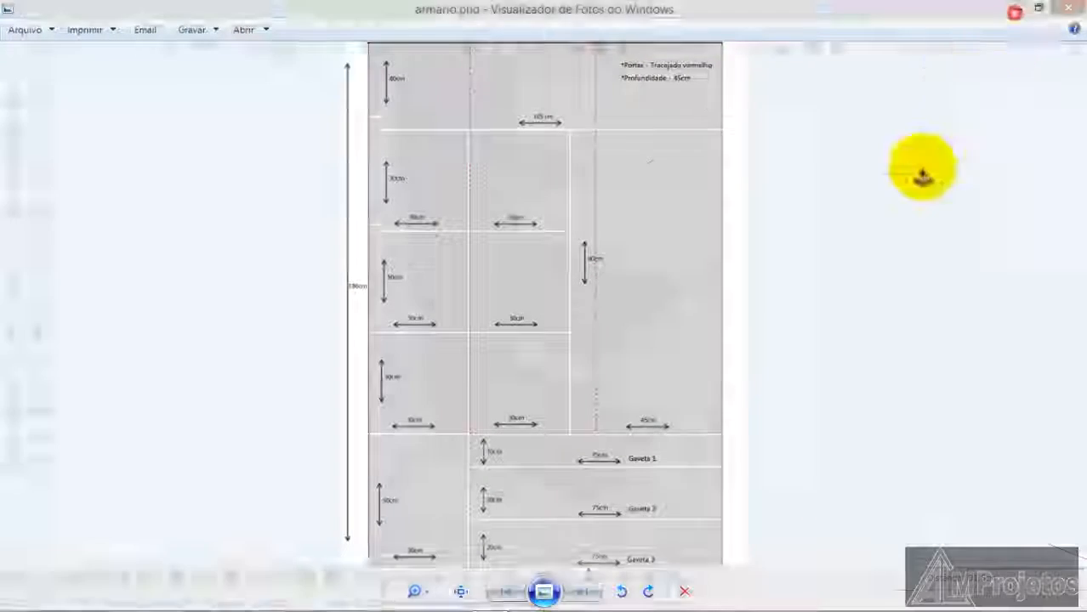
key("p")
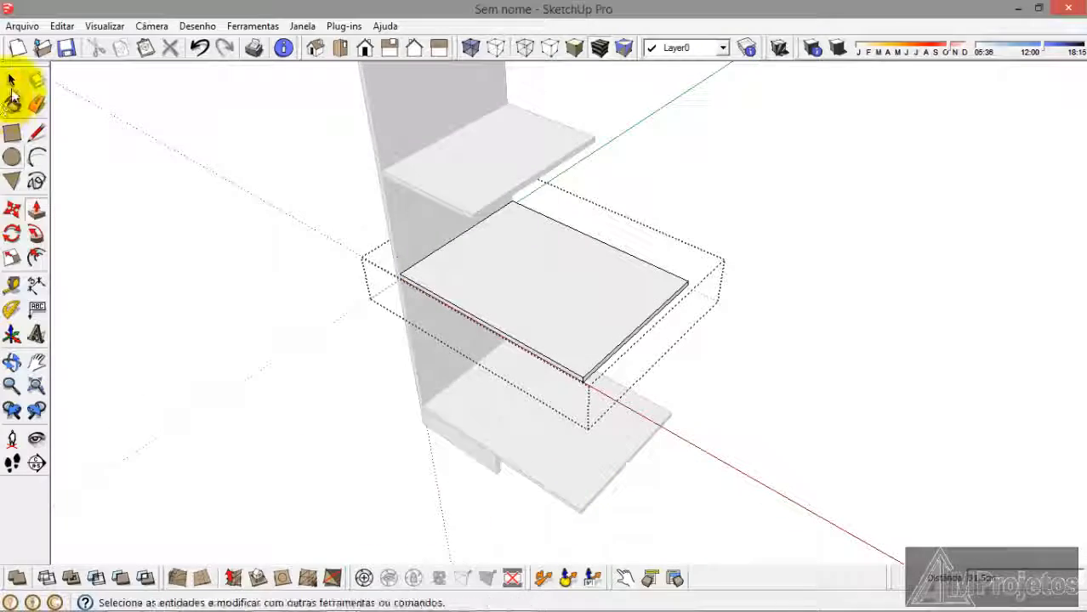
left_click(11, 81)
middle_click_drag(205, 367, 678, 515)
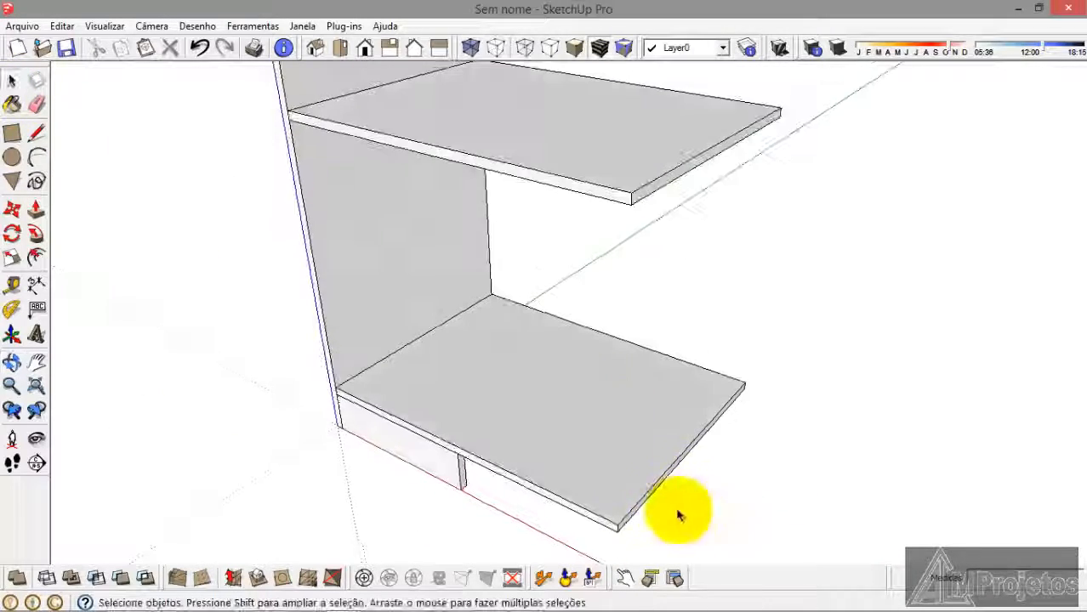
Step: Edit the bottom shelf's group and push/pull its free end face back inward by 31.5 cm
left_click(636, 480)
double_click(641, 478)
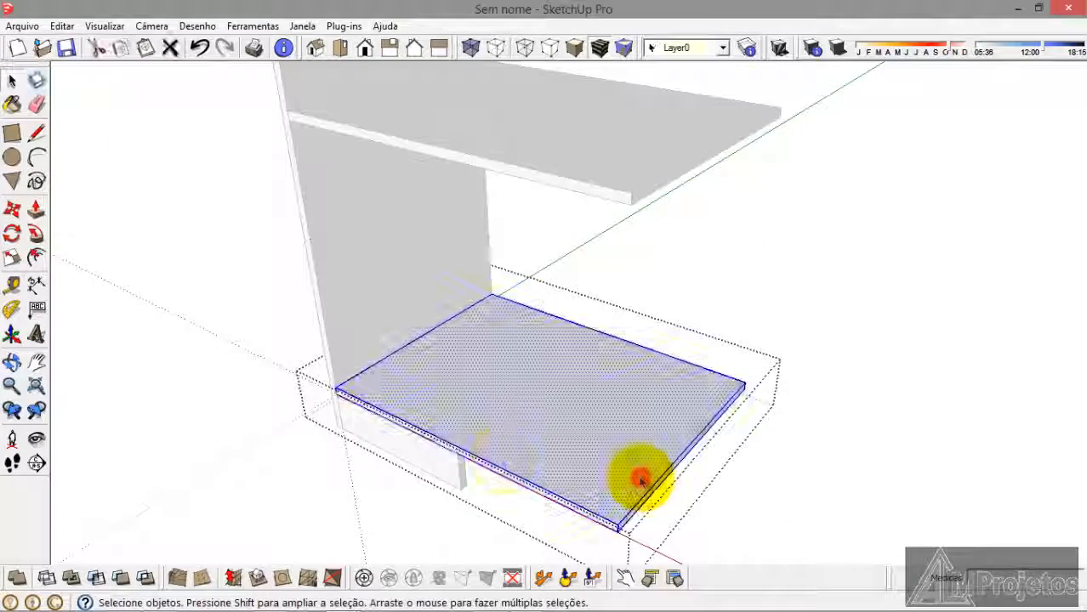
left_click(36, 211)
middle_click_drag(340, 369, 626, 502)
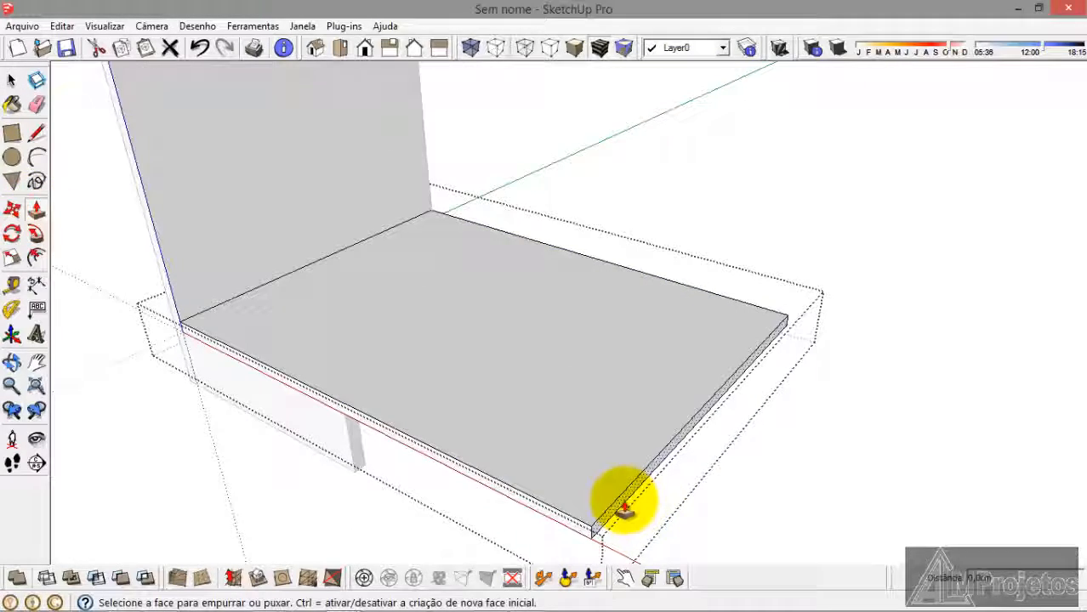
left_click(625, 509)
middle_click_drag(451, 504, 347, 432)
left_click(346, 432)
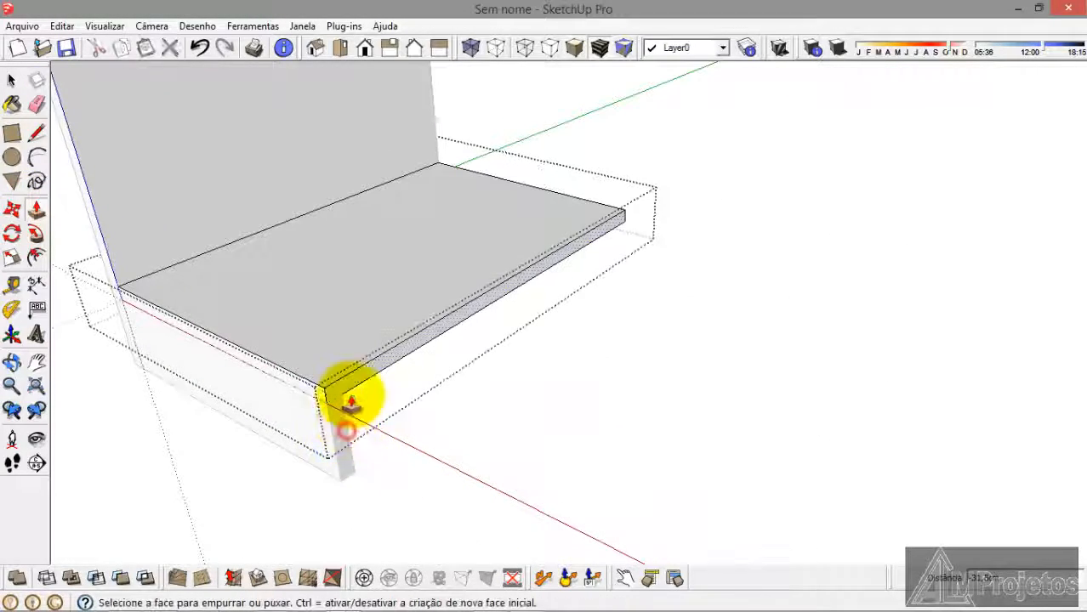
Step: Push/pull the bottom shelf's free end face outward by 1.5 cm and a further 75 cm, leaving the group when finished
scroll(349, 403, "up", 2)
left_click(353, 393)
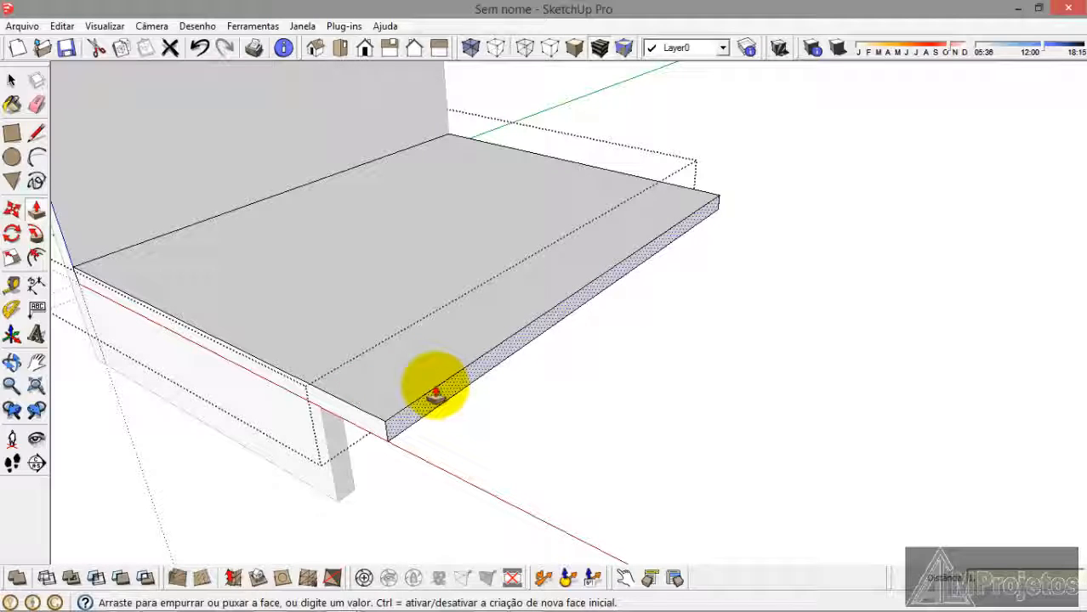
key("Return")
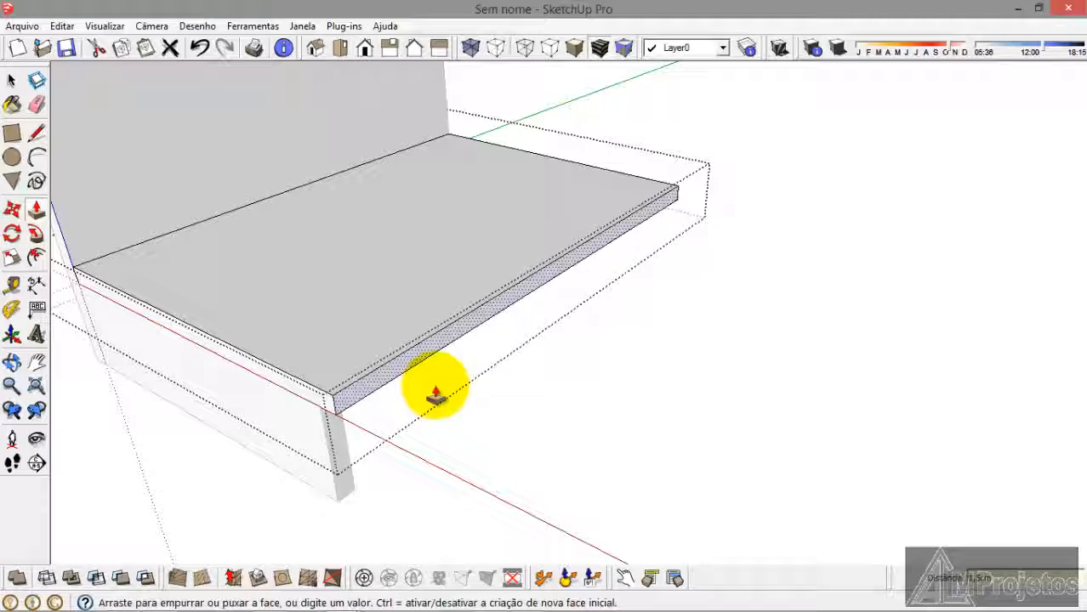
left_click(389, 374)
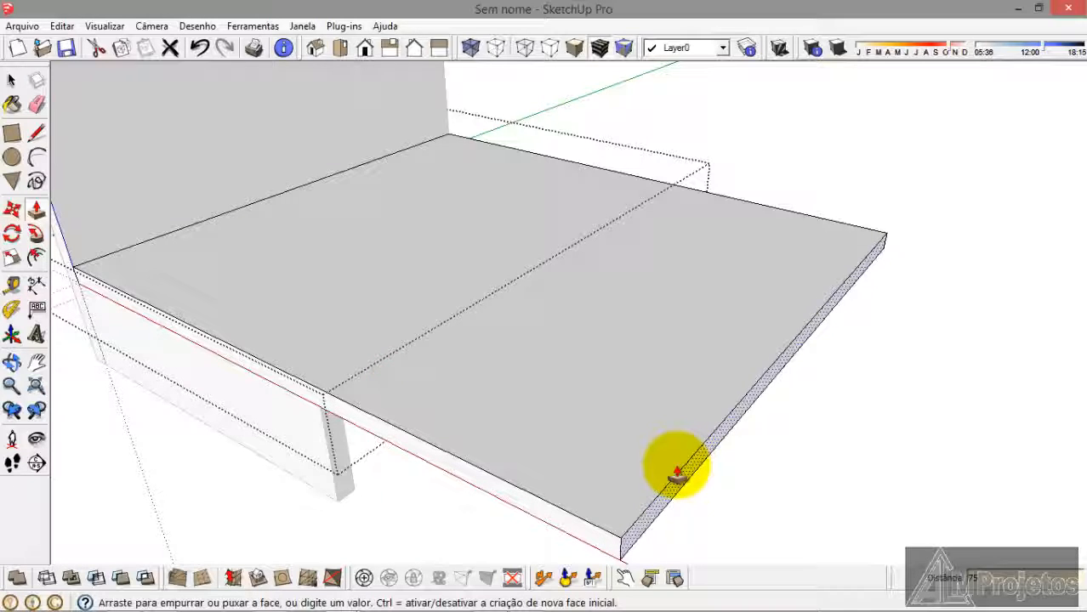
key("Return")
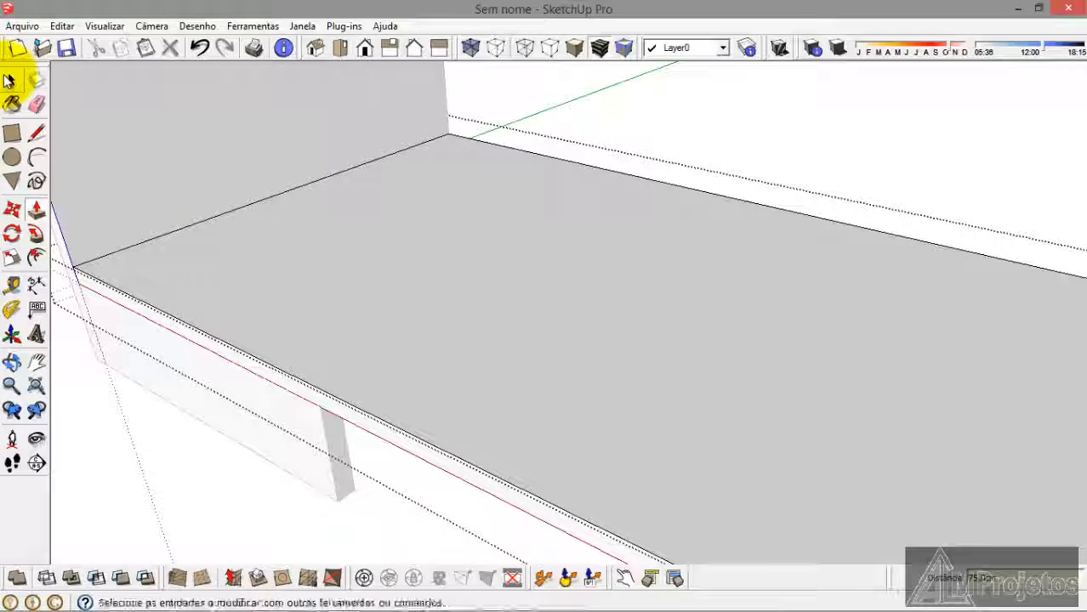
left_click(8, 80)
scroll(204, 230, "down", 8)
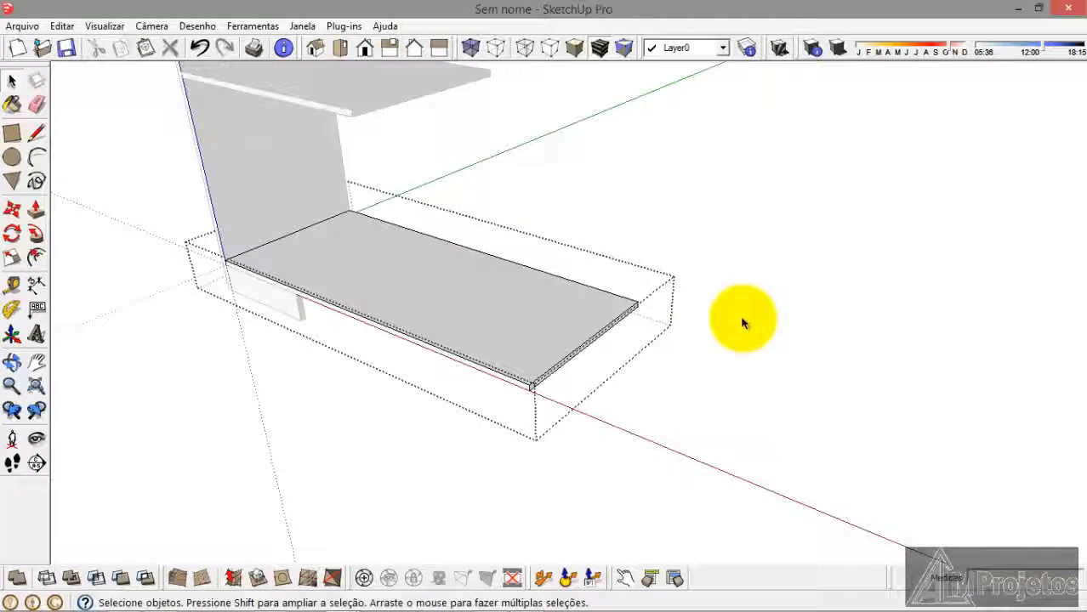
scroll(741, 320, "down", 3)
Step: Copy the tall side panel and paste the copy beyond the bottom shelf's free end
middle_click_drag(708, 364, 492, 293)
scroll(457, 285, "up", 3)
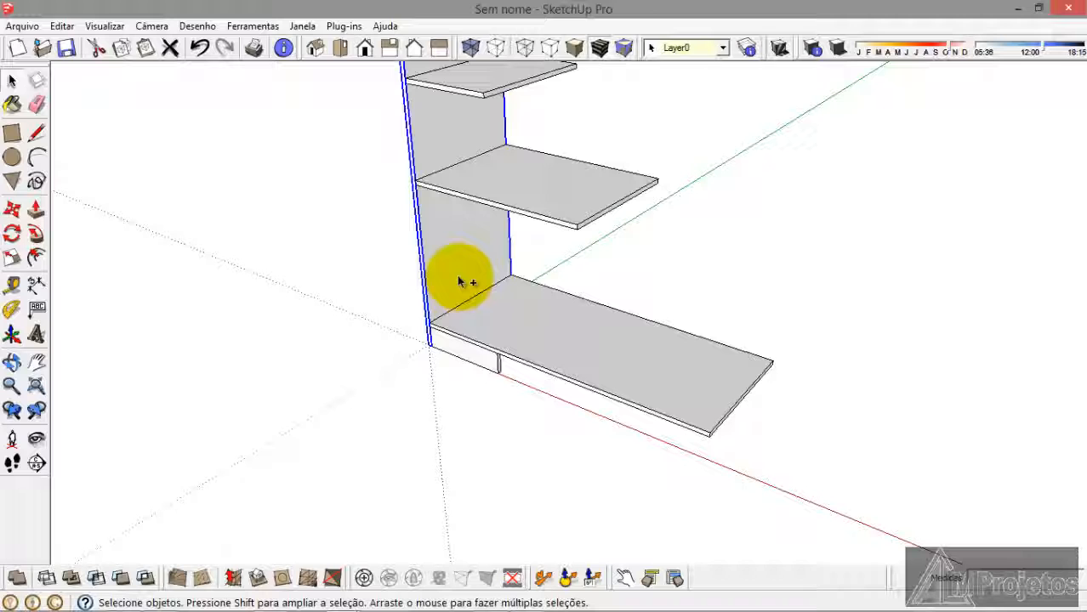
key("ctrl+v")
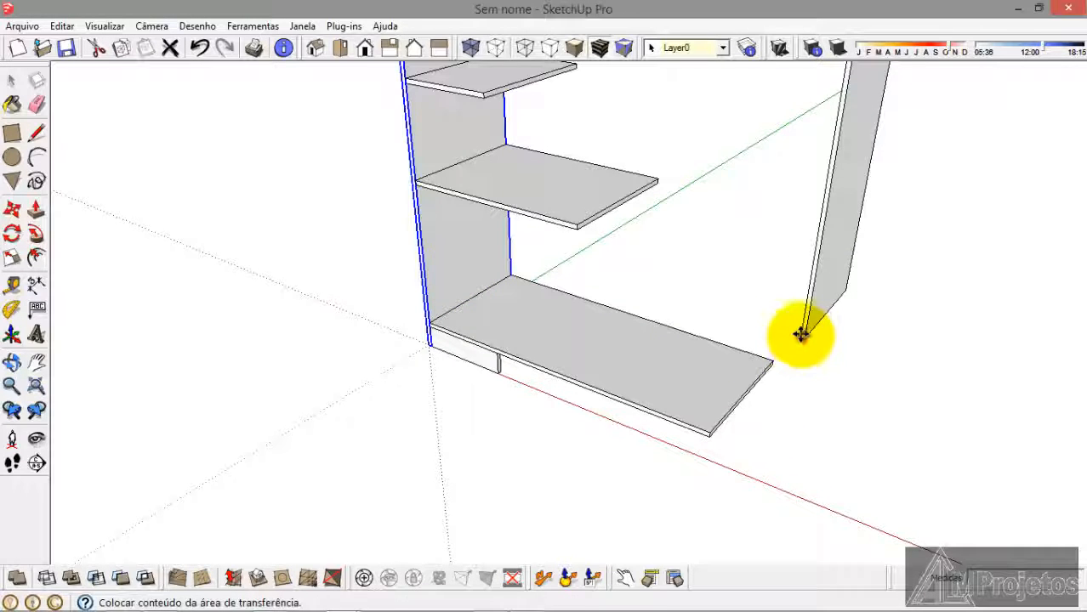
left_click(804, 333)
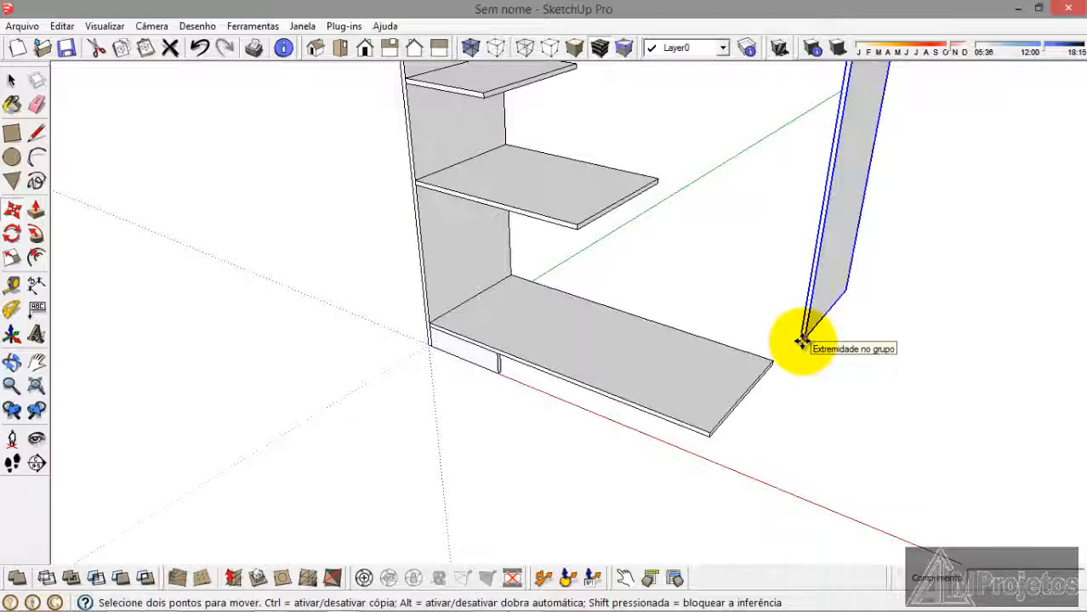
Step: Move the panel copy by its lower front corner to where the bottom shelf meets the original side panel
scroll(800, 342, "up", 3)
scroll(796, 337, "up", 2)
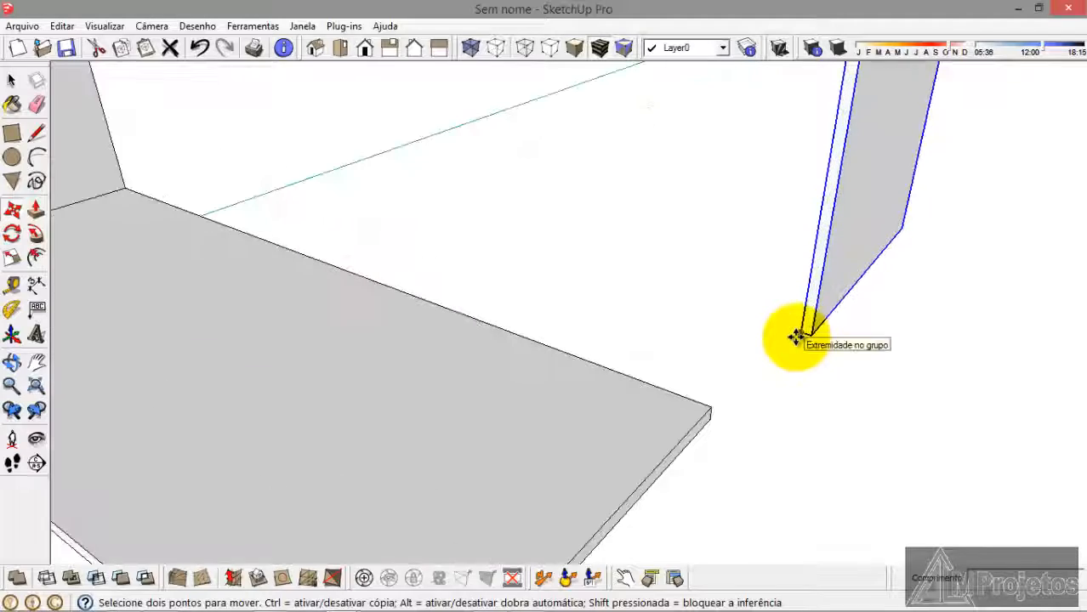
left_click(796, 337)
scroll(965, 346, "down", 4)
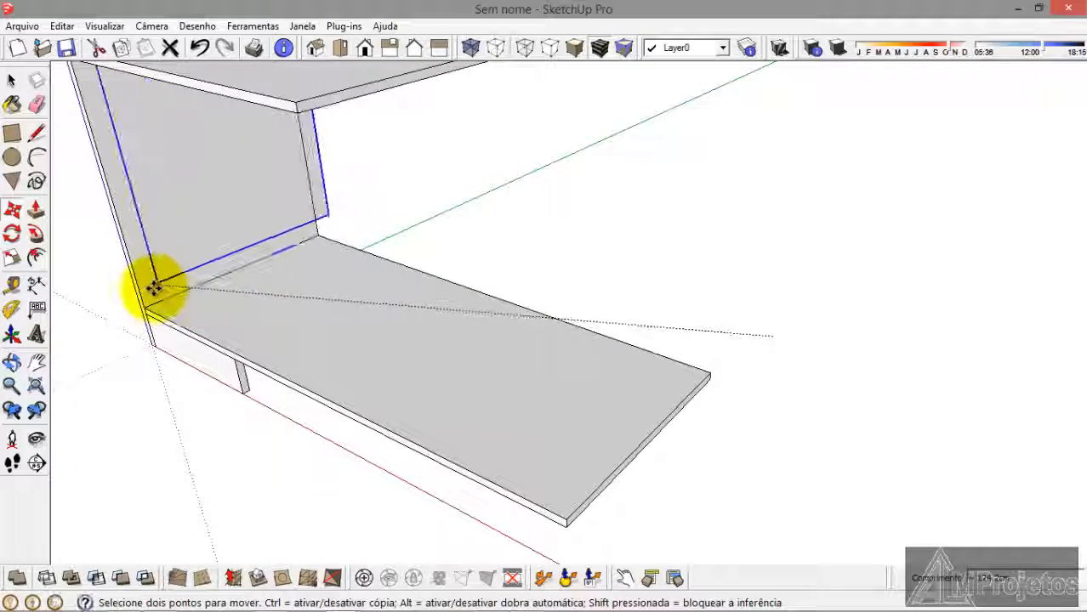
scroll(138, 302, "up", 2)
left_click(141, 310)
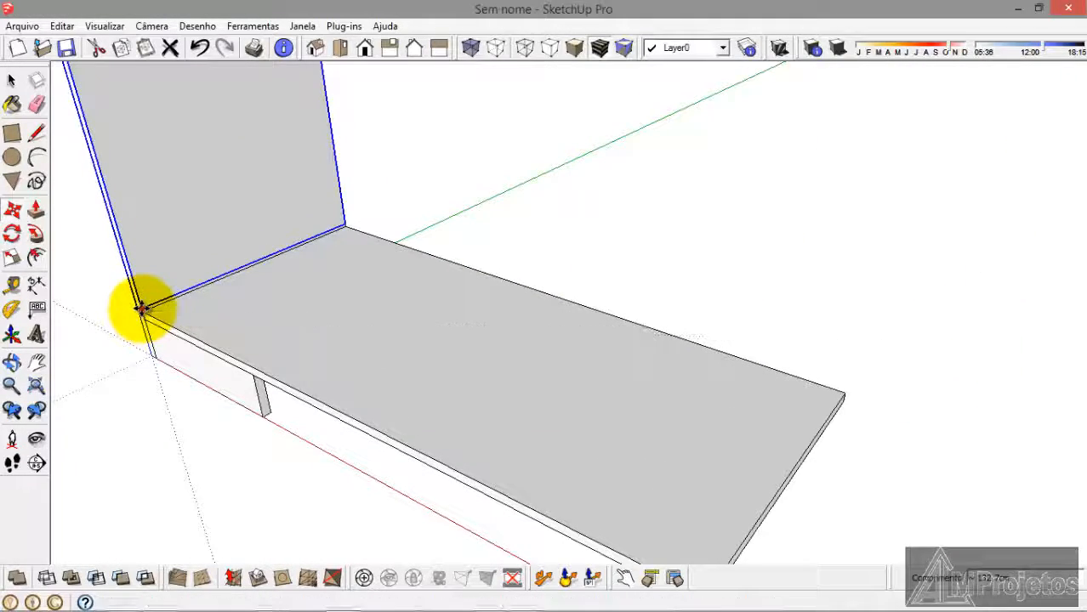
Step: Move the panel copy along the bottom shelf's front edge to close off the 30 cm wide compartment column
middle_click_drag(213, 308, 220, 355)
scroll(109, 425, "up", 3)
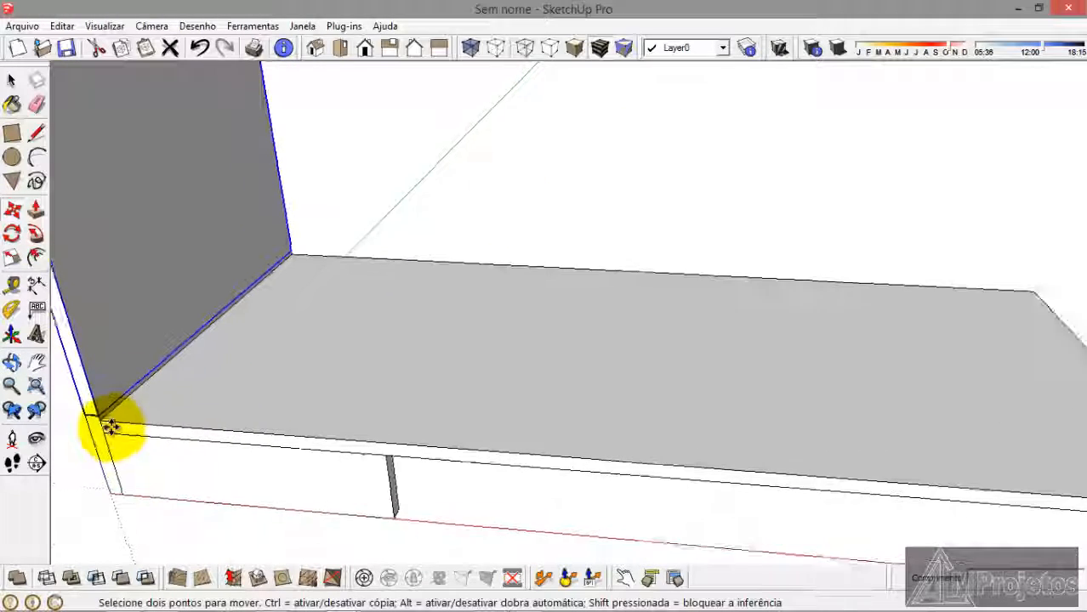
left_click(71, 409)
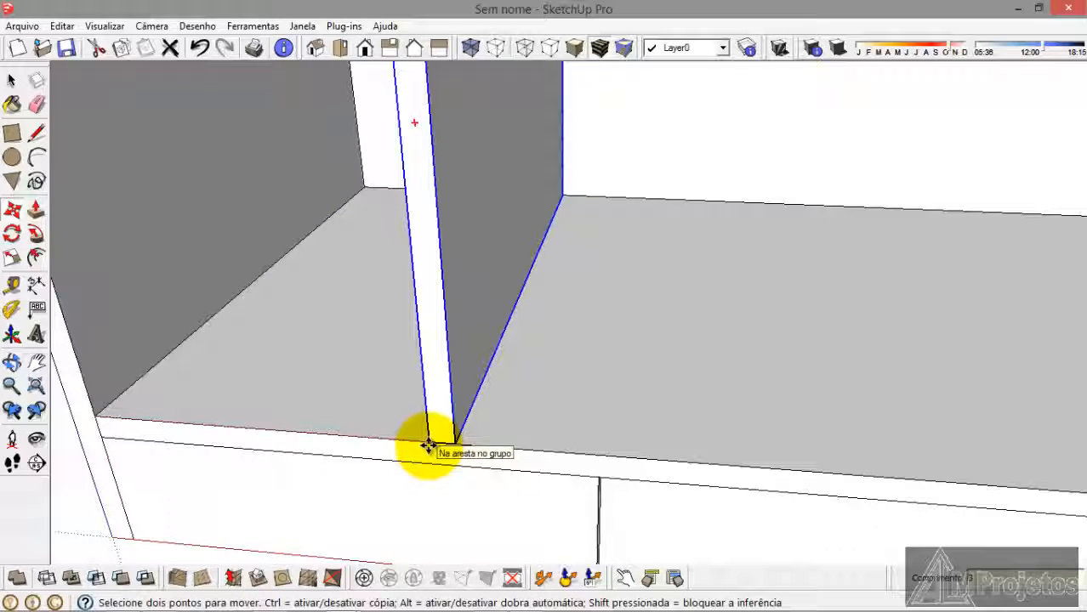
key("Return")
scroll(421, 544, "down", 6)
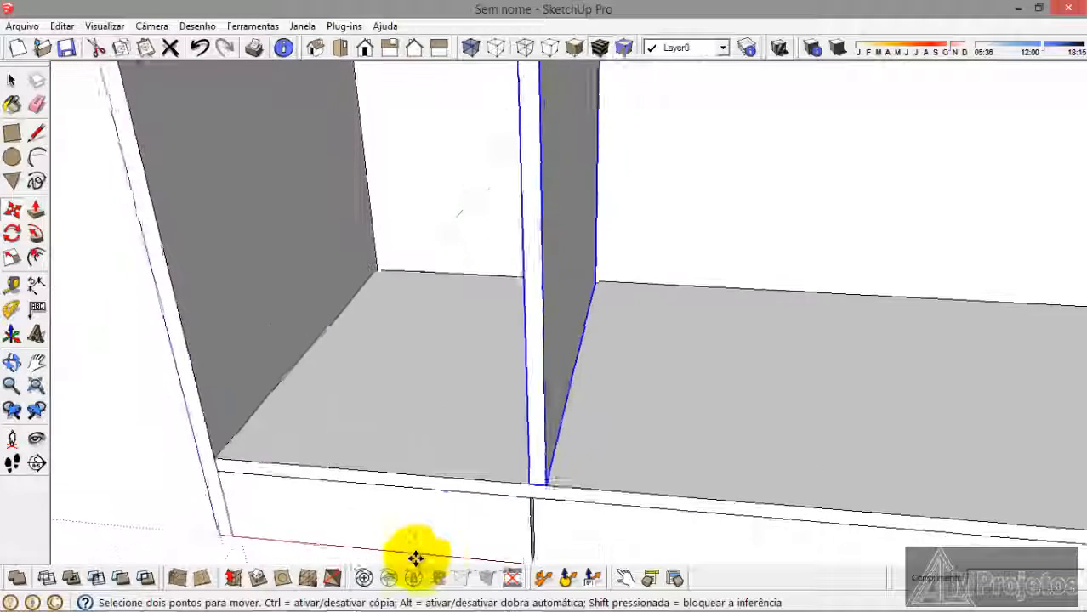
Step: Switch to armario.png and examine the drawer heights and the compartments beside the new divider, returning to the model when finished
middle_click_drag(457, 513, 339, 517)
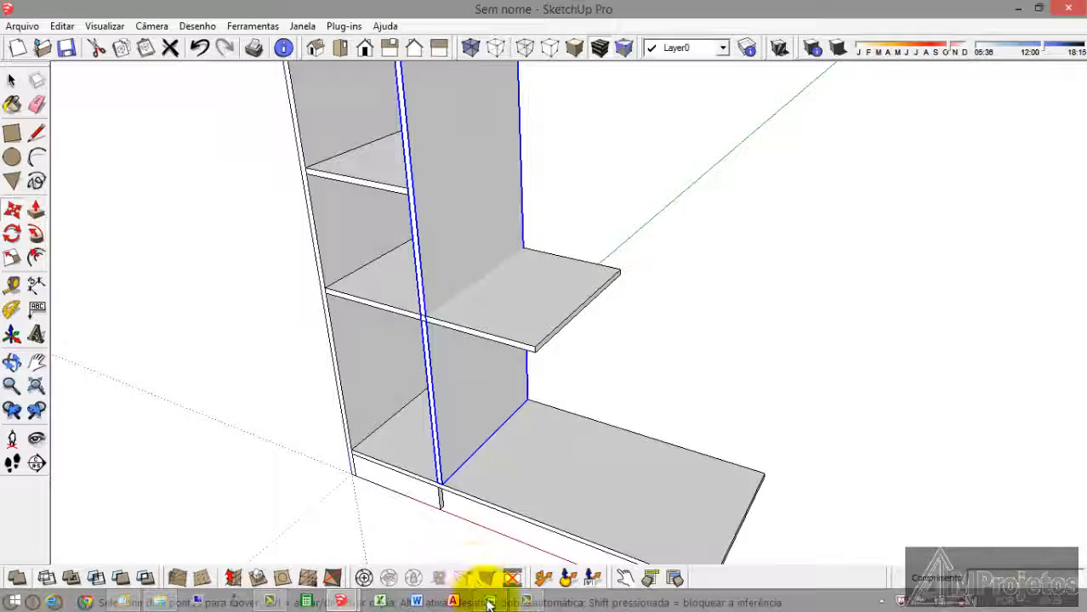
left_click(489, 602)
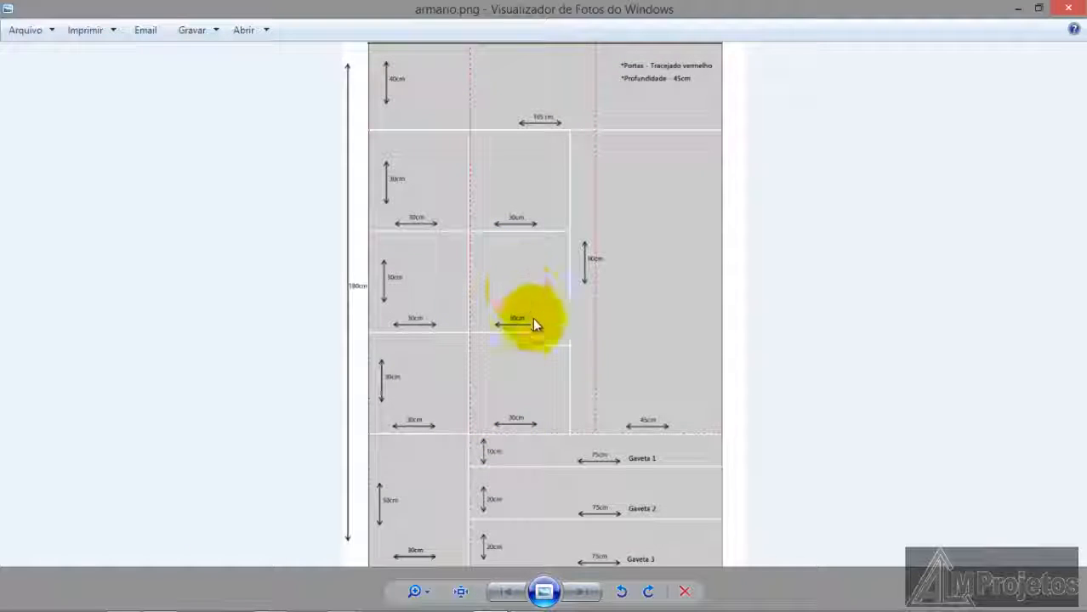
scroll(593, 393, "up", 1)
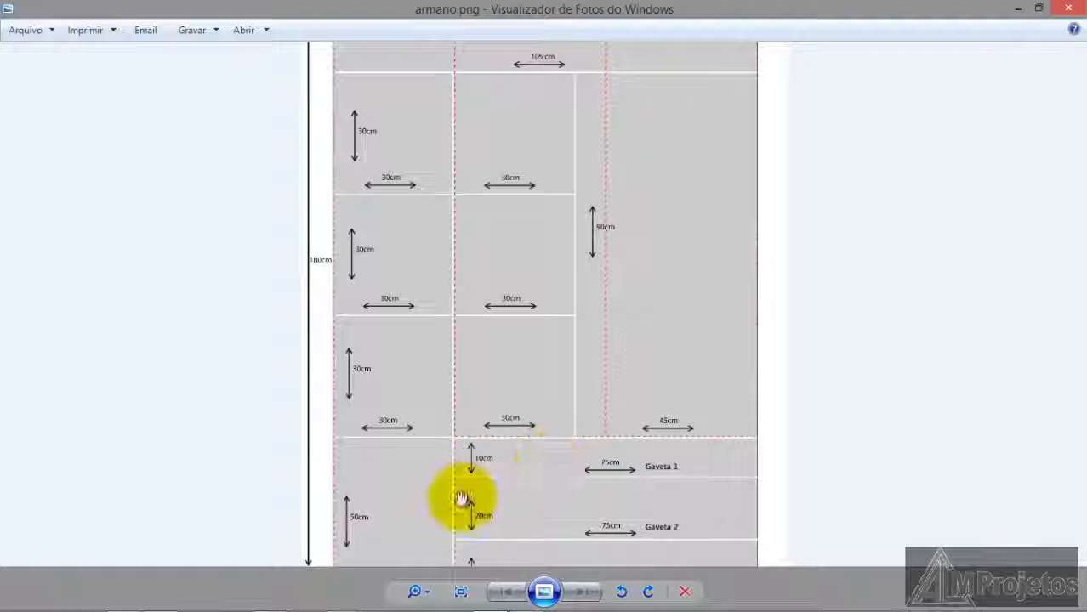
scroll(187, 229, "down", 1)
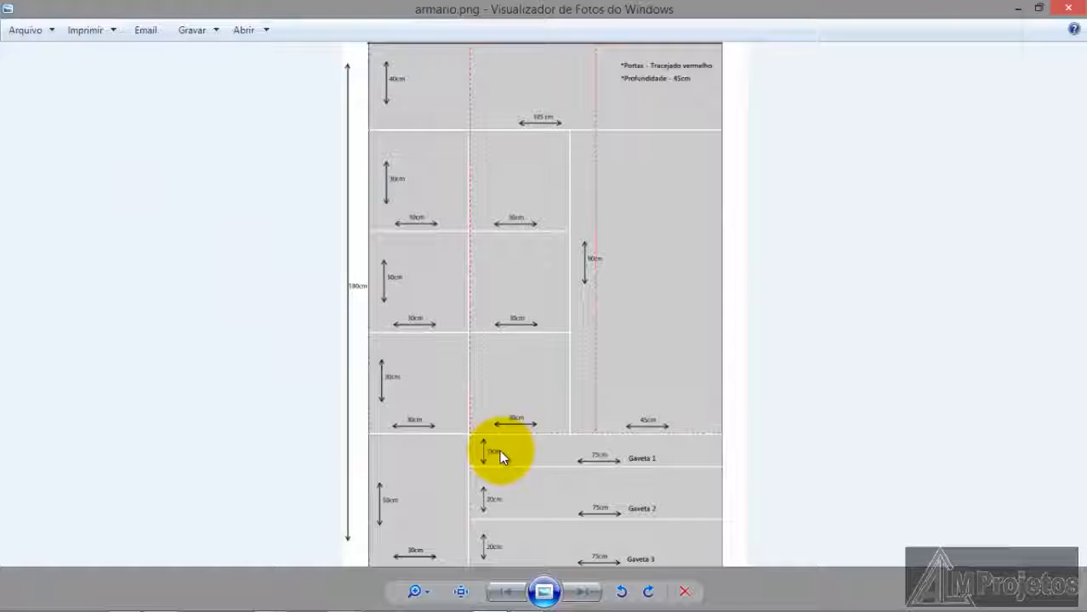
scroll(496, 446, "up", 2)
scroll(483, 418, "down", 2)
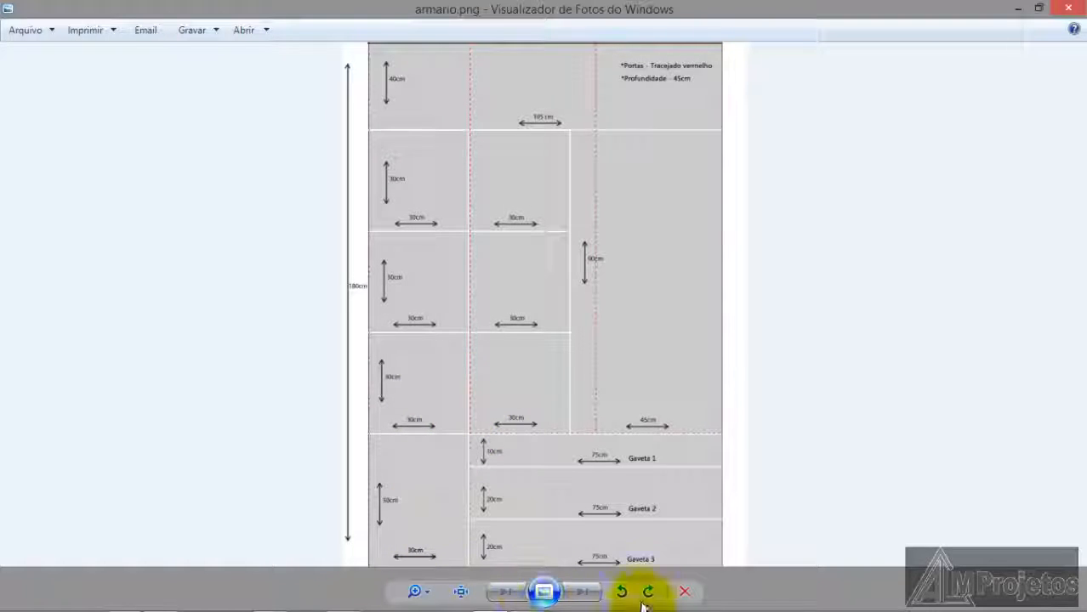
left_click(1020, 12)
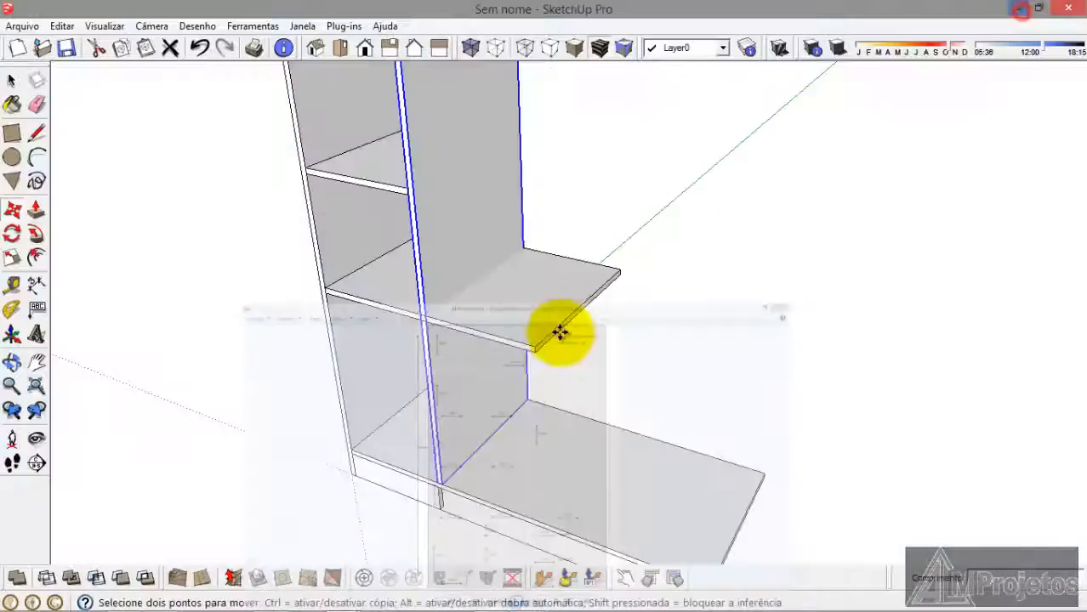
Step: Edit the second shelf's group and push/pull its free end face back to the vertical divider, leaving the group when finished
scroll(521, 368, "down", 2)
mouse_move(451, 449)
middle_mouse_down()
mouse_move(481, 485)
mouse_move(462, 501)
middle_mouse_up()
middle_click_drag(478, 431, 495, 356)
scroll(465, 293, "up", 2)
scroll(466, 292, "up", 1)
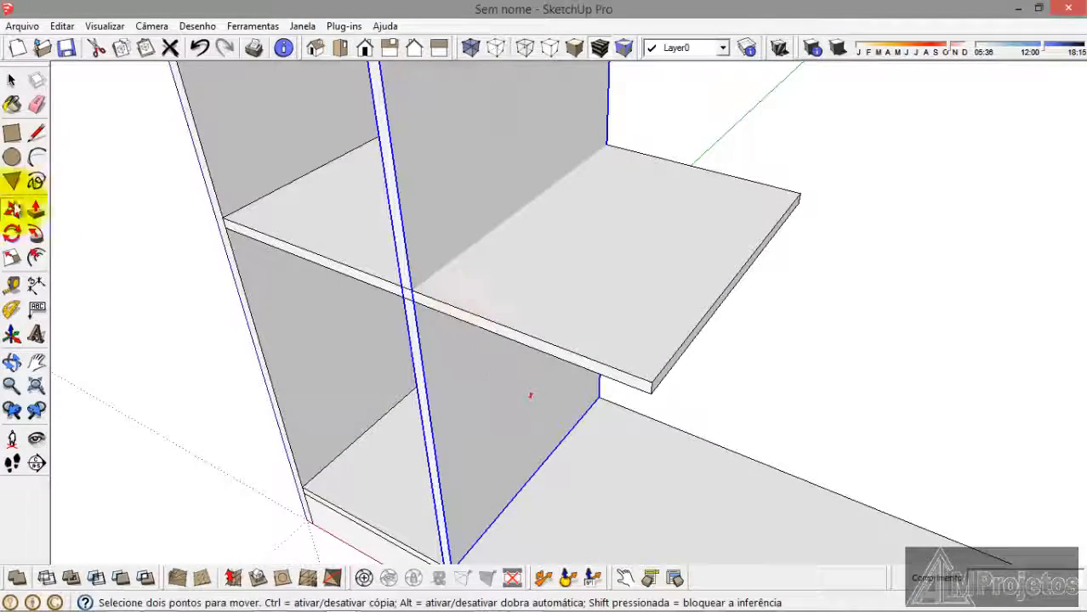
left_click(12, 82)
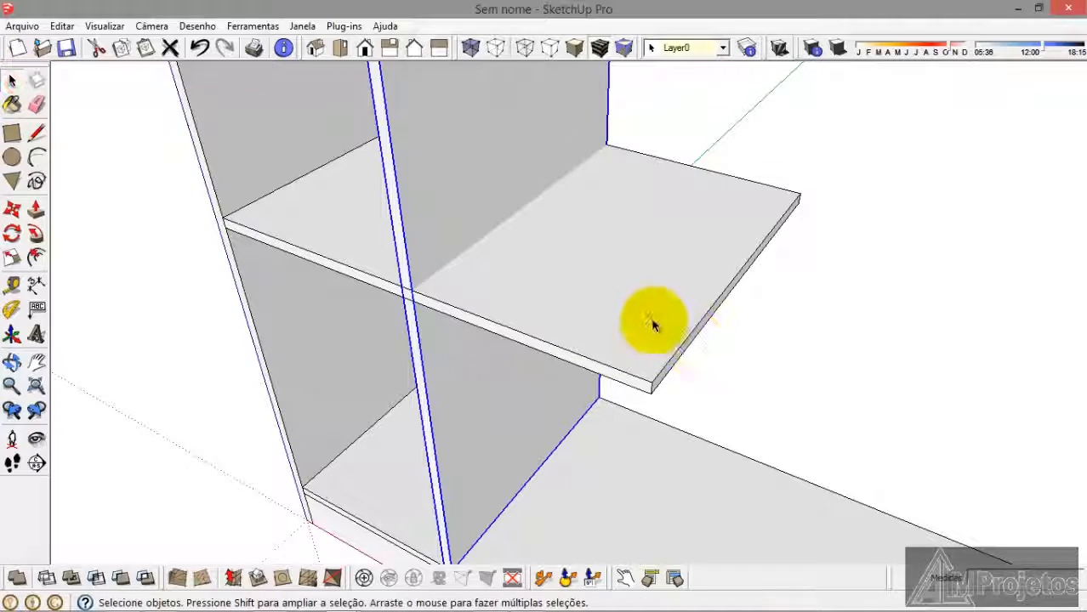
double_click(653, 326)
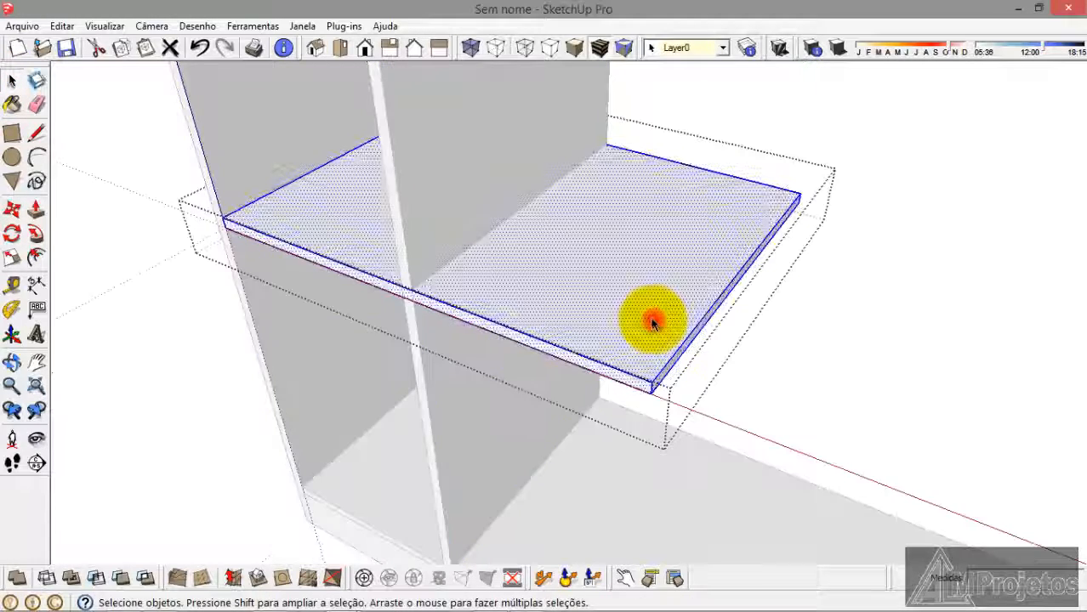
left_click(37, 210)
scroll(859, 364, "up", 3)
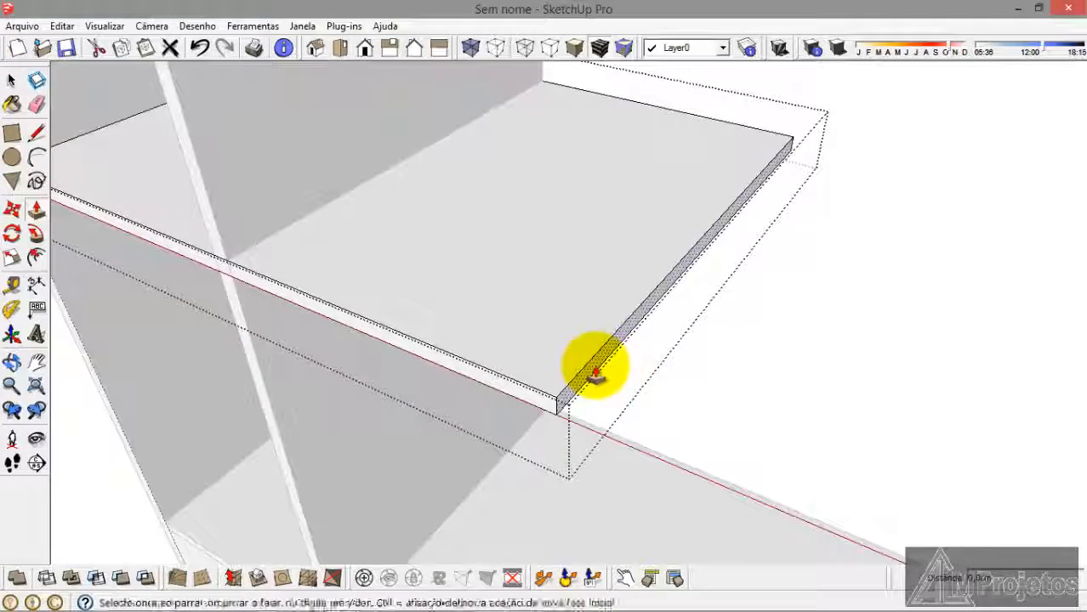
left_click_drag(595, 374, 198, 192)
left_click(12, 81)
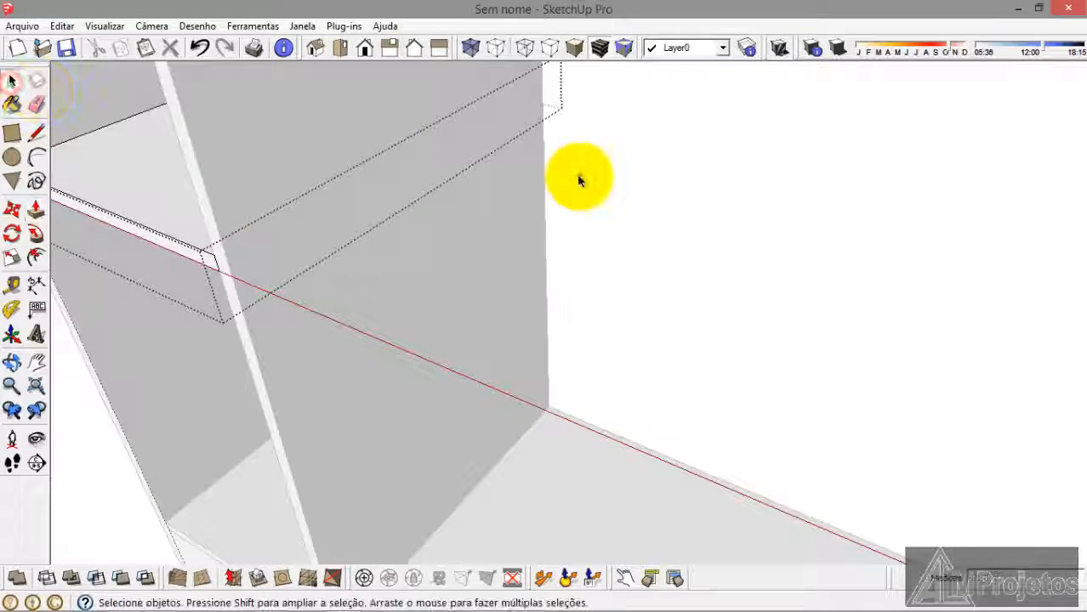
scroll(663, 310, "down", 5)
middle_click_drag(558, 387, 563, 365)
scroll(555, 381, "down", 4)
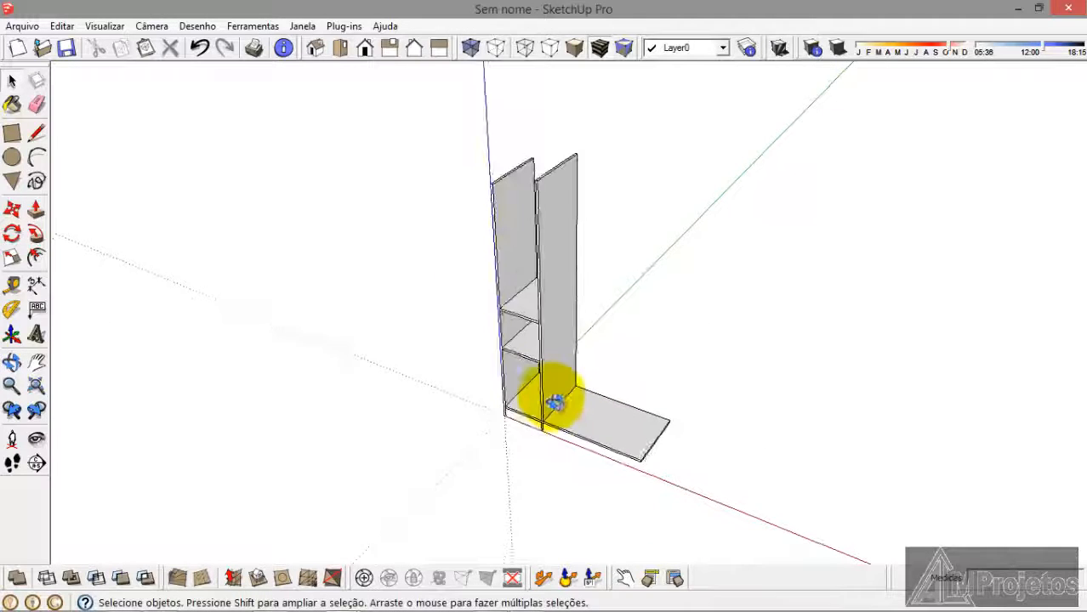
Step: Switch to armario.png and examine the heights of the 30 cm wide compartment column, returning to the model when finished
middle_click_drag(554, 402, 560, 401)
scroll(557, 407, "up", 2)
mouse_move(525, 602)
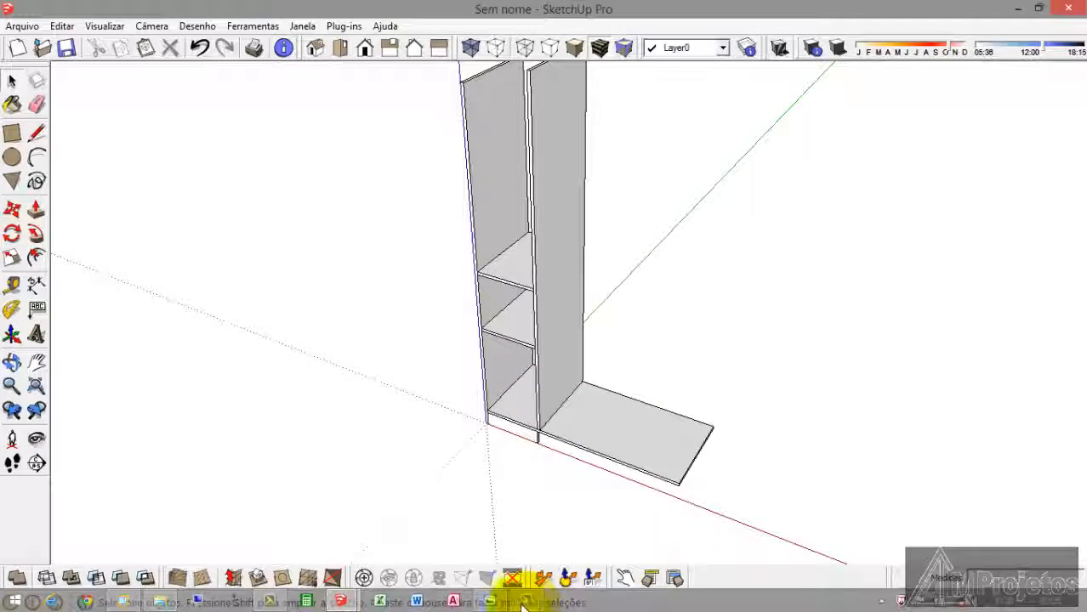
left_click(491, 602)
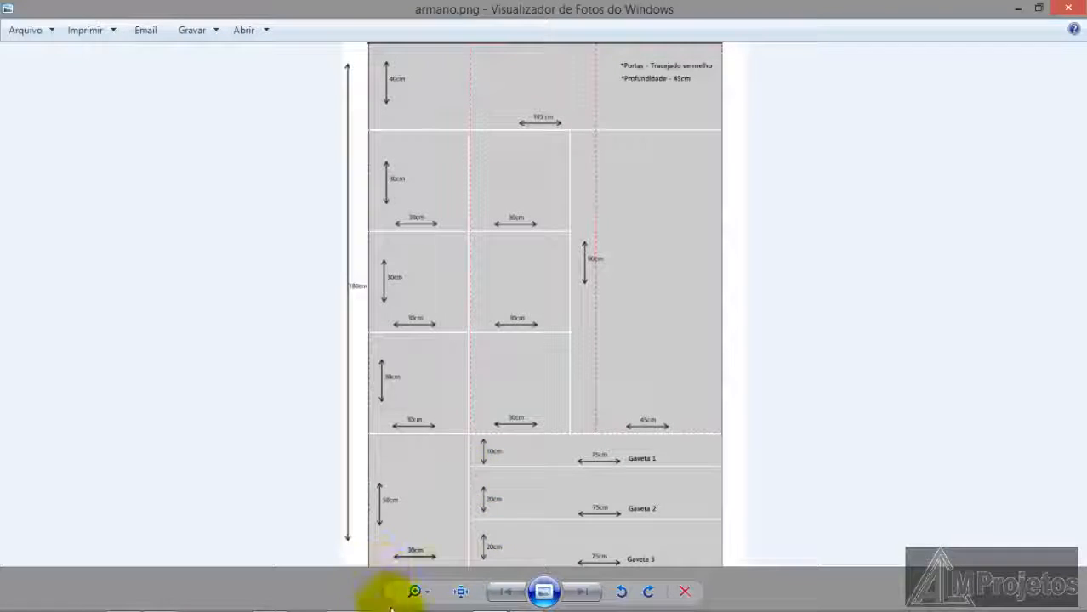
left_click(1014, 10)
Step: Copy the upper shelf and paste the copy in the free space beside the wardrobe
scroll(553, 350, "down", 2)
scroll(527, 340, "up", 5)
scroll(536, 306, "up", 2)
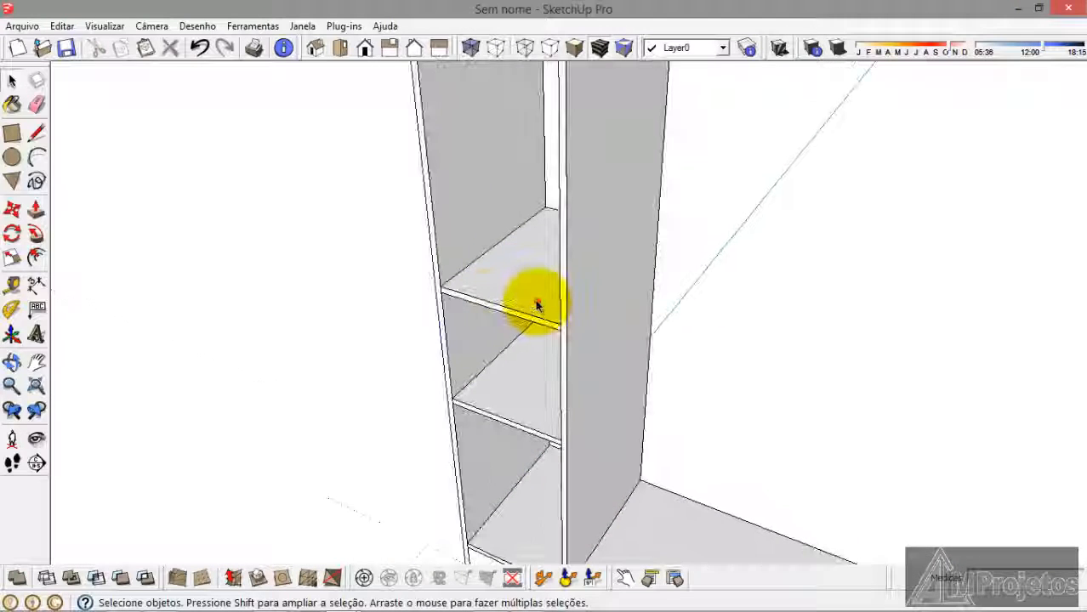
left_click(536, 304)
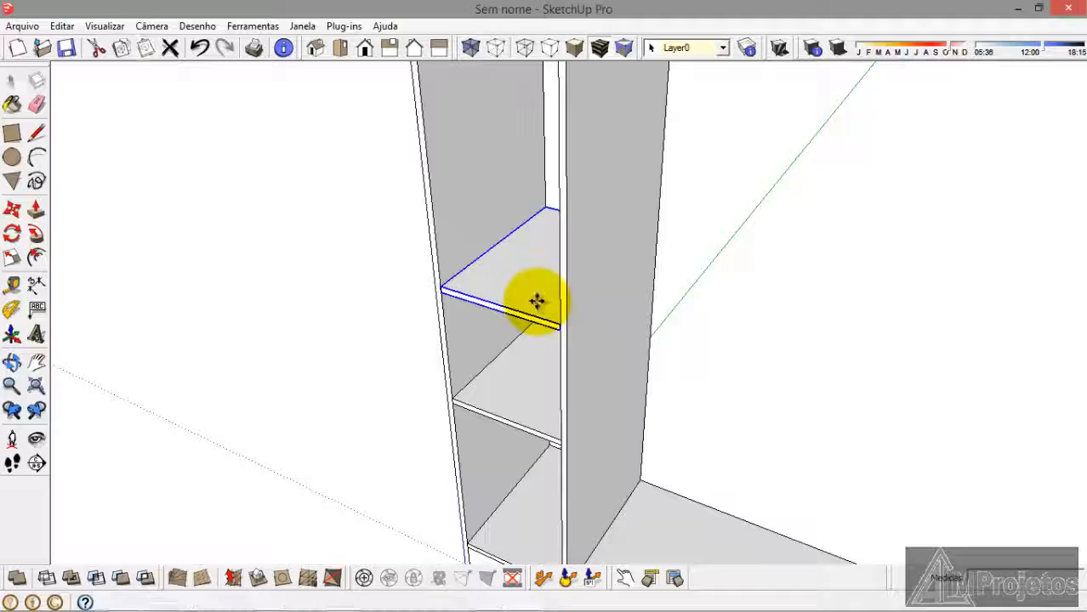
key("ctrl+v")
left_click(710, 336)
Step: Move the shelf copy by its lower front corner onto the upper shelf's top front corner at the side panel
scroll(719, 353, "up", 5)
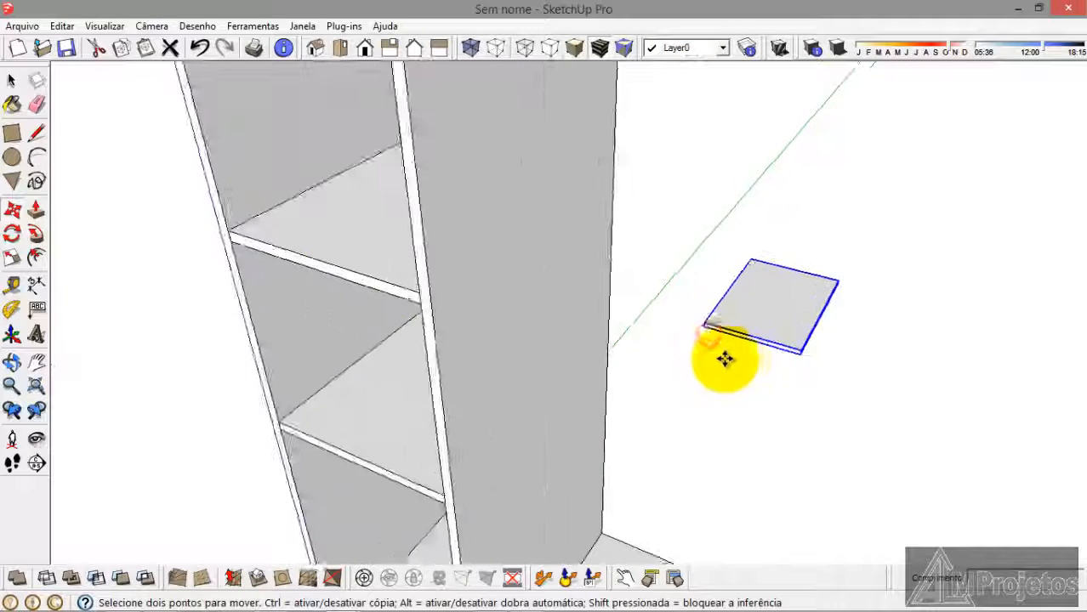
left_click(701, 324)
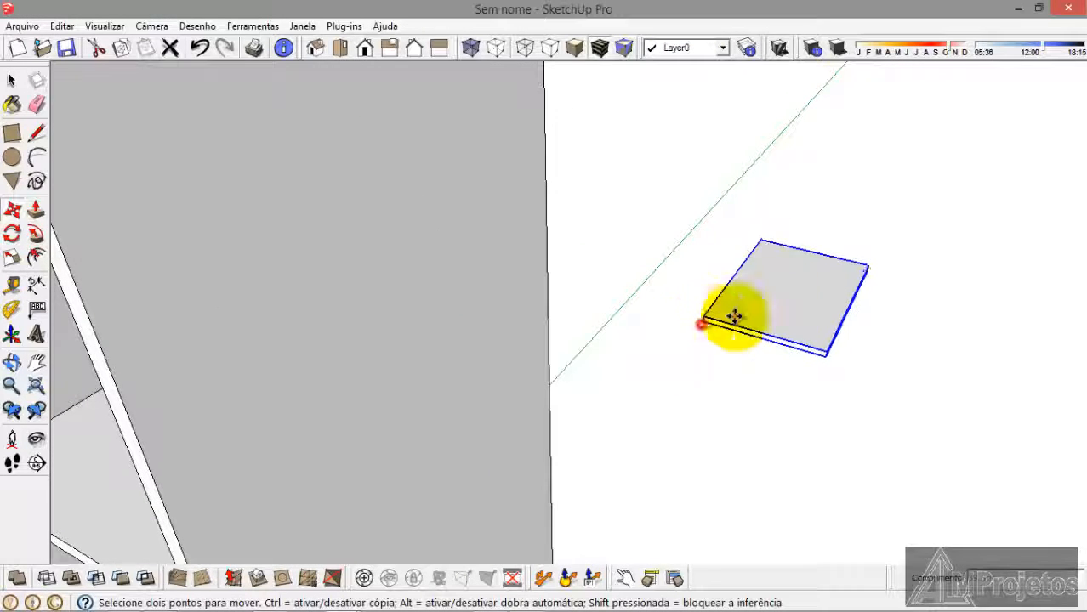
scroll(765, 340, "down", 3)
scroll(602, 274, "up", 6)
scroll(585, 255, "up", 3)
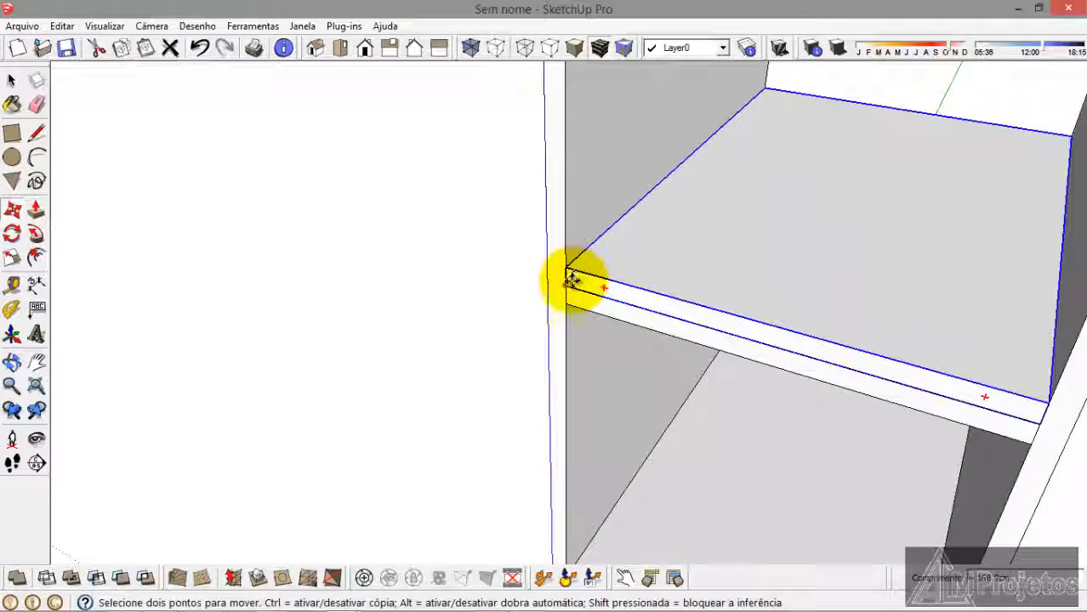
Step: Raise the shelf copy 30 cm along the side panel and clear the selection
left_click(571, 280)
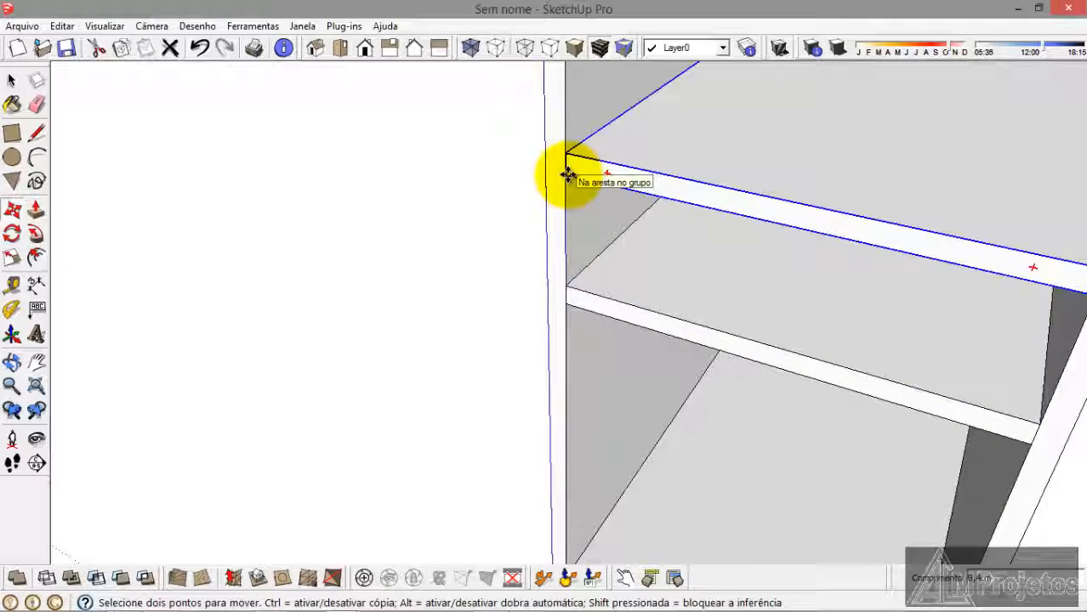
scroll(568, 175, "down", 6)
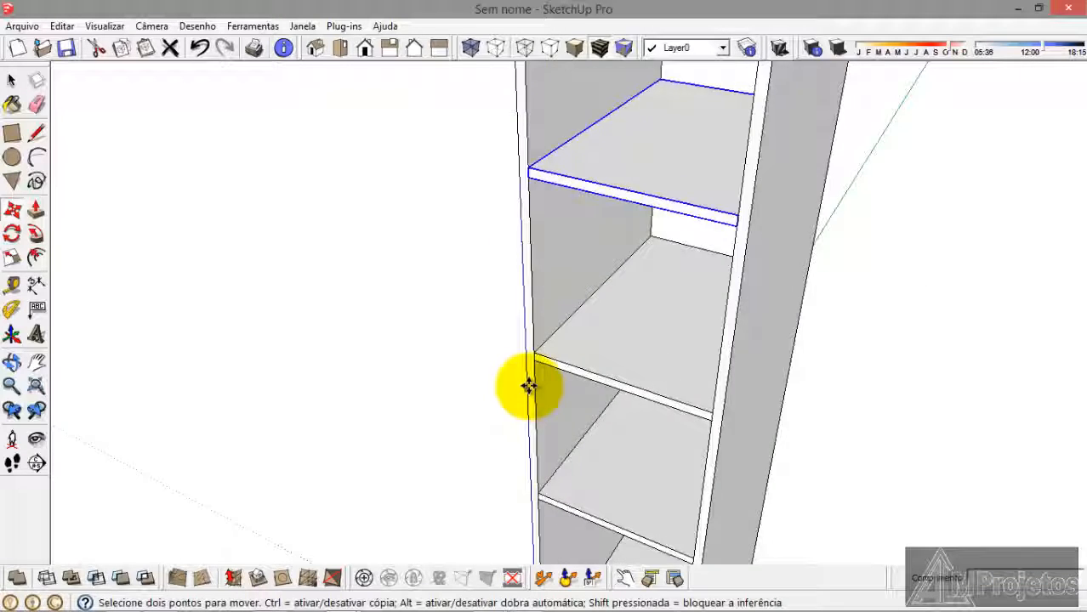
left_click(12, 80)
left_click(226, 269)
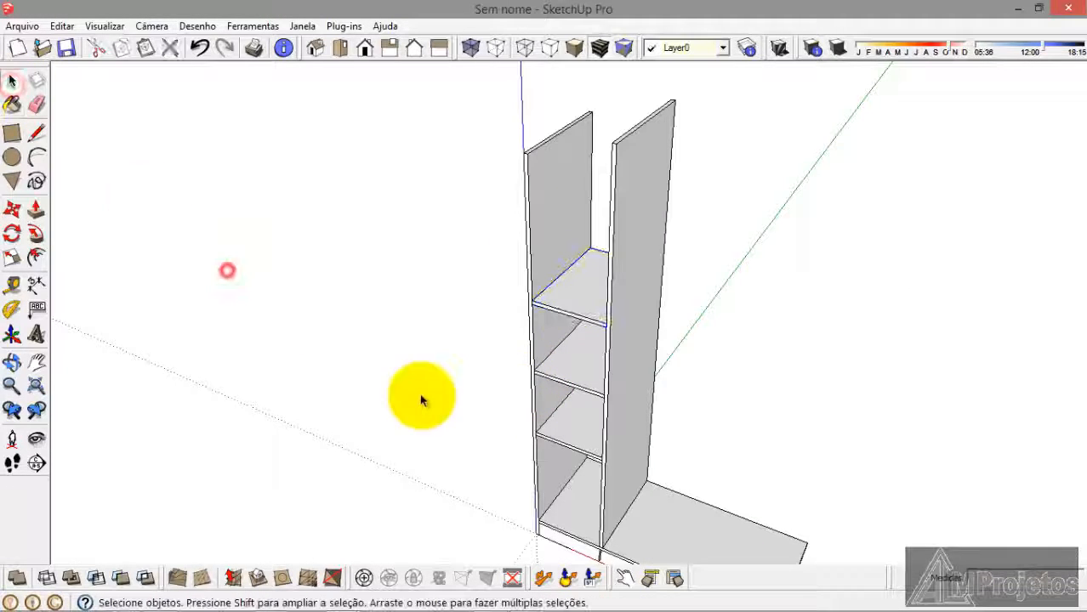
Step: Check the remaining compartment heights in armario.png, close the spare empty SketchUp window and return to the wardrobe model
mouse_move(502, 602)
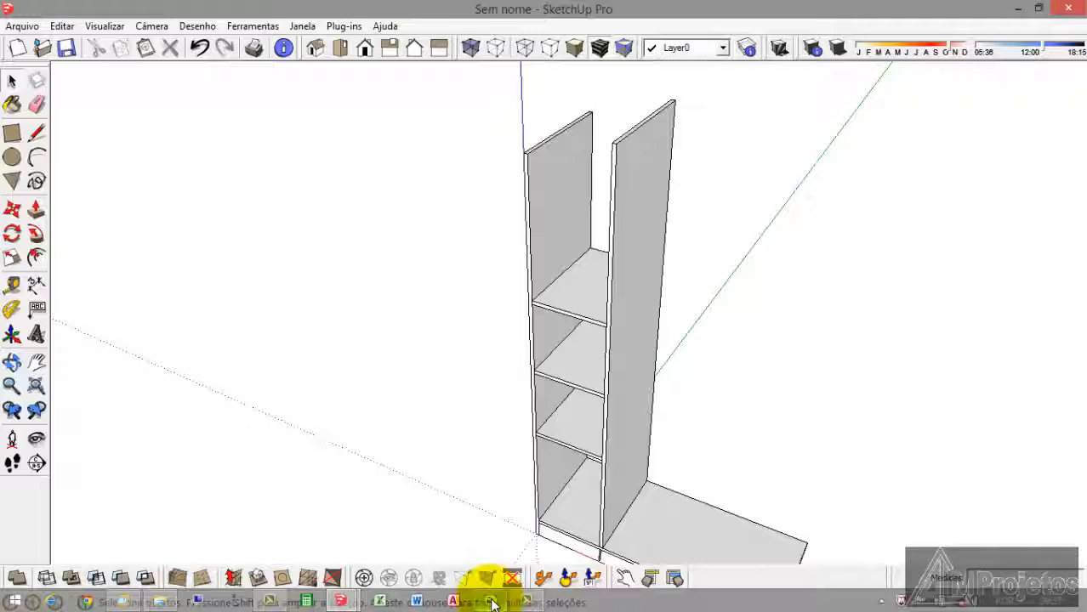
left_click(498, 553)
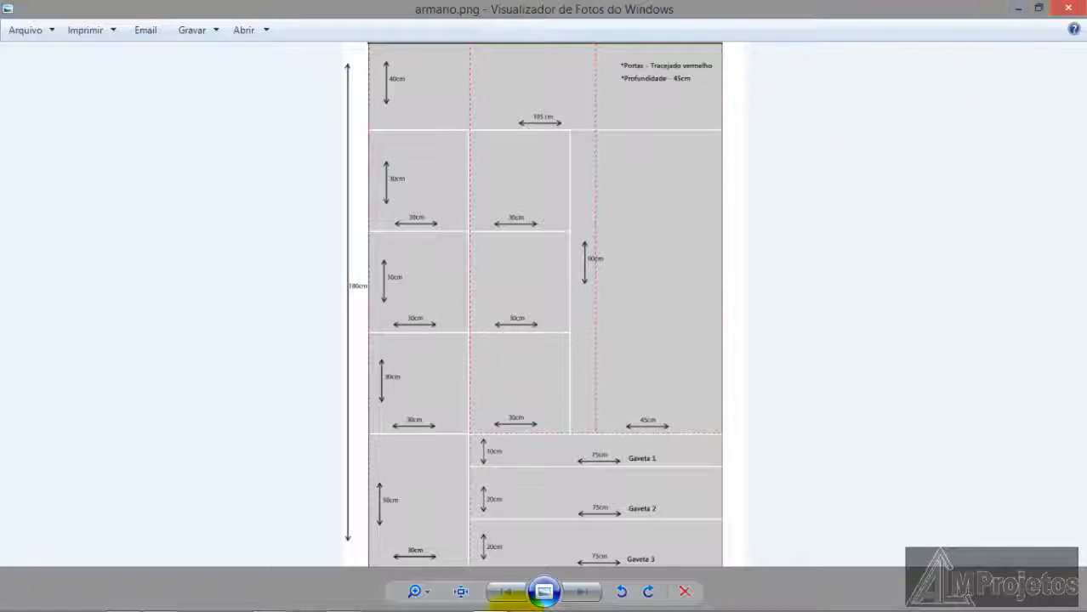
left_click(344, 600)
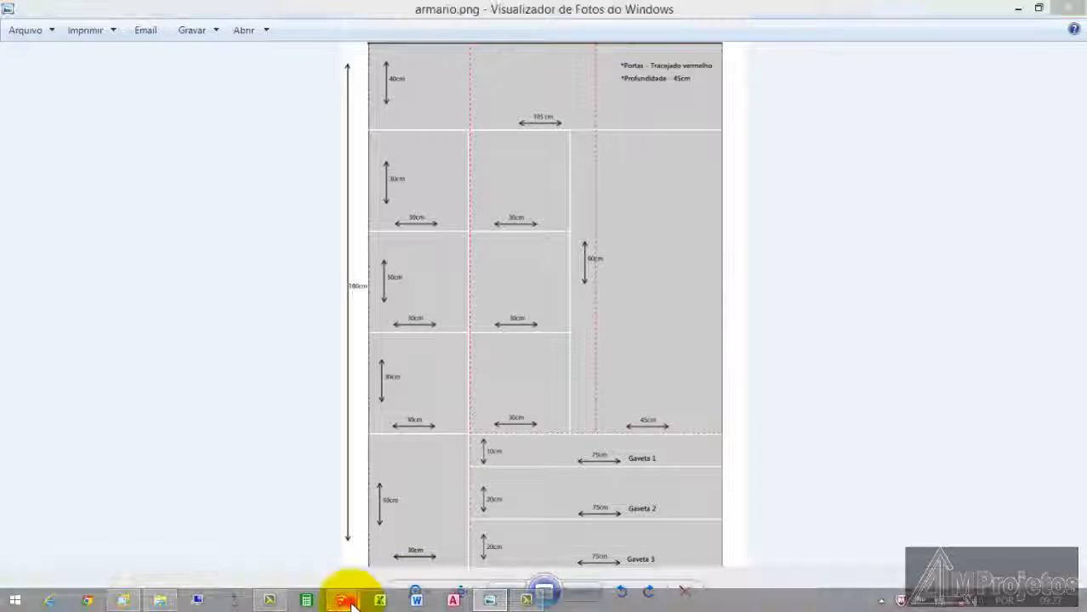
mouse_move(363, 557)
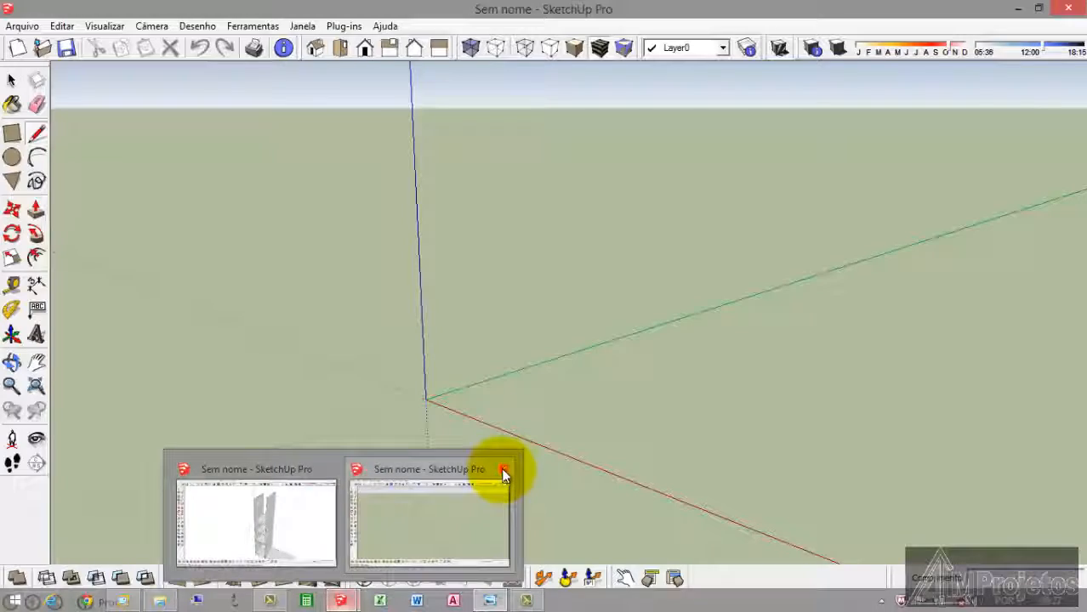
left_click(504, 472)
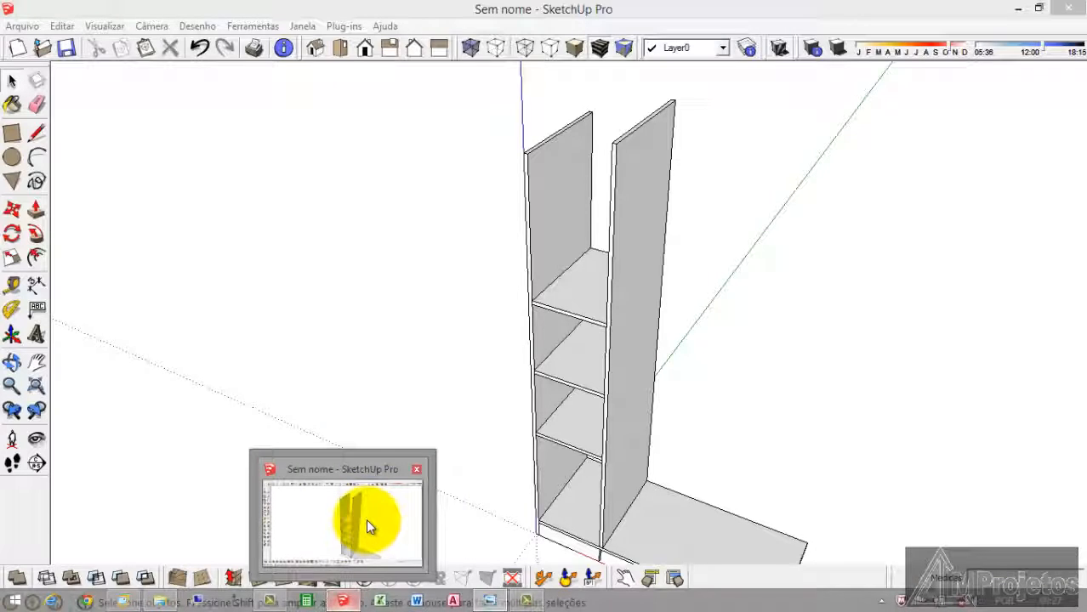
left_click(365, 519)
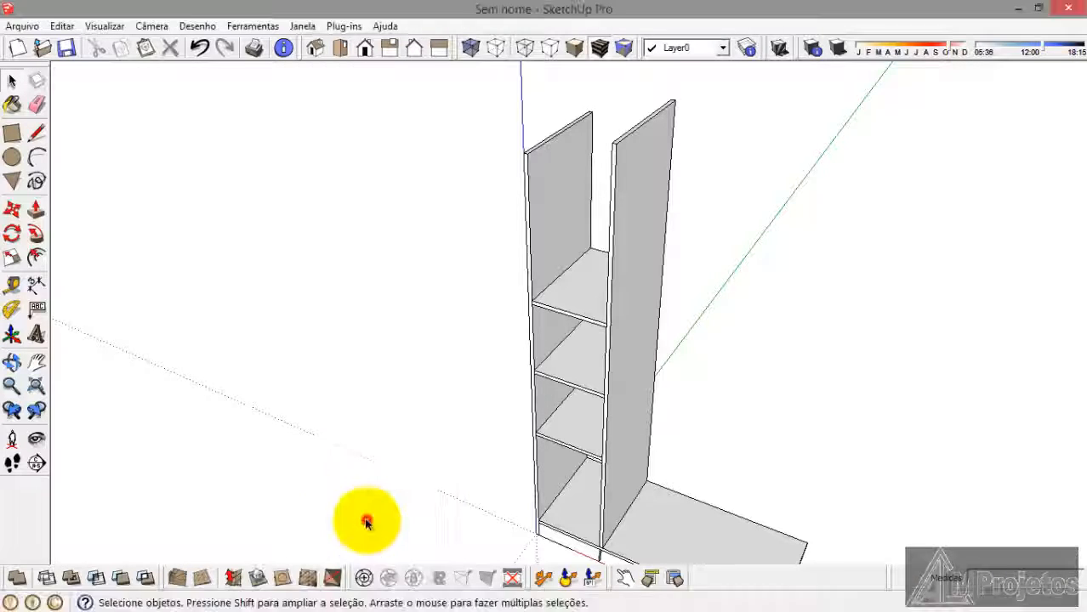
Step: Paste another shelf copy and place it by its lower front corner on the highest shelf's top front corner at the side panel
scroll(791, 483, "up", 3)
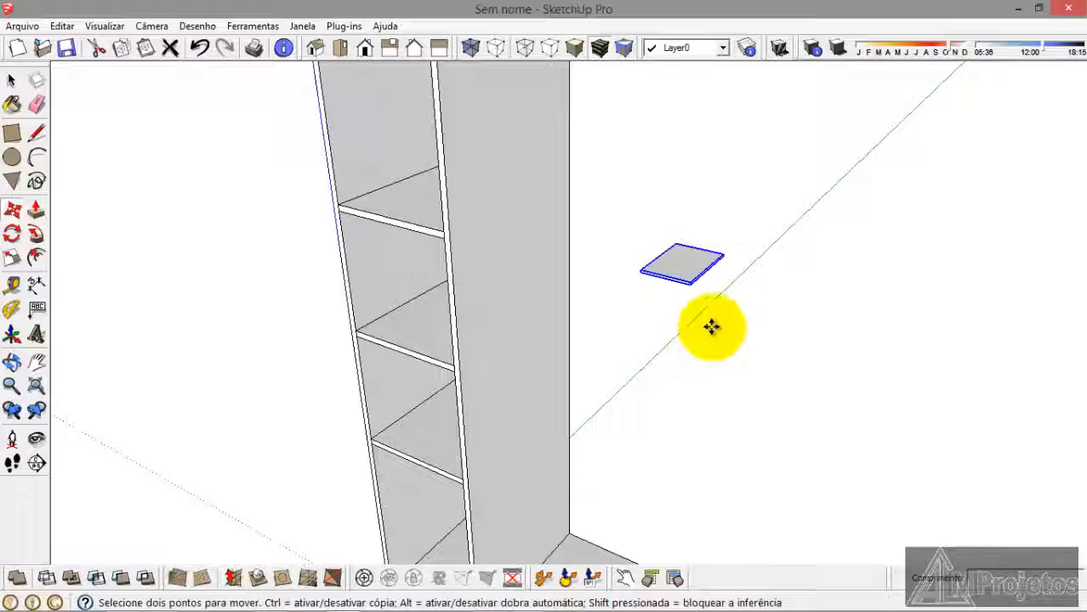
scroll(644, 248, "up", 2)
scroll(638, 273, "up", 3)
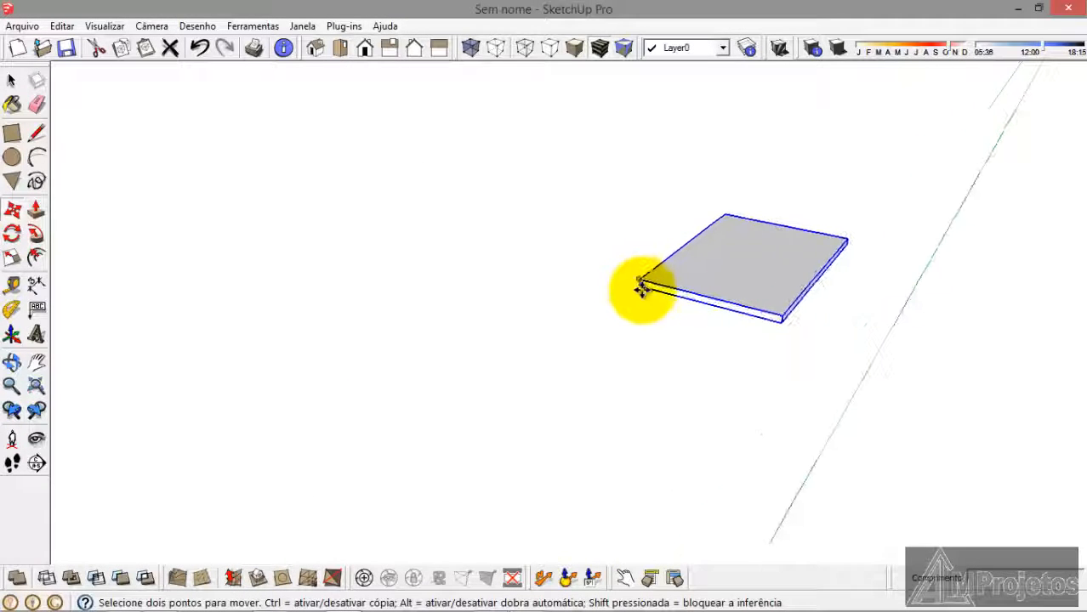
left_click(651, 272)
scroll(832, 308, "down", 3)
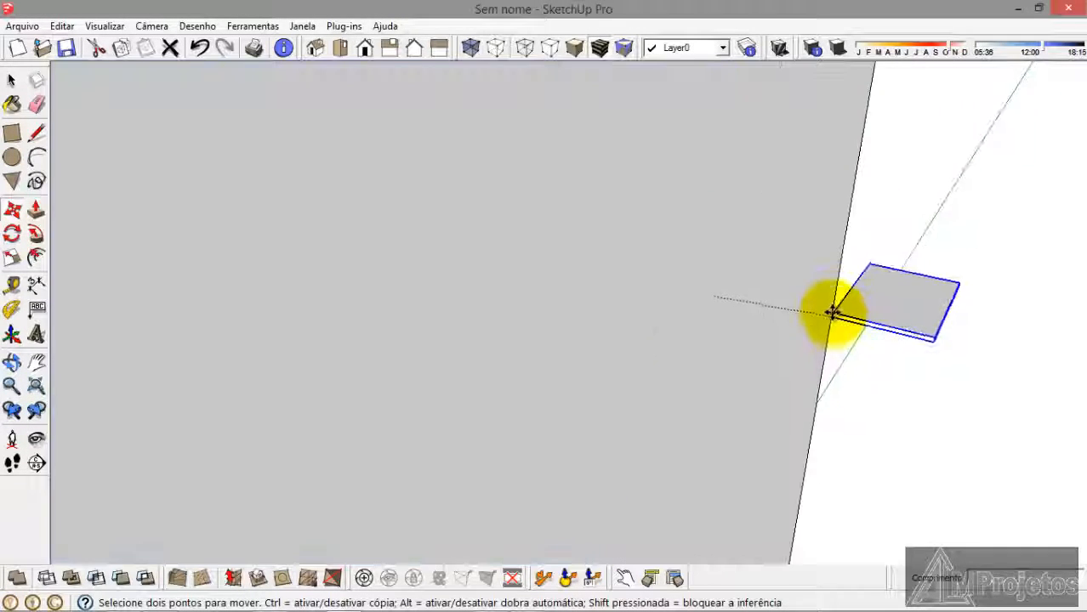
scroll(751, 290, "up", 5)
scroll(728, 277, "down", 4)
scroll(347, 213, "up", 5)
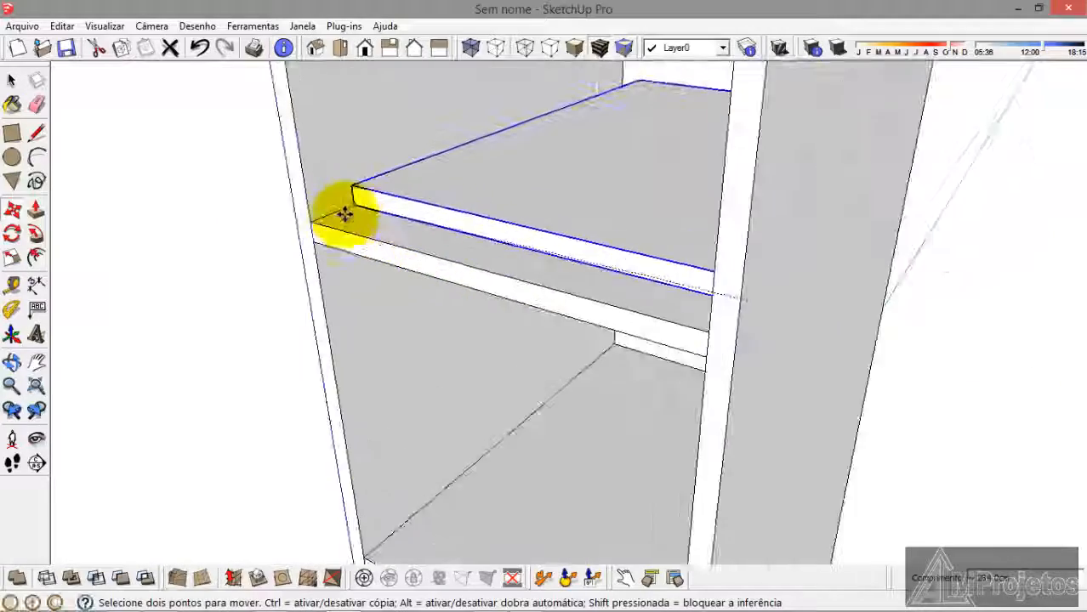
left_click(305, 222)
Step: Raise the newest shelf copy 30 cm along the side panel to form the next compartment
scroll(441, 303, "down", 8)
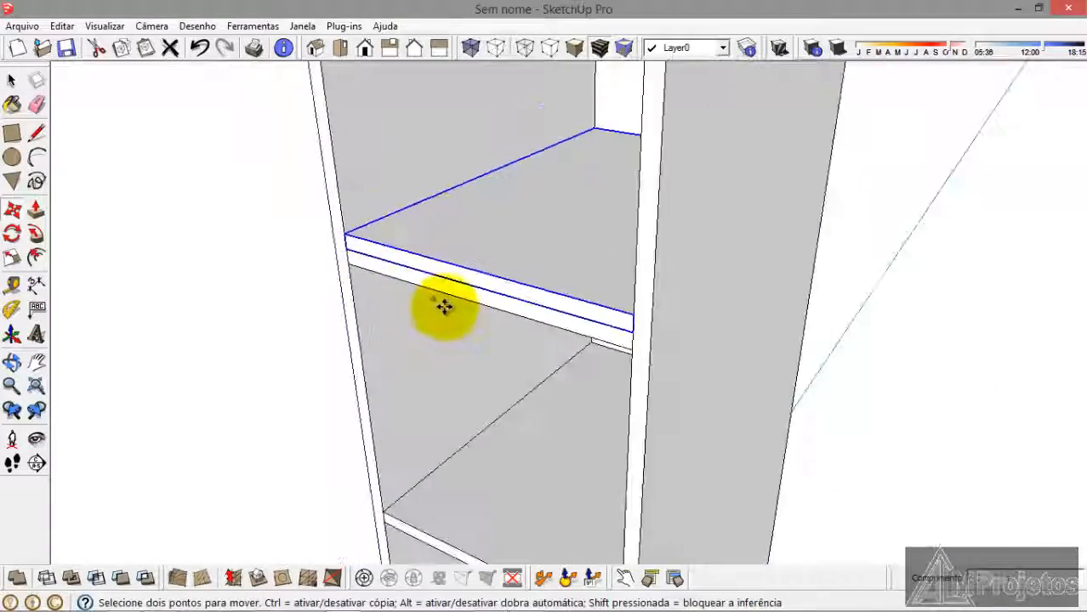
scroll(436, 165, "up", 8)
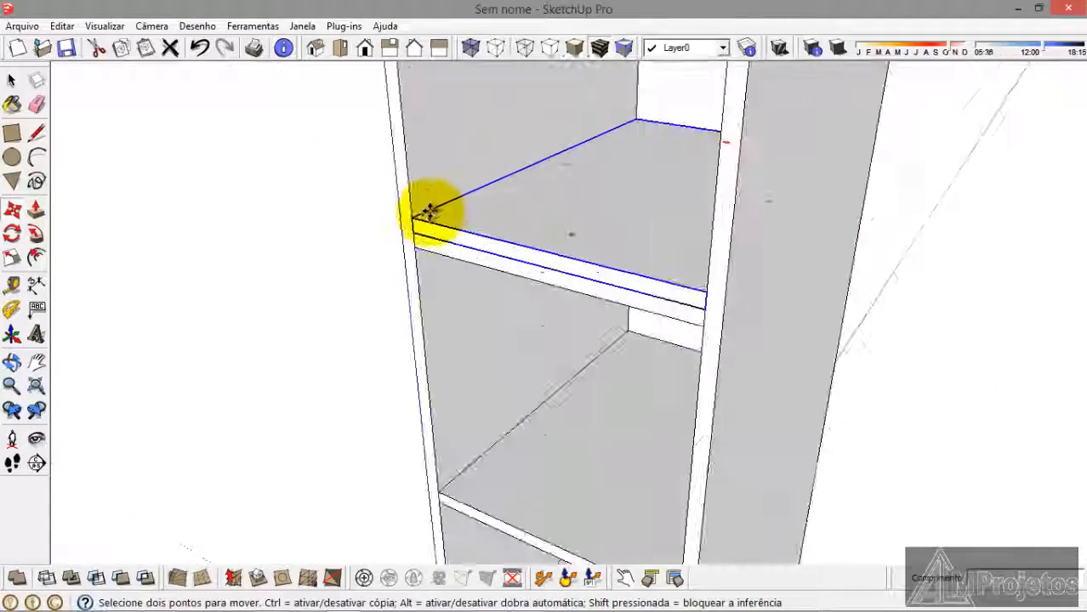
left_click(411, 240)
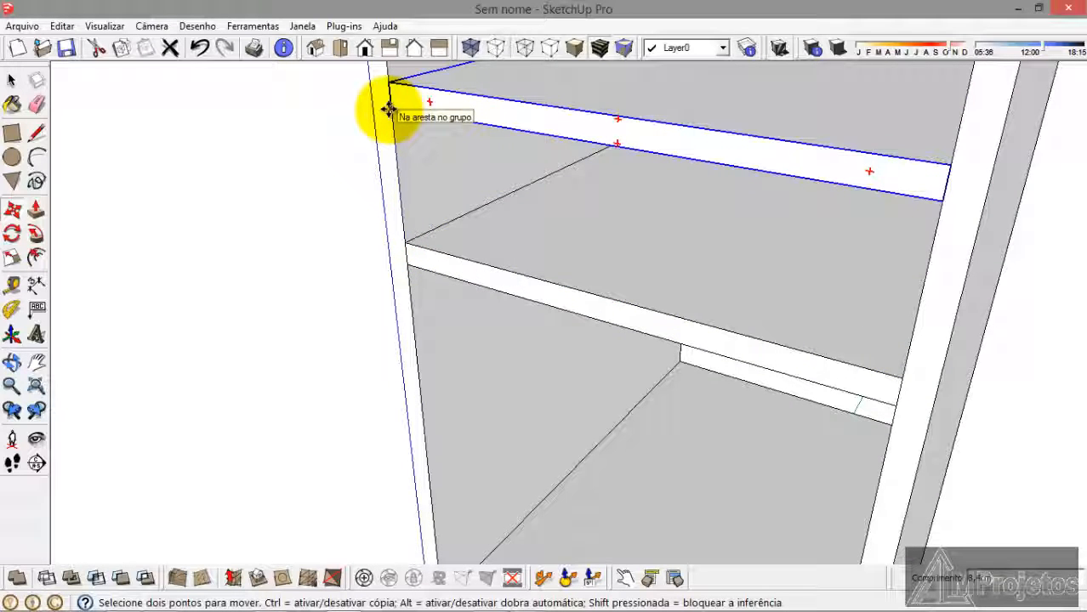
key("ctrl+x")
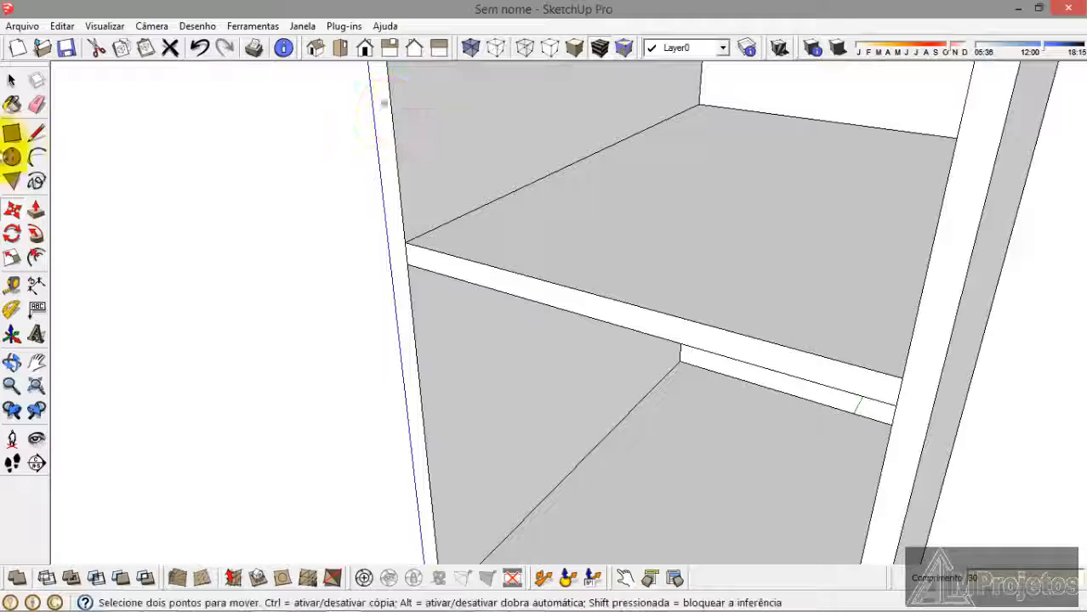
left_click(11, 79)
Step: Edit the vertical divider's group and push/pull its top face down to the level of the highest shelf's upper surface
middle_click_drag(126, 231, 436, 331)
scroll(441, 332, "down", 6)
scroll(487, 386, "up", 2)
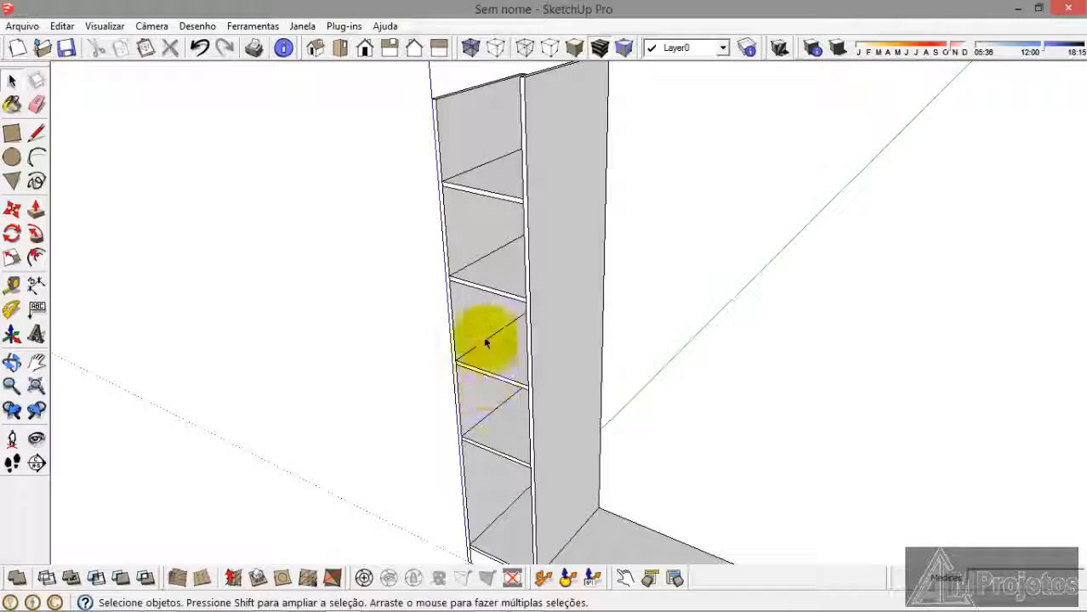
scroll(464, 217, "down", 3)
scroll(516, 124, "up", 3)
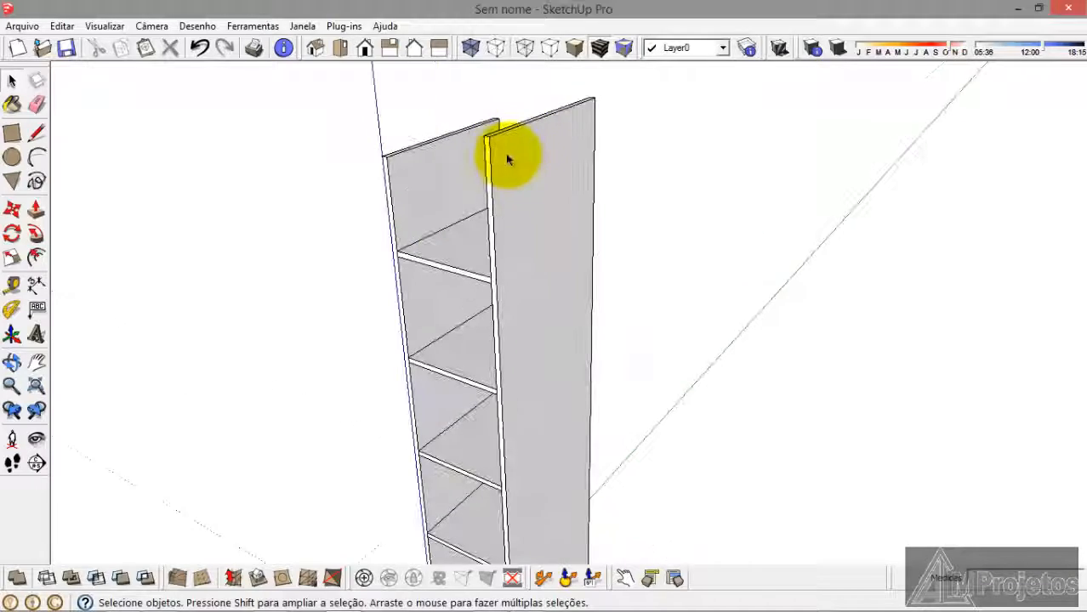
double_click(507, 159)
left_click(508, 159)
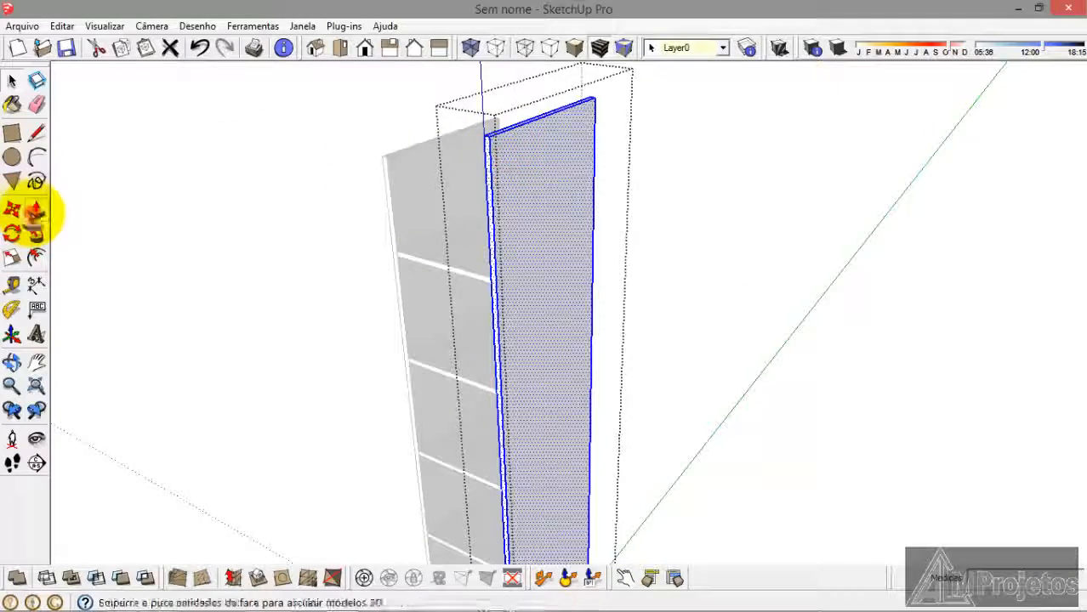
left_click(35, 213)
scroll(505, 132, "up", 3)
left_click(503, 143)
scroll(503, 223, "down", 4)
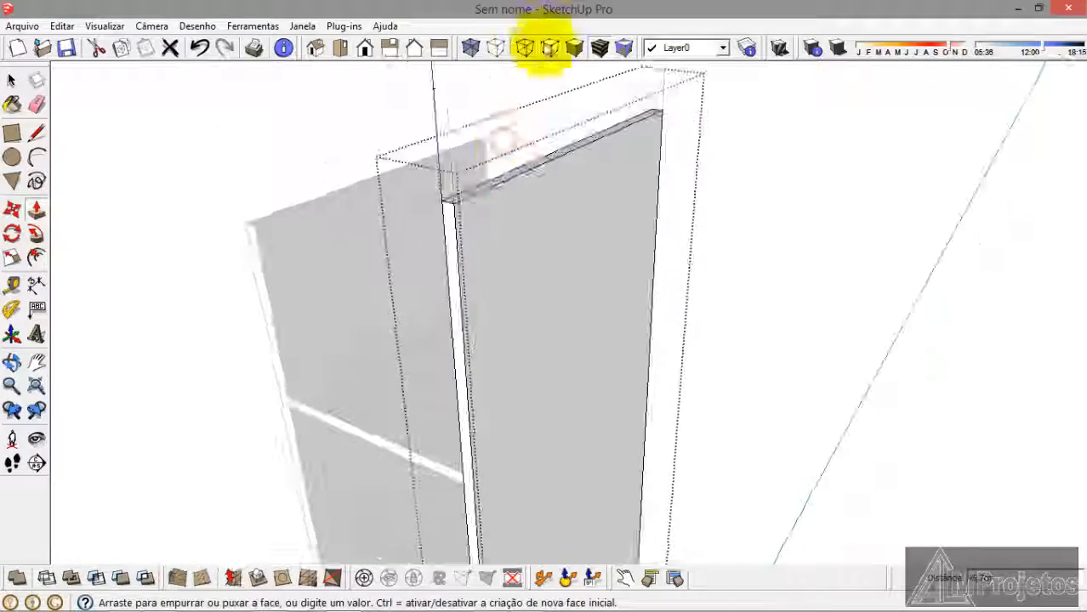
scroll(463, 298, "up", 3)
left_click(459, 348)
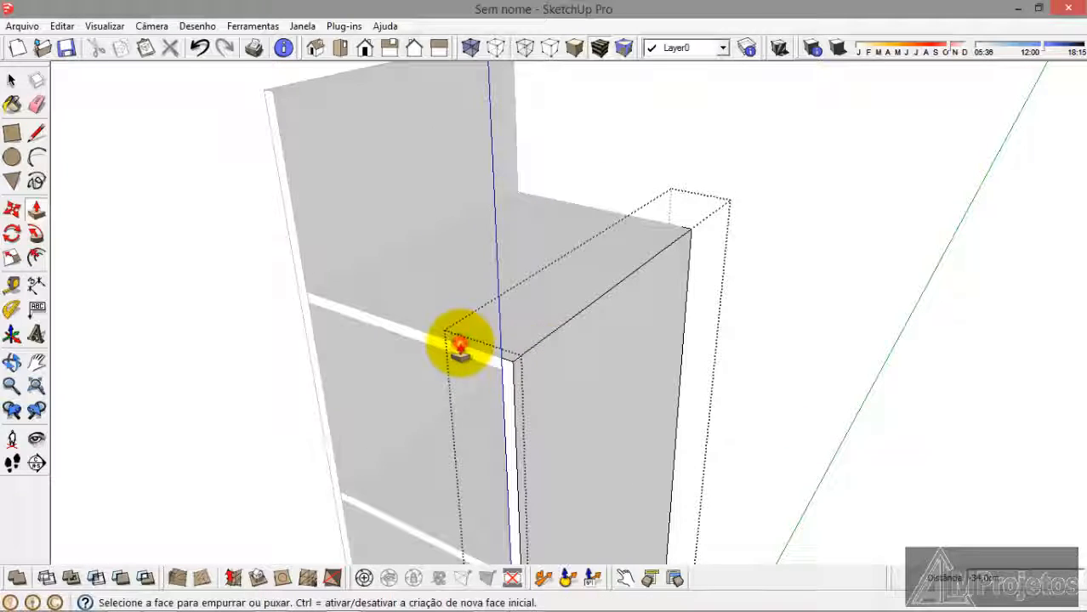
Step: Push the divider's top face further down to the underside of the highest shelf and leave the group
scroll(529, 349, "up", 3)
left_click(527, 345)
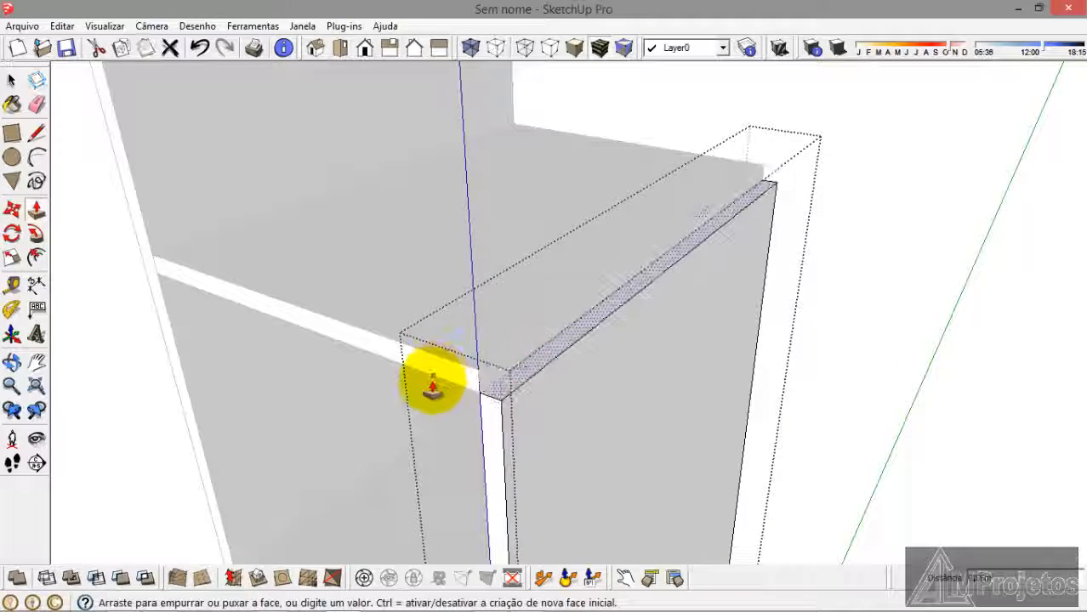
left_click(427, 378)
left_click(11, 79)
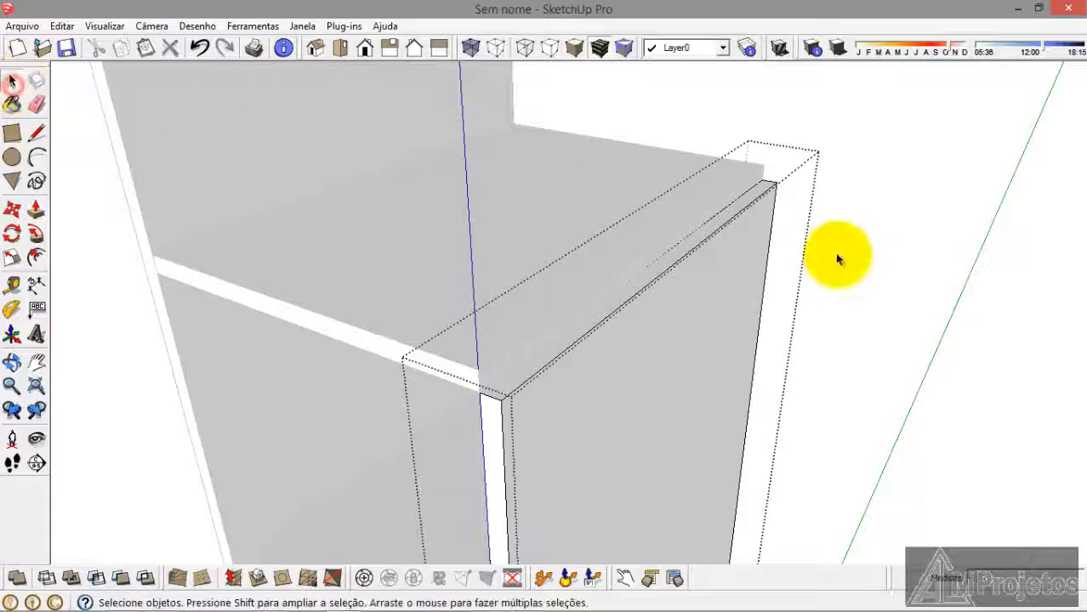
left_click(836, 255)
middle_click_drag(837, 255, 566, 364)
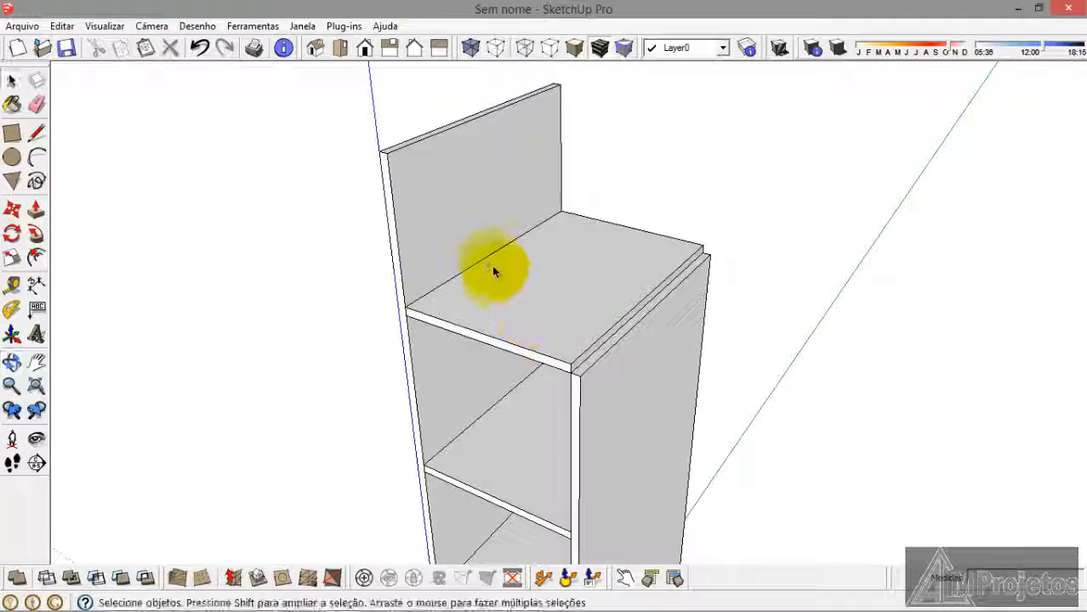
Step: Edit the original side panel's group and push/pull its top face down to the highest shelf
middle_click_drag(492, 272, 500, 310)
scroll(431, 184, "up", 3)
double_click(429, 184)
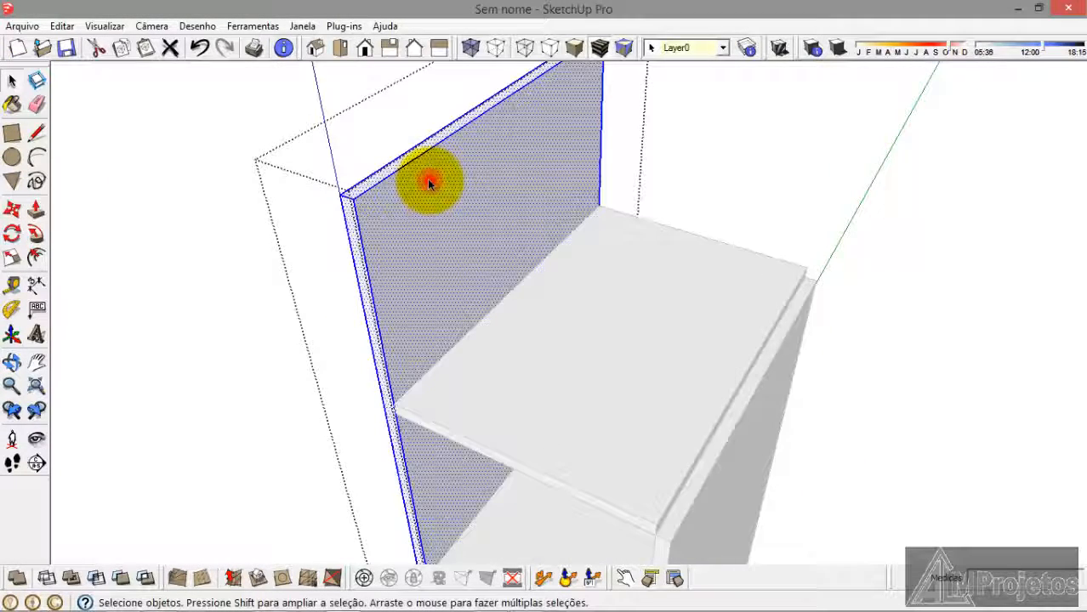
scroll(369, 189, "up", 2)
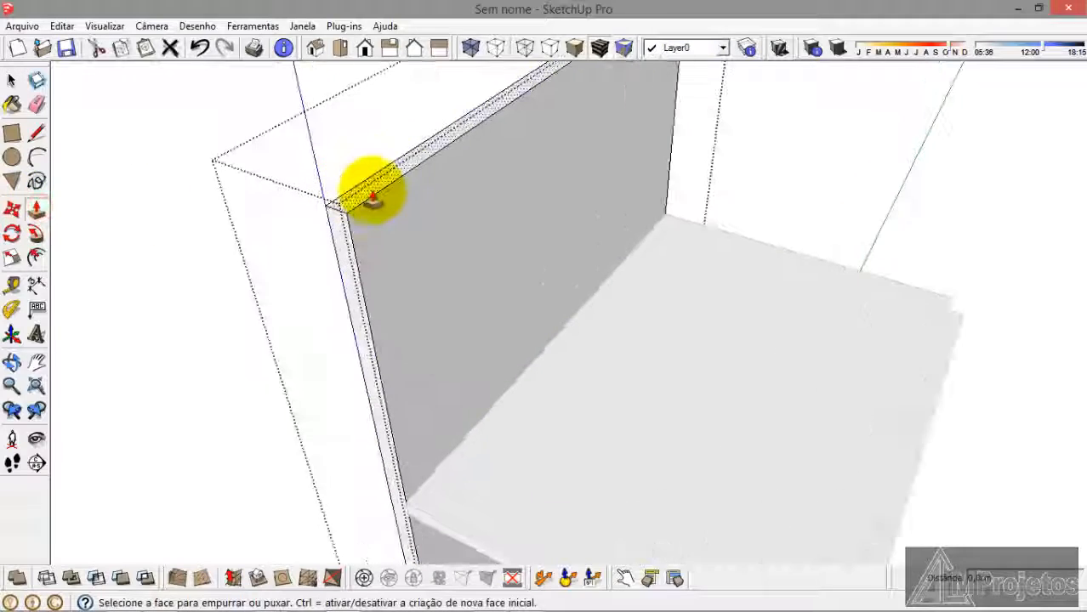
left_click(371, 187)
left_click(445, 465)
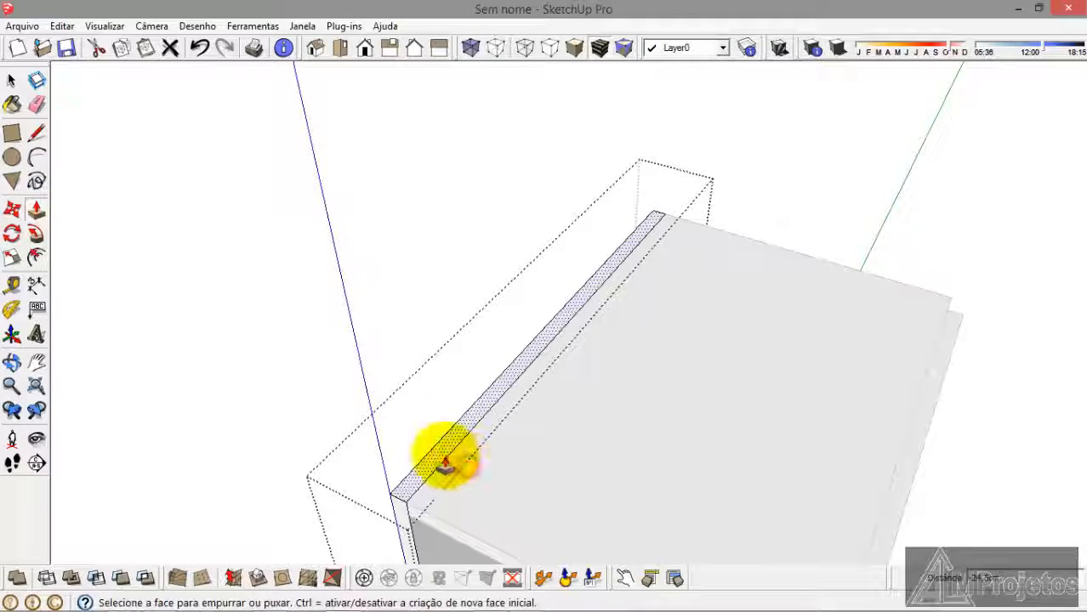
Step: Push/pull the original side panel's top face up 45 cm above the highest shelf and leave the group
left_click(442, 462)
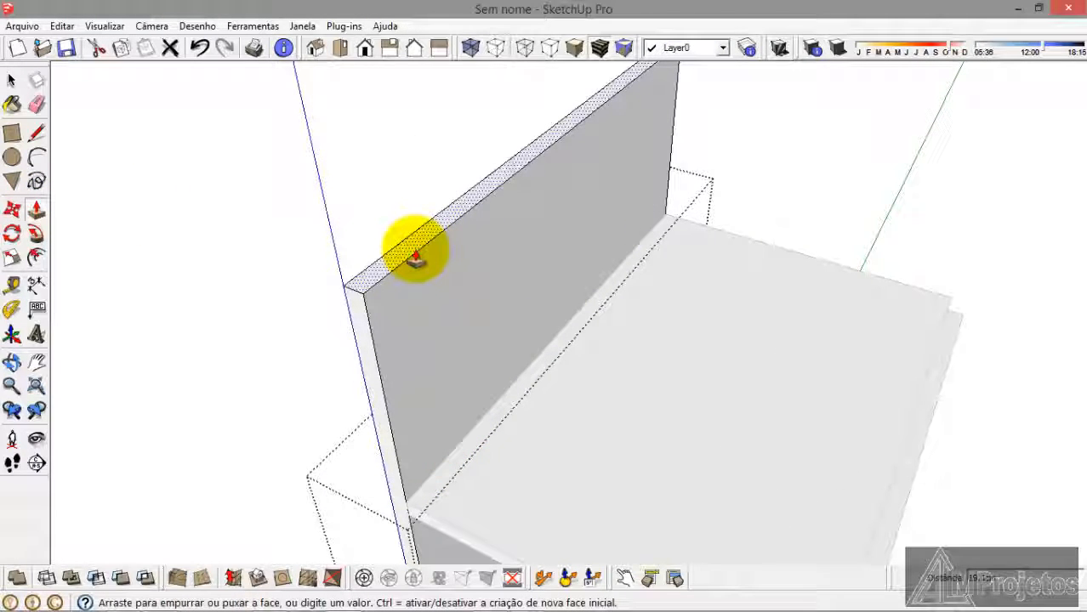
key("Return")
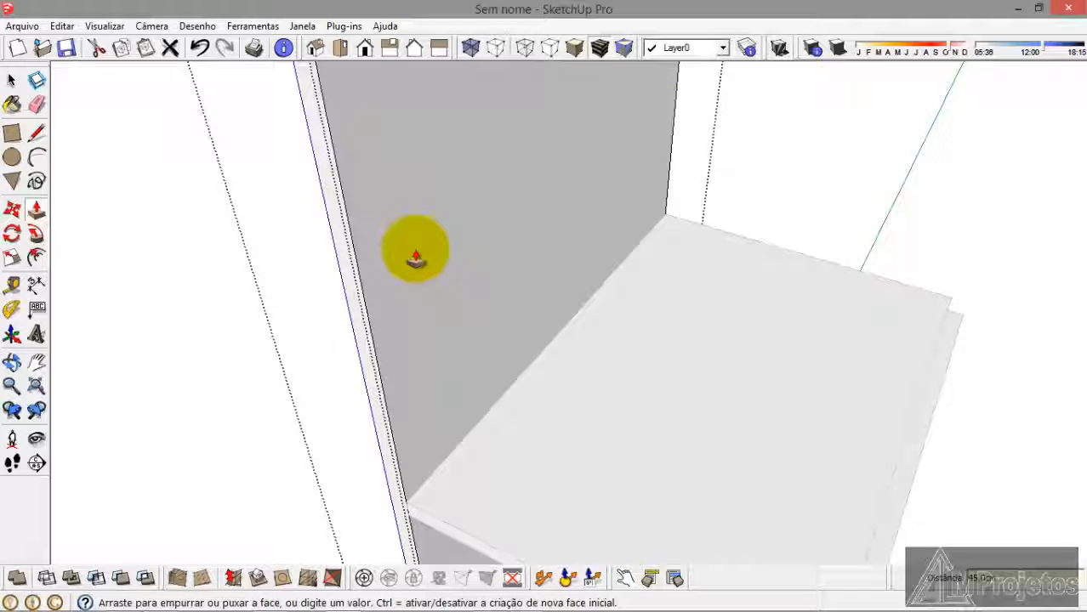
left_click(12, 79)
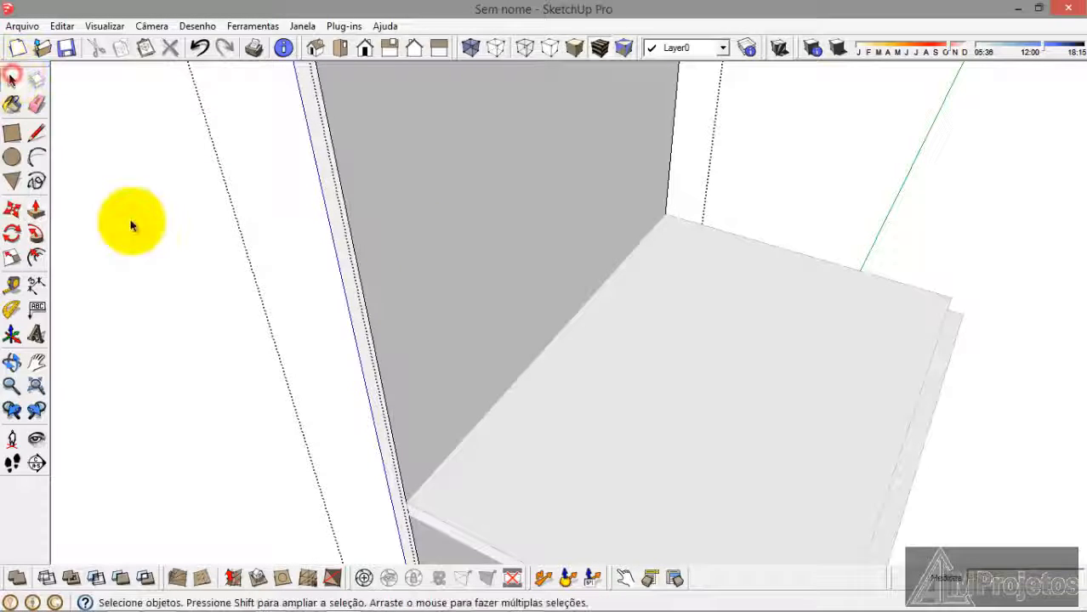
scroll(199, 296, "down", 5)
Step: Edit the side panel's group again, extend its top face upward by another 7.5 cm and leave the group
scroll(255, 194, "up", 5)
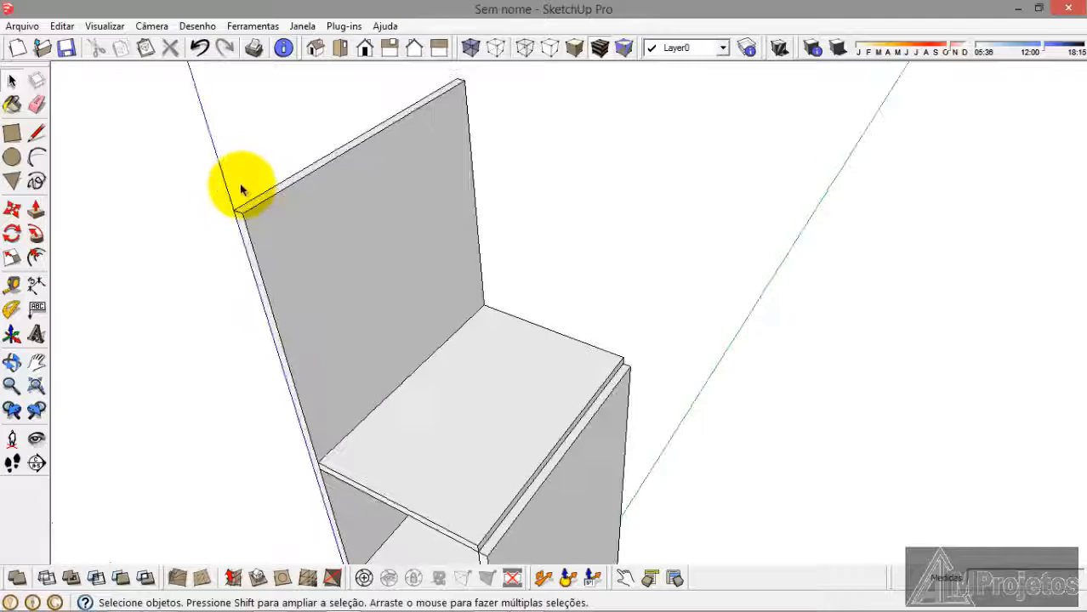
scroll(273, 213, "up", 1)
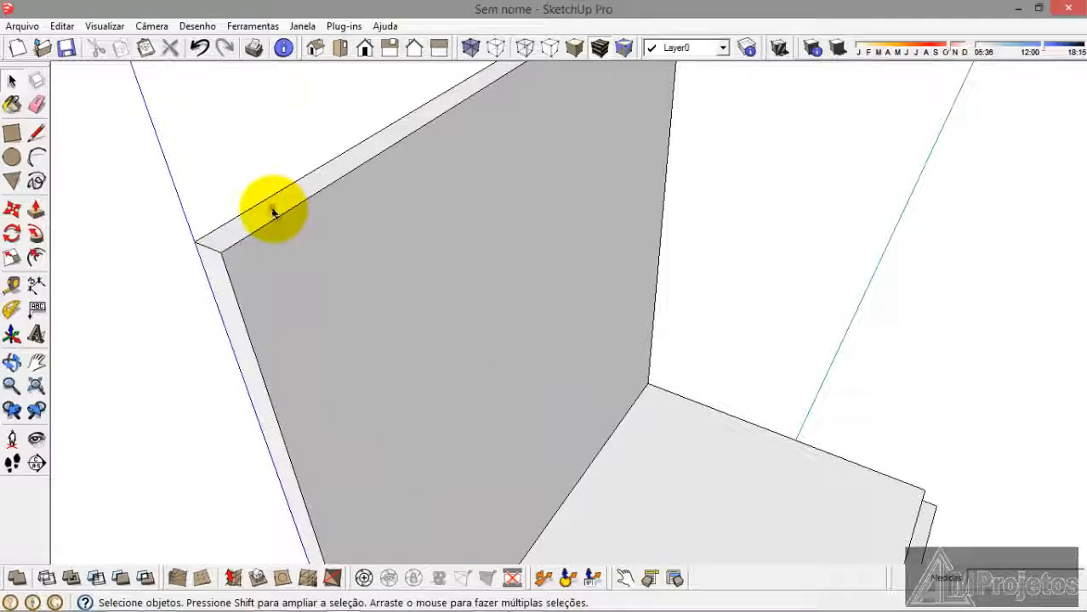
left_click(272, 209)
left_click(37, 208)
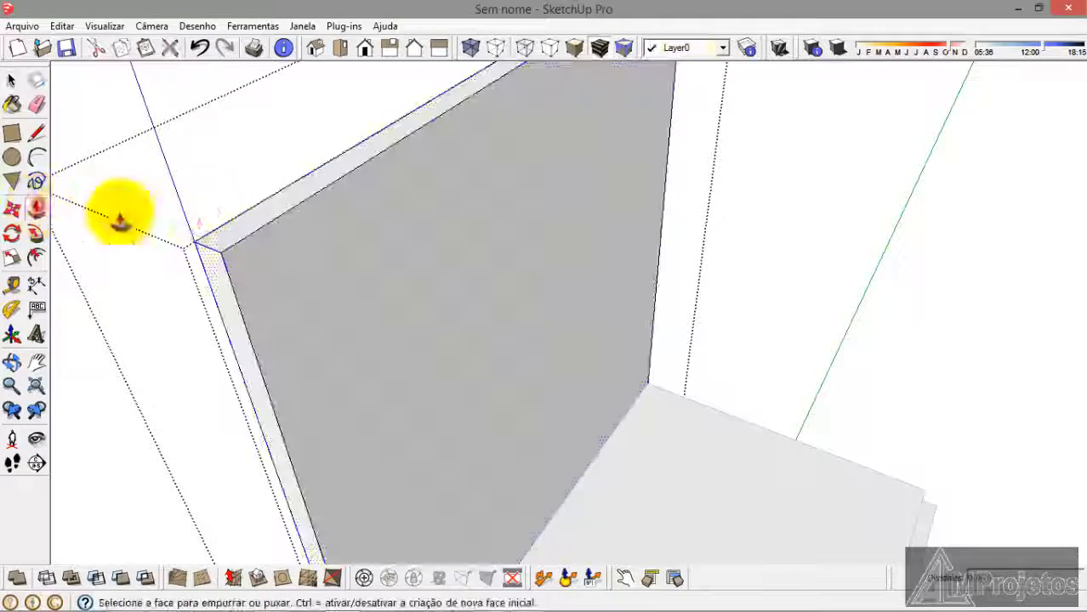
left_click_drag(225, 241, 200, 127)
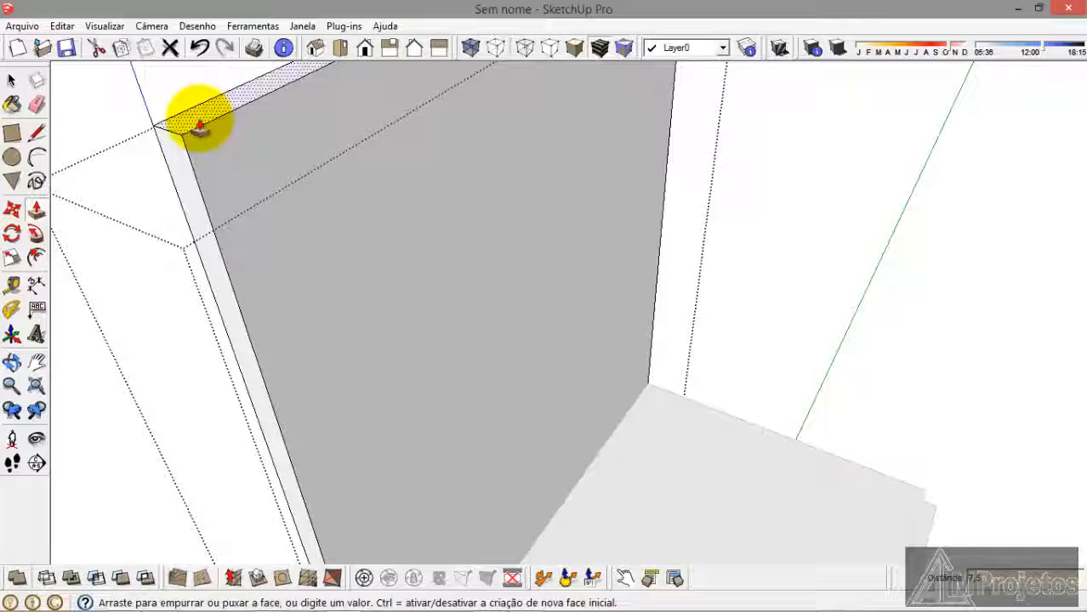
key("Return")
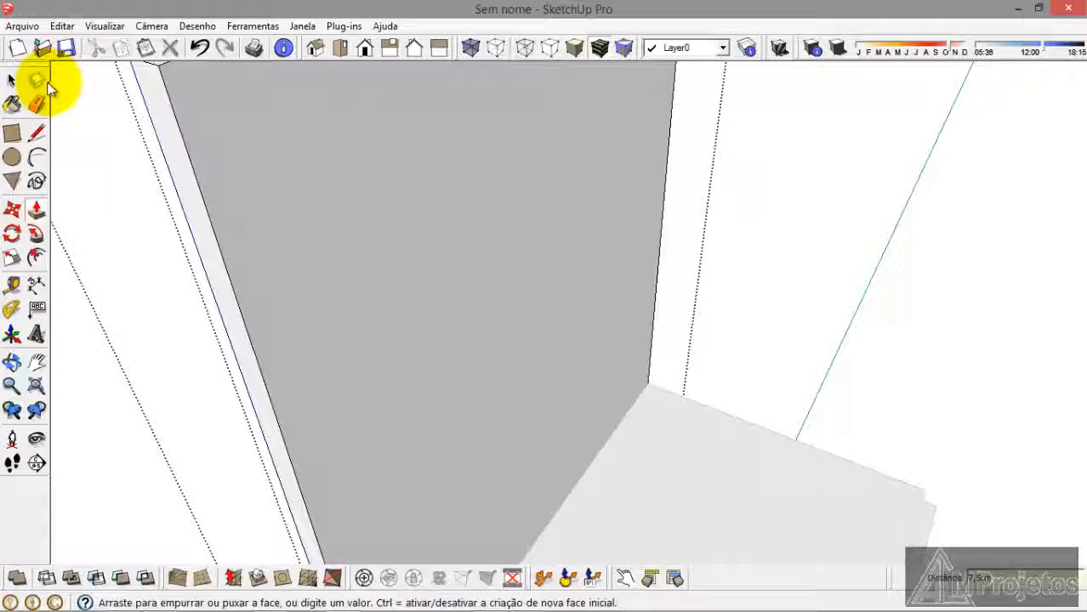
left_click(12, 83)
scroll(663, 273, "down", 5)
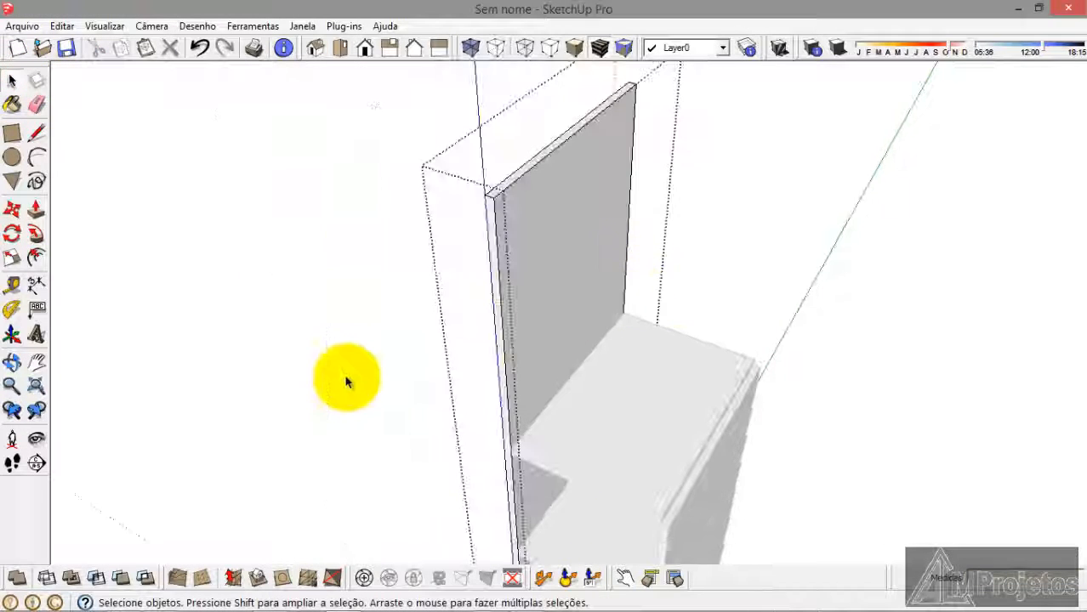
left_click(346, 378)
Step: Copy the highest shelf and paste the duplicate in the empty space beside the wardrobe
scroll(272, 237, "down", 3)
middle_click_drag(509, 369, 414, 340)
scroll(415, 340, "up", 2)
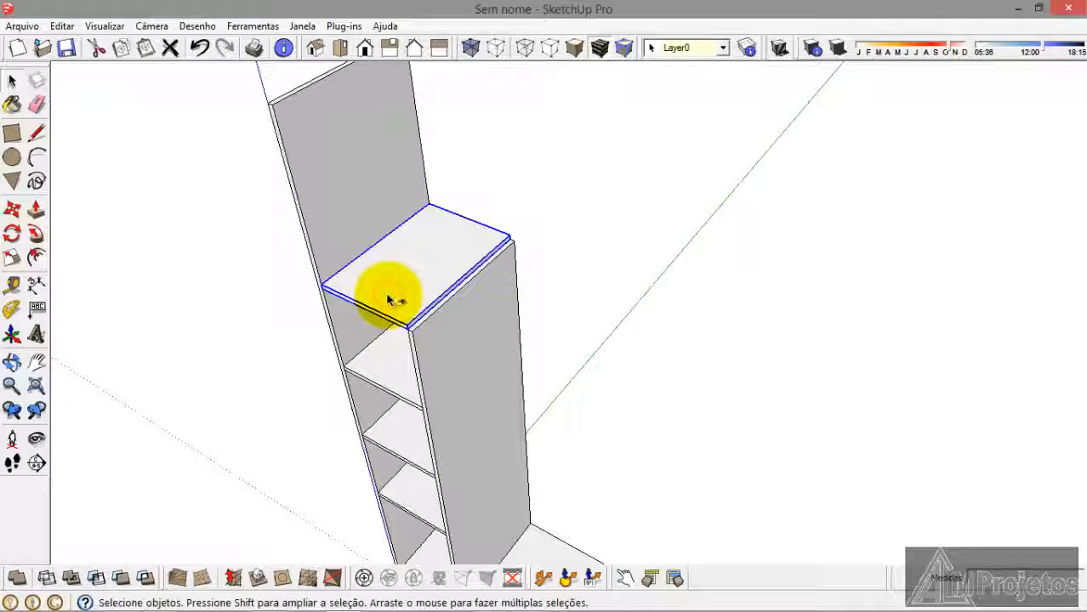
key("ctrl+c")
key("ctrl+v")
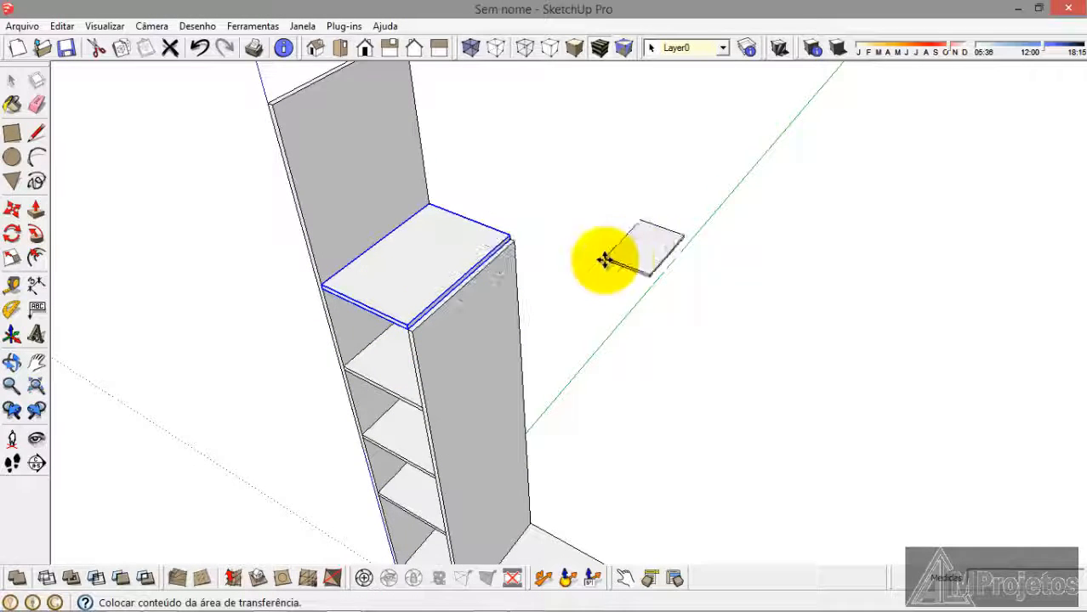
left_click(667, 236)
Step: Move the pasted shelf by its upper front corner onto the tall side panel's top front inner corner
scroll(672, 237, "up", 4)
left_click(669, 236)
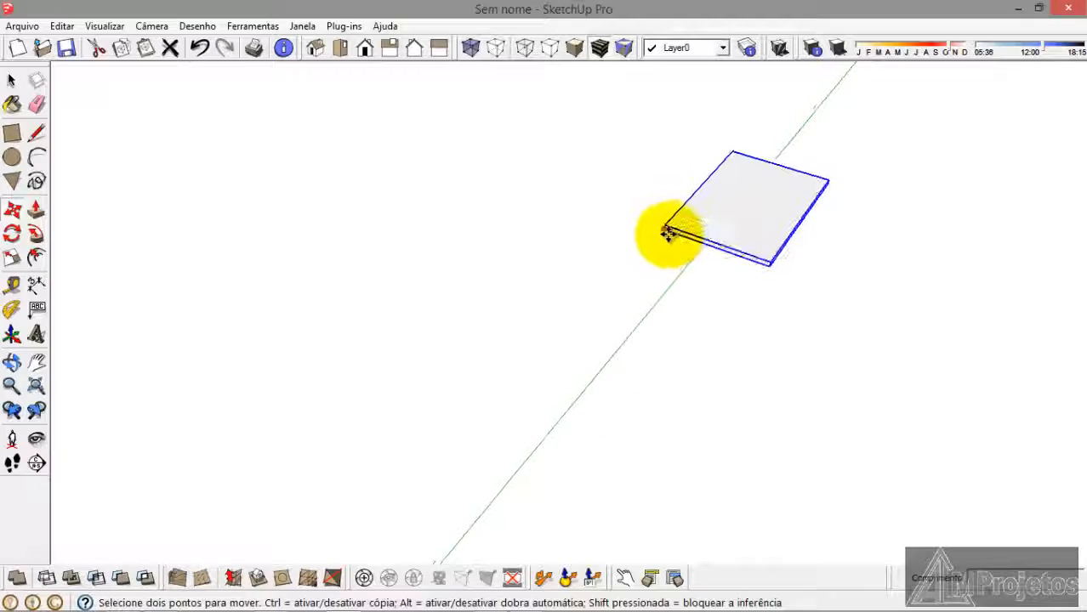
left_click(668, 229)
scroll(859, 377, "down", 4)
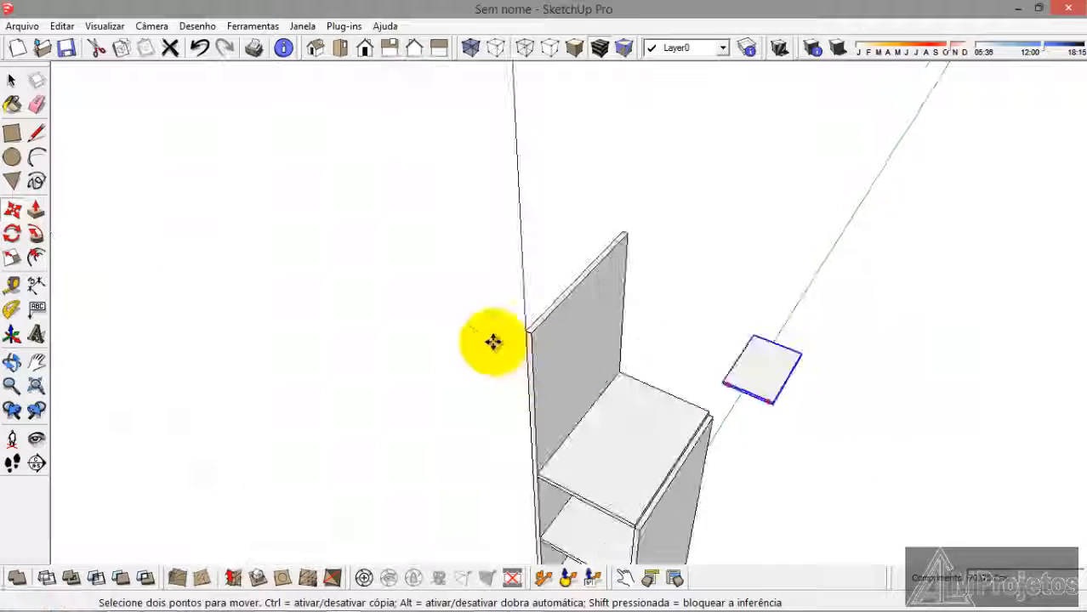
scroll(493, 343, "up", 3)
scroll(523, 336, "up", 5)
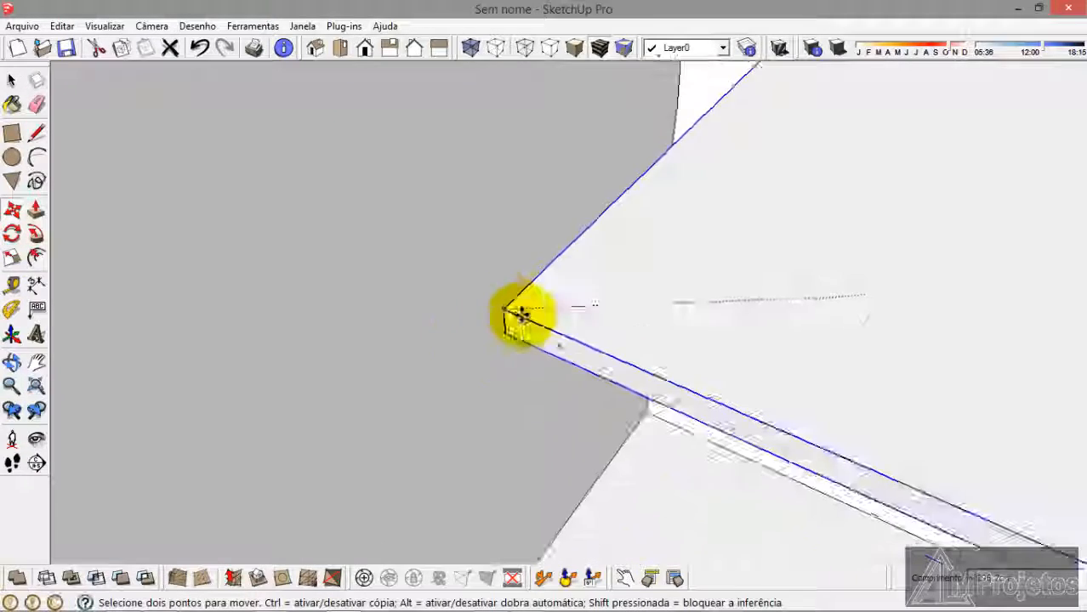
scroll(333, 274, "down", 2)
scroll(243, 201, "up", 6)
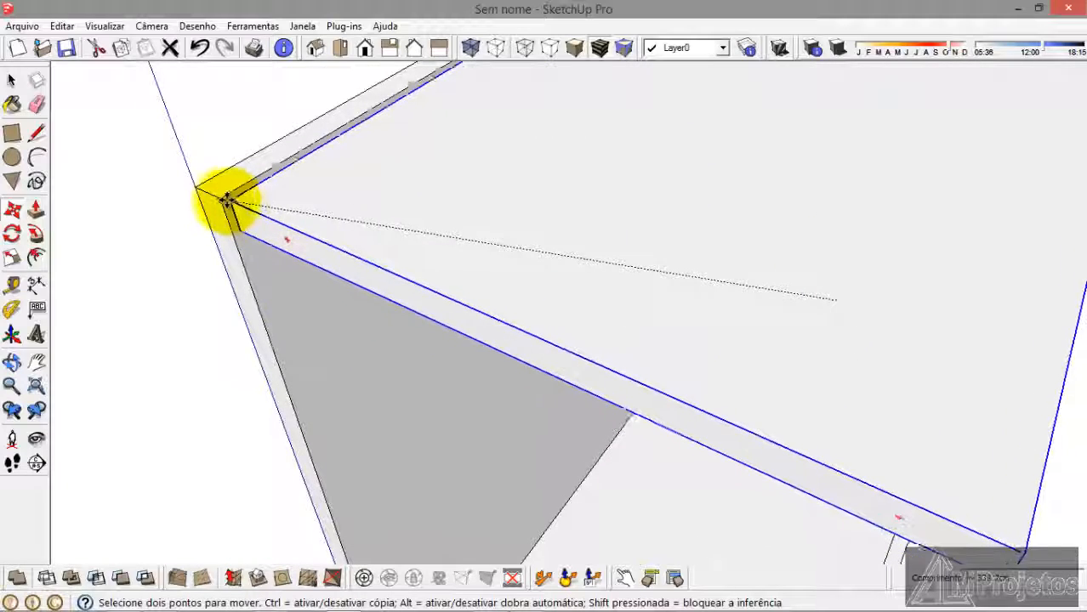
left_click(225, 202)
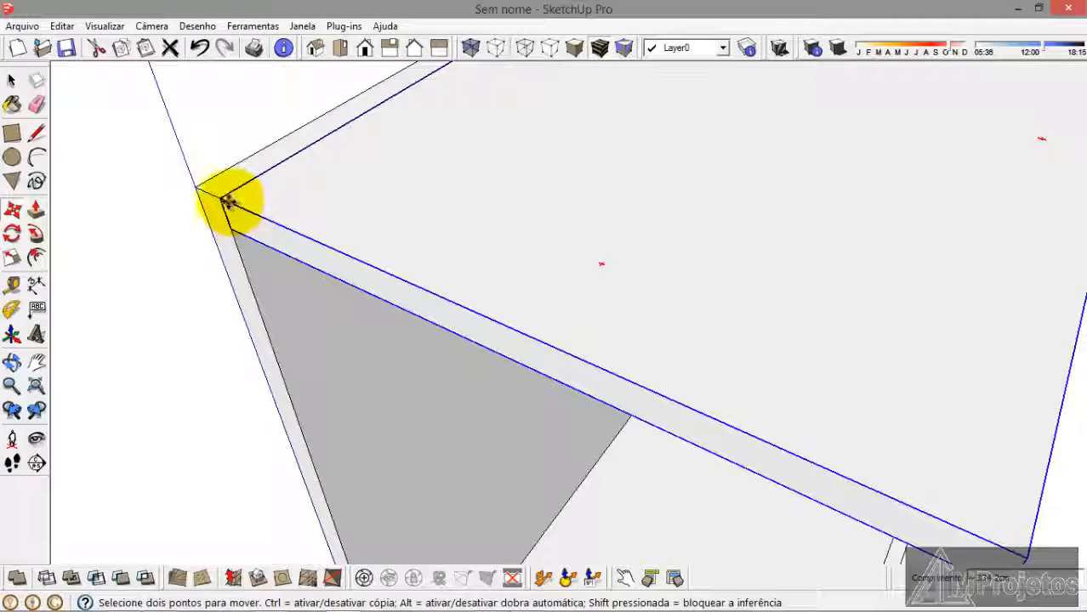
Step: Lower the new shelf 6 cm along the side panel's front edge and deselect it
left_click(225, 202)
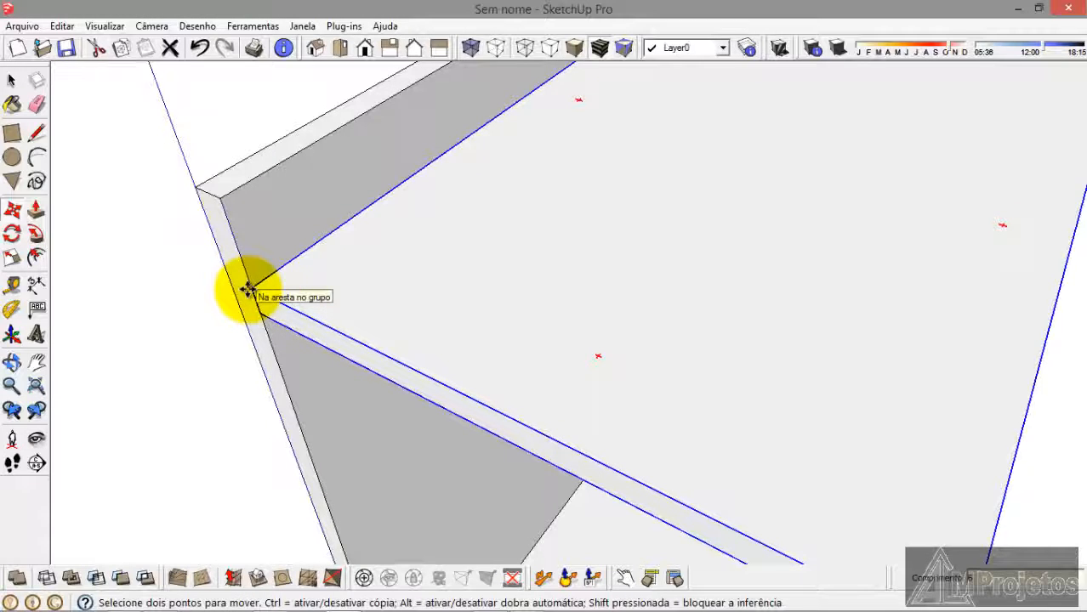
left_click(249, 290)
left_click(12, 81)
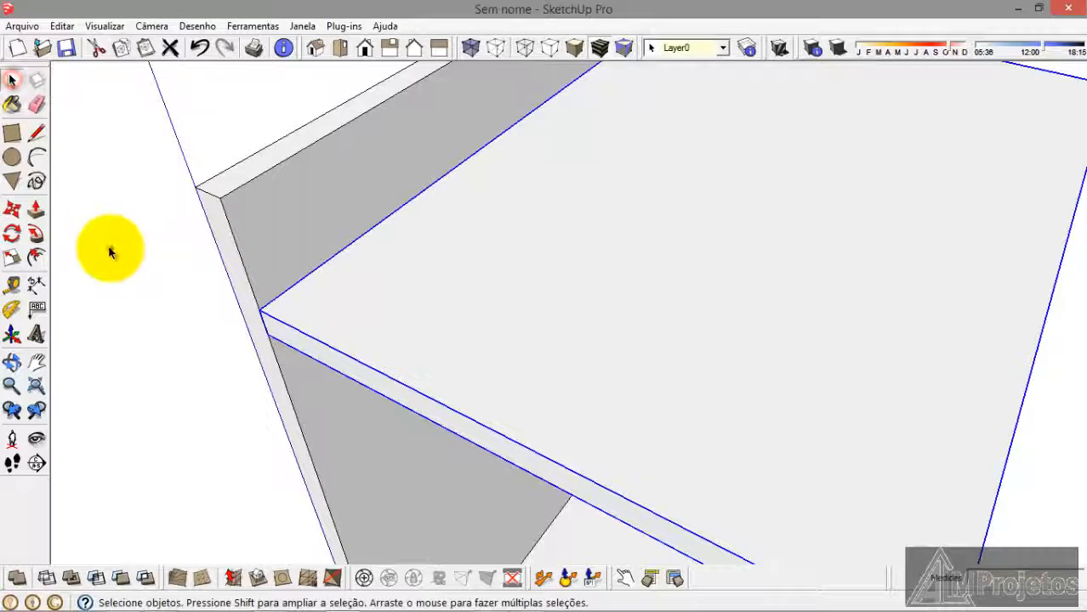
left_click(108, 244)
Step: Dimension the base shelf's front length from the vertical divider to its free end
scroll(347, 202, "down", 6)
scroll(347, 195, "down", 4)
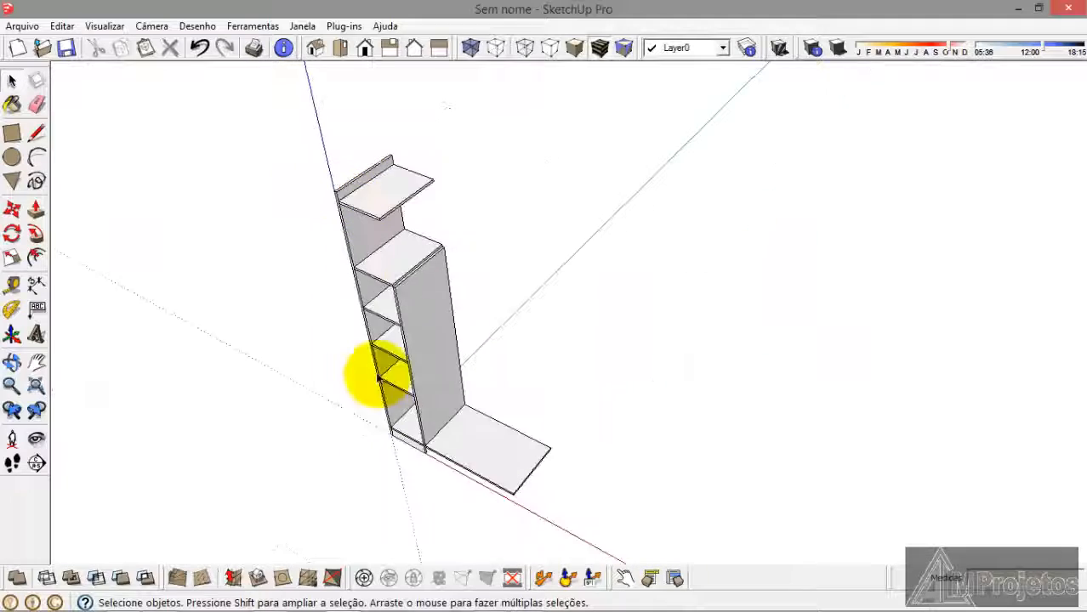
scroll(461, 497, "up", 2)
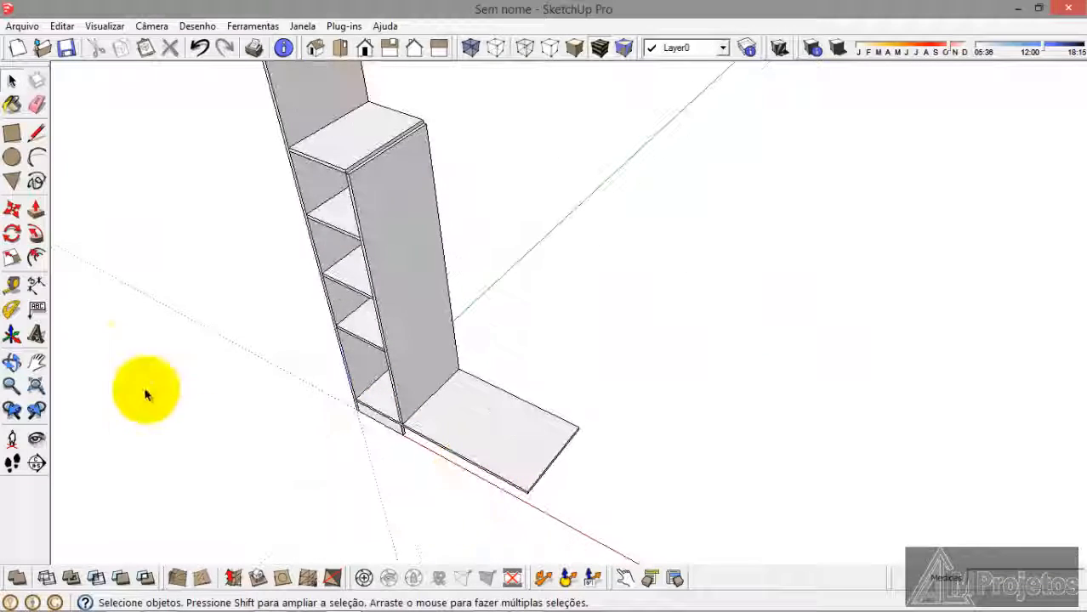
left_click(37, 285)
scroll(408, 437, "up", 5)
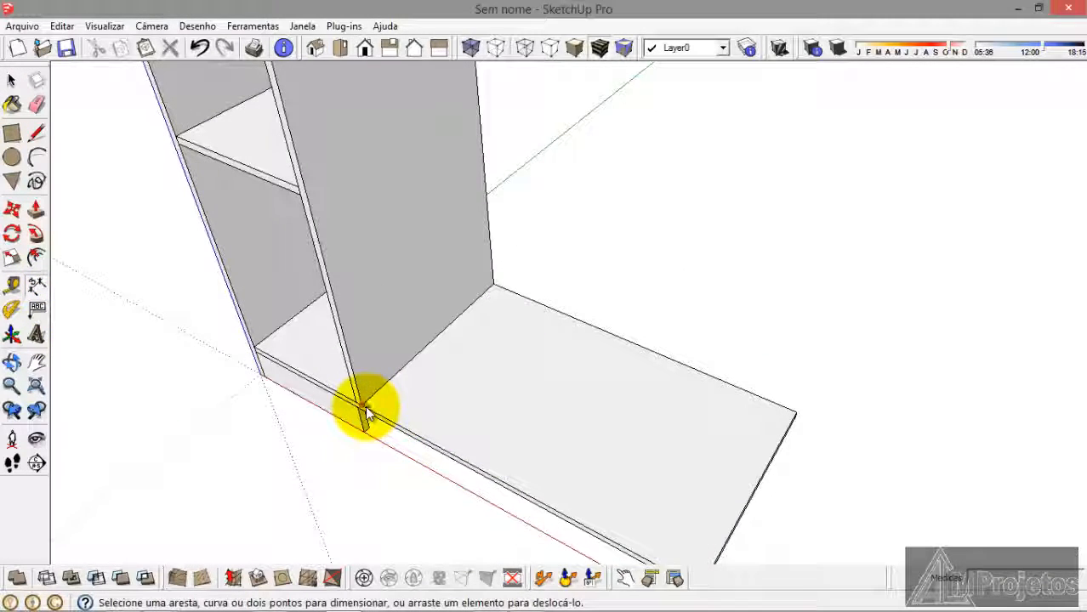
left_click(366, 408)
scroll(476, 366, "down", 3)
scroll(595, 383, "up", 2)
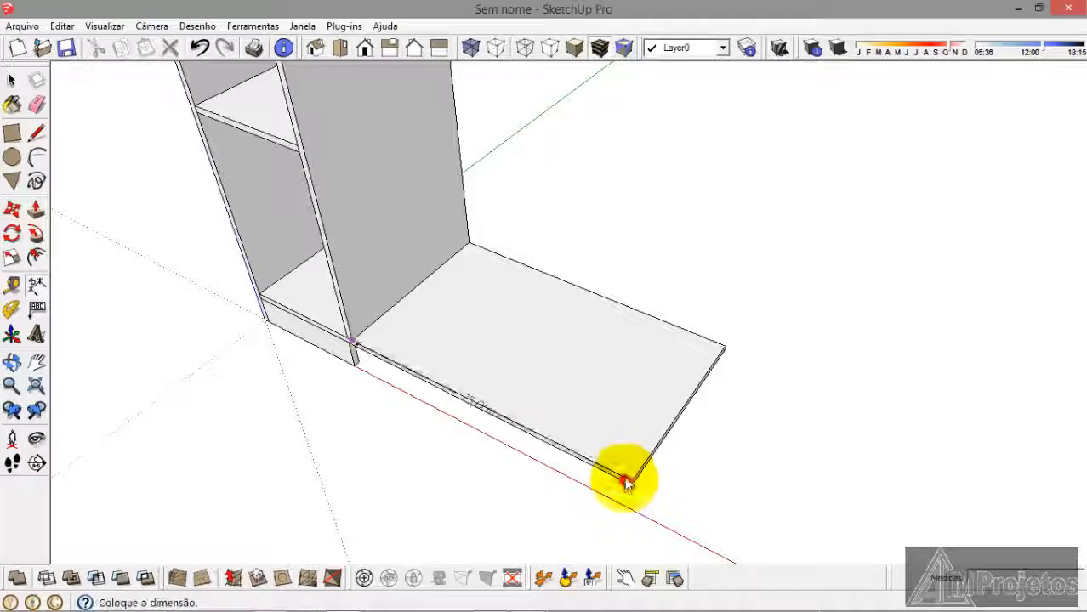
left_click(639, 460)
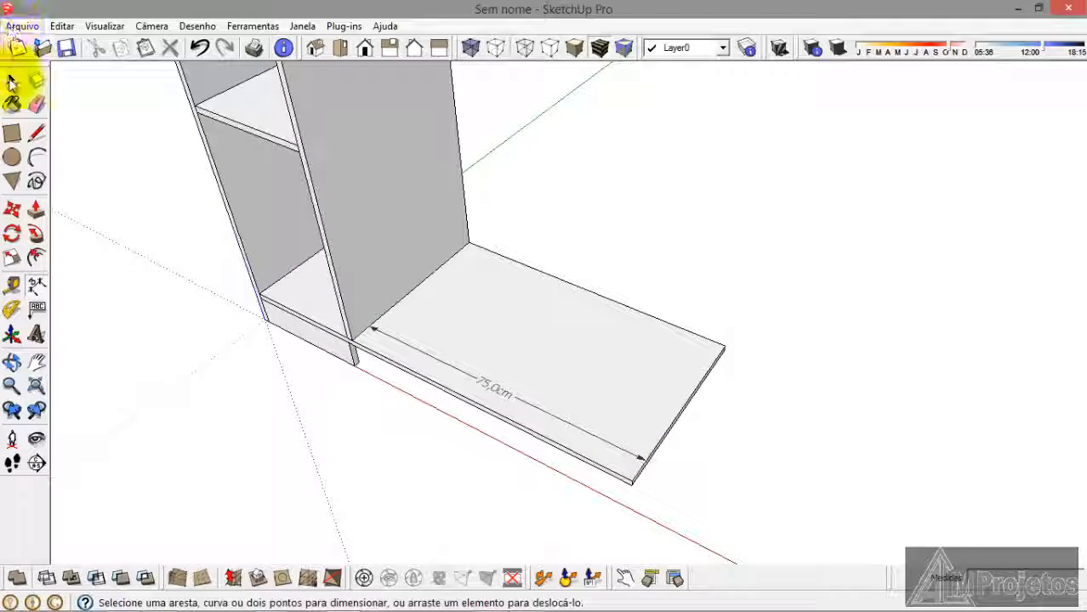
left_click(12, 80)
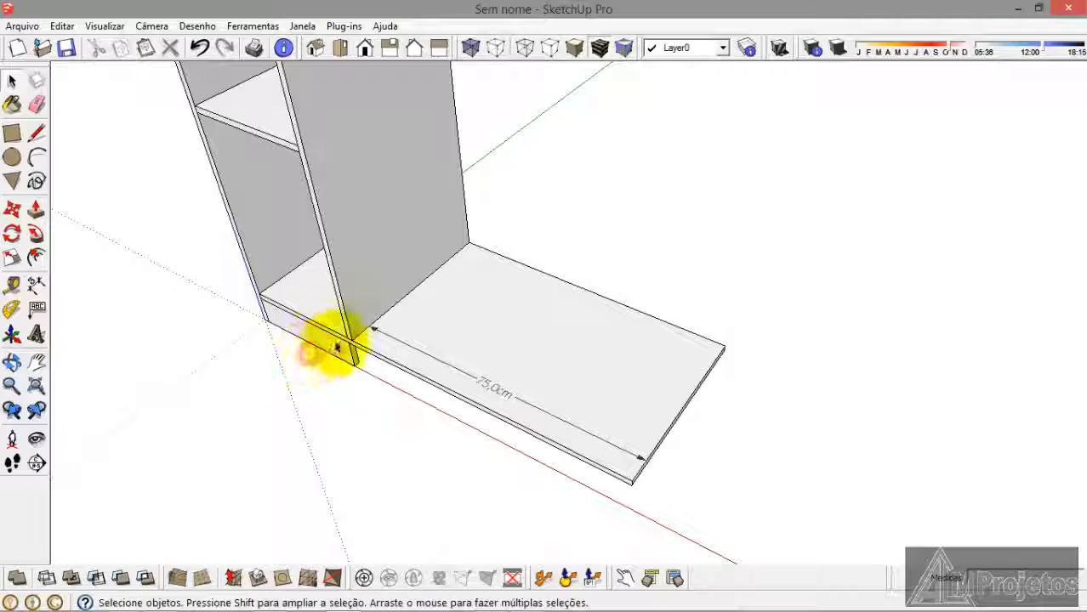
Step: Edit the plinth board's group, push/pull its end face out to the base shelf's free end and leave the group
scroll(338, 349, "up", 4)
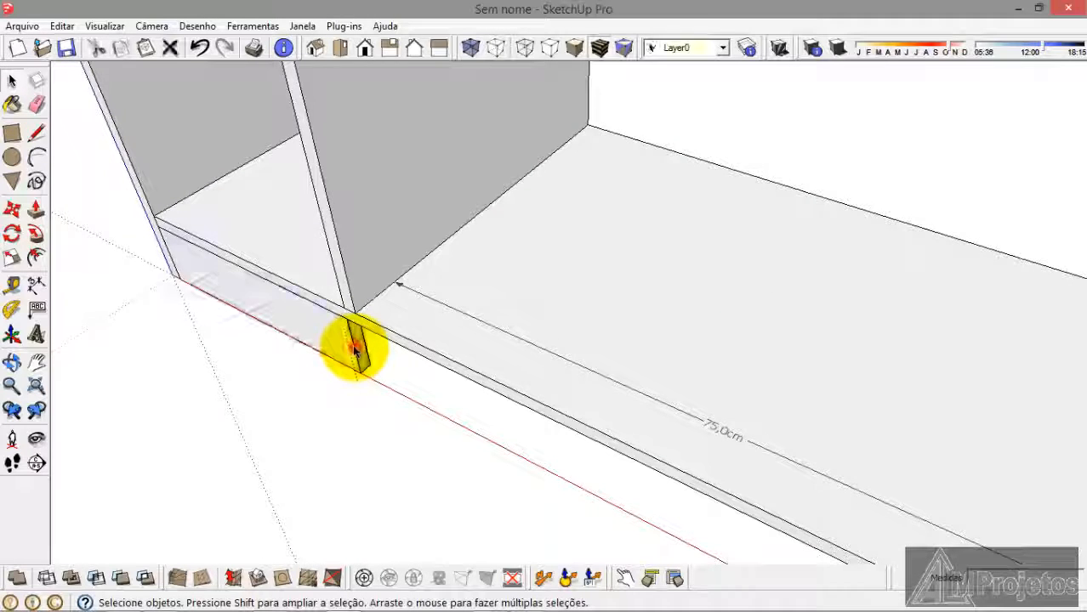
double_click(355, 348)
left_click(35, 212)
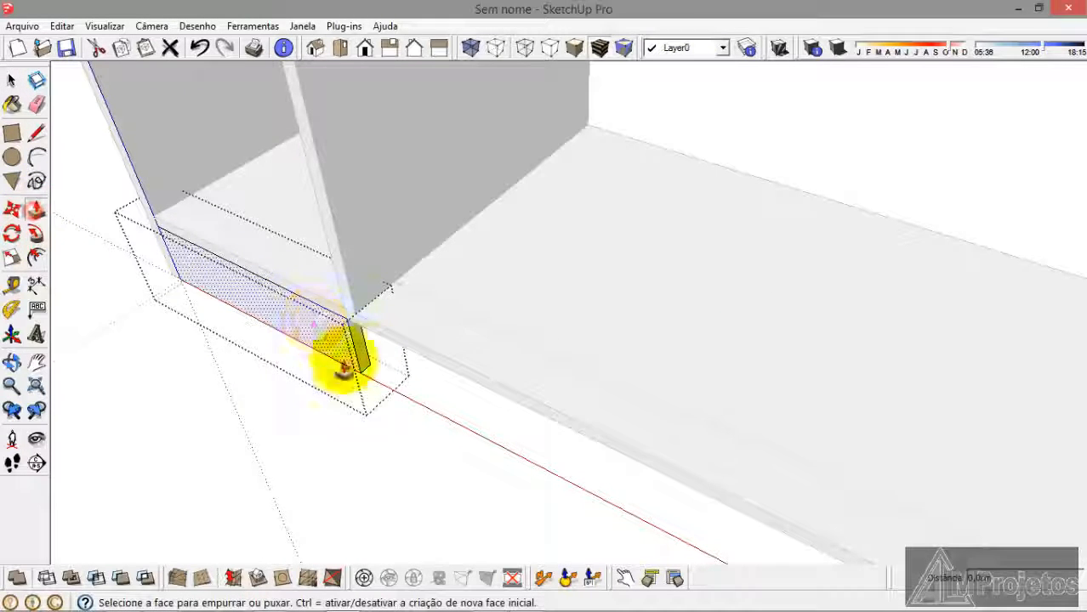
left_click(359, 347)
scroll(355, 315, "down", 1)
scroll(255, 226, "down", 4)
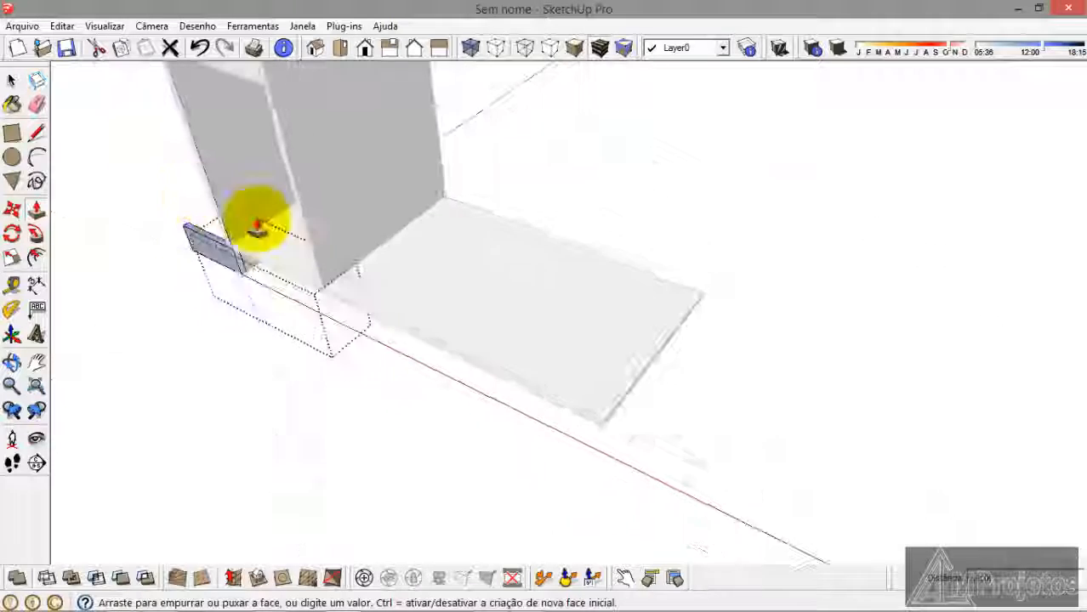
scroll(631, 409, "up", 5)
left_click(631, 407)
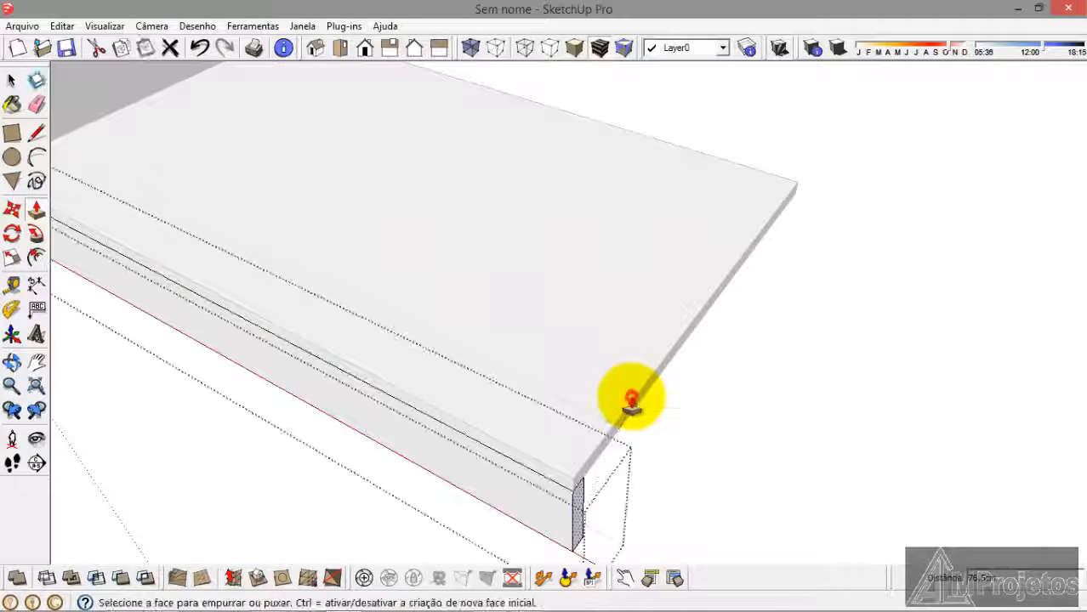
left_click(12, 80)
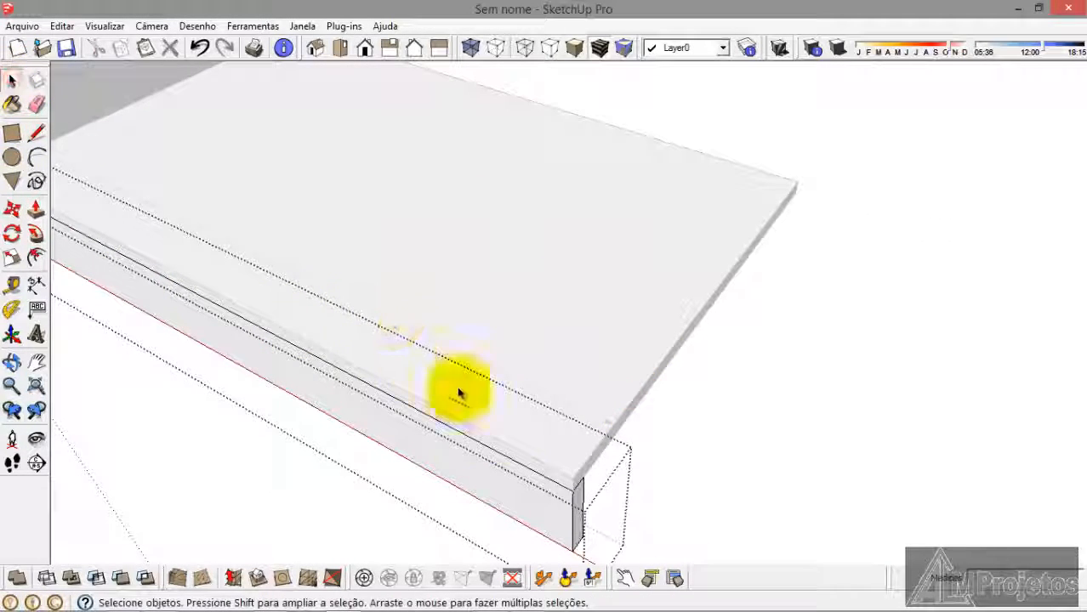
left_click(645, 474)
Step: Move the plinth board 1.5 cm back from the wardrobe's front, beneath the base shelf
scroll(553, 276, "down", 4)
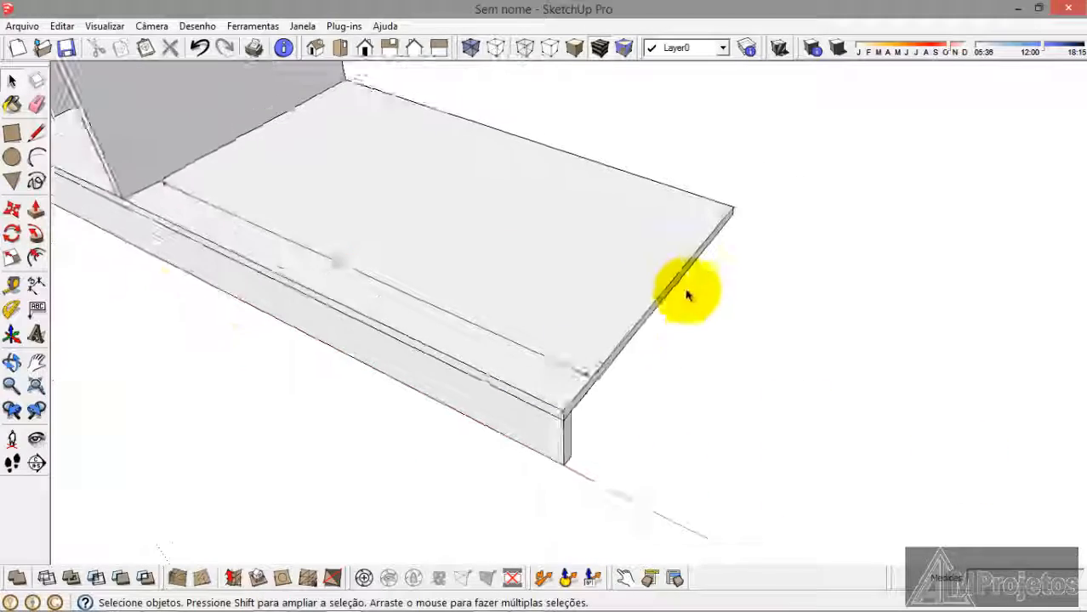
scroll(36, 180, "up", 1)
scroll(543, 107, "down", 2)
scroll(280, 166, "up", 5)
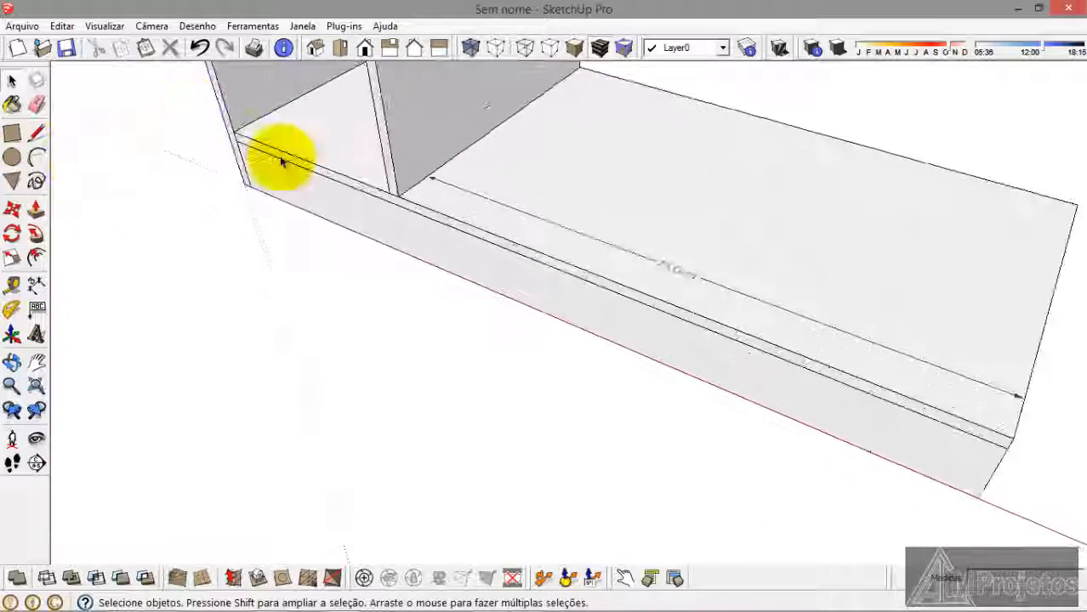
left_click(271, 179)
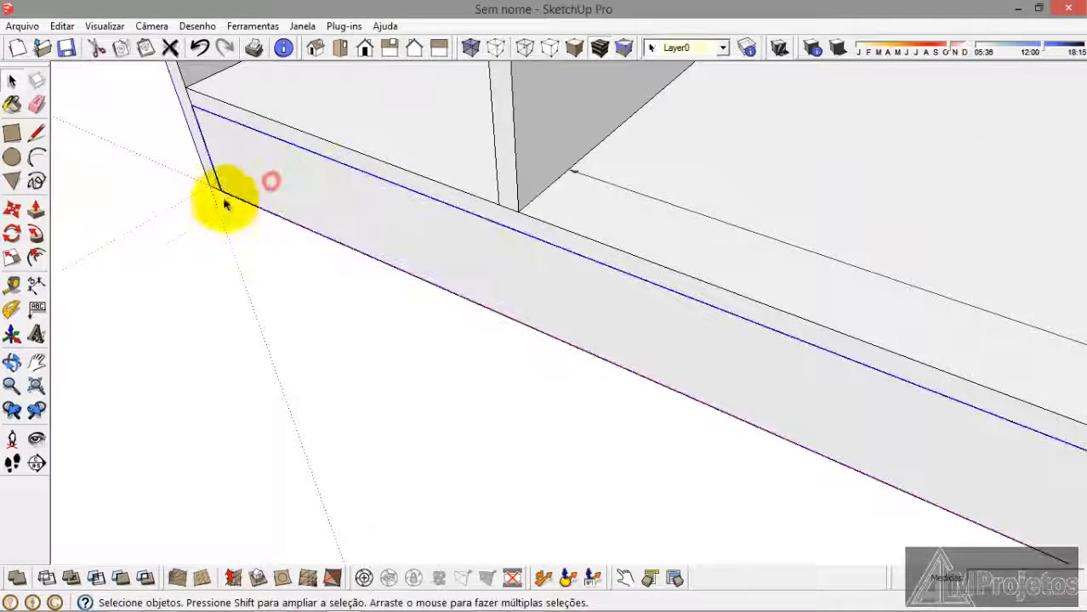
left_click(17, 211)
middle_click_drag(159, 179, 185, 115)
scroll(213, 239, "up", 3)
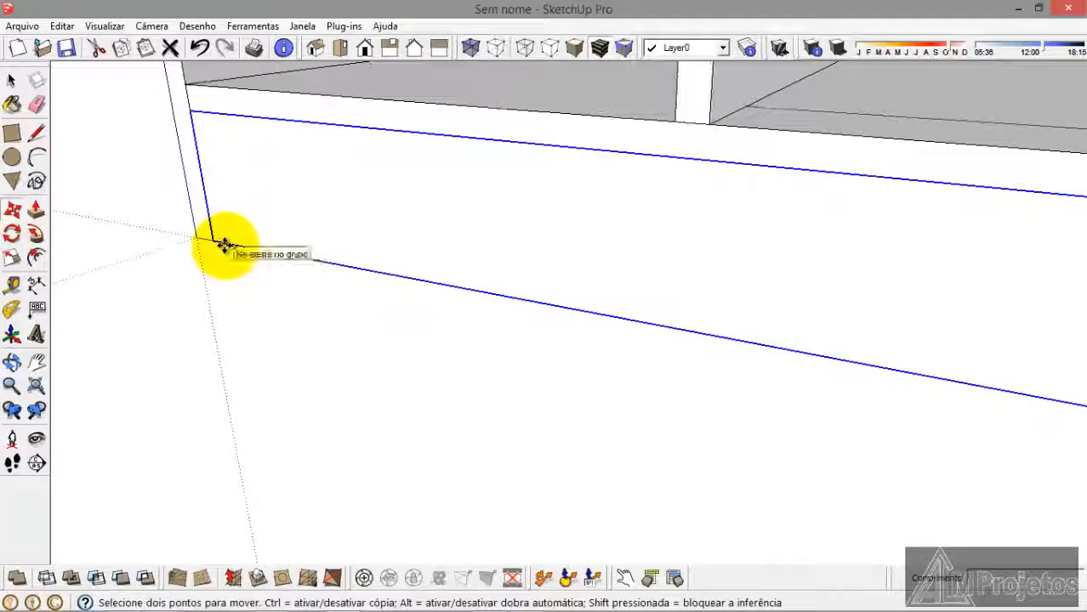
left_click_drag(219, 242, 250, 221)
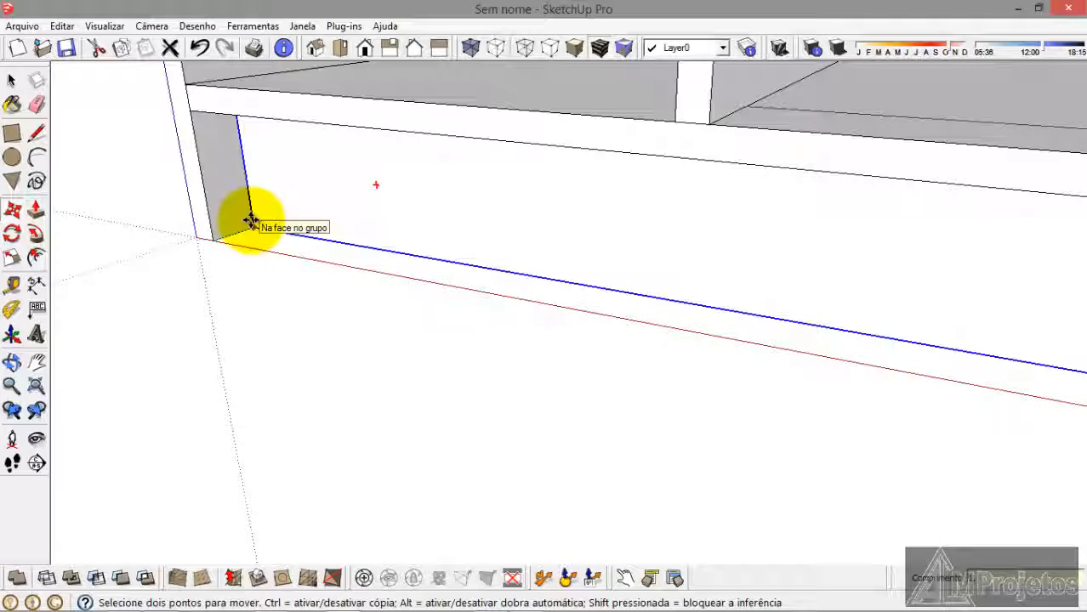
key("Return")
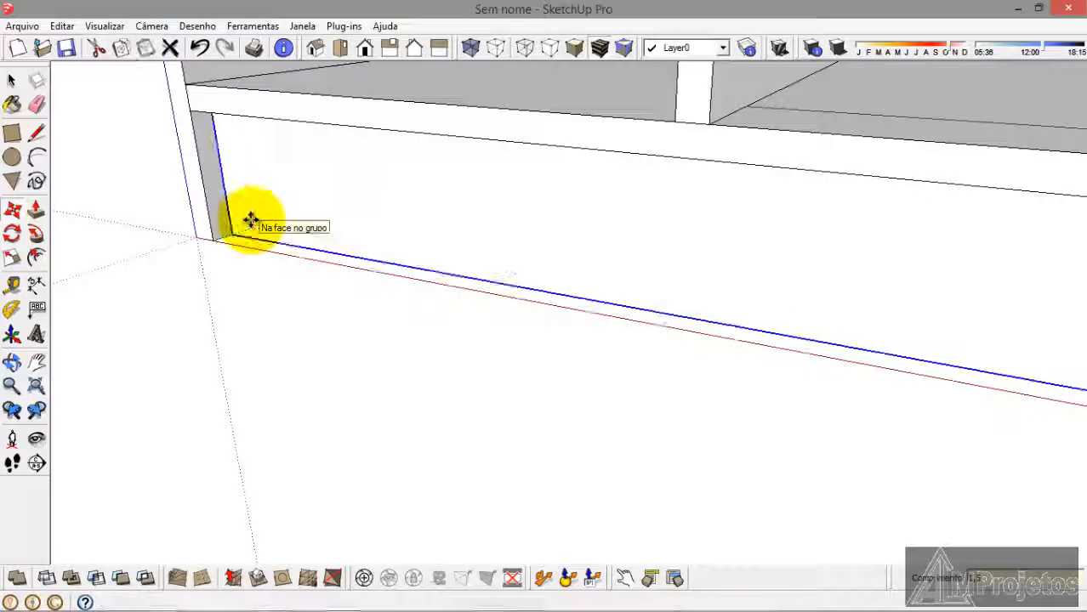
Step: Edit the group of the shelf resting on the vertical divider and push/pull its end face out level with the base shelf's free end
left_click(11, 82)
left_click(197, 369)
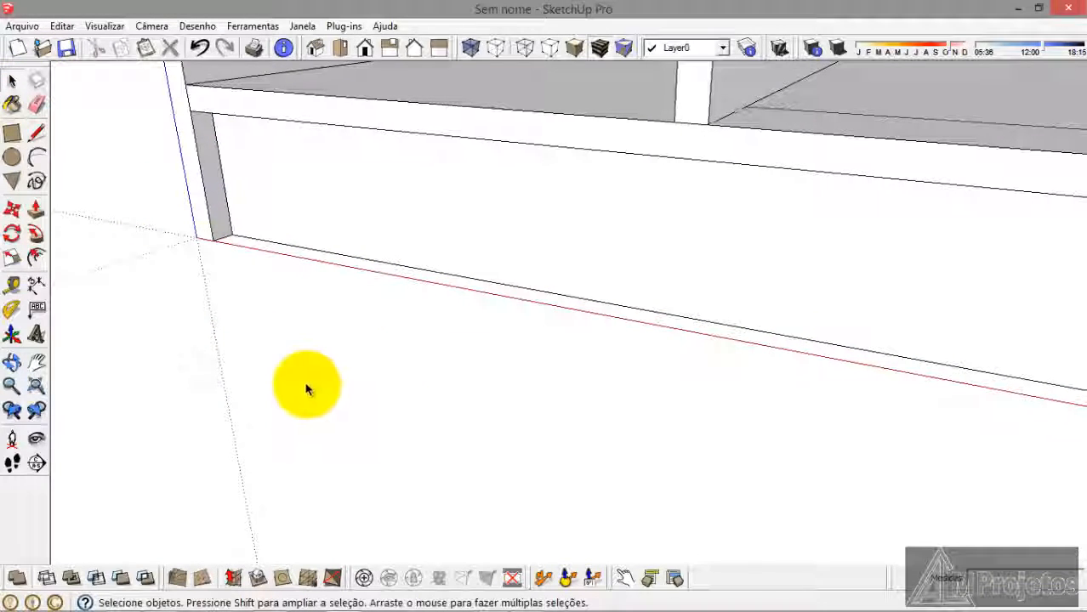
middle_click_drag(306, 389, 546, 266)
left_click(36, 386)
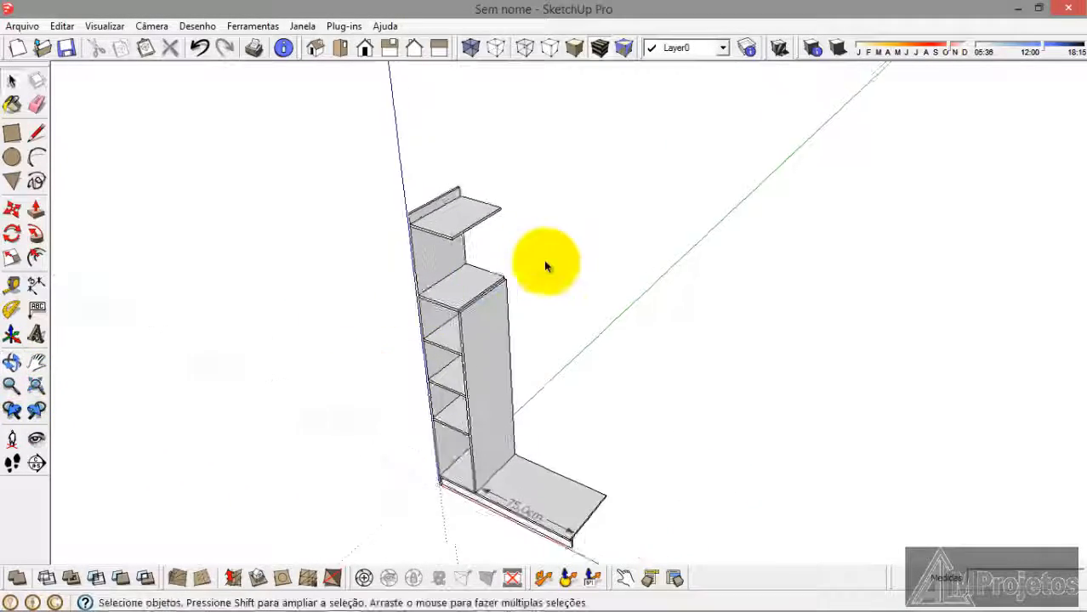
scroll(545, 266, "up", 8)
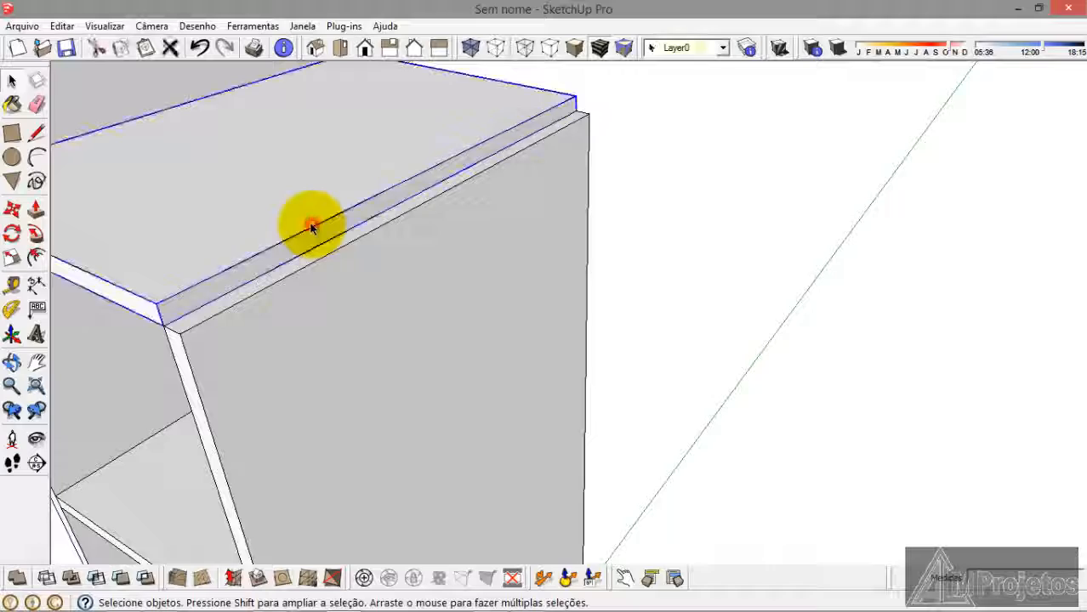
double_click(311, 226)
left_click(37, 210)
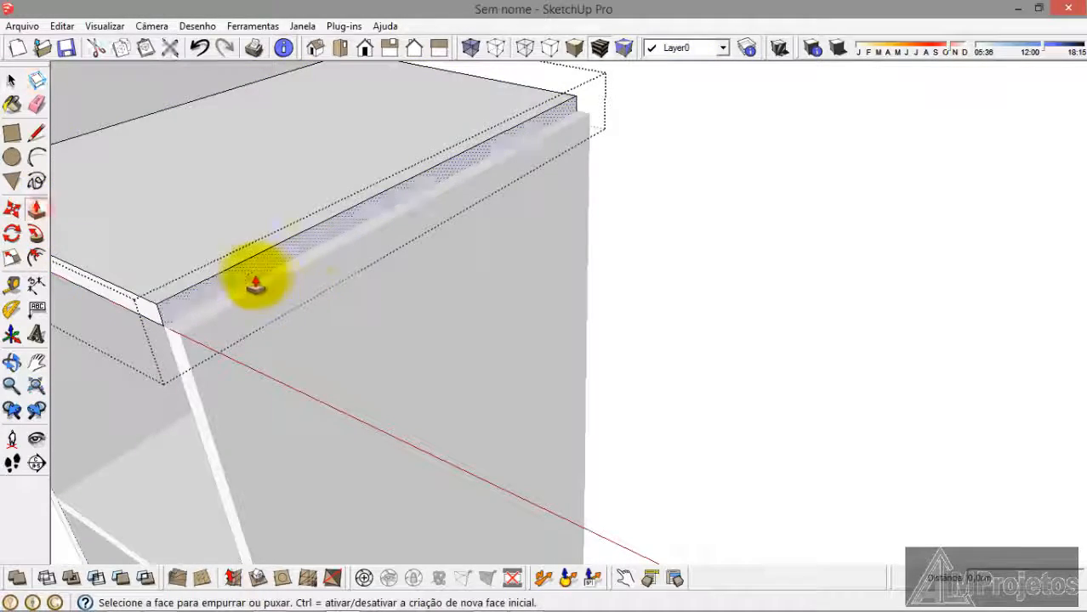
left_click(254, 286)
scroll(405, 272, "down", 10)
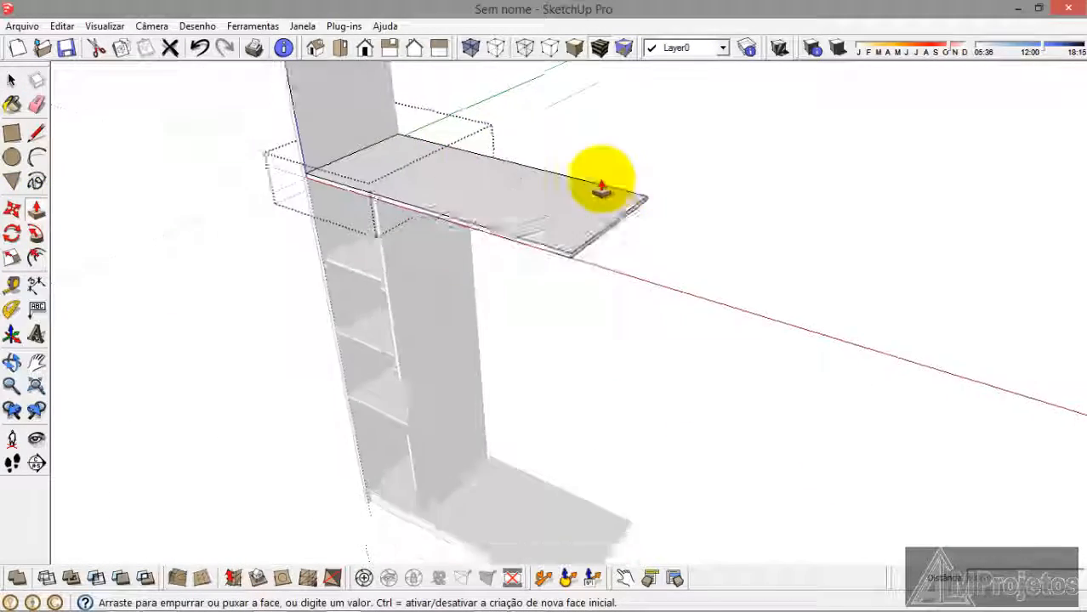
scroll(598, 459, "up", 5)
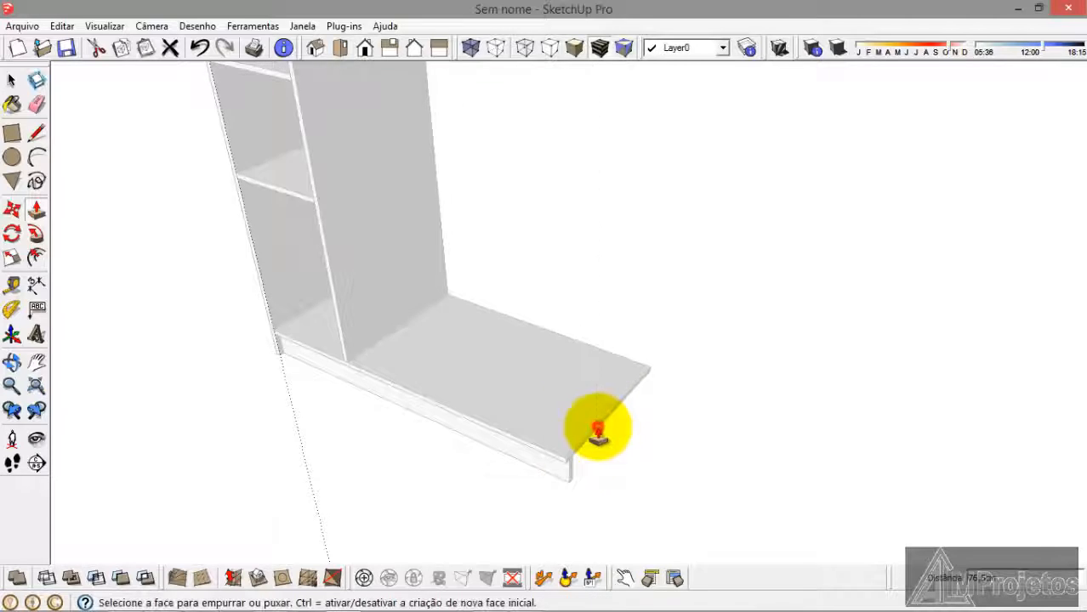
left_click(598, 426)
scroll(548, 487, "down", 5)
left_click(11, 80)
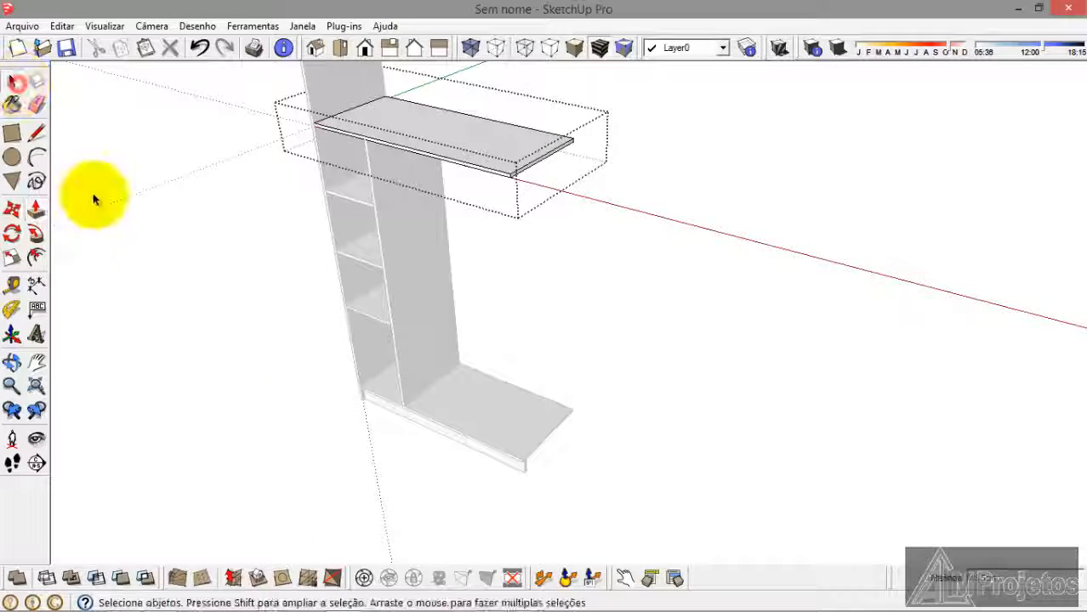
Step: Copy the narrow column's lowest intermediate shelf and place the copy against the divider's other side, level with the original
scroll(425, 332, "up", 8)
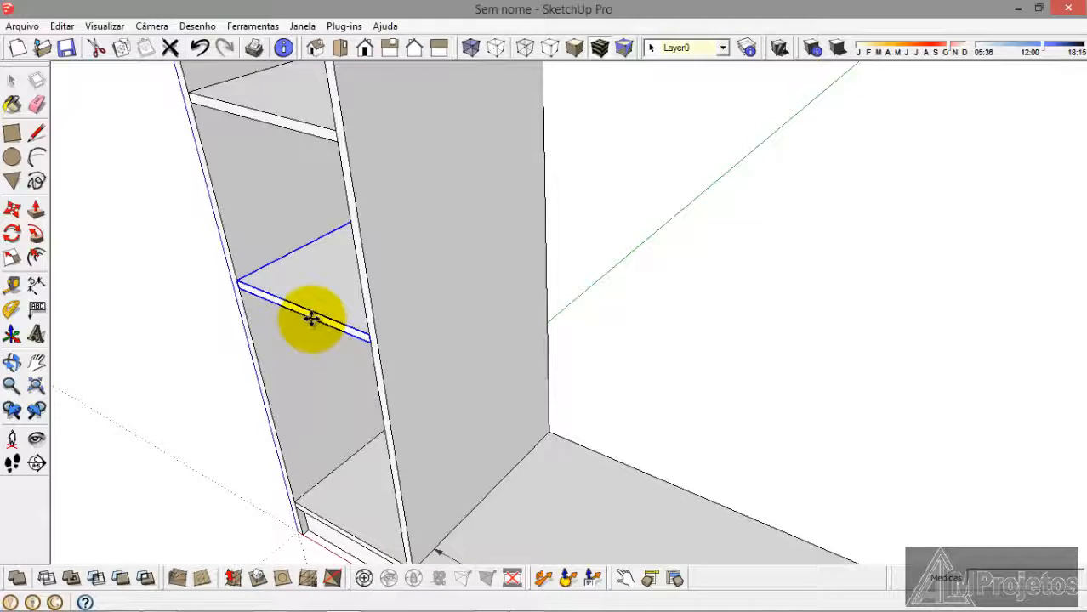
key("ctrl+v")
left_click(657, 323)
scroll(659, 327, "up", 4)
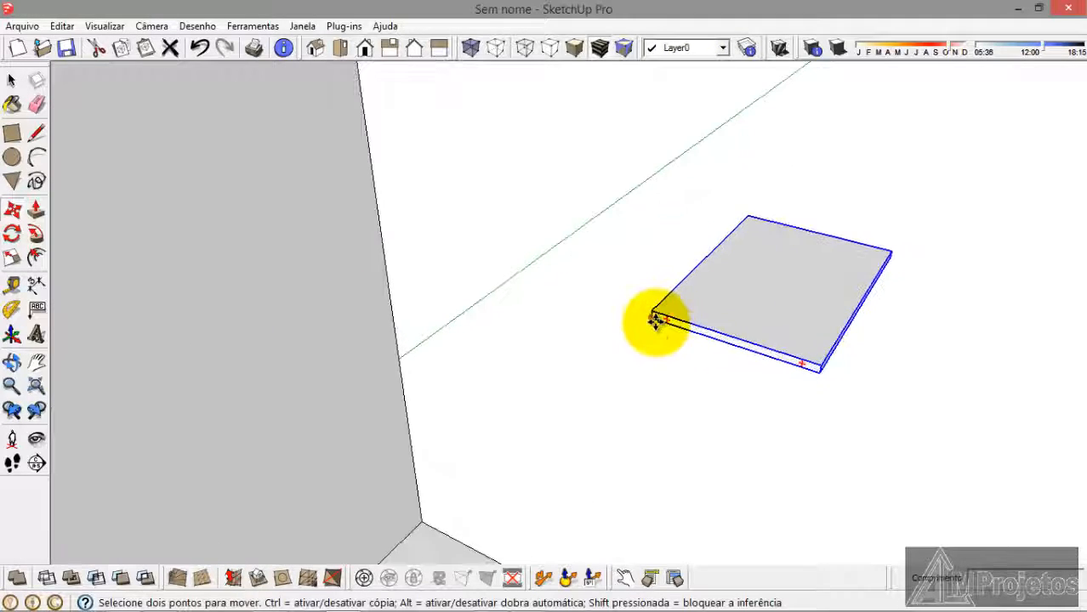
left_click(655, 320)
scroll(595, 246, "down", 5)
scroll(444, 221, "up", 8)
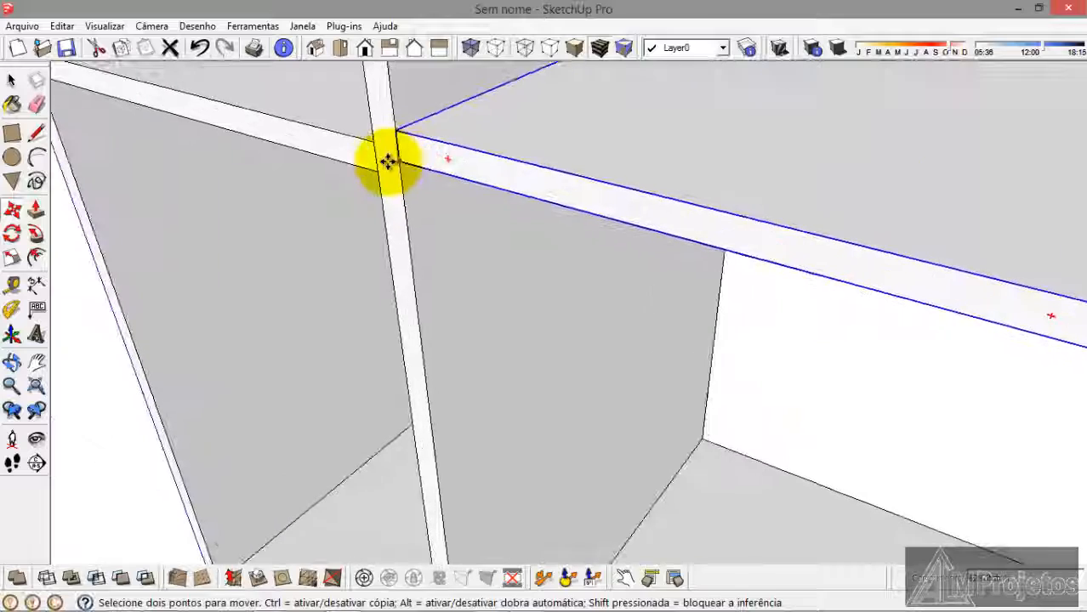
scroll(398, 159, "up", 3)
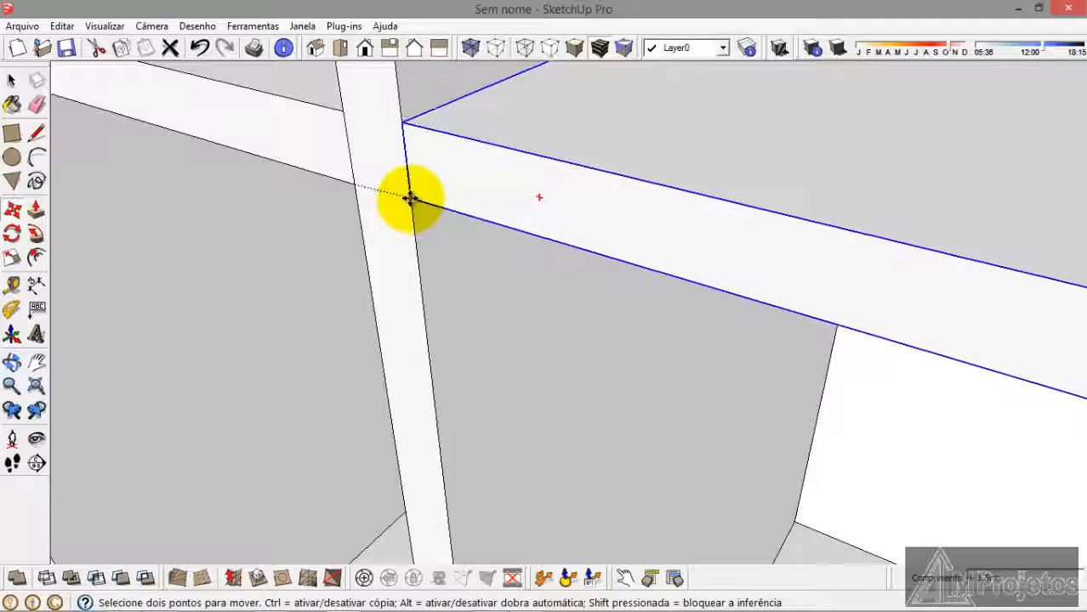
left_click(409, 208)
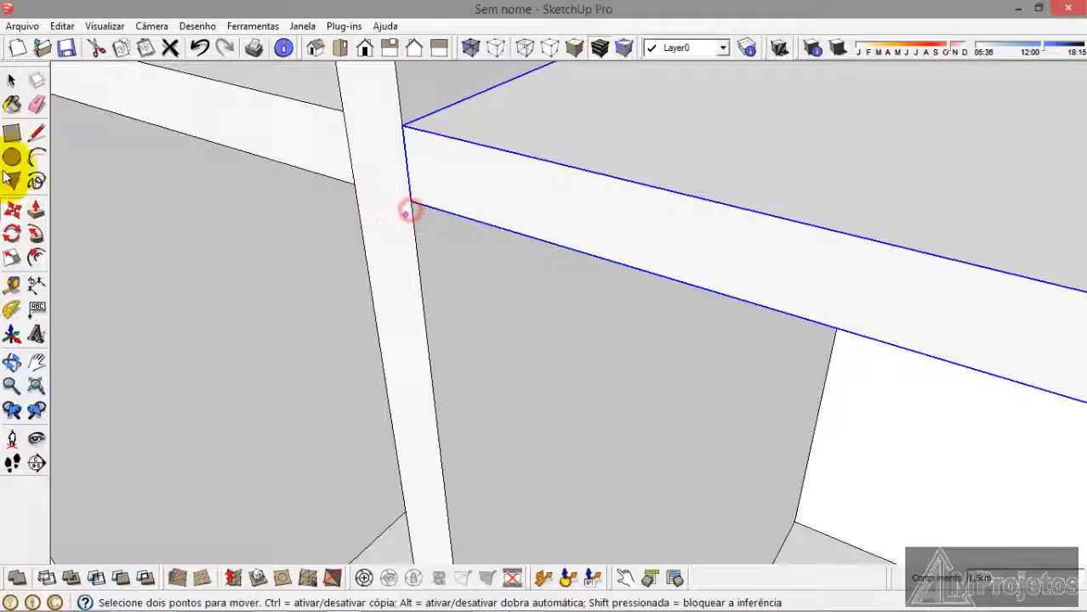
left_click(12, 82)
Step: Edit the copied shelf's group, push/pull its end face 45 cm out to the base shelf's free end and leave the group
scroll(267, 223, "down", 5)
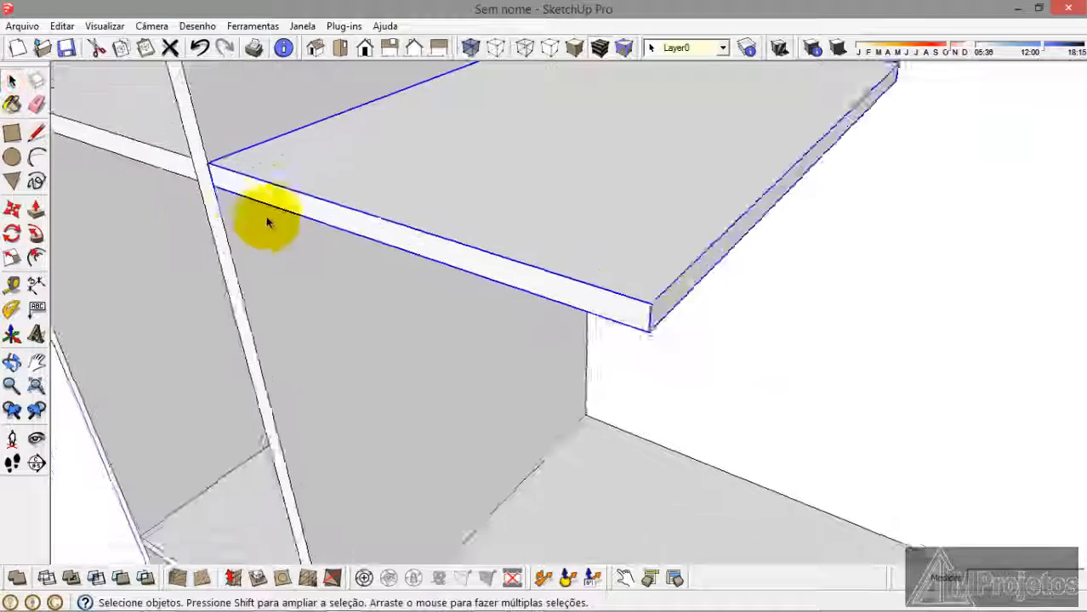
double_click(414, 226)
left_click(414, 223)
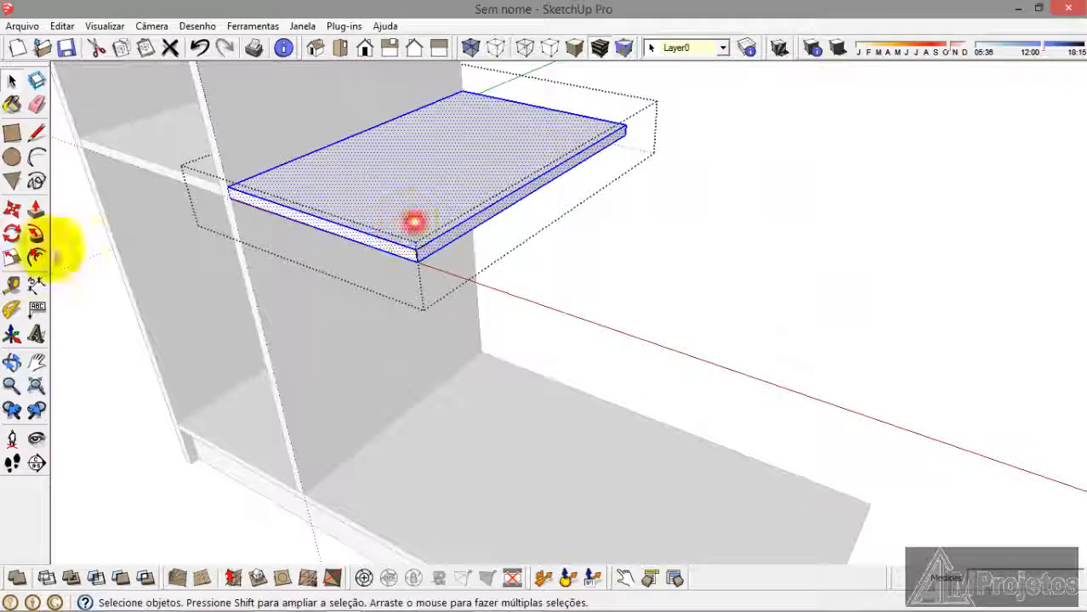
left_click(32, 217)
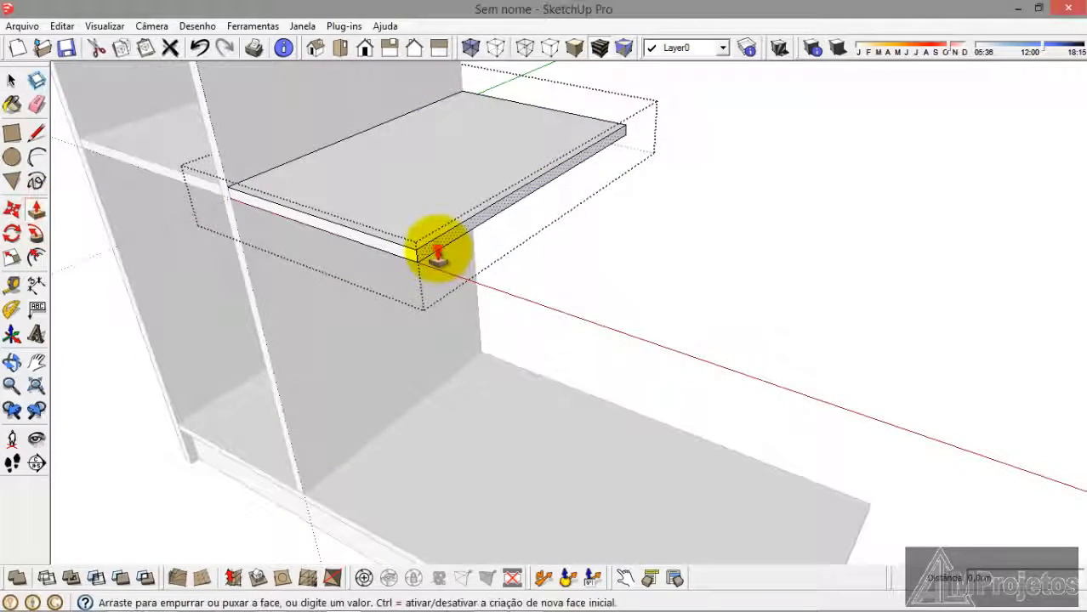
scroll(508, 160, "down", 4)
scroll(619, 380, "up", 4)
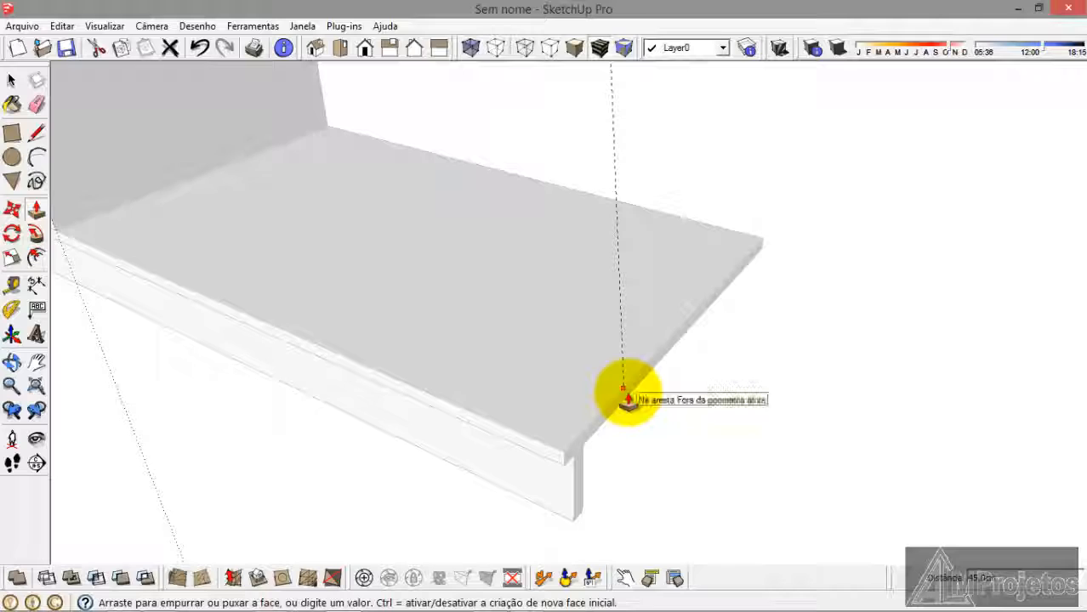
left_click(11, 84)
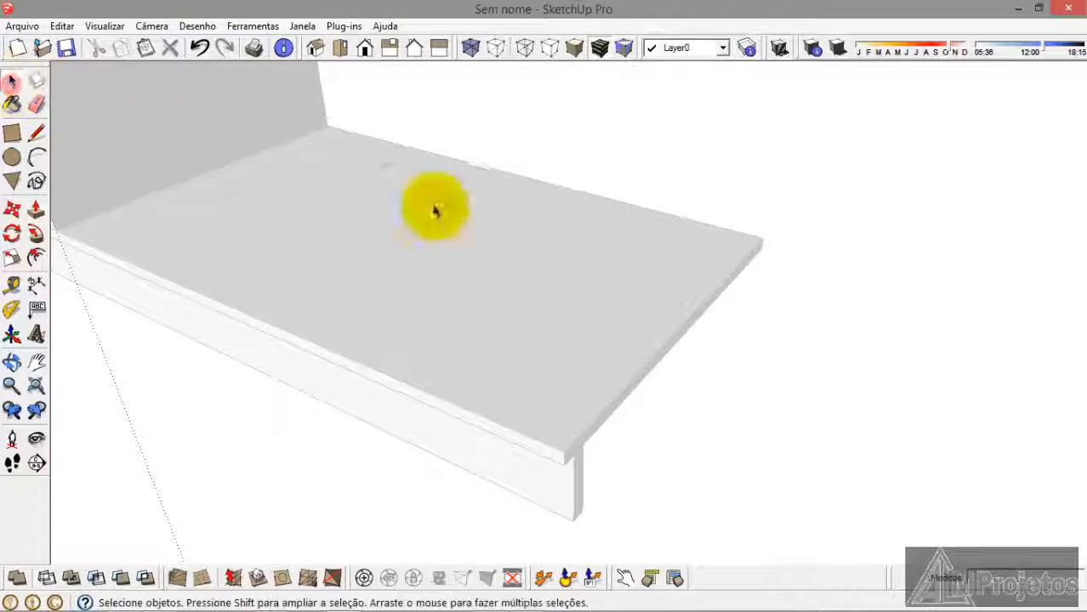
left_click(810, 421)
Step: Copy the front plinth board and place the copy under the base shelf, its rear top corner at the shelf's back corner
scroll(451, 425, "down", 3)
mouse_move(501, 436)
middle_mouse_down()
mouse_move(487, 406)
mouse_move(488, 444)
middle_mouse_up()
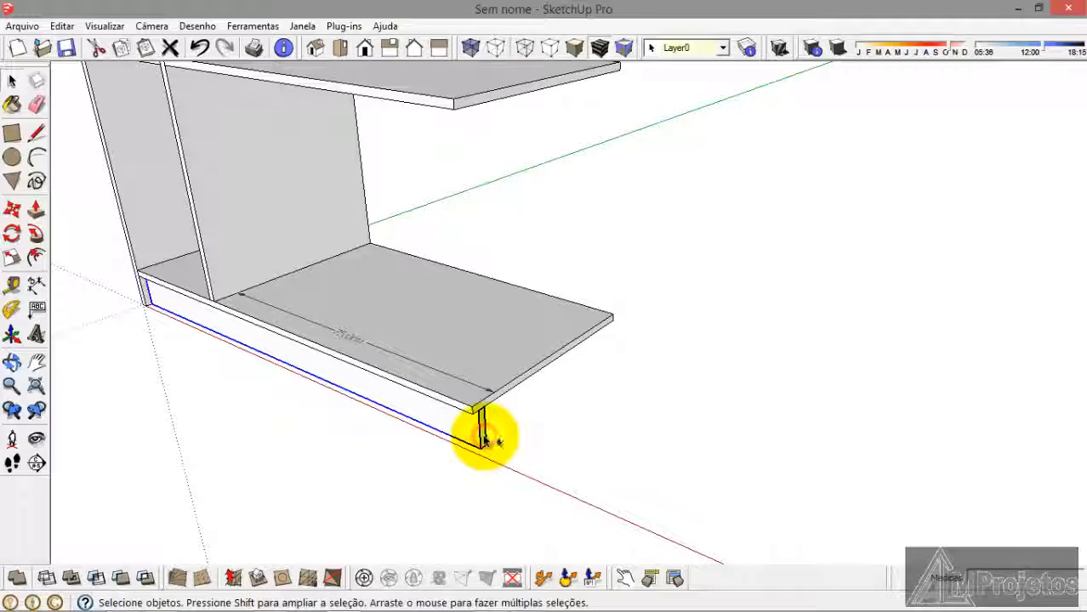
key("ctrl+v")
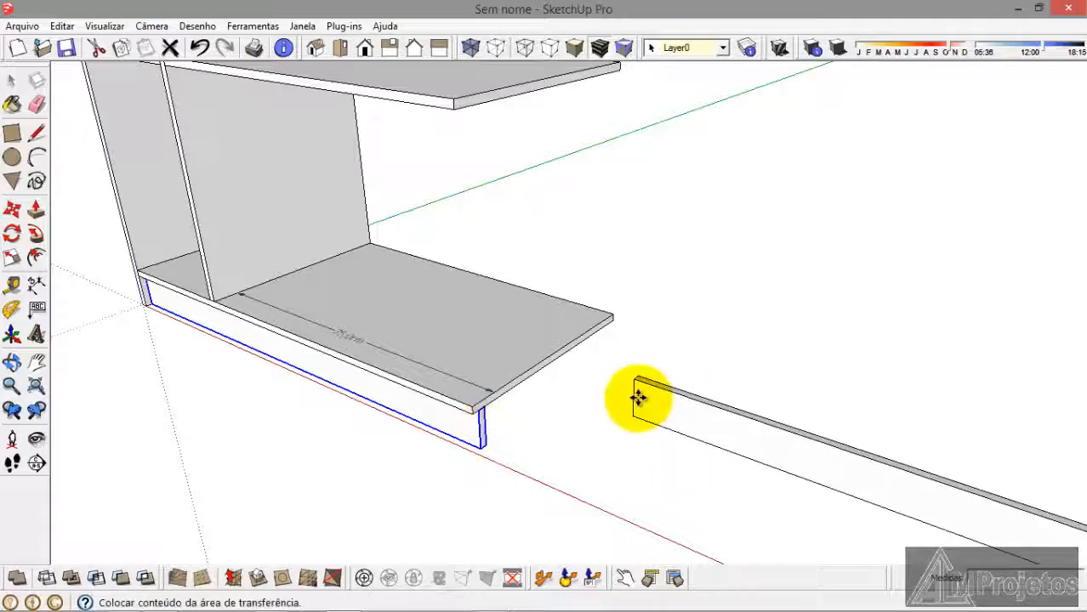
left_click(638, 395)
scroll(583, 400, "down", 3)
scroll(582, 401, "up", 2)
scroll(664, 374, "up", 6)
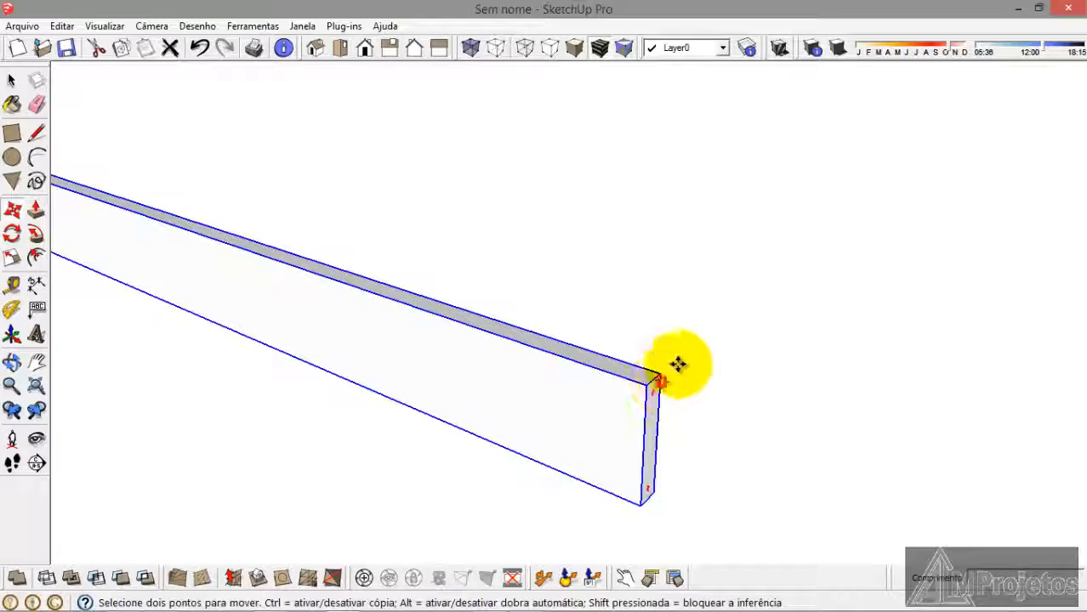
left_click(662, 375)
scroll(804, 442, "down", 5)
scroll(204, 204, "up", 3)
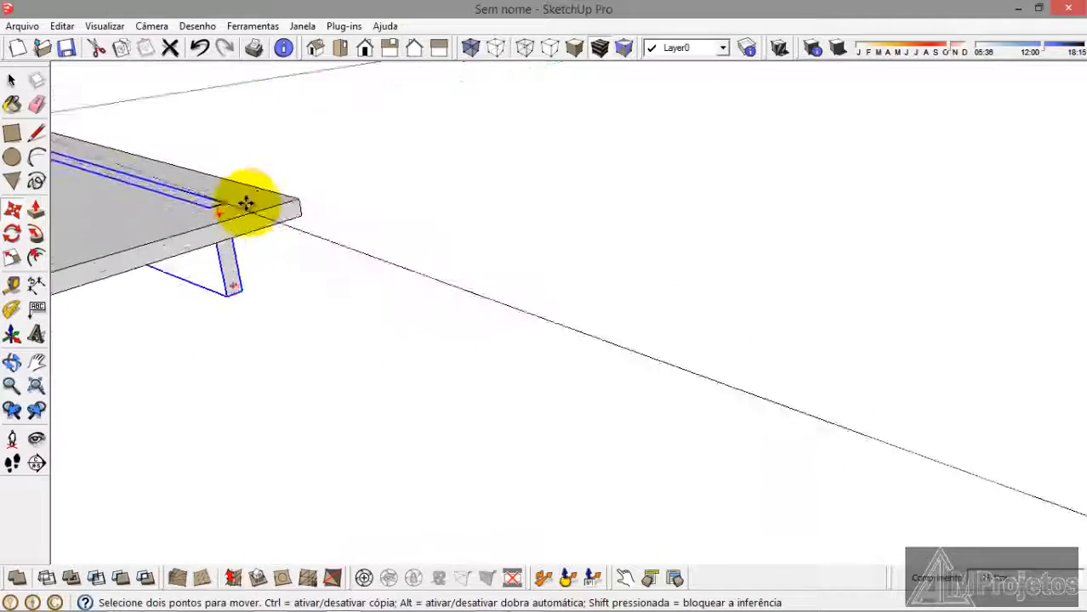
scroll(255, 217, "up", 3)
left_click(340, 213)
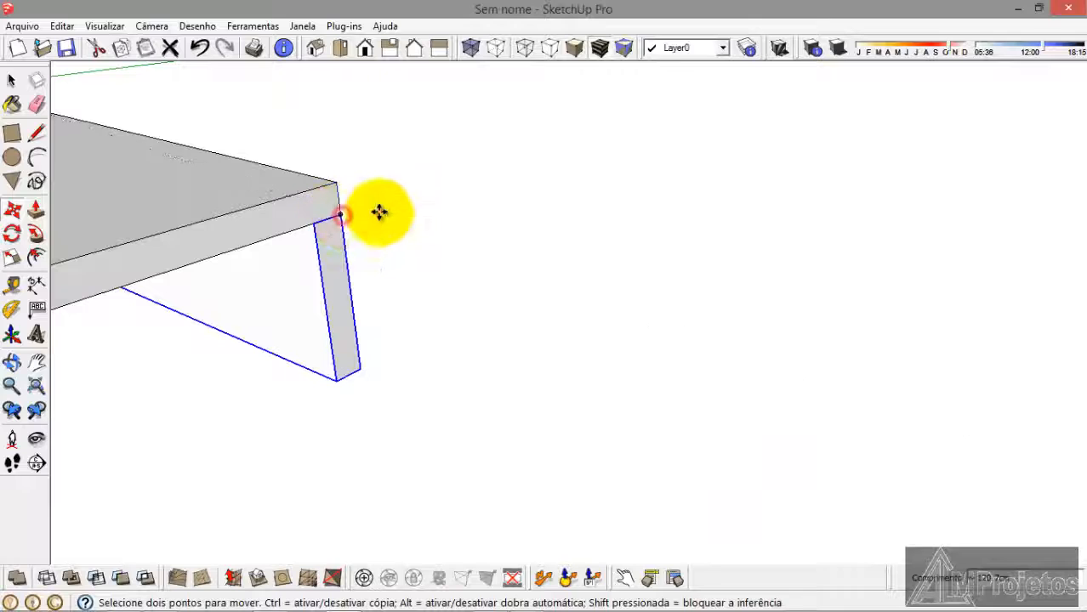
Step: Move the rear plinth board 3 cm inward from the base shelf's back edge and deselect it
left_click(342, 220)
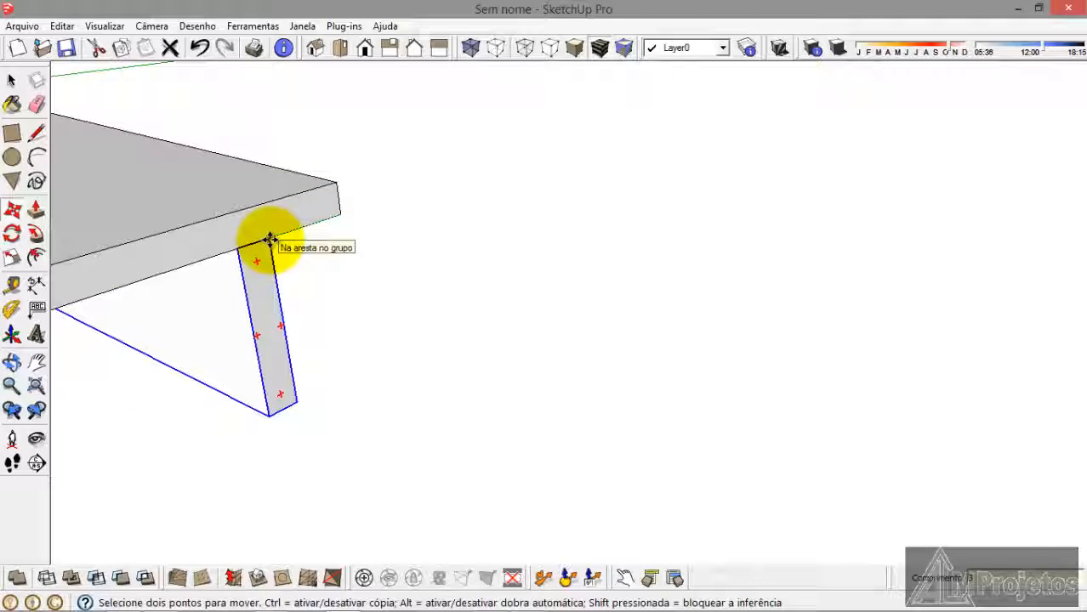
left_click(270, 239)
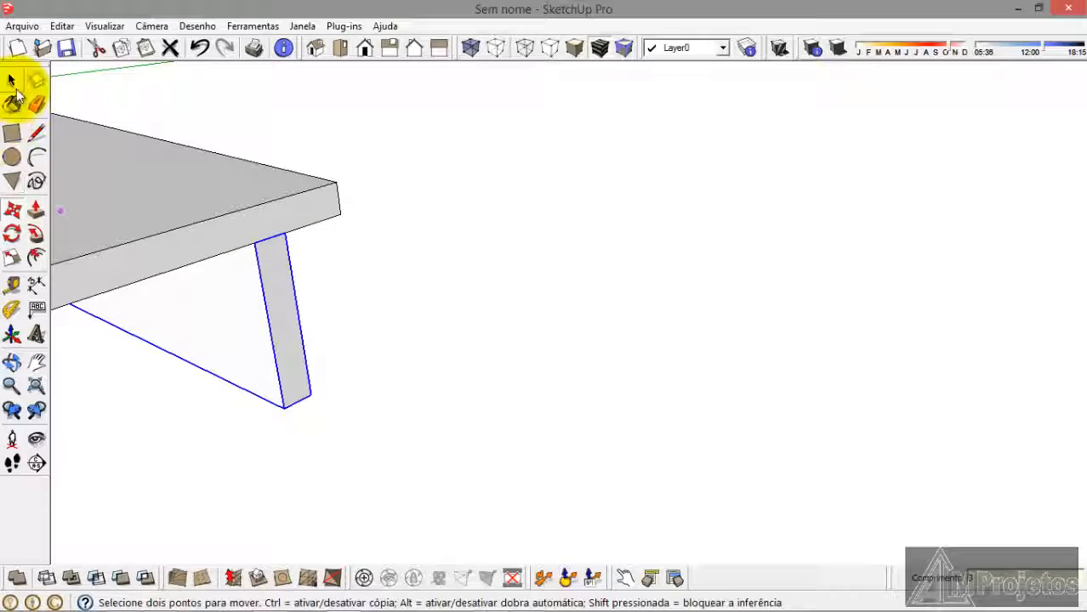
left_click(12, 80)
left_click(486, 365)
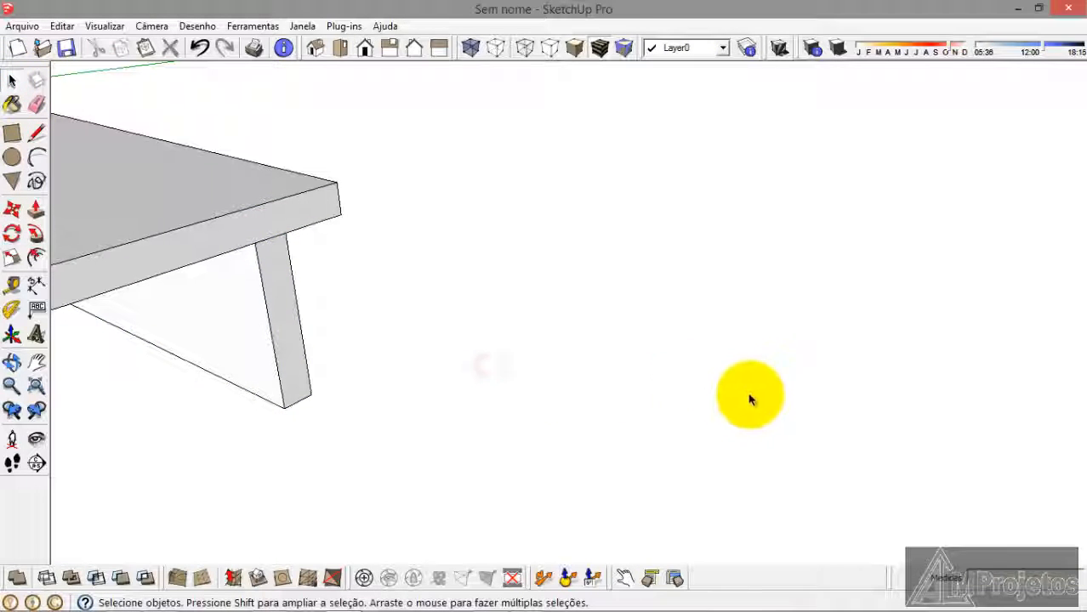
Step: Copy the tall outer side panel and place the copy beyond the shelves' free ends
left_click(40, 388)
scroll(614, 379, "down", 2)
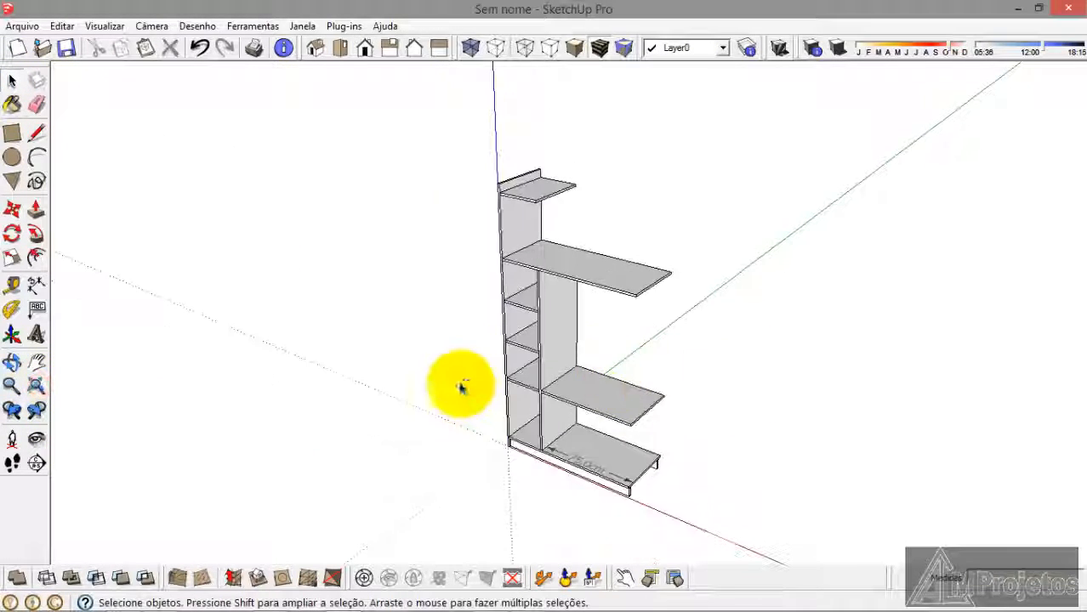
scroll(650, 449, "up", 4)
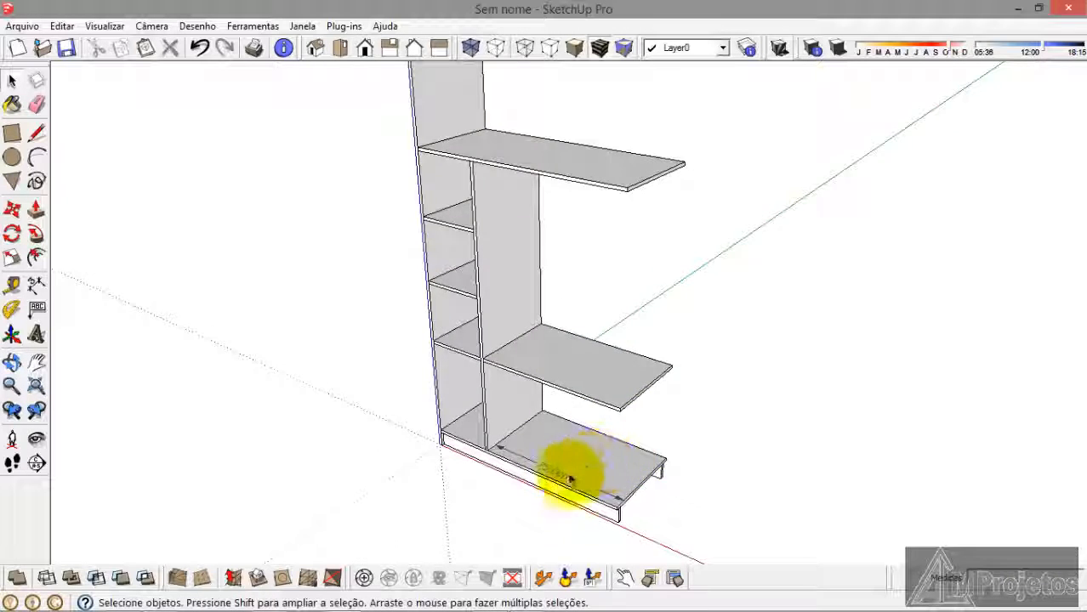
middle_click_drag(569, 473, 423, 391)
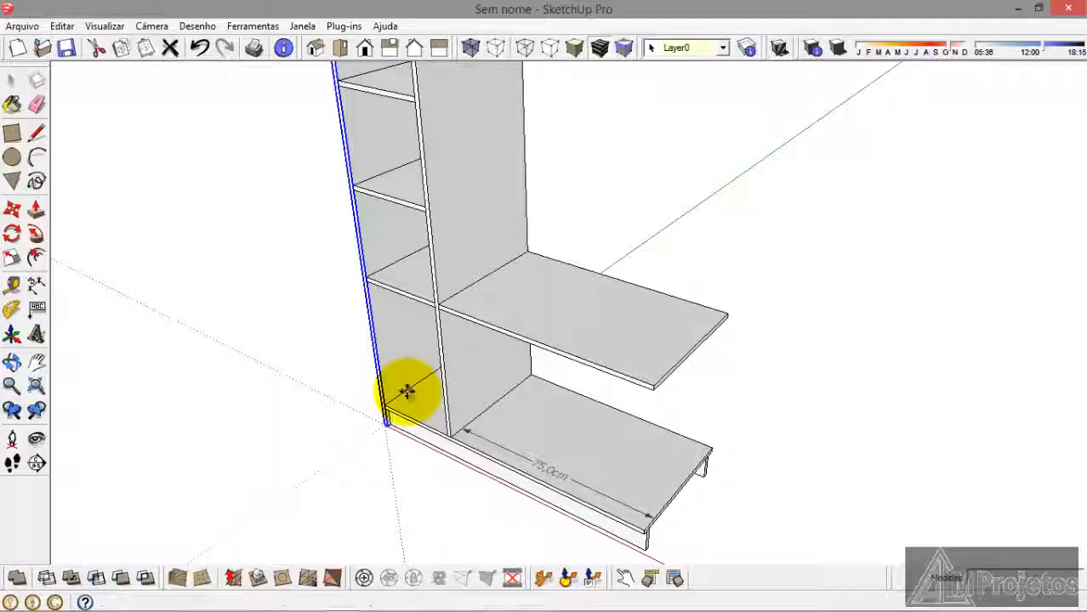
scroll(723, 387, "down", 2)
left_click(771, 469)
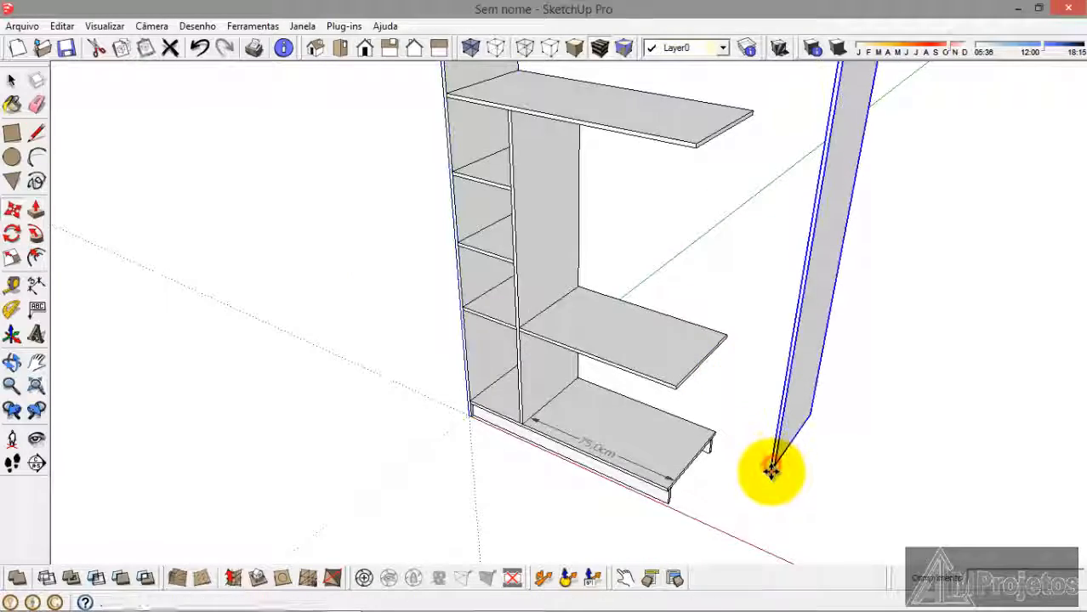
Step: Move the copied side panel against the shelves' free ends, flush with the base shelf's front edge, and deselect it
scroll(771, 472, "up", 2)
scroll(771, 470, "up", 3)
left_click(774, 453)
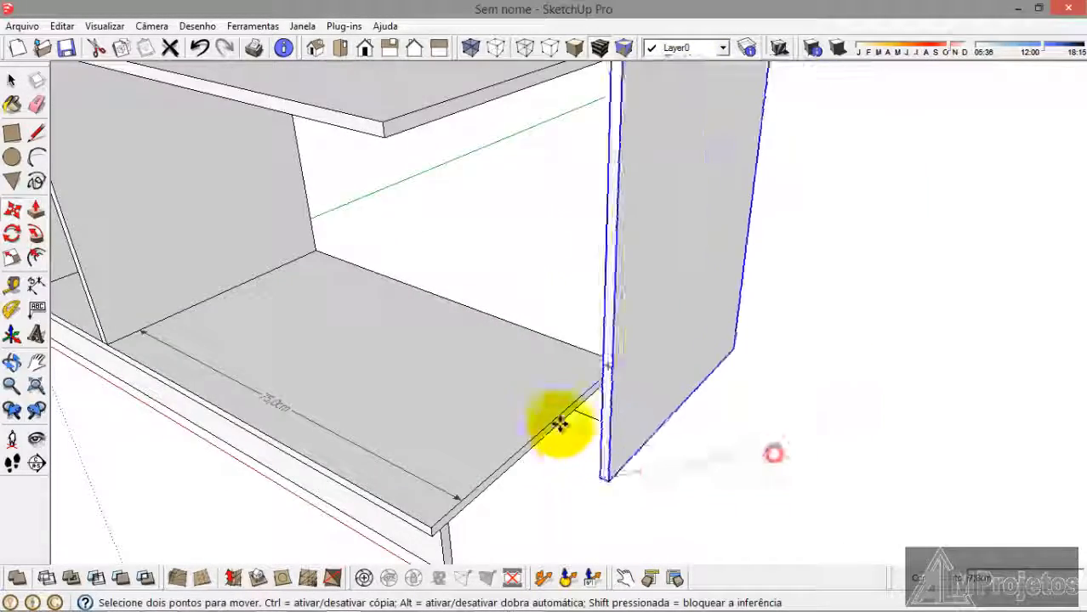
scroll(560, 424, "down", 2)
scroll(493, 459, "up", 5)
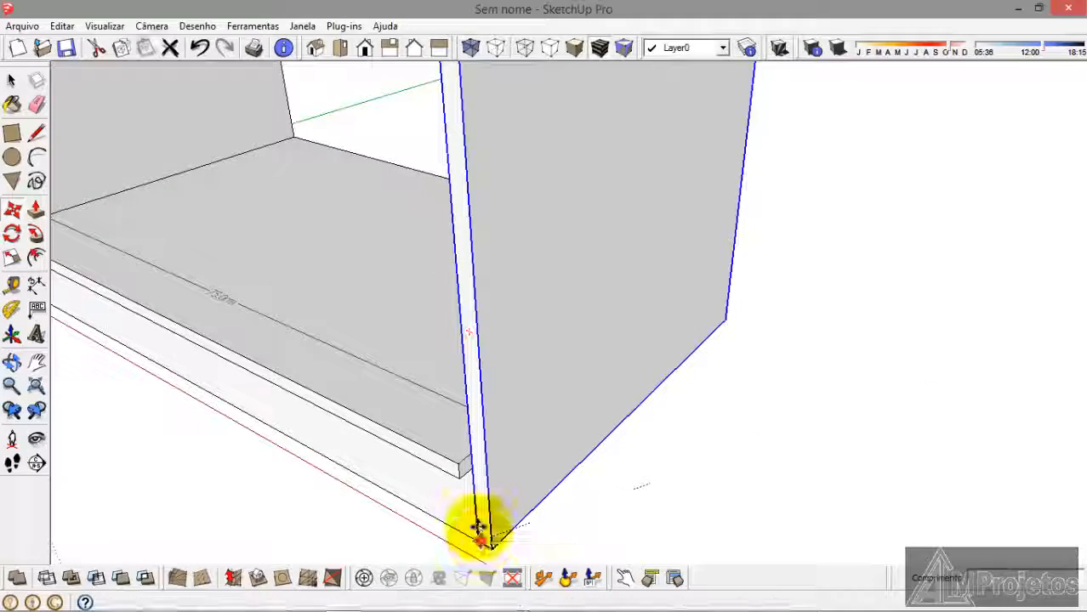
scroll(474, 453, "up", 2)
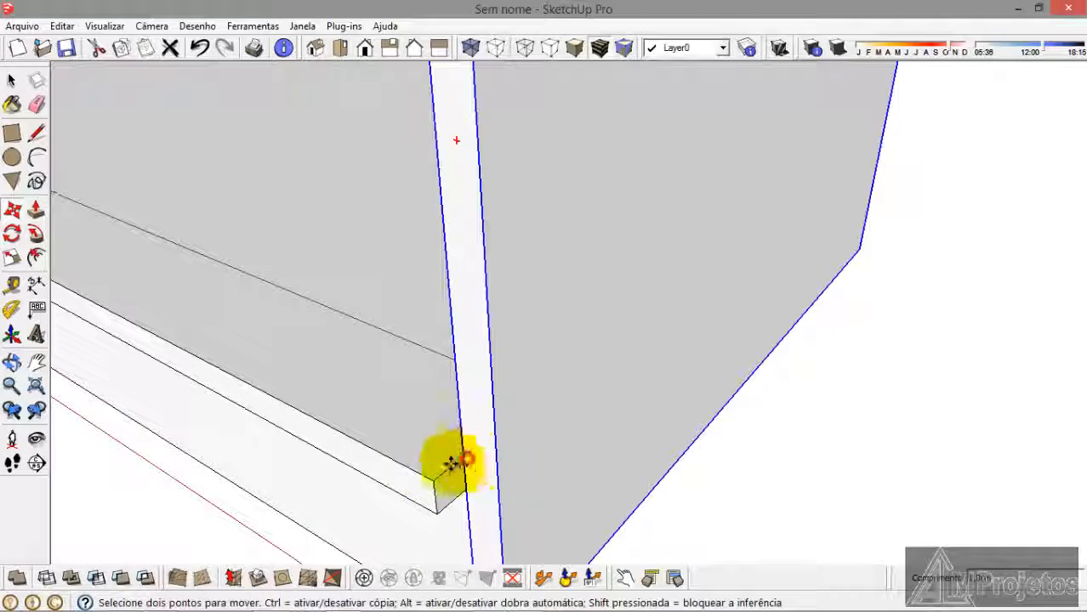
left_click(428, 480)
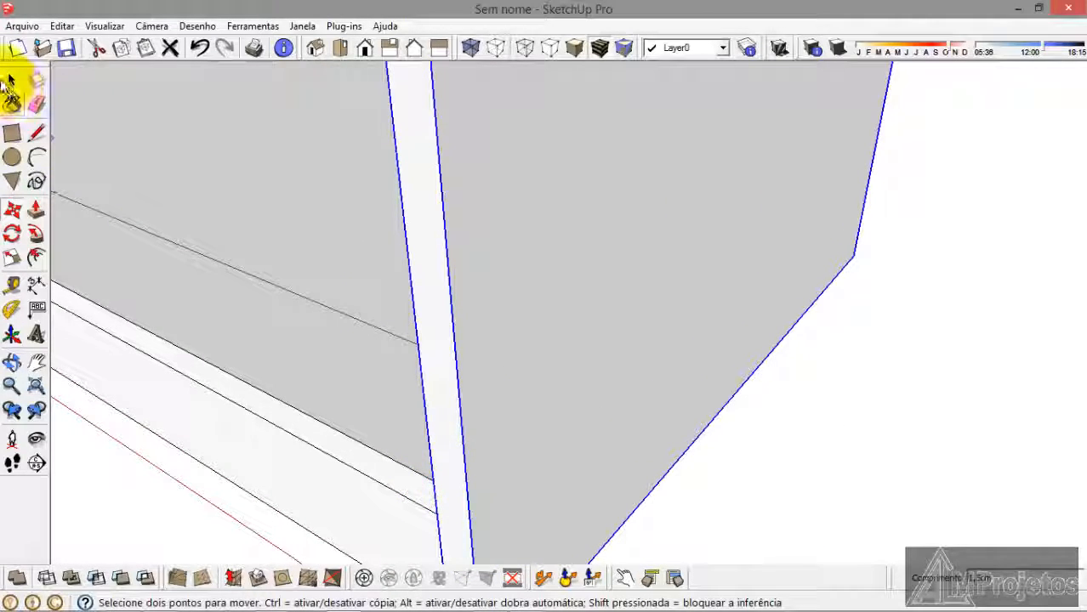
left_click(11, 81)
left_click(765, 515)
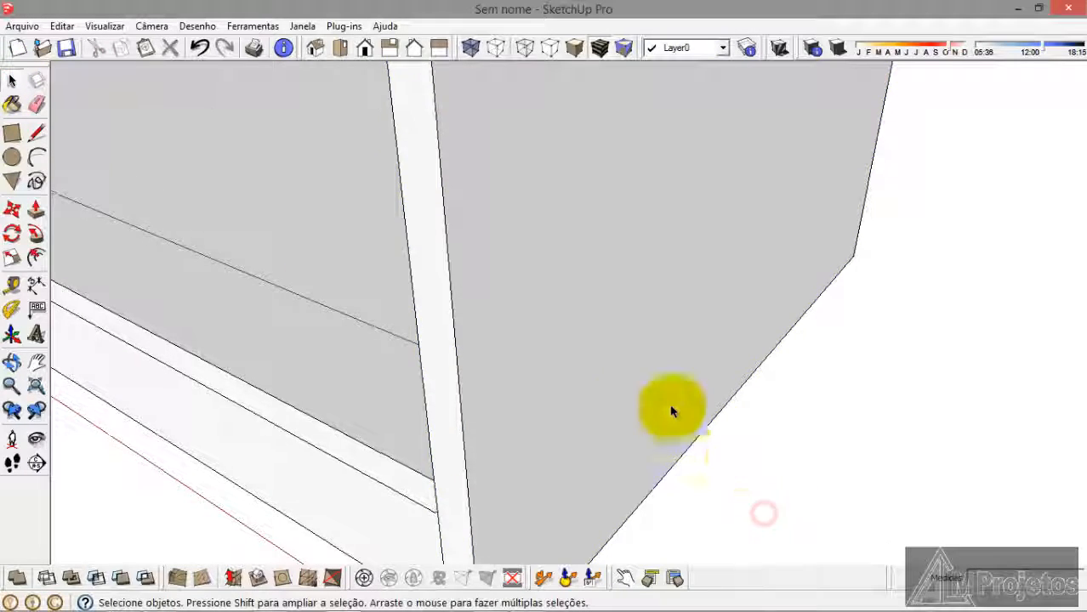
scroll(584, 435, "down", 3)
scroll(583, 431, "down", 2)
middle_click_drag(594, 446, 585, 476)
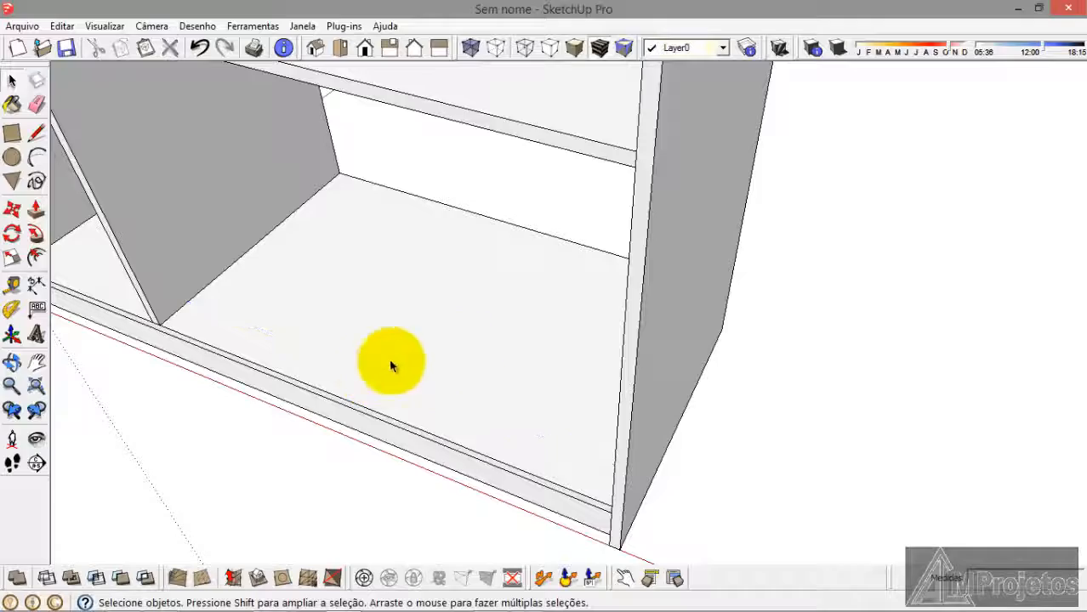
Step: Draw a 93 x 45 cm rectangle on the divider's side facing the wide bay, between the lower long shelf and the upper shelf's underside
scroll(546, 425, "down", 5)
middle_click_drag(546, 424, 664, 490)
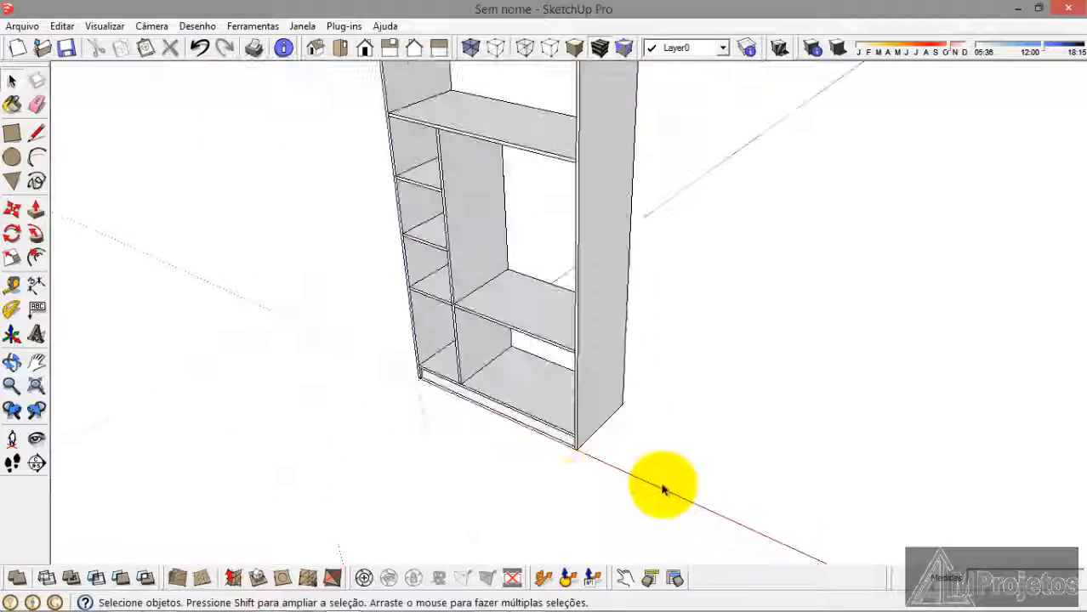
scroll(580, 470, "down", 3)
scroll(529, 336, "up", 4)
middle_click_drag(498, 373, 508, 363)
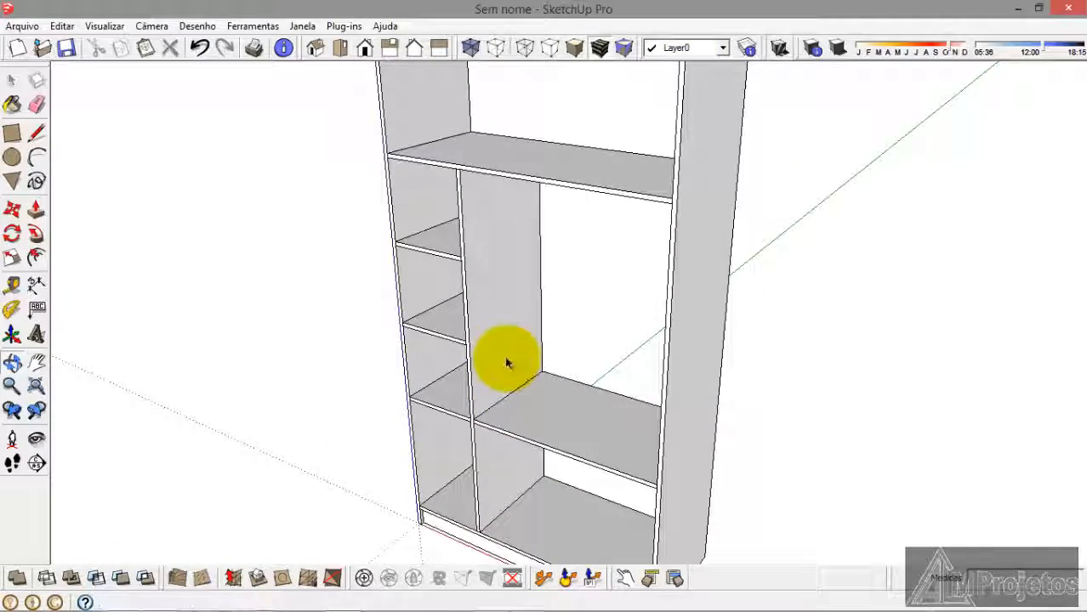
left_click(9, 137)
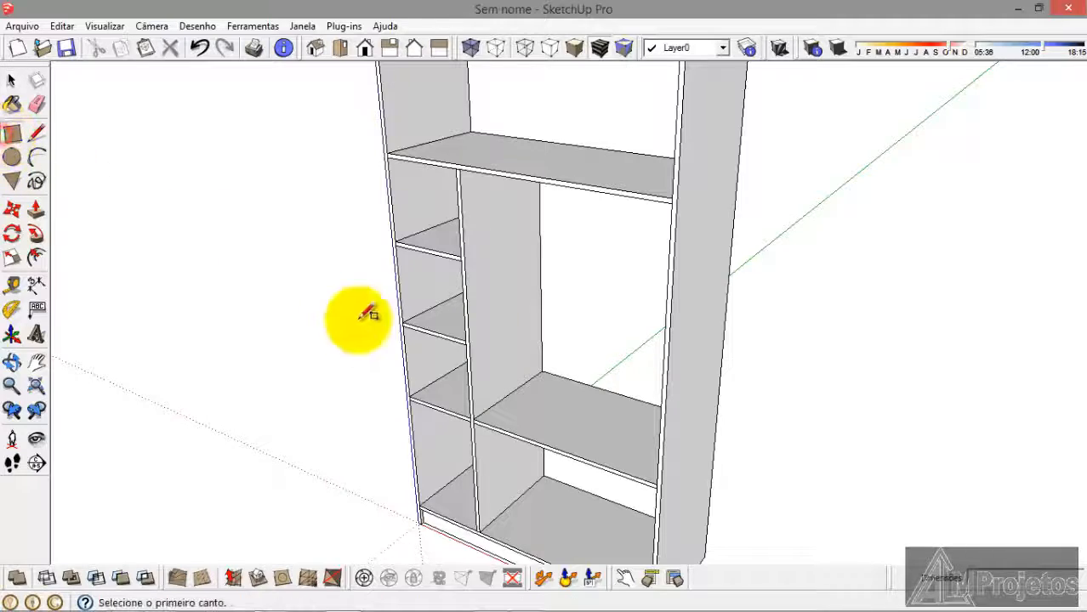
scroll(572, 405, "up", 5)
left_click(610, 377)
scroll(565, 437, "down", 5)
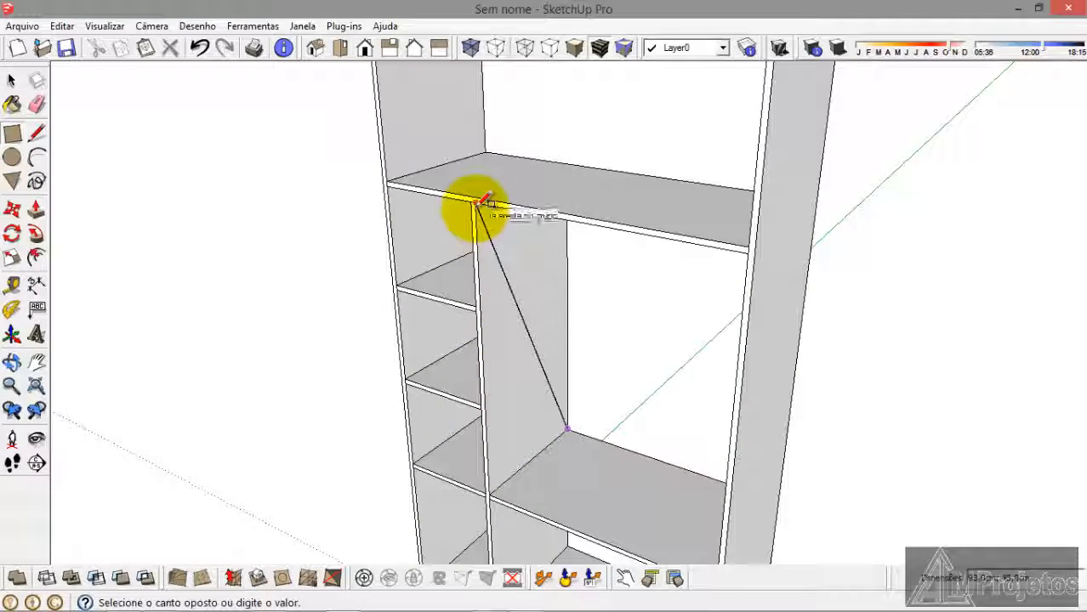
scroll(483, 204, "up", 4)
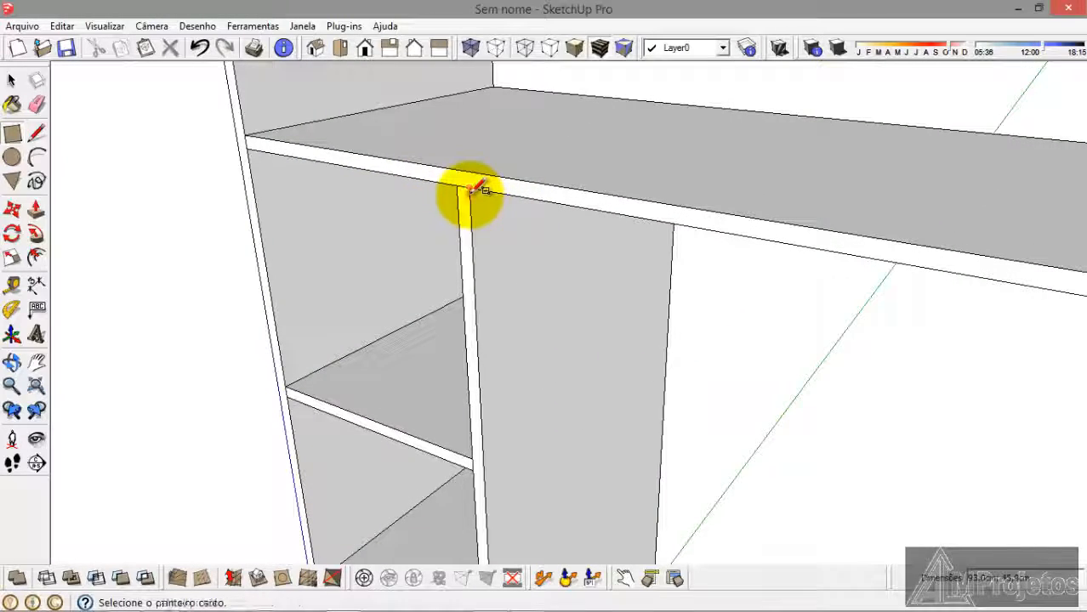
left_click(469, 193)
Step: Extrude the rectangle 1.5 cm into the wide bay and group the resulting panel
left_click(37, 208)
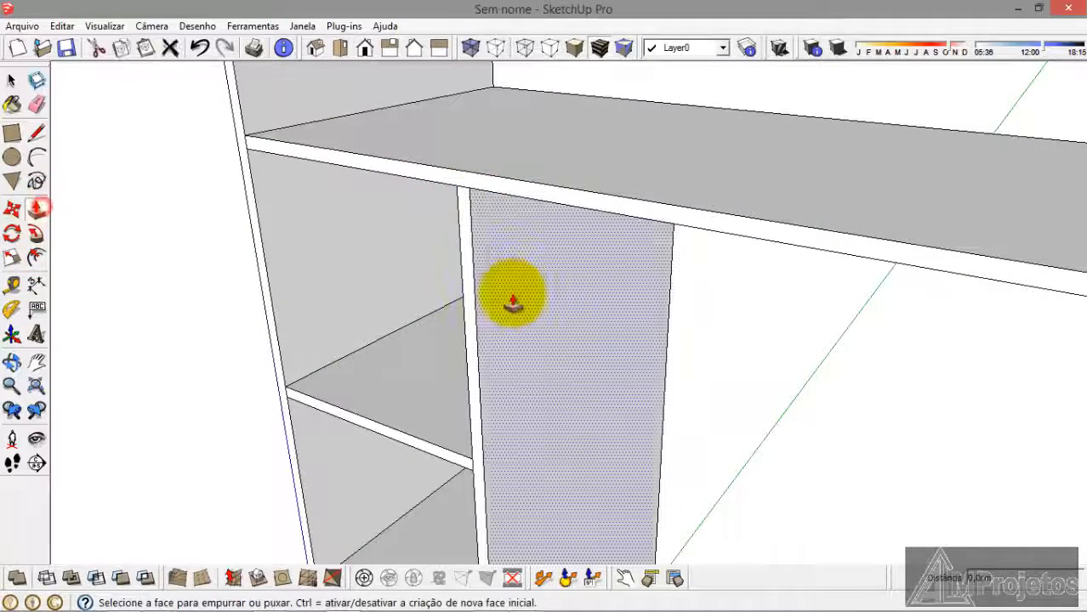
left_click(511, 302)
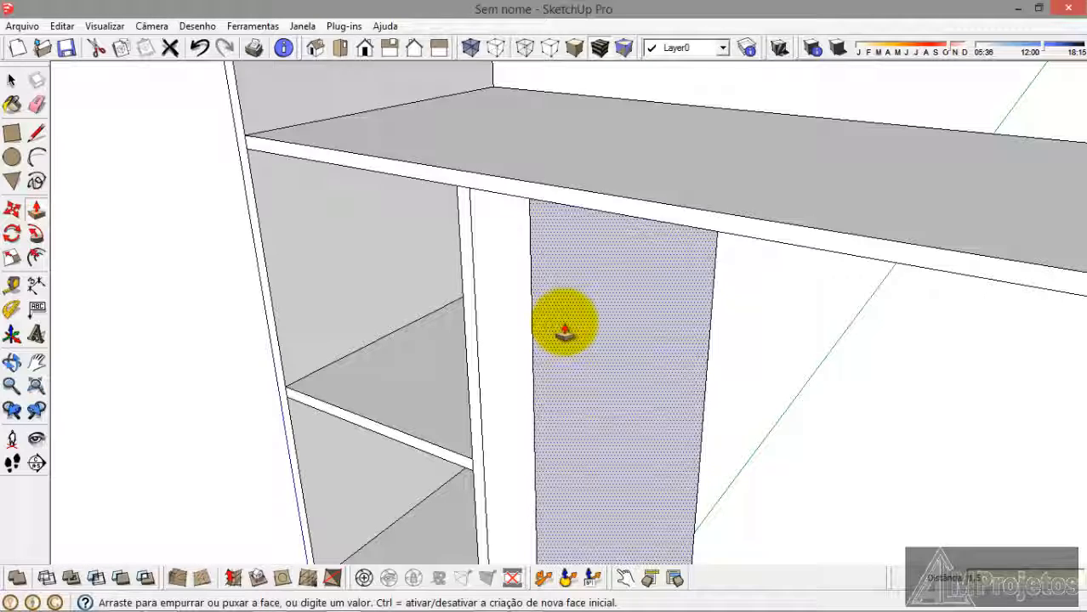
key("Return")
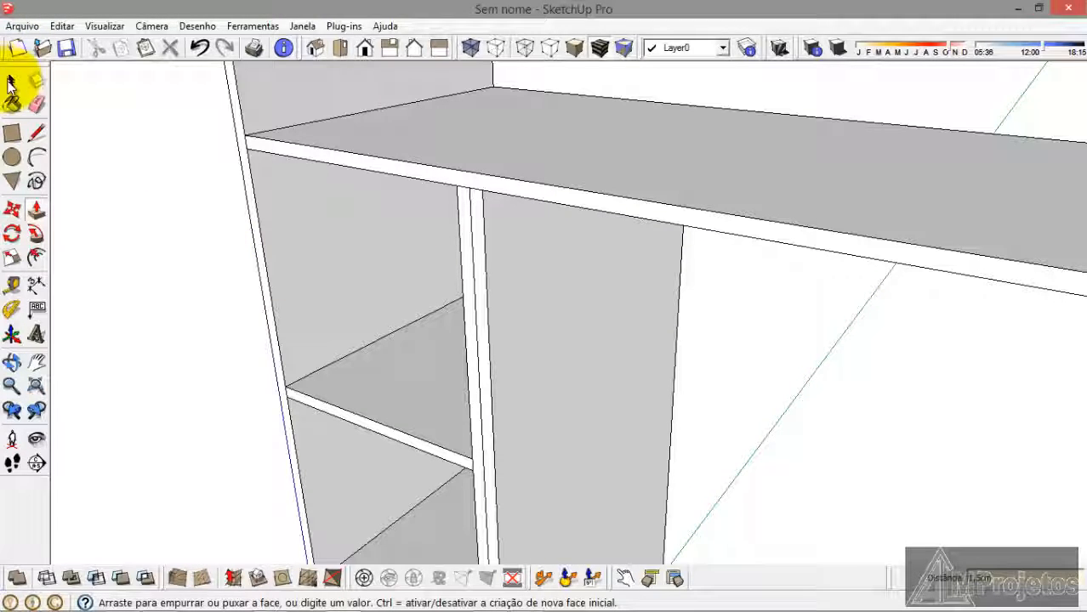
left_click(11, 81)
triple_click(495, 344)
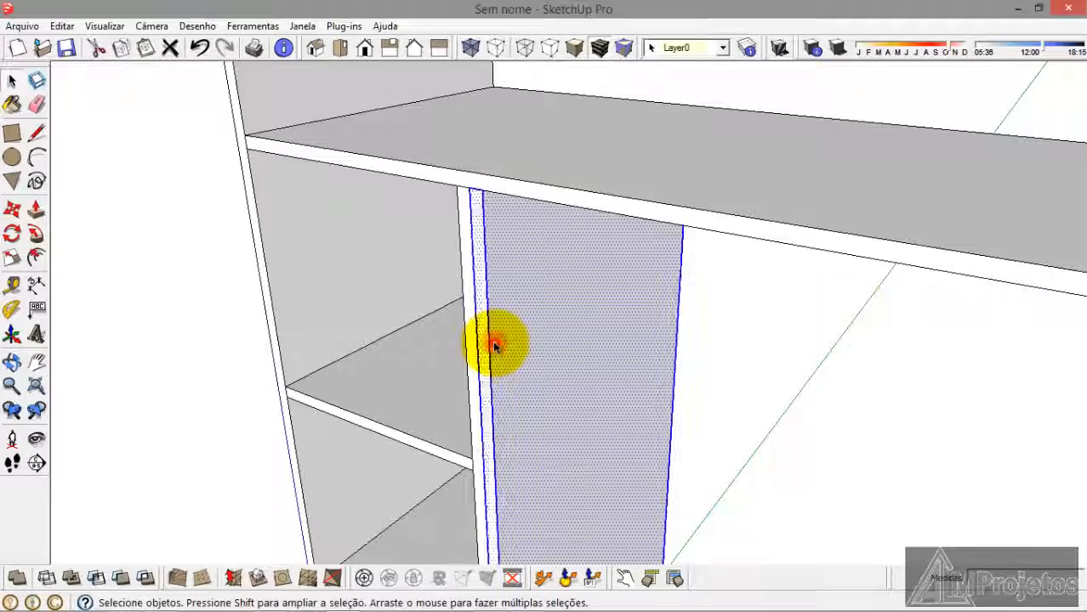
right_click(507, 371)
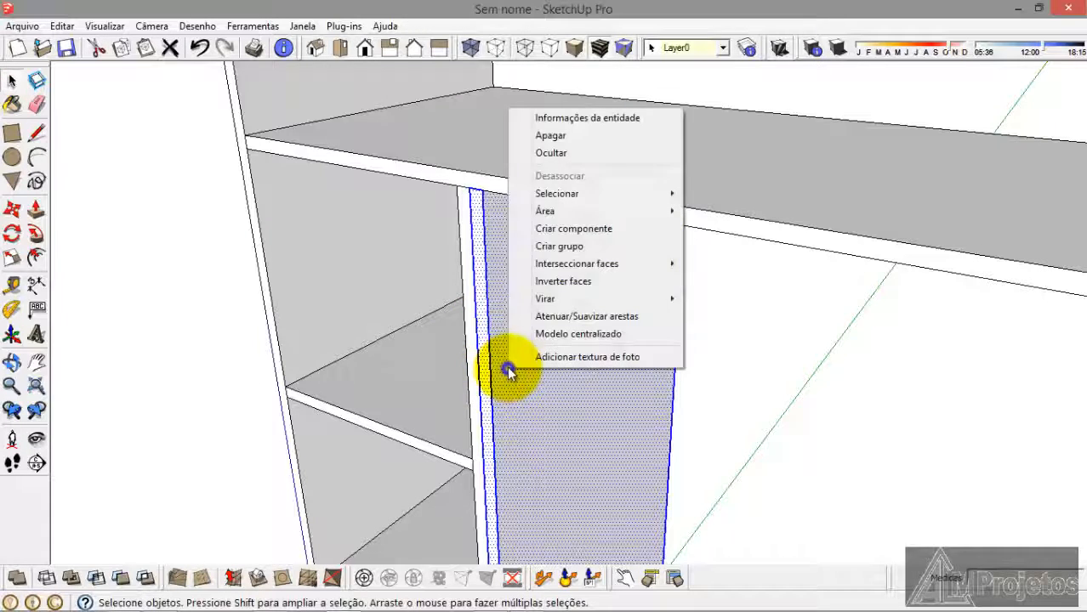
left_click(551, 248)
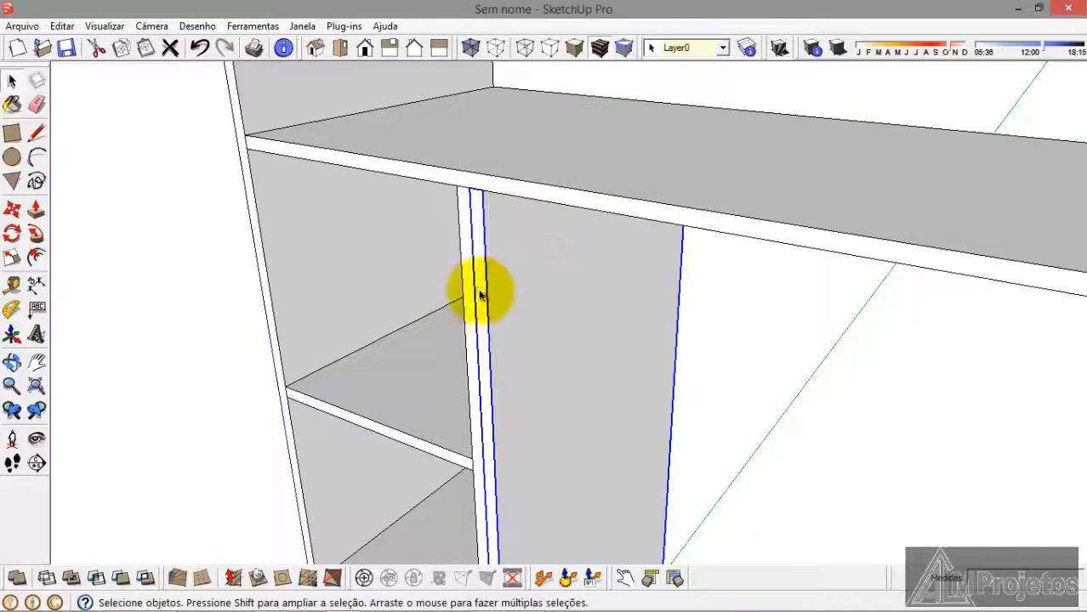
Step: Move the new panel 30 cm along the shelf away from the existing divider and deselect it
scroll(477, 255, "down", 6)
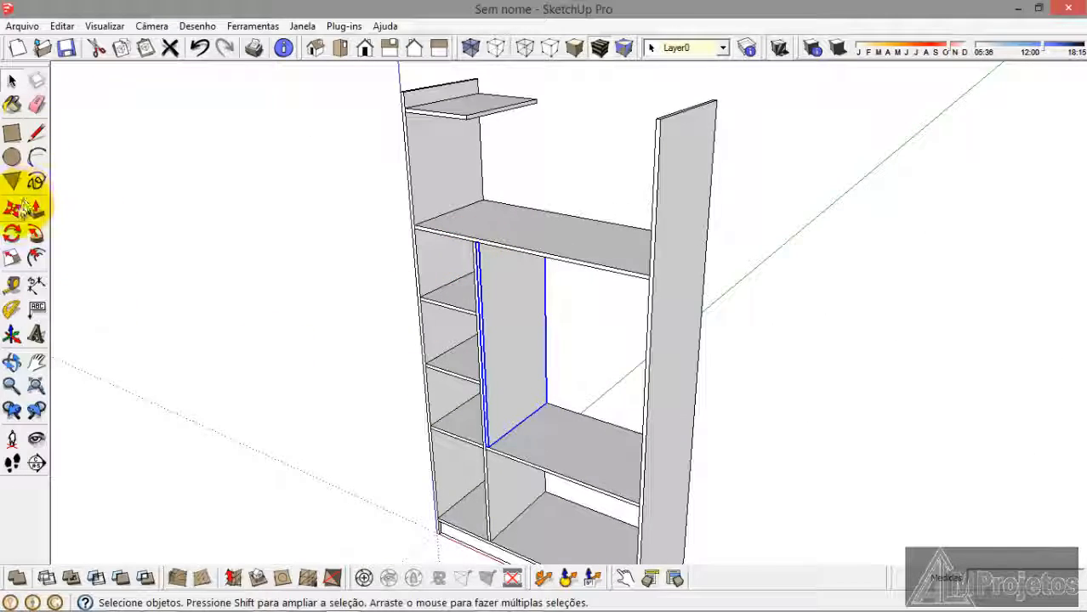
left_click(13, 212)
scroll(527, 457, "up", 3)
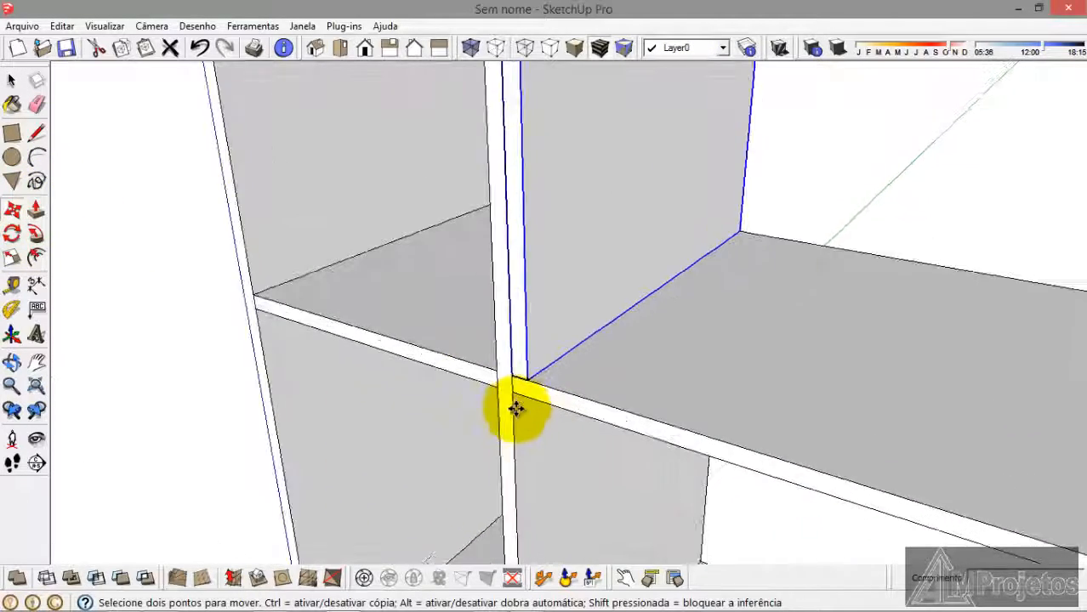
left_click(512, 383)
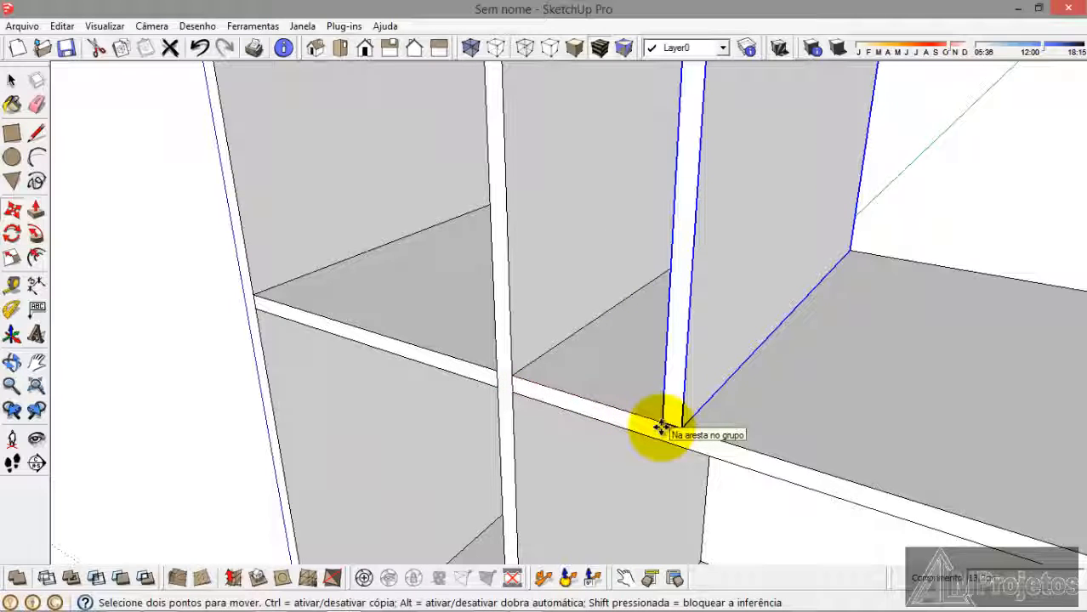
key("Return")
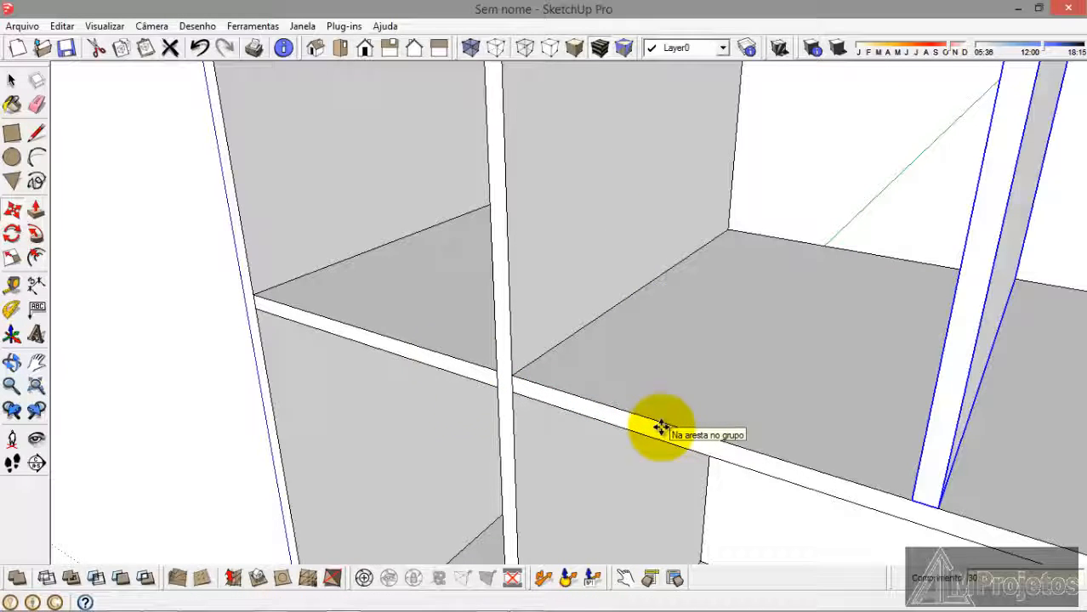
left_click(12, 80)
left_click(127, 241)
scroll(182, 298, "down", 5)
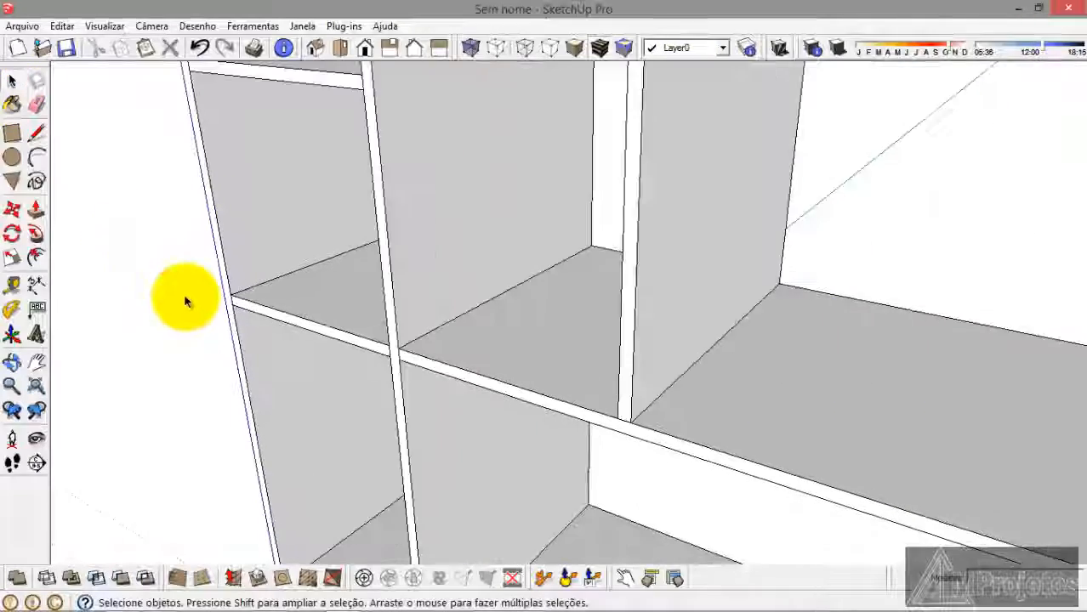
Step: Measure the clear width between the new divider and the far side panel with a dimension, and delete that dimension
left_click(36, 286)
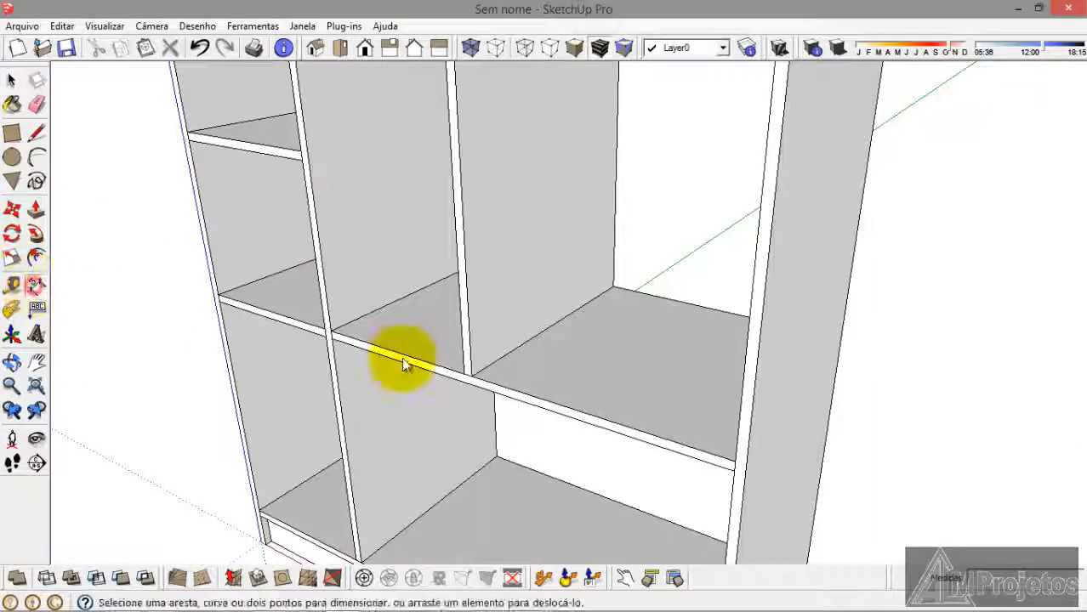
scroll(500, 404, "up", 3)
left_click(515, 391)
scroll(595, 399, "down", 2)
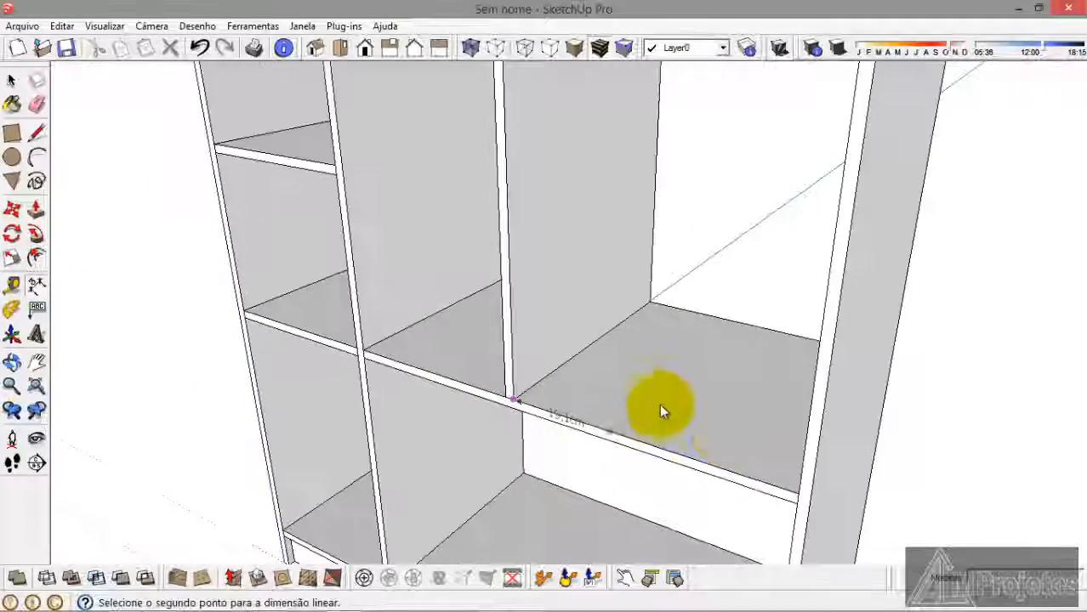
scroll(778, 480, "up", 2)
left_click(787, 487)
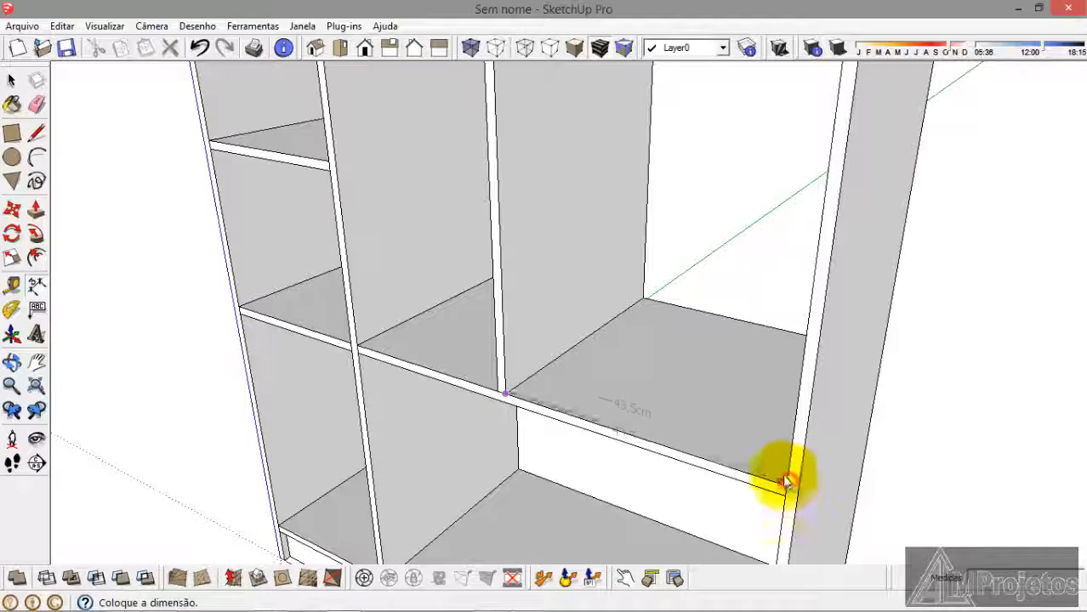
left_click(781, 452)
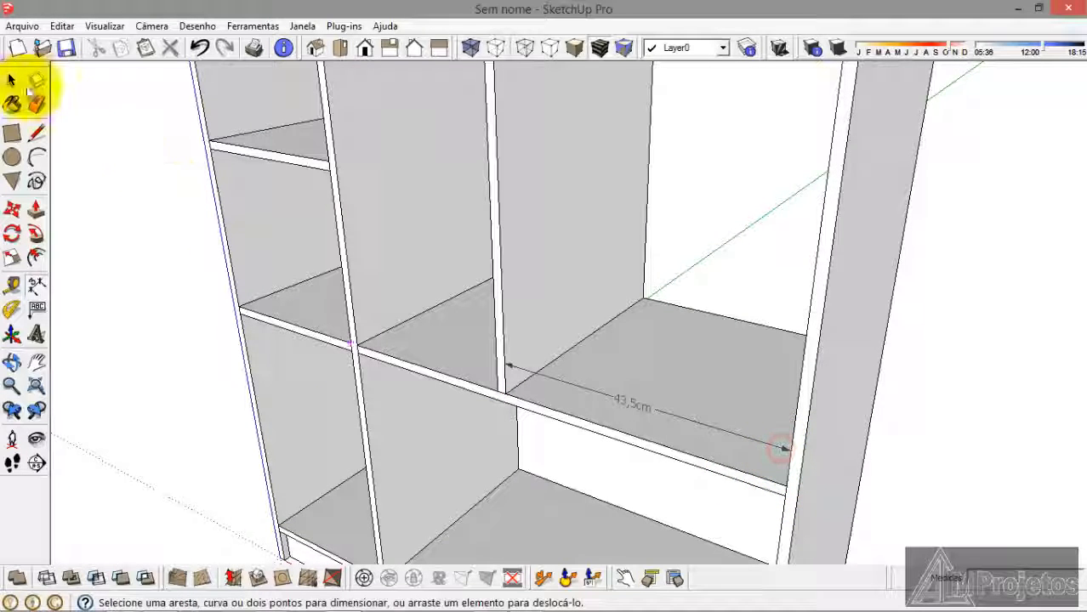
left_click(10, 81)
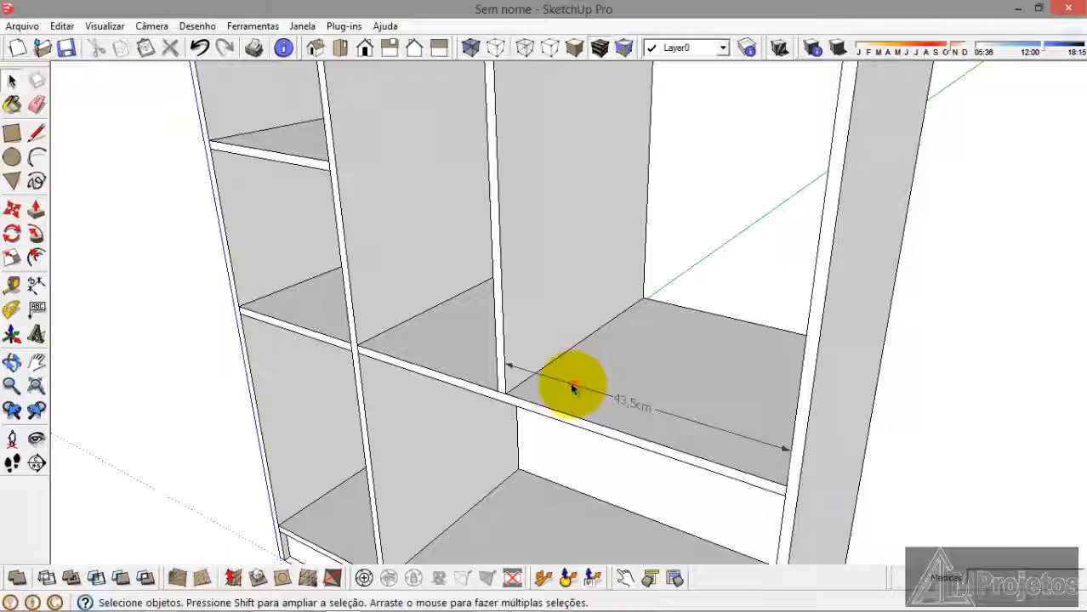
Step: Switch to Windows Photo Viewer and check the compartment widths in the armario.png drawing
mouse_move(333, 609)
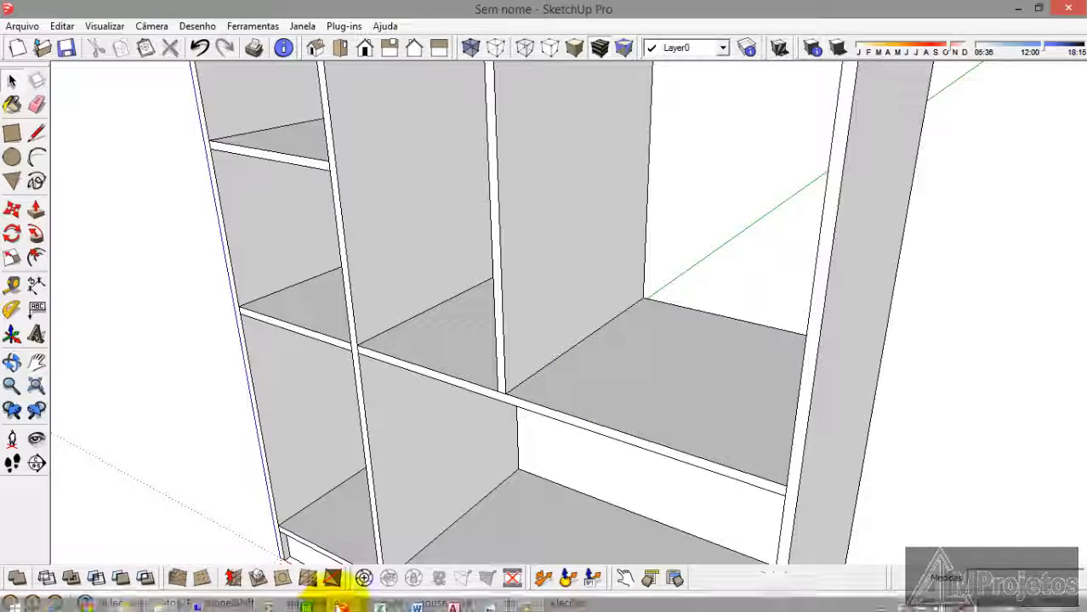
left_click(489, 602)
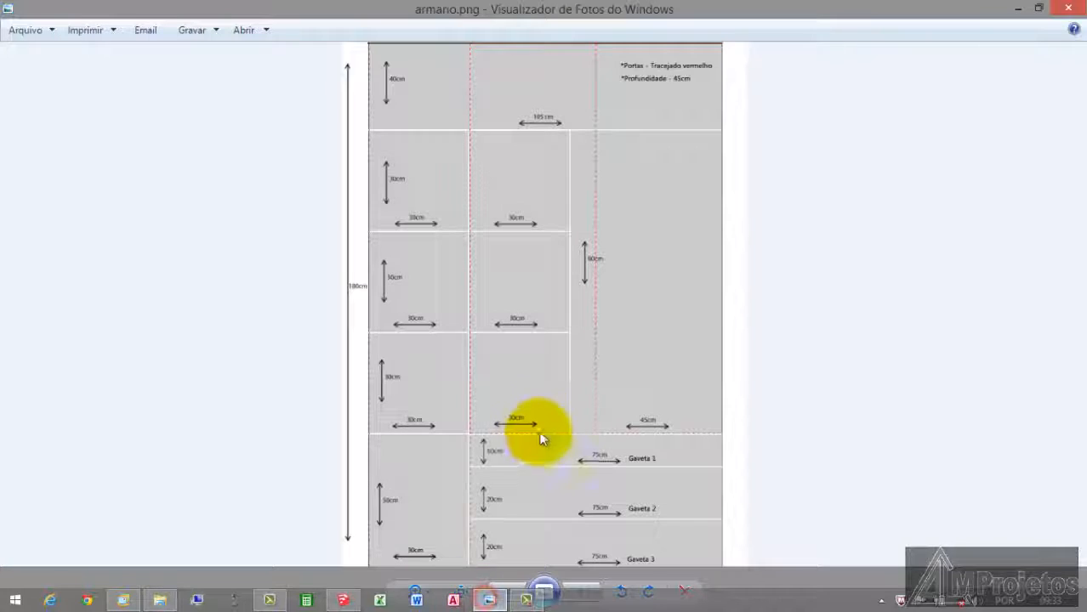
scroll(539, 436, "up", 4)
scroll(593, 388, "down", 3)
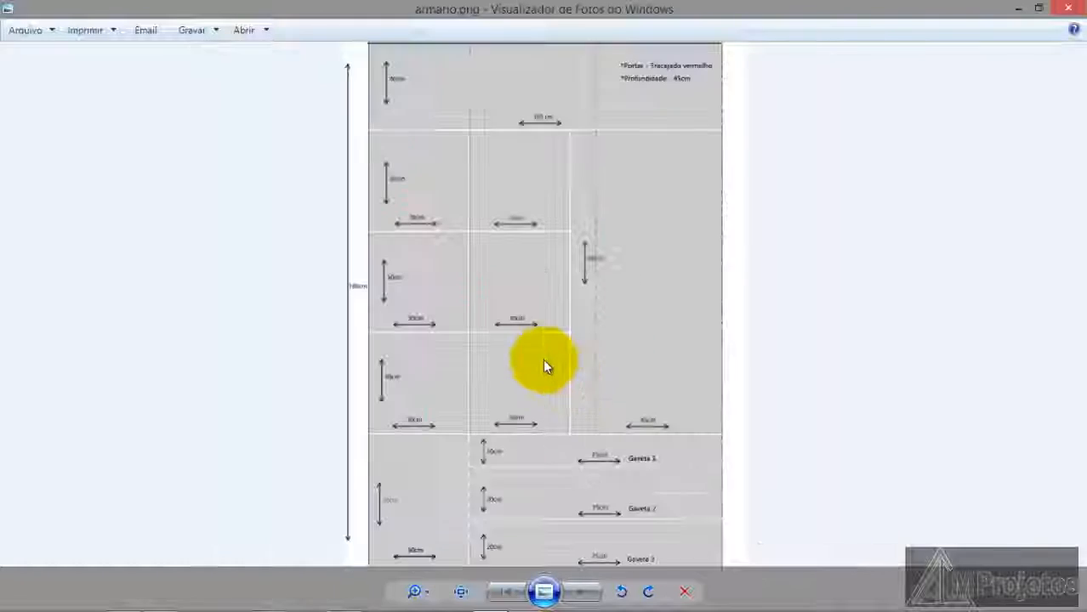
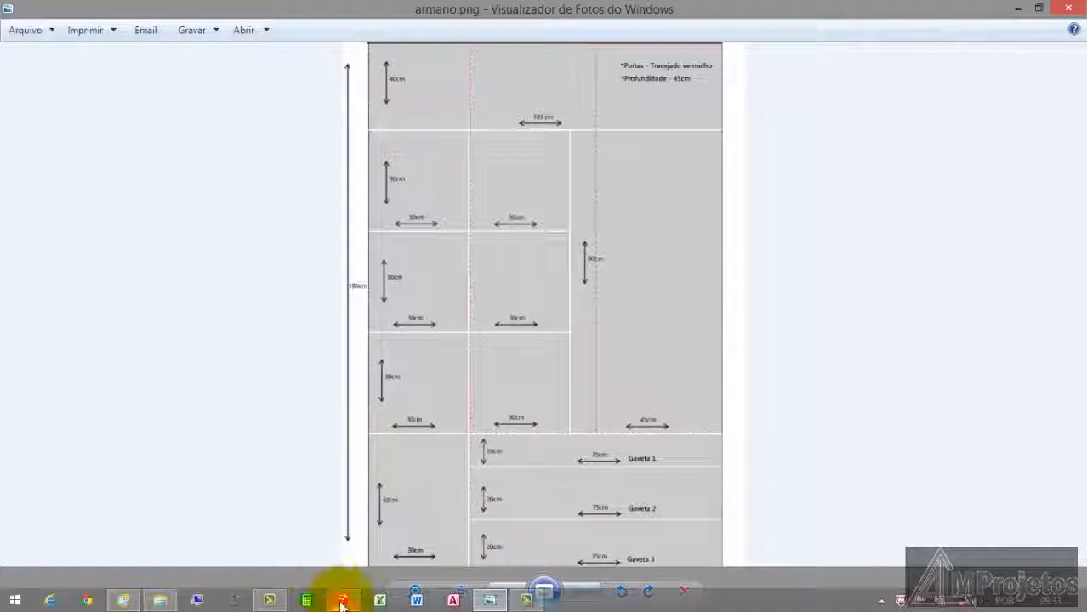
Step: Switch back to SketchUp and dimension the width of the narrow compartment between the outer side panel and the original divider
left_click(343, 607)
mouse_move(401, 449)
middle_mouse_down()
mouse_move(455, 458)
mouse_move(437, 449)
middle_mouse_up()
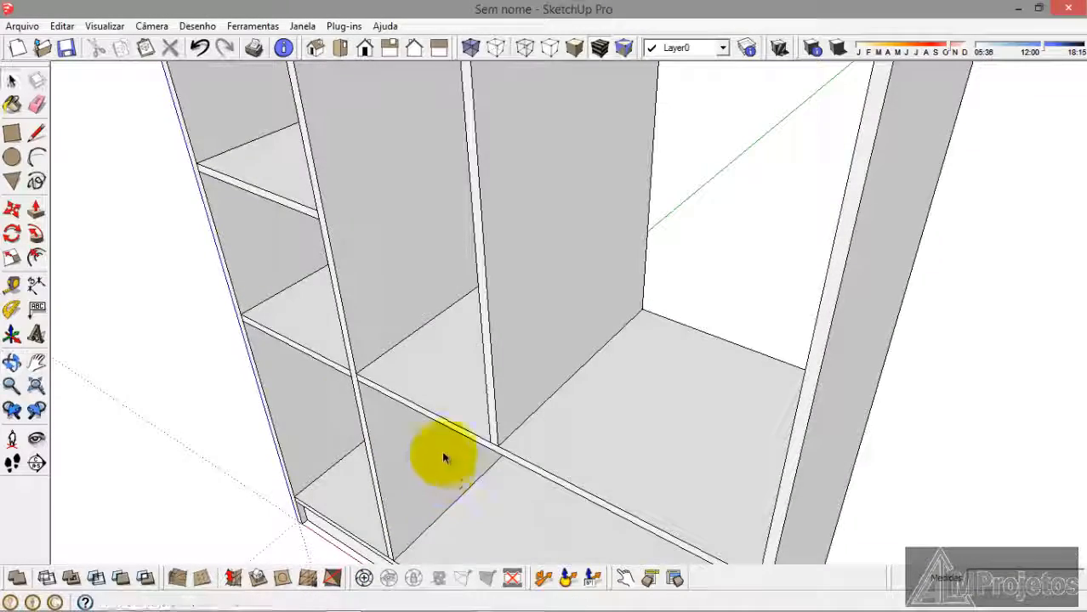
scroll(214, 321, "up", 4)
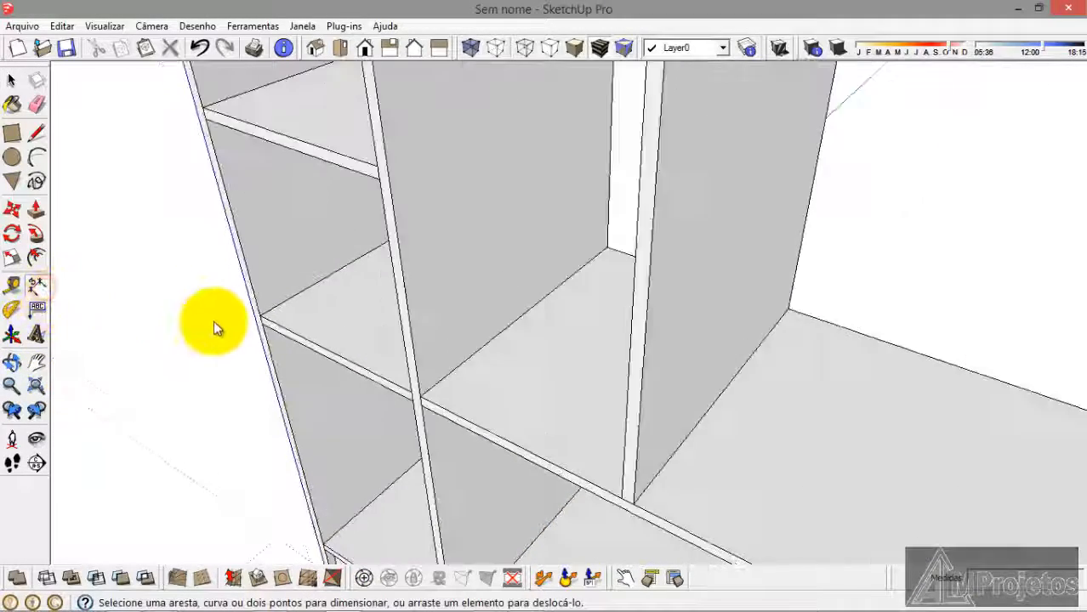
left_click(270, 321)
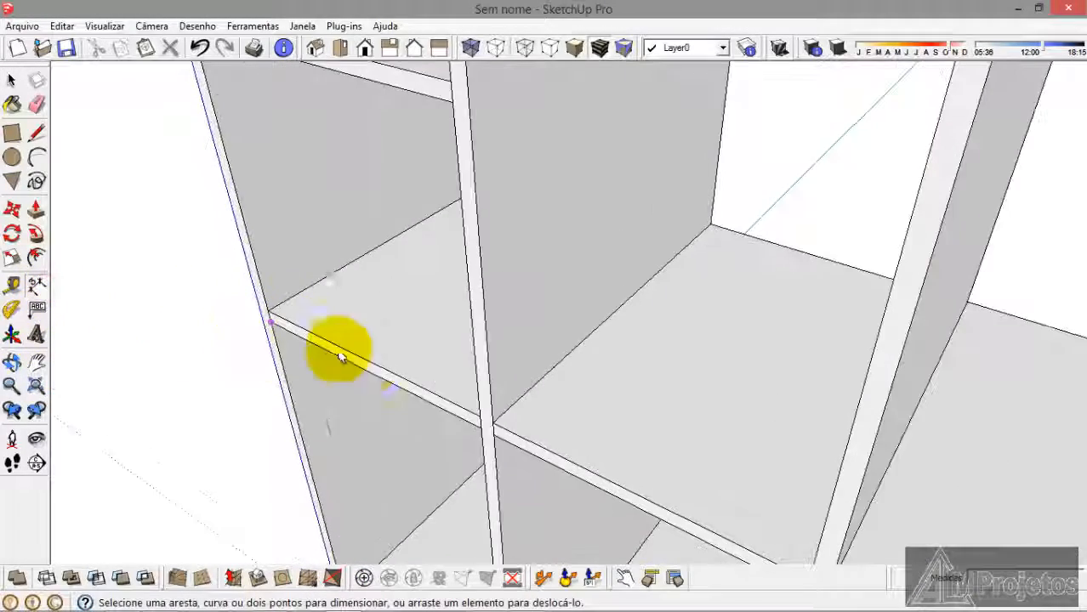
left_click(482, 420)
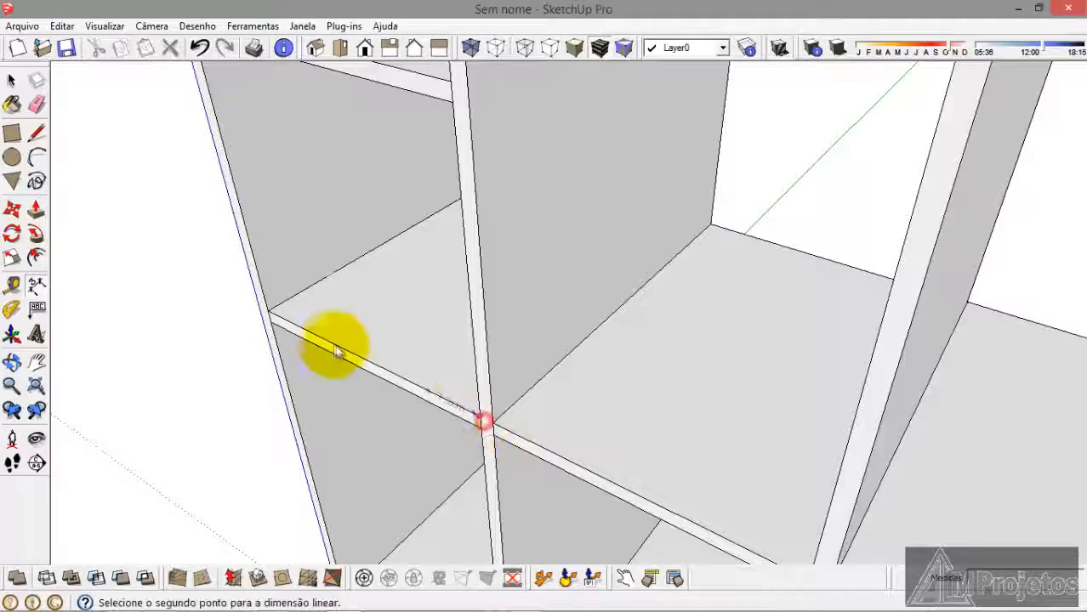
left_click(310, 305)
Step: Dimension the width of the middle compartment between the original divider and the new divider along the same shelf
scroll(412, 400, "down", 3)
scroll(598, 474, "up", 3)
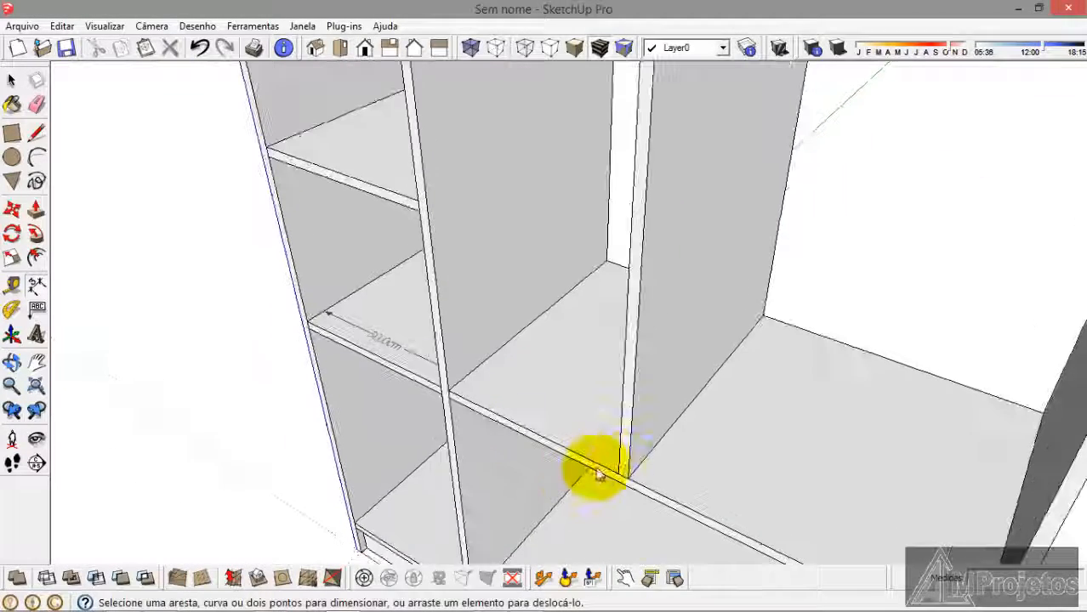
left_click(620, 475)
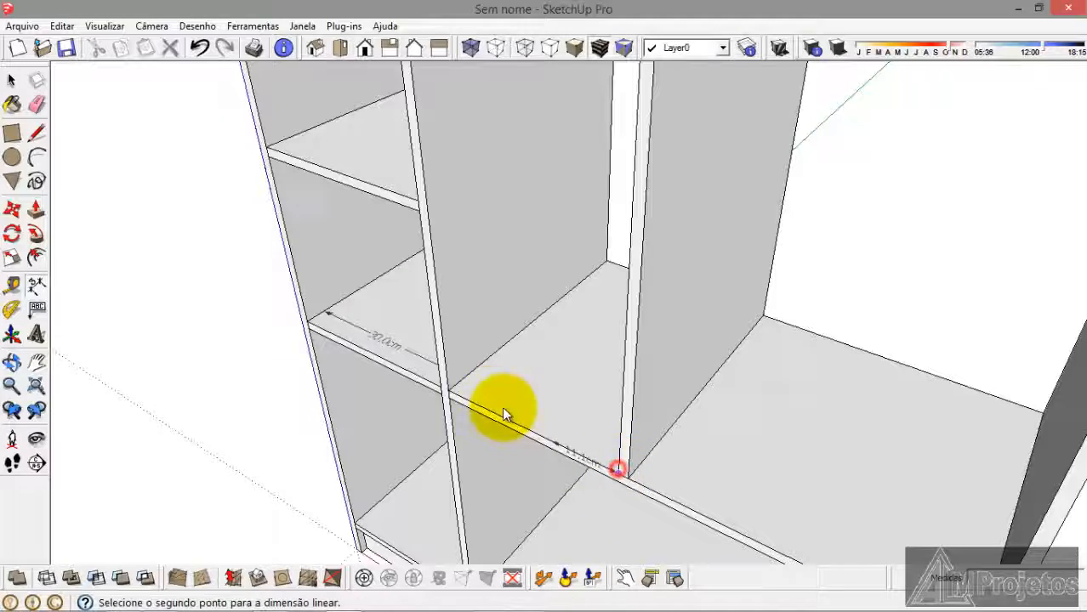
left_click(445, 387)
left_click(463, 384)
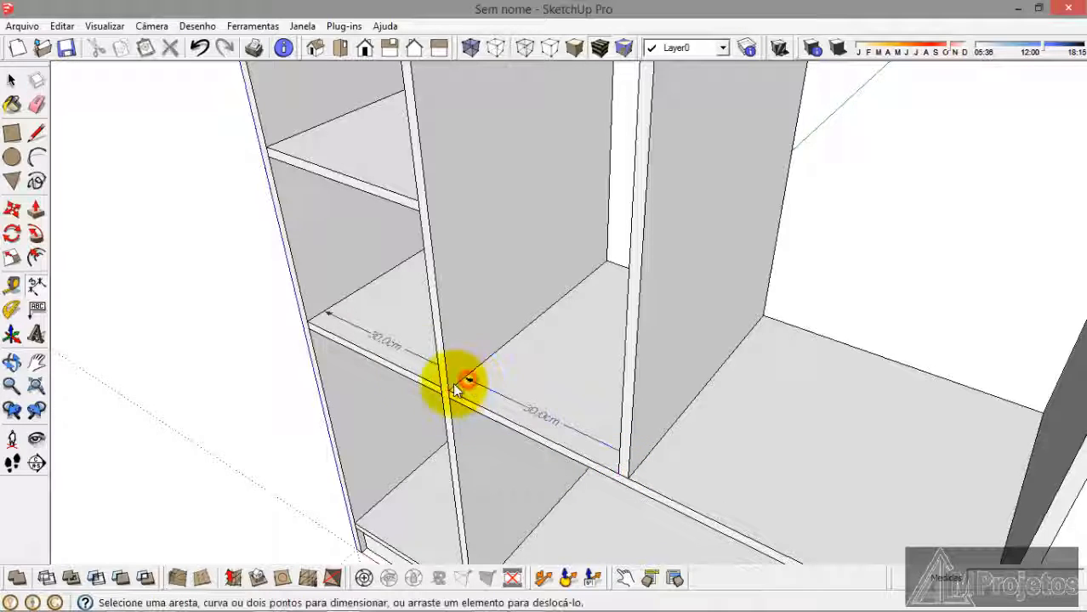
Step: Dimension the width of the widest compartment between the new divider and the far side panel
scroll(469, 352, "down", 4)
scroll(612, 451, "up", 3)
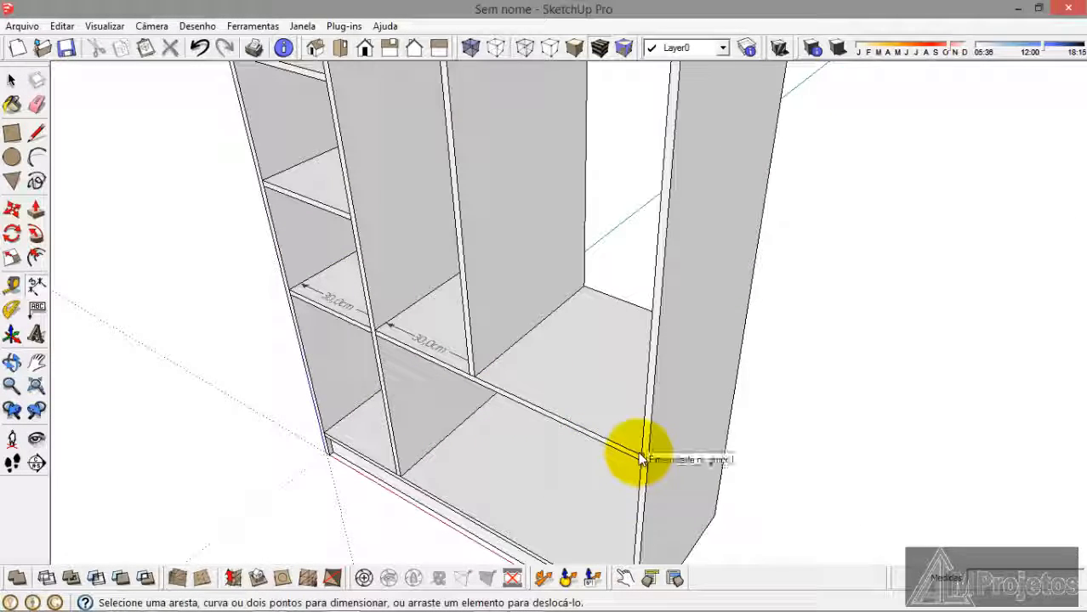
left_click(639, 455)
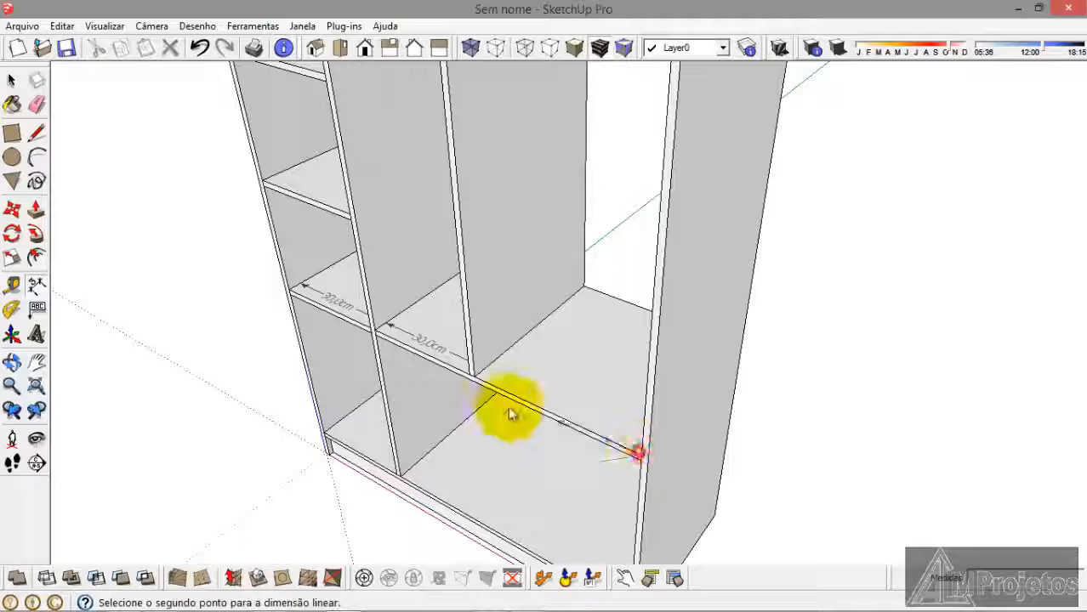
left_click(475, 378)
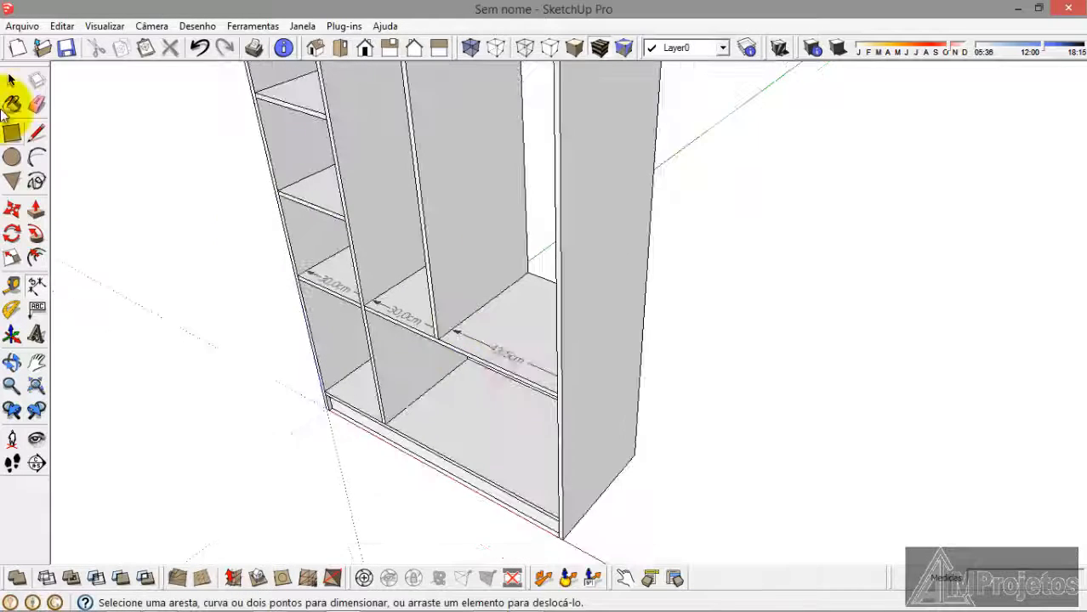
Step: Move the wardrobe's far side panel 1.5 cm outward along the red axis, away from the shelf ends
left_click(9, 80)
scroll(519, 137, "down", 2)
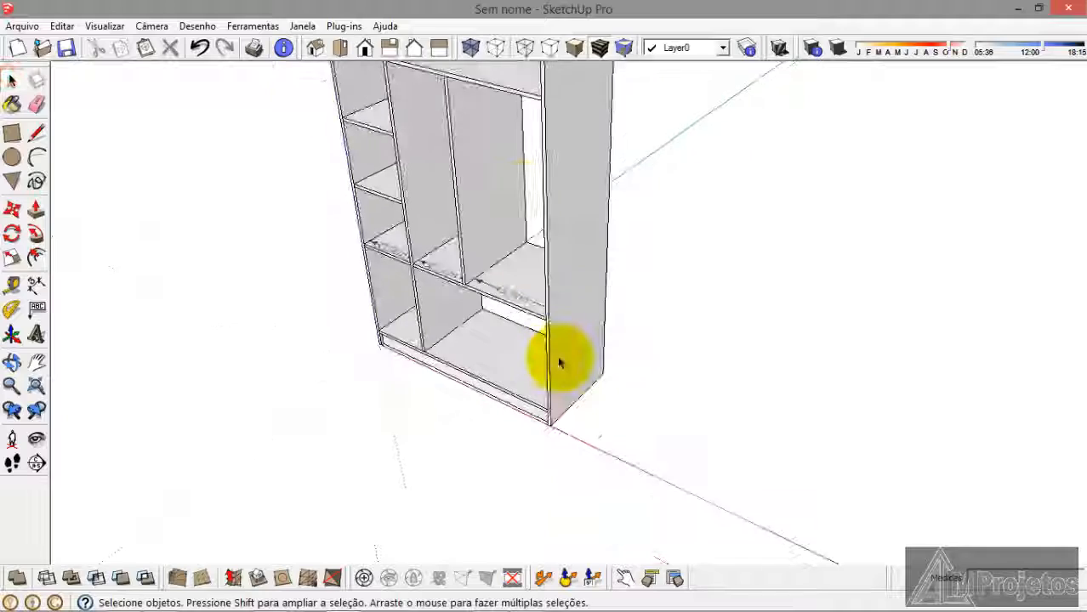
scroll(557, 362, "up", 3)
left_click(558, 366)
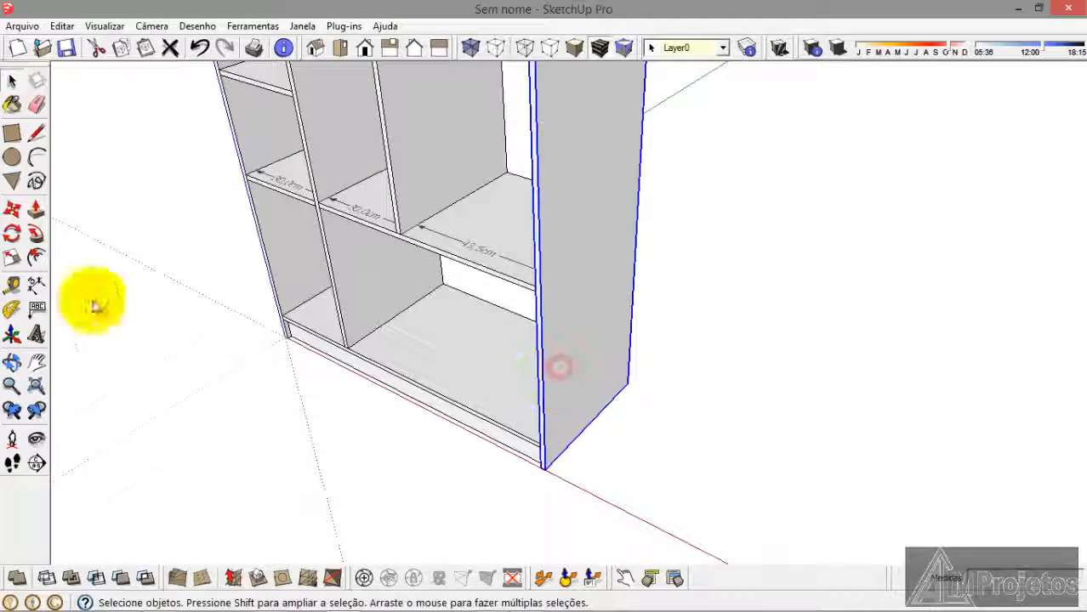
left_click(12, 210)
scroll(539, 460, "up", 5)
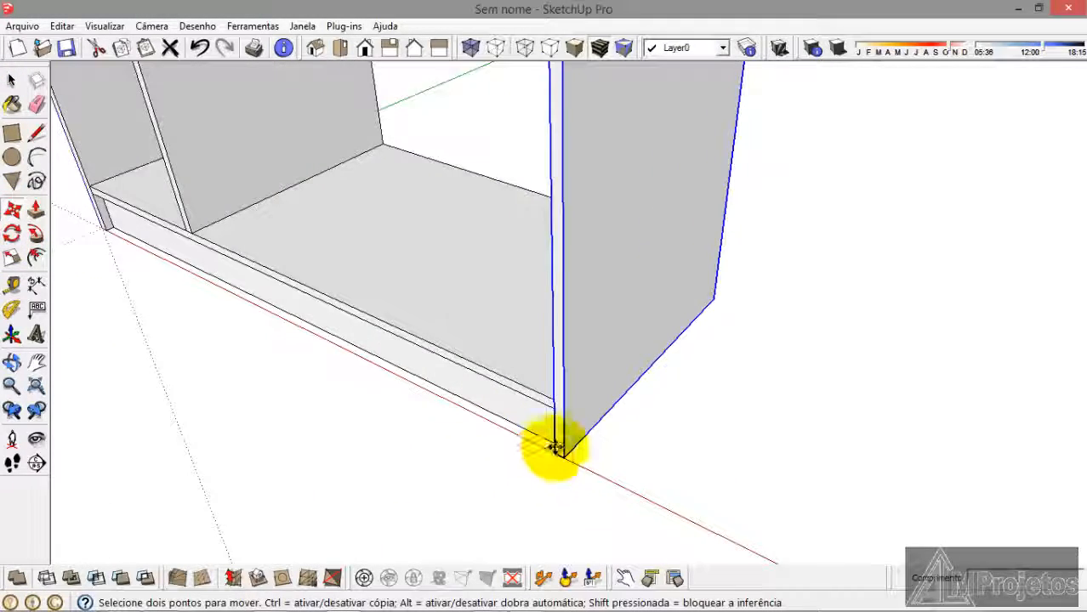
left_click_drag(575, 398, 615, 412)
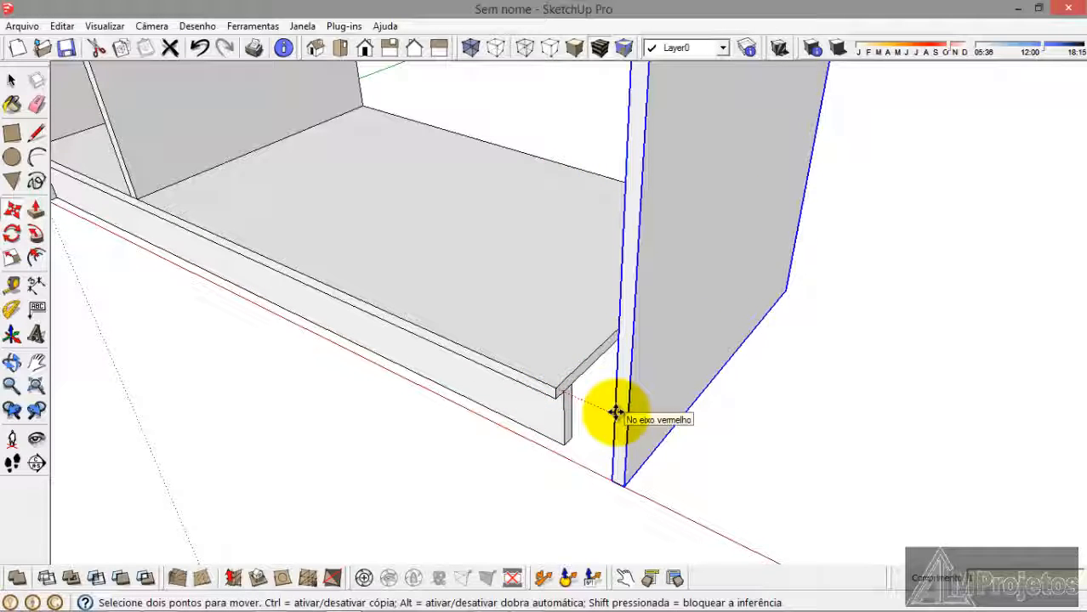
key("Return")
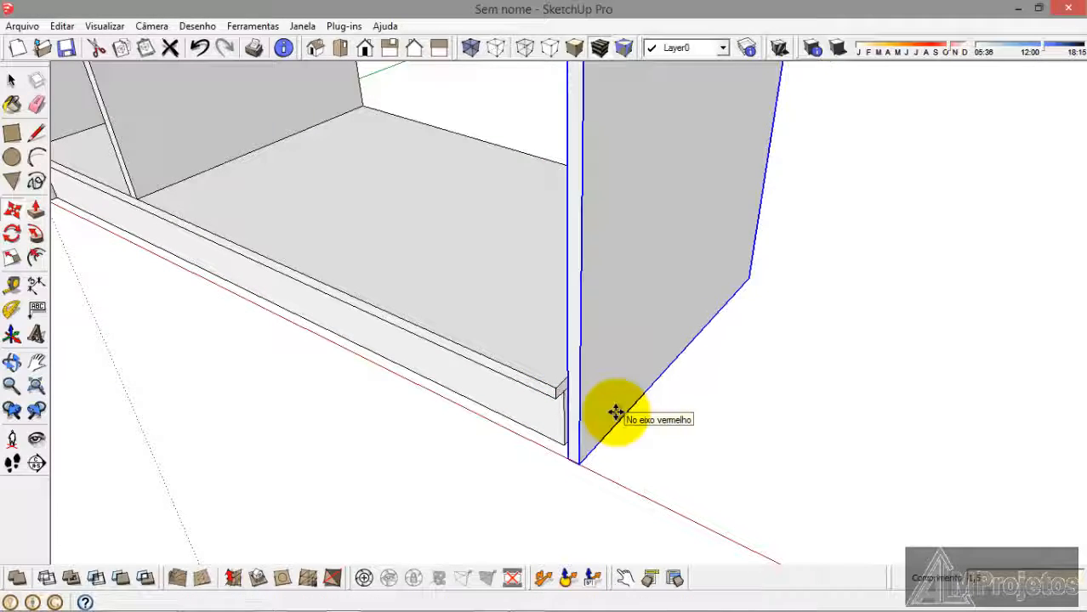
scroll(600, 536, "down", 3)
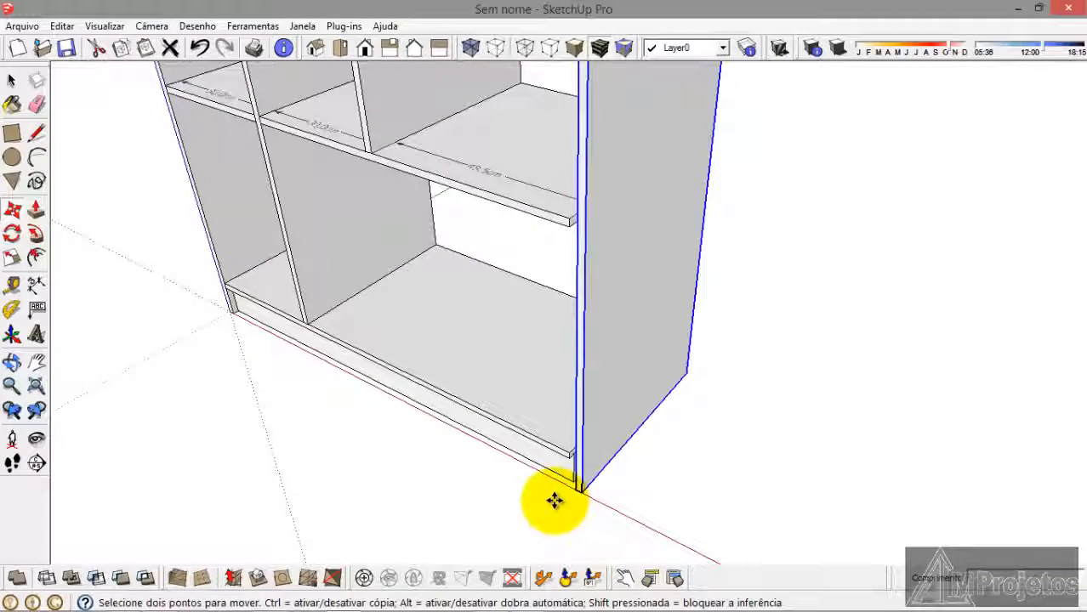
Step: Extend the end of the middle shelf with Push/Pull until it meets the moved side panel
left_click(12, 80)
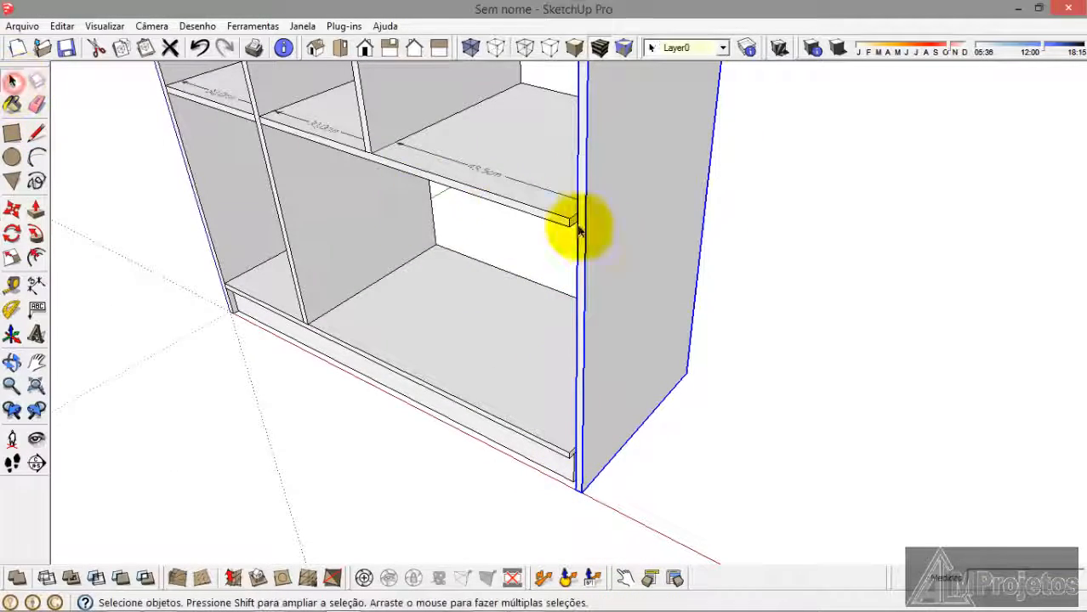
scroll(579, 230, "up", 5)
left_click(519, 208)
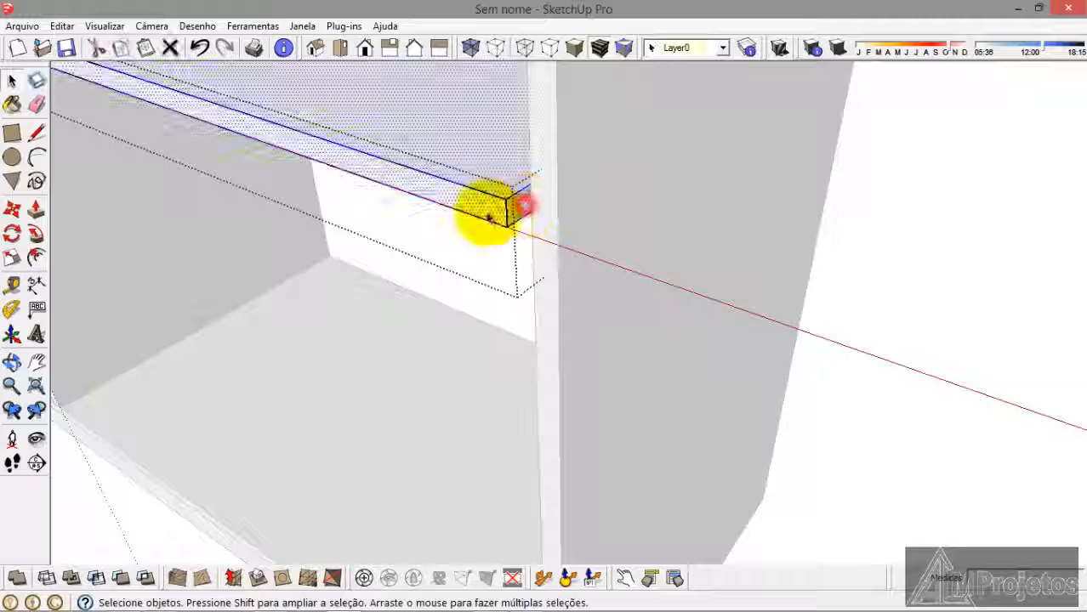
left_click(35, 210)
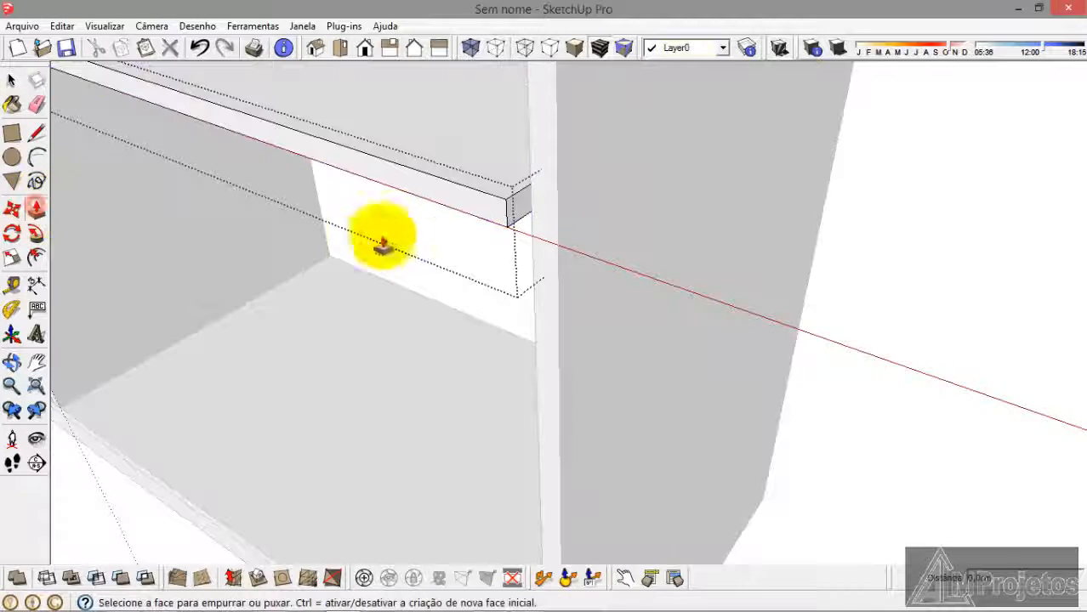
left_click(518, 207)
left_click(534, 343)
scroll(538, 335, "down", 5)
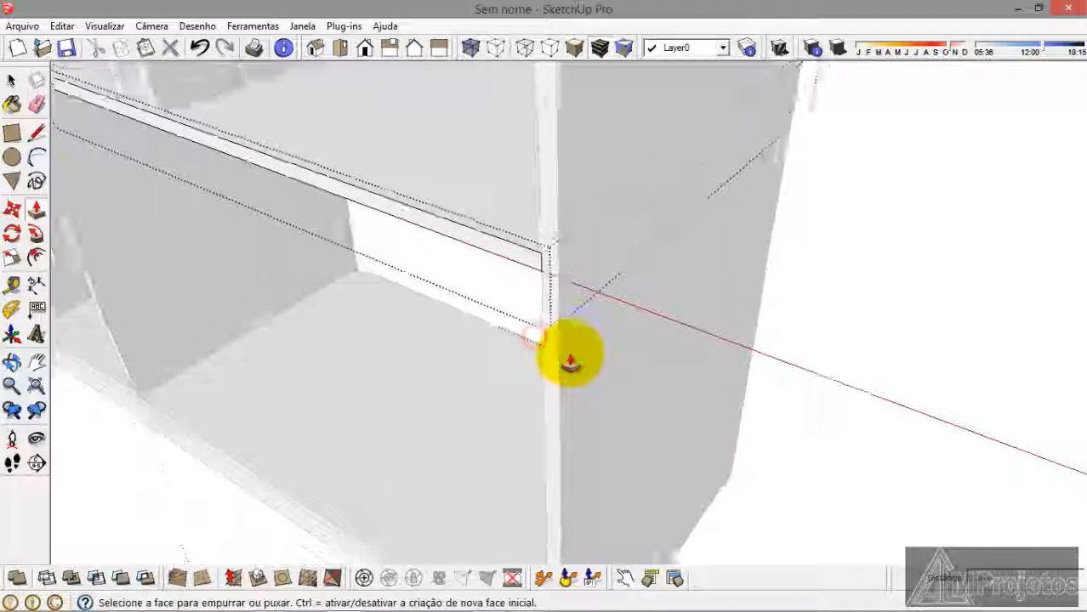
left_click(13, 79)
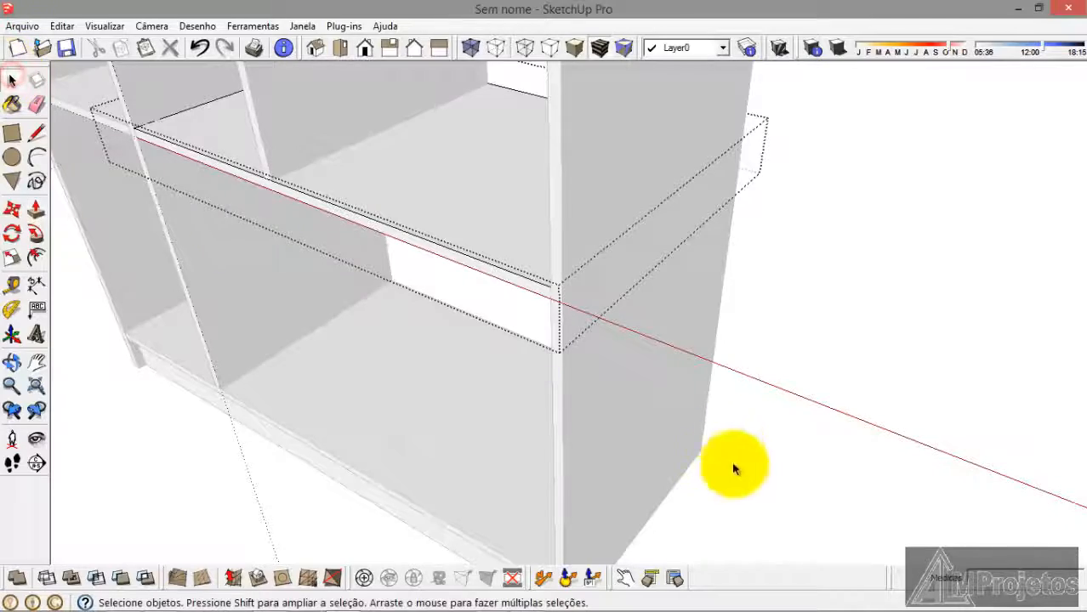
left_click(740, 481)
Step: Extend the end of the bottom shelf 1.5 cm with Push/Pull up to the moved side panel
middle_click_drag(621, 400, 591, 419)
scroll(586, 511, "up", 5)
triple_click(585, 416)
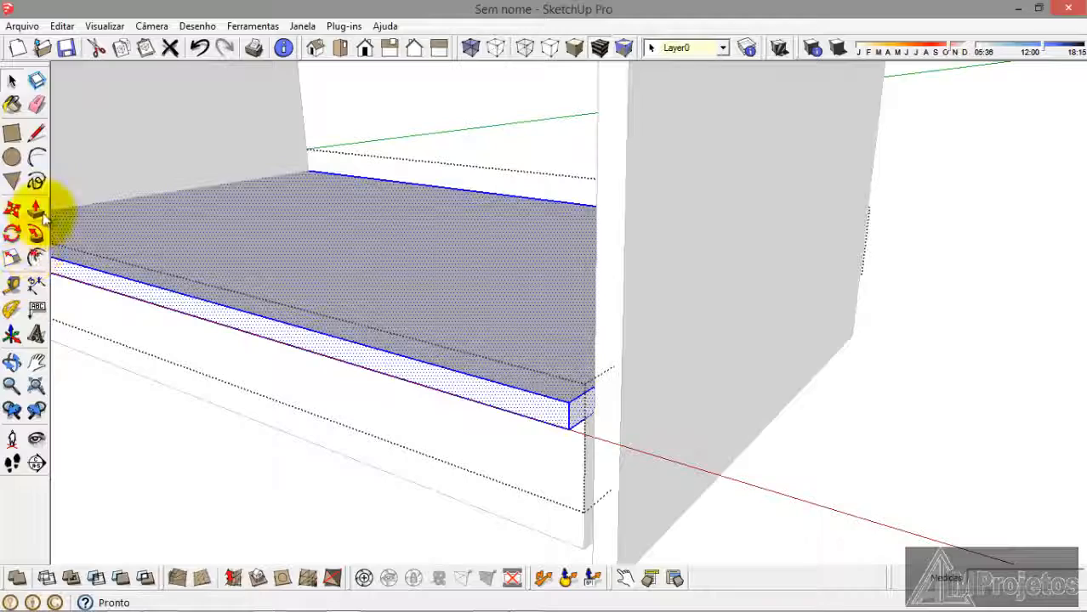
left_click(36, 211)
middle_click_drag(538, 437, 587, 397)
left_click(586, 397)
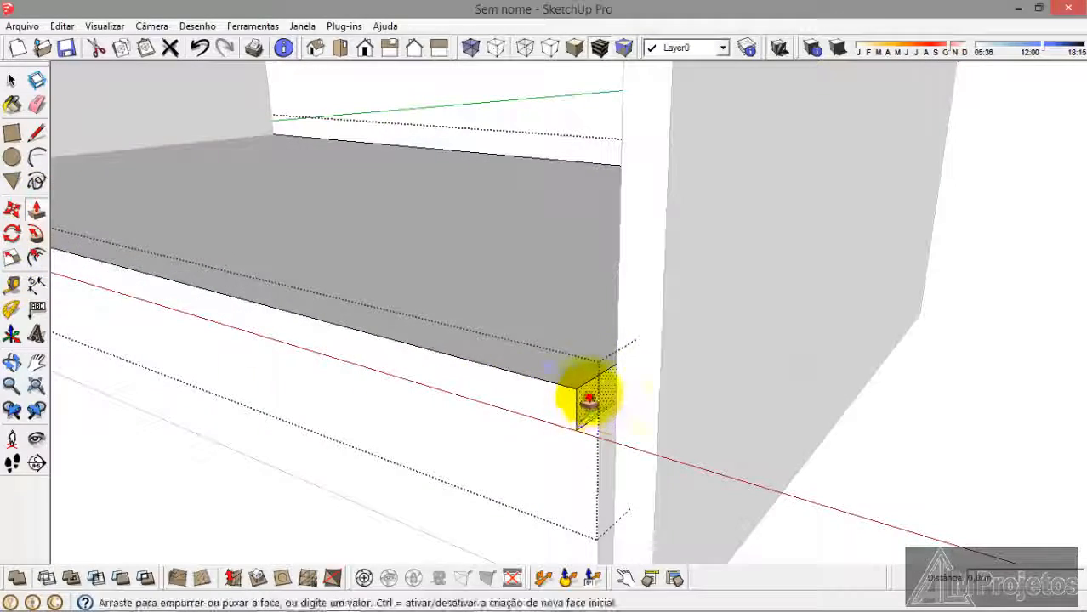
left_click(624, 289)
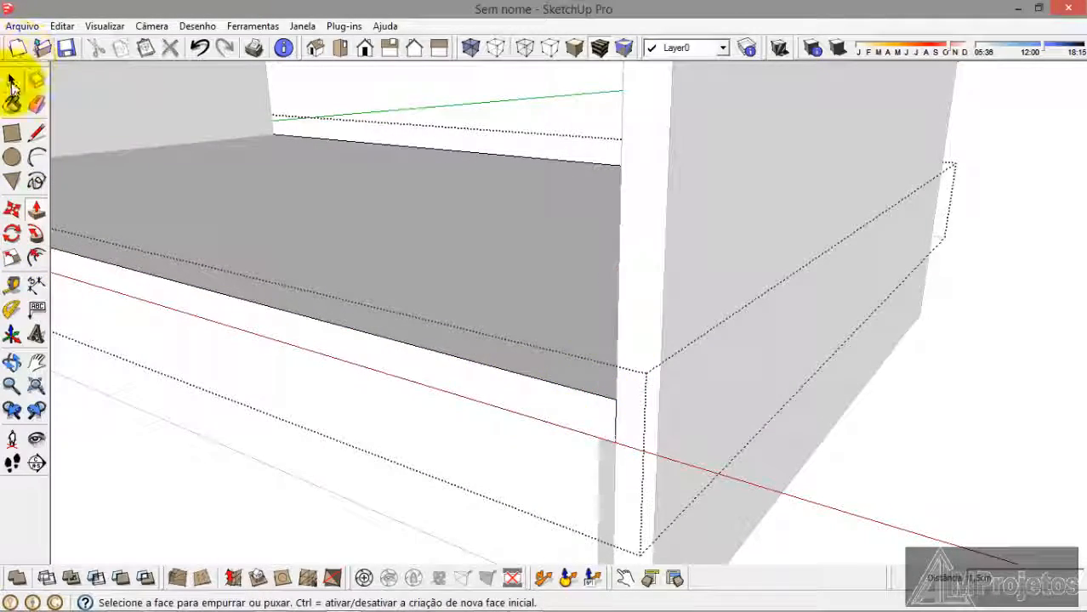
left_click(12, 82)
scroll(259, 196, "down", 2)
left_click(318, 462)
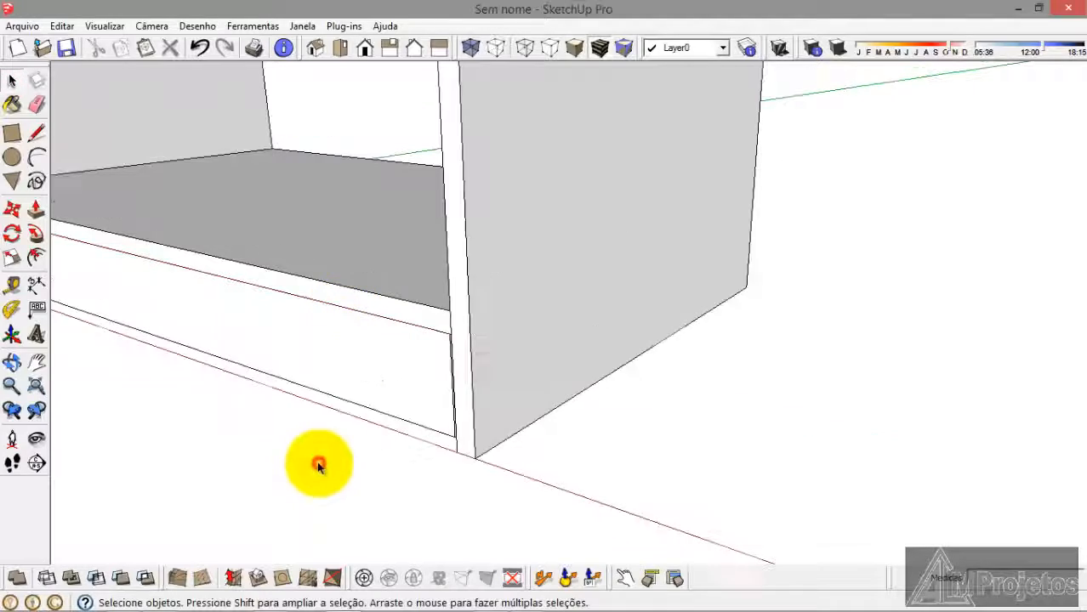
Step: Extend the end of the front plinth board 1.5 cm with Push/Pull up to the moved side panel
middle_click_drag(379, 388, 429, 388)
scroll(473, 408, "up", 3)
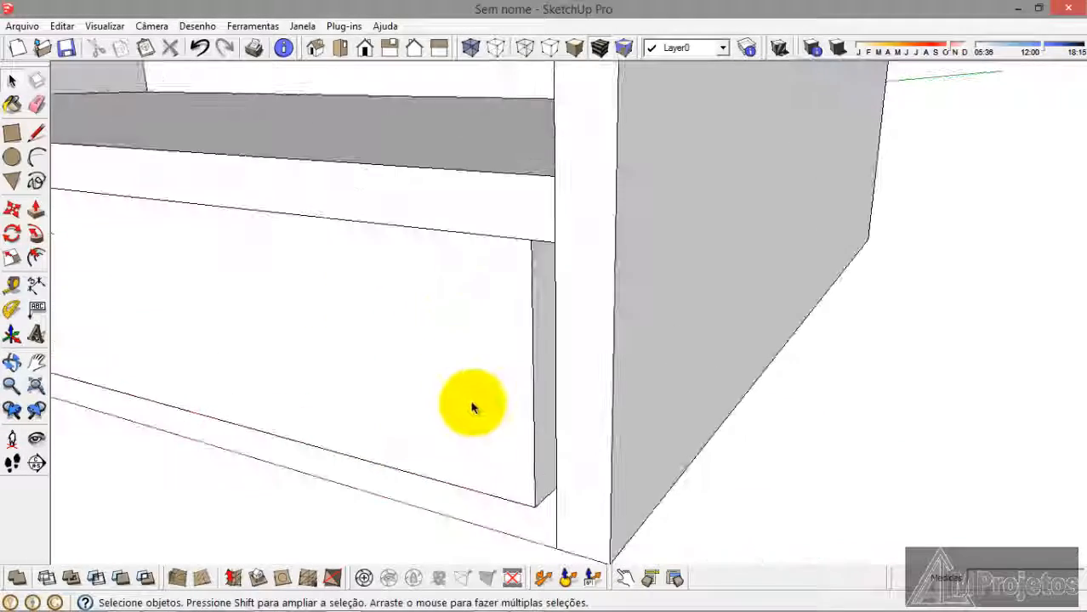
double_click(473, 407)
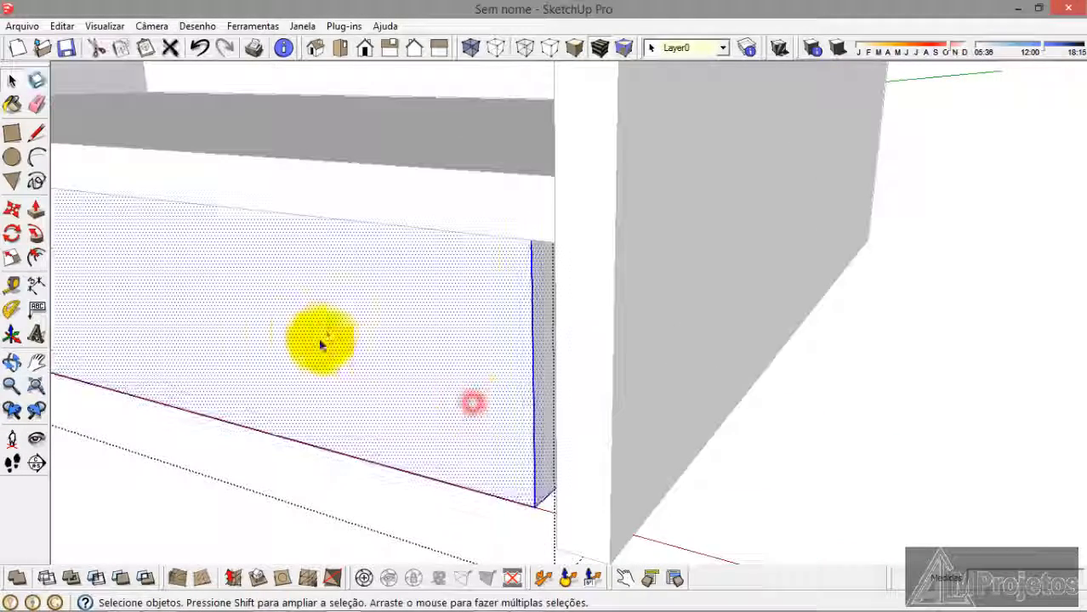
left_click(36, 208)
scroll(536, 366, "up", 3)
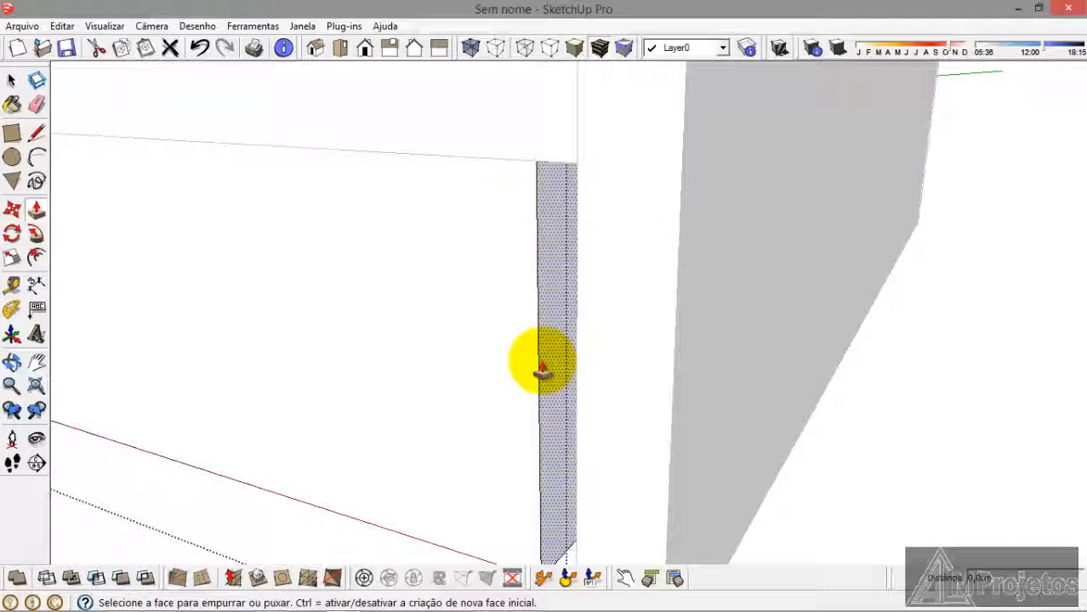
left_click(543, 368)
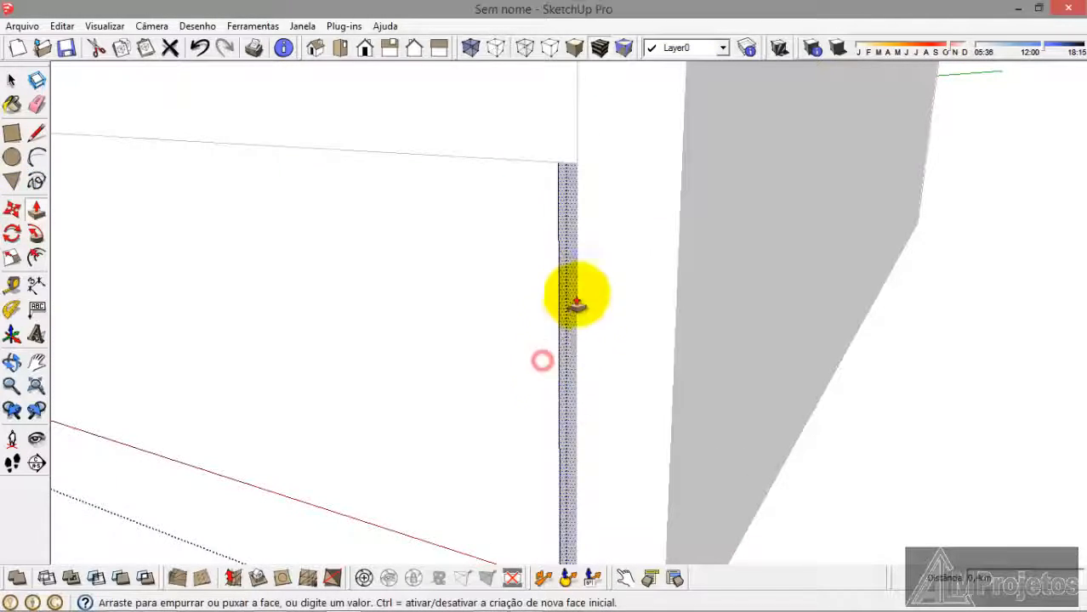
left_click(578, 136)
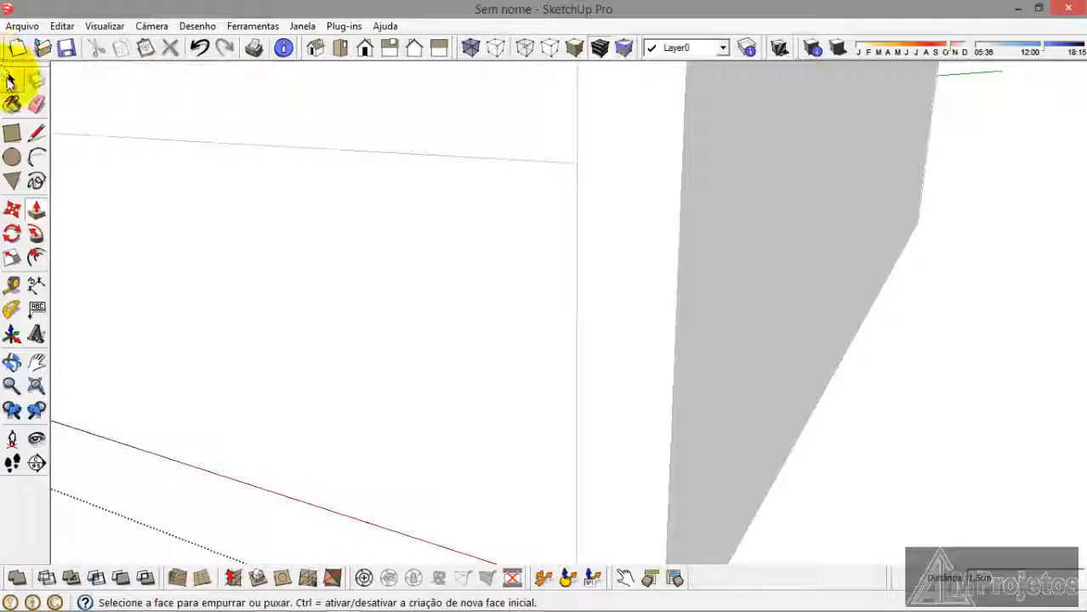
left_click(10, 81)
left_click(886, 467)
Step: Extend the end of the rear plinth board 1.5 cm with Push/Pull up to the moved side panel
scroll(644, 442, "down", 3)
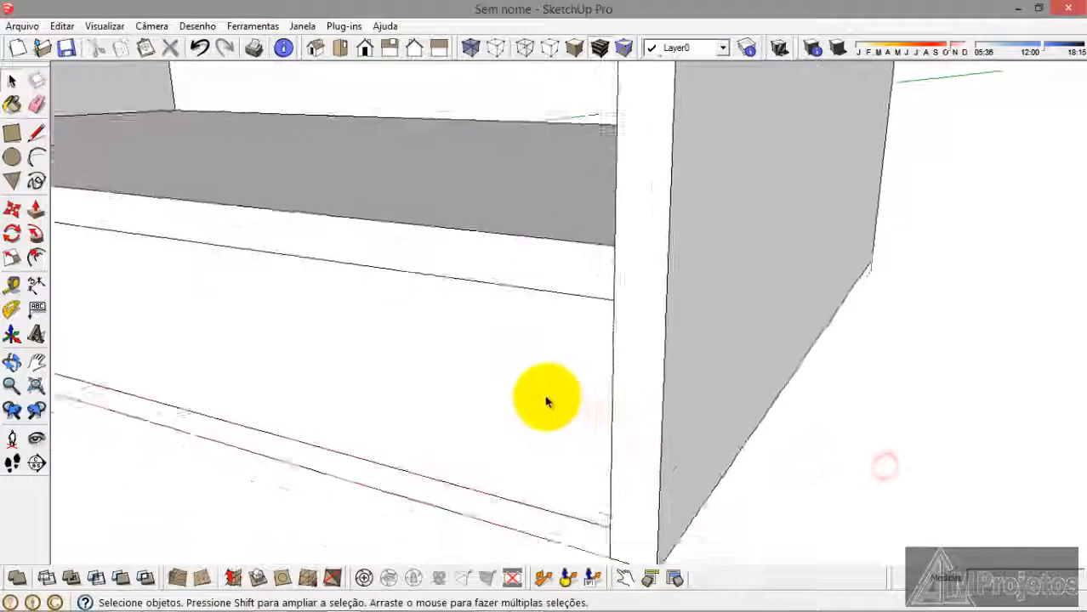
middle_click_drag(547, 402, 319, 372)
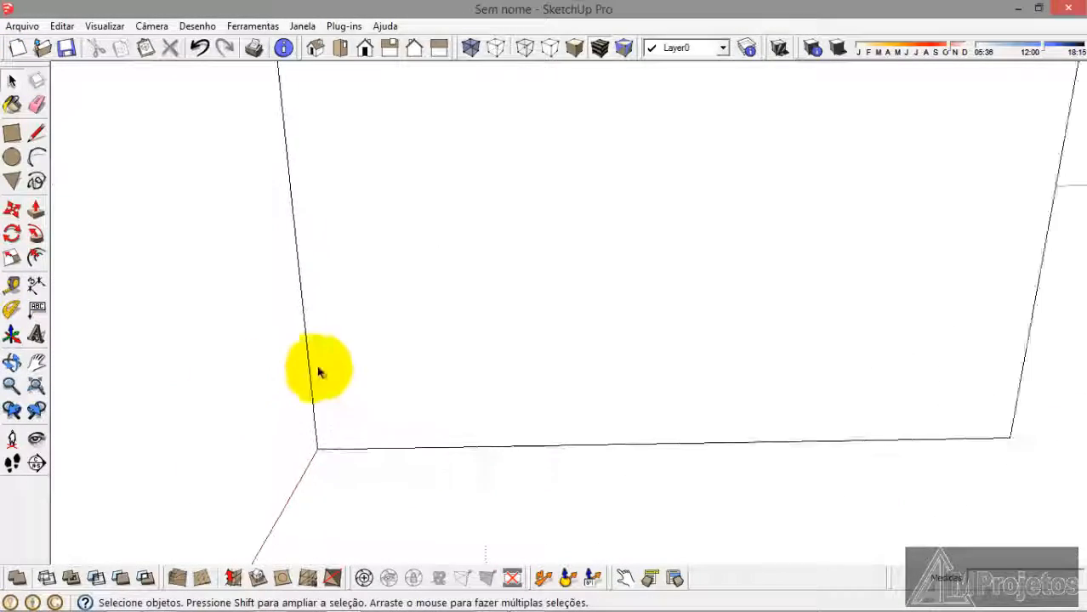
scroll(510, 372, "down", 2)
middle_click_drag(737, 370, 572, 415)
scroll(581, 126, "up", 3)
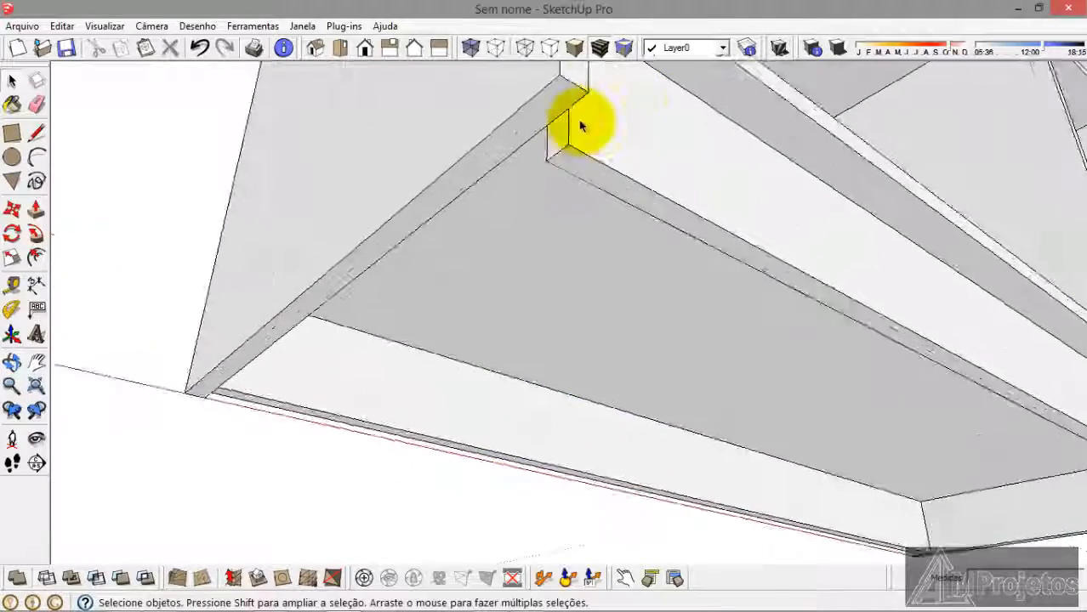
scroll(581, 126, "up", 2)
double_click(554, 159)
triple_click(548, 158)
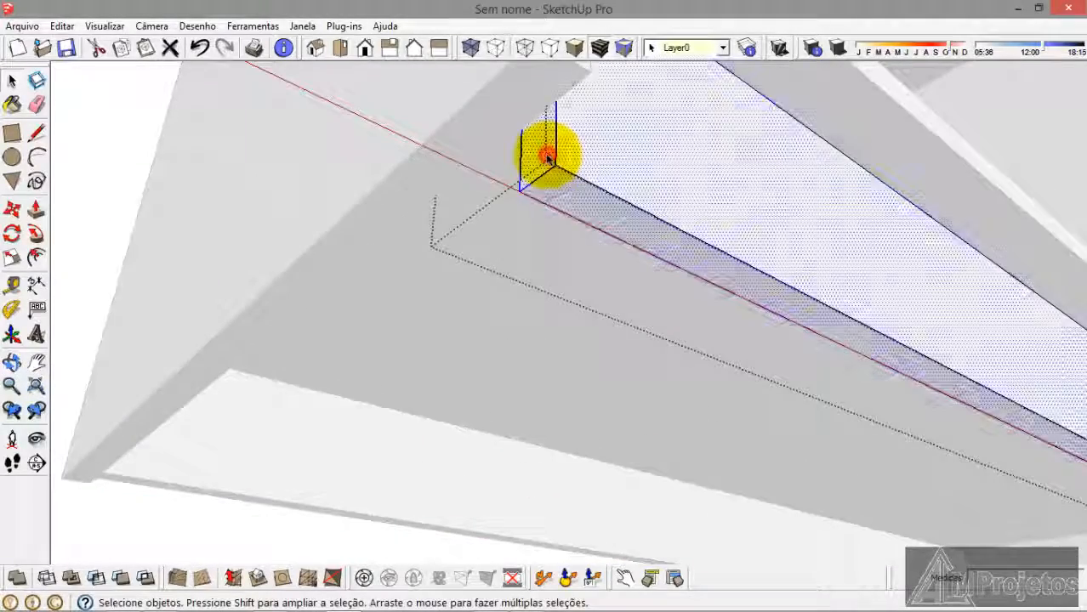
left_click(12, 233)
left_click(35, 214)
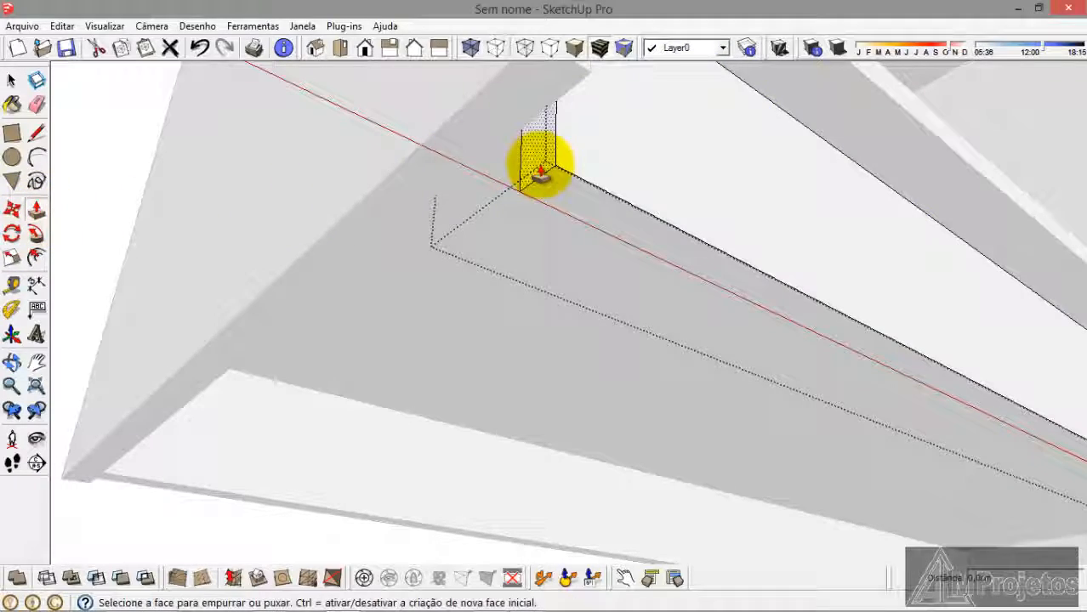
scroll(530, 175, "down", 2)
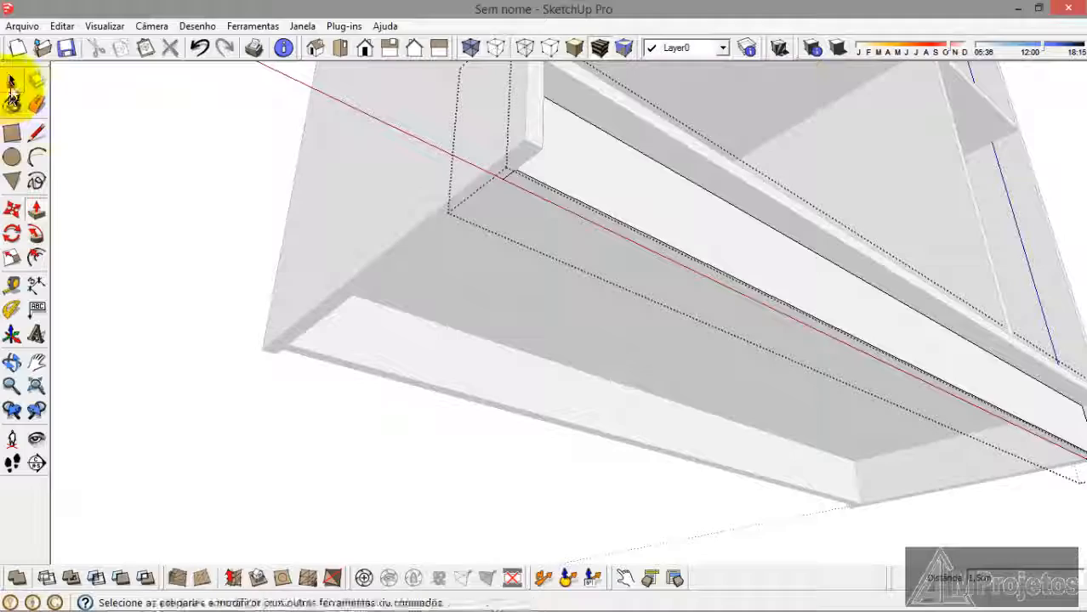
Step: Extend the short topmost shelf 78 cm with Push/Pull so it spans to the far side panel
middle_click_drag(131, 256, 679, 338)
scroll(618, 177, "up", 4)
middle_click_drag(618, 177, 587, 255)
scroll(522, 192, "up", 2)
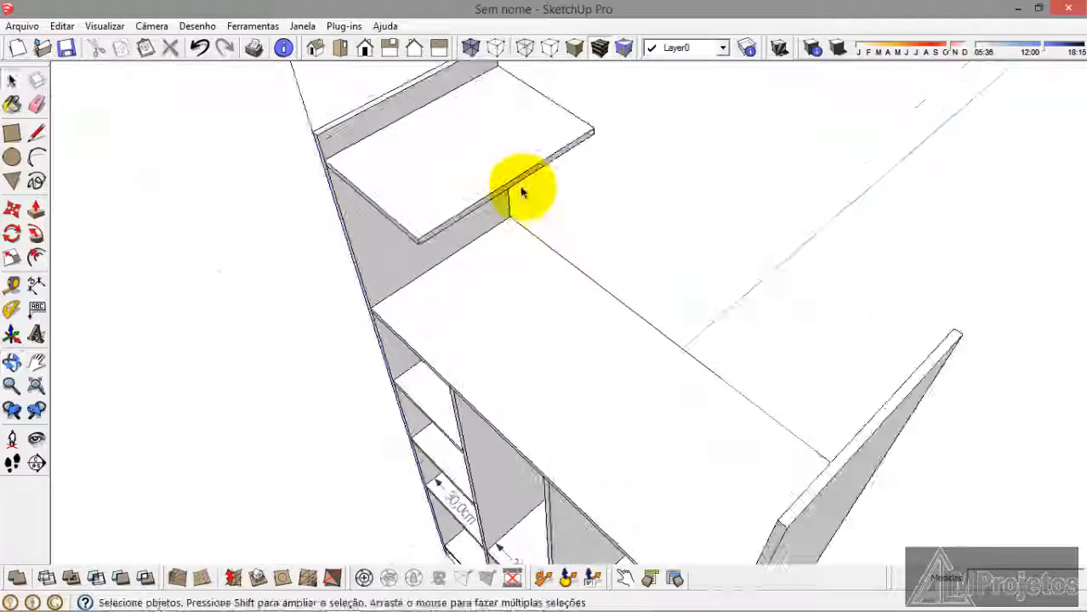
middle_click_drag(522, 192, 473, 174)
left_click(477, 176)
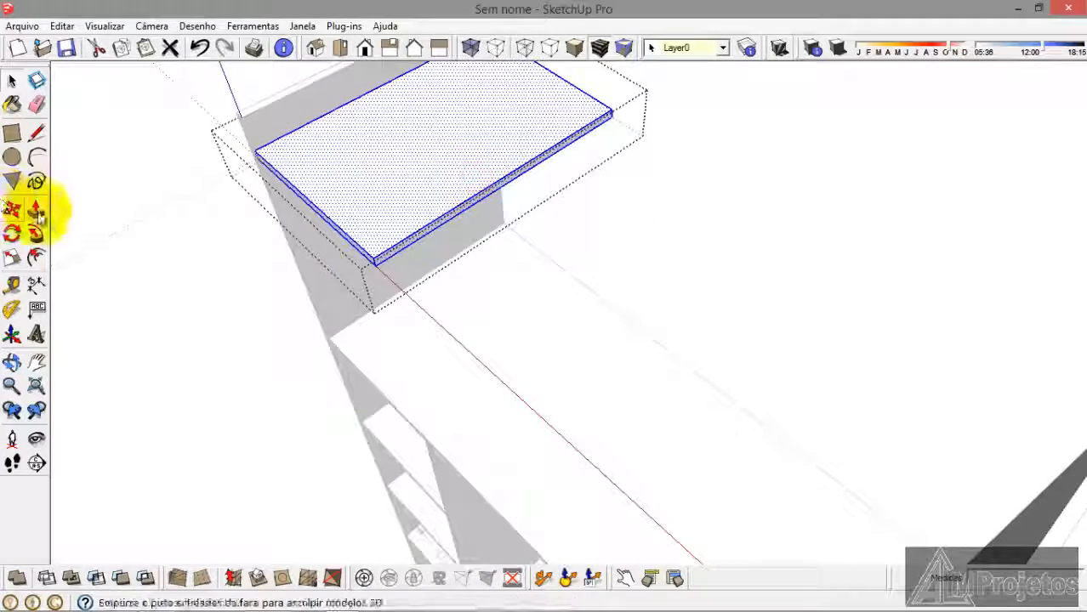
left_click(36, 213)
scroll(393, 255, "up", 3)
scroll(400, 253, "down", 7)
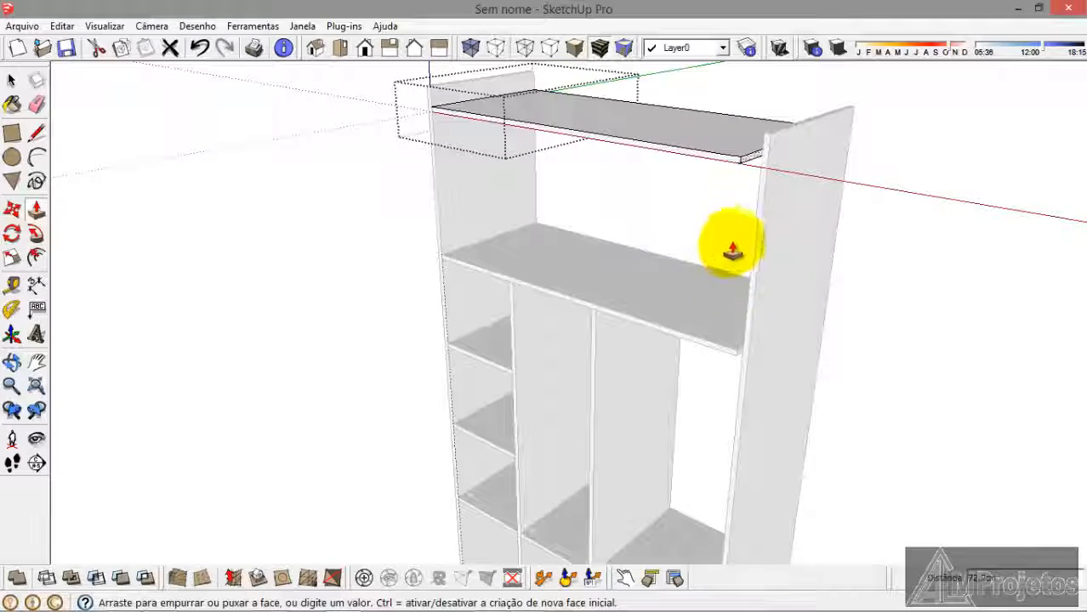
left_click(755, 229)
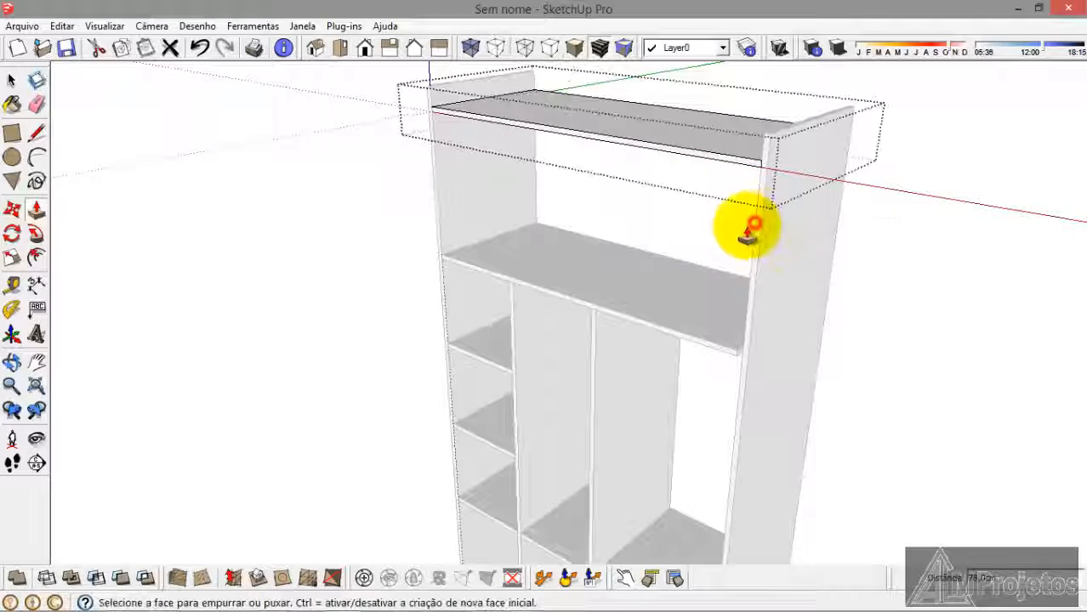
left_click(134, 200)
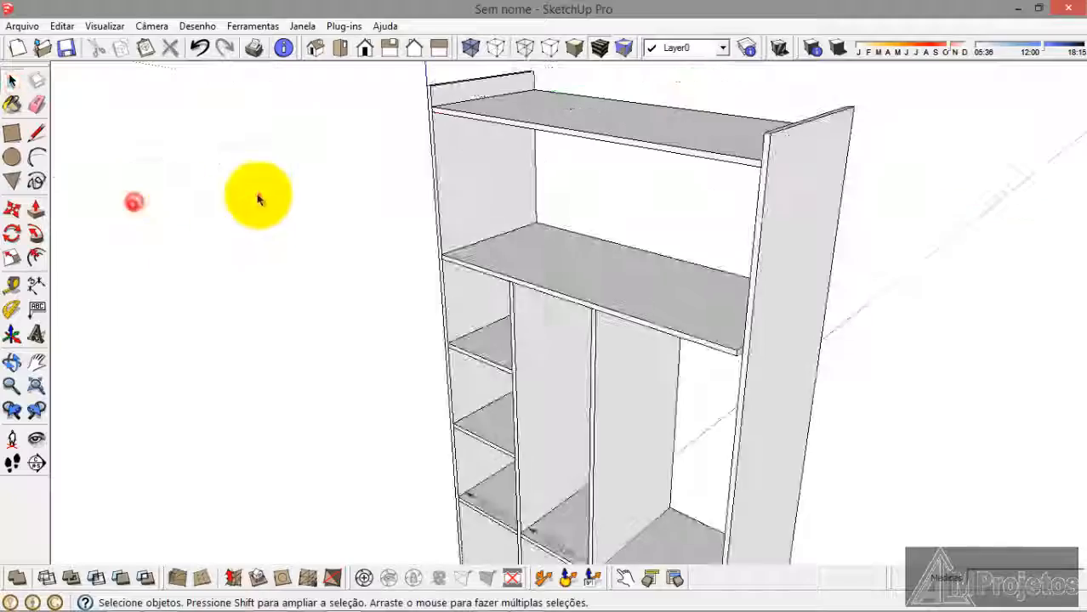
Step: Extend the end of the full-width shelf below the topmost one 1.5 cm with Push/Pull up to the moved side panel
scroll(614, 160, "up", 2)
middle_click_drag(621, 167, 616, 299)
scroll(615, 297, "down", 2)
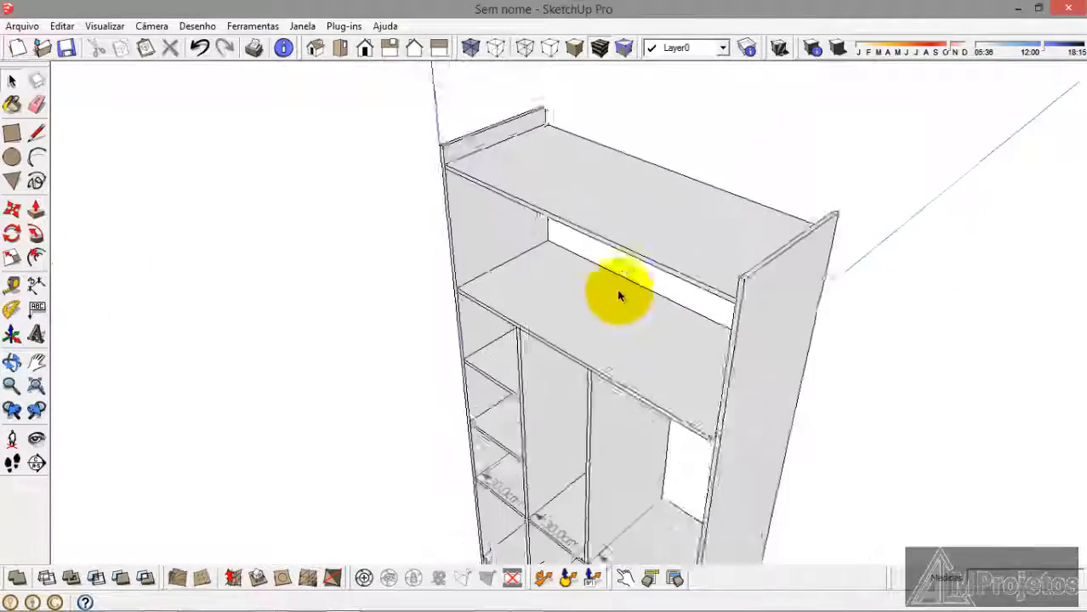
scroll(638, 396, "up", 2)
middle_click_drag(640, 396, 636, 290)
scroll(624, 350, "up", 2)
middle_click_drag(624, 354, 634, 308)
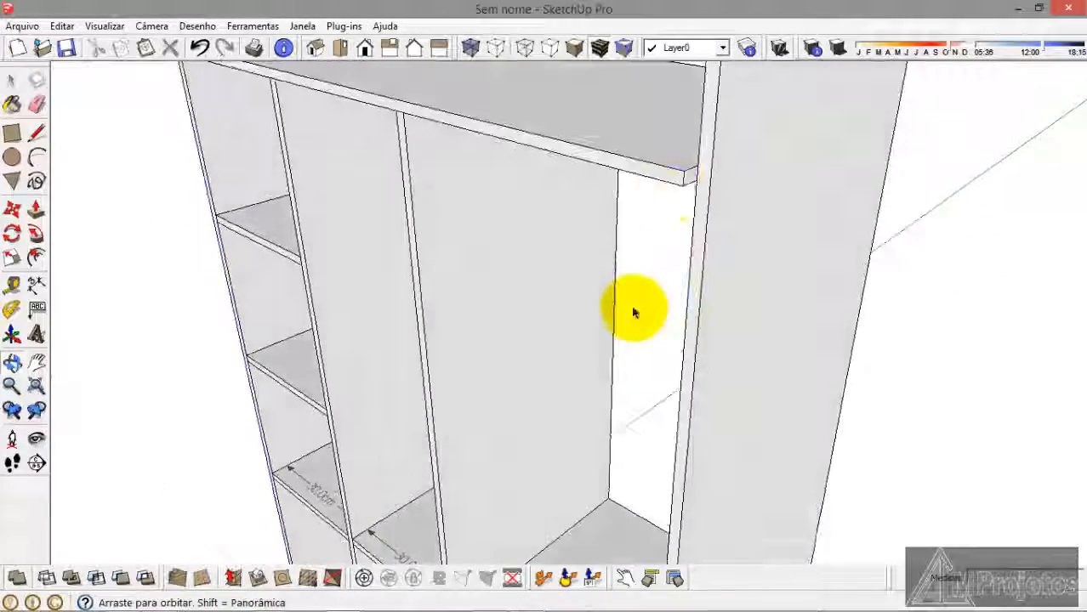
scroll(691, 175, "up", 3)
left_click(699, 171)
double_click(699, 171)
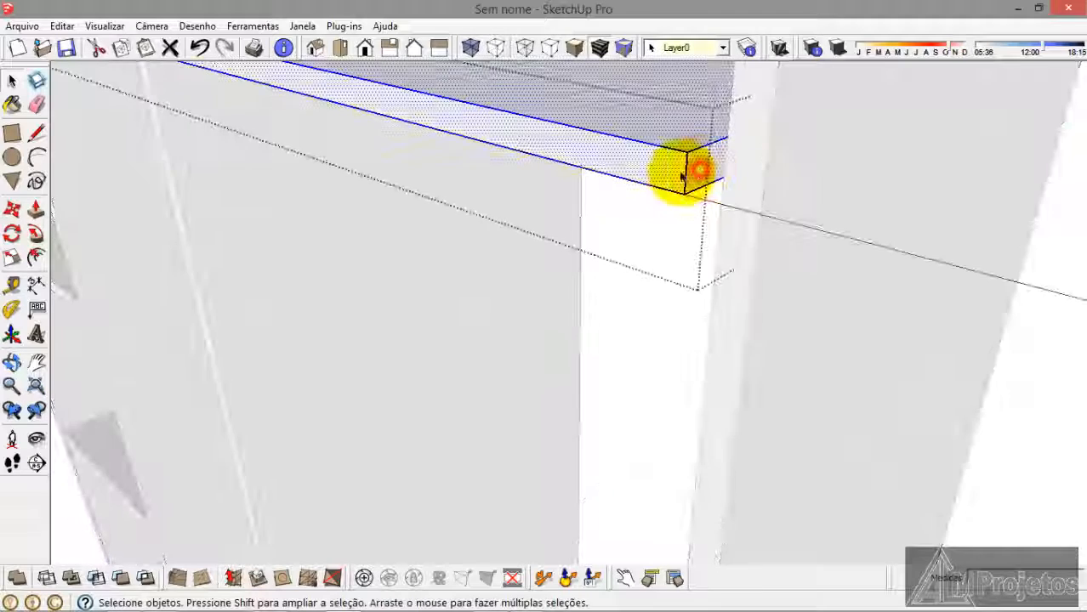
left_click(37, 211)
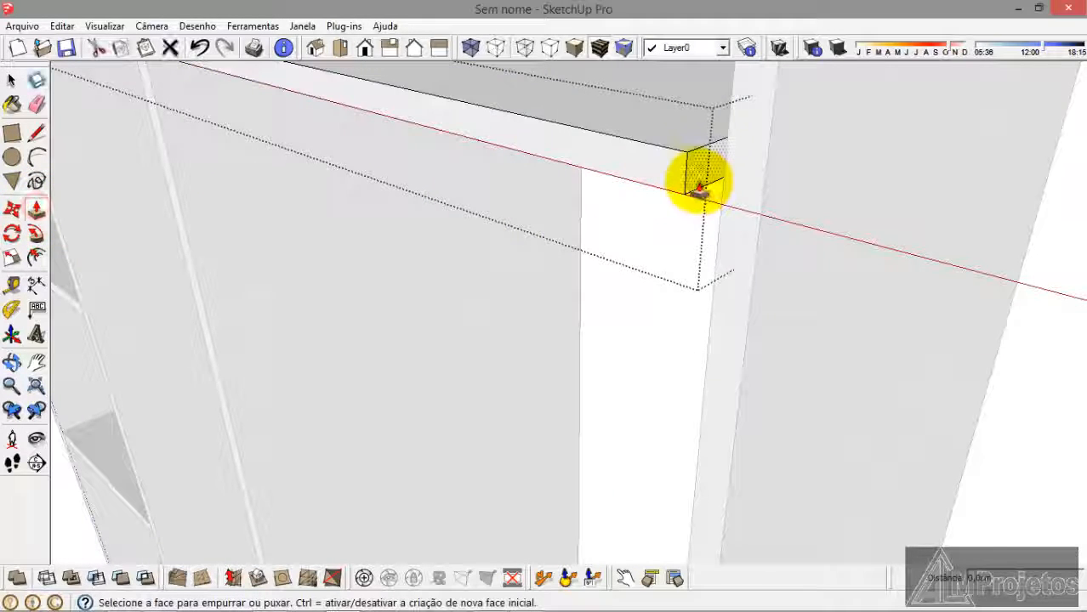
left_click(699, 177)
left_click(711, 357)
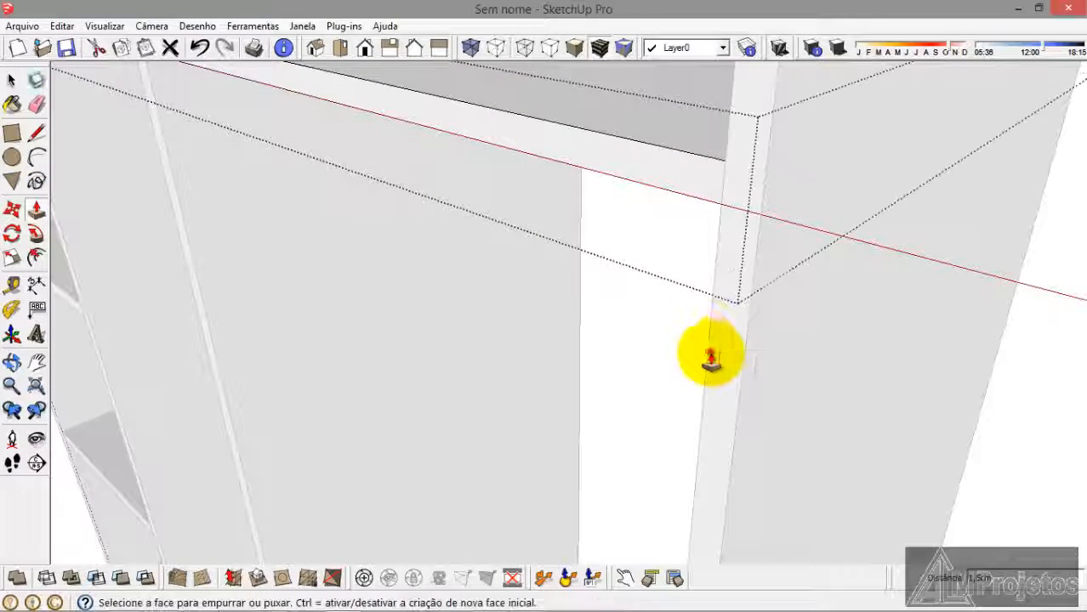
left_click(12, 83)
scroll(310, 212, "down", 2)
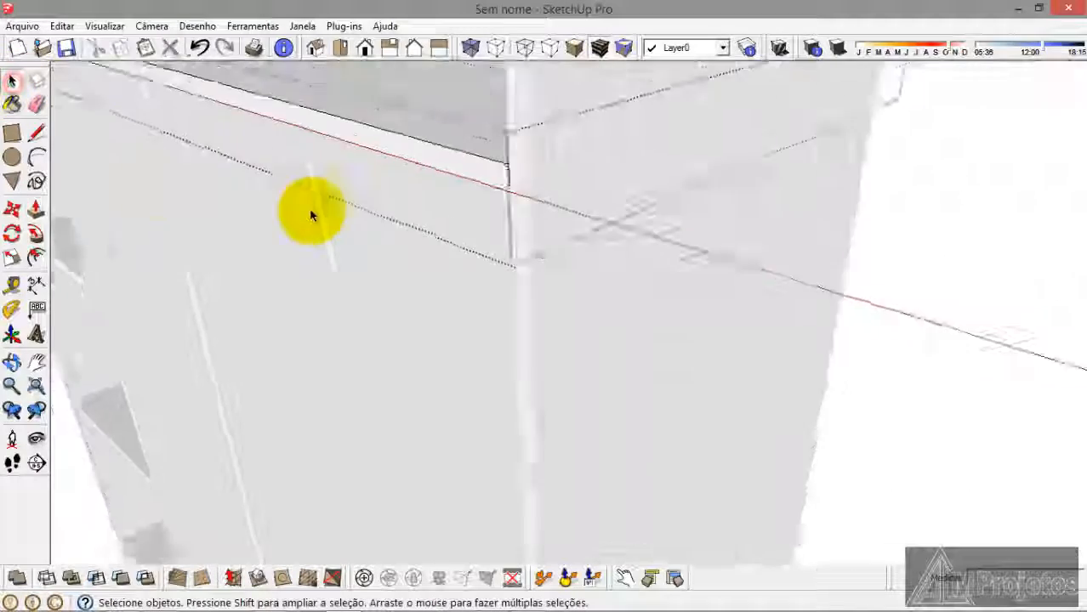
scroll(823, 343, "down", 5)
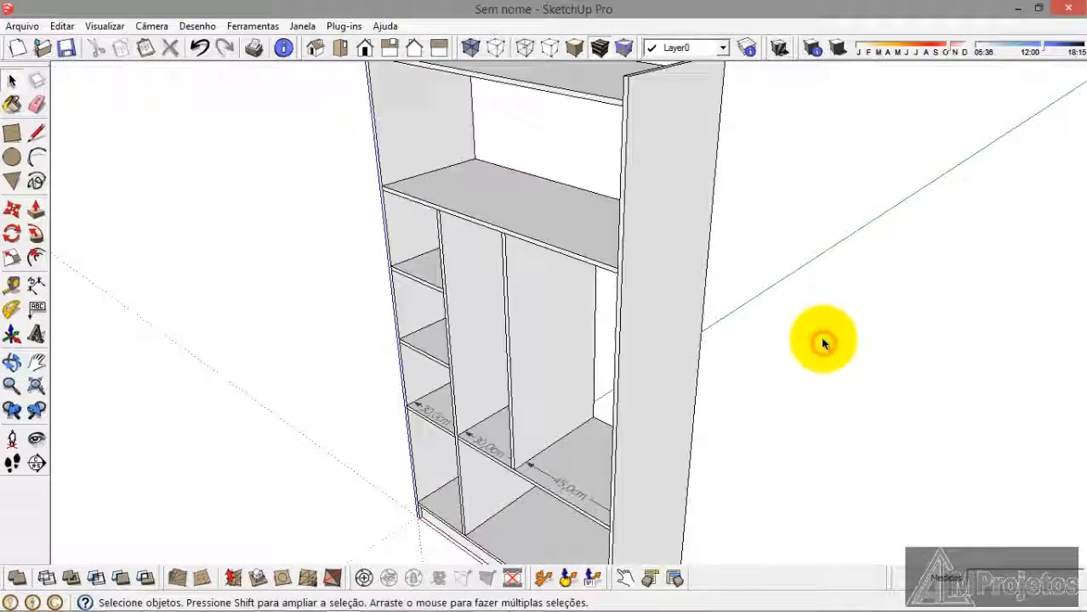
Step: Dimension the height of the top compartment along the side panel, between the topmost shelf and the shelf below it
scroll(824, 342, "down", 2)
middle_click_drag(557, 385, 578, 381)
scroll(578, 381, "up", 3)
middle_click_drag(576, 447, 568, 523)
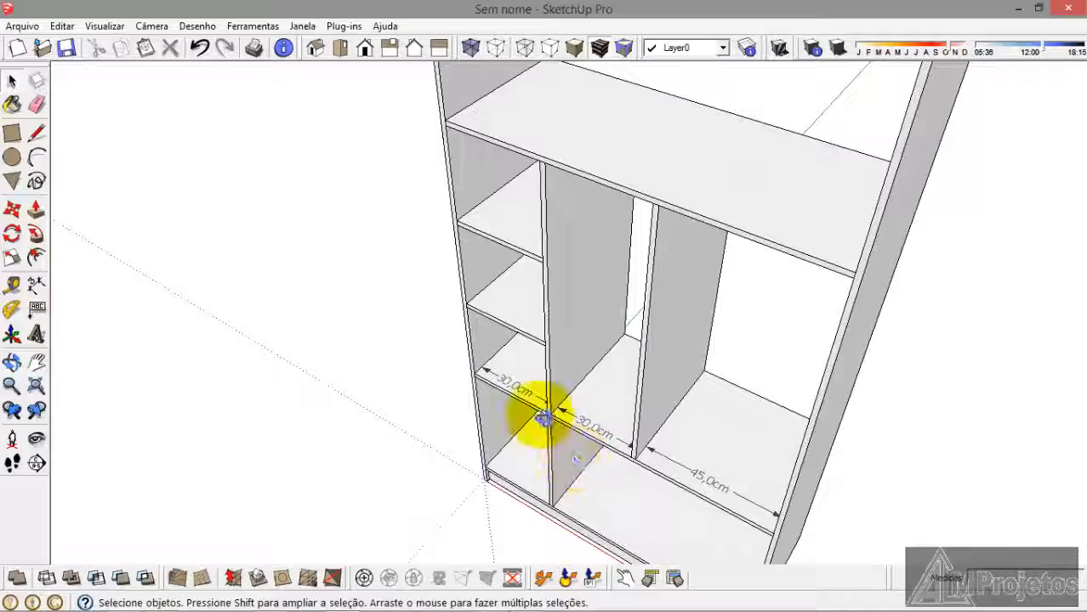
middle_click_drag(546, 419, 527, 330)
scroll(514, 337, "down", 3)
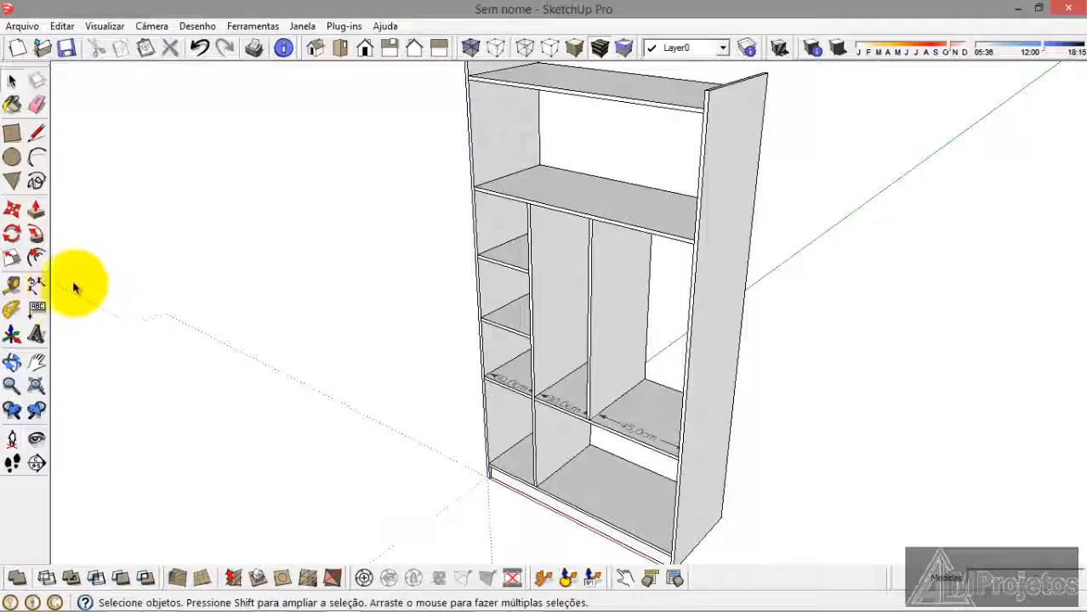
left_click(38, 285)
scroll(480, 134, "up", 3)
scroll(486, 235, "down", 2)
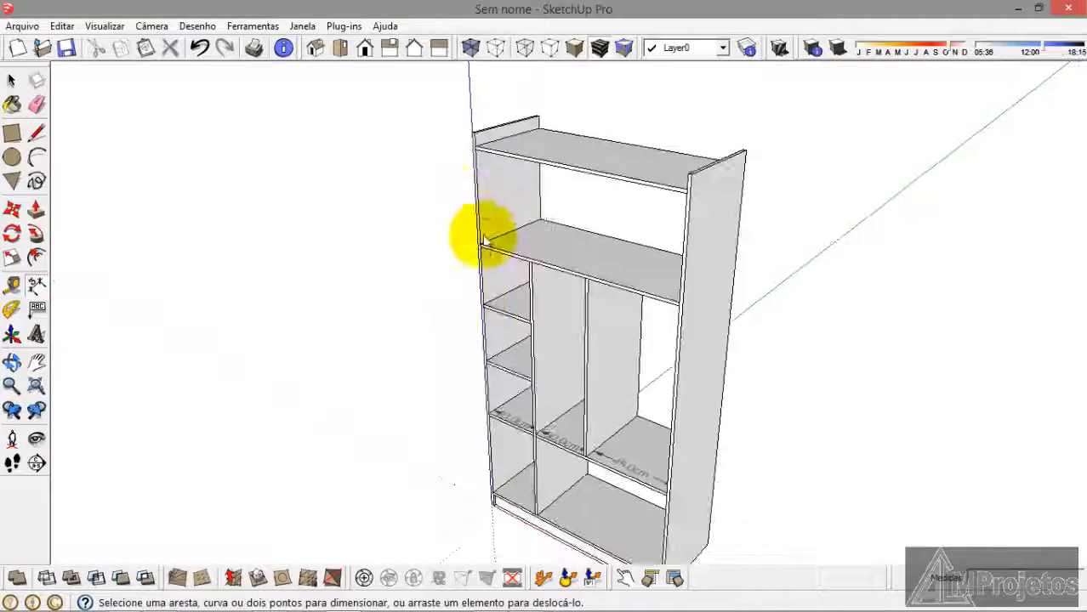
scroll(493, 133, "up", 3)
scroll(489, 123, "up", 2)
left_click(467, 103)
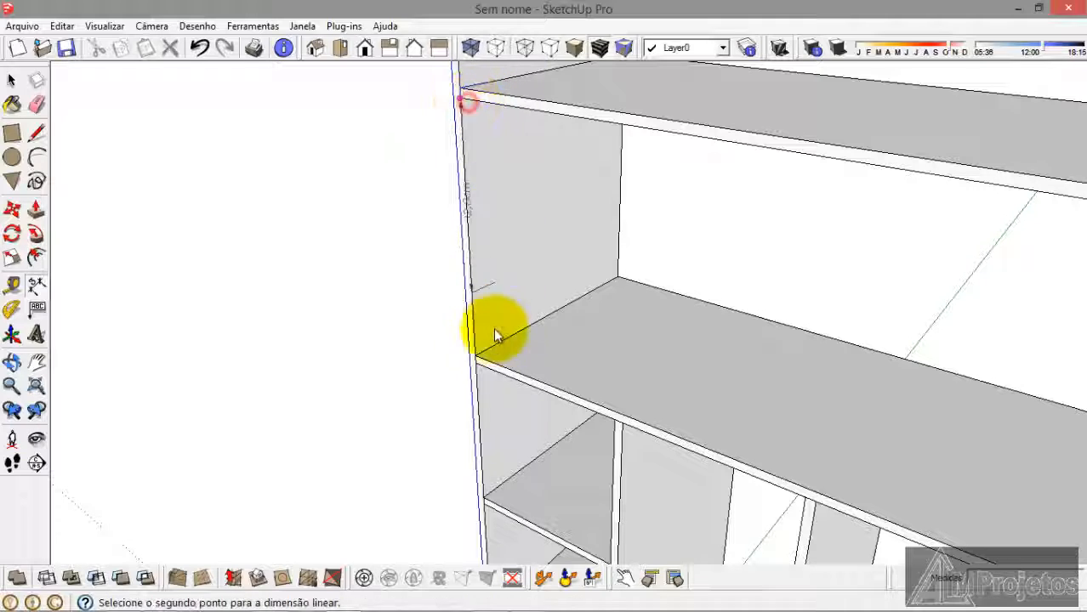
left_click(484, 349)
left_click(494, 334)
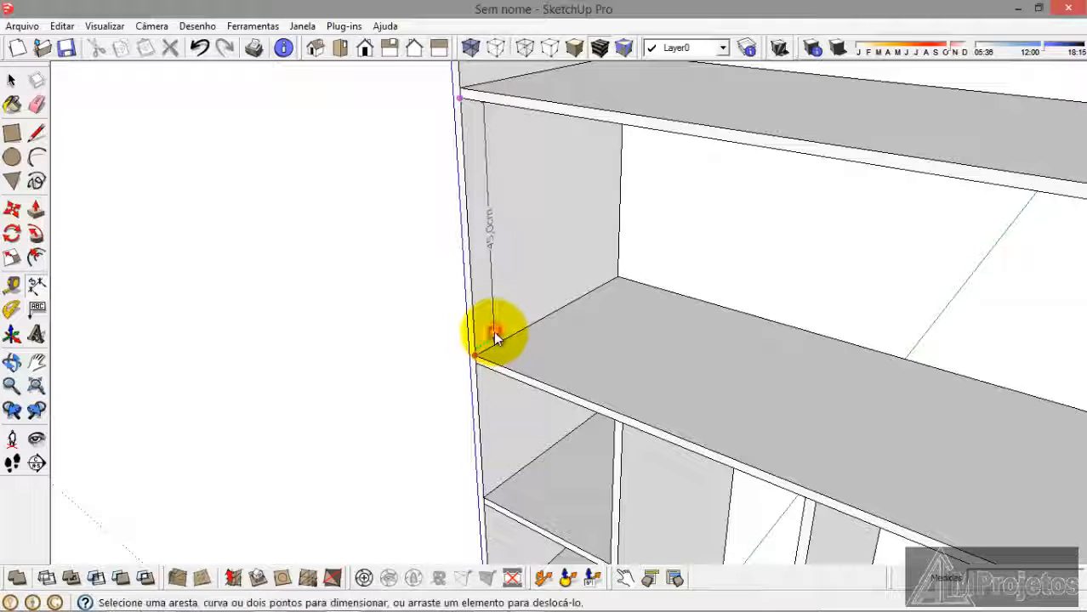
Step: Dimension the height of the uppermost small compartment in the narrow shelf column, placing the dimension just inside the side panel
scroll(495, 335, "down", 3)
scroll(484, 442, "up", 1)
scroll(482, 442, "up", 1)
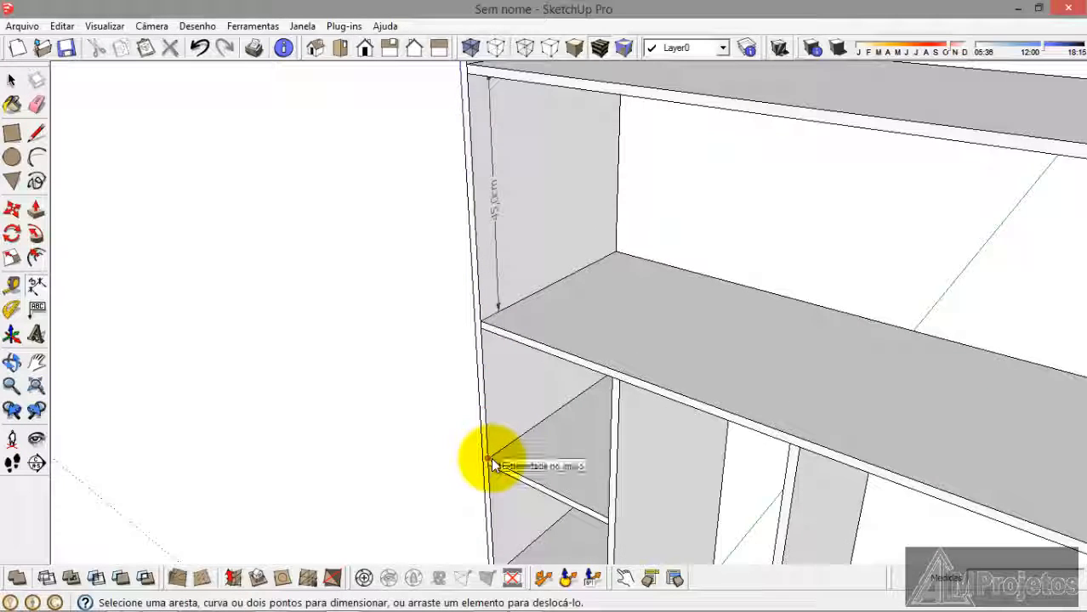
left_click(491, 460)
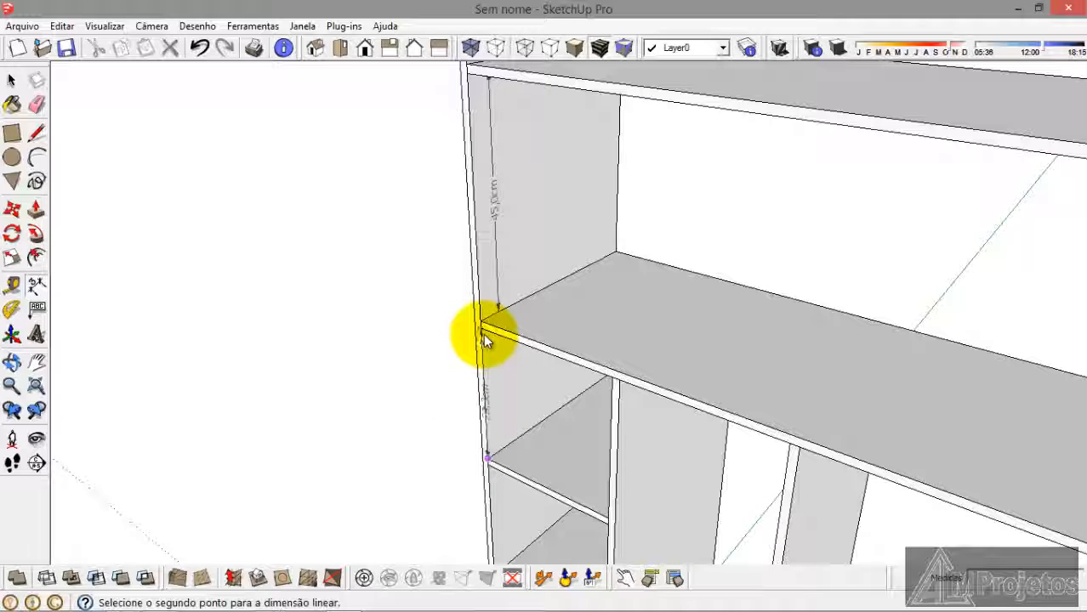
left_click(483, 333)
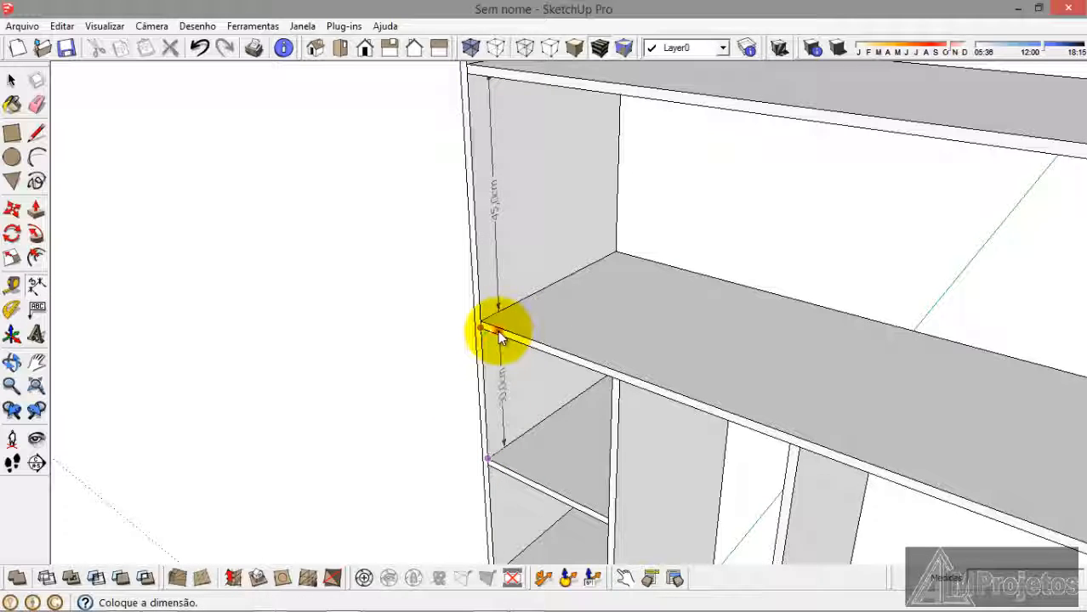
left_click(500, 336)
Step: Dimension the height of the second small compartment in the narrow shelf column, in line with the dimension above
scroll(507, 262, "down", 4)
scroll(515, 389, "up", 4)
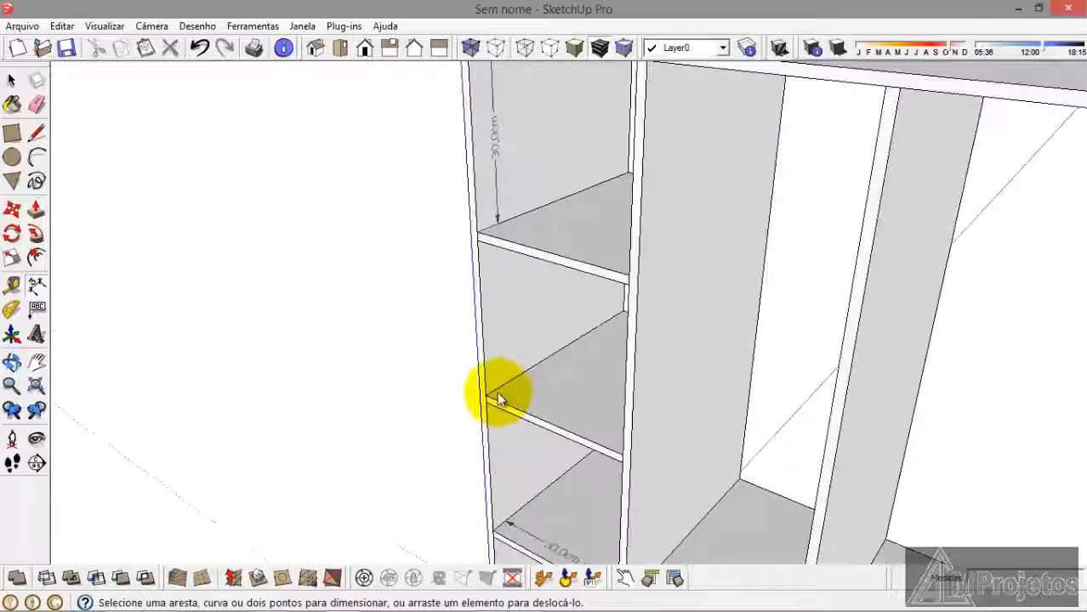
left_click(493, 393)
left_click(479, 241)
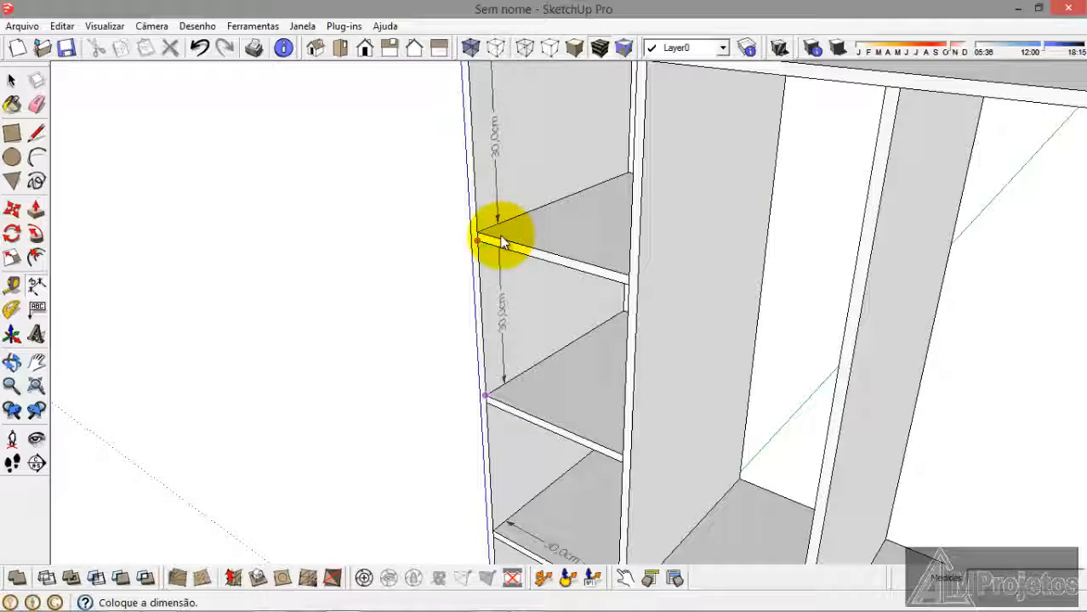
left_click(502, 243)
Step: Dimension the height of the third small compartment in the narrow shelf column and shift the dimension inside the compartment
scroll(528, 182, "down", 5)
scroll(492, 315, "up", 5)
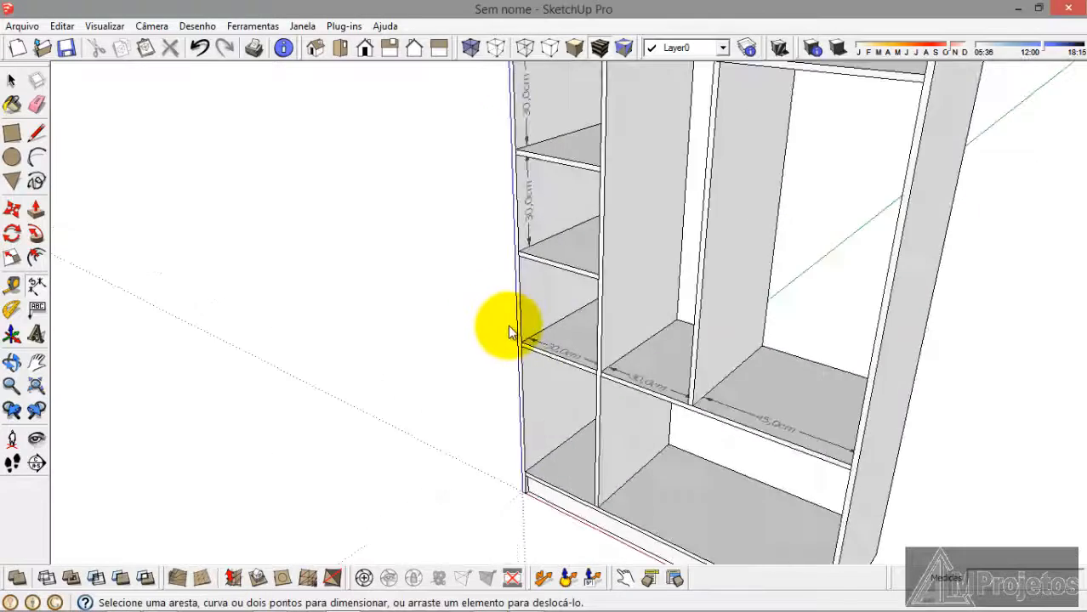
scroll(529, 355, "up", 2)
left_click(530, 360)
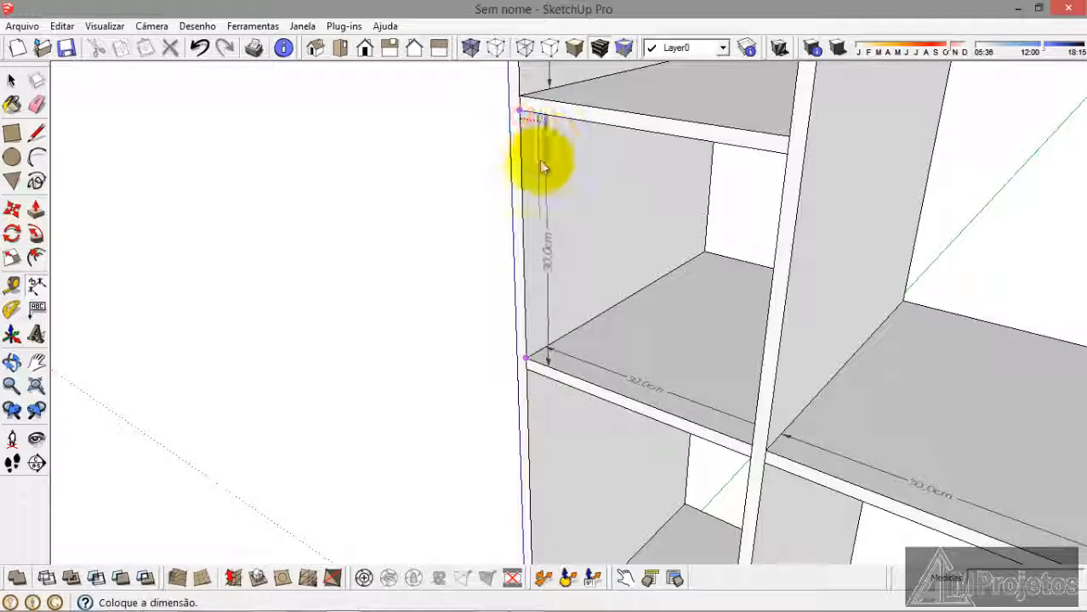
middle_click_drag(530, 165, 502, 308)
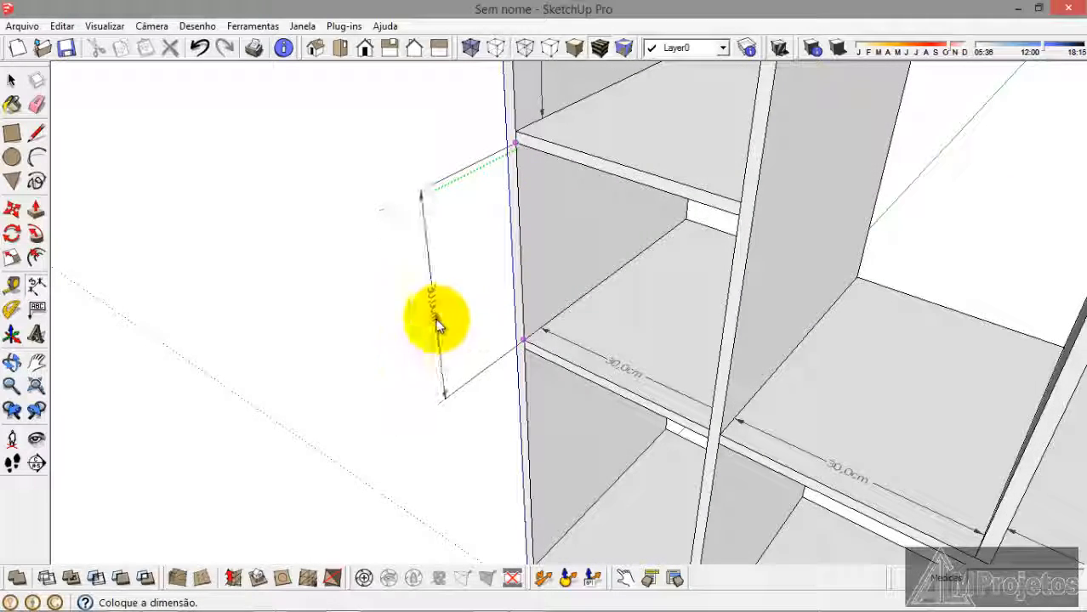
left_click(432, 340)
left_click(437, 340)
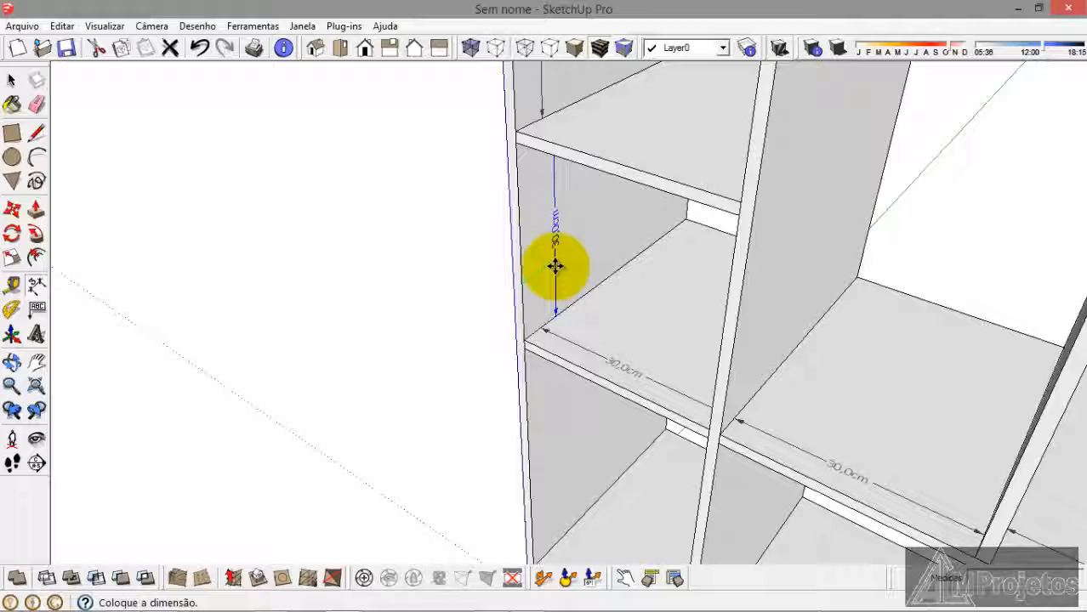
left_click(544, 271)
scroll(543, 349, "down", 5)
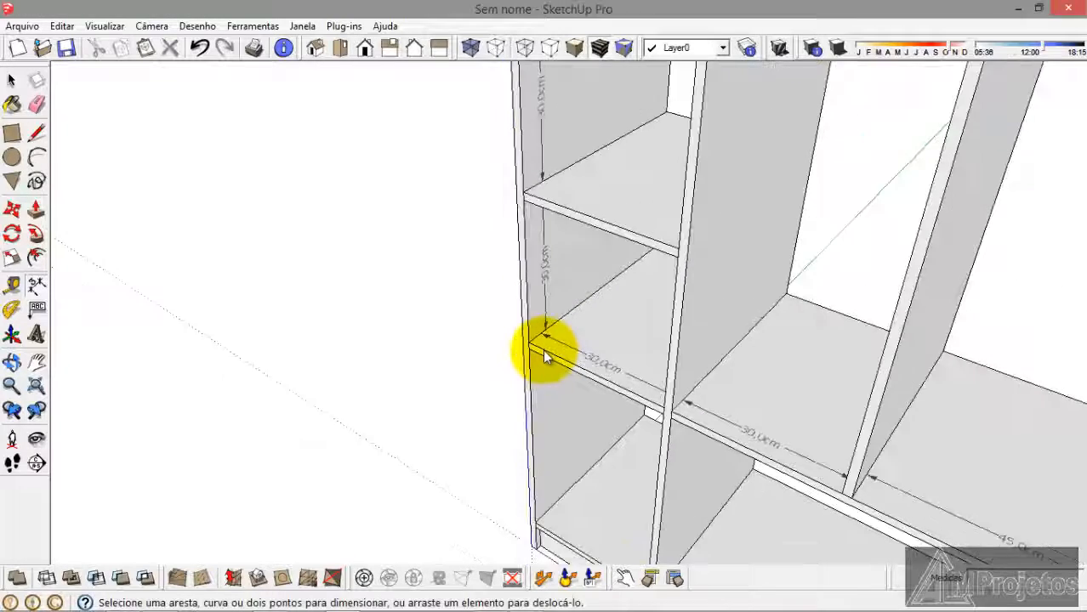
Step: Dimension the height of the narrow bottom compartment above the plinth and shift the dimension inside the compartment
scroll(543, 466, "up", 3)
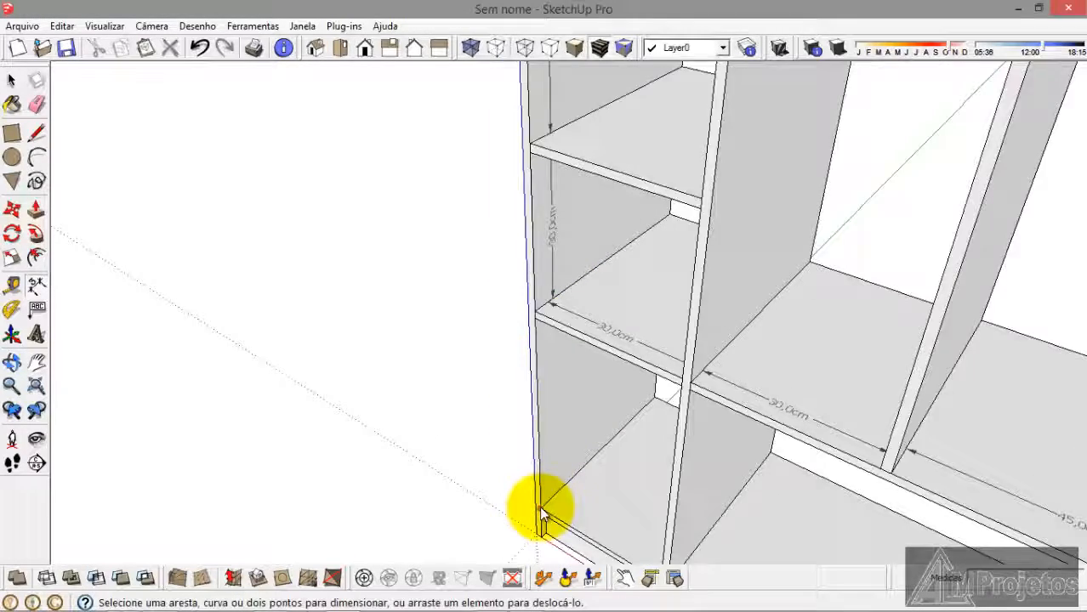
scroll(541, 516, "down", 1)
left_click(539, 509)
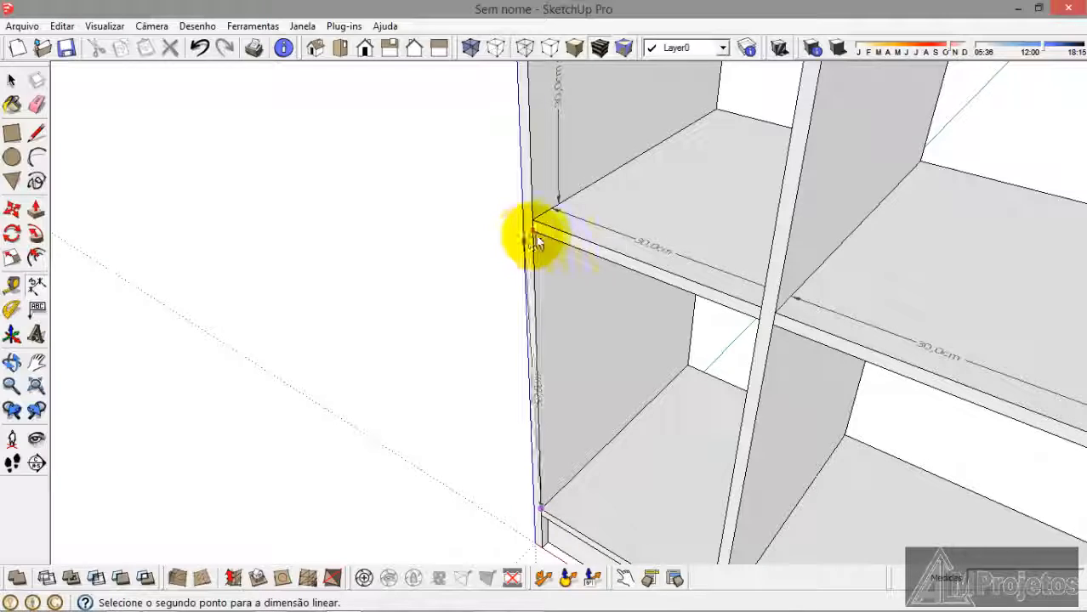
left_click(537, 236)
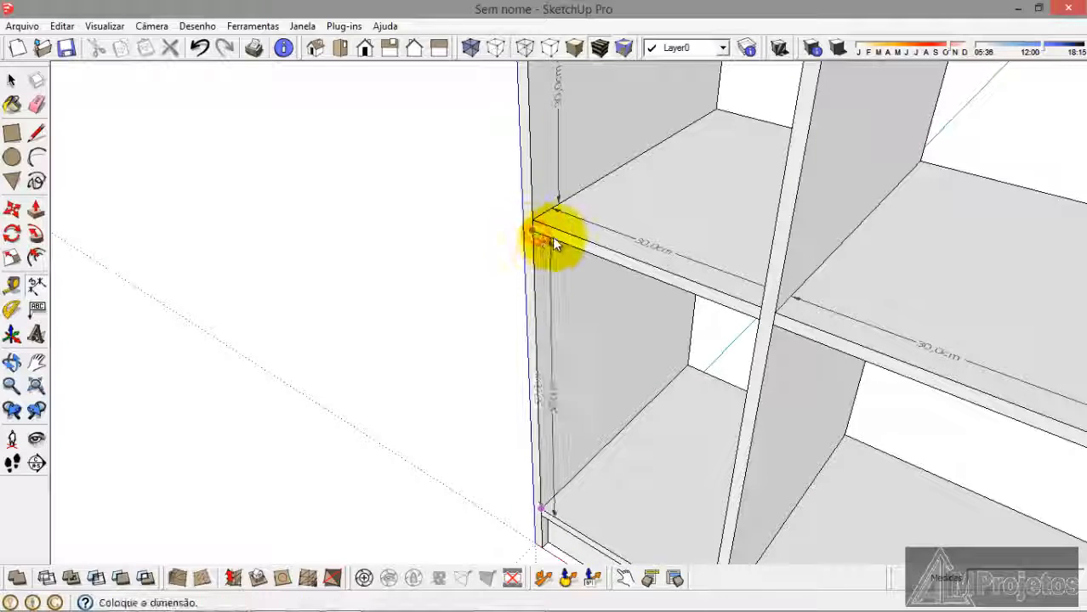
left_click(480, 276)
left_click(484, 341)
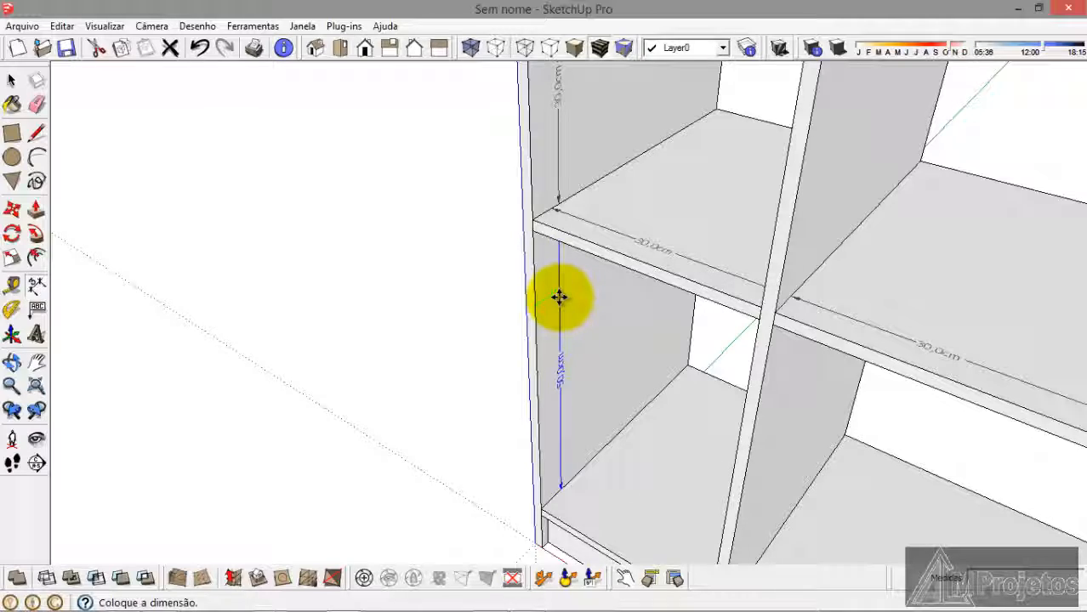
left_click(558, 297)
Step: Review the dimensioned wardrobe, compare its compartment heights with armario.png in Windows Photo Viewer, and return to SketchUp
middle_click_drag(376, 340, 417, 263)
scroll(388, 340, "down", 3)
middle_click_drag(388, 340, 408, 231)
scroll(414, 399, "down", 3)
scroll(414, 399, "up", 3)
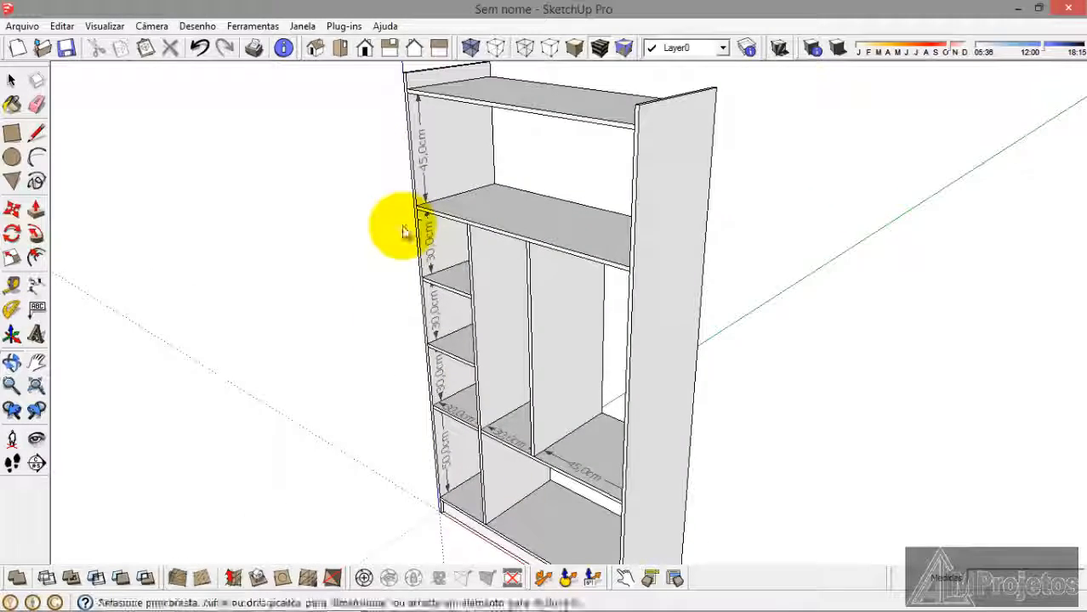
middle_click_drag(384, 299, 385, 332)
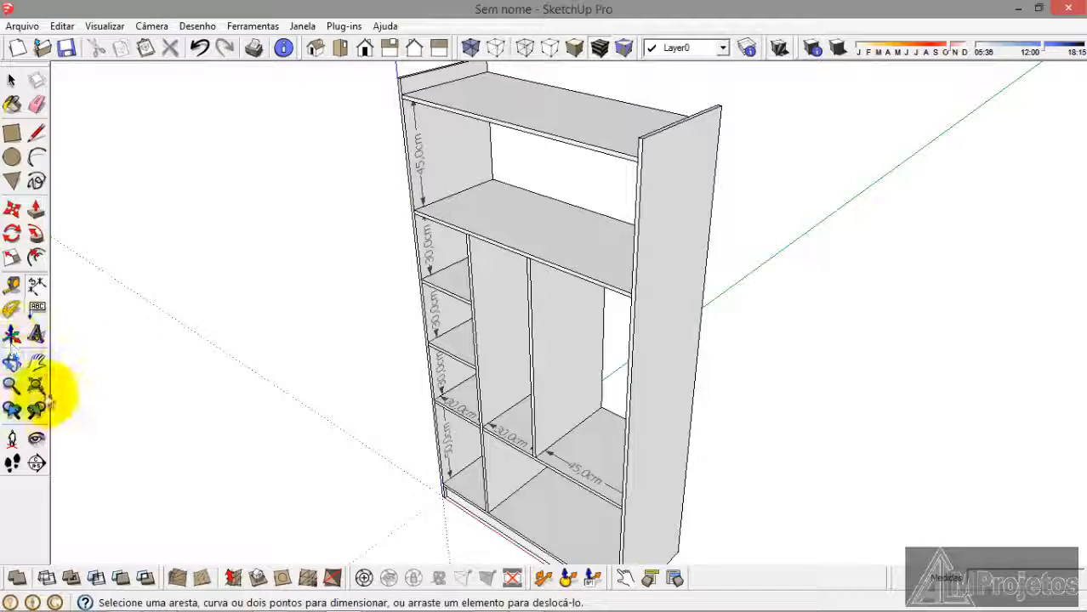
left_click(39, 391)
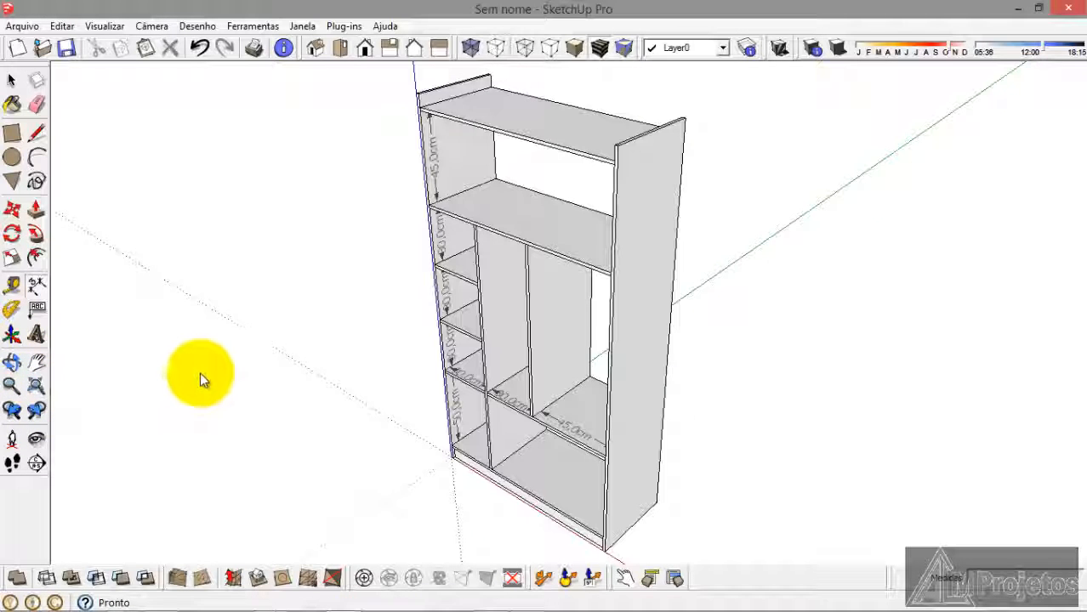
mouse_move(304, 599)
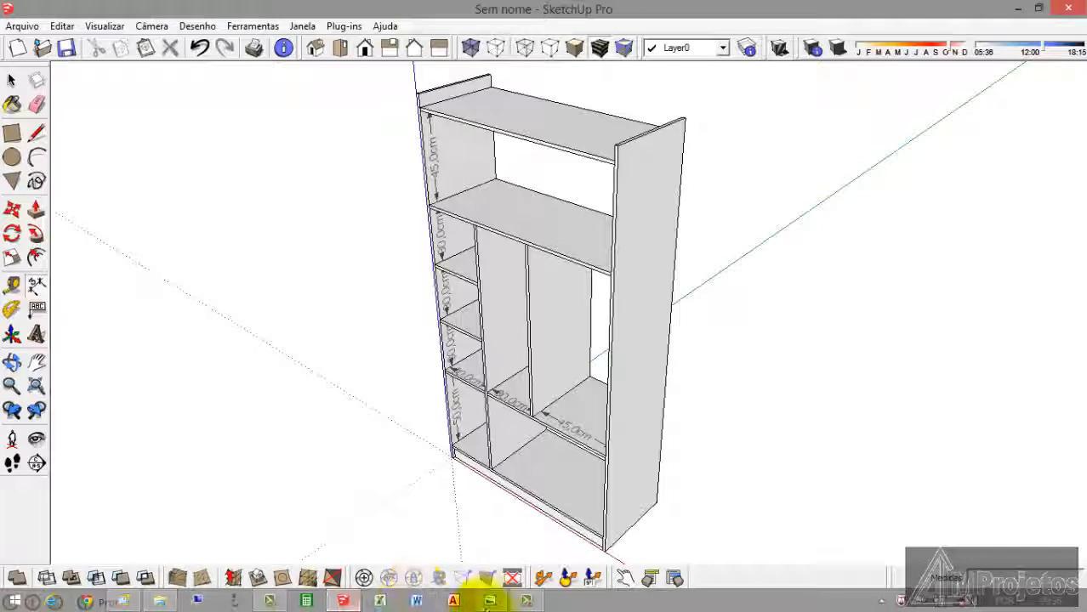
left_click(490, 602)
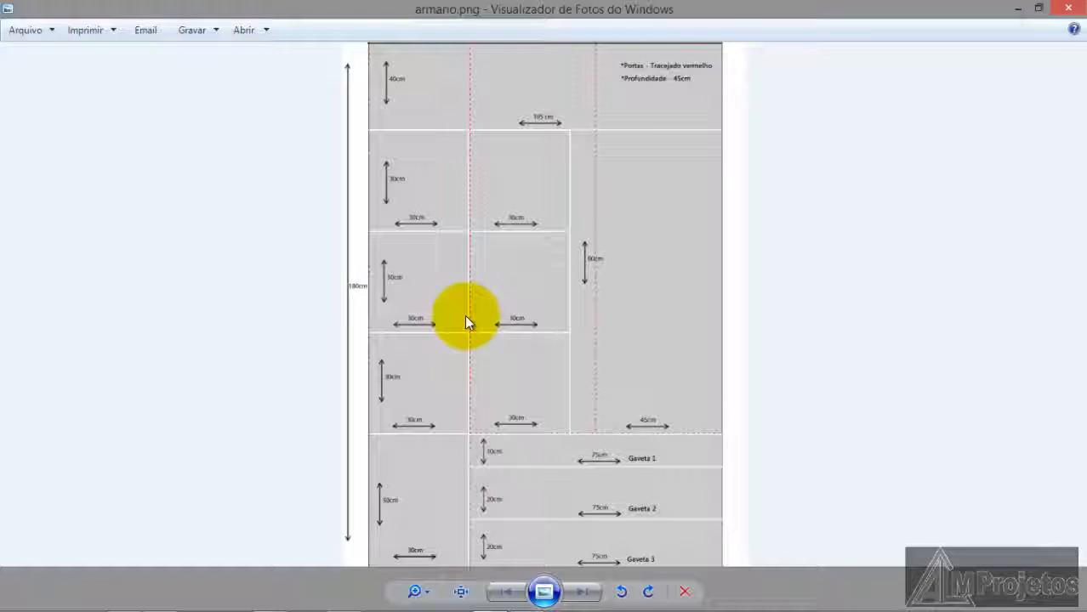
mouse_move(357, 600)
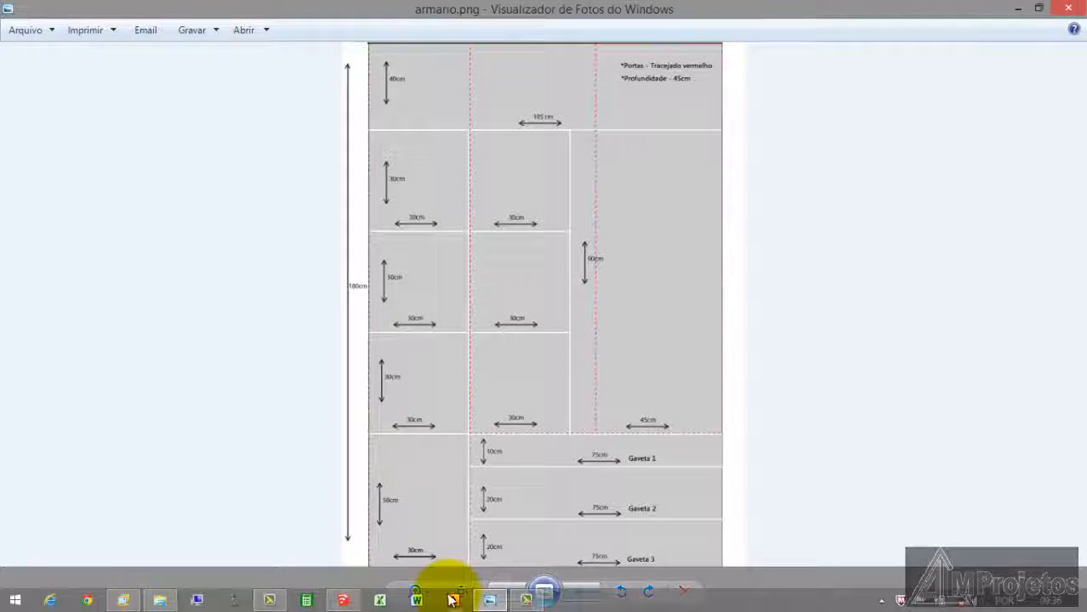
left_click(338, 600)
Step: Switch back to the SketchUp model and move the wardrobe's top panel straight down by 5 cm
scroll(374, 281, "down", 3)
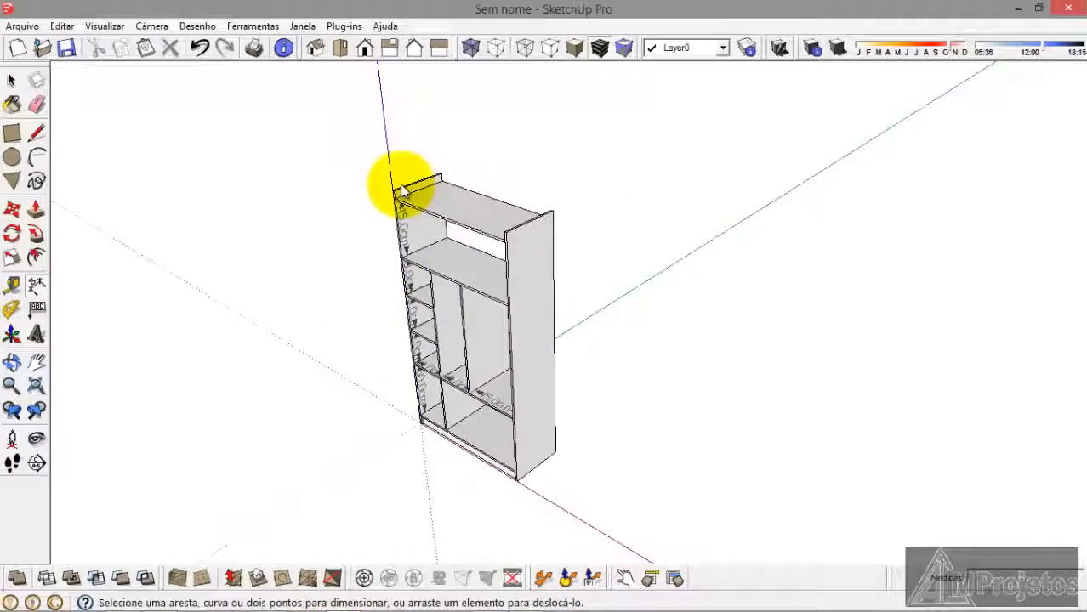
scroll(376, 223, "up", 6)
scroll(377, 224, "up", 2)
left_click(12, 79)
scroll(430, 208, "up", 4)
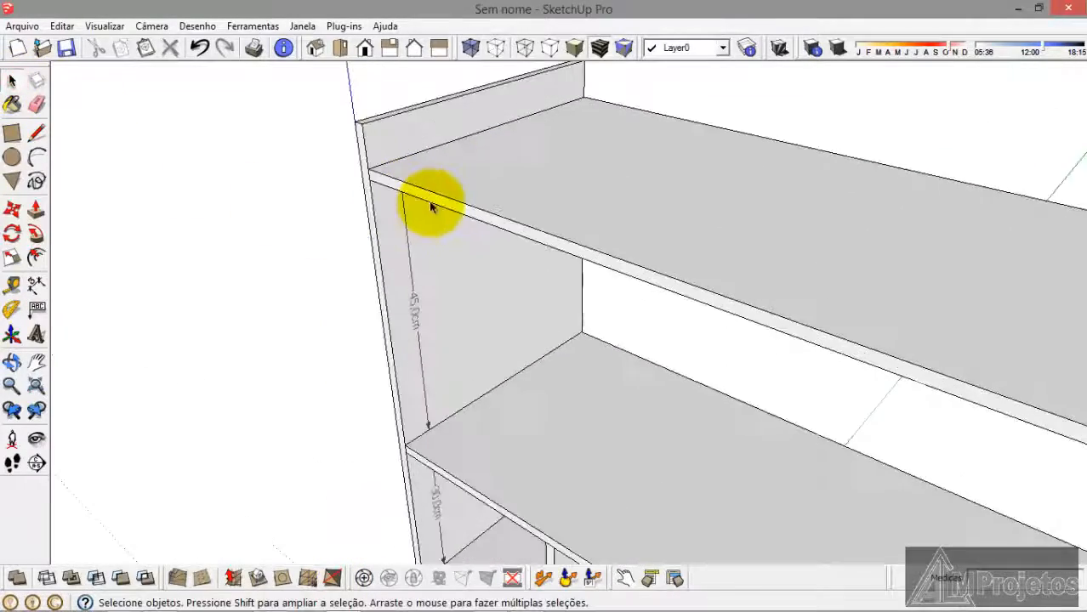
double_click(435, 201)
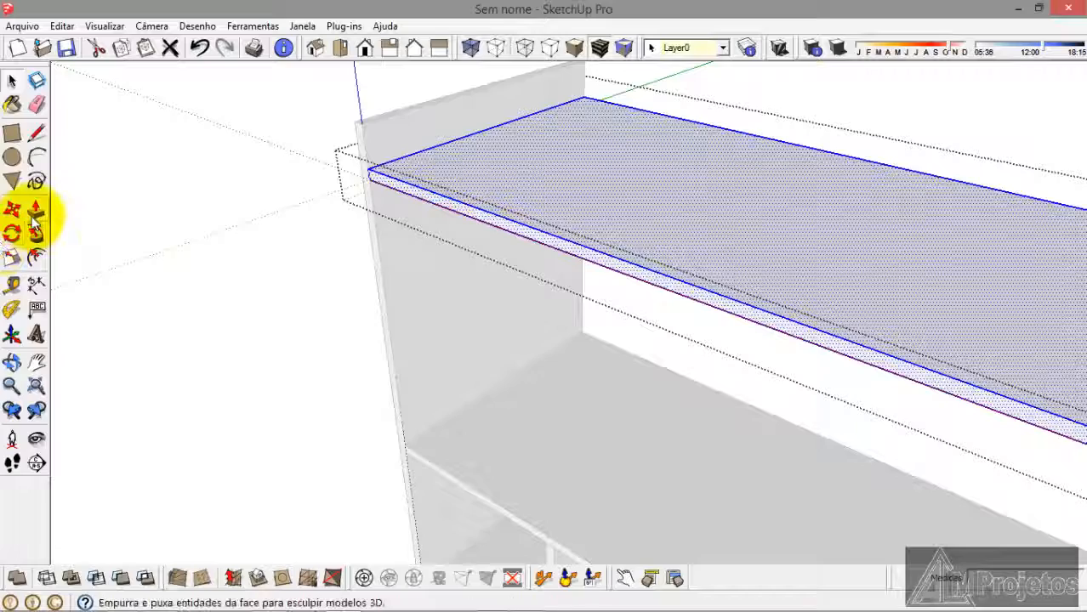
left_click(119, 211)
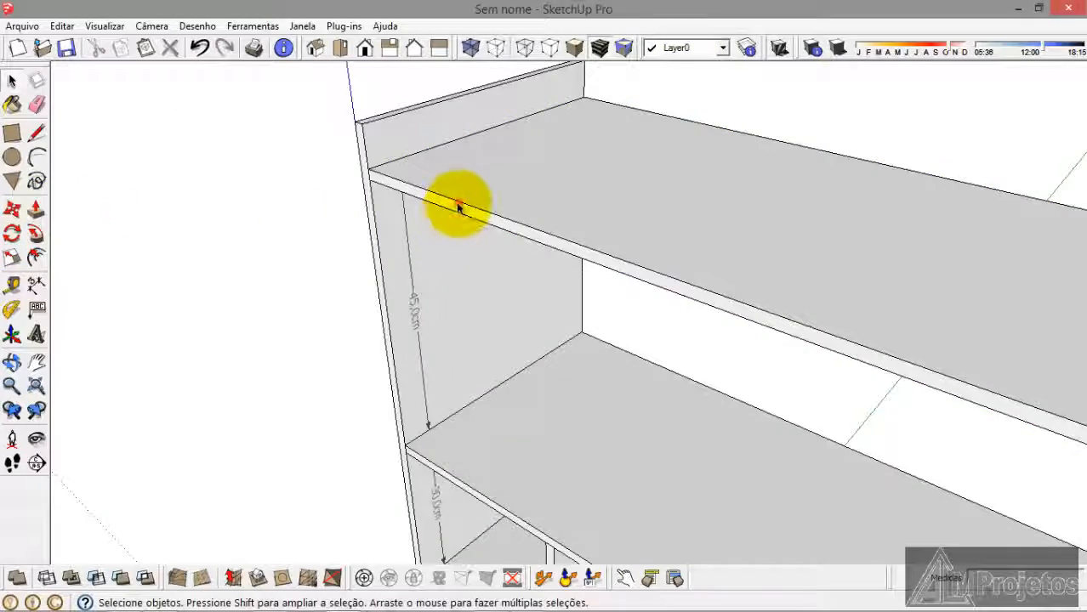
left_click(457, 204)
left_click(12, 209)
scroll(347, 186, "up", 4)
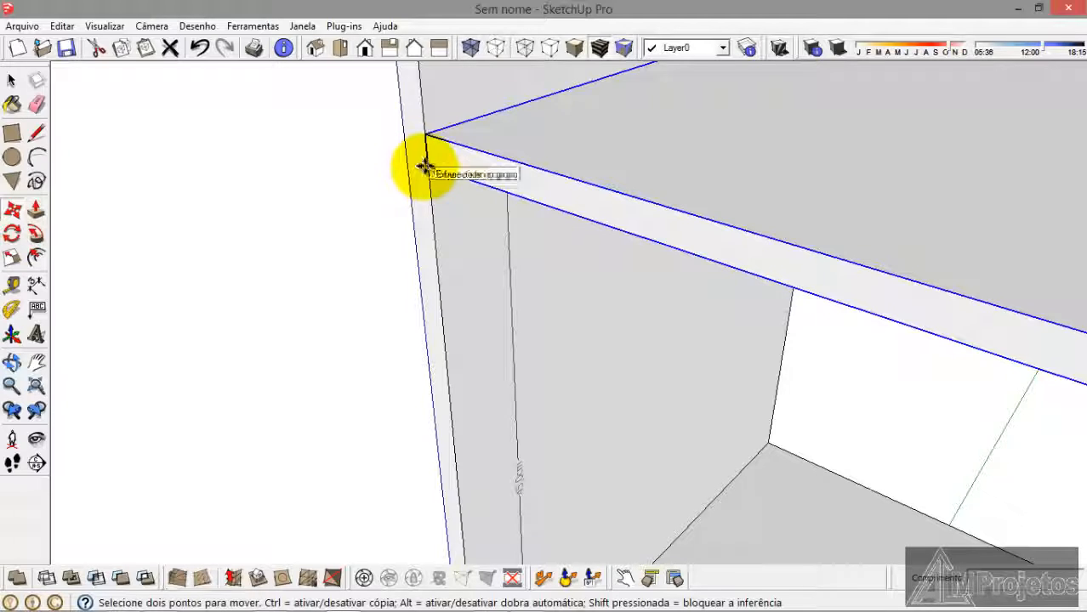
left_click(425, 166)
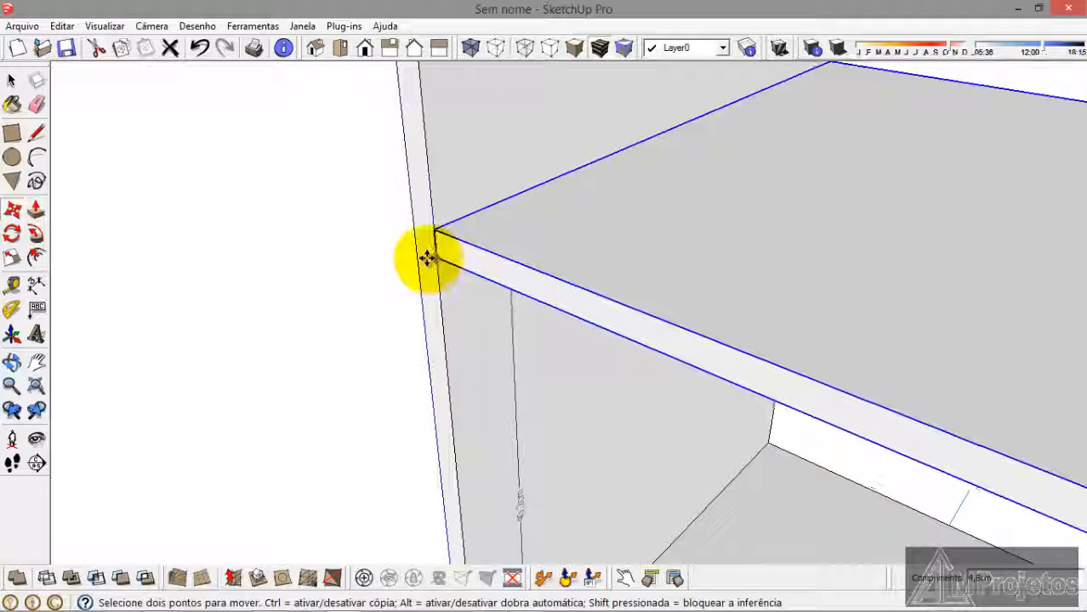
left_click(429, 255)
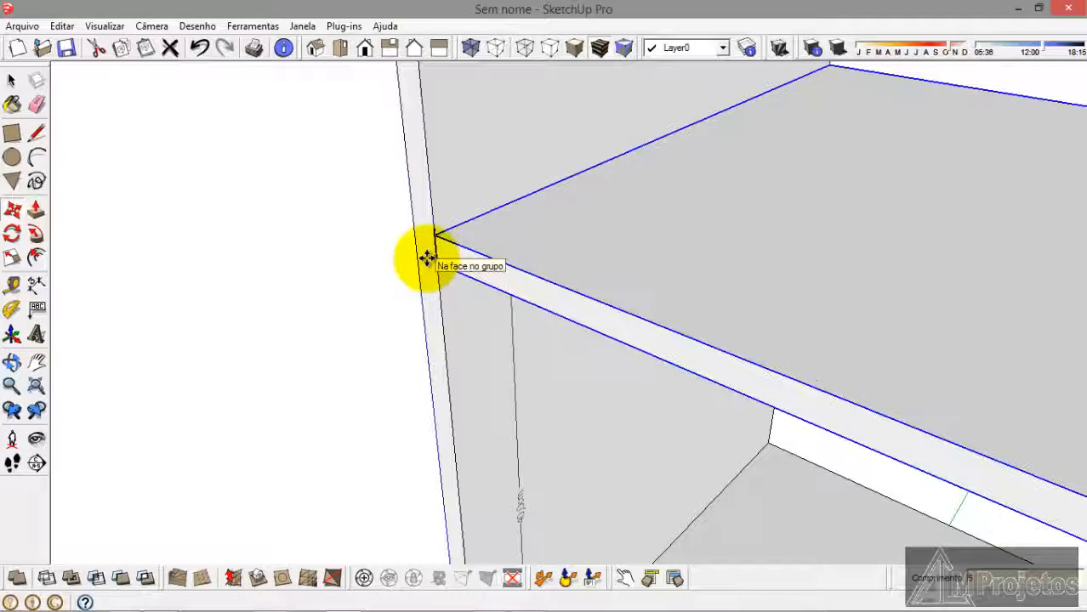
left_click(12, 80)
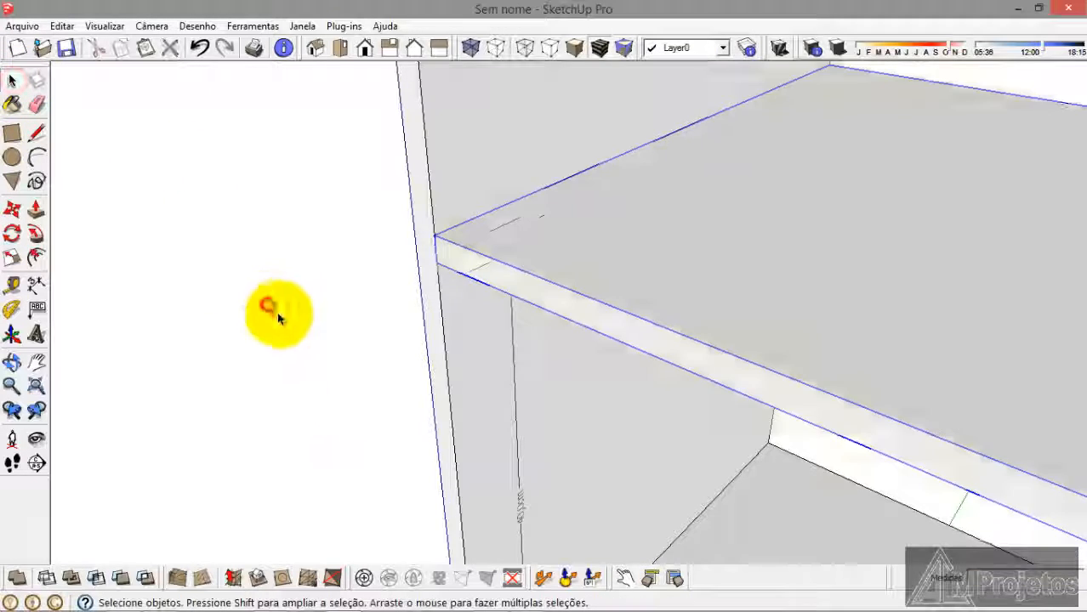
left_click(272, 309)
Step: Shorten the side panel beside the narrow shelf column by pushing its top face down 5 cm
scroll(302, 340, "down", 3)
scroll(357, 249, "up", 3)
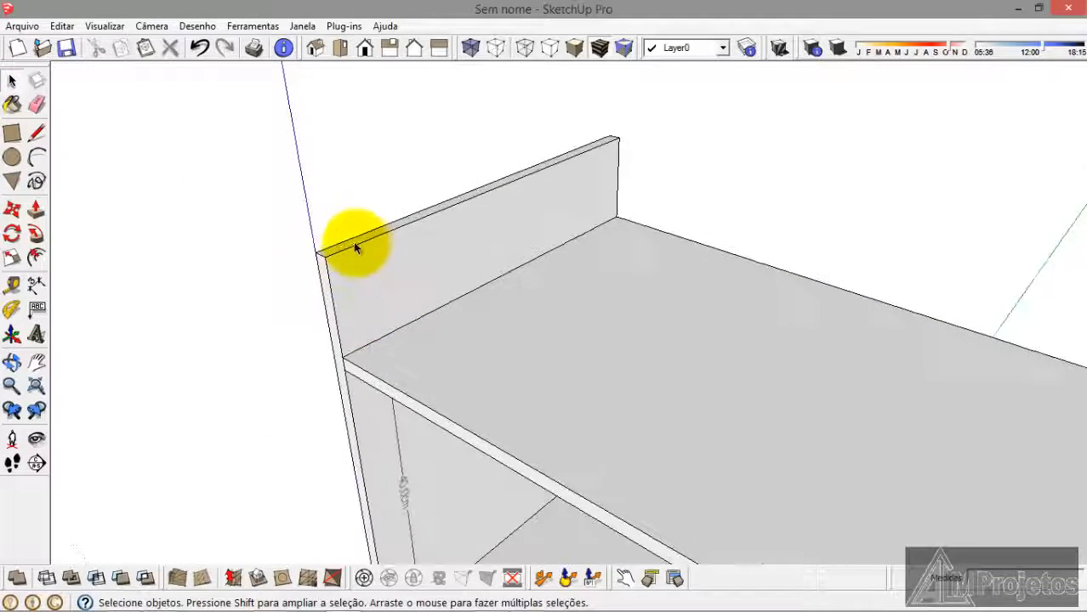
triple_click(349, 253)
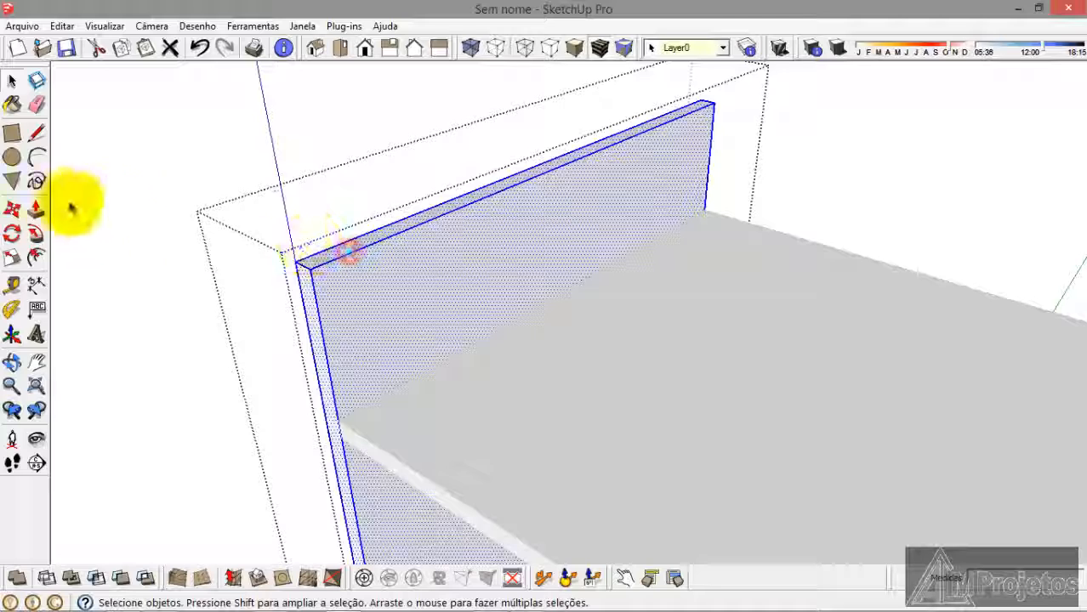
left_click(36, 208)
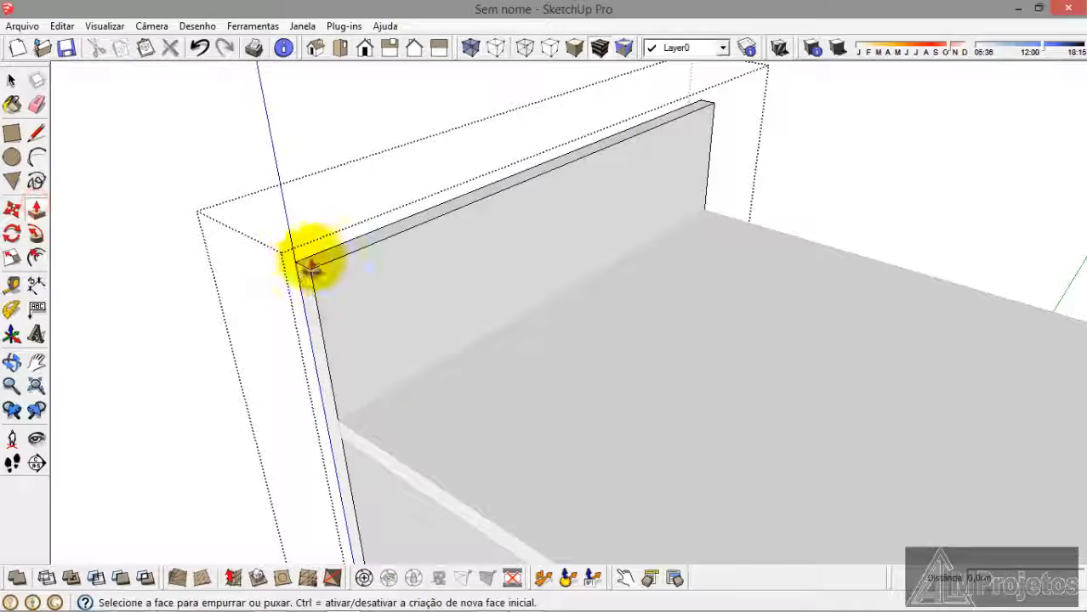
left_click_drag(319, 264, 315, 356)
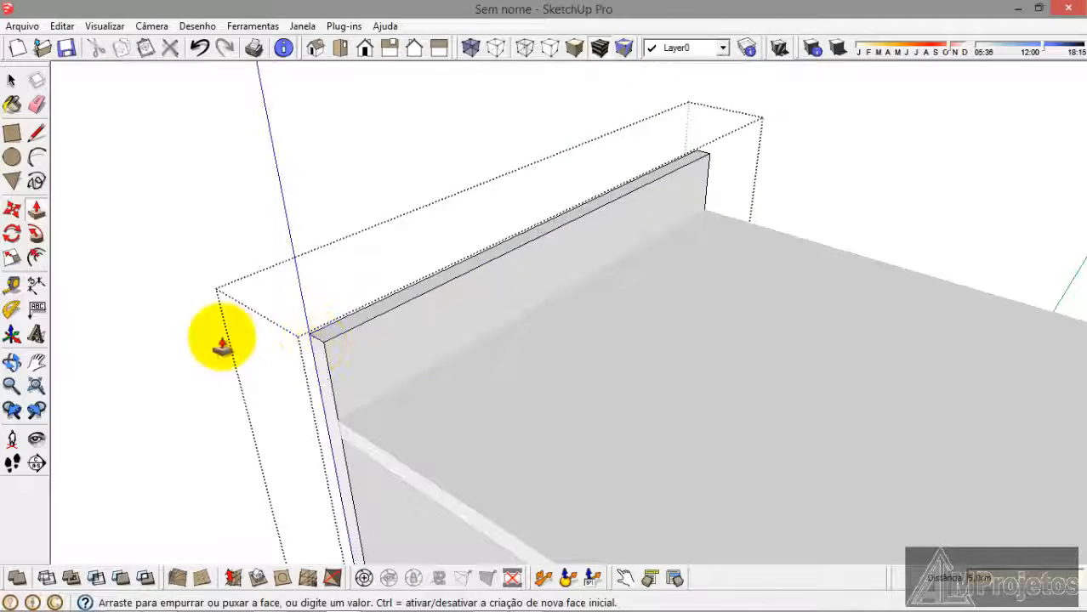
left_click(11, 81)
left_click(106, 208)
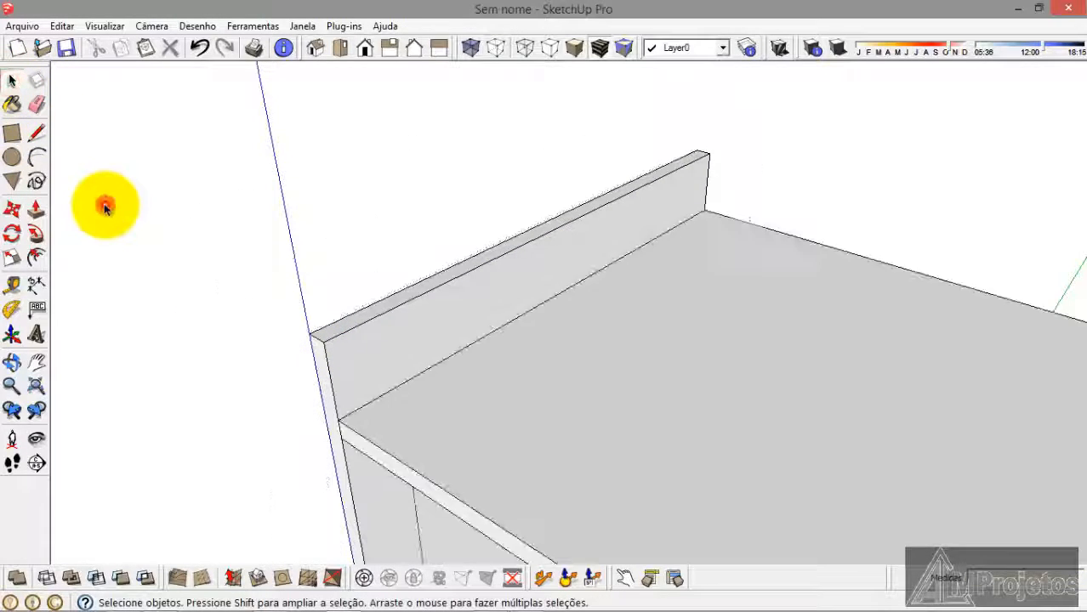
Step: Shorten the opposite side panel by 5 cm, matching its top face to the first side panel
scroll(346, 211, "down", 5)
scroll(706, 409, "up", 4)
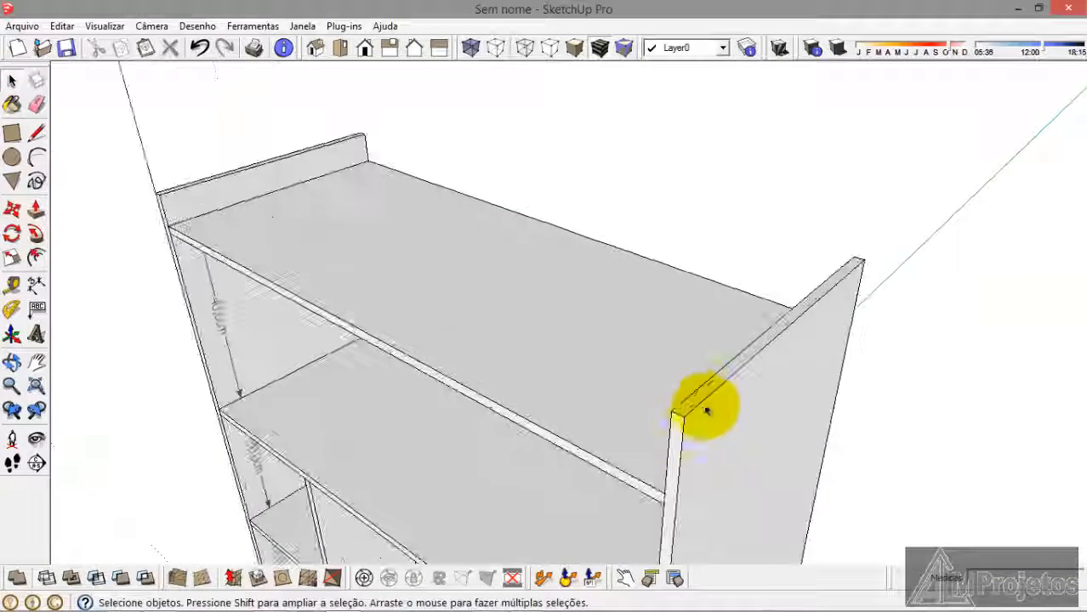
double_click(705, 392)
triple_click(705, 393)
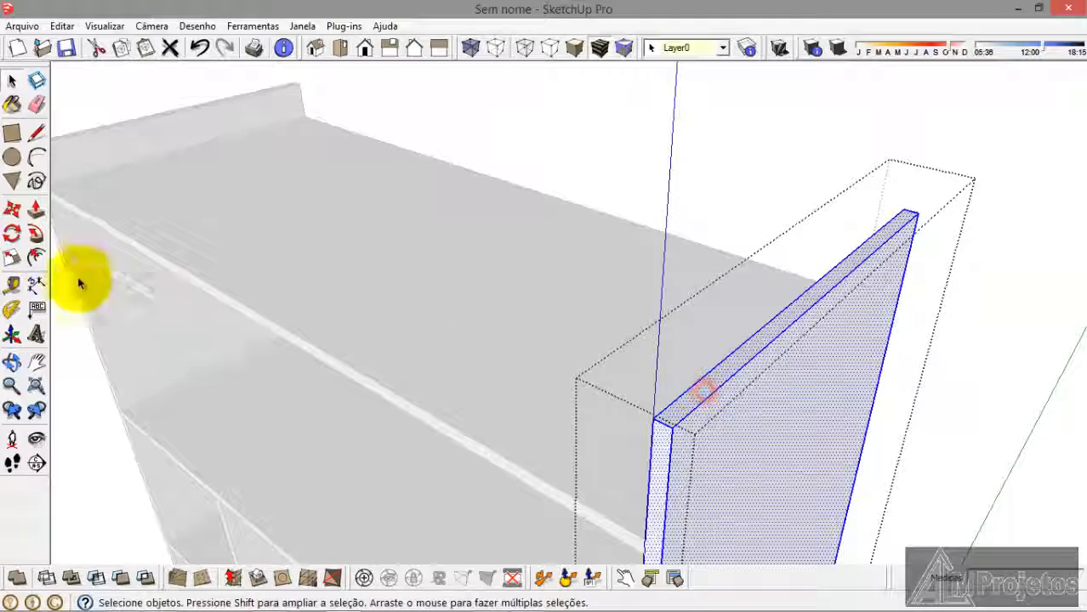
left_click(36, 208)
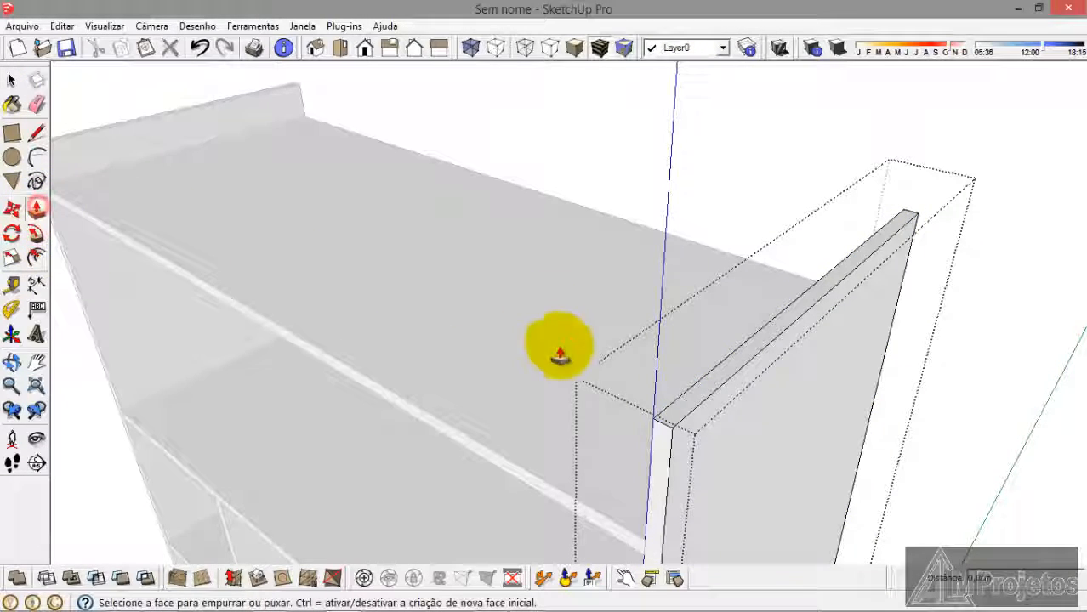
left_click(676, 415)
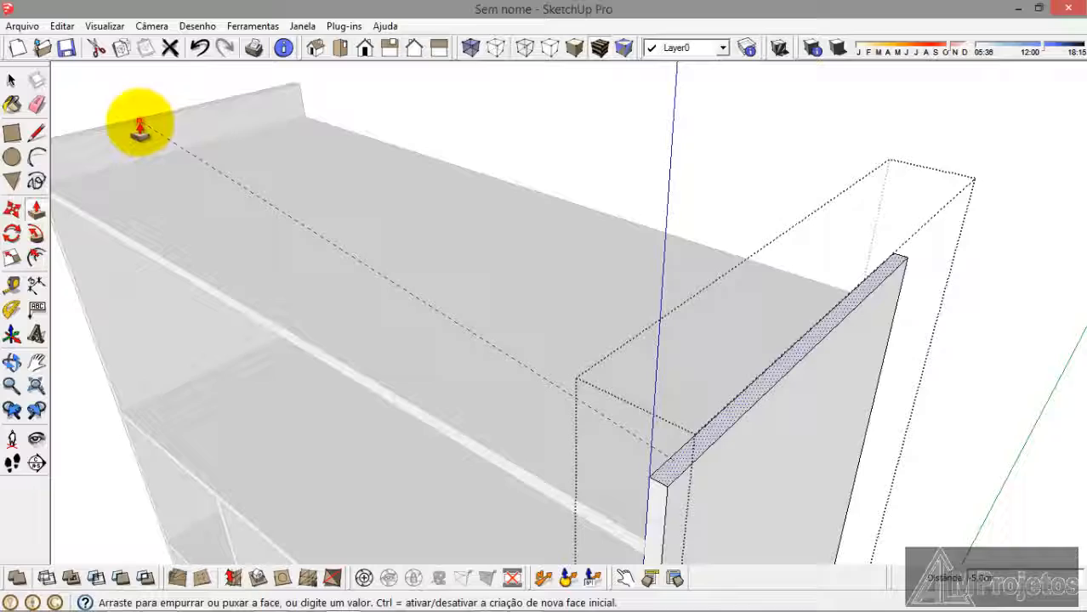
left_click(139, 128)
left_click(17, 87)
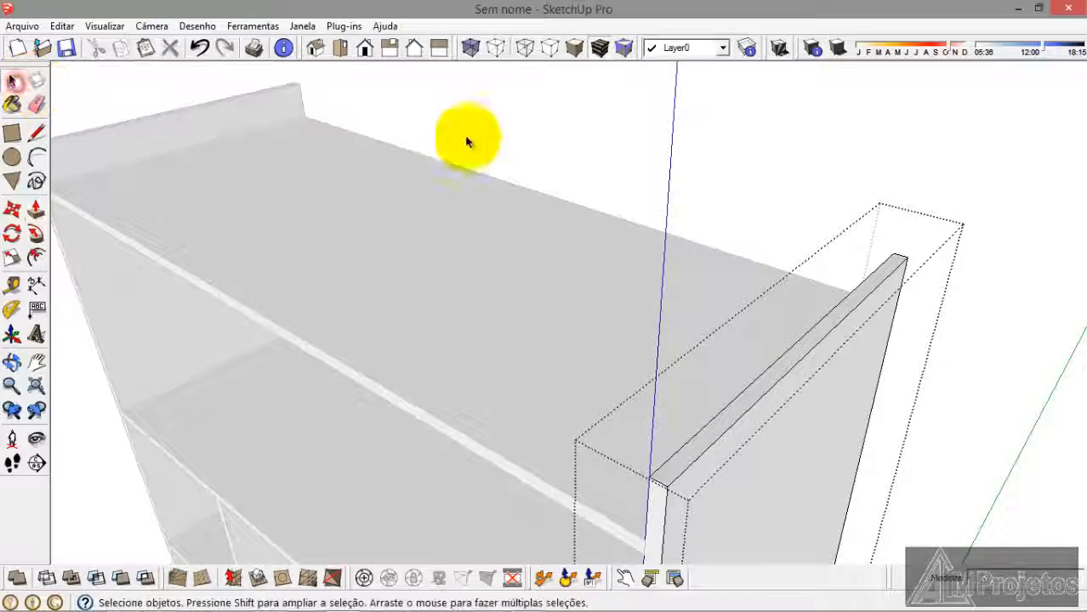
left_click(474, 130)
Step: Review the corrected wardrobe, compare its compartments with armario.png in Windows Photo Viewer, and return to SketchUp
scroll(612, 174, "down", 5)
scroll(619, 190, "down", 4)
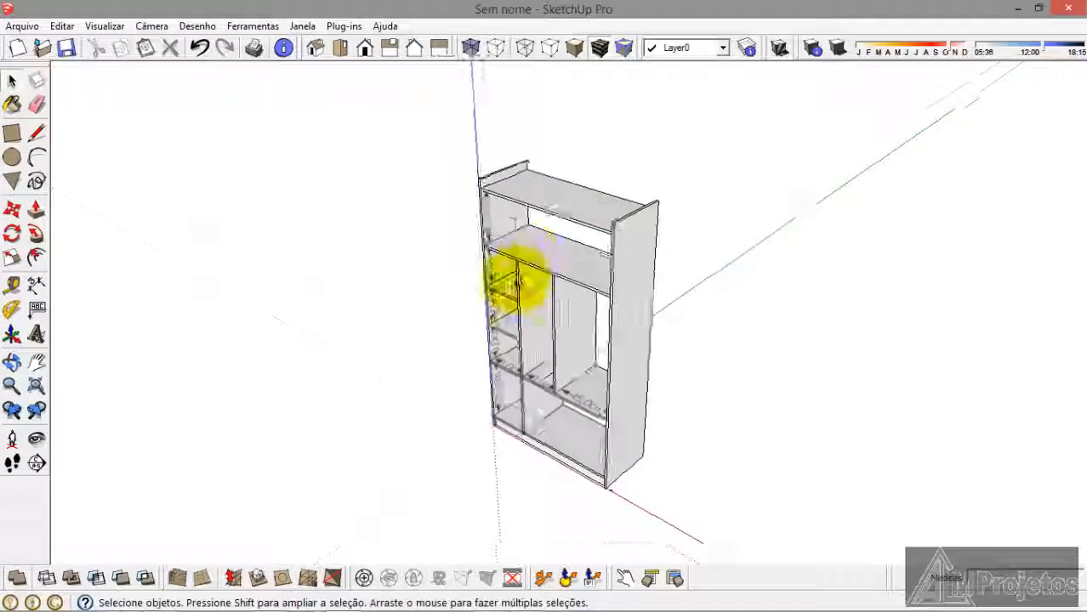
scroll(515, 302, "up", 2)
scroll(572, 387, "up", 3)
middle_click_drag(573, 387, 574, 401)
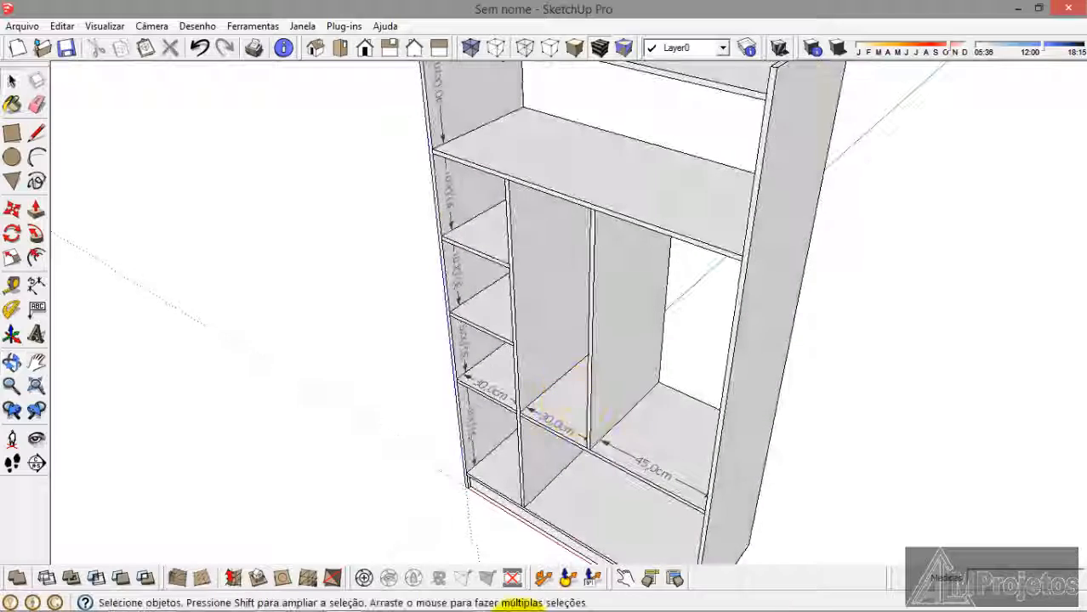
left_click(489, 602)
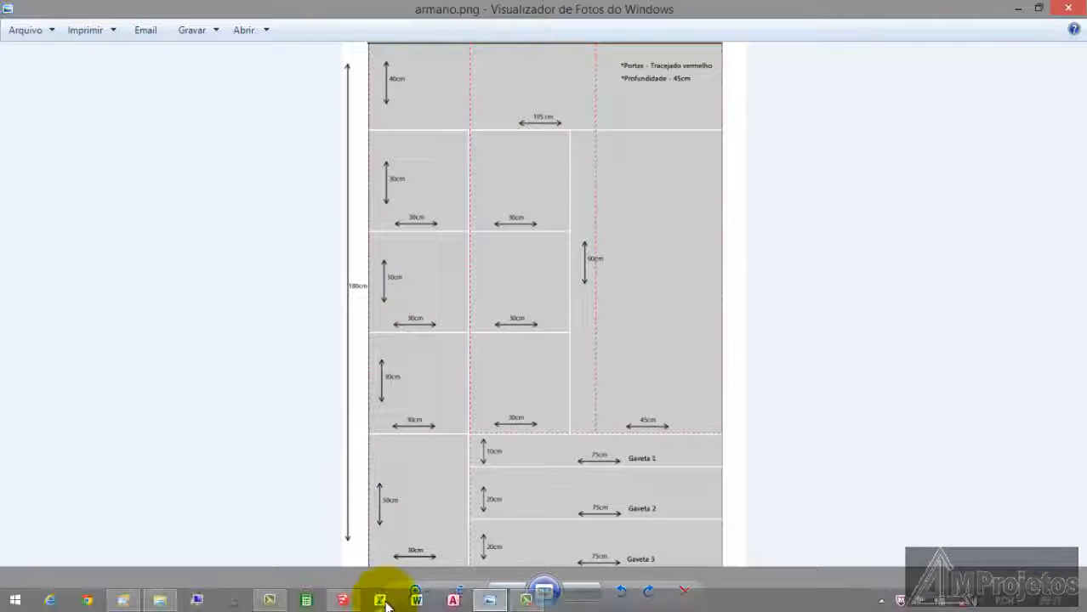
left_click(347, 605)
Step: Copy the second small shelf of the narrow column and paste the copy in the empty space beside the wardrobe
scroll(529, 366, "down", 3)
middle_click_drag(531, 364, 522, 410)
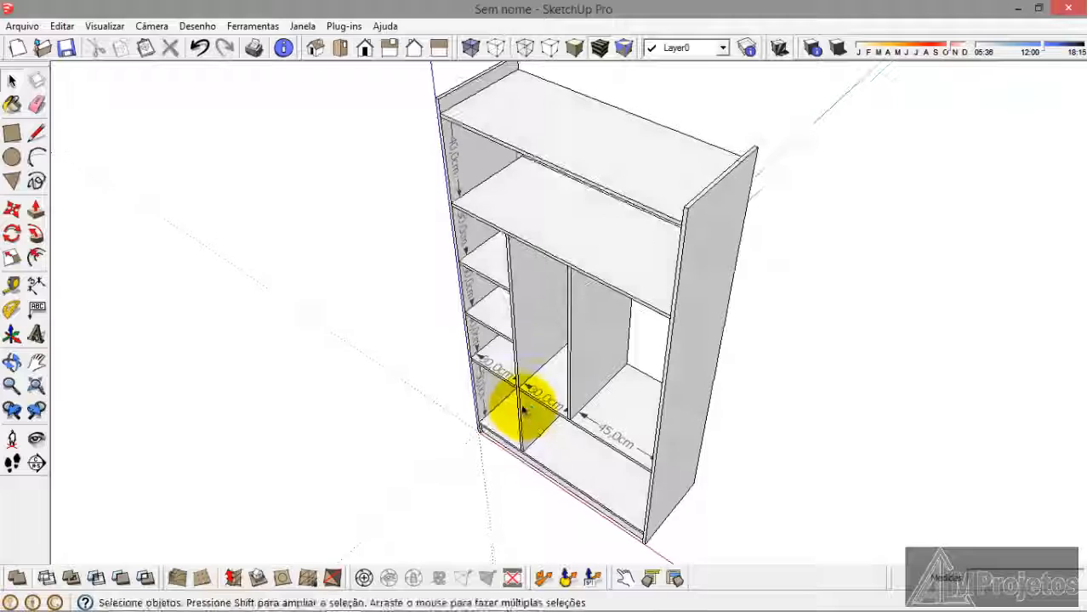
scroll(486, 319, "up", 3)
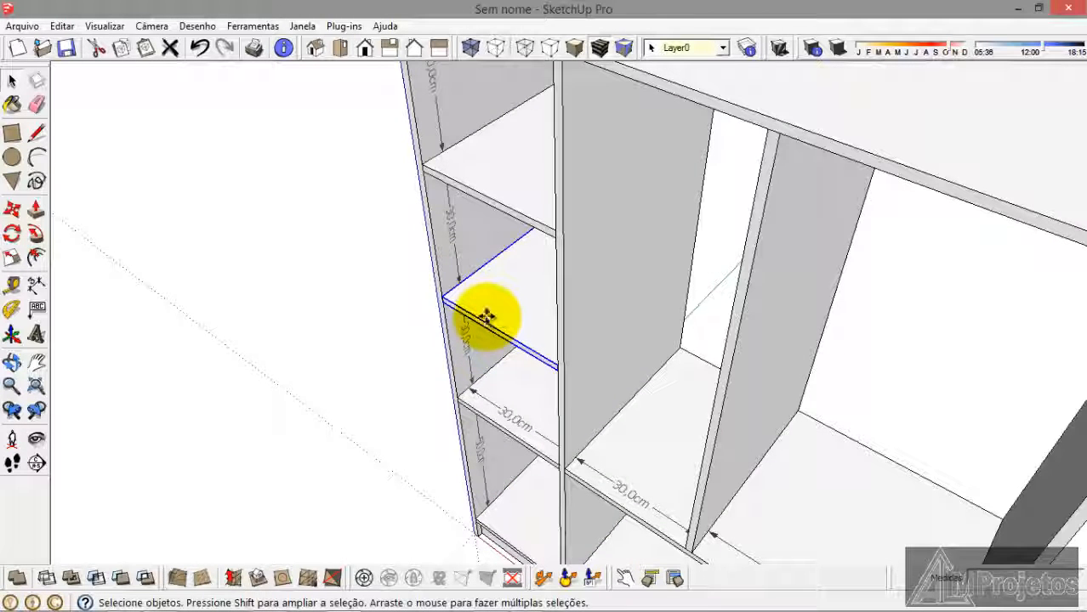
key("ctrl+c")
key("ctrl+v")
scroll(611, 311, "down", 3)
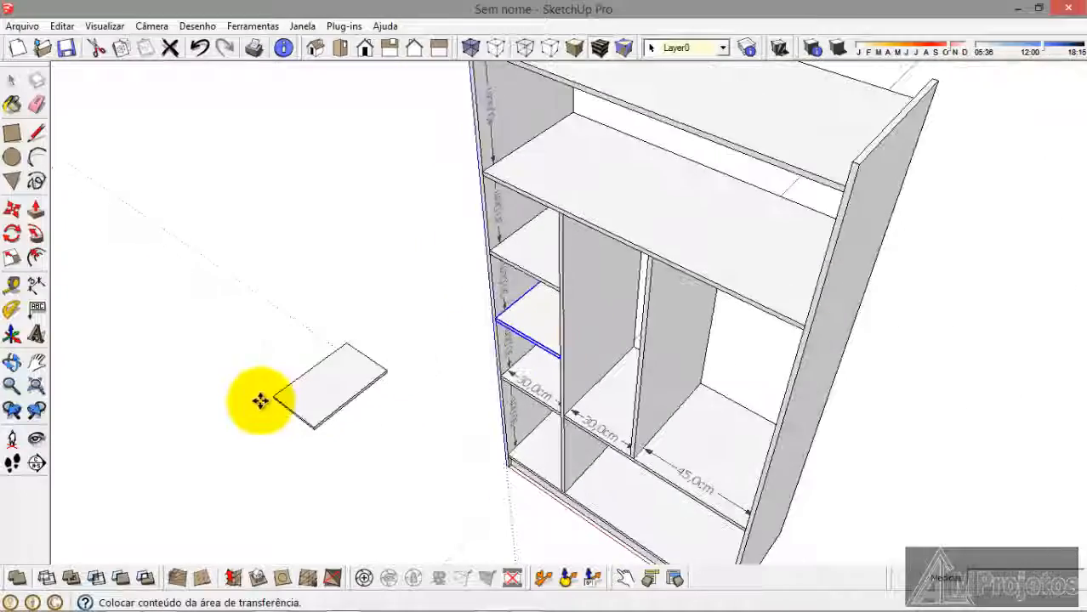
left_click(260, 401)
Step: Move the shelf copy by its lower front corner onto the middle column's base and raise it 30 cm
scroll(262, 396, "up", 6)
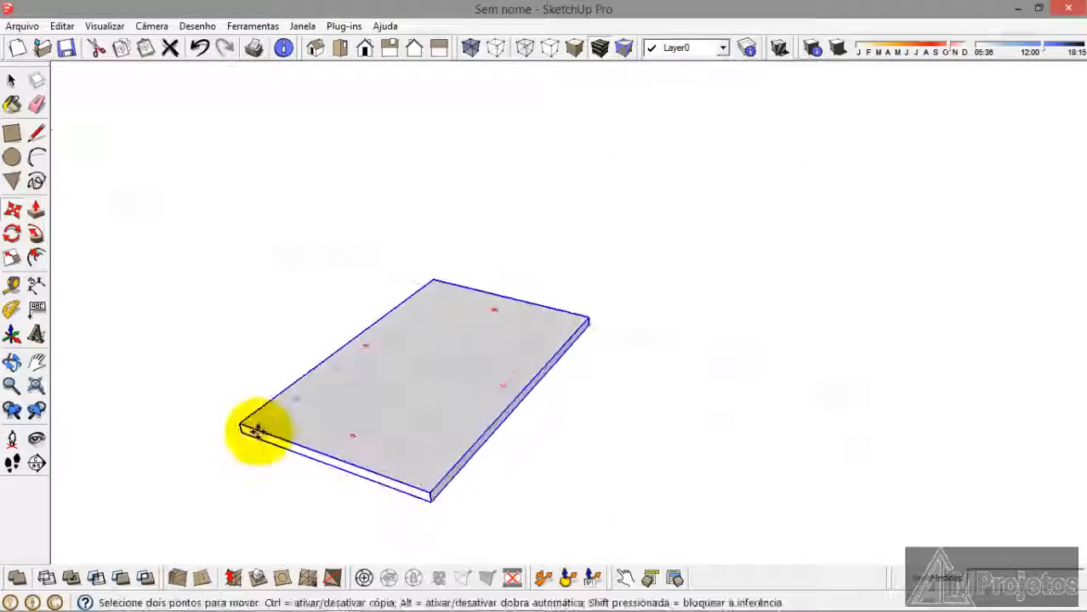
scroll(257, 432, "up", 5)
scroll(225, 436, "down", 8)
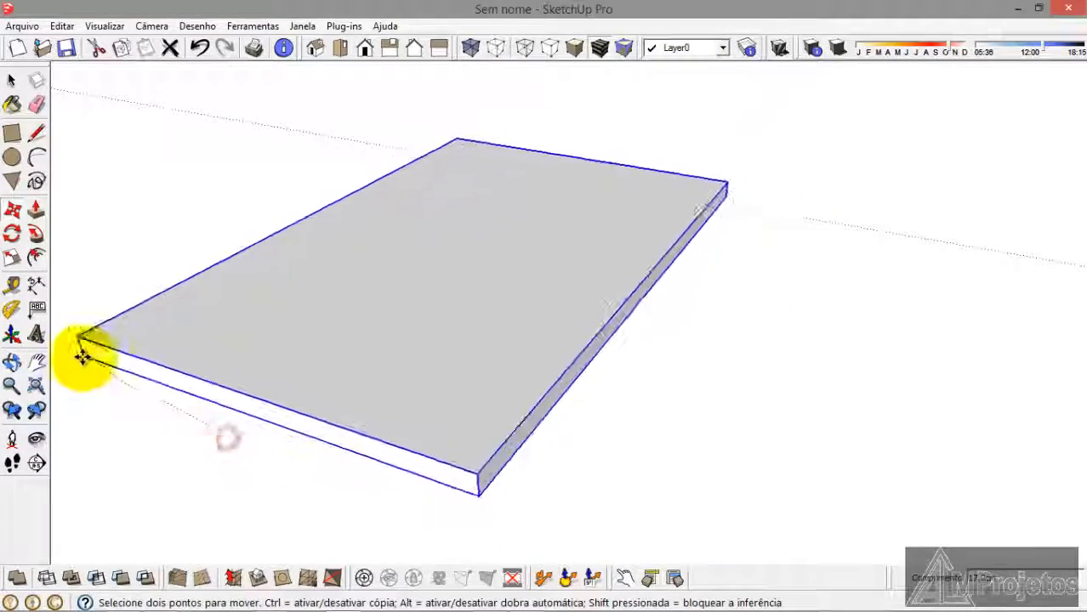
scroll(473, 393, "down", 2)
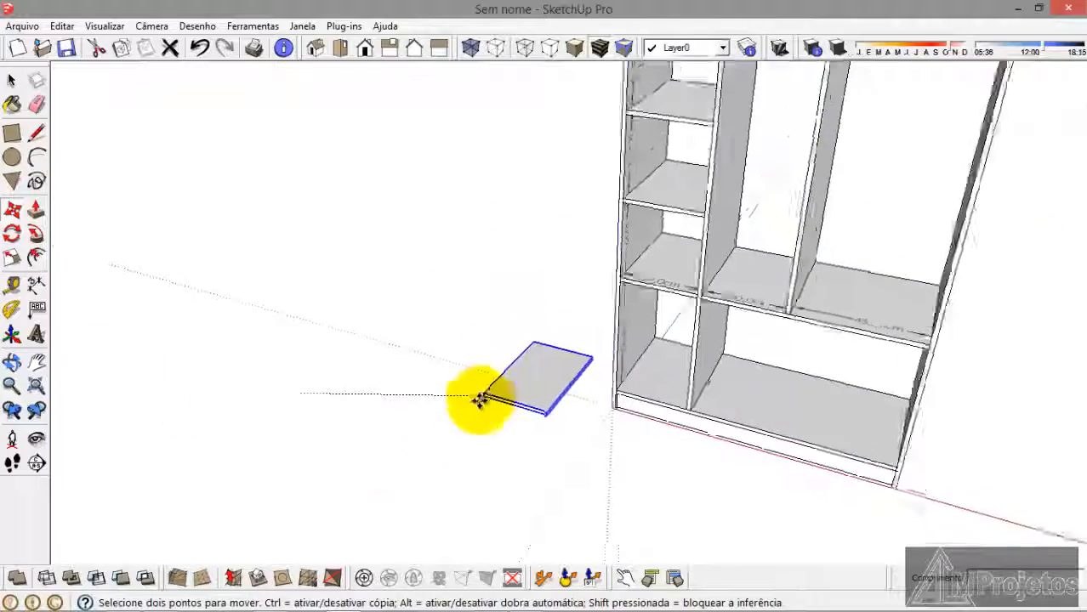
scroll(558, 437, "up", 8)
scroll(707, 352, "up", 3)
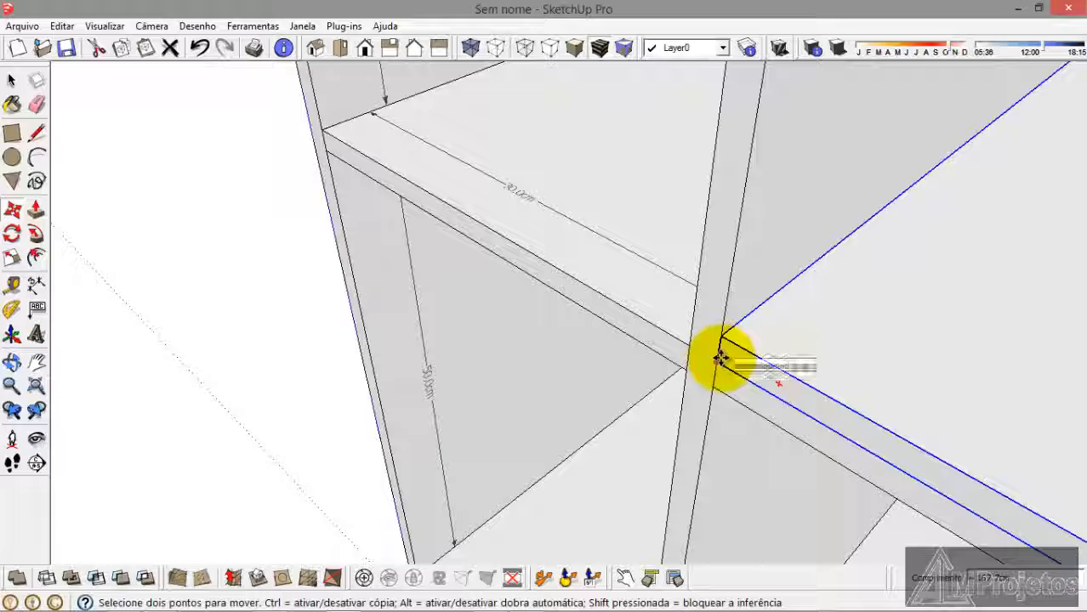
left_click(736, 225)
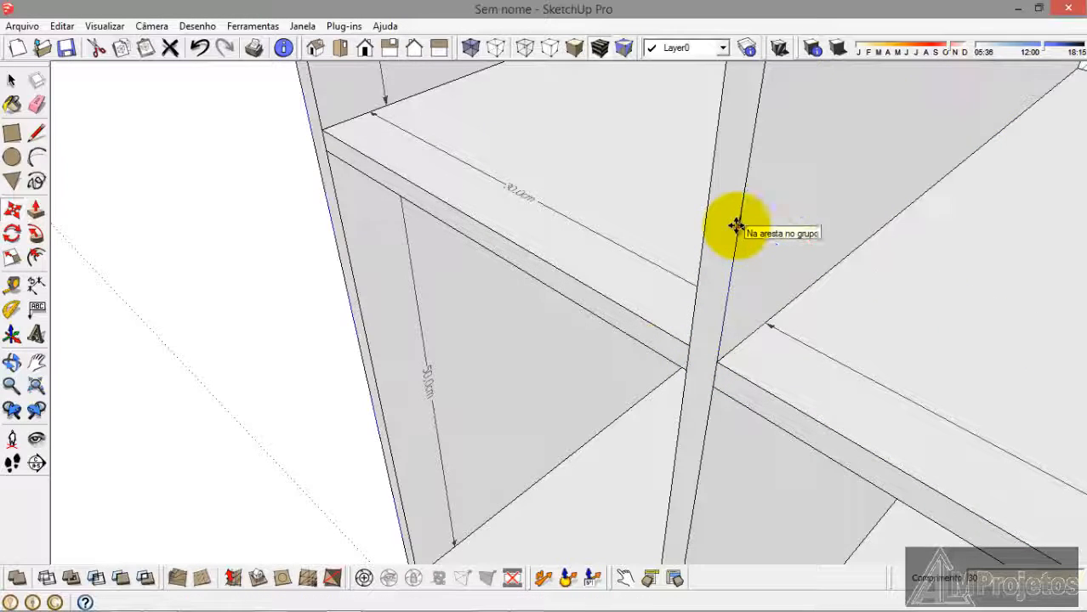
Step: Paste a second copy of the small shelf in the empty space beside the wardrobe
scroll(604, 421, "down", 5)
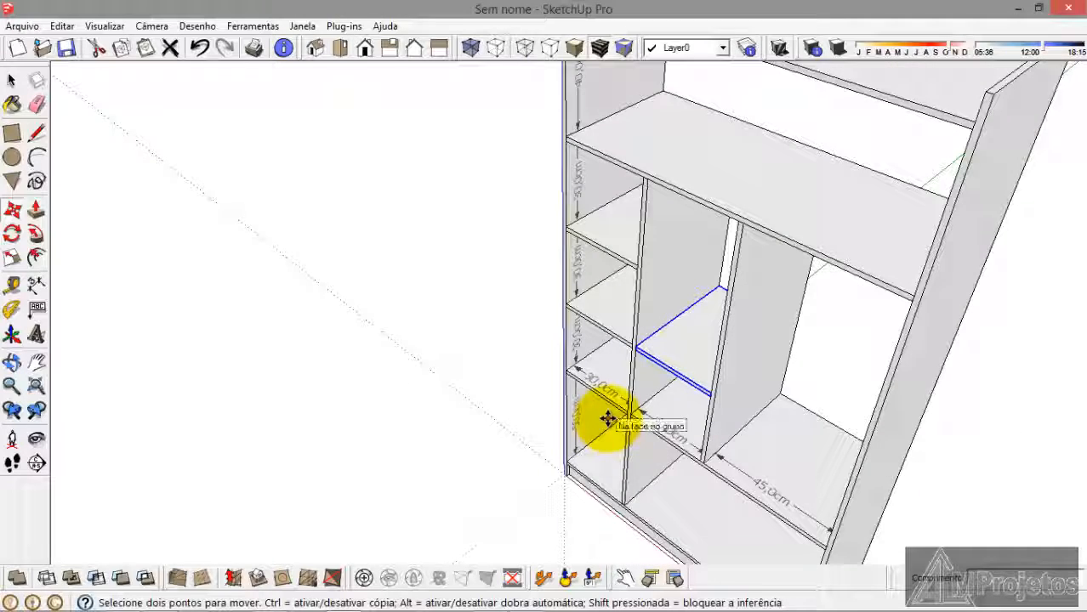
key("ctrl+v")
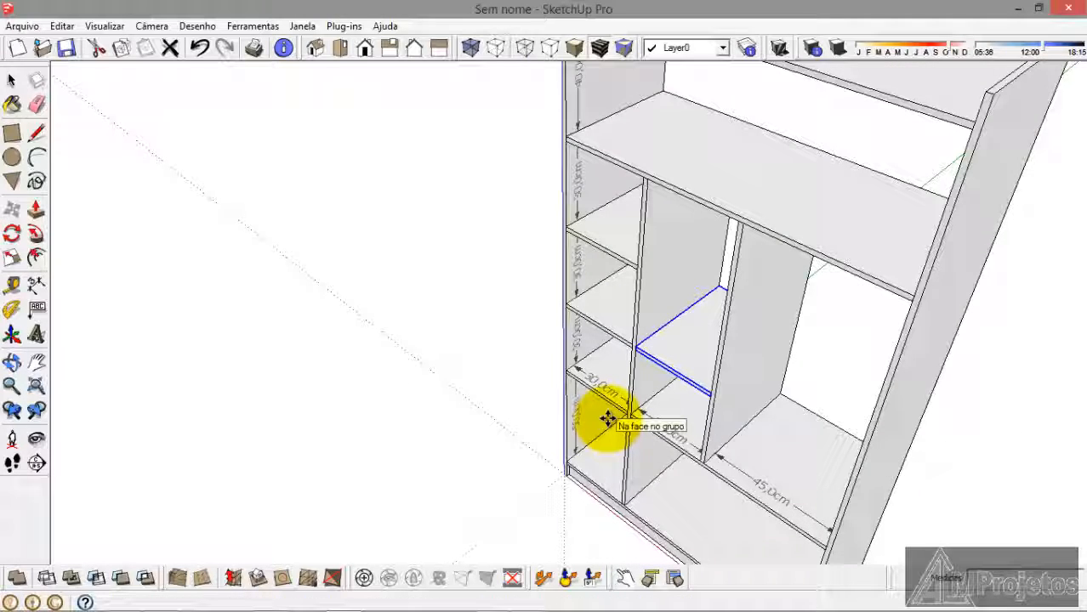
left_click(460, 399)
Step: Move the pasted shelf copy by its lower front corner onto the middle column's existing shelf and raise it 30 cm
scroll(481, 391, "up", 3)
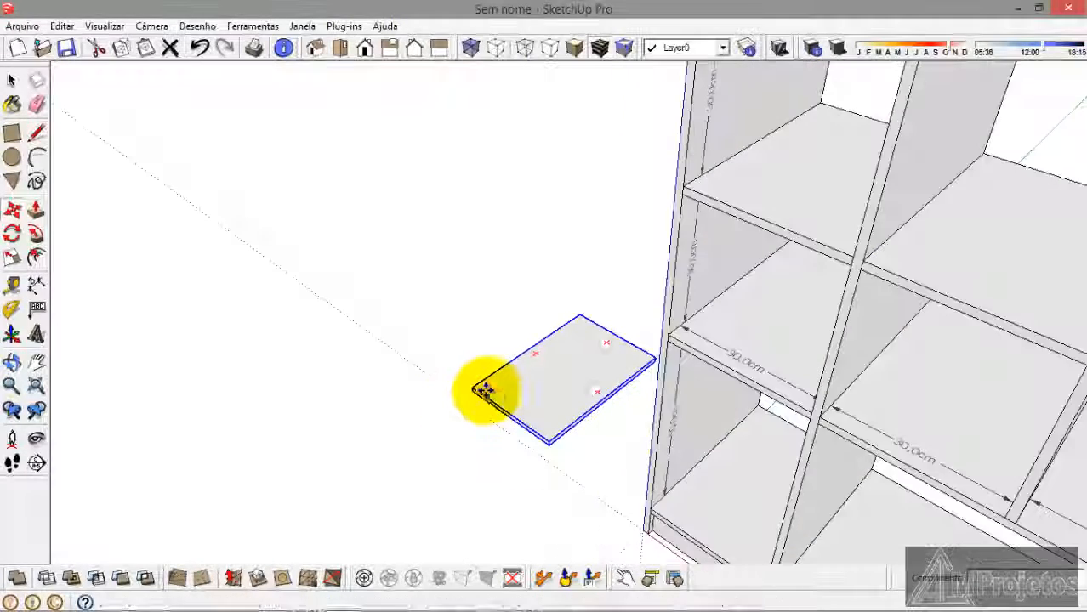
middle_click_drag(485, 388, 502, 368)
key("m")
scroll(462, 426, "up", 3)
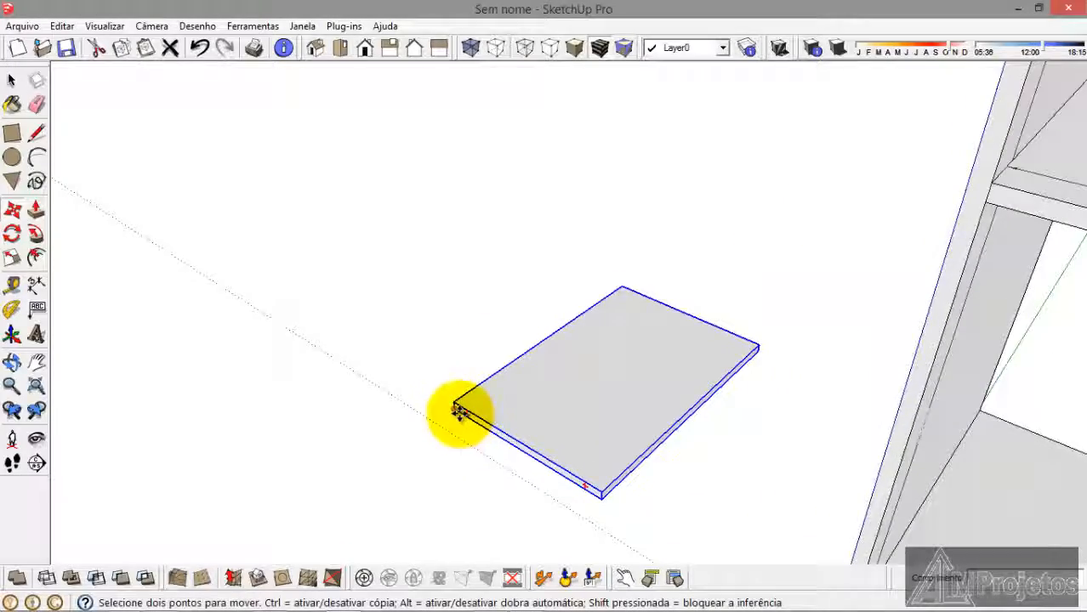
left_click(460, 413)
scroll(257, 390, "down", 5)
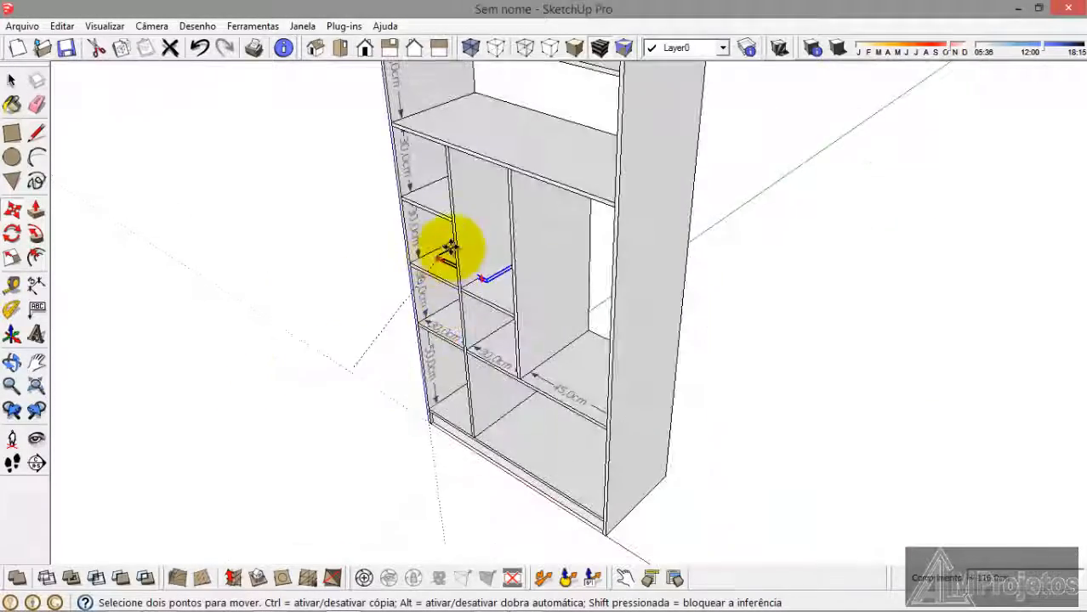
scroll(448, 248, "up", 7)
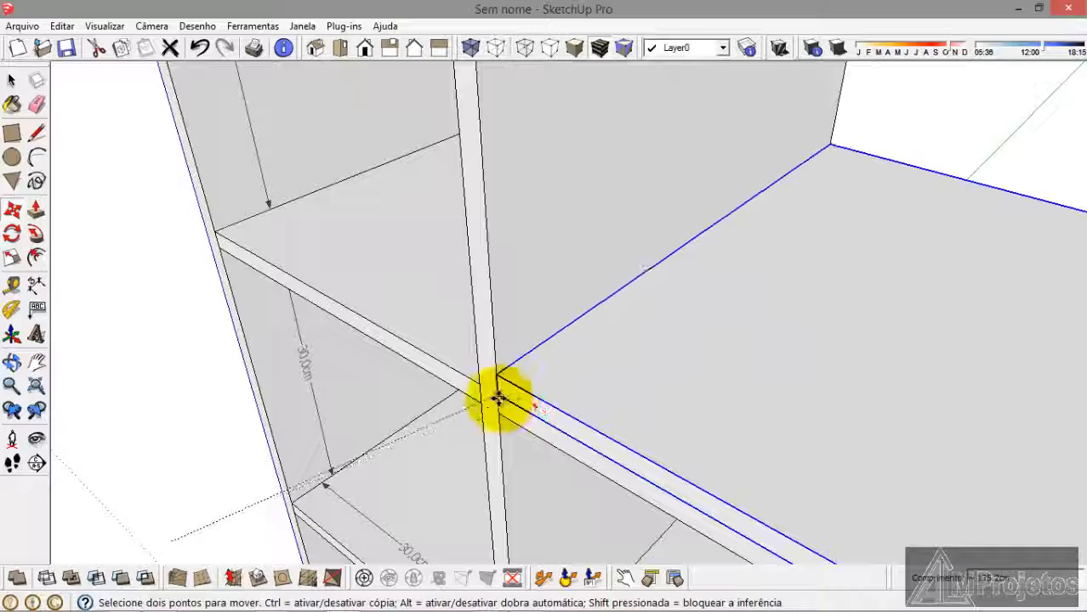
left_click(500, 380)
left_click(497, 396)
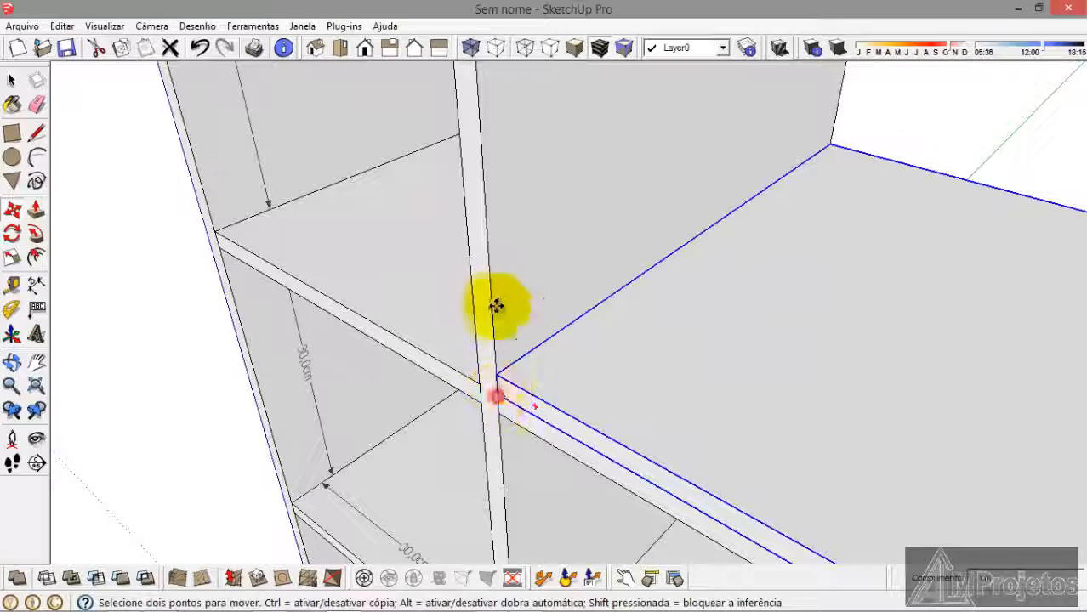
left_click(493, 251)
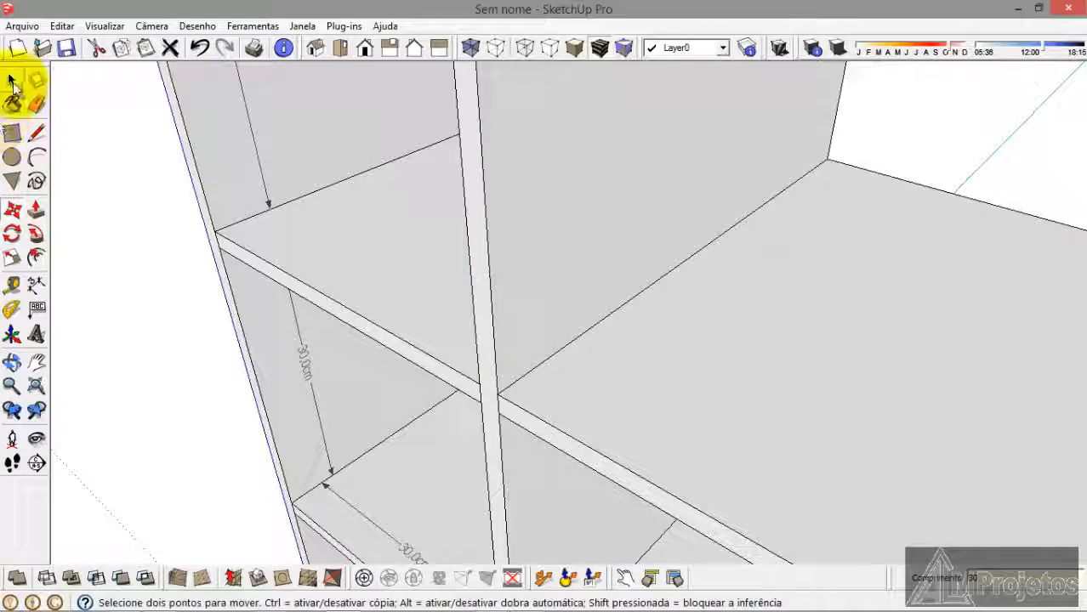
Step: Review the wardrobe's middle-column shelves, check the drawer layout in armario.png in Windows Photo Viewer, and return to SketchUp
left_click(11, 81)
middle_click_drag(230, 286, 388, 287)
scroll(357, 338, "down", 5)
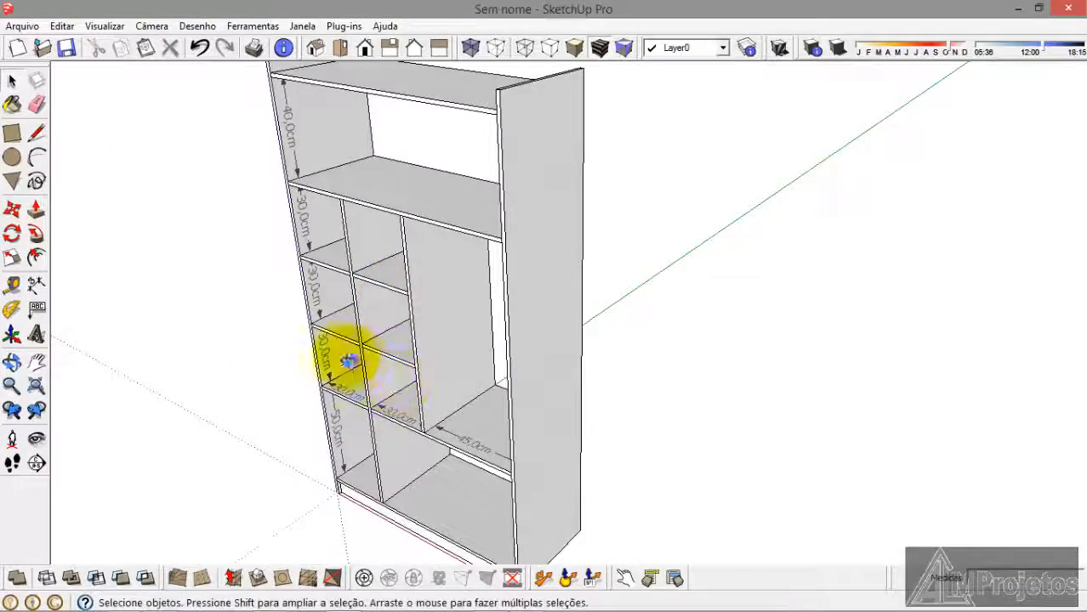
middle_click_drag(349, 361, 376, 369)
mouse_move(429, 596)
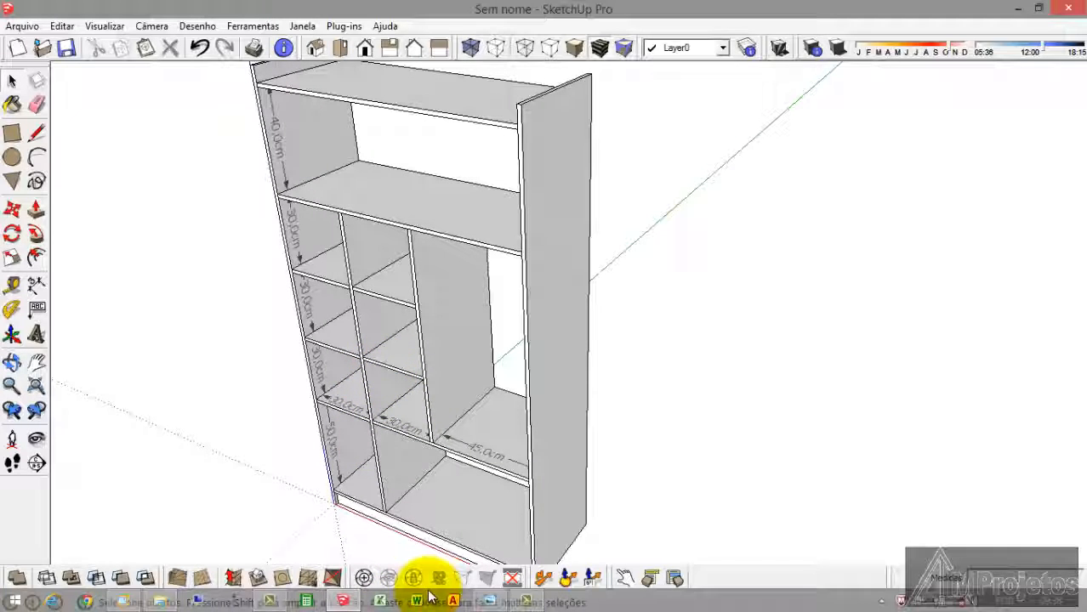
left_click(493, 601)
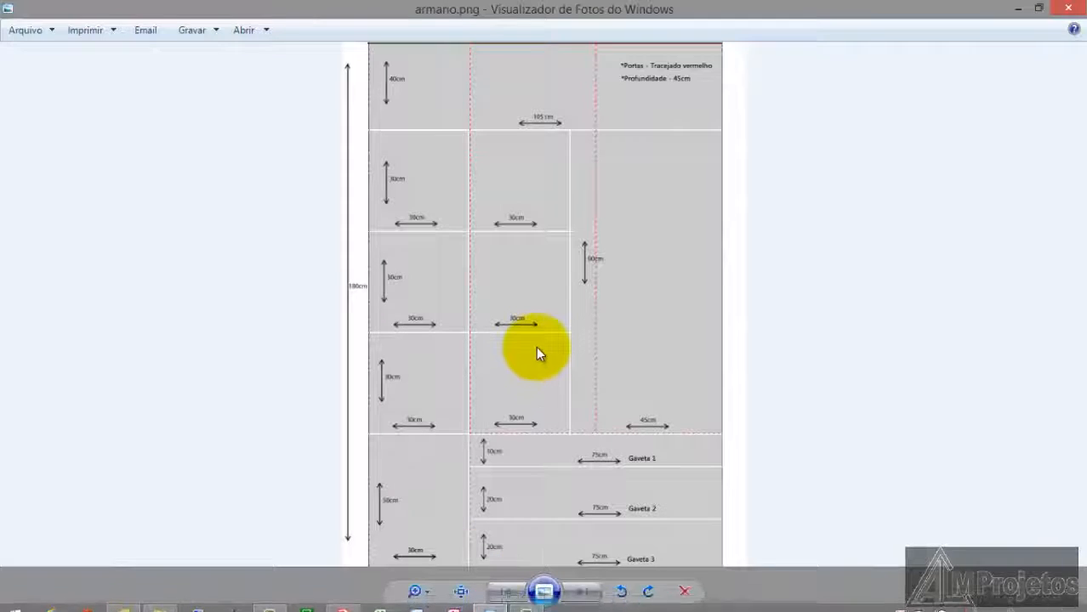
scroll(535, 430, "up", 3)
scroll(535, 430, "down", 3)
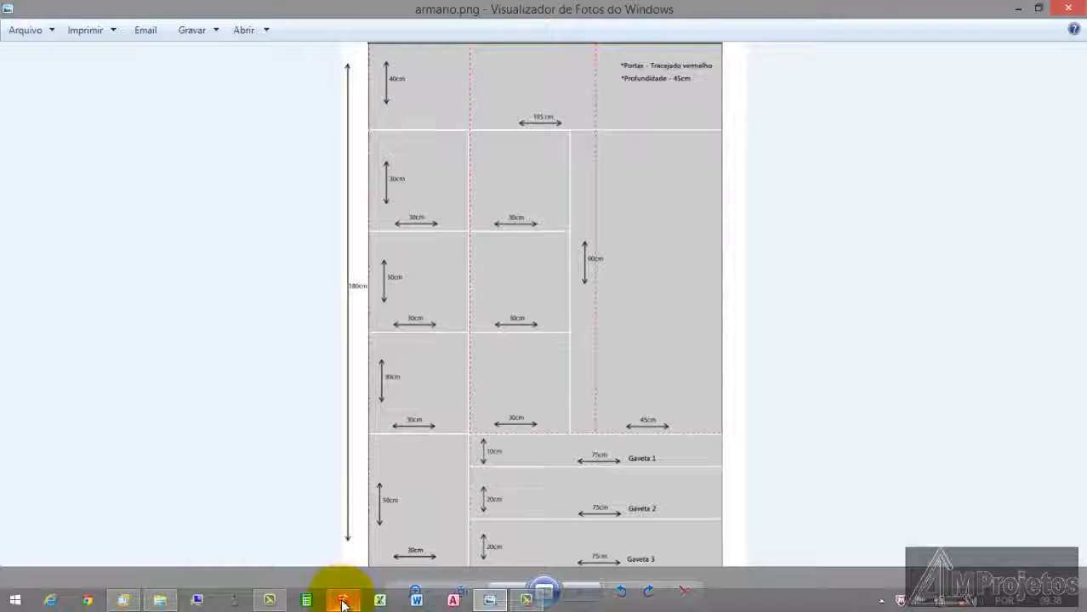
left_click(342, 602)
Step: Draw a rectangle over the lower wide opening, from the base shelf's front edge below the divider to the outer side panel at the upper shelf
scroll(288, 364, "up", 3)
mouse_move(293, 368)
middle_mouse_down()
mouse_move(298, 436)
mouse_move(288, 385)
middle_mouse_up()
scroll(329, 232, "down", 4)
scroll(330, 232, "down", 1)
scroll(346, 376, "up", 4)
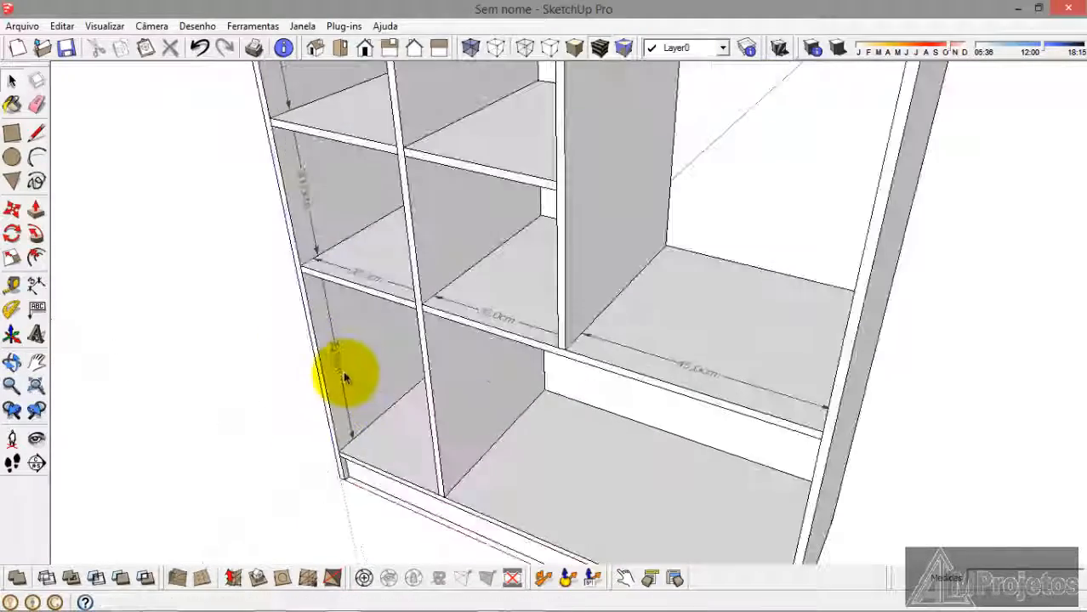
scroll(432, 369, "down", 3)
scroll(404, 432, "up", 5)
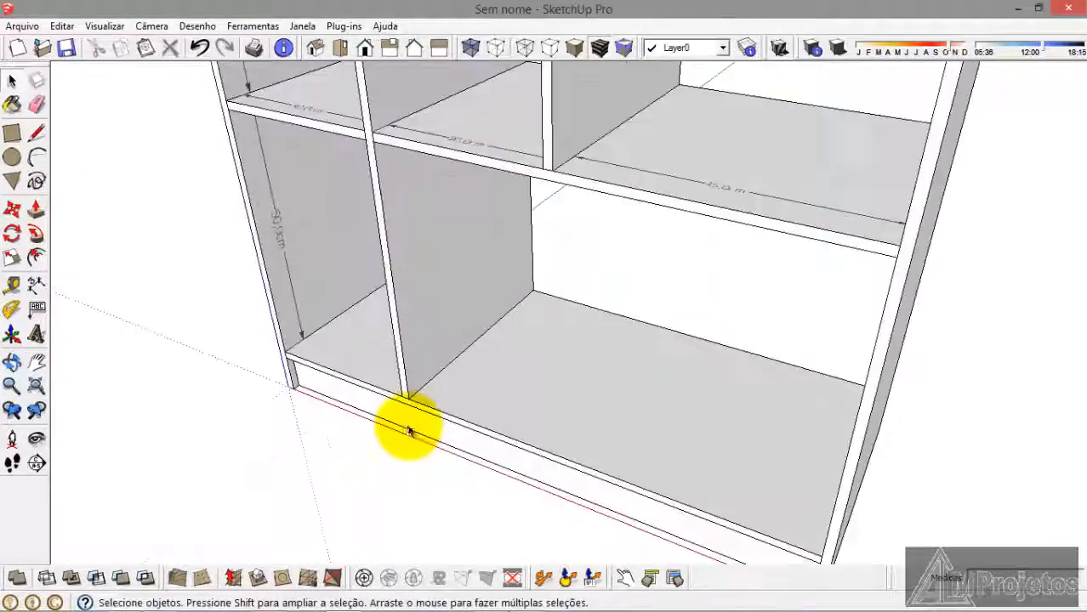
left_click(12, 136)
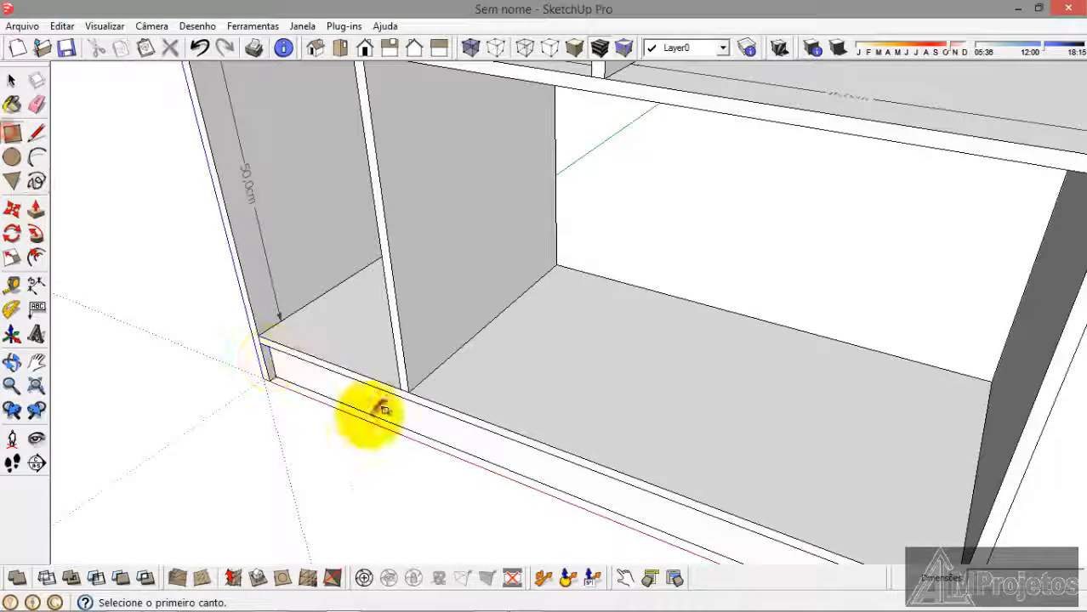
scroll(407, 394, "up", 5)
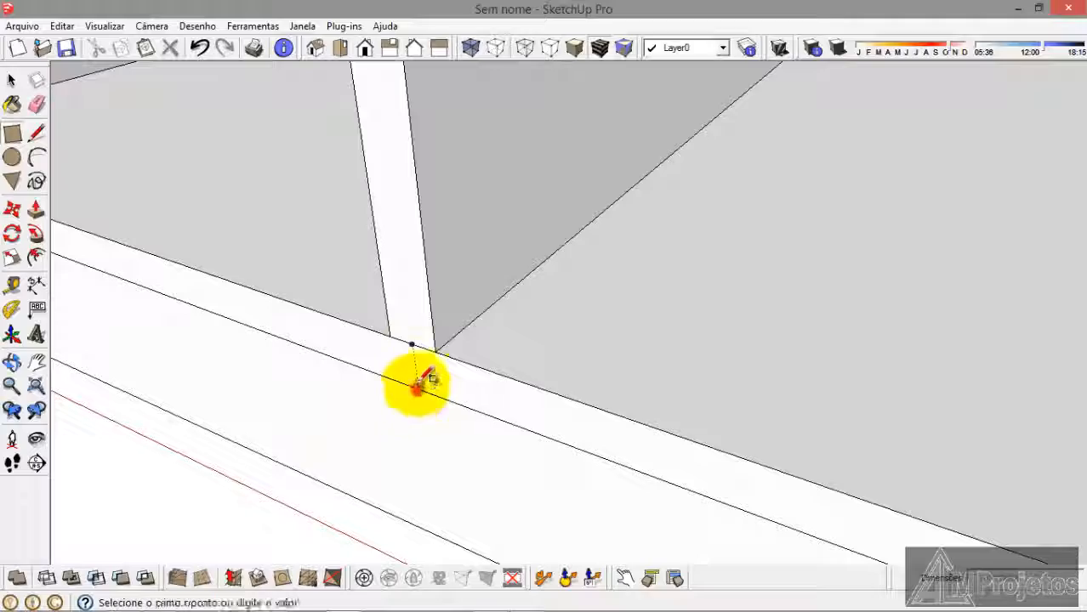
left_click(416, 385)
scroll(417, 375, "down", 6)
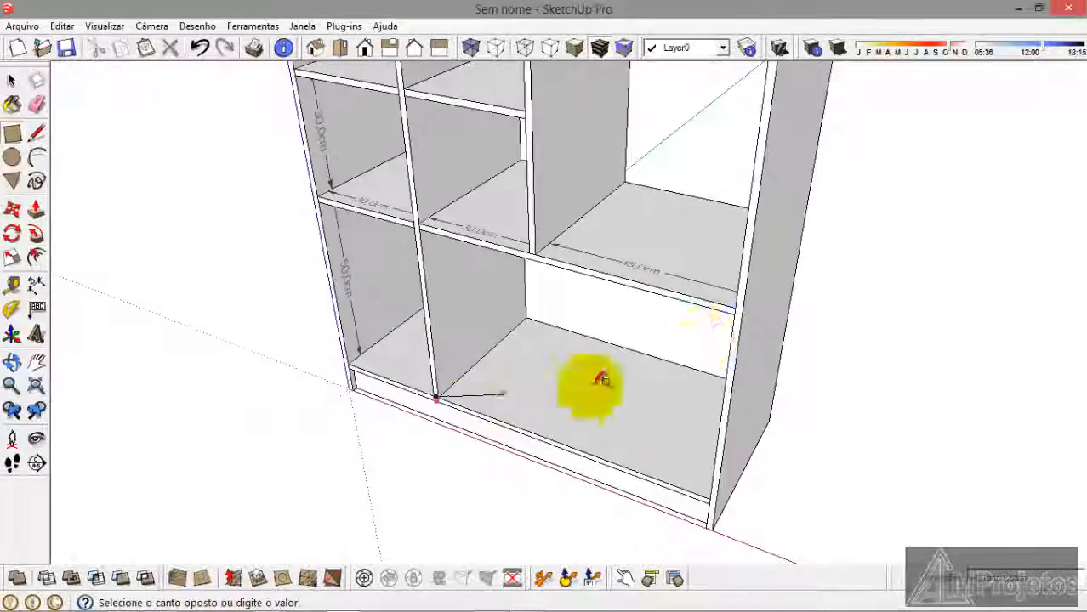
scroll(728, 311, "up", 4)
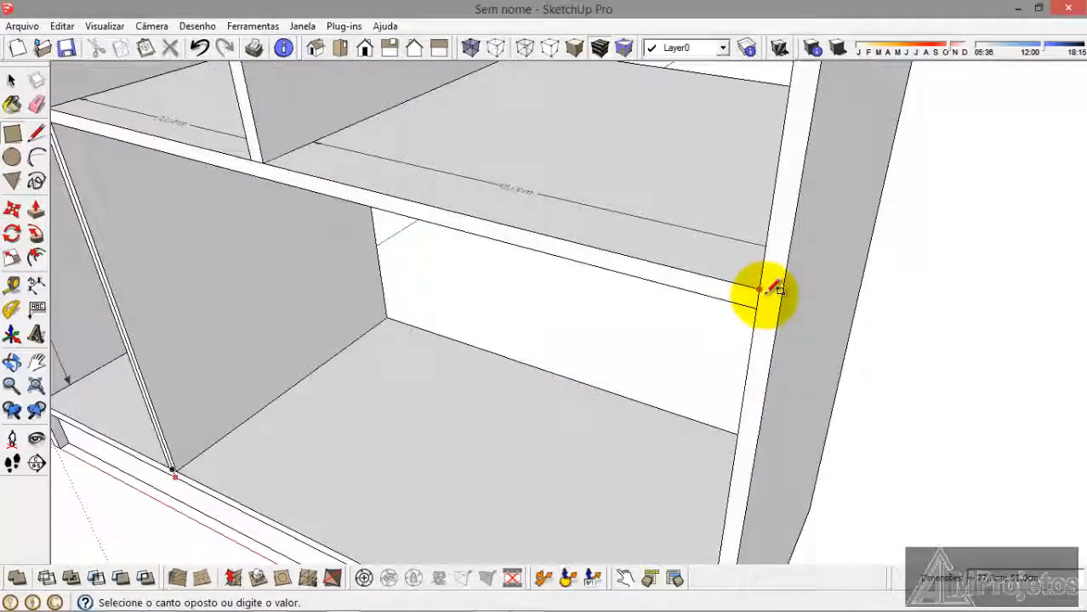
left_click(781, 293)
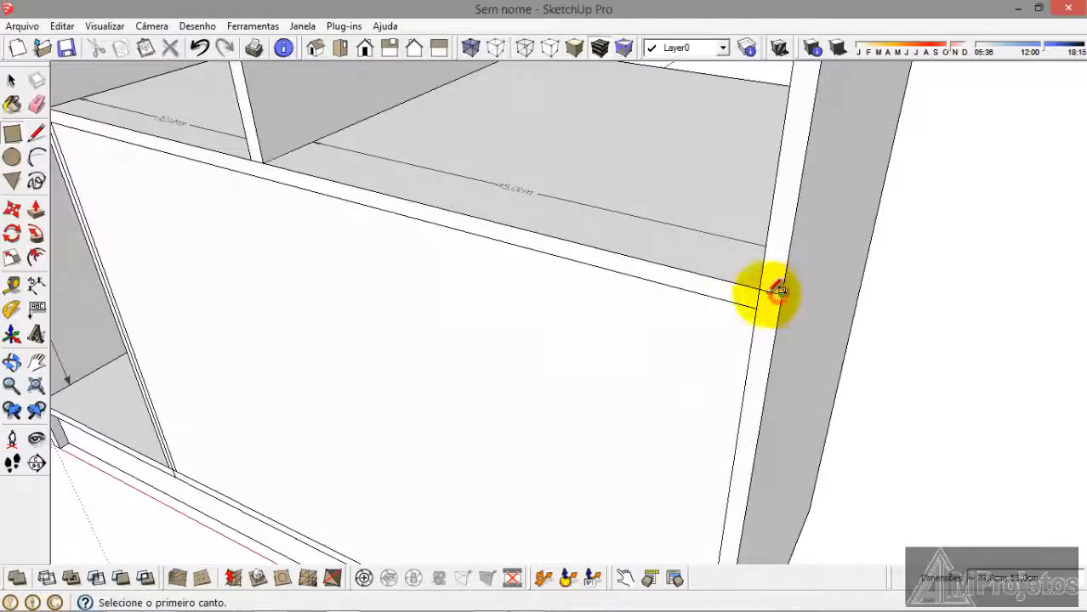
Step: Push/Pull the drawer-front rectangle outward 1.8 cm
left_click(34, 208)
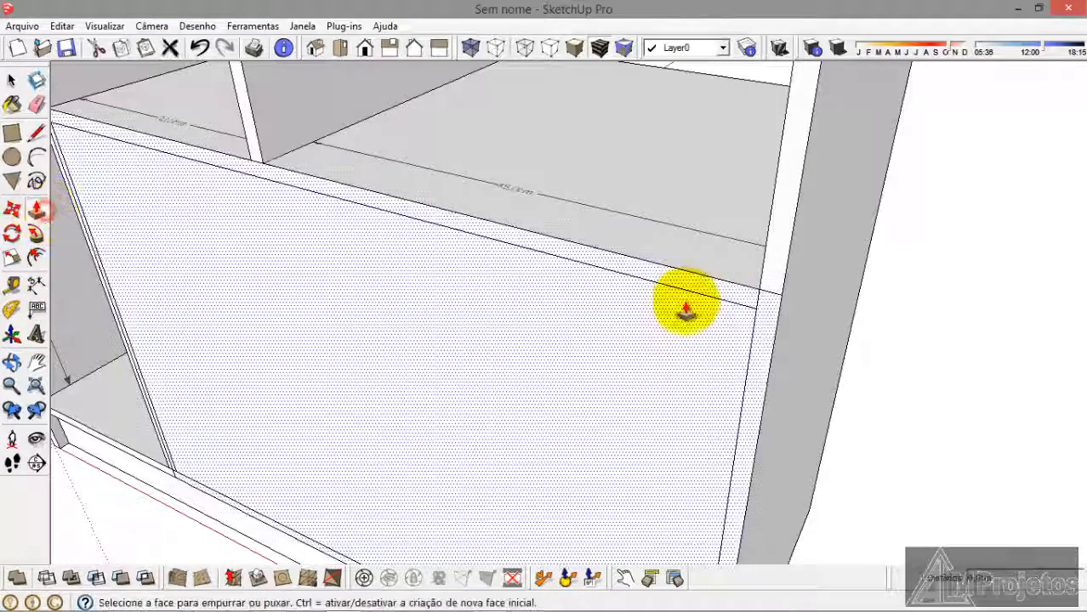
left_click(672, 308)
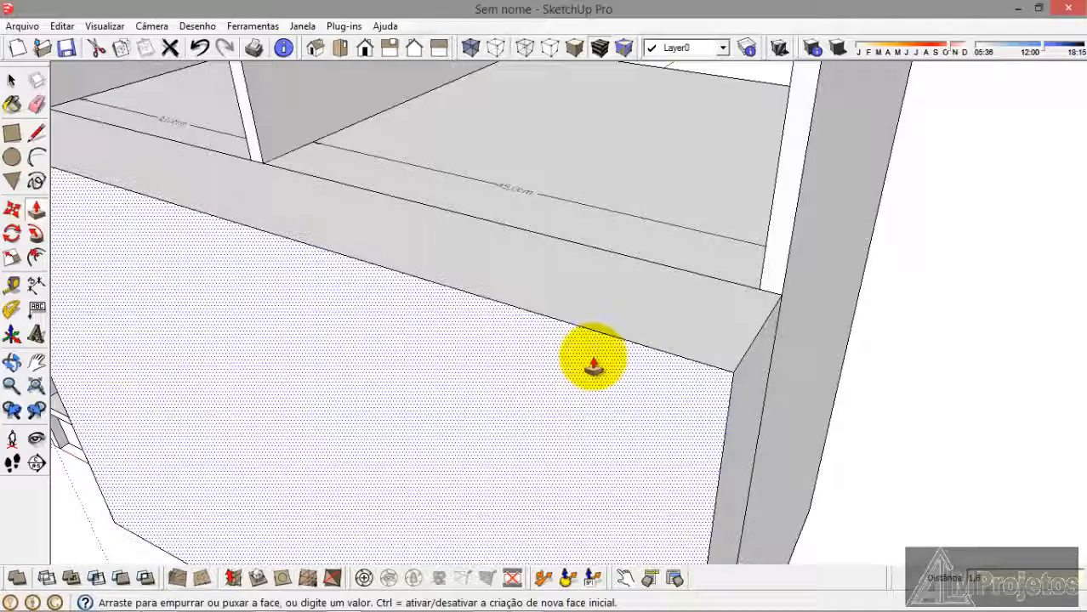
left_click(593, 366)
scroll(596, 364, "down", 4)
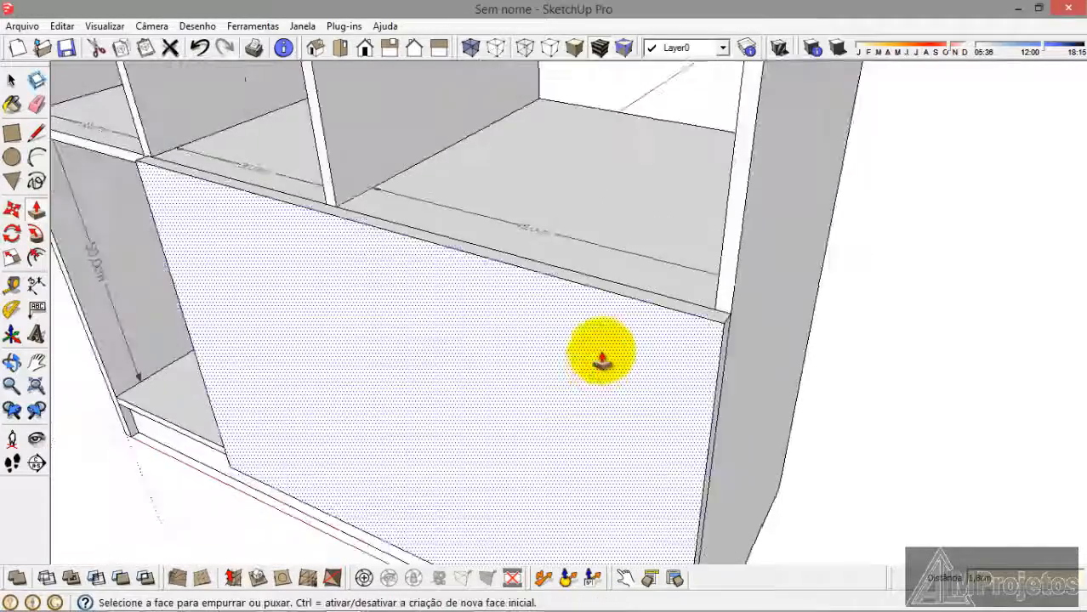
middle_click_drag(537, 357, 442, 361)
scroll(101, 247, "up", 1)
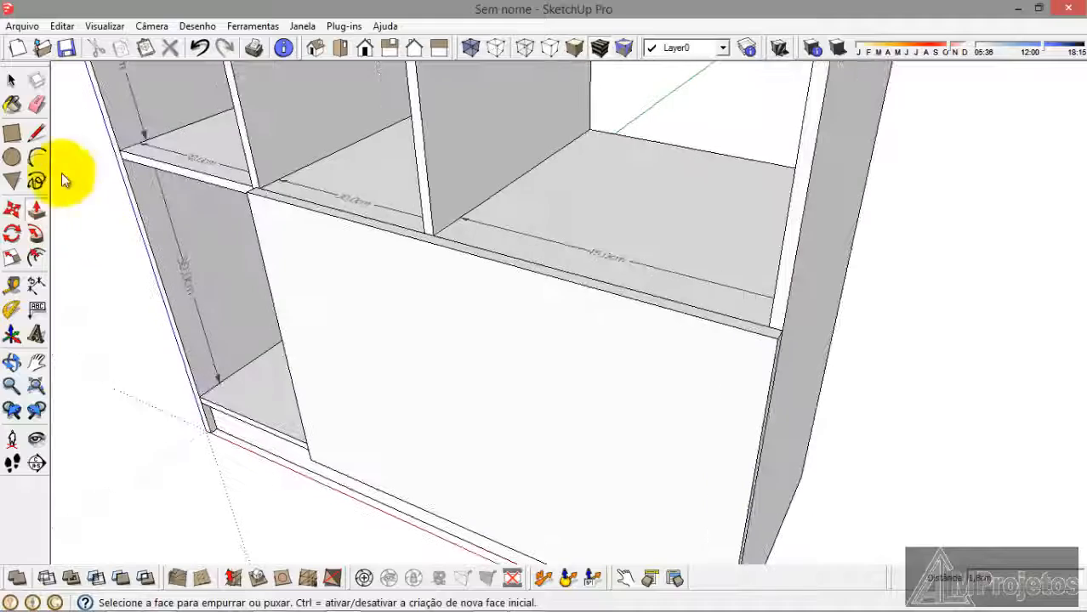
left_click(12, 80)
Step: Draw a full-width rectangle 10 cm high along the upper edge of the drawer panel's front face
scroll(168, 215, "up", 3)
scroll(168, 214, "up", 2)
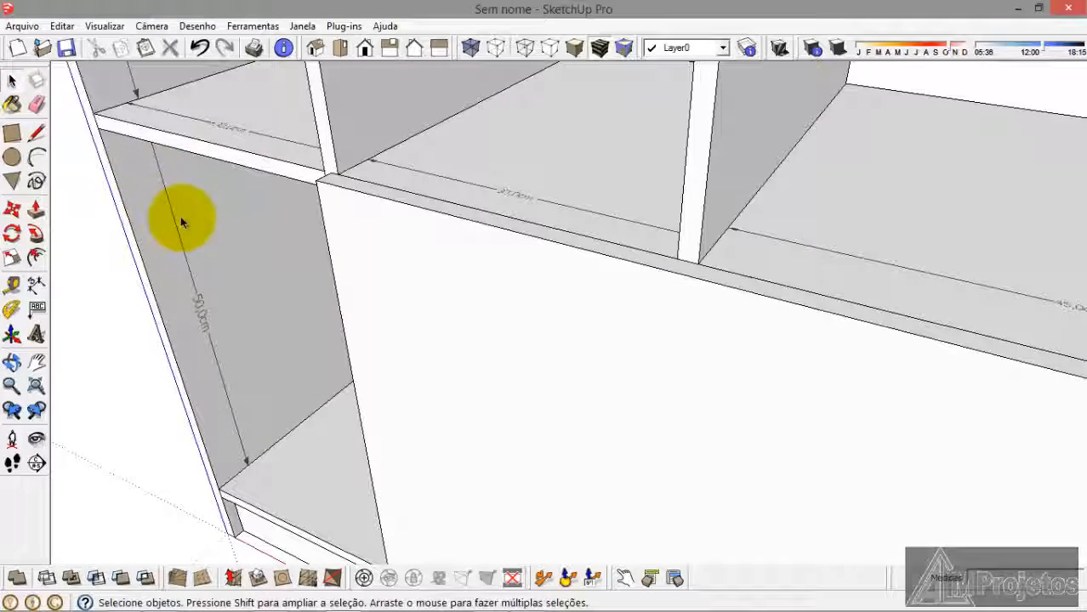
left_click(12, 138)
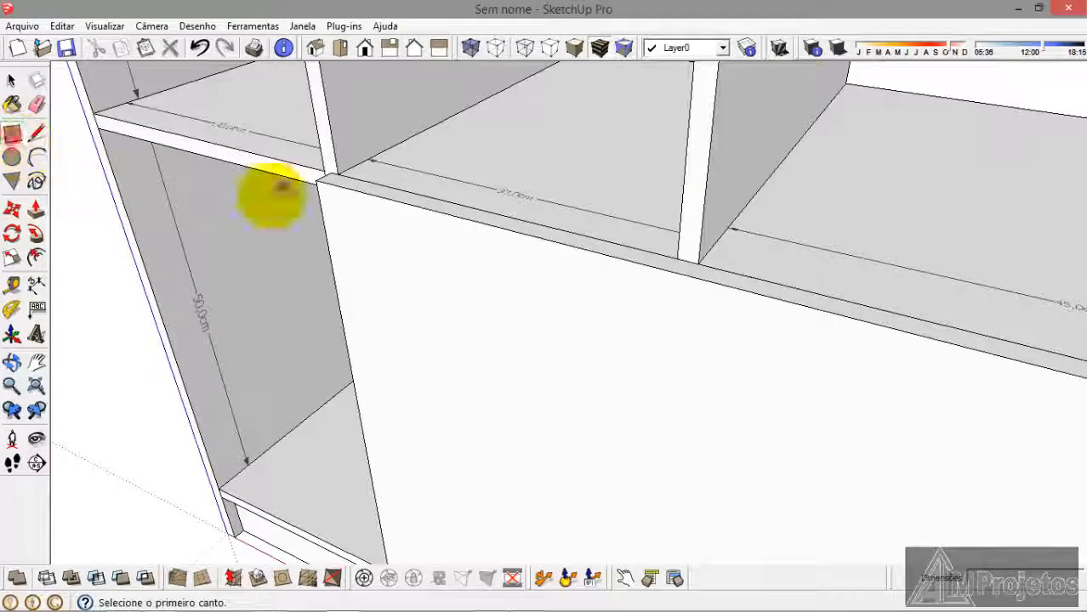
scroll(327, 185, "up", 2)
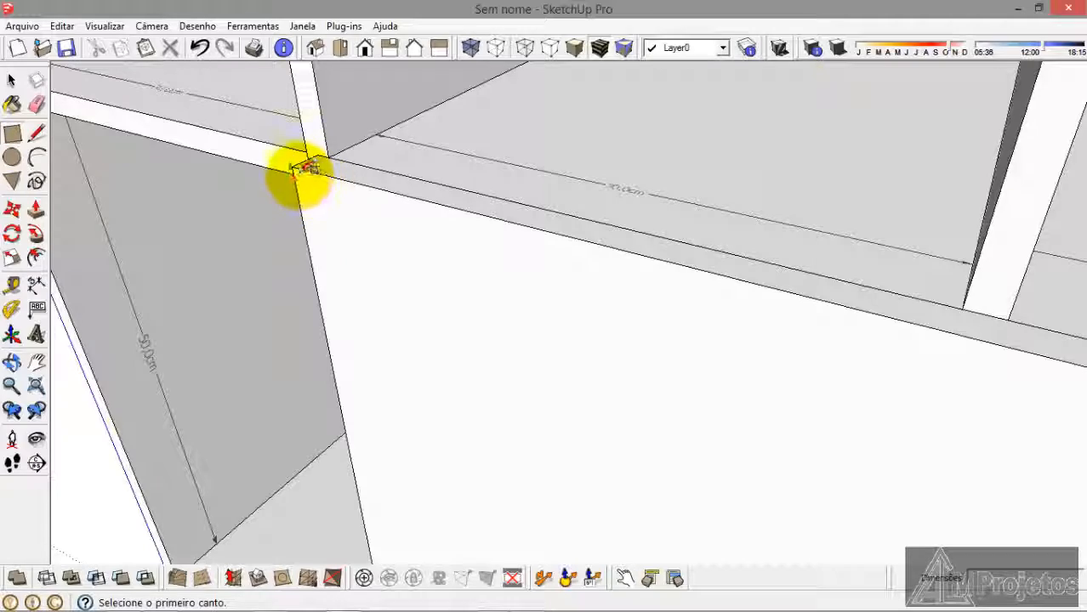
left_click(300, 168)
scroll(214, 230, "down", 4)
scroll(765, 425, "up", 2)
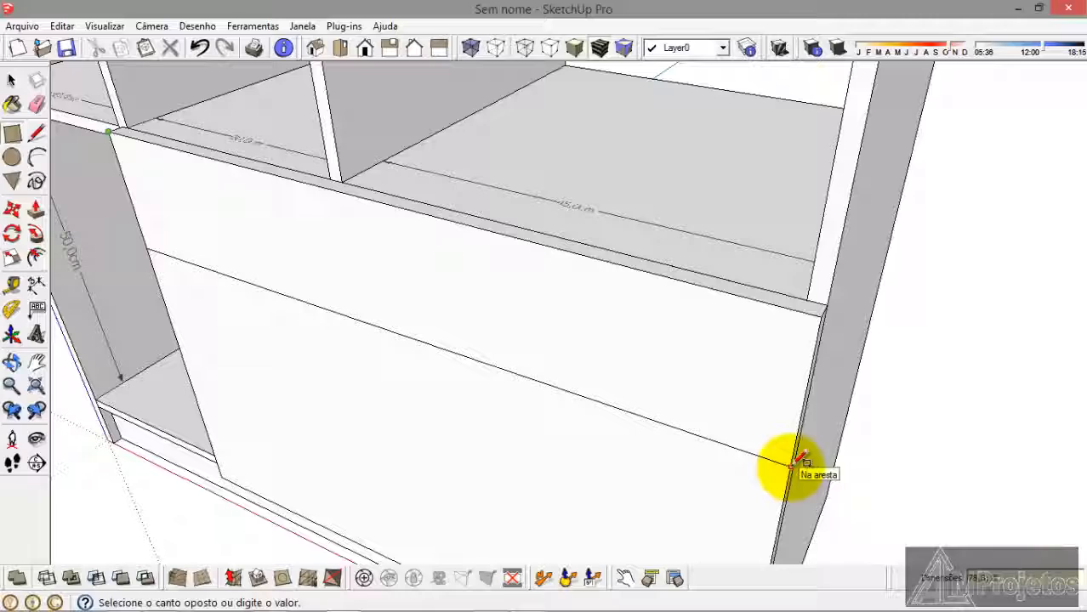
left_click(799, 462)
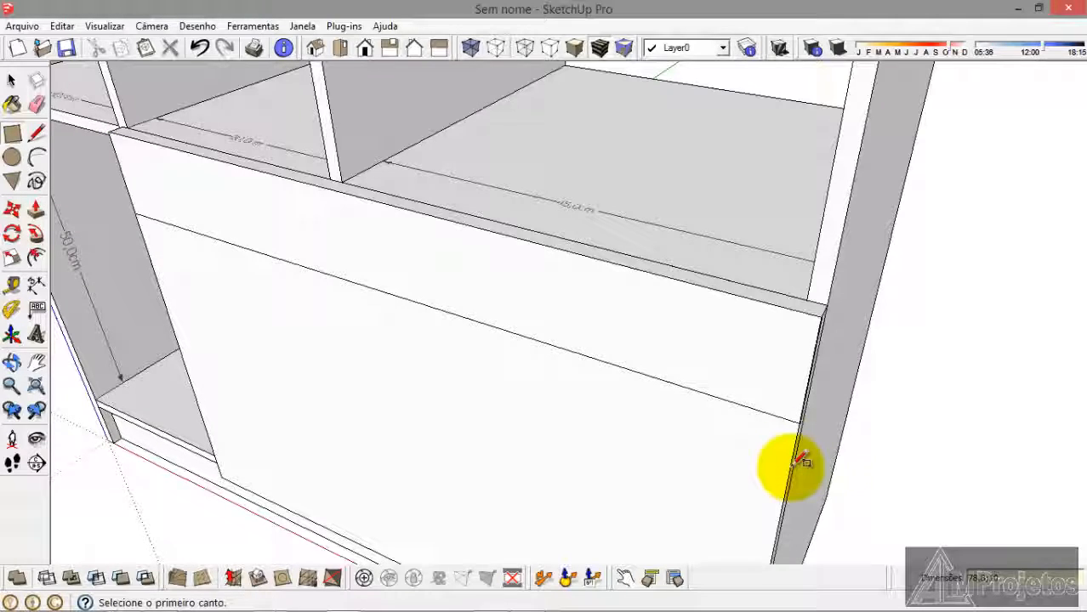
Step: Delete the stray line segments beside the new dividing line at the outer side edge of the drawer panel
scroll(720, 359, "down", 4)
middle_click_drag(721, 358, 643, 170)
scroll(701, 167, "up", 3)
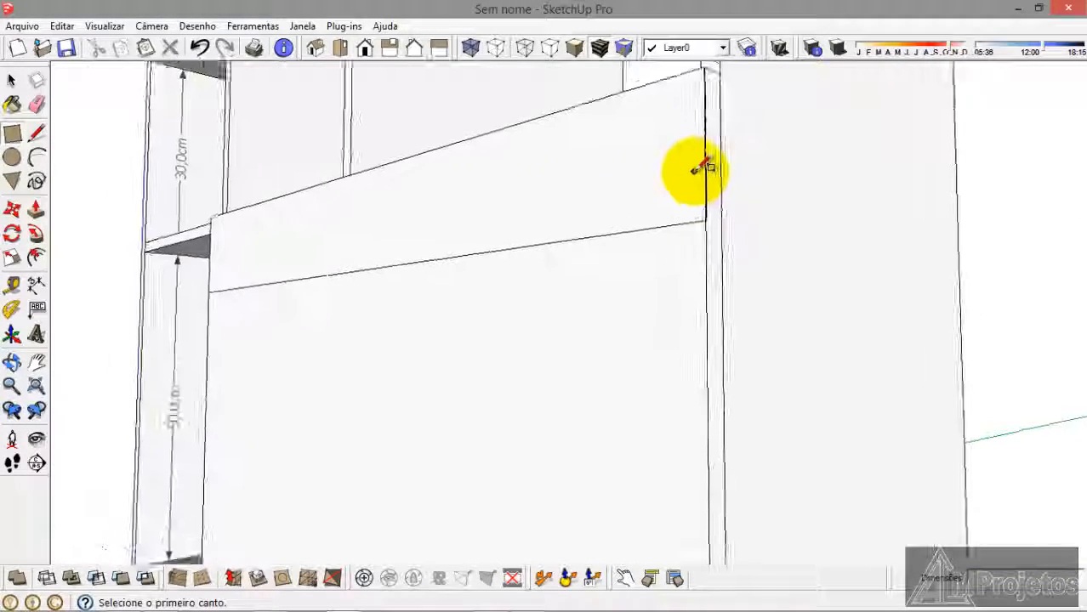
scroll(702, 167, "up", 5)
middle_click_drag(720, 267, 747, 430)
left_click(15, 82)
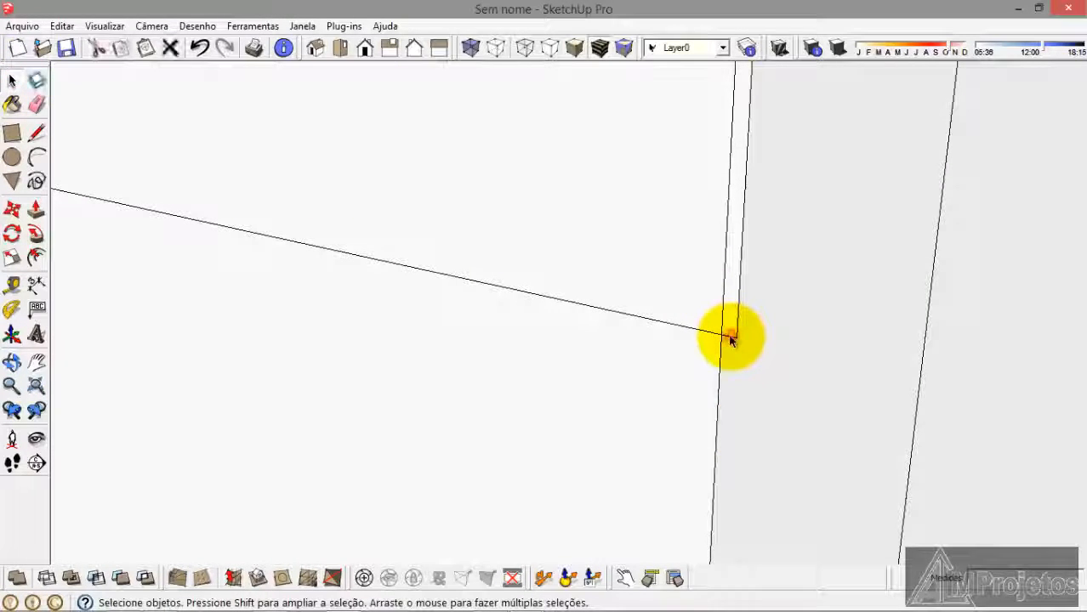
left_click(735, 336)
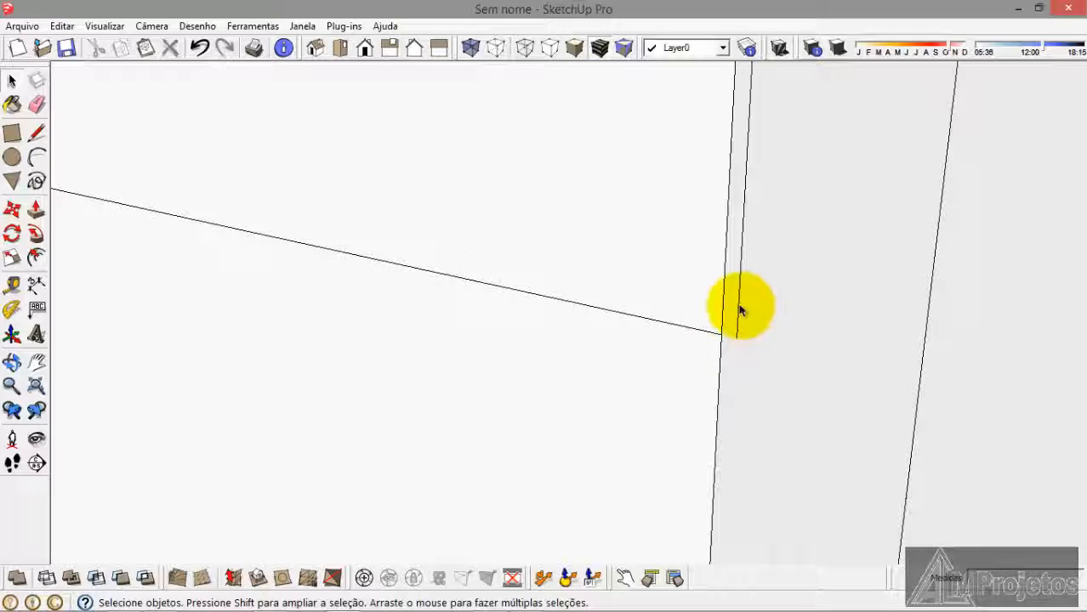
middle_click_drag(740, 308, 764, 214)
scroll(763, 214, "up", 6)
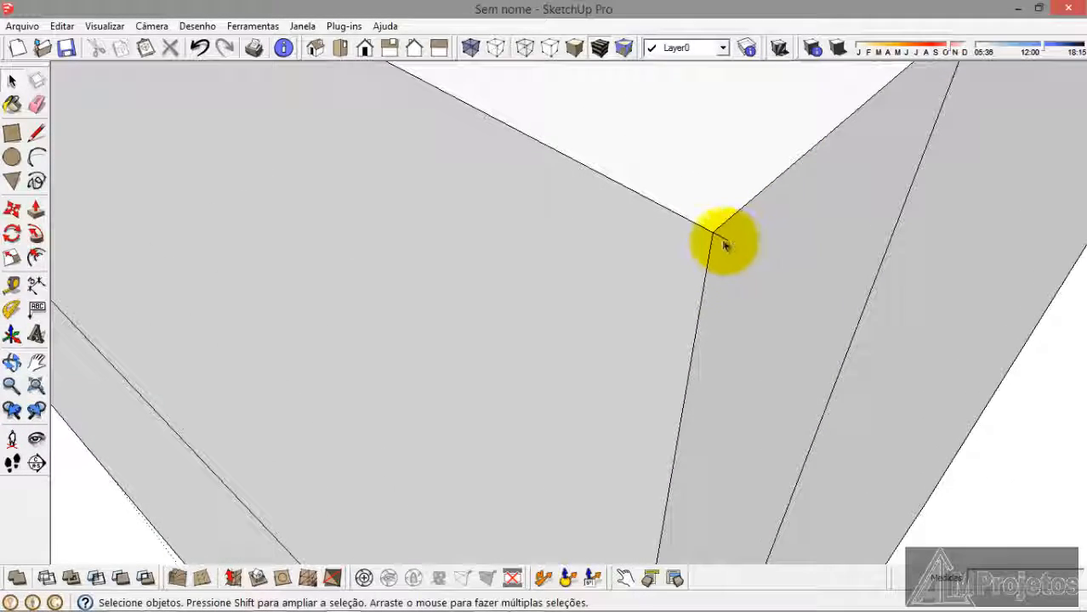
scroll(771, 218, "down", 5)
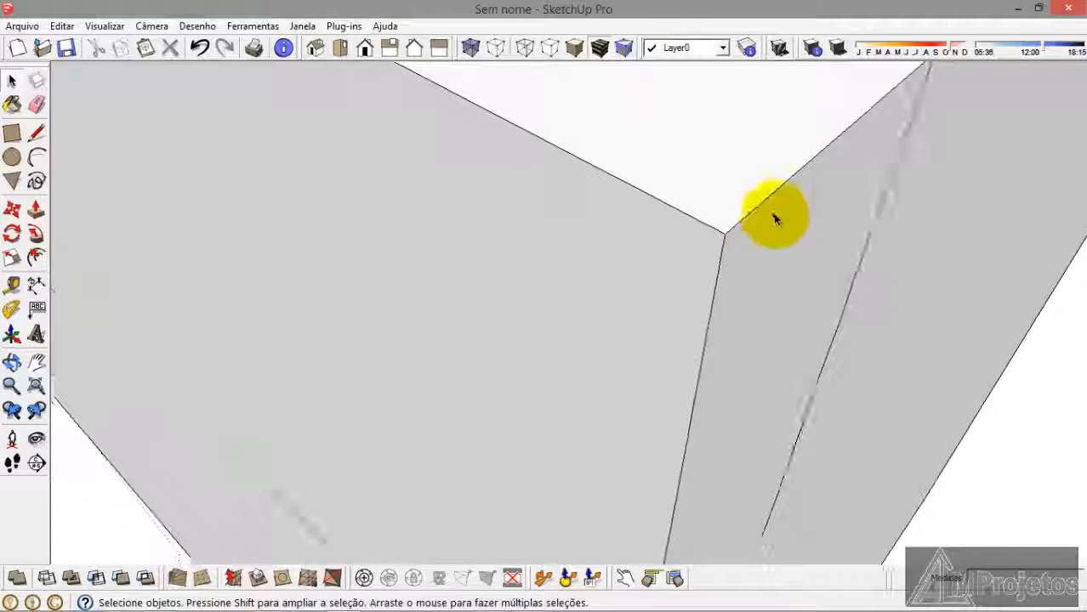
scroll(644, 290, "down", 4)
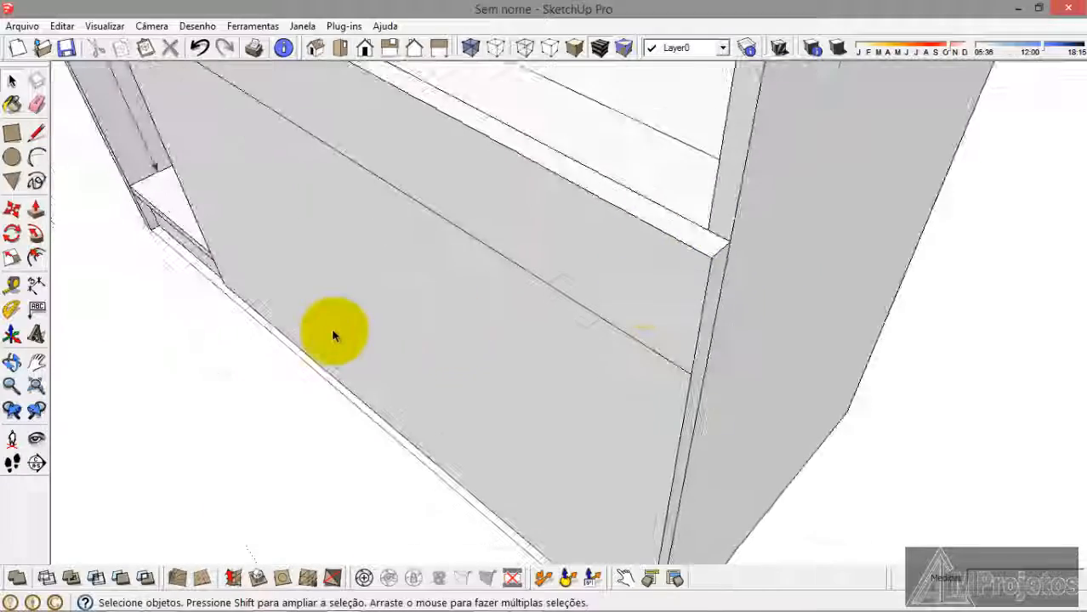
Step: Draw a full-width rectangle about 21.5 cm high below the existing dividing line, splitting the rest of the drawer panel's front in two
middle_click_drag(332, 335, 393, 205)
scroll(362, 302, "down", 2)
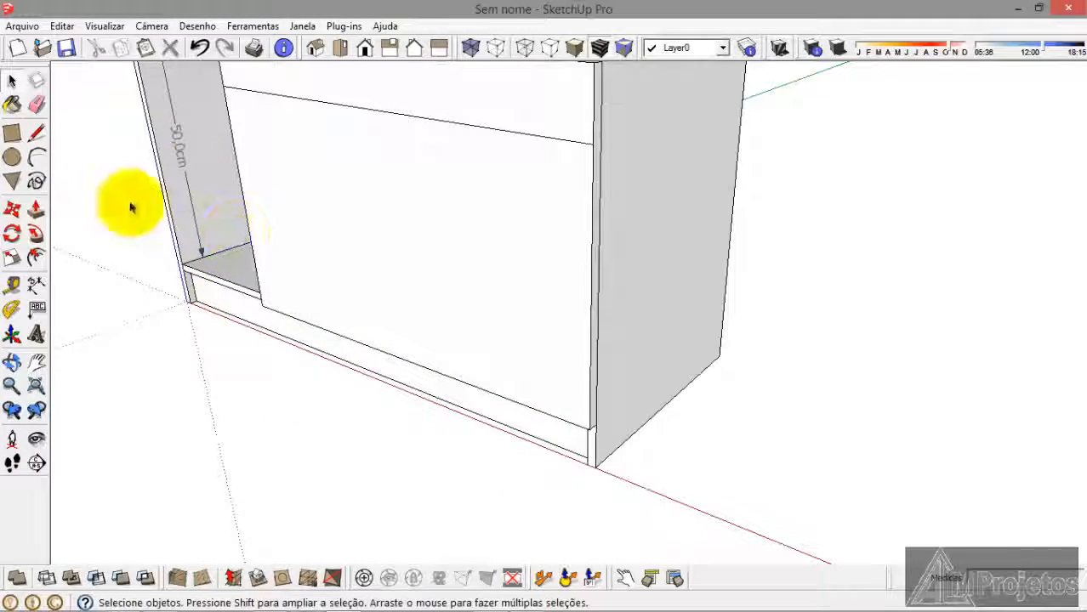
left_click(11, 136)
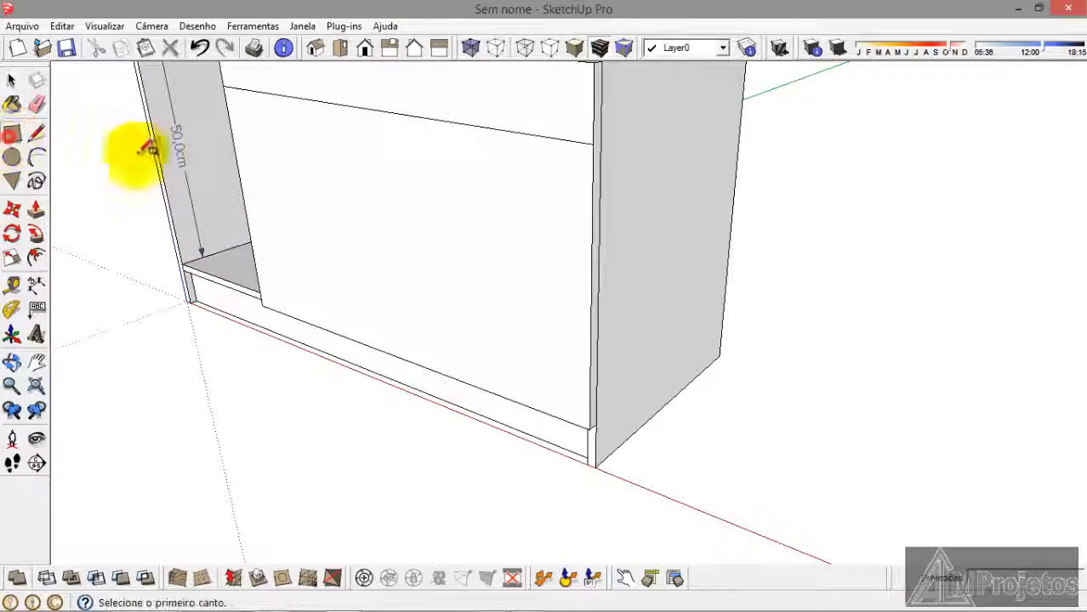
left_click(244, 202)
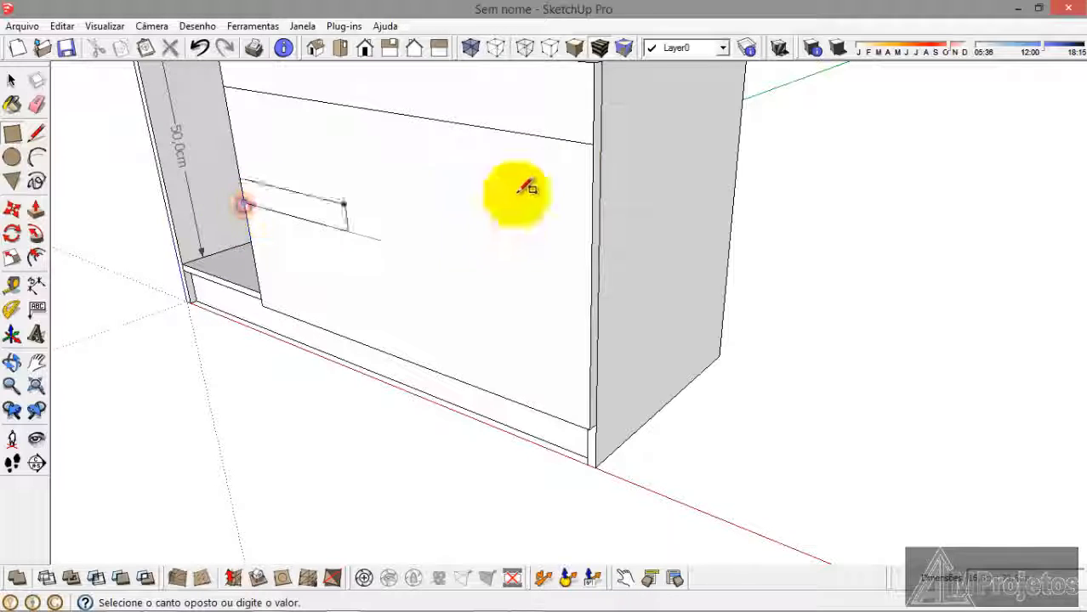
left_click(592, 143)
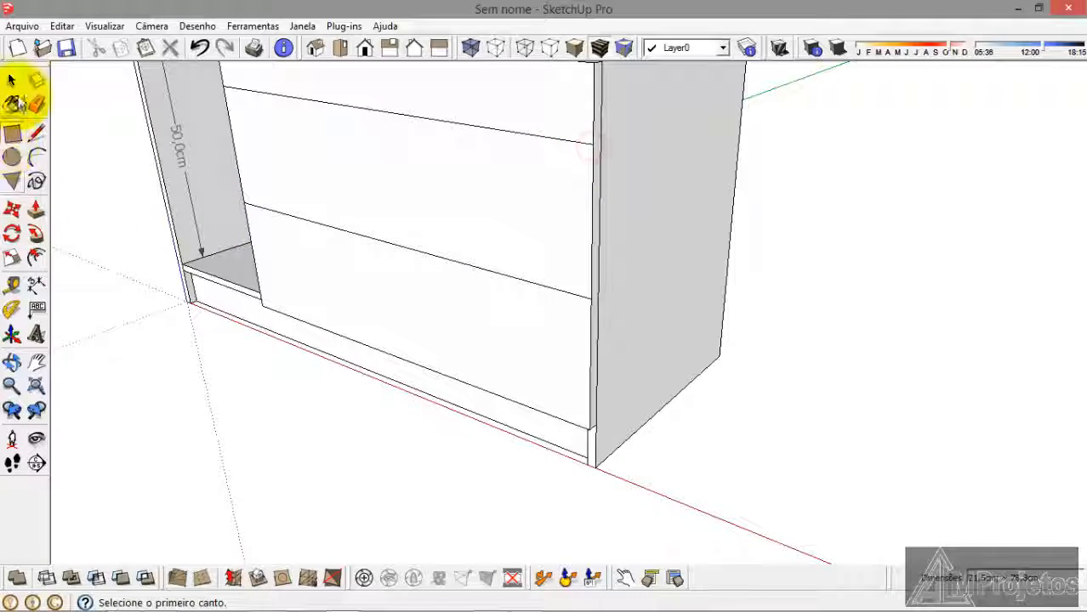
Step: Move the whole divided drawer panel out of the lower wide opening to the empty space in front of the wardrobe
middle_click_drag(597, 485, 538, 376)
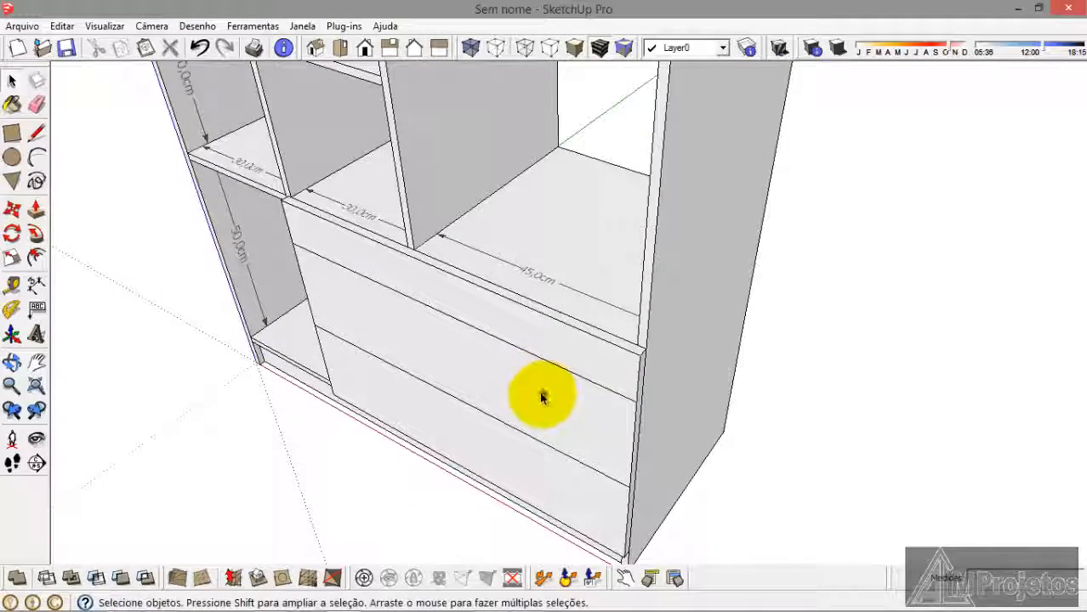
left_click(542, 397)
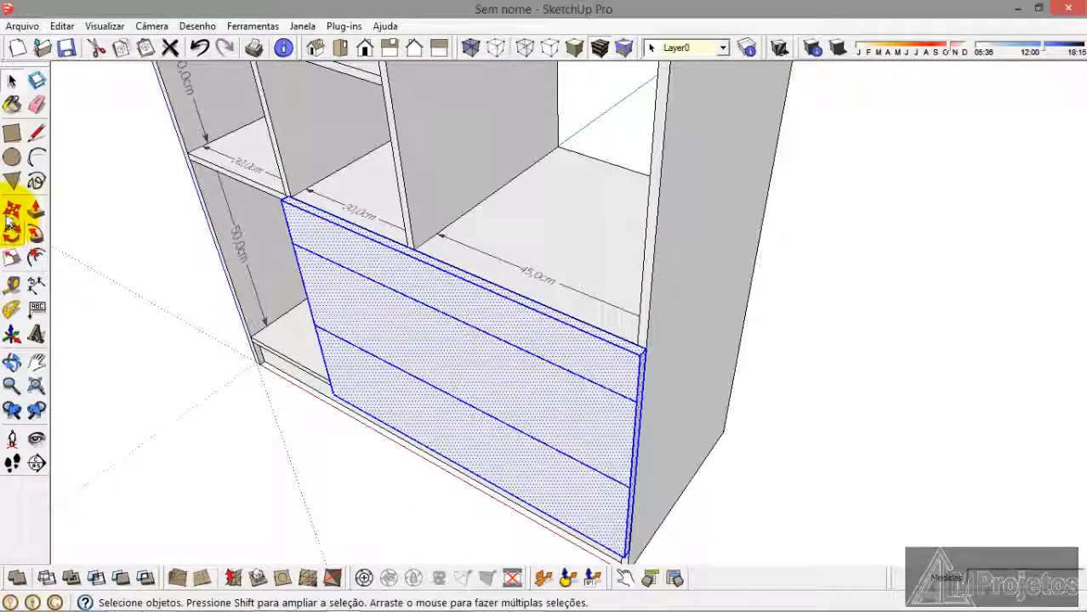
left_click(196, 411)
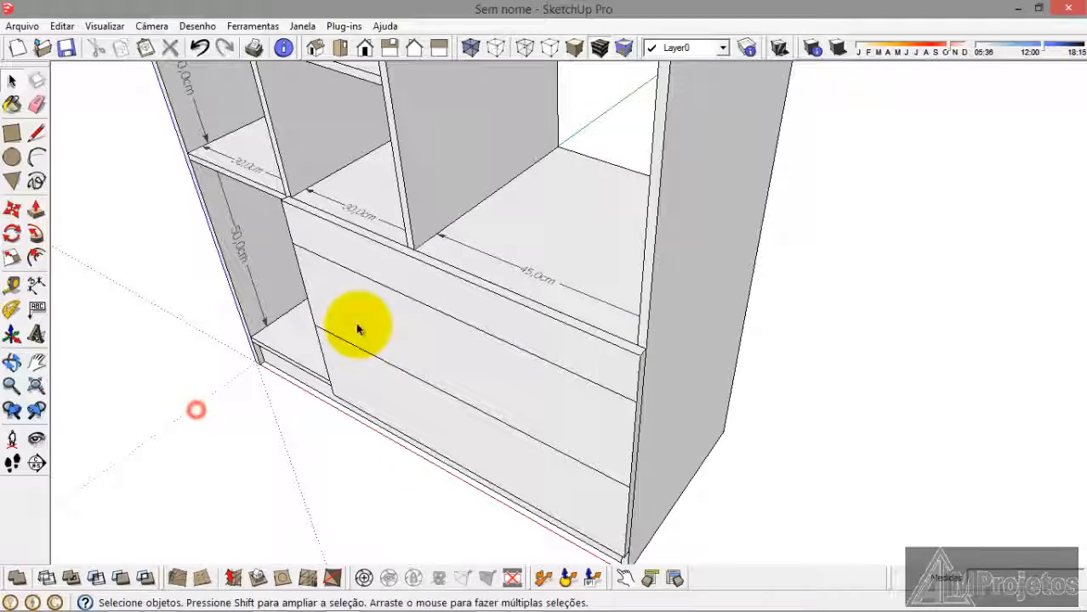
left_click(398, 350)
double_click(403, 349)
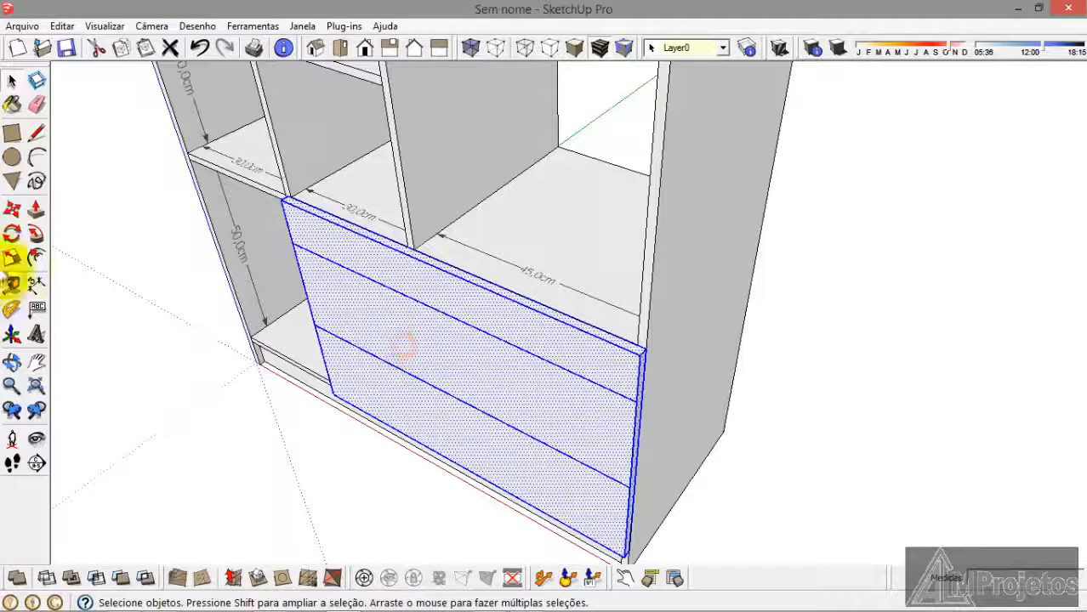
left_click(12, 209)
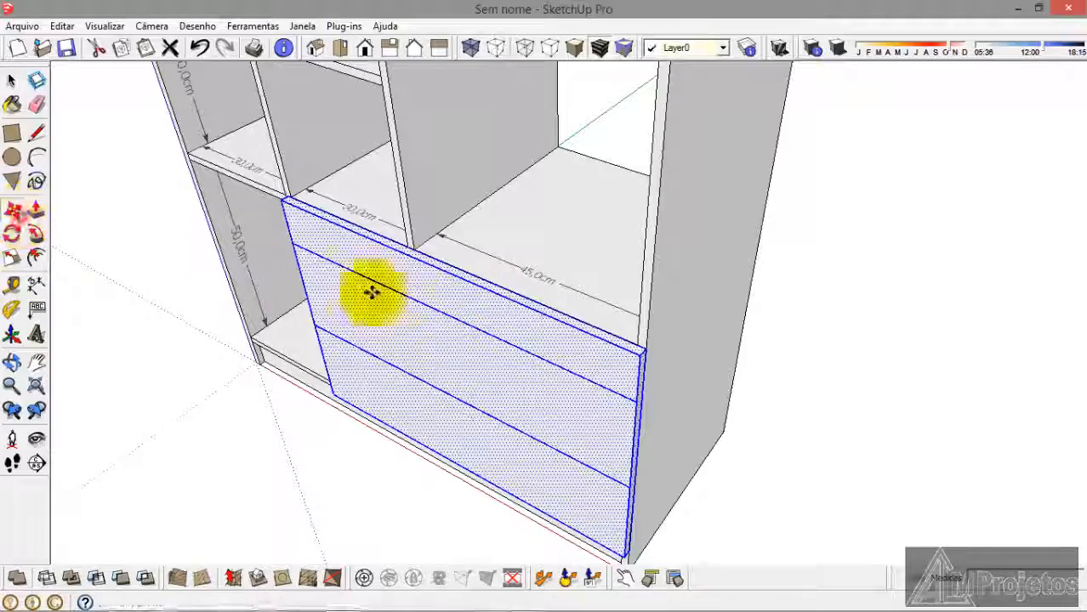
left_click(647, 345)
scroll(753, 80, "down", 4)
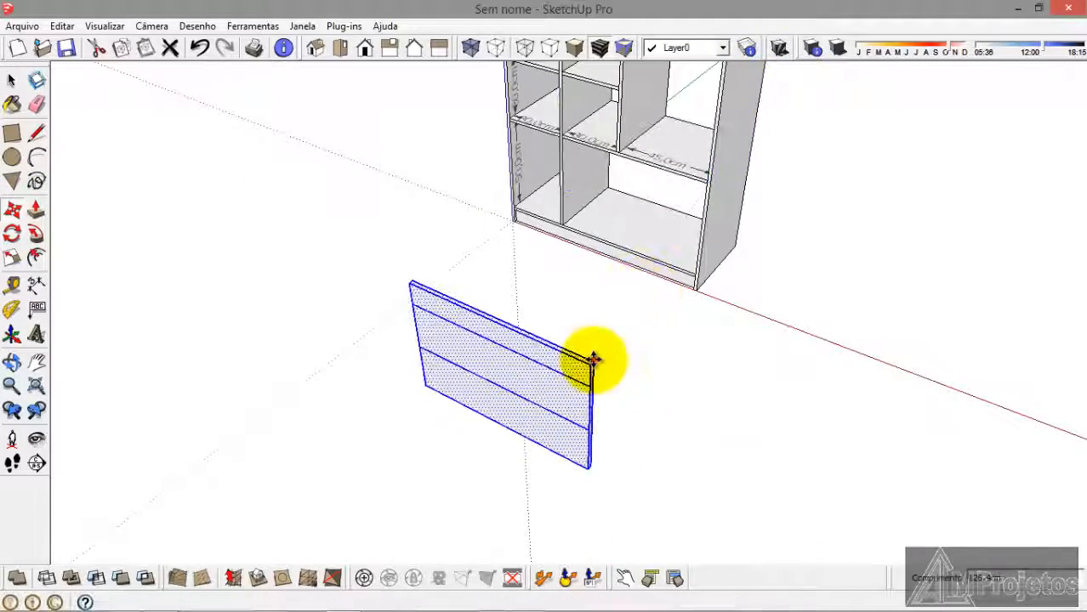
left_click(594, 359)
left_click(12, 80)
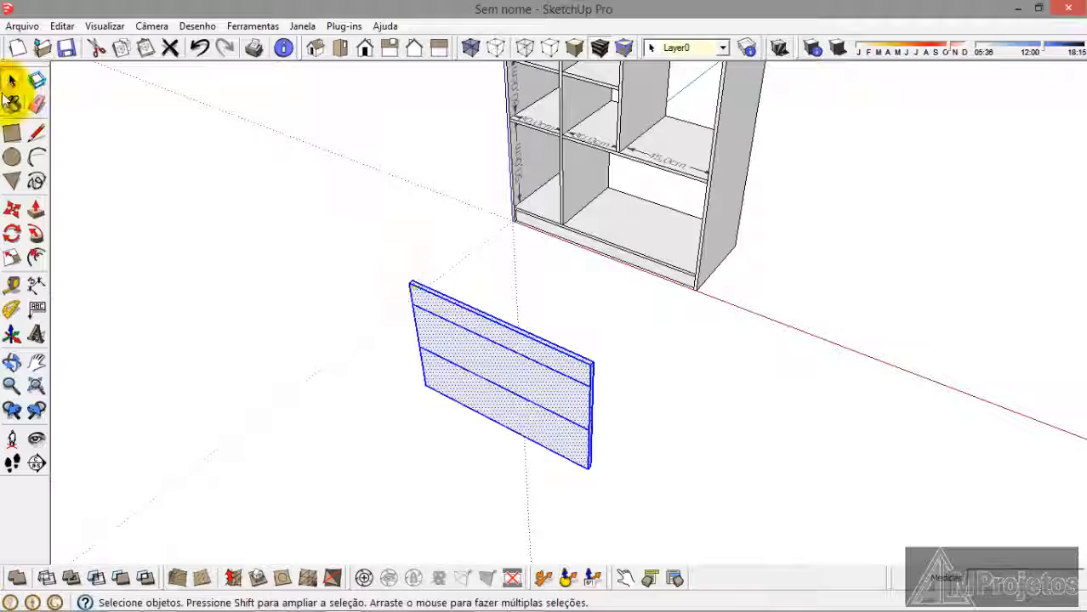
Step: Delete the divided drawer panel standing in front of the wardrobe
left_click(487, 344)
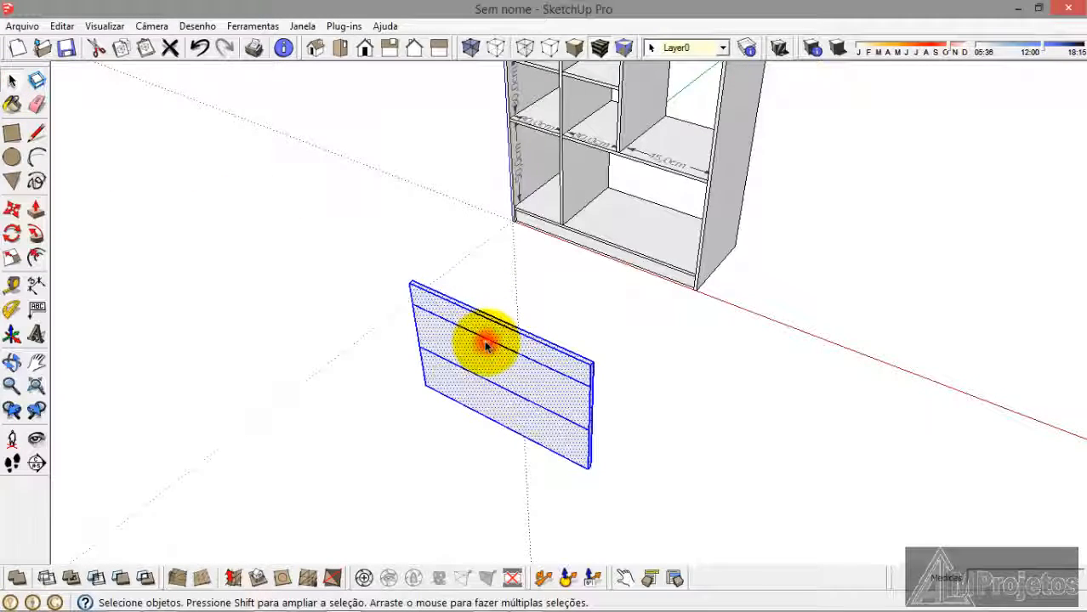
key("Delete")
left_click(591, 328)
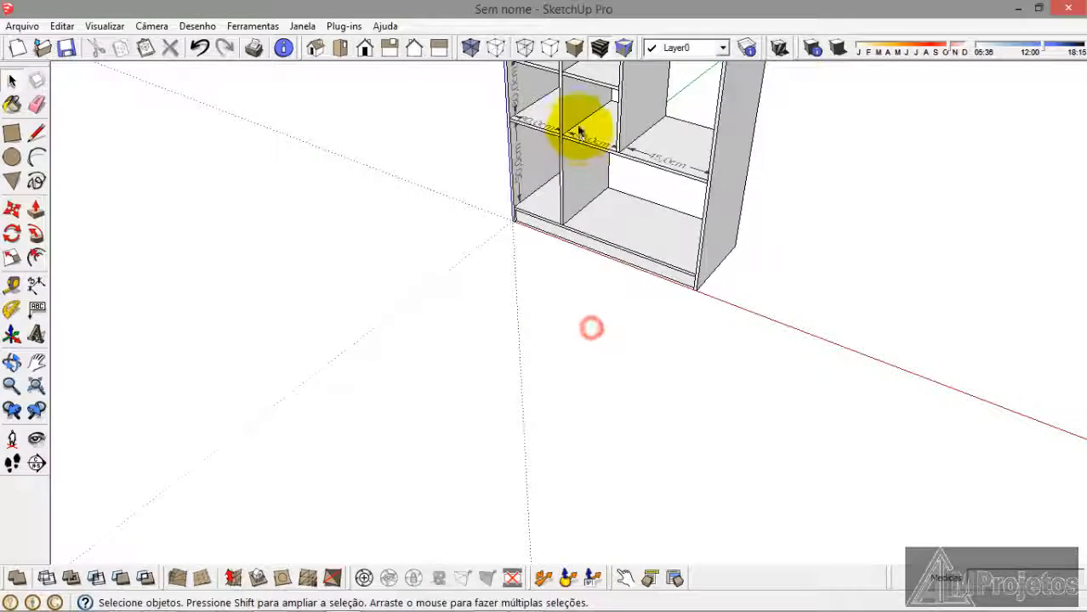
scroll(580, 132, "up", 4)
middle_click_drag(585, 305, 572, 114)
scroll(529, 145, "up", 5)
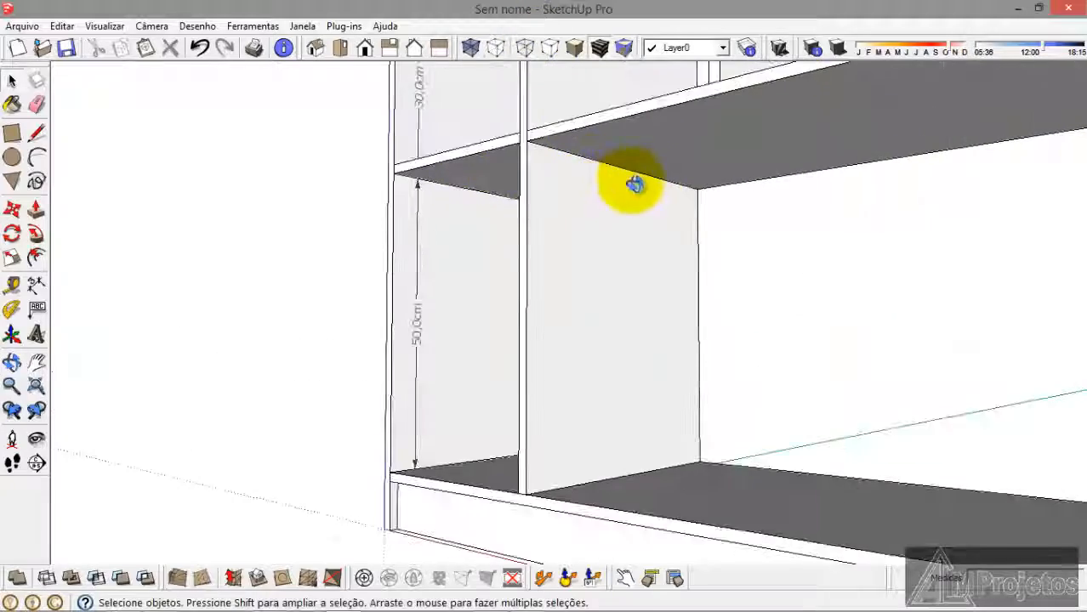
Step: Draw a 1,5 by 6 cm rectangle on the lower divider's inner face, at the front corner directly beneath the shelf
mouse_move(635, 180)
middle_mouse_down()
mouse_move(561, 72)
mouse_move(549, 85)
middle_mouse_up()
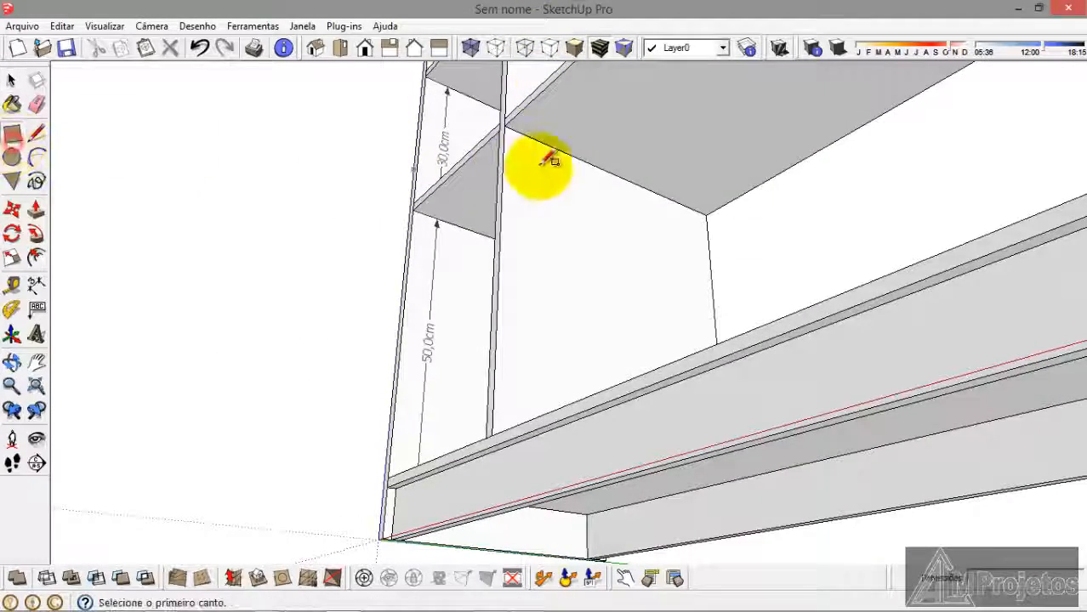
scroll(536, 136, "up", 3)
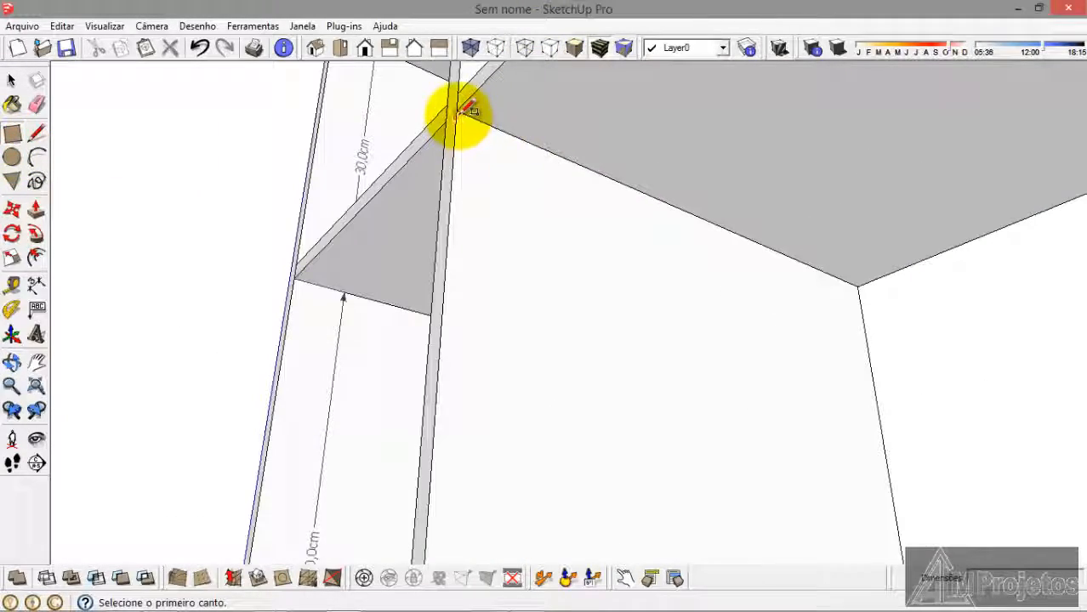
left_click(457, 114)
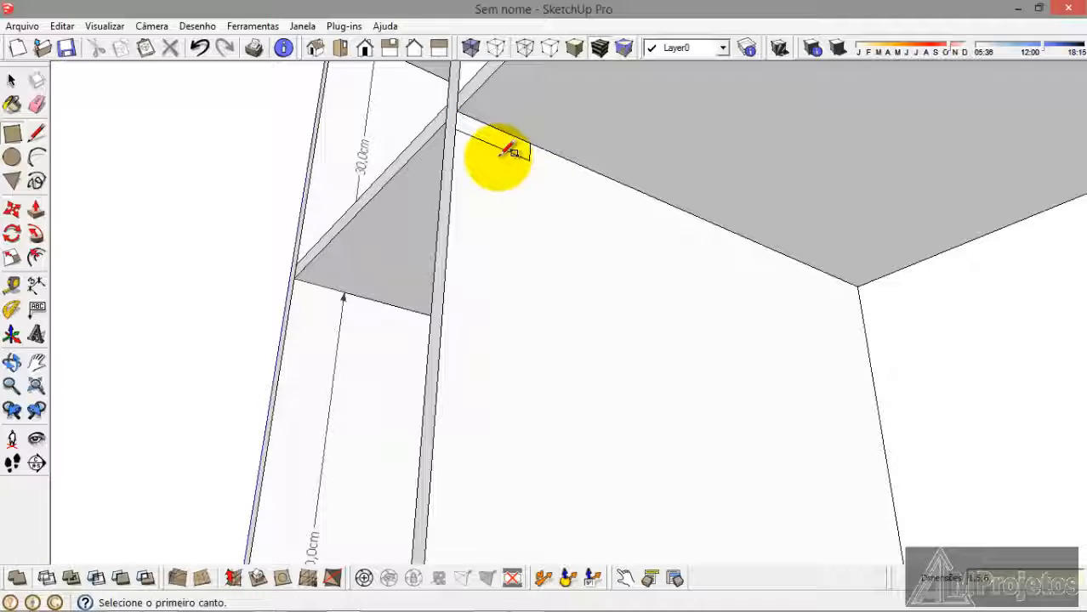
Step: Push/Pull the rectangle across the wide lower compartment up to the opposite side panel, forming a strip under the shelf
left_click(39, 214)
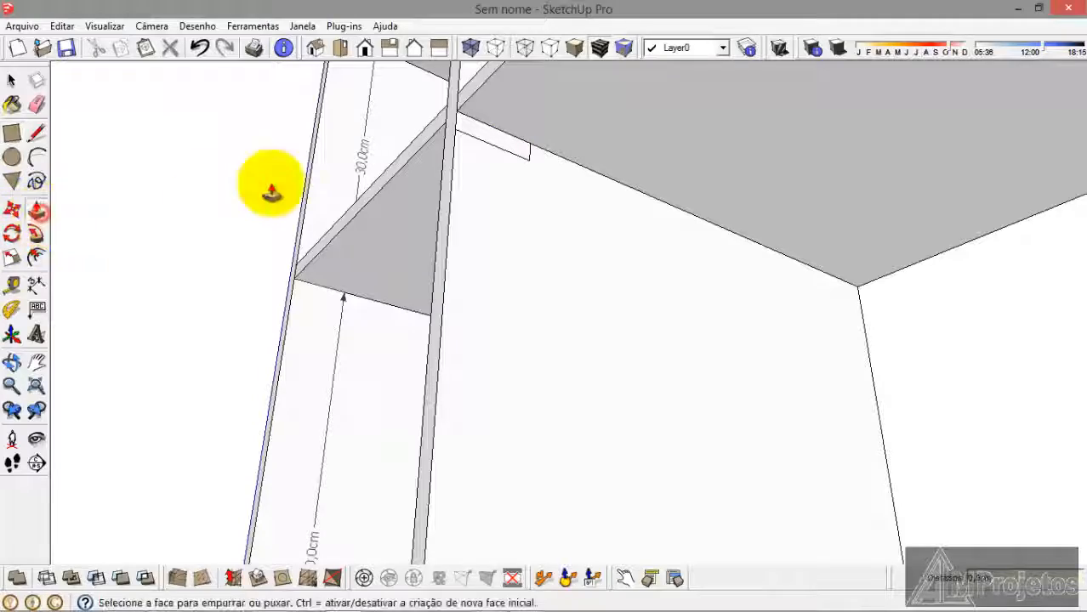
middle_click_drag(493, 144, 655, 109)
scroll(686, 165, "up", 5)
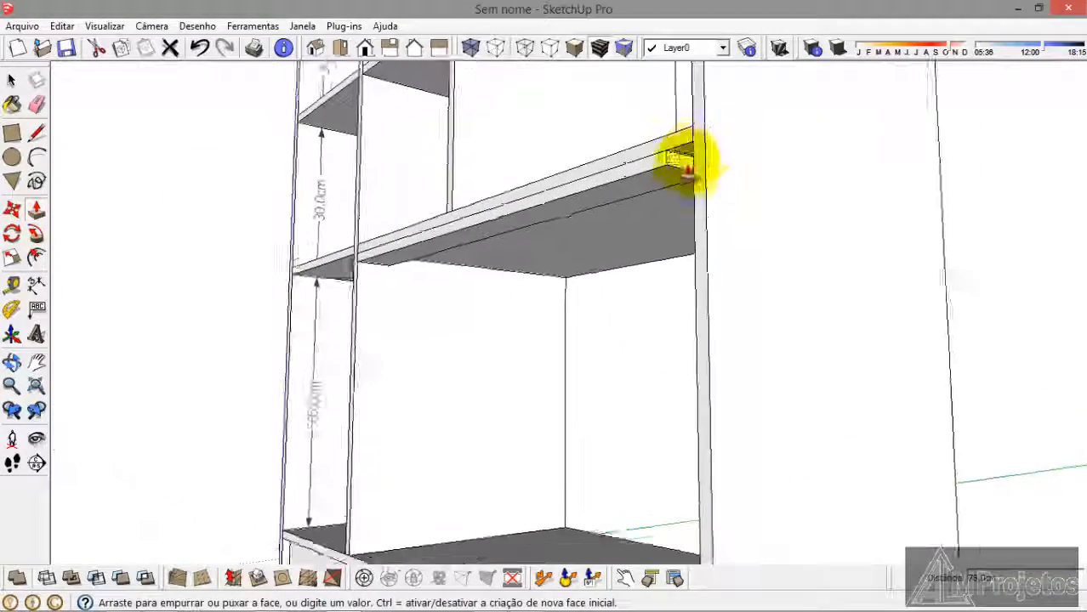
left_click(699, 214)
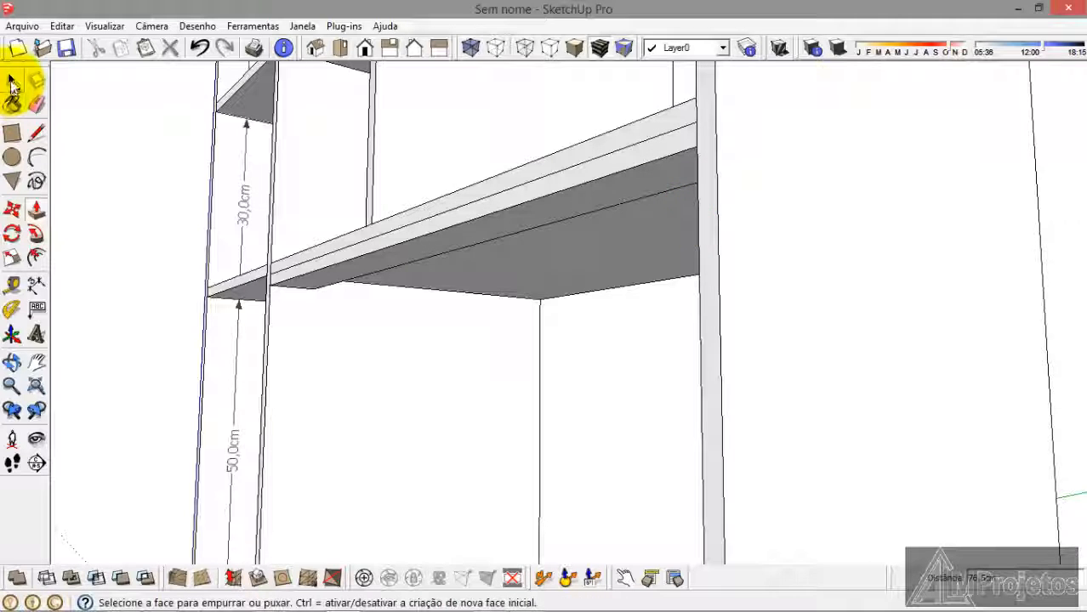
Step: Select the whole strip beneath the lower shelf and make it a group
left_click(12, 83)
left_click(330, 224)
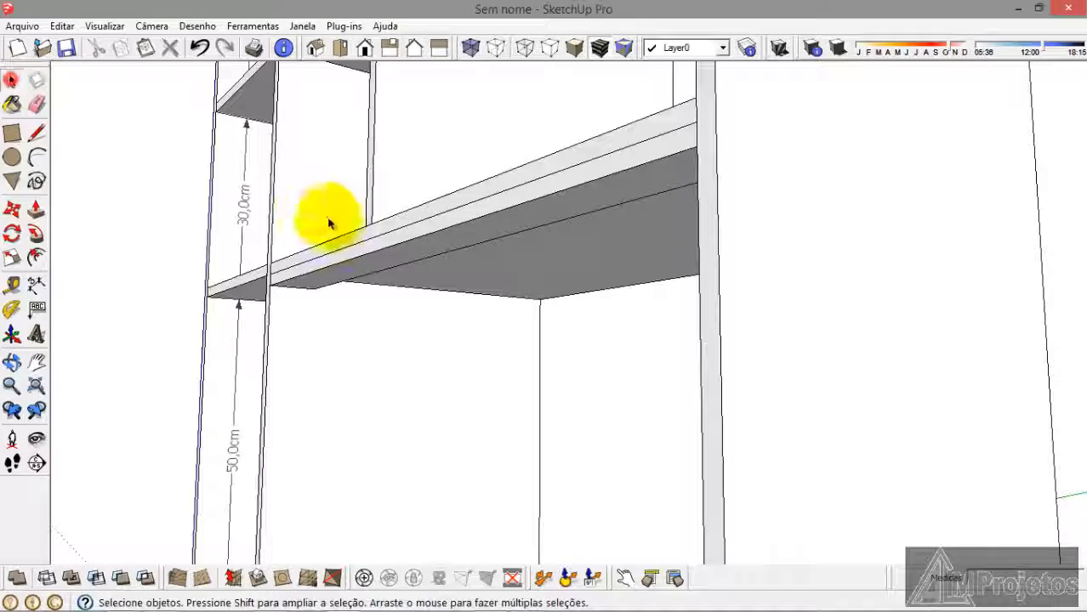
right_click(336, 265)
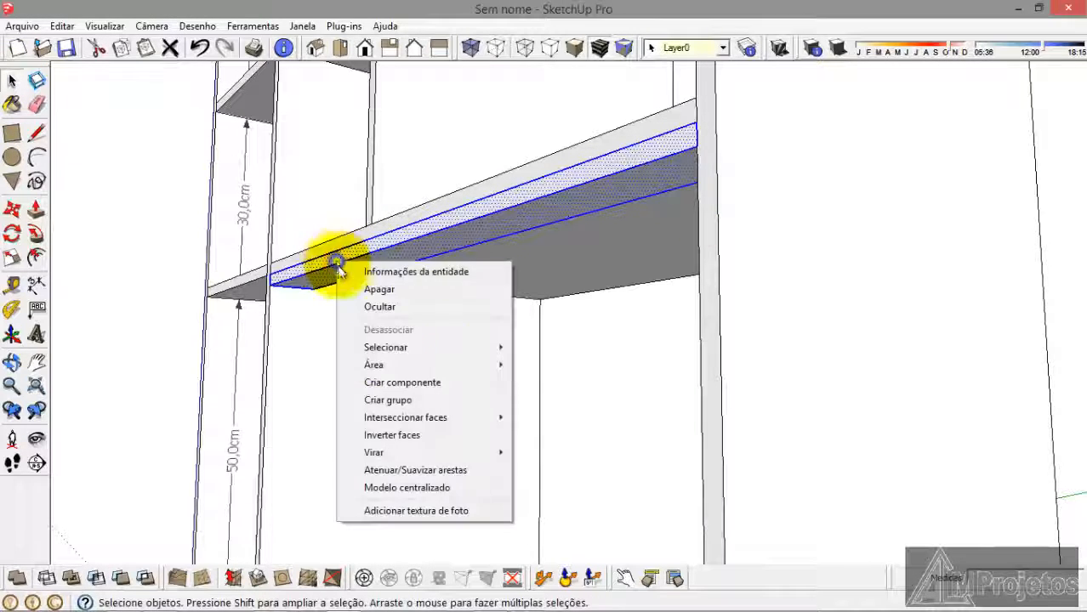
left_click(398, 405)
Step: Draw a 6 cm deep strip profile on the left side panel's inner face, beneath the front corner of the shelf above the divided compartments
middle_click_drag(121, 293, 332, 417)
scroll(367, 297, "down", 4)
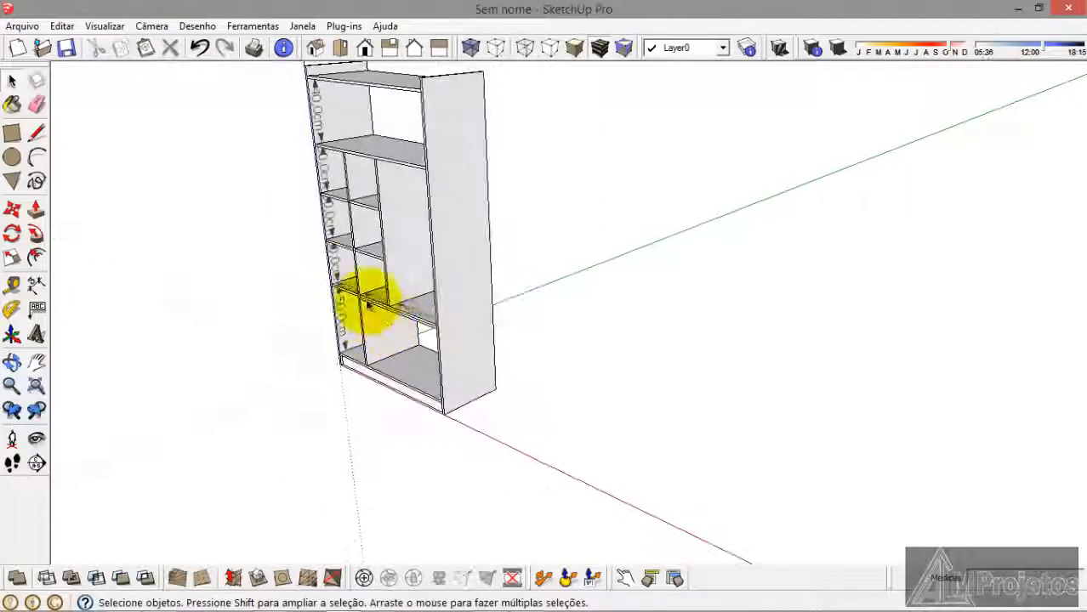
scroll(352, 155, "up", 1)
scroll(353, 154, "up", 5)
mouse_move(353, 154)
middle_mouse_down()
mouse_move(363, 199)
mouse_move(362, 163)
middle_mouse_up()
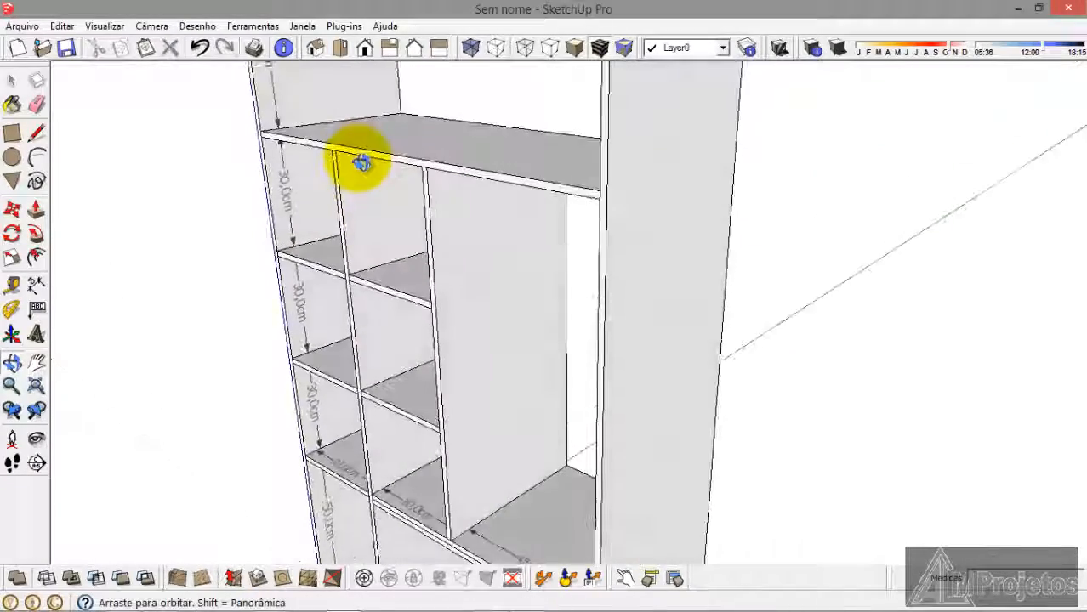
scroll(356, 163, "down", 5)
scroll(359, 189, "up", 1)
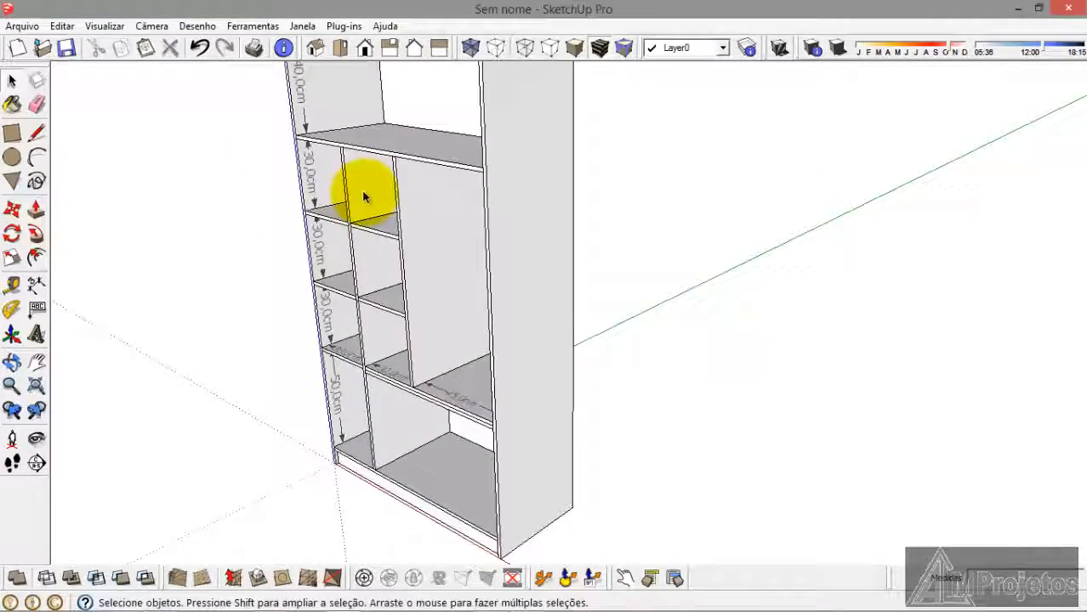
scroll(358, 204, "down", 2)
middle_click_drag(357, 206, 359, 66)
scroll(344, 174, "up", 6)
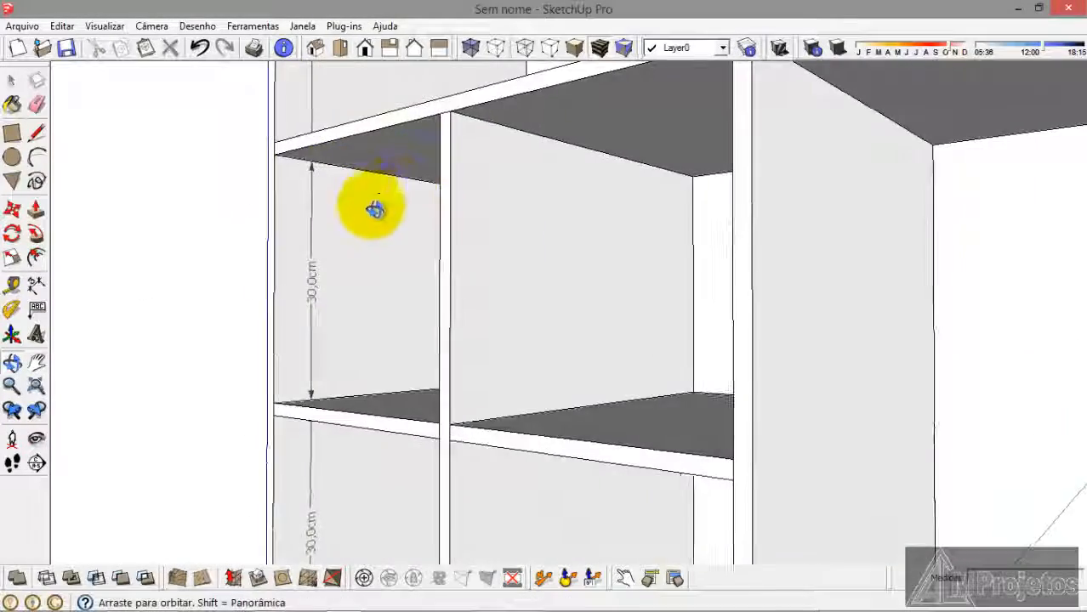
middle_click_drag(375, 209, 353, 204)
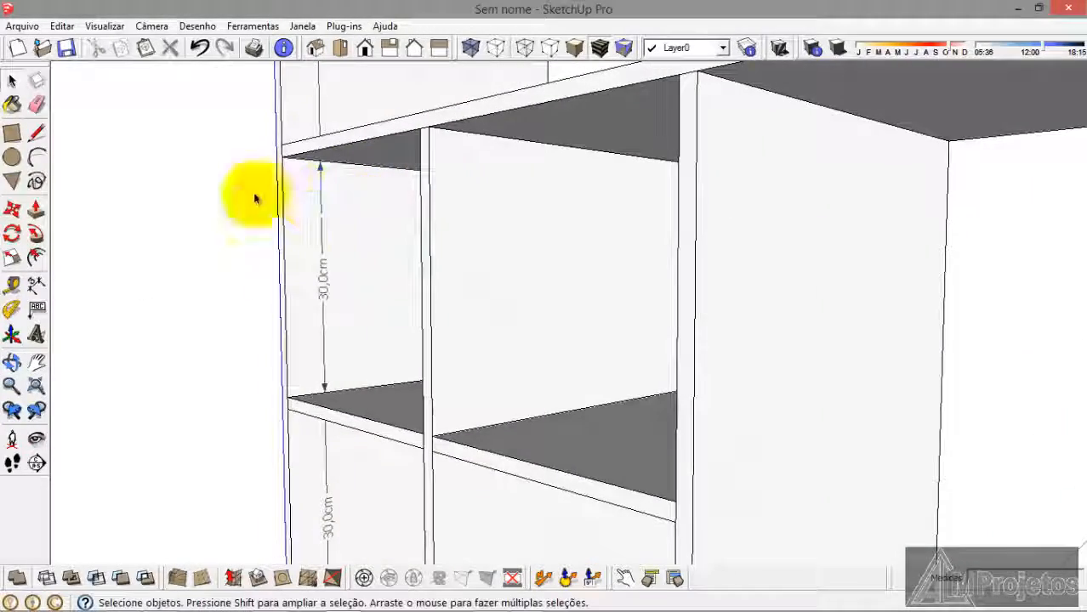
left_click(7, 142)
middle_click_drag(288, 242, 284, 174)
scroll(280, 159, "up", 6)
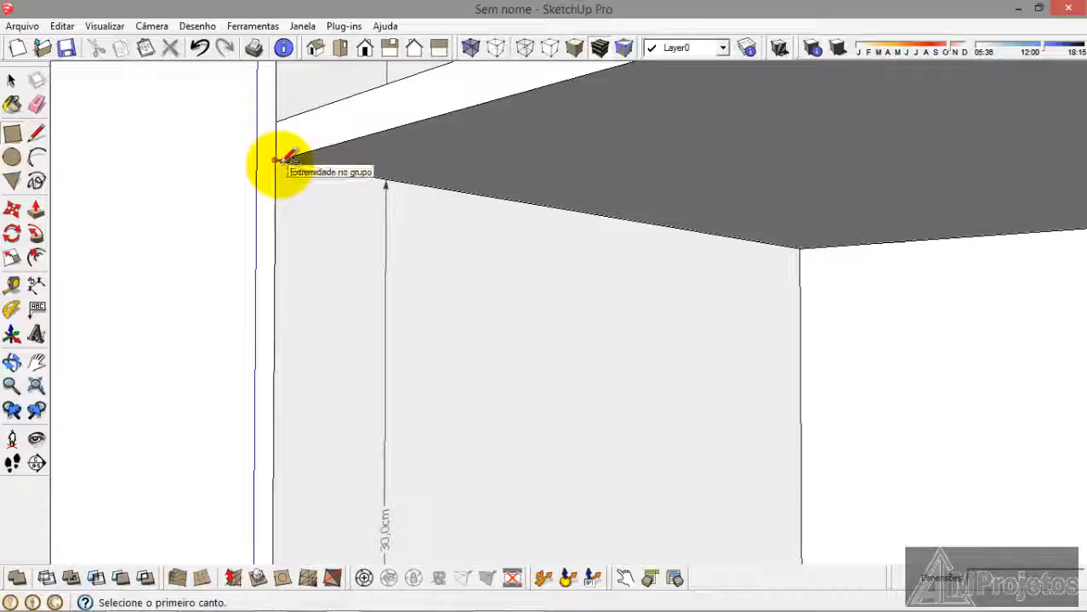
left_click(285, 160)
scroll(374, 217, "up", 3)
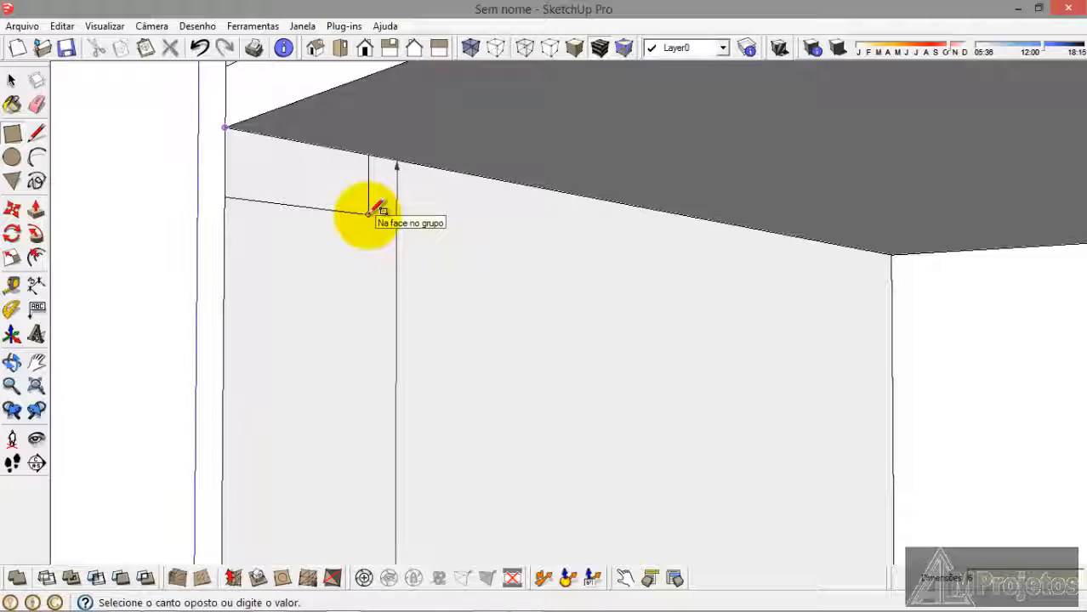
left_click(368, 213)
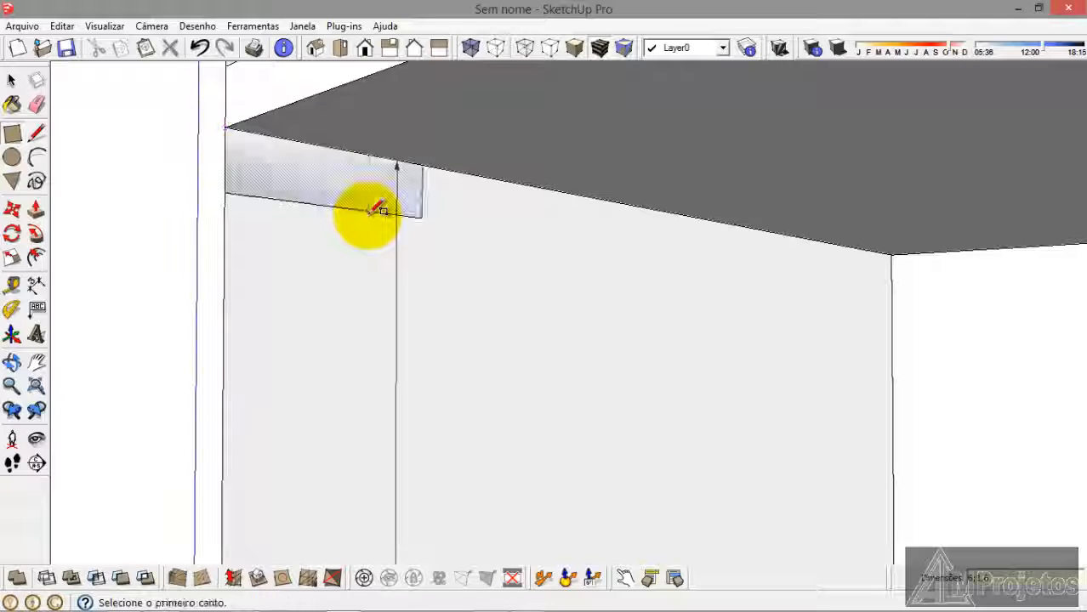
Step: Push/Pull the profile under the upper shelf across the full cabinet width to the opposite side panel
left_click(34, 212)
left_click(260, 169)
scroll(412, 243, "down", 4)
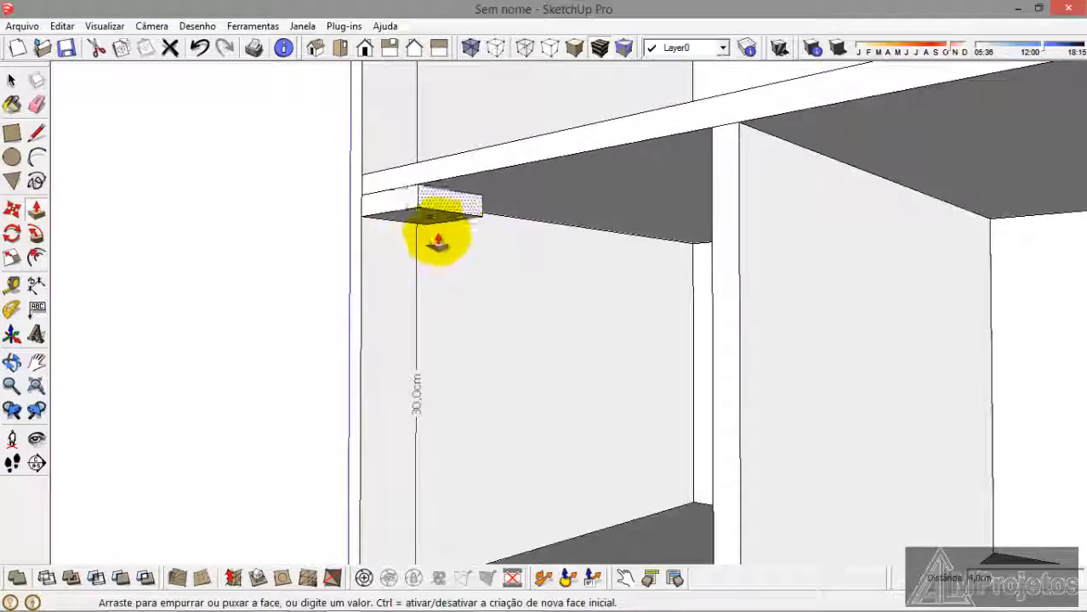
scroll(459, 248, "down", 4)
middle_click_drag(529, 260, 553, 374)
scroll(546, 259, "down", 4)
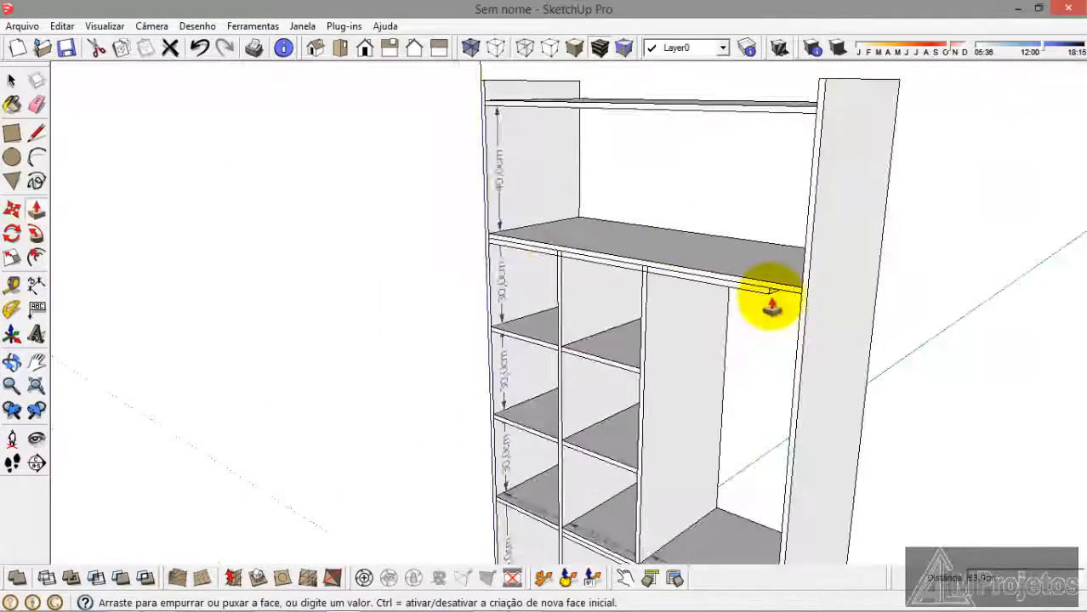
scroll(774, 306, "up", 5)
left_click(827, 328)
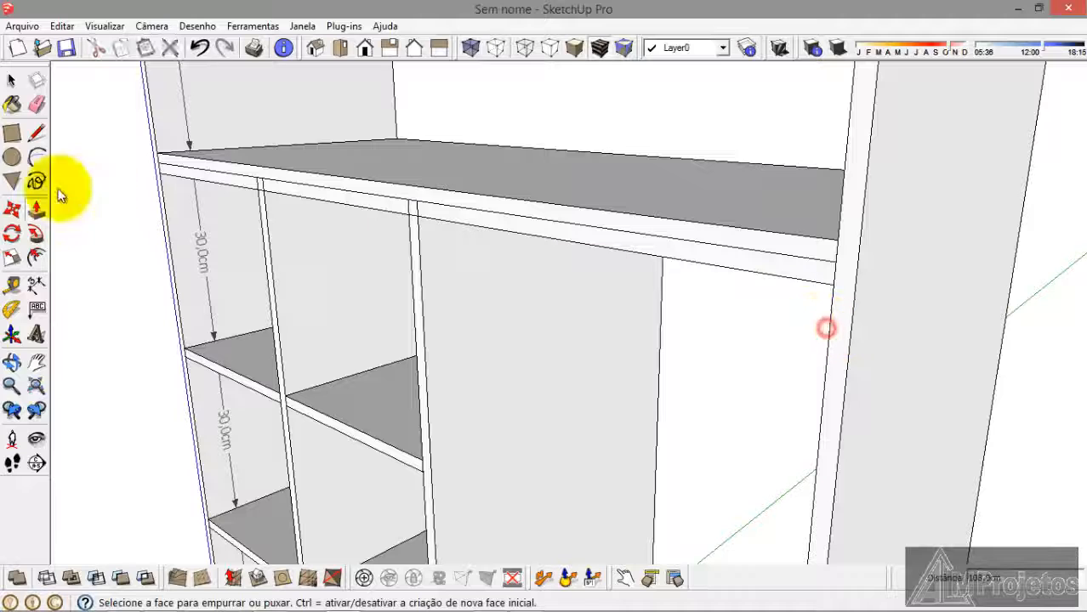
Step: Select the whole full-width strip under the upper shelf and make it a group
left_click(6, 82)
double_click(477, 224)
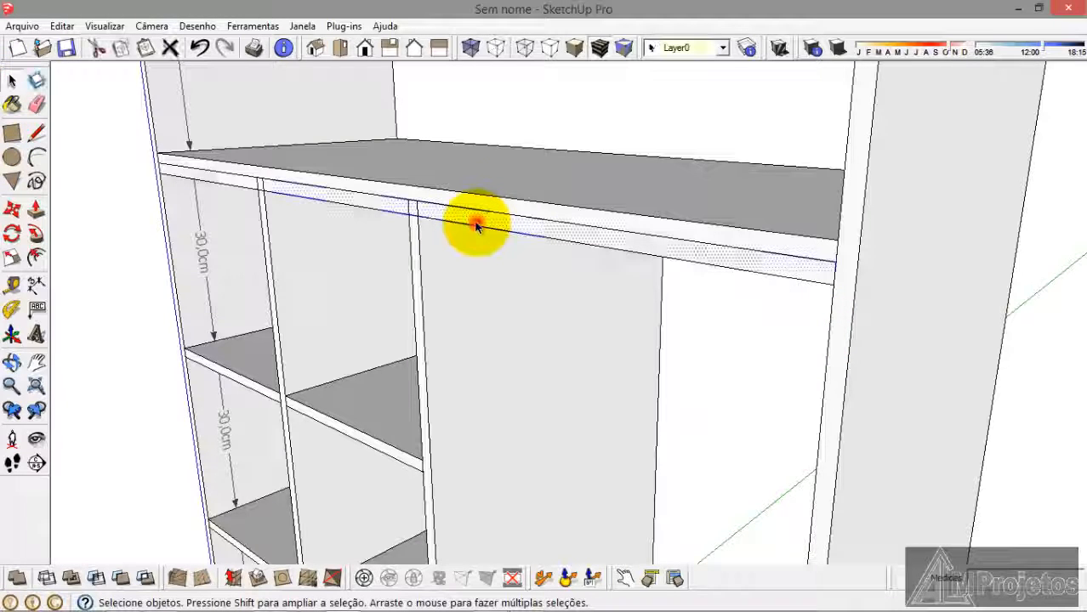
right_click(476, 224)
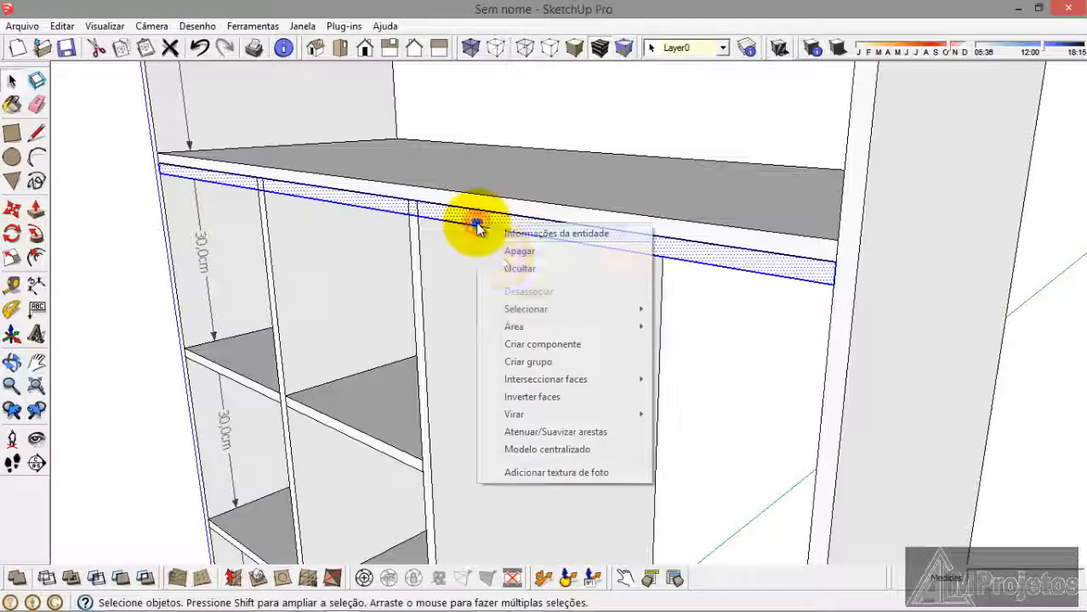
left_click(533, 362)
Step: Open the first vertical divider's group and draw a rectangle on its front edge at the top, where it overlaps the strip
middle_click_drag(533, 363, 502, 165)
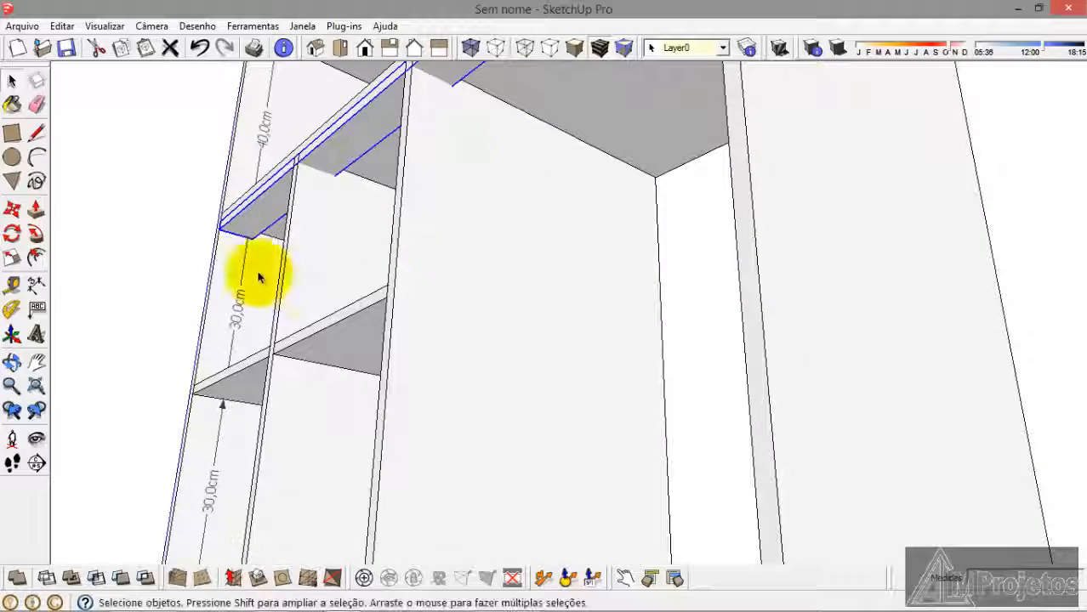
left_click(123, 289)
scroll(335, 213, "up", 8)
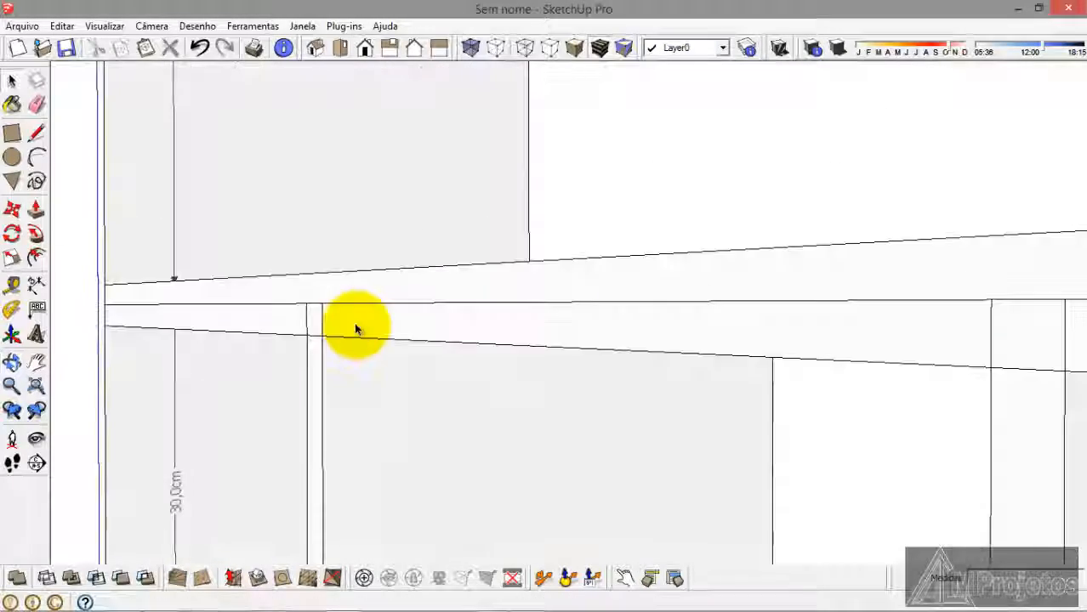
scroll(373, 228, "down", 3)
double_click(364, 333)
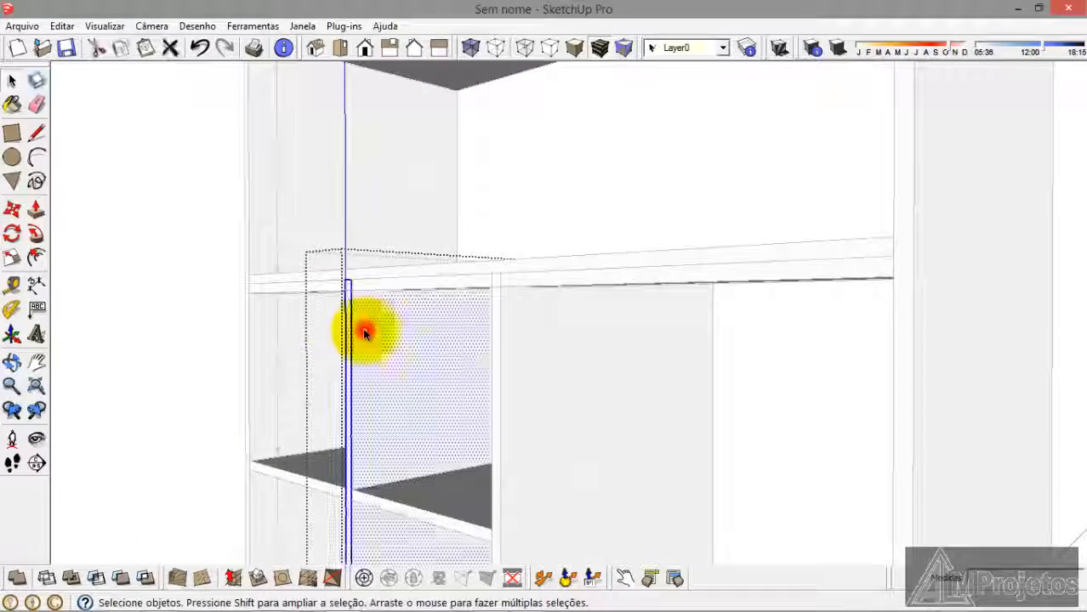
left_click(12, 134)
scroll(335, 286, "up", 3)
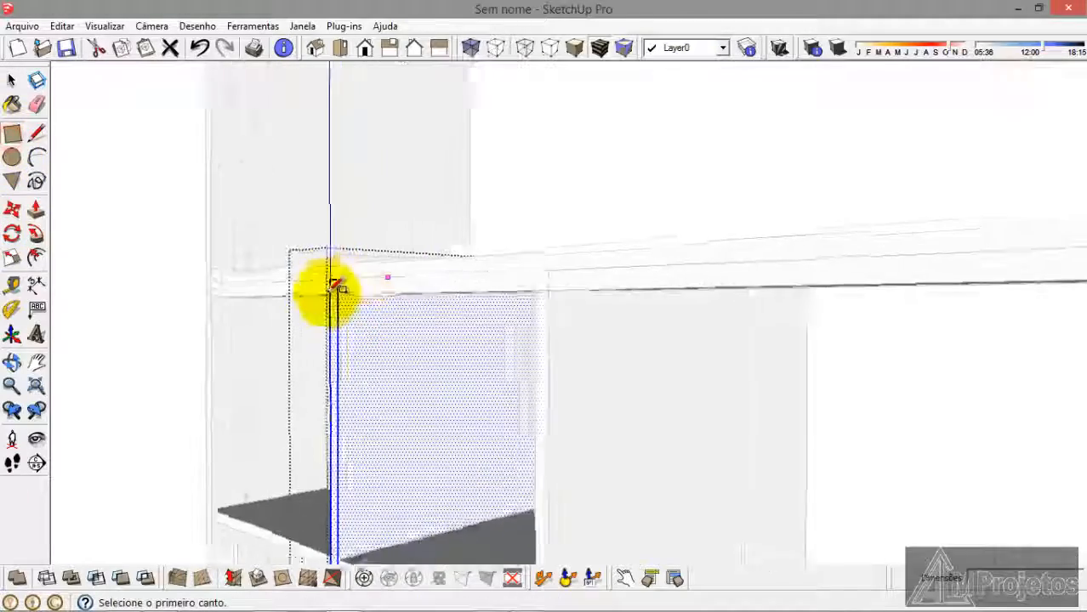
middle_click_drag(335, 286, 348, 231)
scroll(348, 231, "up", 1)
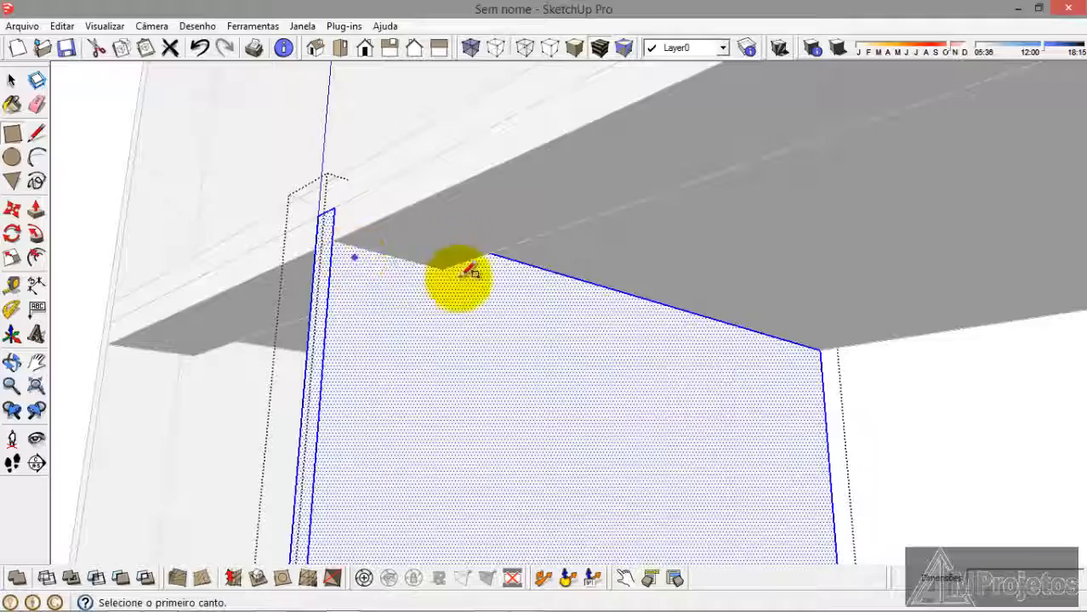
scroll(327, 209, "up", 1)
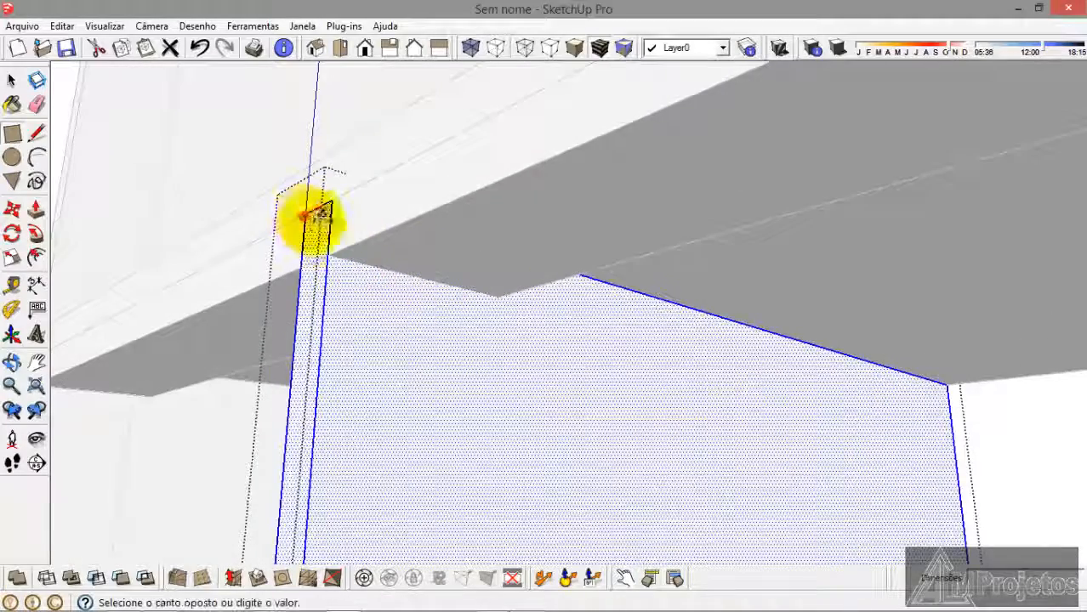
left_click(328, 251)
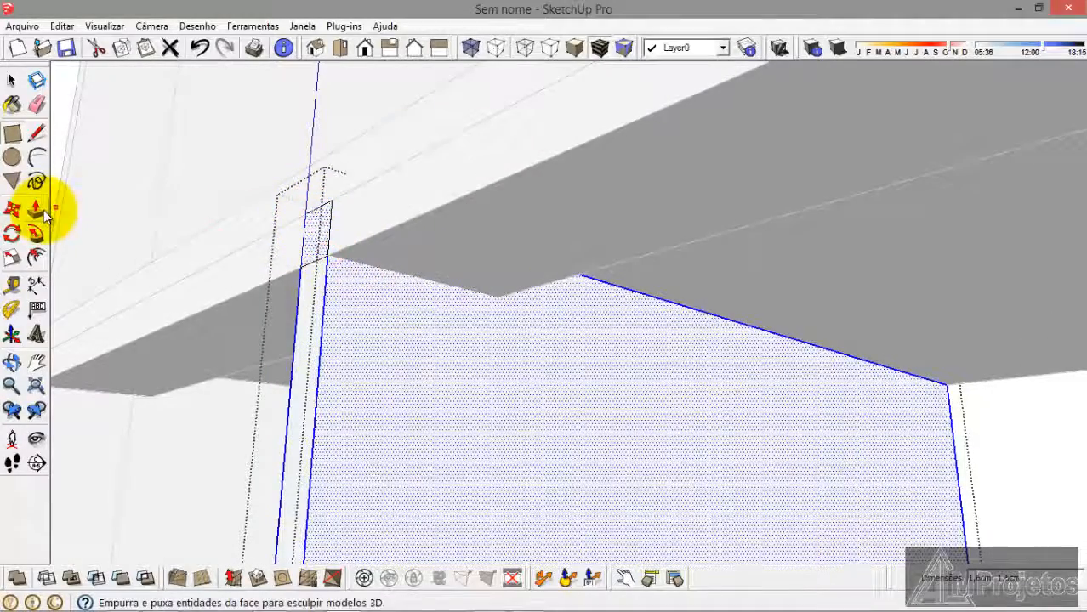
Step: Push the rectangle 6 cm back to notch the first divider around the strip, and close the divider's group
left_click(36, 211)
left_click(316, 231)
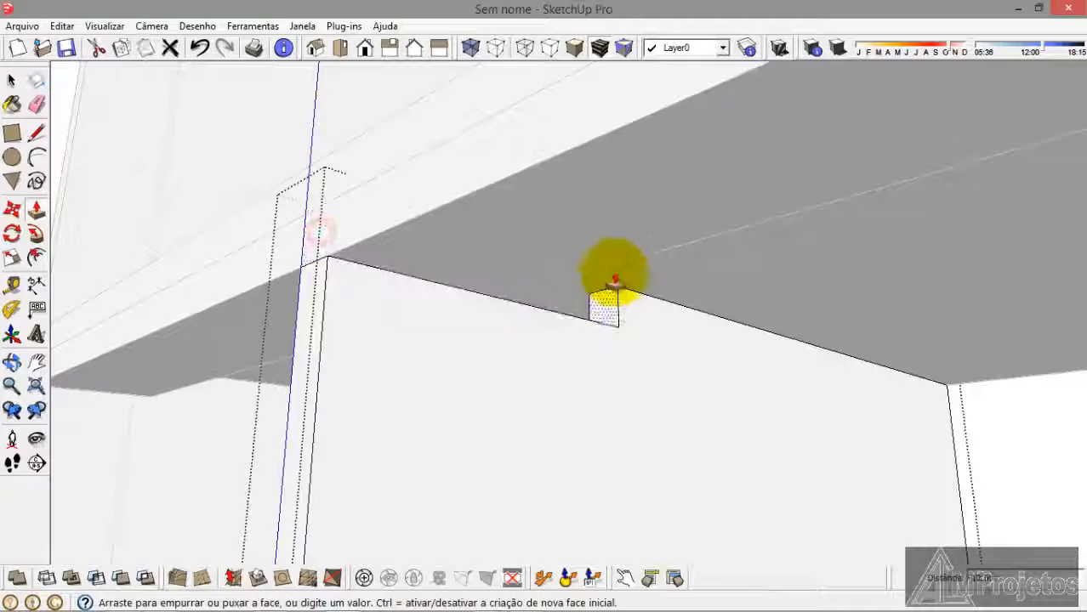
left_click(614, 279)
left_click(12, 132)
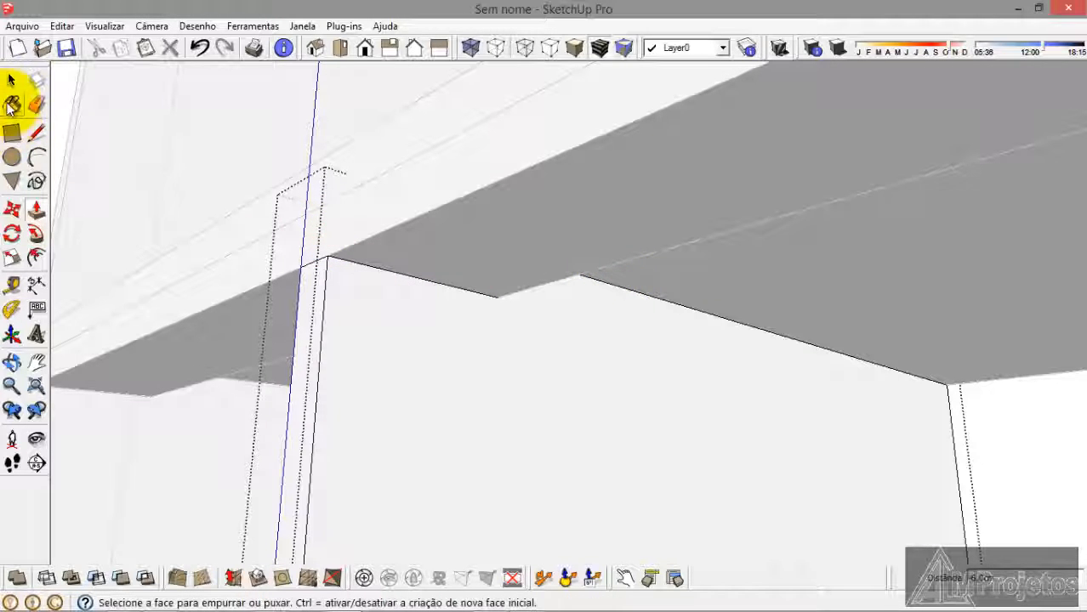
left_click(12, 88)
scroll(248, 223, "down", 6)
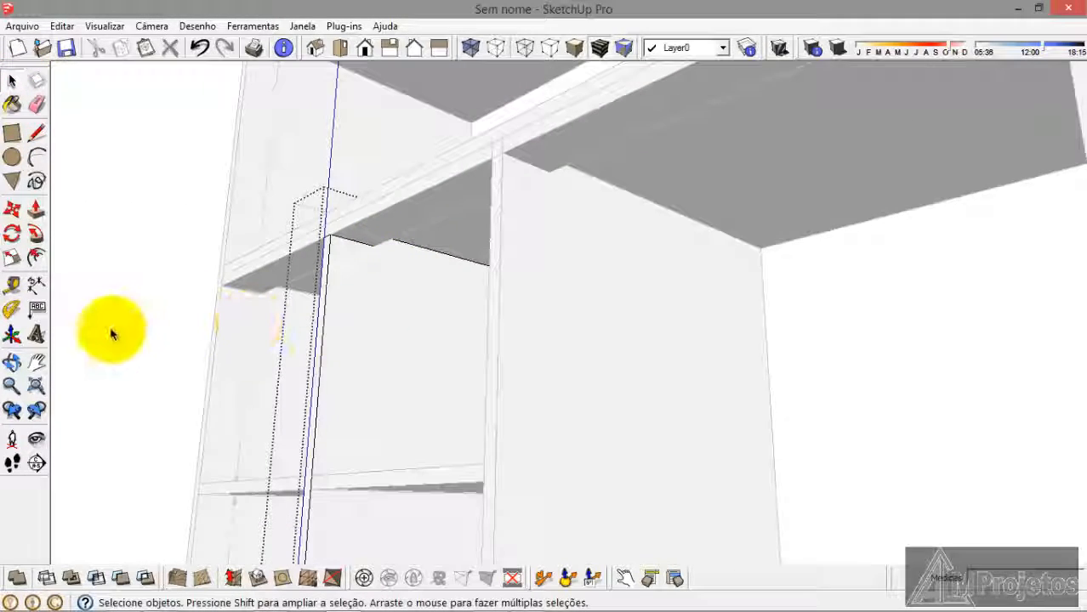
left_click(109, 331)
Step: Open the second vertical divider's group and draw a rectangle on its front edge at the top, where it overlaps the strip
middle_click_drag(109, 332, 223, 382)
scroll(517, 308, "up", 3)
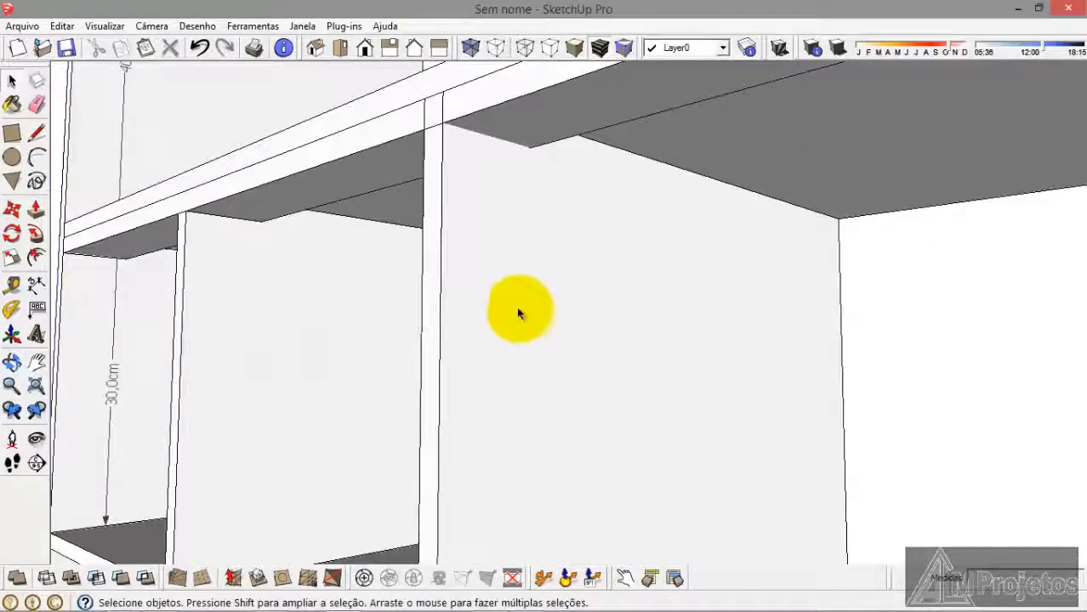
double_click(517, 308)
left_click(517, 307)
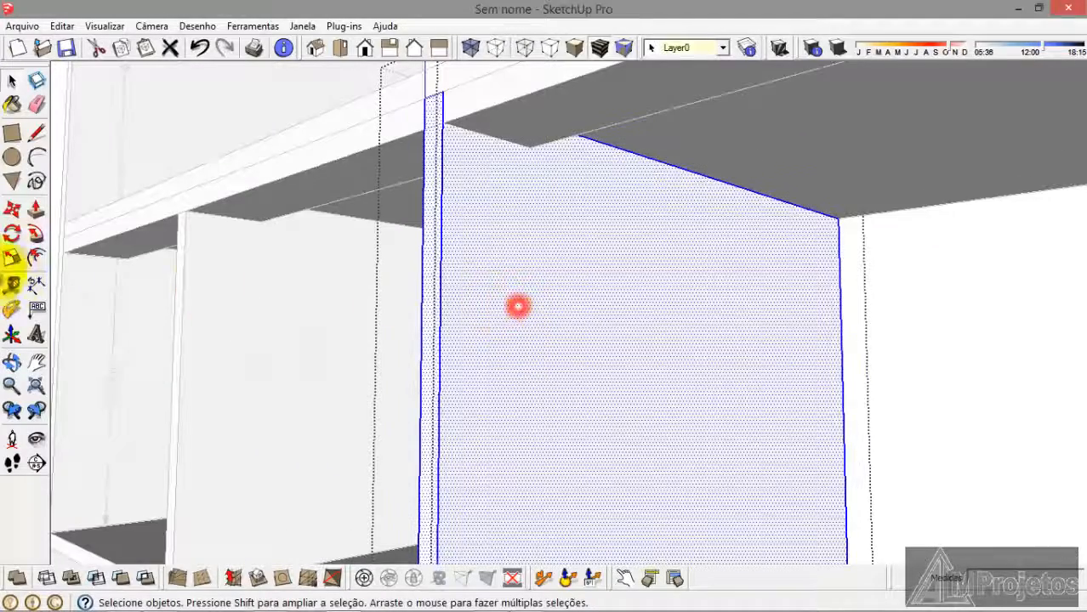
left_click(13, 138)
scroll(328, 365, "down", 2)
scroll(384, 245, "up", 4)
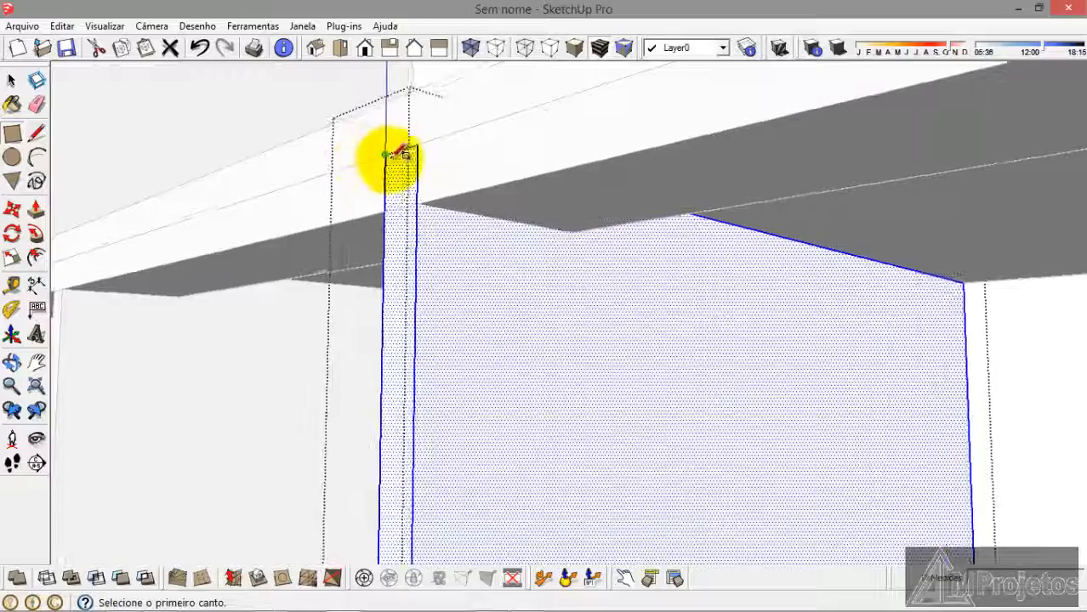
left_click(387, 154)
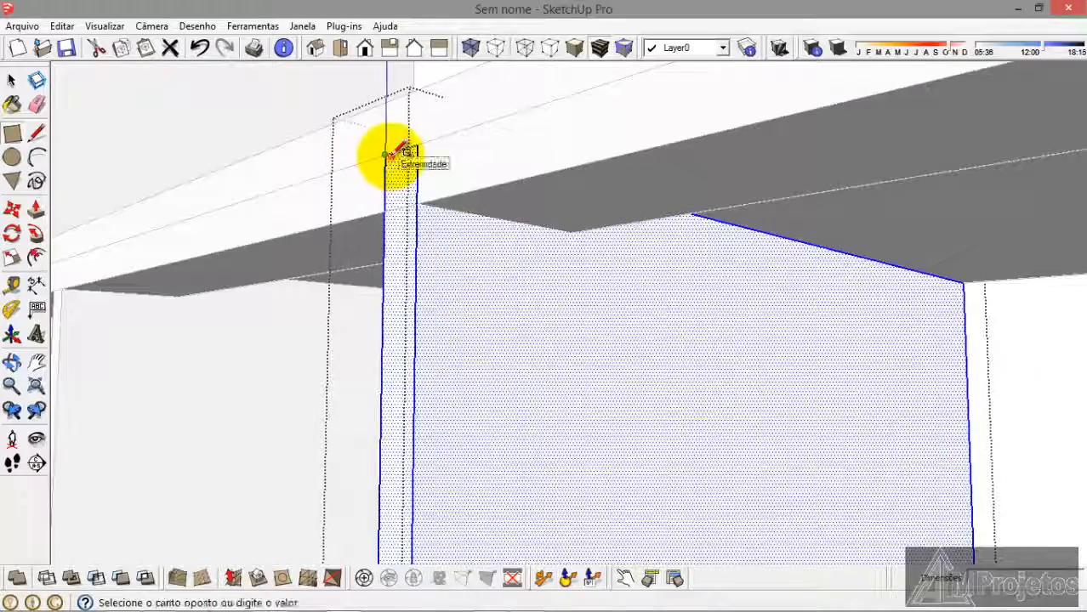
left_click(416, 207)
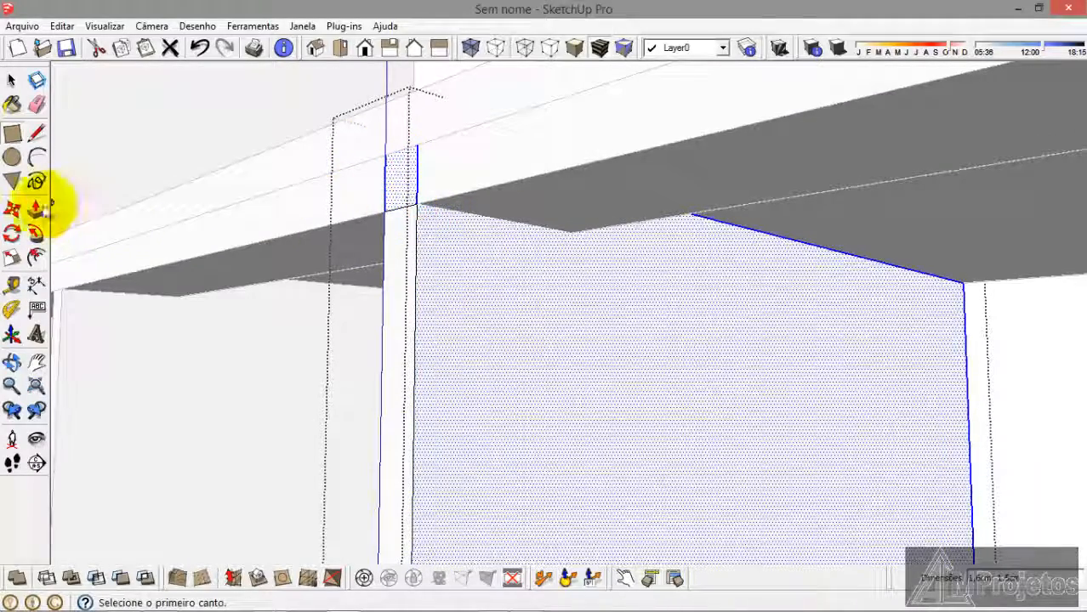
Step: Push the rectangle 6 cm back to notch the second divider around the strip, and close the divider's group
left_click(38, 210)
left_click(408, 184)
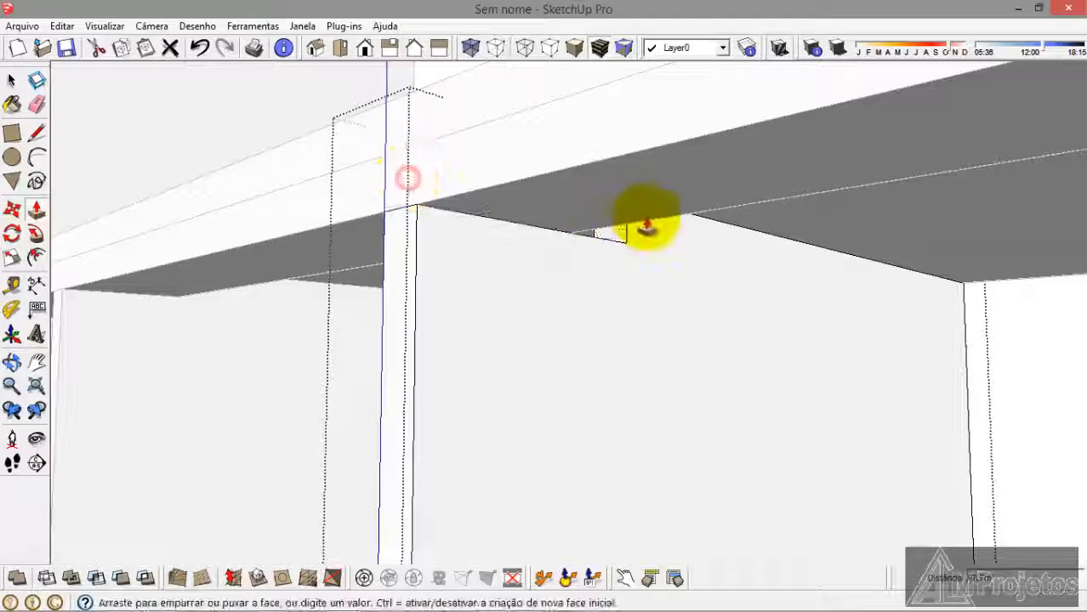
left_click(11, 81)
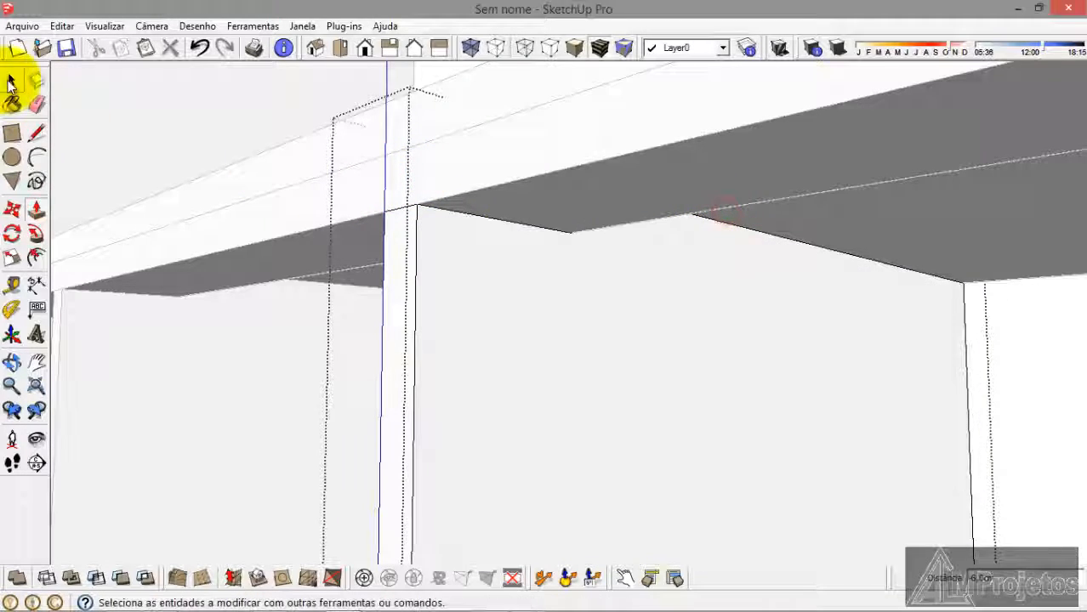
scroll(503, 212, "down", 6)
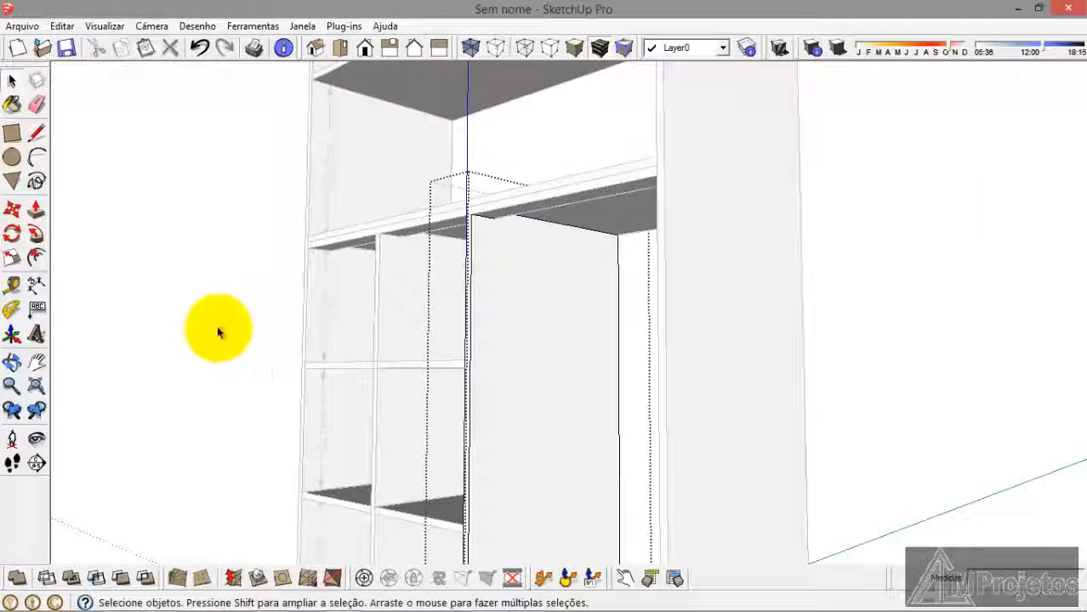
left_click(218, 328)
Step: Draw a 6 x 1.5 cm rectangle on the side panel's inner face, at the front corner beneath the lower shelf of the narrow compartment
middle_click_drag(218, 329, 365, 312)
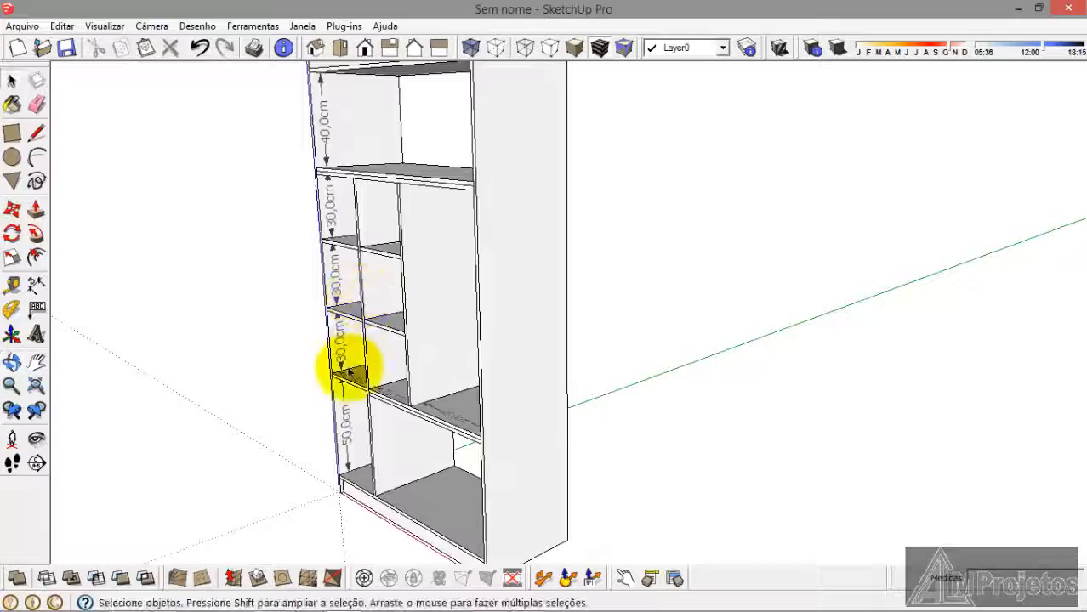
scroll(351, 372, "up", 3)
middle_click_drag(353, 374, 380, 216)
scroll(349, 420, "up", 4)
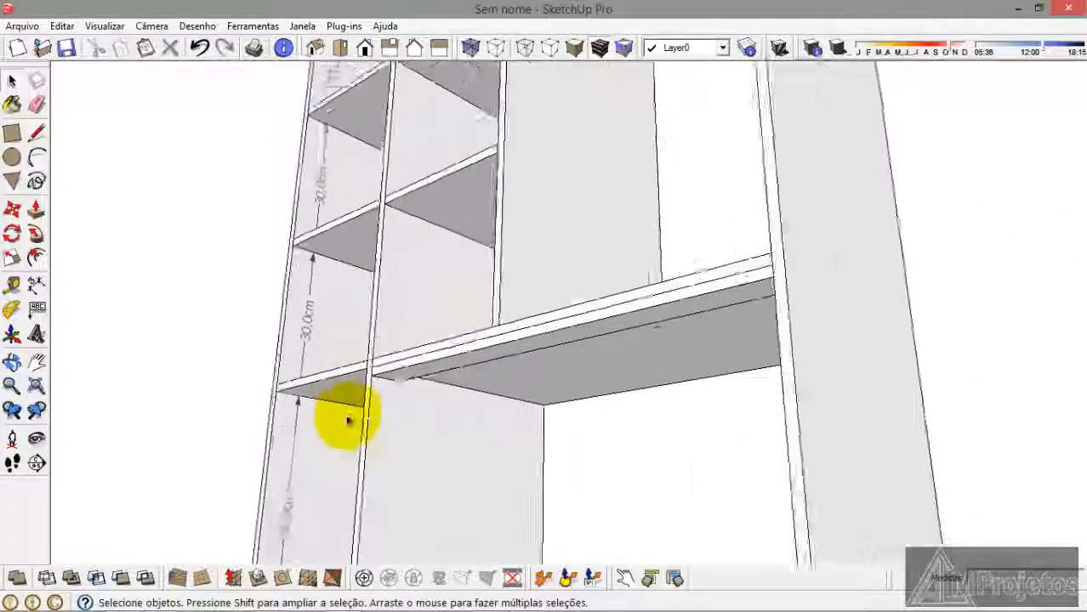
mouse_move(350, 420)
middle_mouse_down()
mouse_move(381, 420)
mouse_move(365, 418)
middle_mouse_up()
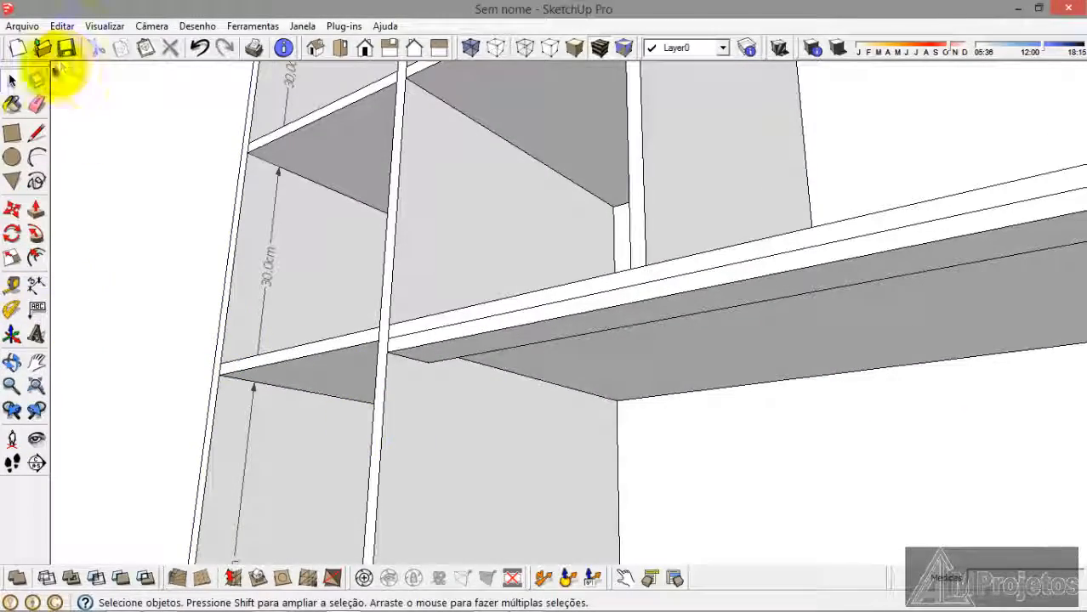
left_click(13, 133)
scroll(254, 409, "up", 5)
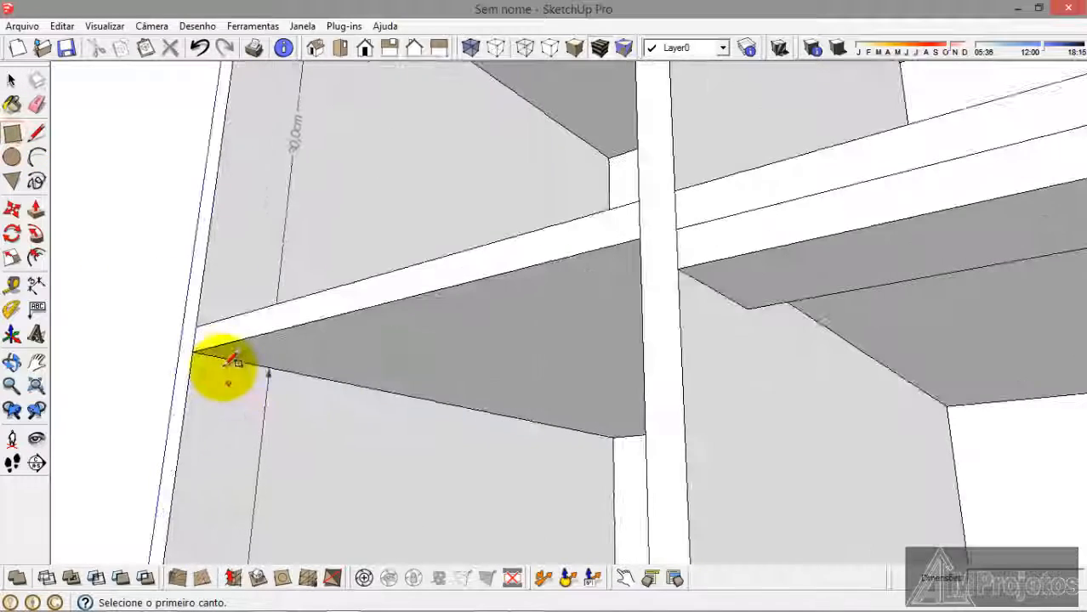
left_click(204, 350)
scroll(268, 389, "up", 3)
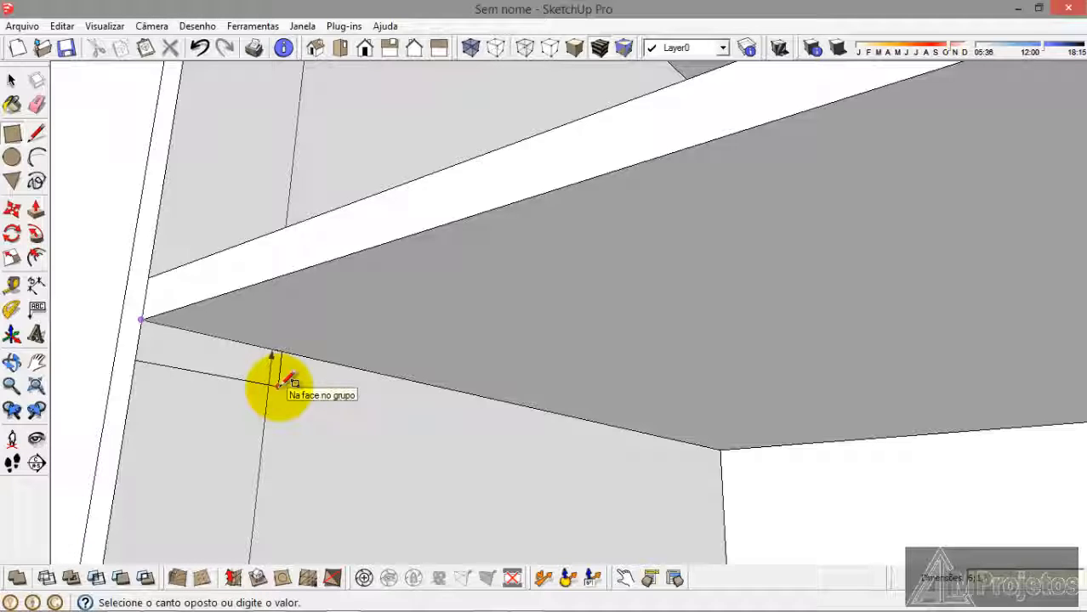
left_click(280, 385)
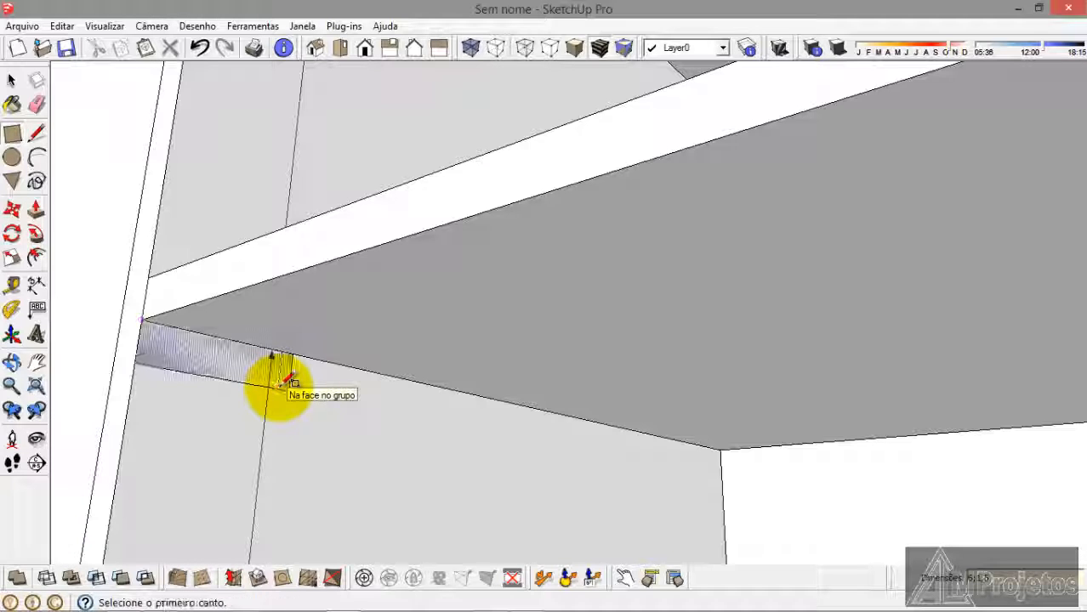
Step: Push/Pull the profile 30 cm under the lower shelf, from the side panel to the first divider
left_click(34, 211)
left_click(161, 352)
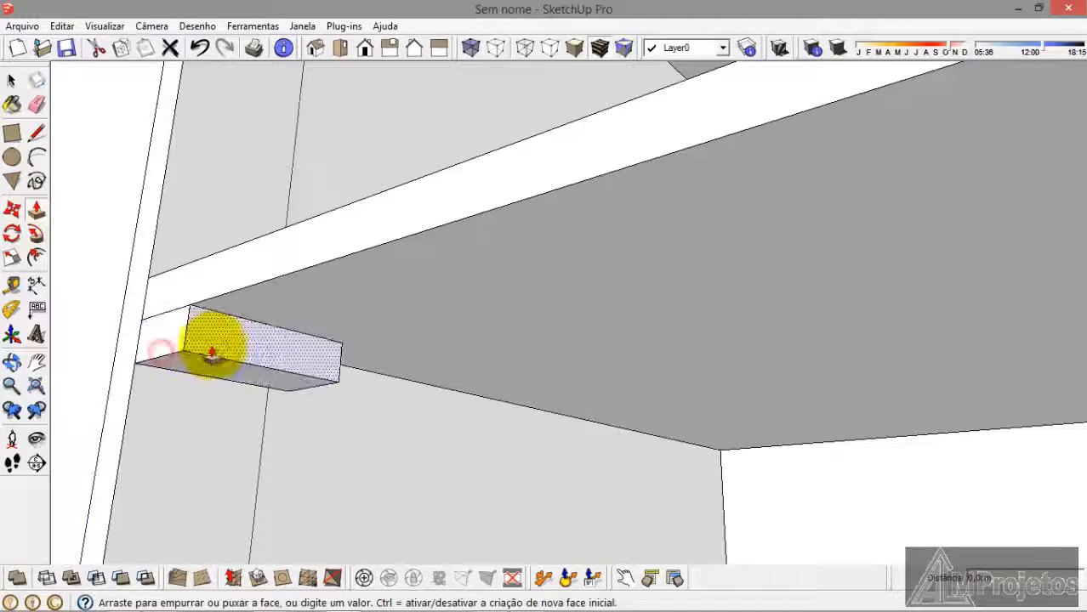
scroll(218, 347, "down", 5)
middle_click_drag(219, 347, 376, 435)
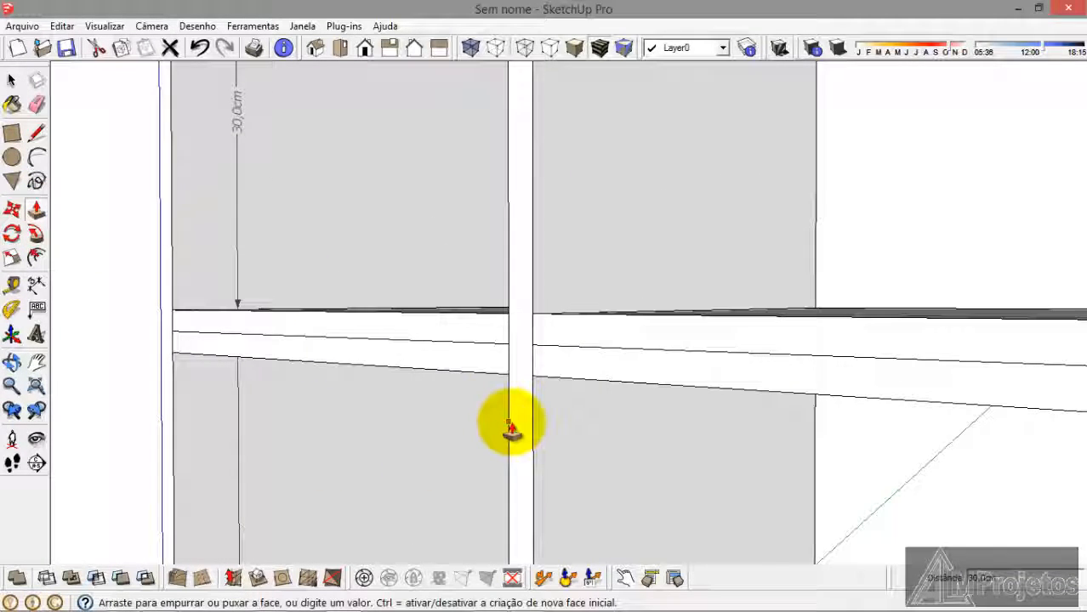
left_click(510, 425)
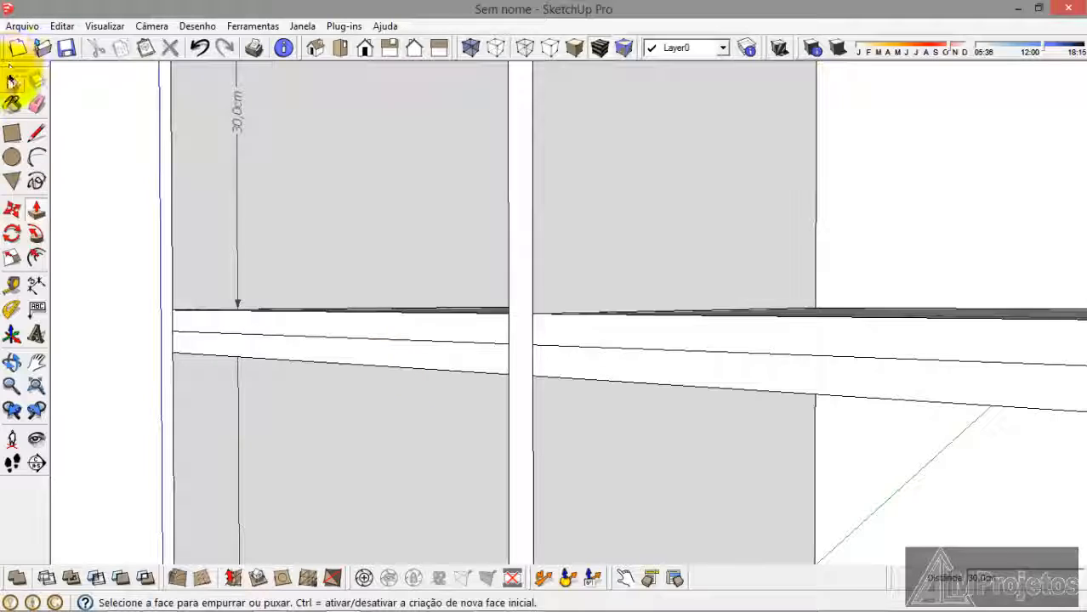
Step: Select the whole short strip under the lower shelf and make it a group
left_click(11, 80)
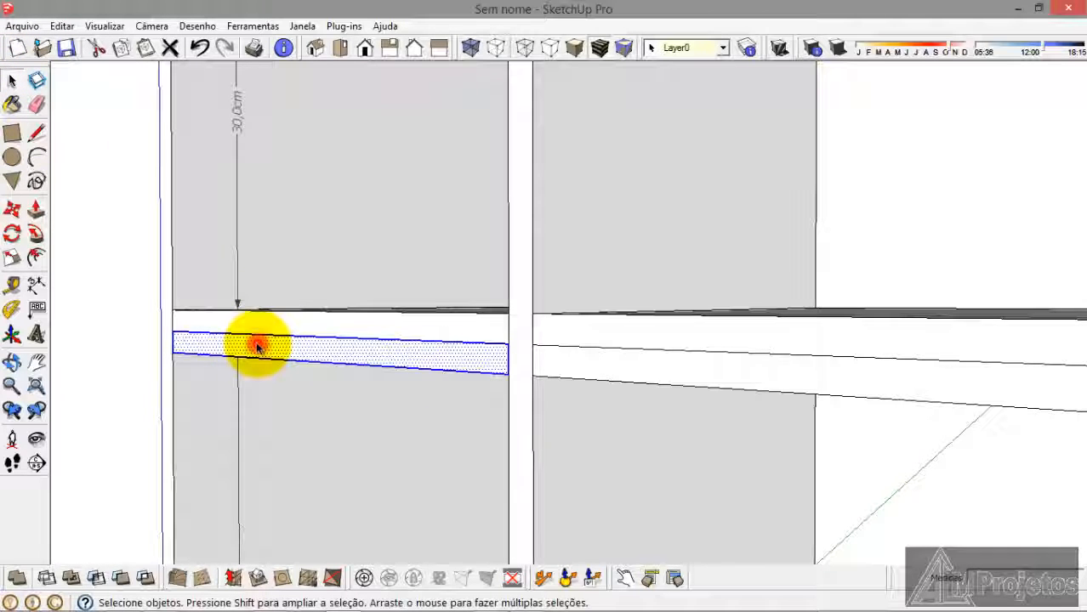
right_click(257, 346)
left_click(314, 482)
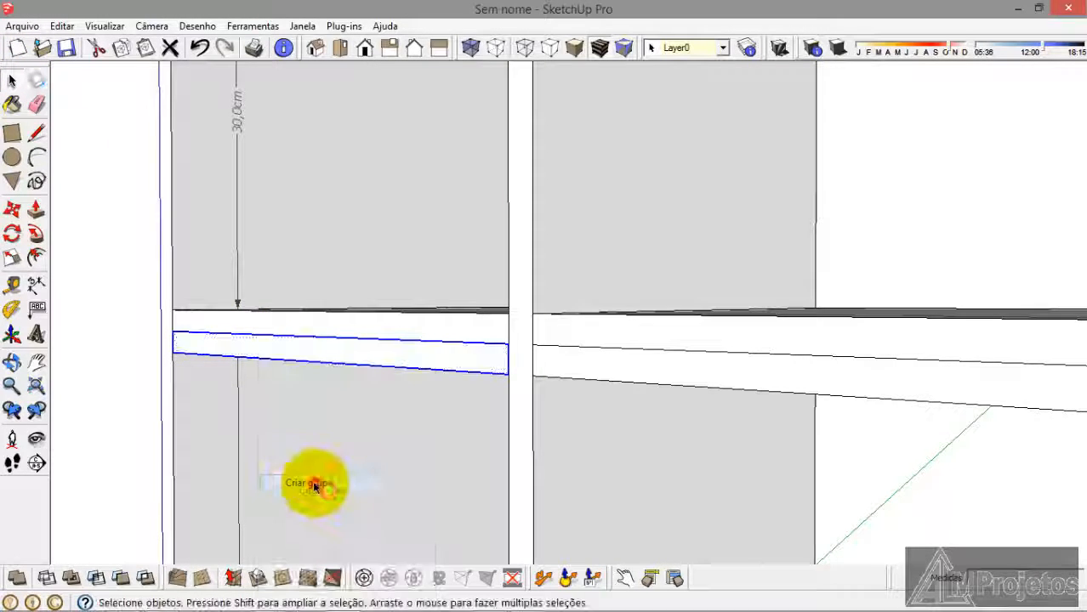
left_click(88, 374)
Step: Draw a door rectangle about 51.5 x 31.5 cm across the front of the narrow bottom compartment, overlapping the surrounding panel edges
middle_click_drag(335, 304, 578, 284)
scroll(543, 267, "down", 5)
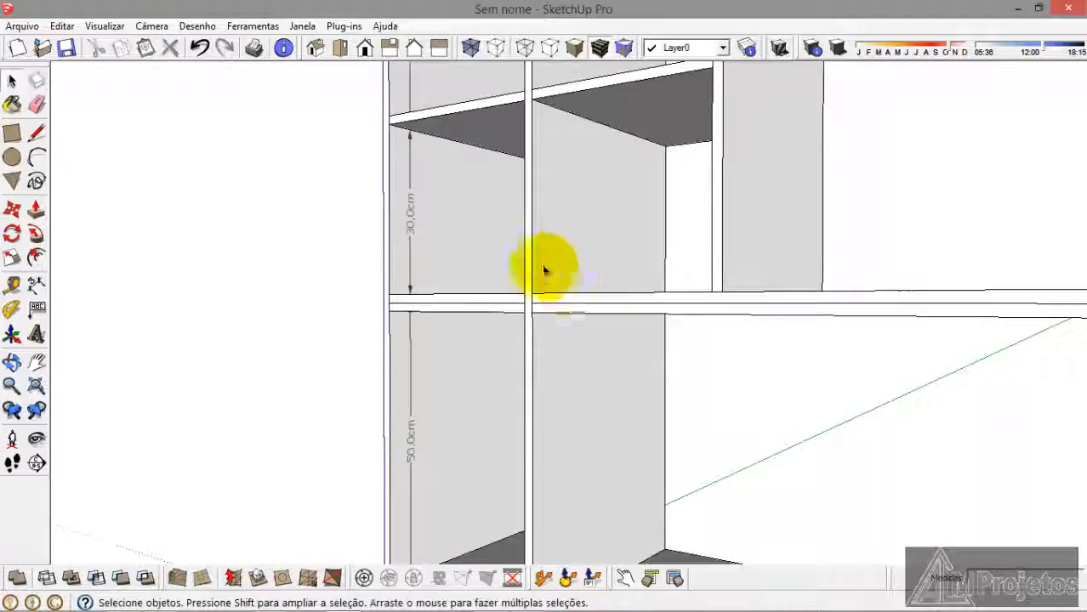
middle_click_drag(495, 286, 495, 388)
scroll(498, 404, "up", 4)
scroll(498, 404, "up", 4)
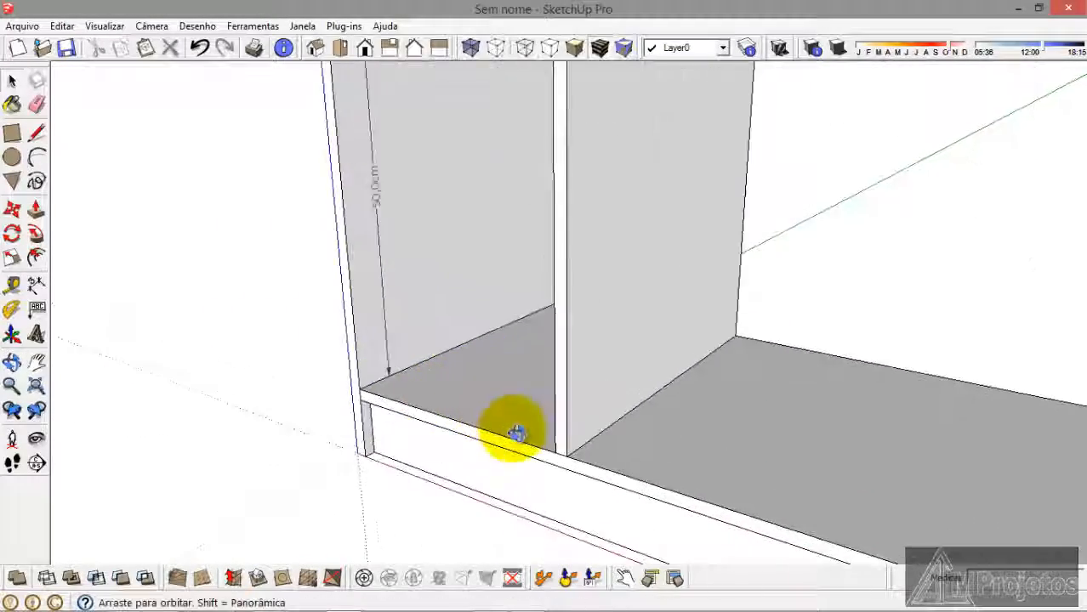
scroll(516, 465, "down", 3)
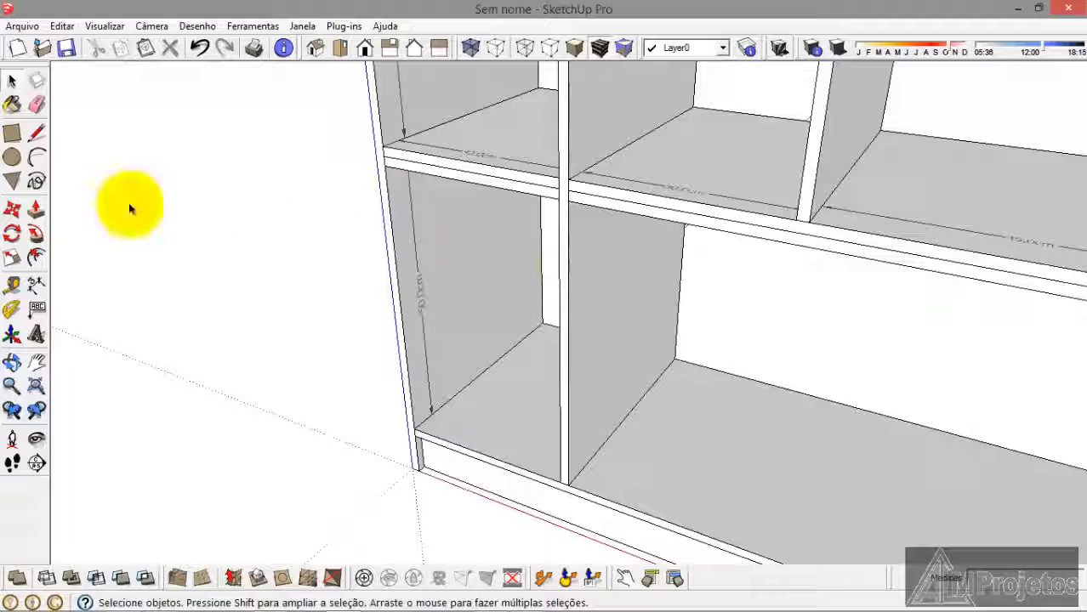
left_click(13, 136)
scroll(538, 163, "up", 4)
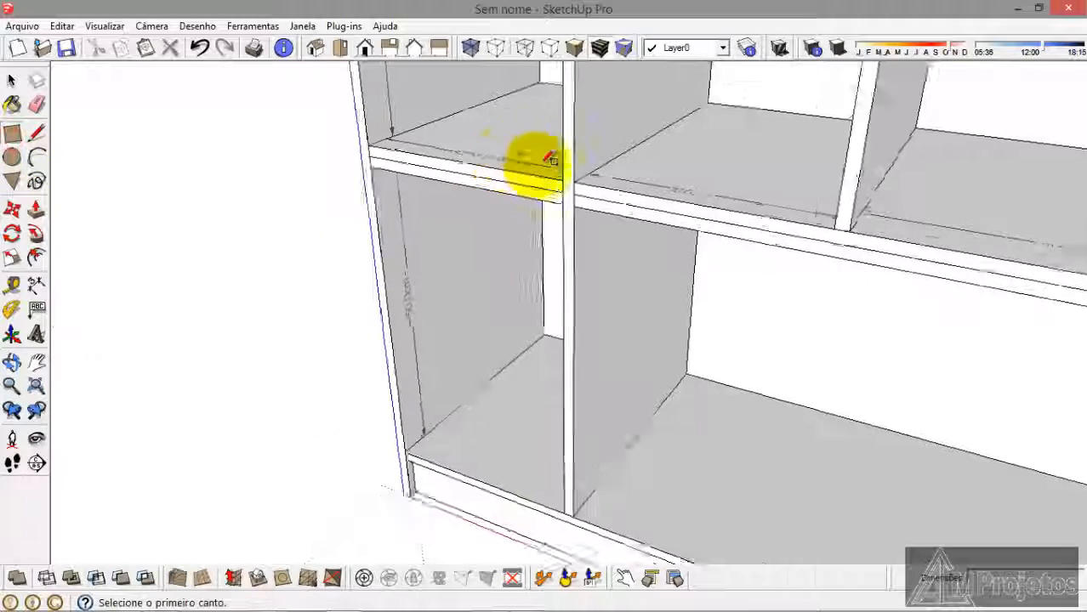
left_click(602, 204)
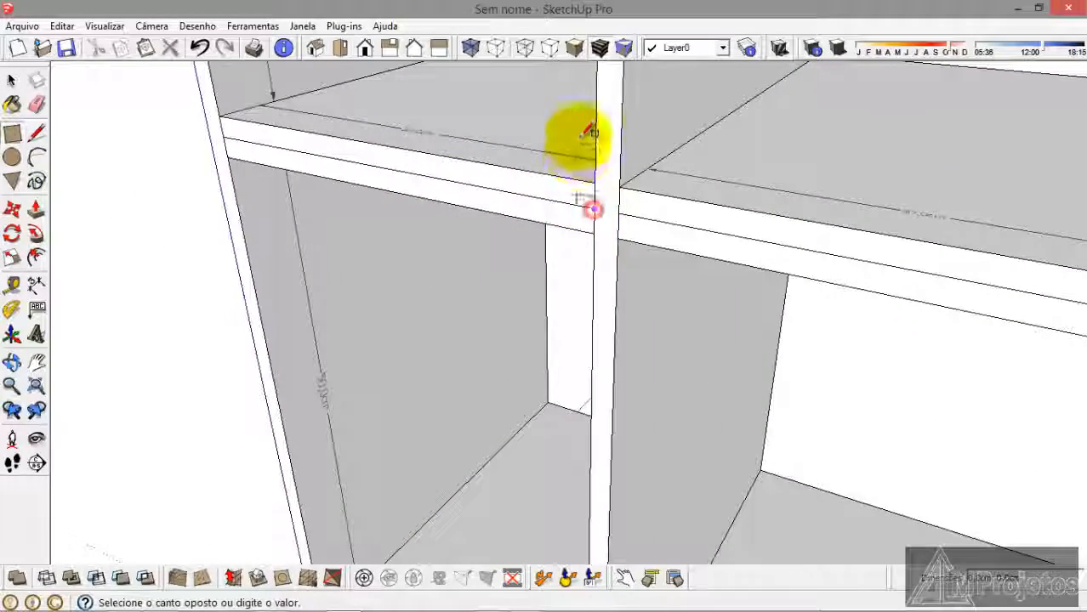
scroll(583, 136, "down", 3)
scroll(407, 418, "up", 5)
scroll(387, 510, "up", 2)
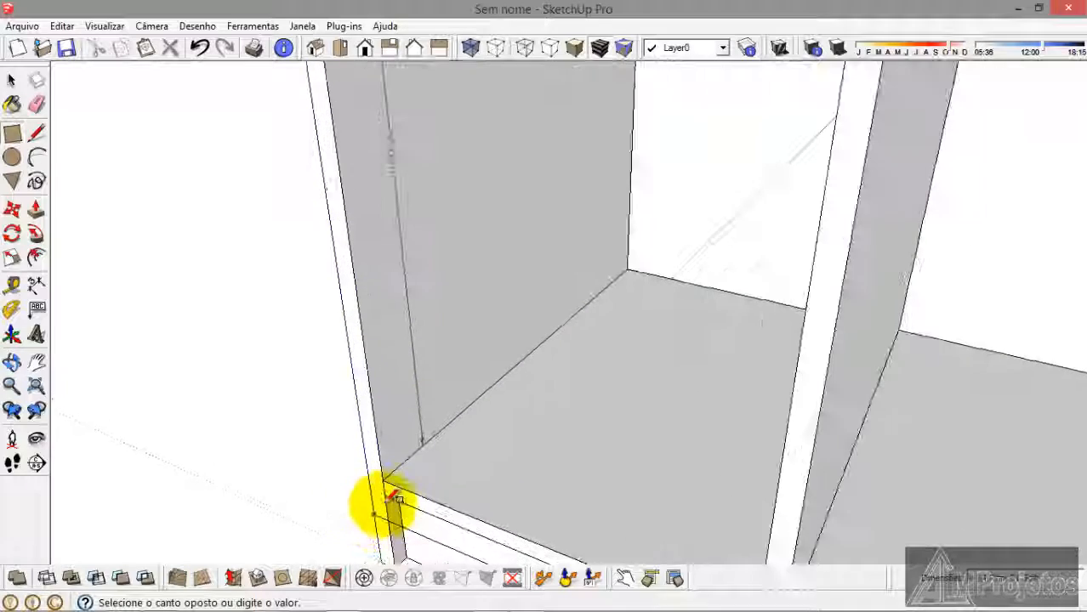
left_click(384, 491)
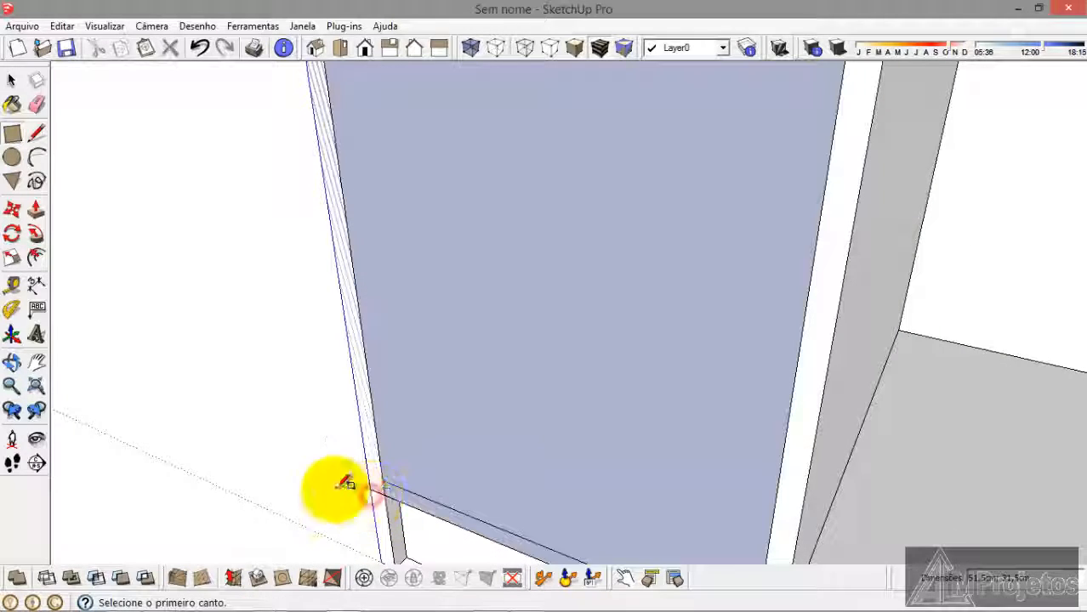
Step: Push/Pull the door rectangle forward to a thickness of 1.8 cm
left_click(37, 211)
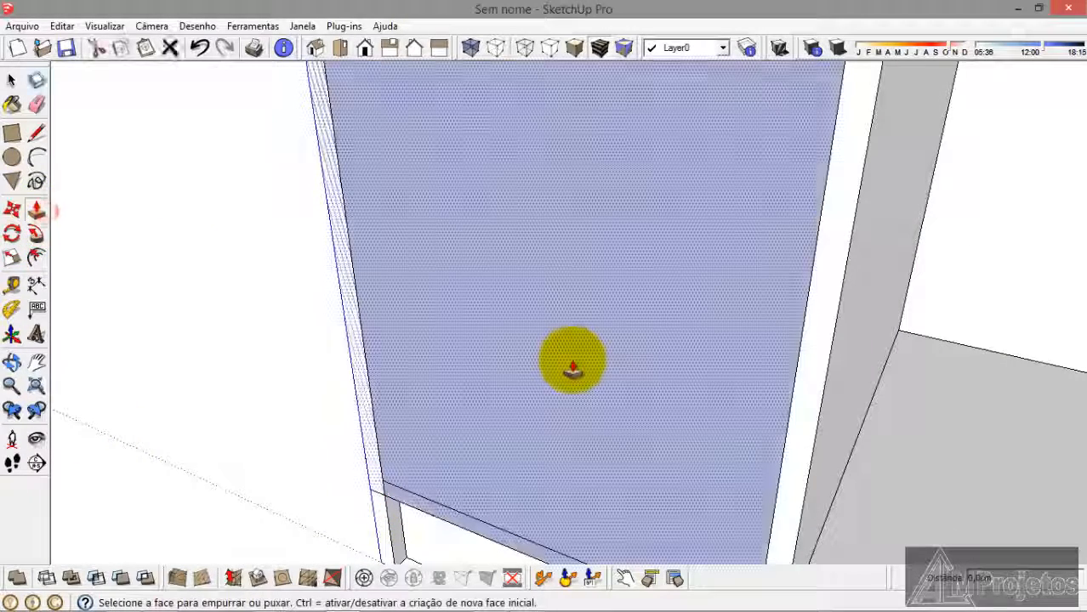
left_click(571, 360)
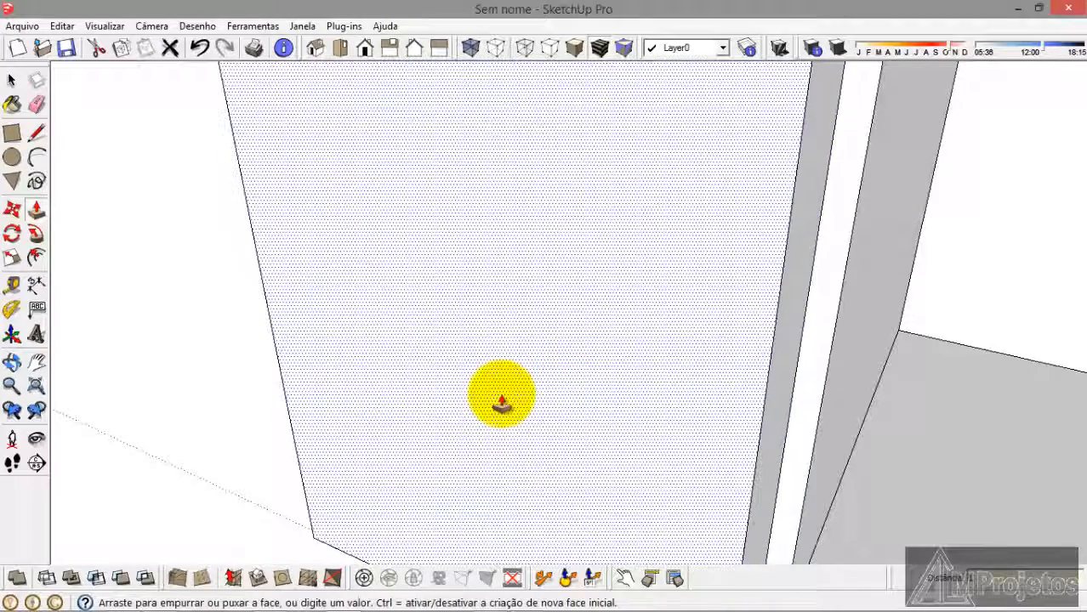
left_click(502, 404)
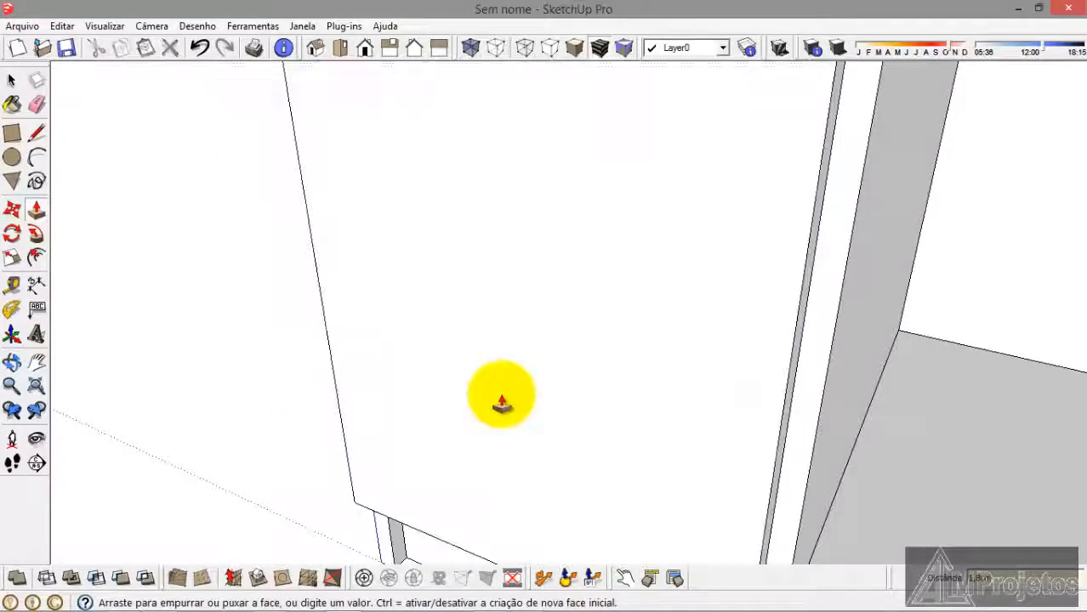
scroll(502, 404, "down", 8)
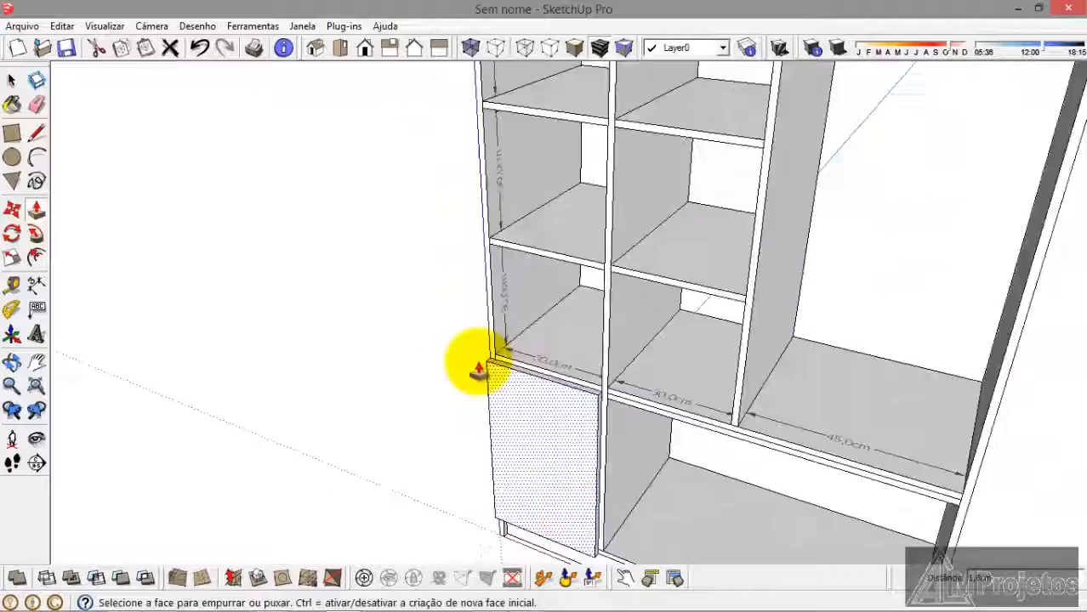
Step: Push/Pull the door's top face up about 94.5 cm to the joint between the upper shelf and its reinforcement strip
middle_click_drag(478, 364, 493, 336)
scroll(606, 381, "up", 6)
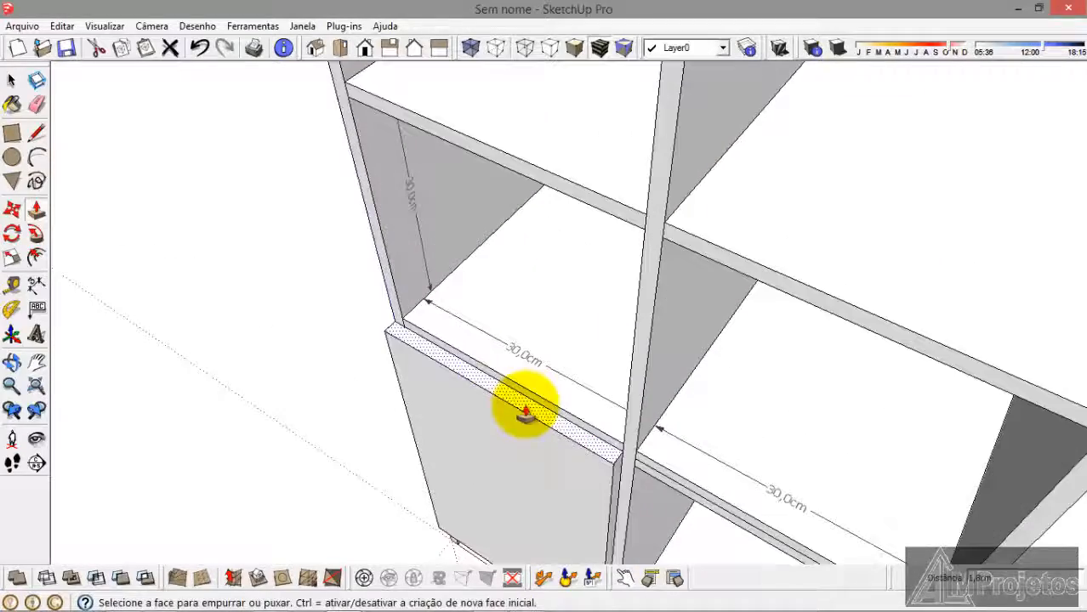
scroll(522, 400, "down", 10)
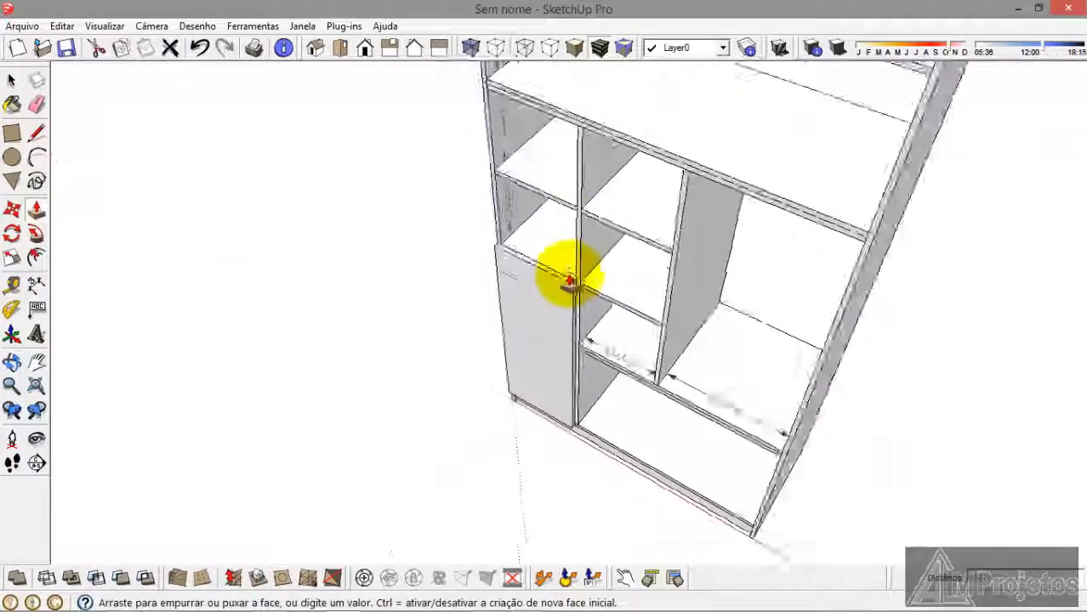
scroll(614, 165, "up", 6)
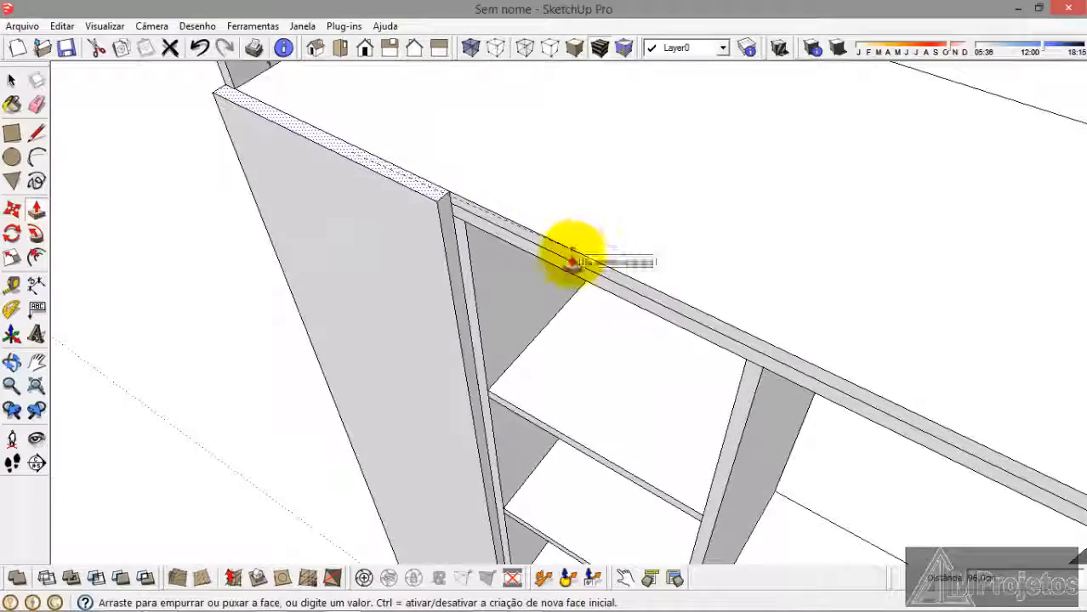
middle_click_drag(567, 265, 583, 157)
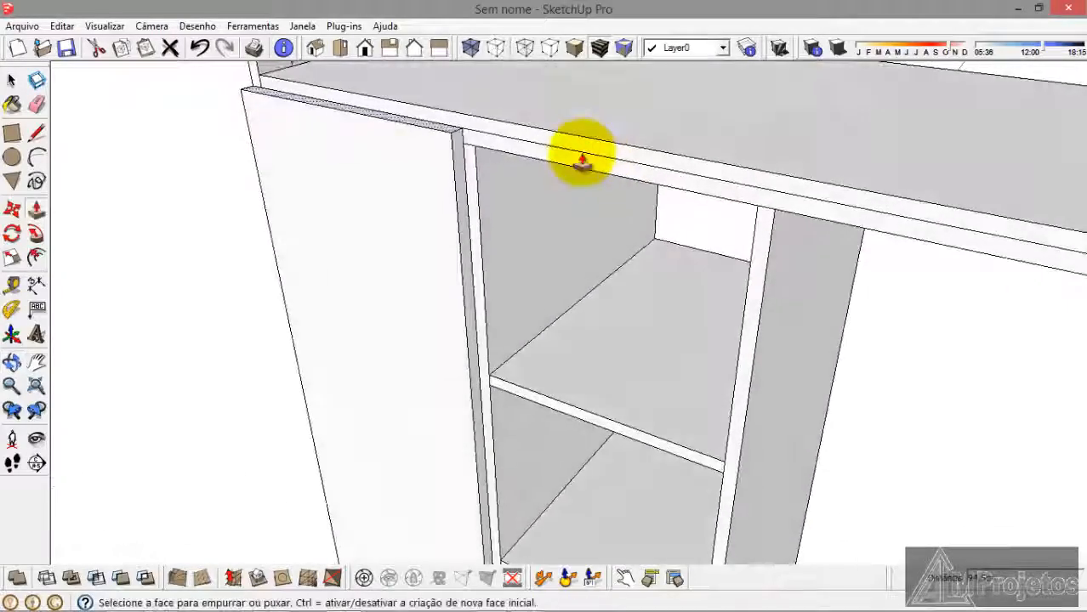
scroll(478, 182, "down", 4)
scroll(461, 432, "down", 3)
scroll(485, 449, "up", 5)
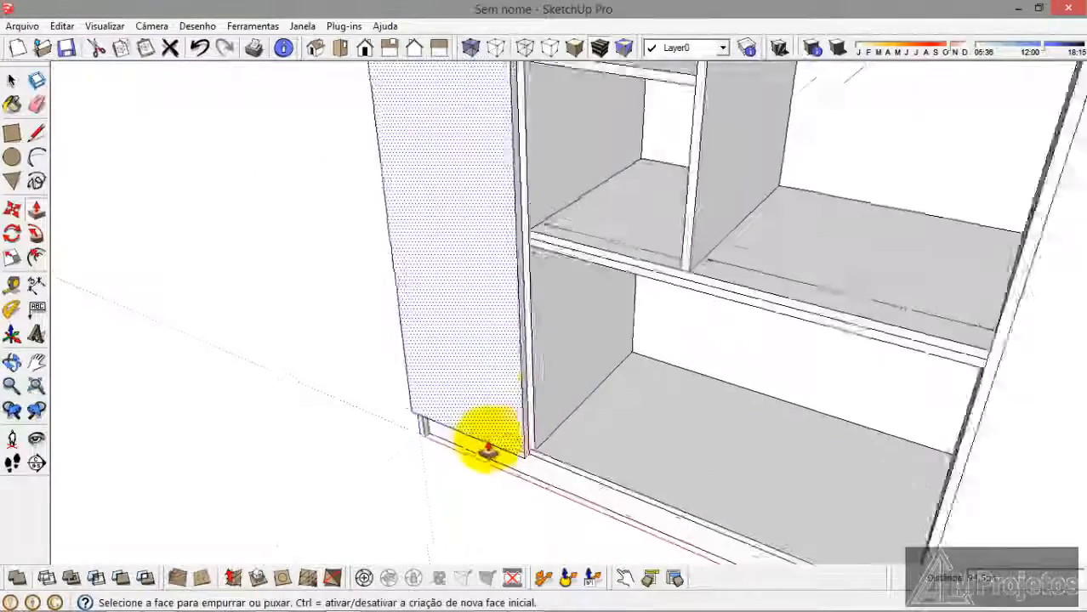
Step: Select the whole tall door in front of the narrow compartment and make it a group
middle_click_drag(486, 449, 525, 255)
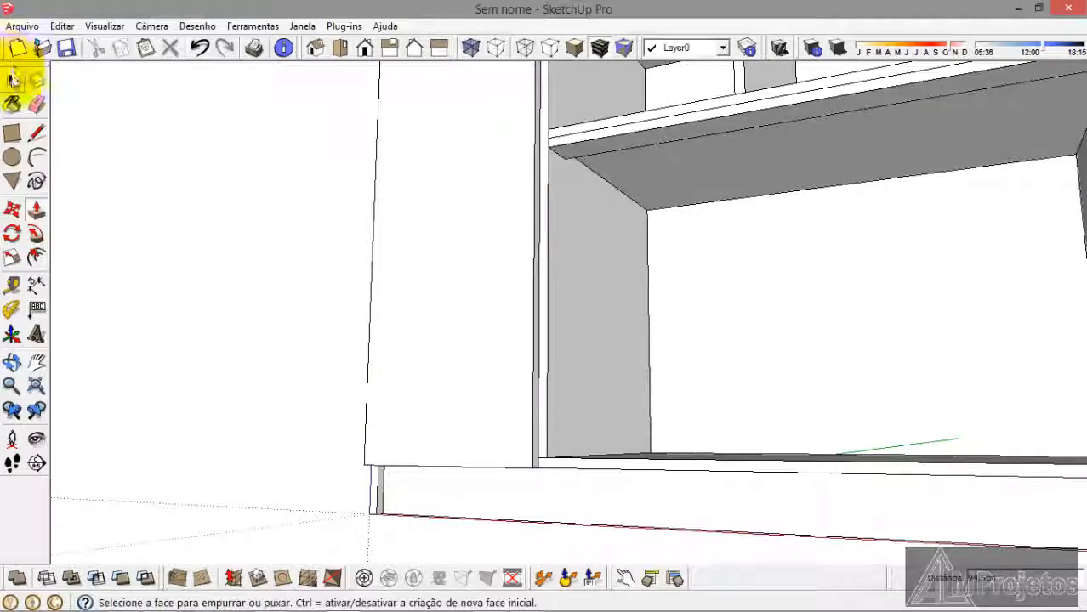
left_click(12, 80)
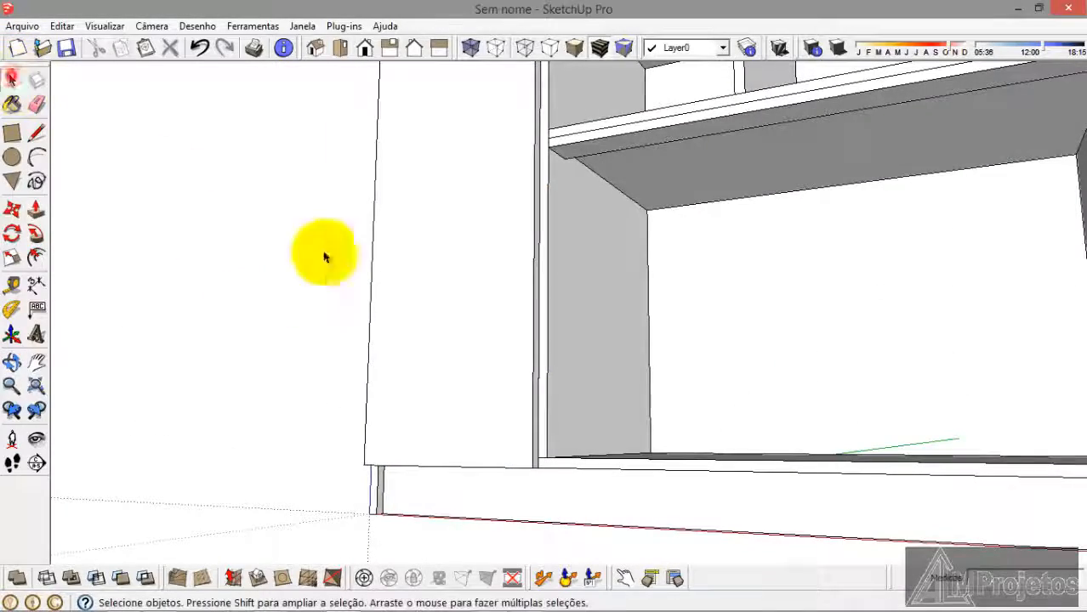
double_click(506, 393)
right_click(505, 390)
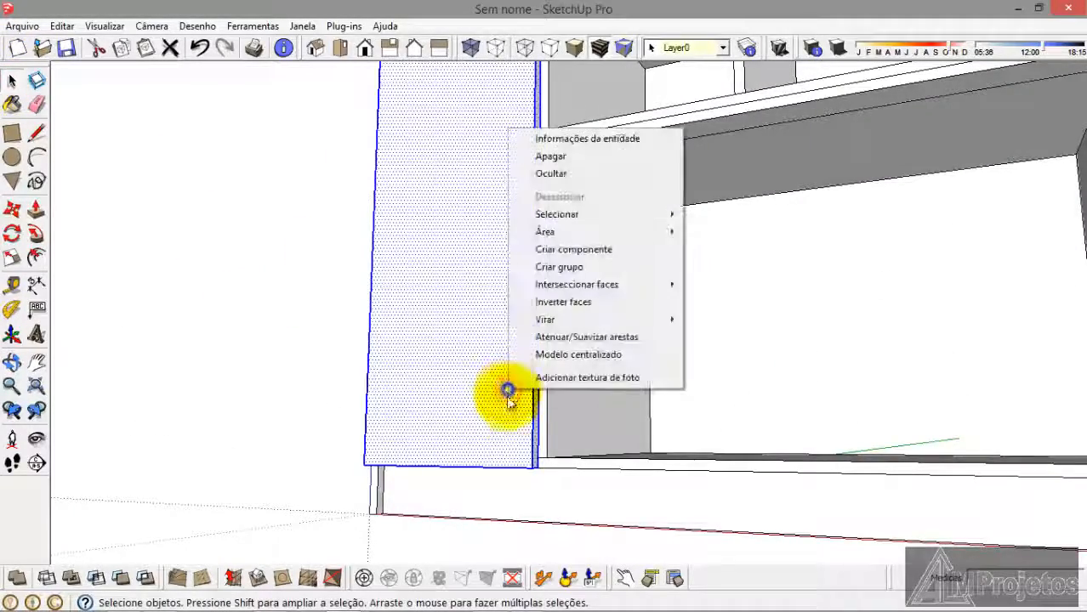
left_click(557, 268)
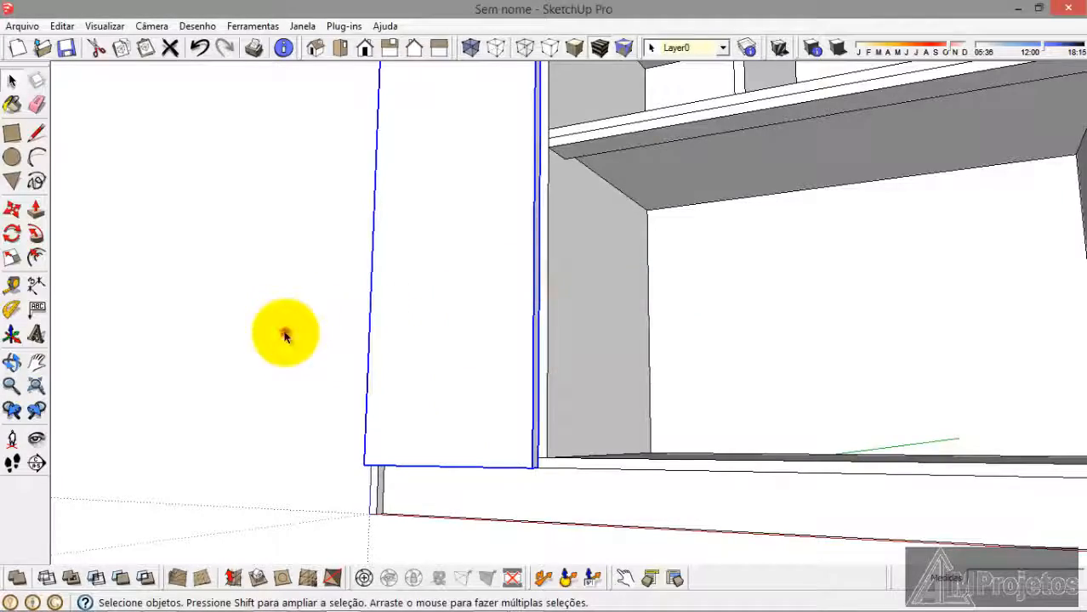
Step: Edit the tall door group and Push/Pull its top face to the joint between the upper shelf and its reinforcement strip
middle_click_drag(284, 335, 543, 558)
scroll(447, 322, "down", 3)
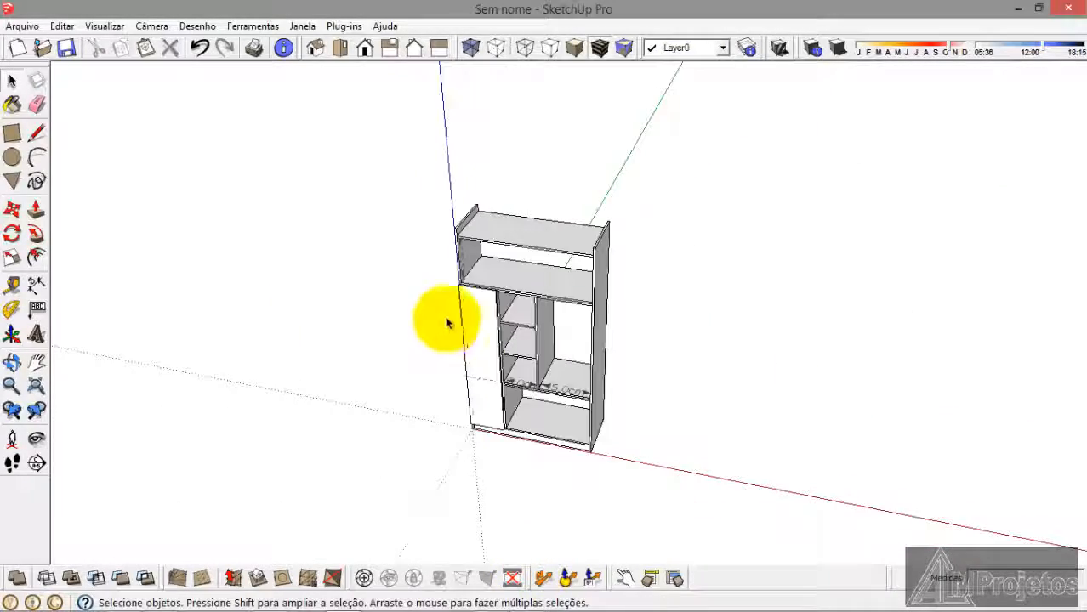
scroll(446, 322, "up", 5)
left_click_drag(832, 315, 420, 289)
key("space")
left_click(75, 272)
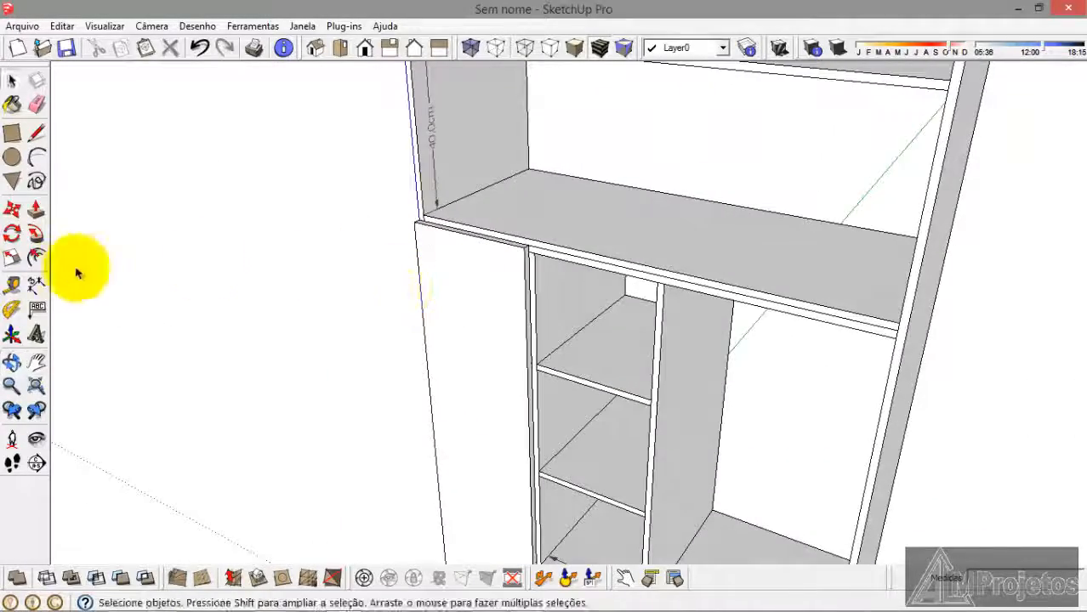
double_click(497, 336)
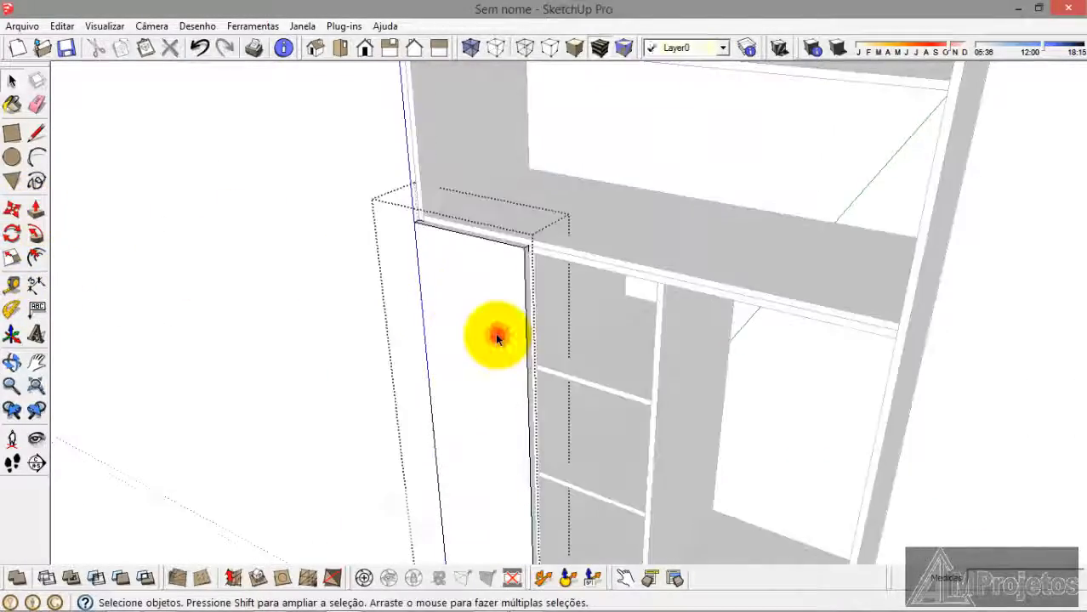
left_click(497, 334)
left_click(42, 218)
middle_click_drag(486, 255, 542, 284)
mouse_move(542, 285)
left_mouse_down()
mouse_move(393, 259)
mouse_move(571, 268)
mouse_move(562, 277)
left_mouse_up()
scroll(571, 268, "up", 3)
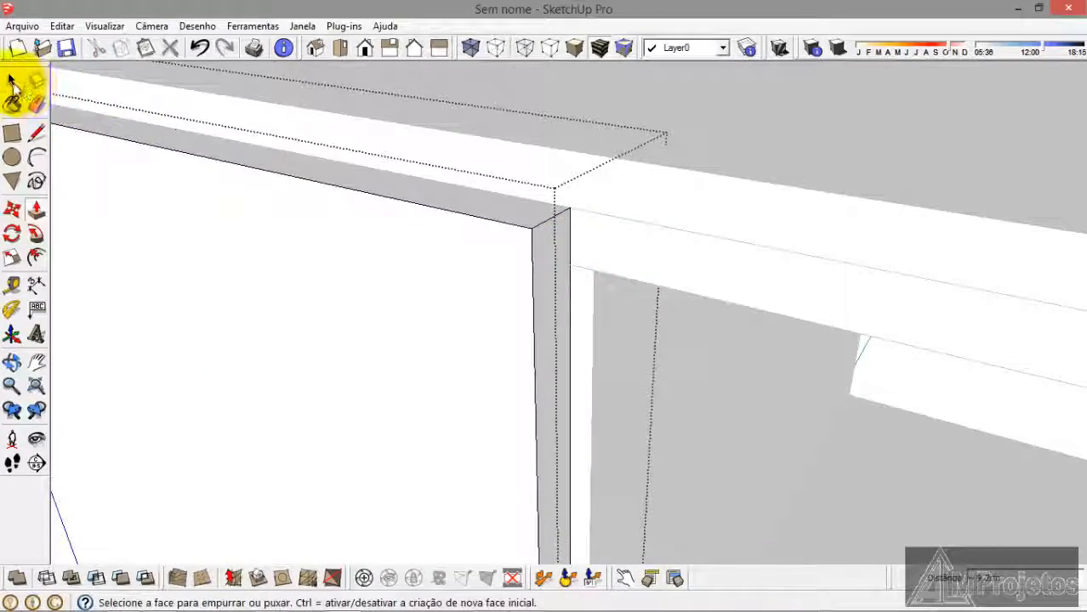
left_click(12, 81)
middle_click_drag(529, 223, 273, 356)
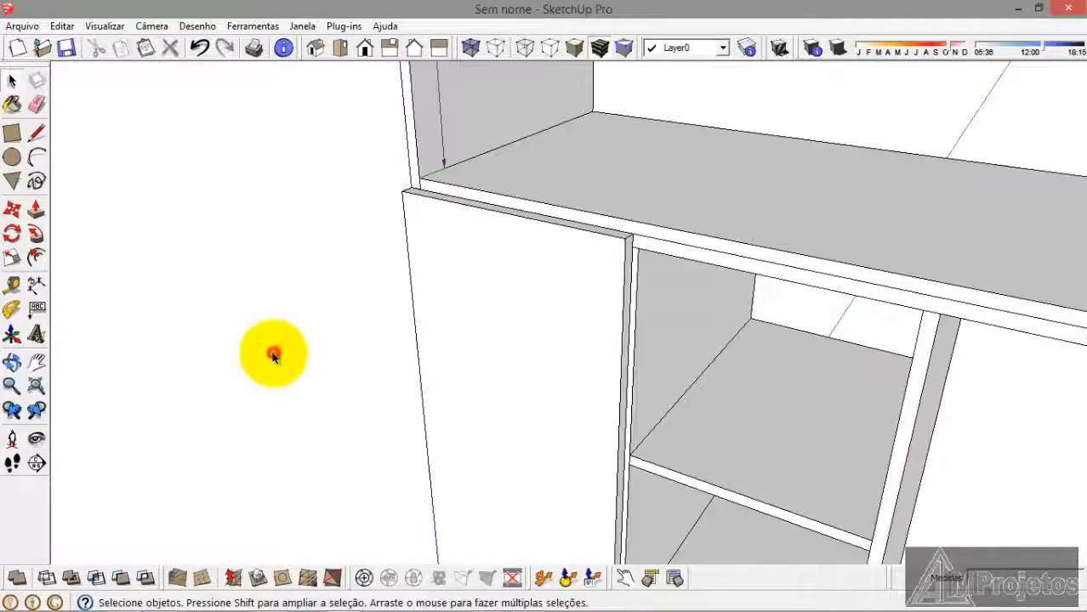
Step: Draw a door rectangle about 94.5 x 31.5 cm from the tall door's upper back corner to the lower shelf joint, midway across the divider
scroll(308, 313, "down", 10)
scroll(477, 355, "up", 1)
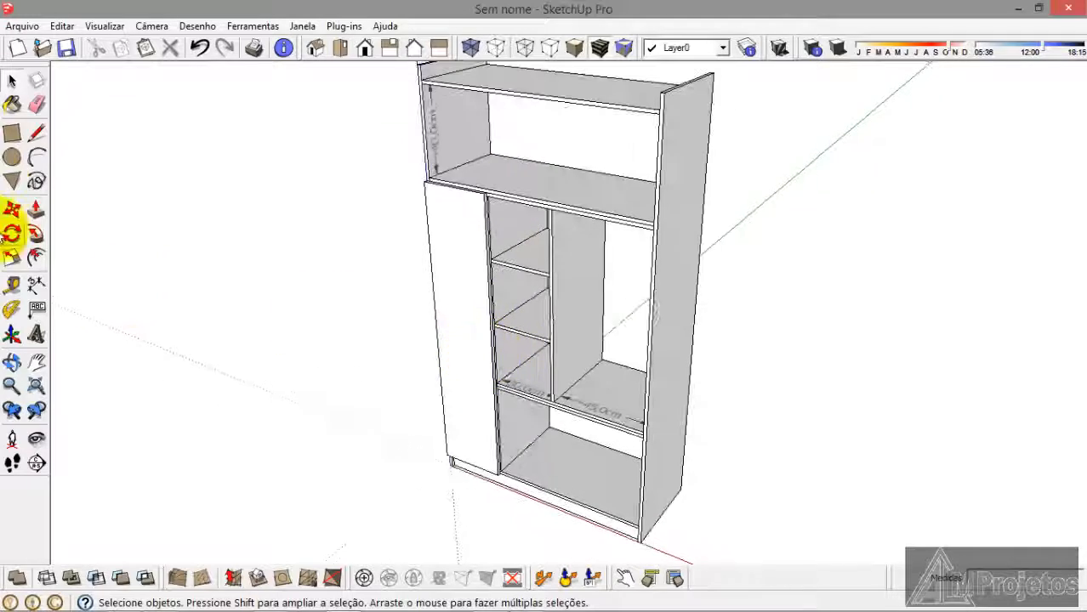
left_click(12, 136)
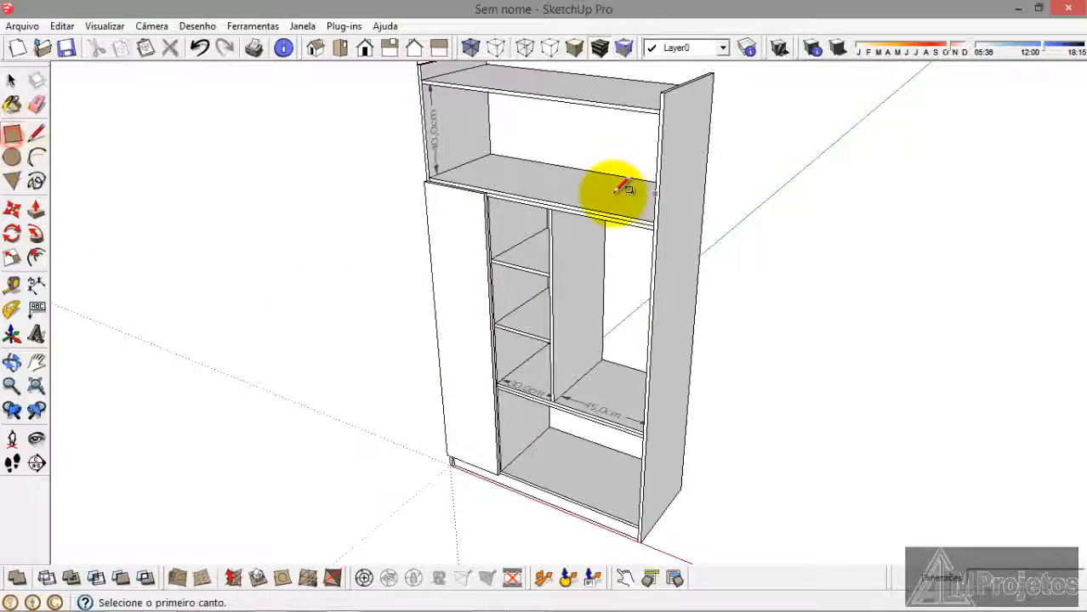
scroll(509, 202, "up", 8)
scroll(397, 178, "up", 3)
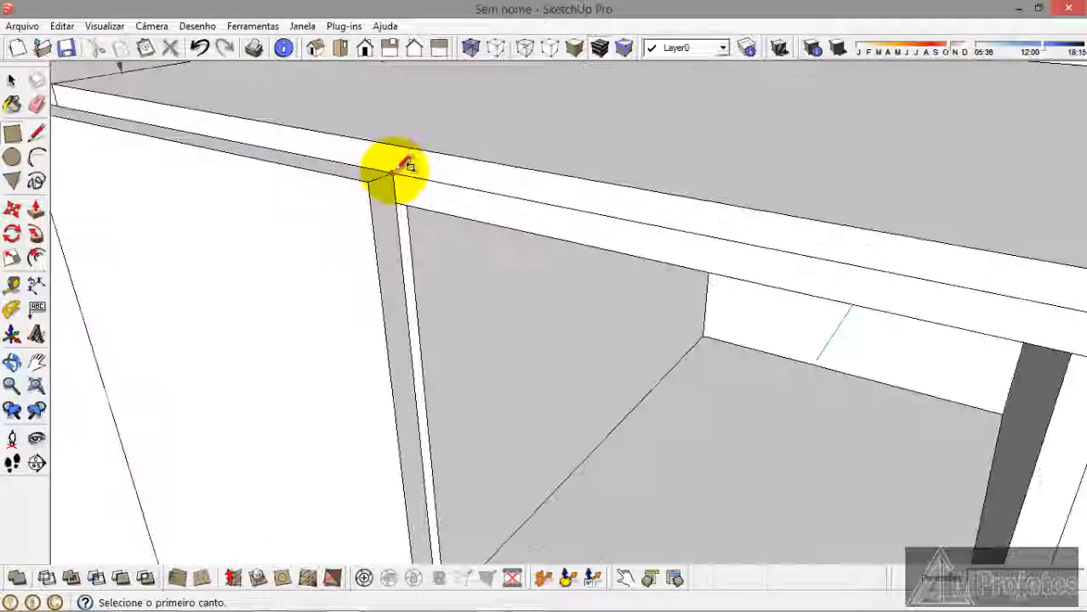
left_click(393, 173)
scroll(591, 70, "down", 3)
scroll(624, 151, "down", 4)
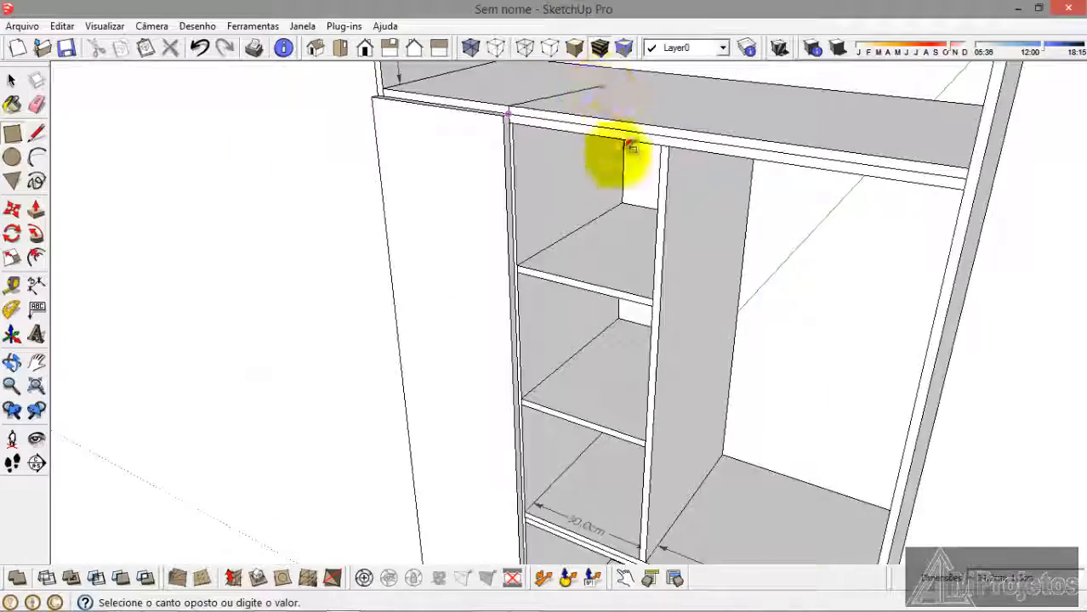
scroll(631, 413, "up", 6)
scroll(646, 411, "up", 2)
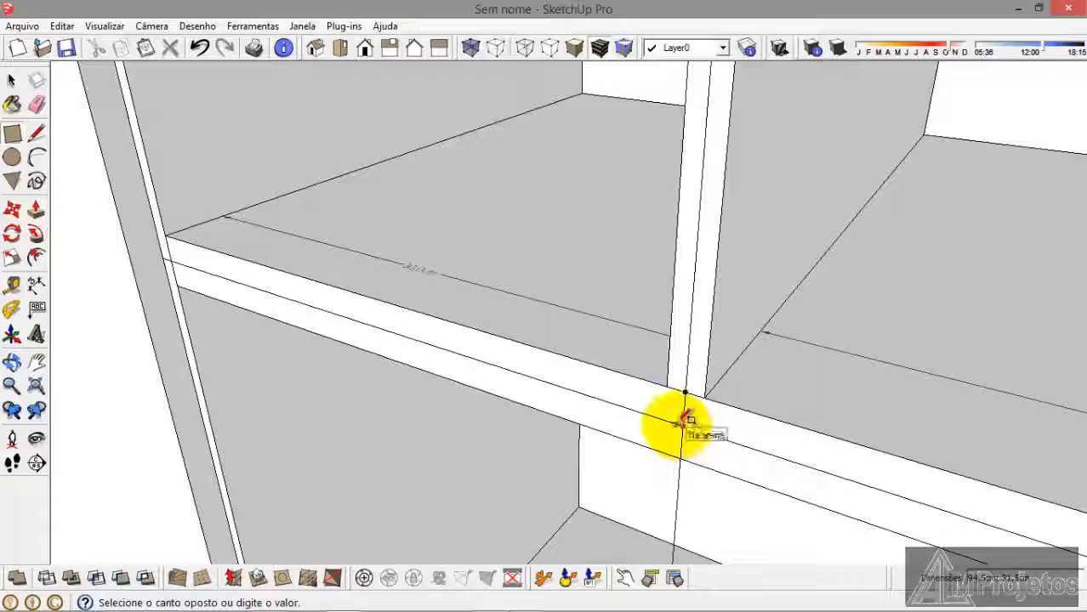
left_click(681, 421)
Step: Push/Pull the second door rectangle forward to a thickness of 1.8 cm
left_click(34, 209)
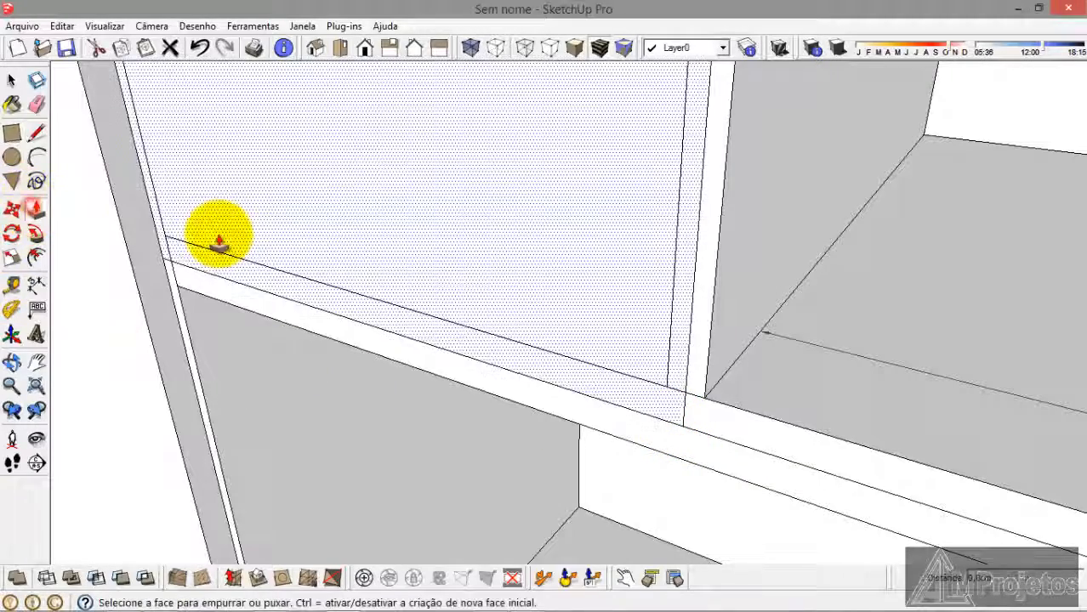
left_click_drag(219, 239, 116, 393)
scroll(274, 315, "down", 10)
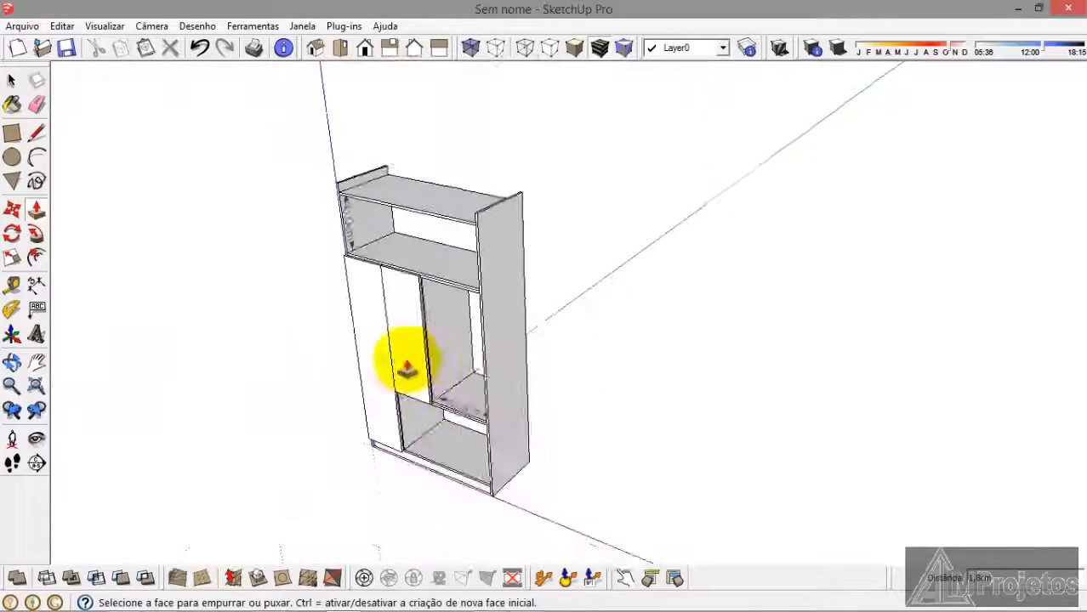
Step: Select the whole second door covering the small shelves and make it a group
scroll(406, 365, "up", 10)
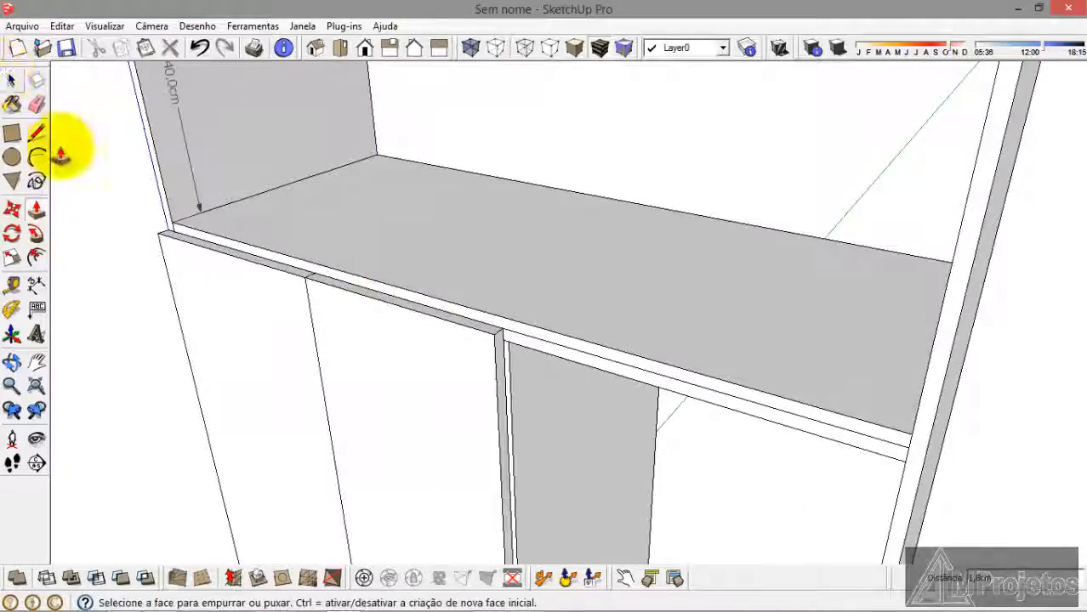
scroll(404, 340, "up", 10)
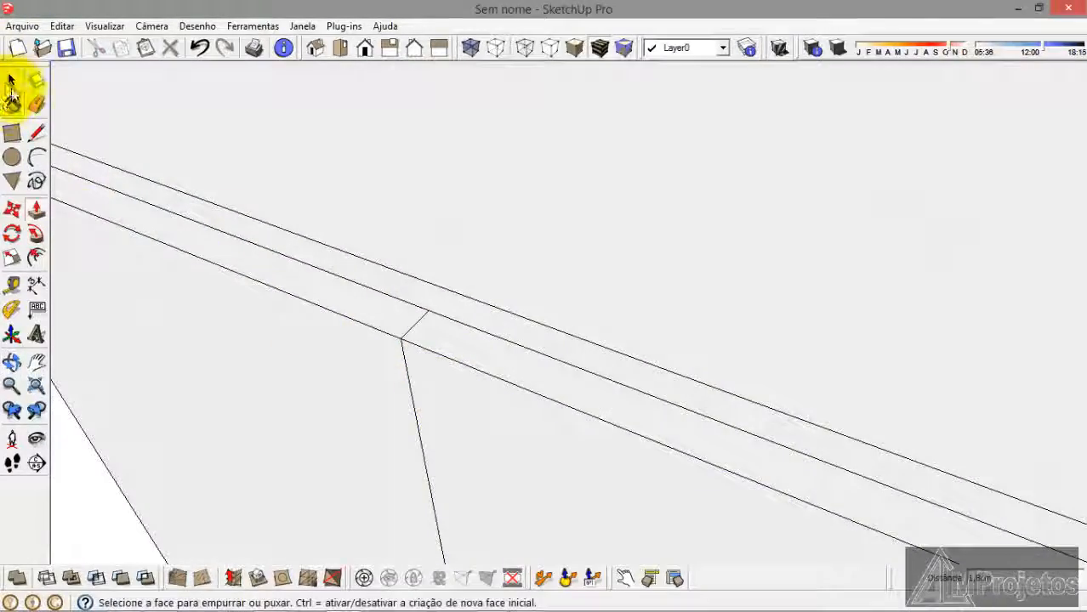
left_click(10, 85)
left_click(460, 453)
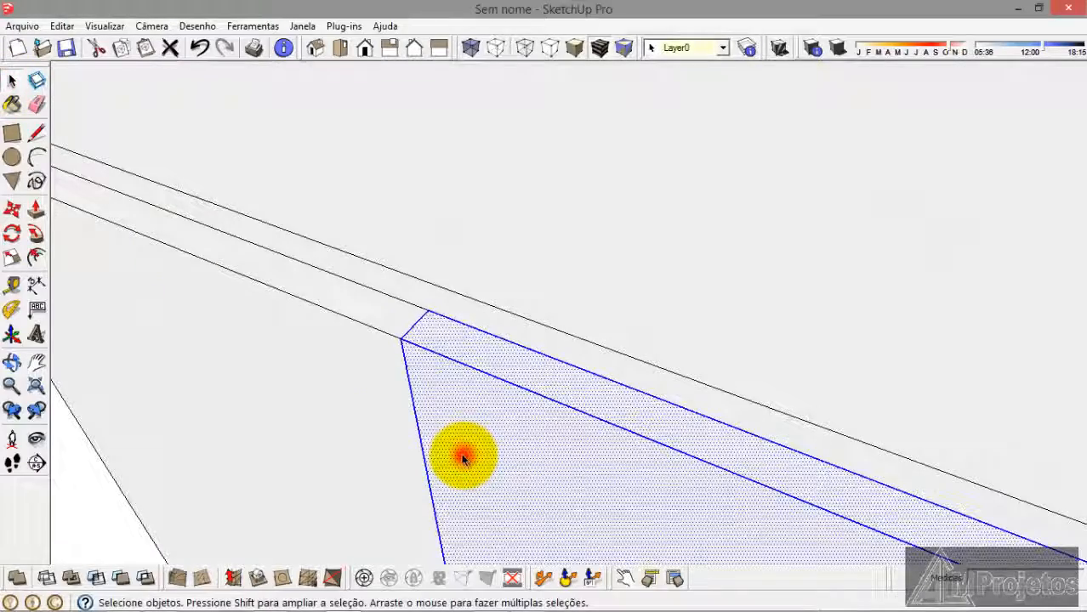
scroll(436, 193, "down", 15)
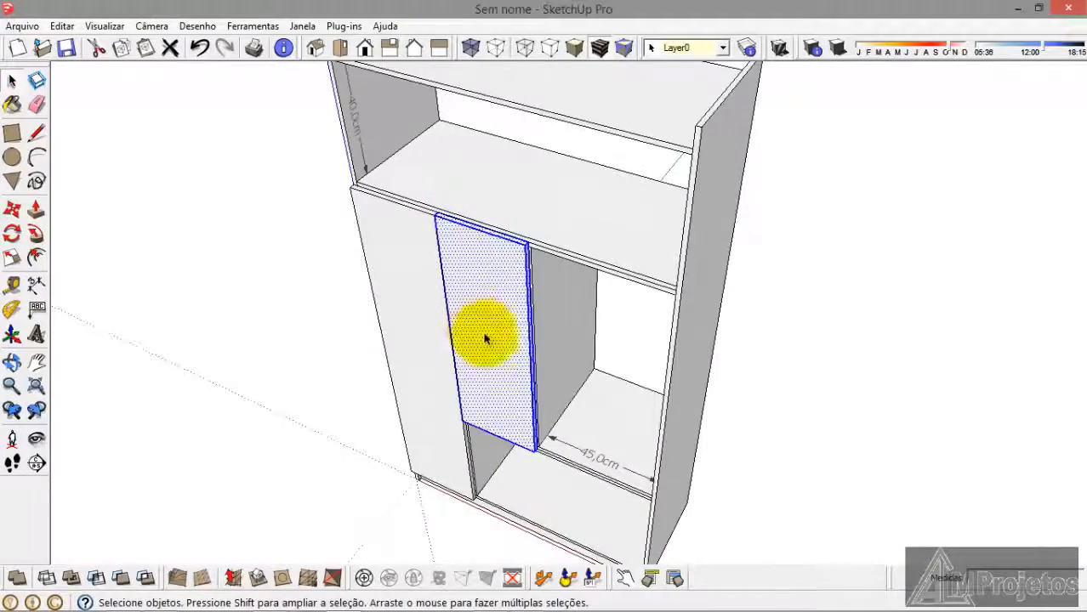
right_click(487, 337)
left_click(536, 473)
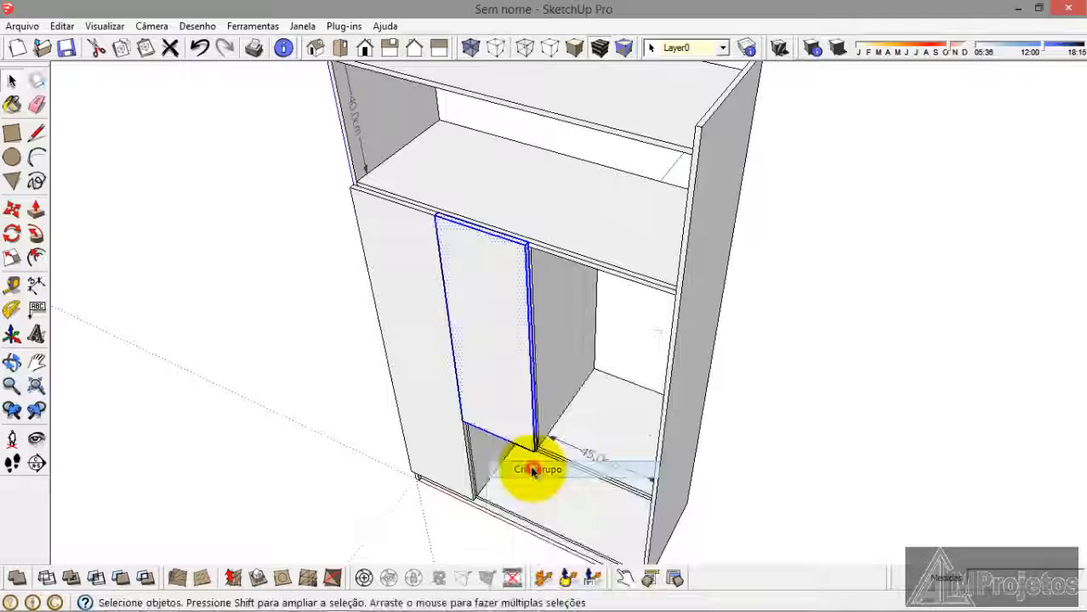
Step: Check the door and drawer layout in the armario.png reference drawing in Windows Photo Viewer, and return to SketchUp
middle_click_drag(305, 400, 359, 199)
scroll(443, 327, "up", 3)
scroll(445, 326, "up", 3)
middle_click_drag(445, 329, 464, 406)
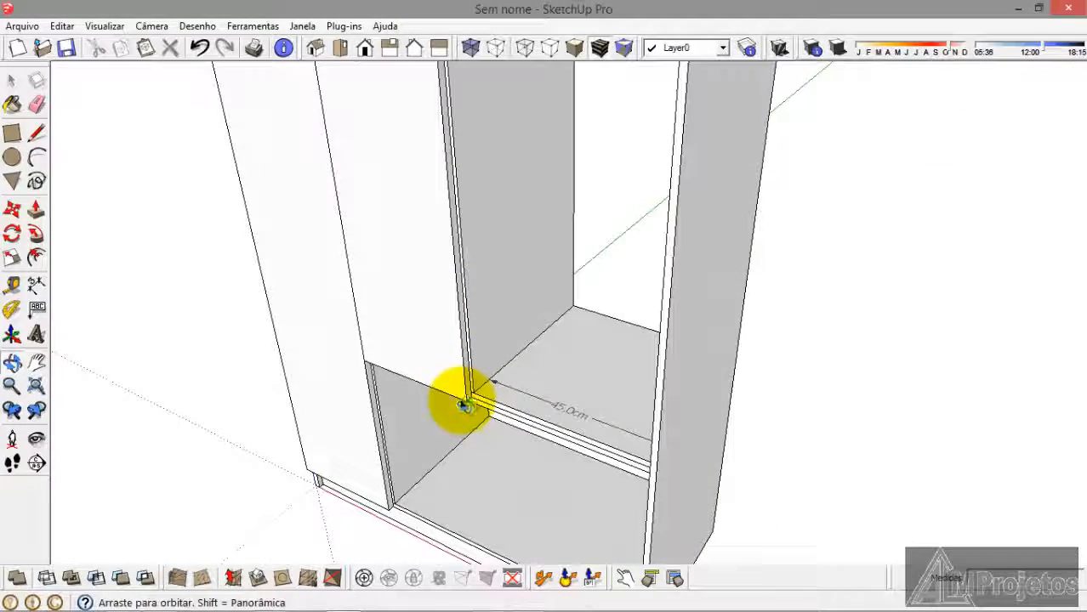
left_click(492, 601)
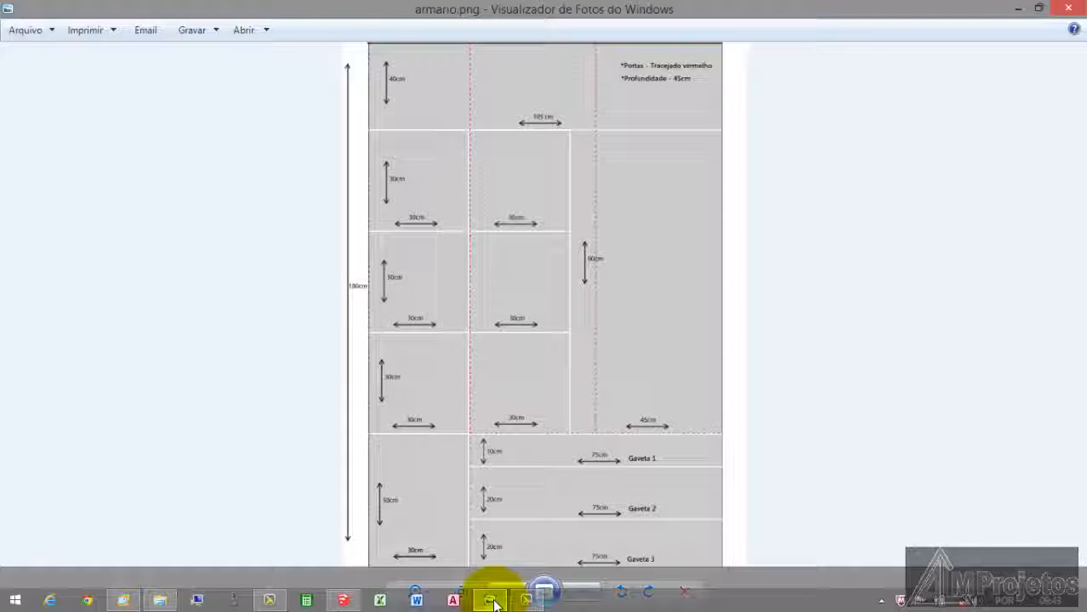
left_click(493, 602)
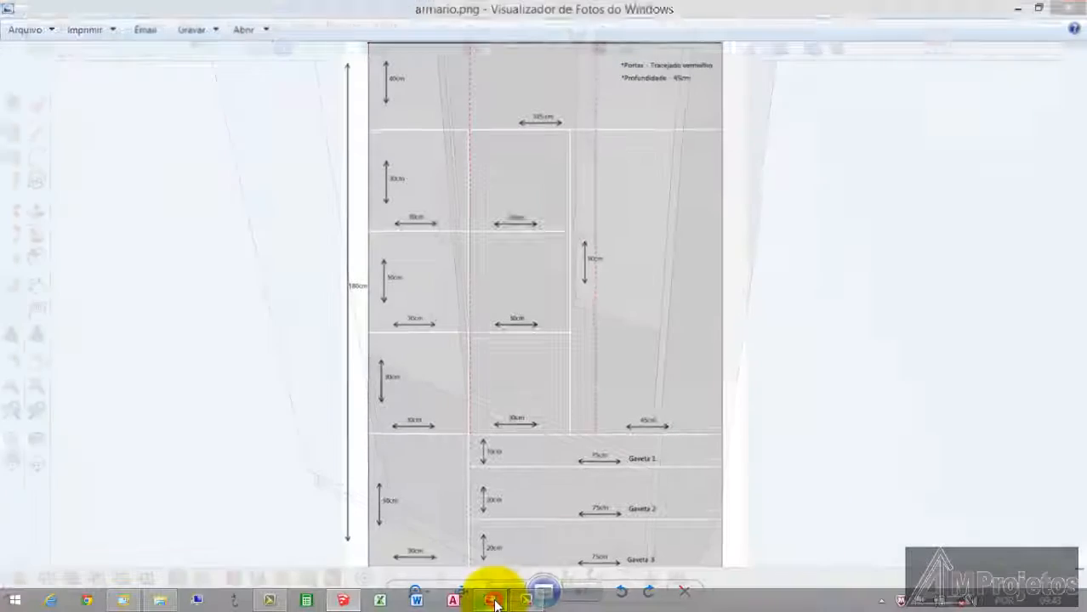
Step: Draw a front rectangle about 51.5 cm high across the wide bottom compartment, from the lower shelf joint to the plinth, overlapping the side panel edge
mouse_move(509, 530)
middle_mouse_down()
mouse_move(575, 357)
mouse_move(571, 438)
mouse_move(560, 422)
middle_mouse_up()
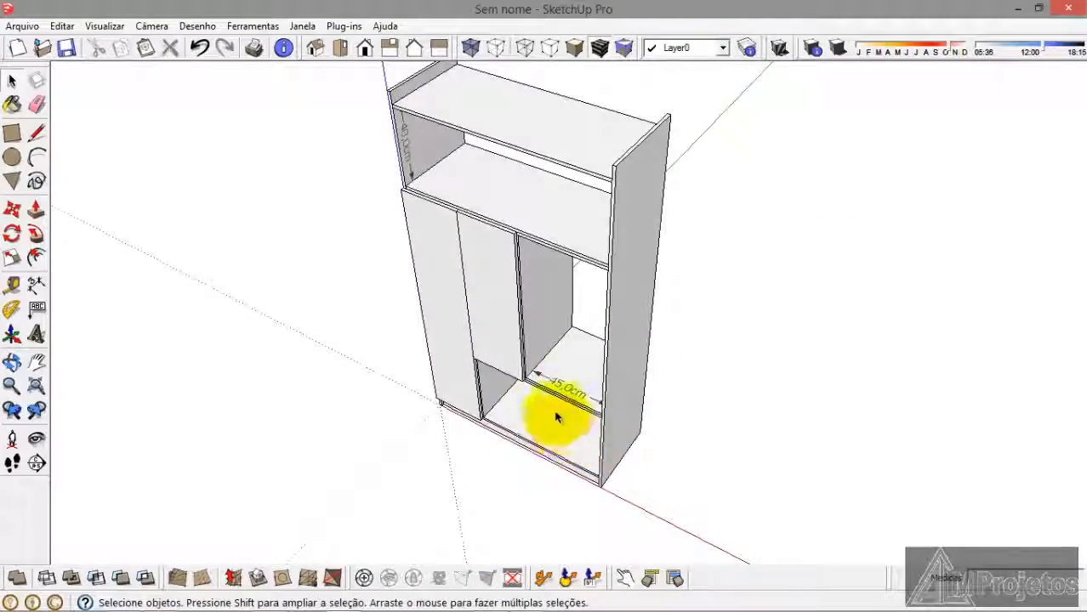
scroll(561, 408, "up", 5)
scroll(534, 368, "down", 3)
middle_click_drag(534, 365, 456, 171)
scroll(451, 412, "up", 5)
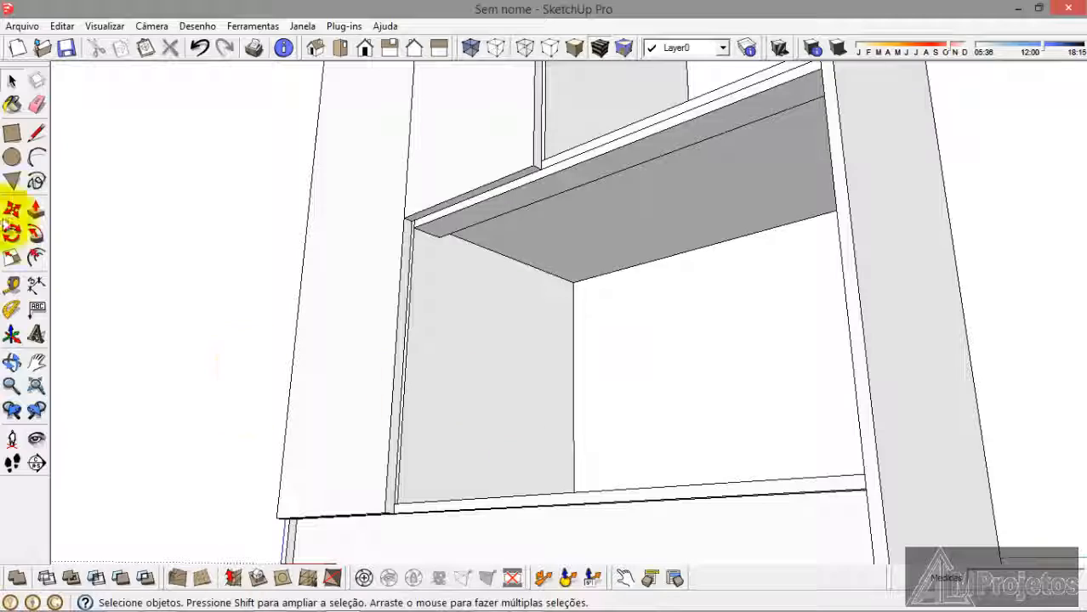
scroll(405, 255, "down", 4)
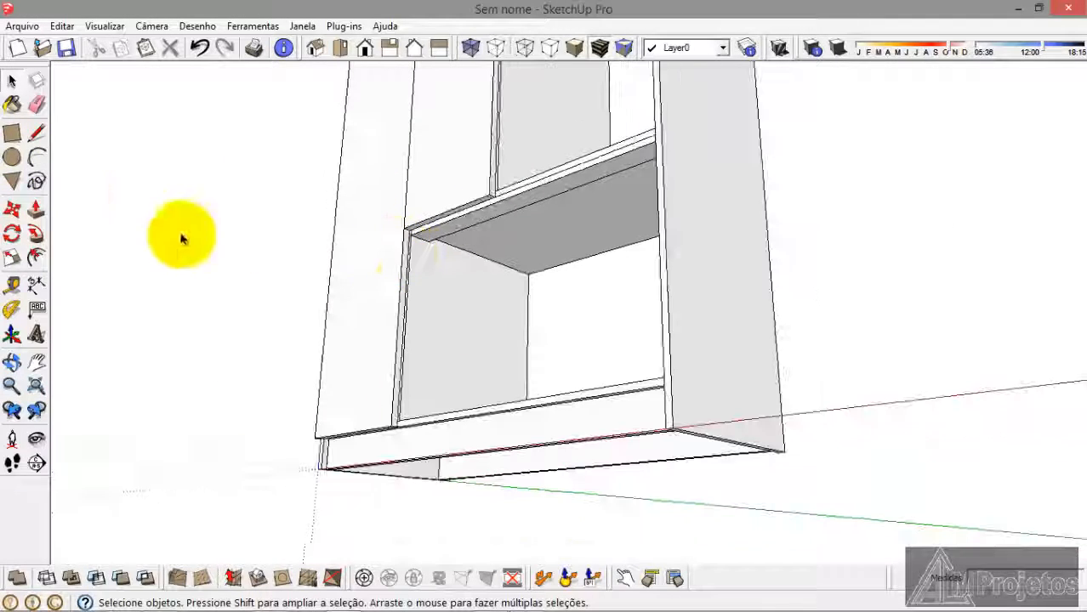
scroll(418, 223, "up", 8)
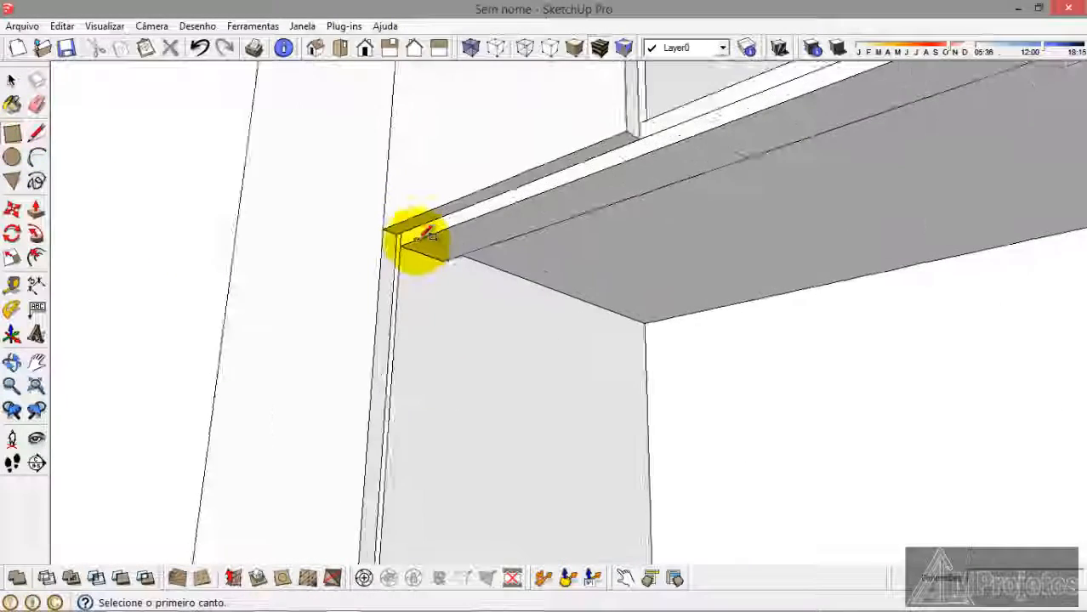
scroll(390, 221, "up", 1)
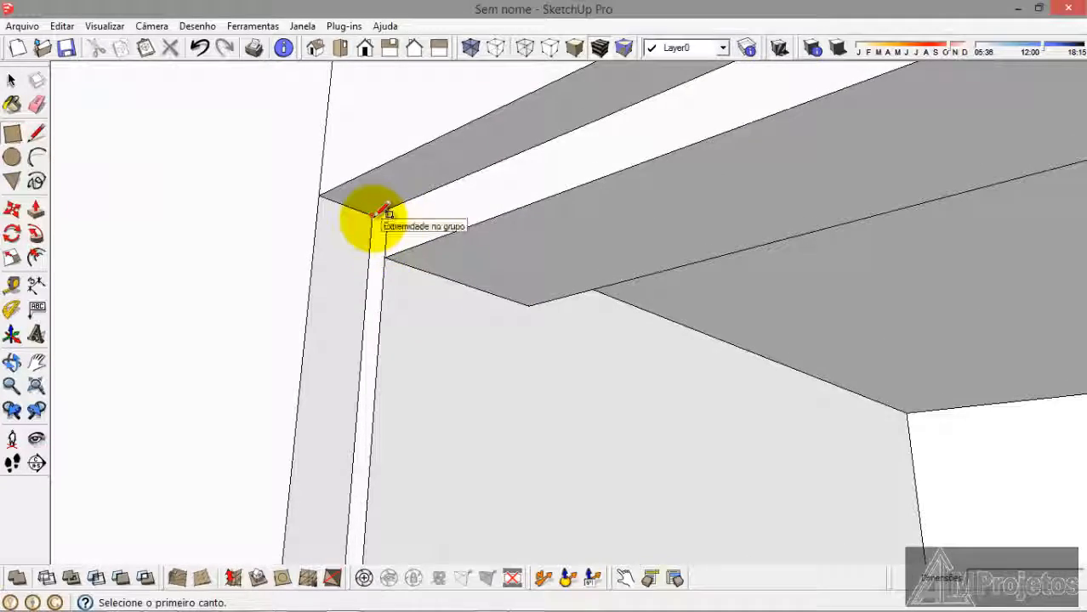
scroll(408, 256, "down", 8)
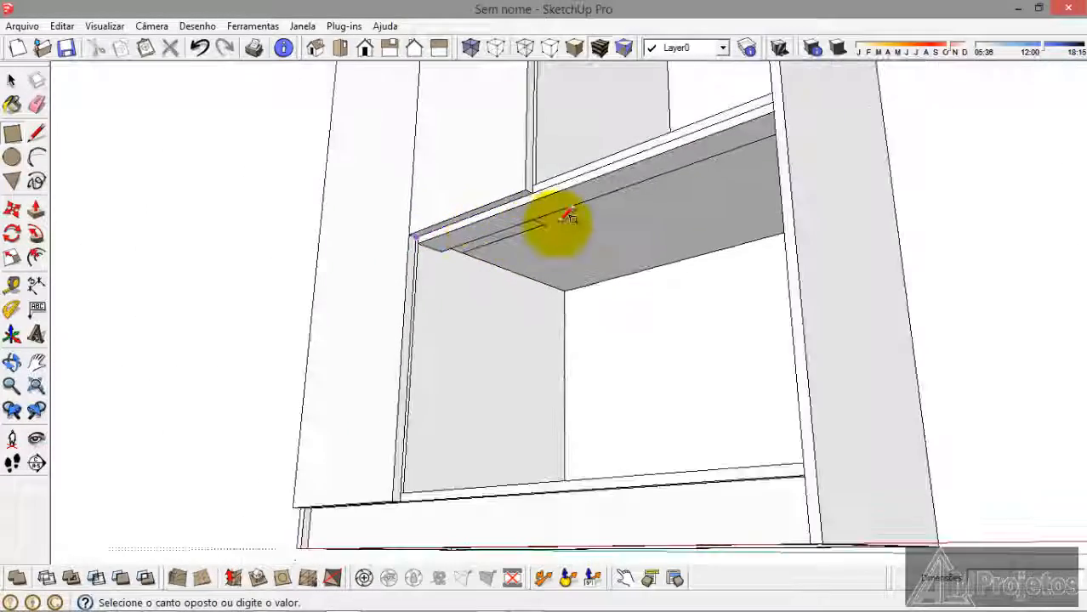
middle_click_drag(563, 219, 599, 371)
scroll(689, 477, "up", 5)
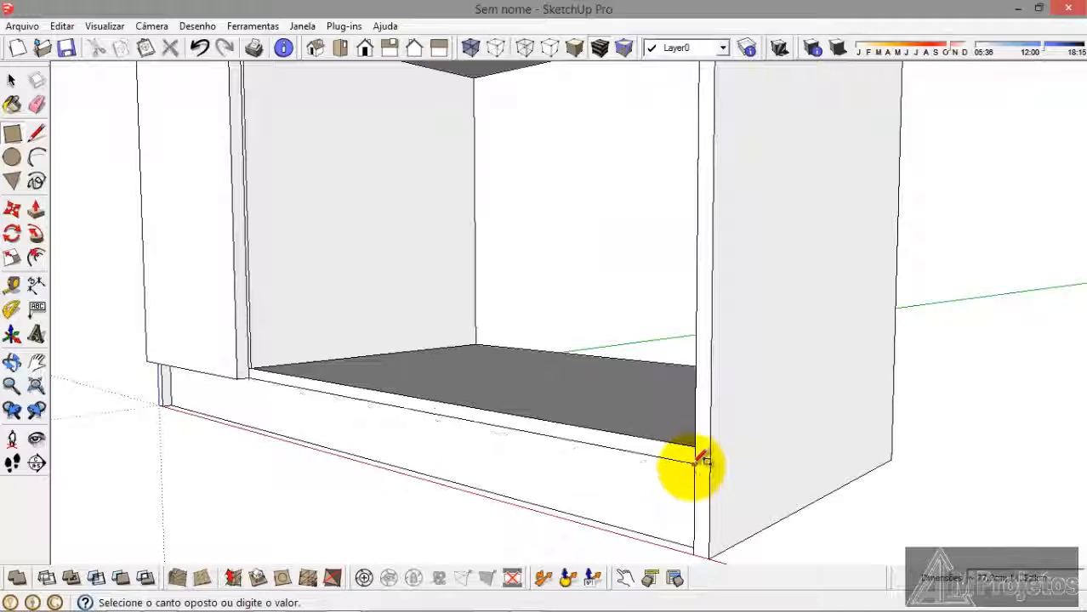
left_click(695, 464)
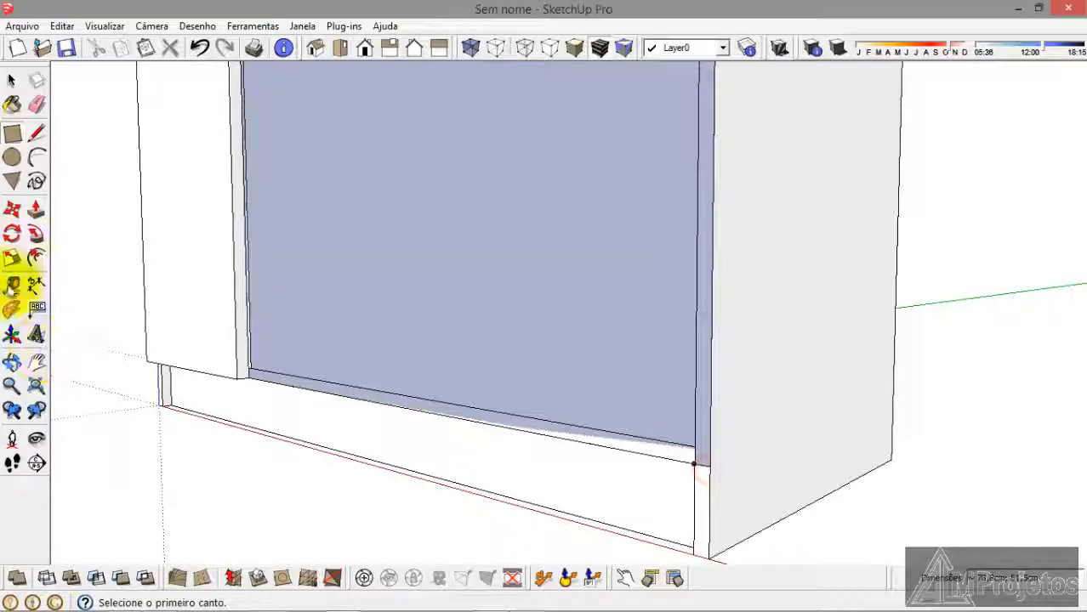
Step: Push/Pull the wide bottom front rectangle forward to a thickness of 1.8 cm
left_click(36, 211)
scroll(671, 408, "down", 4)
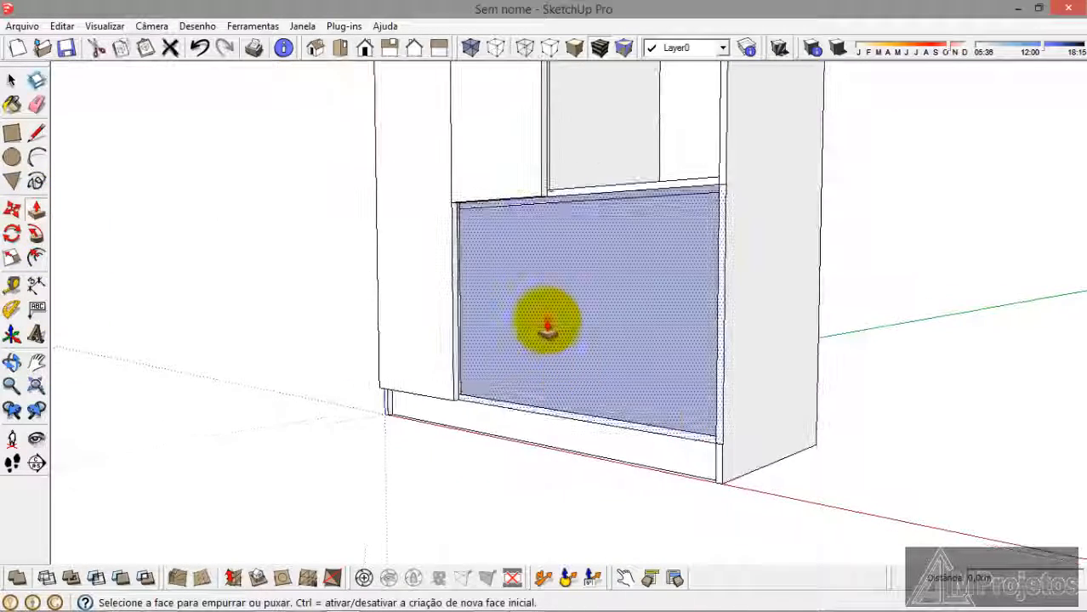
mouse_move(546, 315)
left_mouse_down()
mouse_move(406, 273)
mouse_move(416, 153)
left_mouse_up()
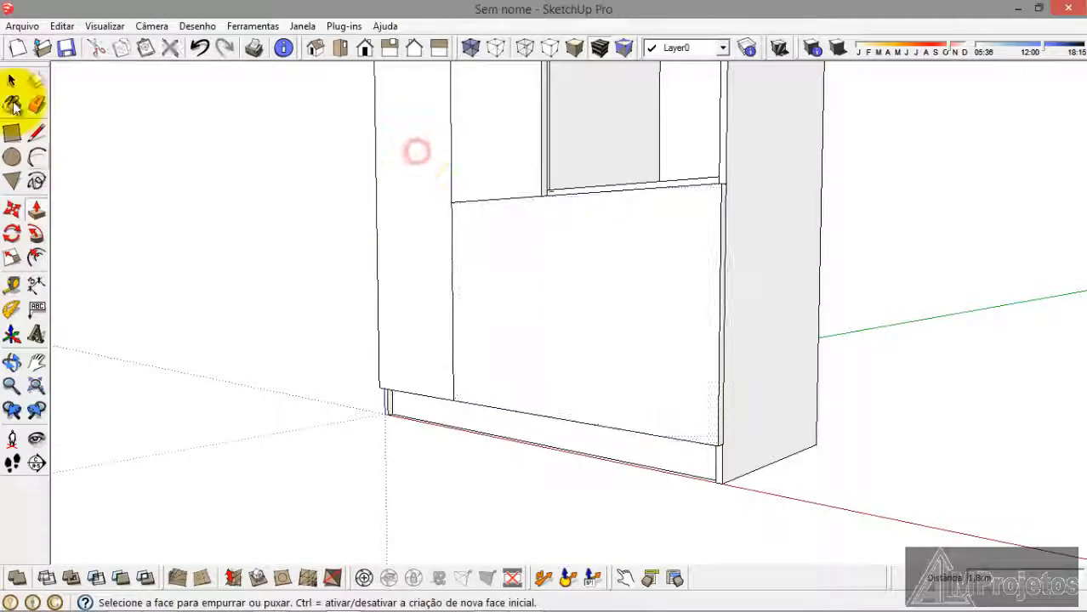
middle_click_drag(133, 165, 510, 372)
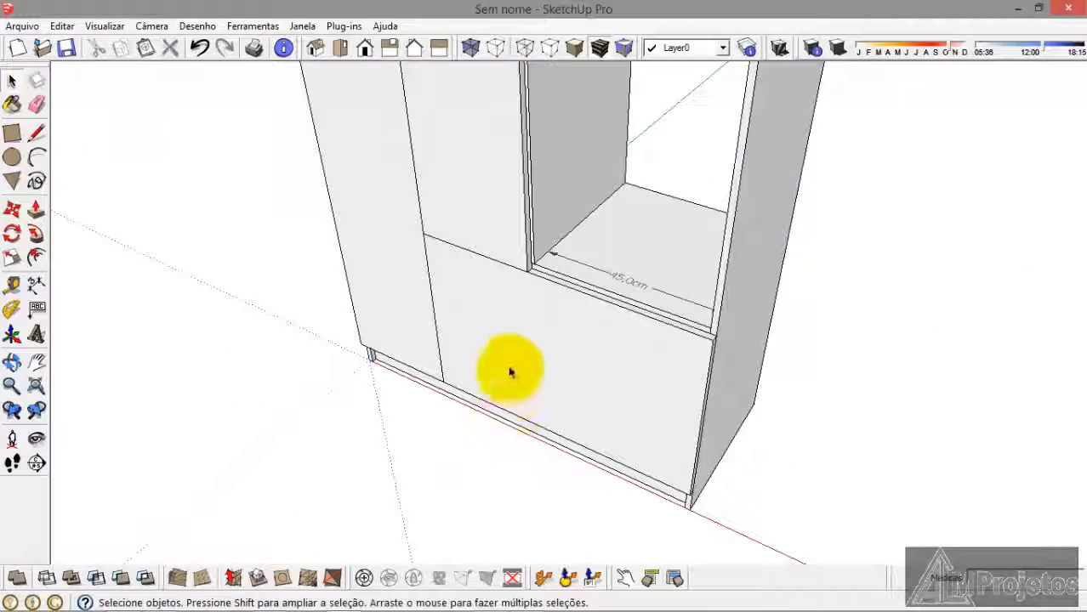
Step: Select the whole wide drawer front over the bottom compartment and make it a group
left_click(521, 351)
right_click(521, 351)
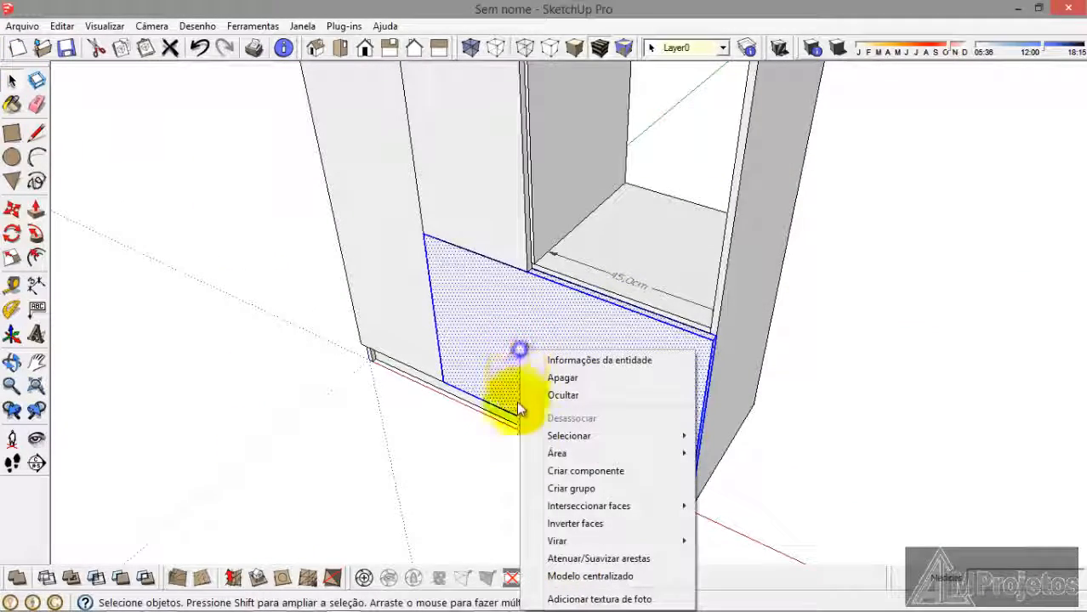
left_click(561, 486)
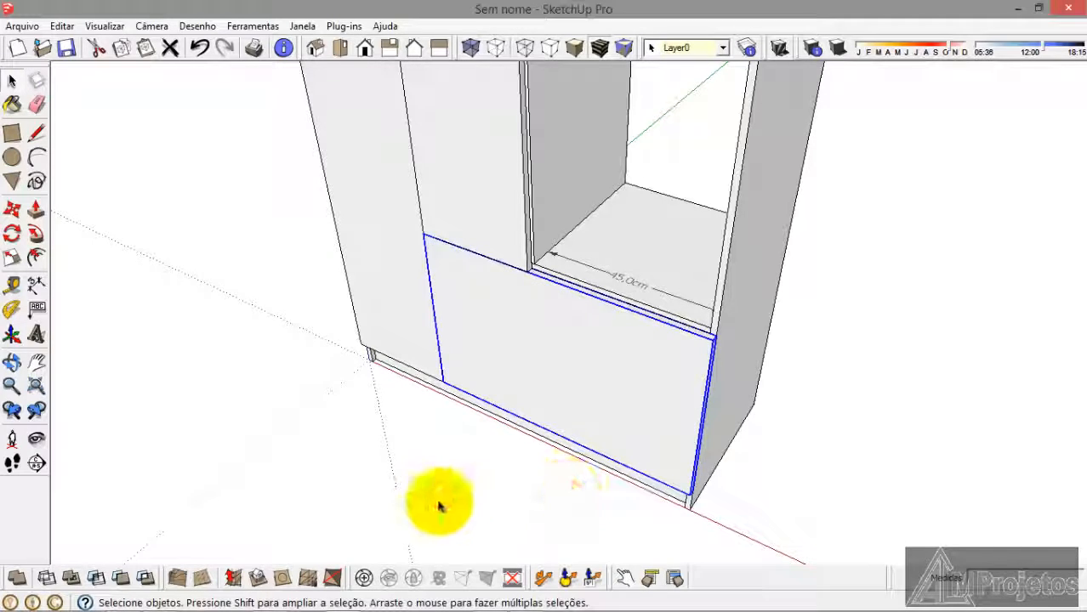
left_click(438, 507)
Step: Draw a front rectangle about 94.5 cm high over the open tall compartment, from the drawer front's outer upper corner to the second door's upper corner
middle_click_drag(439, 507, 540, 408)
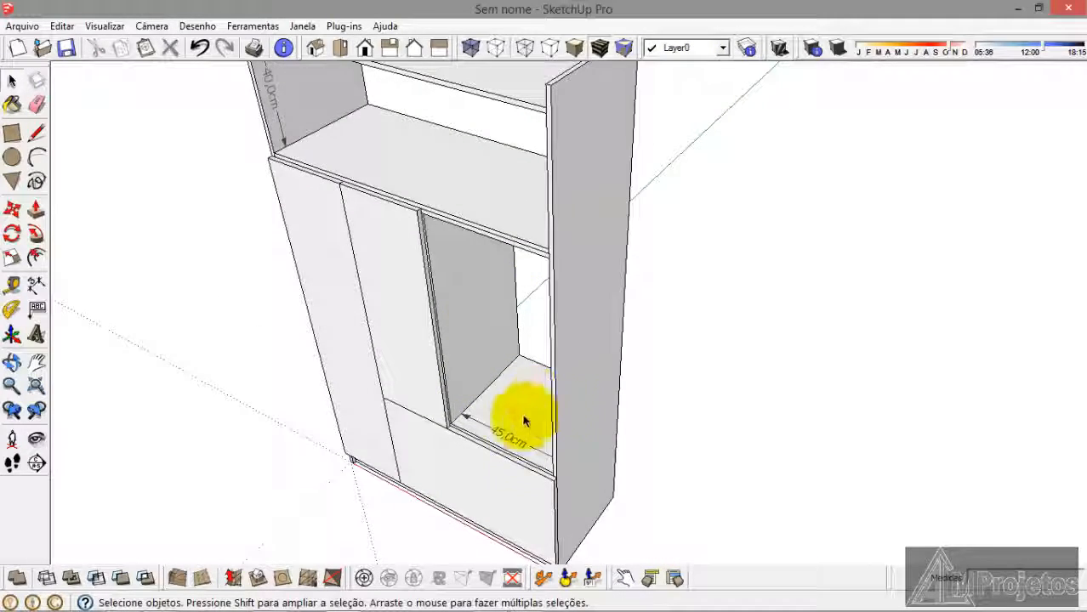
scroll(529, 451, "up", 3)
left_click(12, 134)
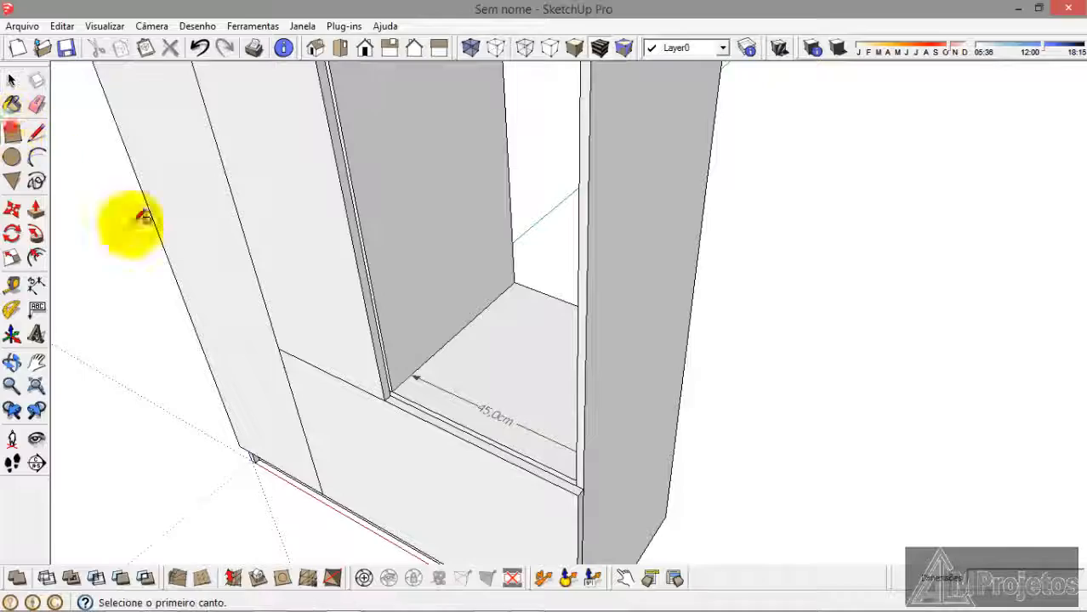
scroll(595, 485, "up", 5)
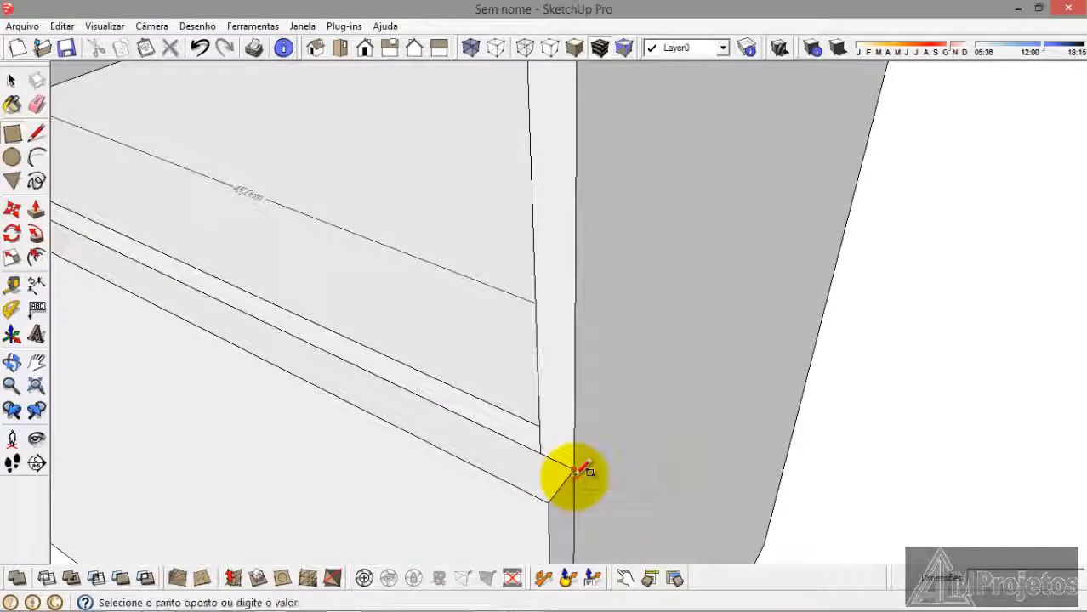
scroll(585, 470, "down", 8)
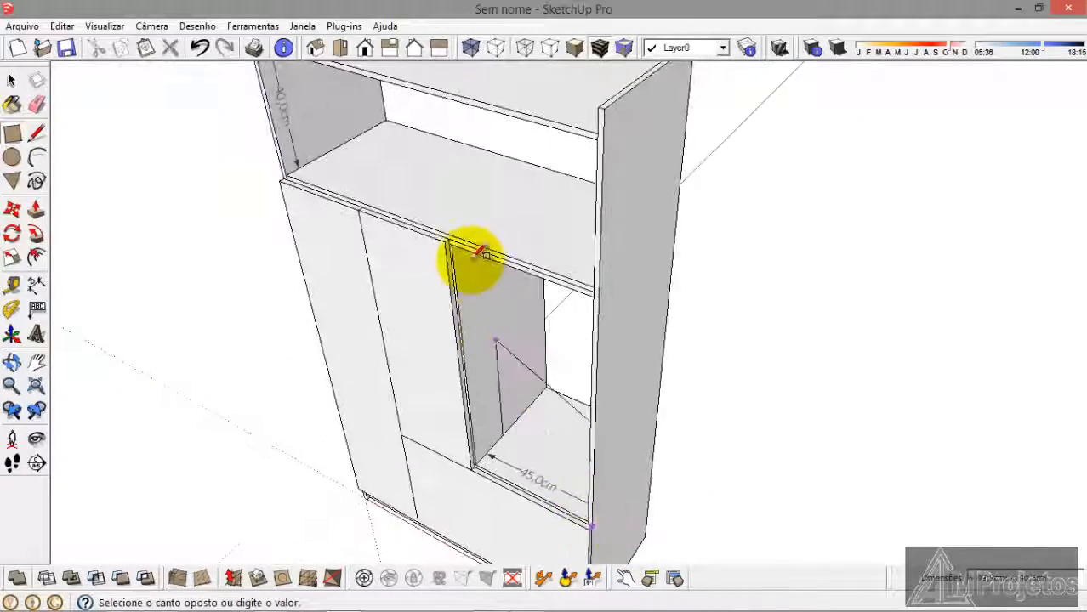
scroll(481, 253, "up", 5)
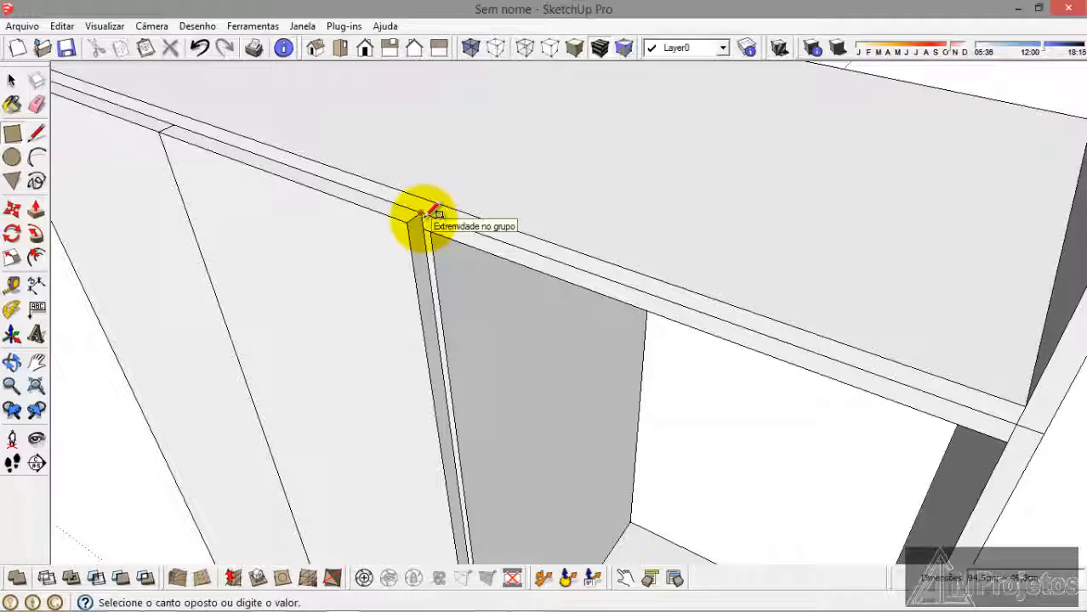
key("Escape")
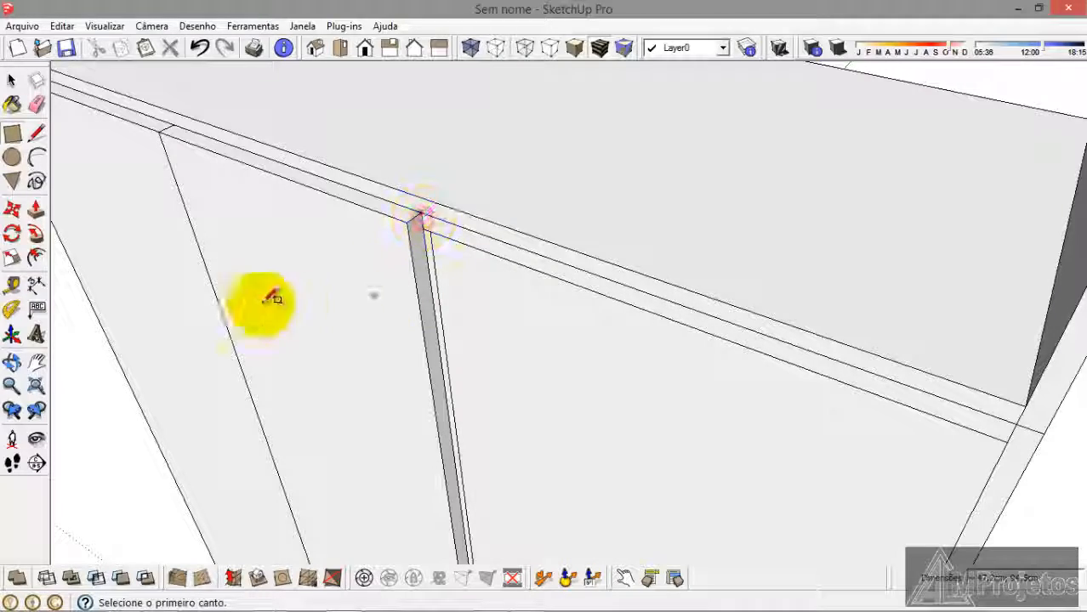
Step: Push/Pull the tall compartment's front rectangle forward 1.8 cm, flush with the neighbouring doors
left_click(38, 210)
left_click(536, 314)
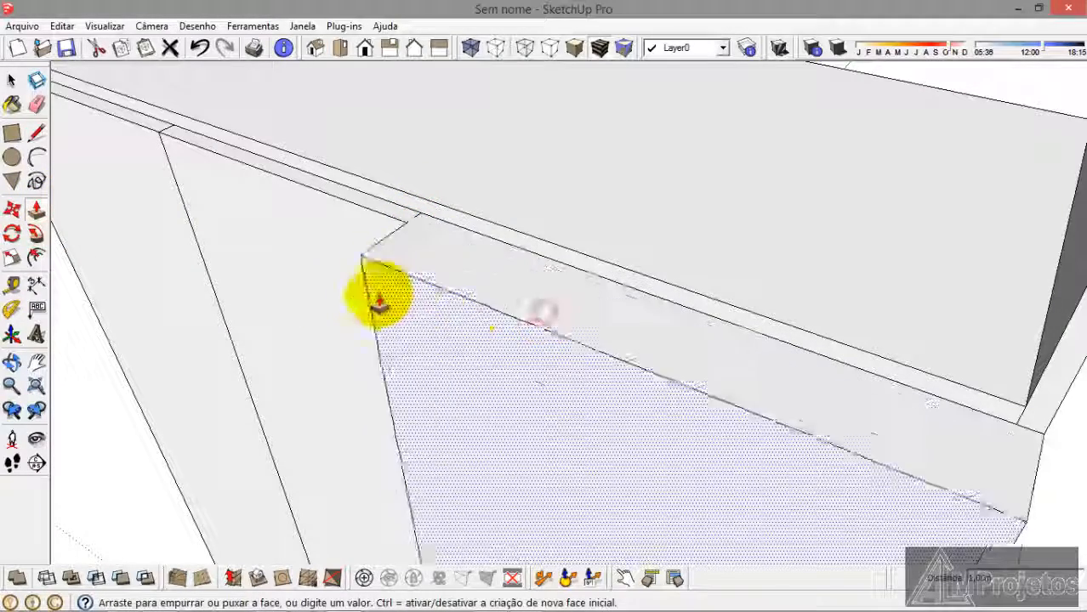
left_click(316, 248)
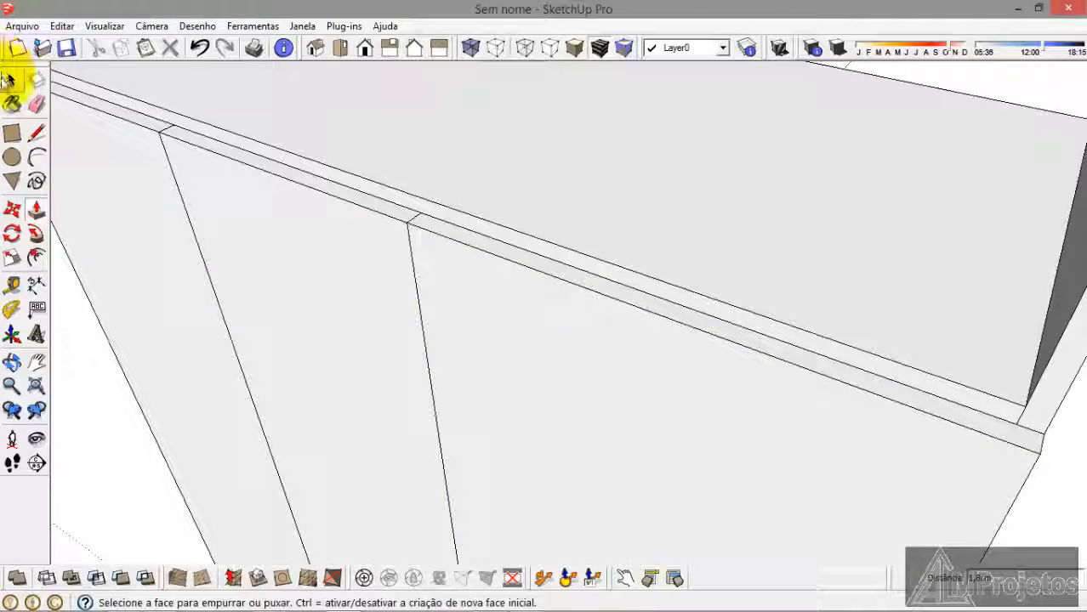
Step: Select the whole third door over the tall compartment and make it a group
left_click(15, 83)
scroll(359, 259, "down", 5)
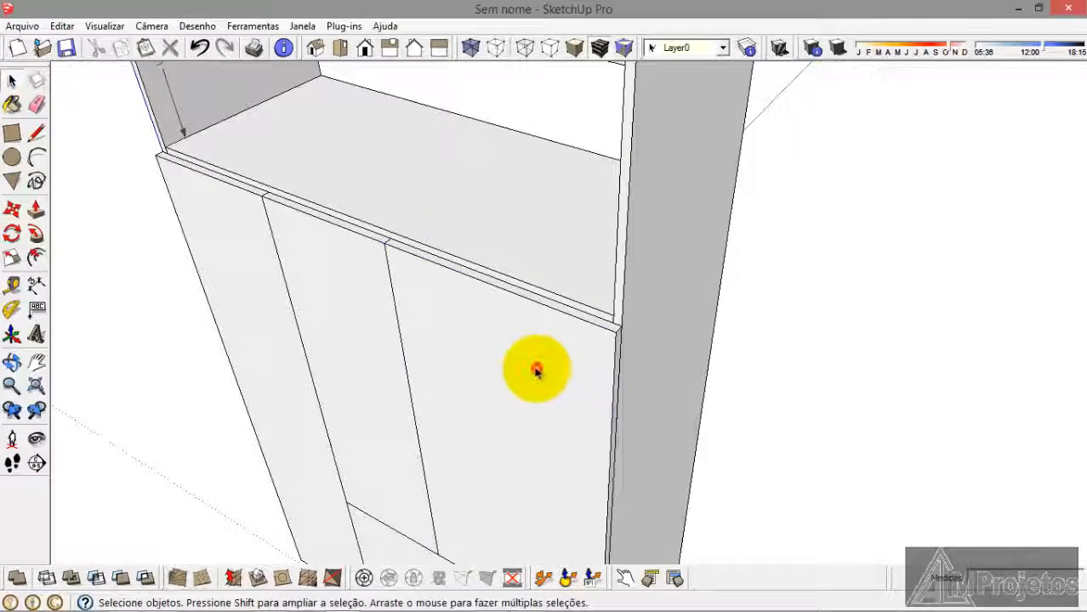
left_click(536, 370)
right_click(536, 371)
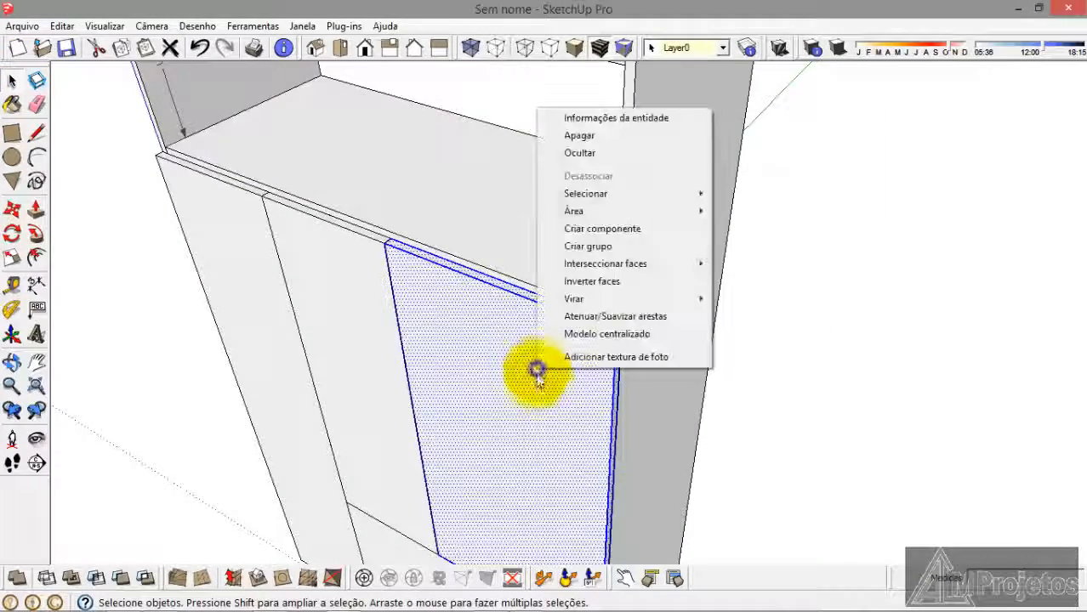
left_click(586, 244)
left_click(779, 408)
Step: Draw a front rectangle about 43 cm high over the full-width upper compartment, from the doors' upper edge to the top panel, overlapping both side panels
scroll(765, 469, "down", 5)
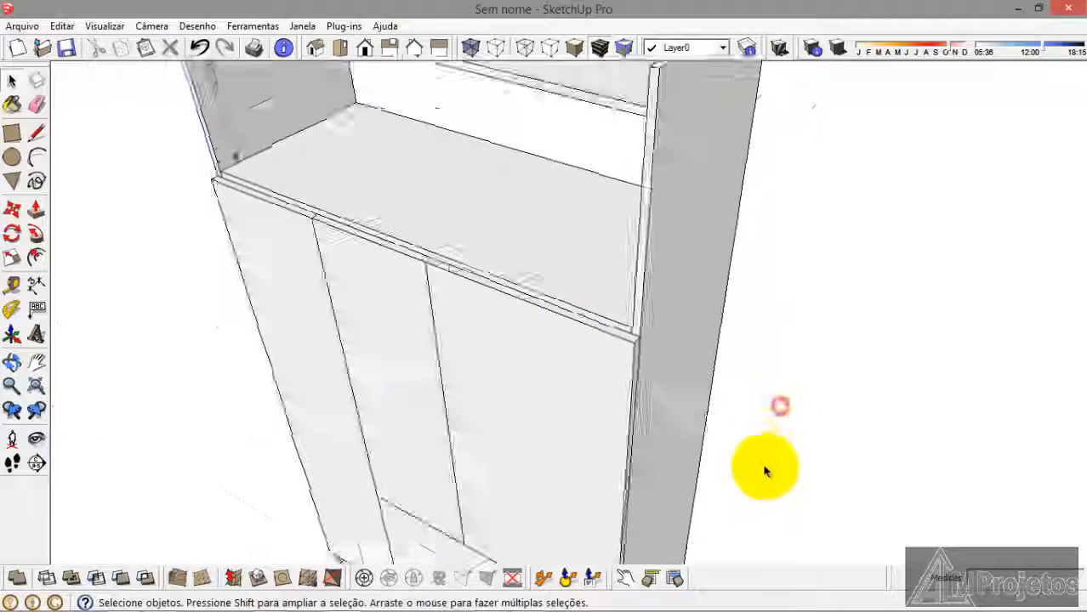
scroll(709, 443, "up", 3)
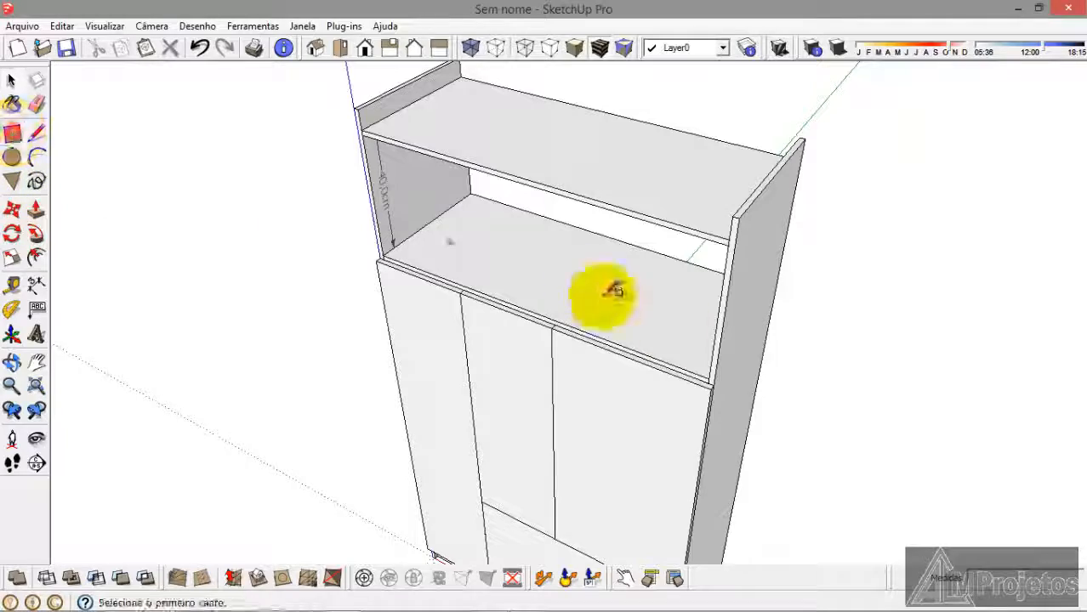
scroll(728, 384, "up", 6)
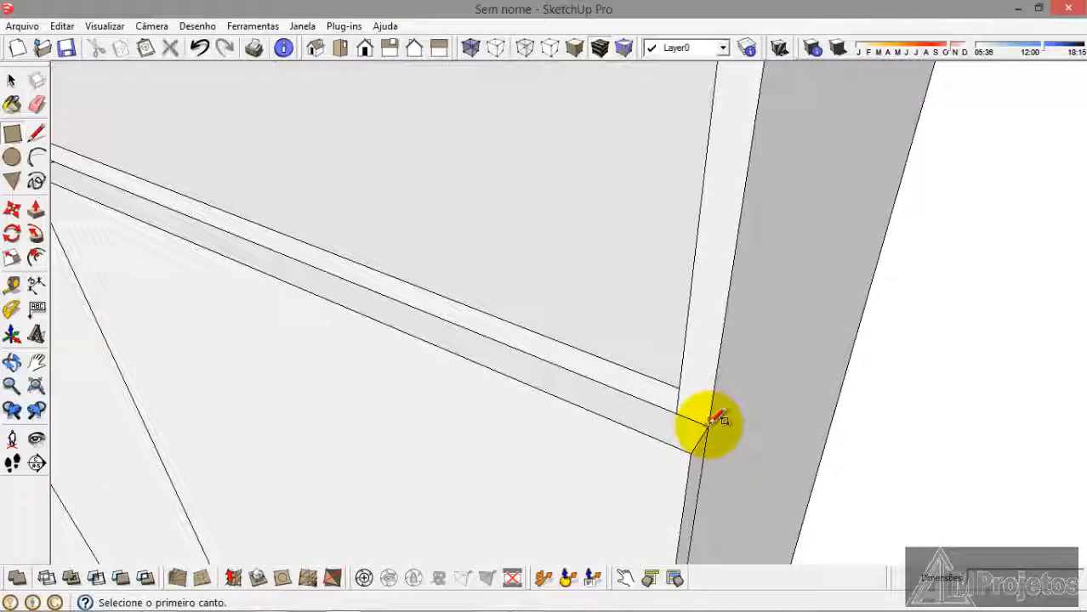
left_click(719, 417)
scroll(740, 421, "down", 10)
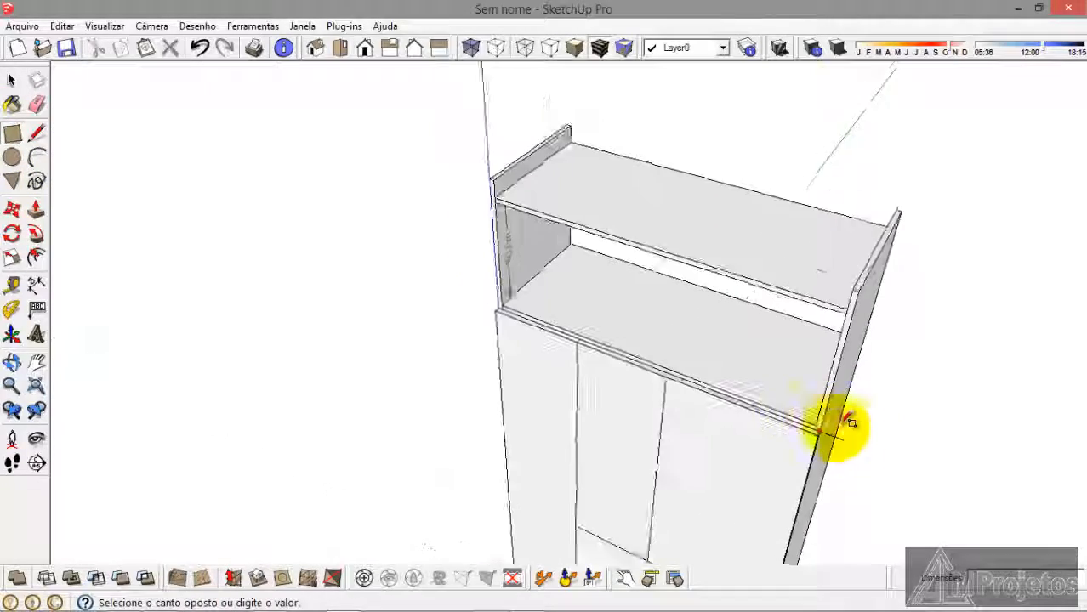
scroll(552, 231, "up", 8)
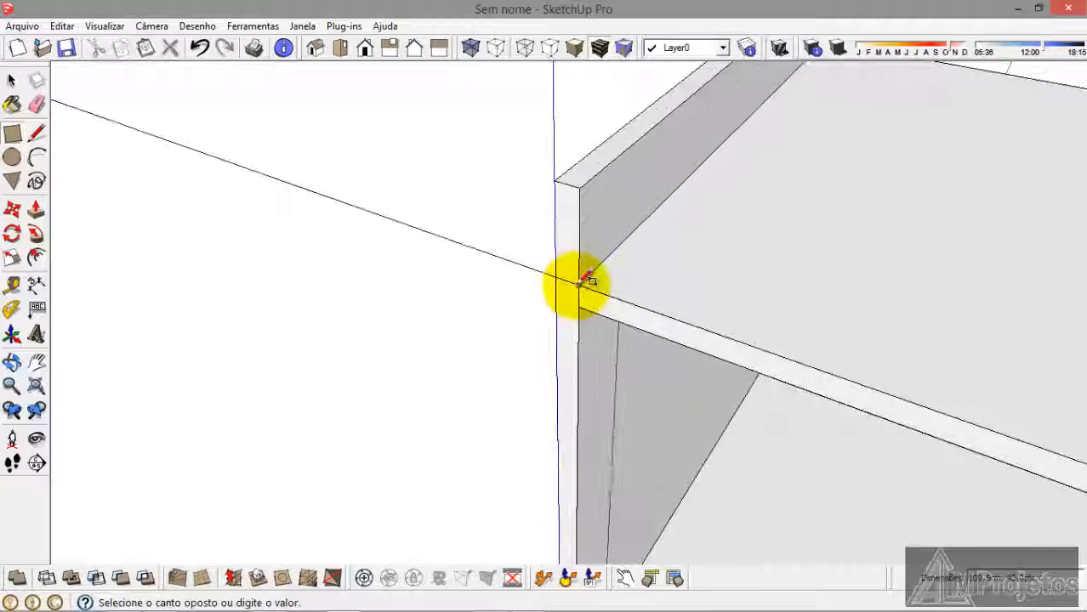
left_click(554, 275)
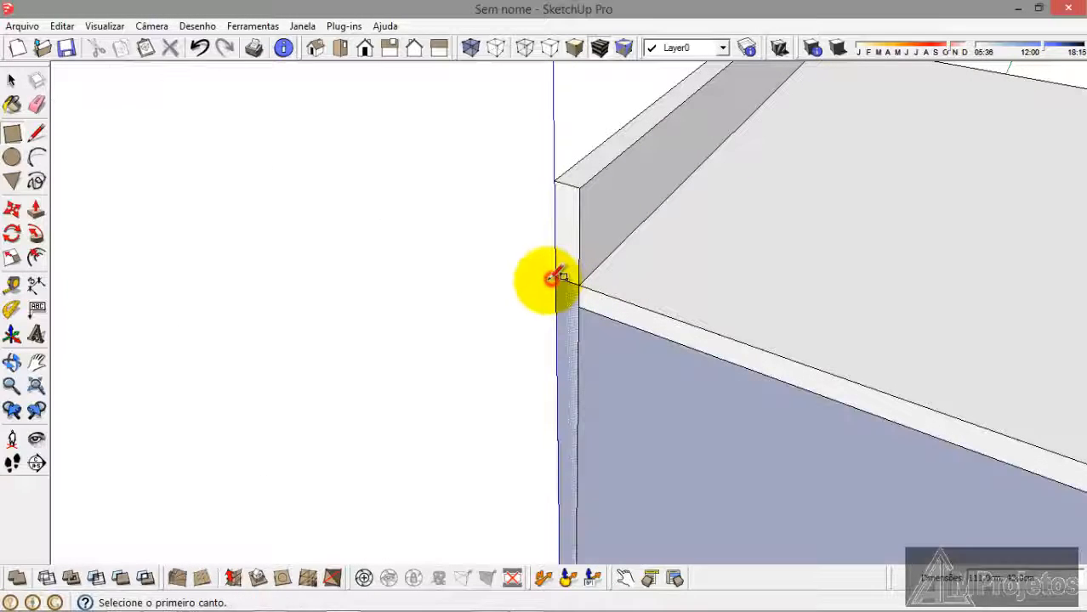
Step: Push/Pull the upper compartment's front rectangle forward to a thickness of 1.8 cm
left_click(36, 213)
scroll(812, 194, "down", 4)
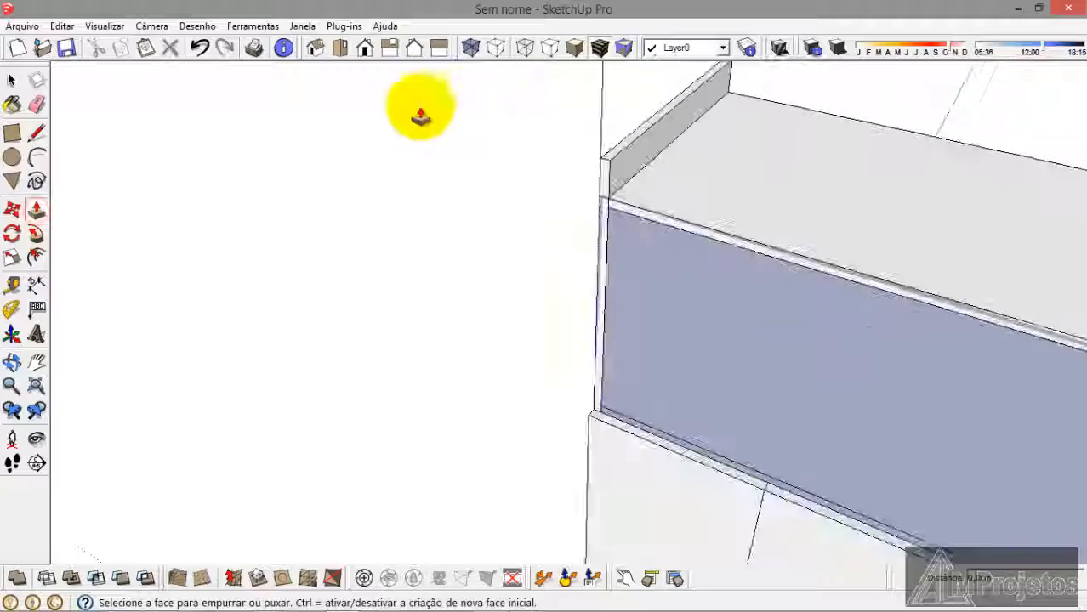
left_click(659, 336)
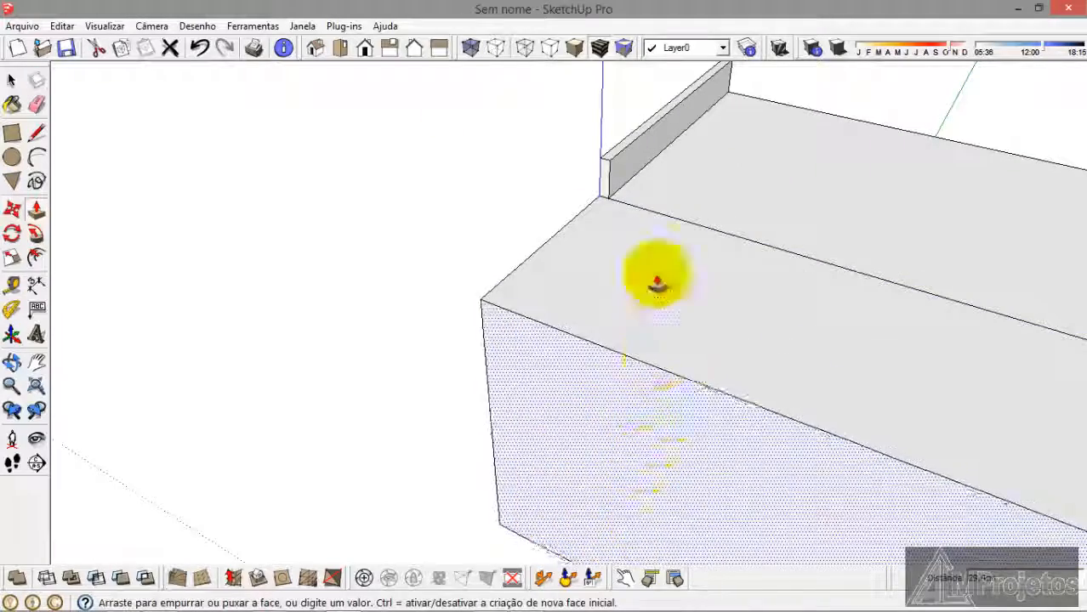
type("1,8")
key("Return")
Step: Select the whole full-width front over the upper compartment and make it a group
scroll(534, 22, "down", 5)
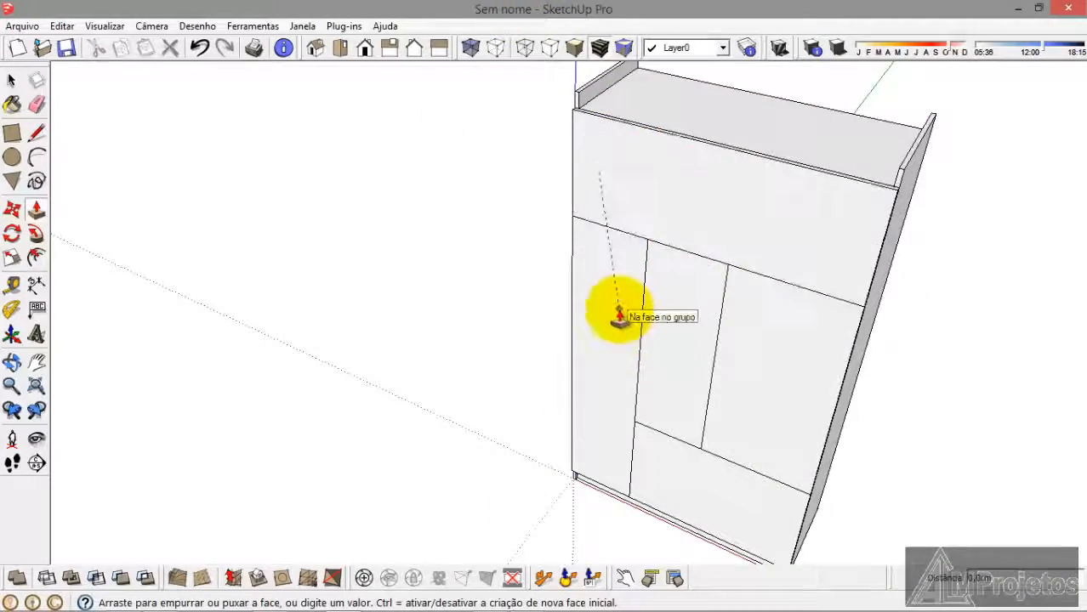
scroll(874, 182, "up", 5)
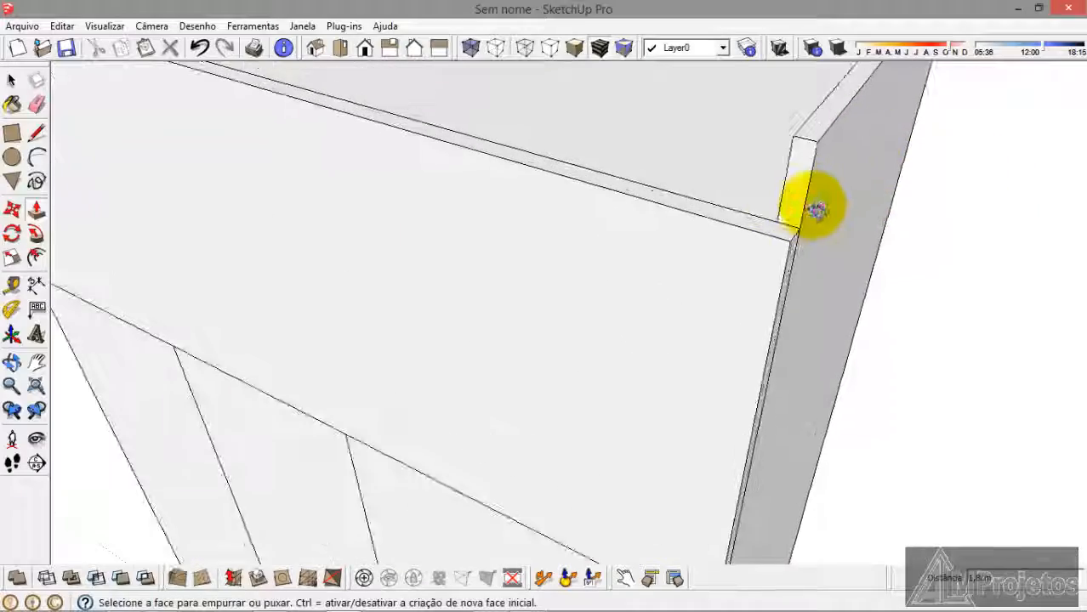
middle_click_drag(817, 210, 87, 111)
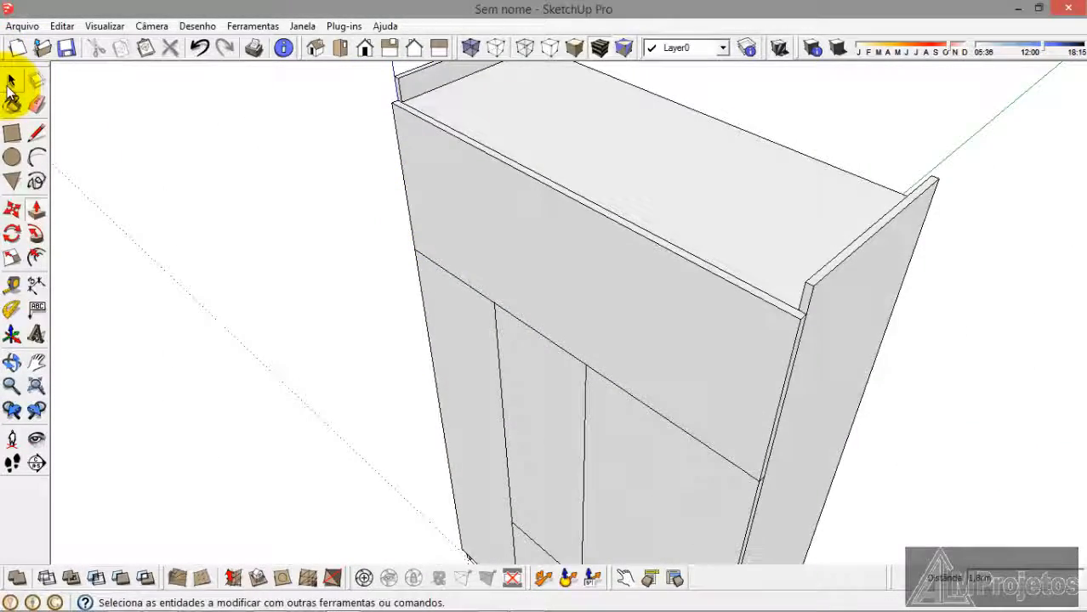
left_click(11, 81)
left_click(449, 204)
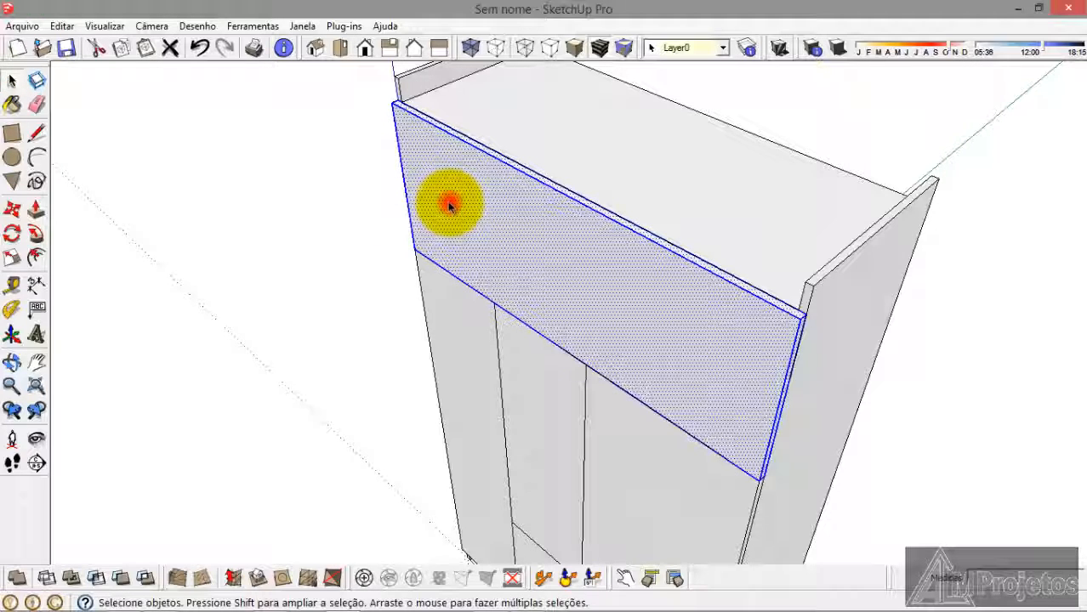
right_click(449, 204)
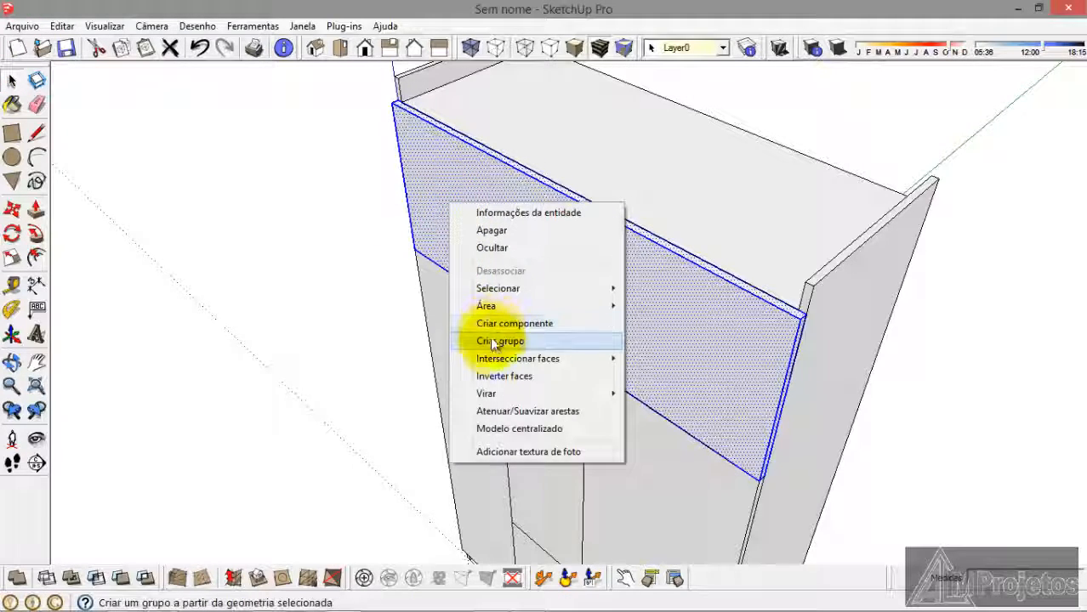
left_click(491, 341)
Step: Draw a 6 by 1.5 cm rectangle on the side panel's inner face above the top panel, at its front lower corner
middle_click_drag(356, 335, 427, 296)
scroll(415, 148, "up", 8)
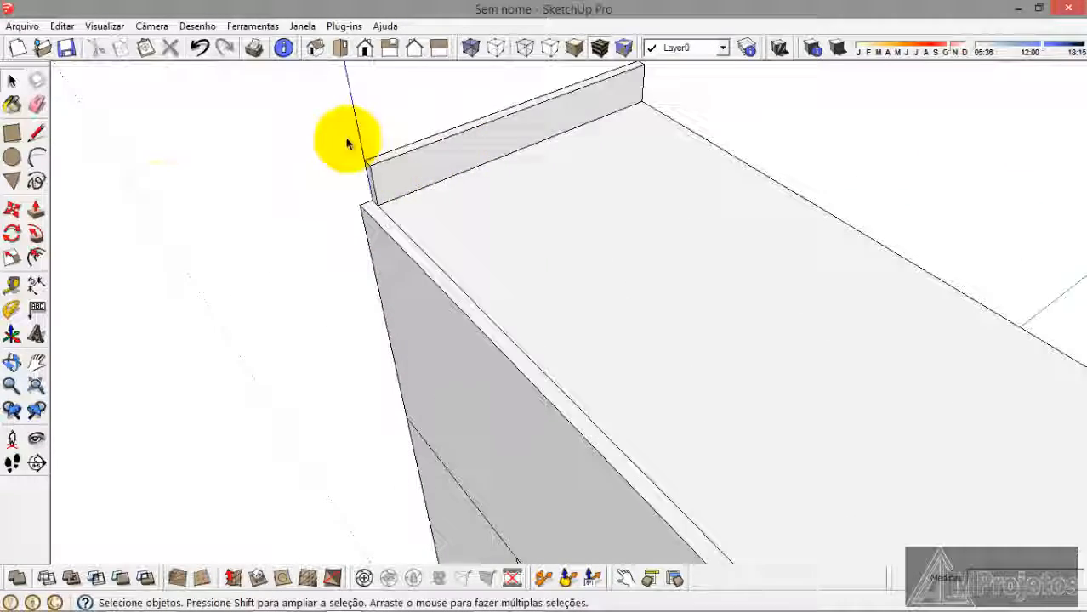
left_click(11, 134)
scroll(408, 223, "up", 5)
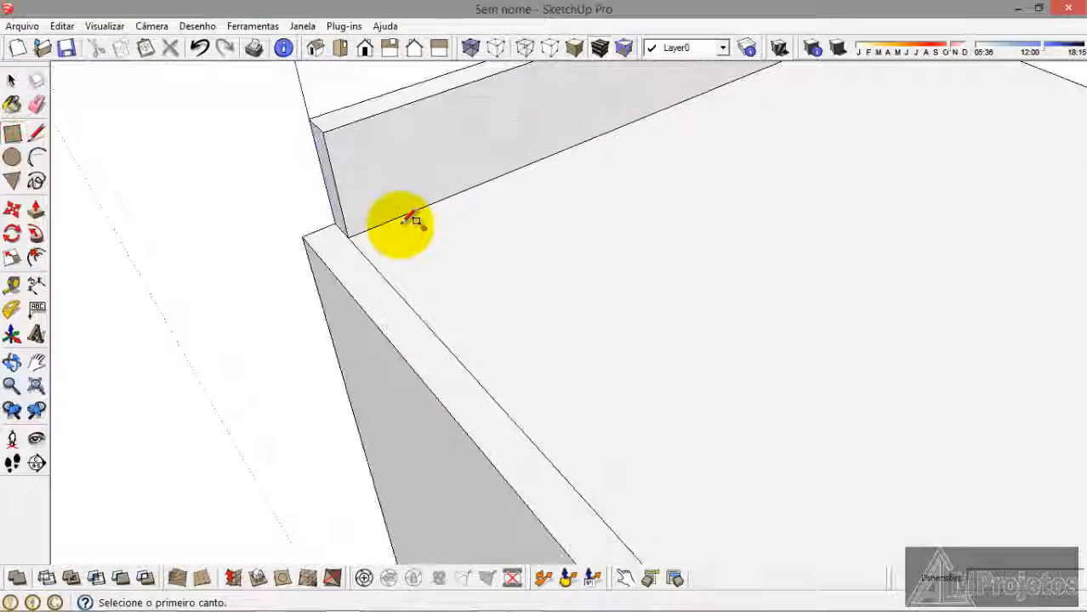
left_click(329, 243)
middle_click_drag(330, 242, 359, 149)
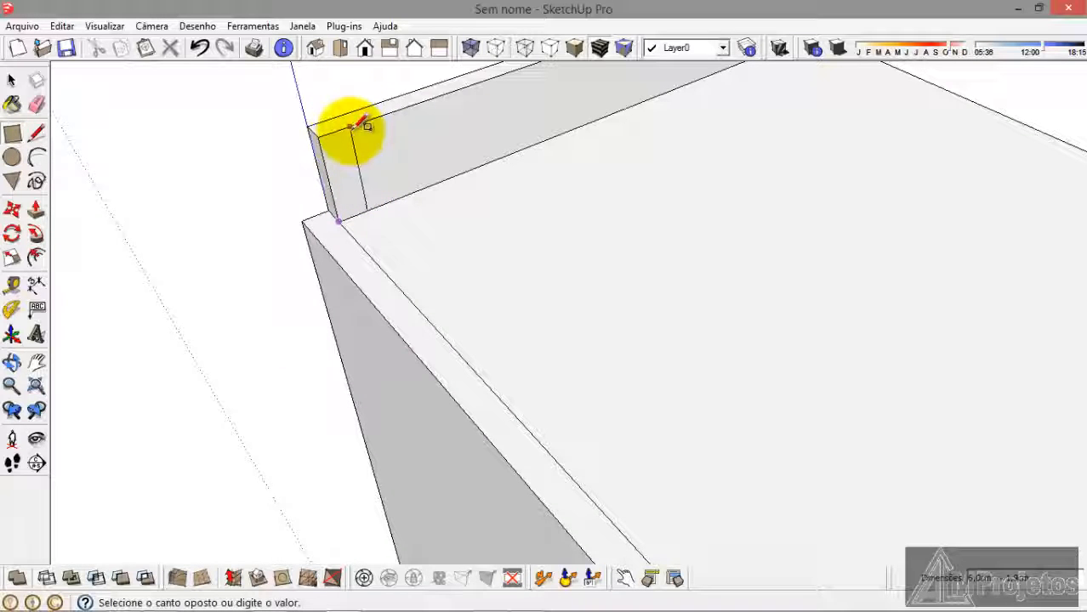
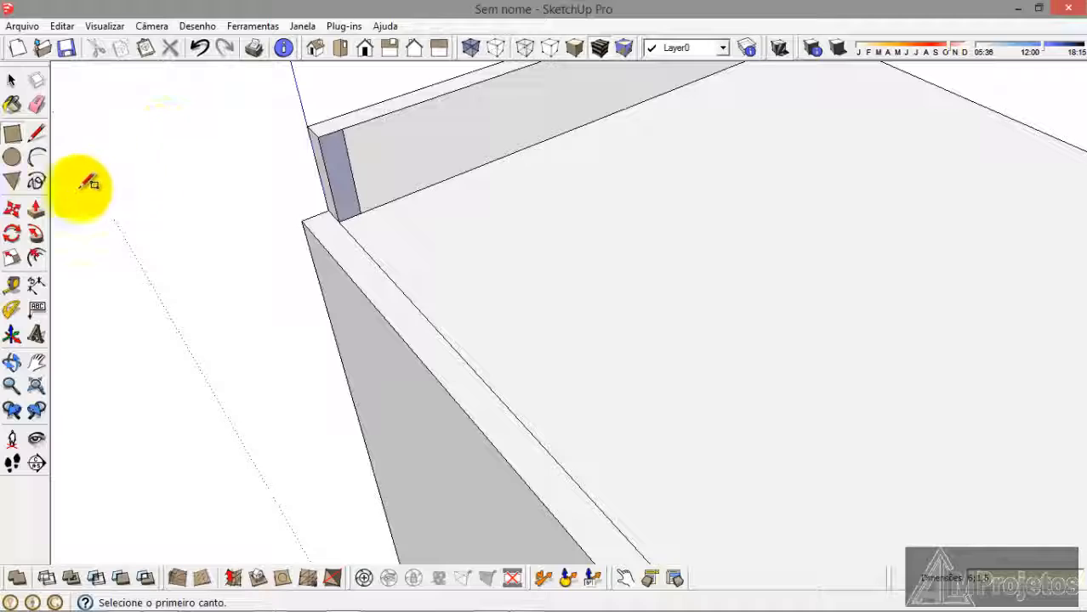
Step: Push/Pull the small rectangle across the cabinet's full width to the opposite side panel, forming the upper front strip
left_click(36, 212)
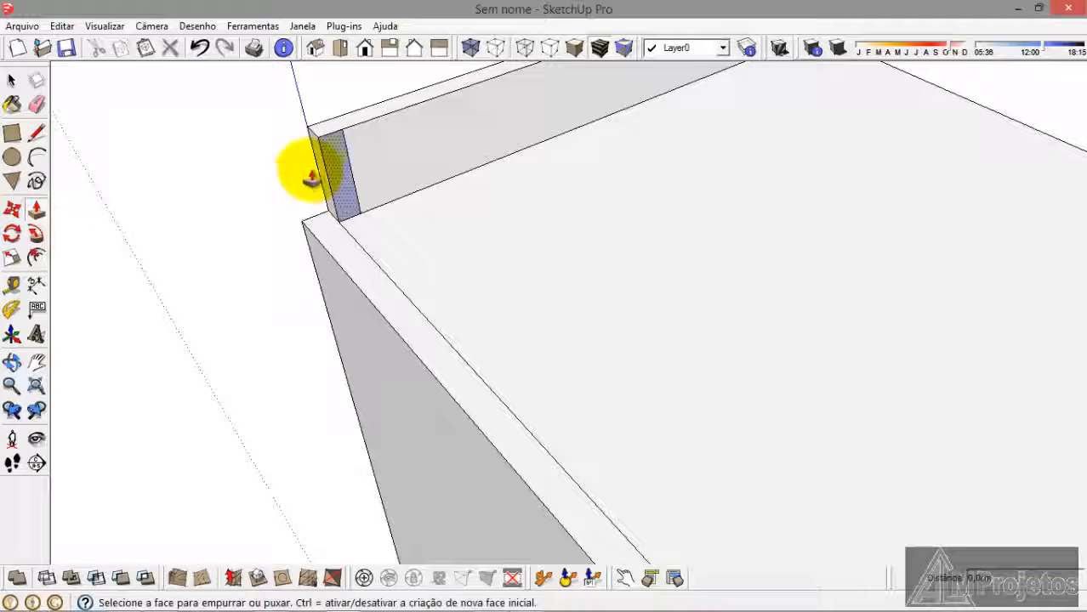
left_click(340, 168)
scroll(381, 136, "down", 6)
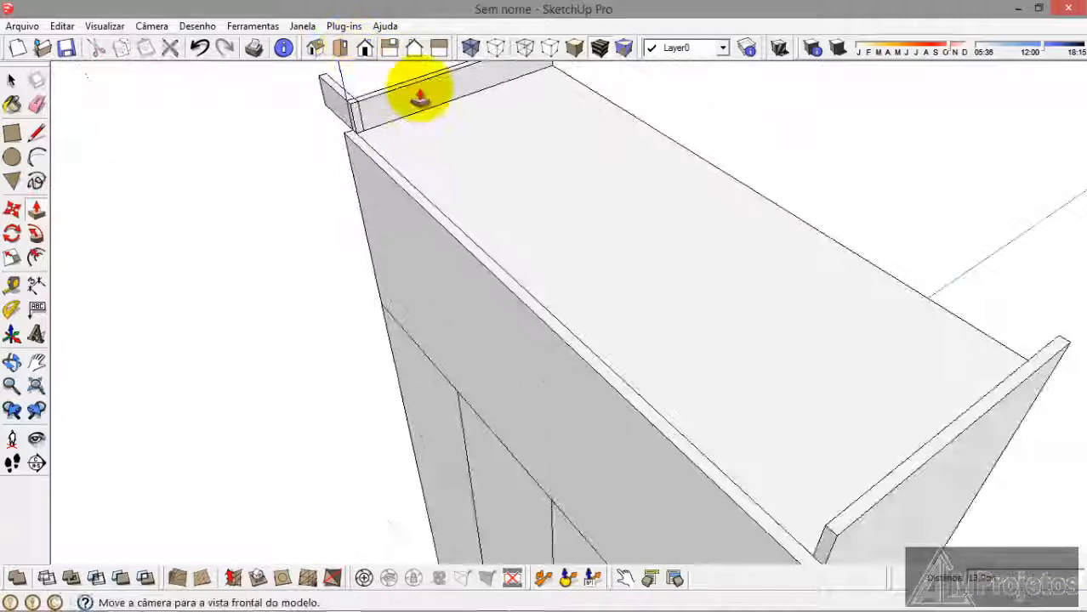
scroll(639, 335, "up", 5)
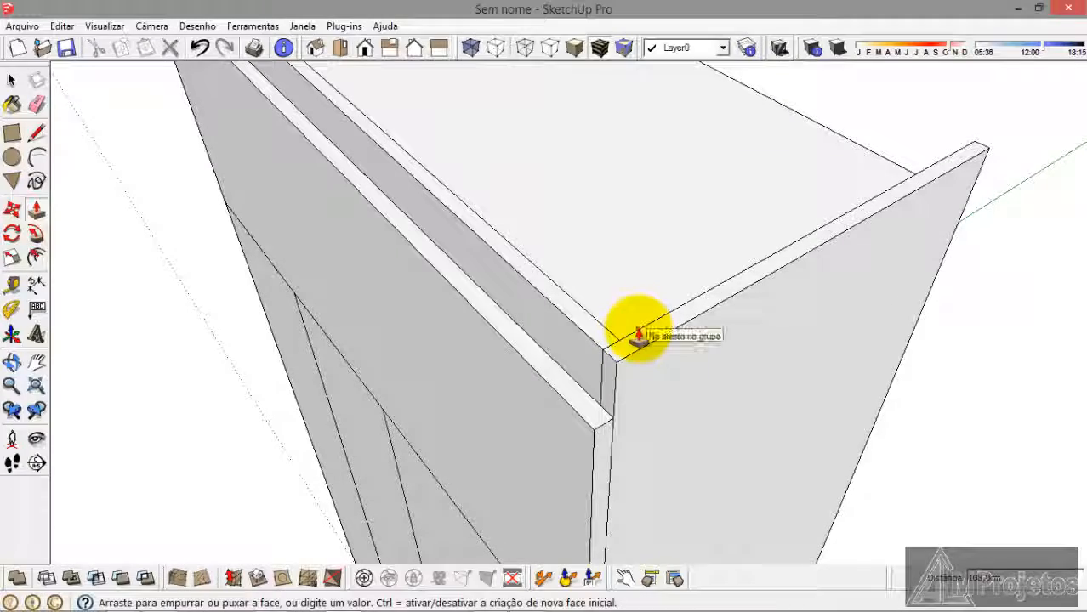
Step: Select the whole upper front strip above the full-width front and make it a group
left_click(12, 81)
scroll(298, 228, "down", 3)
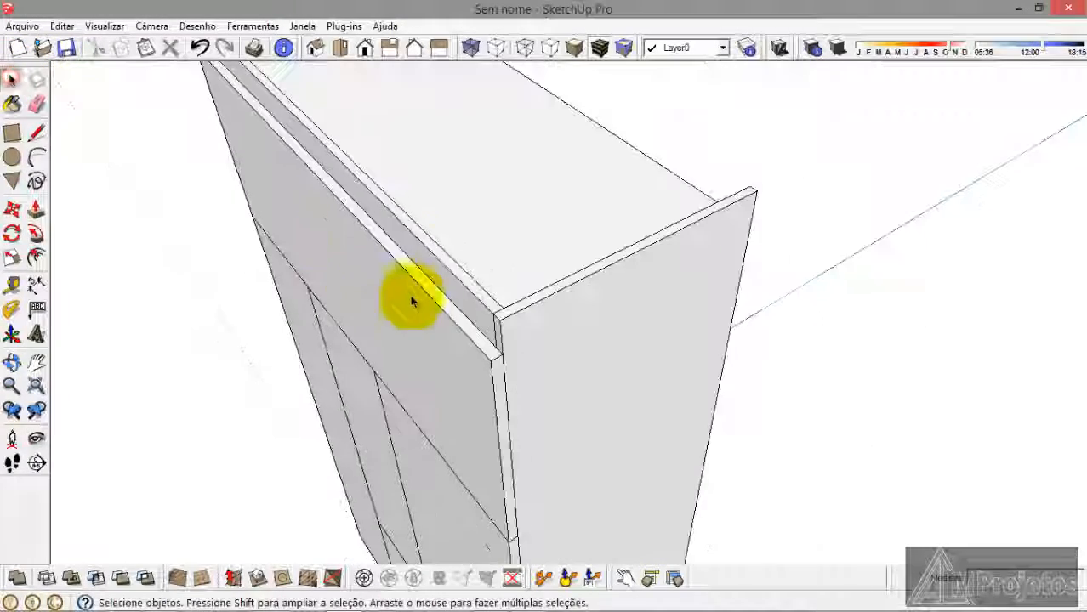
middle_click_drag(412, 301, 449, 224)
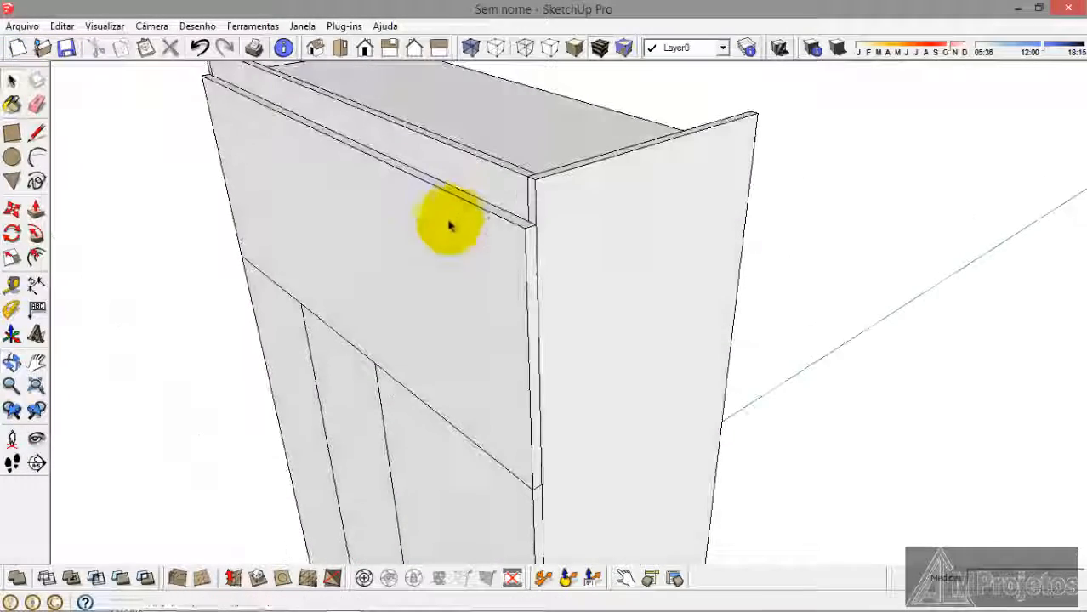
right_click(434, 170)
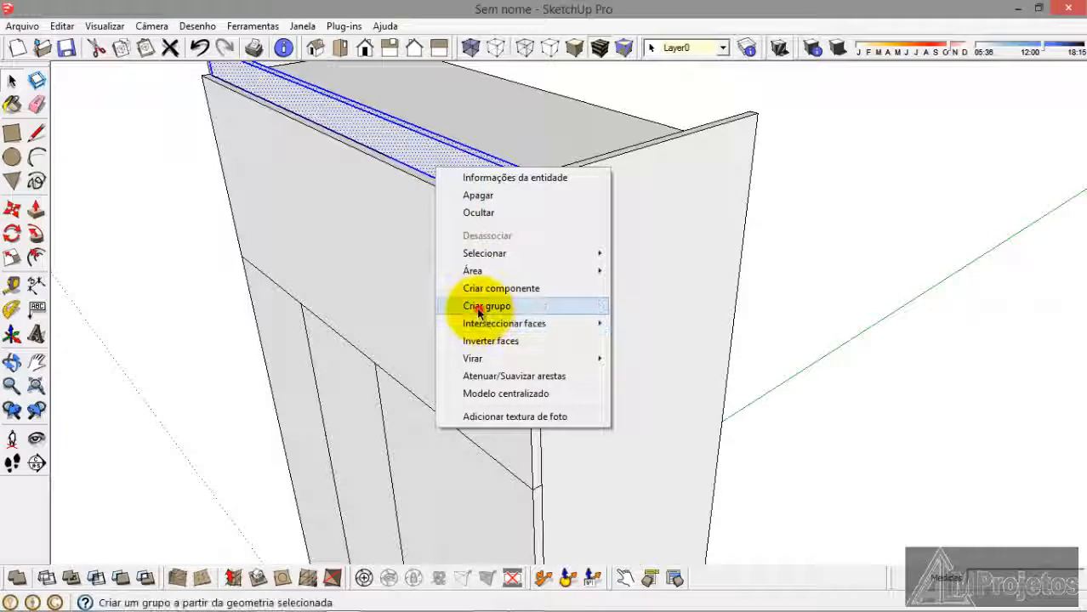
left_click(478, 308)
left_click(134, 357)
Step: Examine the whole wardrobe from the front and side, checking its doors, fronts and upper strip
middle_click_drag(133, 357, 437, 235)
scroll(388, 218, "down", 2)
scroll(388, 218, "up", 3)
scroll(437, 235, "down", 3)
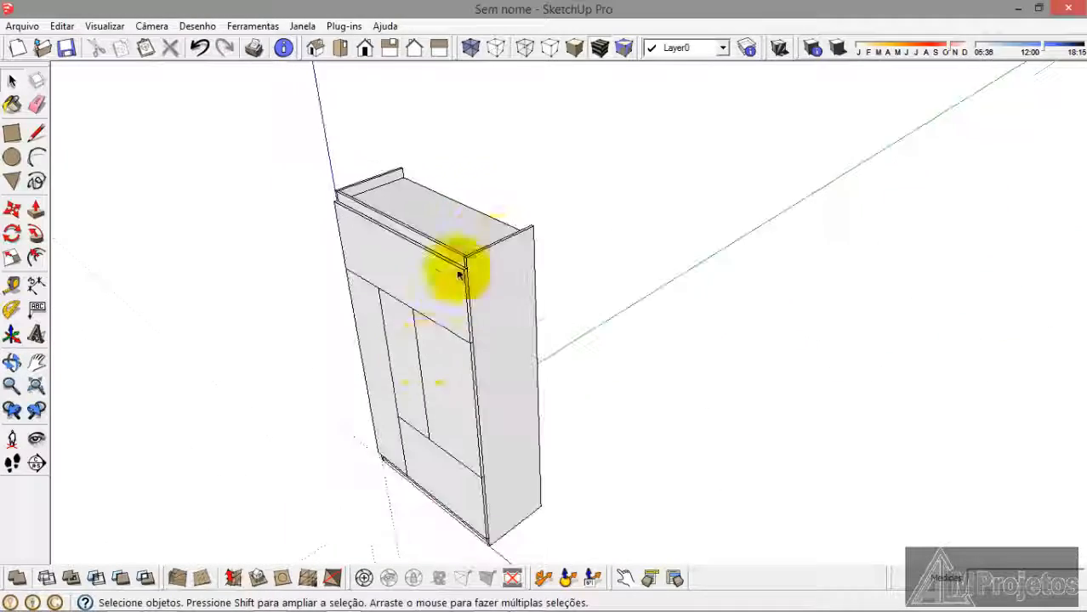
middle_click_drag(458, 274, 504, 295)
scroll(504, 295, "down", 4)
scroll(480, 398, "up", 2)
middle_click_drag(470, 419, 472, 435)
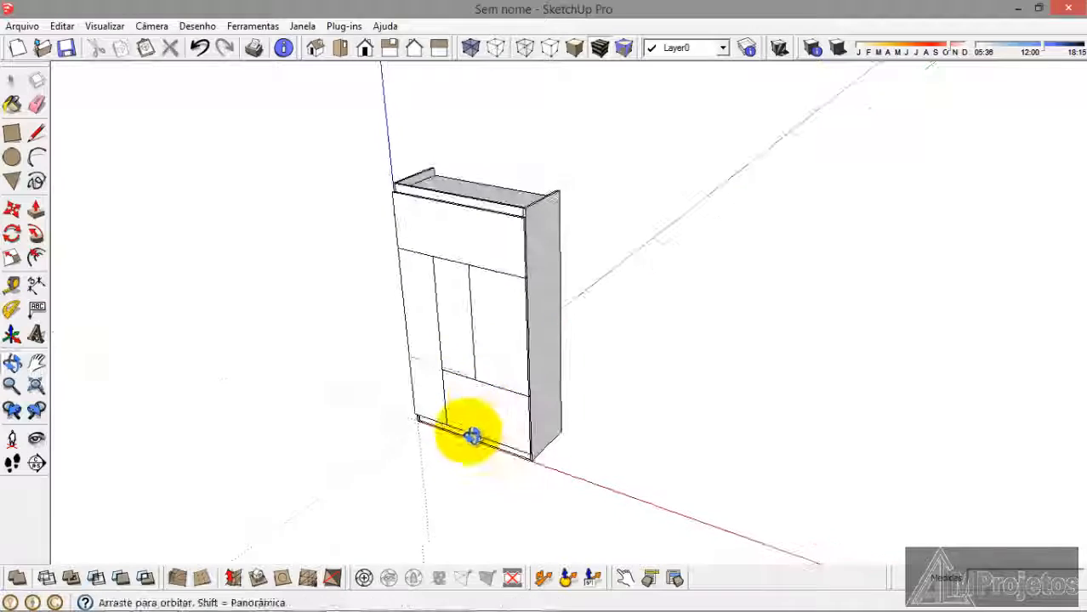
left_click(37, 390)
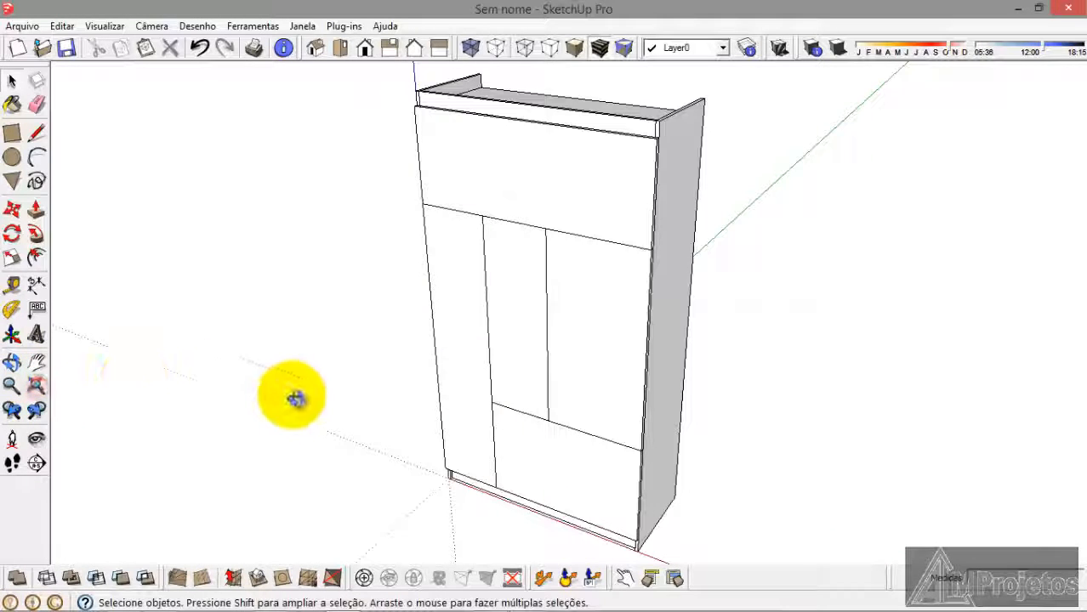
middle_click_drag(291, 393, 184, 412)
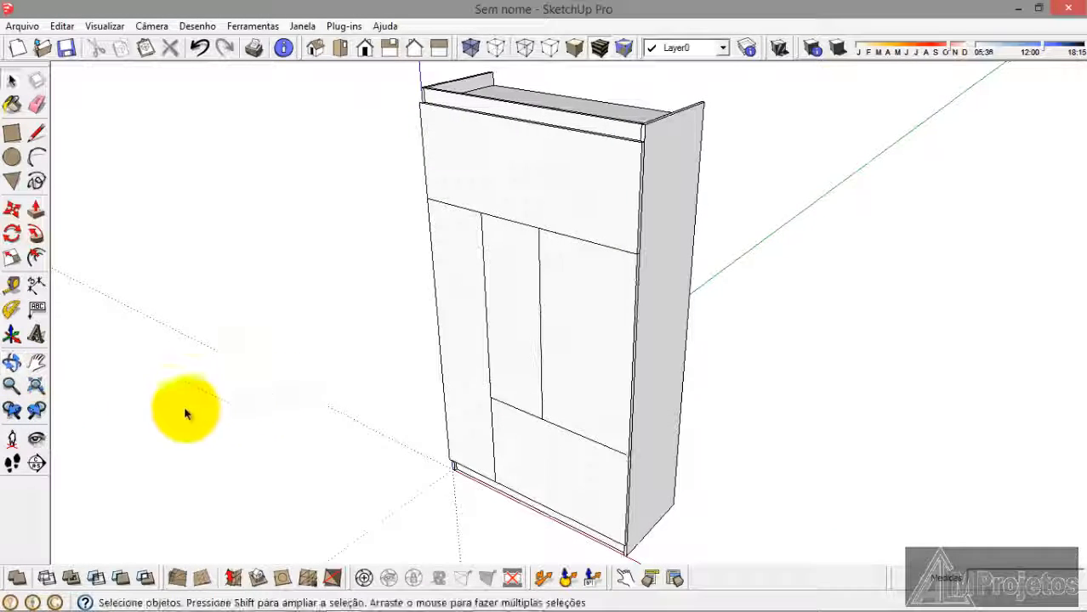
left_click(39, 387)
Step: Preview the wardrobe with shadows displayed and switch the shadows off again
left_click(605, 53)
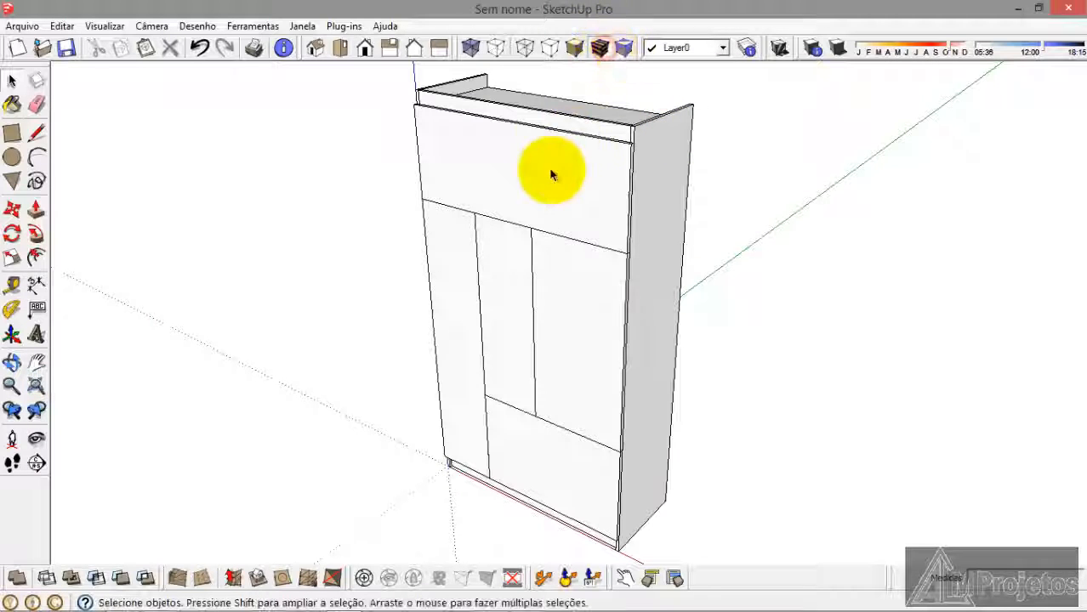
left_click(781, 50)
left_click(838, 50)
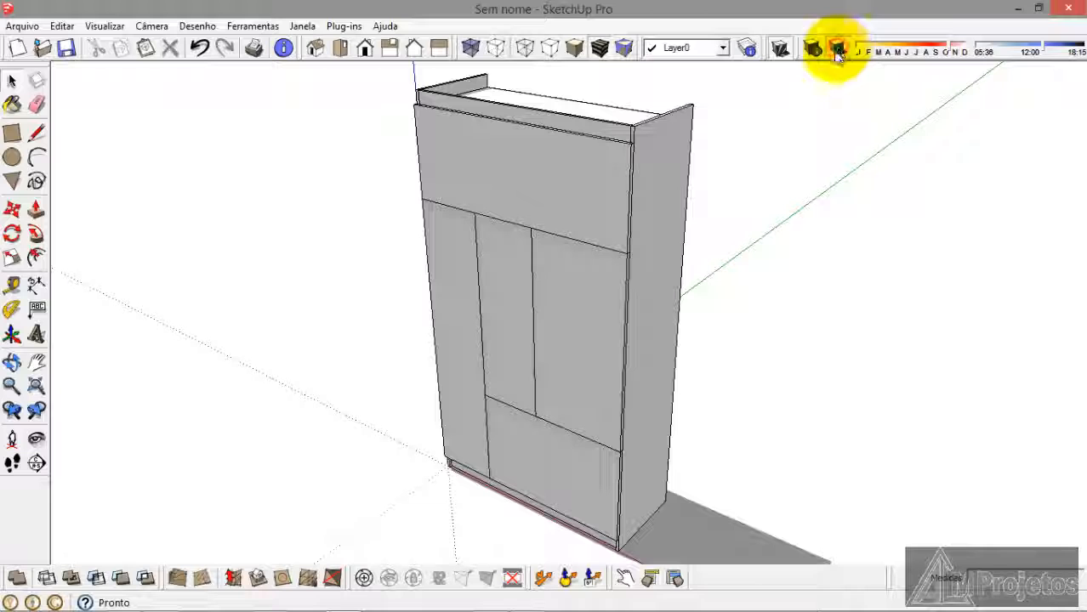
left_click(838, 49)
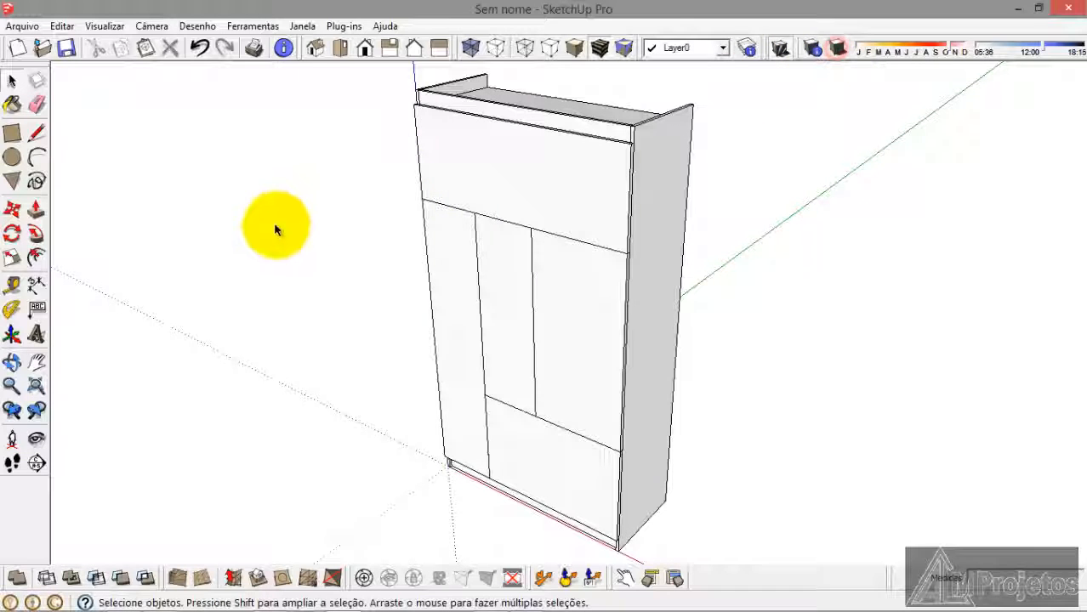
Step: Dimension the side panel's depth between its upper rear and front corners, placing the dimension on the panel's outer face
scroll(281, 233, "down", 3)
middle_click_drag(294, 235, 349, 304)
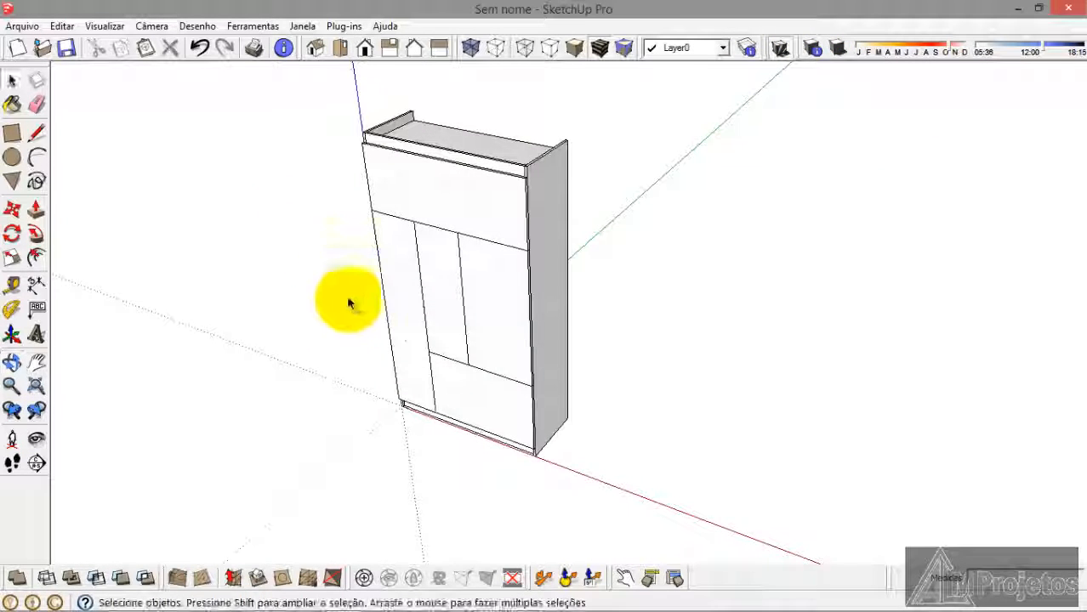
left_click(36, 387)
scroll(651, 348, "down", 2)
middle_click_drag(651, 349, 562, 365)
left_click(36, 286)
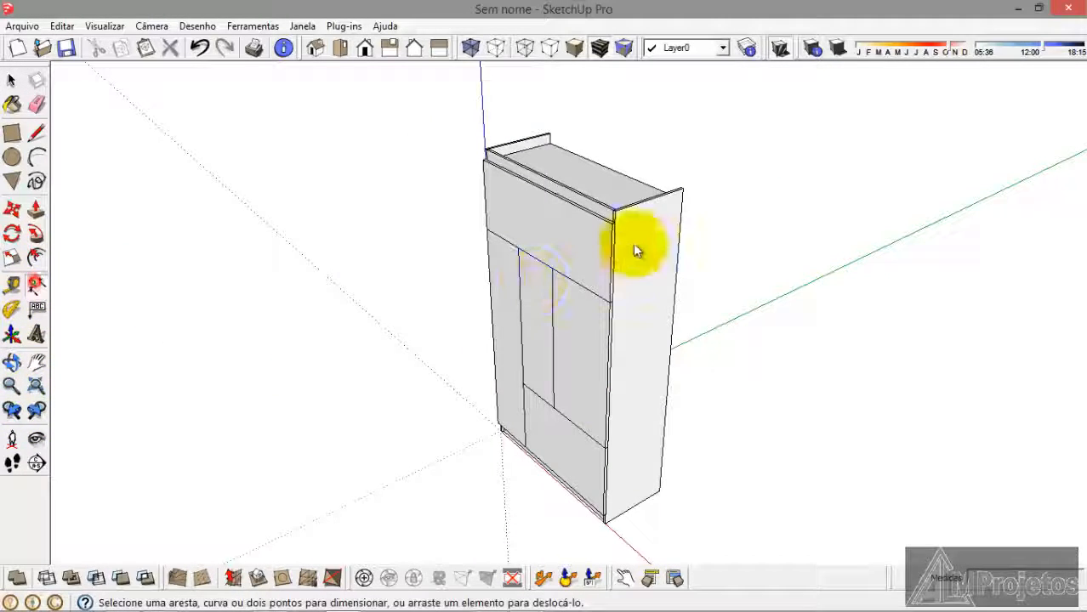
scroll(639, 217, "up", 5)
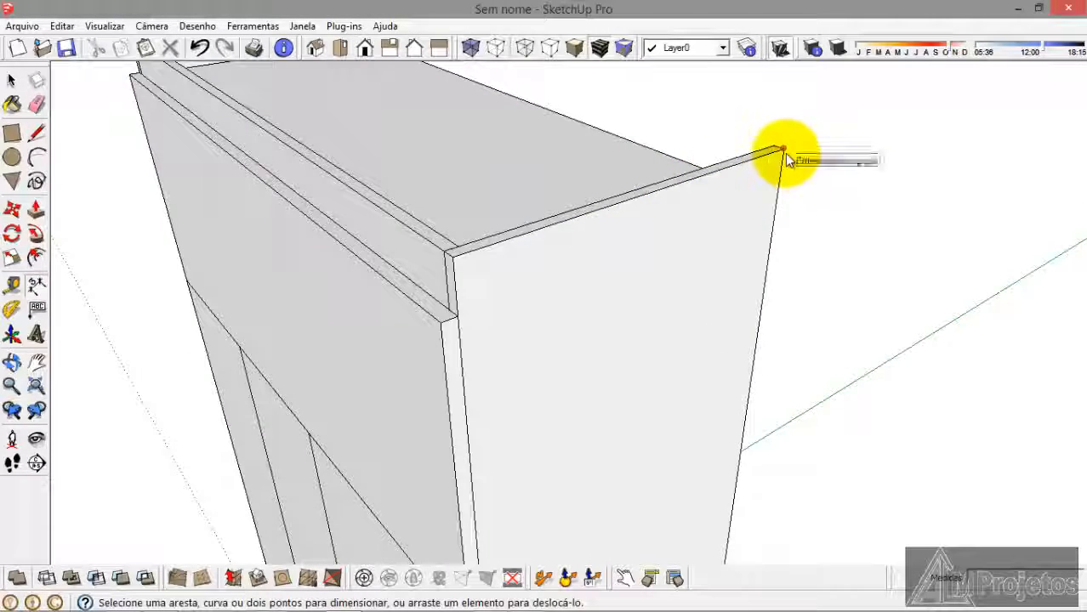
left_click(781, 151)
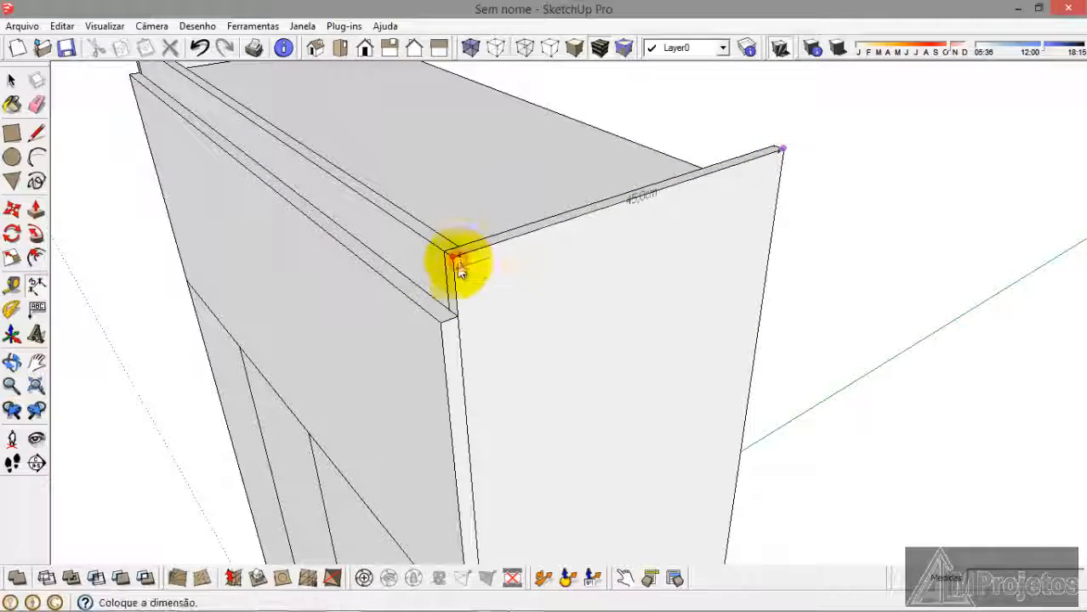
left_click(466, 300)
Step: Dimension the side panel's full height from its front lower corner to its front upper corner, placing it on the outer face
scroll(493, 183, "down", 6)
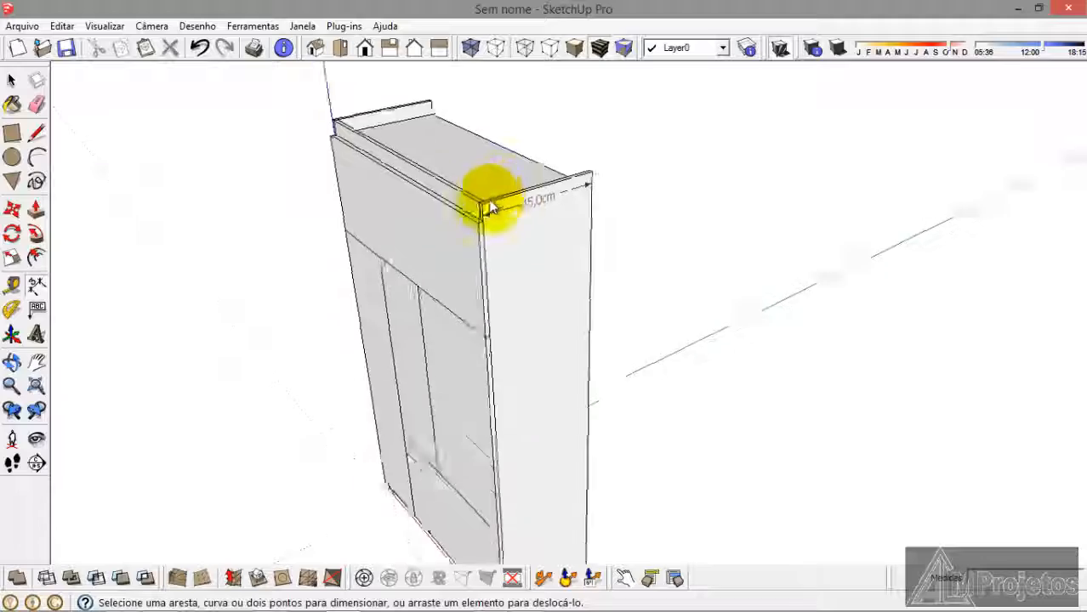
scroll(529, 483, "up", 3)
scroll(478, 376, "up", 4)
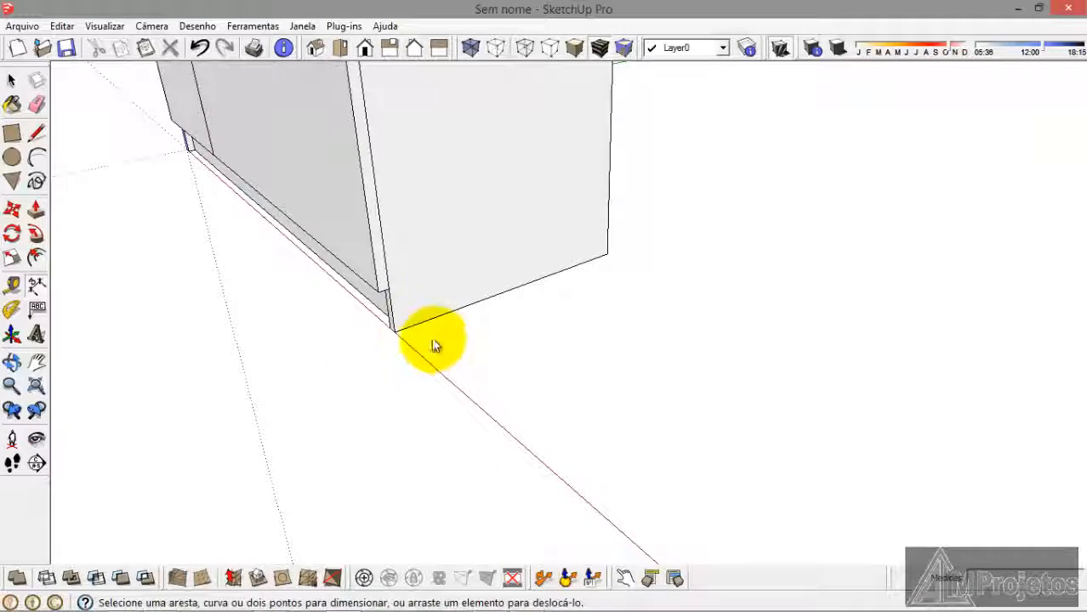
scroll(446, 476, "down", 6)
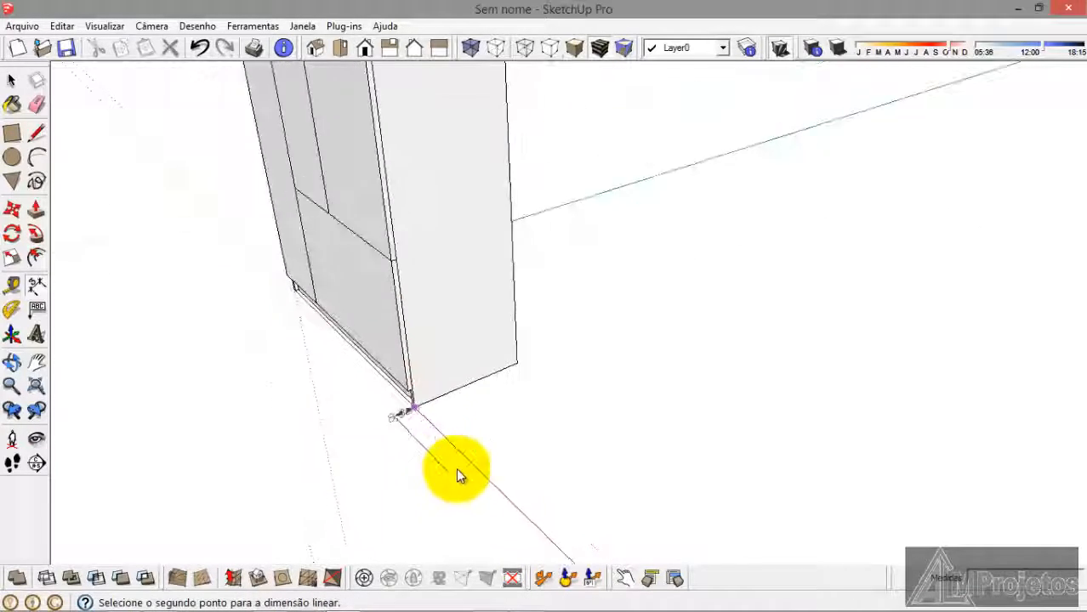
scroll(461, 158, "up", 5)
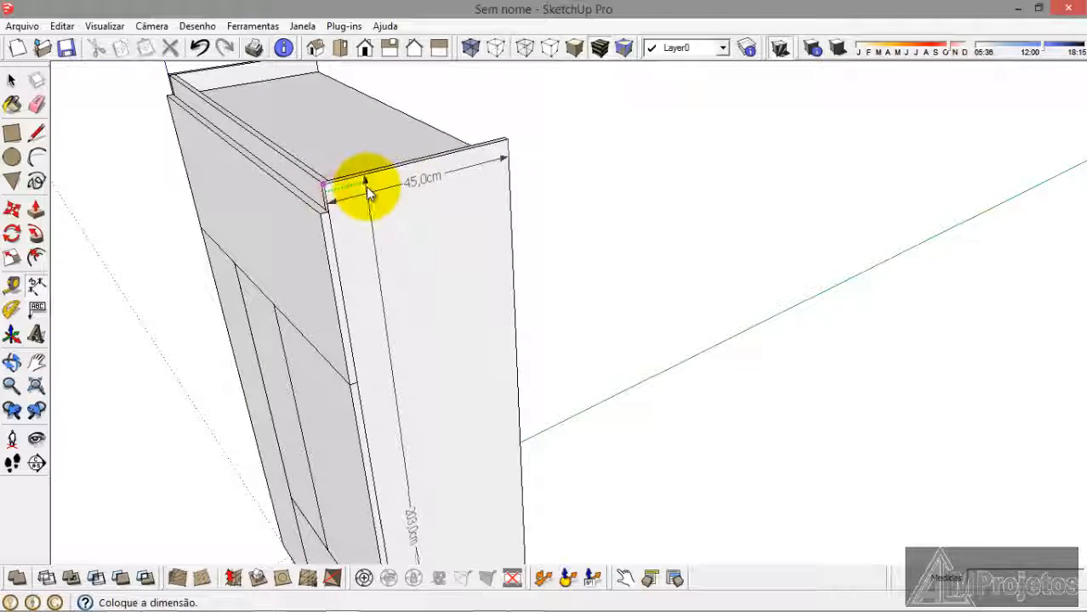
left_click(381, 190)
Step: Move the depth dimension lower on the side panel and shift the height dimension slightly farther from the front edge
left_click(382, 190)
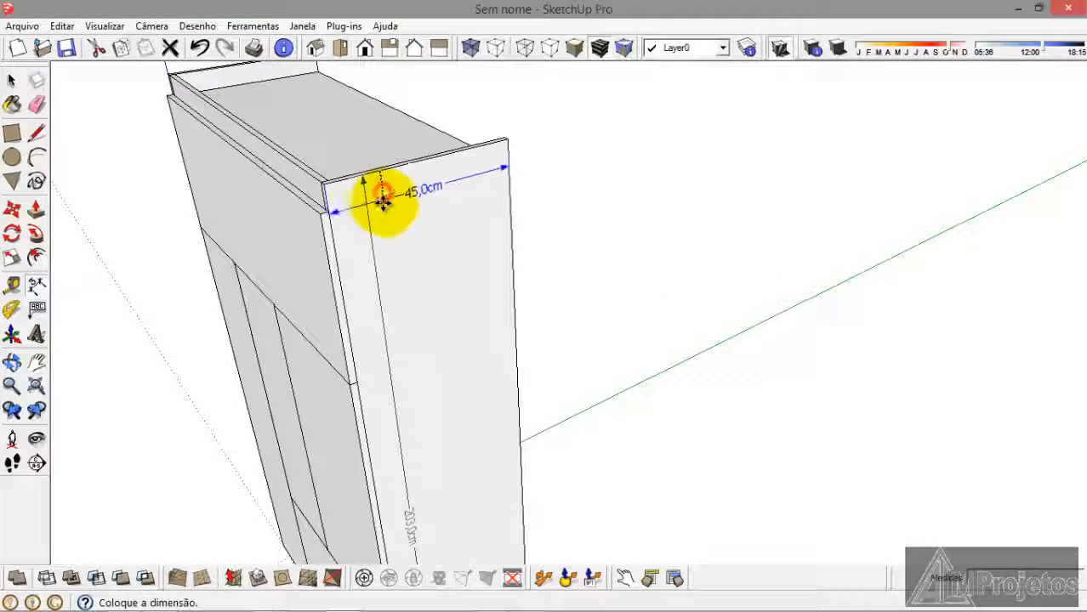
left_click(369, 209)
left_click(365, 206)
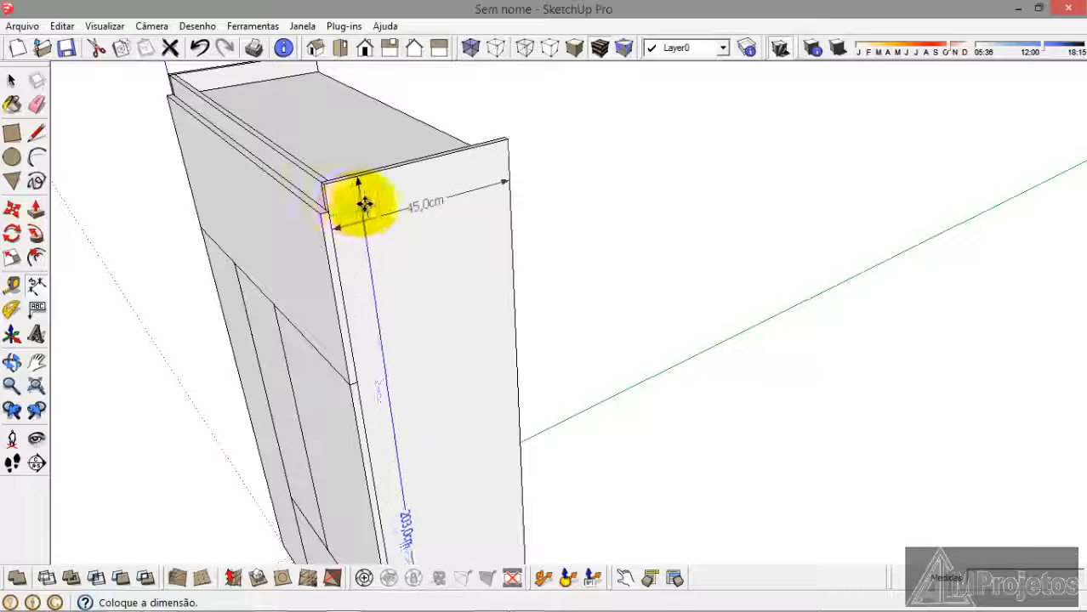
left_click(370, 196)
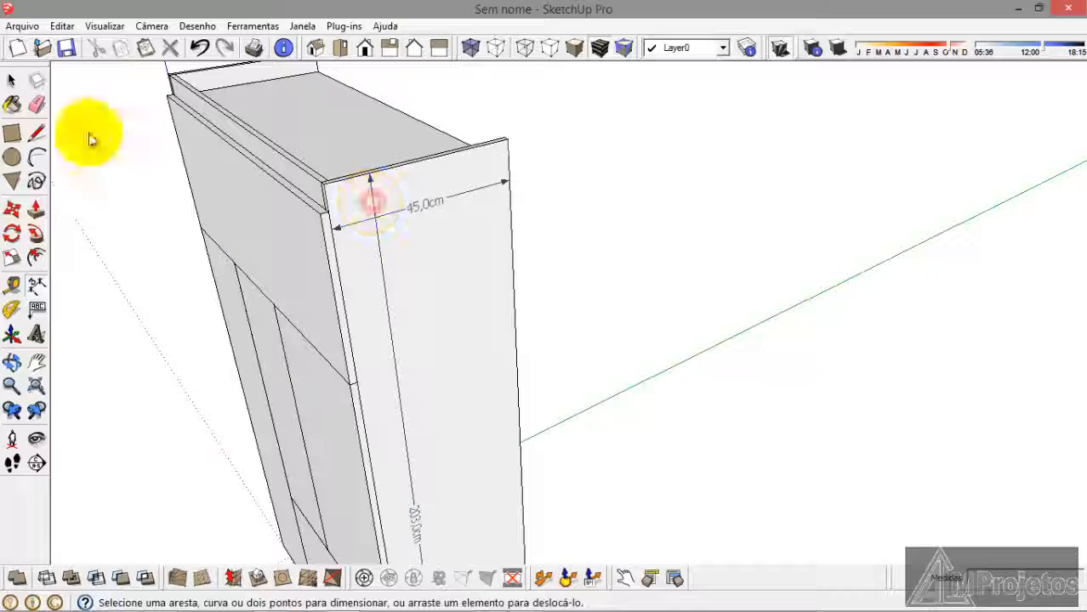
left_click(12, 80)
left_click(136, 200)
Step: Dimension the cabinet's overall width between its front base corners, placing the dimension on the floor in front of the base
scroll(372, 216, "down", 2)
middle_click_drag(371, 217, 446, 112)
scroll(447, 112, "down", 4)
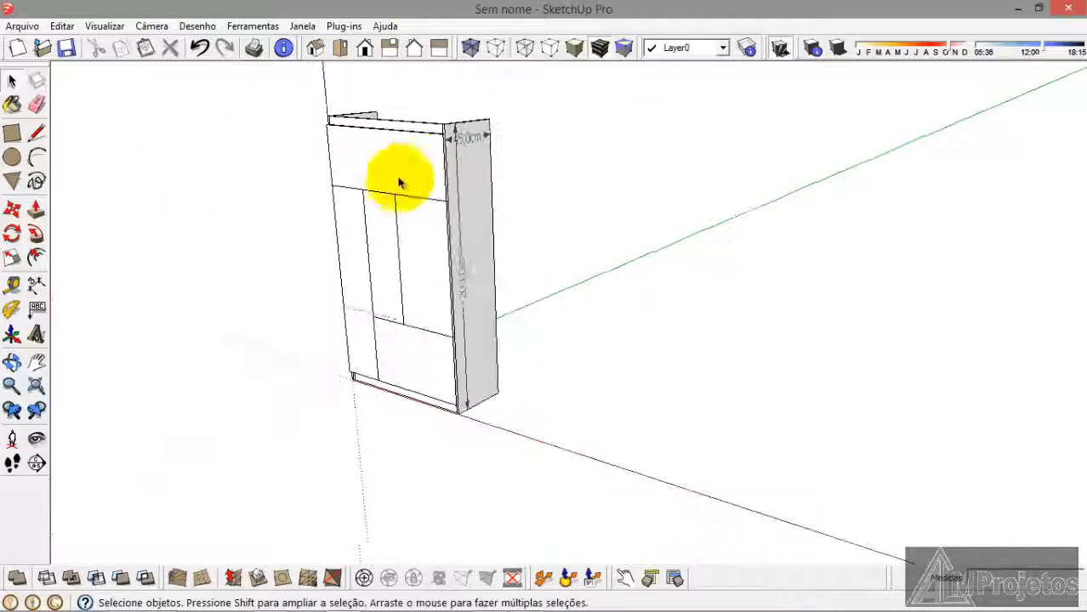
left_click(36, 283)
scroll(415, 439, "up", 5)
scroll(532, 378, "up", 2)
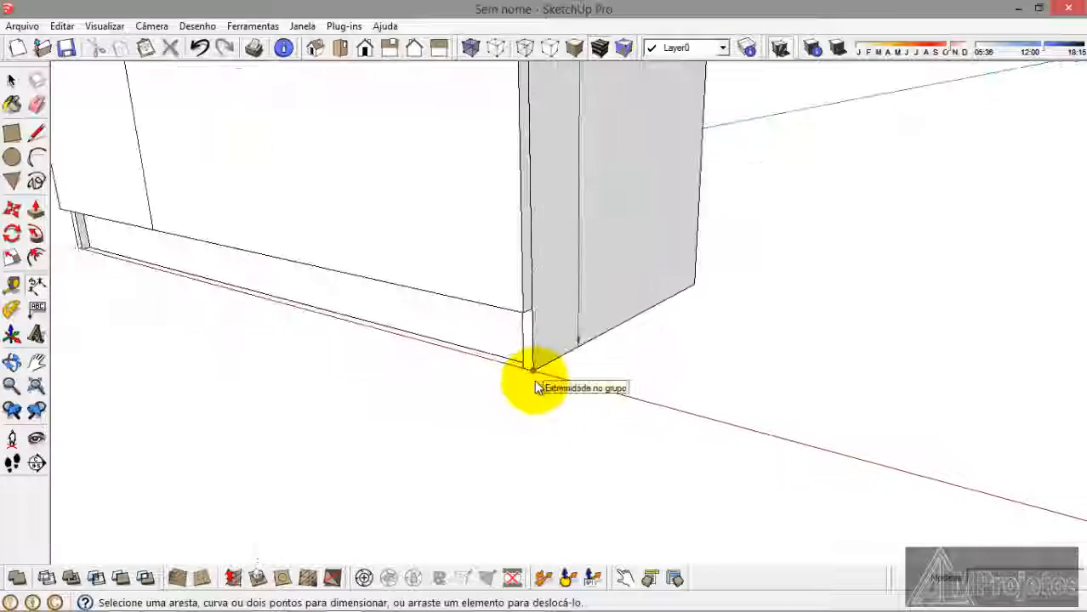
left_click(524, 367)
scroll(524, 367, "down", 1)
scroll(136, 273, "up", 4)
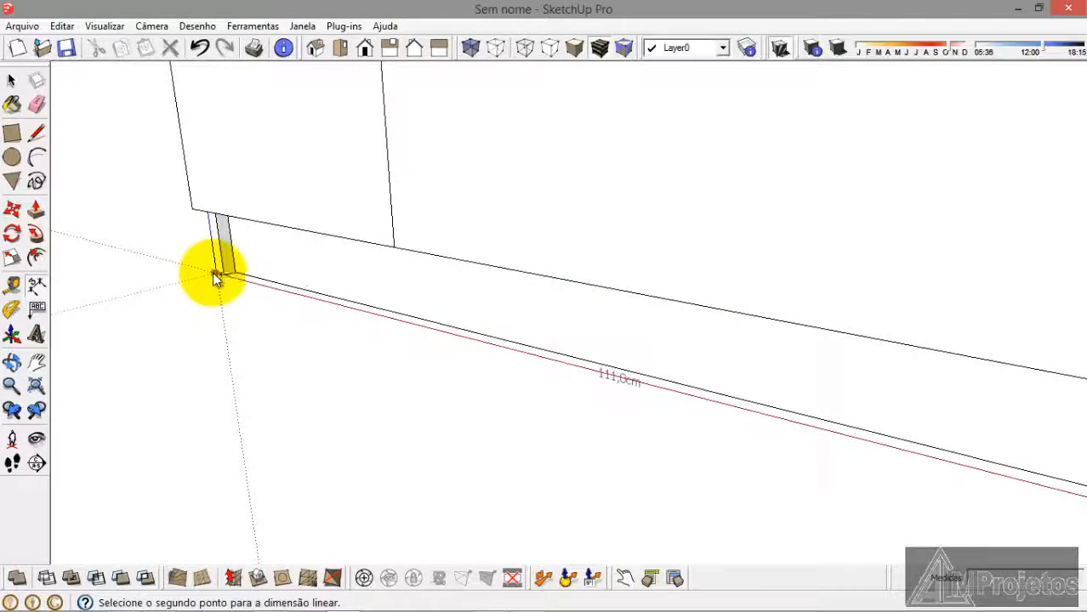
left_click(215, 274)
left_click(171, 303)
middle_click_drag(223, 235, 311, 371)
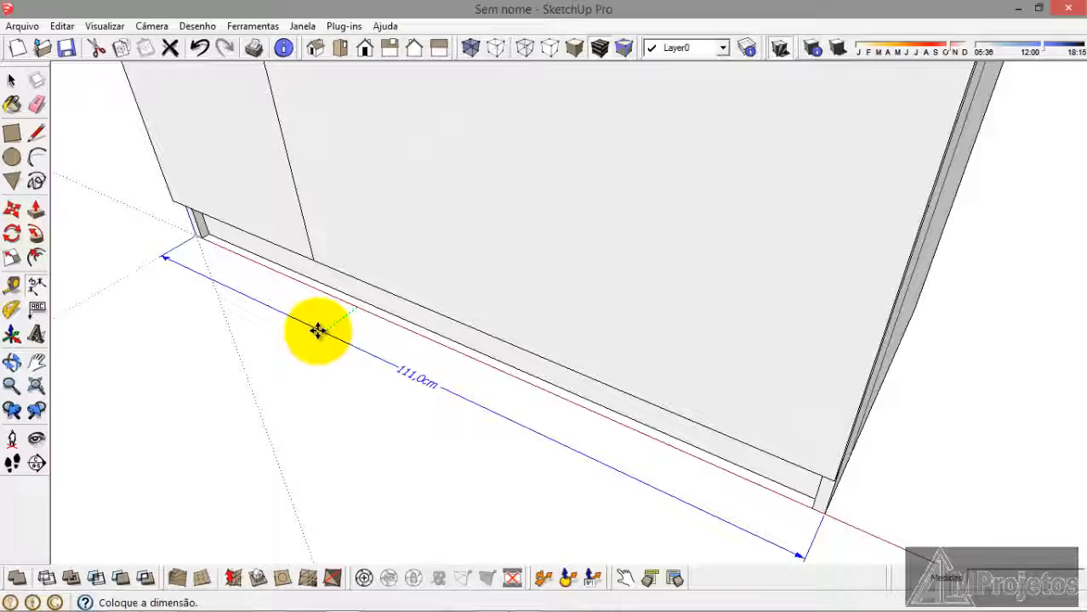
left_click(317, 330)
Step: Examine the whole wardrobe with its width, depth and height dimensions
scroll(271, 336, "down", 6)
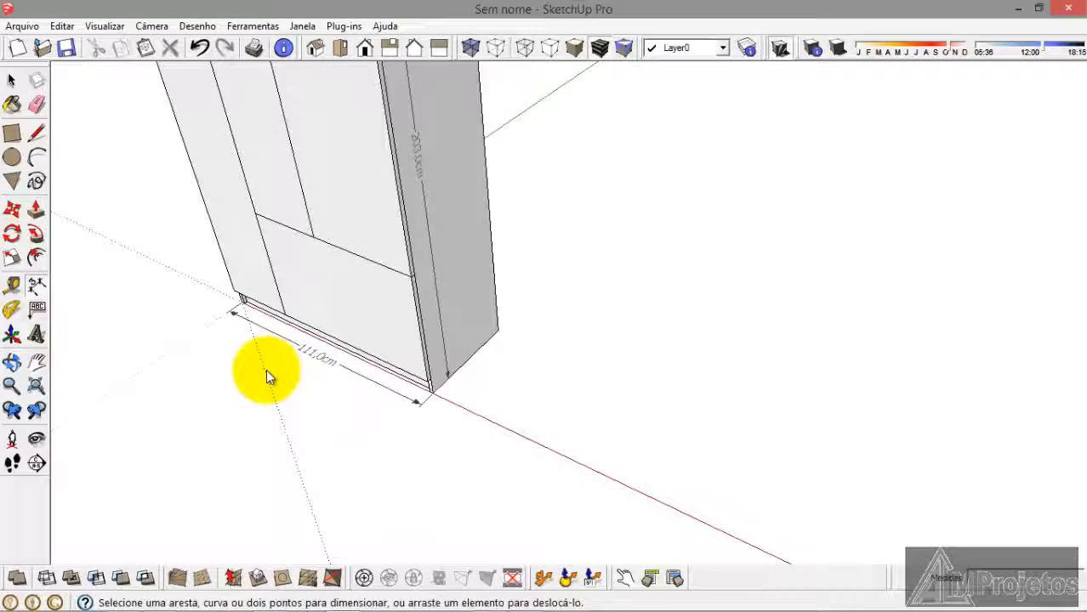
scroll(272, 400, "down", 3)
middle_click_drag(286, 436, 176, 347)
scroll(177, 347, "up", 2)
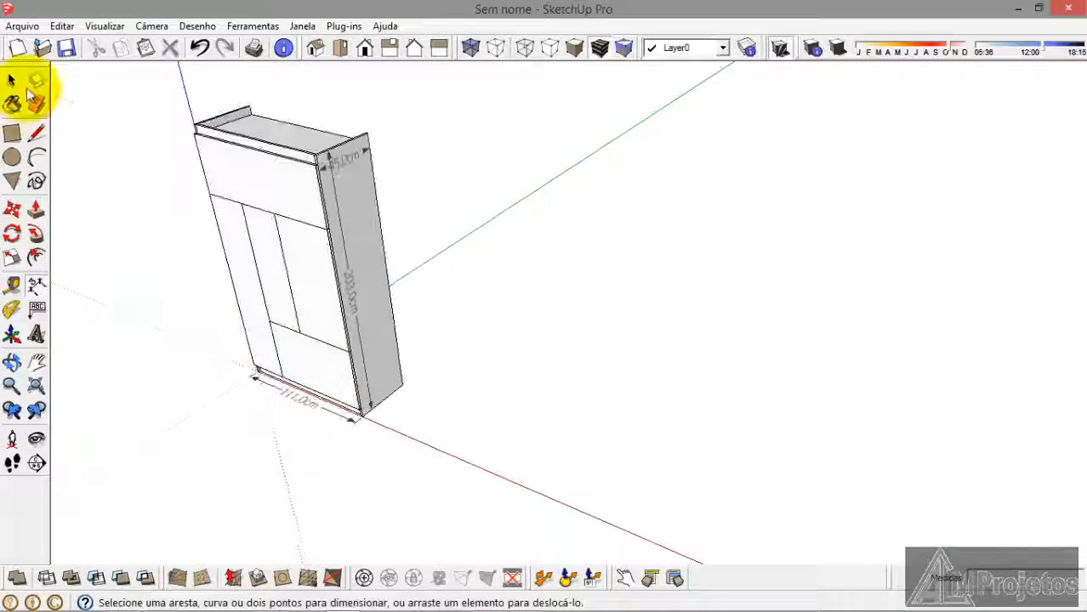
left_click(18, 80)
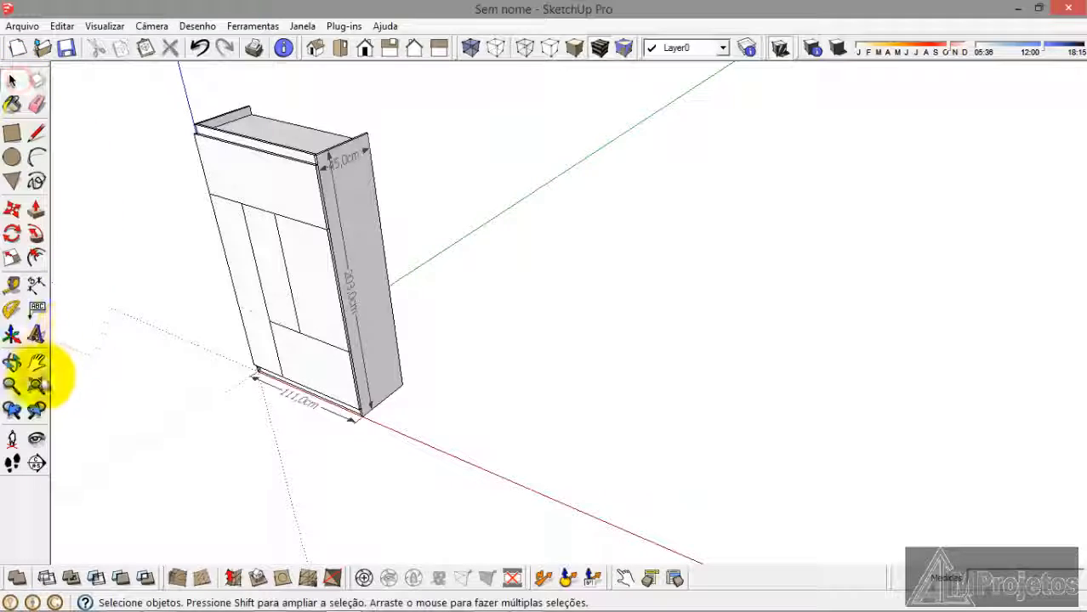
left_click(35, 385)
middle_click_drag(565, 509, 492, 498)
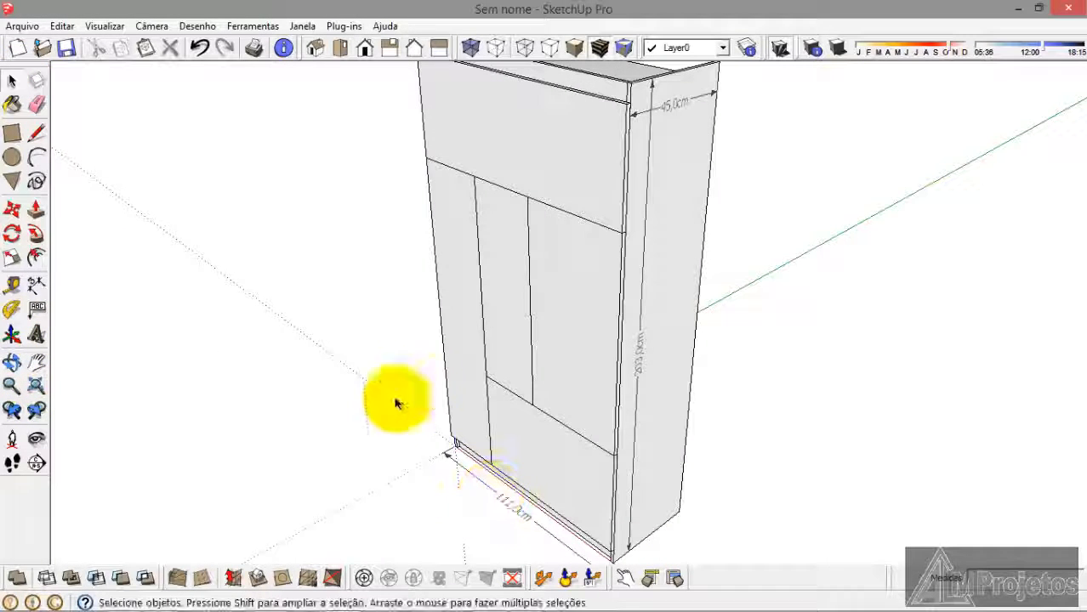
left_click(35, 385)
middle_click_drag(56, 418, 94, 441)
left_click(38, 386)
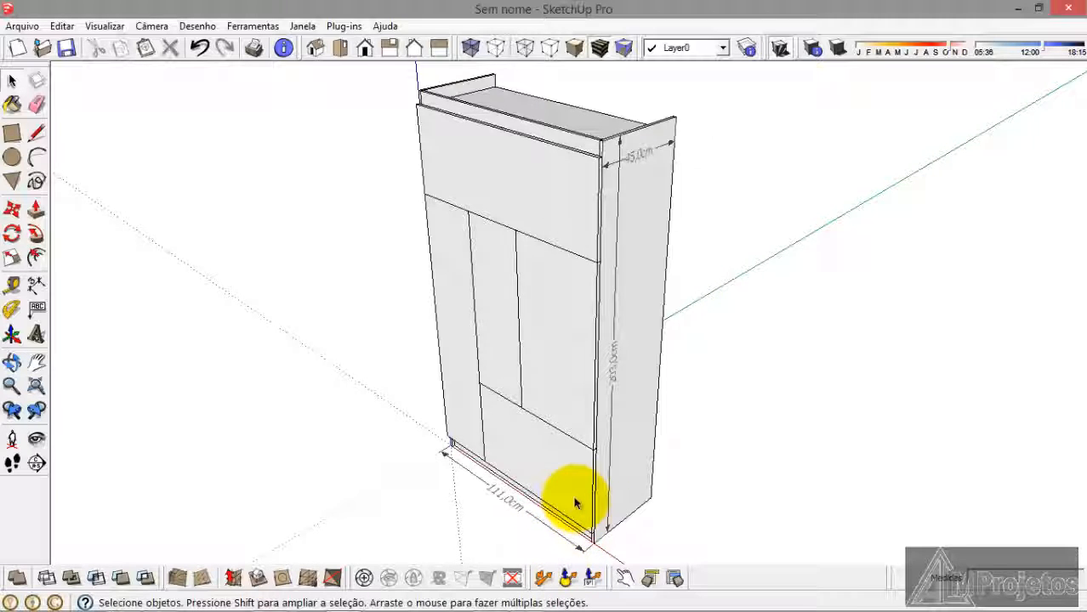
Step: Dimension the lower wide front's height beside the narrow tall door, placing the dimension on the front's face
scroll(575, 503, "up", 4)
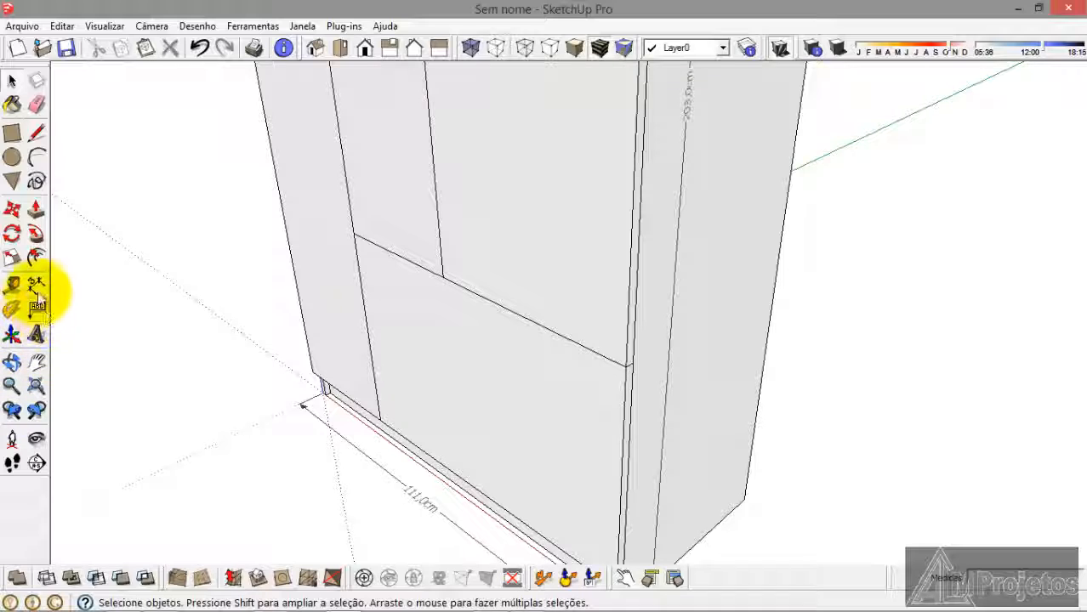
left_click(36, 287)
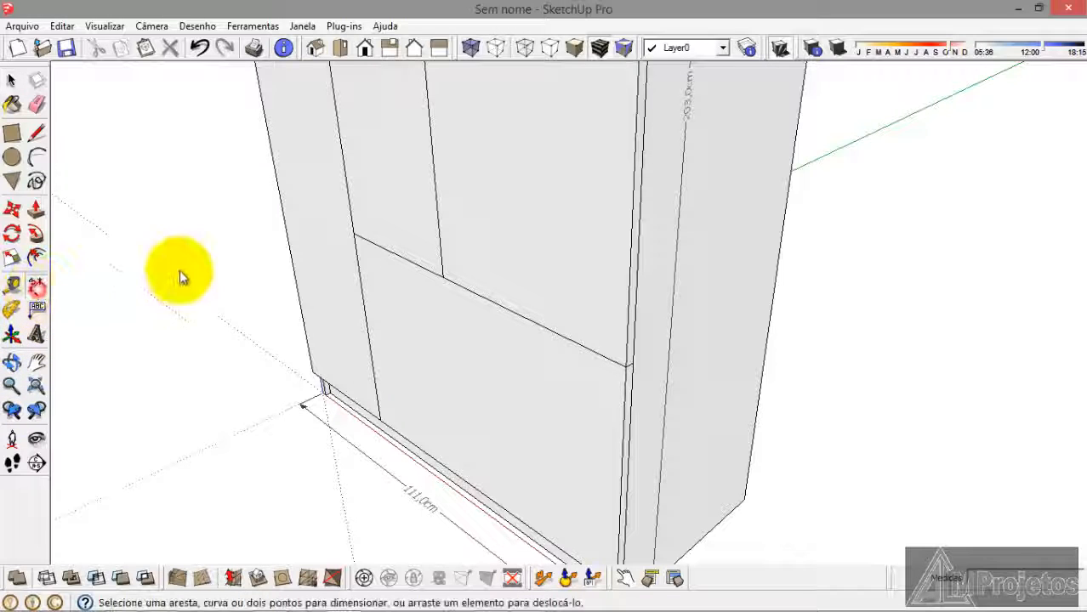
left_click(362, 237)
left_click(380, 421)
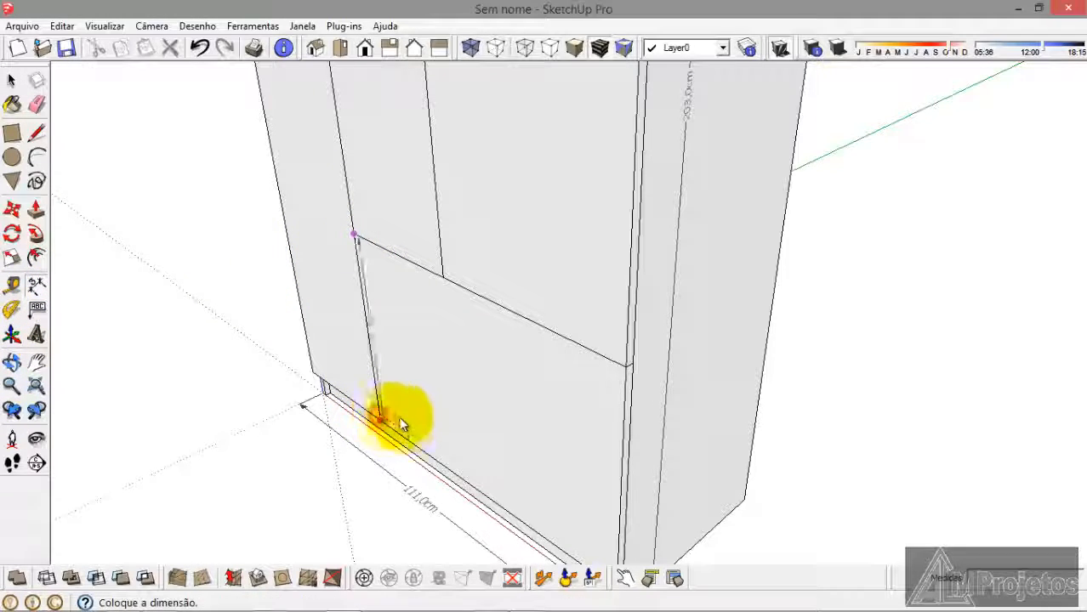
left_click(406, 430)
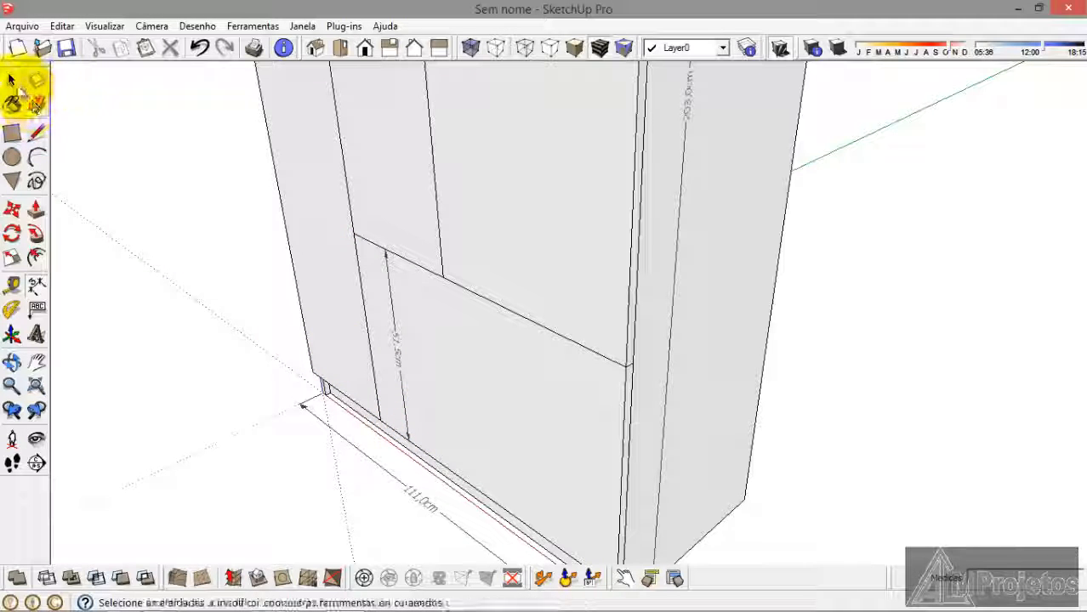
left_click(12, 81)
left_click(144, 214)
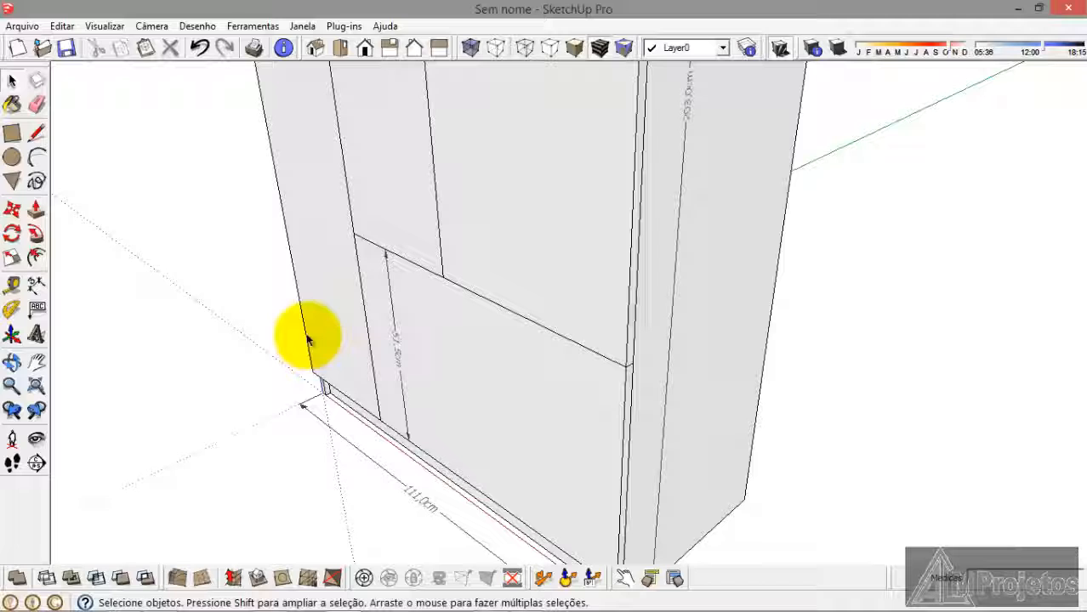
left_click(12, 134)
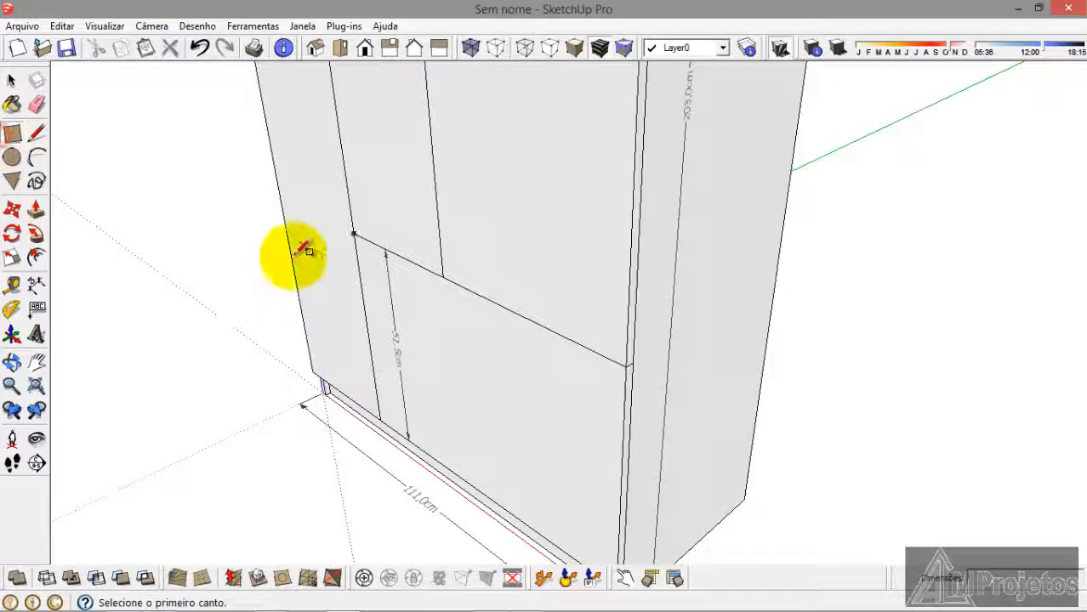
scroll(371, 247, "up", 3)
left_click(369, 229)
scroll(366, 234, "down", 5)
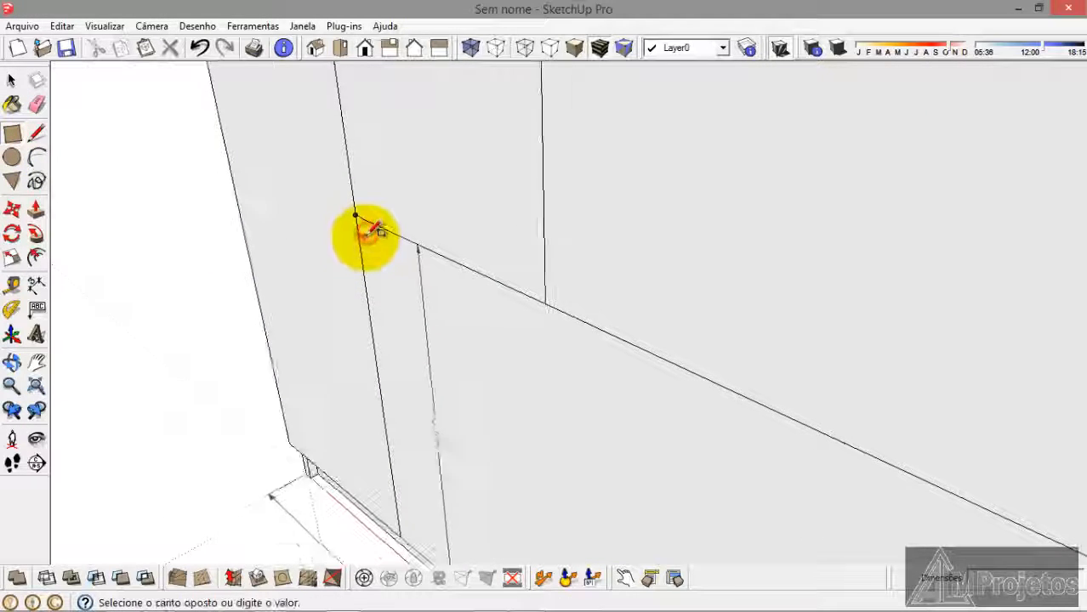
scroll(545, 357, "up", 3)
scroll(563, 369, "up", 5)
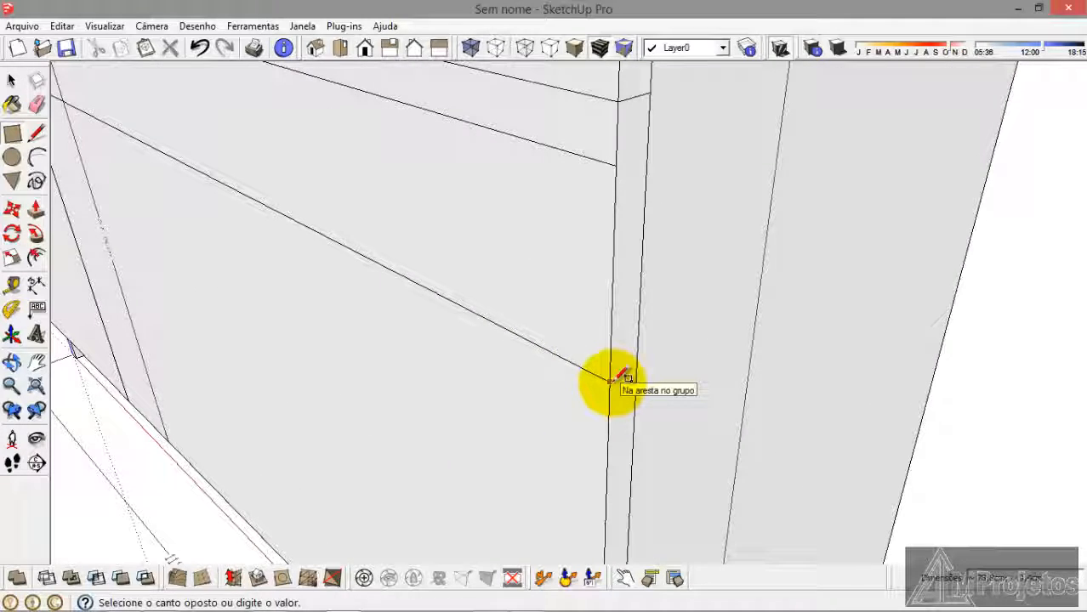
left_click(612, 381)
scroll(618, 381, "down", 4)
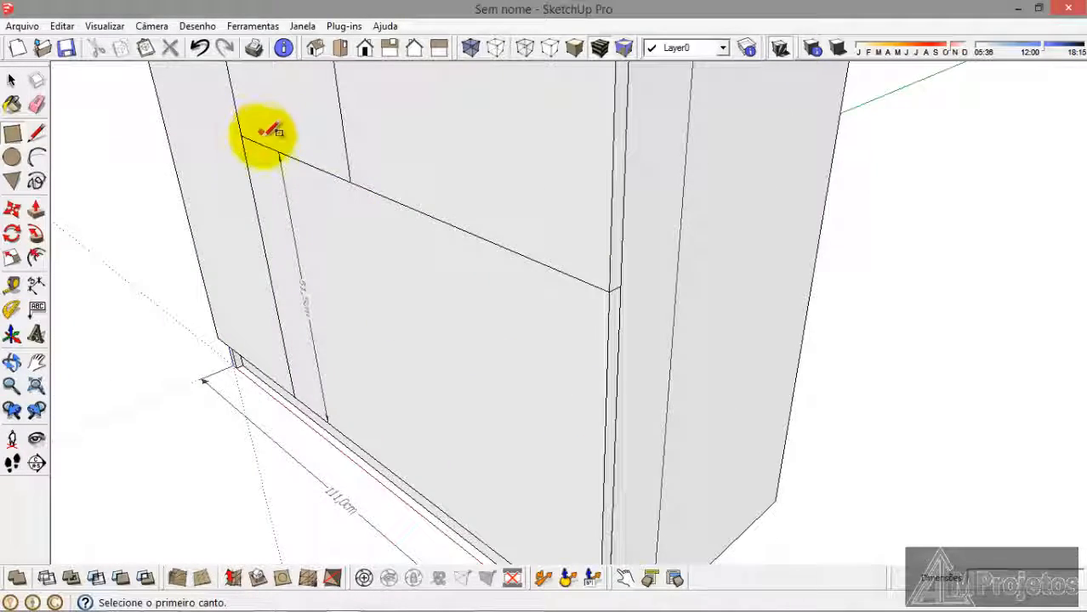
Step: Draw an 11.5 cm high rectangle along the top of the lower wide front and retrace it corner to corner between the front's side edges
left_click(240, 136)
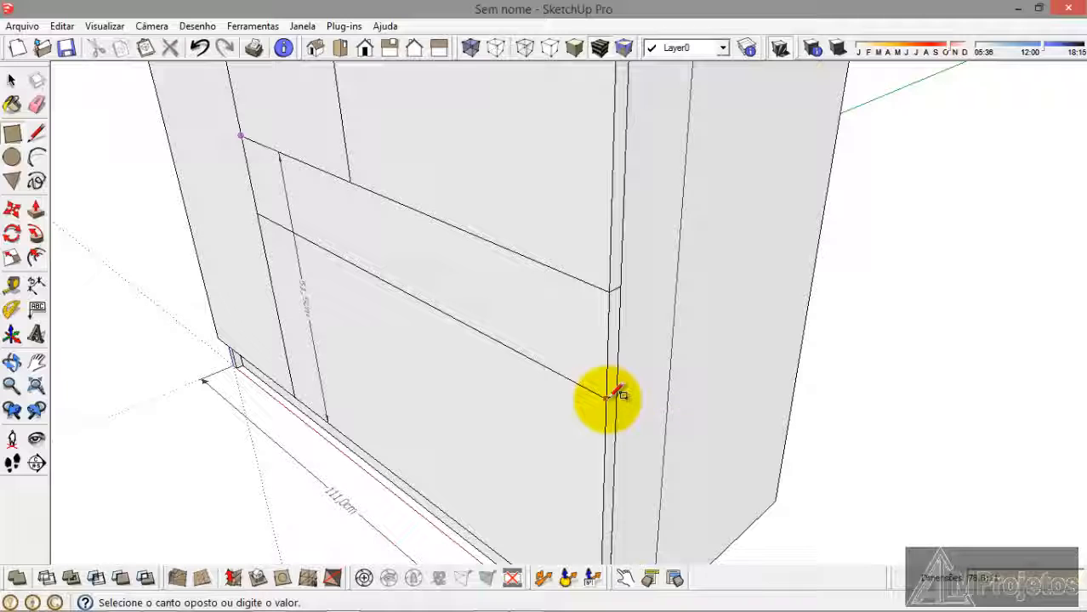
left_click(610, 397)
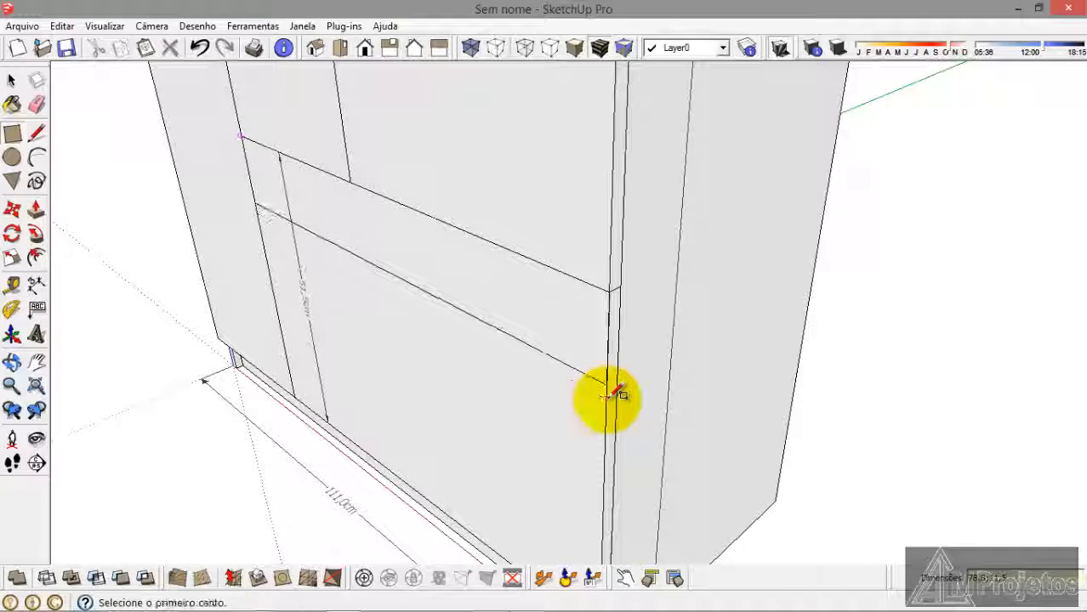
scroll(614, 395, "up", 6)
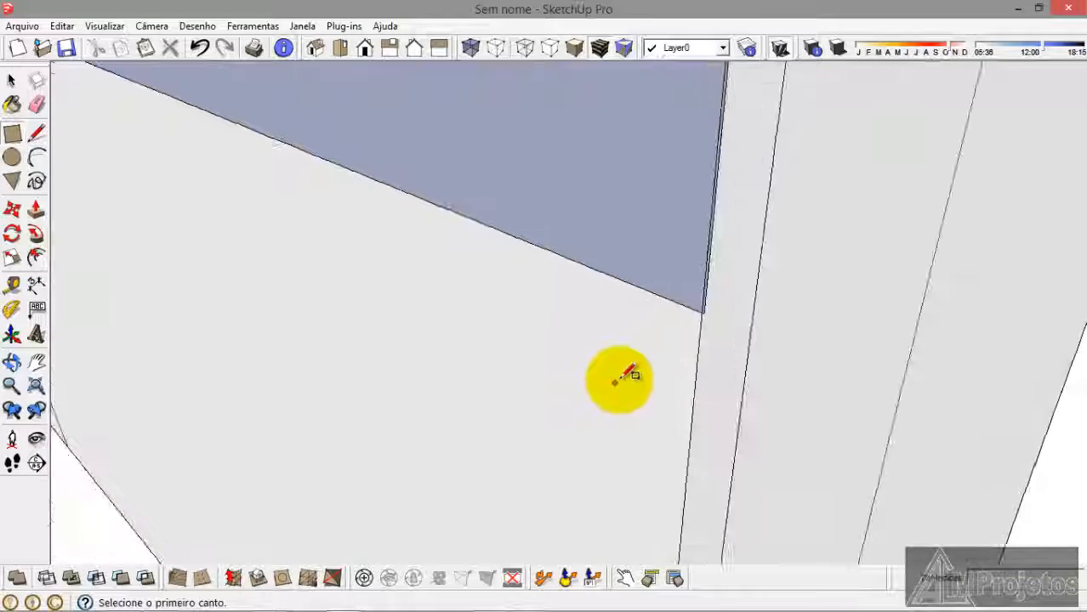
middle_click_drag(626, 376, 717, 407)
left_click(11, 80)
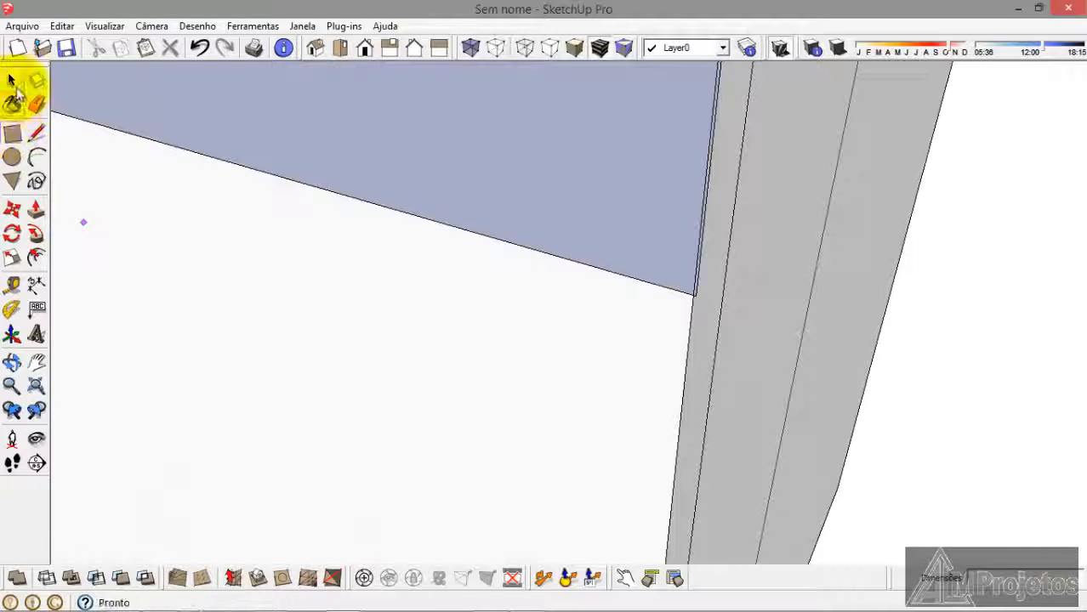
left_click(12, 133)
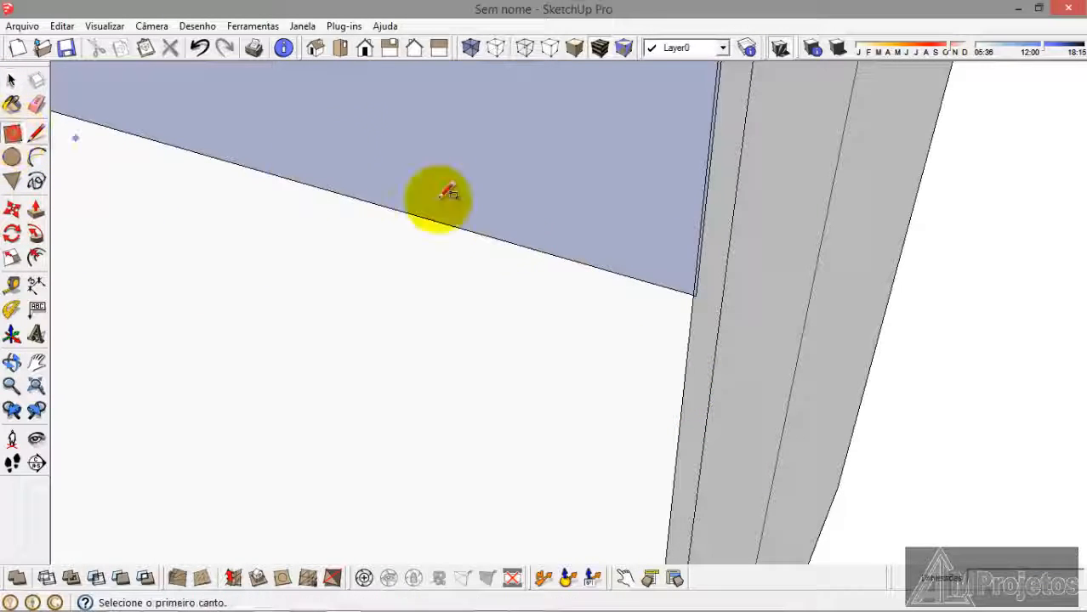
middle_click_drag(691, 287, 706, 304)
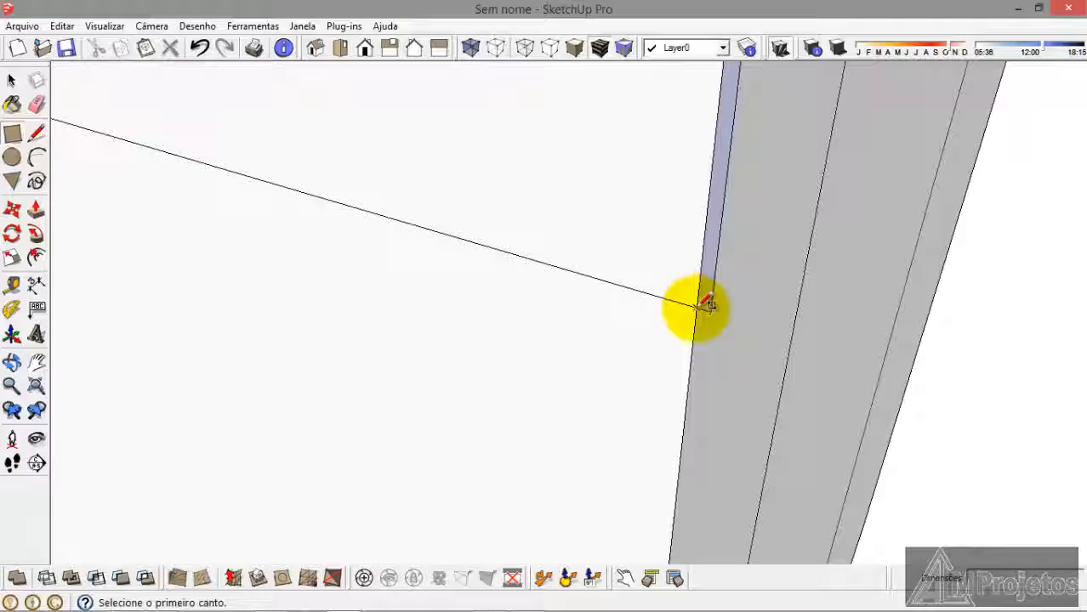
left_click(699, 305)
scroll(703, 370, "down", 3)
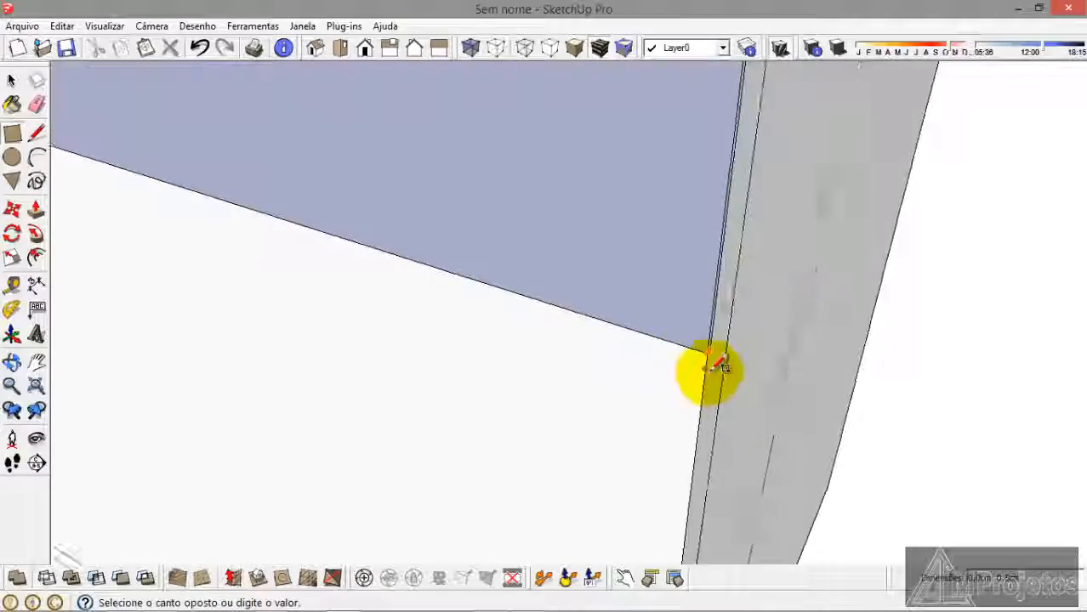
scroll(279, 213, "down", 5)
scroll(274, 174, "up", 10)
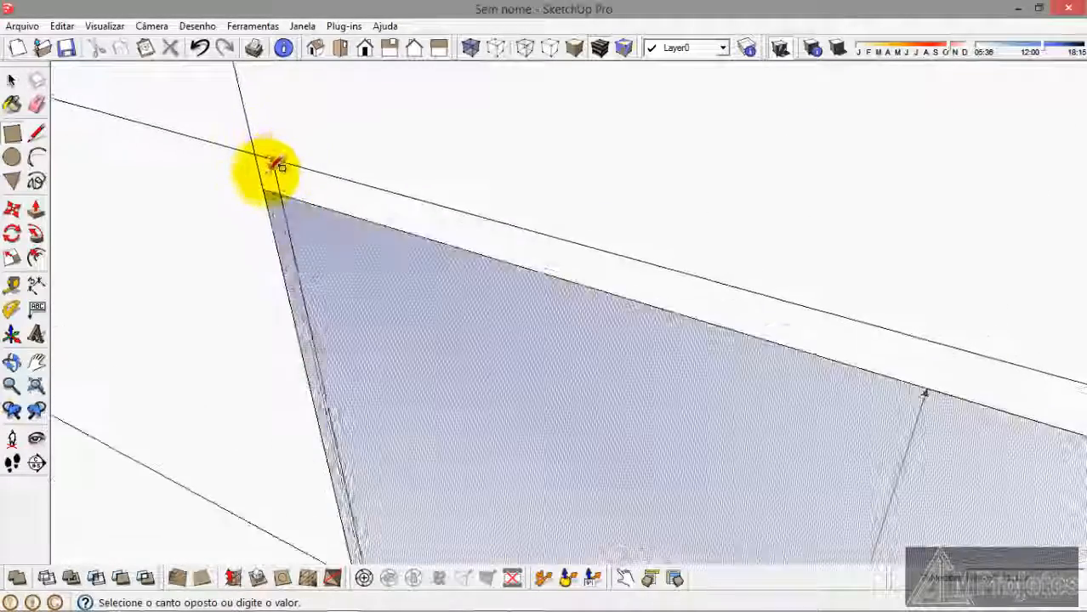
left_click(273, 170)
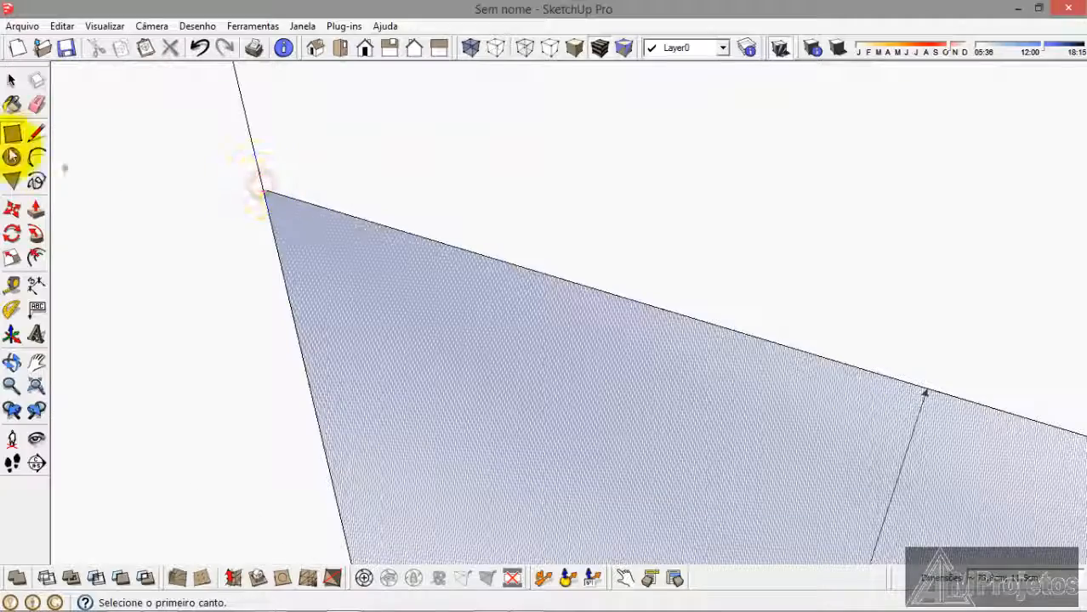
Step: Delete the stray vertical edge and short bottom stub of the strip rectangle that overhang the front's outer side edge
left_click(11, 82)
scroll(126, 150, "down", 10)
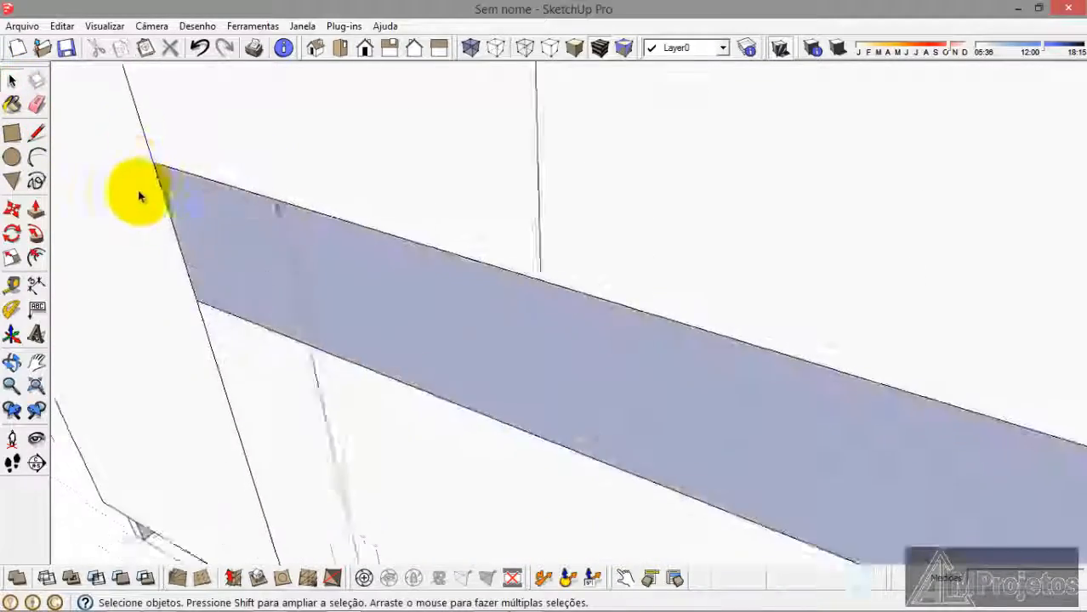
scroll(542, 311, "up", 10)
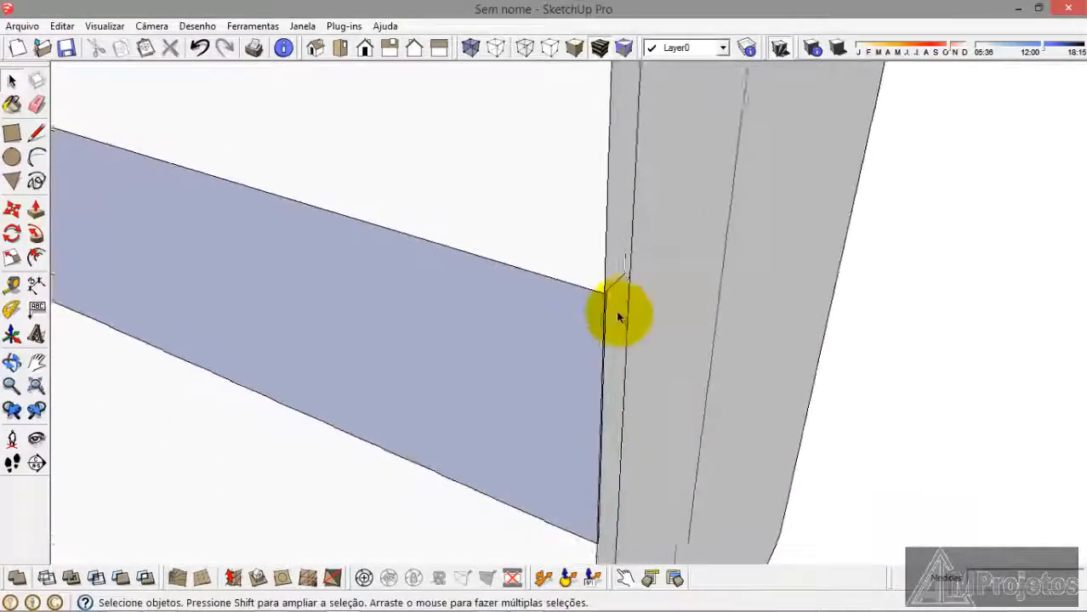
scroll(591, 270, "up", 2)
left_click(572, 248)
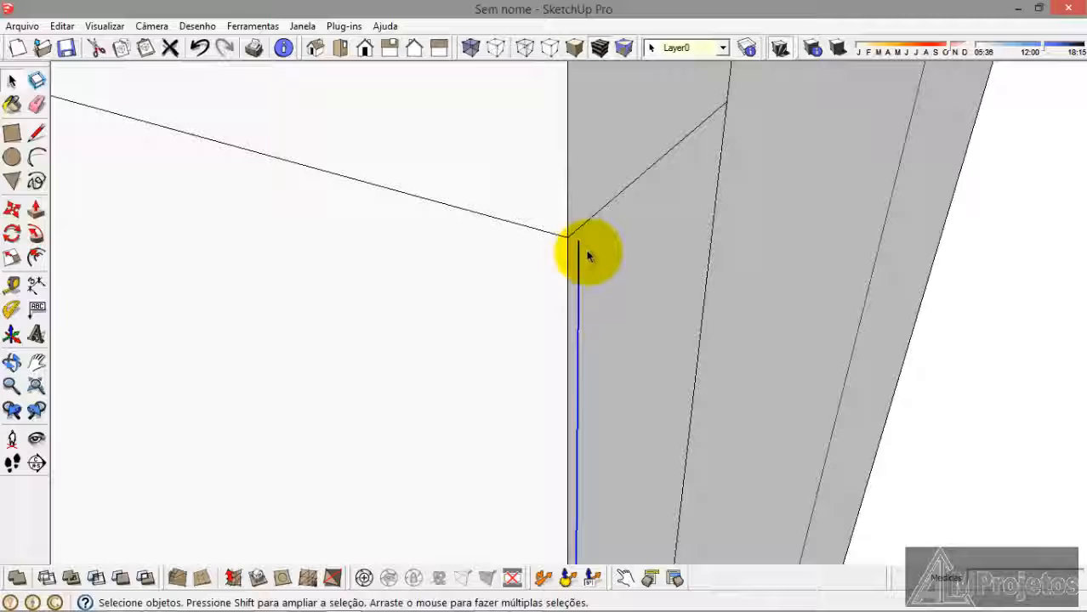
scroll(616, 213, "down", 10)
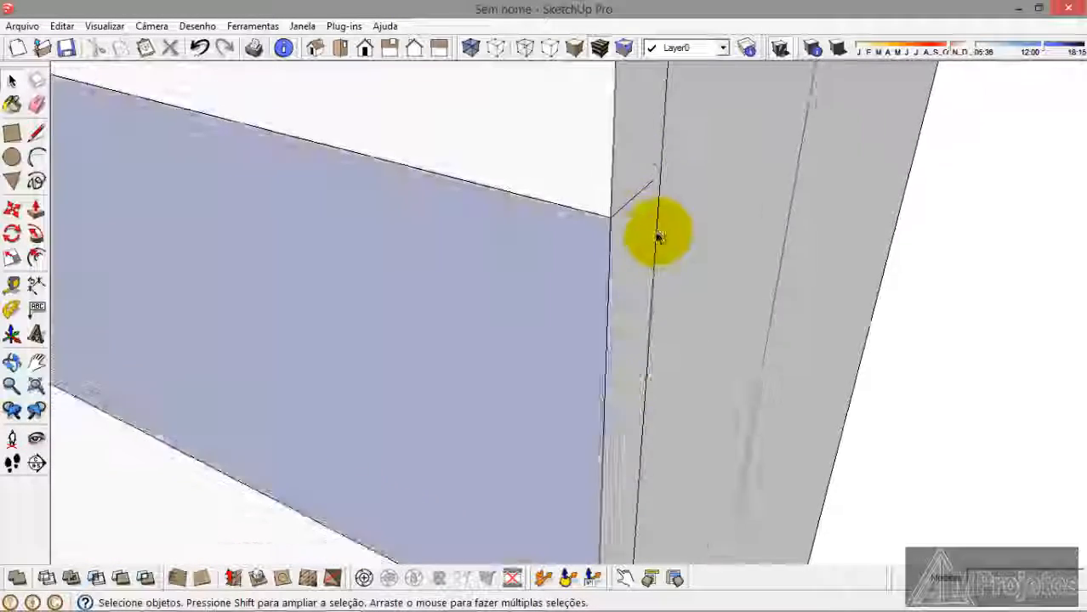
scroll(630, 522, "up", 6)
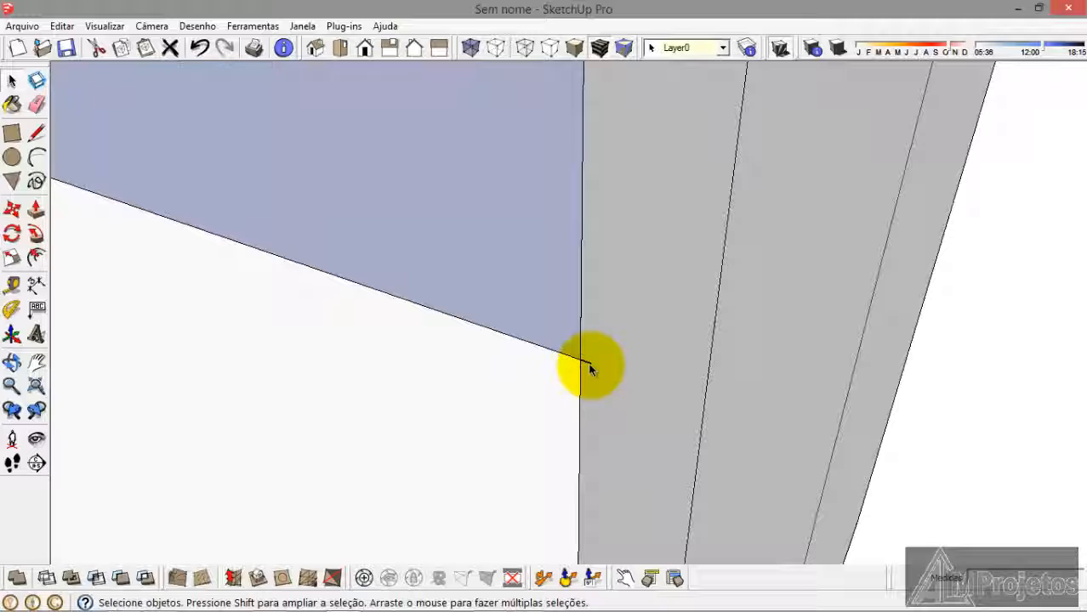
scroll(723, 357, "down", 8)
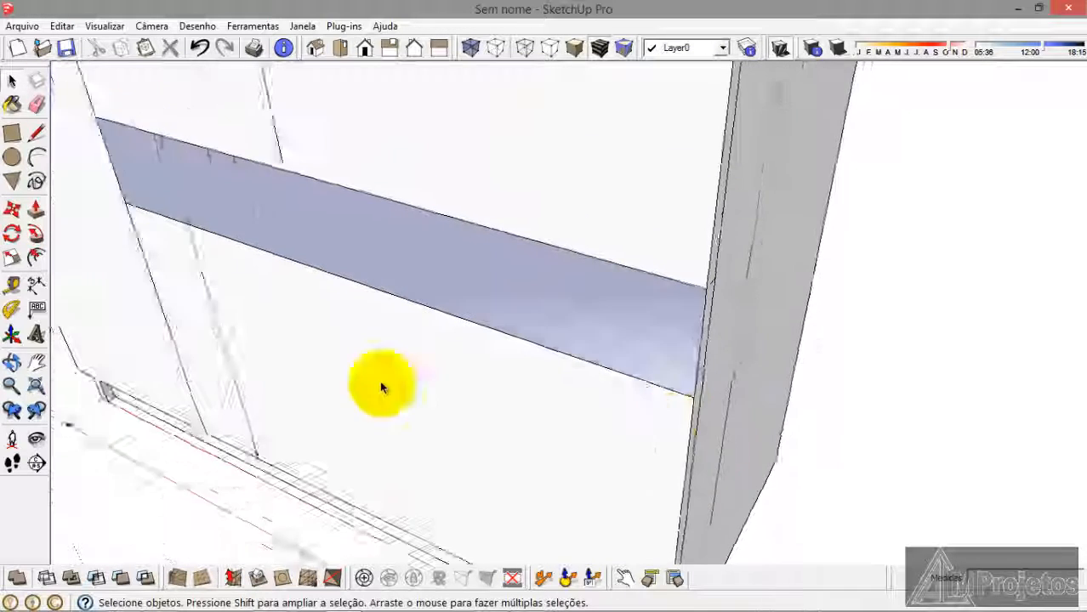
Step: Push/Pull the strip rectangle outward 1.8 cm to form the upper drawer front
left_click(36, 210)
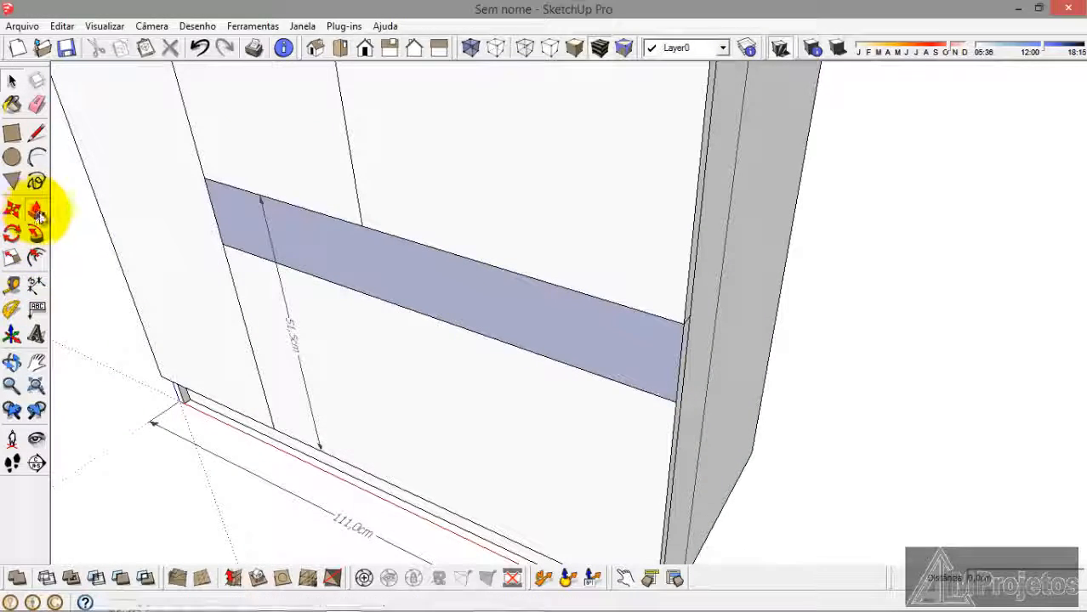
left_click_drag(303, 264, 259, 285)
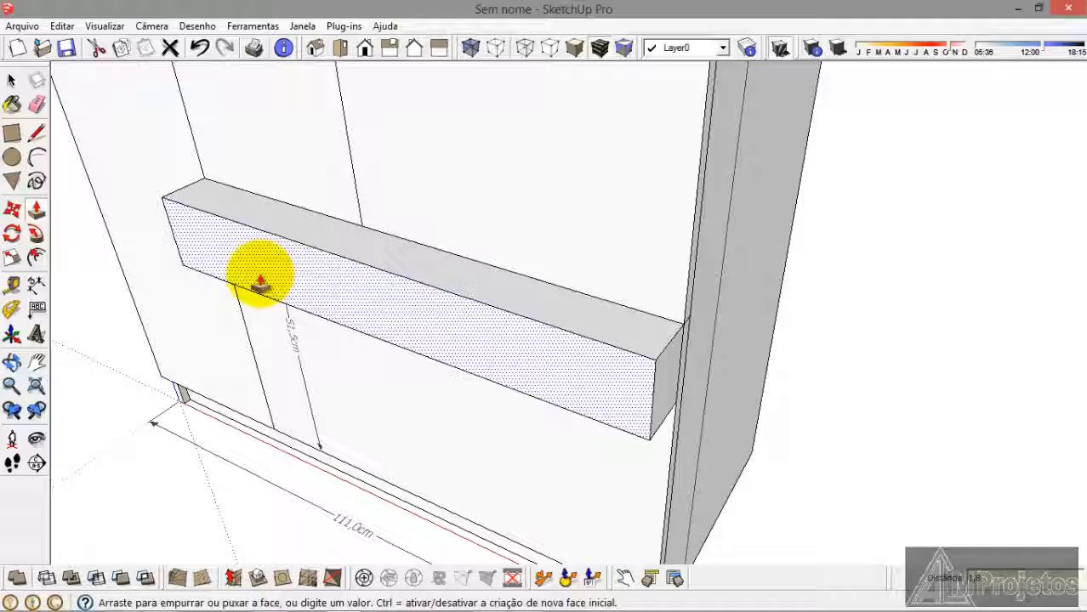
key("Return")
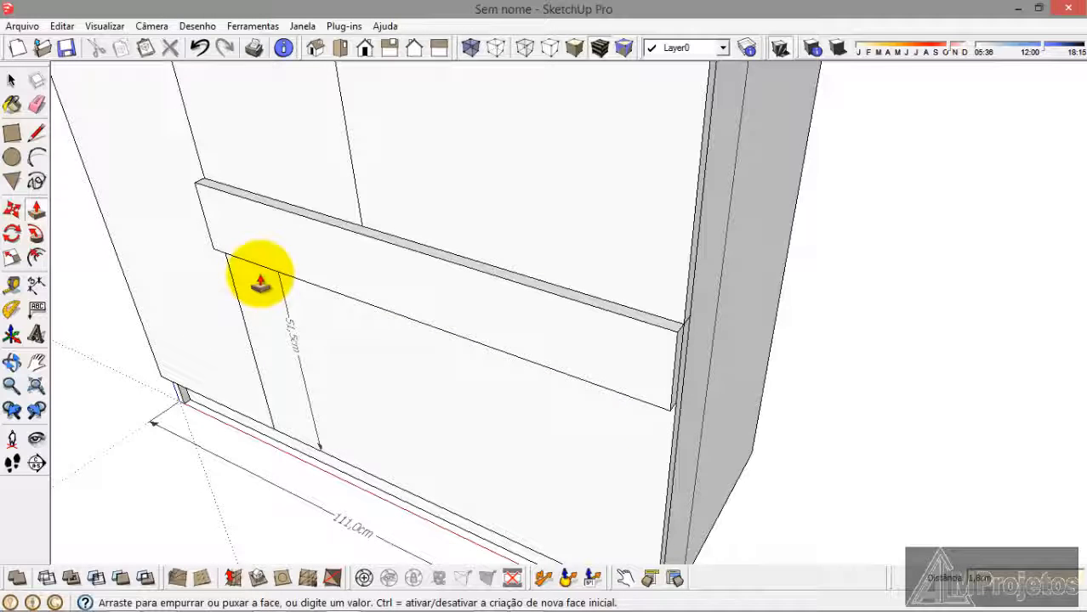
Step: Select all connected geometry of the upper drawer front and make it a group
left_click(12, 80)
left_click(387, 268)
double_click(386, 267)
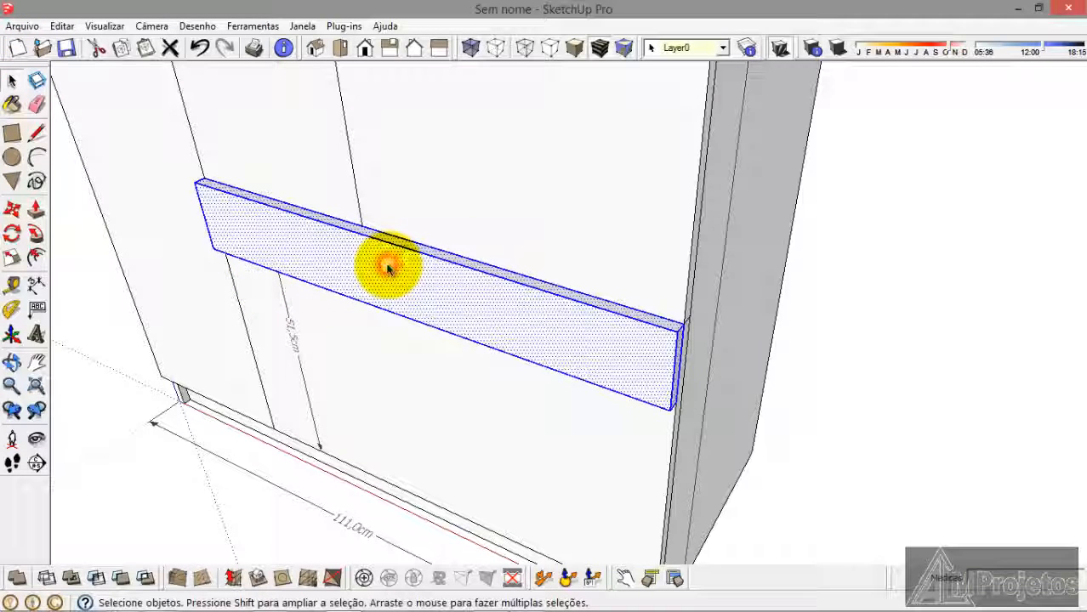
right_click(387, 268)
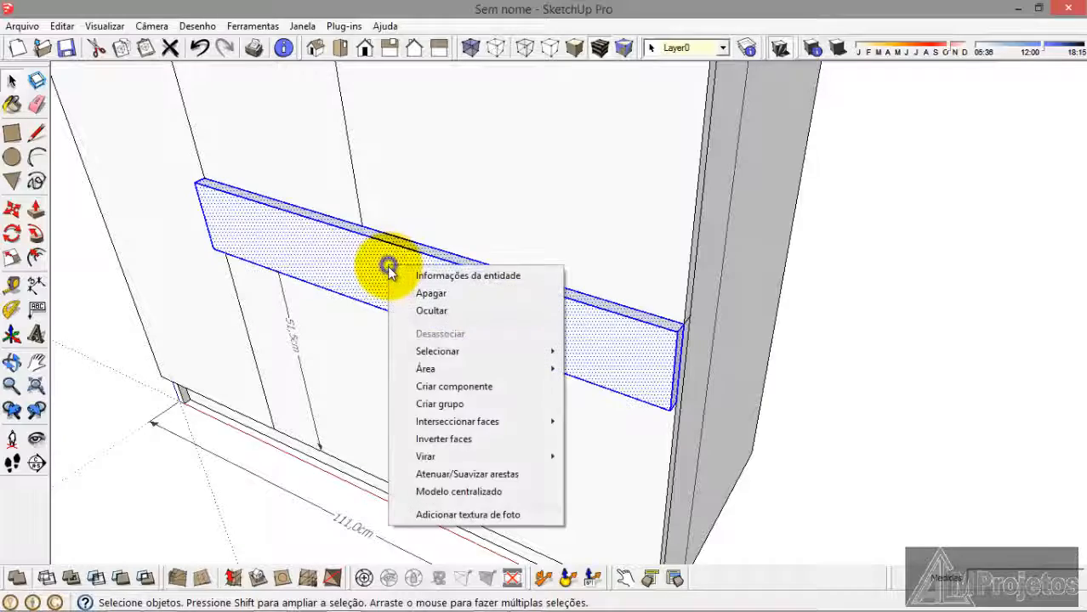
left_click(448, 405)
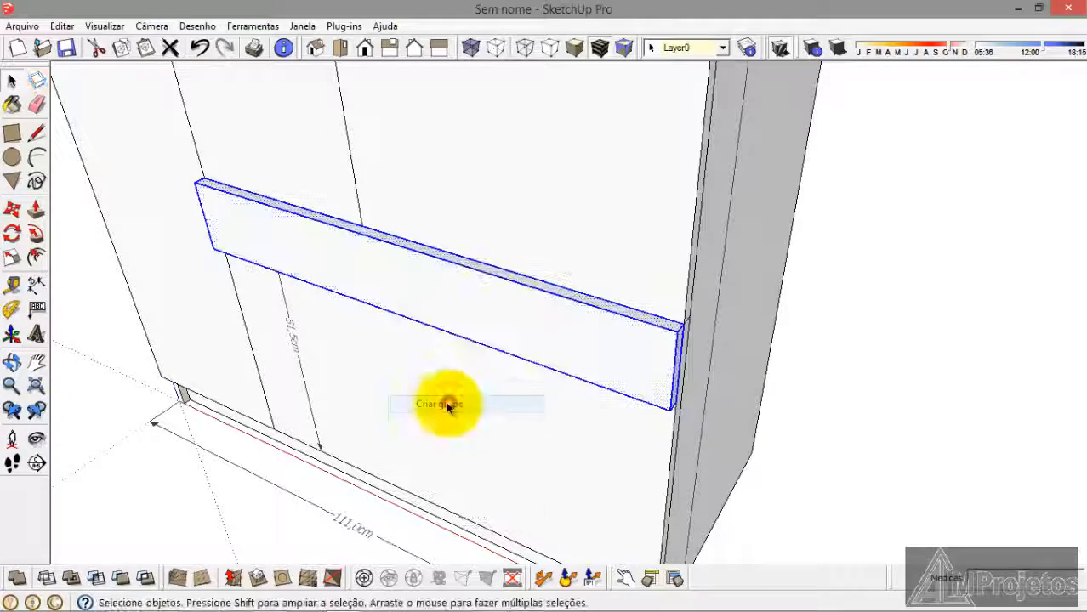
left_click(820, 410)
Step: Draw a rectangle covering the rest of the lower wide front, from the drawer front's back lower corner to the front's opposite bottom corner
middle_click_drag(529, 247, 210, 15)
scroll(330, 255, "up", 3)
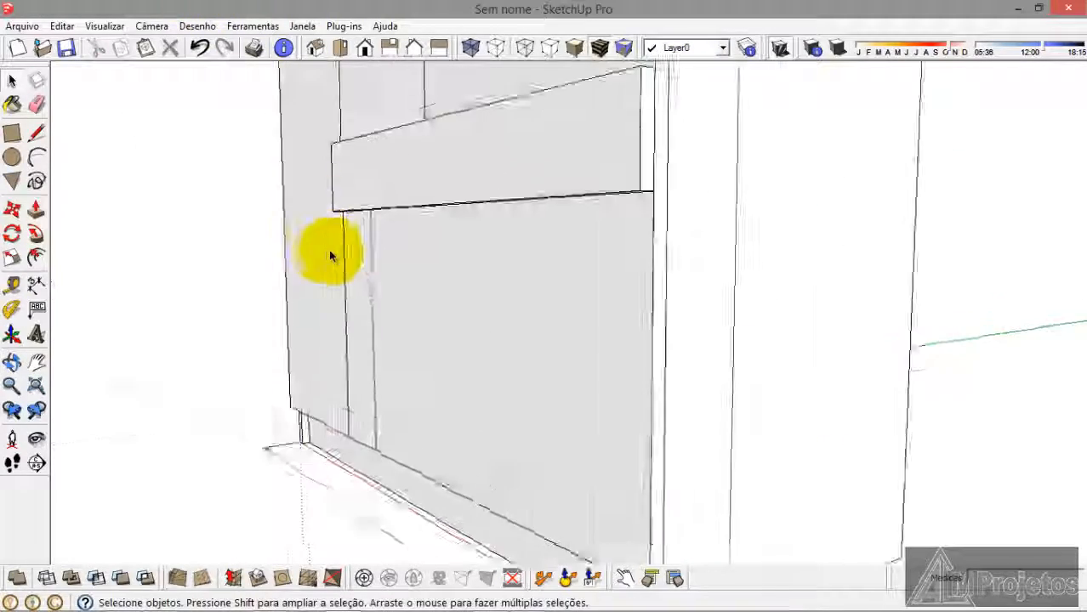
middle_click_drag(330, 255, 328, 145)
scroll(346, 218, "up", 4)
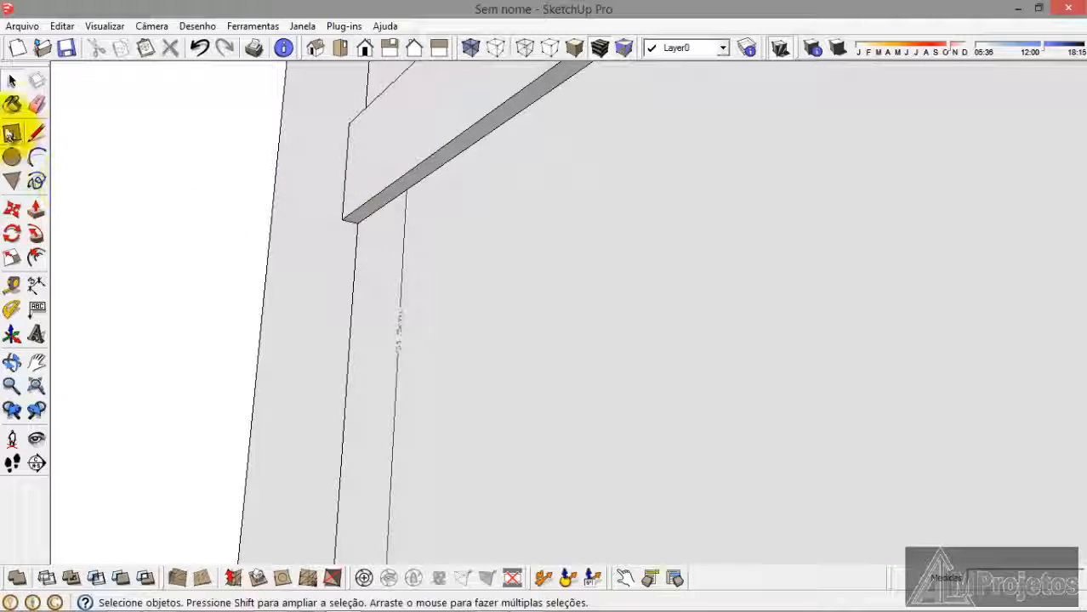
left_click(12, 134)
scroll(366, 232, "up", 3)
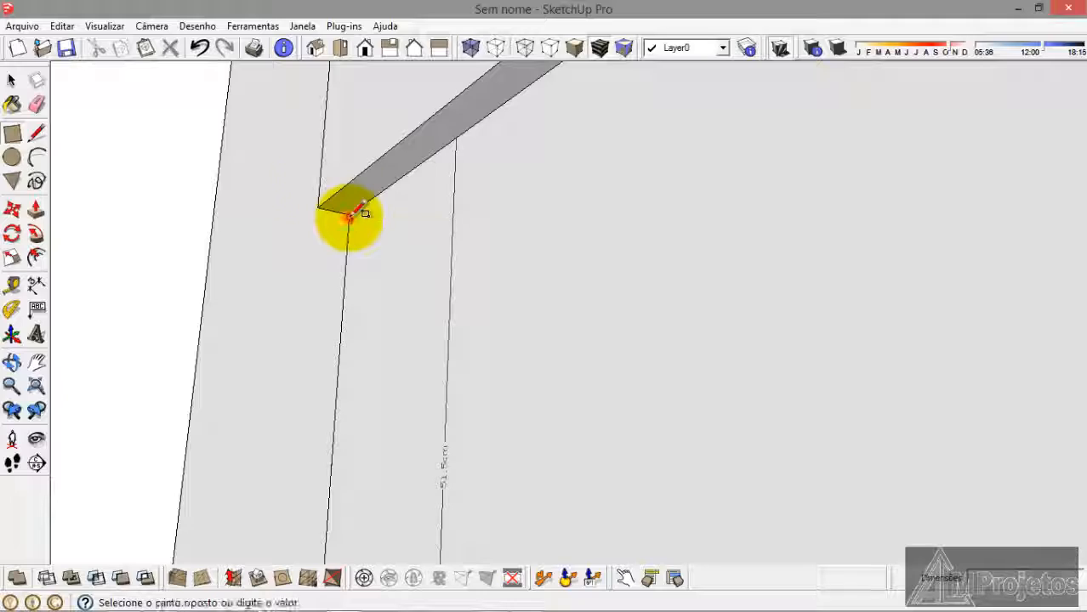
scroll(348, 214, "down", 5)
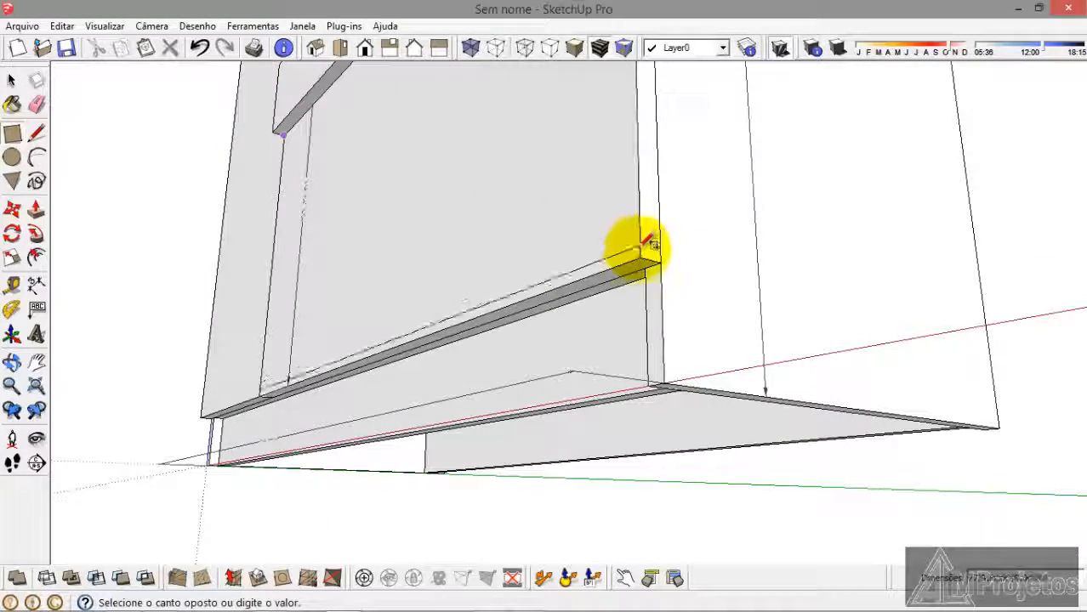
left_click(644, 247)
scroll(629, 238, "down", 3)
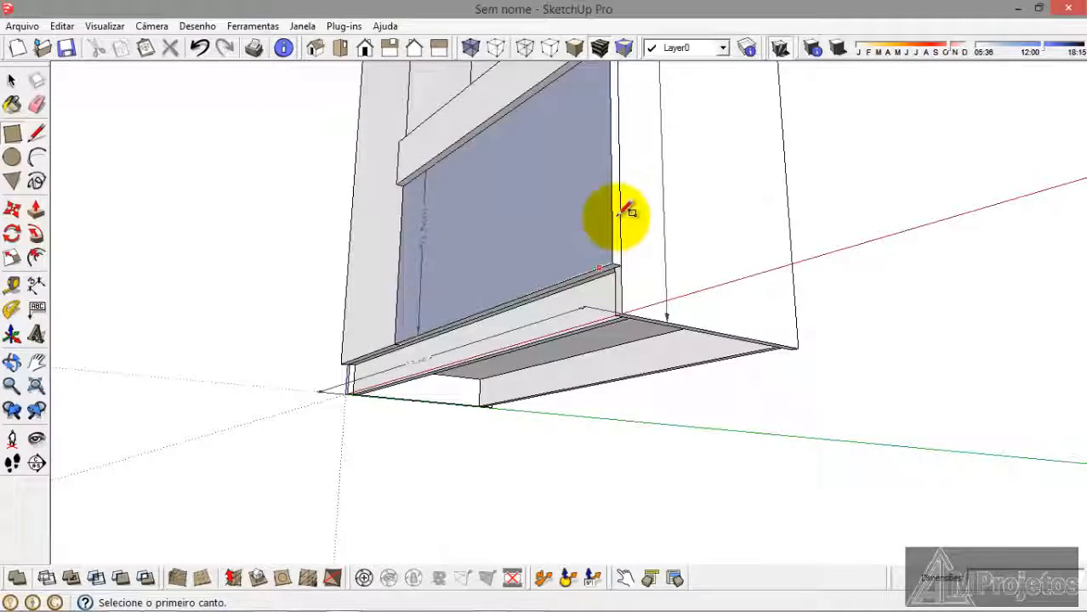
Step: Draw a rectangle about 20 cm high over the lower half of that face, from its side edge's midpoint to the opposite bottom corner
left_click(614, 148)
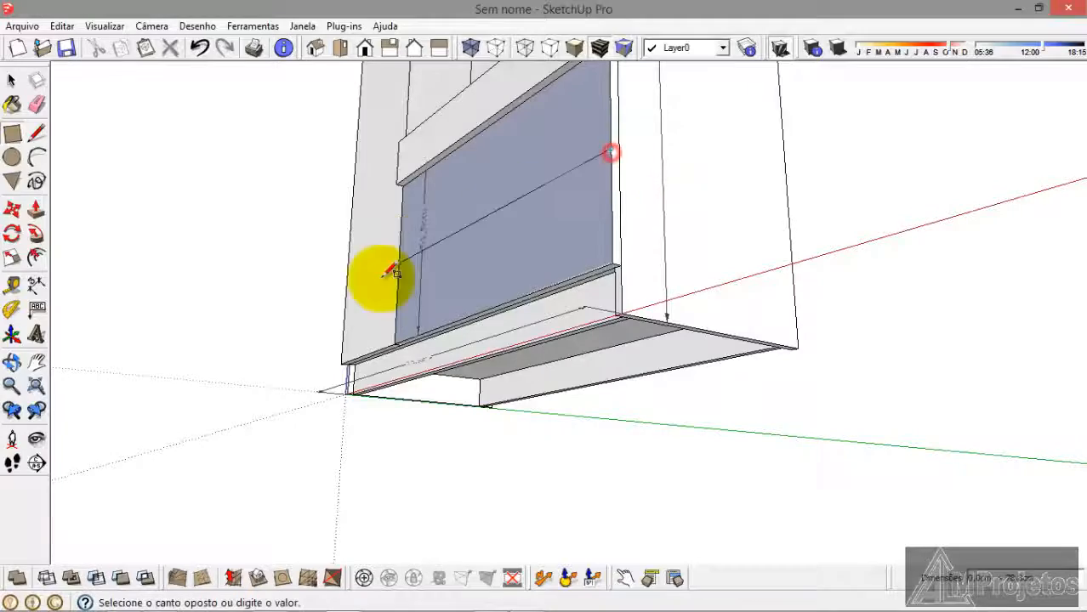
middle_click_drag(387, 277, 418, 395)
scroll(407, 364, "up", 5)
left_click(390, 358)
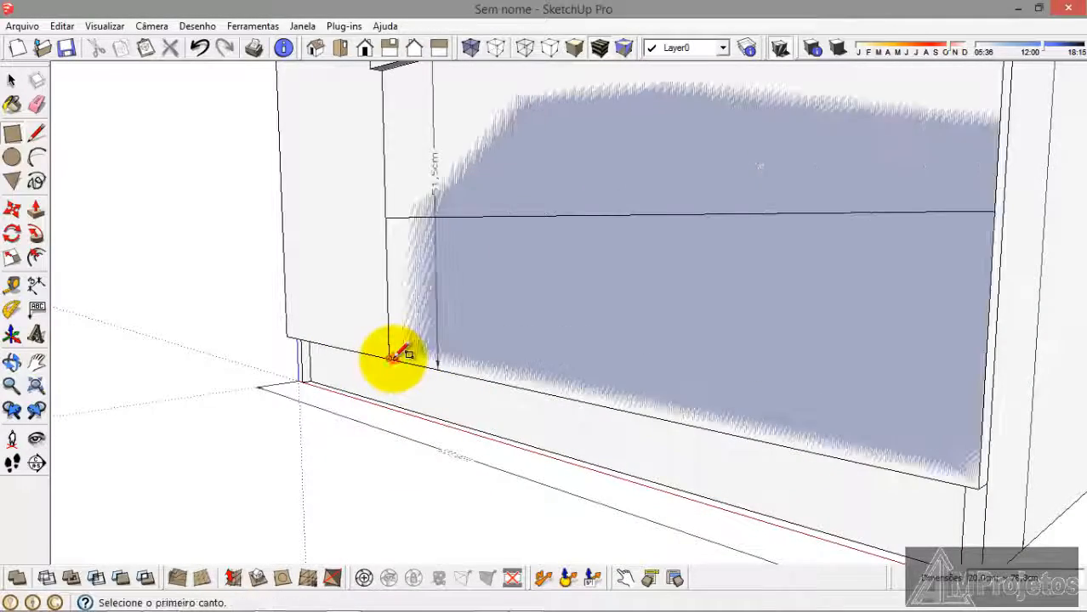
Step: Dimension the lower half's height along the edge beside the narrow tall door, placing the dimension on the face
left_click(34, 287)
middle_click_drag(136, 340, 304, 335)
scroll(404, 301, "up", 3)
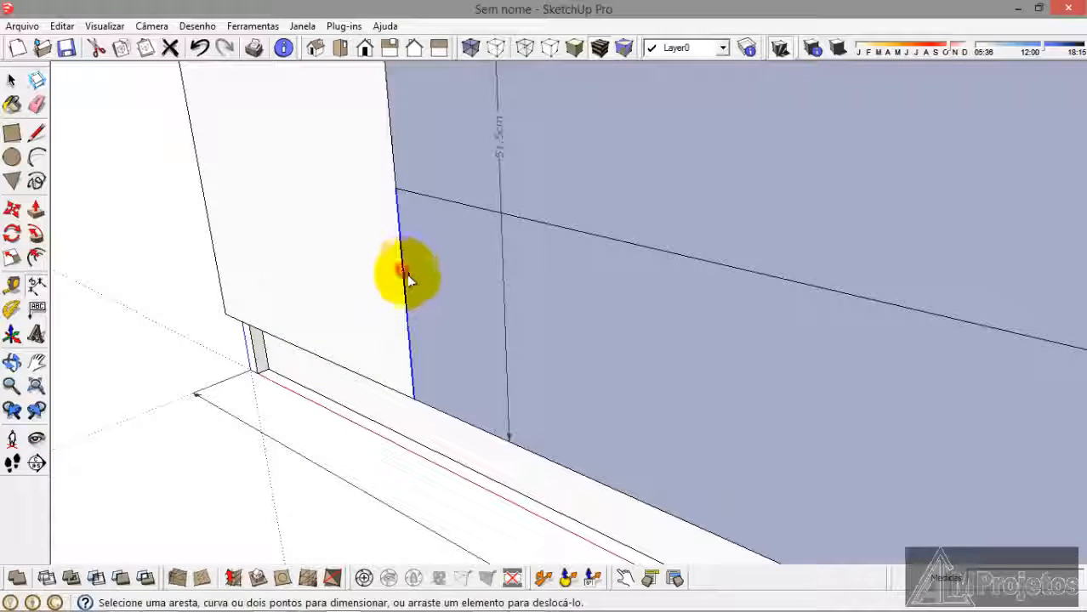
left_click(408, 281)
left_click(443, 291)
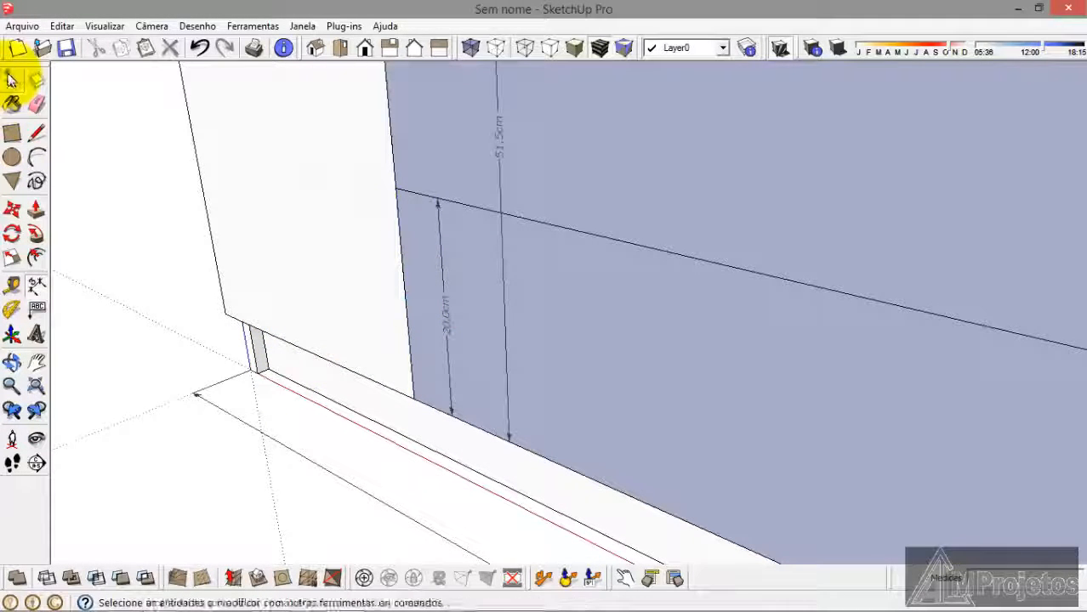
left_click(11, 79)
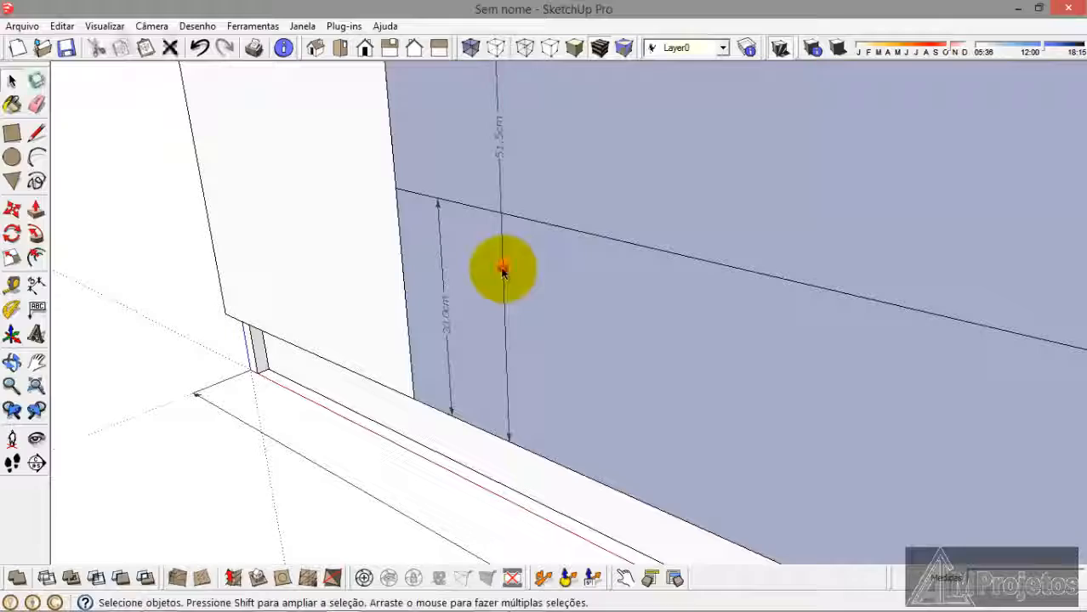
Step: Delete the height dimensions on the lower wide front and the face above its bottom half
left_click(451, 268)
scroll(449, 269, "down", 1)
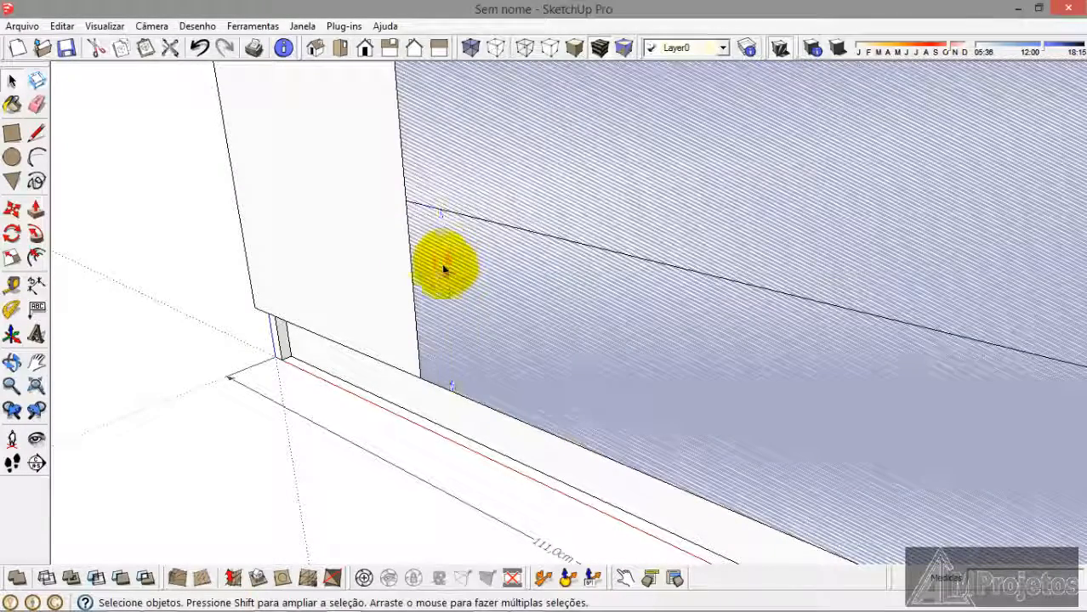
key("Delete")
scroll(444, 268, "down", 5)
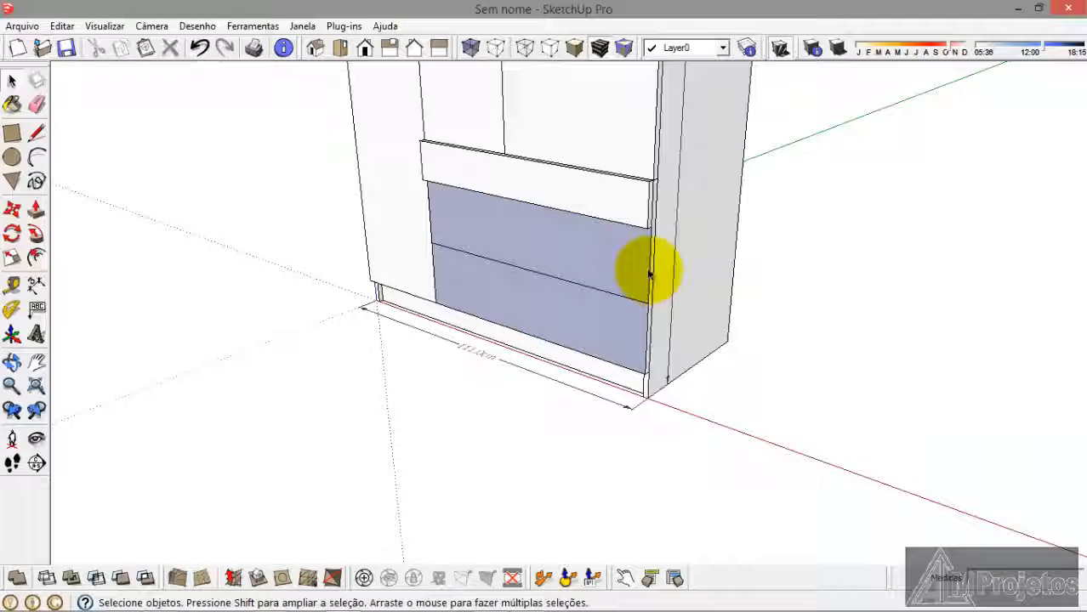
key("Delete")
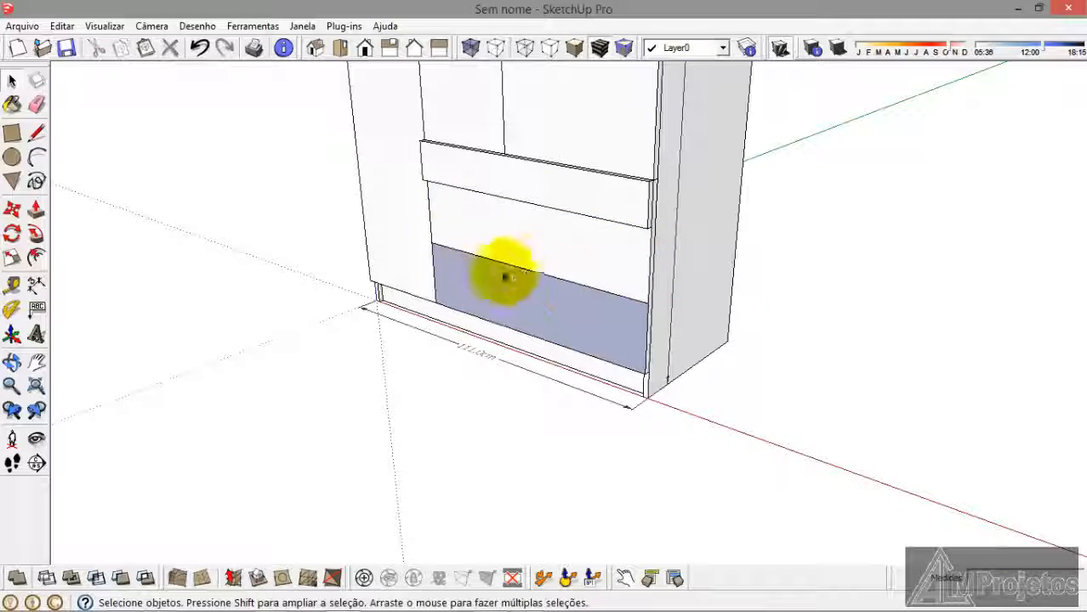
Step: Push/Pull the remaining bottom face outward 1.8 cm to form the lowest drawer front
left_click(432, 230)
left_click(466, 279)
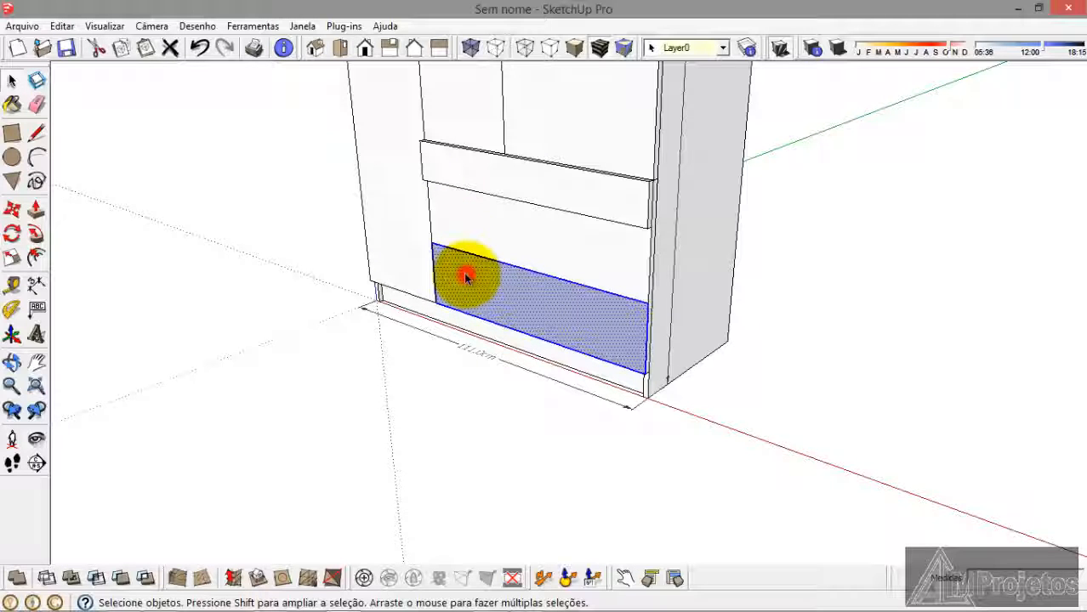
left_click(35, 208)
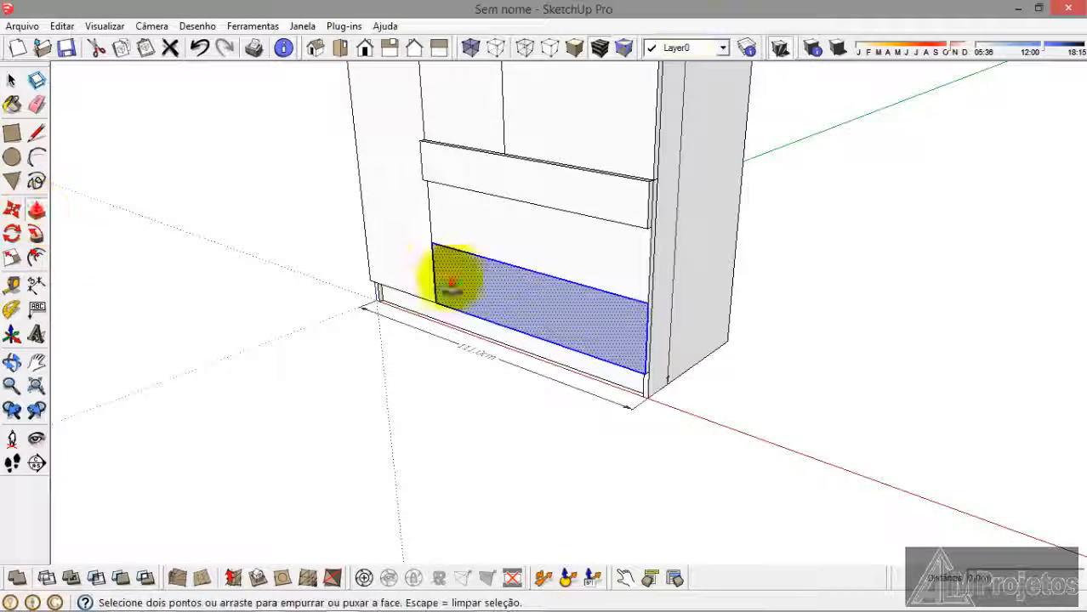
left_click(610, 326)
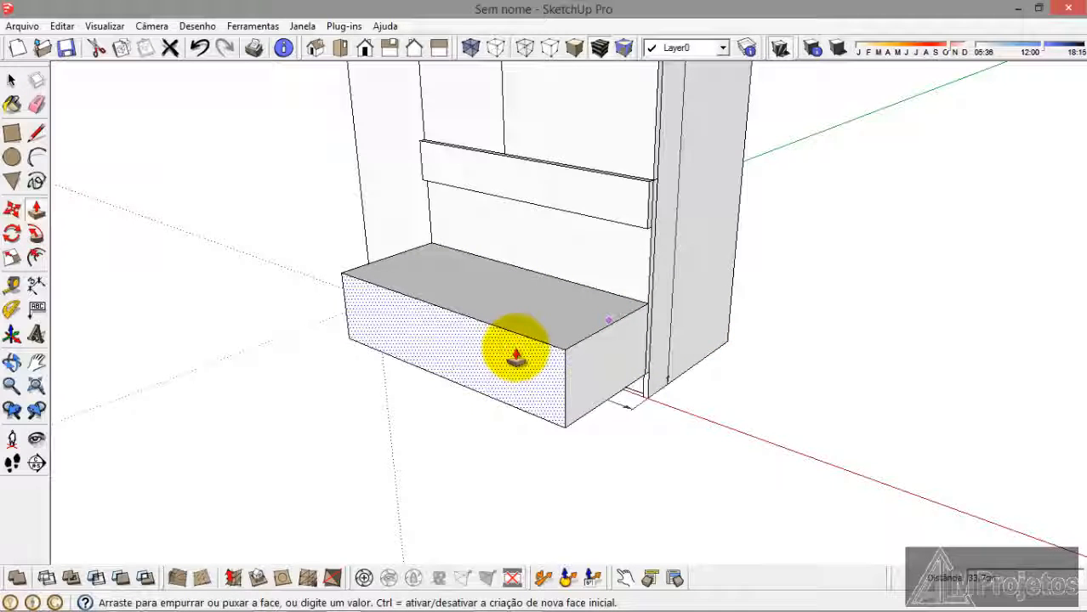
key("Escape")
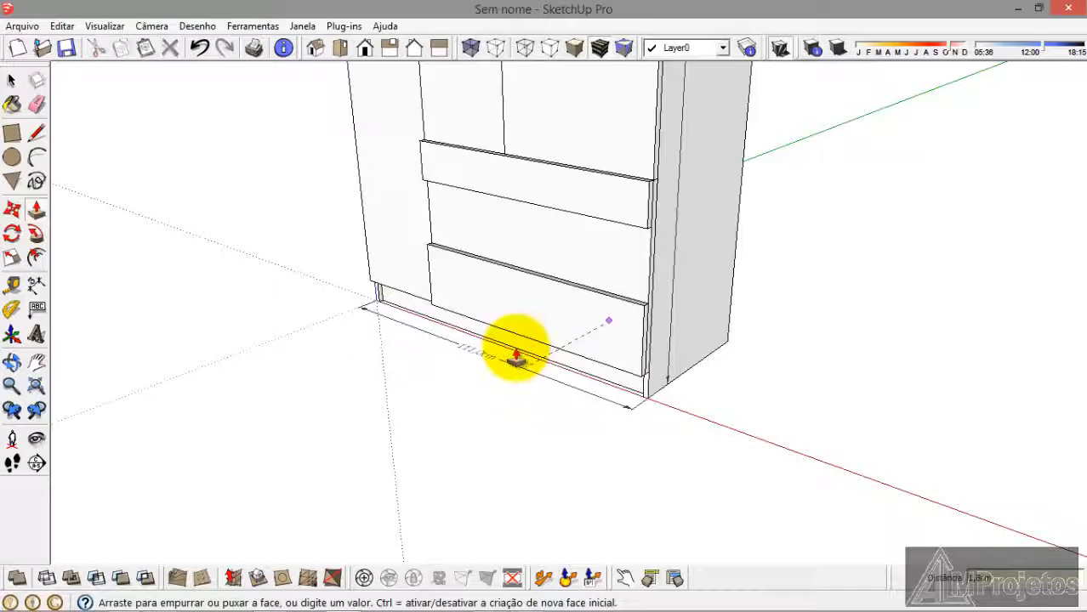
Step: Select all connected geometry of the lowest drawer front and make it a group
left_click(11, 80)
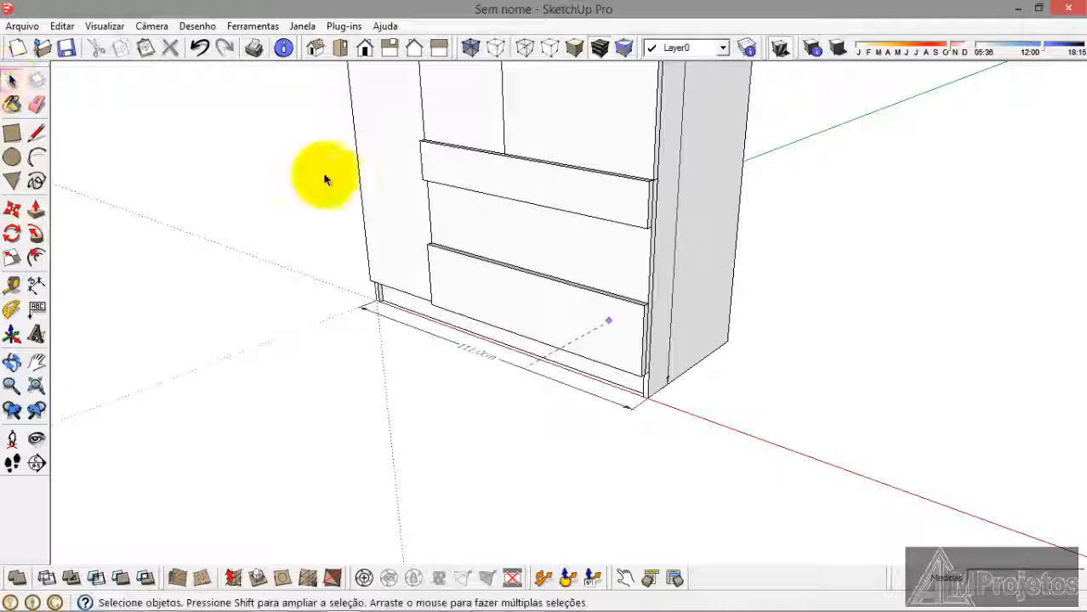
left_click(493, 300)
right_click(494, 301)
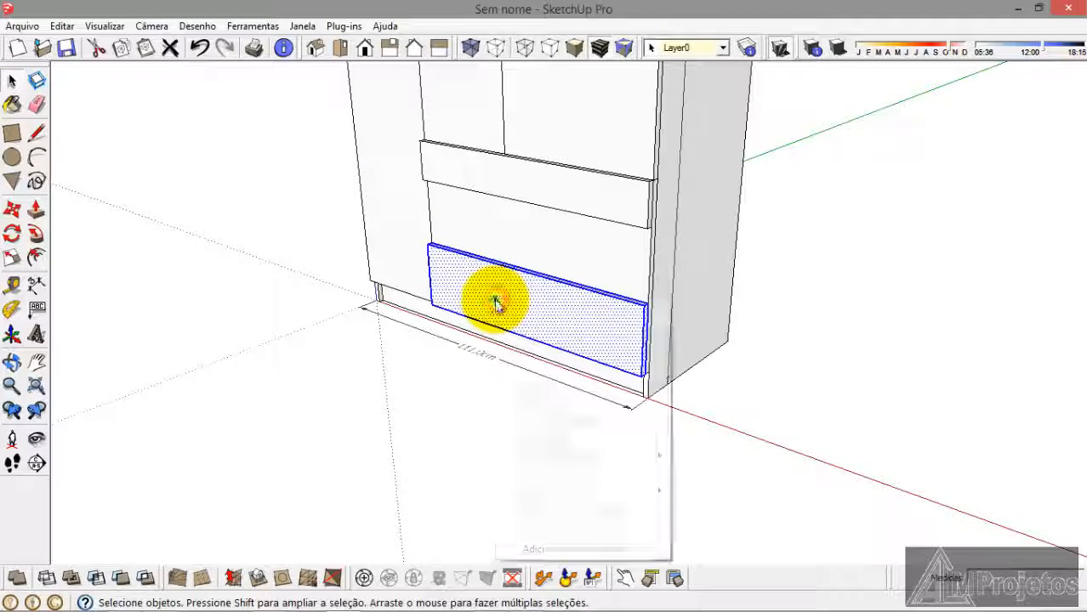
left_click(551, 439)
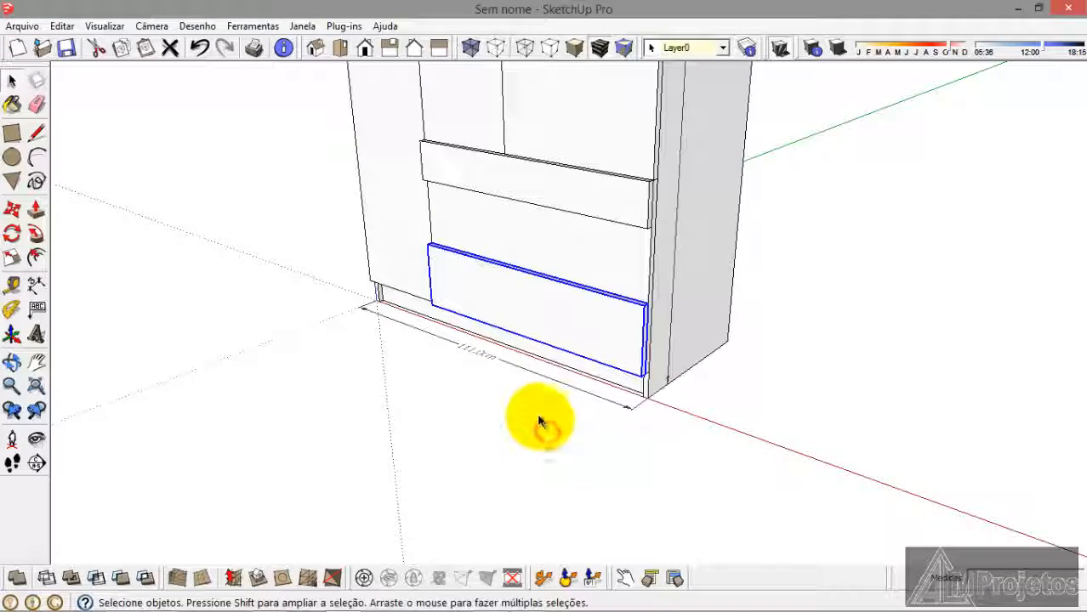
Step: Paste a copy of the lowest drawer front in front of the cabinet
key("m")
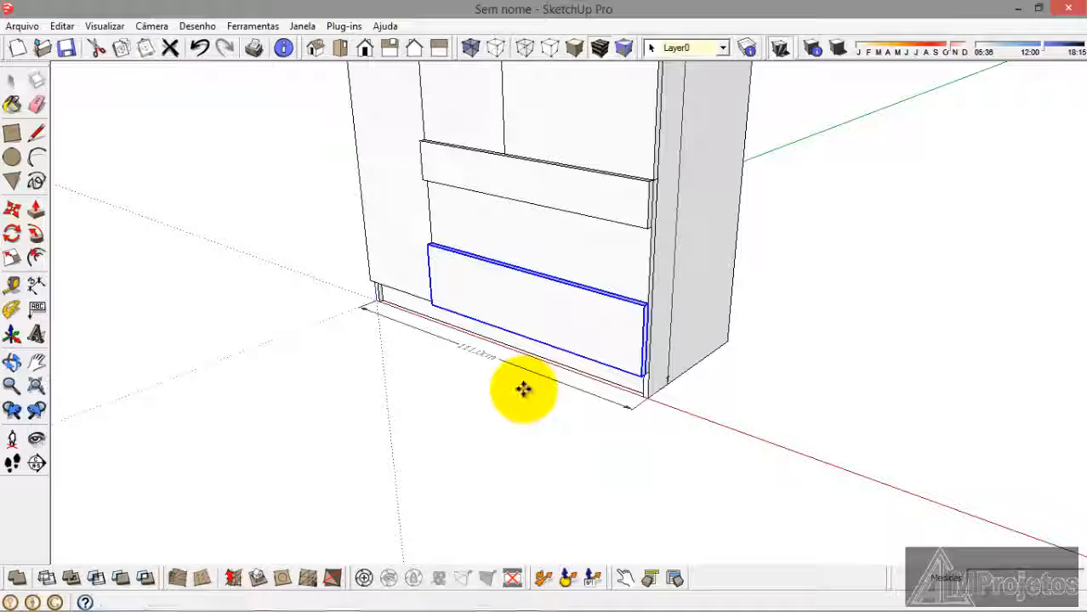
key("ctrl+v")
left_click(531, 417)
scroll(481, 290, "down", 3)
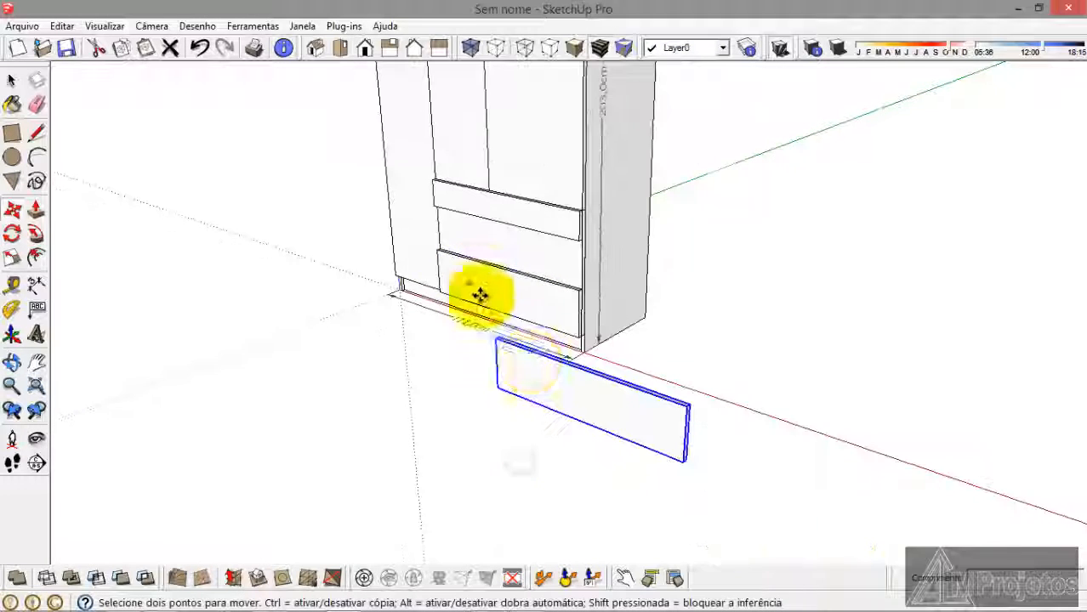
Step: Move the copied drawer front by its lower front corner onto the matching upper corner of the lowest drawer front
scroll(772, 496, "up", 4)
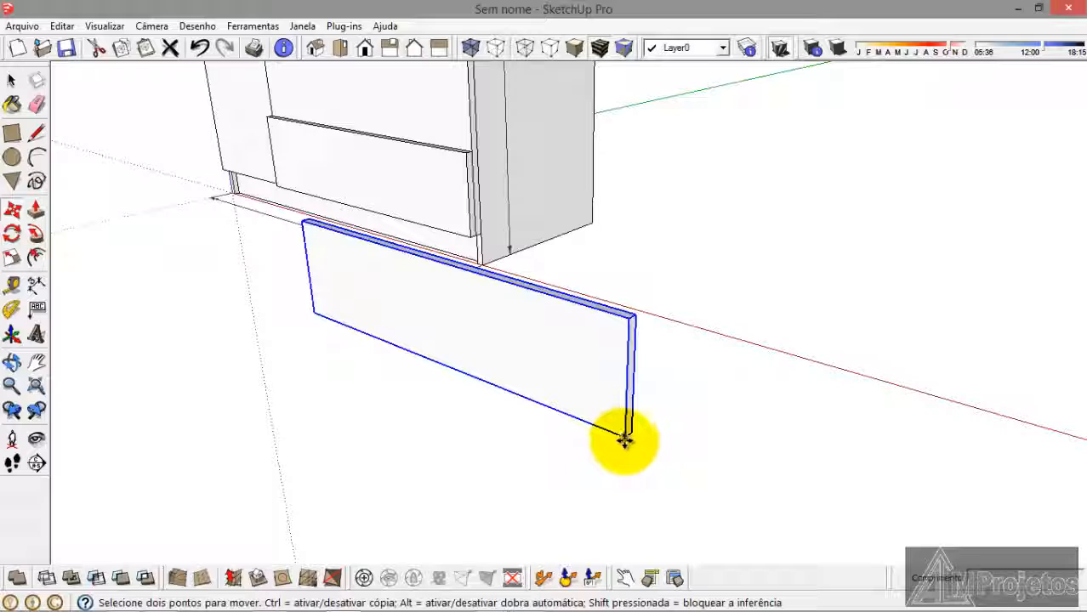
left_click(625, 441)
scroll(484, 178, "up", 5)
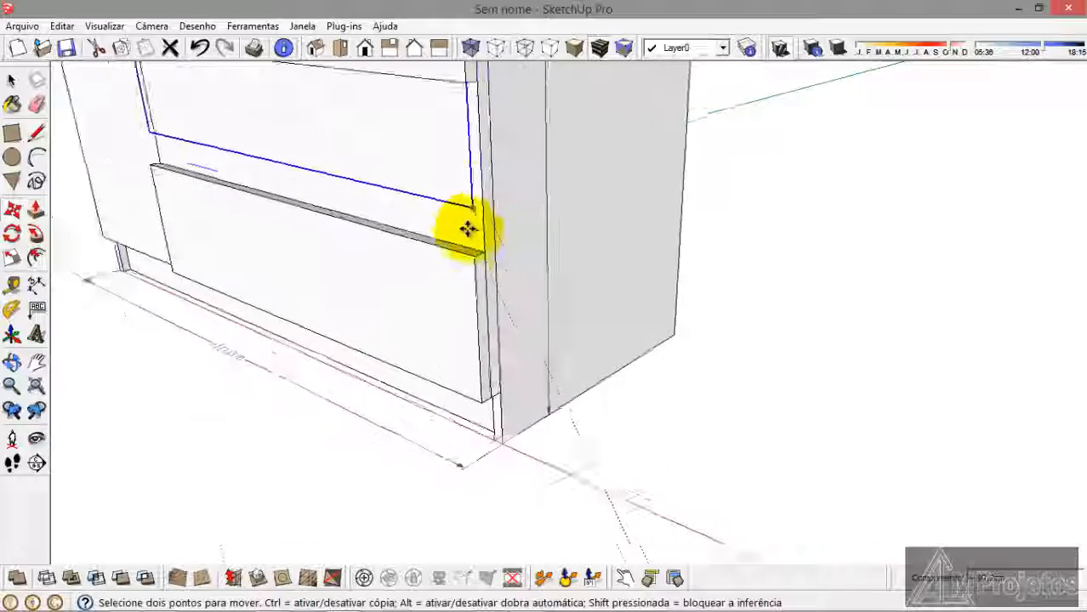
left_click(479, 257)
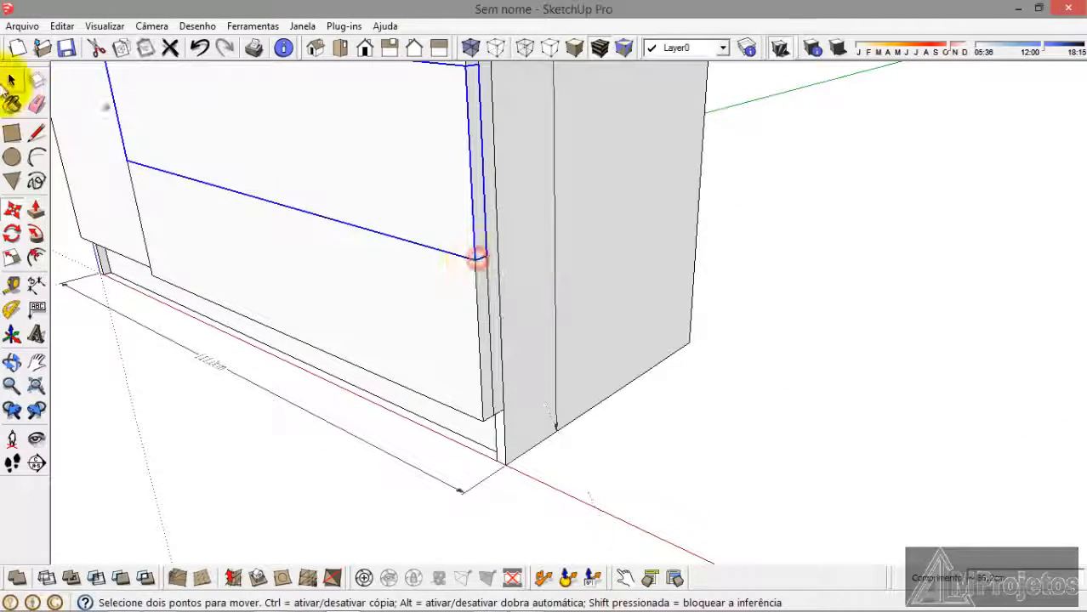
left_click(12, 80)
left_click(136, 485)
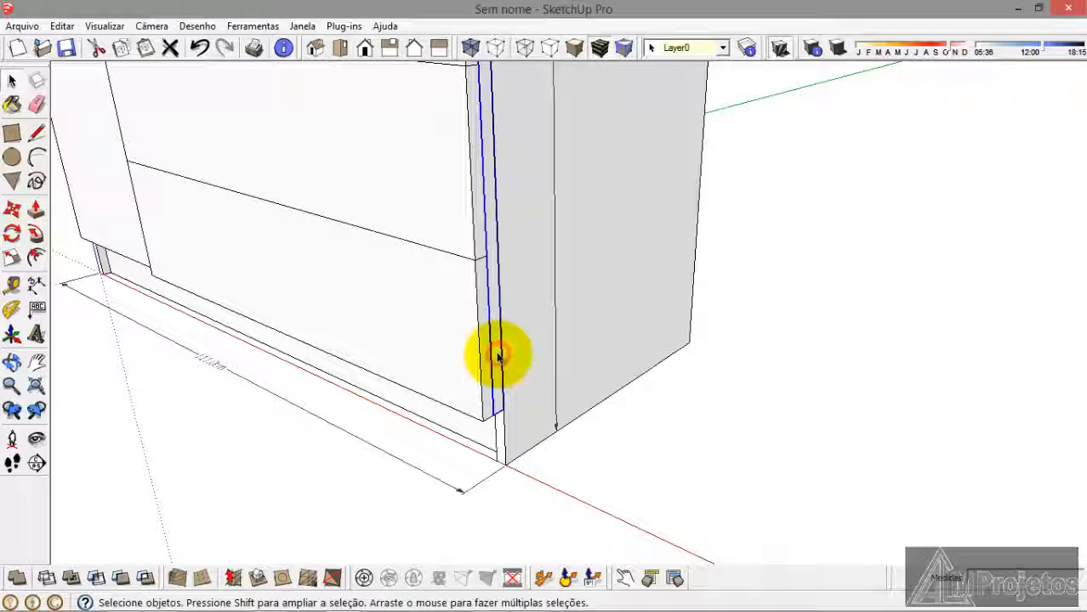
Step: Select all three drawer fronts and move them back 1.8 cm so they sit flush with the doors
middle_click_drag(497, 359, 427, 295)
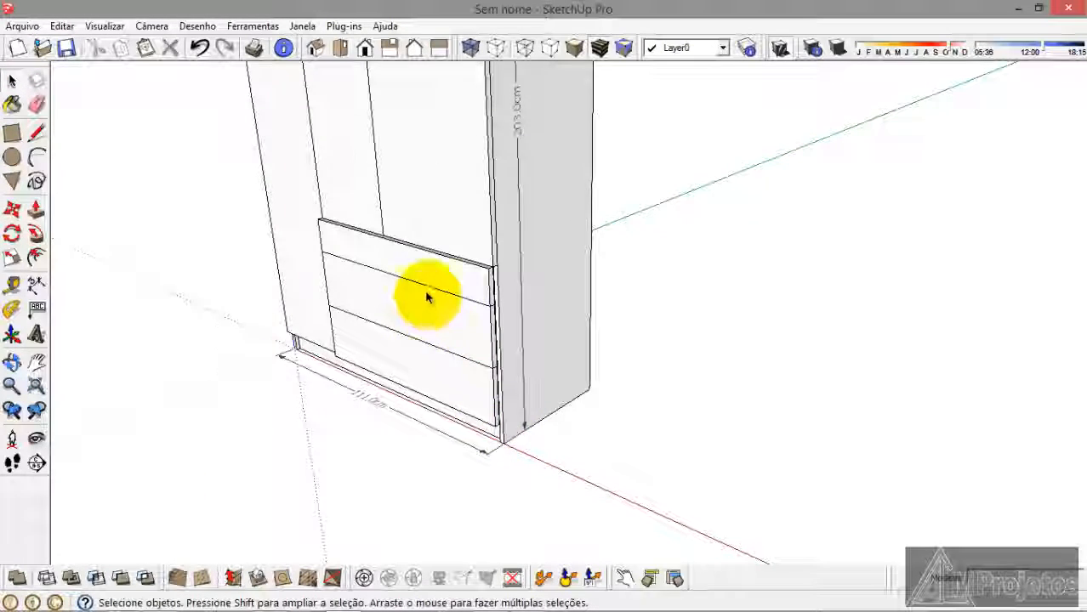
scroll(429, 285, "up", 2)
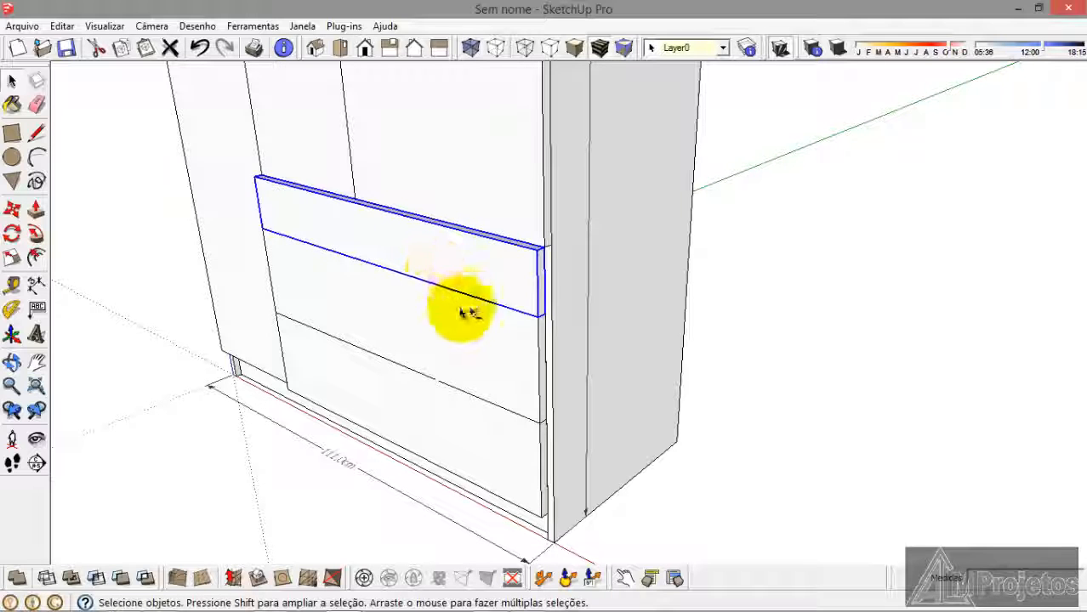
left_click(479, 431, "shift")
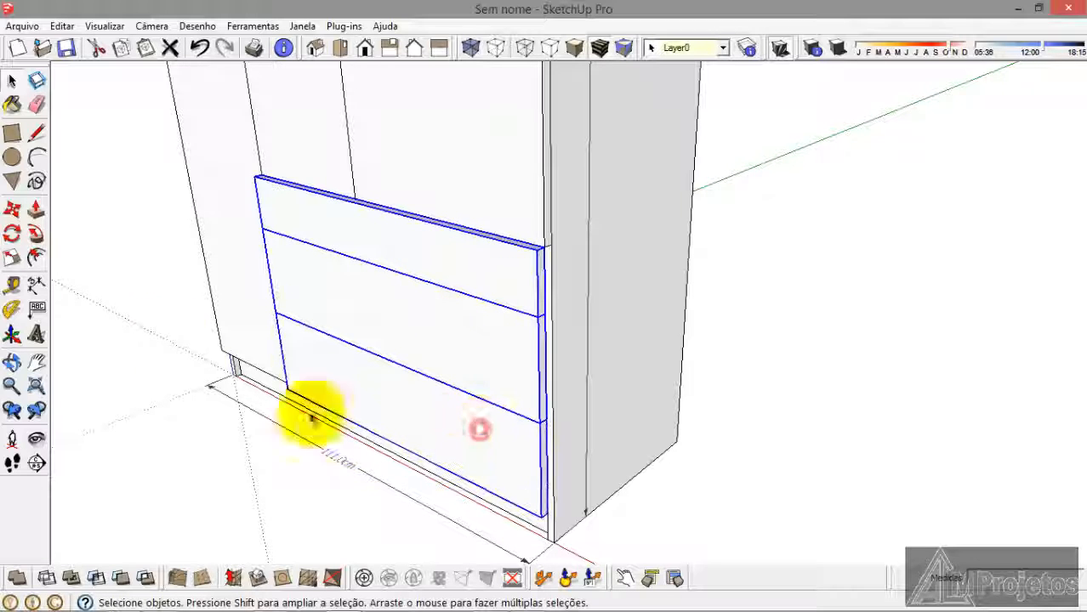
left_click(12, 210)
scroll(575, 233, "up", 10)
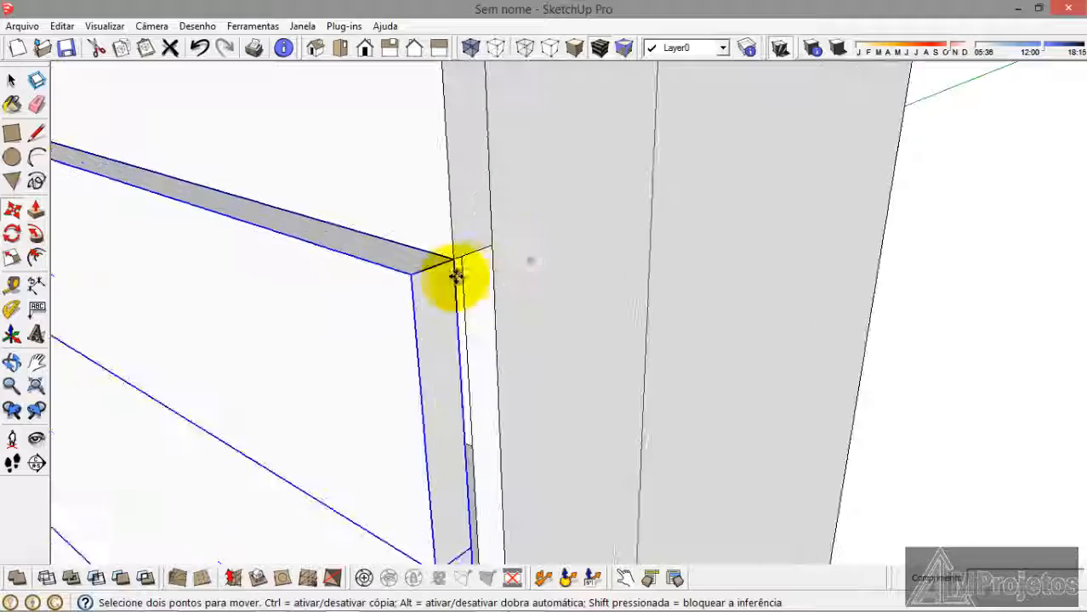
left_click(454, 252)
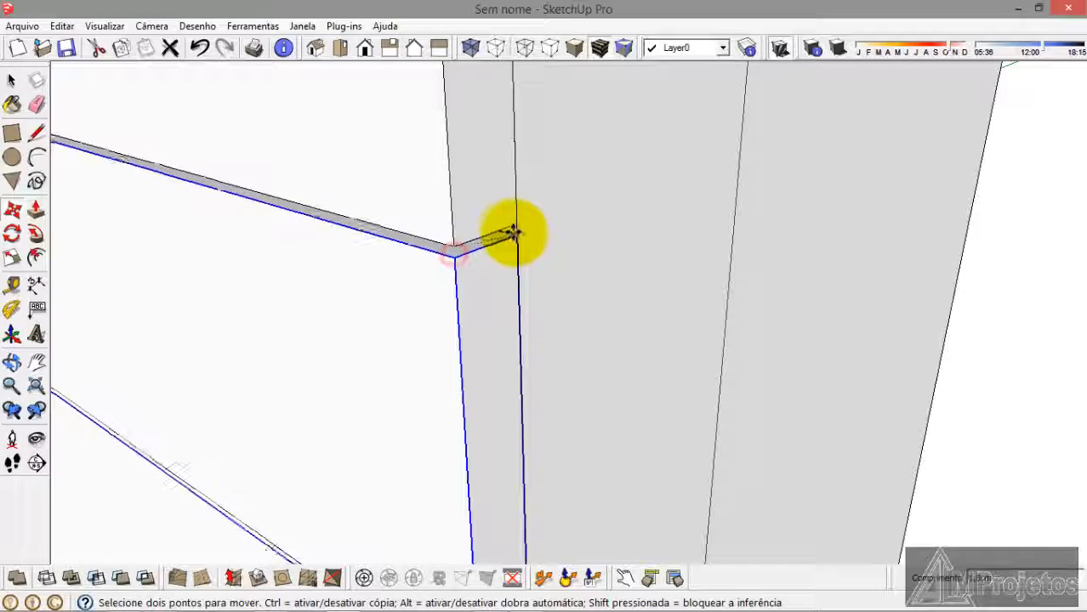
left_click(511, 228)
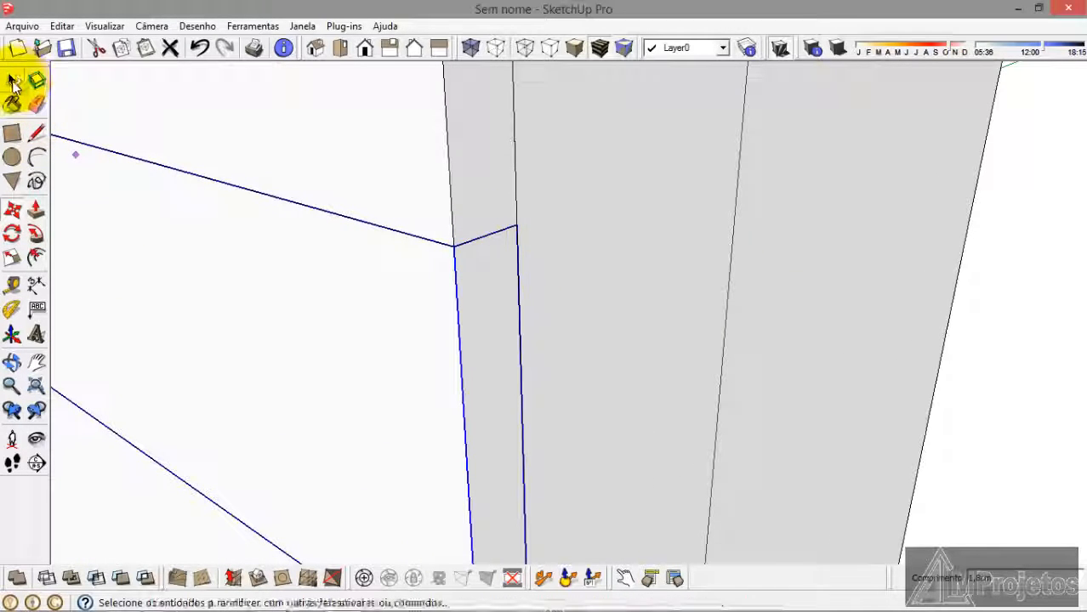
left_click(12, 80)
left_click(982, 388)
Step: Examine the wardrobe's doors and drawer fronts from several angles
middle_click_drag(728, 436, 742, 342)
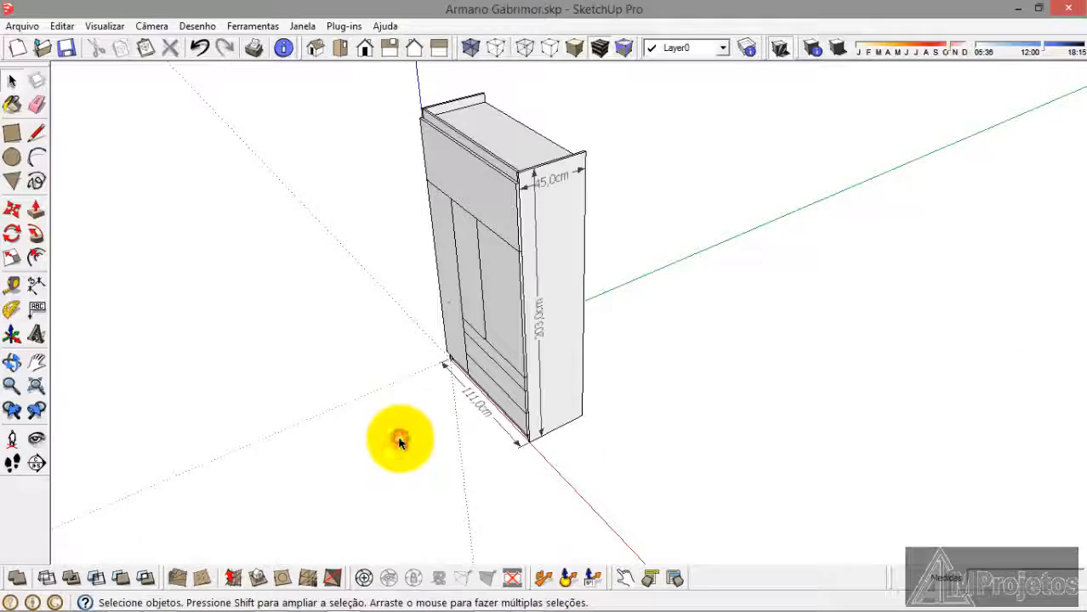
scroll(399, 440, "up", 4)
middle_click_drag(449, 377, 556, 408)
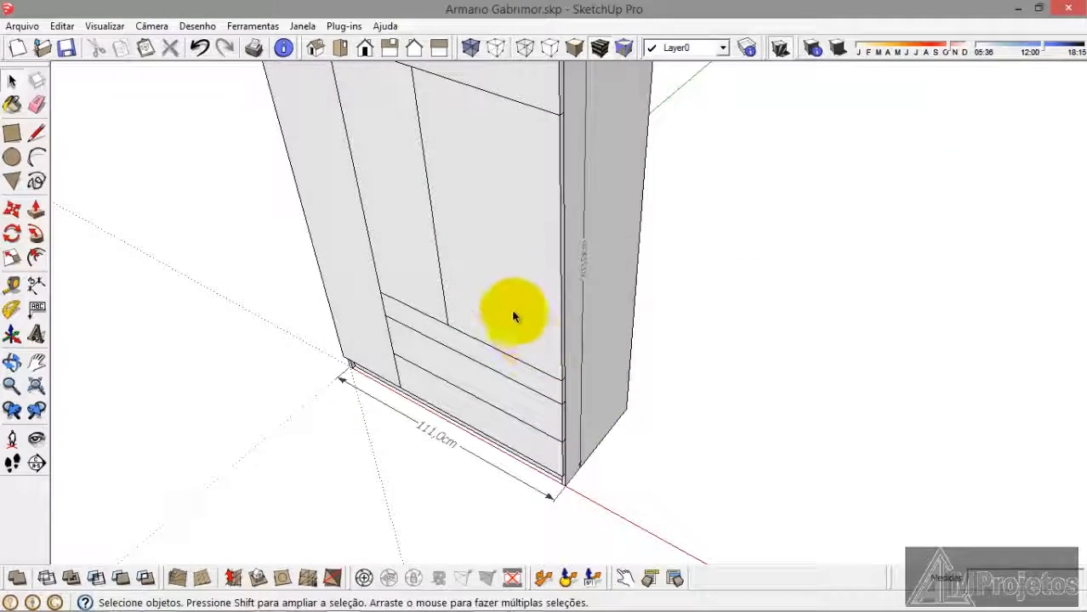
scroll(510, 313, "down", 4)
scroll(505, 301, "up", 4)
middle_click_drag(502, 259, 501, 180)
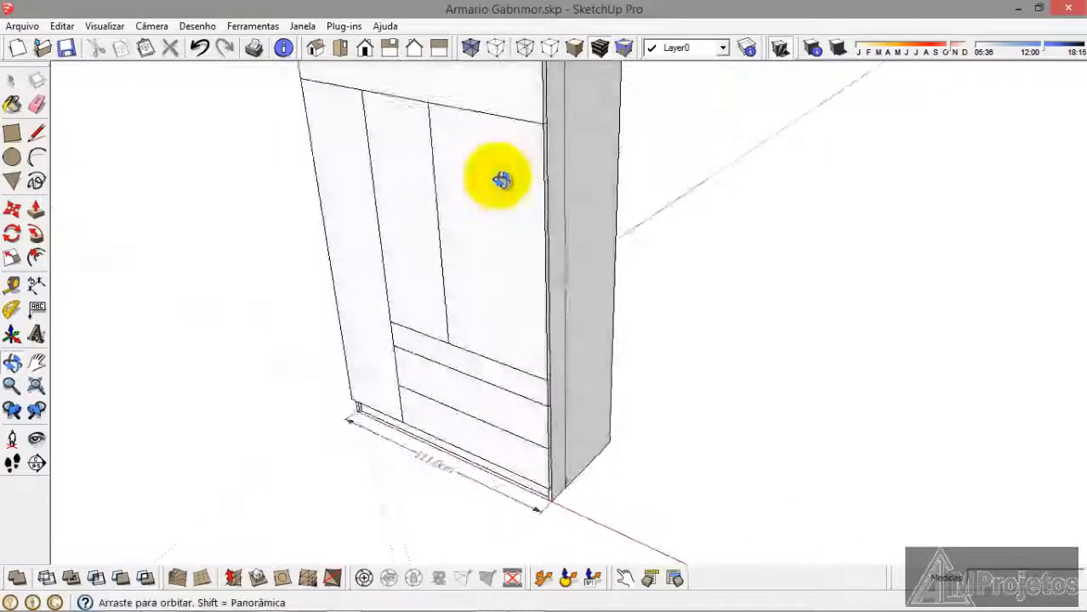
scroll(478, 323, "down", 3)
scroll(430, 335, "up", 3)
middle_click_drag(430, 338, 431, 372)
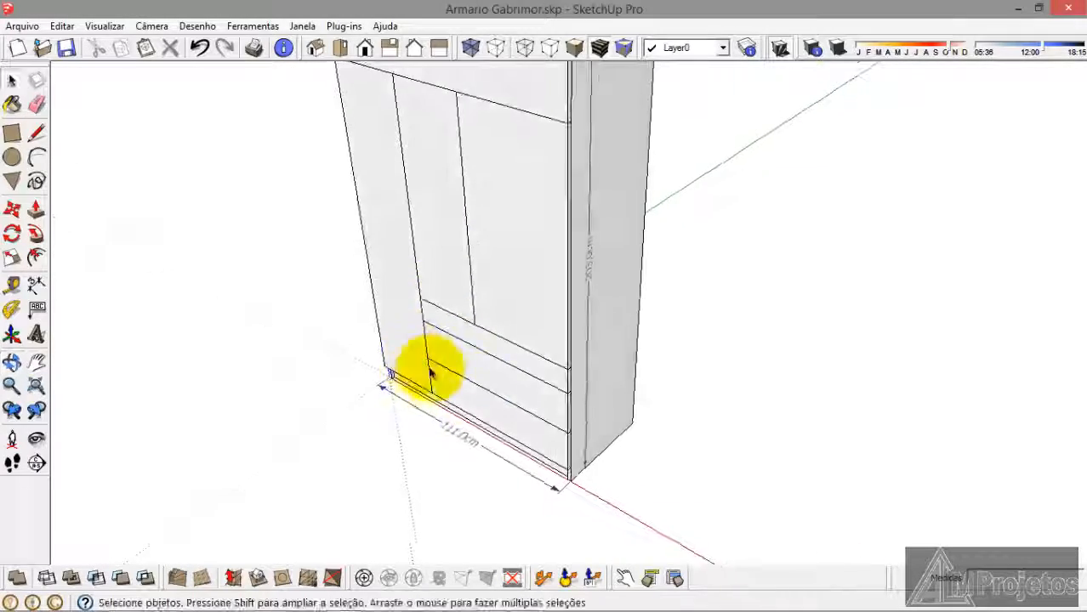
Step: Open the upper drawer front's group for editing from the cabinet's open back
scroll(515, 358, "up", 2)
middle_click_drag(615, 410, 3, 374)
middle_click_drag(580, 445, 369, 250)
scroll(446, 272, "up", 3)
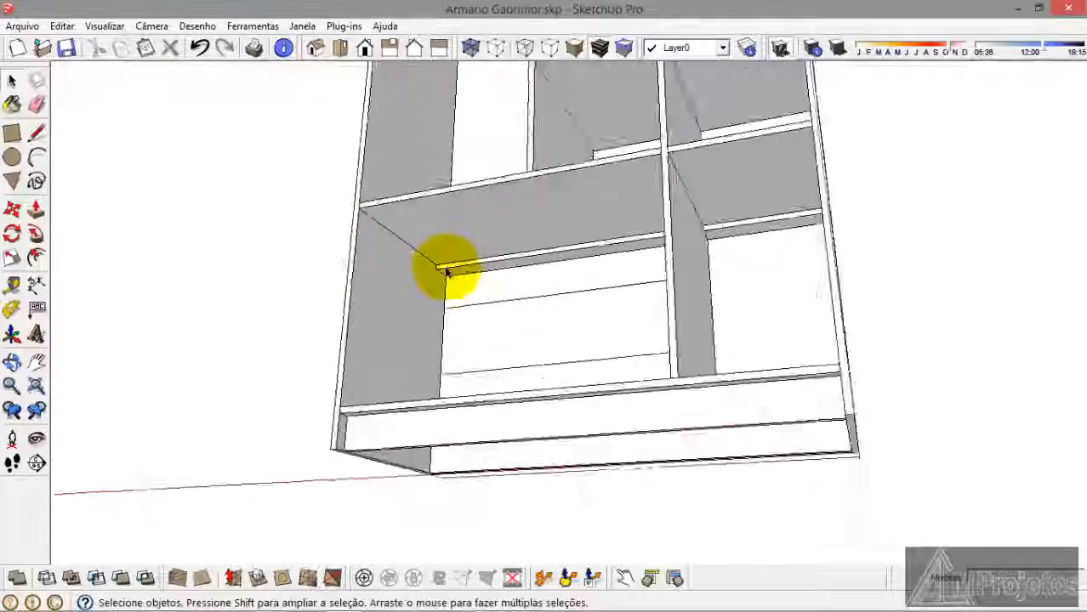
scroll(445, 272, "up", 5)
left_click(477, 310)
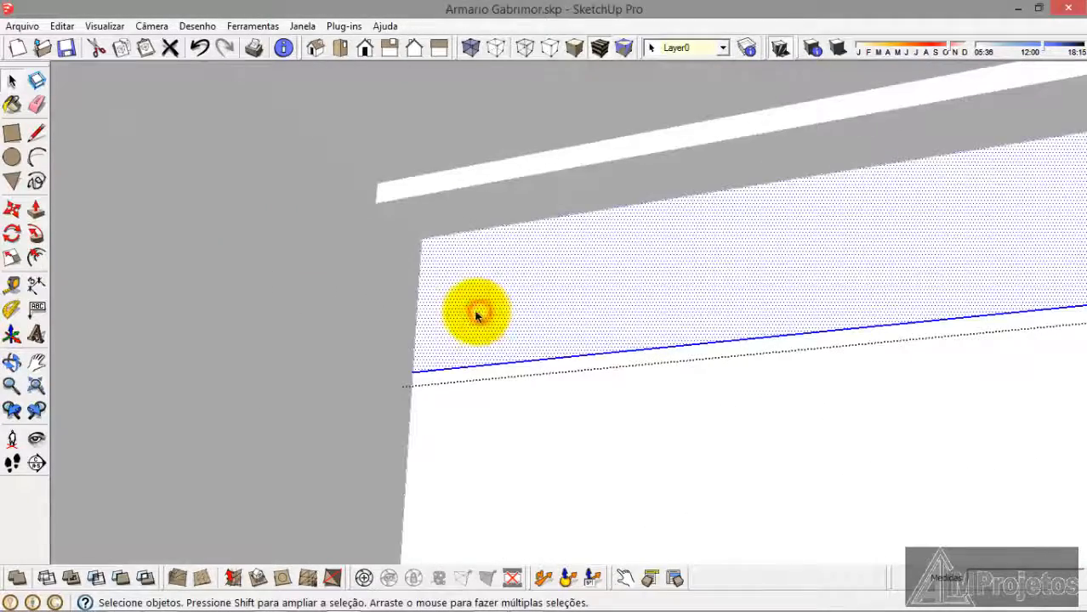
Step: Draw a rectangle about 76.5 cm wide over the exposed back of the upper drawer front, corner to opposite corner, and leave the group
left_click(12, 132)
scroll(429, 234, "up", 2)
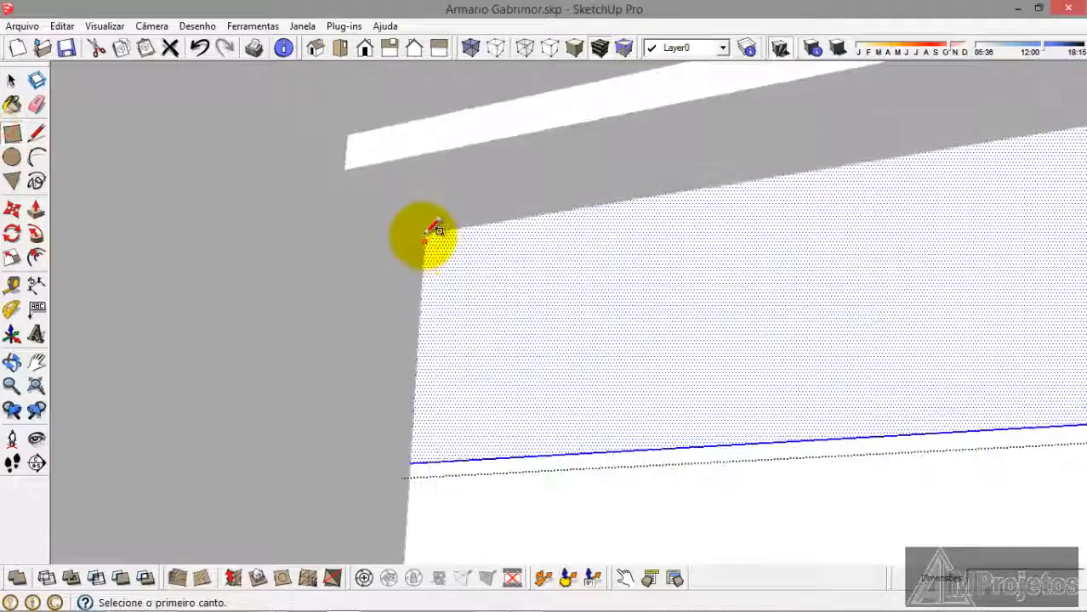
scroll(430, 306, "down", 4)
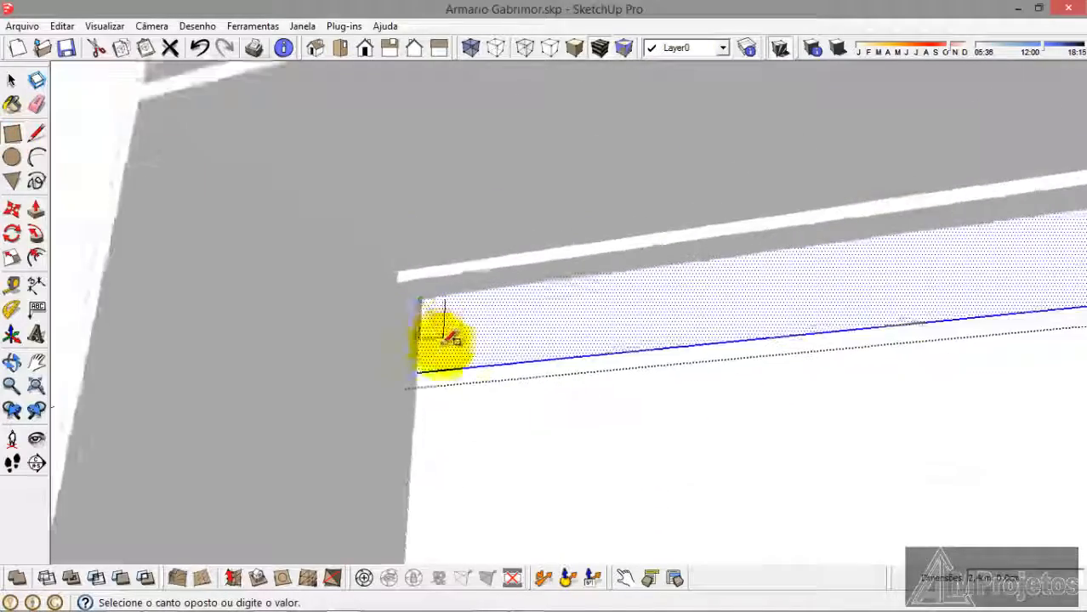
middle_click_drag(444, 339, 826, 347)
scroll(827, 347, "up", 2)
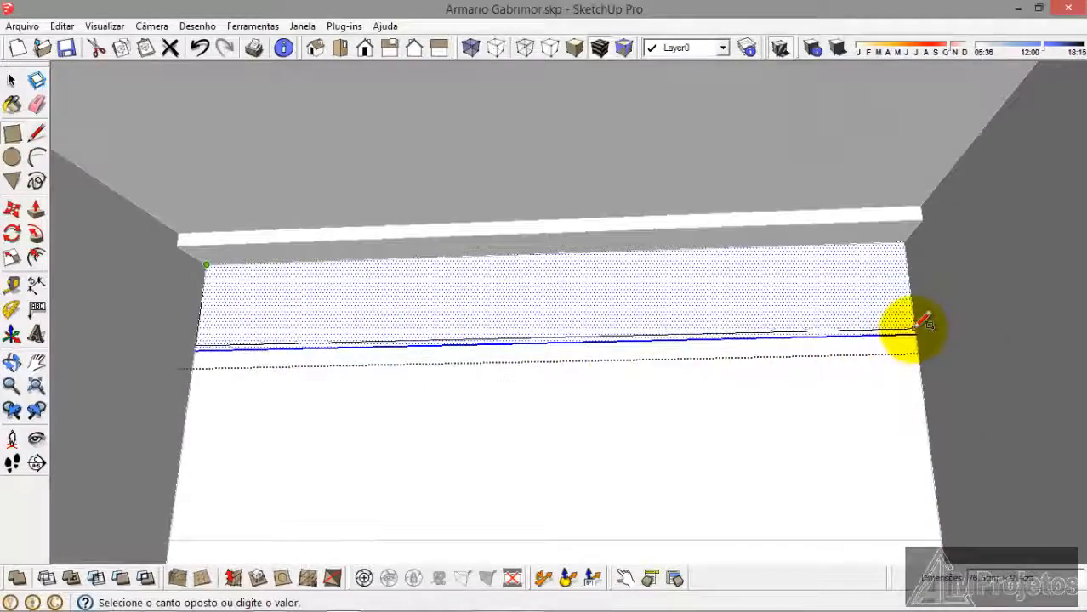
left_click(913, 335)
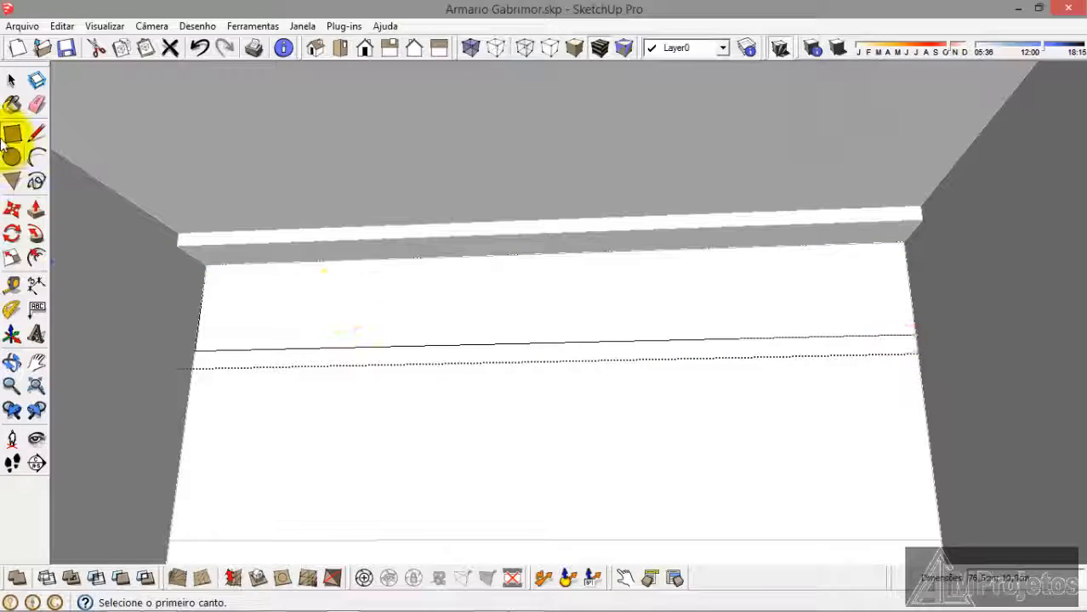
left_click(10, 81)
scroll(691, 286, "down", 5)
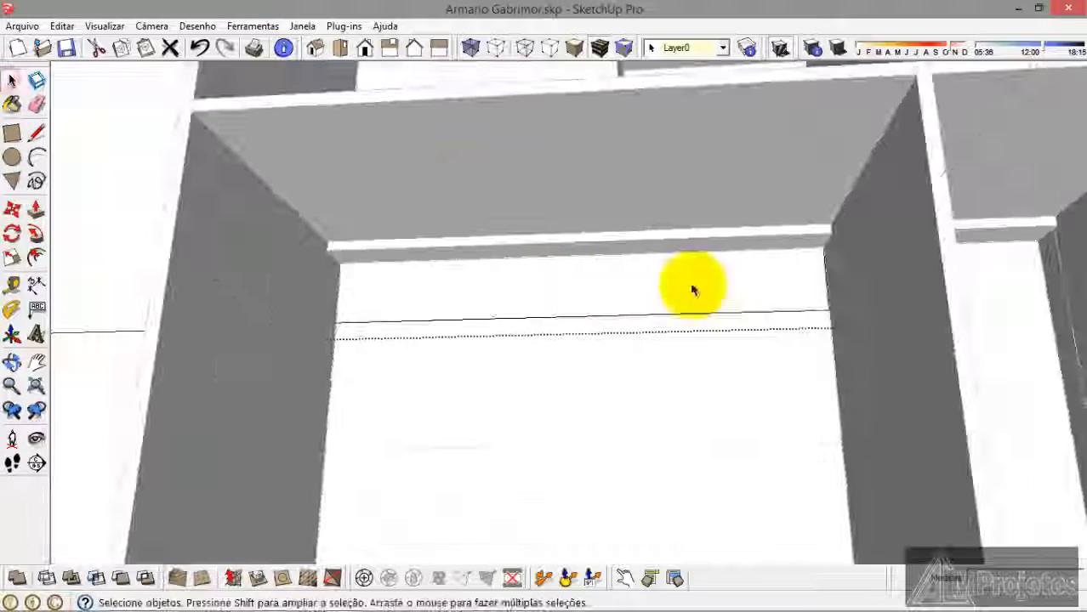
left_click(157, 427)
Step: Open the middle drawer front's group, draw a rectangle about 76.5 cm wide over its exposed back face, and leave the group
scroll(511, 366, "up", 3)
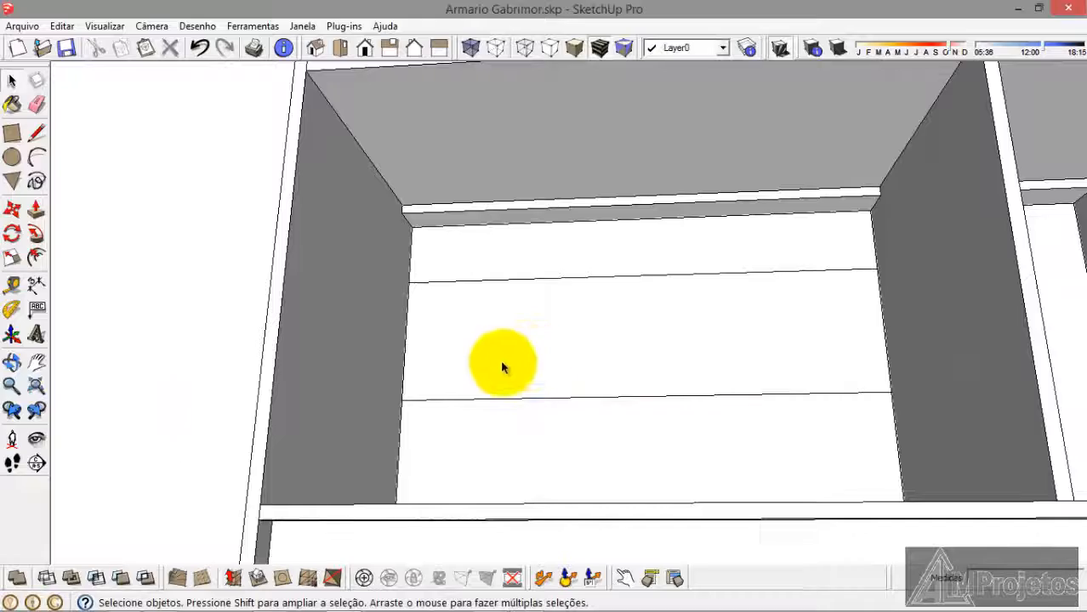
left_click(502, 364)
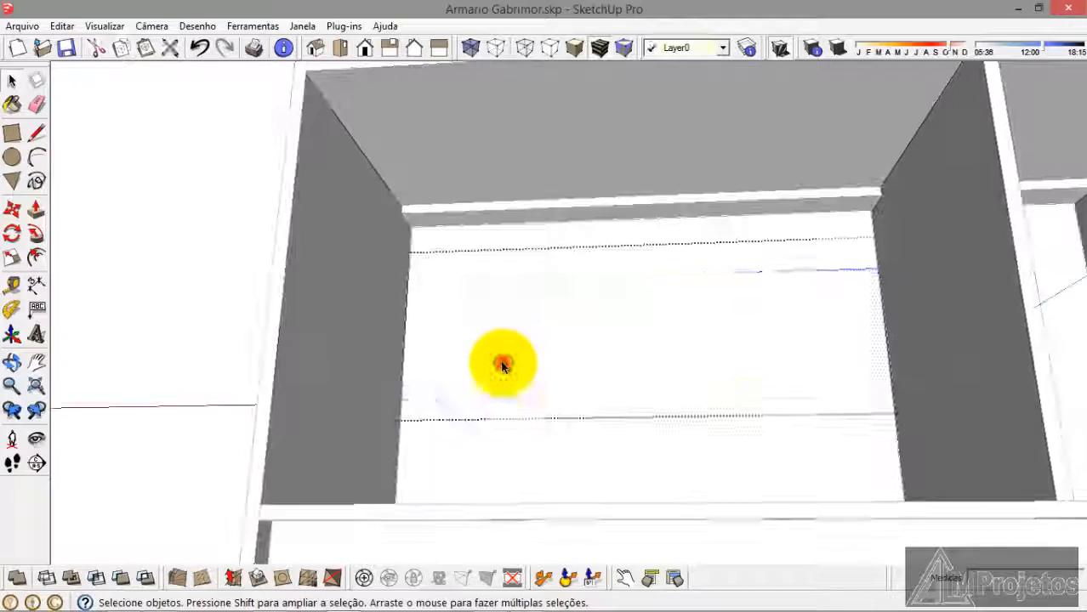
left_click(10, 138)
scroll(595, 446, "up", 3)
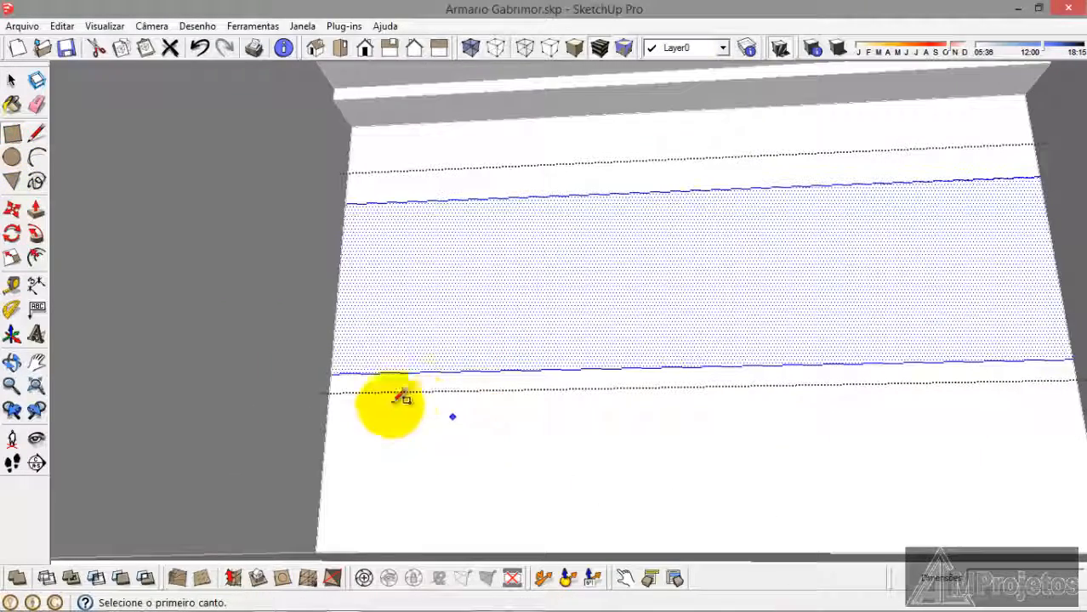
left_click(333, 372)
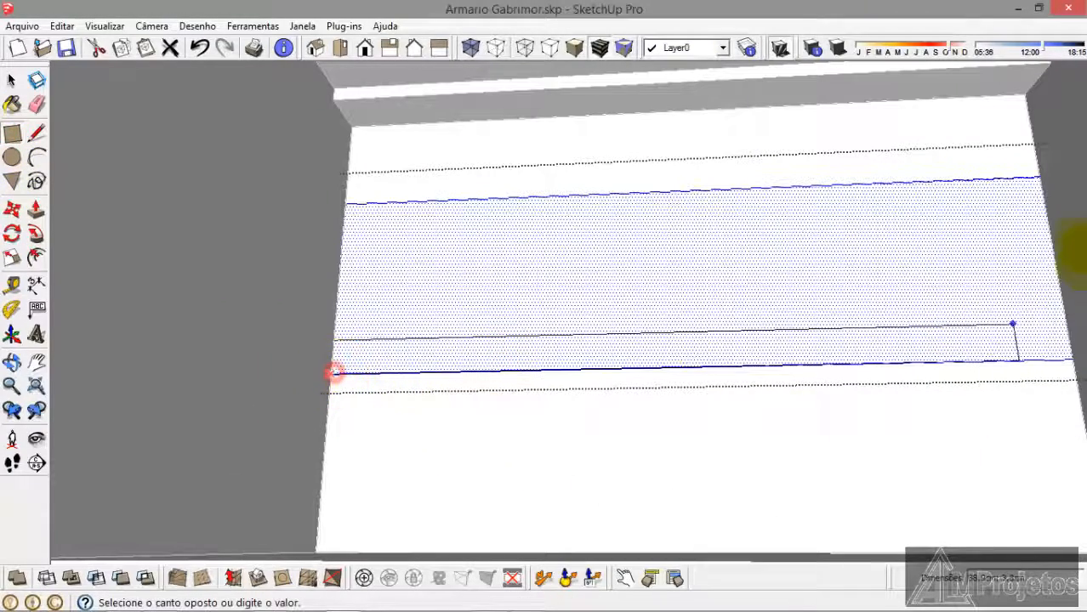
left_click(1044, 177)
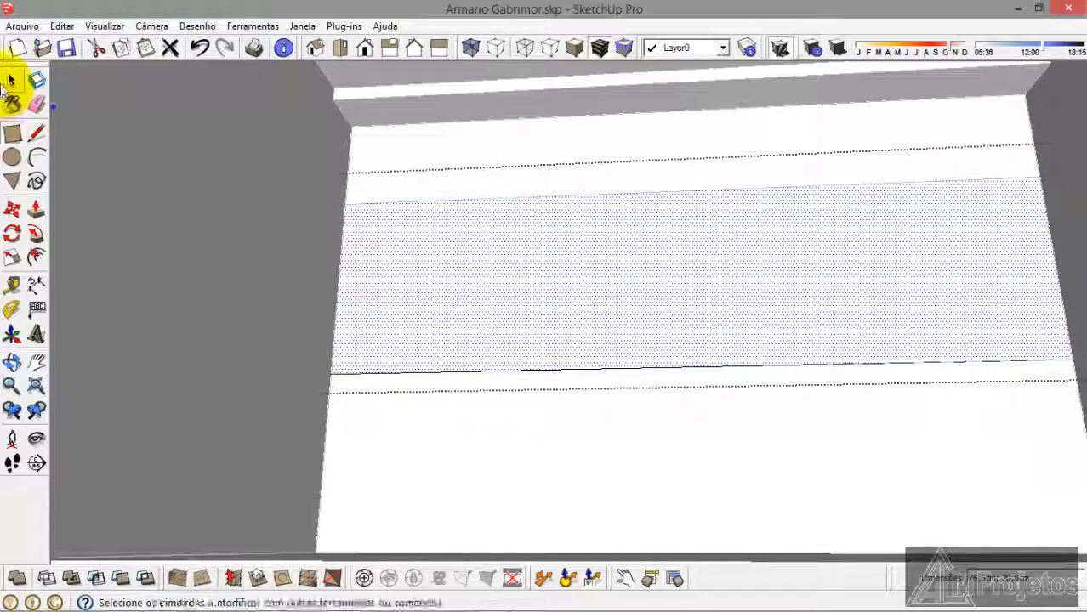
left_click(10, 81)
scroll(673, 242, "down", 5)
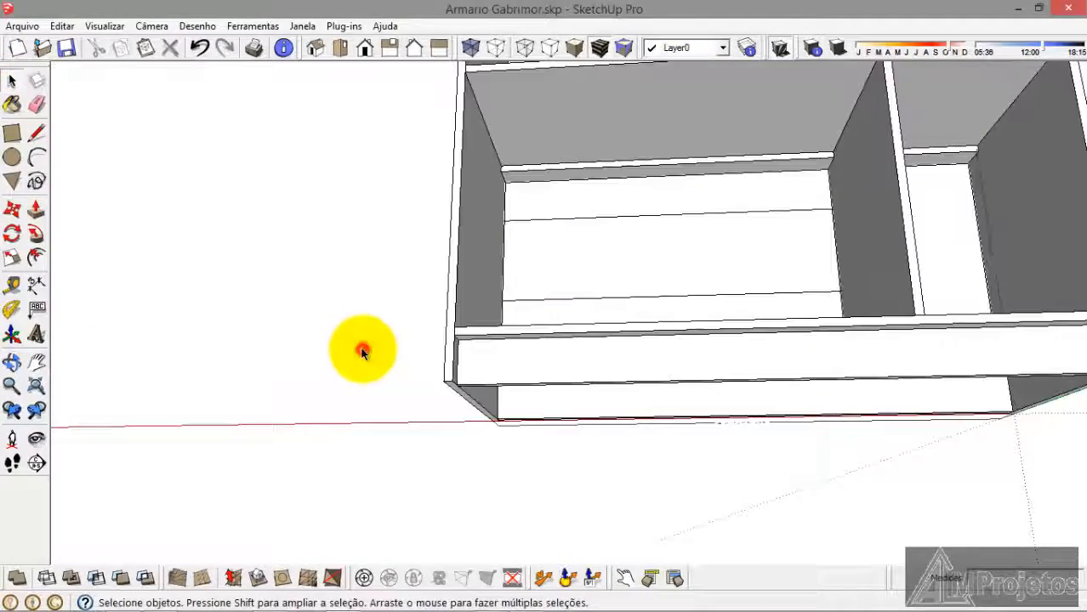
Step: Open the lower drawer front's group, draw a rectangle about 76.5 cm wide over its exposed back, and leave the group
middle_click_drag(361, 351, 306, 510)
scroll(587, 242, "up", 3)
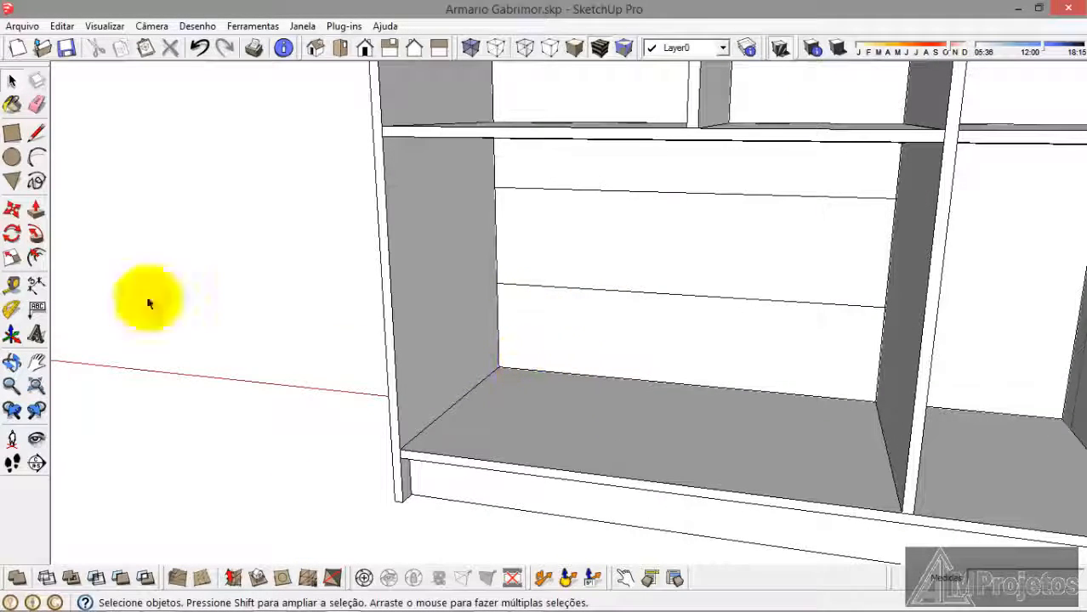
left_click(11, 139)
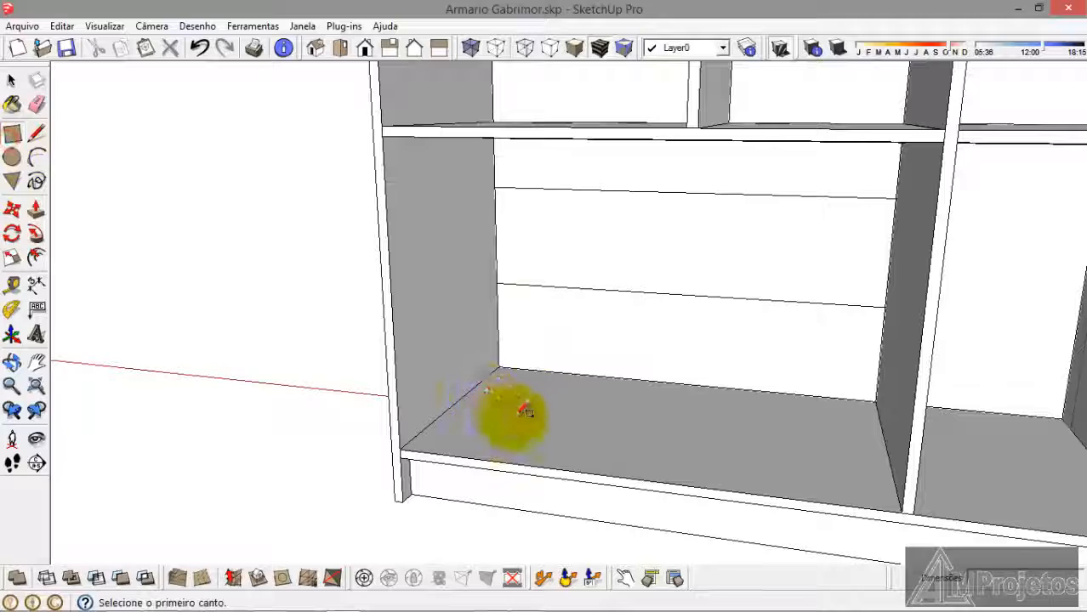
left_click(11, 79)
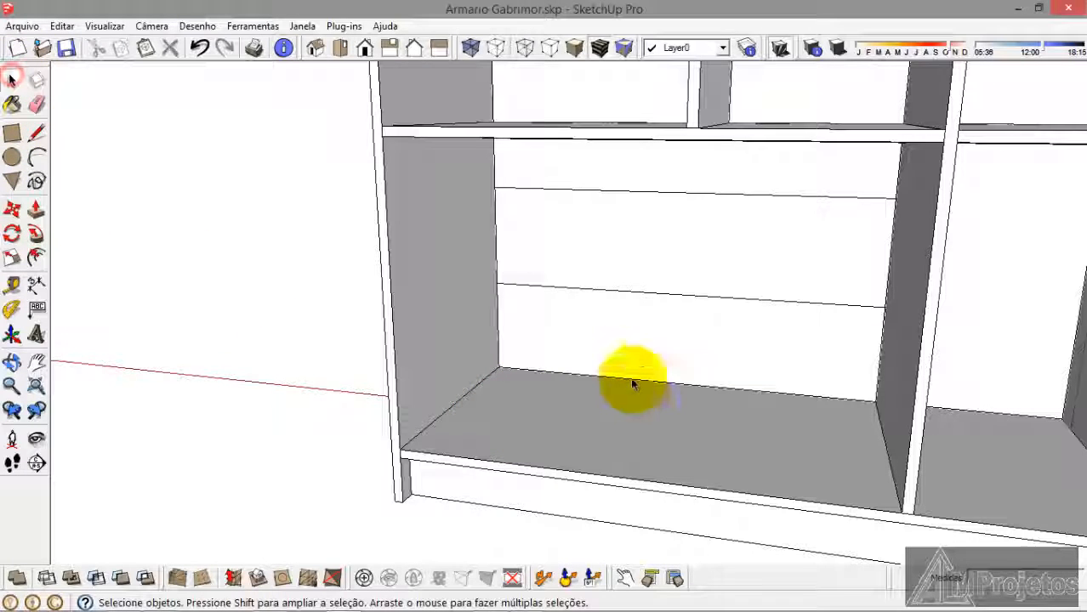
left_click(622, 357)
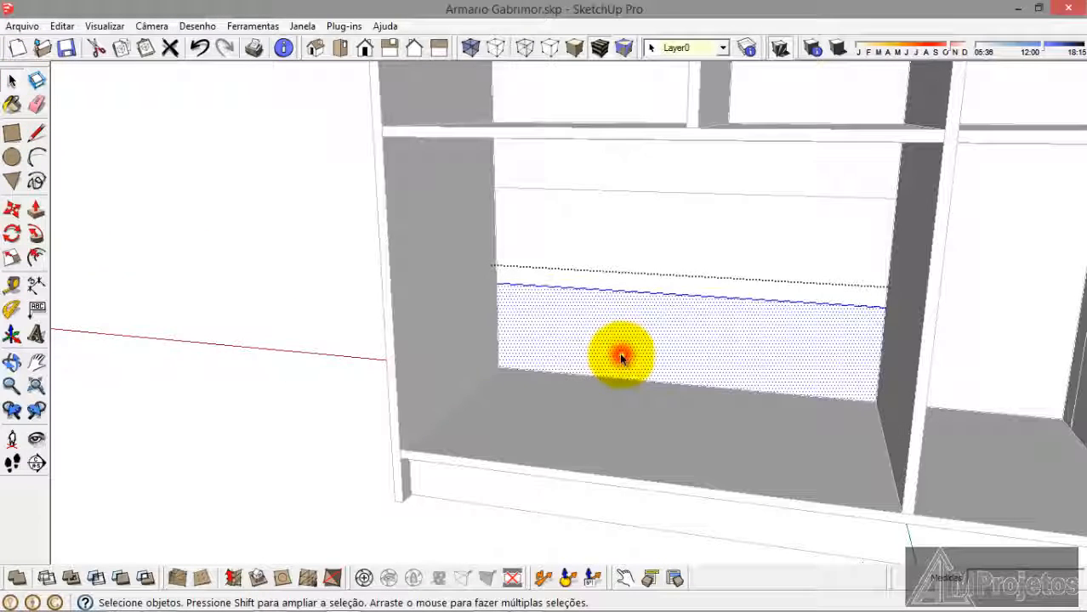
left_click(13, 136)
scroll(892, 307, "up", 5)
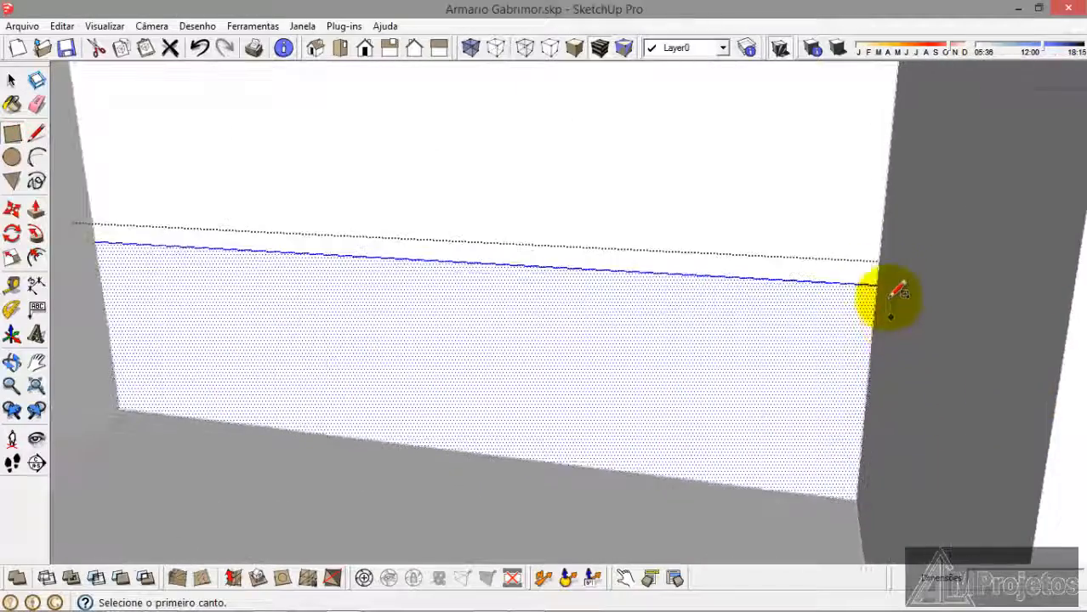
left_click(874, 283)
scroll(874, 283, "down", 5)
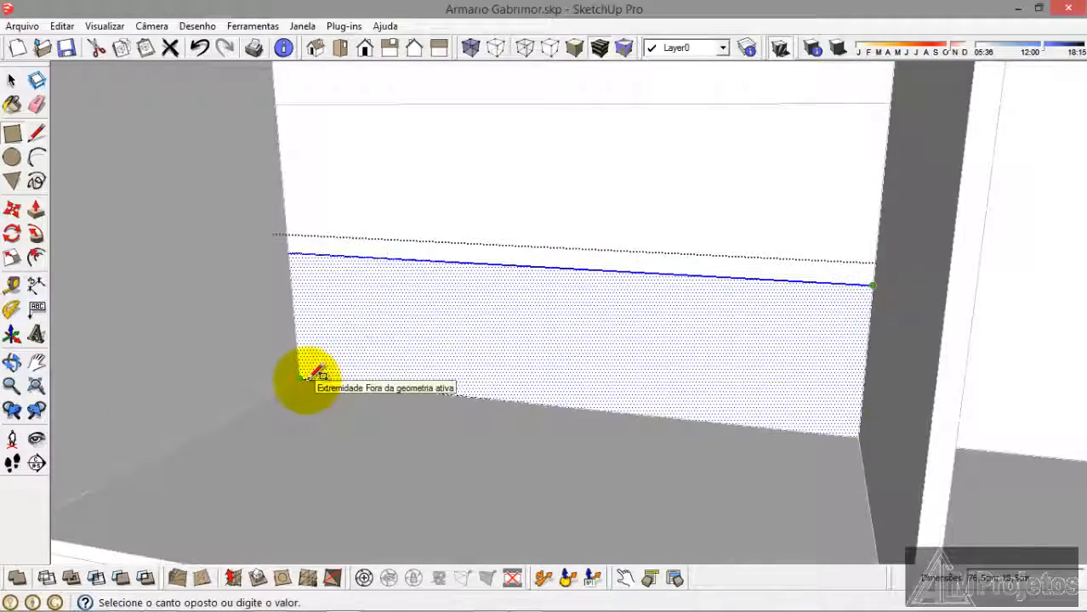
left_click(11, 132)
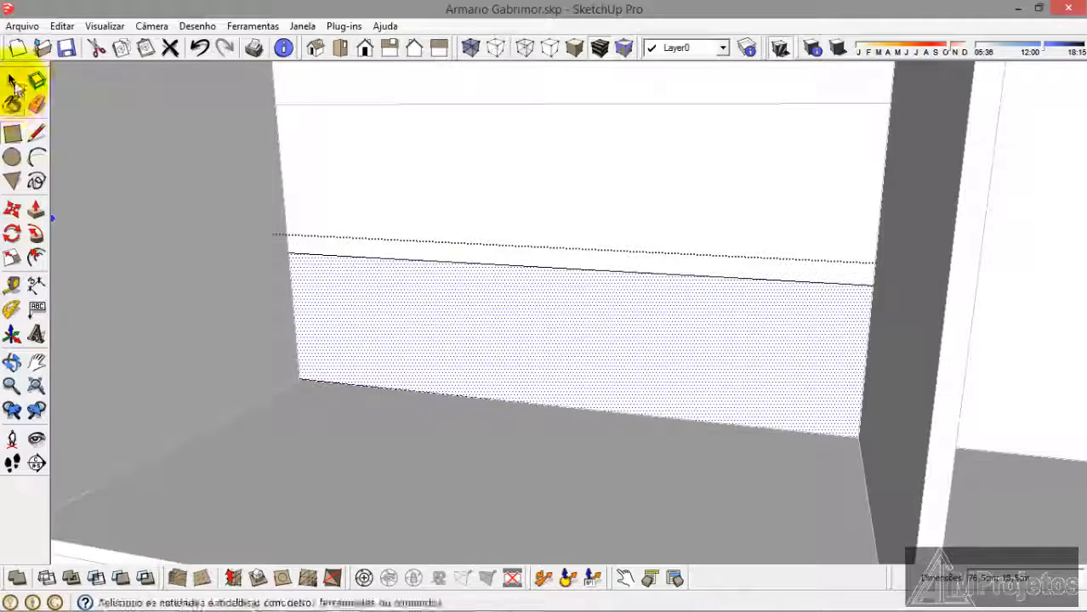
left_click(12, 81)
scroll(642, 298, "down", 6)
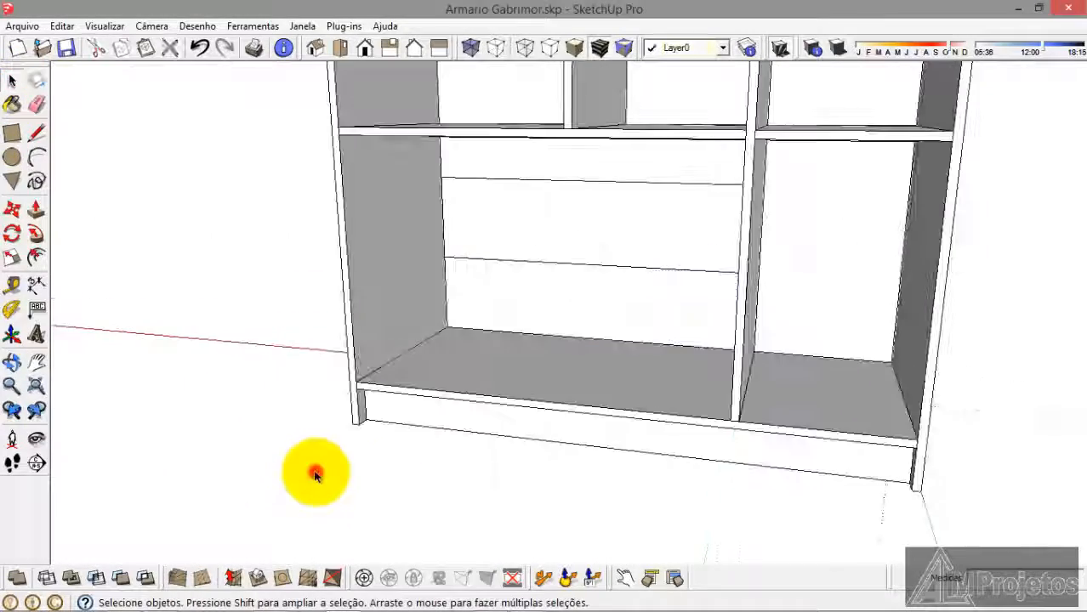
Step: Copy the lower drawer front and paste the copy on open ground away from the wardrobe
middle_click_drag(315, 474, 1080, 537)
scroll(711, 393, "down", 3)
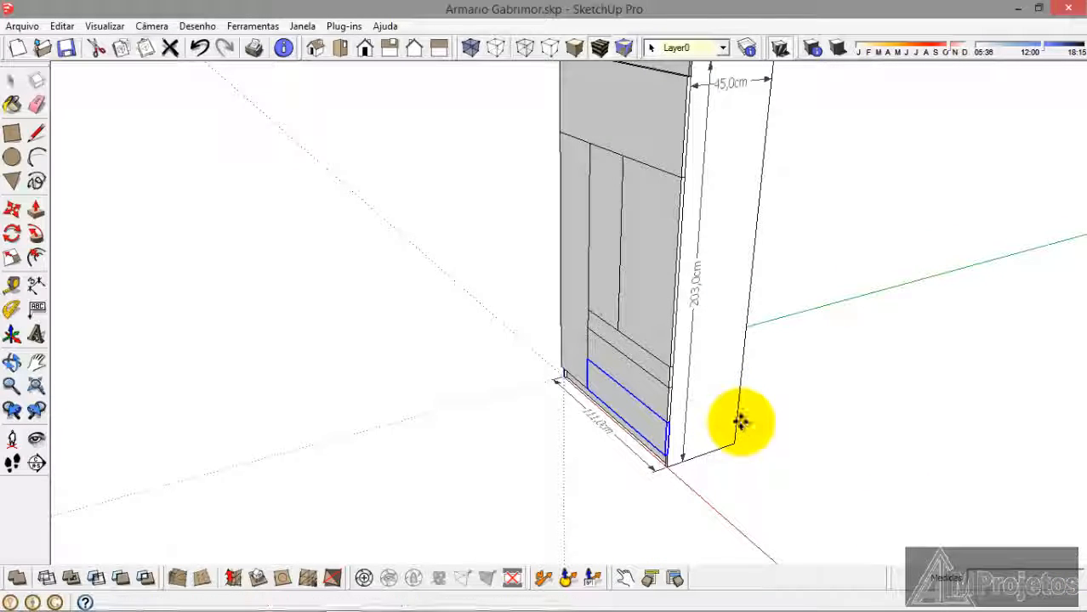
scroll(743, 423, "down", 4)
key("ctrl+v")
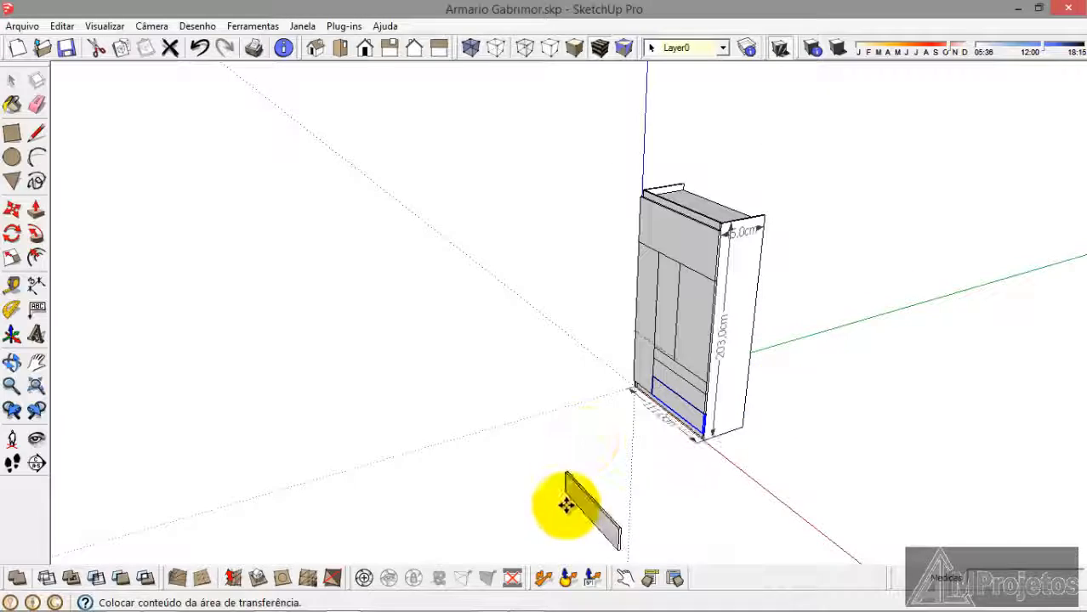
left_click(706, 500)
middle_click_drag(714, 500, 143, 368)
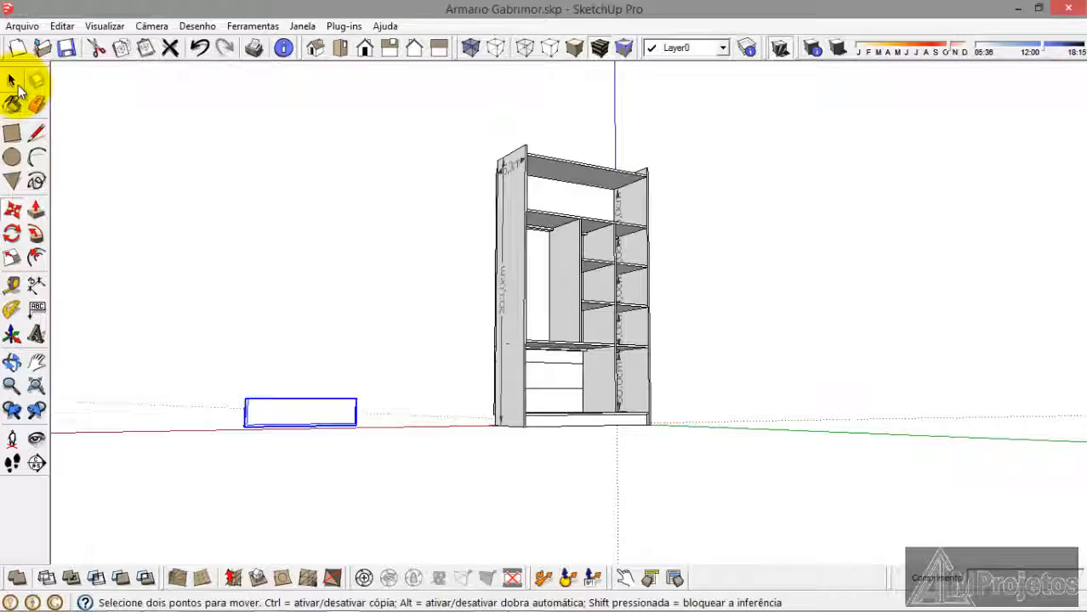
left_click(12, 80)
left_click(189, 412)
Step: Draw a 1.5 cm wide, full-height rectangle along one end of the outline on the copied drawer front's back
scroll(327, 449, "up", 6)
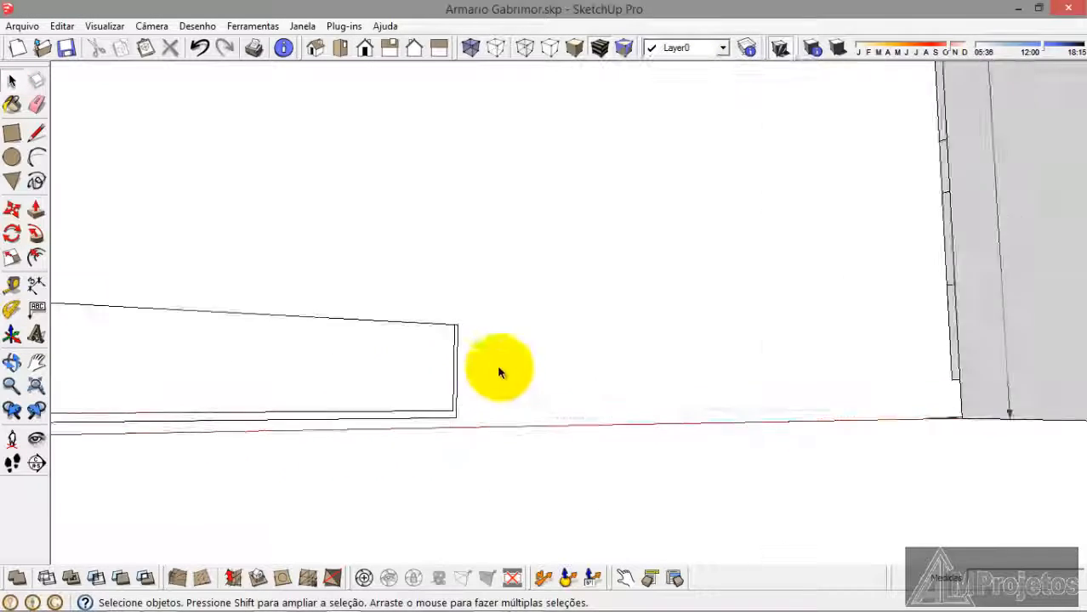
middle_click_drag(497, 369, 666, 350)
scroll(666, 350, "down", 1)
scroll(383, 332, "up", 2)
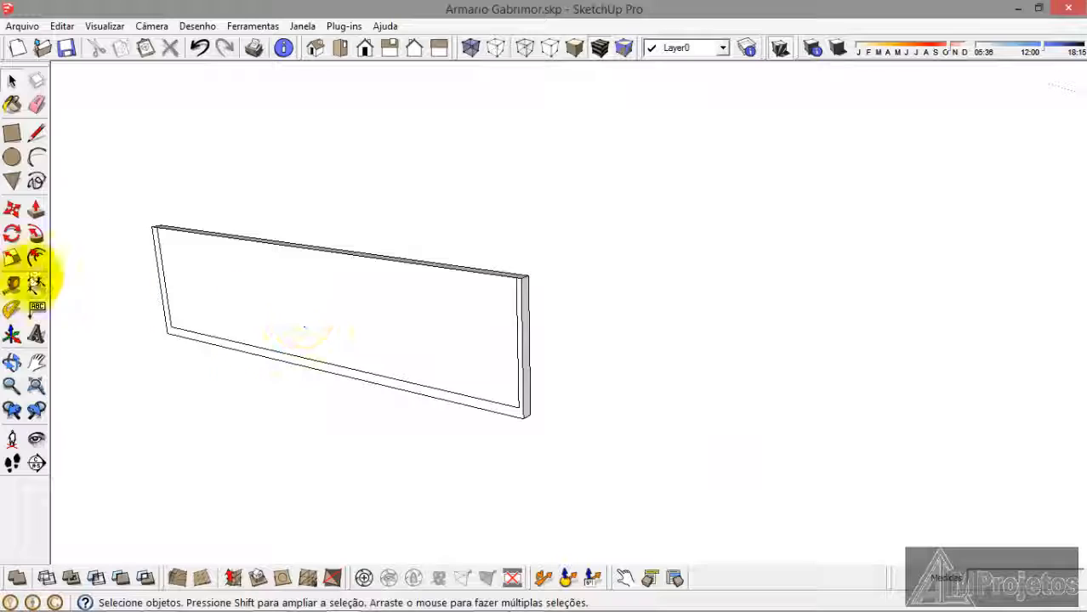
left_click(12, 133)
scroll(820, 308, "down", 1)
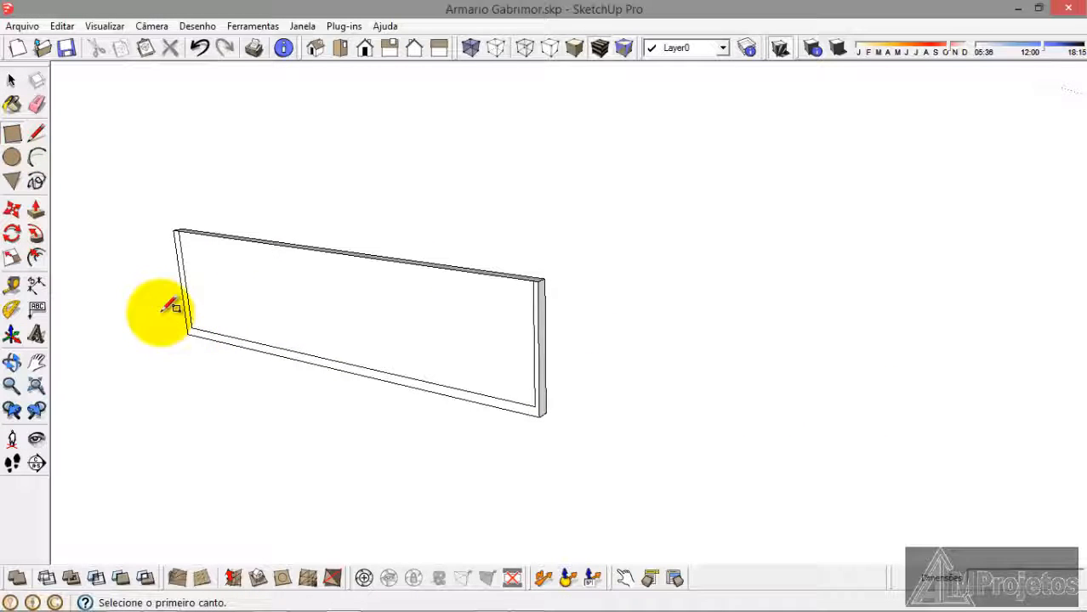
middle_click_drag(170, 308, 189, 393)
scroll(136, 240, "up", 3)
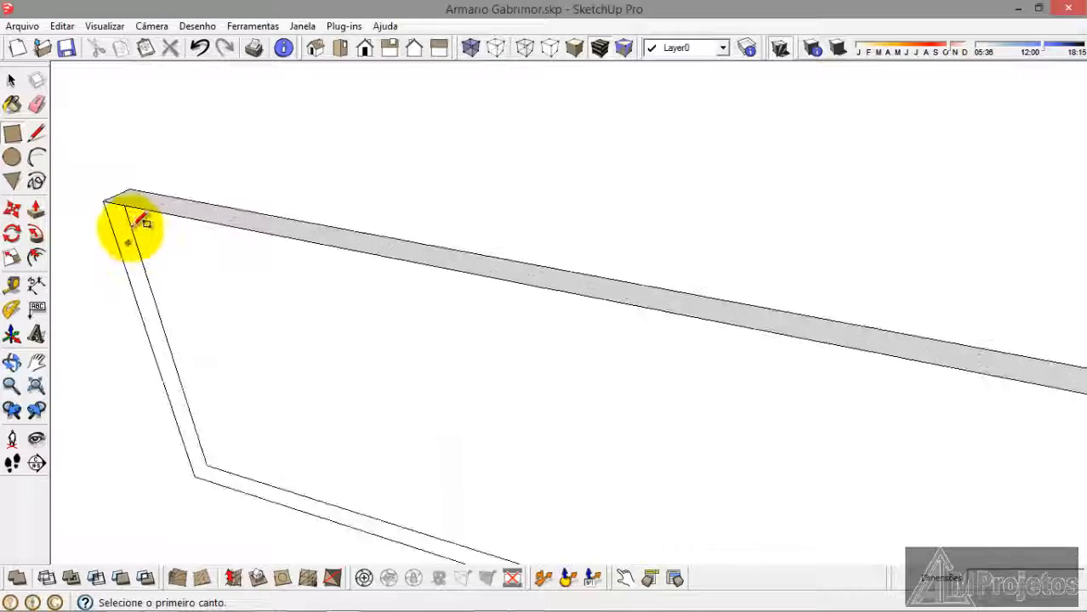
scroll(131, 228, "up", 1)
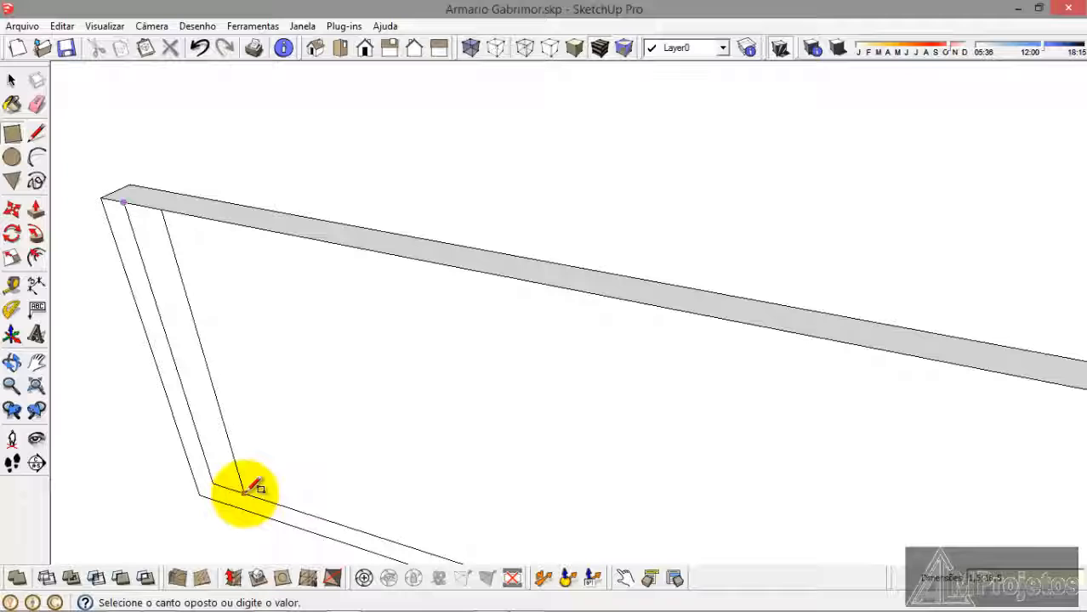
left_click(253, 491)
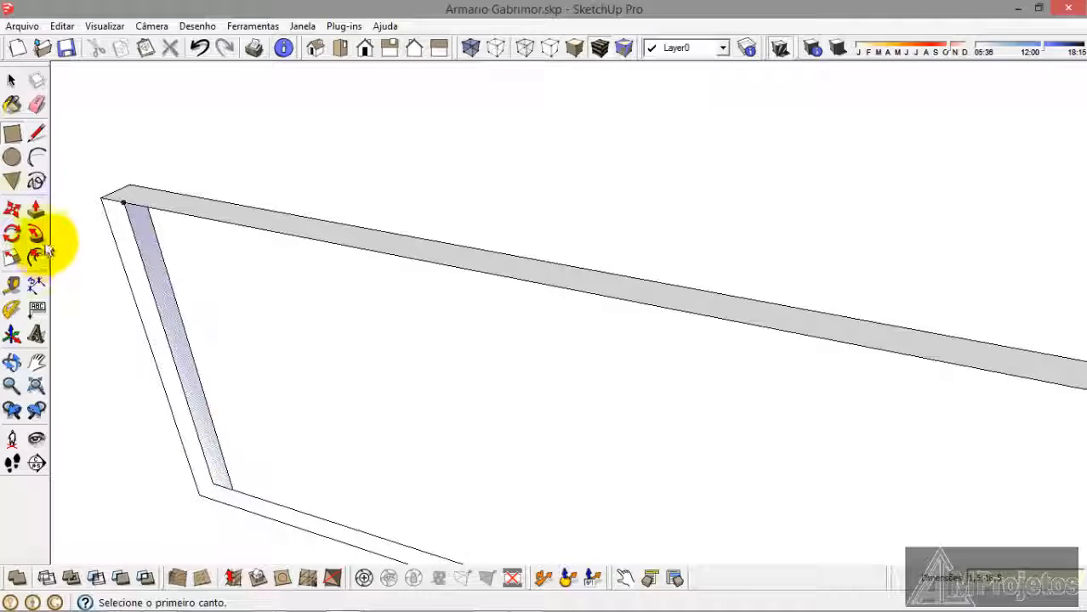
Step: Extrude the narrow rectangle 40 cm backwards with Push/Pull to form the drawer's side panel
left_click(36, 209)
left_click(168, 308)
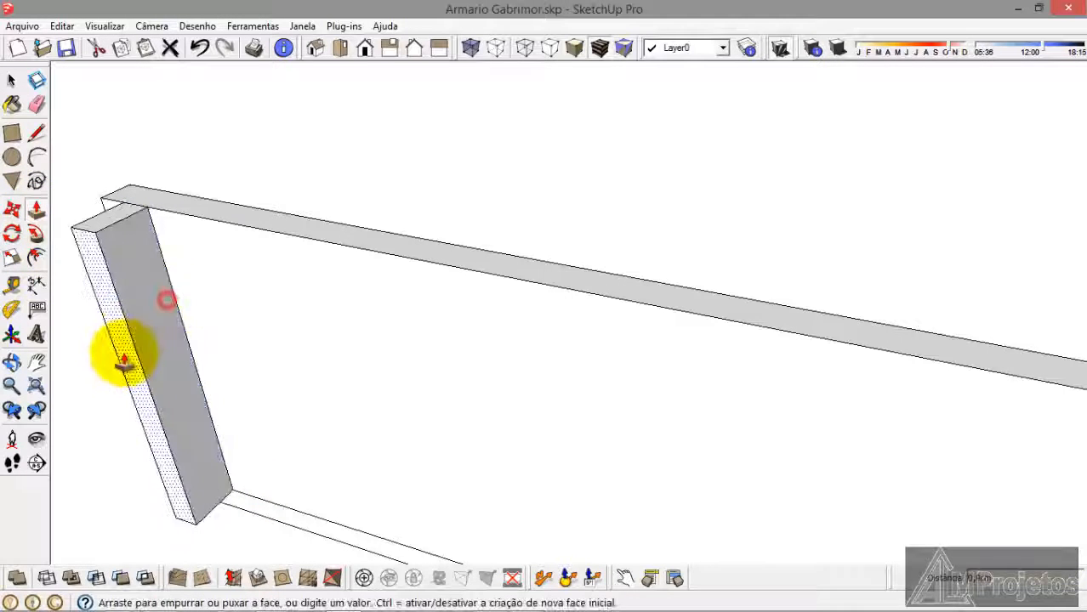
scroll(259, 223, "down", 5)
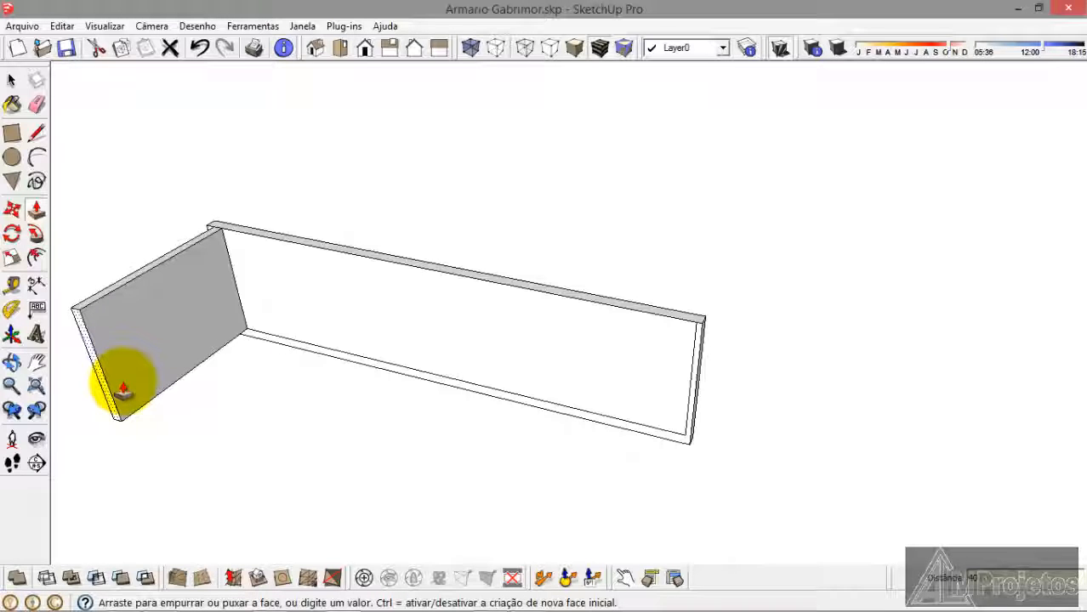
key("Return")
scroll(340, 251, "down", 3)
middle_click_drag(392, 243, 225, 213)
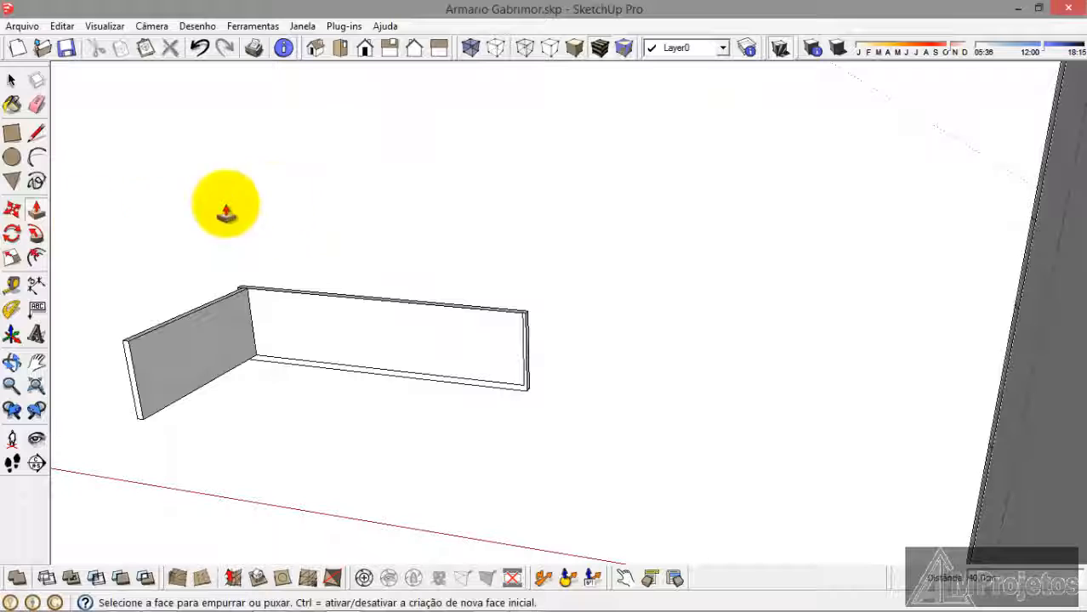
Step: Draw a 1 by 1.5 cm rectangle at the side panel's lower inner end corner and a 1 by 0.6 cm rectangle directly above it
left_click(14, 134)
scroll(140, 413, "up", 5)
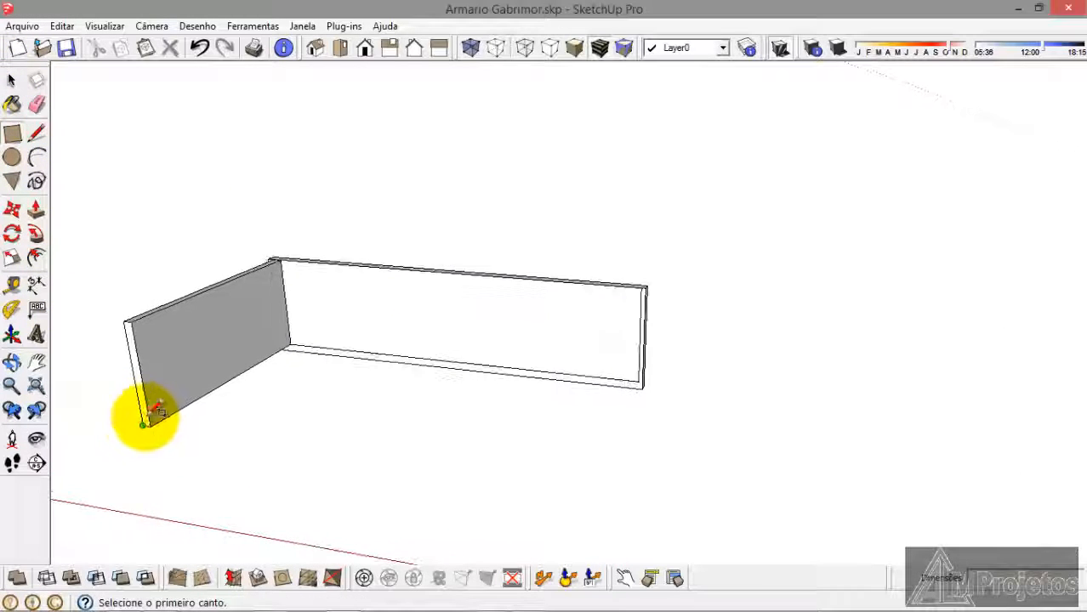
scroll(161, 417, "up", 3)
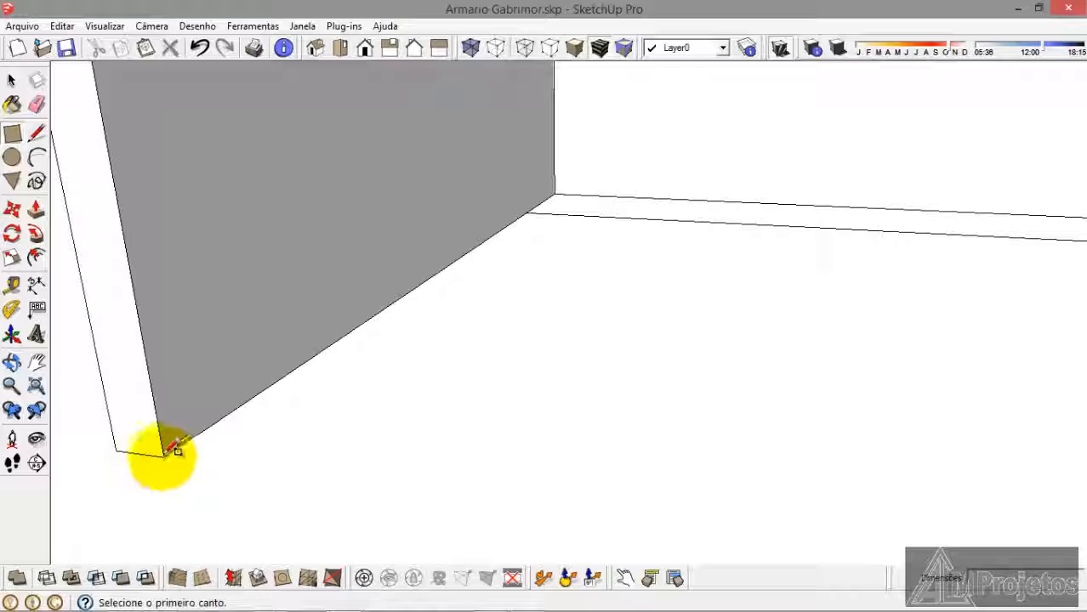
left_click(163, 455)
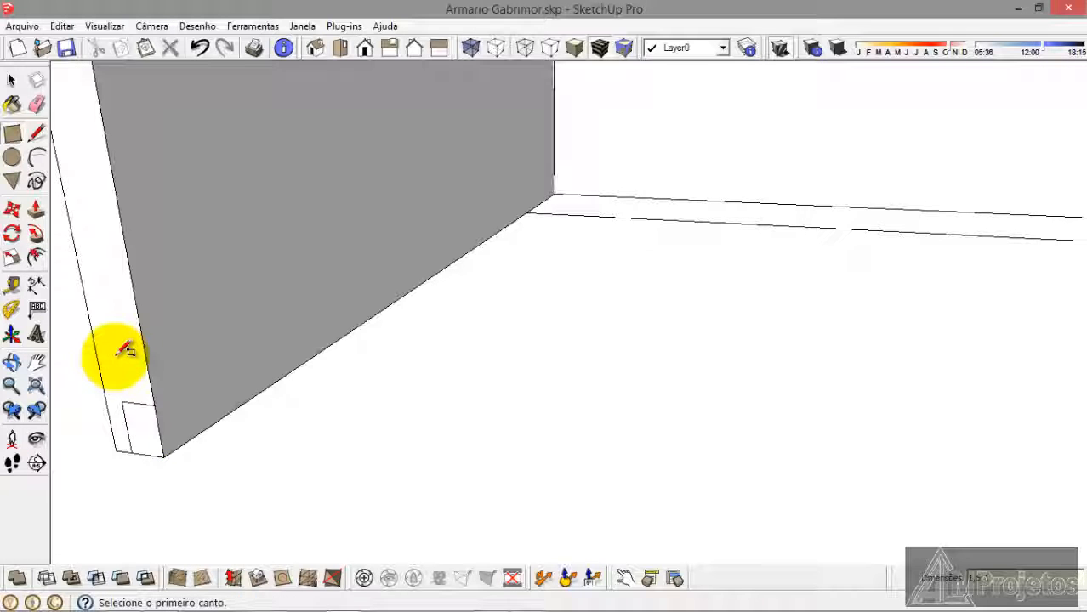
left_click(158, 399)
scroll(136, 390, "up", 3)
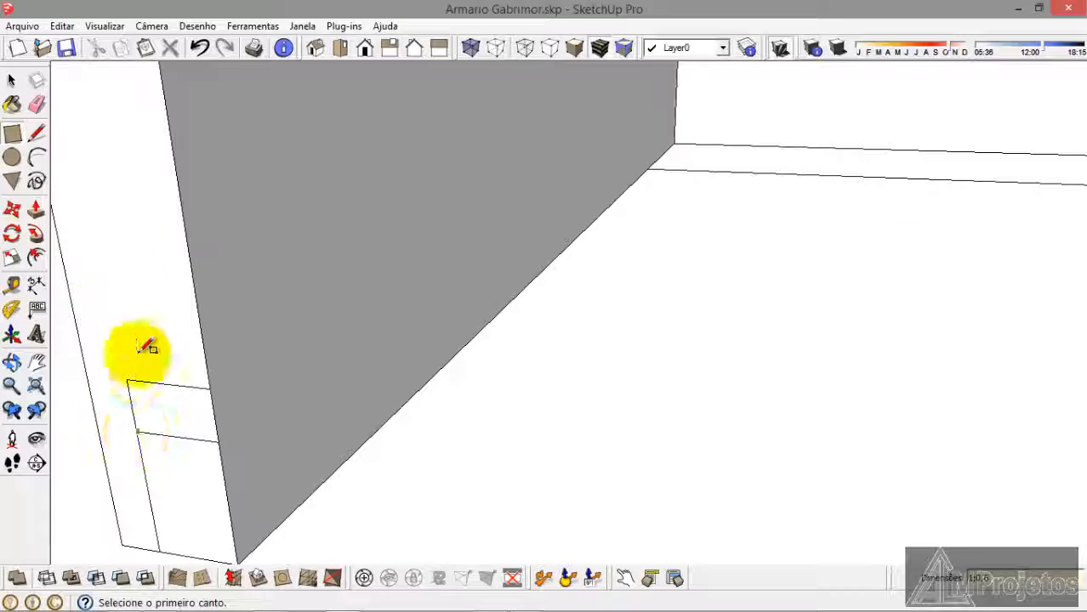
Step: Delete the lower small rectangle's vertical edge inside the side panel's end face
left_click(9, 81)
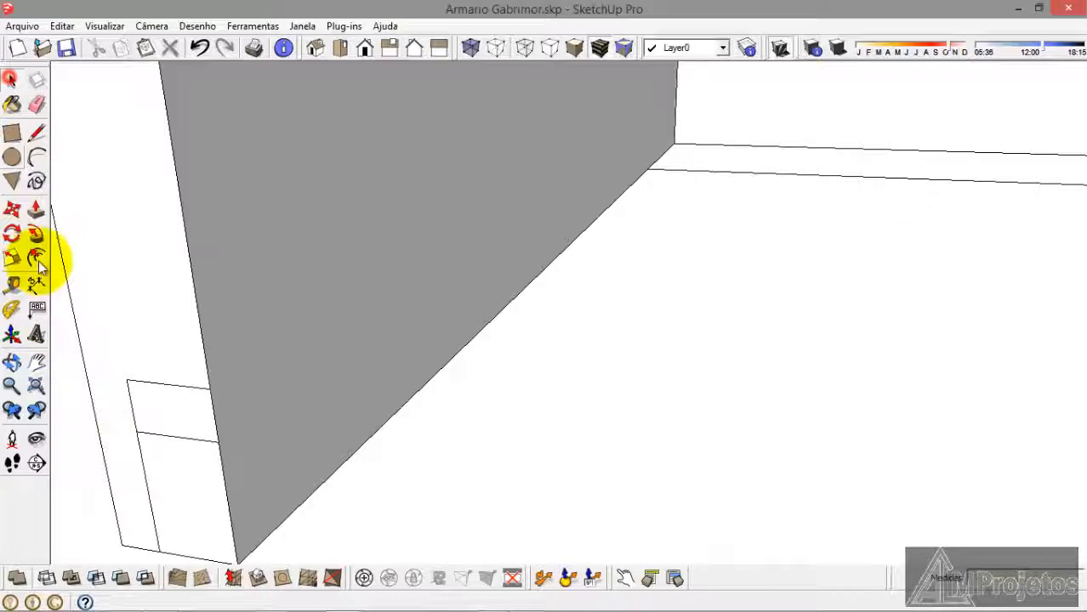
left_click(145, 492)
left_click(148, 495)
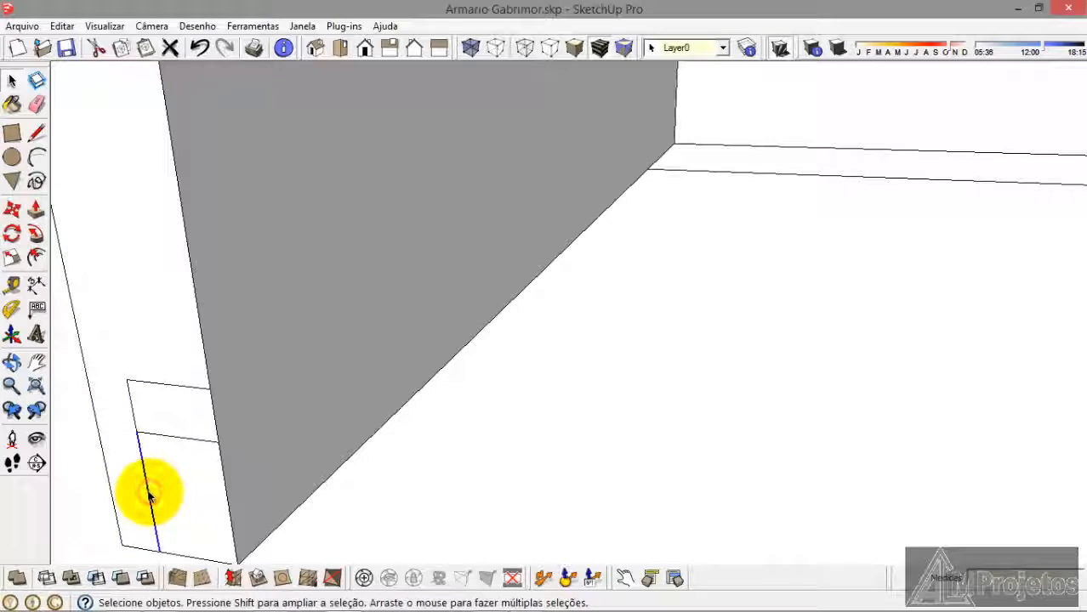
Step: Push the 1 by 0.6 cm profile 40 cm through the side panel up to the drawer front, cutting the bottom groove
left_click(37, 209)
left_click_drag(170, 393, 140, 466)
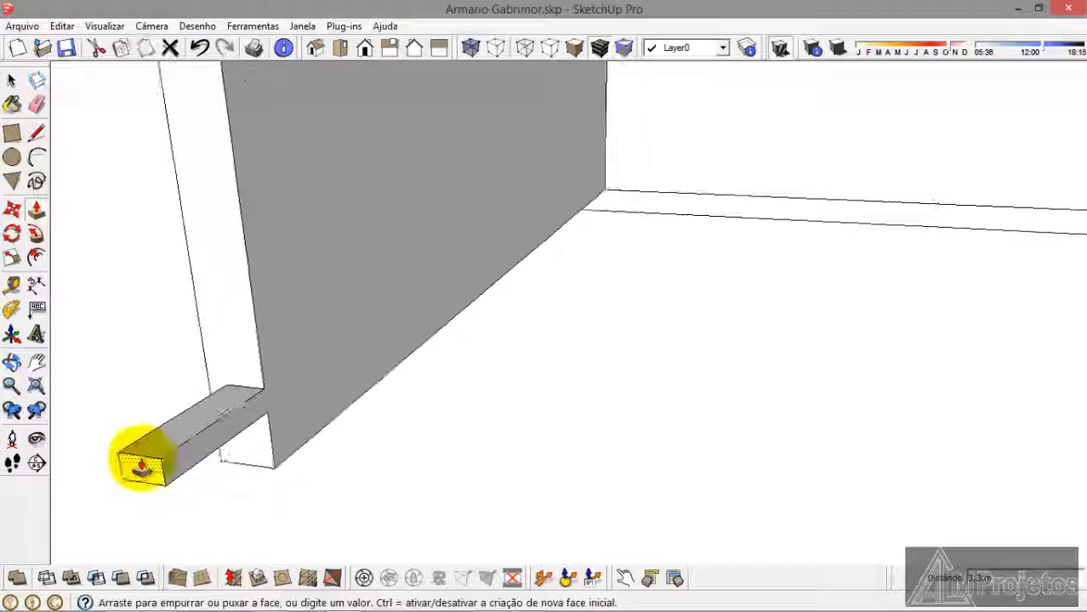
scroll(140, 463, "down", 1)
middle_click_drag(139, 417, 9, 447)
scroll(473, 255, "down", 3)
left_click(699, 169)
scroll(667, 137, "up", 3)
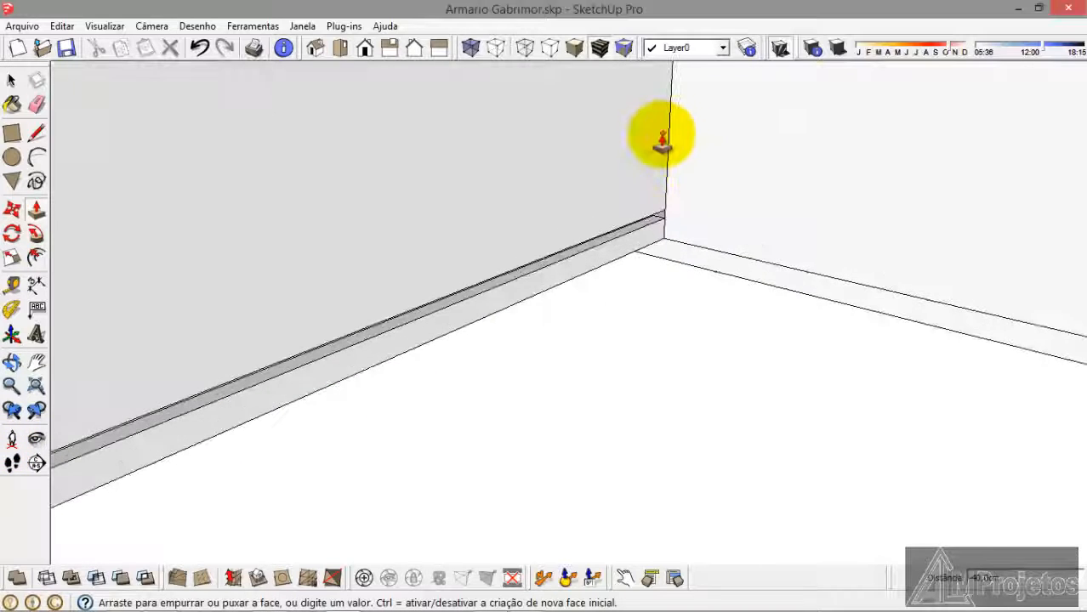
left_click(671, 140)
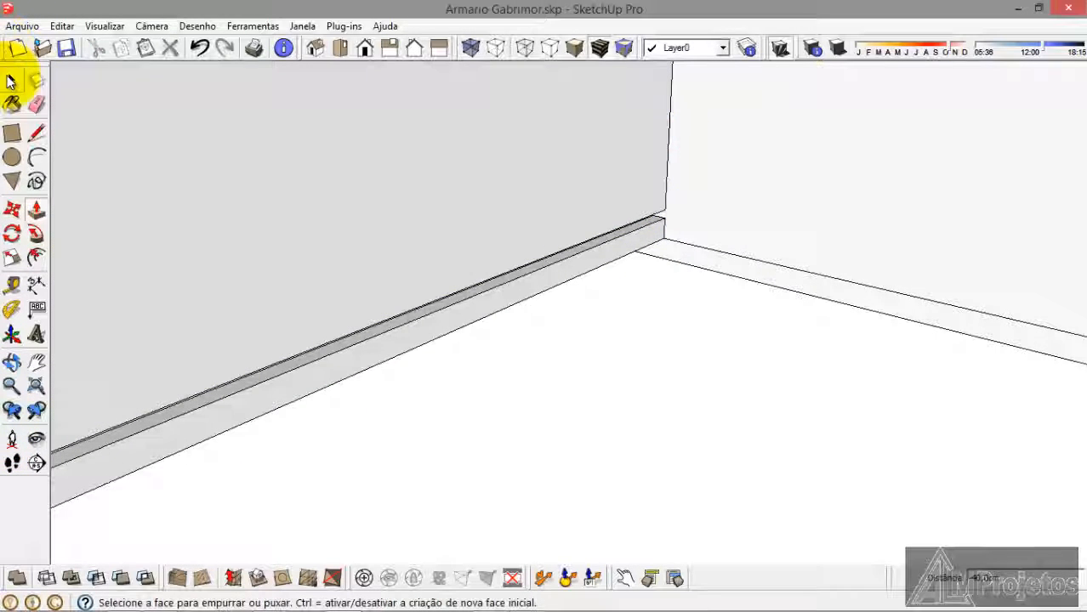
Step: Lower the drawer side panel's top face by 1 cm with Push/Pull
left_click(10, 81)
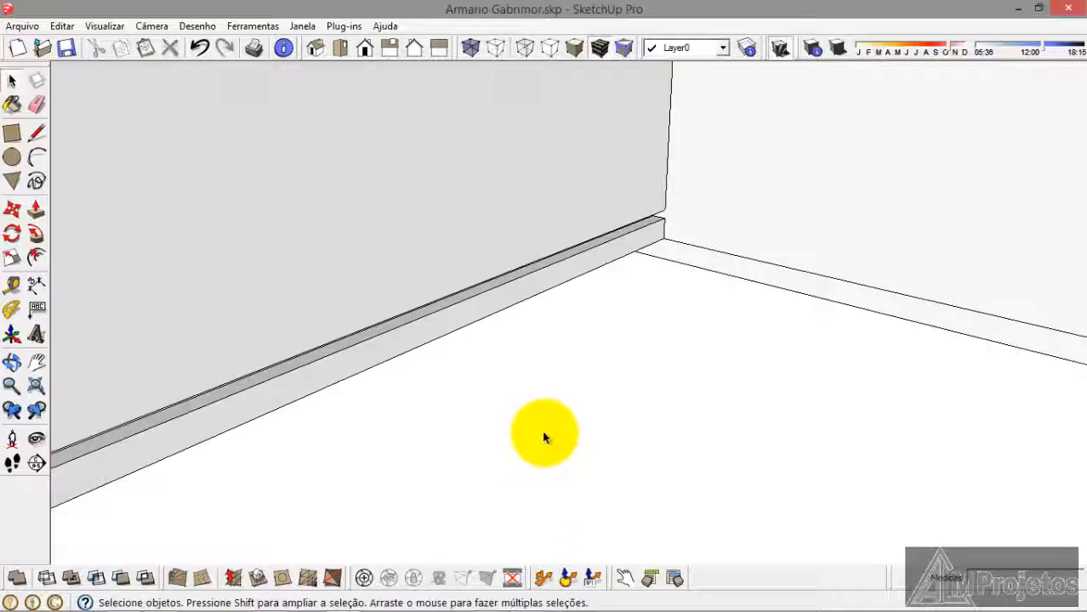
middle_click_drag(545, 437, 412, 364)
scroll(425, 344, "up", 3)
left_click(437, 301)
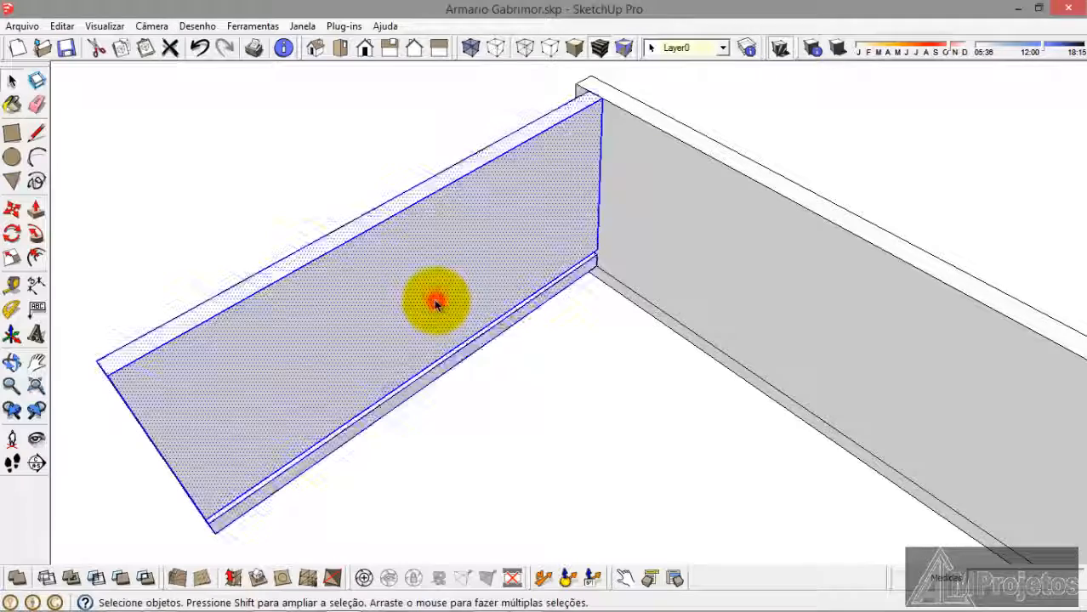
left_click(36, 209)
left_click(376, 190)
scroll(568, 95, "up", 3)
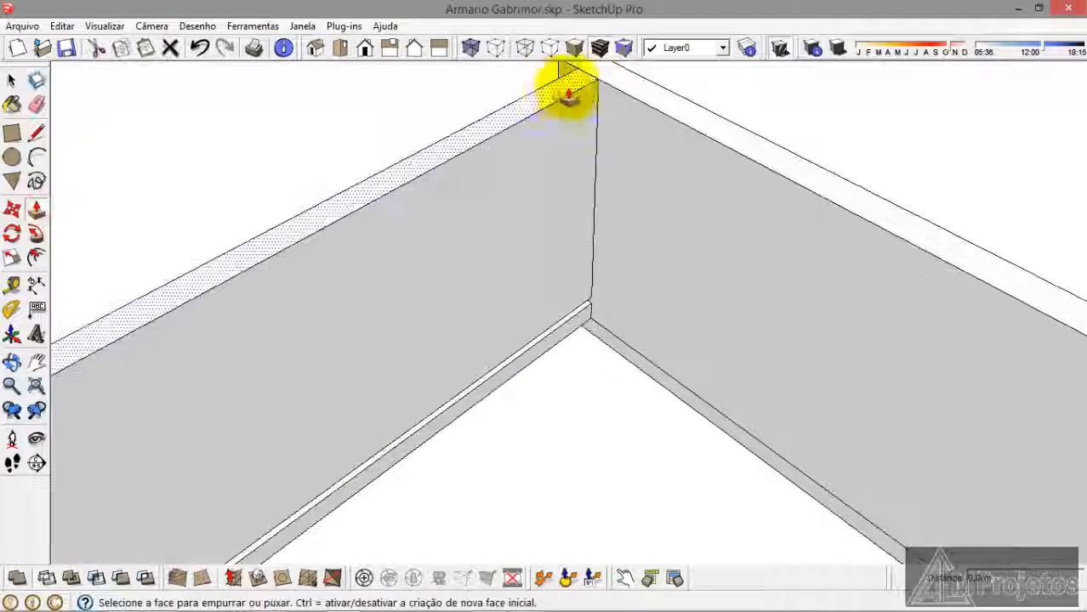
left_click(557, 95)
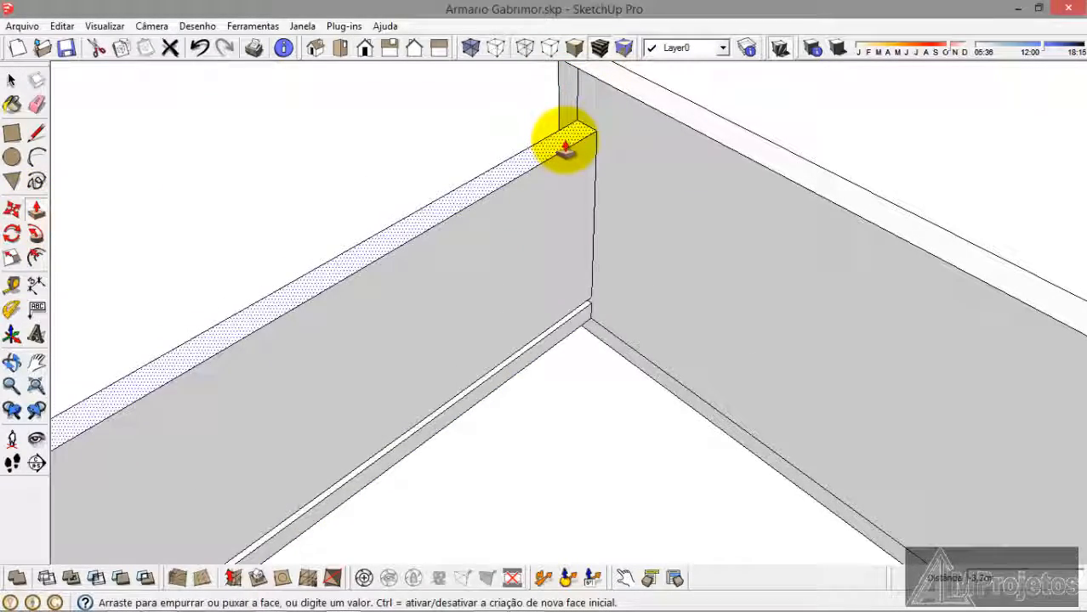
key("Escape")
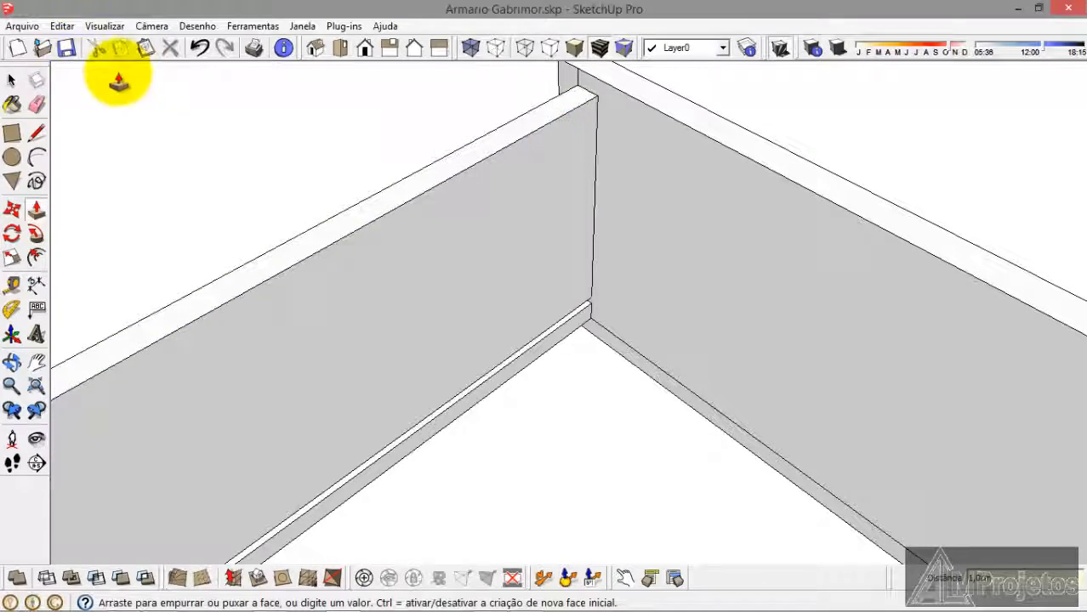
Step: Select the whole drawer side panel and make it a group
left_click(12, 80)
mouse_move(588, 417)
middle_mouse_down()
mouse_move(427, 327)
mouse_move(692, 301)
mouse_move(469, 288)
mouse_move(857, 332)
mouse_move(582, 341)
middle_mouse_up()
left_click(583, 336)
double_click(590, 319)
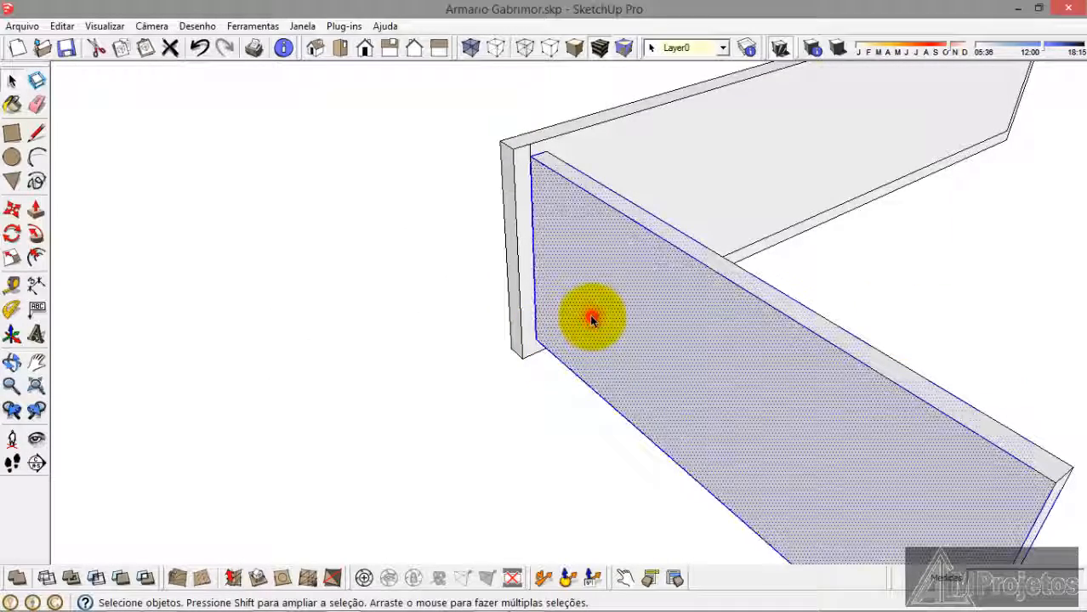
right_click(593, 317)
left_click(666, 464)
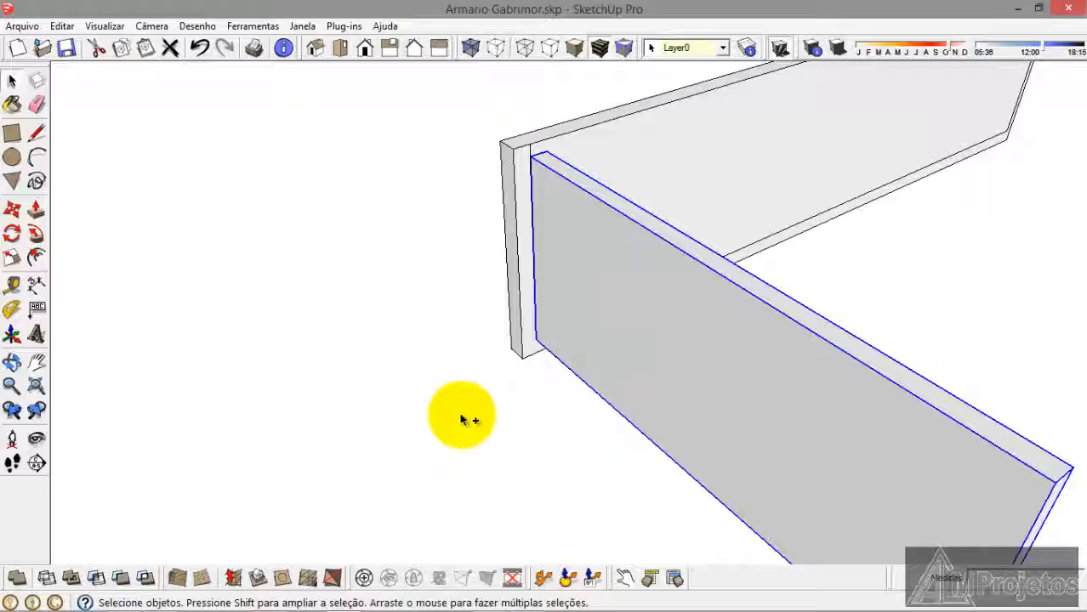
Step: Paste a copy of the side panel group behind the drawer front and flip it along the group's red axis
key("ctrl+v")
scroll(401, 330, "down", 4)
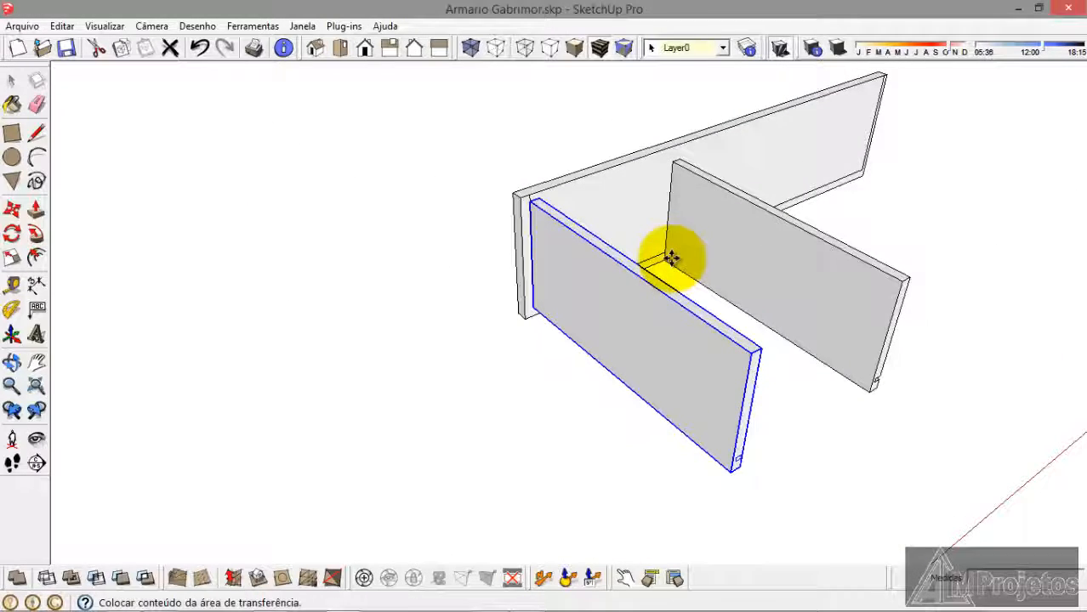
left_click(667, 259)
right_click(853, 346)
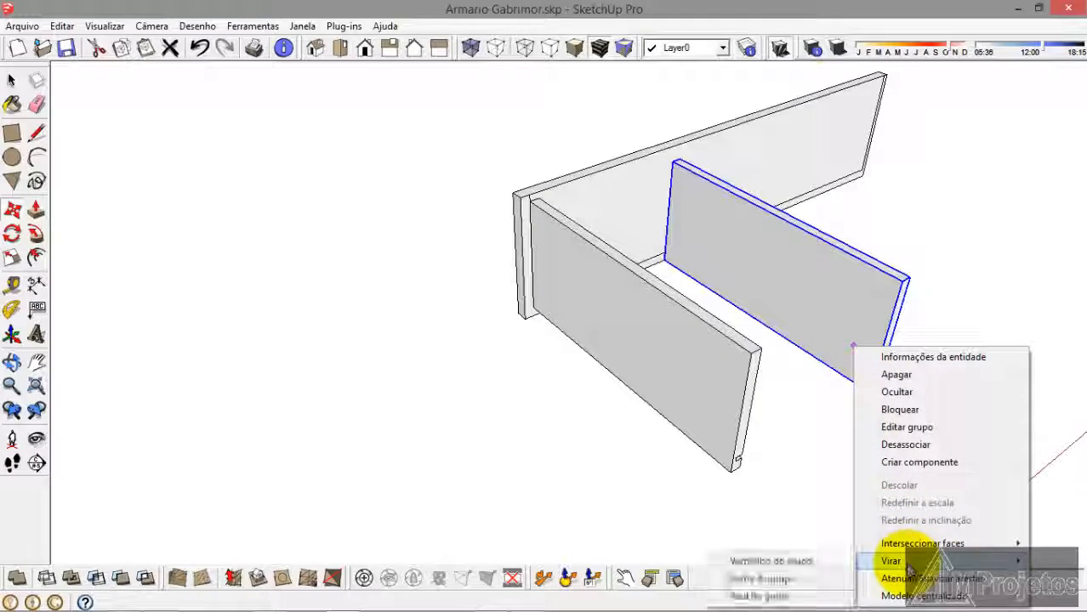
mouse_move(907, 563)
left_click(761, 561)
Step: Move the flipped side panel to the opposite end of the drawer front, then shift it 1.3 cm inward along the red axis
middle_click_drag(864, 469, 219, 289)
scroll(318, 305, "down", 3)
middle_click_drag(318, 305, 538, 295)
scroll(491, 279, "down", 10)
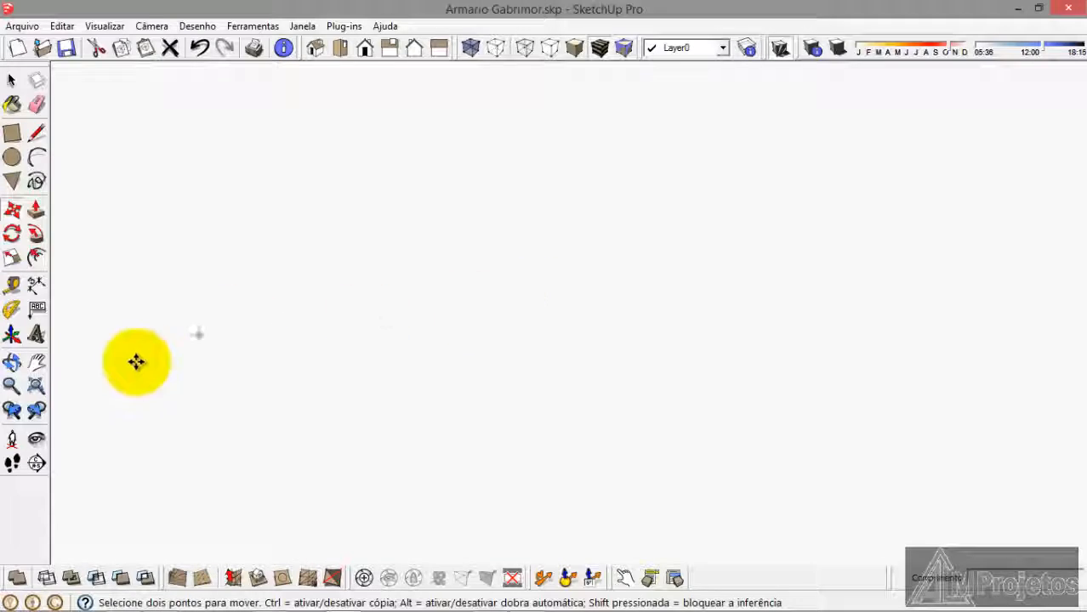
left_click(36, 389)
middle_click_drag(384, 328, 761, 358)
scroll(302, 436, "up", 5)
middle_click_drag(286, 405, 465, 340, "shift")
scroll(280, 400, "up", 3)
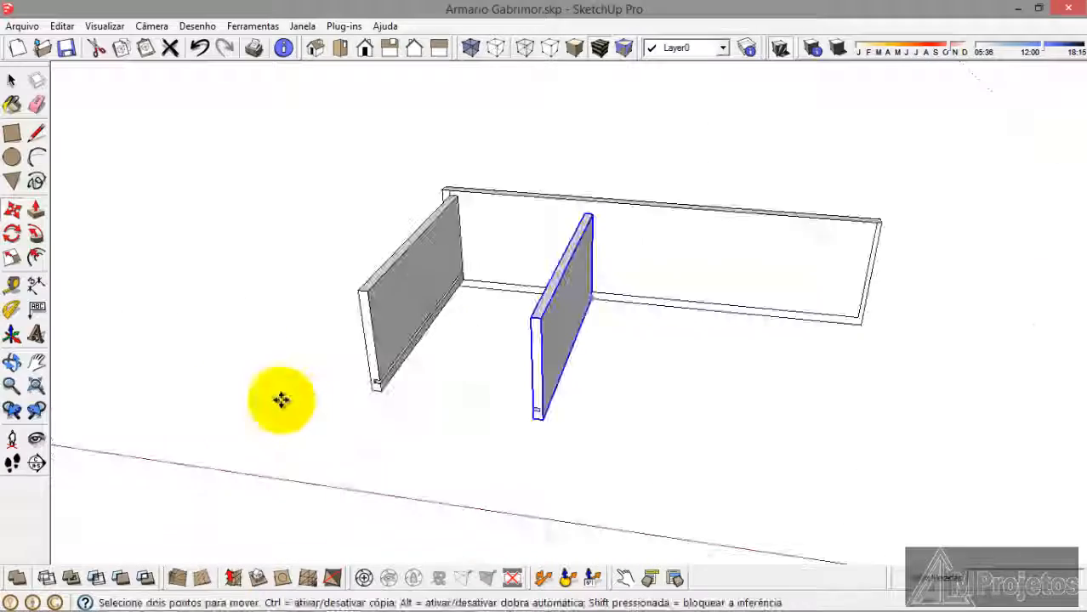
middle_click_drag(502, 383, 549, 335)
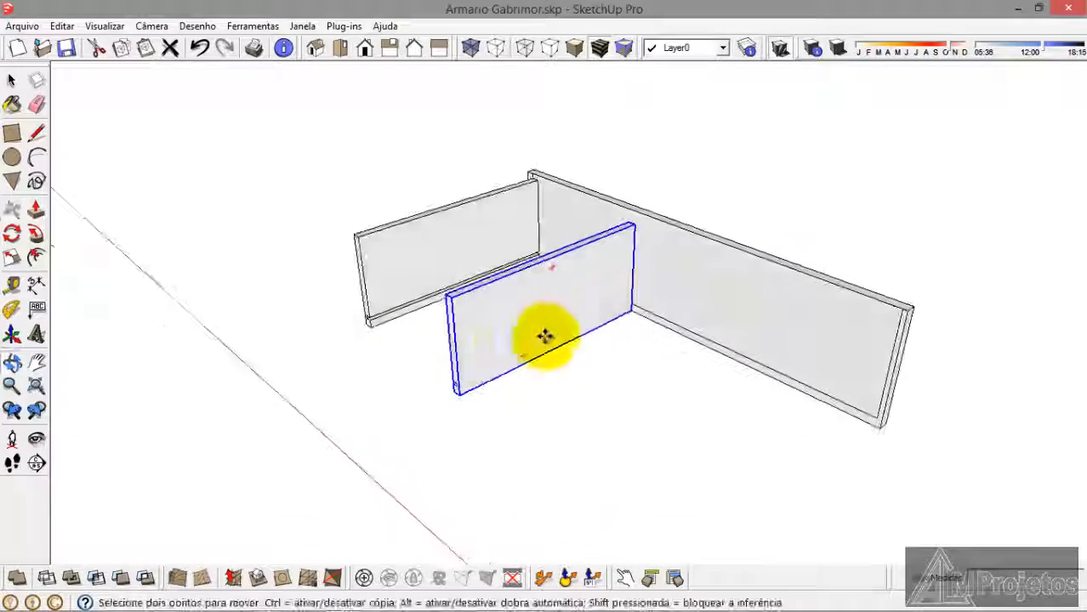
left_click(632, 313)
scroll(868, 405, "up", 6)
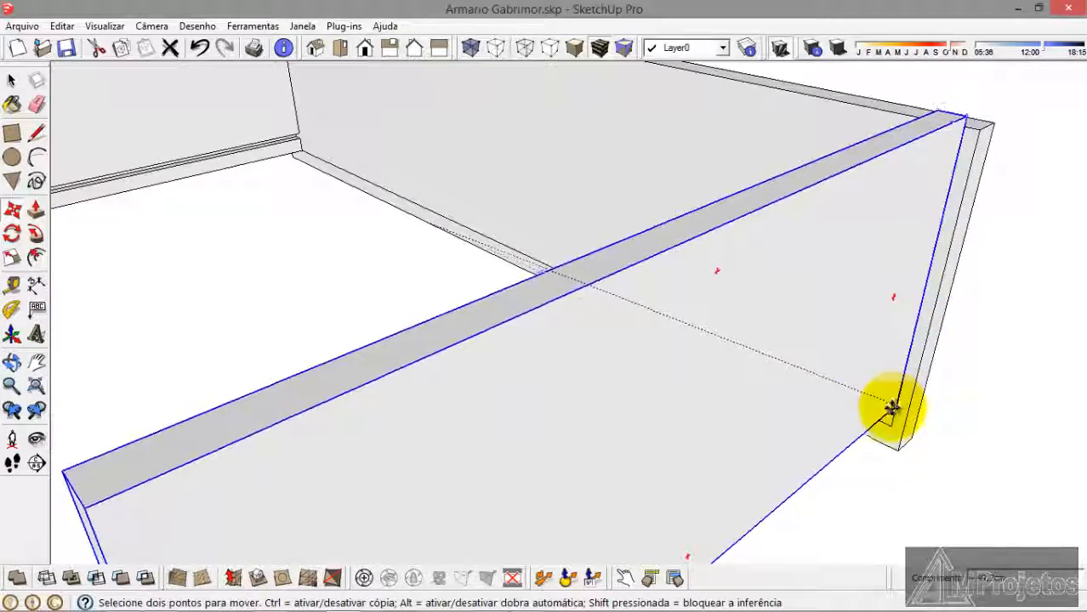
left_click(892, 421)
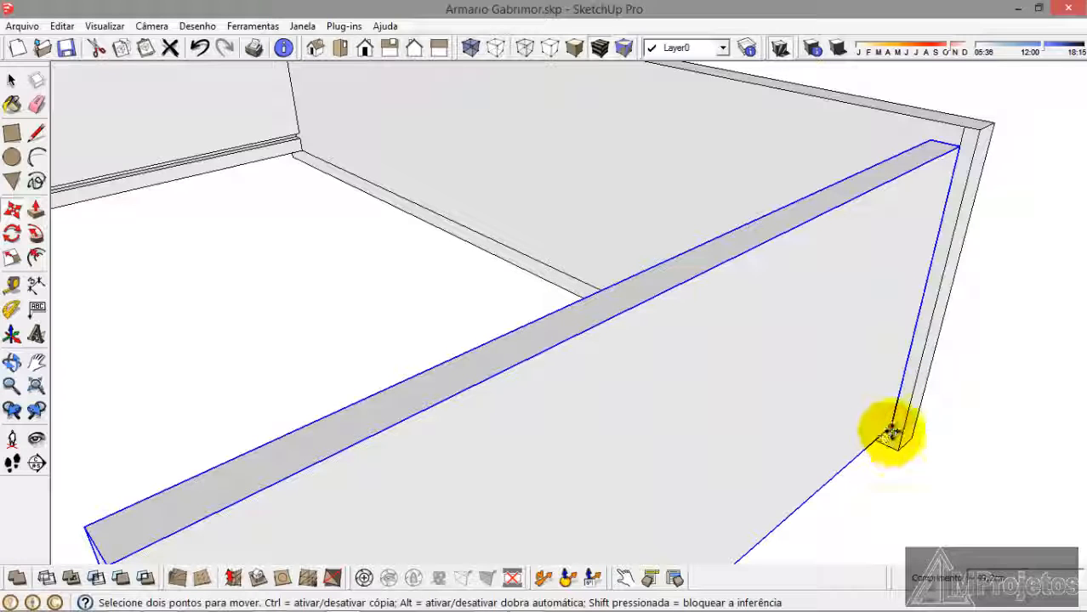
left_click(890, 432)
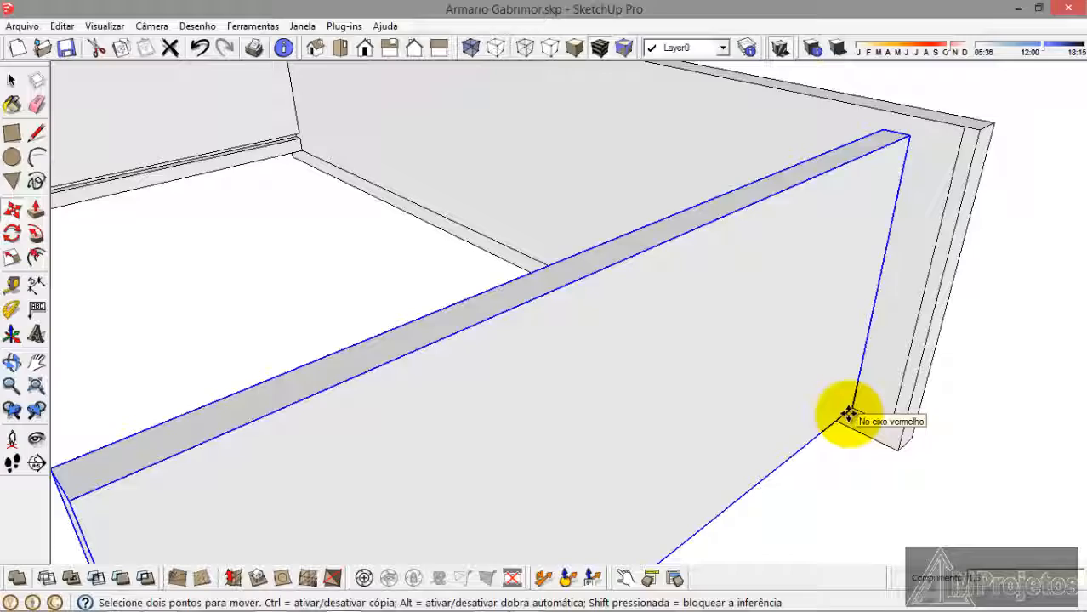
left_click(848, 413)
Step: Move the original side panel 1.3 cm inward along the back of the drawer front
middle_click_drag(916, 315, 249, 268)
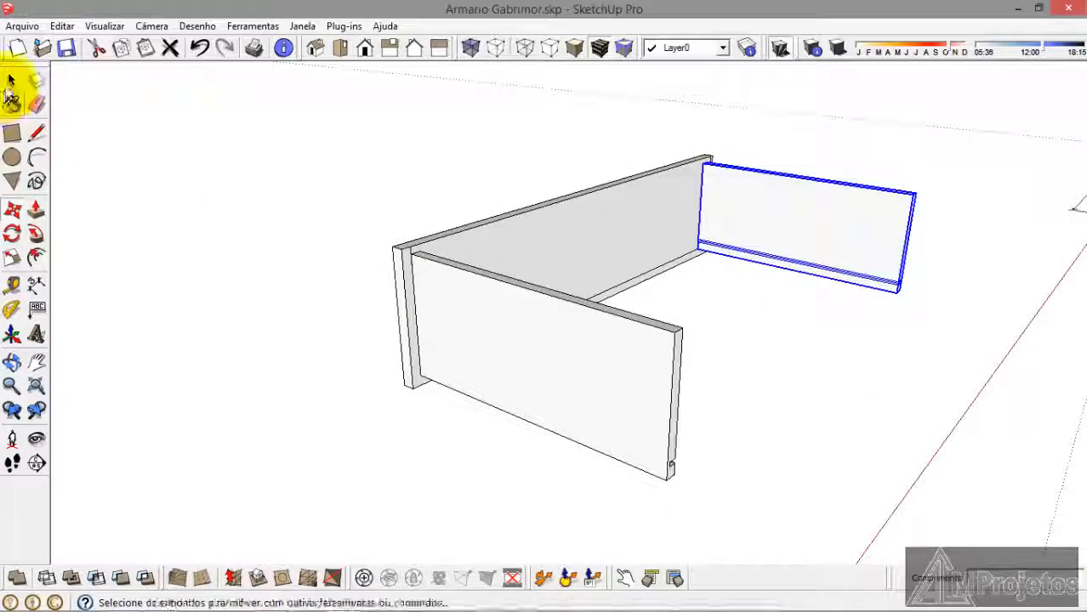
left_click(10, 81)
left_click(438, 319)
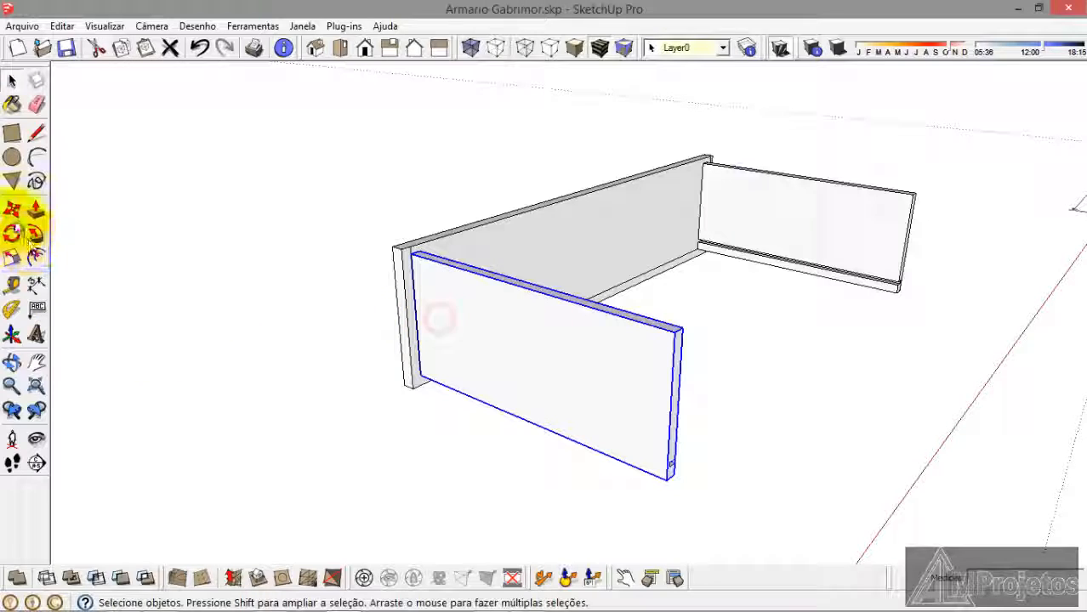
left_click(13, 210)
scroll(444, 366, "up", 6)
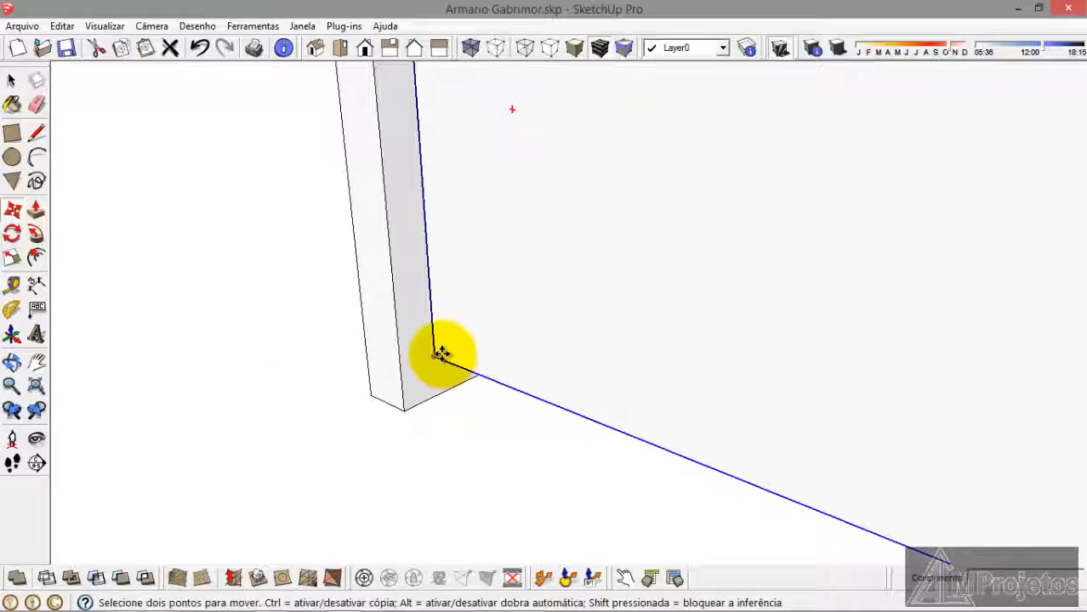
left_click_drag(441, 353, 478, 334)
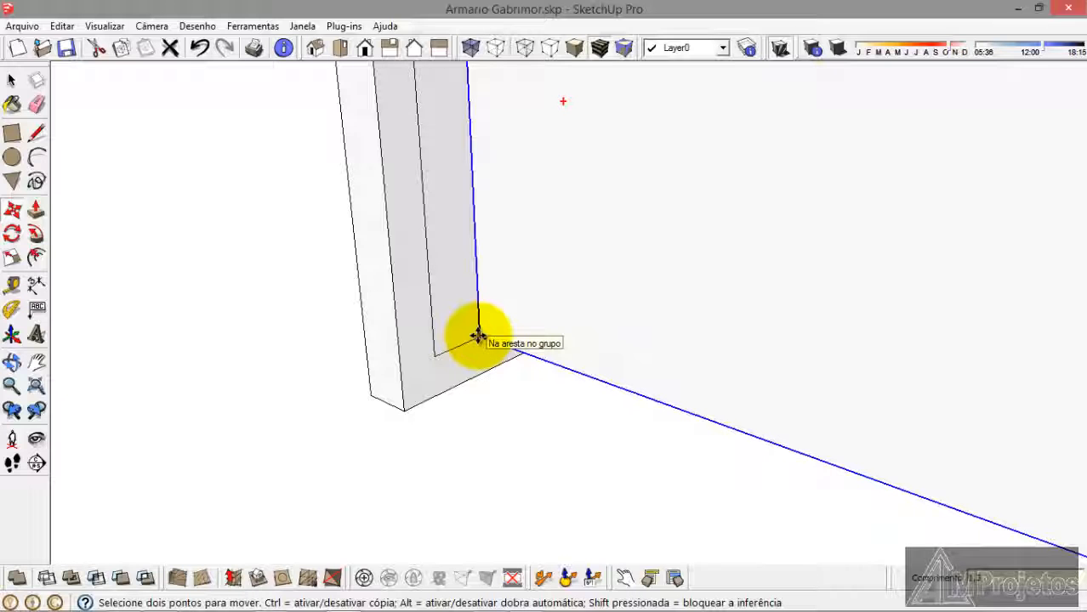
key("Return")
left_click(11, 81)
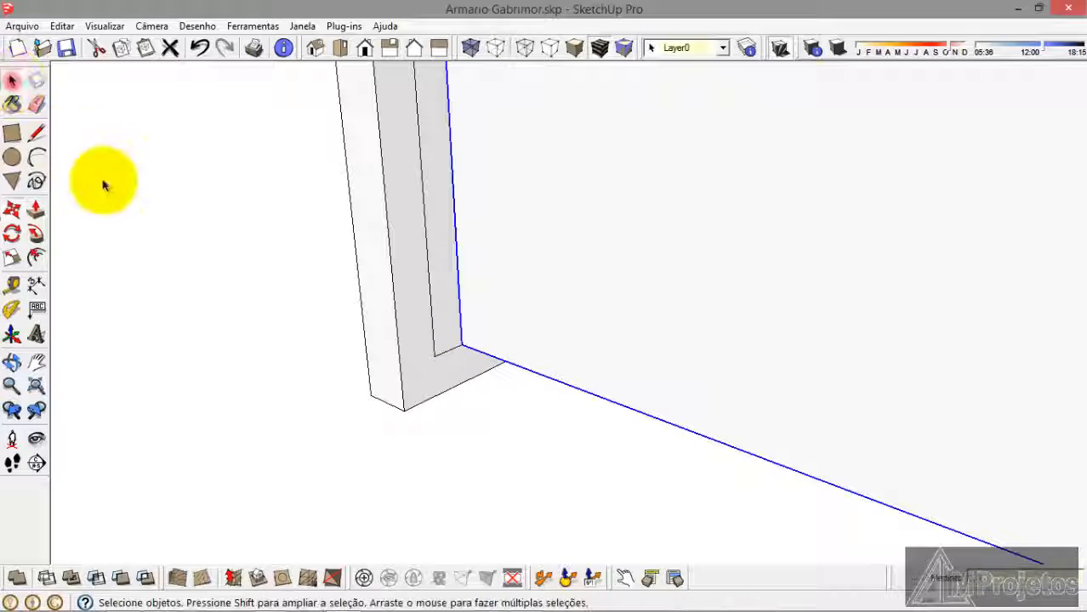
left_click(215, 344)
Step: Draw a narrow vertical rectangle on one side panel's inner face, against the drawer front and above the groove
middle_click_drag(281, 417, 290, 464)
left_click(35, 386)
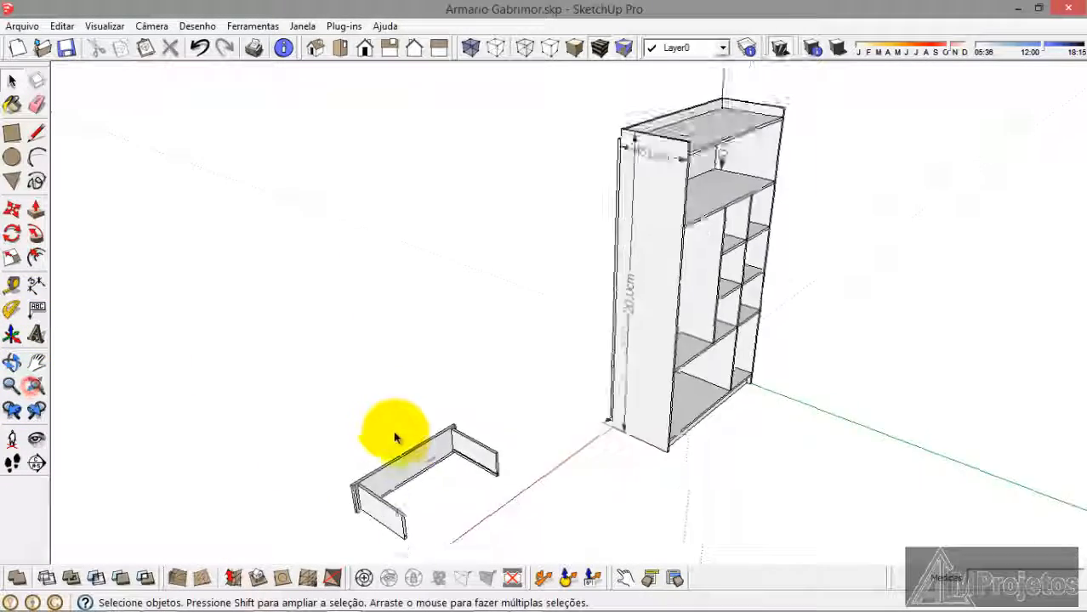
scroll(418, 451, "up", 5)
scroll(415, 416, "up", 2)
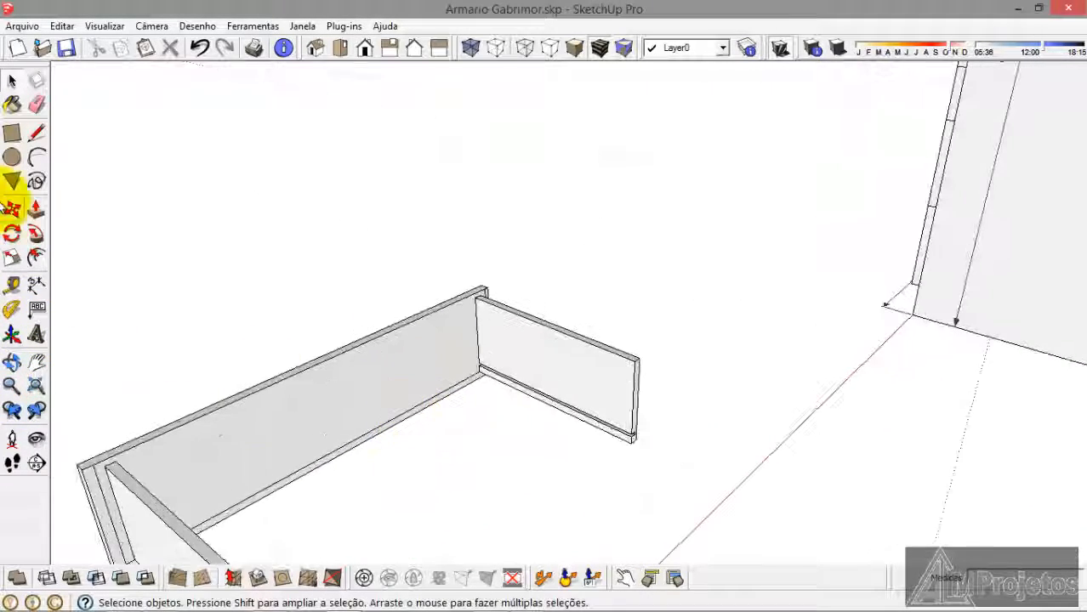
left_click(12, 136)
middle_click_drag(339, 432, 461, 445)
scroll(497, 400, "up", 5)
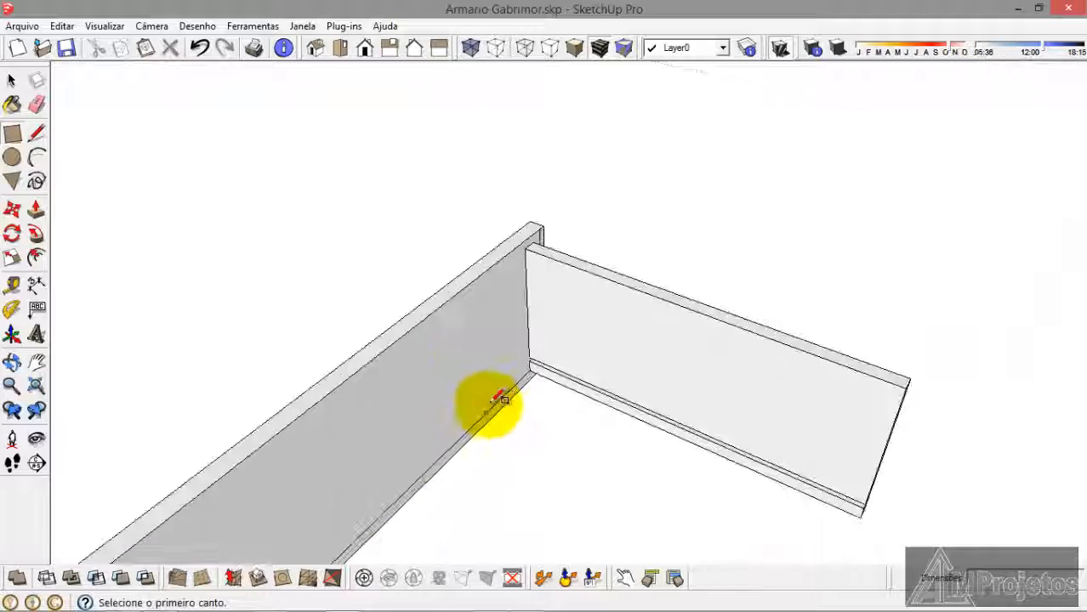
left_click(555, 334)
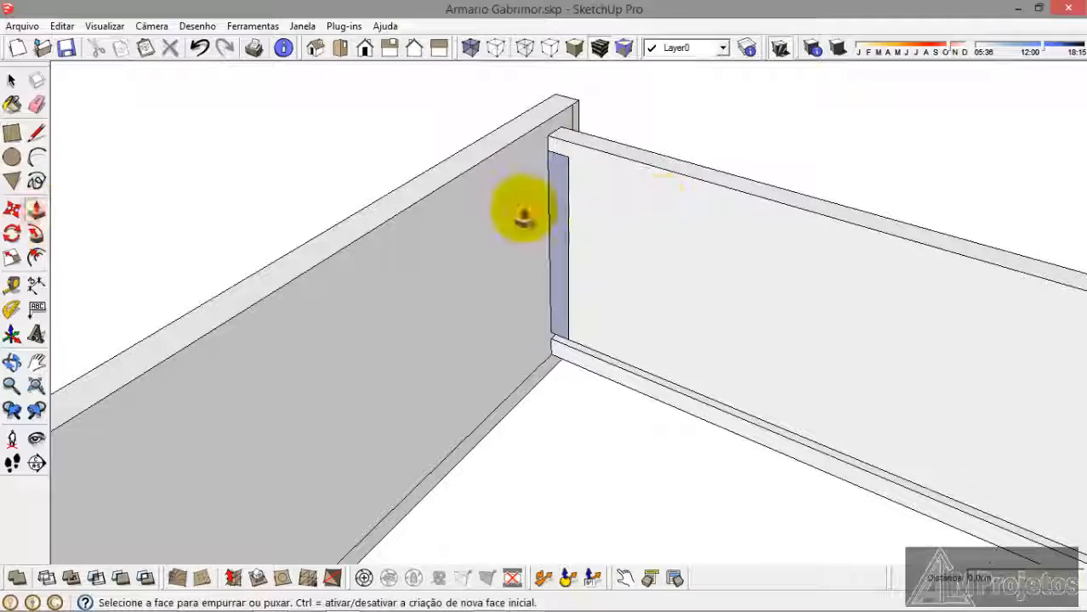
Step: Extrude the narrow rectangle across to the opposite side panel and group the resulting inner front board
scroll(562, 229, "down", 5)
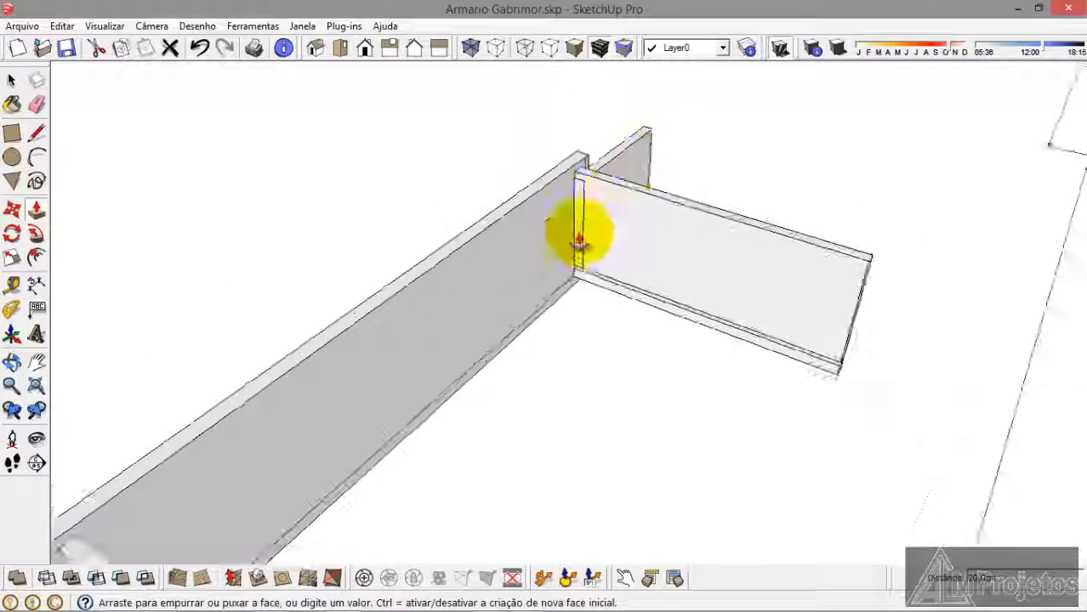
scroll(336, 388, "up", 1)
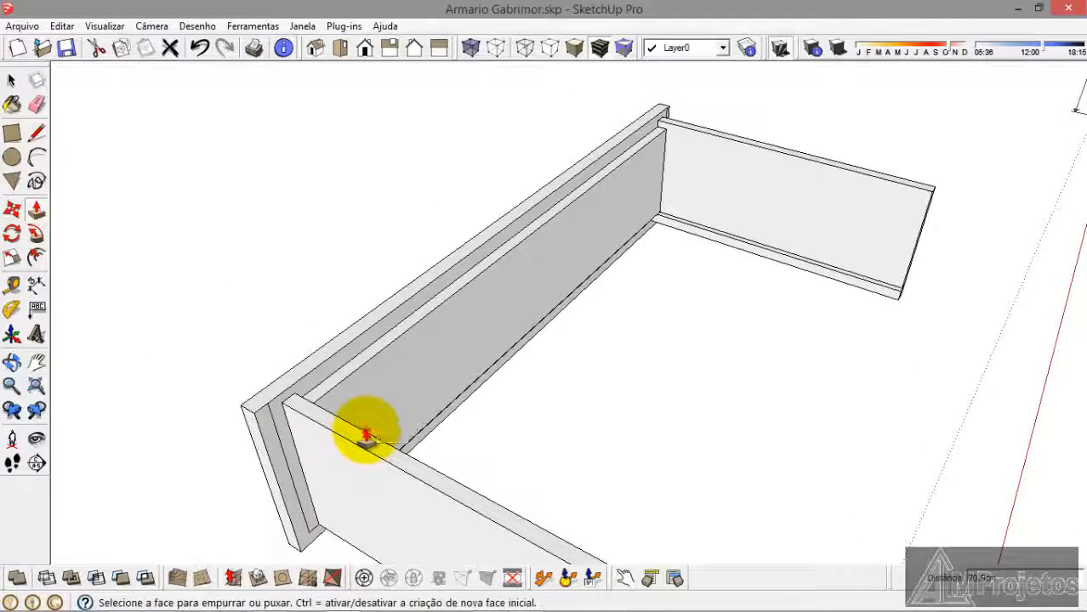
left_click(366, 435)
left_click(10, 80)
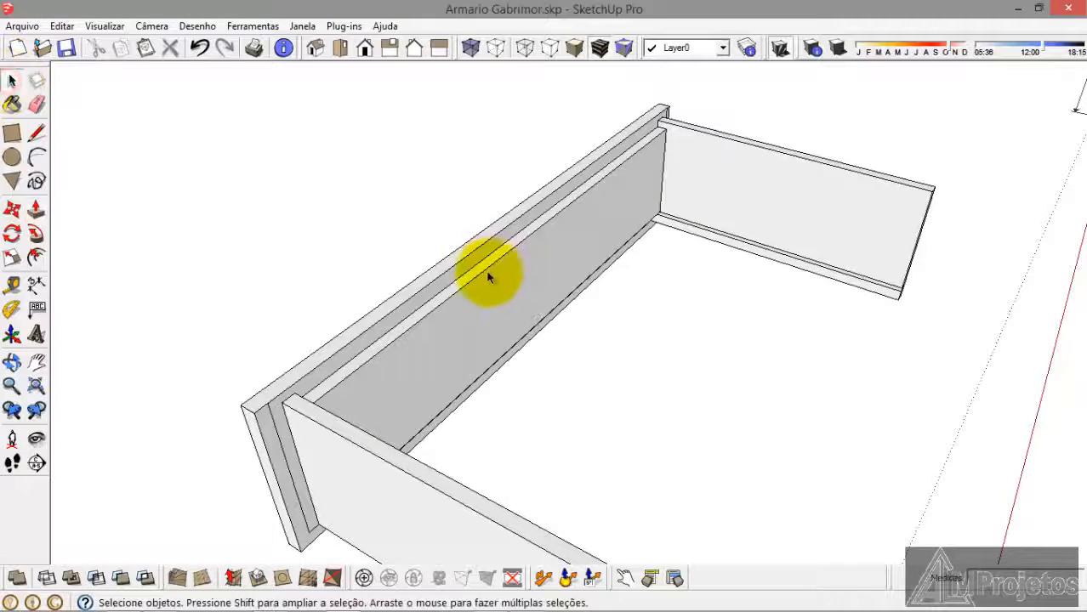
left_click(488, 274)
right_click(488, 275)
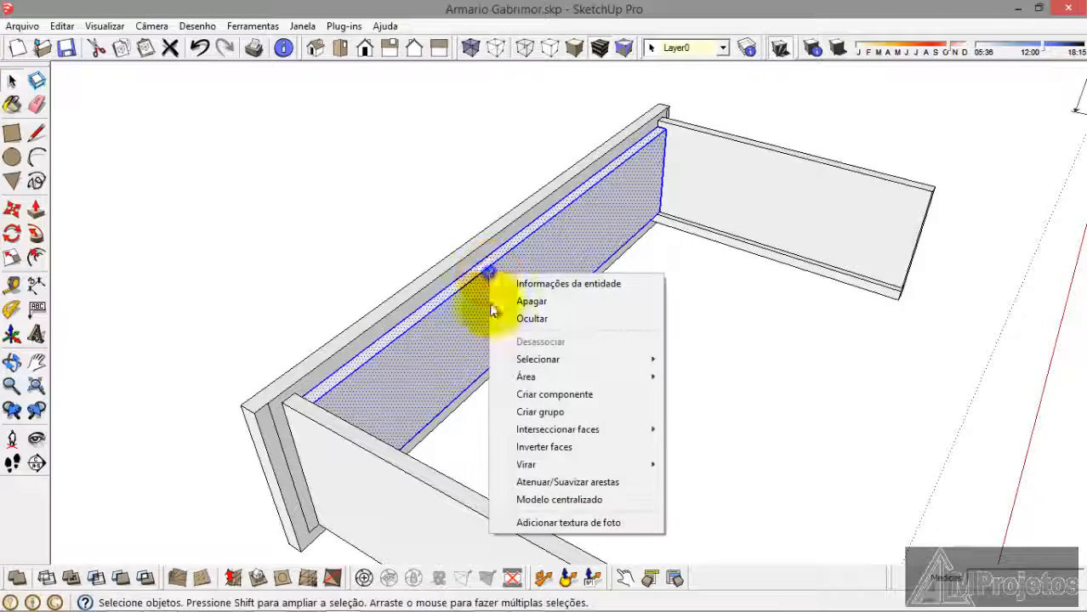
left_click(535, 414)
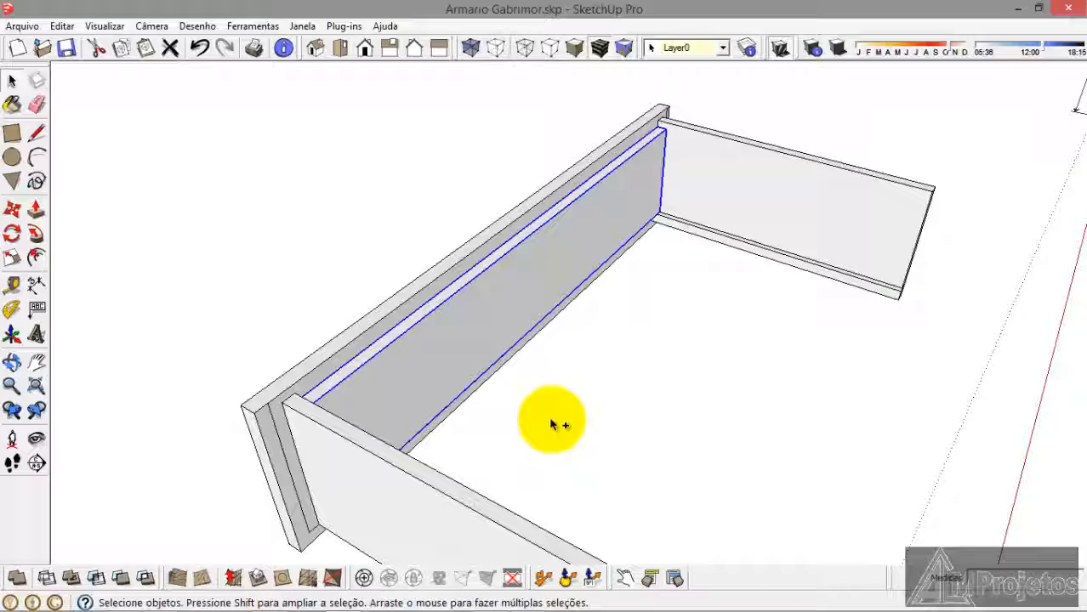
Step: Paste a copy of the inner front board and fit it between the side panels' back ends, its lower corner at the groove's upper edge
scroll(676, 247, "down", 2)
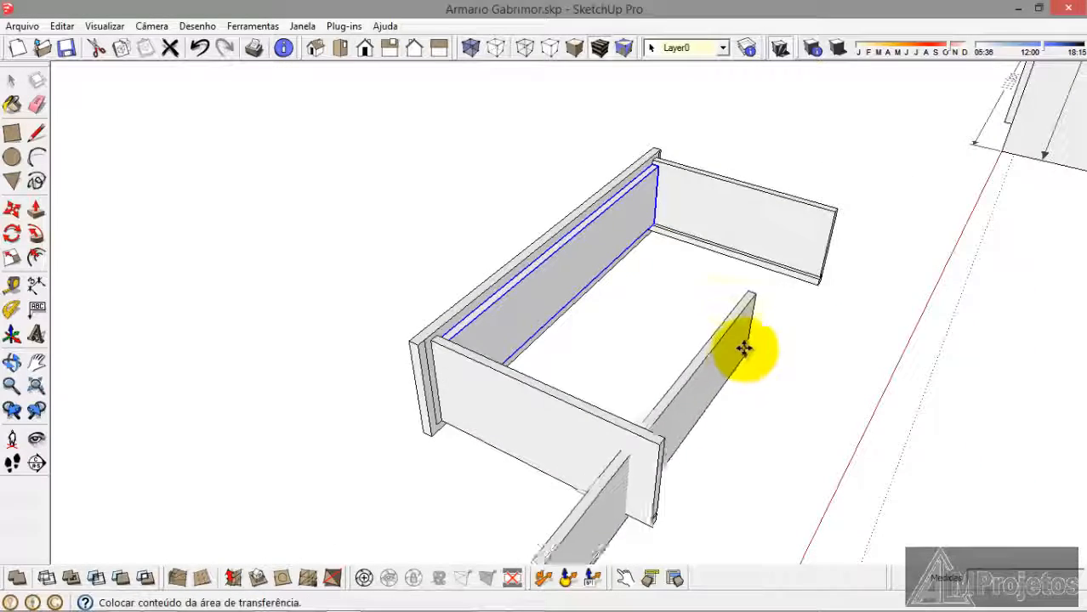
left_click(745, 359)
middle_click_drag(745, 359, 711, 242)
scroll(720, 336, "up", 4)
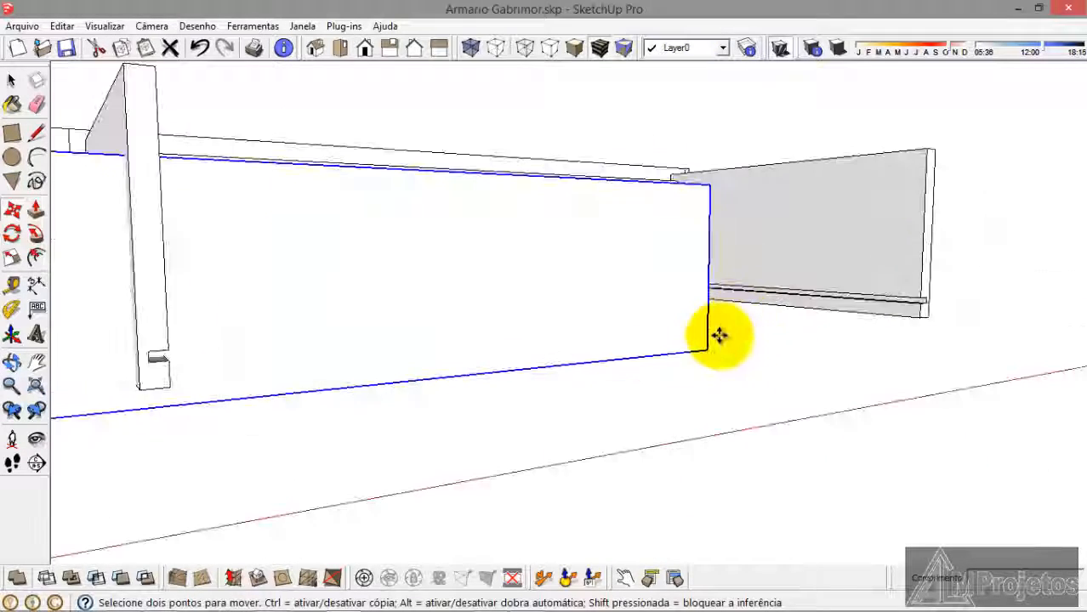
left_click(708, 352)
scroll(925, 289, "up", 4)
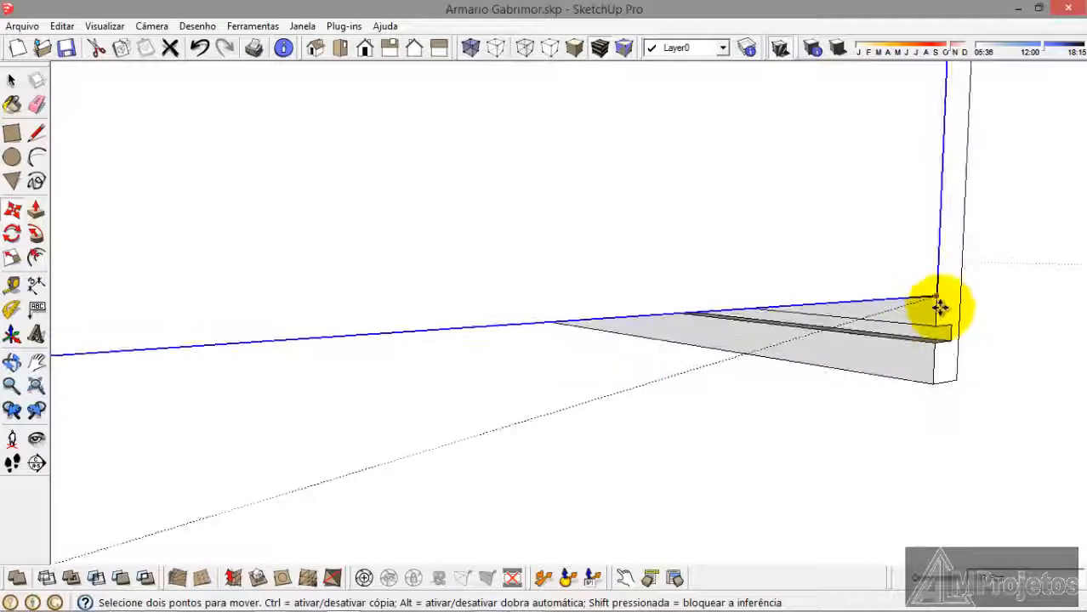
left_click(938, 322)
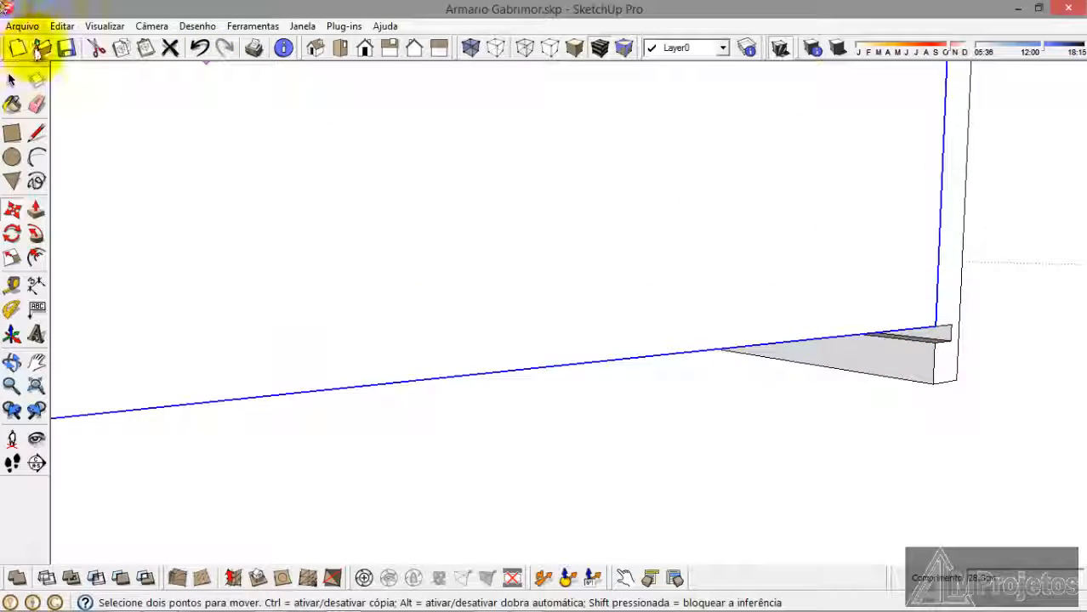
left_click(12, 81)
left_click(340, 441)
scroll(685, 360, "down", 3)
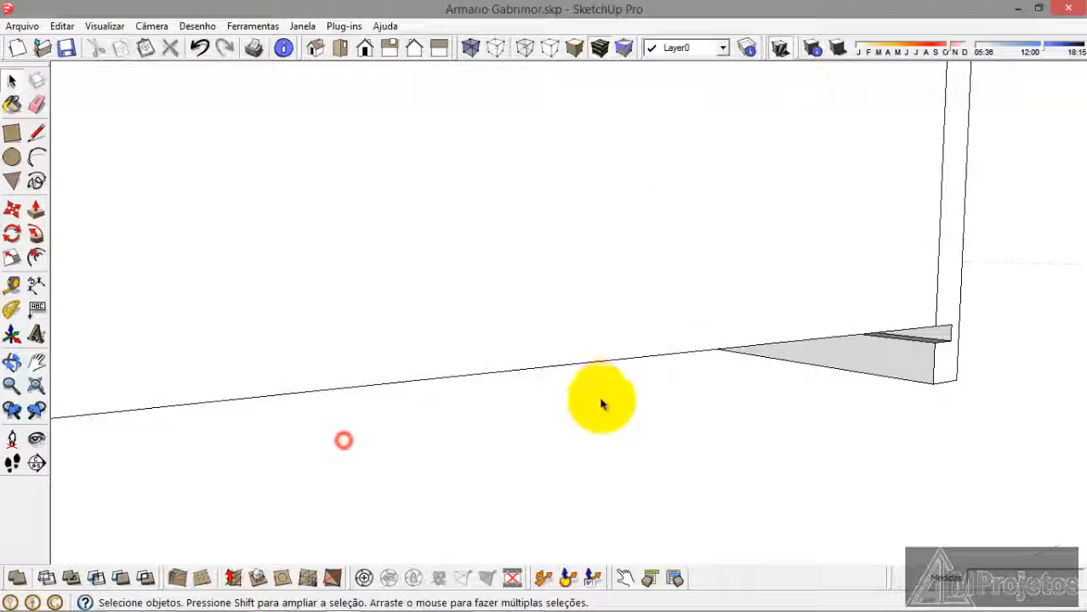
middle_click_drag(686, 361, 638, 296)
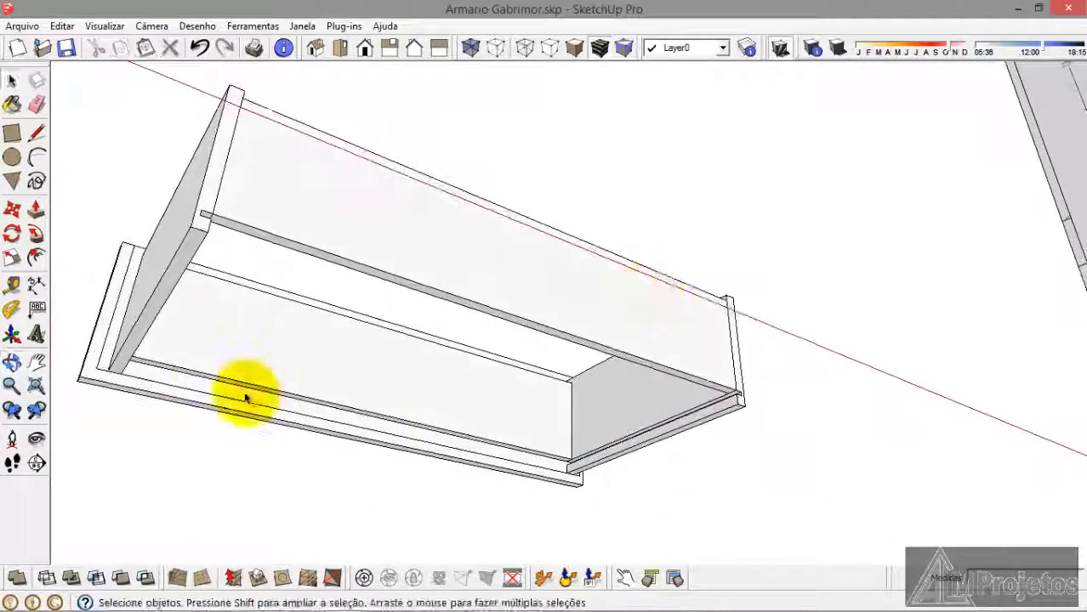
Step: Draw a thin horizontal rectangle across the drawer's back, spanning from one side panel's groove end to the other
scroll(195, 398, "up", 3)
mouse_move(196, 398)
middle_mouse_down()
mouse_move(218, 427)
mouse_move(211, 404)
middle_mouse_up()
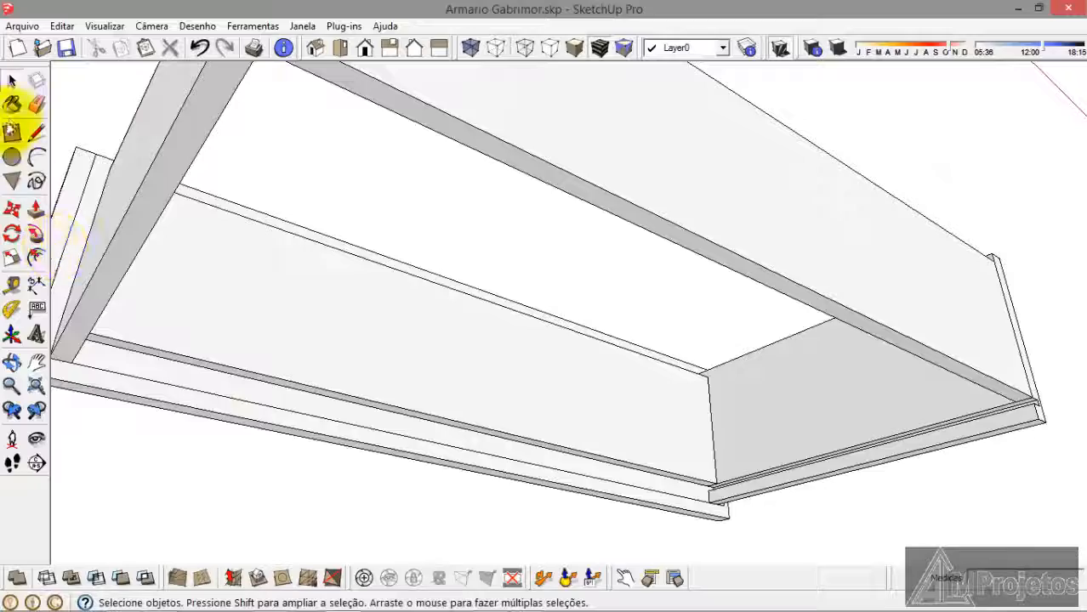
scroll(289, 345, "down", 4)
scroll(282, 214, "up", 5)
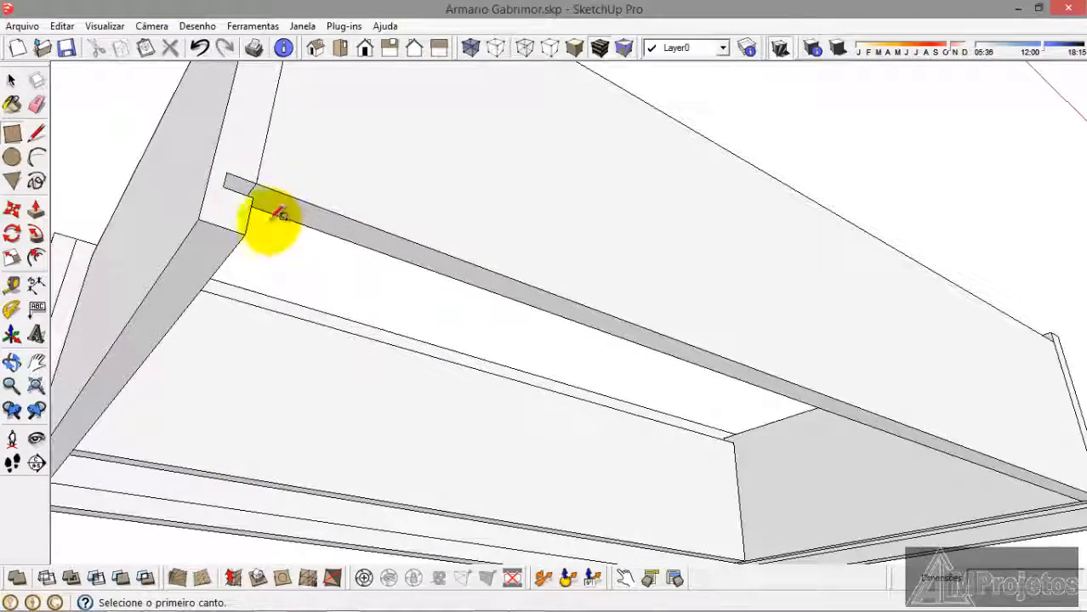
scroll(212, 182, "down", 5)
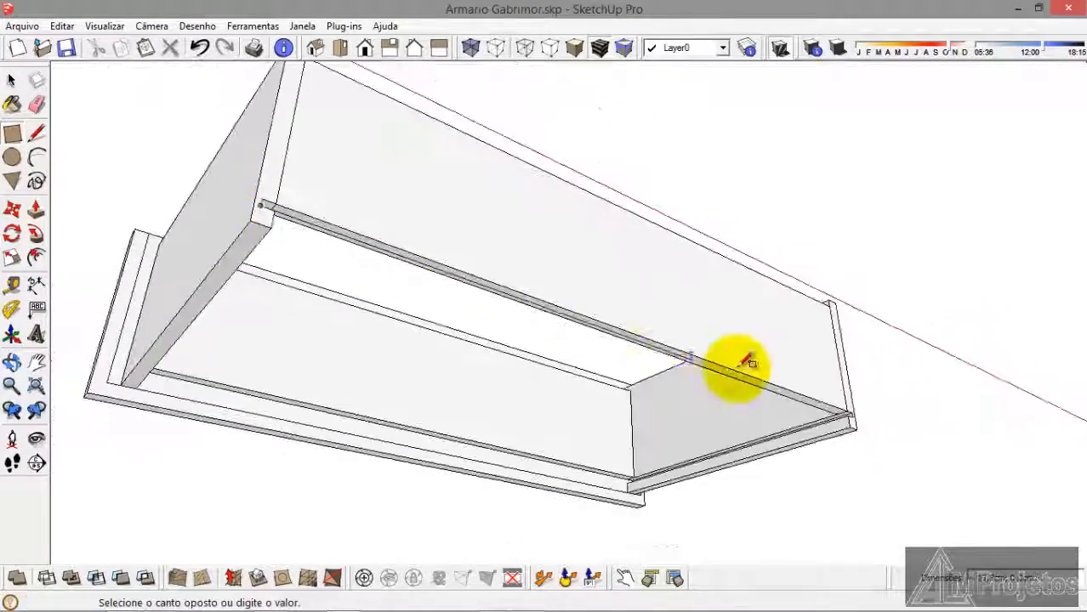
scroll(853, 412, "up", 5)
scroll(867, 423, "up", 1)
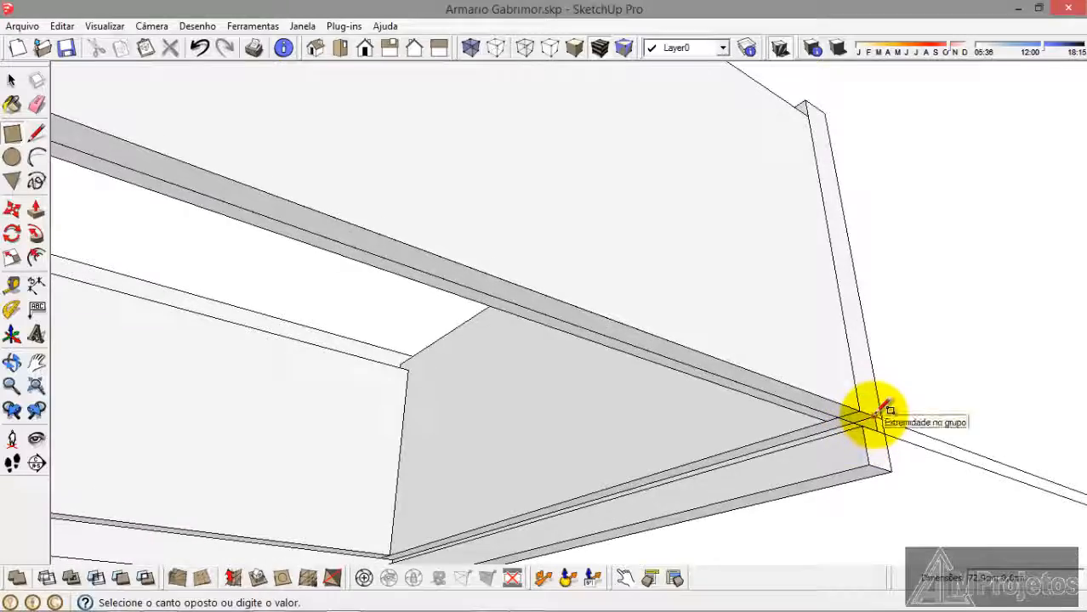
left_click(876, 414)
Step: Extrude the thin rectangle about 40 cm along the side grooves up to the drawer front
middle_click_drag(825, 432, 459, 443)
left_click(35, 211)
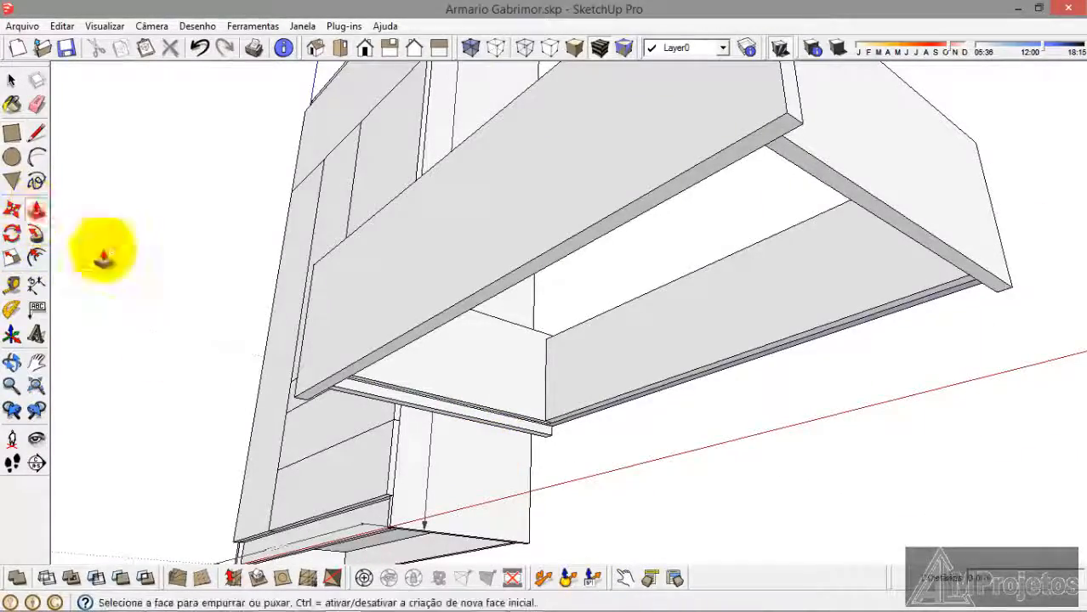
scroll(587, 421, "up", 3)
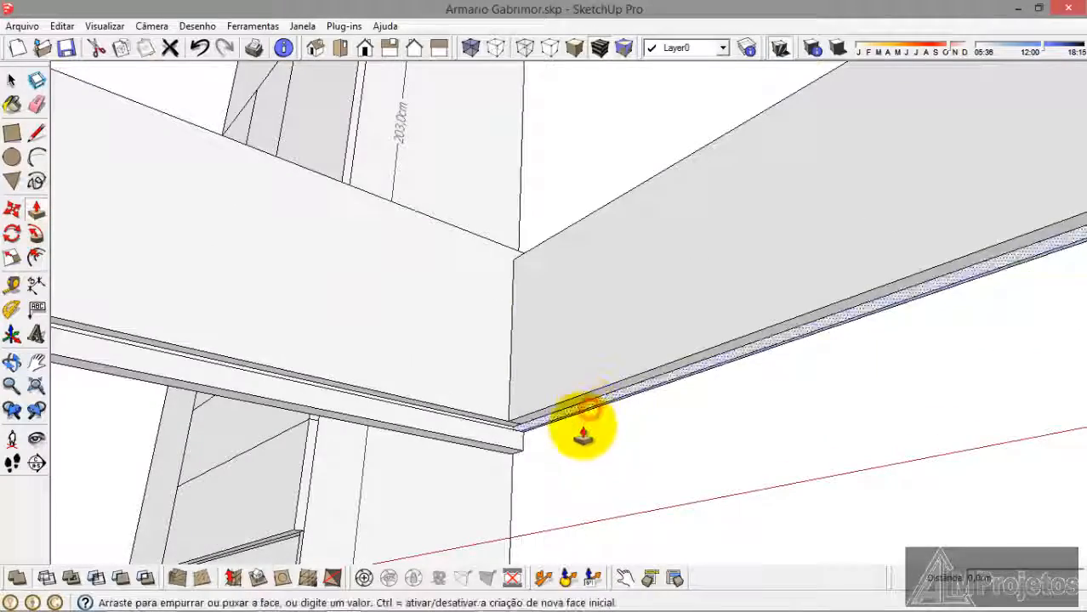
middle_click_drag(582, 432, 297, 285)
scroll(298, 300, "up", 3)
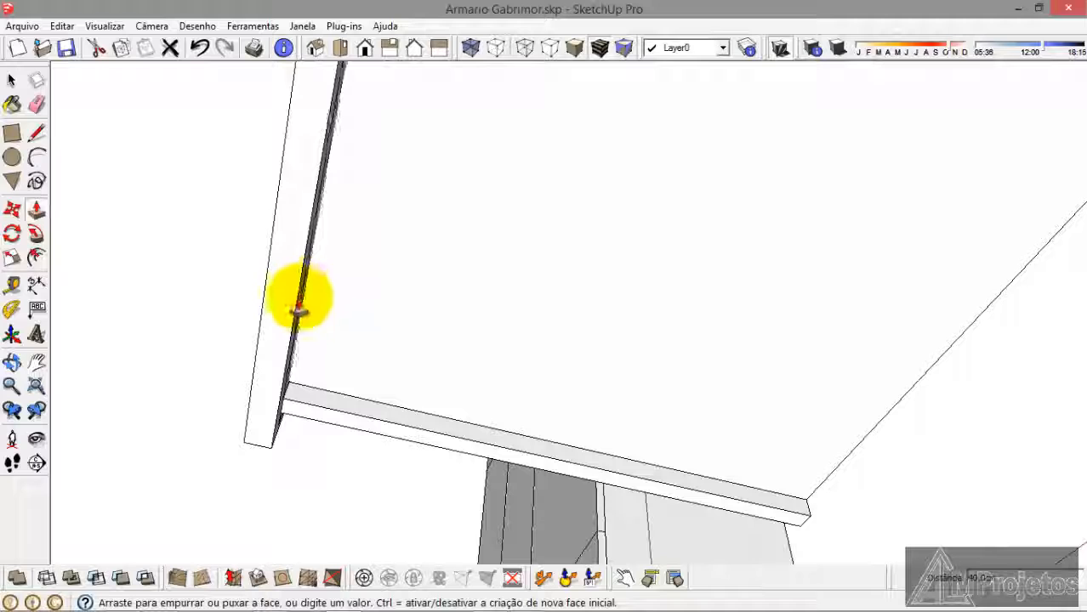
scroll(277, 435, "up", 3)
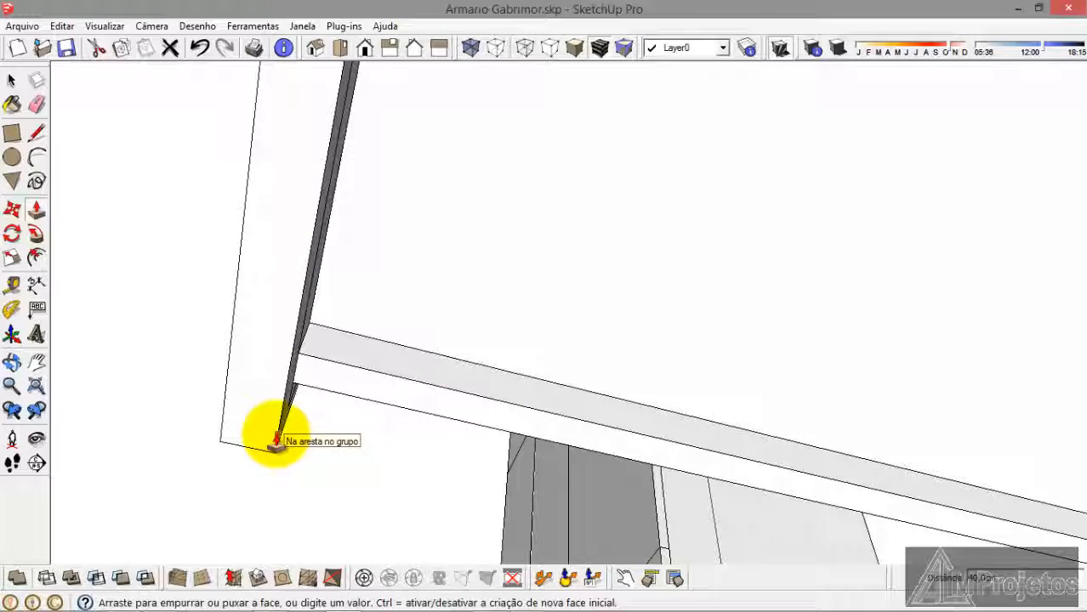
left_click(276, 439)
Step: Select the whole drawer bottom panel and make it a group
left_click(11, 82)
scroll(209, 388, "down", 5)
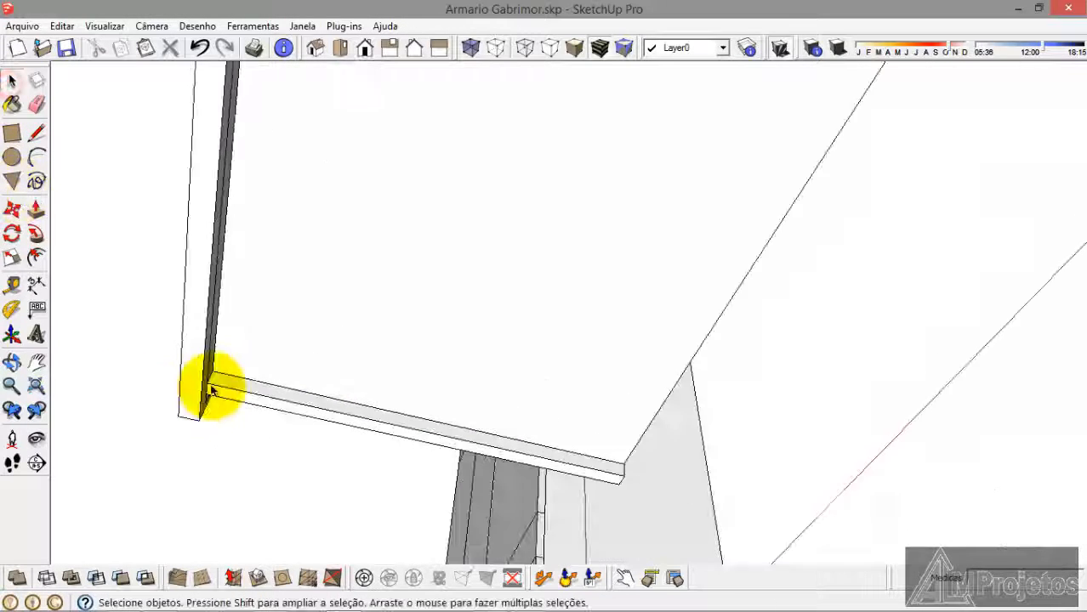
middle_click_drag(417, 422, 296, 430)
left_click(323, 404)
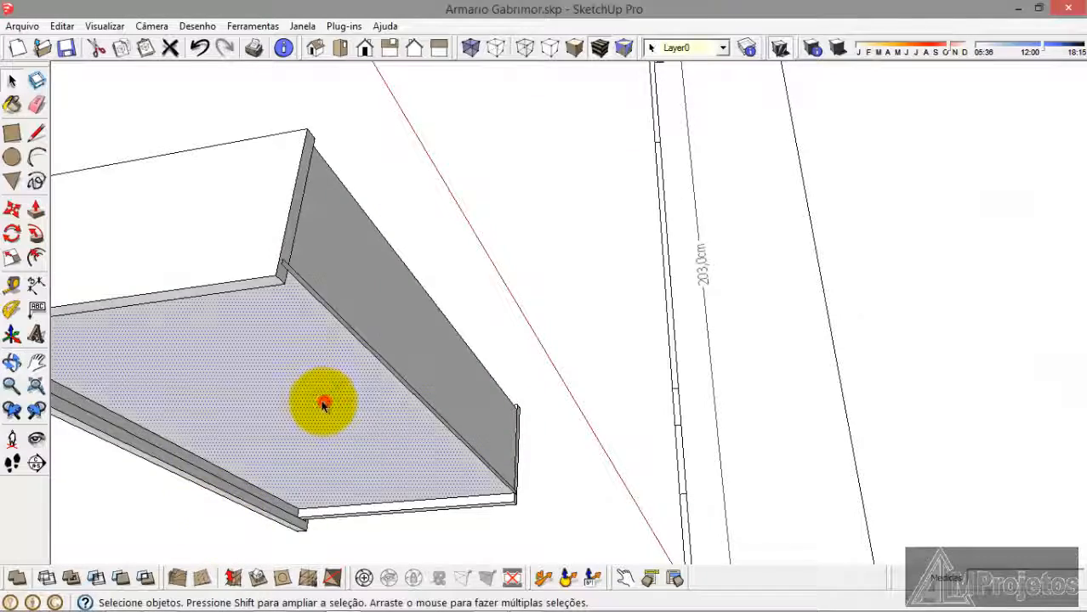
right_click(341, 402)
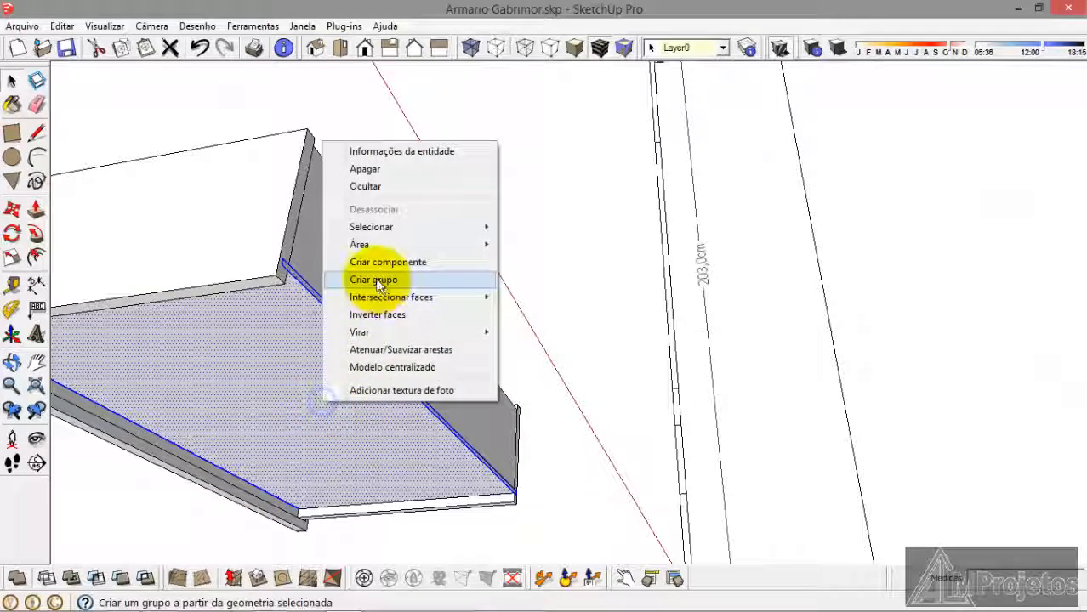
left_click(376, 281)
left_click(446, 254)
Step: Open the drawer front group and erase the leftover seam edges on both of its end faces
scroll(458, 322, "down", 4)
middle_click_drag(459, 328, 442, 451)
scroll(449, 252, "down", 2)
middle_click_drag(448, 253, 477, 436)
scroll(477, 437, "up", 10)
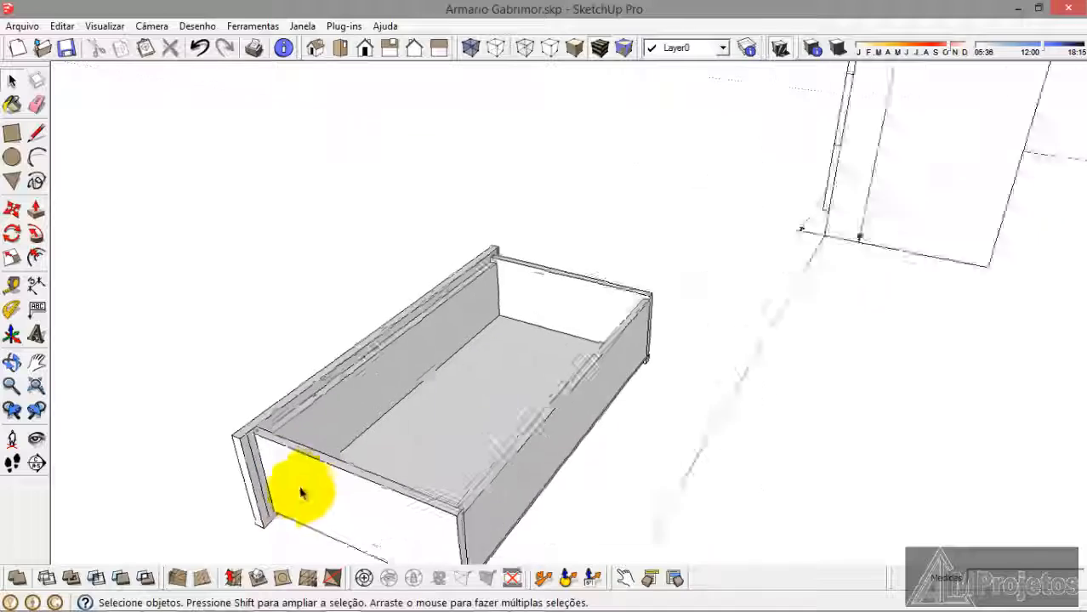
triple_click(226, 481)
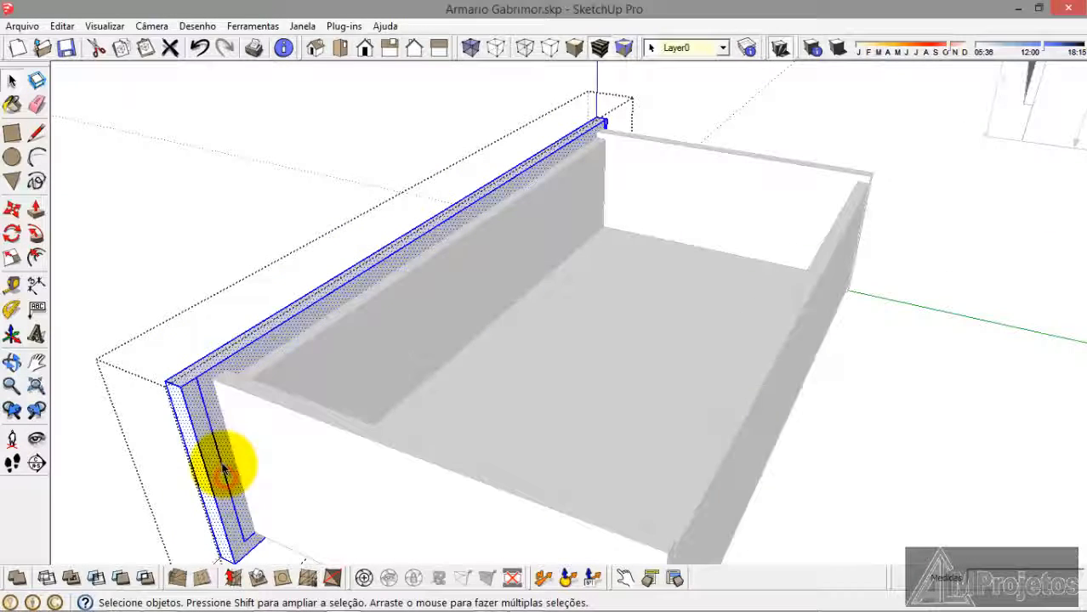
left_click(223, 468)
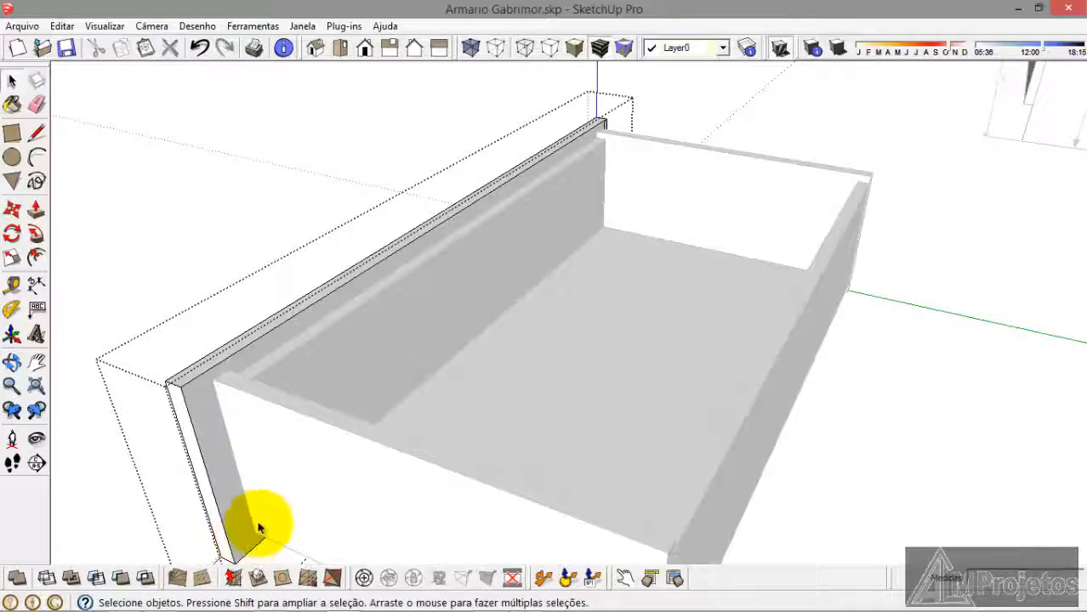
middle_click_drag(260, 529, 163, 236)
middle_click_drag(791, 456, 477, 489)
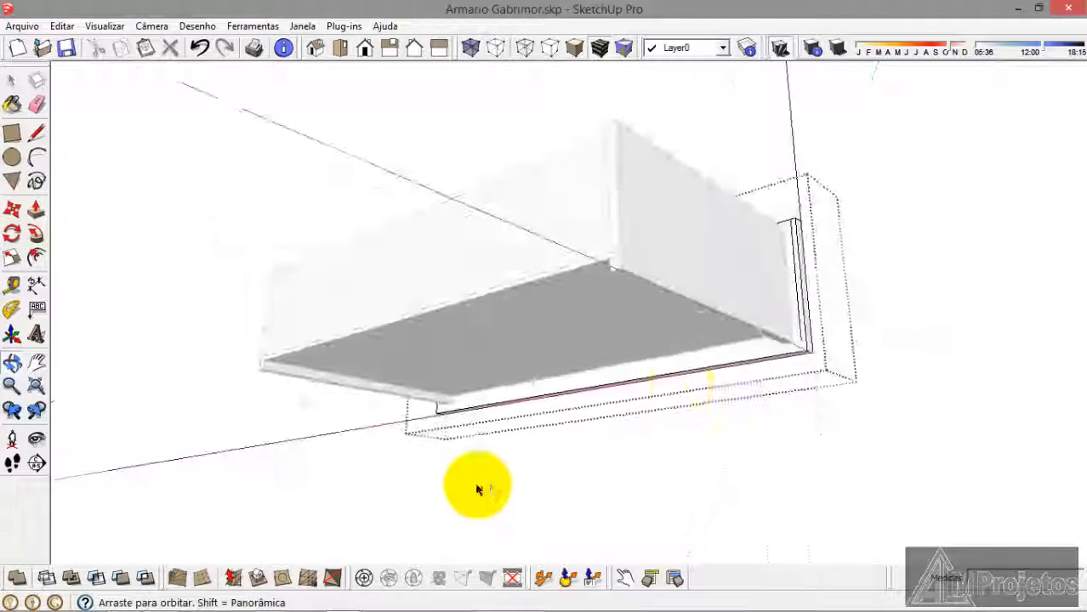
scroll(854, 272, "up", 4)
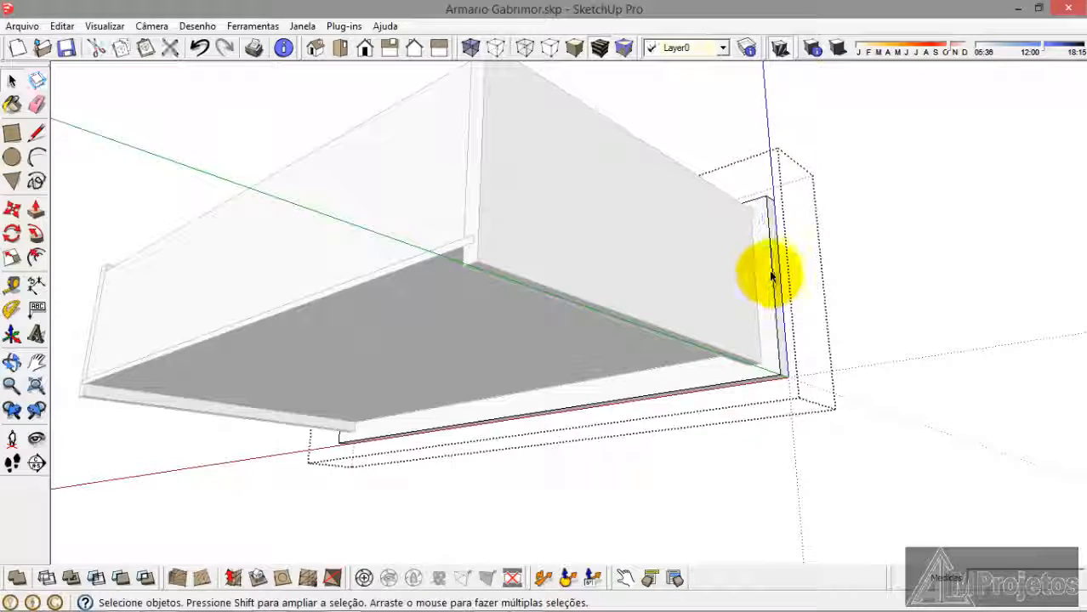
Step: Paste a copy of the complete drawer beside the original and make it a component named "Gaveta maior"
middle_click_drag(771, 276, 707, 506)
left_click_drag(705, 507, 475, 316)
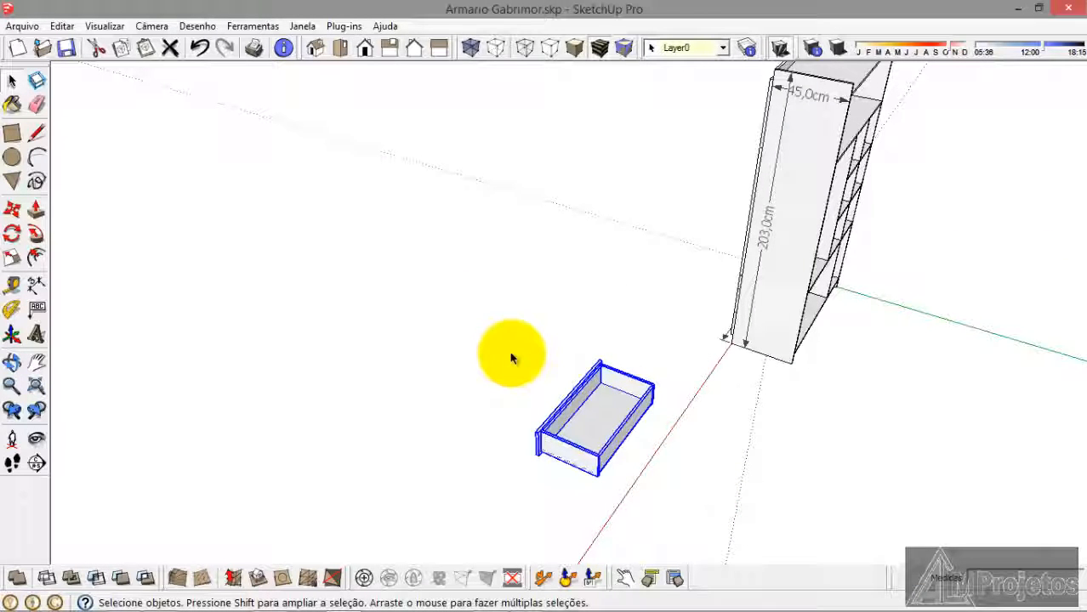
key("ctrl+c")
key("ctrl+v")
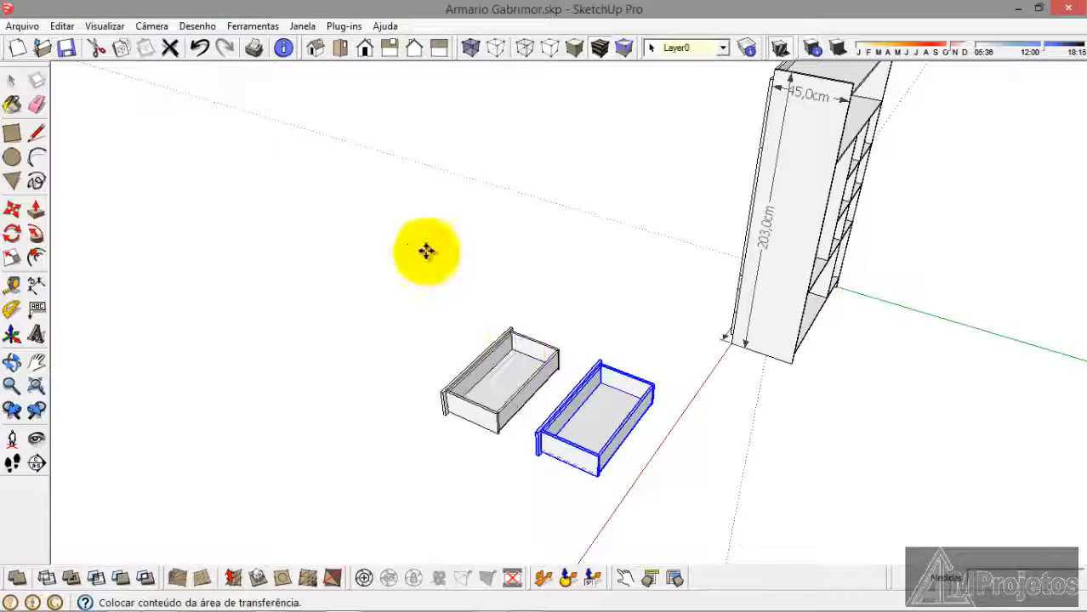
left_click(316, 338)
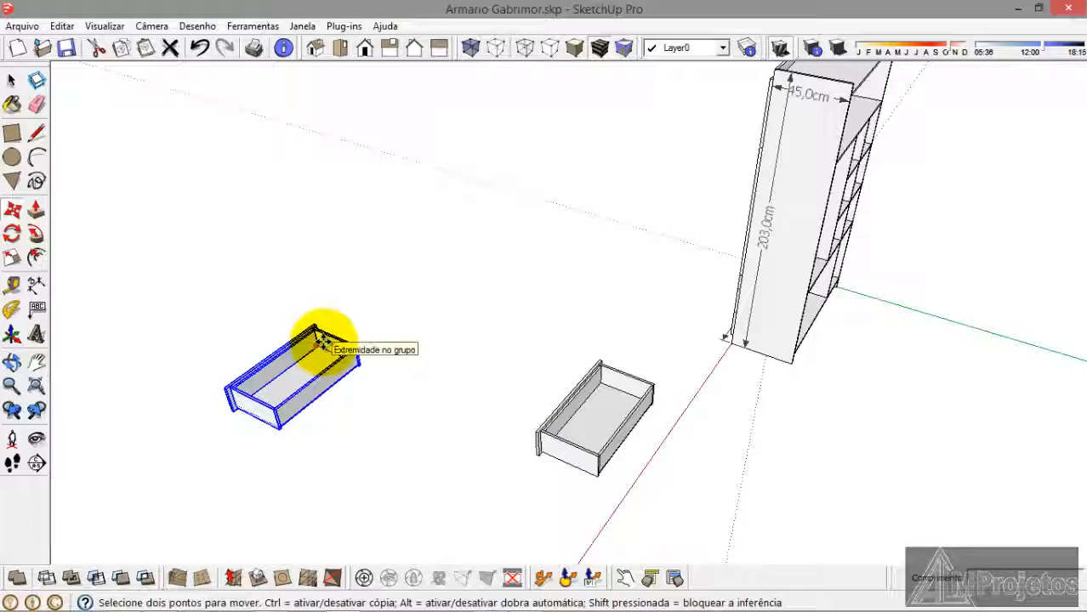
key("g")
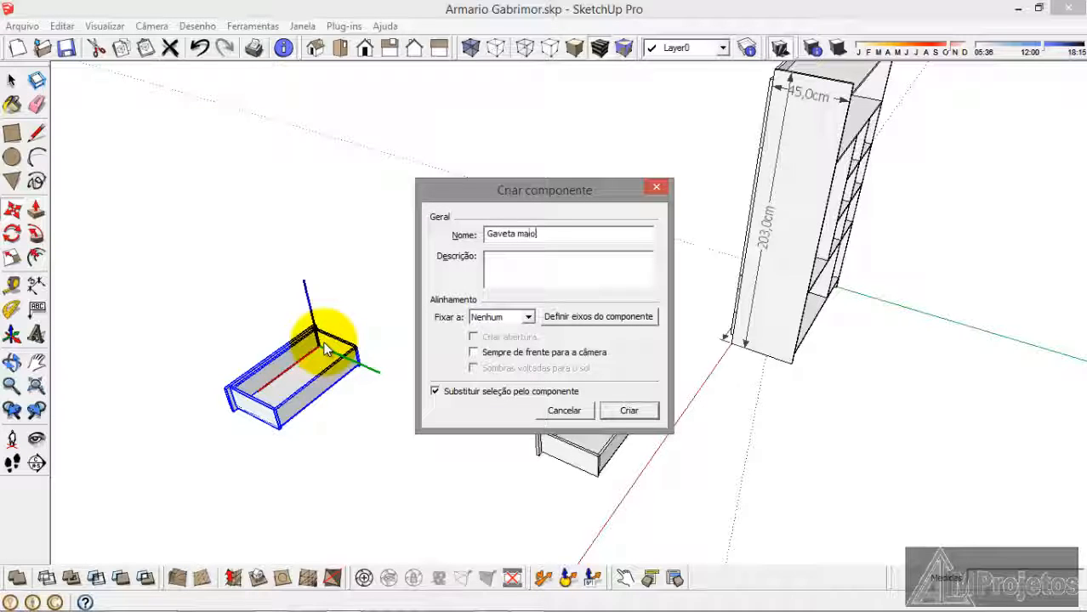
key("Return")
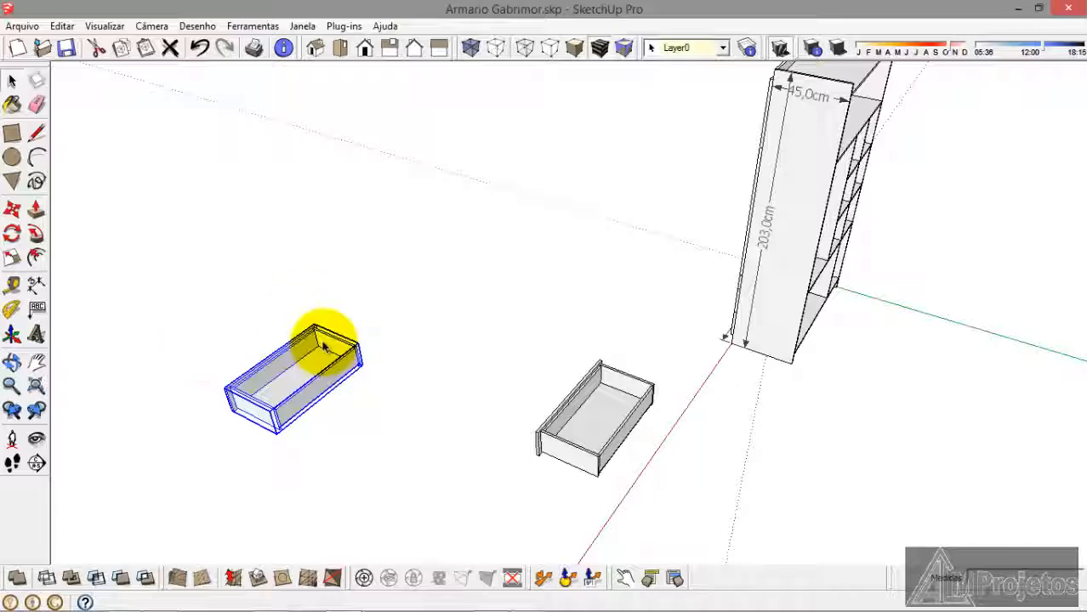
Step: Delete the two large drawer fronts from the lower part of the wardrobe
scroll(517, 271, "down", 2)
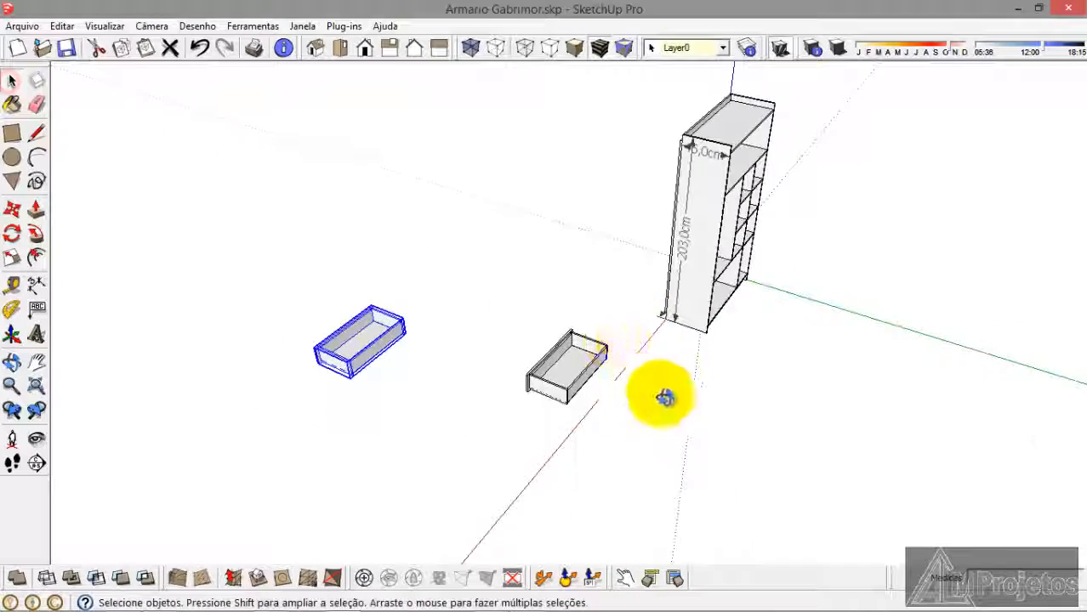
middle_click_drag(667, 395, 1018, 403)
left_click(449, 308)
scroll(558, 249, "up", 2)
scroll(558, 249, "up", 2)
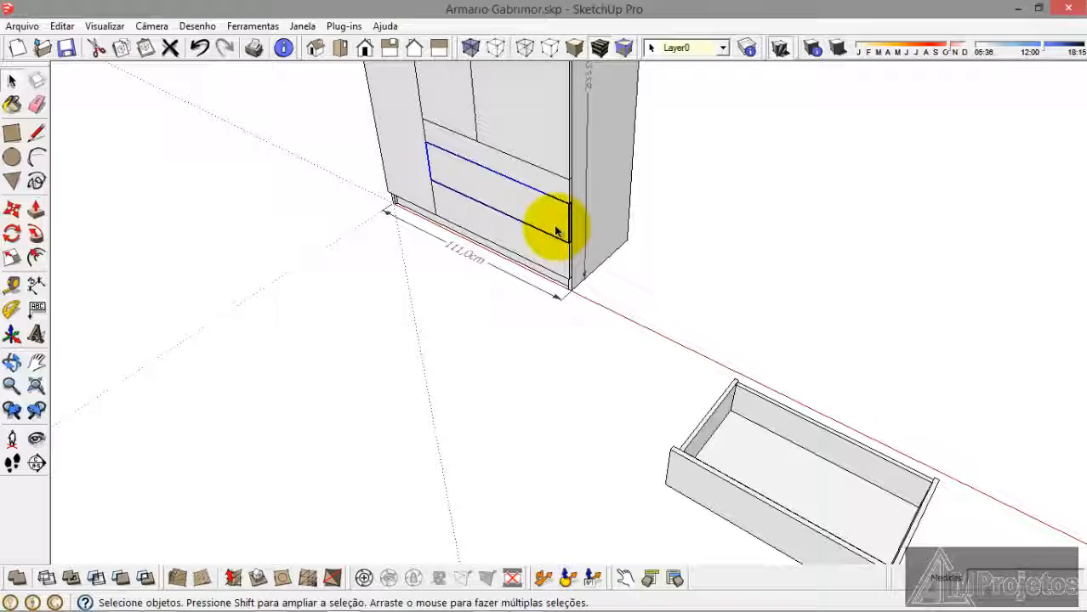
key("Delete")
scroll(548, 221, "down", 5)
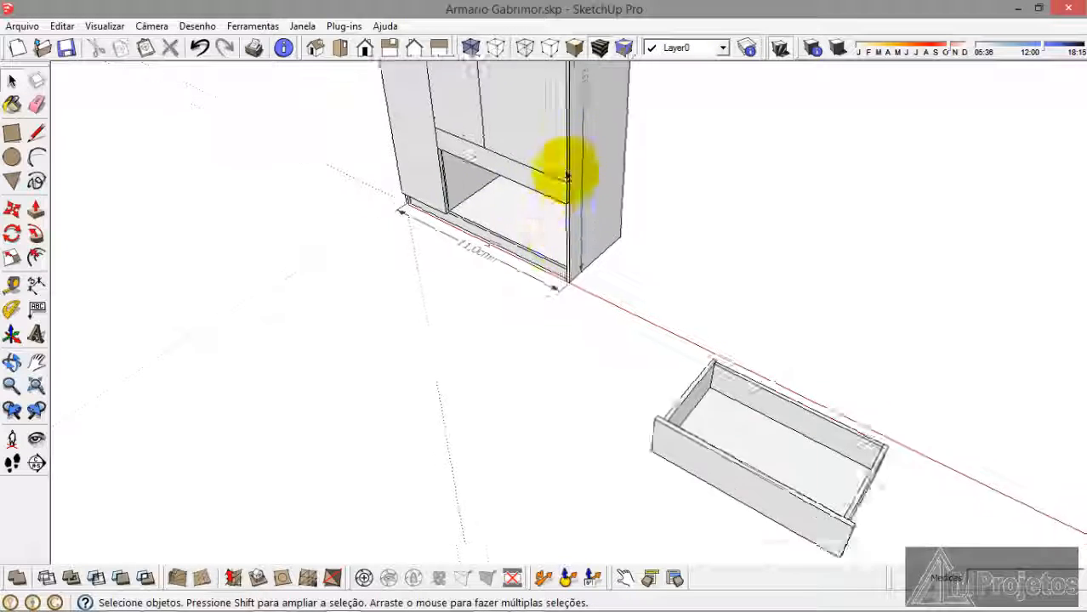
Step: Move the drawer component by its upper front corner into the wardrobe opening, directly beneath the narrow drawer front
left_click(560, 448)
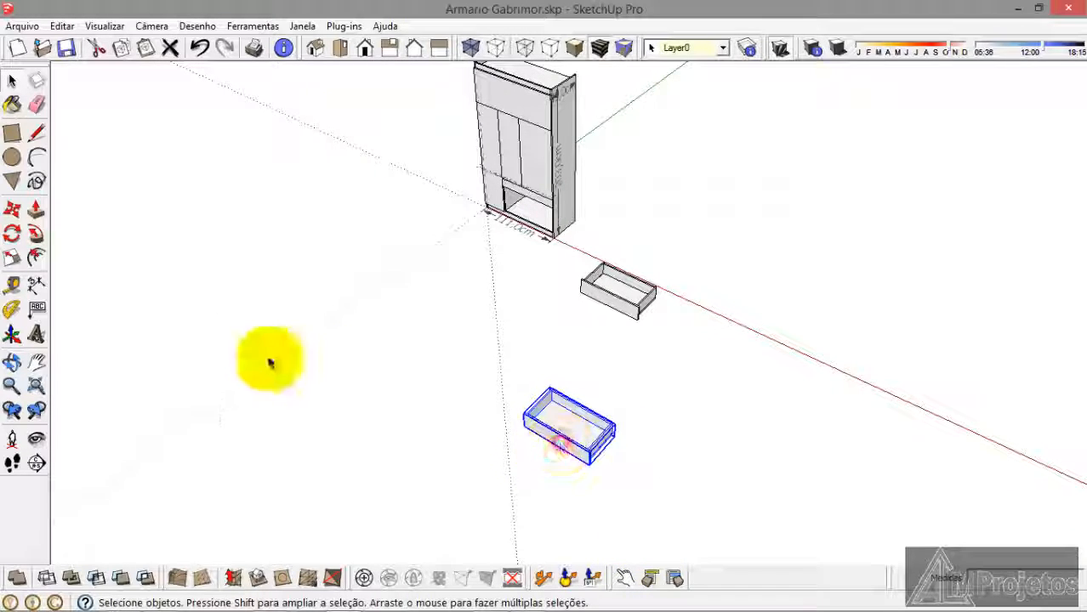
scroll(586, 446, "up", 8)
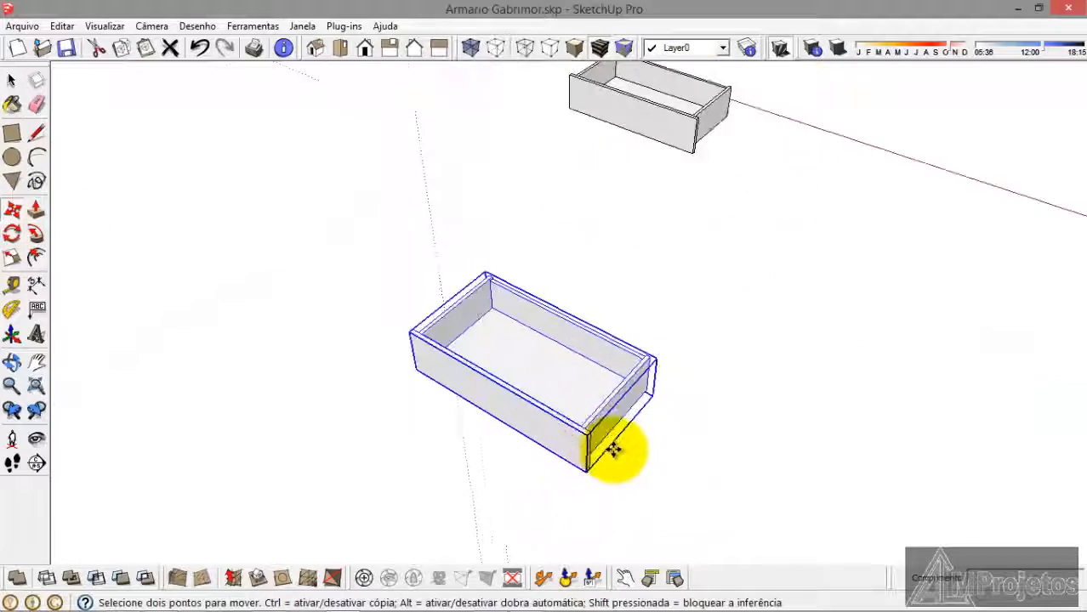
scroll(569, 446, "down", 8)
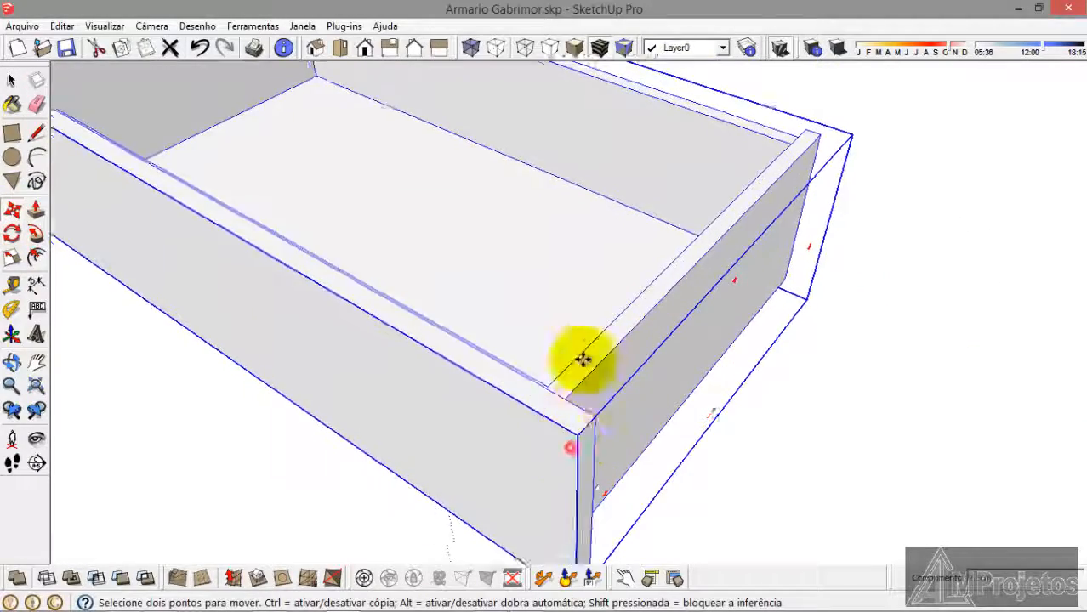
scroll(516, 435, "down", 3)
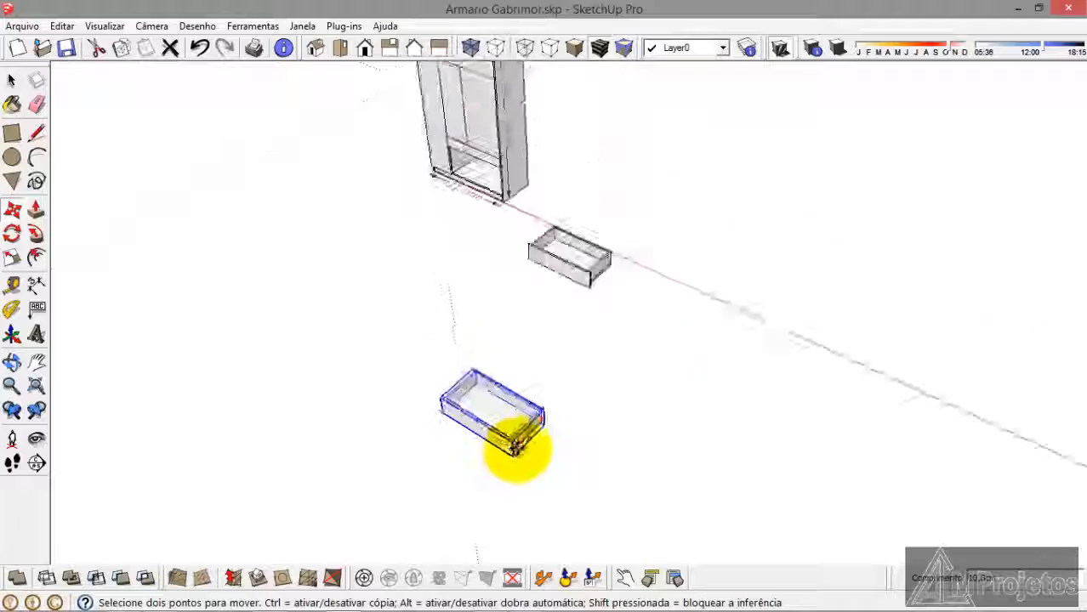
middle_click_drag(514, 438, 485, 254)
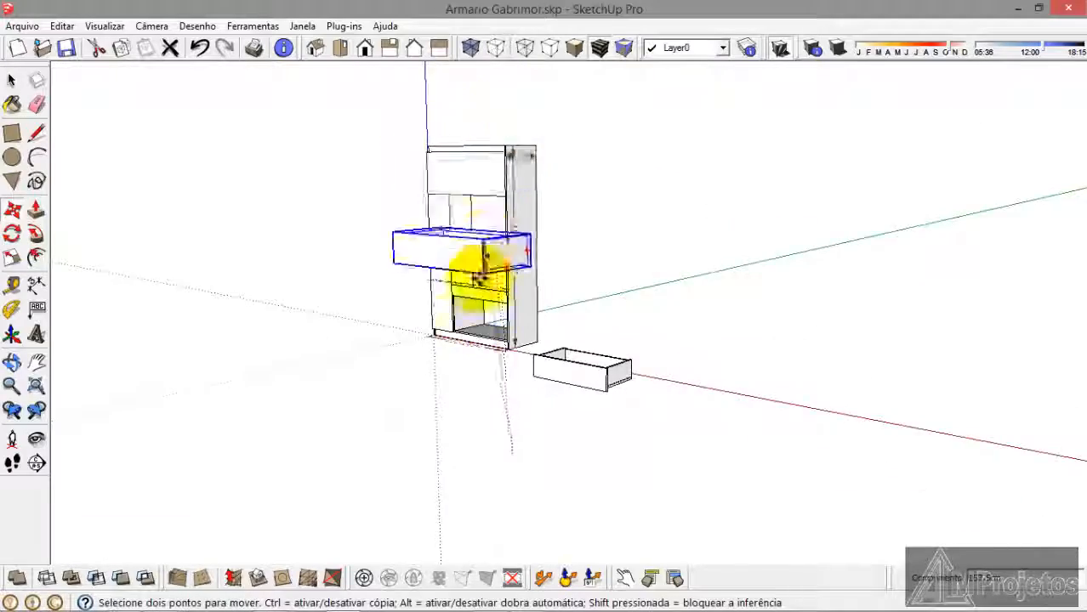
scroll(510, 306, "up", 10)
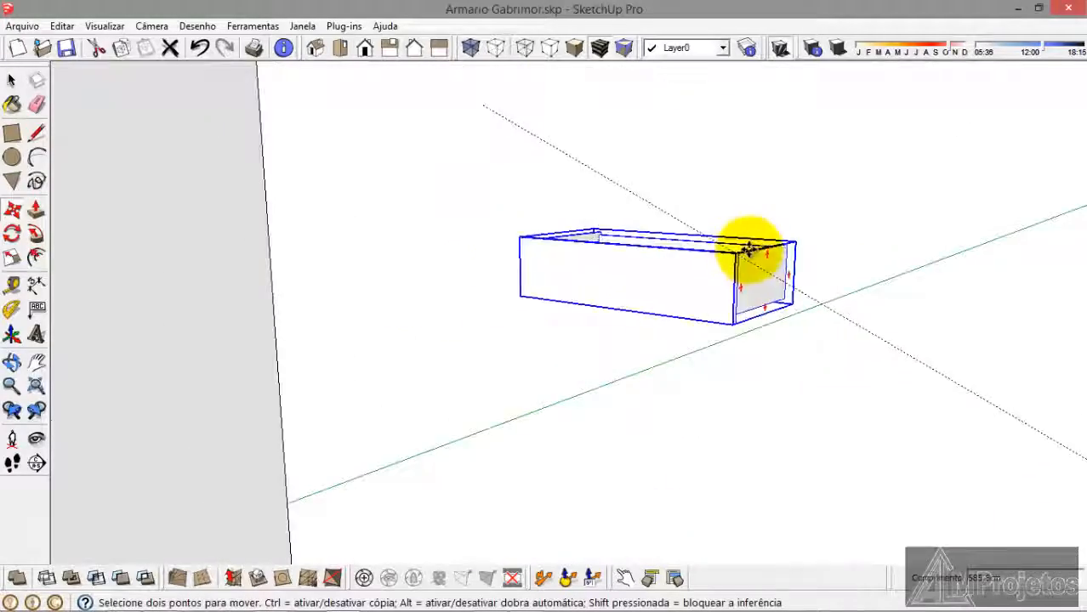
left_click(736, 252)
scroll(554, 301, "down", 4)
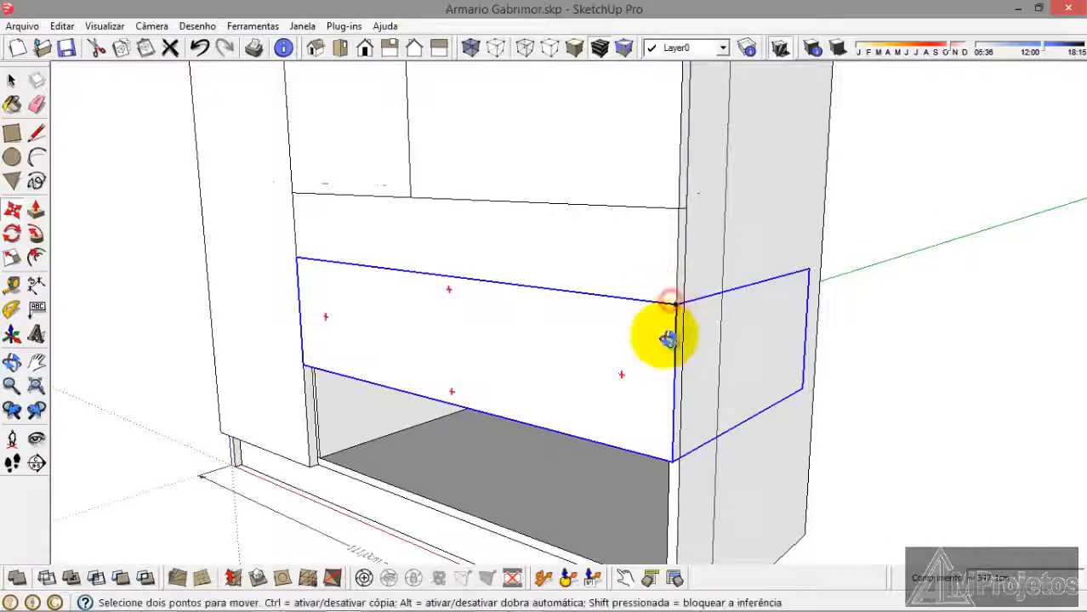
middle_click_drag(668, 339, 11, 341)
middle_click_drag(573, 386, 866, 453)
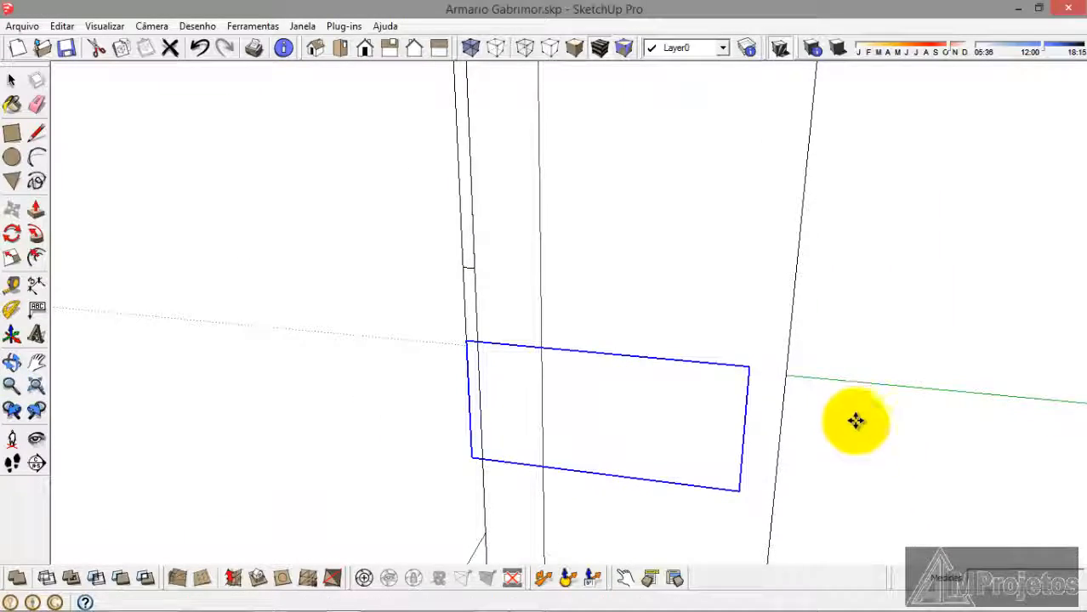
Step: Paste another copy of the large drawer component on the floor in front of the wardrobe
scroll(856, 421, "down", 1)
middle_click_drag(677, 301, 967, 438)
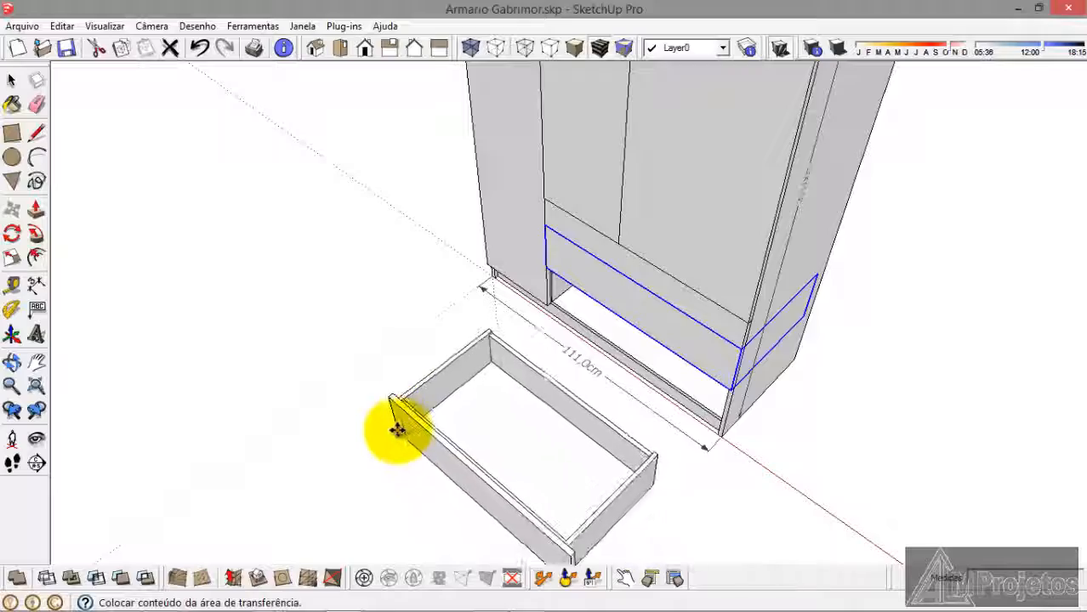
left_click(398, 429)
Step: Move the pasted drawer by its upper front corner into the remaining opening, directly beneath the first large drawer
middle_click_drag(396, 432, 631, 449)
scroll(575, 449, "up", 2)
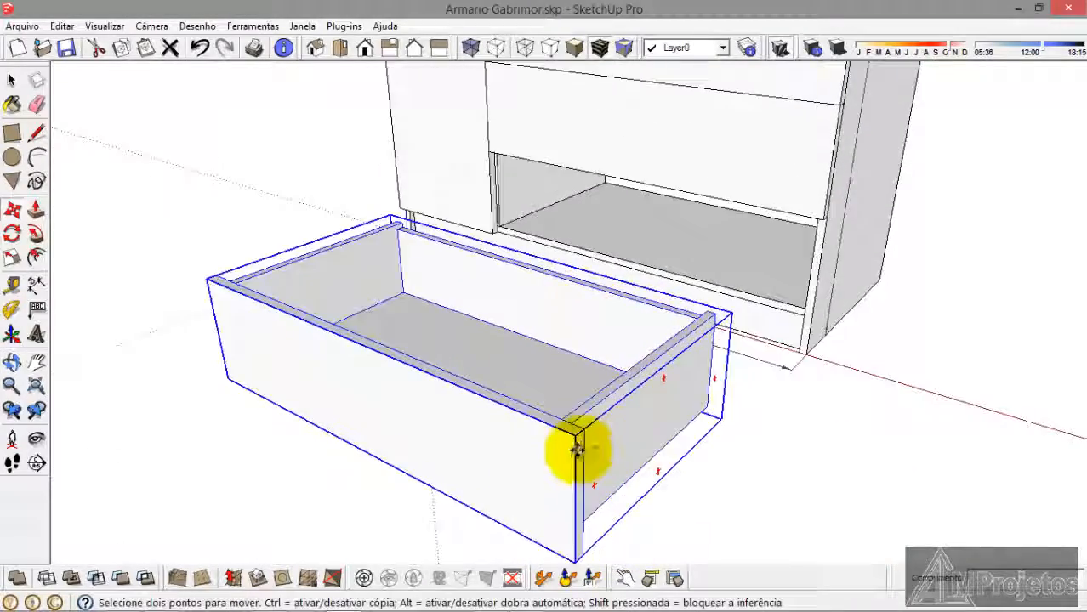
scroll(576, 444, "up", 2)
left_click(574, 425)
scroll(429, 504, "down", 1)
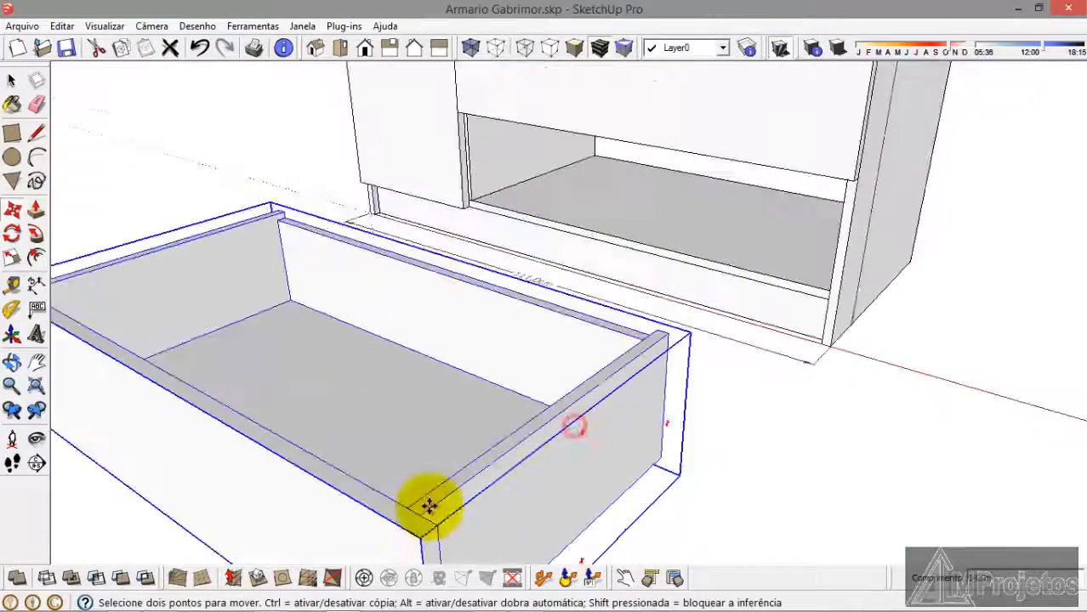
scroll(849, 107, "up", 3)
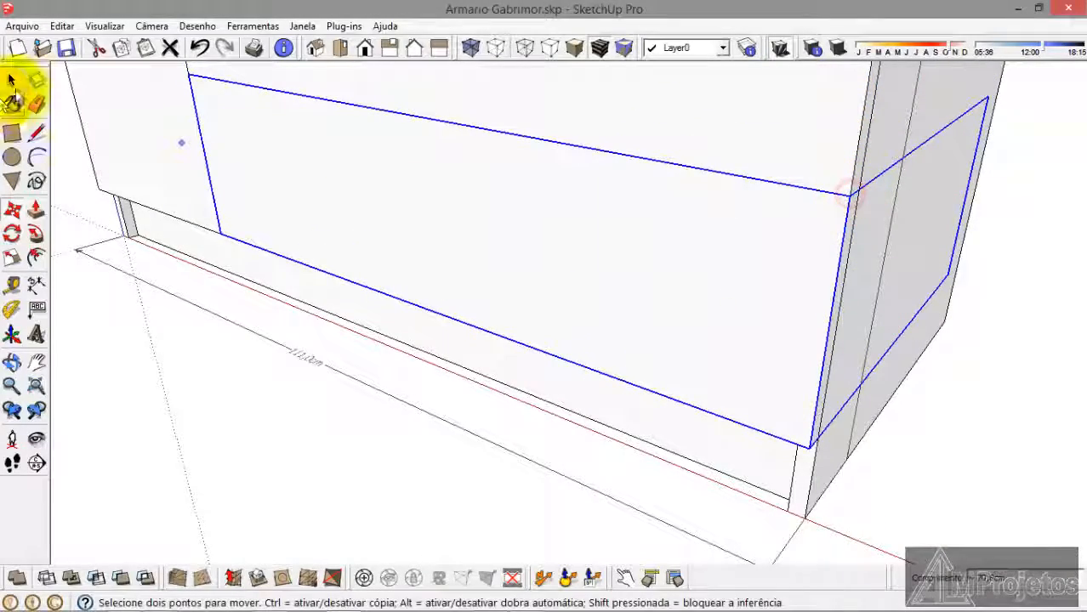
left_click(121, 449)
Step: Examine from behind how the two large drawer boxes sit inside the wardrobe opening
middle_click_drag(296, 439, 332, 255)
scroll(331, 255, "up", 6)
middle_click_drag(347, 330, 371, 396)
scroll(371, 396, "down", 8)
middle_click_drag(364, 340, 446, 238)
scroll(384, 223, "up", 6)
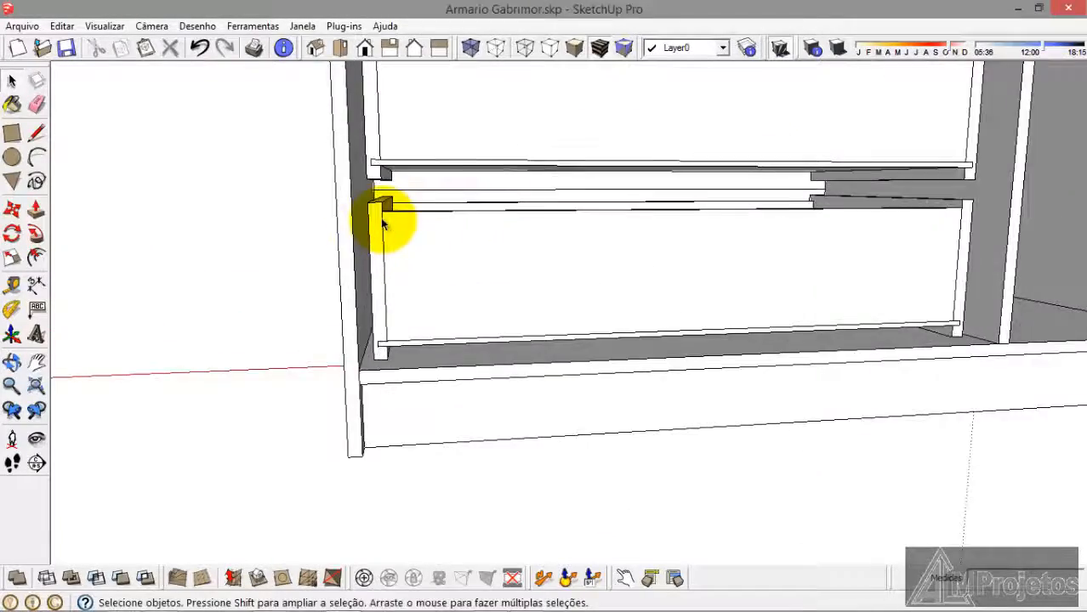
middle_click_drag(383, 225, 714, 289)
scroll(709, 289, "down", 4)
middle_click_drag(345, 308, 676, 370)
middle_click_drag(599, 370, 626, 460)
scroll(694, 231, "down", 3)
scroll(768, 467, "up", 3)
Step: Delete the large front from the loose drawer and place a copy of the wardrobe's narrow drawer front near the box
left_click(627, 457)
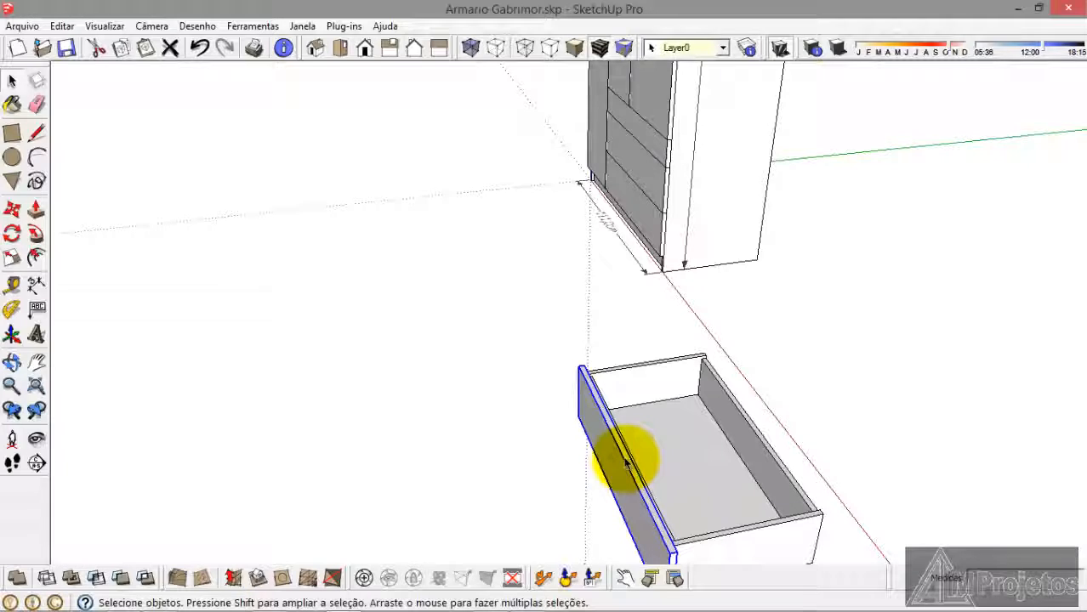
scroll(668, 251, "up", 2)
middle_click_drag(651, 134, 634, 230)
scroll(553, 80, "up", 2)
scroll(628, 291, "down", 3)
middle_click_drag(629, 291, 363, 213)
scroll(443, 233, "up", 3)
scroll(416, 257, "up", 3)
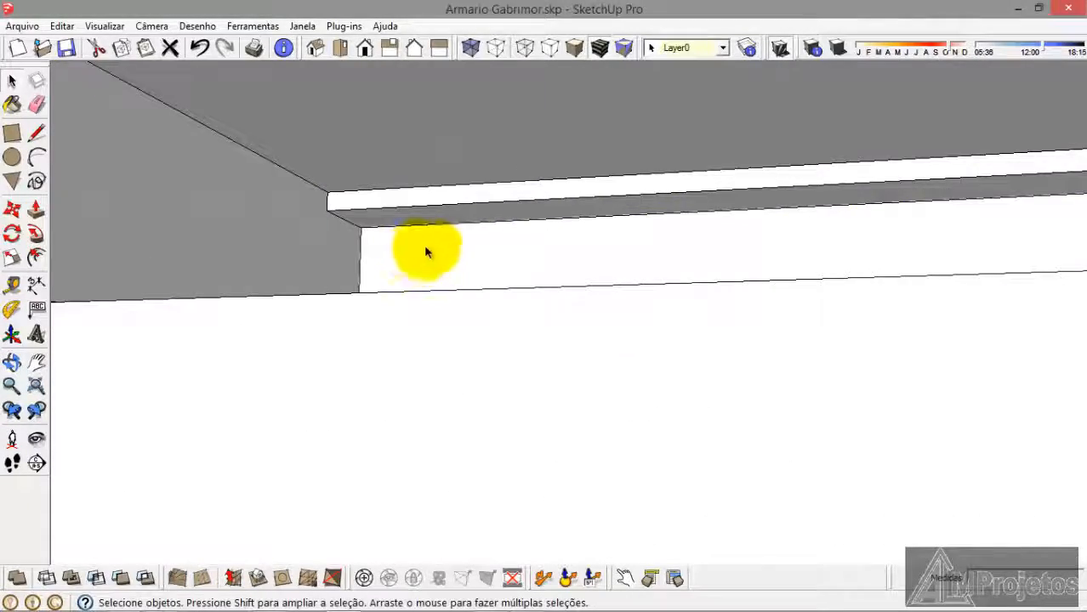
scroll(689, 136, "down", 3)
middle_click_drag(688, 136, 743, 351)
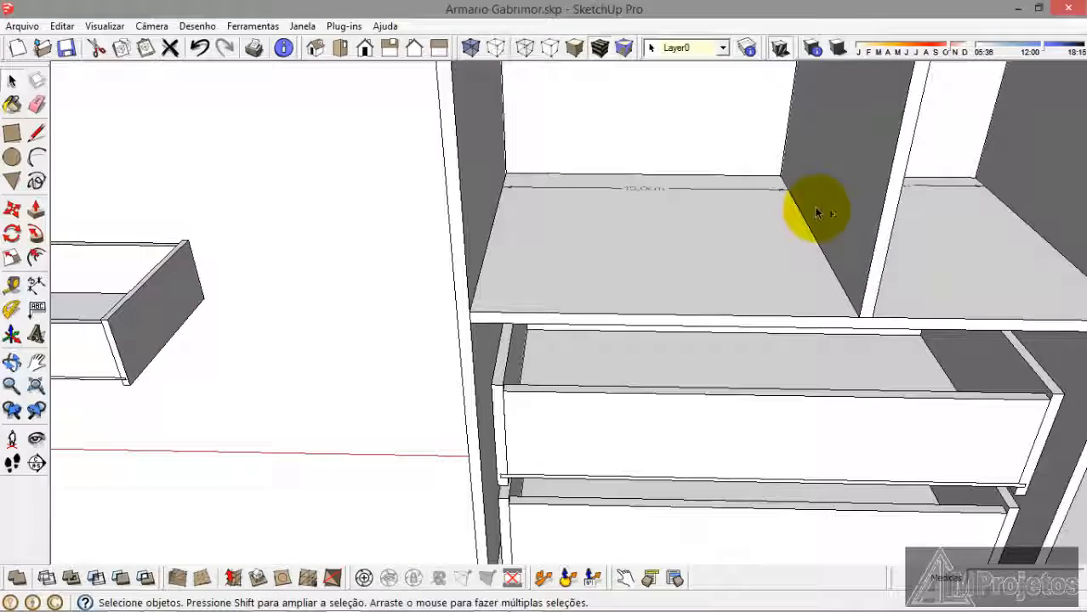
key("ctrl+v")
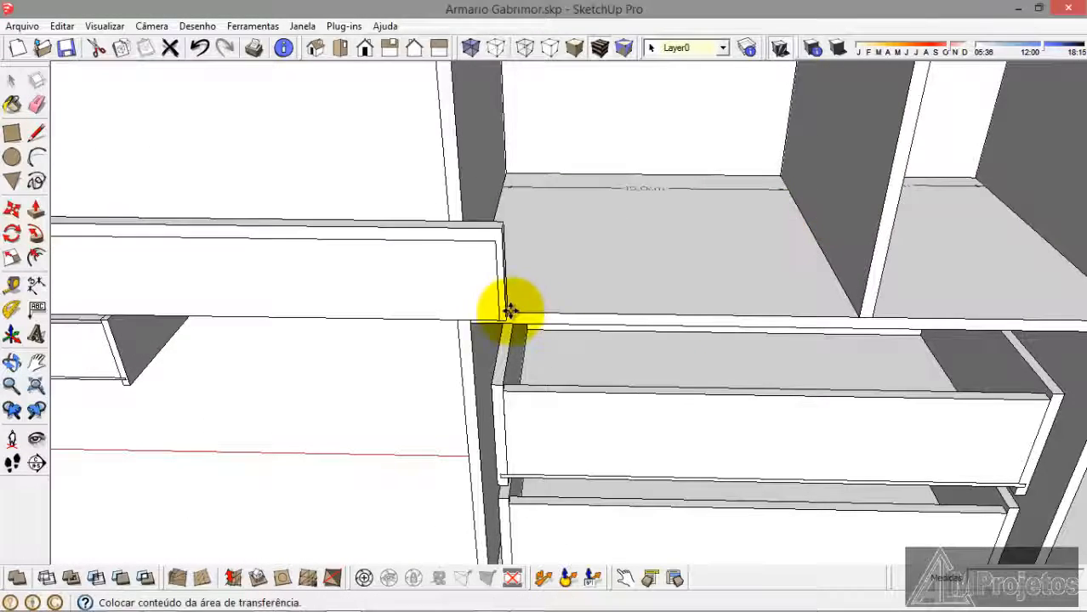
scroll(776, 213, "down", 5)
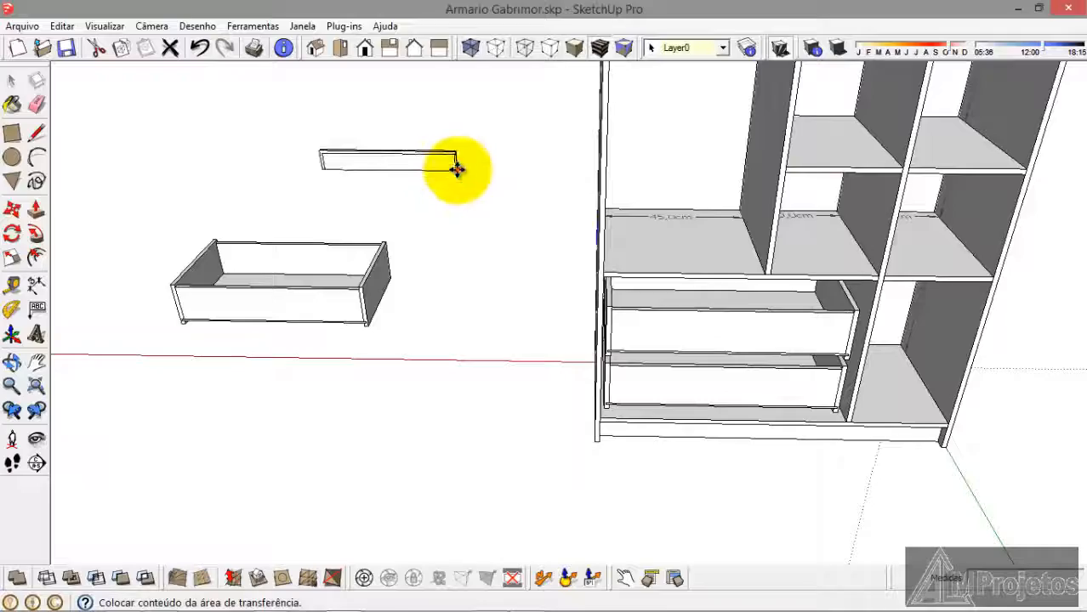
left_click(457, 168)
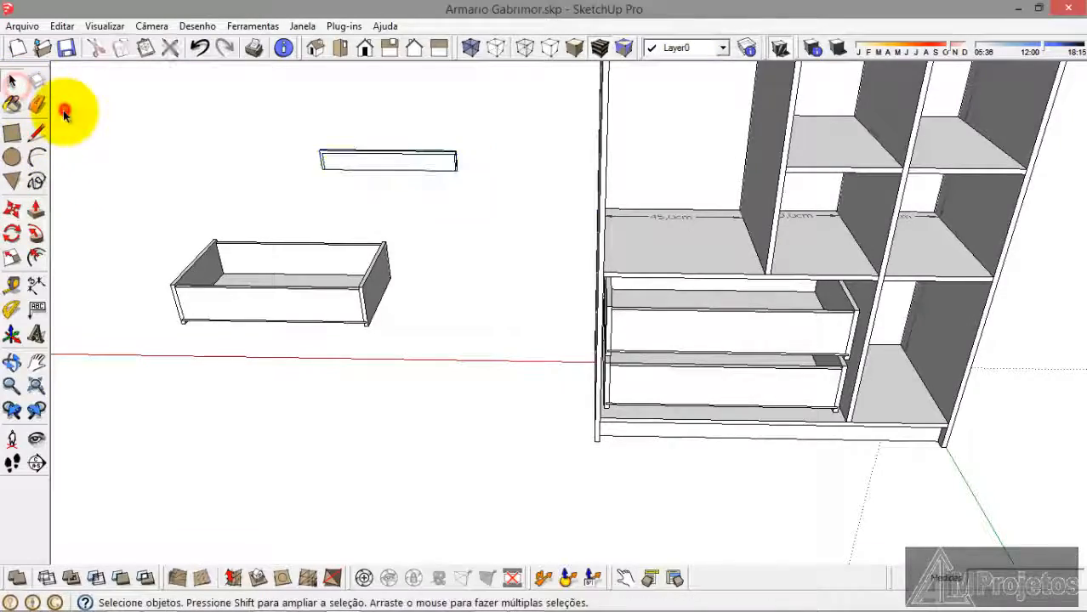
Step: Move the whole loose drawer box by its lower front corner onto the bottom edge of the narrow front's back face, at the seam mark
middle_click_drag(150, 171, 427, 418)
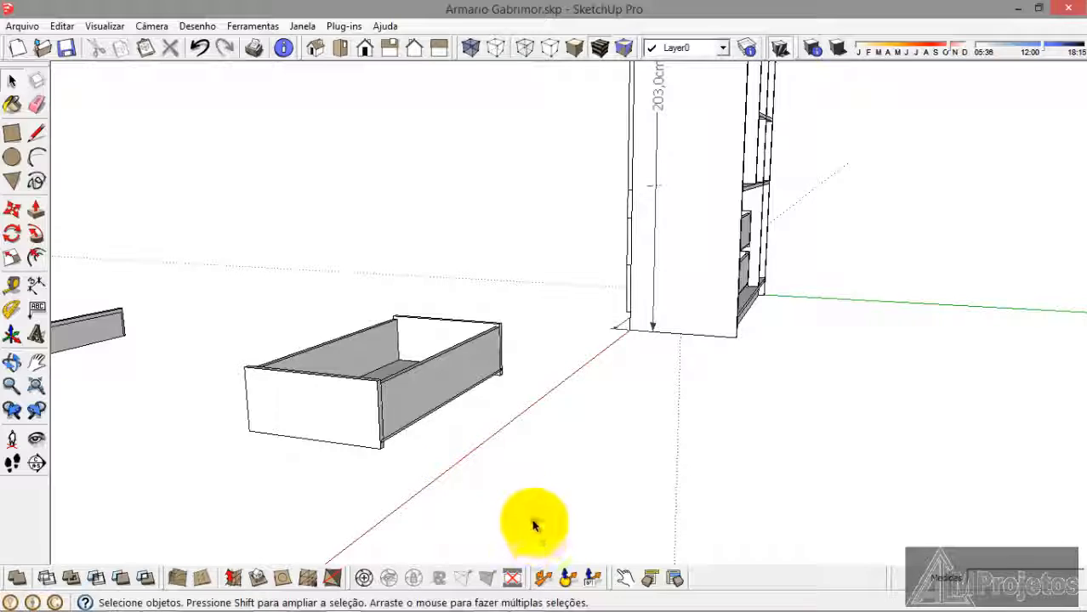
left_click_drag(356, 356, 217, 252)
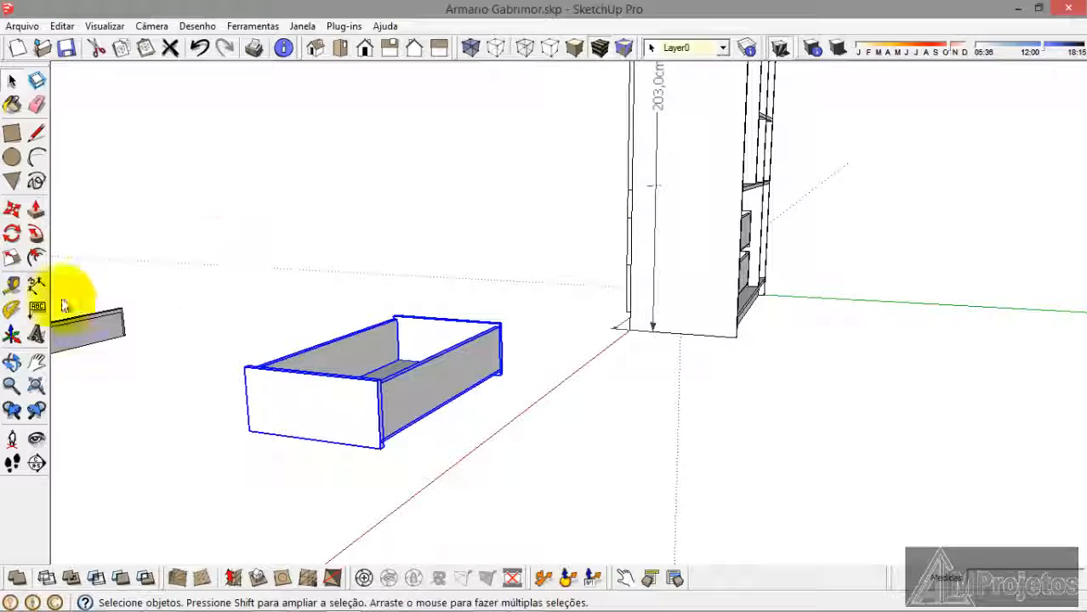
left_click(12, 211)
scroll(238, 440, "up", 6)
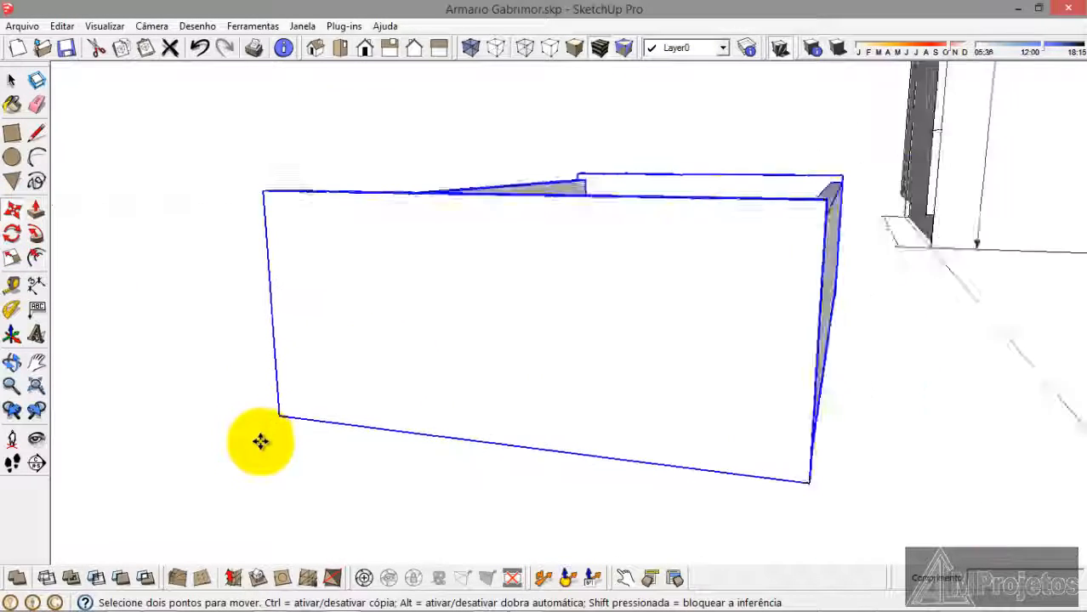
left_click(282, 406)
scroll(407, 322, "down", 5)
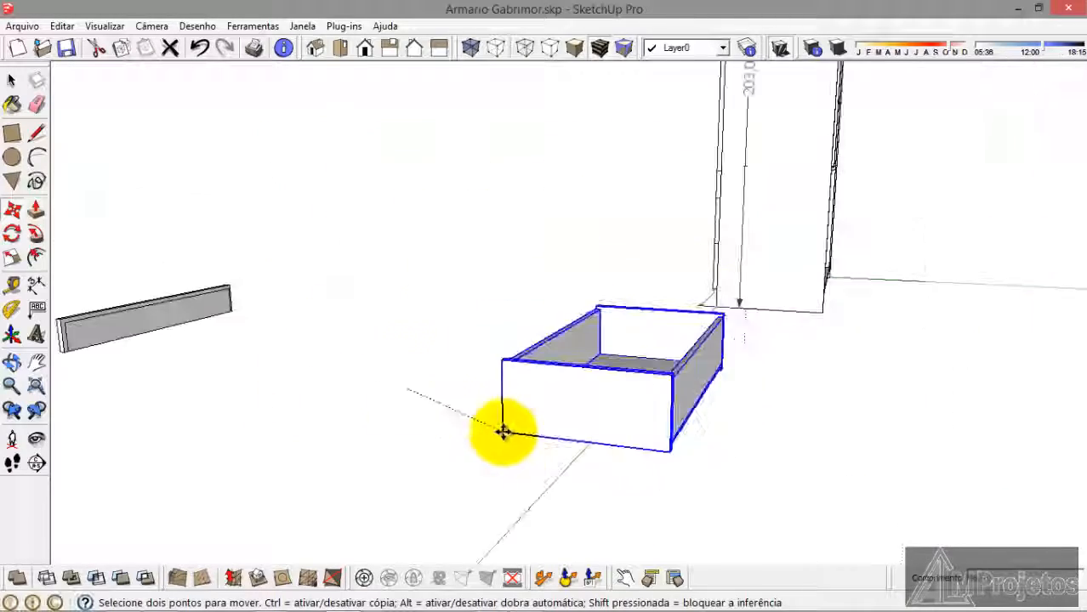
middle_click_drag(345, 333, 361, 272)
scroll(164, 380, "up", 4)
middle_click_drag(230, 325, 131, 449)
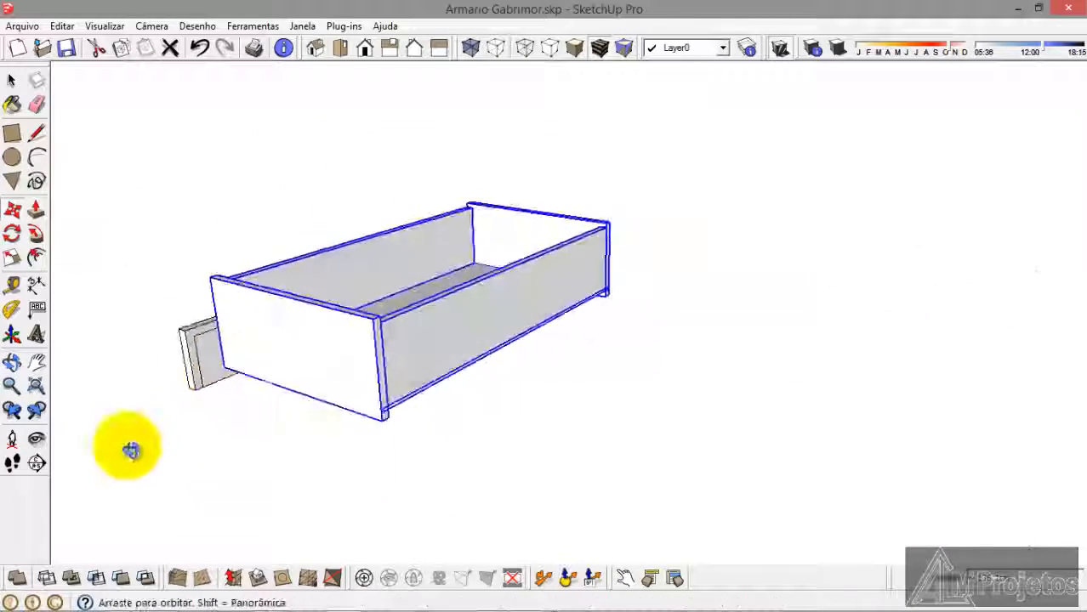
scroll(216, 381, "up", 7)
scroll(185, 380, "up", 5)
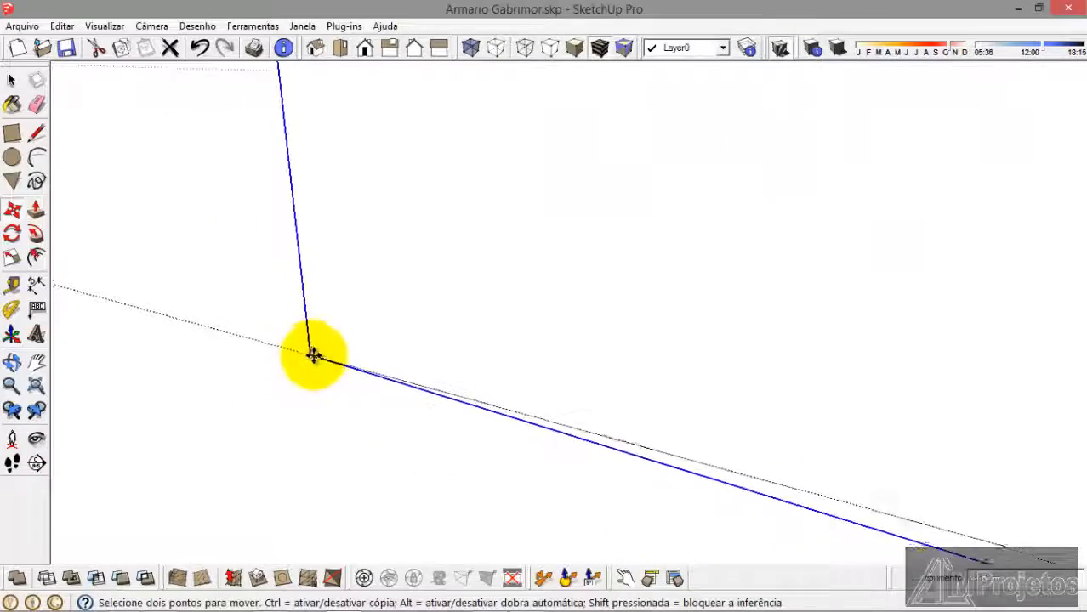
scroll(165, 347, "down", 8)
scroll(72, 377, "up", 3)
scroll(422, 413, "down", 4)
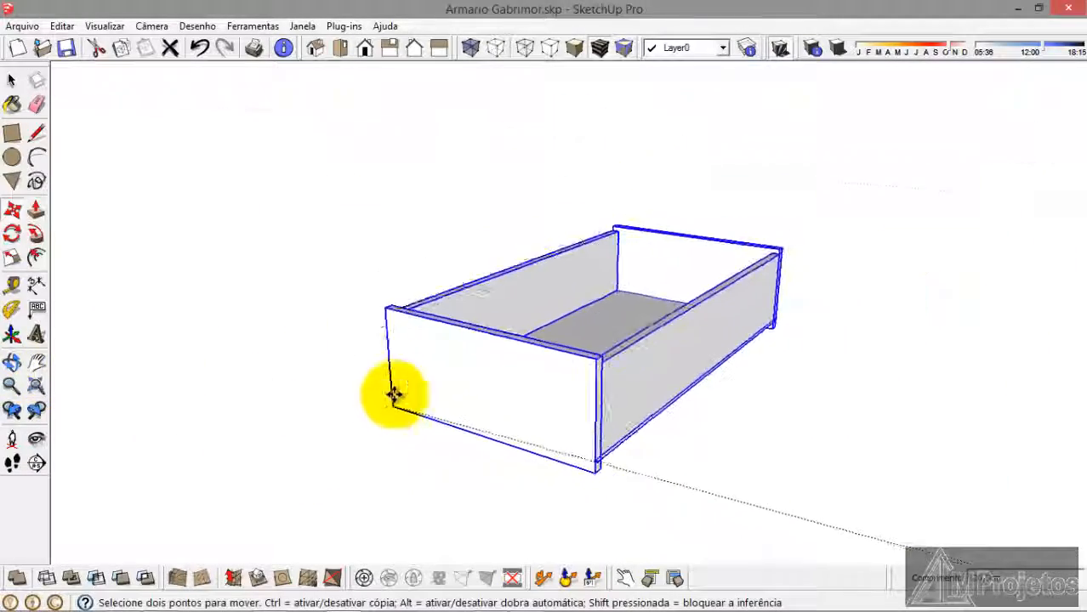
scroll(417, 364, "up", 6)
scroll(369, 429, "up", 2)
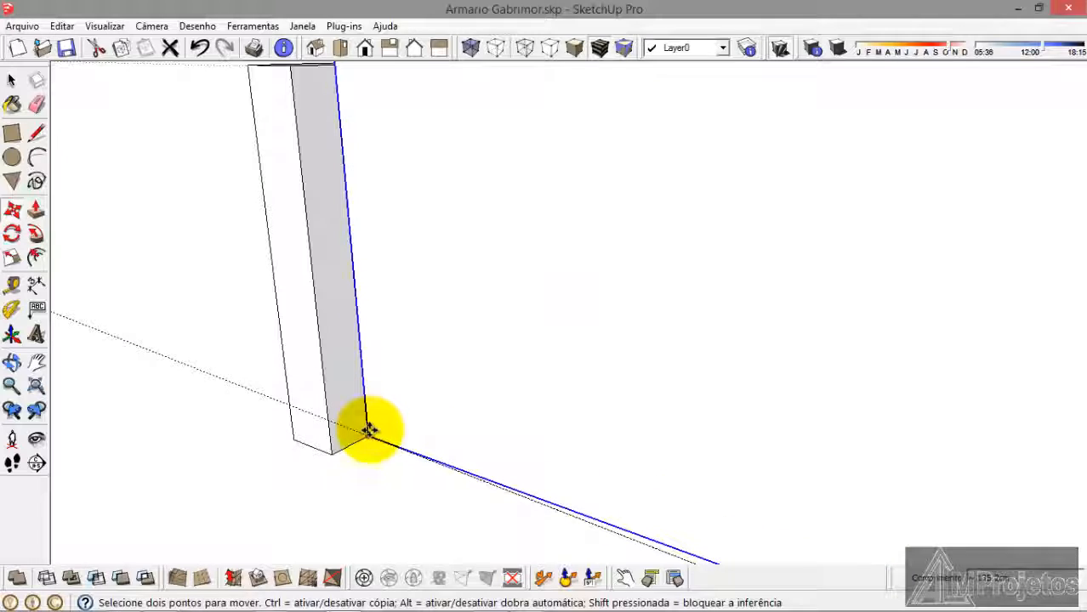
Step: Shift the drawer box 1.3 cm inward along the bottom edge of the narrow front
scroll(374, 430, "up", 1)
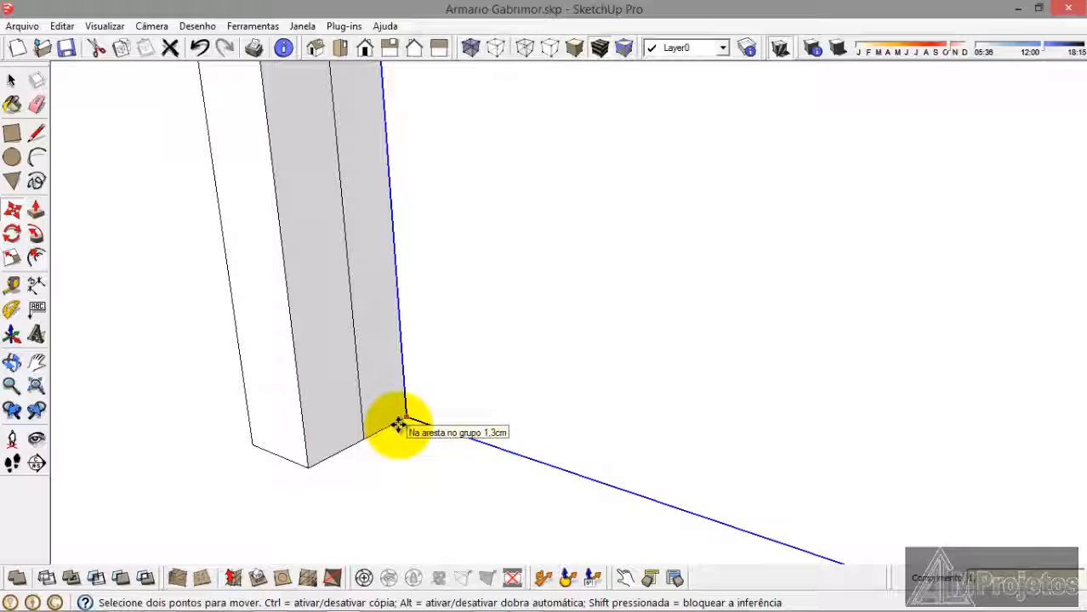
left_click(13, 210)
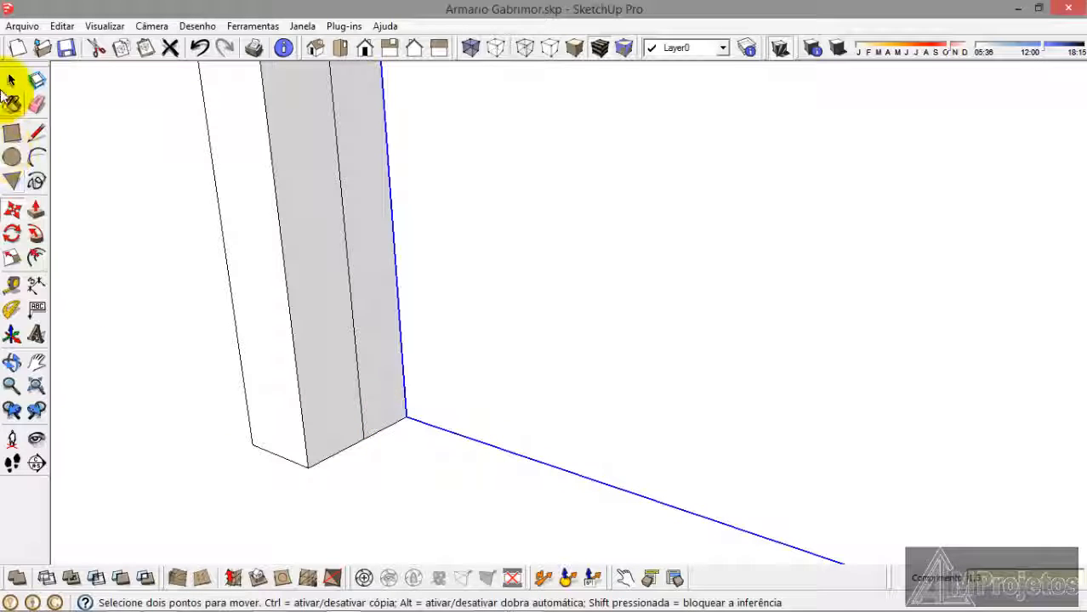
left_click(114, 225)
Step: Inspect the joint between the drawer box and narrow front, and check the offset along the bottom edge with a dimension
scroll(243, 376, "down", 4)
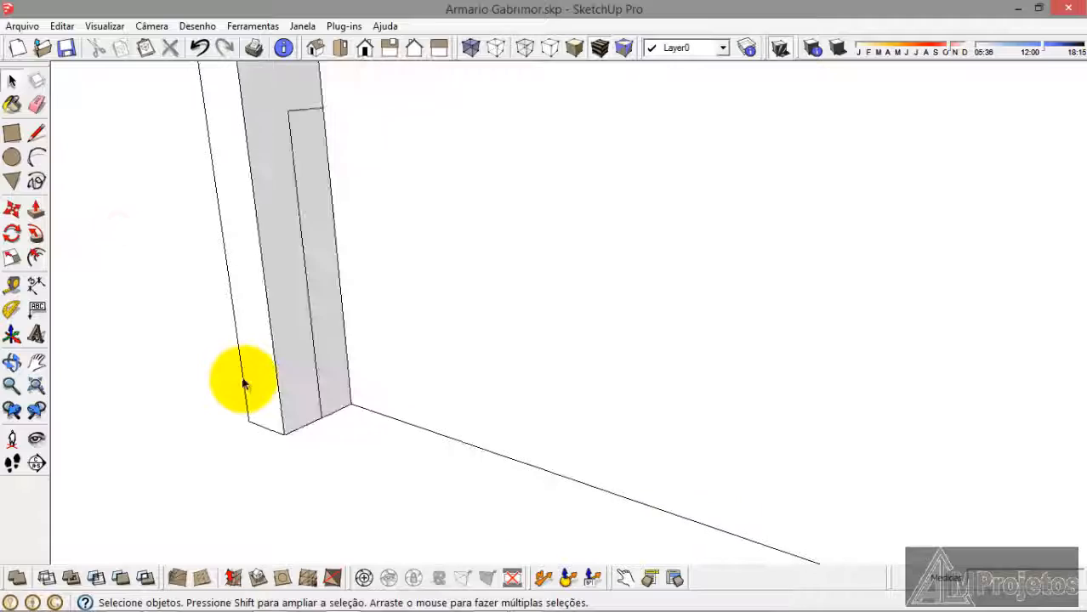
scroll(244, 380, "down", 4)
middle_click_drag(559, 385, 41, 279)
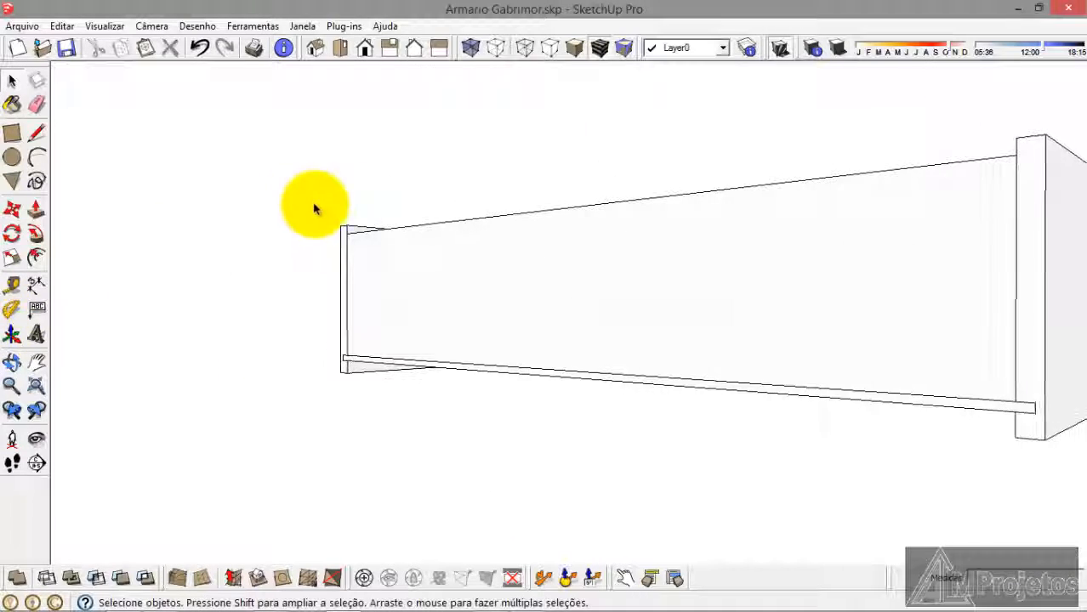
scroll(582, 245, "down", 4)
middle_click_drag(536, 344, 536, 372)
scroll(929, 330, "up", 3)
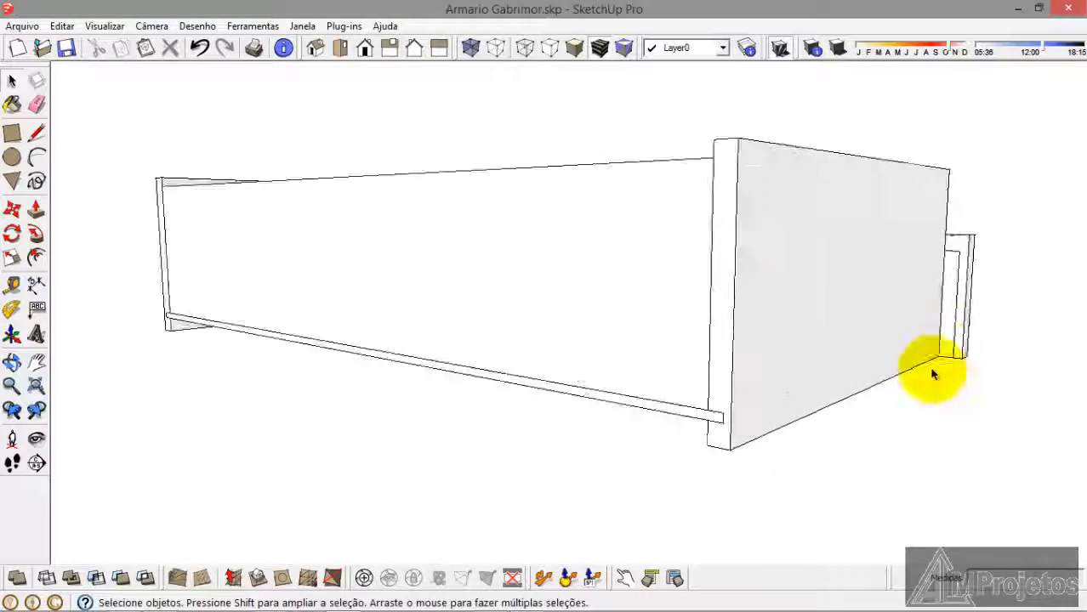
middle_click_drag(933, 382, 910, 449)
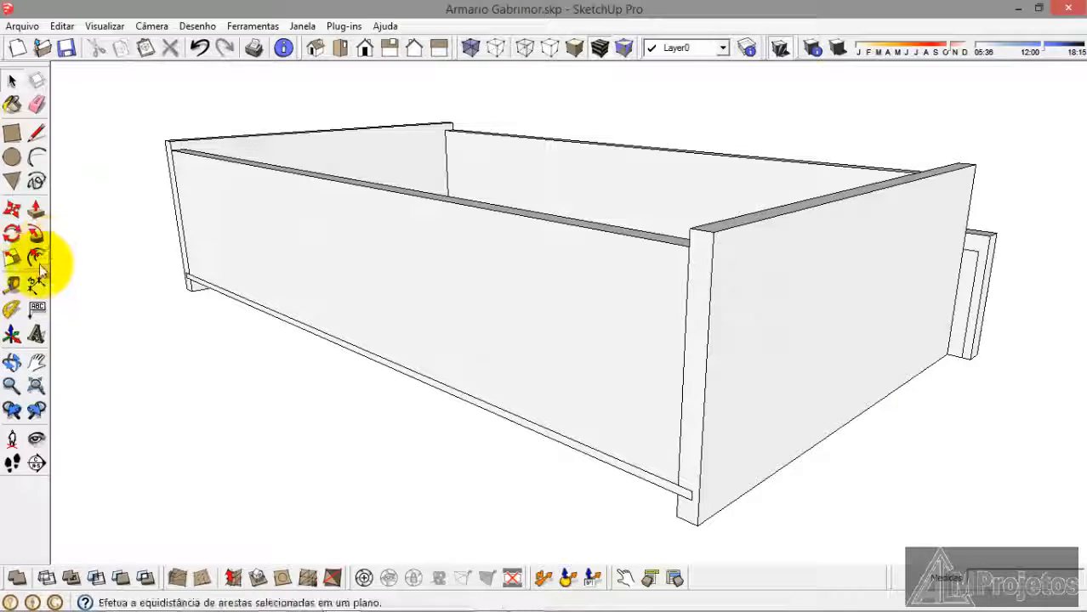
scroll(963, 322, "up", 3)
middle_click_drag(956, 370, 959, 410)
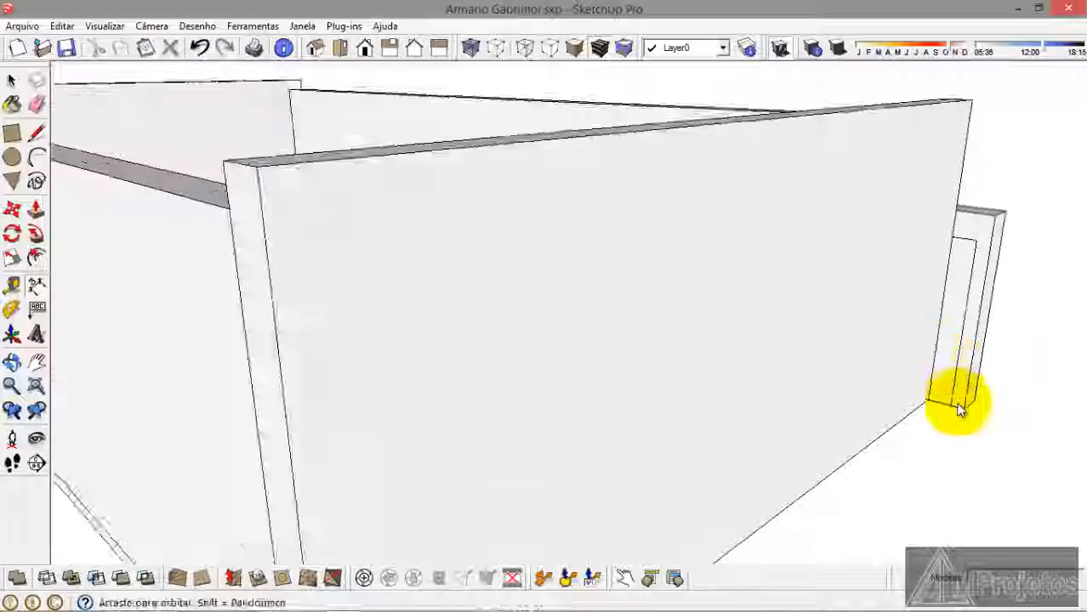
scroll(960, 412, "up", 3)
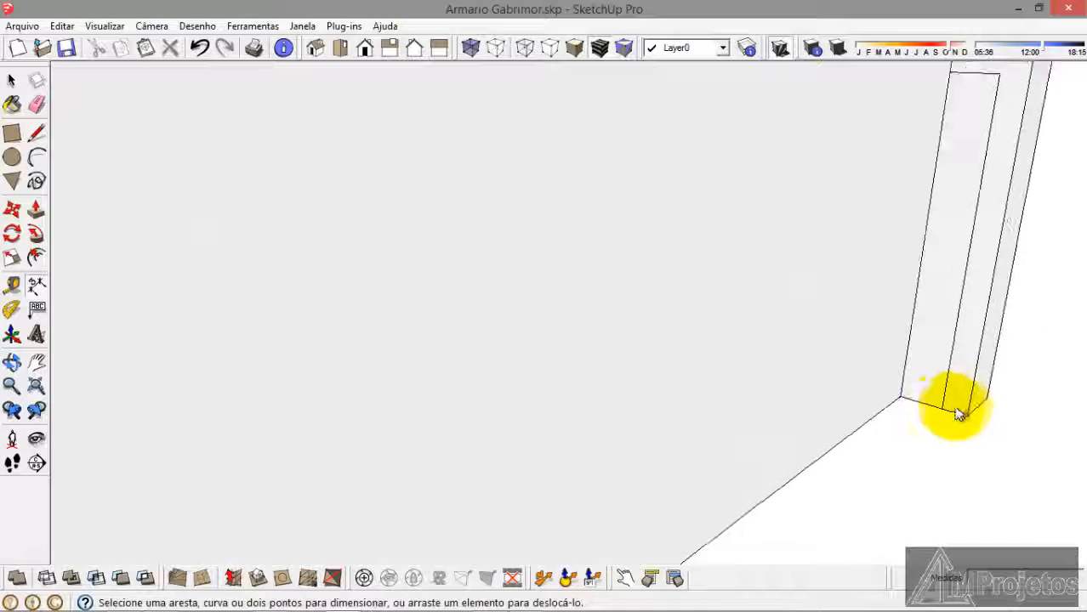
left_click(910, 375)
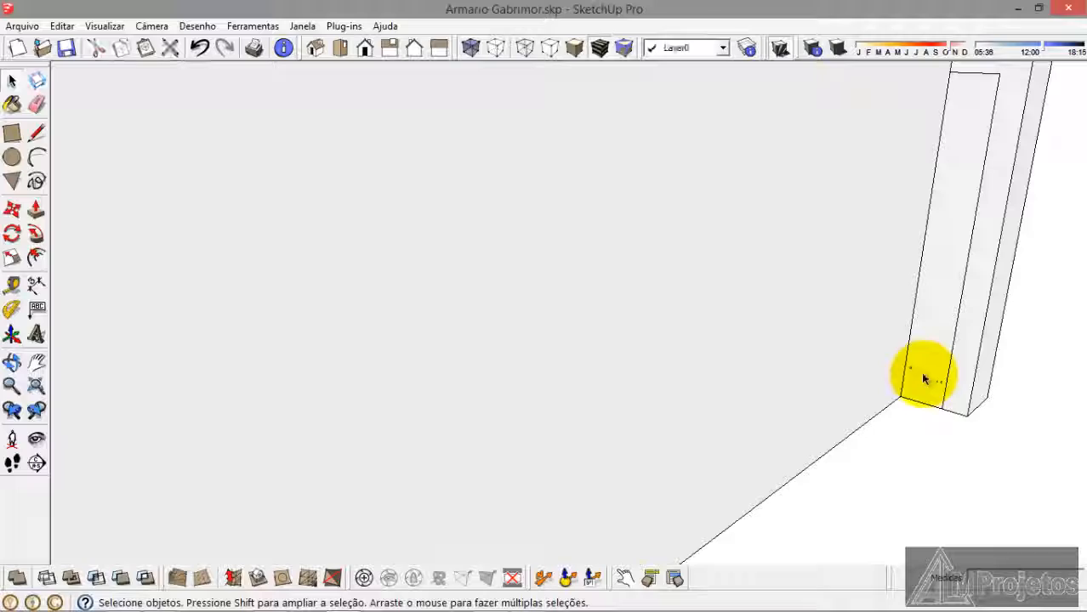
Step: Open the drawer's side panel for editing and push its top face down to the upper corner of the narrow front's seam mark
scroll(925, 378, "down", 3)
middle_click_drag(868, 347, 827, 412)
scroll(827, 412, "down", 2)
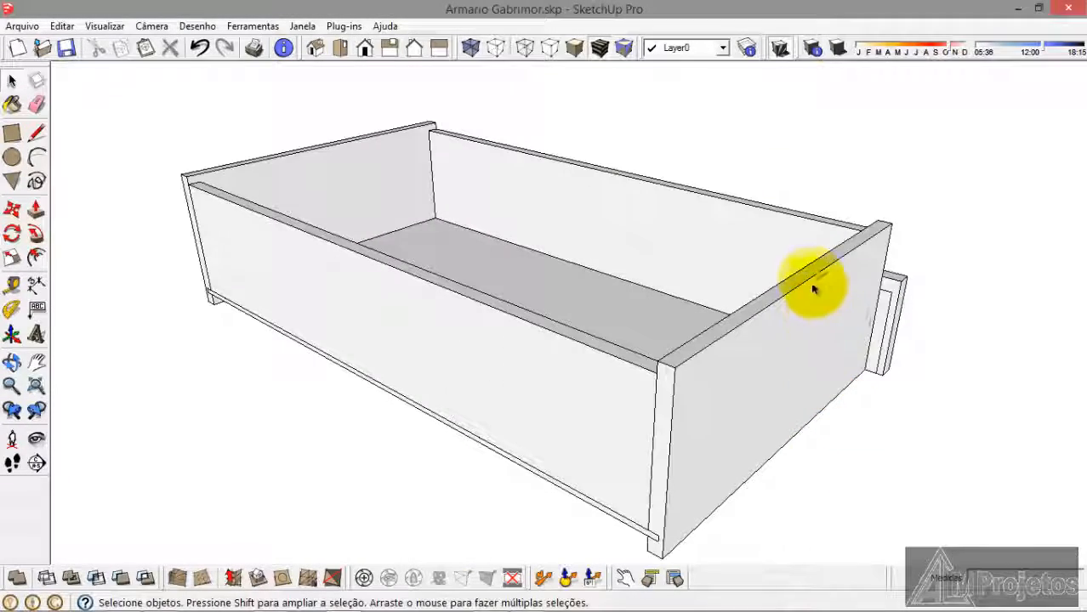
double_click(803, 280)
left_click(800, 279)
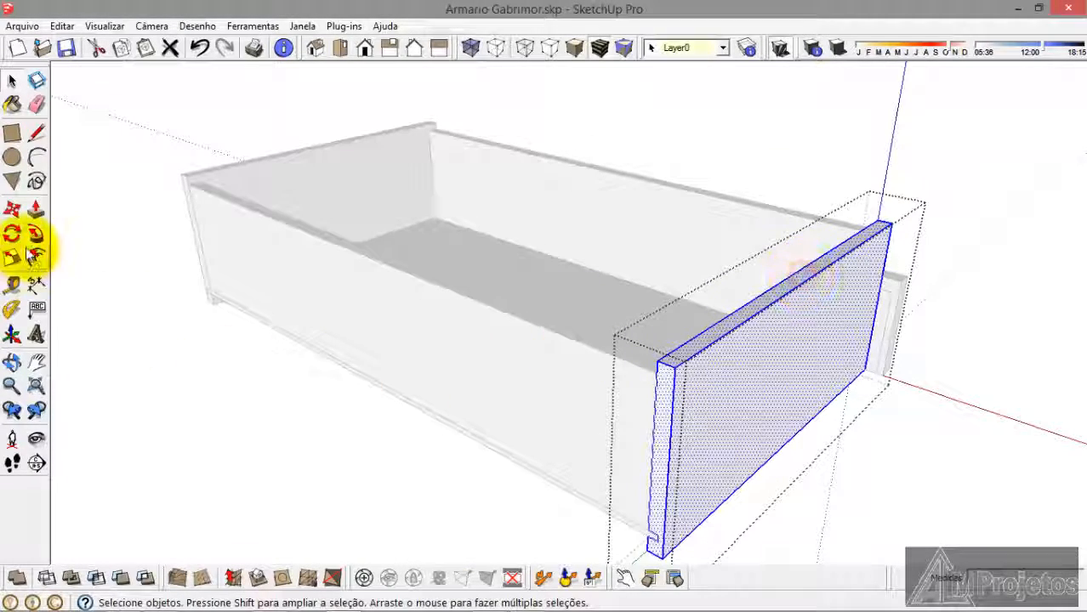
left_click(38, 214)
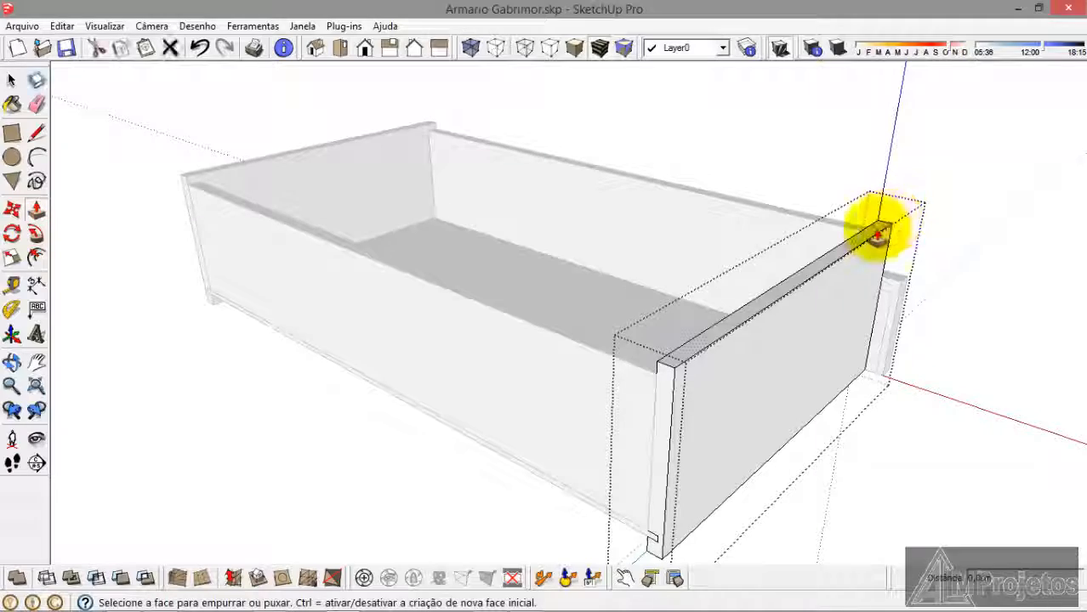
scroll(893, 289, "up", 5)
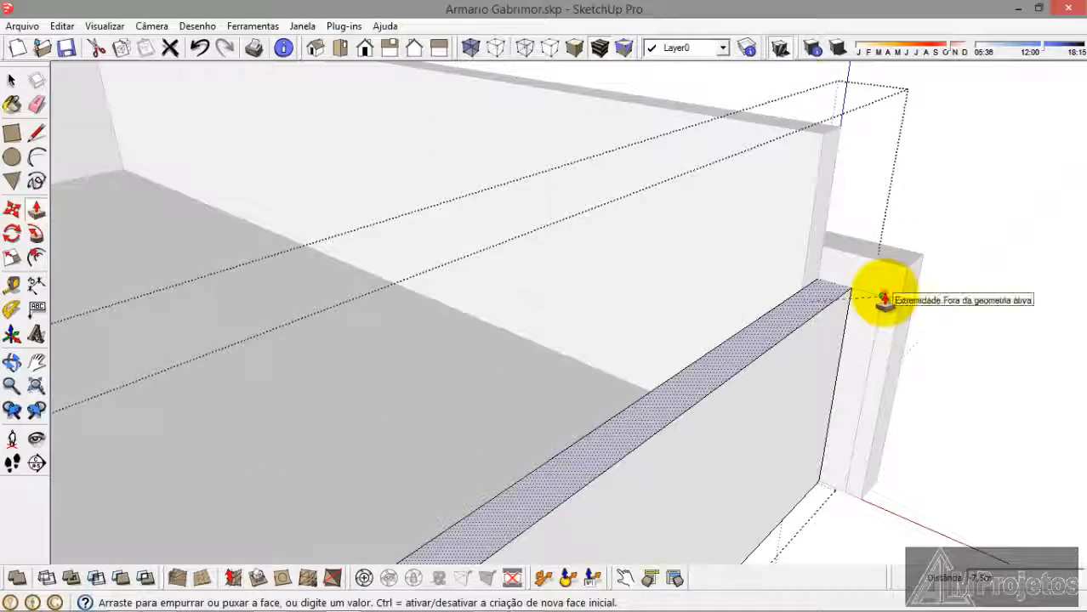
left_click(882, 293)
Step: Lower the side panel's top face by a further 1 cm
left_click(827, 298)
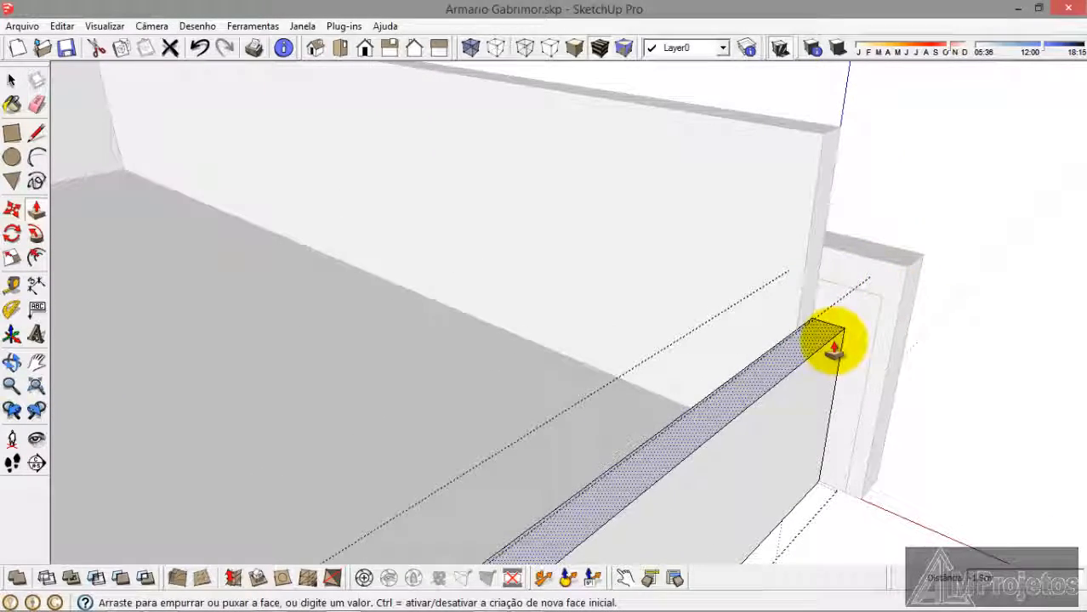
key("Return")
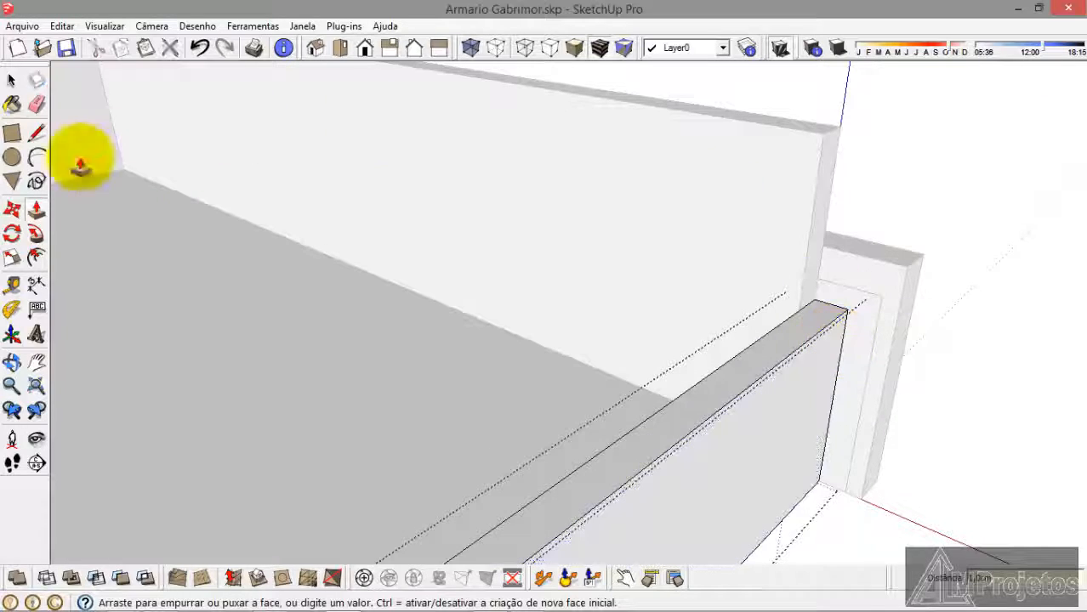
scroll(814, 264, "down", 5)
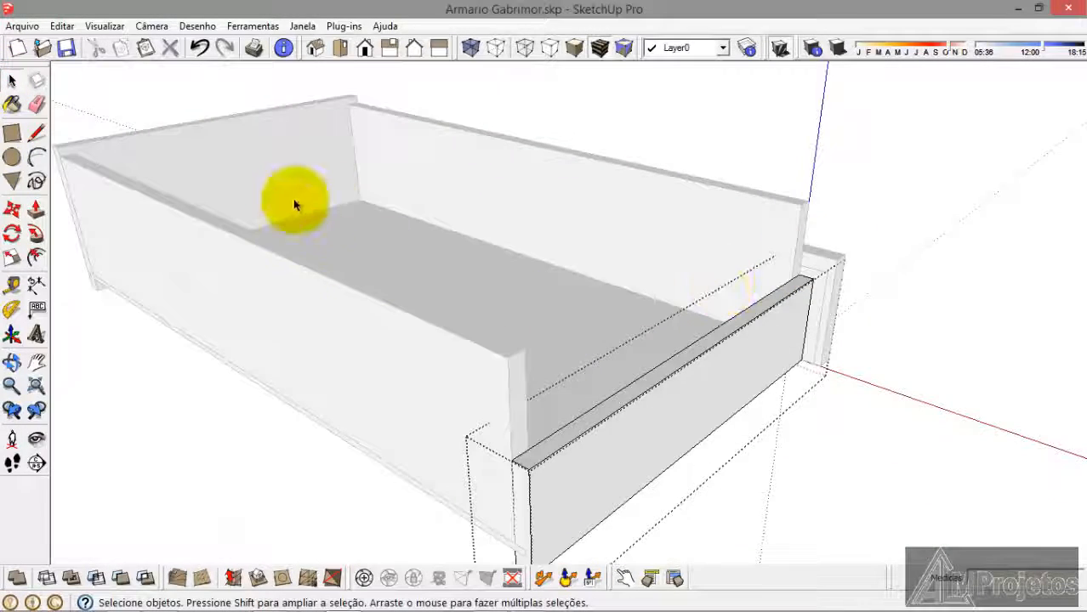
Step: Open the drawer's opposite side panel for editing and push its top face down level with the already lowered side panel
triple_click(263, 167)
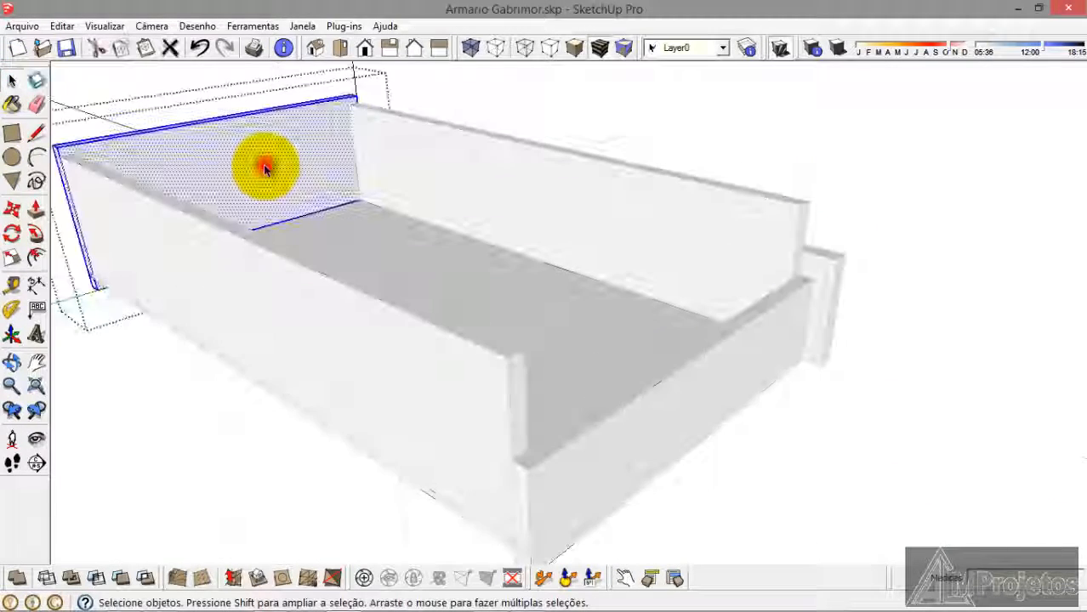
left_click(34, 212)
middle_click_drag(108, 206, 128, 339)
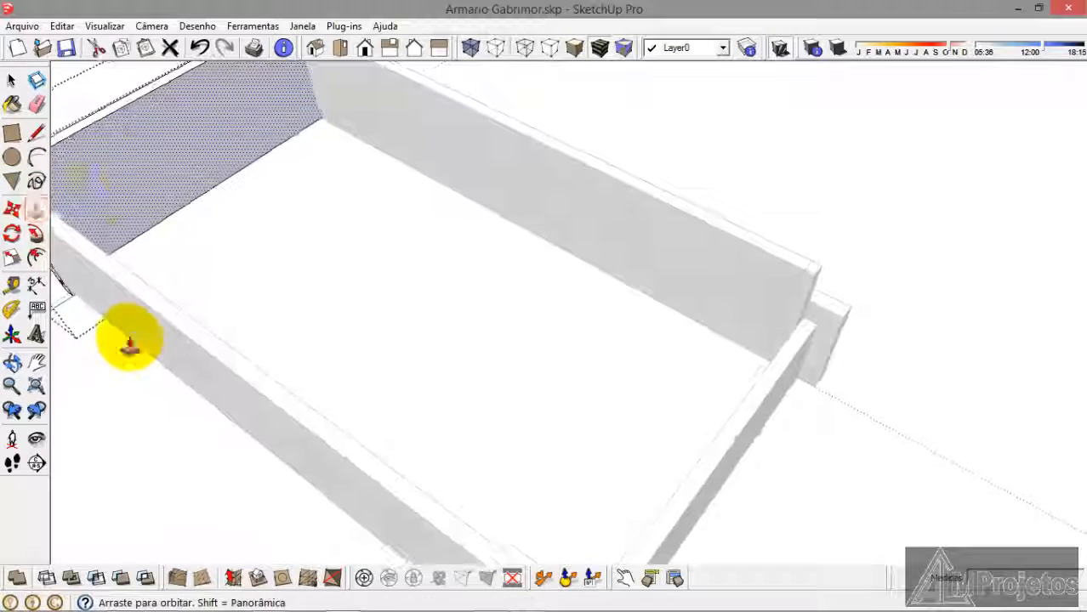
left_click(115, 119)
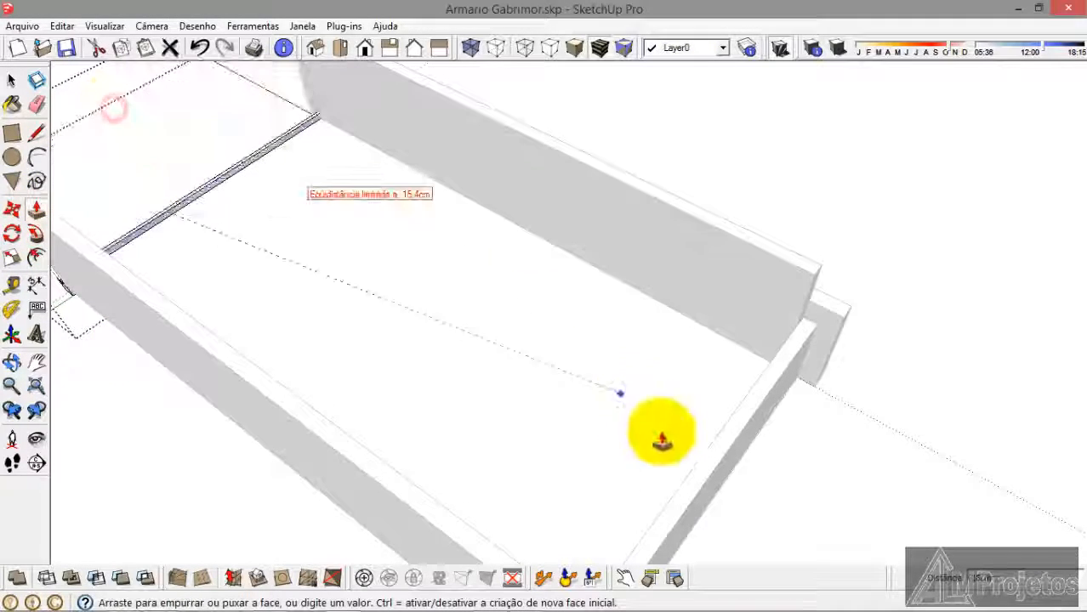
scroll(705, 469, "up", 3)
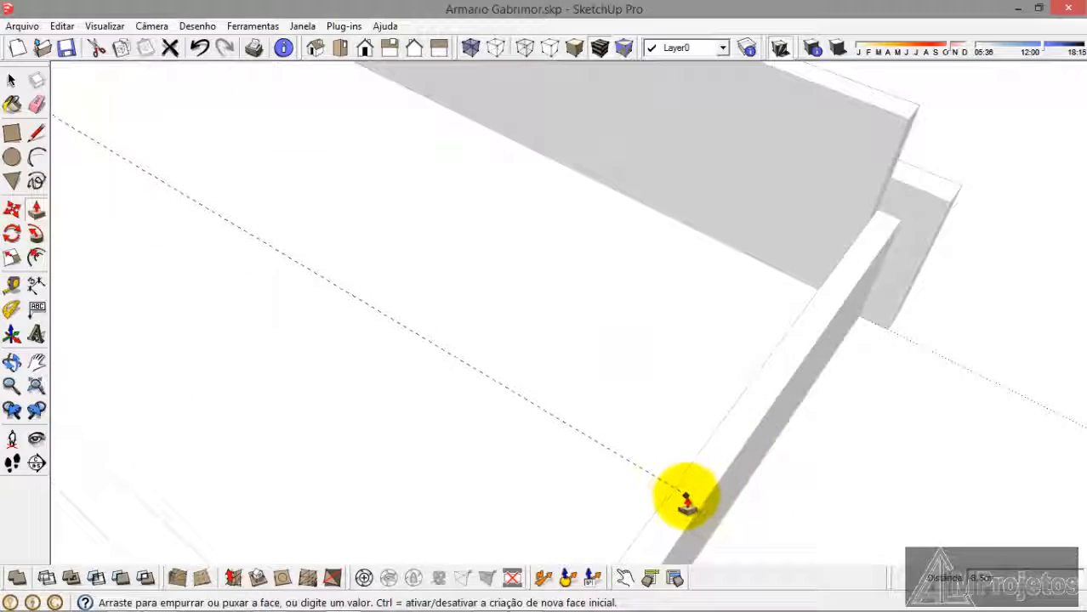
scroll(687, 502, "down", 5)
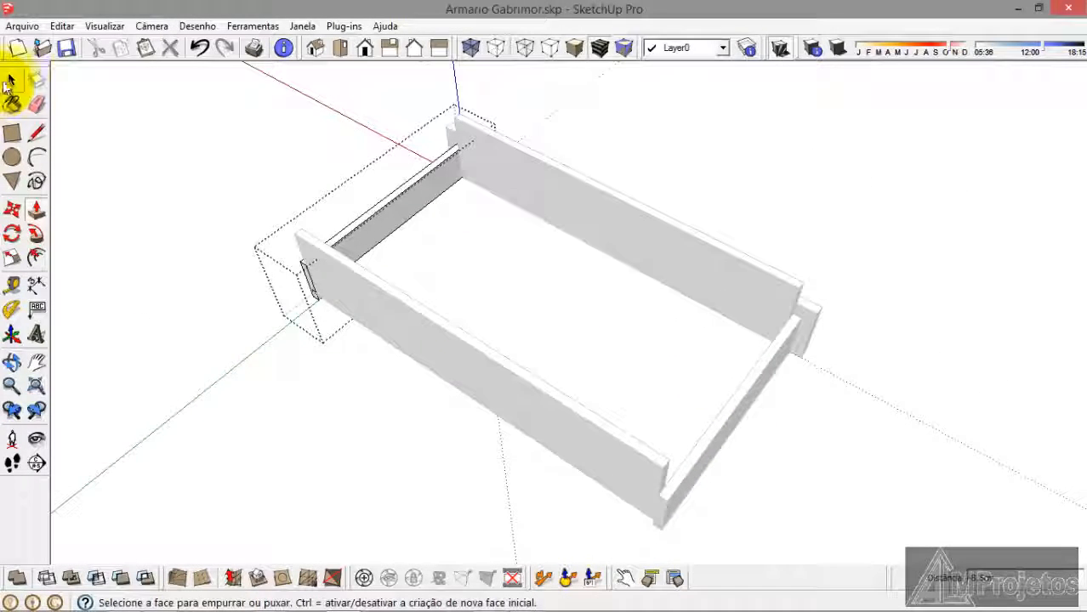
left_click(11, 80)
Step: Open the drawer's long panel beside the narrow front for editing and start lowering its top face with Push/Pull
middle_click_drag(540, 333, 833, 299)
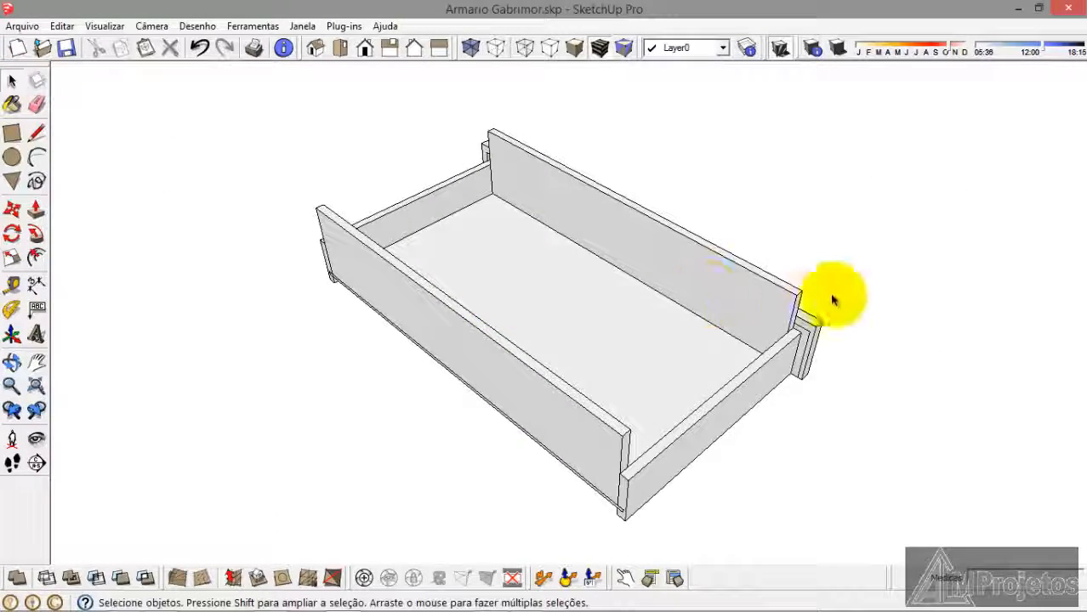
scroll(792, 292, "up", 3)
double_click(779, 291)
left_click(779, 293)
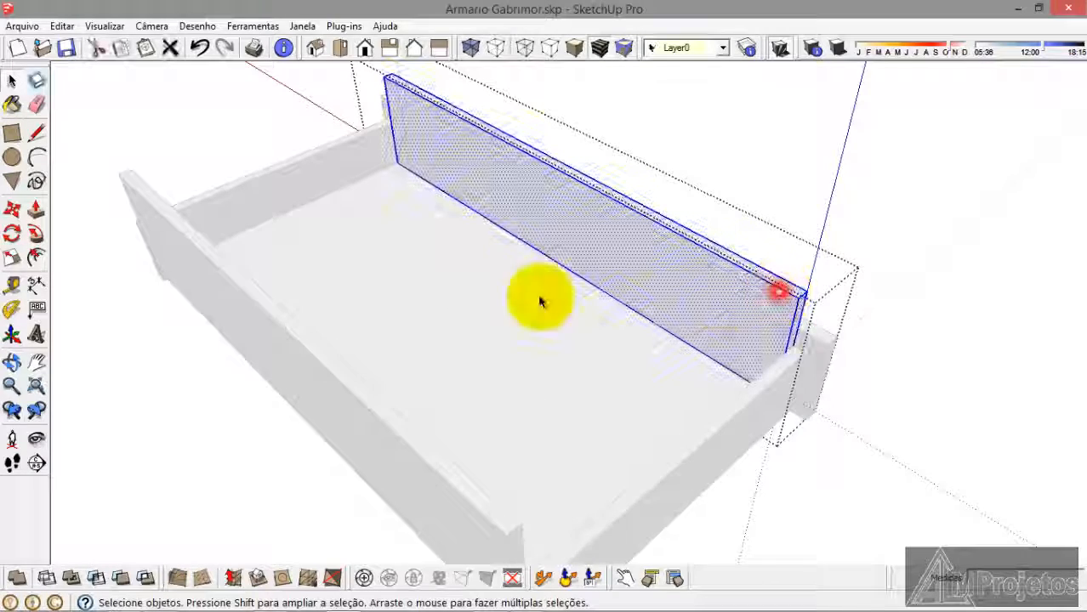
left_click(35, 209)
scroll(804, 323, "up", 4)
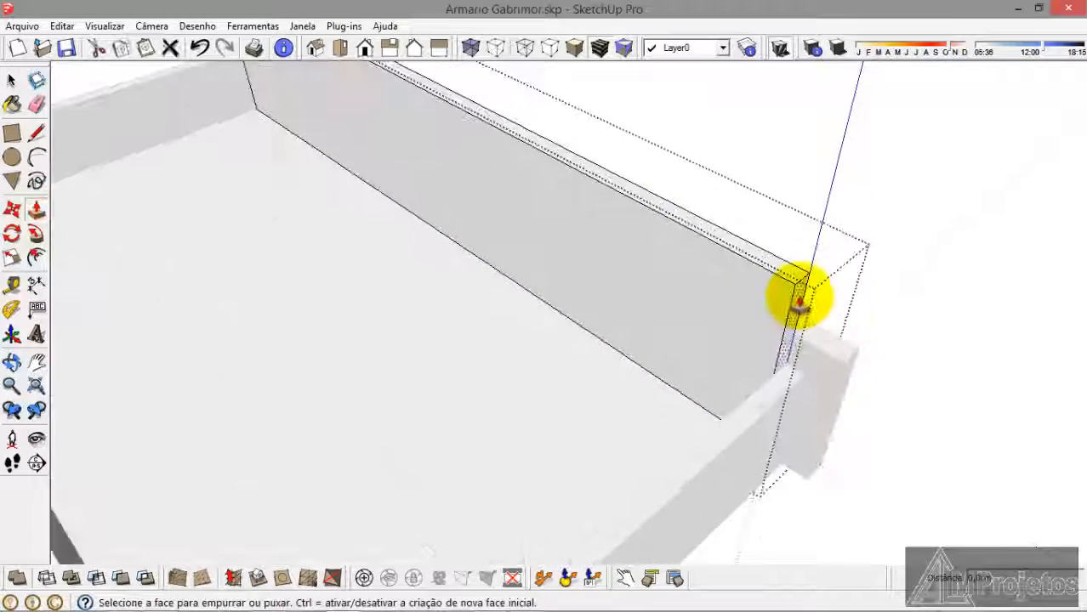
Step: Push the inner front panel's top face down to the drawer side's top edge, then lower it another 1 cm
left_click(788, 272)
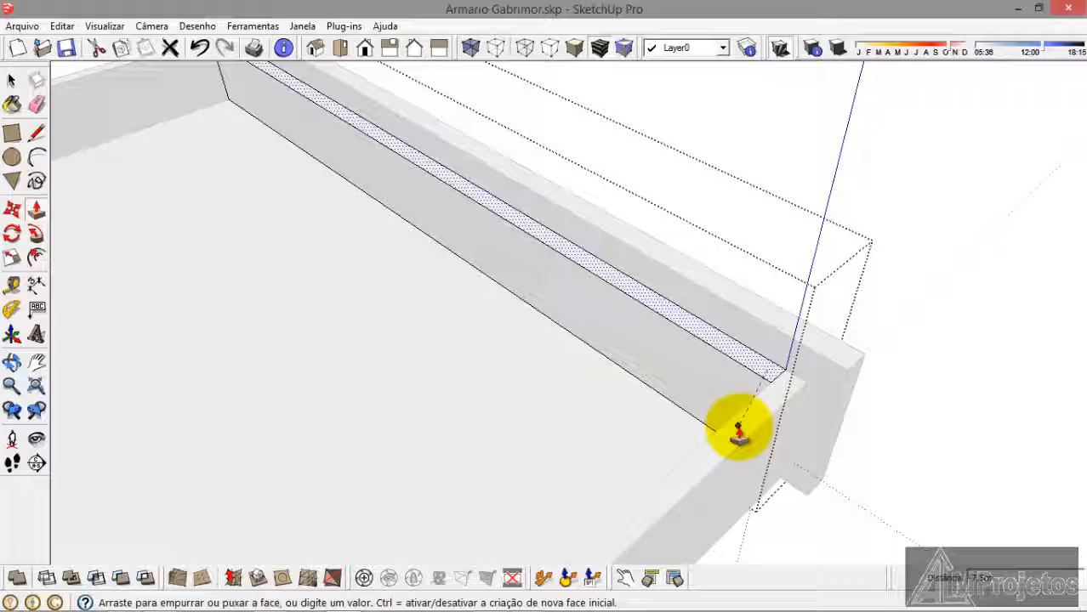
left_click(738, 427)
scroll(756, 374, "up", 2)
left_click(756, 373)
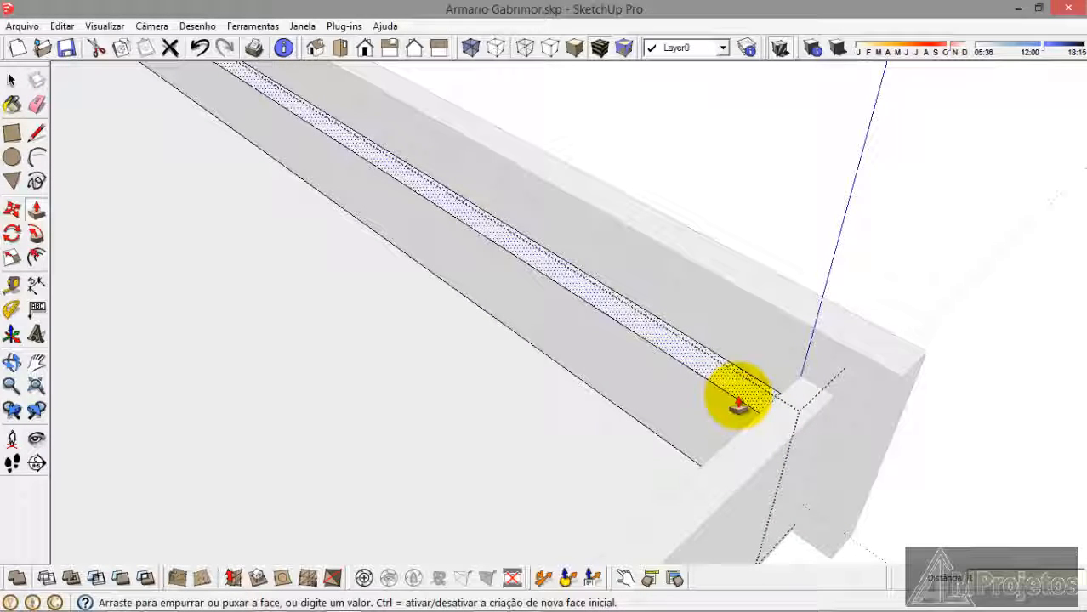
key("Return")
left_click(11, 80)
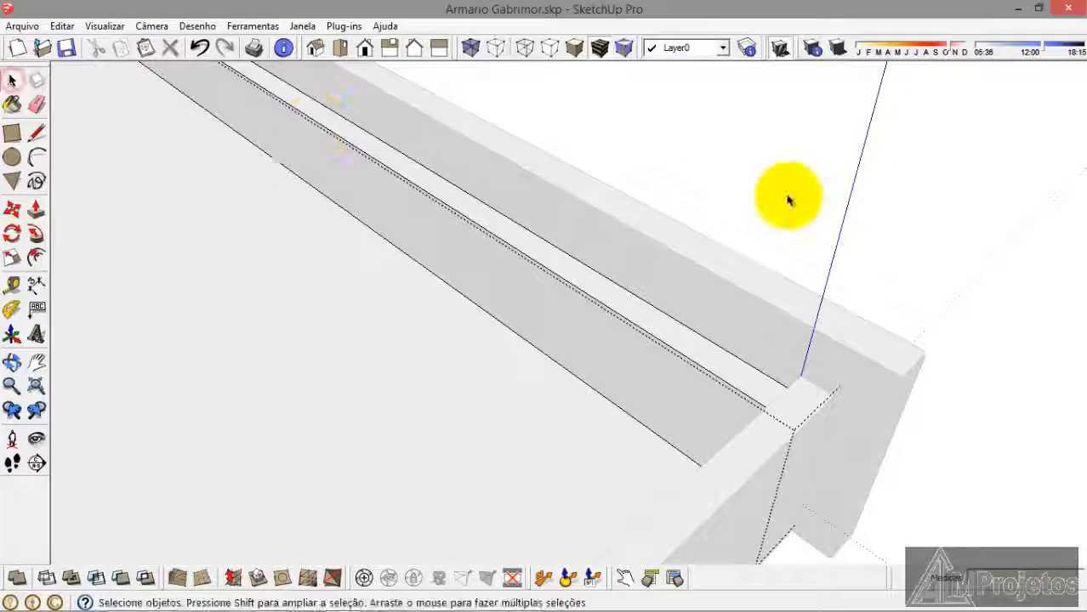
left_click(783, 194)
Step: Push the back panel's top face down to the drawer side's top edge, then lower it another 1 cm
middle_click_drag(909, 197, 340, 223)
scroll(546, 228, "down", 3)
middle_click_drag(262, 299, 424, 331)
scroll(228, 184, "up", 5)
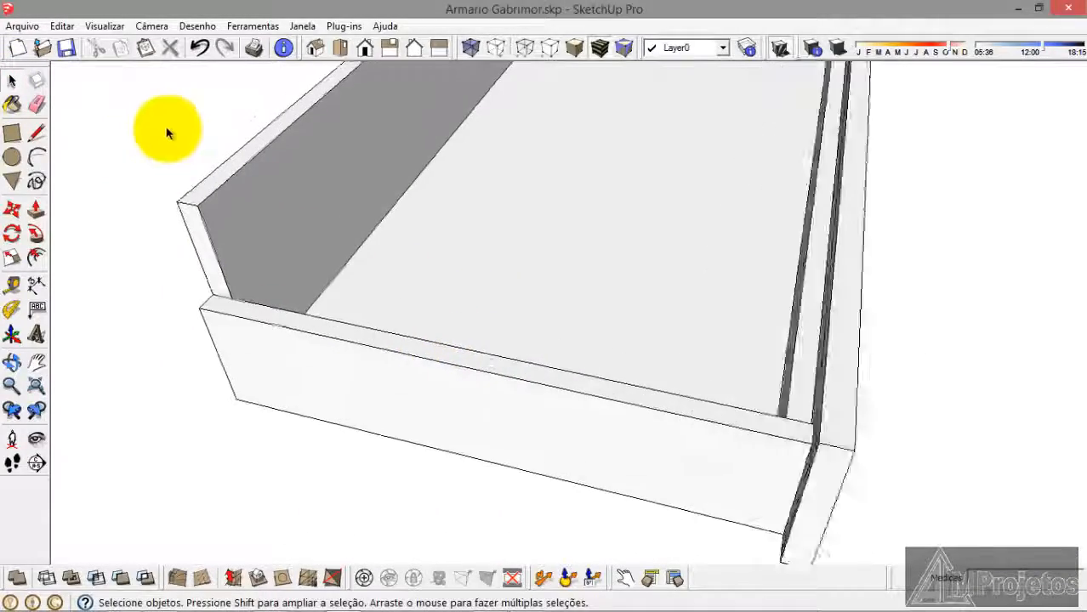
double_click(228, 184)
left_click(228, 184)
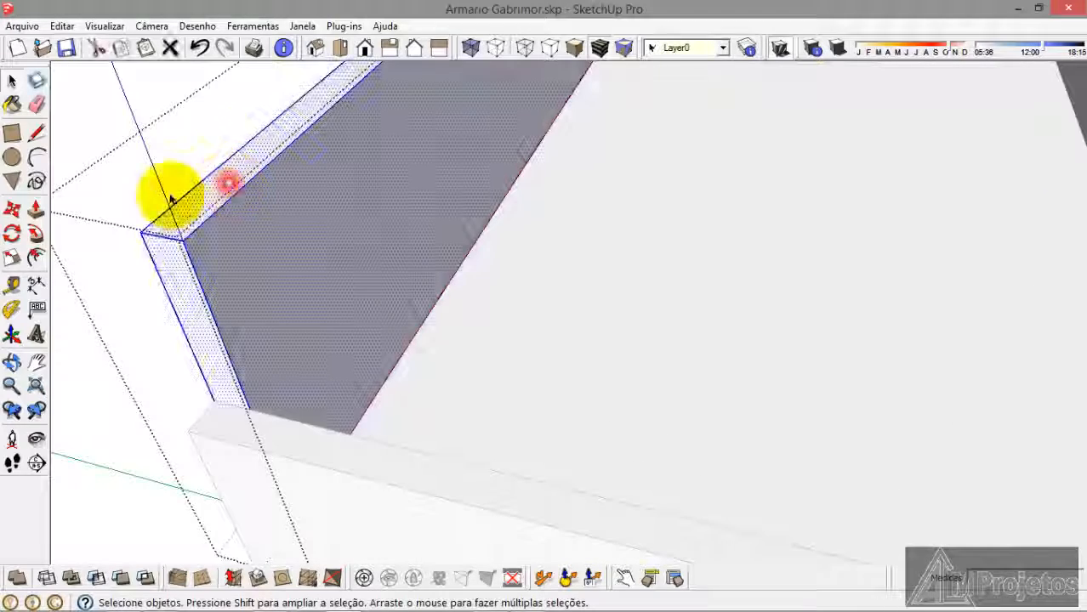
left_click(36, 213)
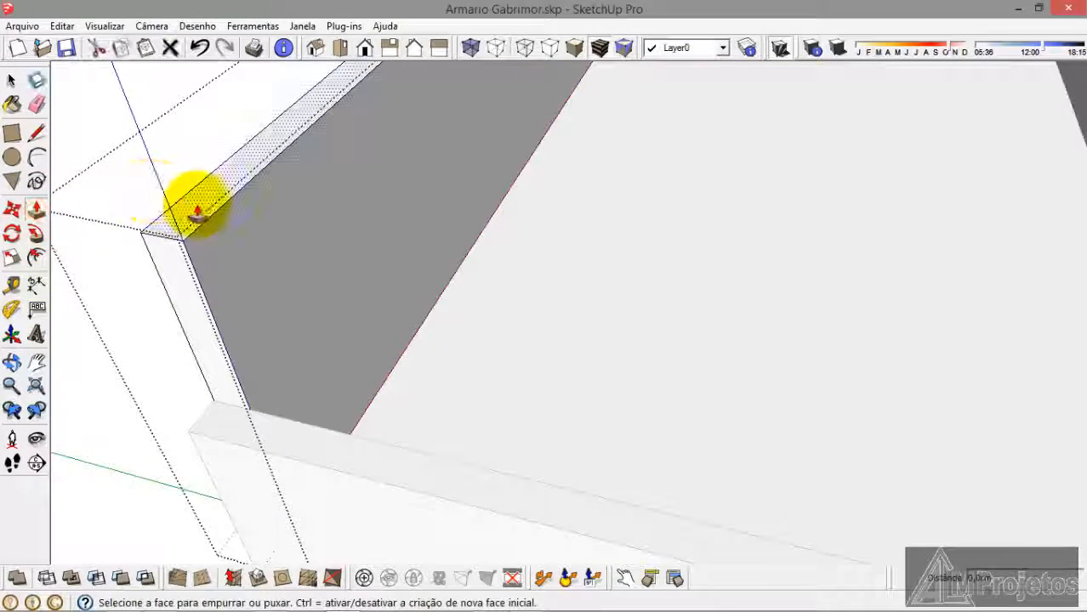
left_click_drag(197, 212, 378, 442)
left_click(272, 354)
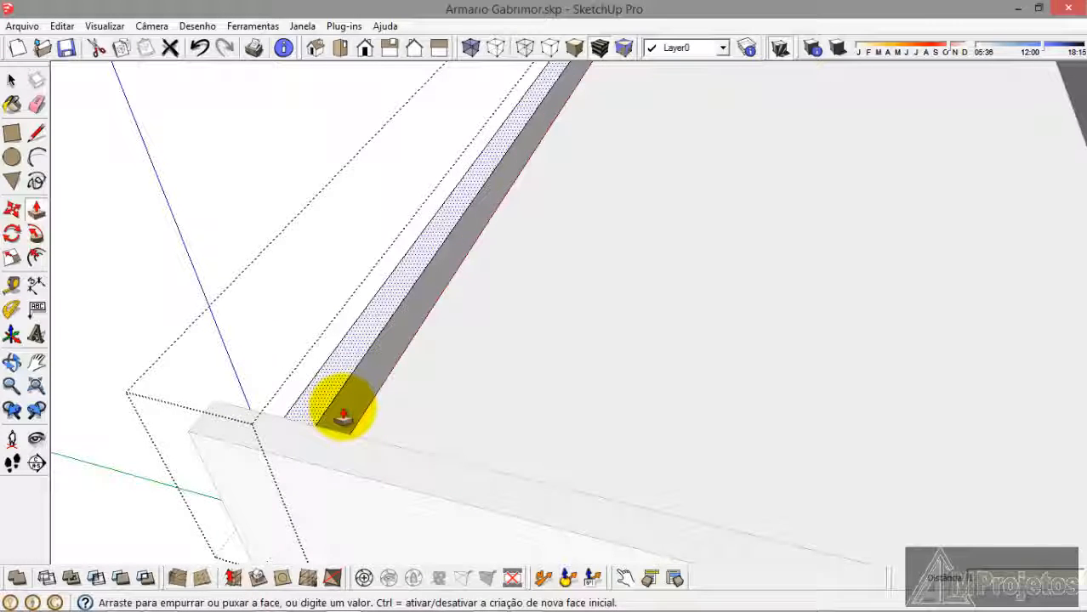
key("Return")
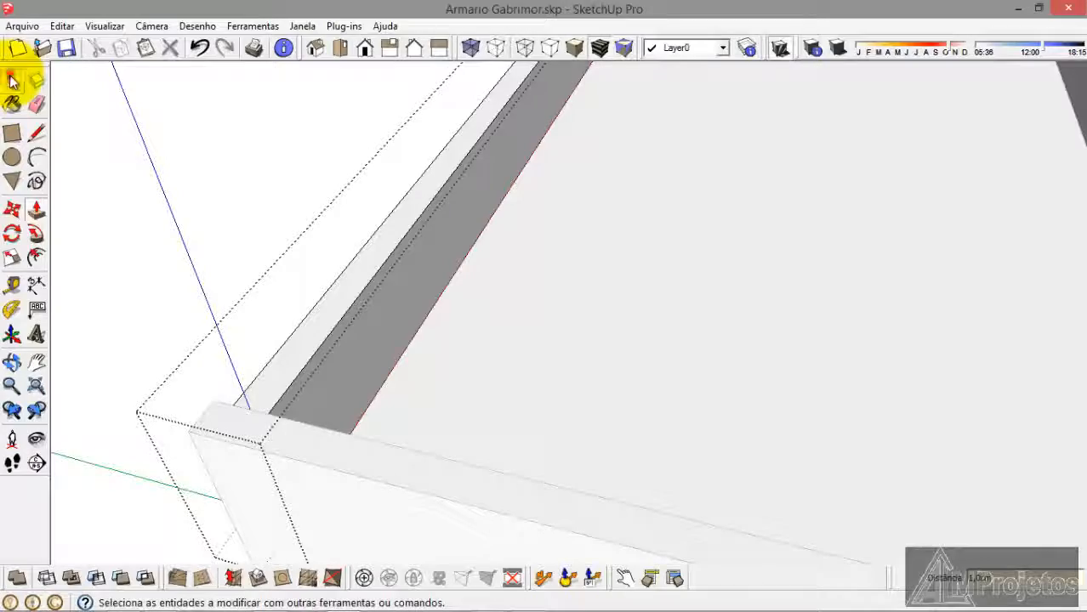
left_click(12, 80)
left_click(240, 175)
Step: Delete the leftover horizontal line and the adjoining vertical line on the inner face of the drawer front
middle_click_drag(289, 310, 650, 295)
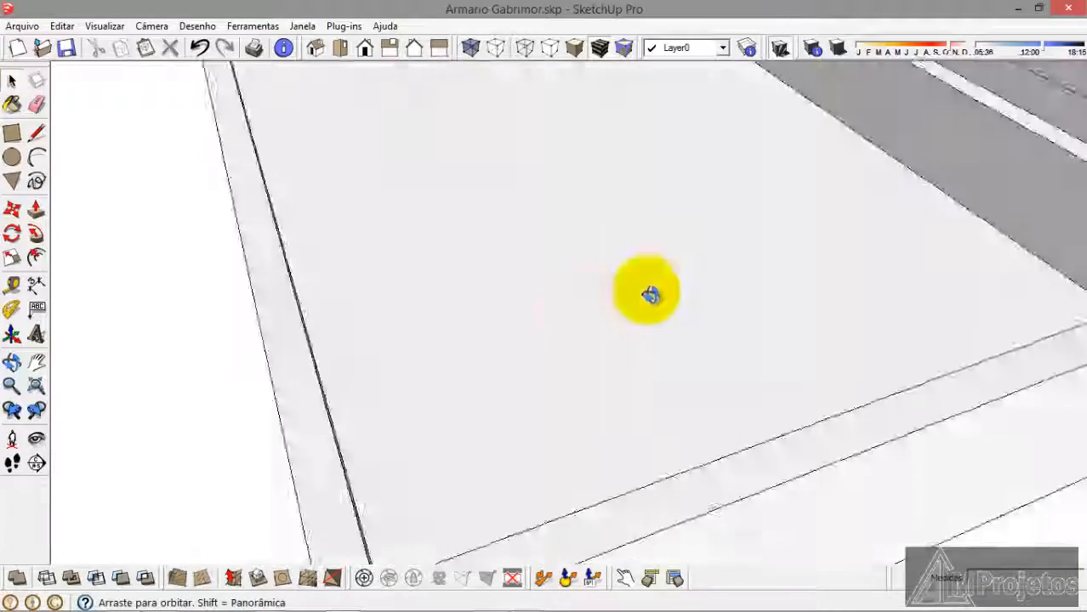
scroll(793, 208, "down", 10)
middle_click_drag(501, 261, 710, 370)
scroll(654, 339, "down", 4)
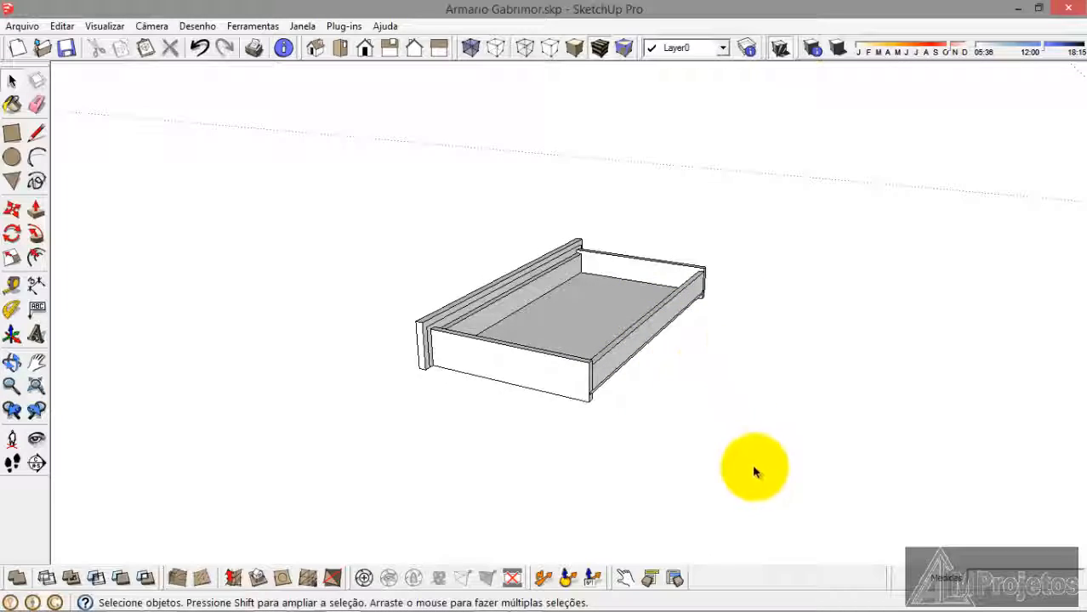
scroll(460, 337, "up", 8)
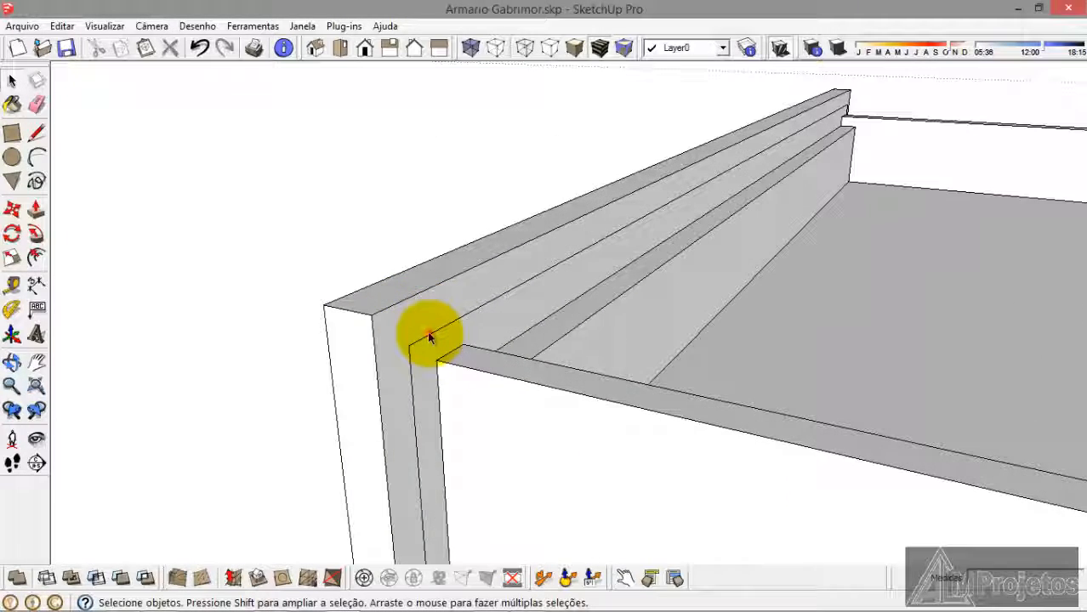
left_click(429, 337)
double_click(428, 337)
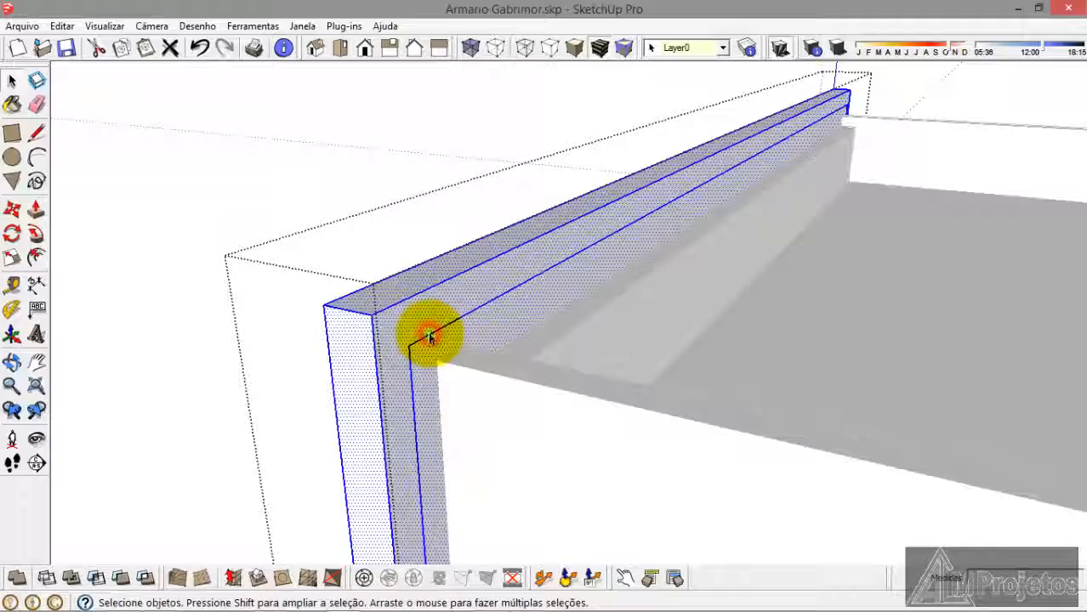
left_click(429, 337)
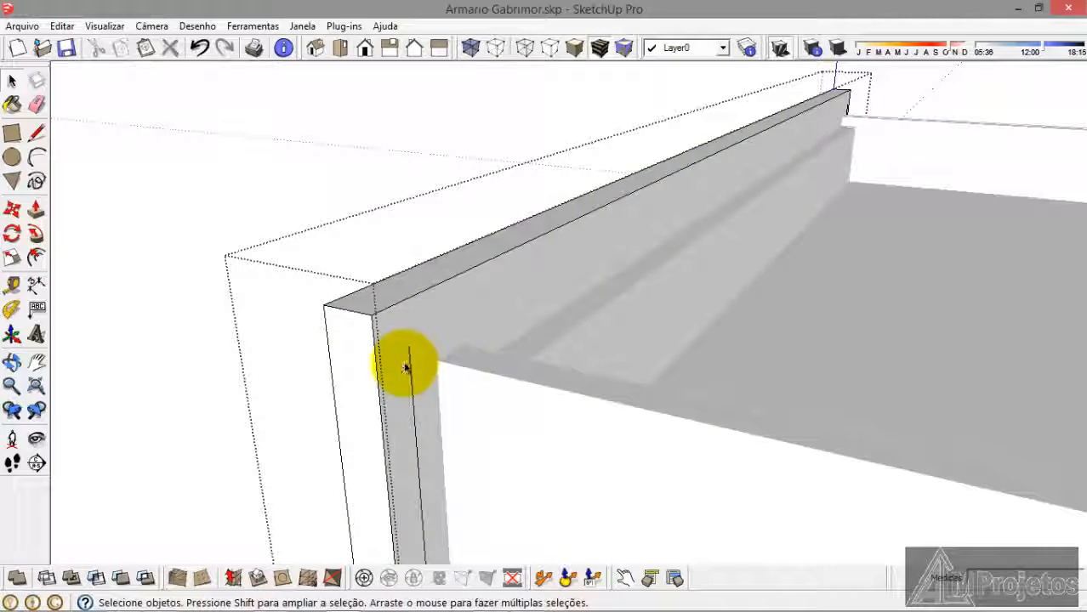
key("Delete")
Step: Delete the leftover vertical line at the opposite end of the drawer front's inner face and exit its editing
scroll(412, 335, "down", 4)
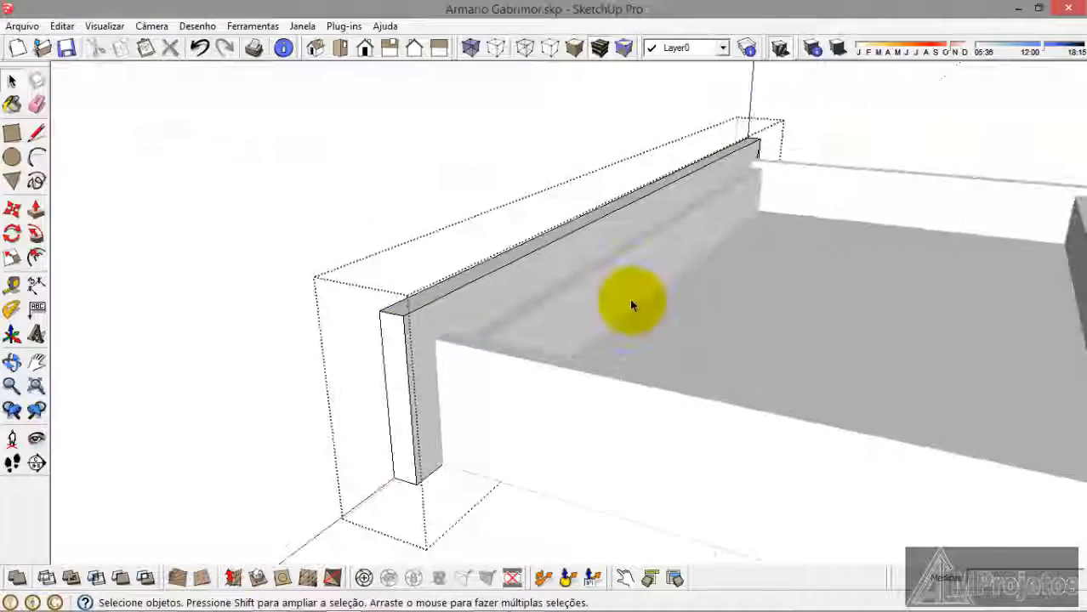
middle_click_drag(631, 302, 81, 287)
scroll(381, 233, "down", 2)
scroll(381, 232, "down", 2)
scroll(719, 316, "up", 5)
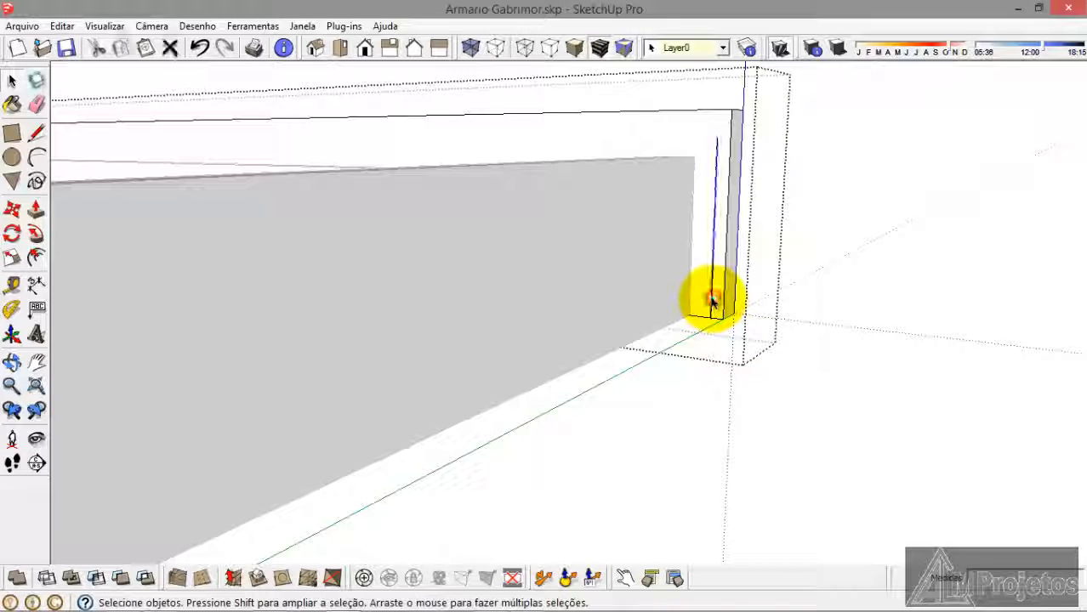
left_click(810, 387)
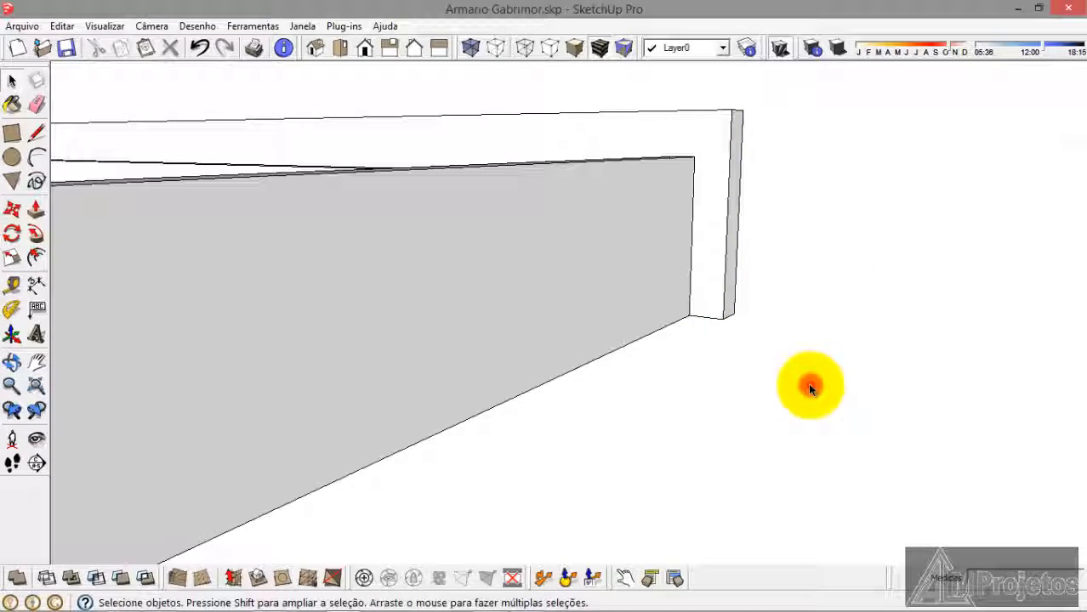
Step: Make one component from all the drawer's parts, with a name beginning "Gaveta me"
middle_click_drag(842, 274, 672, 253)
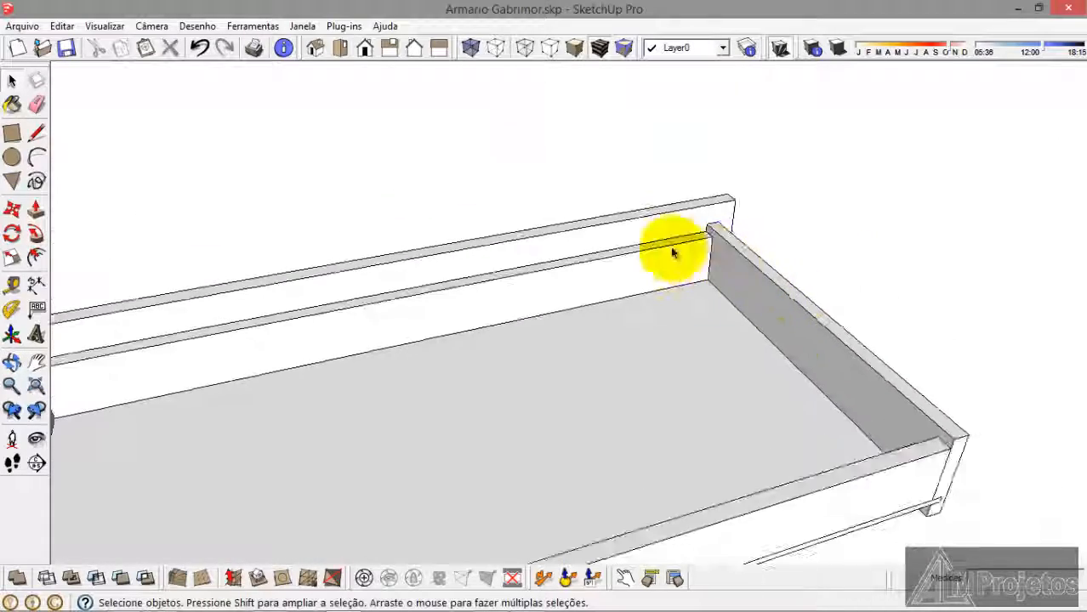
scroll(671, 252, "down", 5)
middle_click_drag(575, 316, 765, 412)
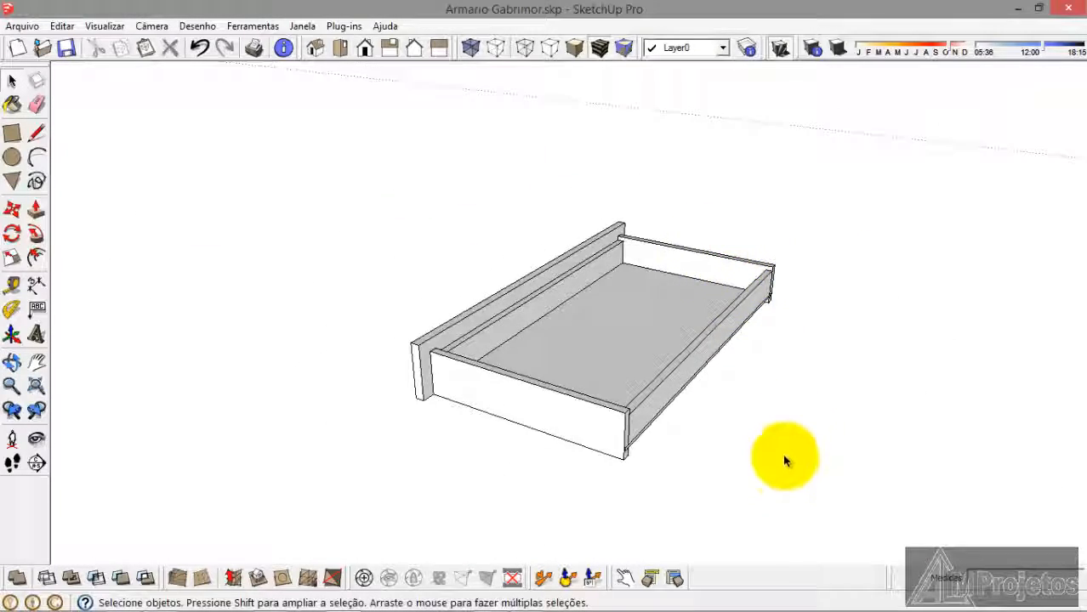
scroll(799, 472, "down", 2)
left_click_drag(812, 520, 435, 208)
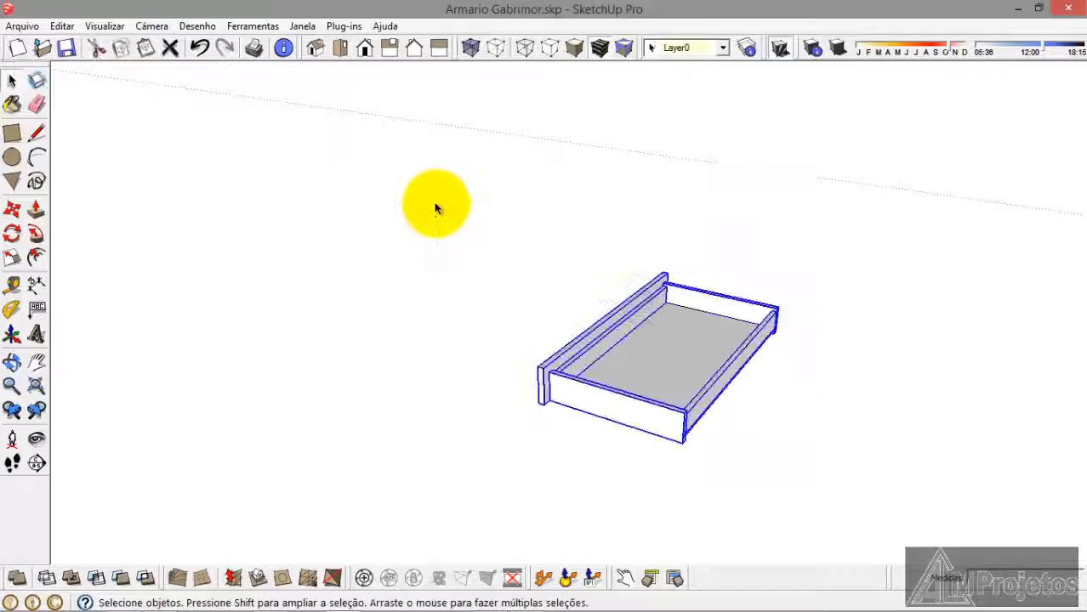
key("g")
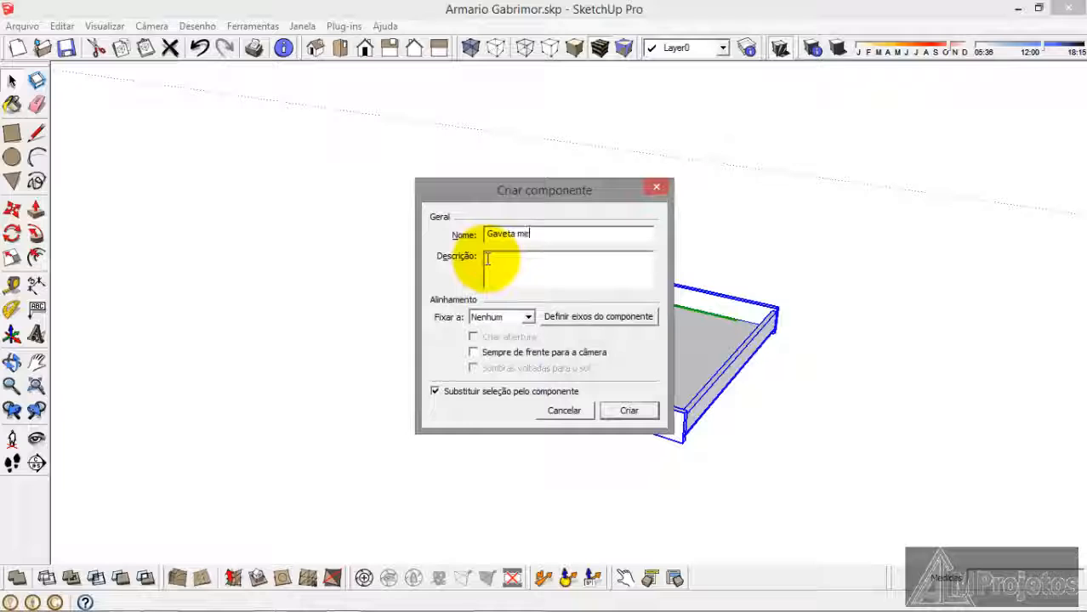
key("Return")
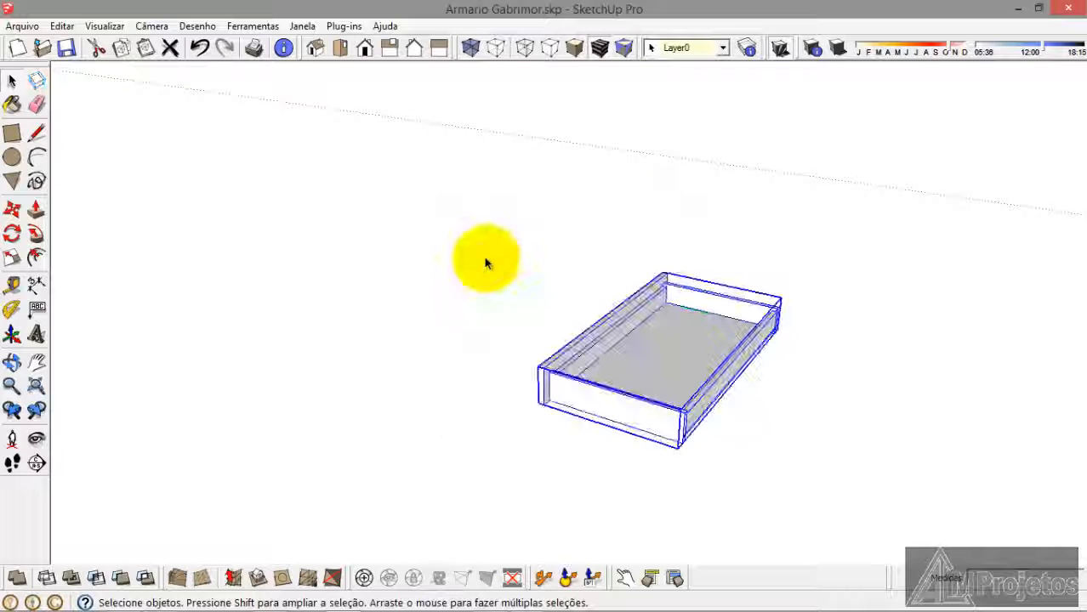
Step: Delete the existing front of the wardrobe's uppermost drawer to free its opening
scroll(598, 334, "down", 3)
middle_click_drag(598, 334, 989, 490)
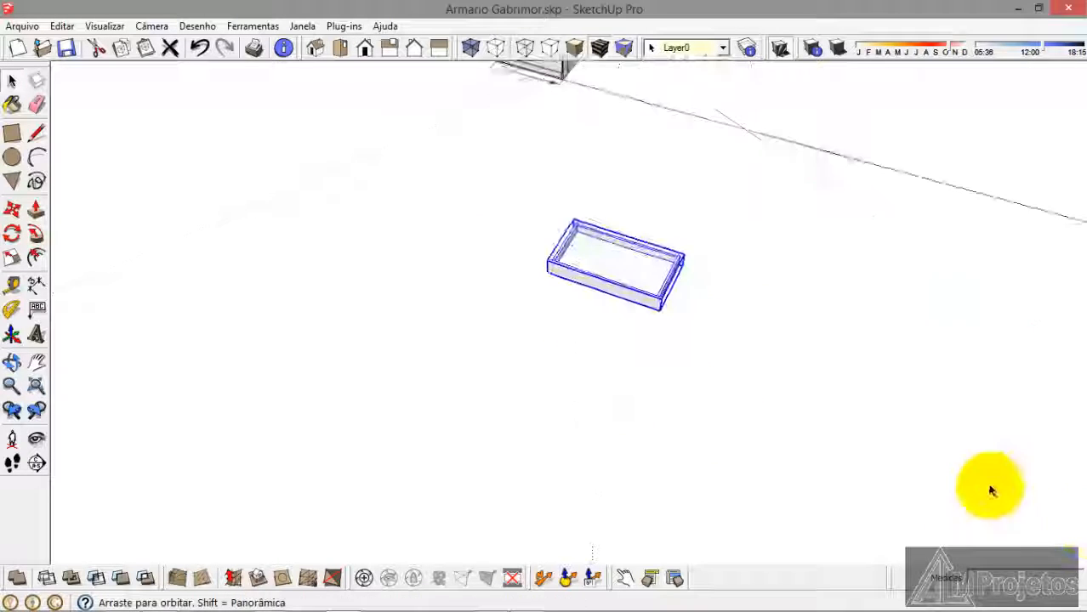
scroll(788, 451, "down", 3)
scroll(703, 174, "up", 5)
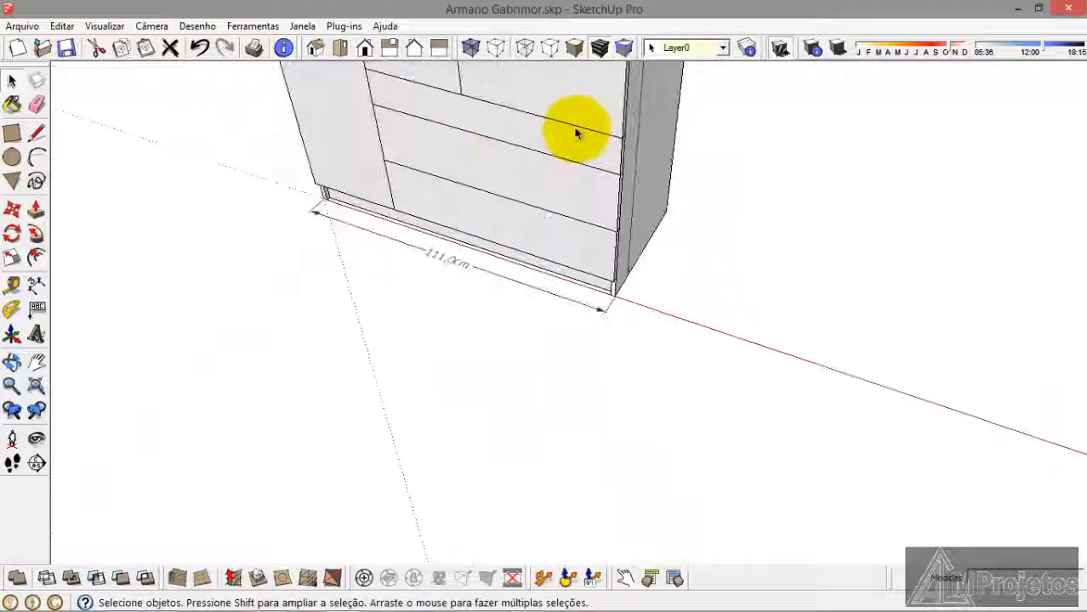
key("Delete")
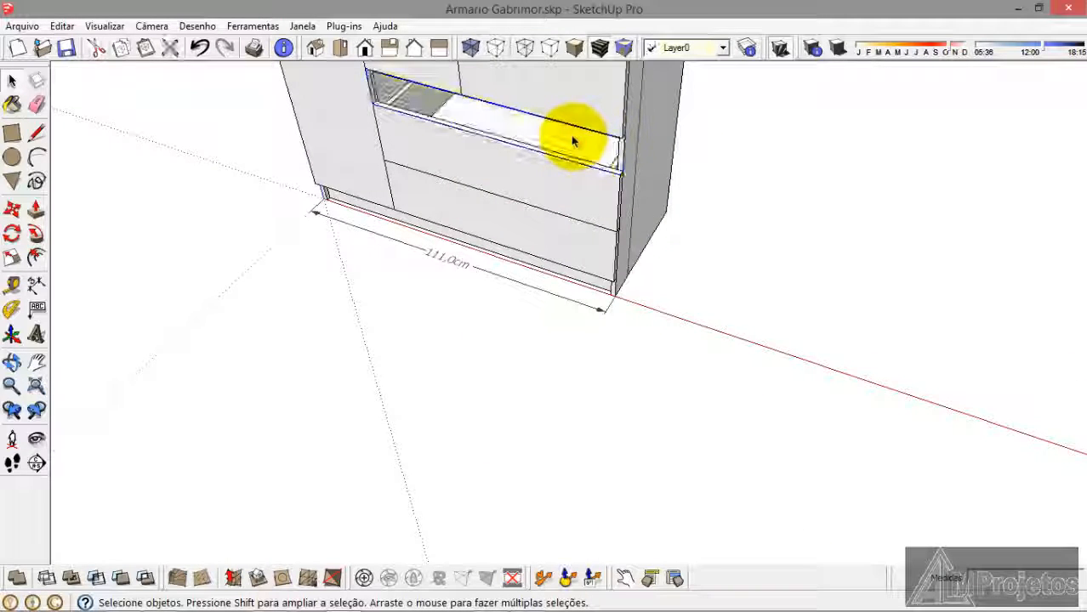
Step: Move the new drawer by its lower front corner into the empty uppermost drawer opening of the wardrobe
scroll(577, 170, "down", 4)
left_click(676, 502)
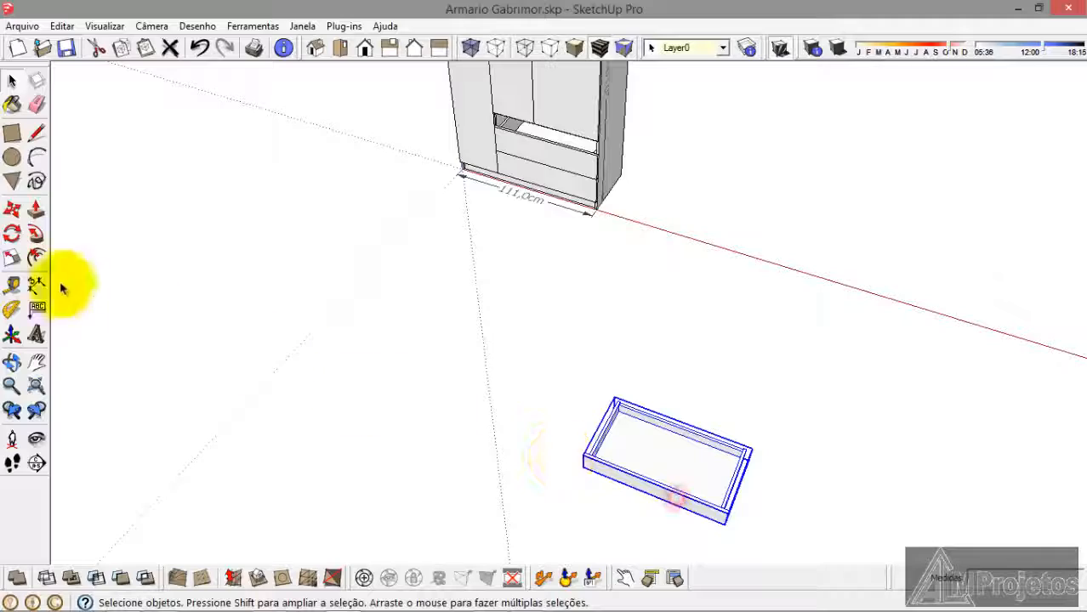
left_click(12, 212)
middle_click_drag(782, 582, 619, 249)
scroll(585, 311, "up", 6)
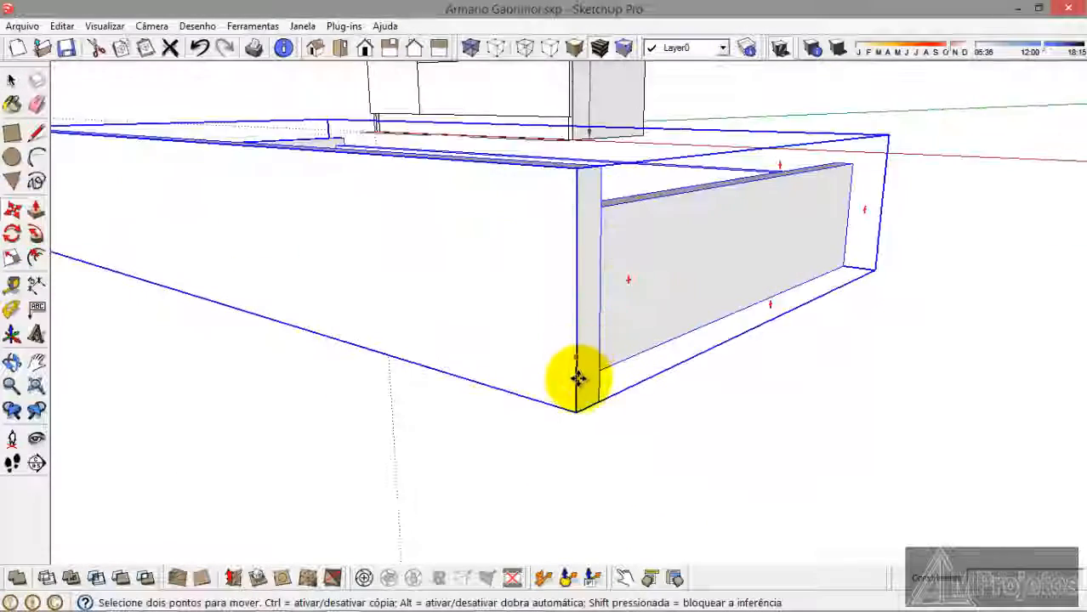
left_click(577, 453)
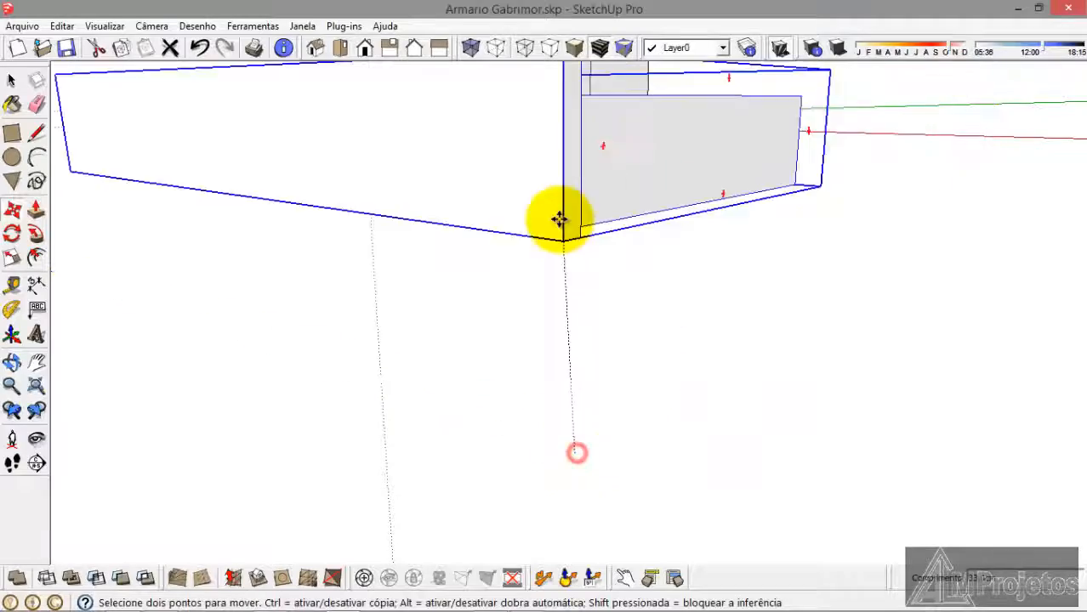
scroll(561, 371, "down", 6)
middle_click_drag(551, 323, 556, 326)
scroll(575, 140, "up", 8)
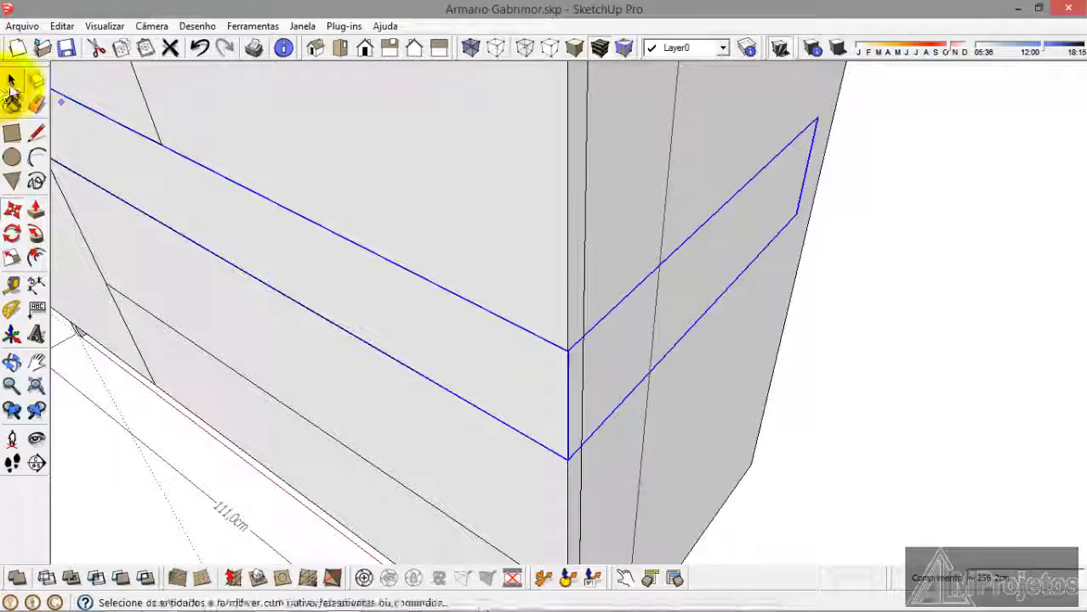
left_click(11, 81)
left_click(900, 292)
Step: Examine the fit of the stacked drawers from behind and the assembled wardrobe from the front and above
scroll(690, 214, "down", 5)
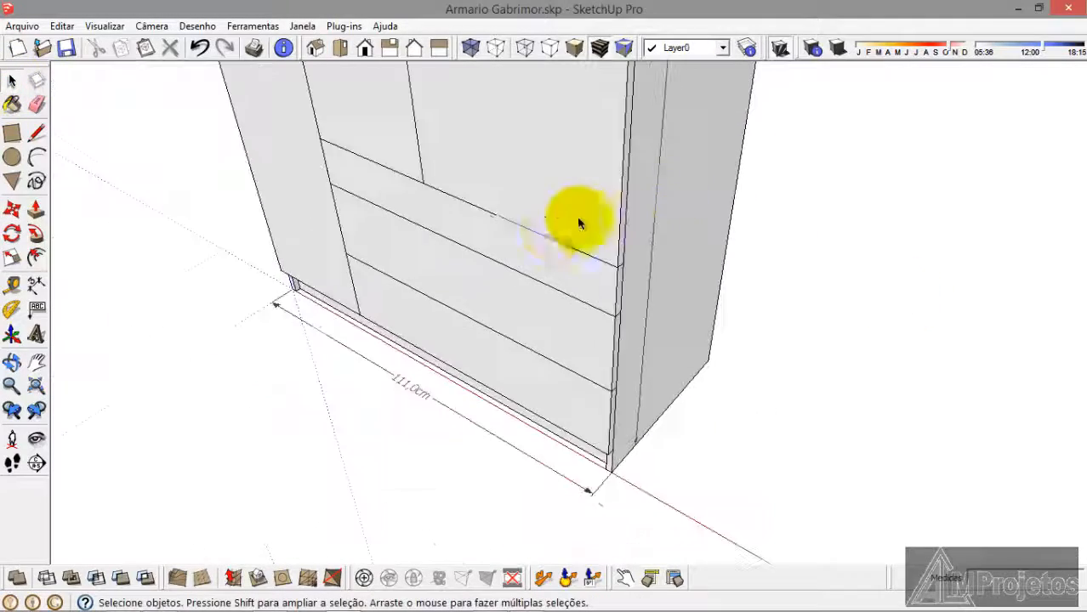
middle_click_drag(577, 223, 600, 228)
scroll(509, 213, "up", 5)
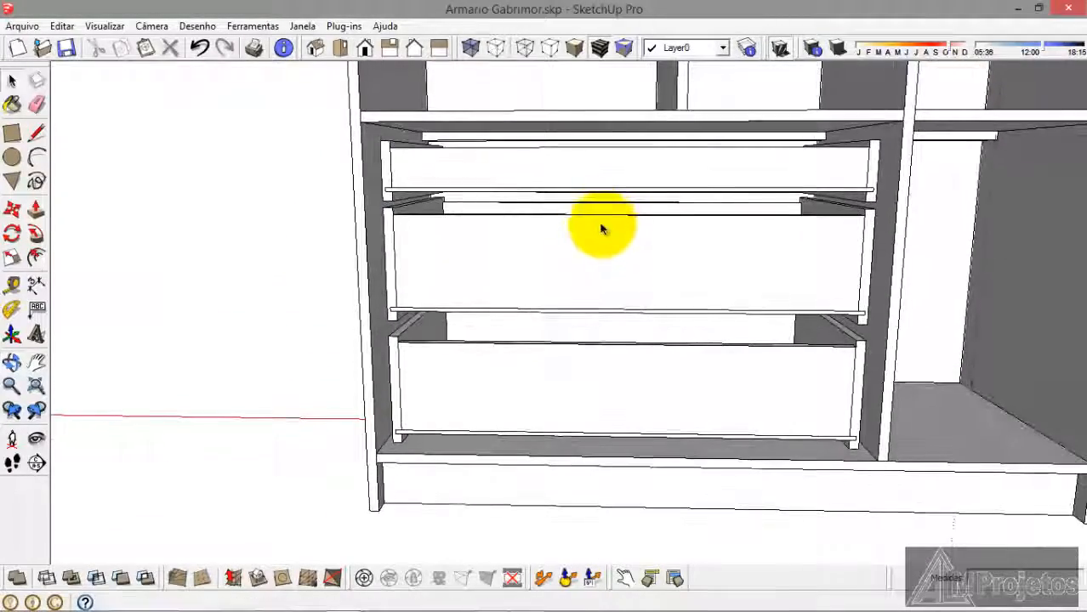
scroll(473, 225, "down", 3)
mouse_move(473, 225)
middle_mouse_down()
mouse_move(651, 231)
mouse_move(631, 242)
mouse_move(640, 199)
mouse_move(699, 311)
mouse_move(967, 287)
mouse_move(631, 310)
mouse_move(607, 326)
mouse_move(621, 500)
middle_mouse_up()
scroll(645, 236, "up", 3)
scroll(594, 194, "down", 3)
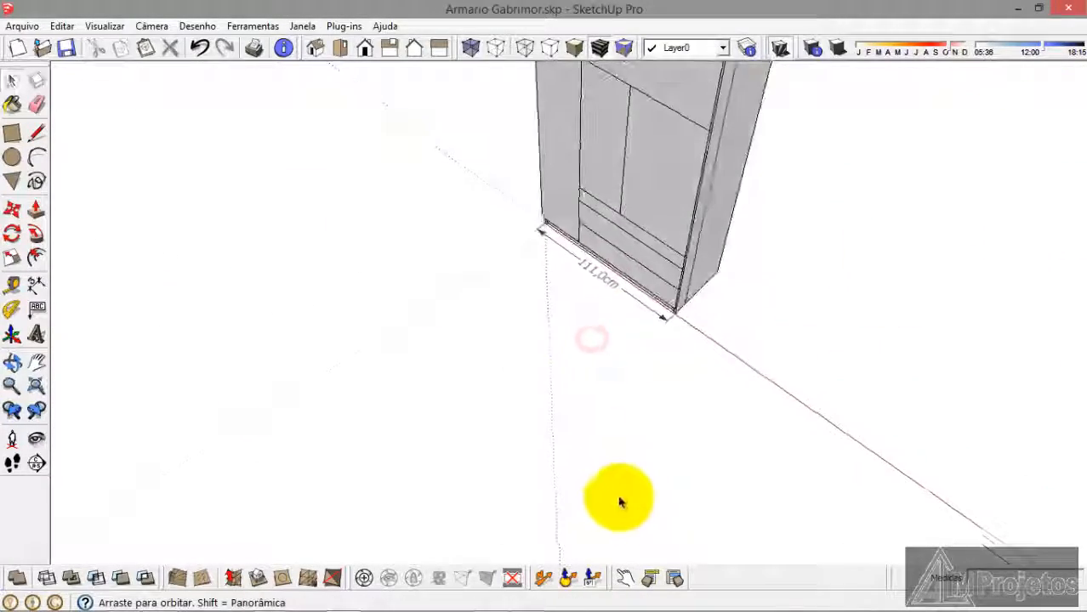
scroll(596, 505, "down", 3)
scroll(637, 274, "up", 4)
mouse_move(637, 273)
middle_mouse_down()
mouse_move(618, 305)
mouse_move(627, 209)
middle_mouse_up()
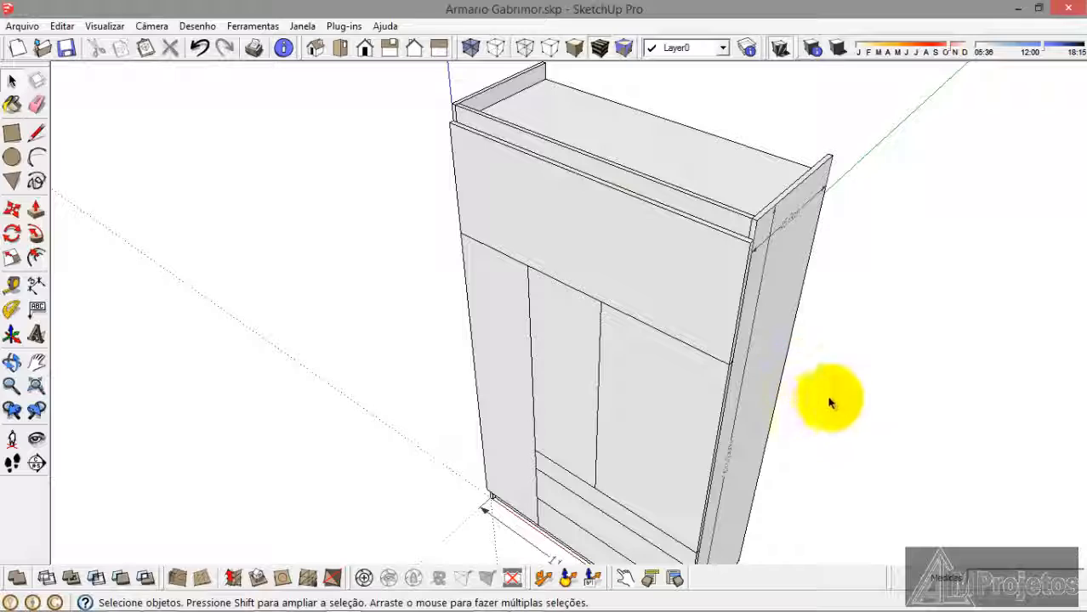
scroll(214, 252, "down", 2)
left_click(326, 391)
scroll(369, 204, "down", 4)
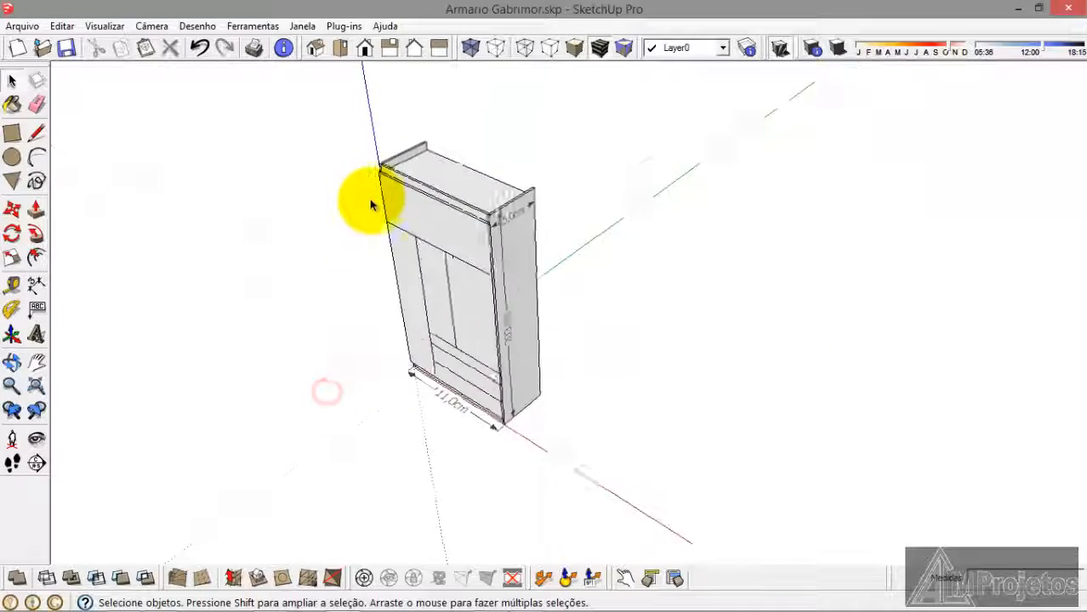
scroll(346, 326, "up", 1)
scroll(345, 316, "up", 2)
scroll(405, 291, "up", 3)
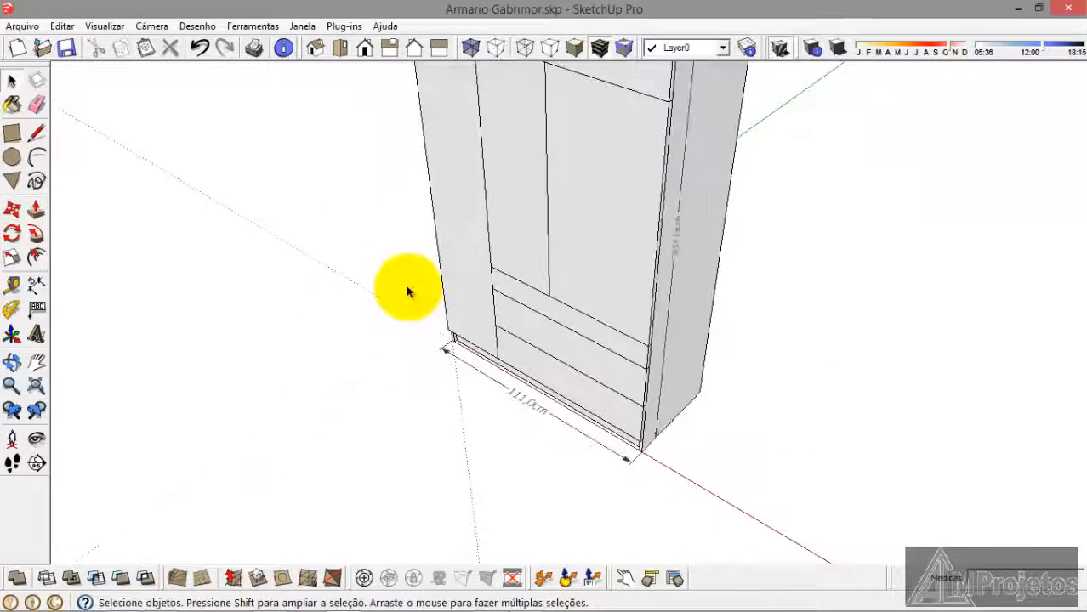
middle_click_drag(408, 290, 406, 367)
scroll(378, 432, "down", 2)
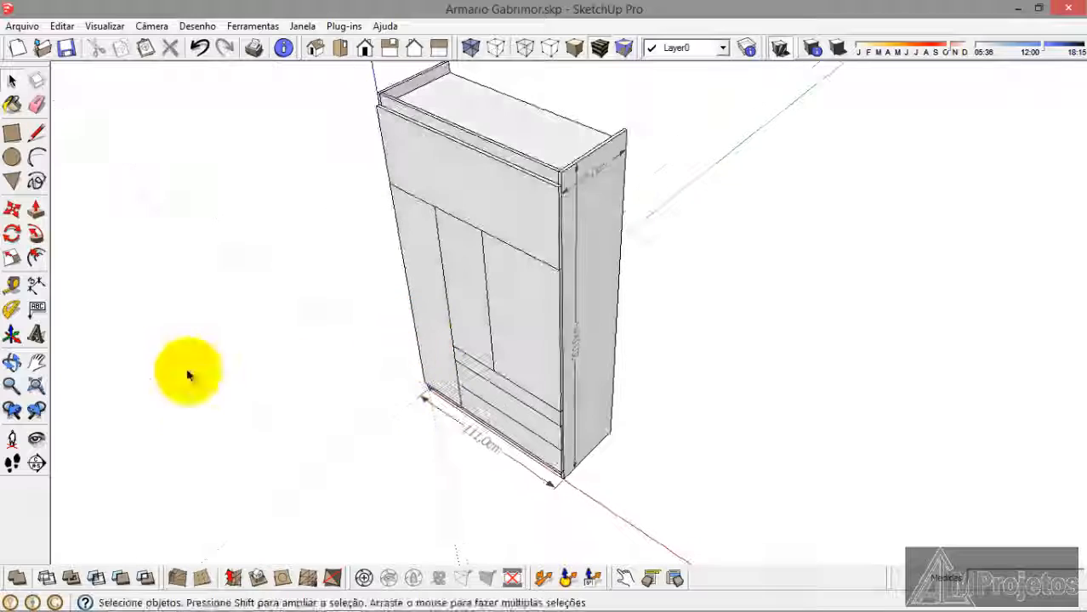
Step: Show the wardrobe from above in parallel projection
scroll(428, 307, "down", 2)
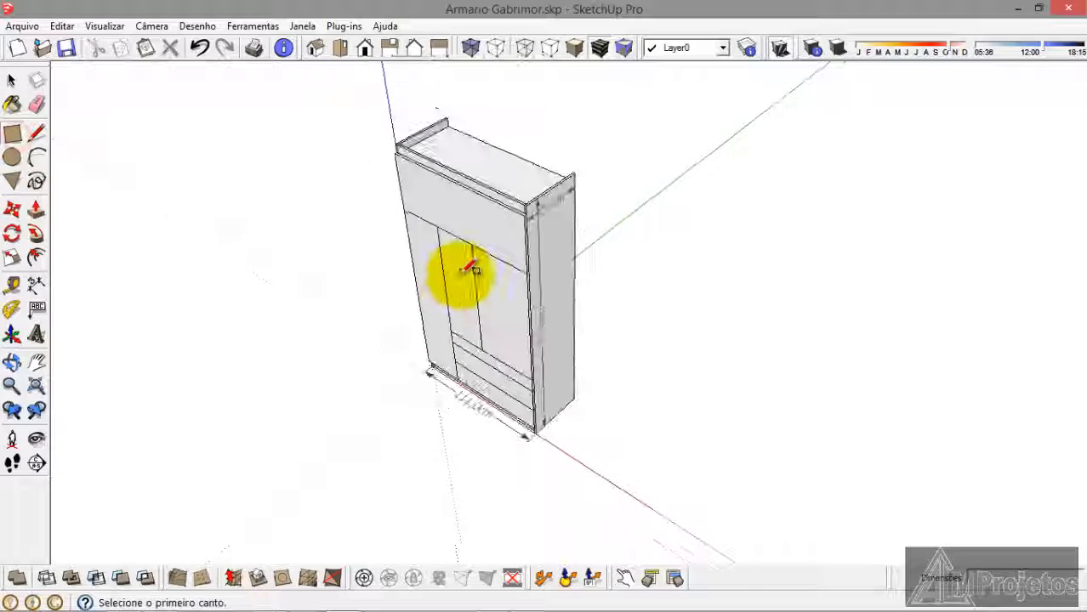
left_click(340, 53)
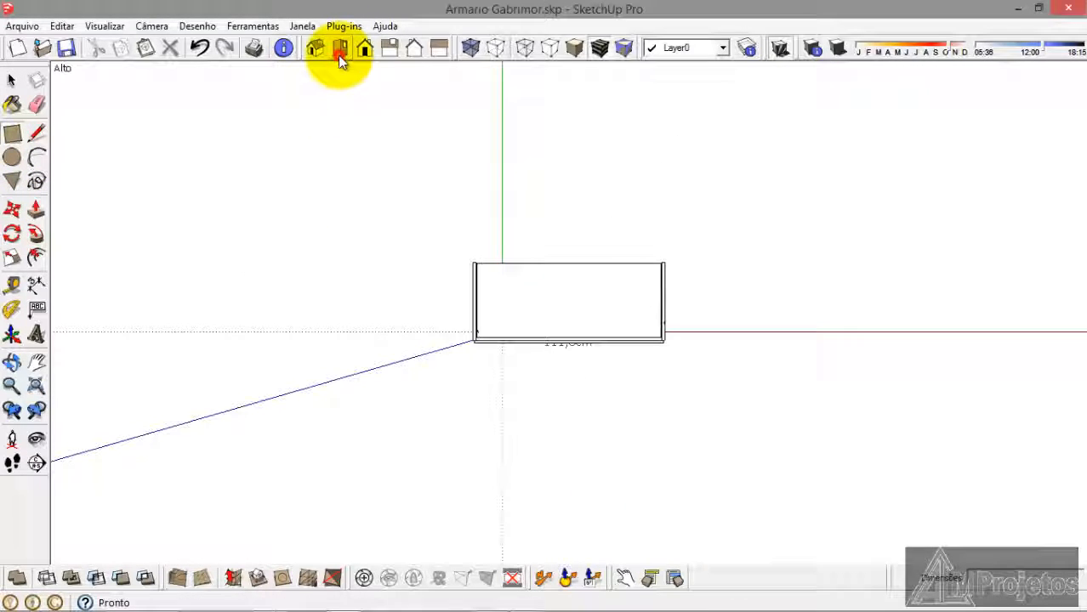
left_click(153, 26)
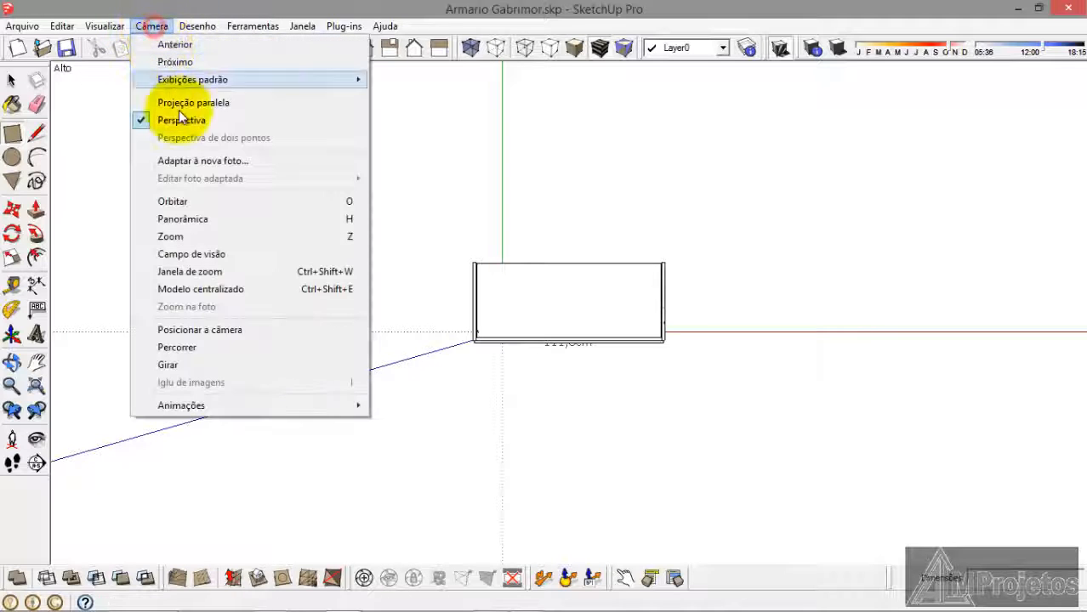
left_click(175, 100)
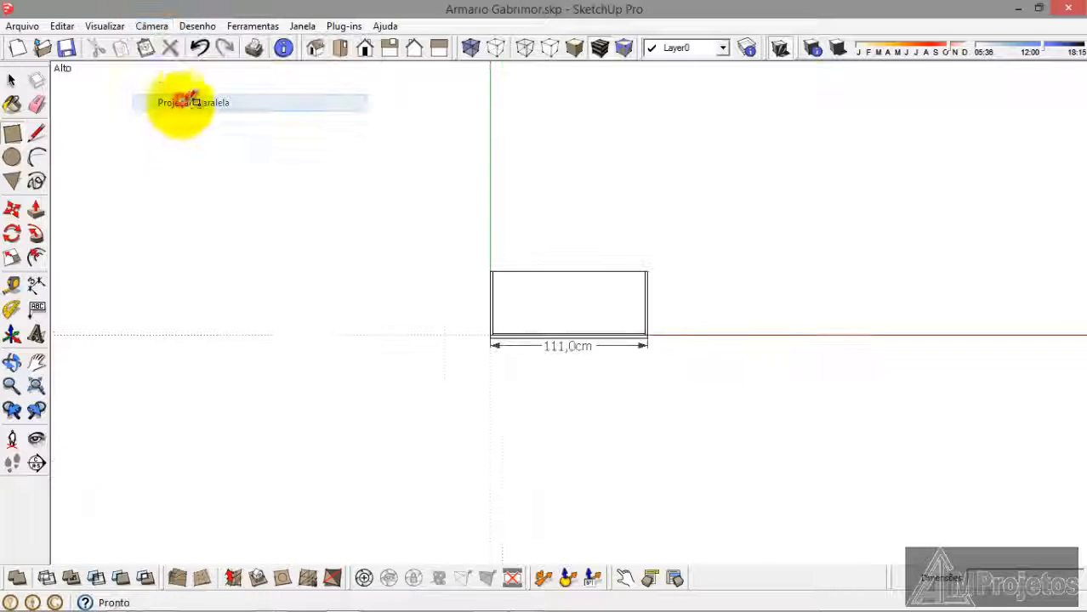
Step: Draw a 19.6 by 3 cm rectangle on the ground plane in front of the wardrobe
left_click(16, 138)
scroll(659, 430, "up", 4)
left_click(630, 393)
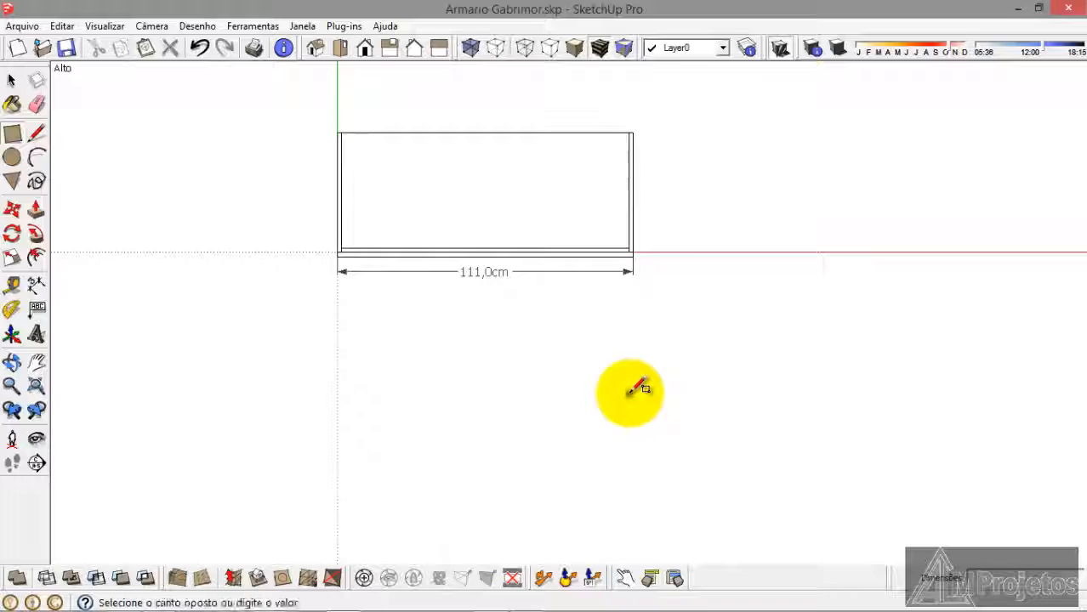
scroll(778, 425, "up", 2)
scroll(787, 426, "up", 2)
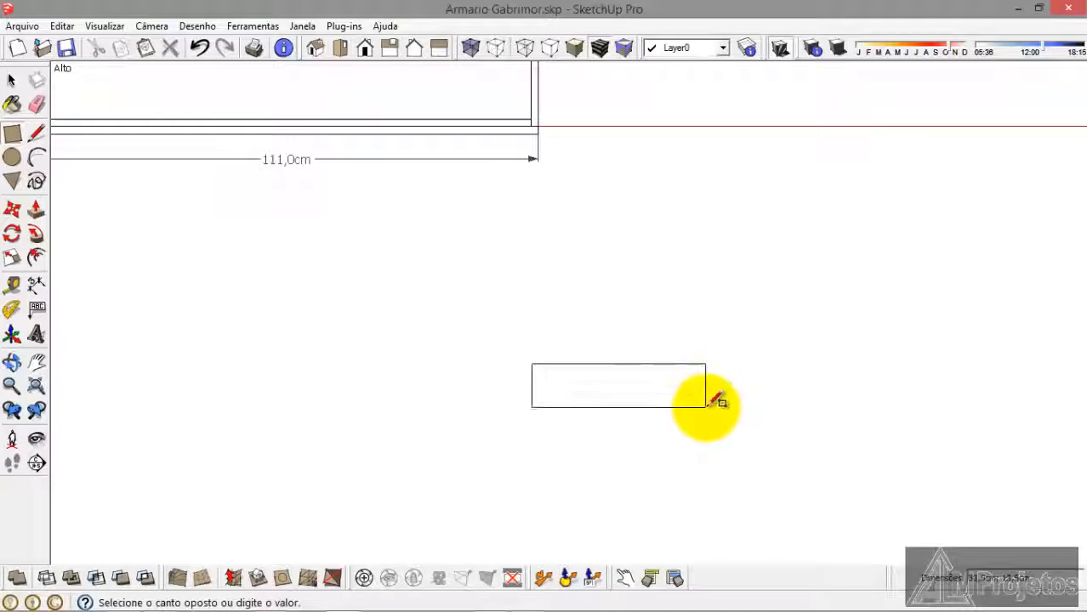
scroll(721, 400, "up", 1)
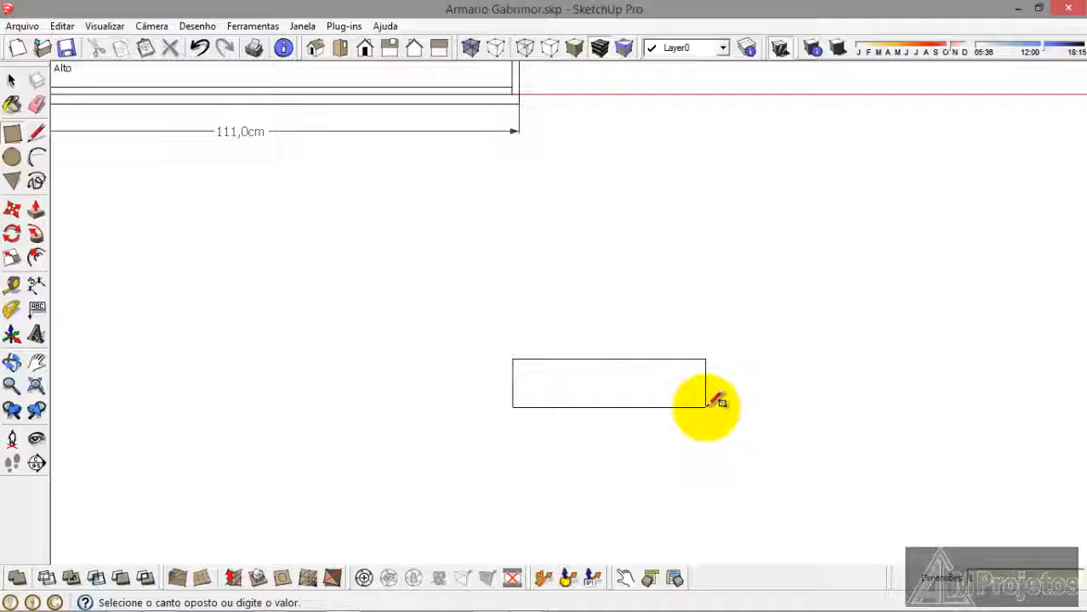
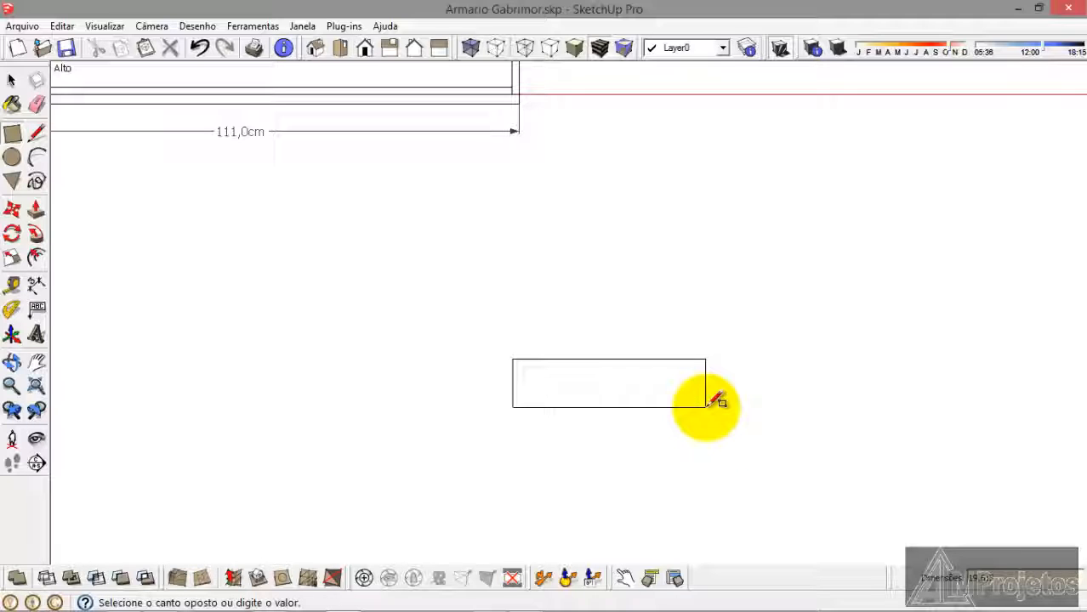
left_click(34, 135)
scroll(563, 370, "up", 5)
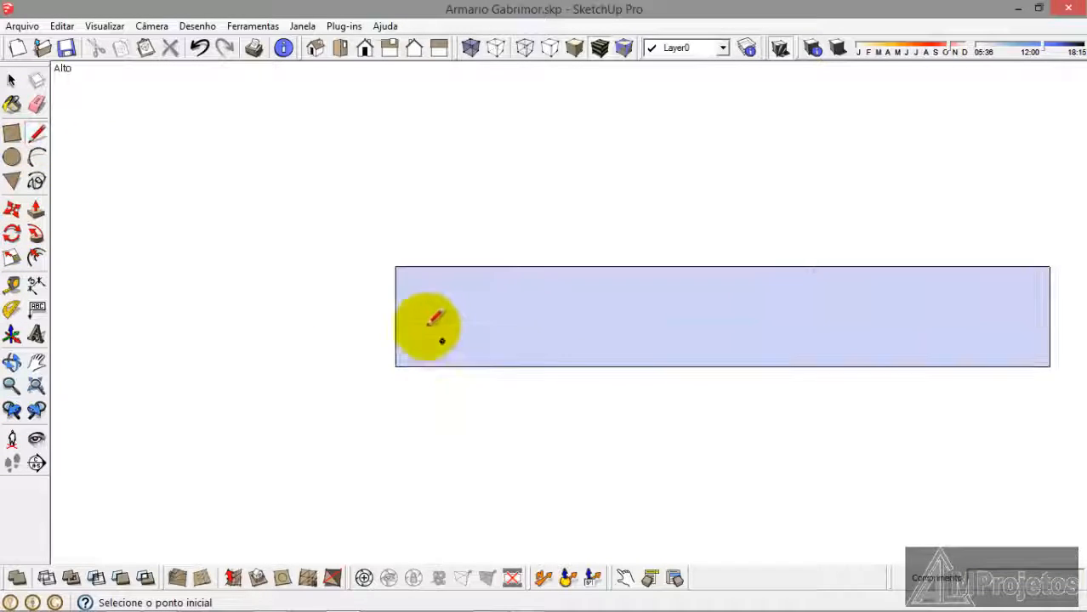
left_click(395, 316)
scroll(884, 374, "down", 1)
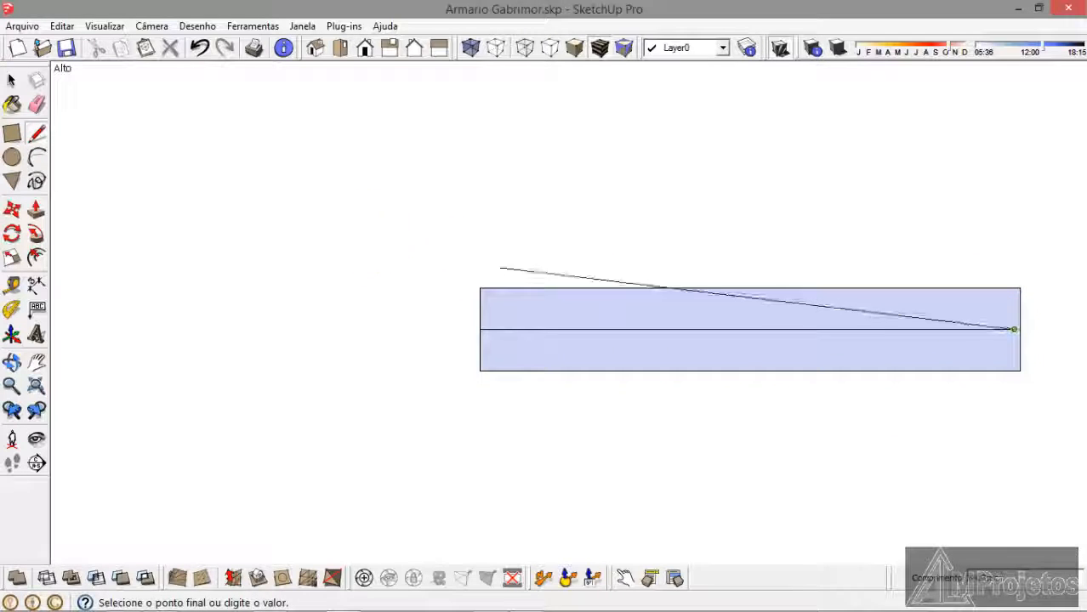
left_click(200, 49)
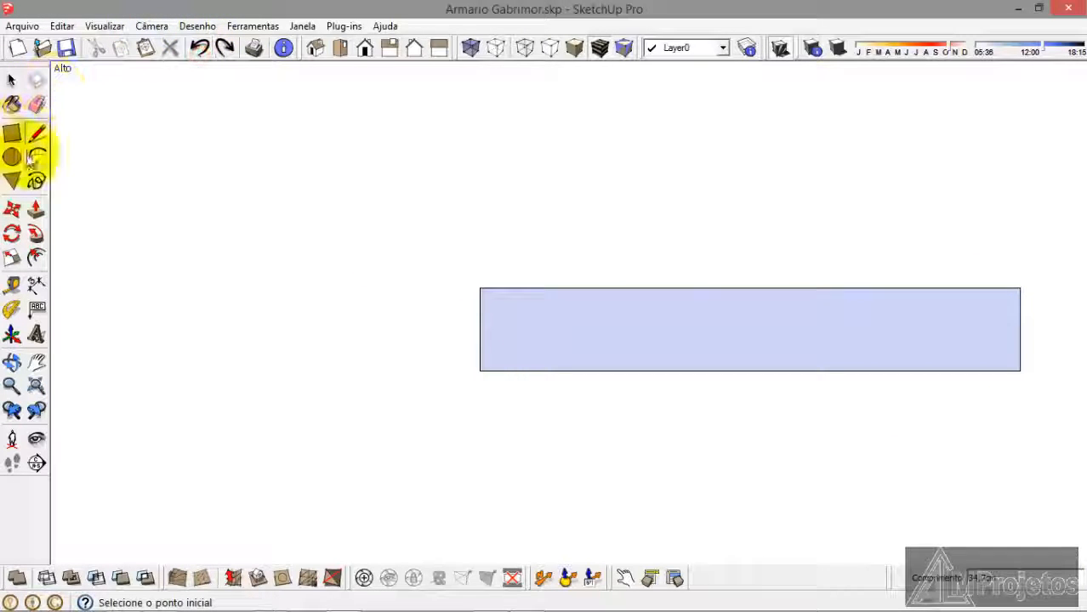
Step: Draw an arc between the midpoints of the rectangle's short sides, bulging 1.5 cm to the midpoint of its front edge
left_click(480, 330)
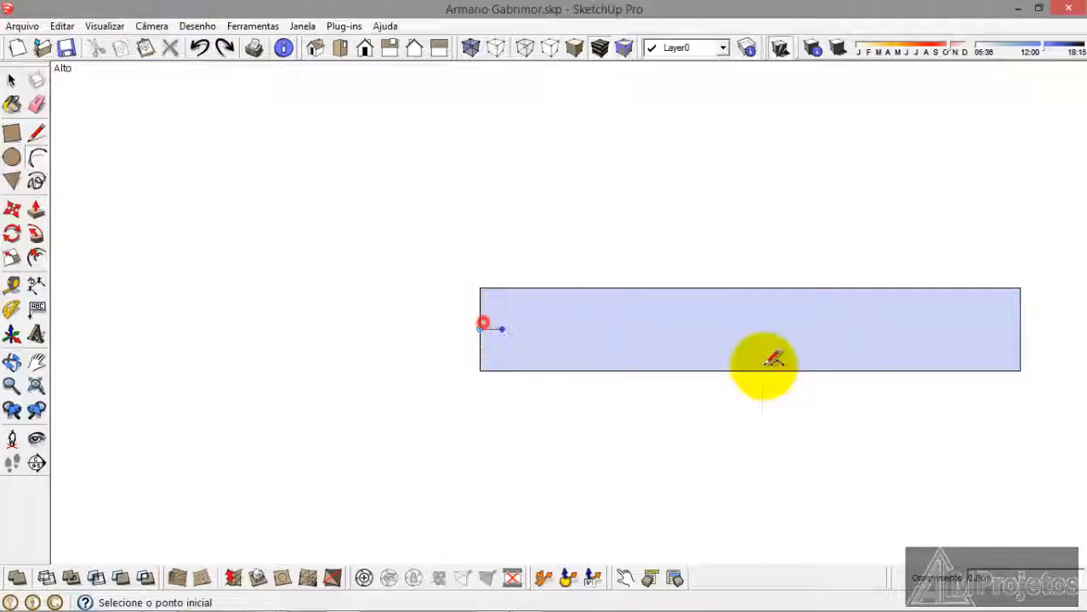
left_click(1020, 329)
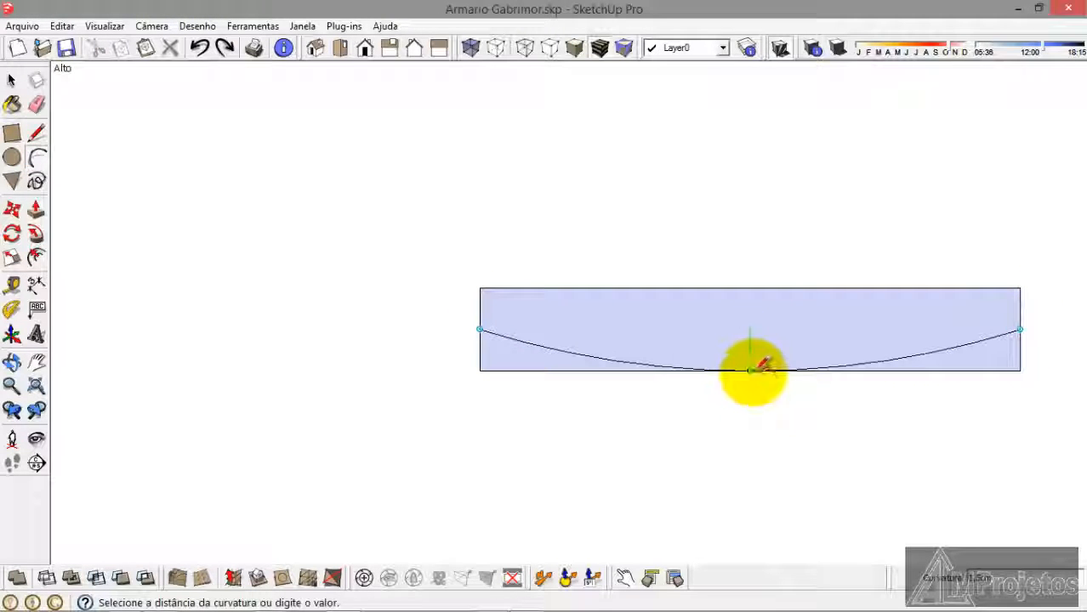
left_click(750, 371)
Step: Delete the straight edges and two corner areas outside the arc so only the curved profile remains
left_click(11, 80)
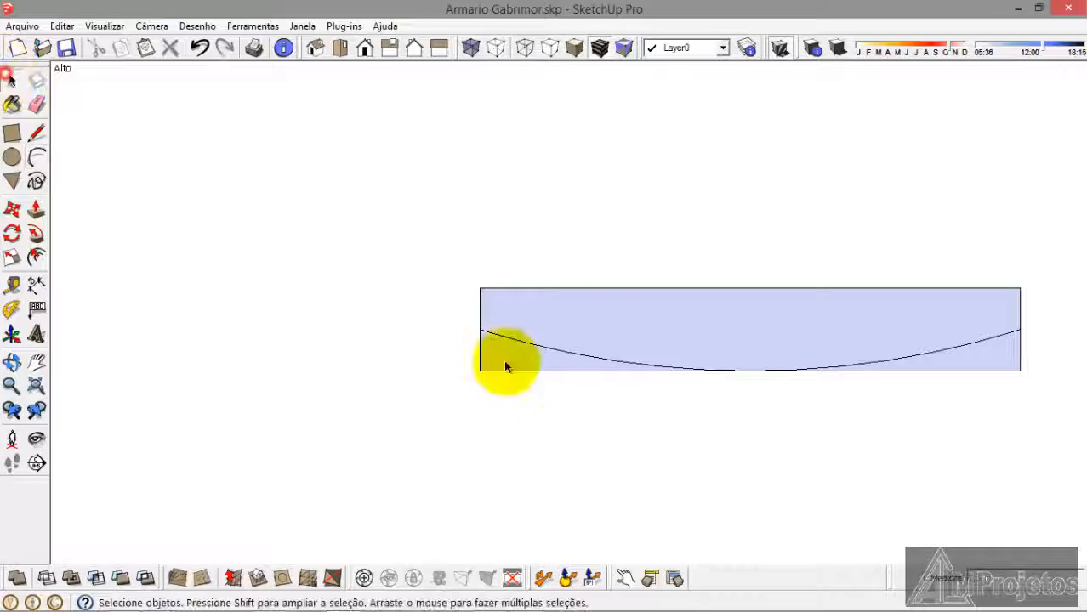
left_click_drag(502, 396, 457, 360)
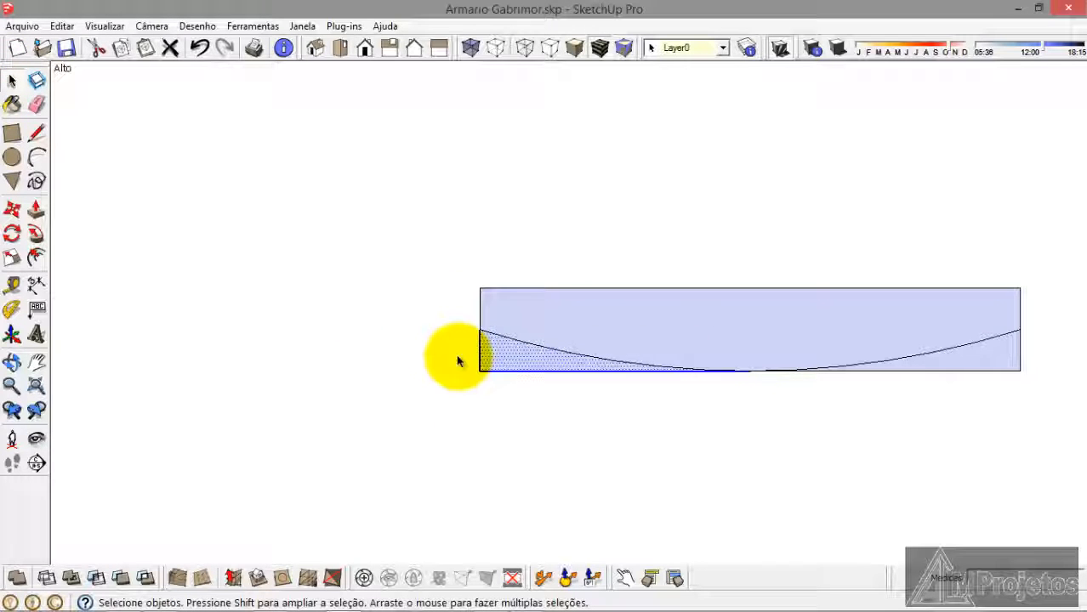
key("Delete")
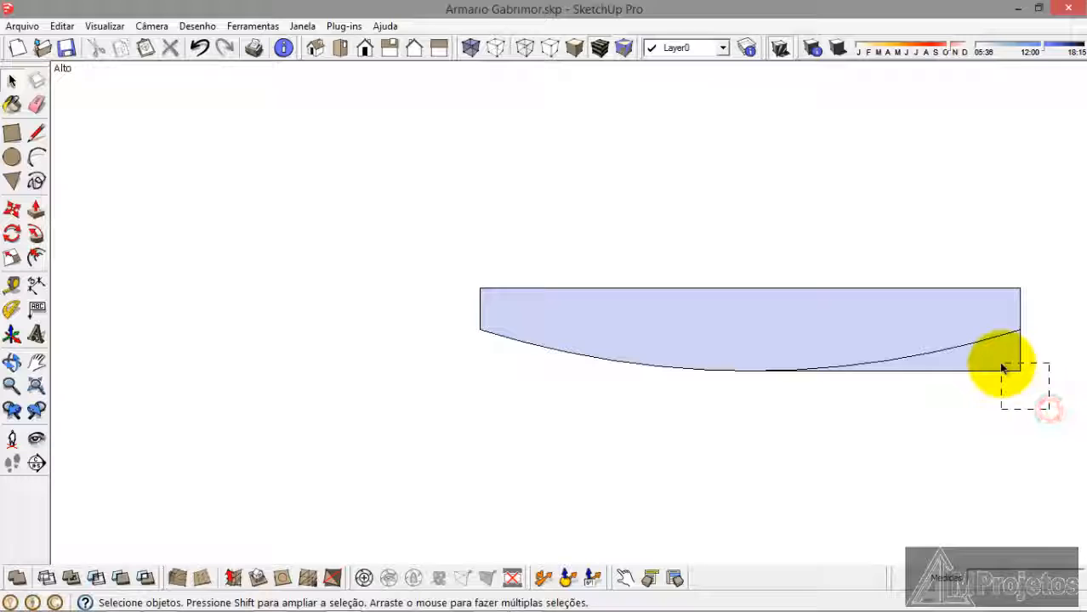
key("Delete")
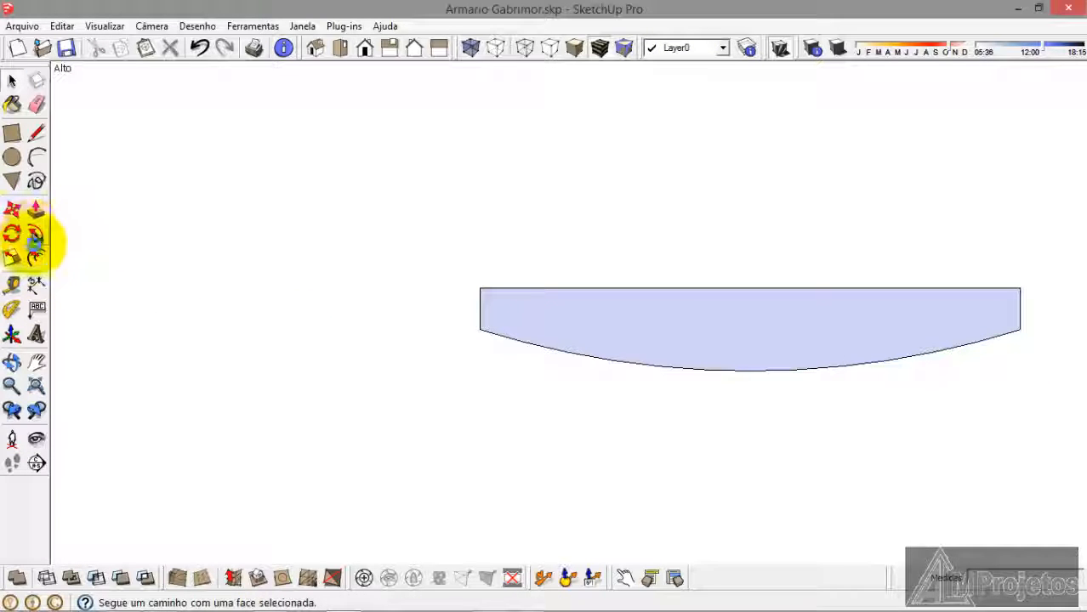
Step: Try offsetting the curved profile's outline inward by about 0.6 cm
left_click(35, 257)
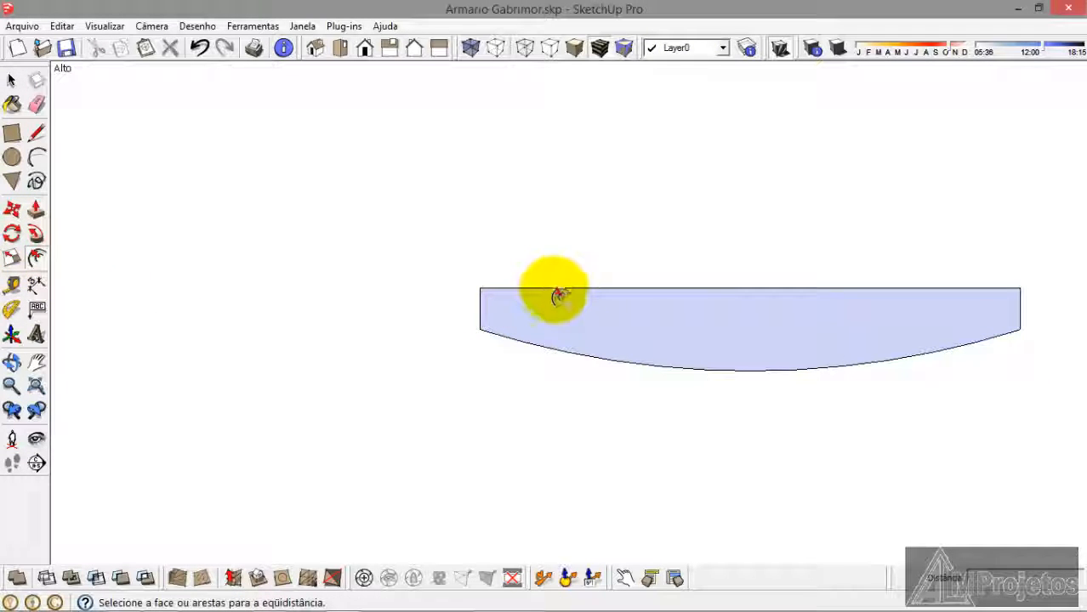
left_click(558, 297)
scroll(548, 306, "up", 3)
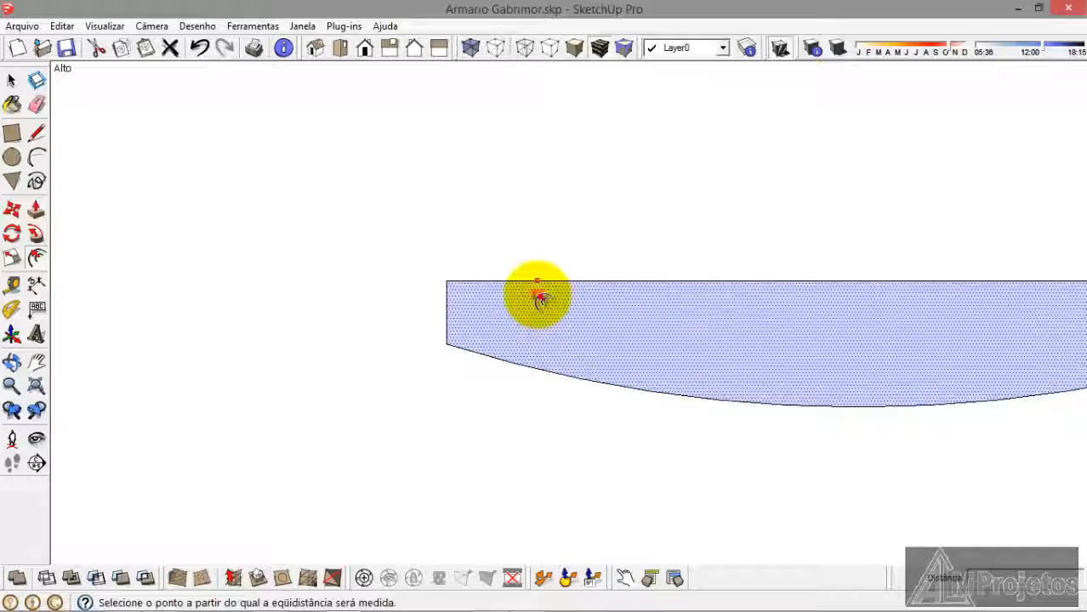
left_click(539, 298)
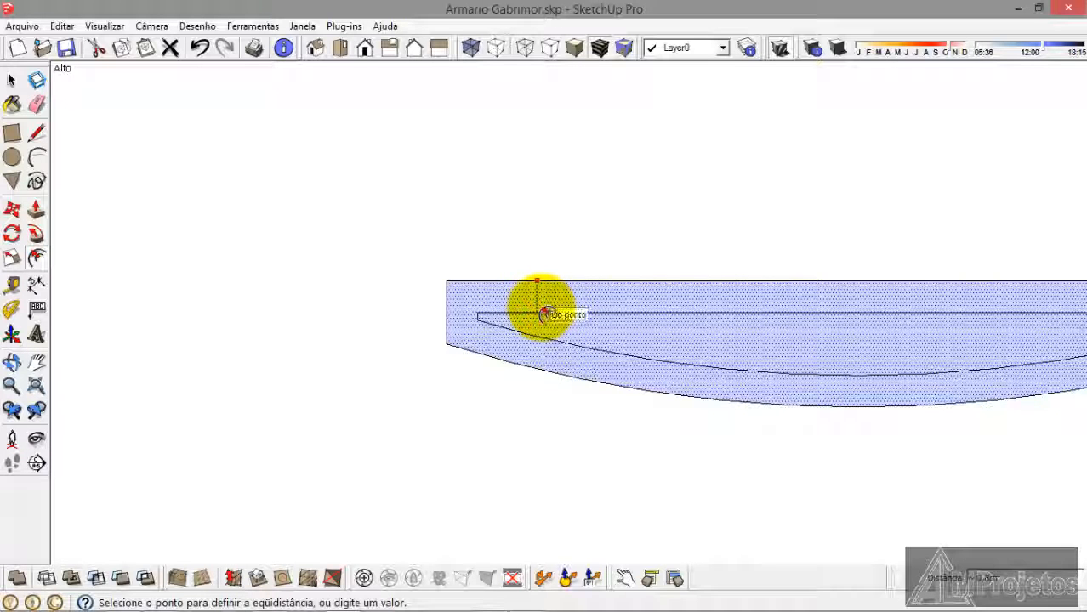
scroll(544, 301, "up", 3)
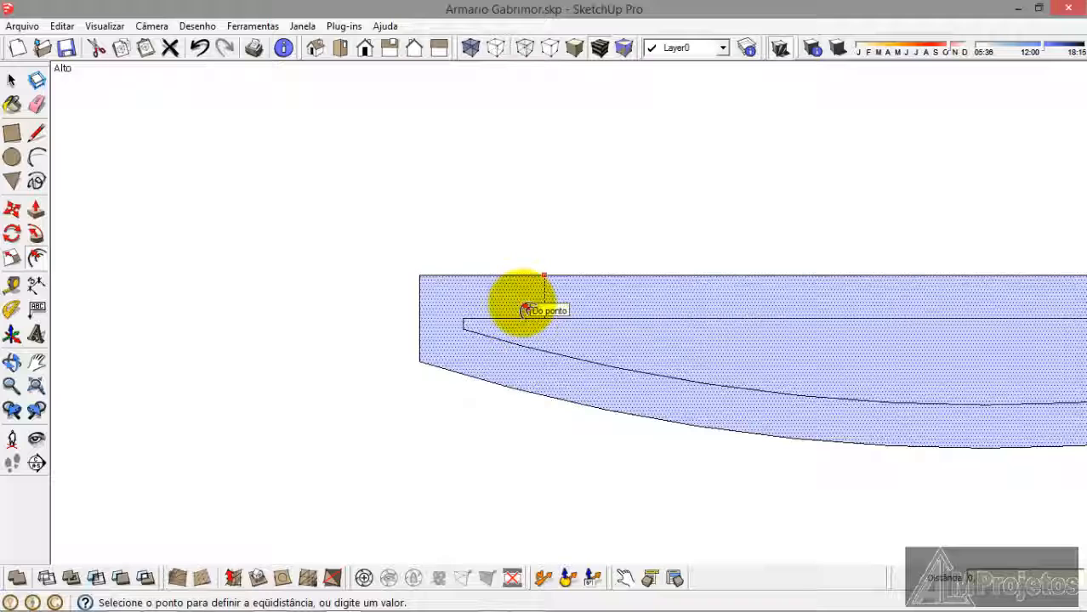
left_click(524, 309)
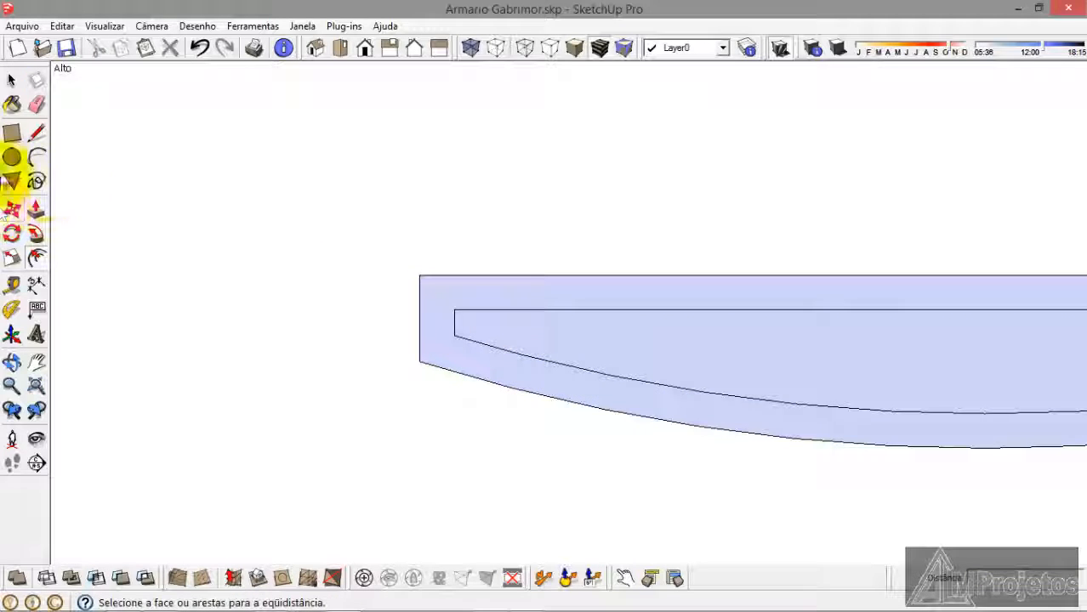
Step: Try joining the inner outline's upper corners to the straight back edge, and undo back to the plain curved profile
left_click(41, 136)
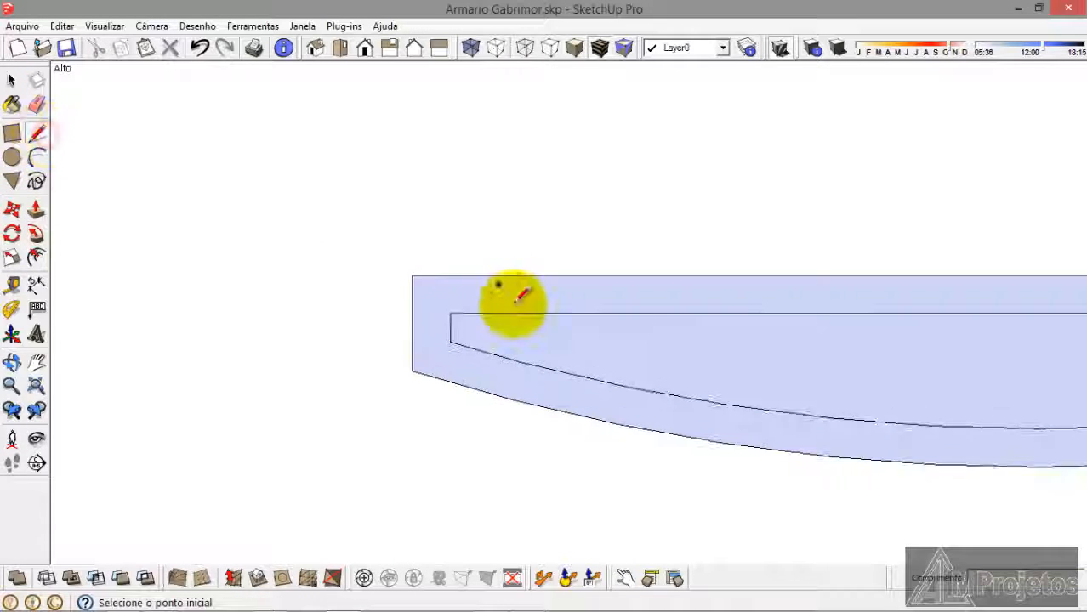
scroll(457, 314, "up", 2)
left_click(432, 324)
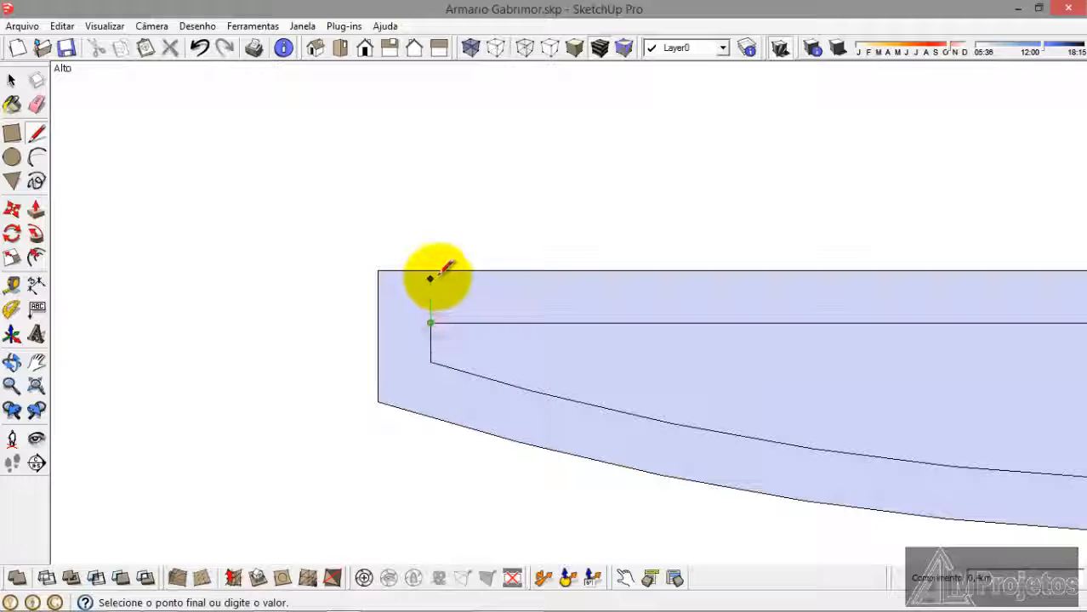
left_click(432, 270)
scroll(165, 291, "down", 5)
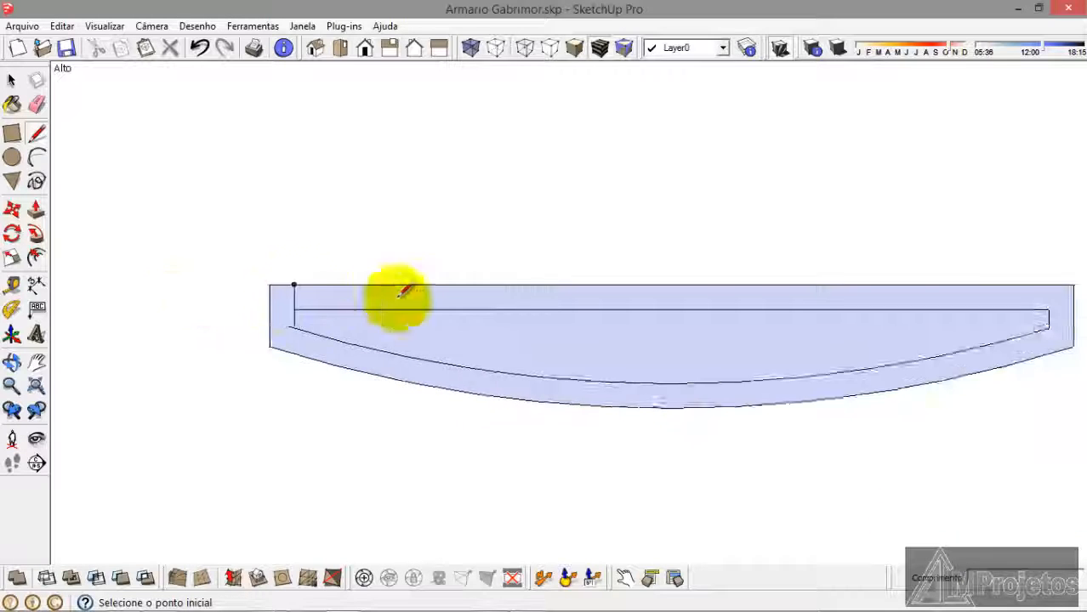
scroll(844, 298, "up", 2)
left_click(846, 298)
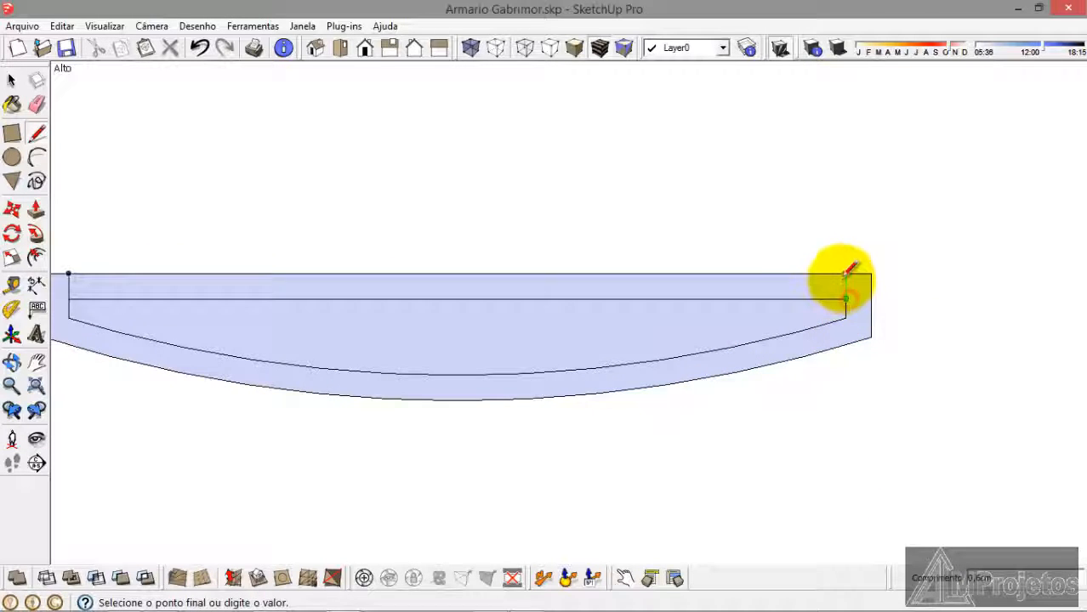
left_click(193, 53)
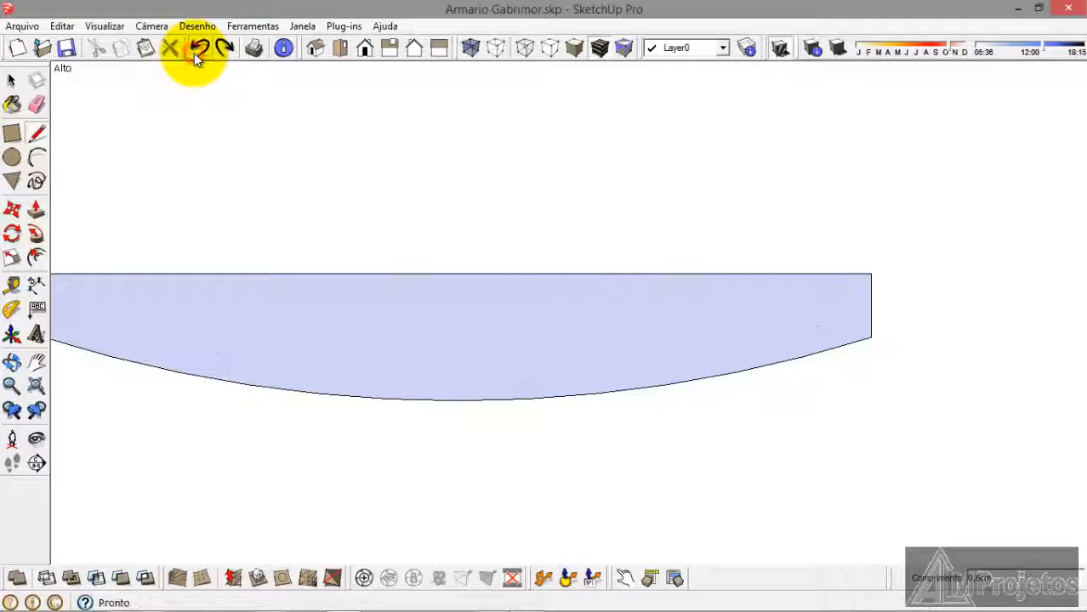
Step: Offset the curved profile's outline inward by about 0.8 cm
left_click(36, 257)
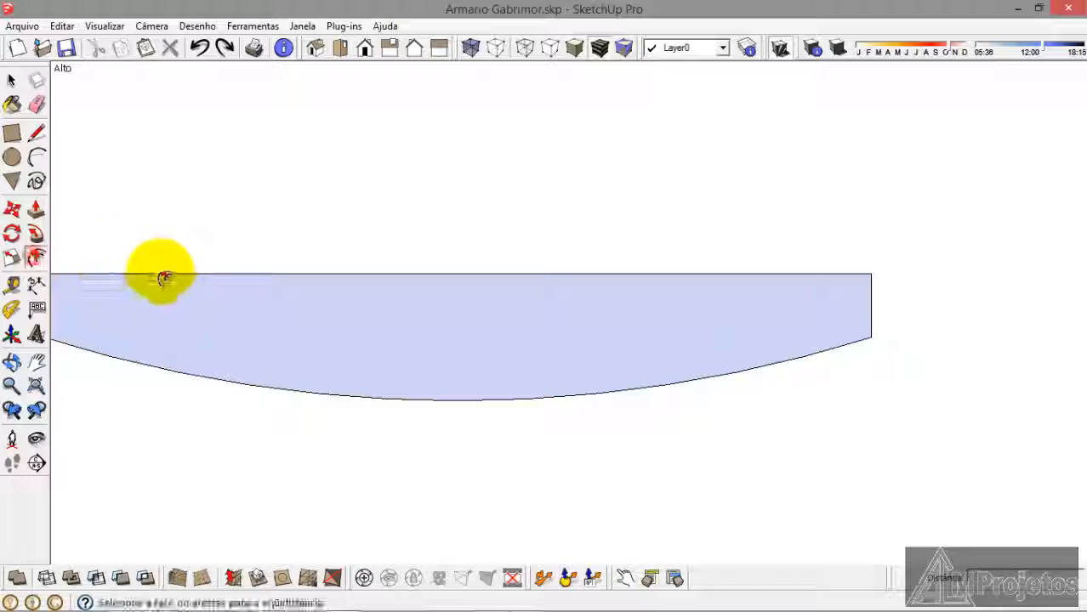
left_click(507, 322)
left_click(512, 312)
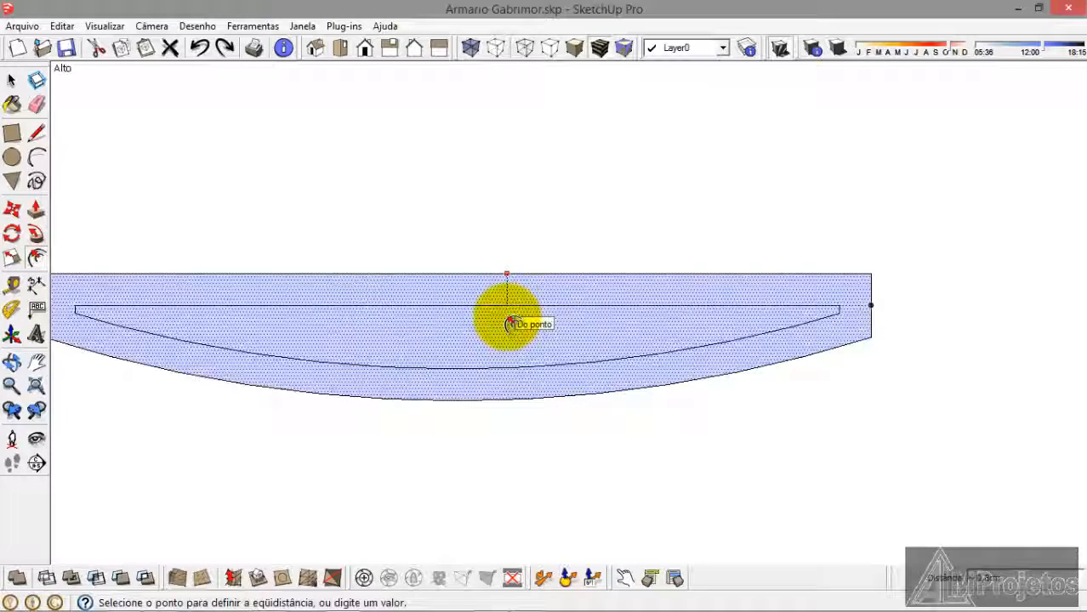
left_click(509, 324)
Step: Draw a short perpendicular line from each upper corner of the inner outline to the profile's straight back edge
left_click(35, 132)
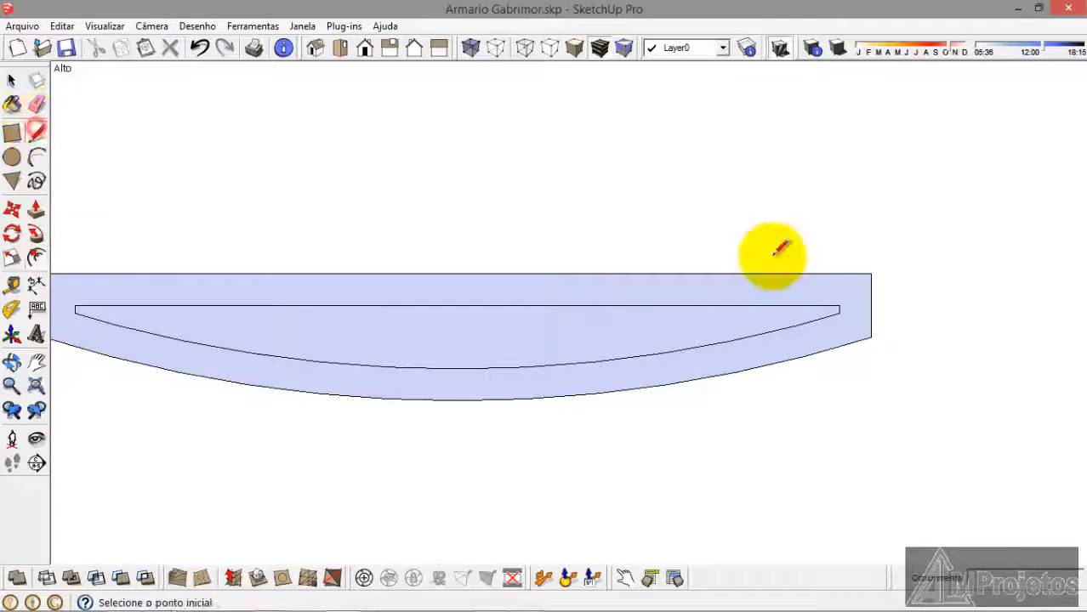
scroll(842, 311, "up", 4)
left_click(845, 306)
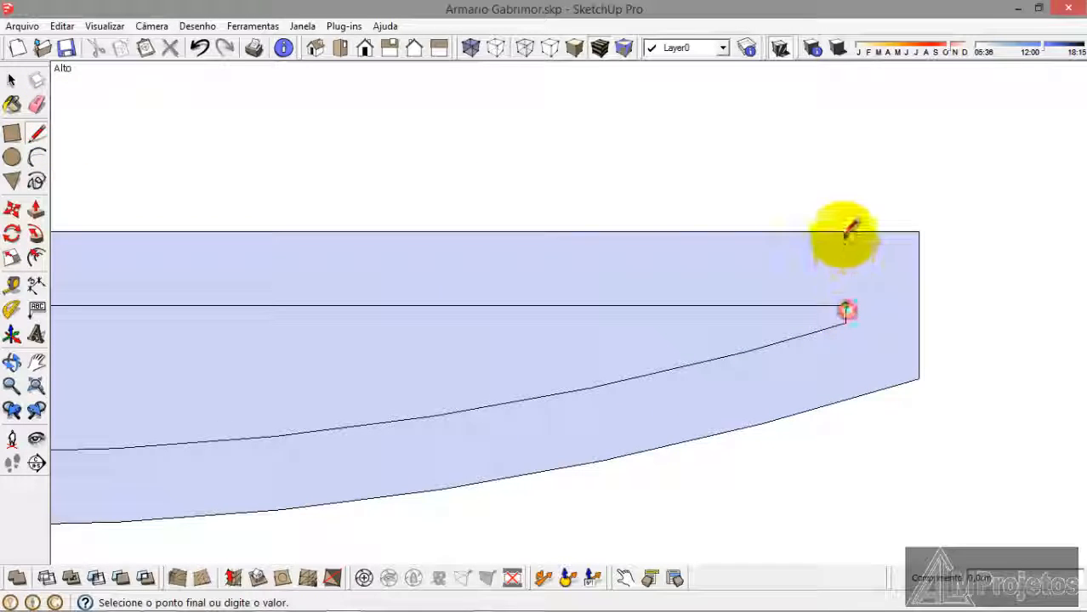
left_click(845, 231)
scroll(978, 302, "down", 3)
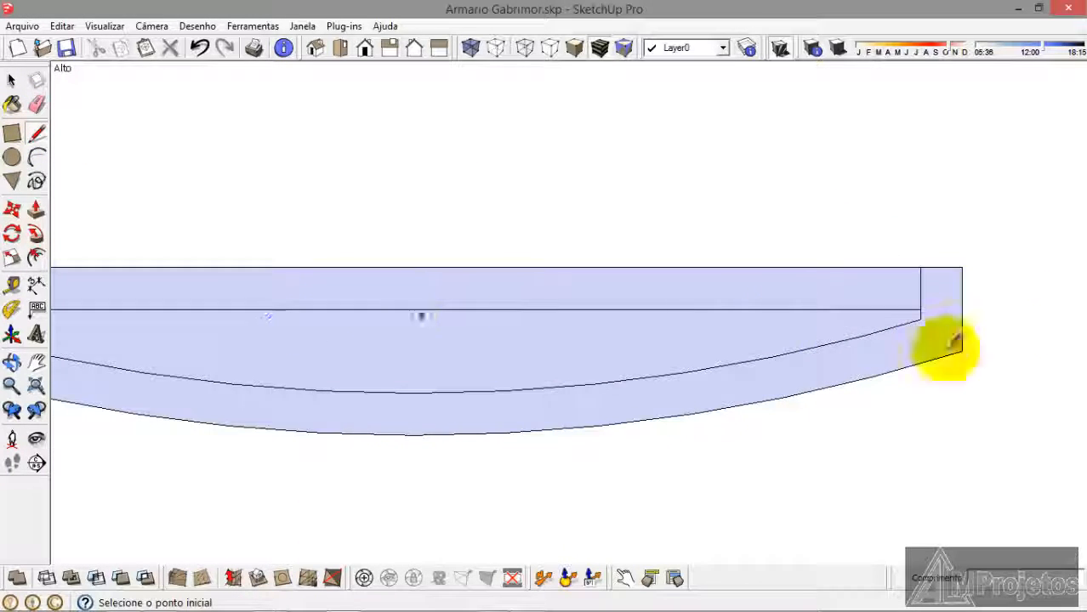
scroll(957, 341, "down", 1)
scroll(178, 311, "up", 2)
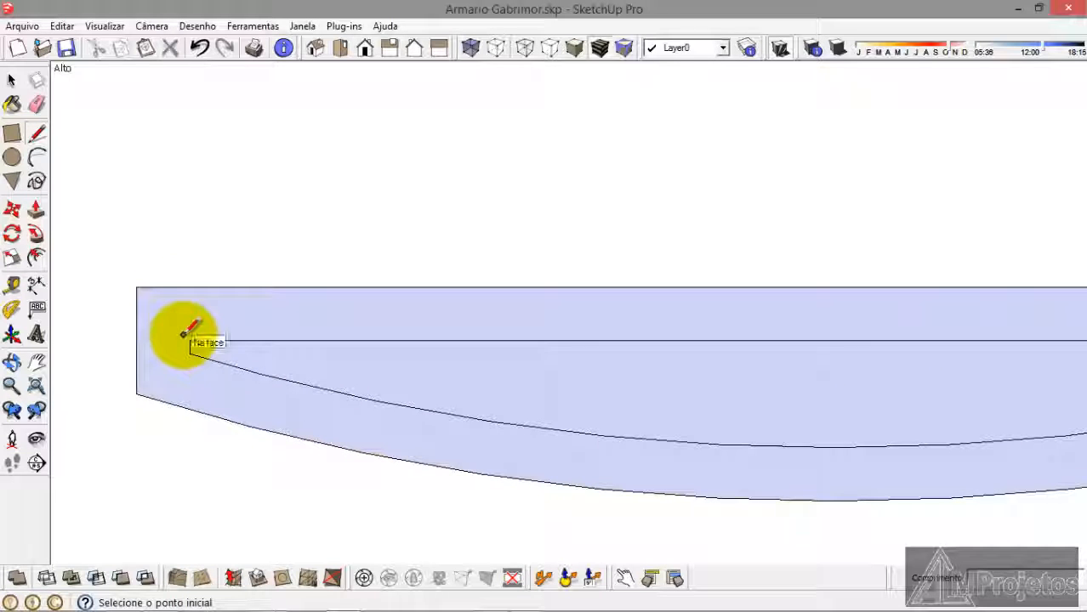
left_click(189, 341)
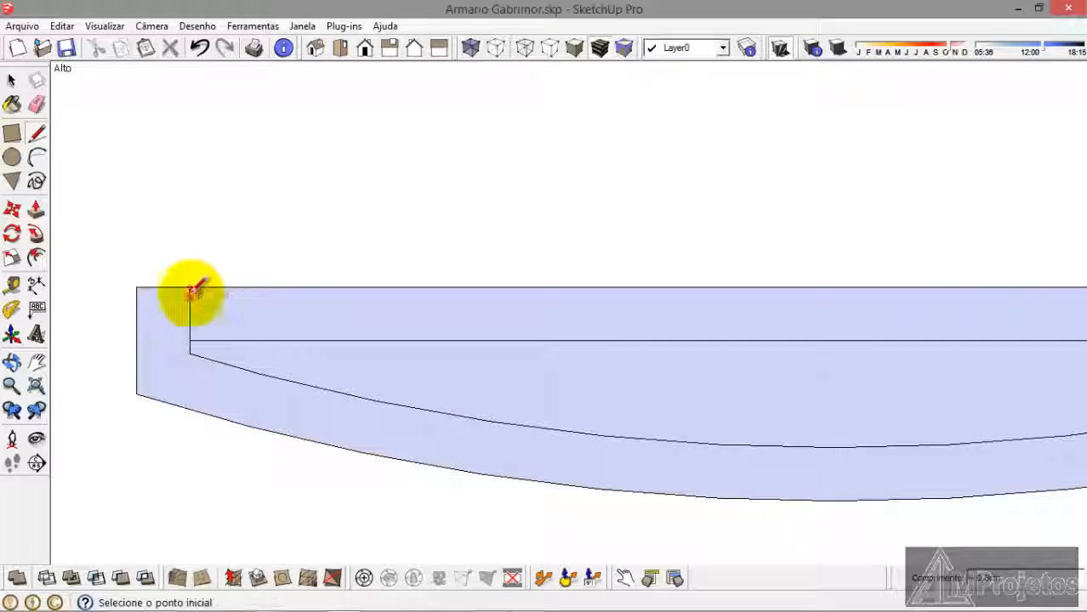
left_click(10, 156)
left_click(12, 79)
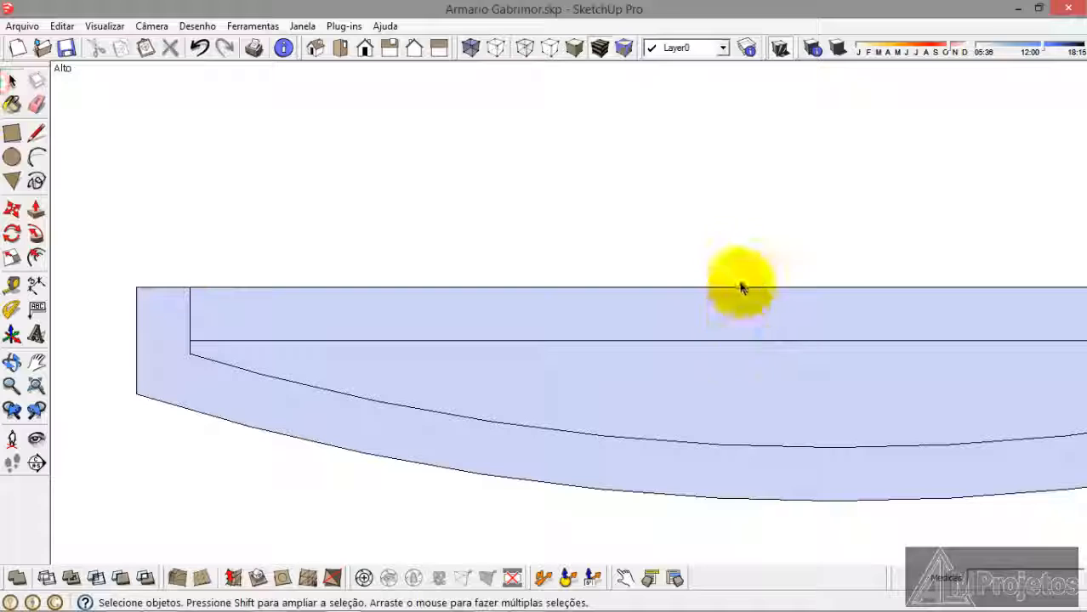
Step: Delete the faces and edges enclosed by the inner outline, leaving only the curved handle band with its two end legs
left_click_drag(740, 279, 626, 388)
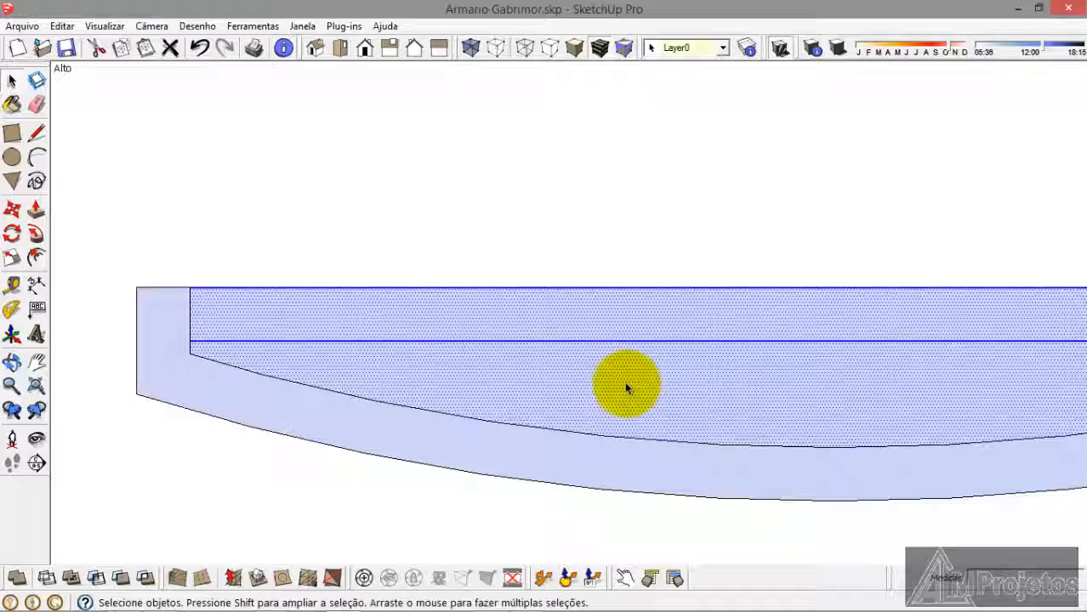
key("Delete")
scroll(626, 385, "down", 4)
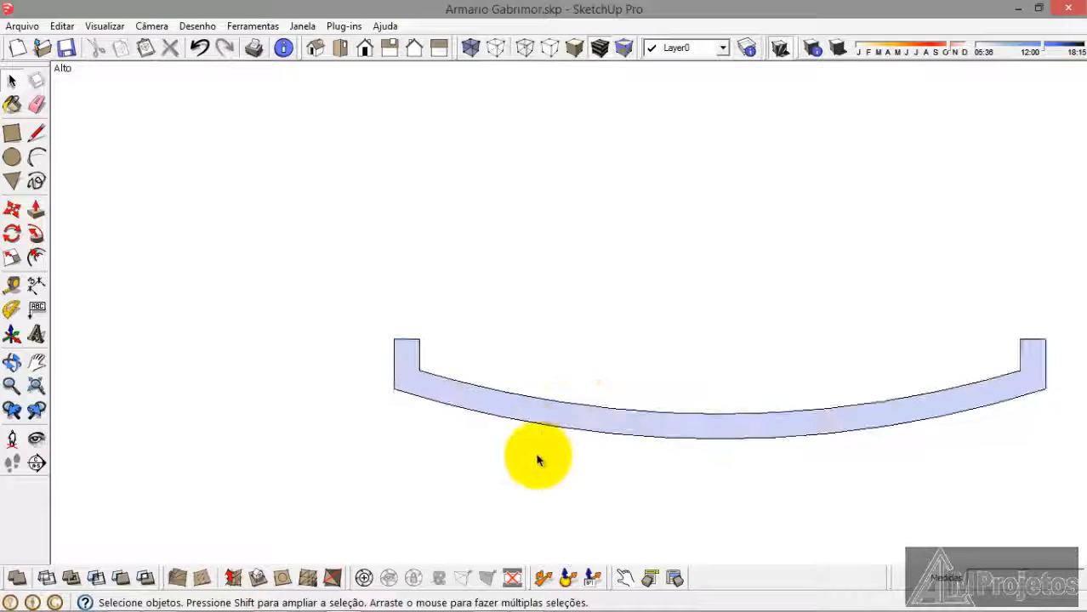
Step: Extrude the handle profile upward to a height of about 2 cm
middle_click_drag(539, 456, 356, 489)
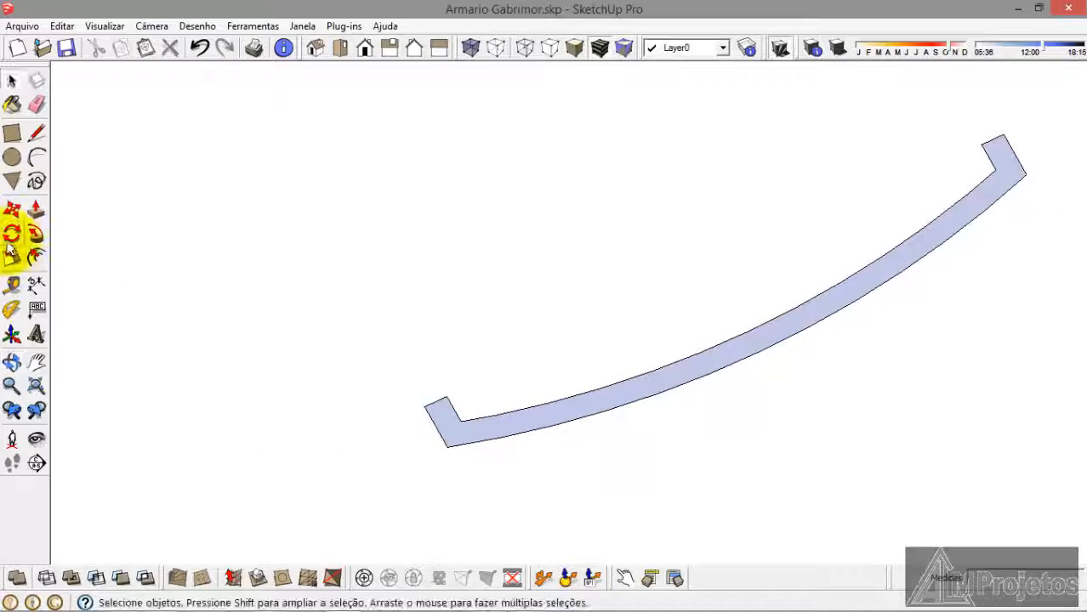
left_click(36, 214)
scroll(480, 434, "up", 3)
left_click_drag(489, 434, 484, 319)
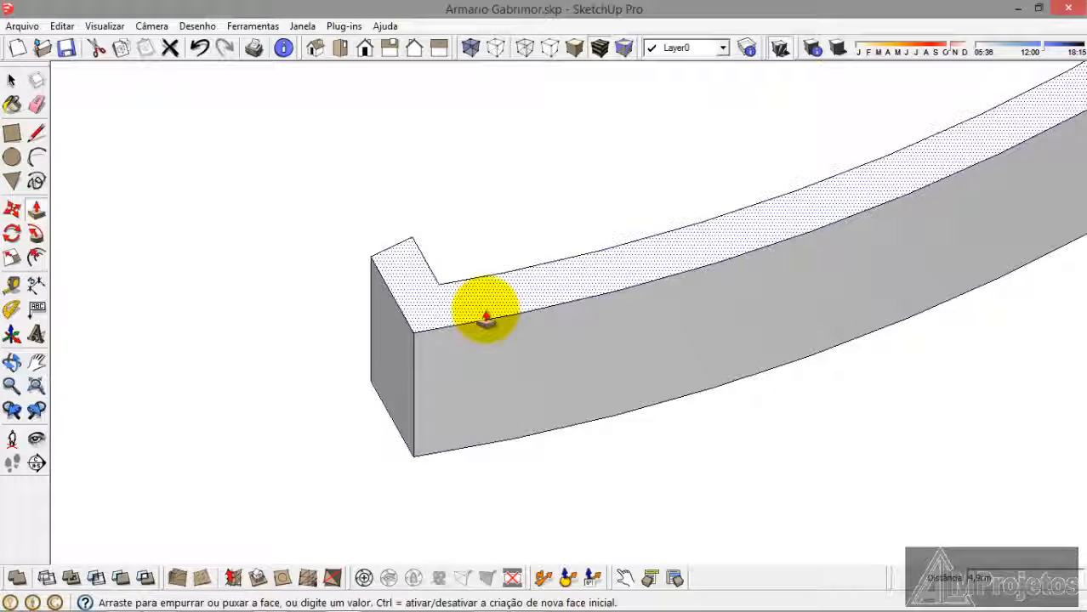
left_click_drag(485, 318, 483, 391)
left_click(11, 80)
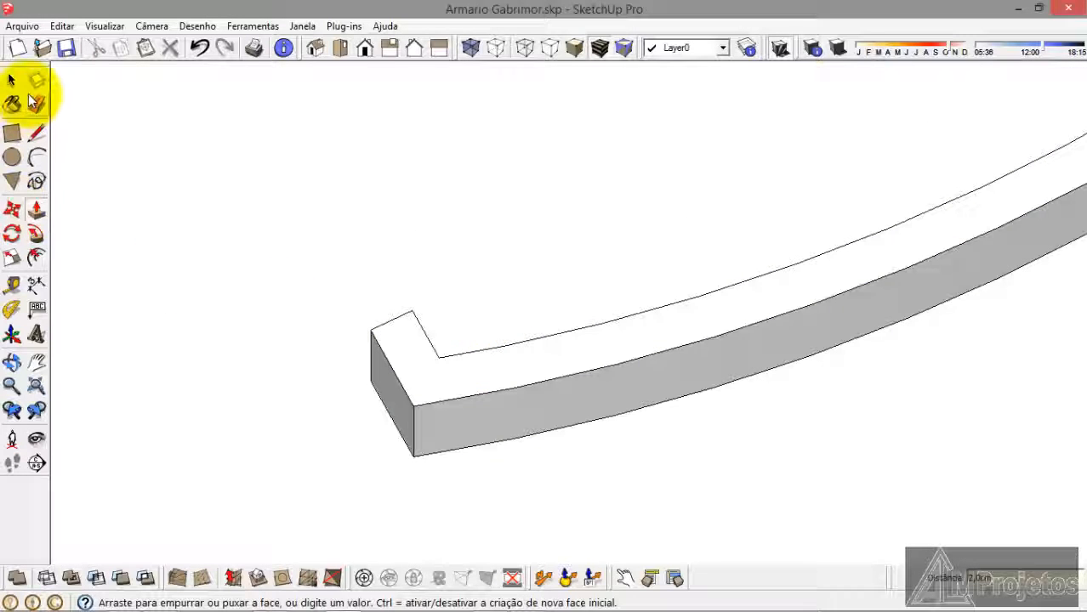
left_click(228, 380)
Step: Paint the entire handle with the Metal_ondulado_brilhante material from the Metal collection
scroll(354, 458, "down", 2)
middle_click_drag(467, 438, 464, 266)
scroll(361, 437, "down", 4)
triple_click(513, 385)
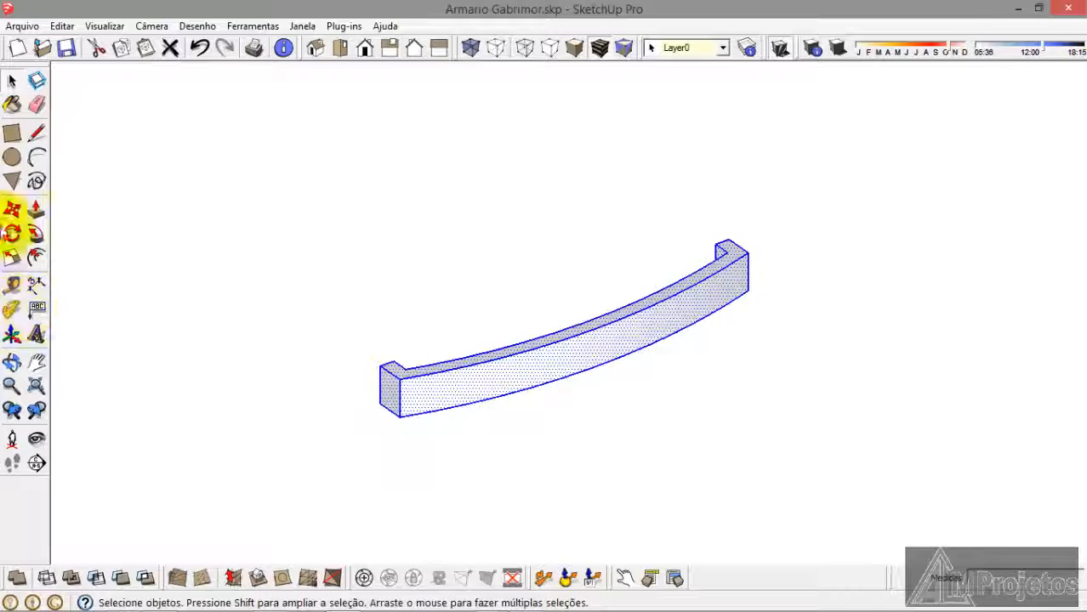
left_click(12, 104)
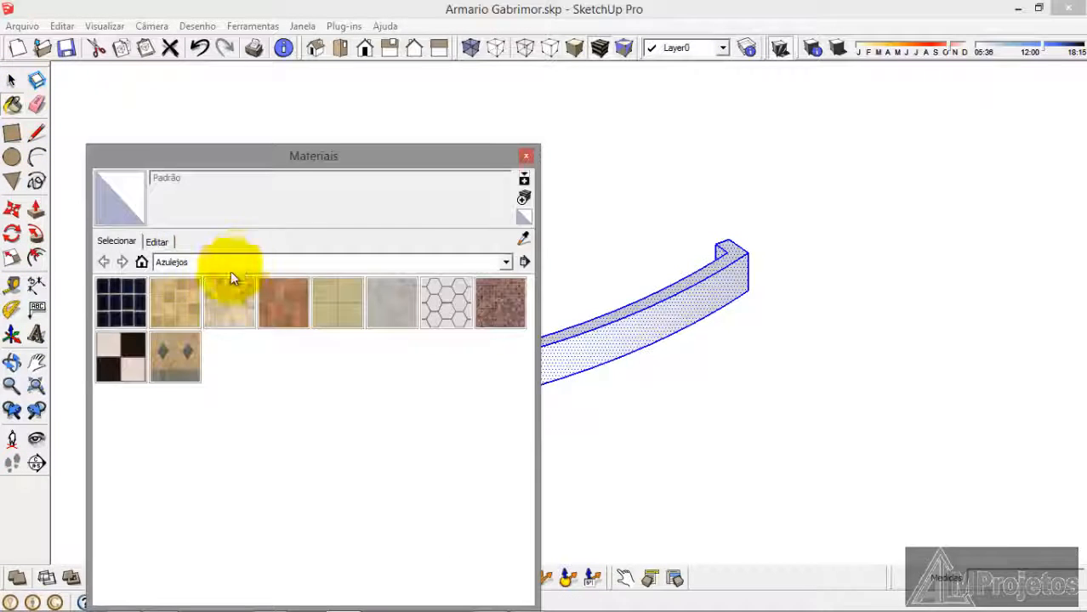
left_click(506, 262)
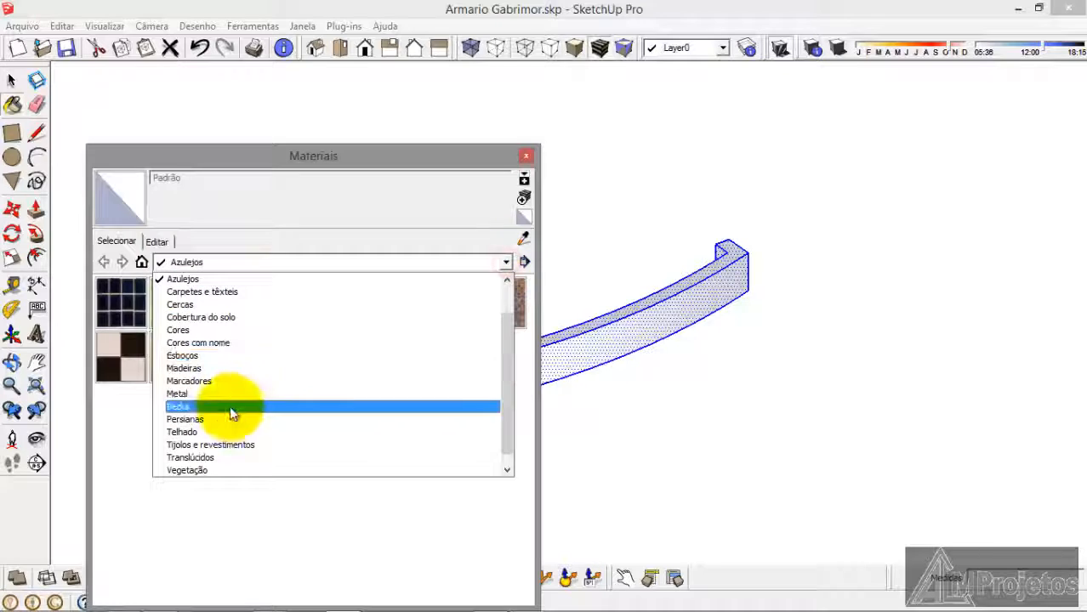
left_click(230, 397)
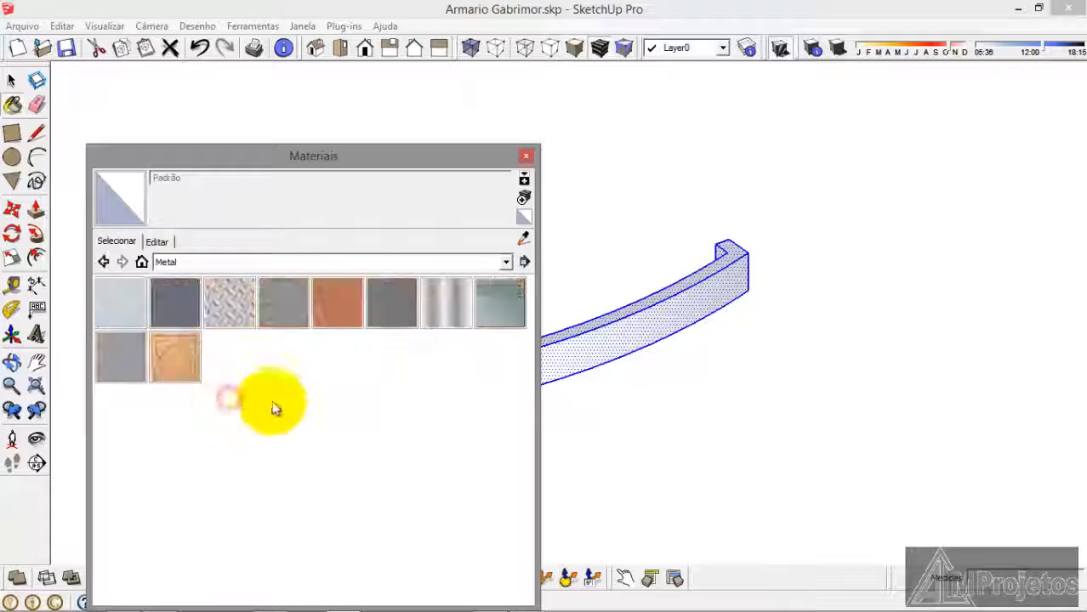
left_click(445, 300)
left_click(629, 327)
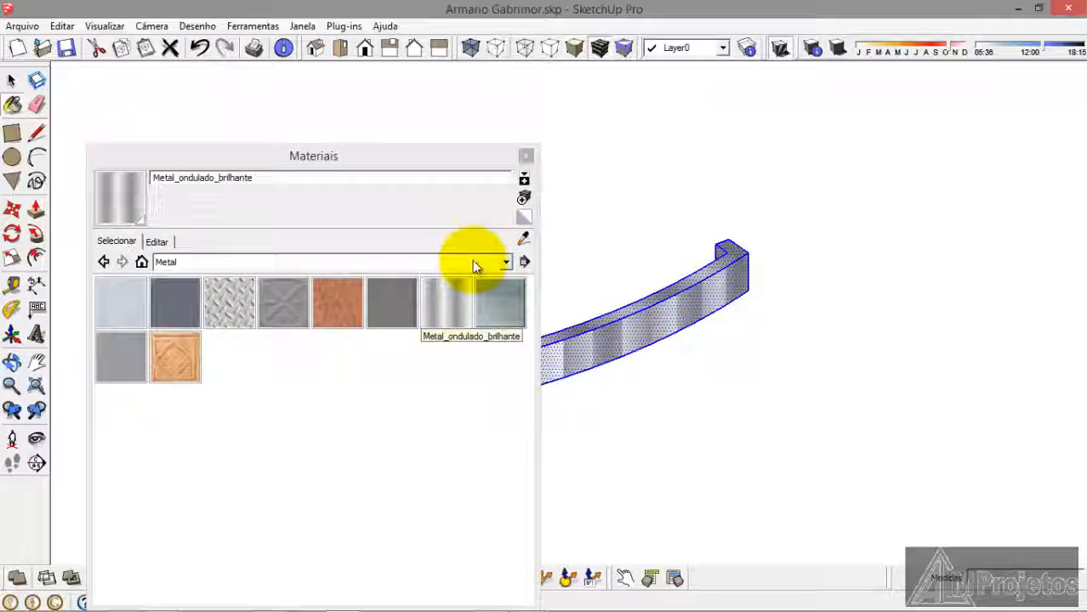
left_click(526, 157)
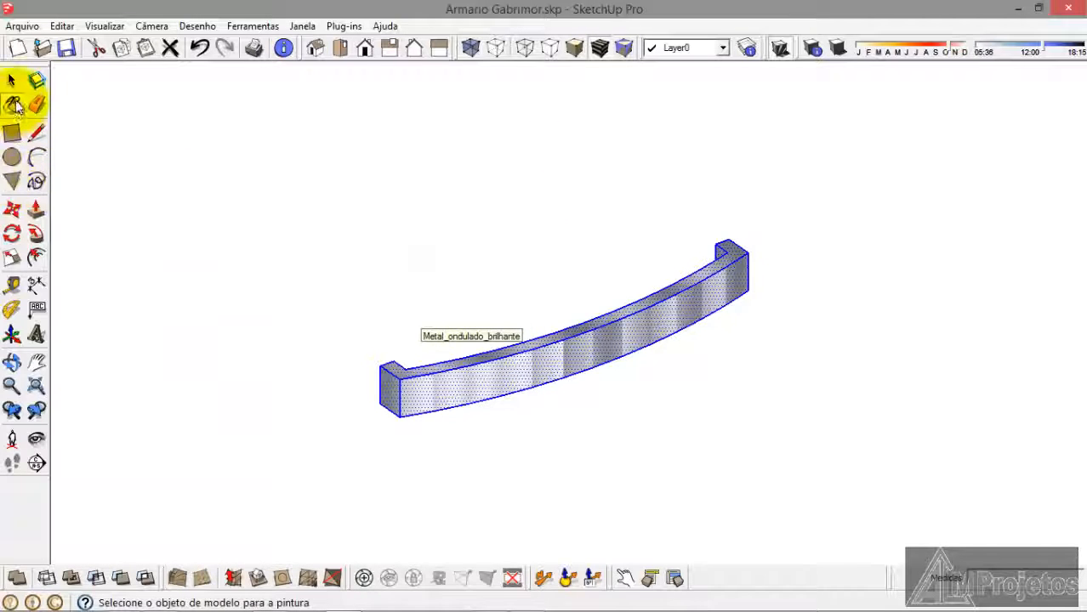
left_click(10, 80)
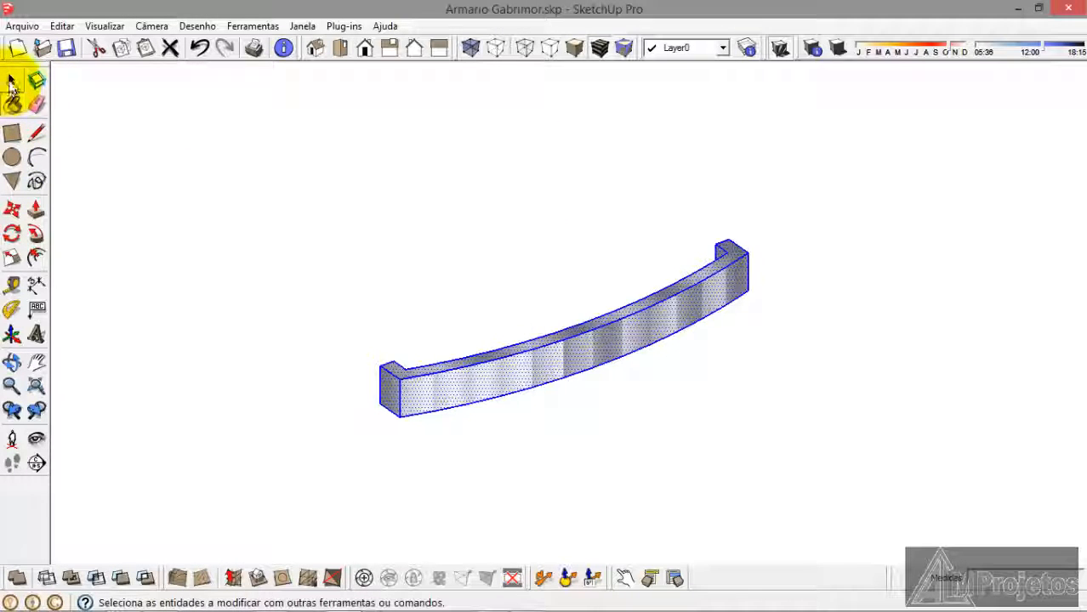
left_click(151, 218)
middle_click_drag(388, 316, 453, 372)
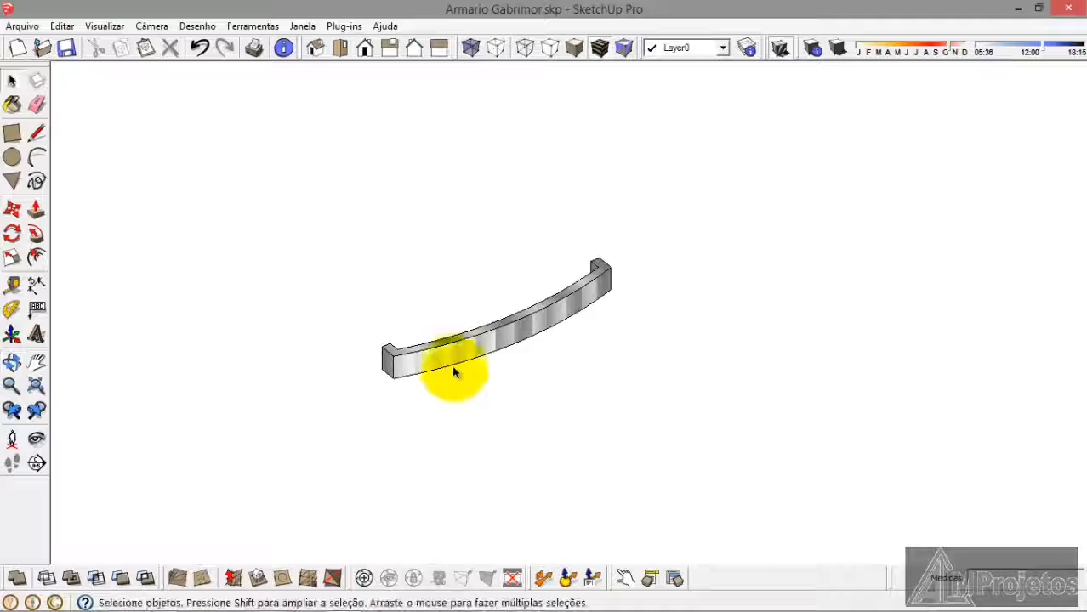
Step: Soften all the handle's edges with an angle between normals of about 15.8 degrees
scroll(453, 372, "up", 3)
triple_click(447, 346)
right_click(446, 347)
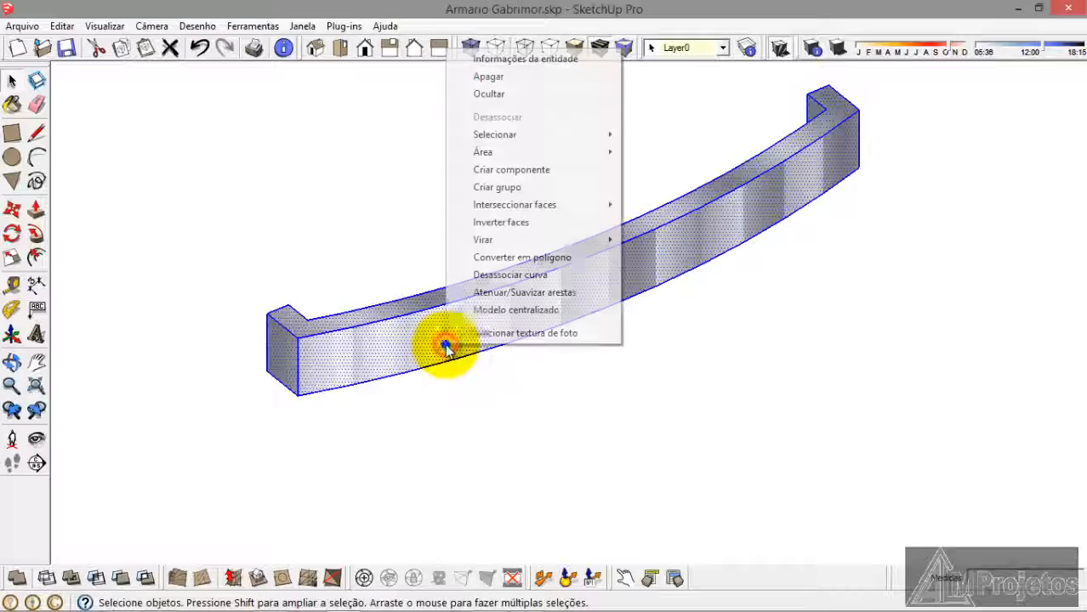
left_click(512, 292)
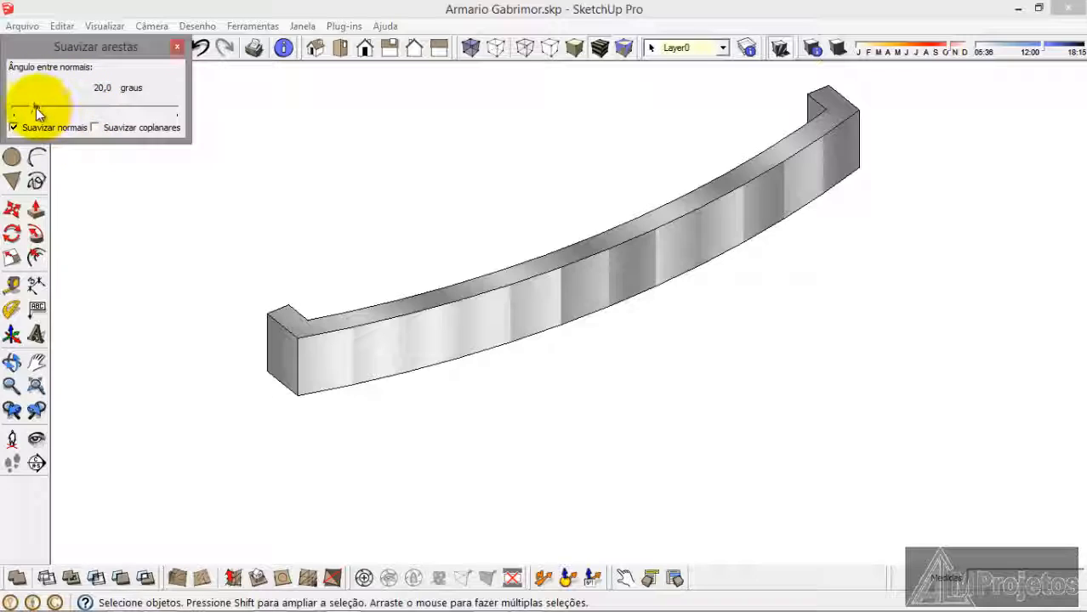
mouse_move(36, 108)
left_mouse_down()
mouse_move(92, 113)
mouse_move(57, 108)
left_mouse_up()
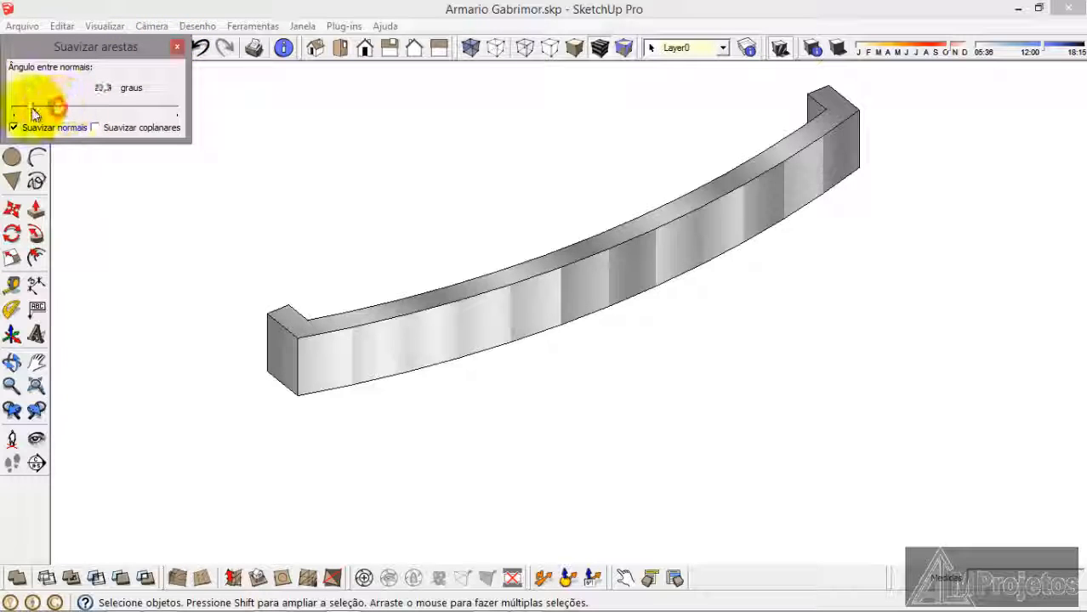
left_click_drag(29, 114, 26, 112)
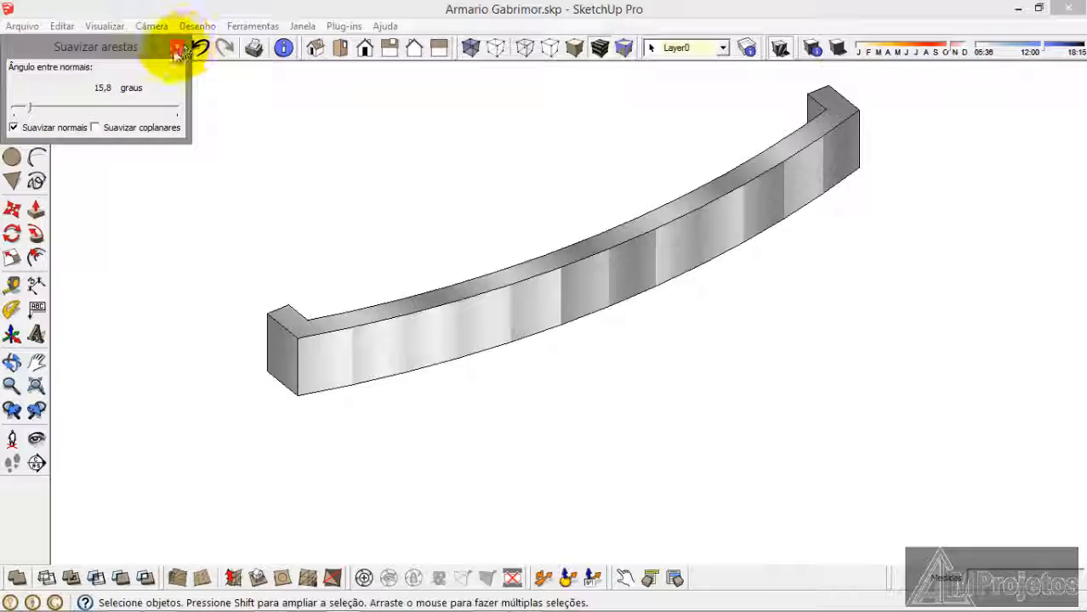
left_click(178, 48)
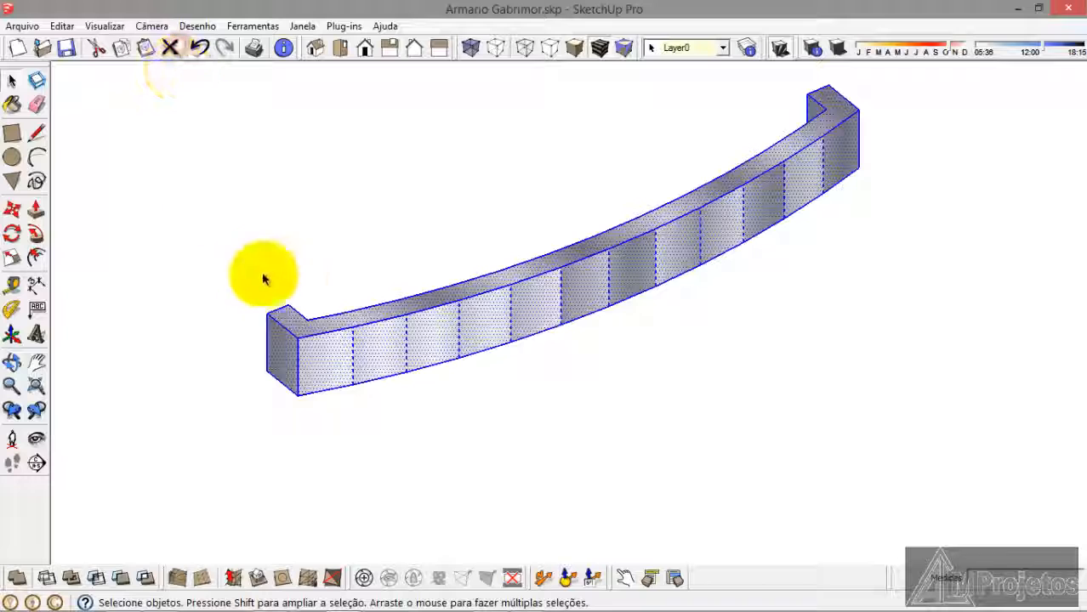
Step: Enlarge the handle's Metal_ondulado_brilhante texture to 100.2 cm wide
left_click(13, 104)
left_click(158, 242)
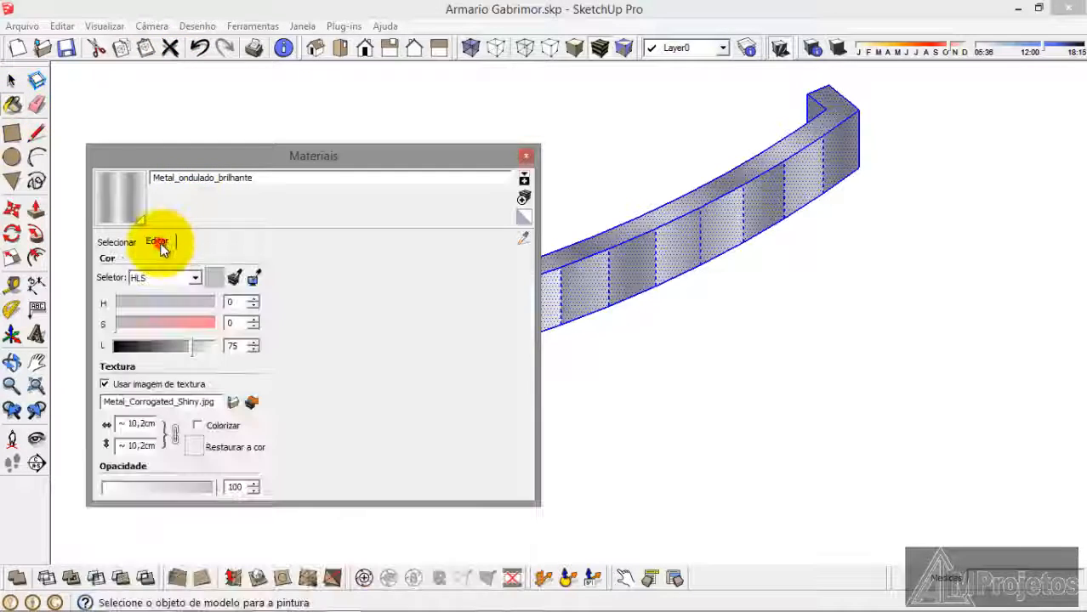
left_click(139, 424)
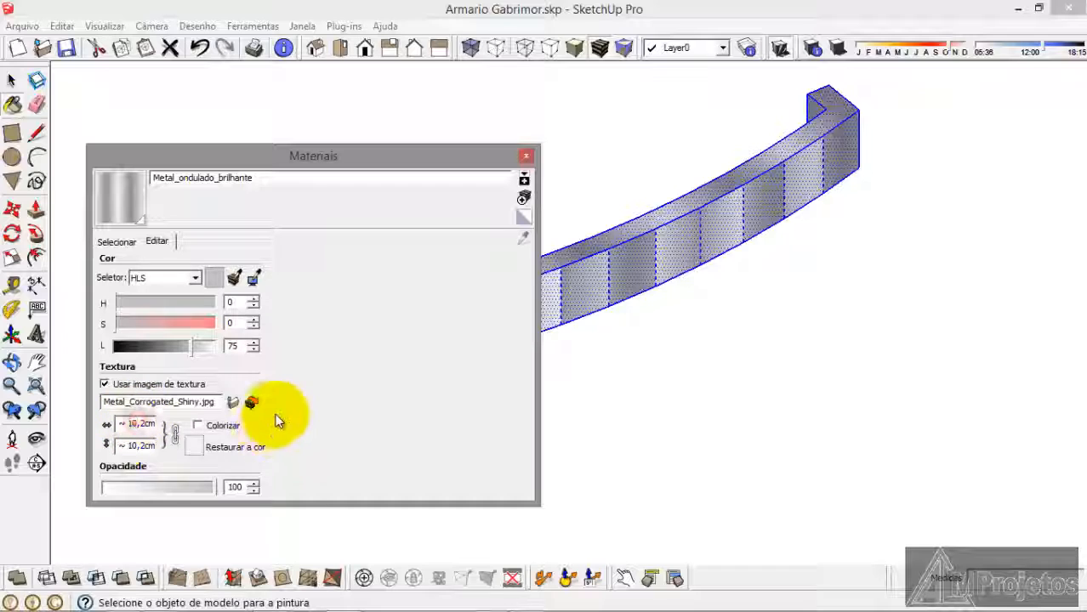
type("0")
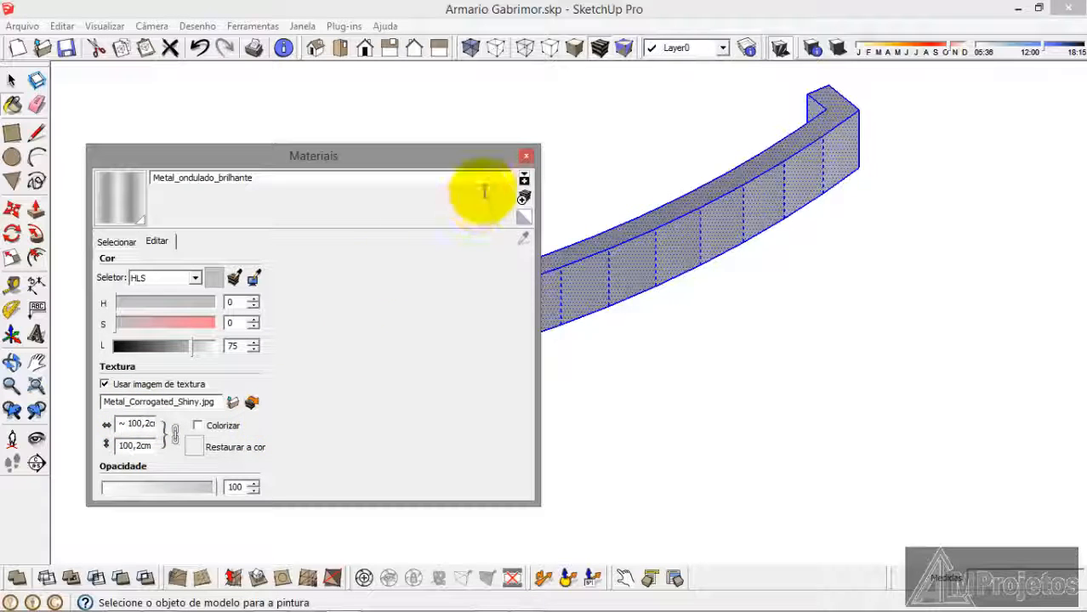
left_click(525, 156)
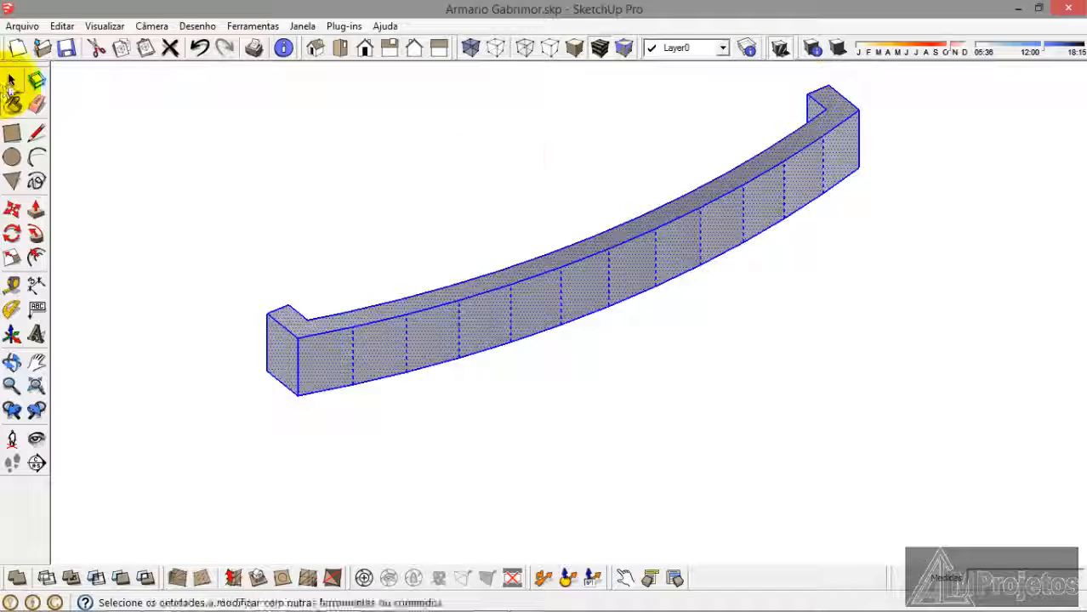
left_click(167, 322)
Step: Turn the whole handle into a component named Puxador
middle_click_drag(425, 455, 593, 499)
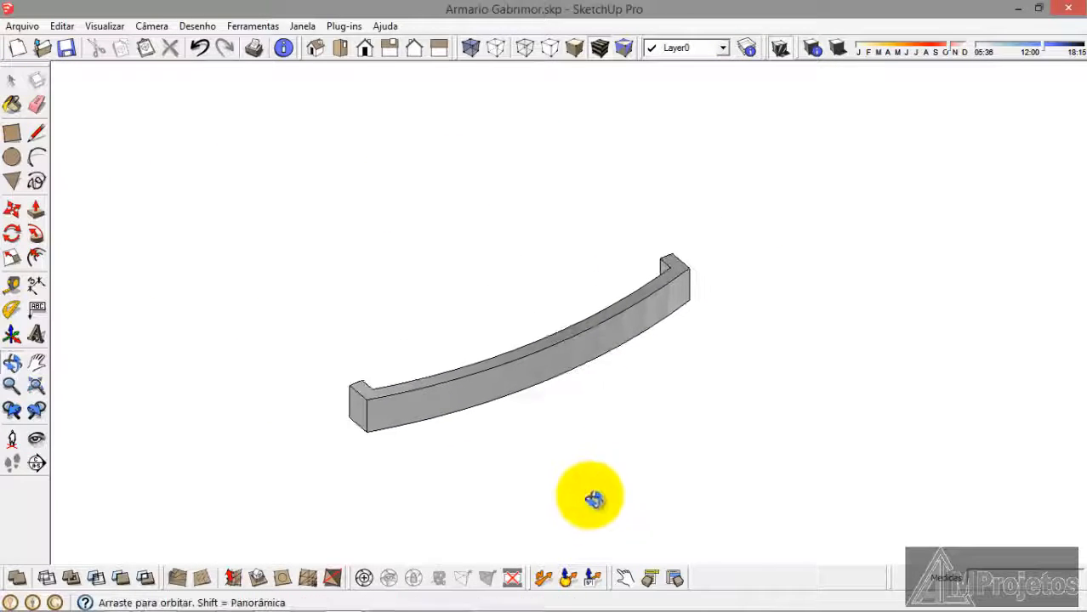
triple_click(495, 389)
right_click(494, 392)
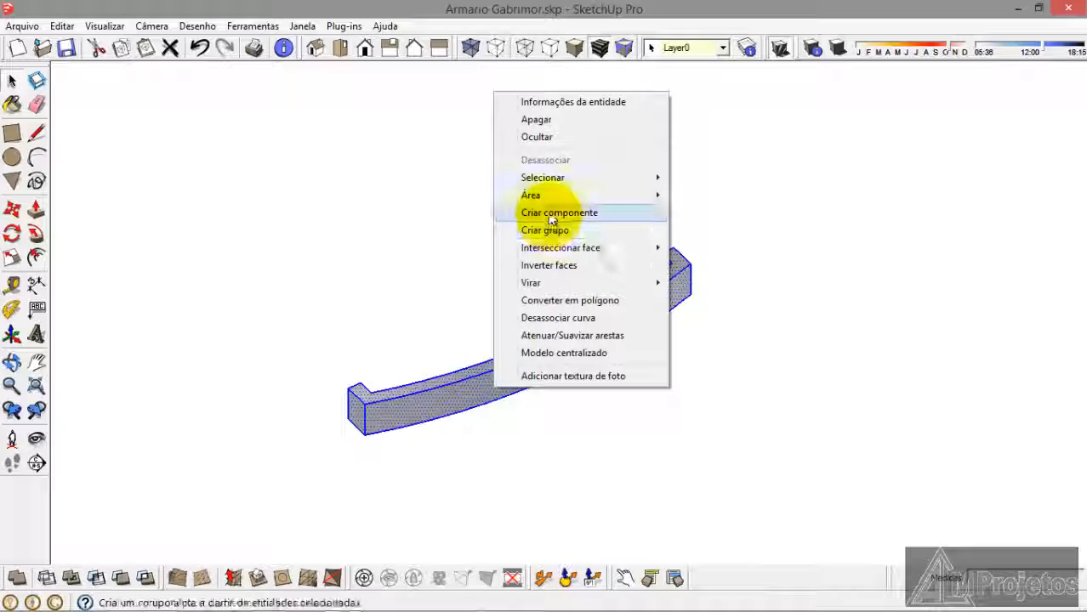
left_click(547, 213)
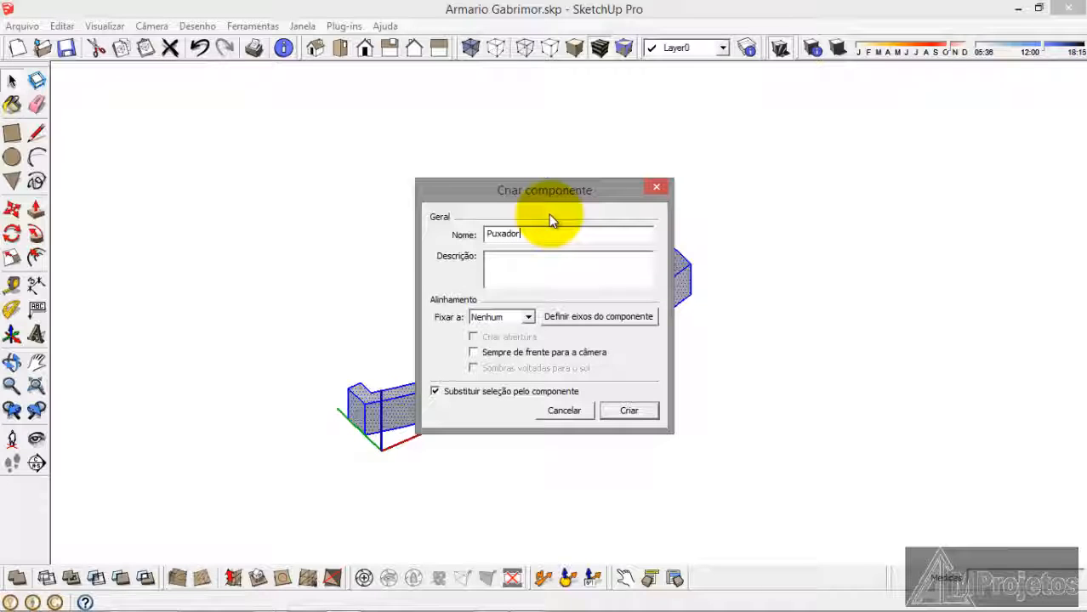
type("Puxador")
key("Return")
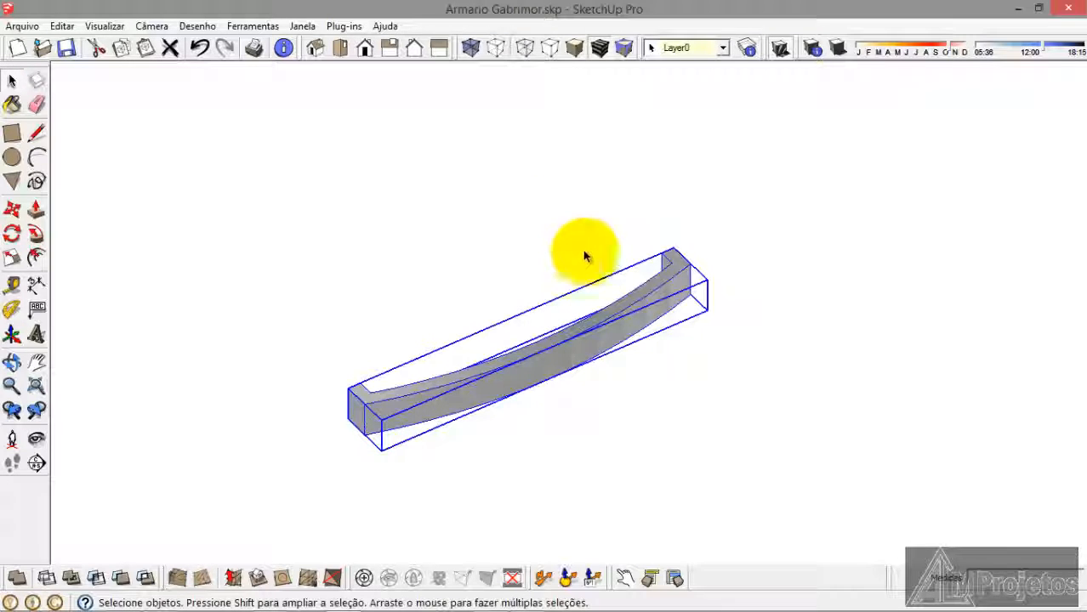
left_click(708, 374)
Step: Move the handle by its upper back corner to the upper-left corner of the top drawer's front
scroll(707, 374, "down", 5)
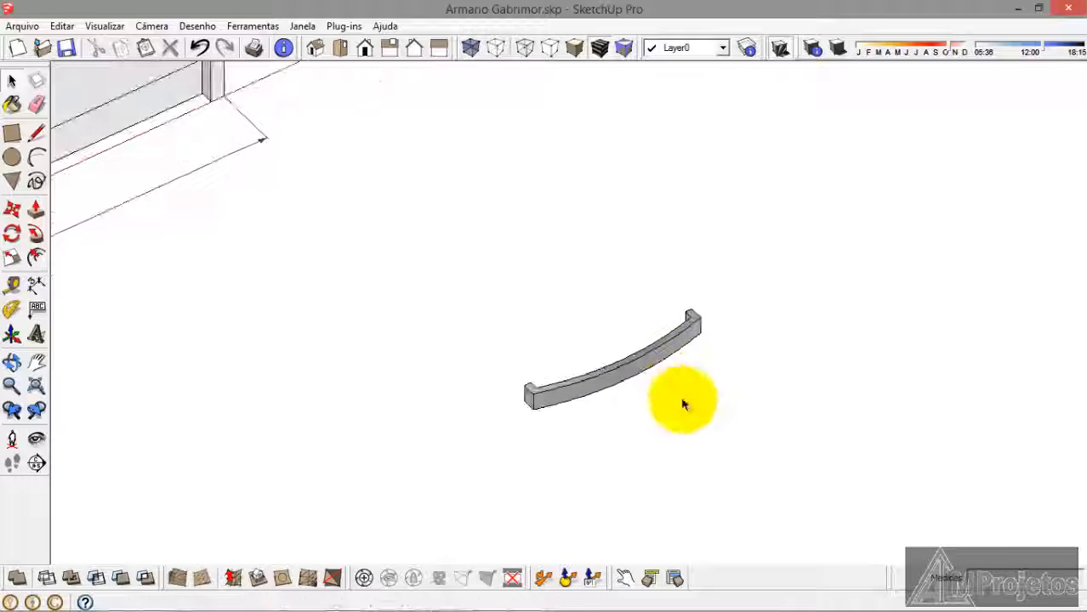
scroll(673, 397, "up", 3)
middle_click_drag(674, 397, 662, 425)
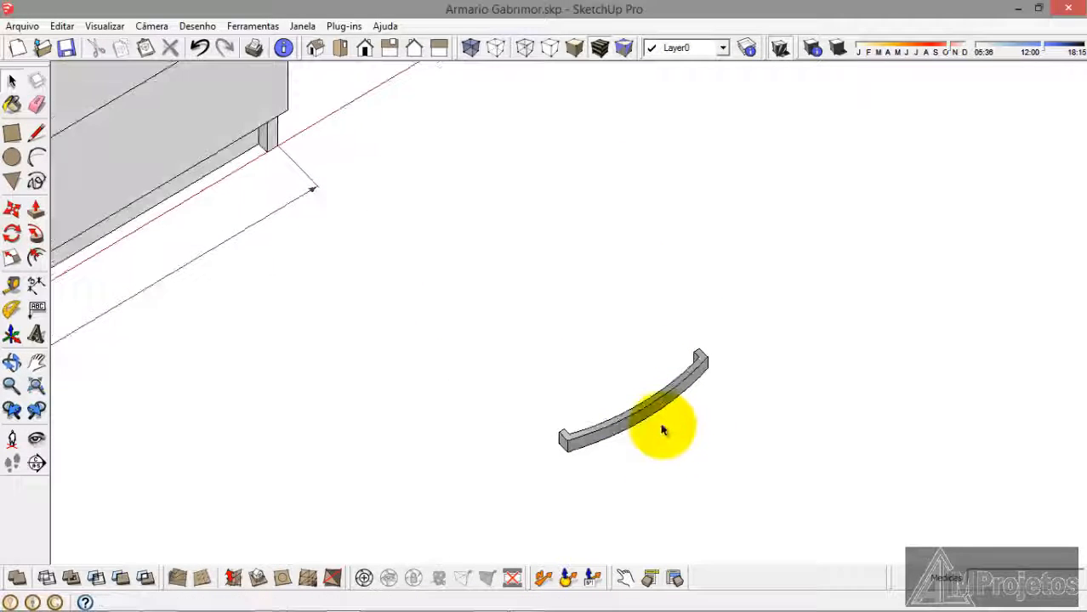
scroll(662, 431, "down", 1)
left_click(607, 432)
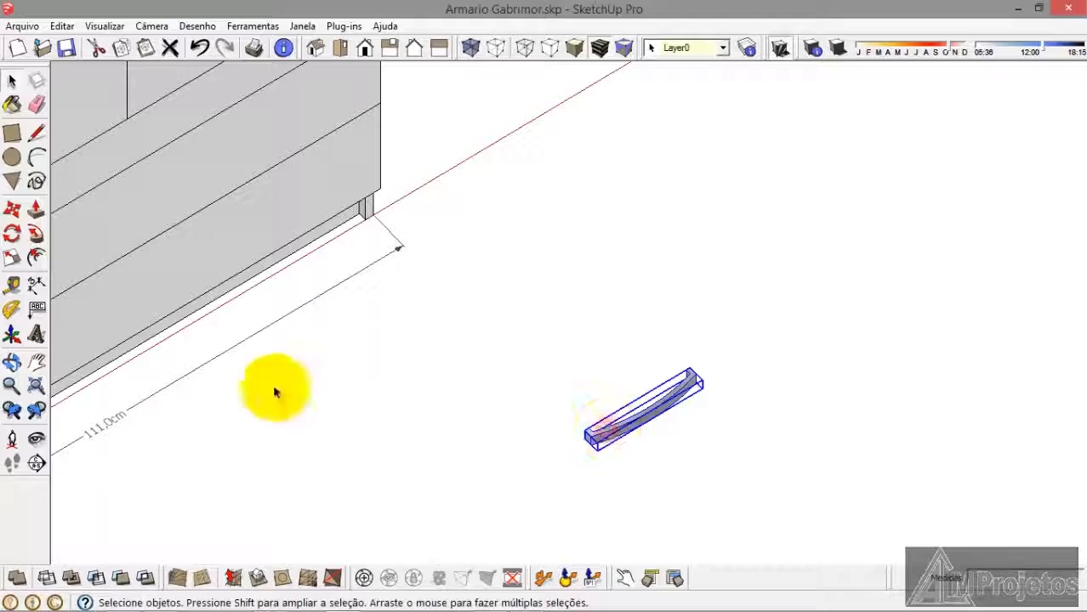
left_click(11, 209)
scroll(582, 431, "up", 6)
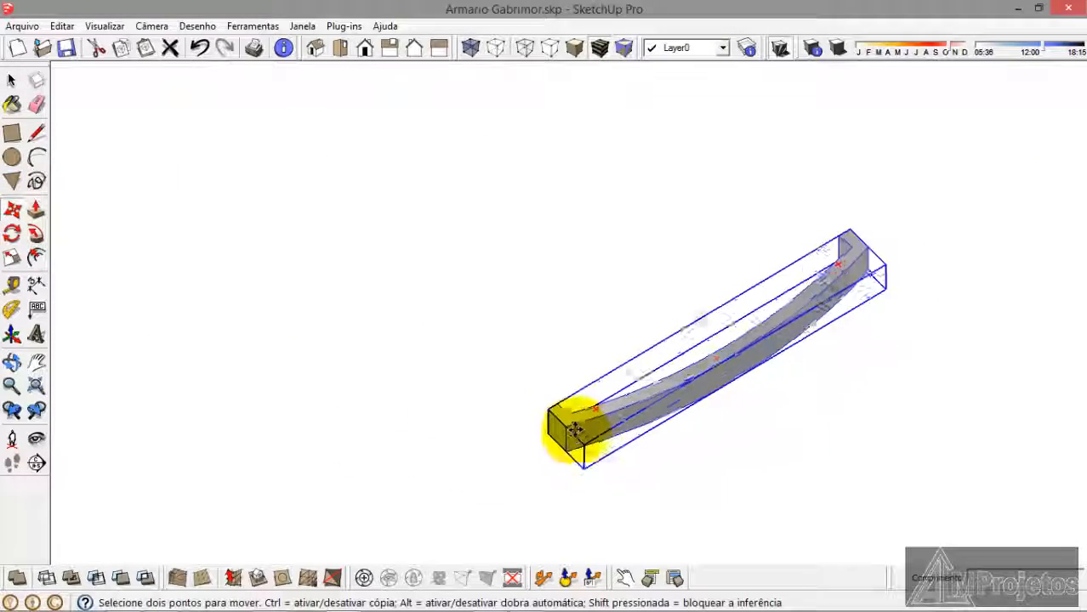
left_click(539, 400)
scroll(629, 502, "down", 10)
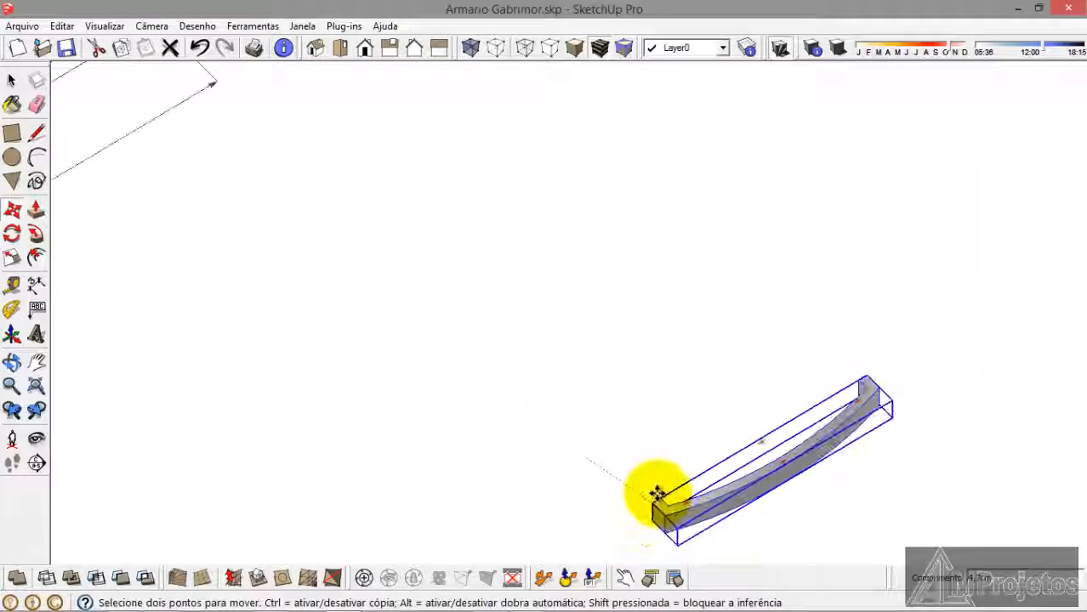
scroll(328, 345, "up", 8)
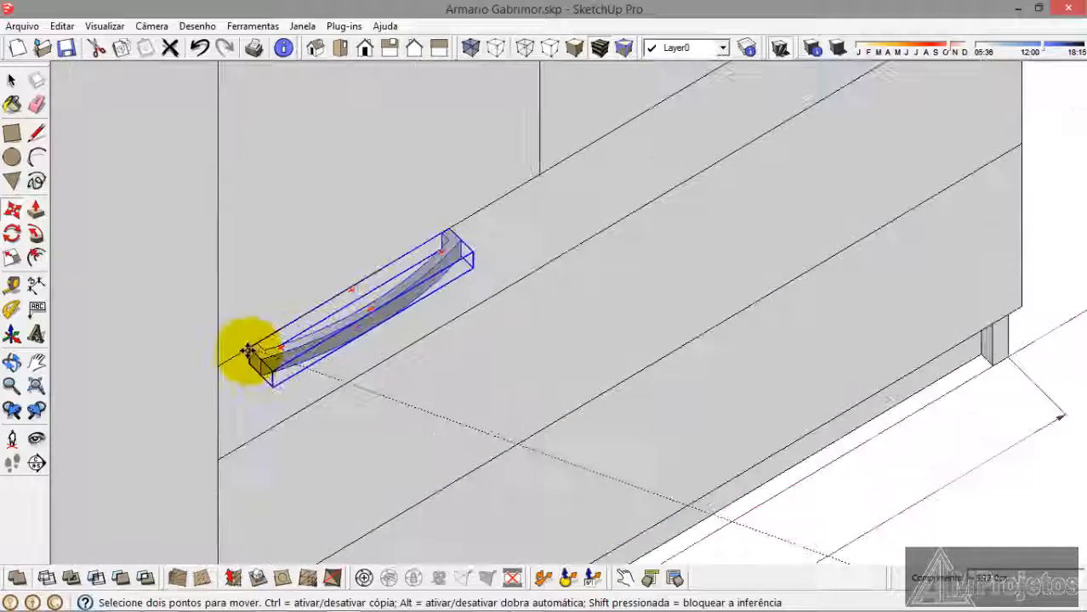
left_click(216, 369)
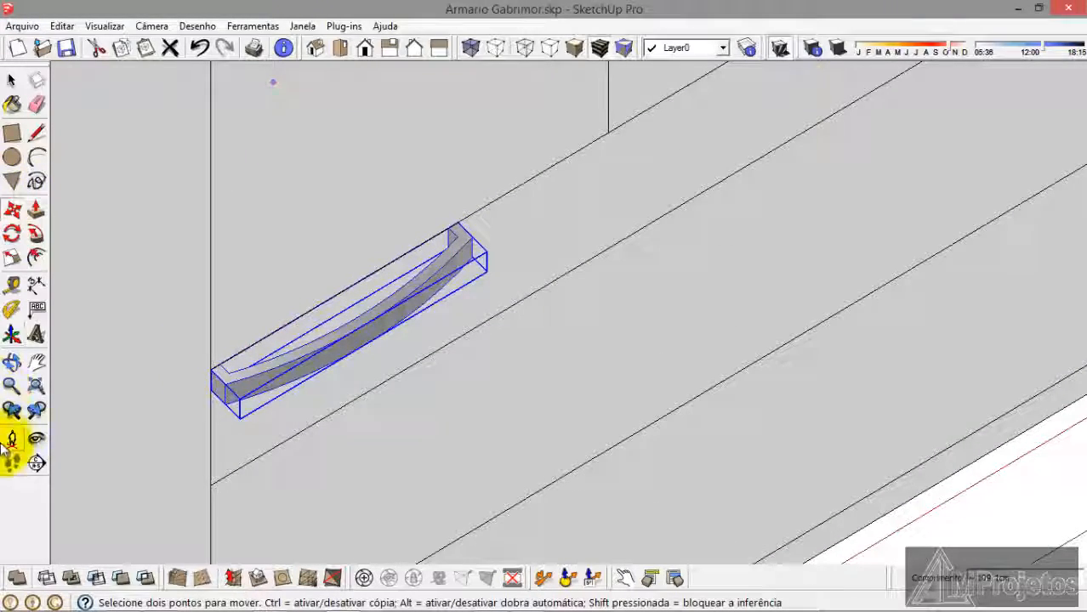
Step: Move the handle 6 cm in from the top drawer's left edge and lower it onto the drawer front
scroll(17, 443, "down", 5)
scroll(85, 398, "up", 3)
scroll(778, 180, "down", 4)
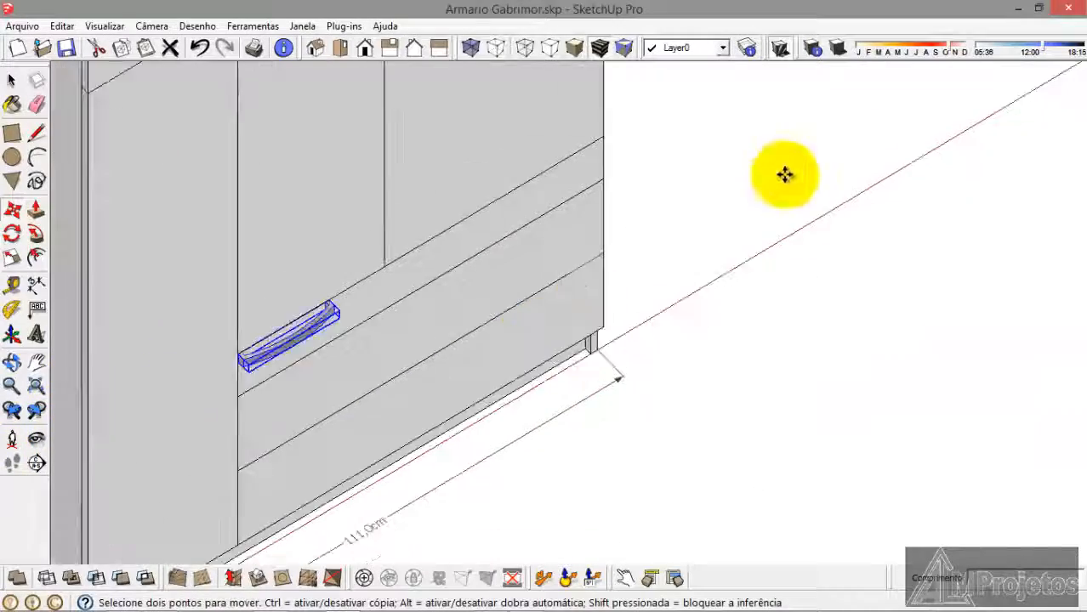
scroll(318, 361, "up", 9)
middle_click_drag(236, 361, 279, 301)
left_click(12, 209)
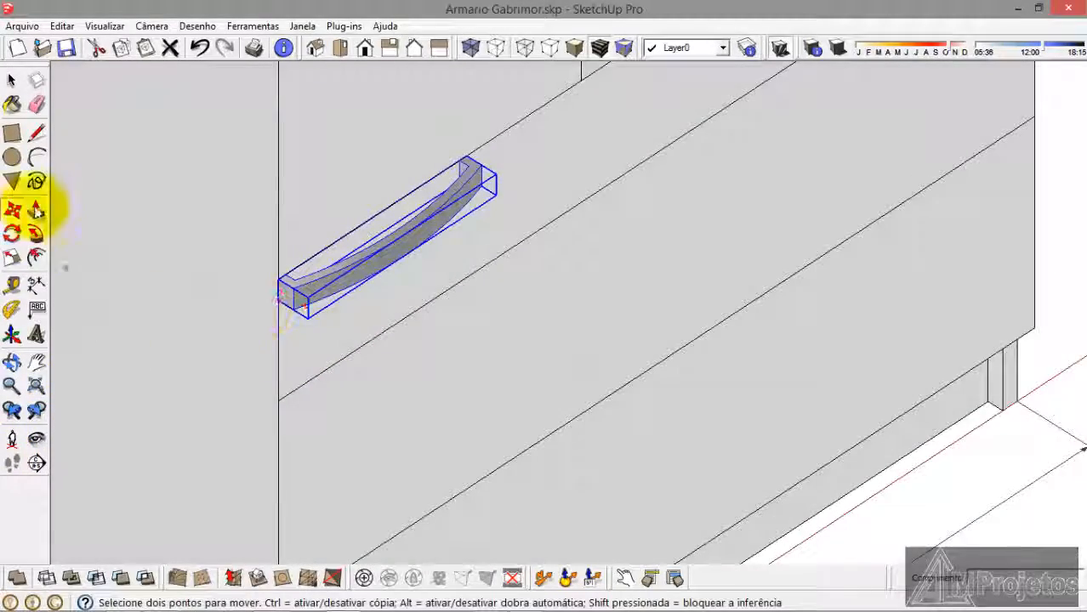
scroll(289, 304, "up", 2)
scroll(289, 304, "up", 2)
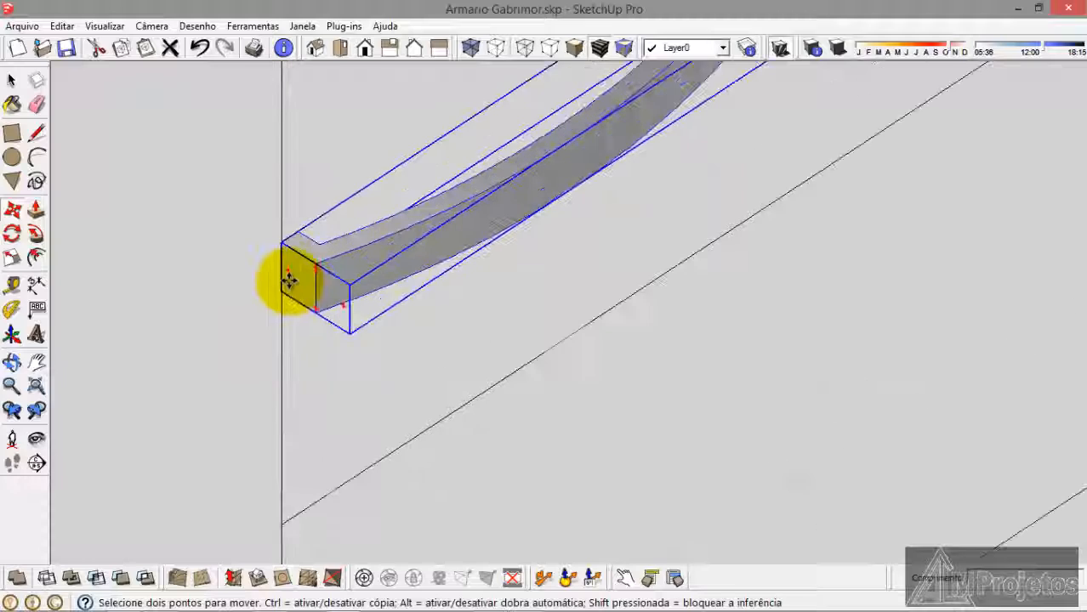
left_click_drag(282, 273, 472, 255)
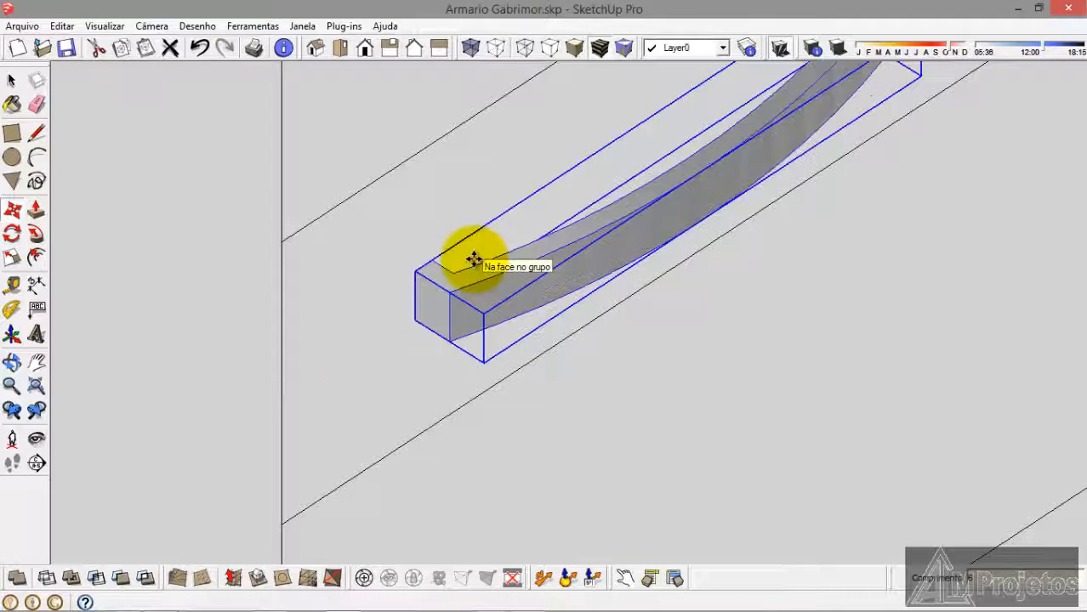
Step: Copy the positioned handle and paste the copy beside the wardrobe
scroll(432, 296, "down", 3)
middle_click_drag(606, 332, 585, 404)
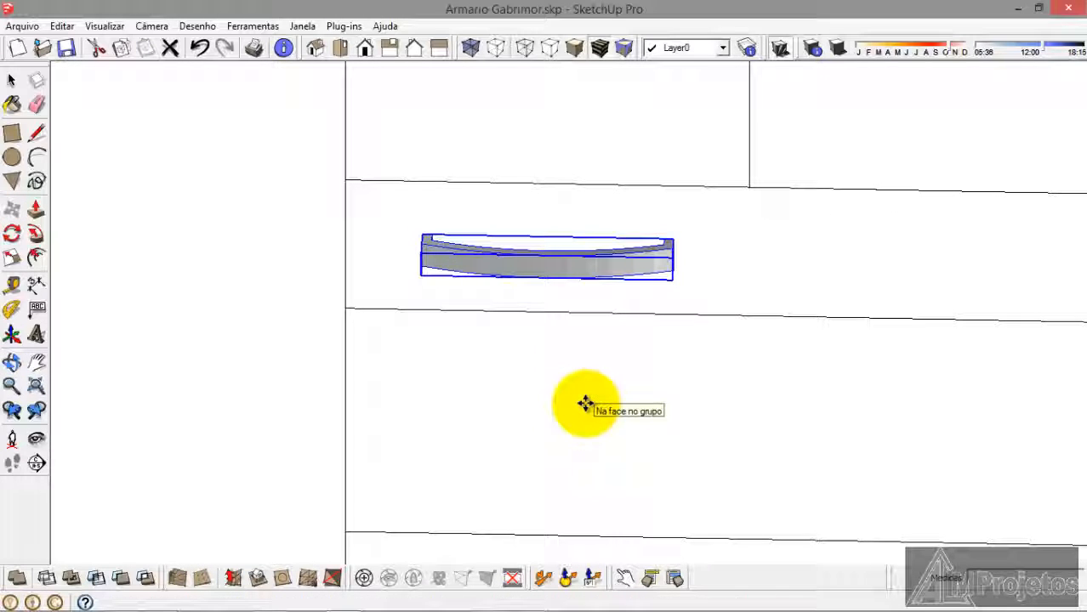
key("ctrl+v")
scroll(508, 255, "down", 3)
scroll(367, 282, "down", 2)
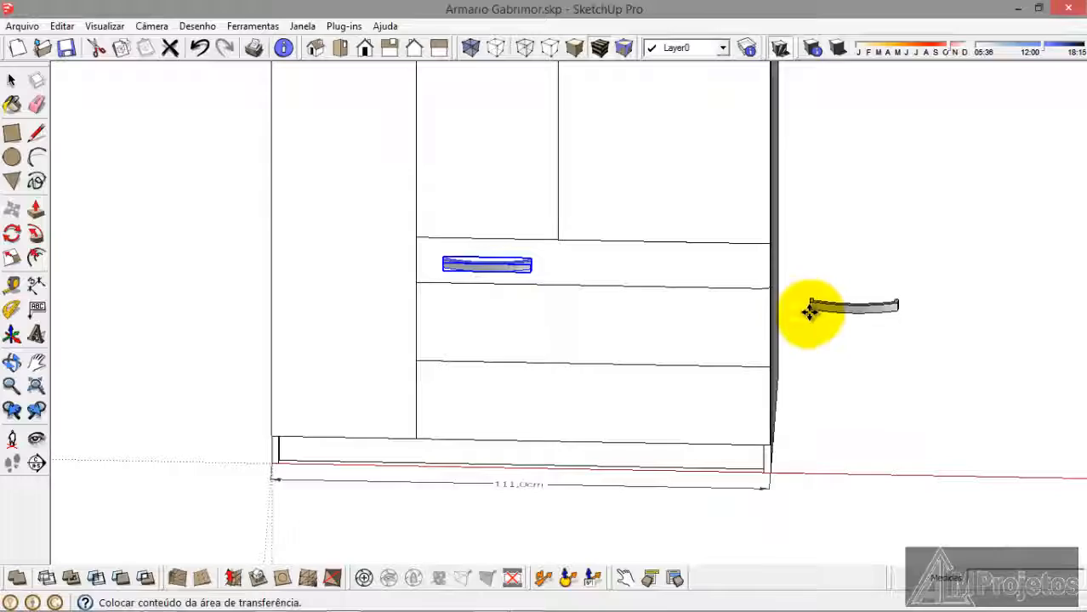
left_click(810, 311)
Step: Move the pasted handle by its outer back edge to the right edge of the top drawer's front
middle_click_drag(810, 310, 504, 330)
key("m")
scroll(994, 476, "up", 6)
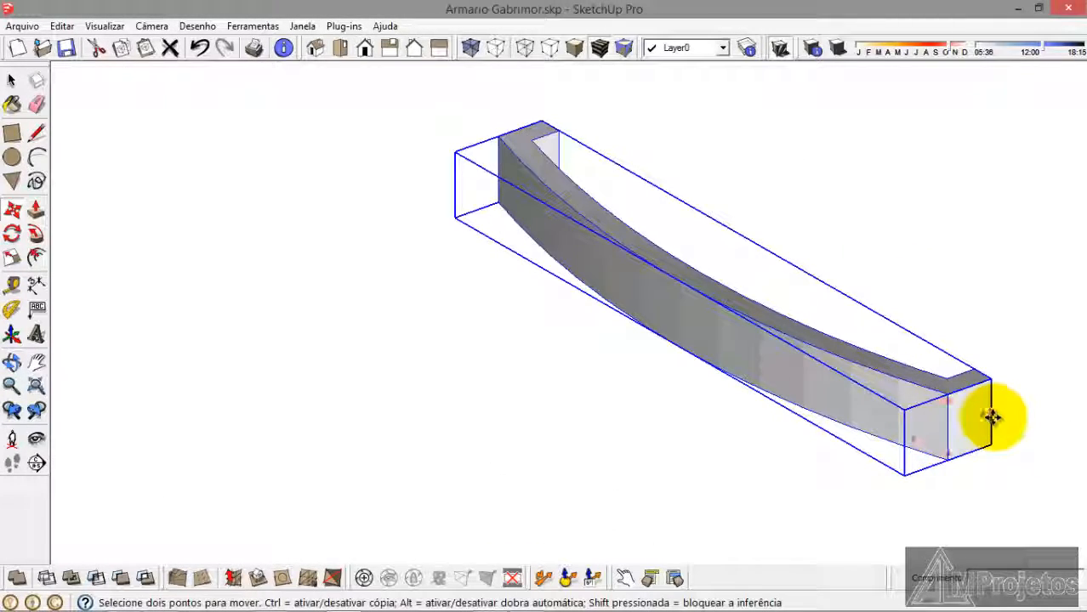
left_click(992, 417)
scroll(1000, 412, "down", 8)
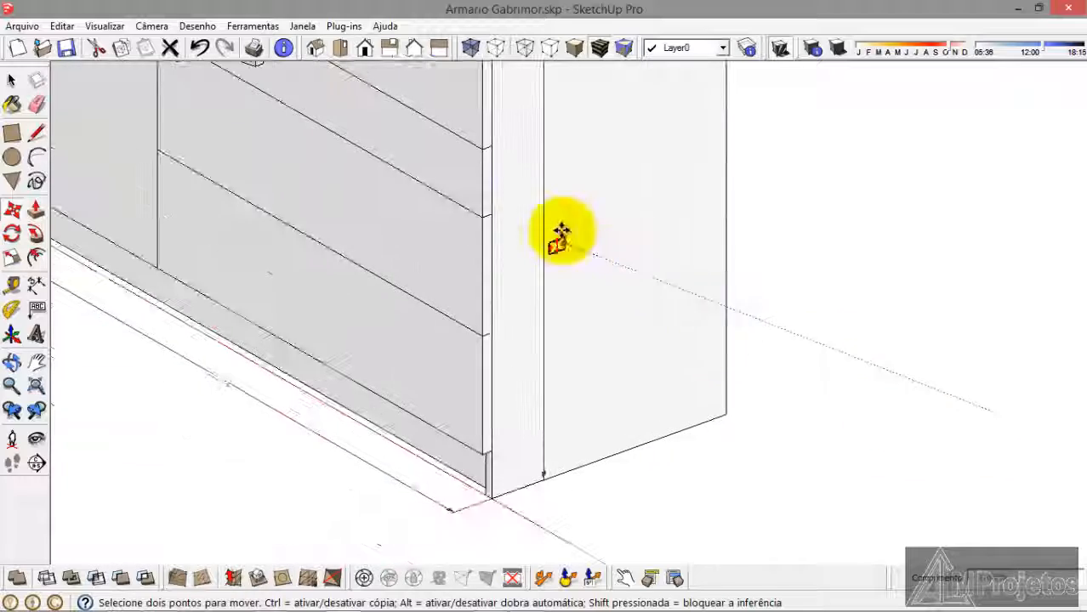
scroll(498, 225, "down", 2)
scroll(500, 193, "up", 5)
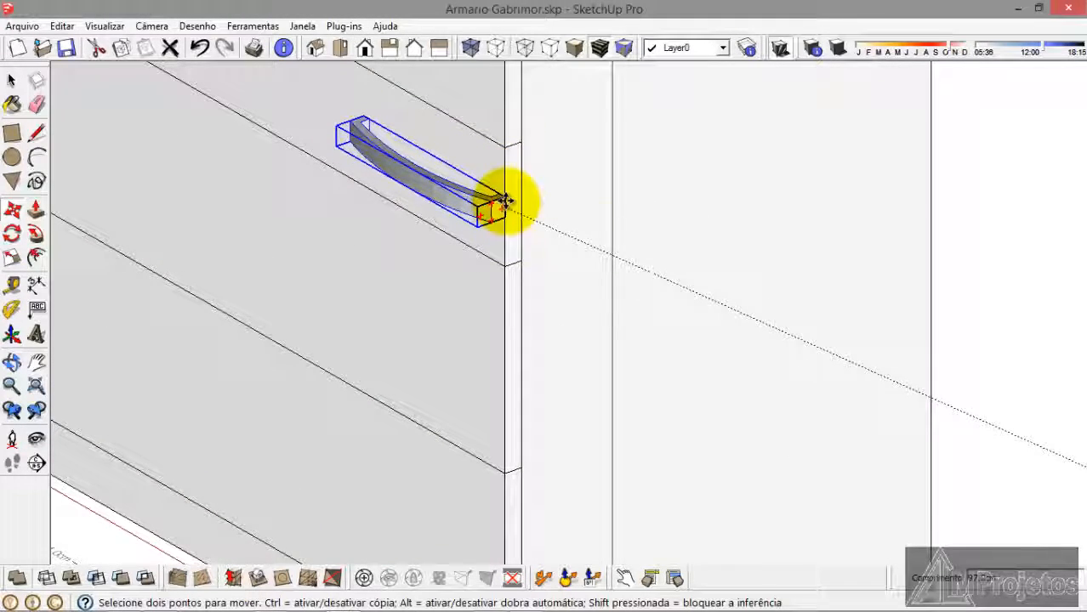
left_click(502, 204)
Step: Move the second handle 6 cm inward from the top drawer's right edge and deselect it
scroll(531, 280, "up", 3)
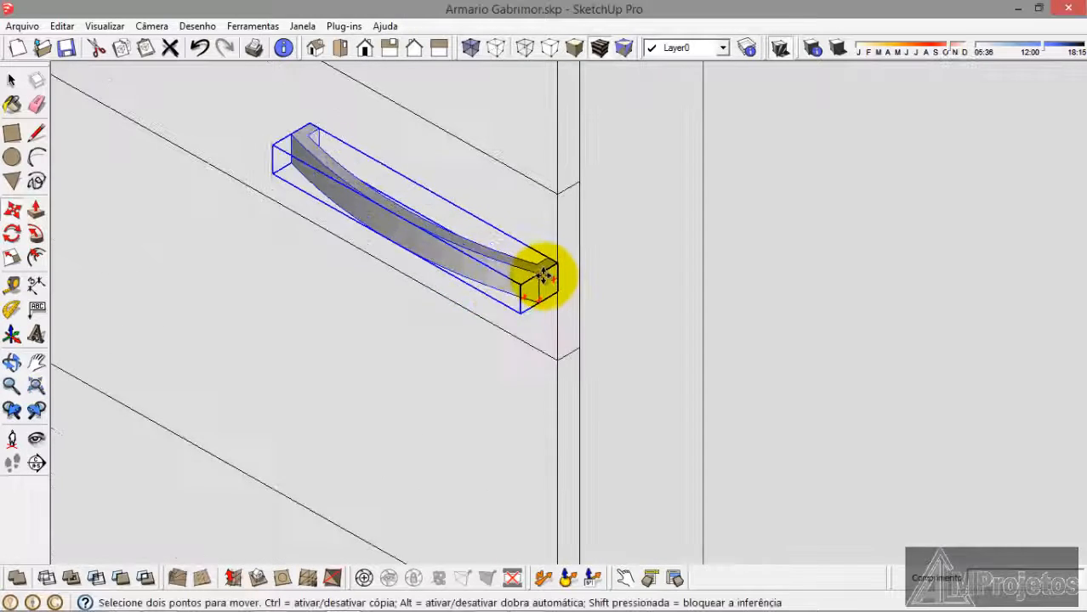
left_click(563, 285)
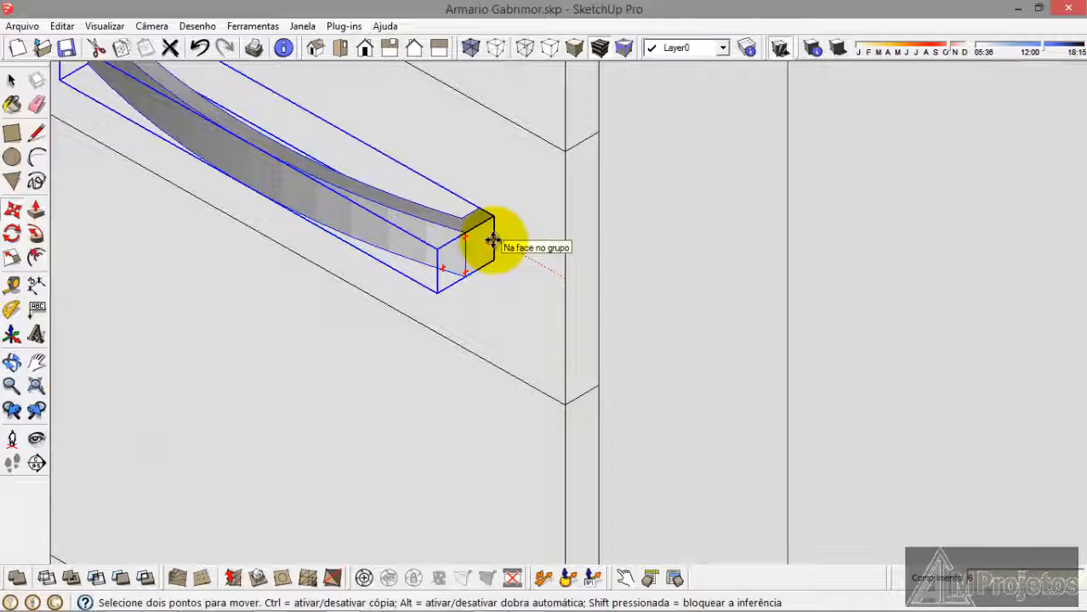
key("Return")
left_click(11, 80)
scroll(226, 184, "down", 2)
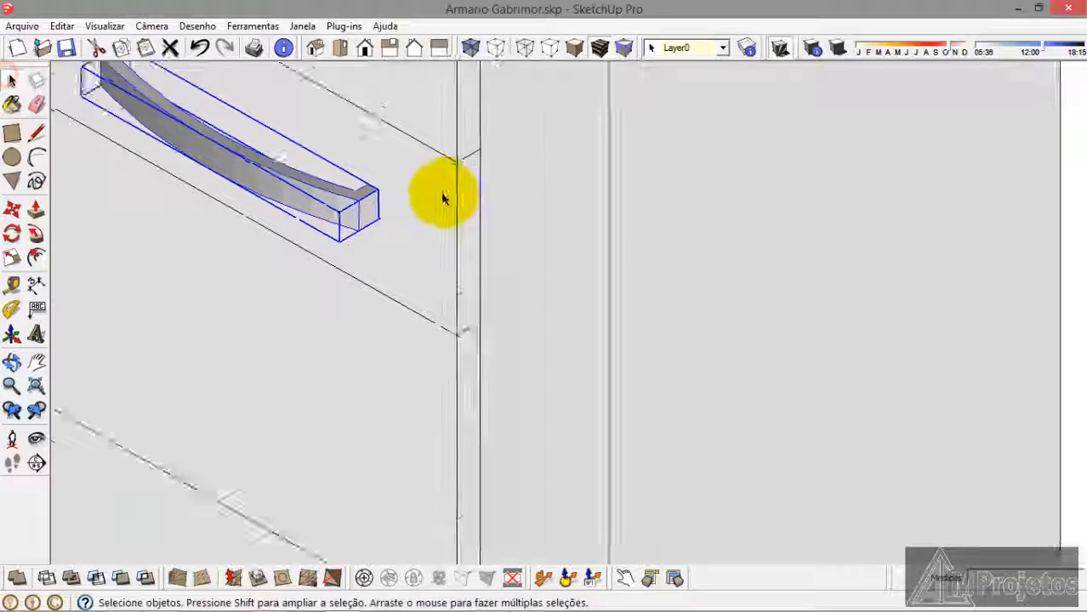
scroll(447, 201, "down", 5)
left_click(716, 247)
scroll(601, 279, "down", 3)
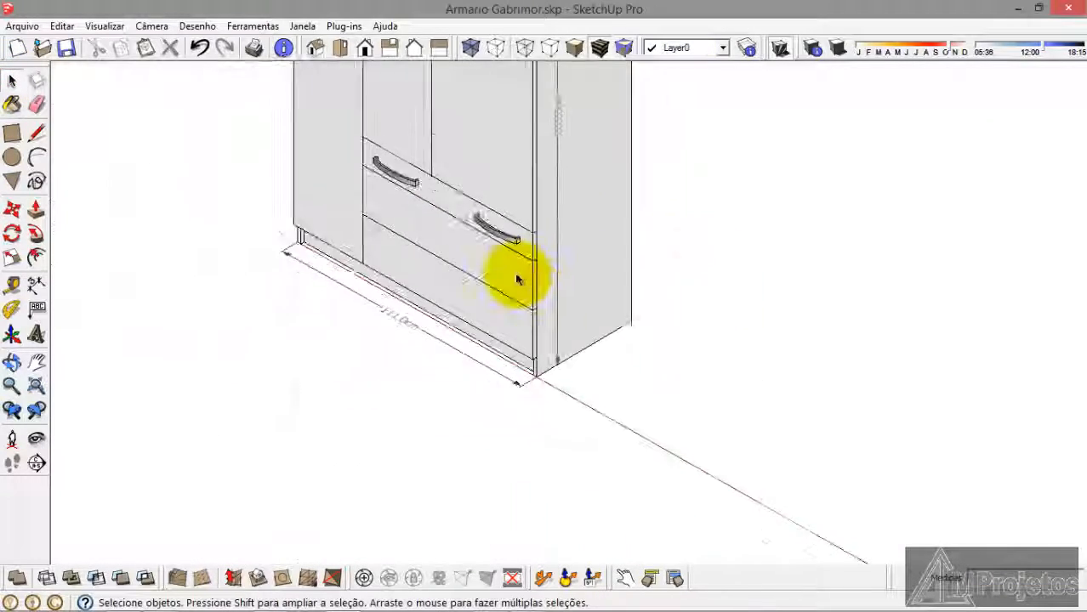
Step: Copy both top-drawer handles together and paste the pair in front of the wardrobe
scroll(527, 213, "up", 3)
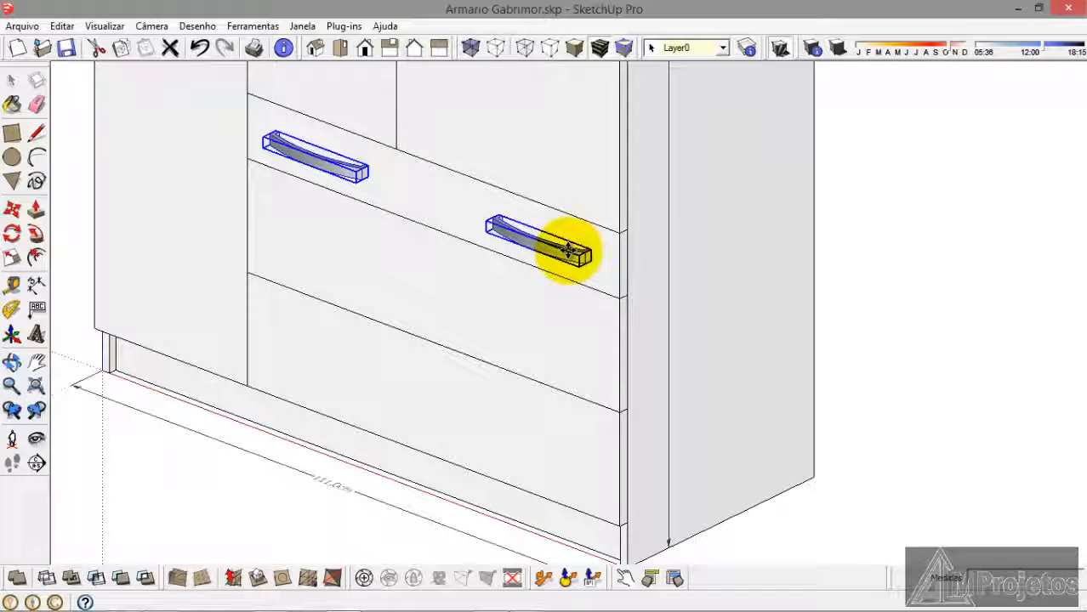
key("ctrl+v")
scroll(697, 96, "down", 5)
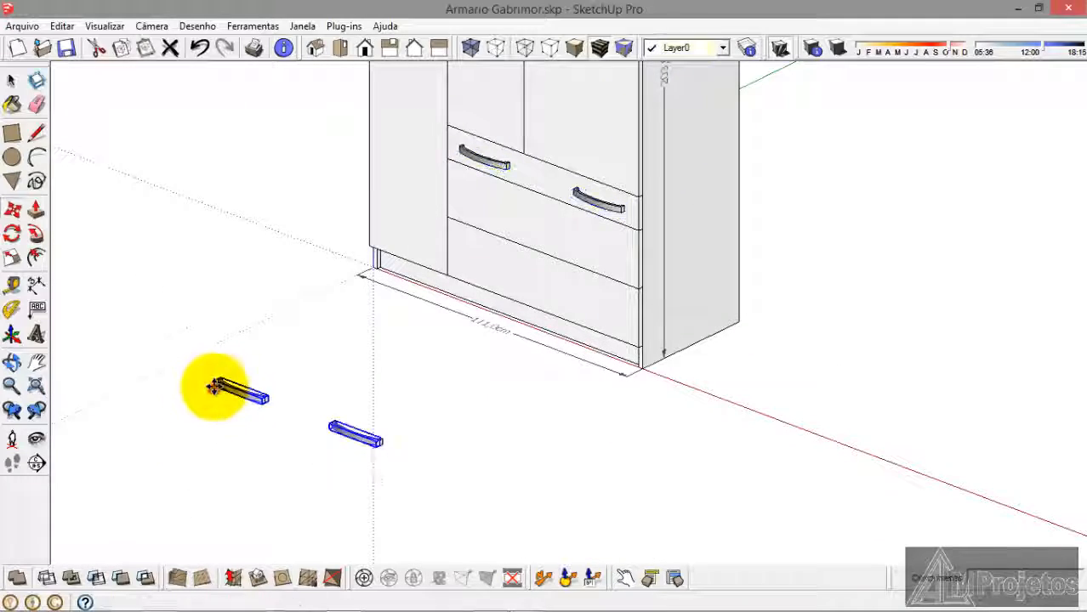
left_click(215, 387)
Step: Move the pasted pair by the right handle's outer back edge to the right edge of the middle drawer's front
scroll(378, 442, "up", 6)
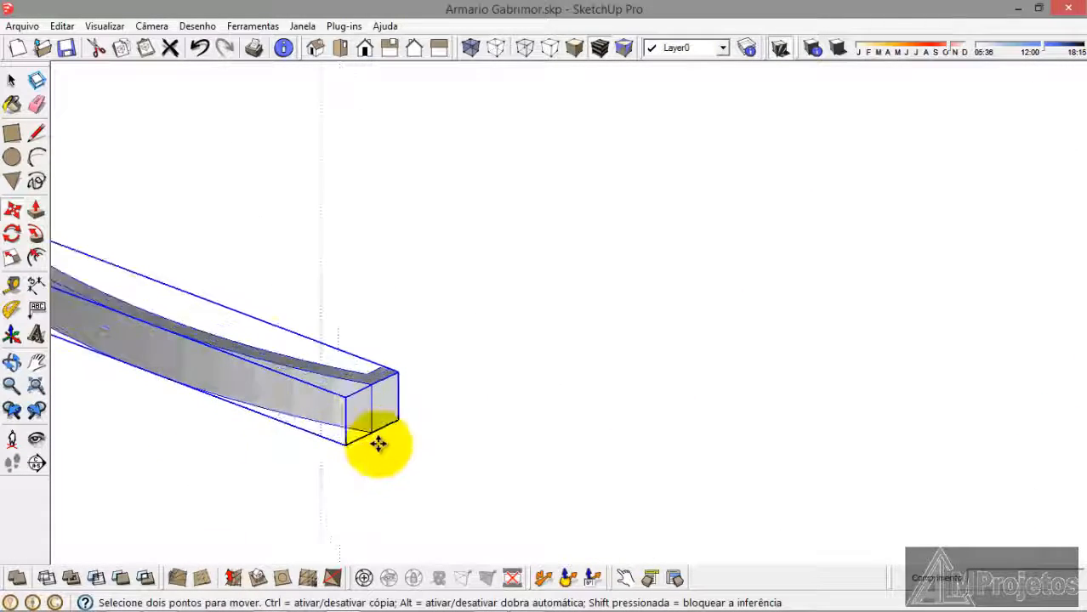
scroll(403, 404, "up", 2)
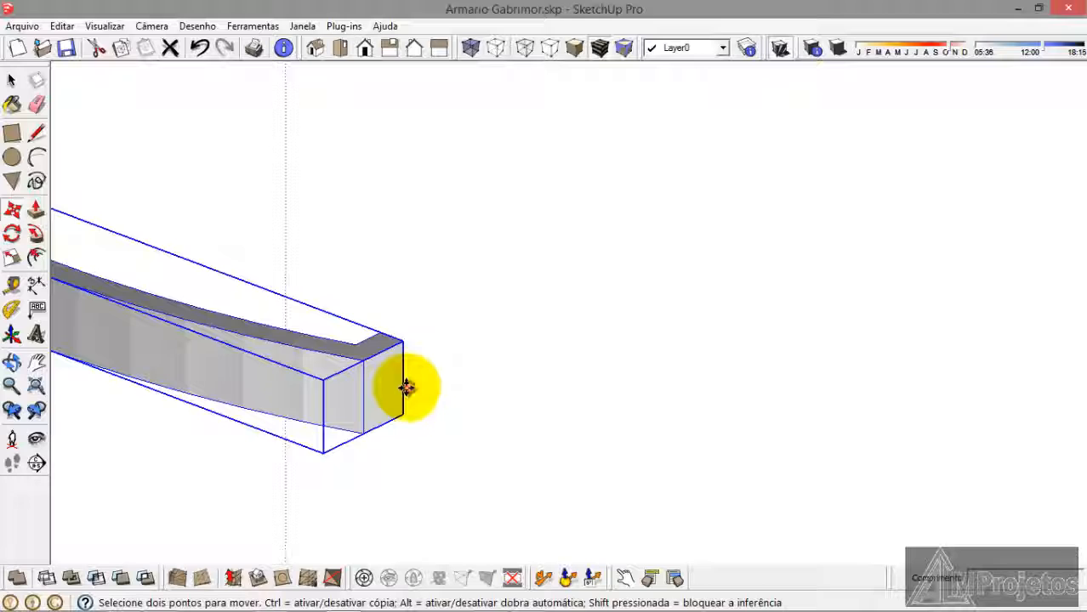
left_click(406, 386)
left_click(415, 379)
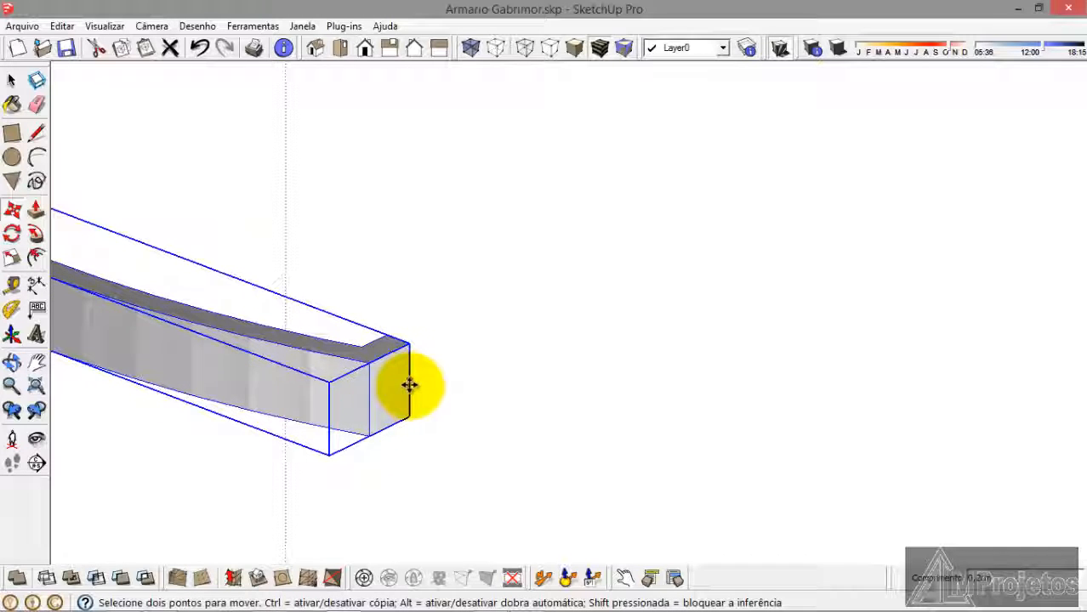
left_click(411, 385)
scroll(322, 356, "down", 9)
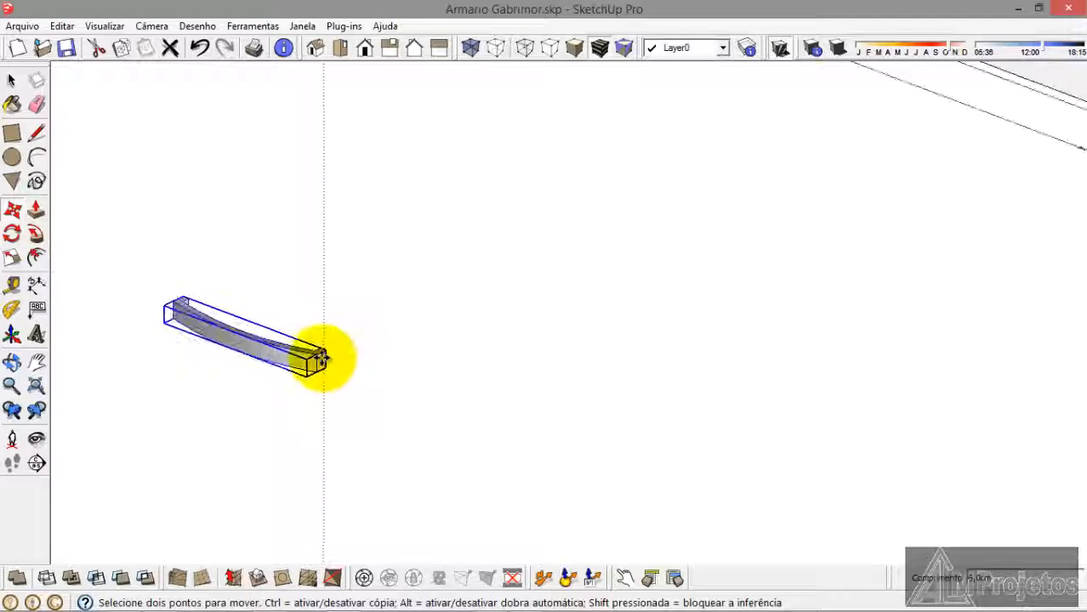
scroll(340, 352, "down", 2)
scroll(358, 349, "up", 7)
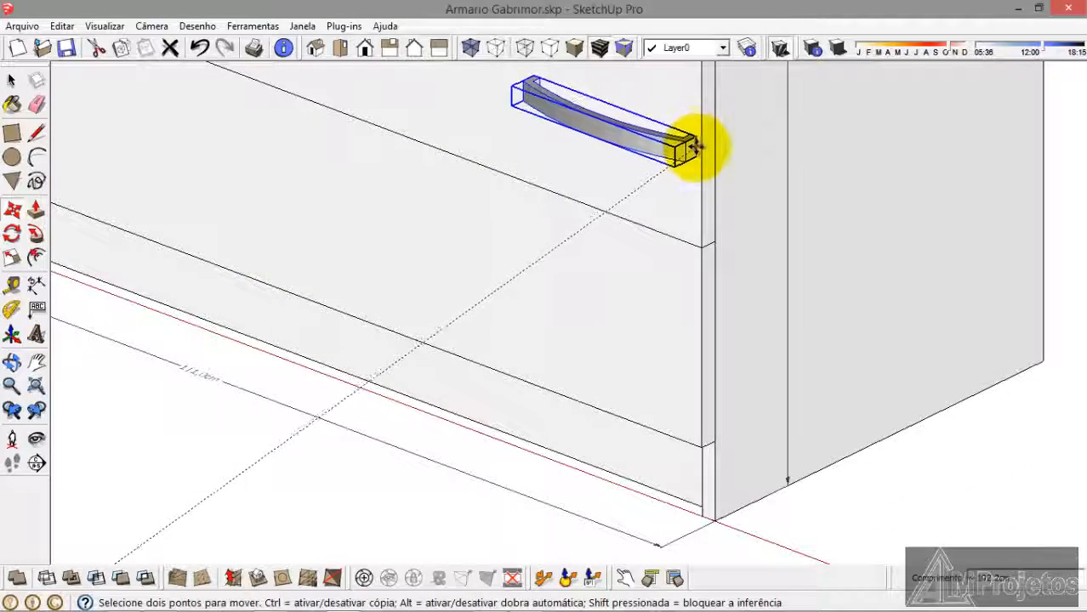
left_click(702, 148)
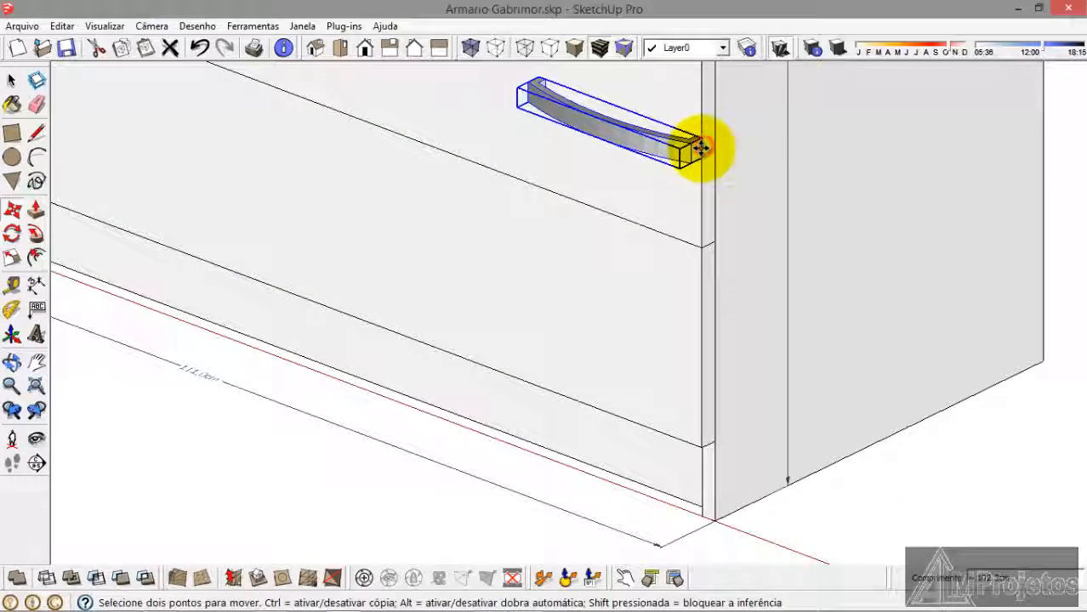
Step: Move the pair of handles 6 cm inward from the middle drawer's right edge and deselect them
left_click_drag(697, 149, 650, 131)
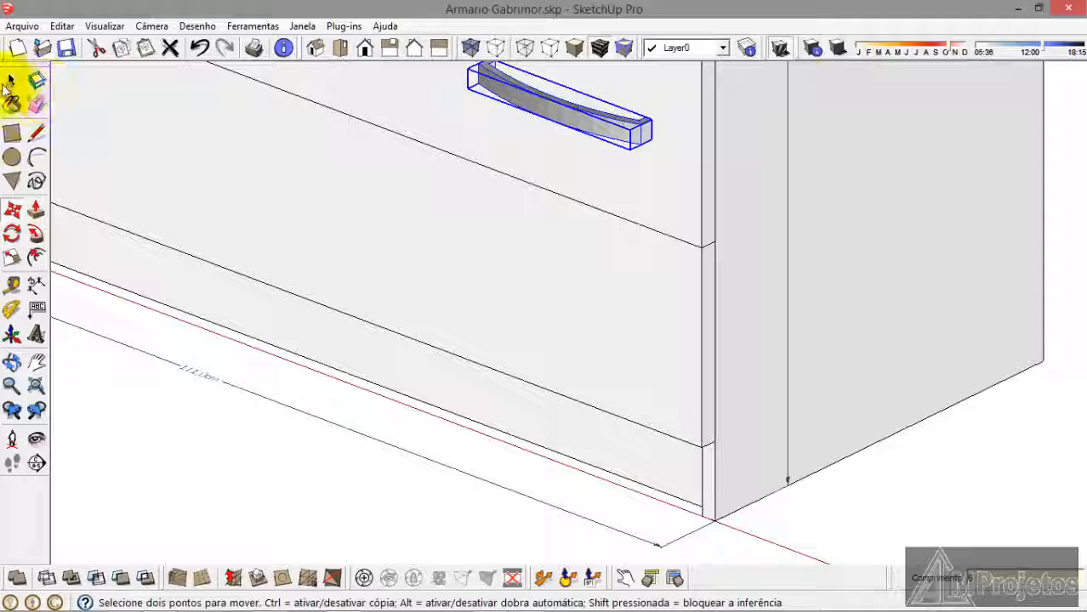
left_click(11, 87)
scroll(174, 221, "down", 3)
left_click(318, 470)
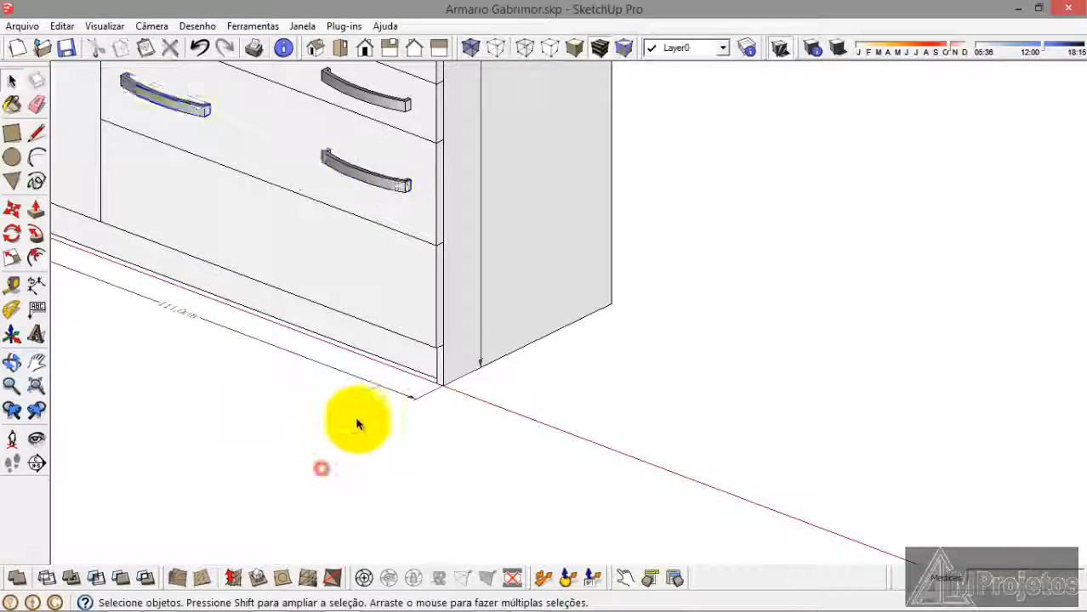
scroll(413, 418, "down", 3)
scroll(352, 267, "up", 5)
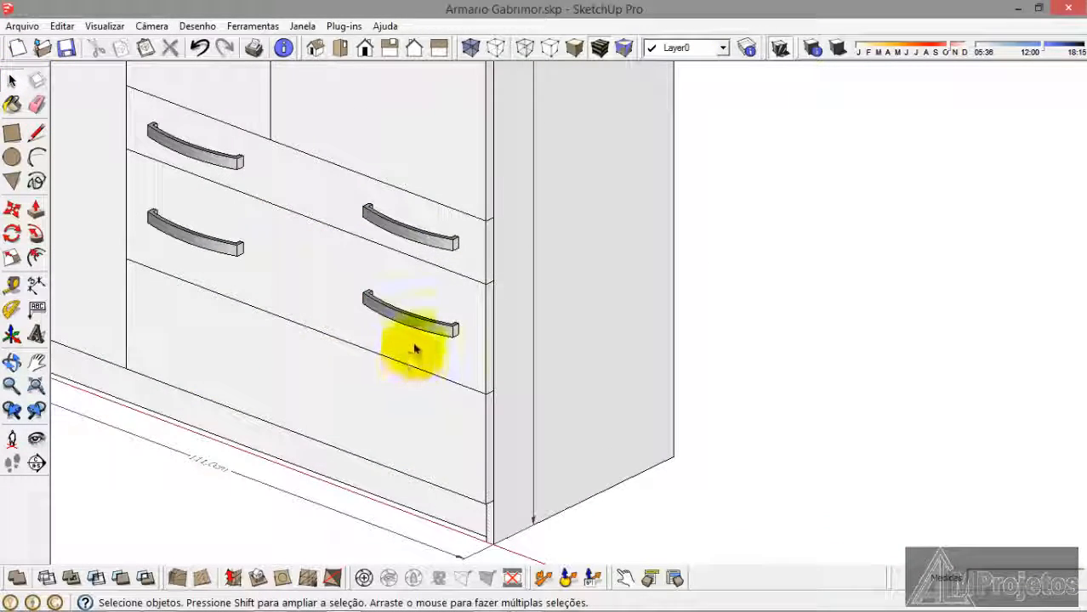
Step: Try to turn the middle drawer and its two handles into a component named Gaveta maior
left_click(470, 304)
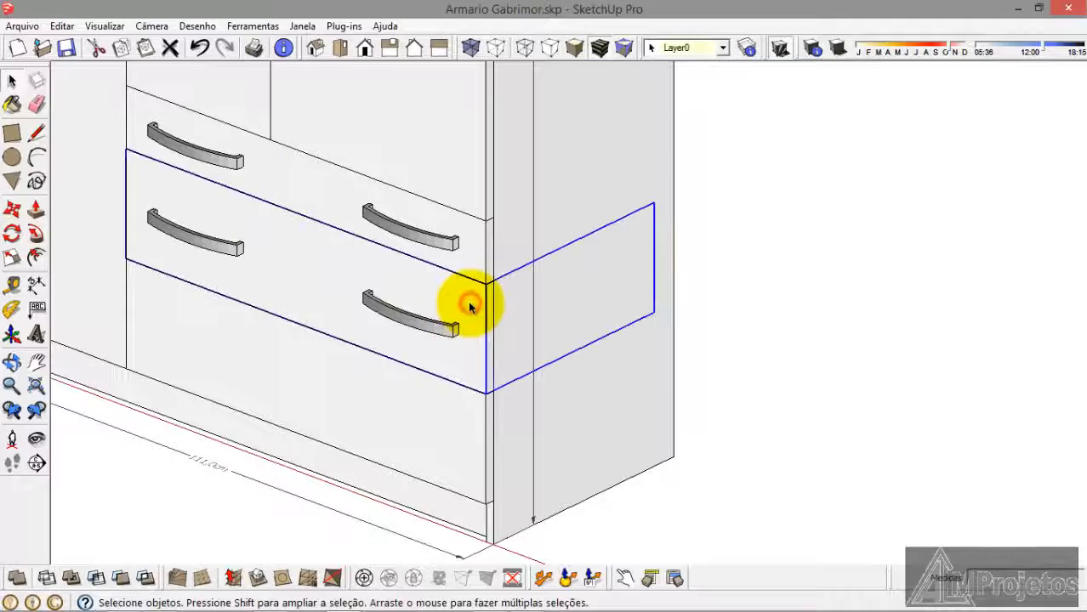
right_click(212, 244)
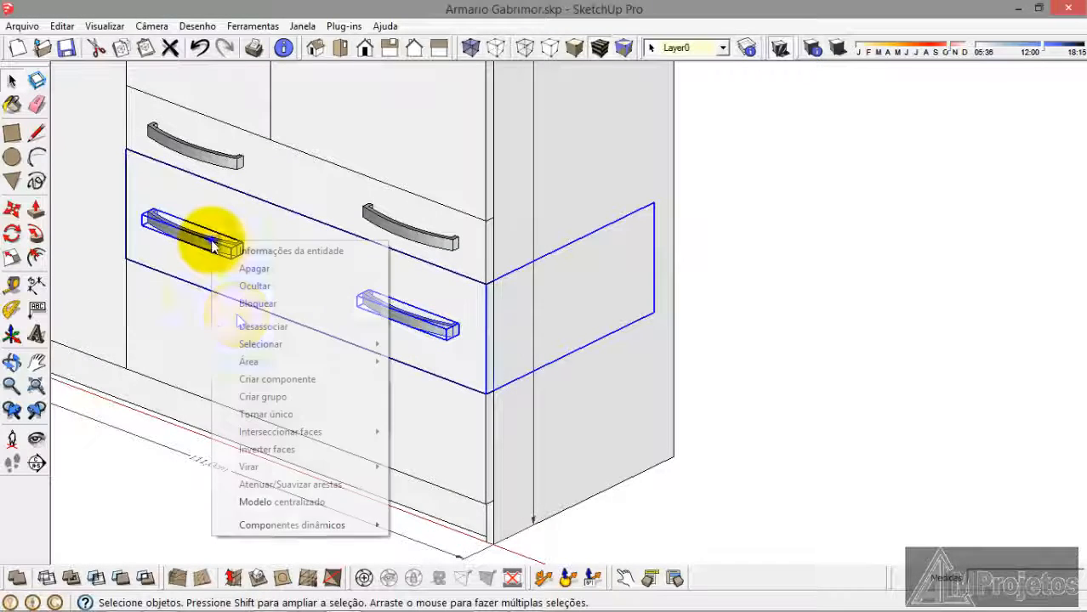
left_click(276, 382)
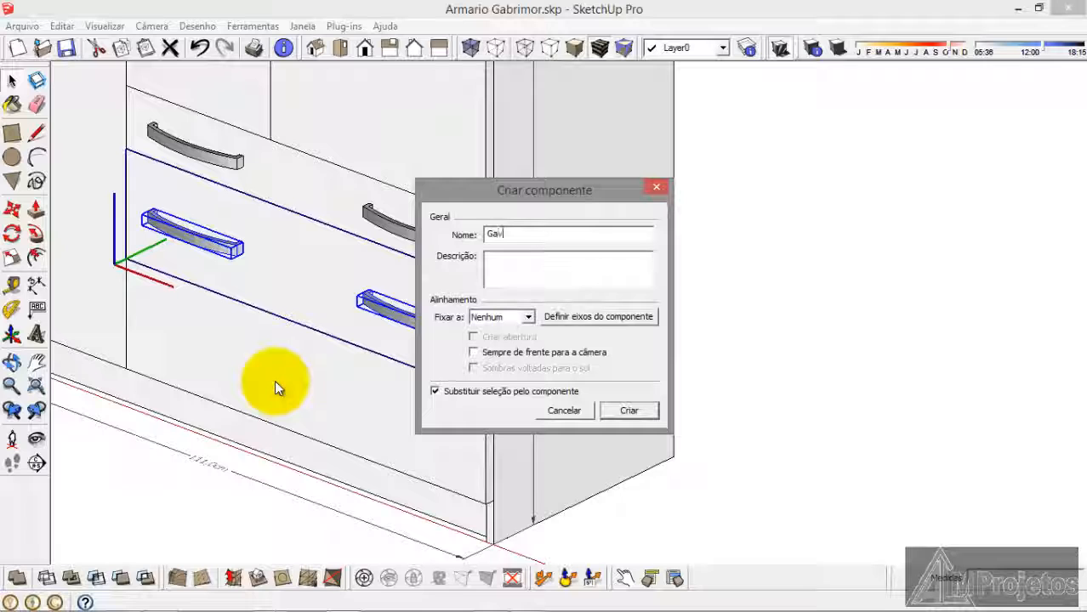
type("Gaveta maior")
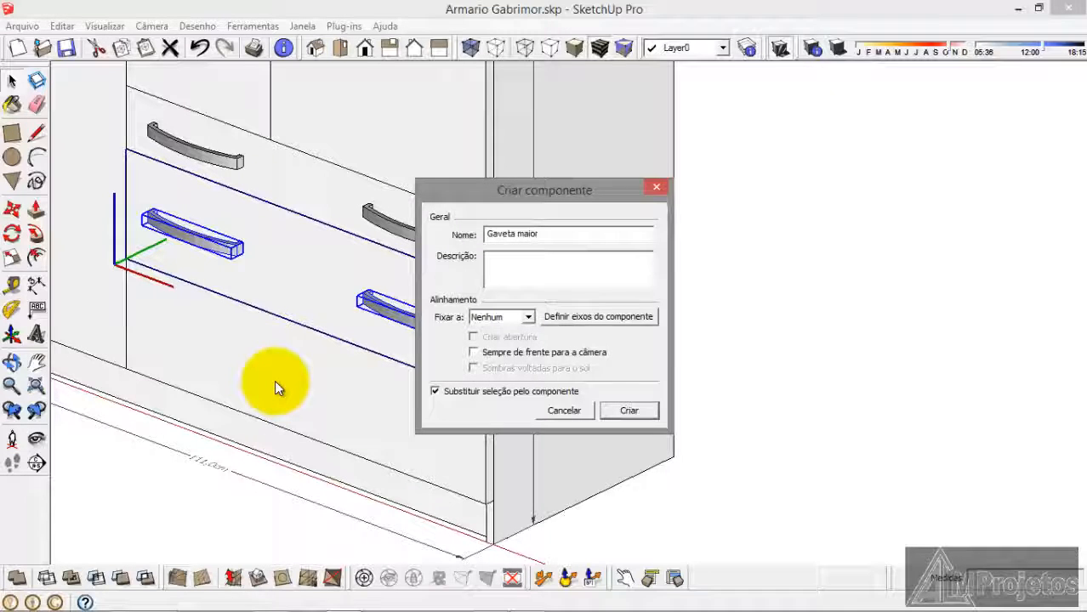
key("Return")
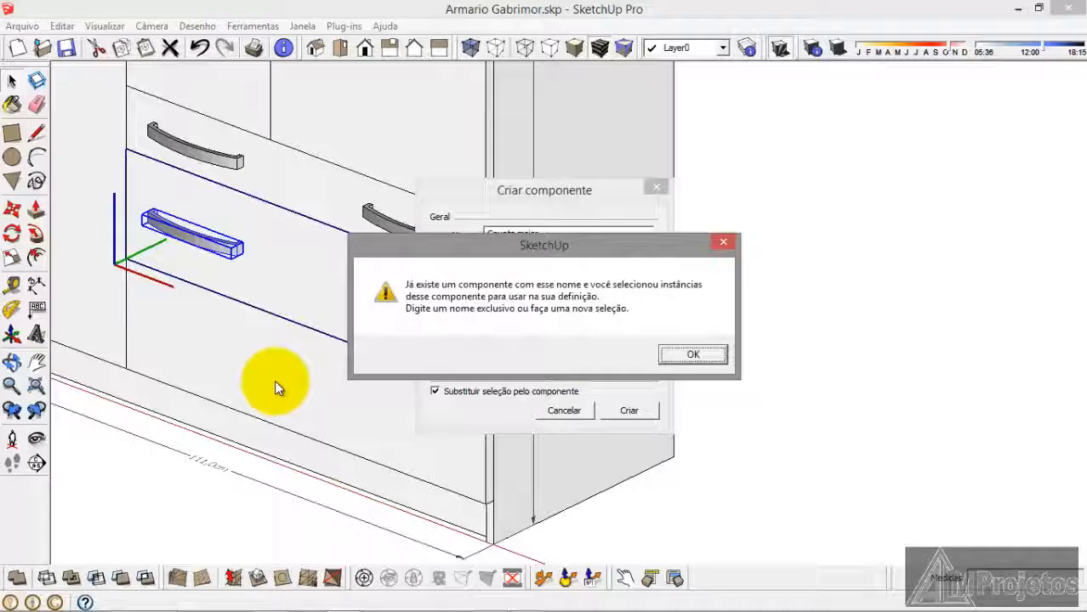
key("Return")
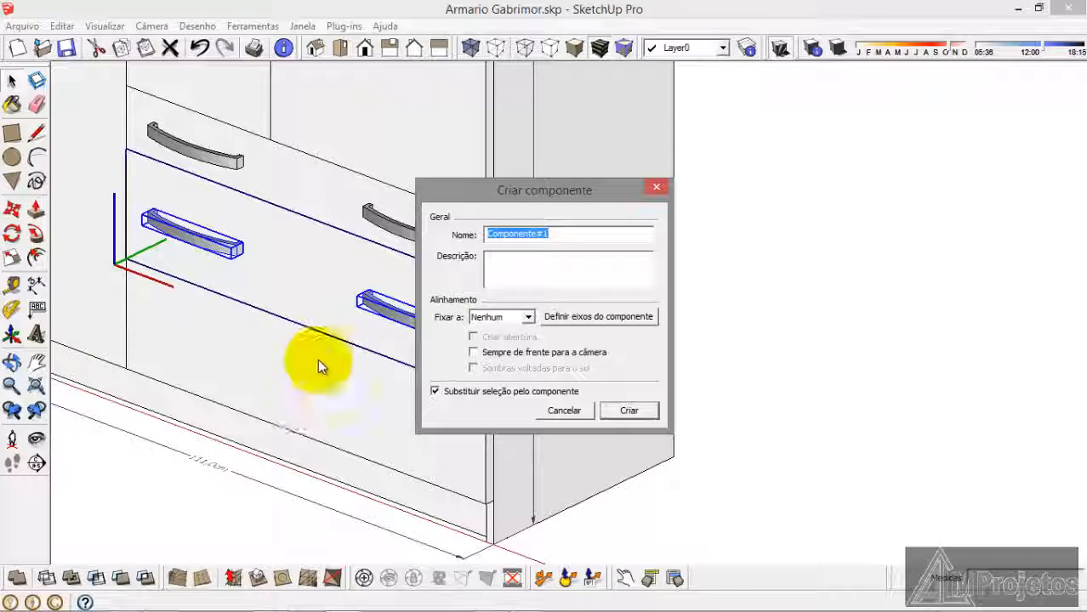
left_click(650, 184)
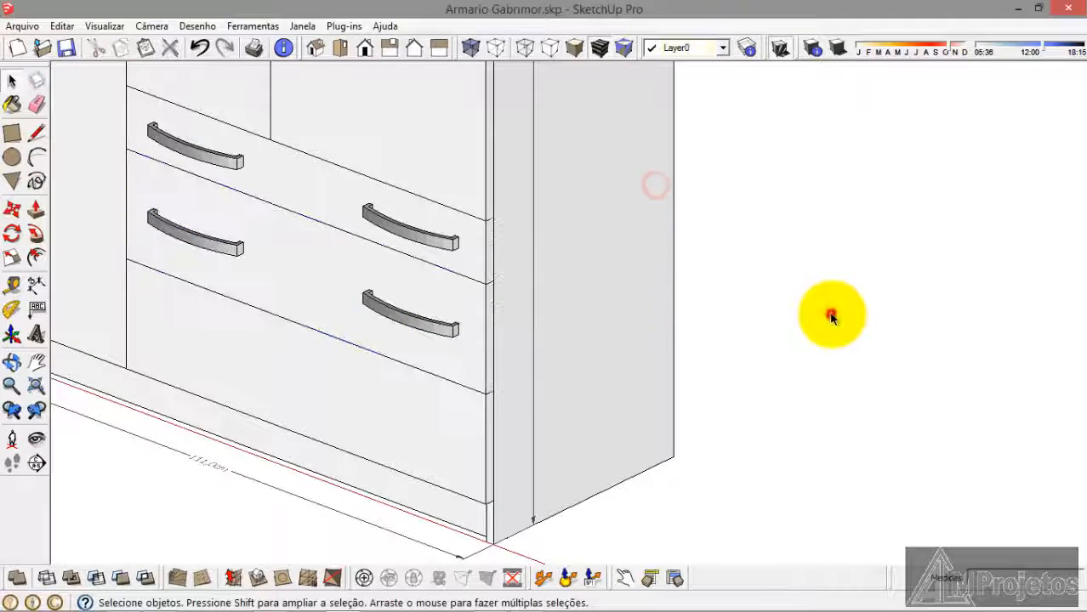
left_click(830, 312)
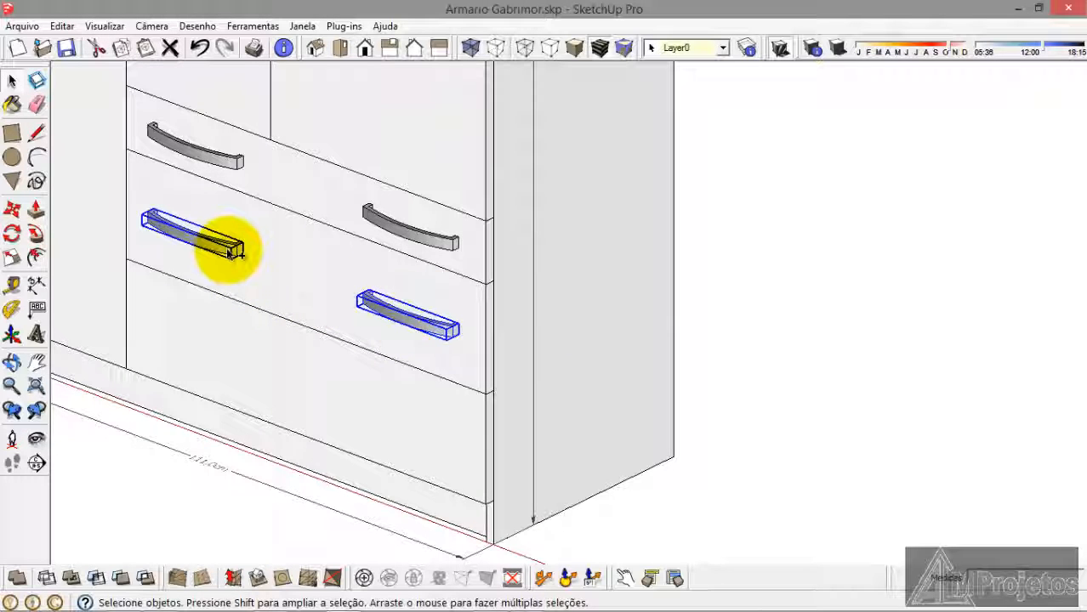
Step: Copy the middle drawer's two handles and paste them inside the large-drawer component, beside the wardrobe
left_click(805, 412)
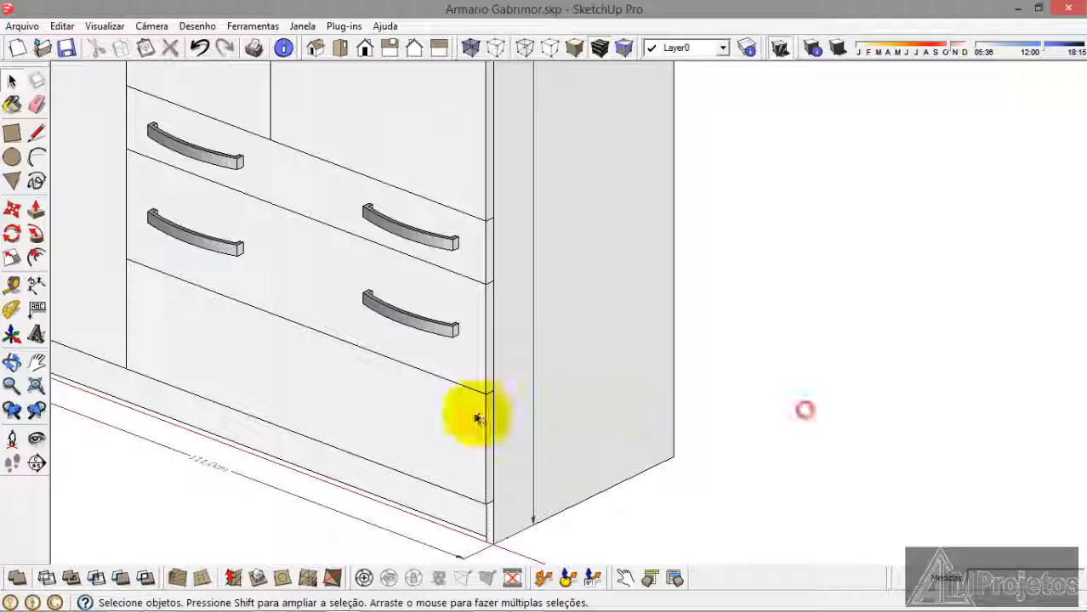
double_click(471, 418)
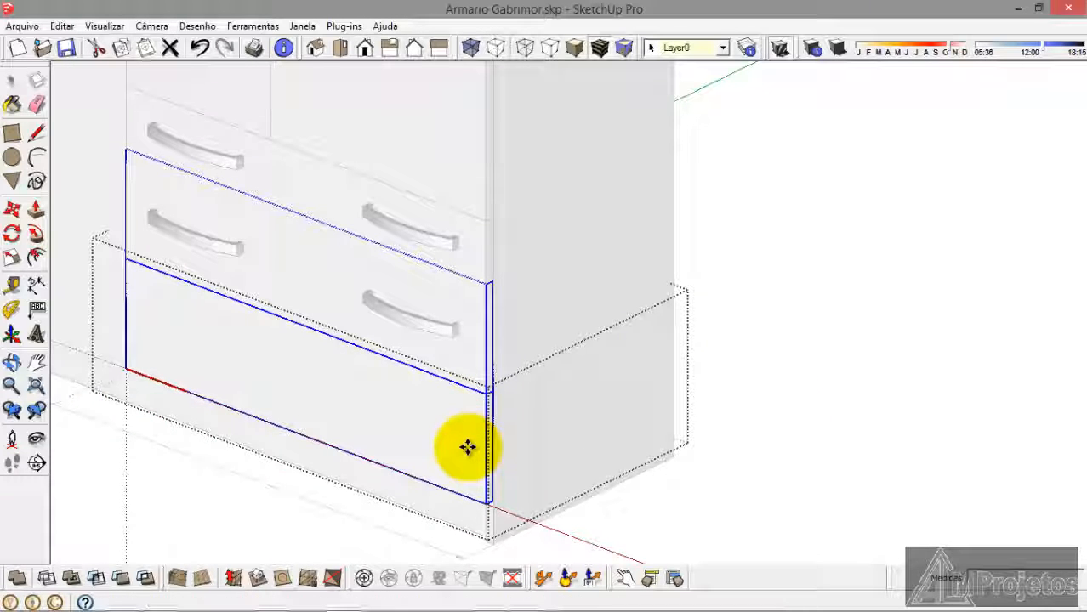
key("ctrl+v")
scroll(620, 285, "down", 1)
left_click(708, 473)
scroll(609, 367, "down", 1)
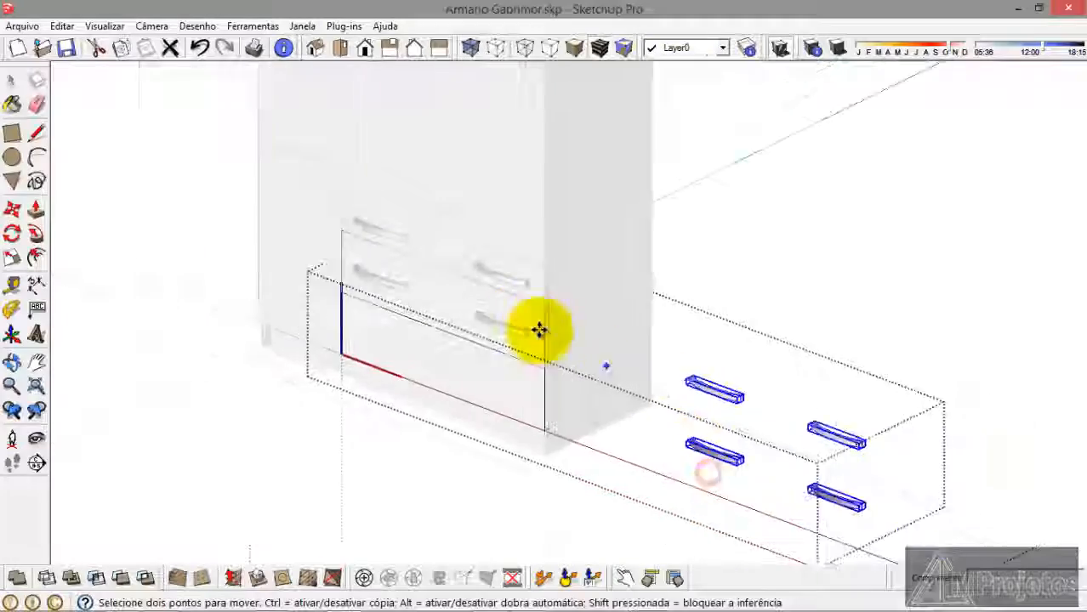
Step: Try to move the pasted pair by the right handle's outer back edge to the large drawer's right edge
scroll(813, 476, "up", 5)
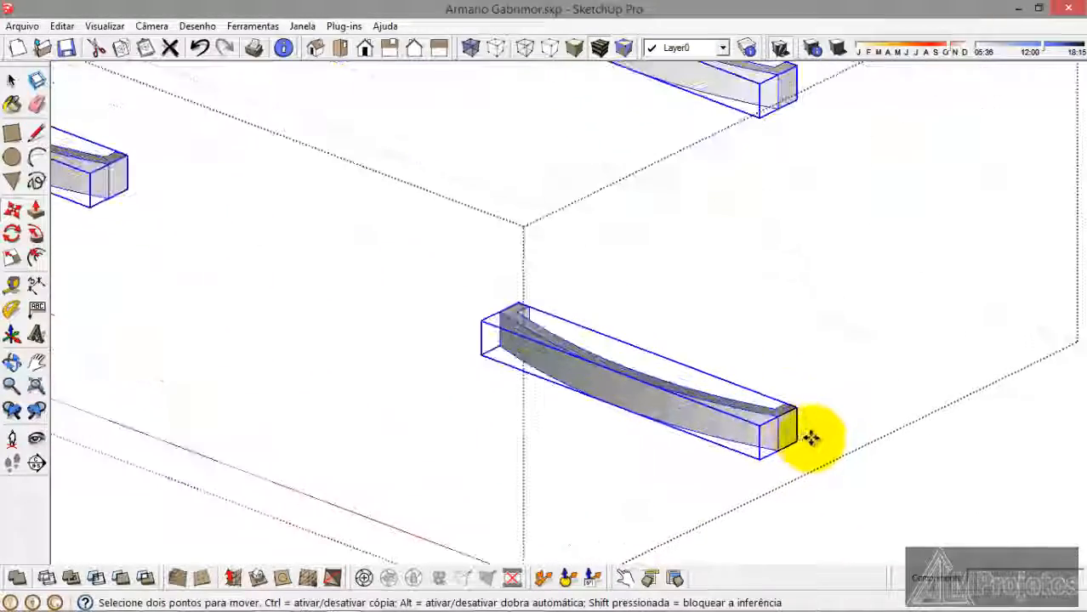
scroll(935, 365, "down", 5)
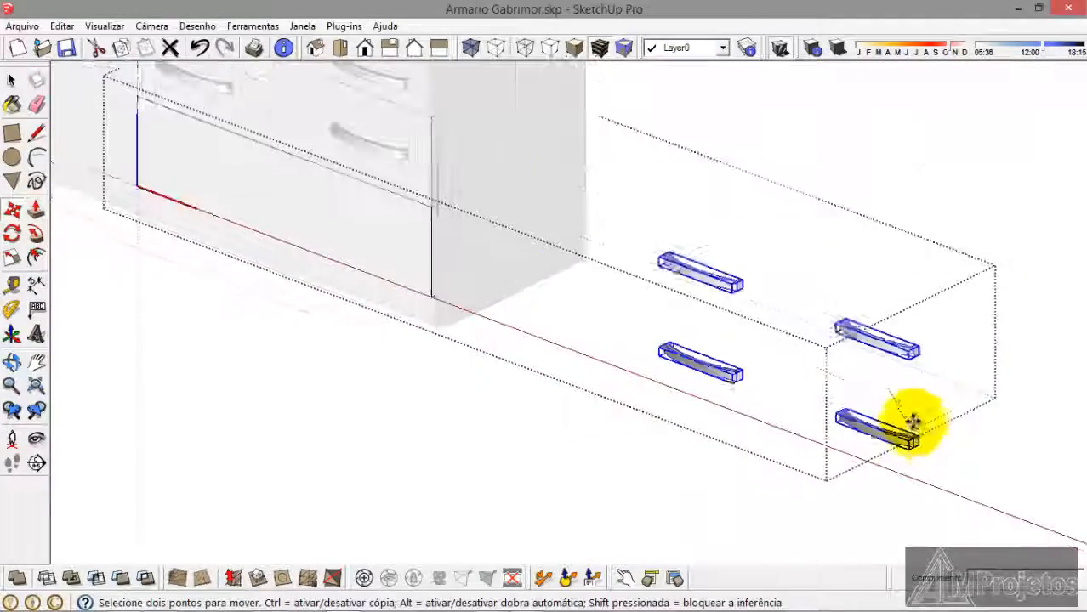
scroll(431, 246, "up", 1)
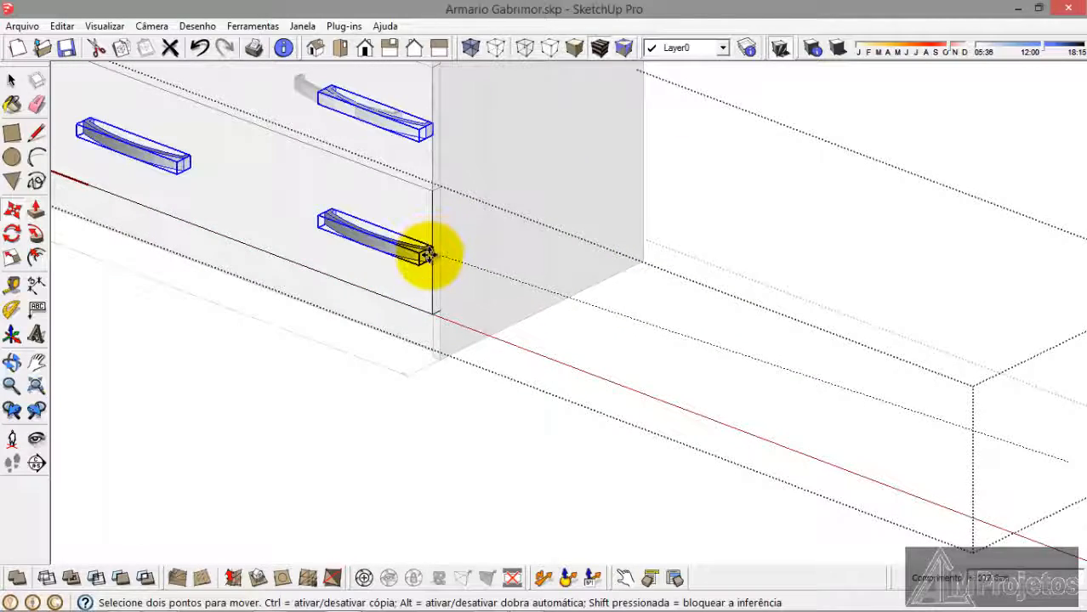
scroll(431, 254, "up", 2)
scroll(431, 252, "up", 2)
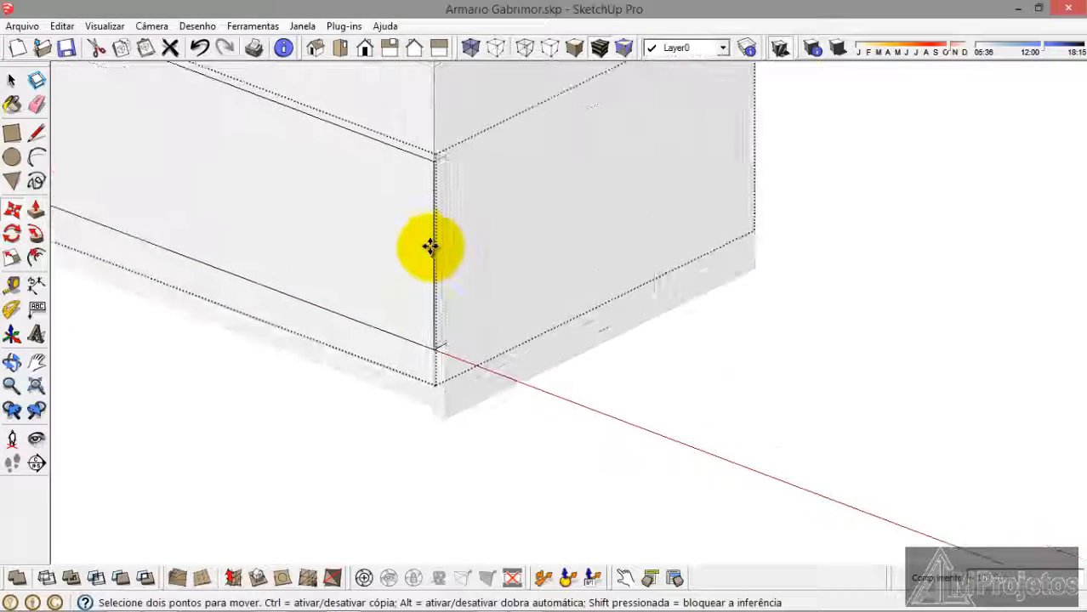
scroll(431, 250, "down", 5)
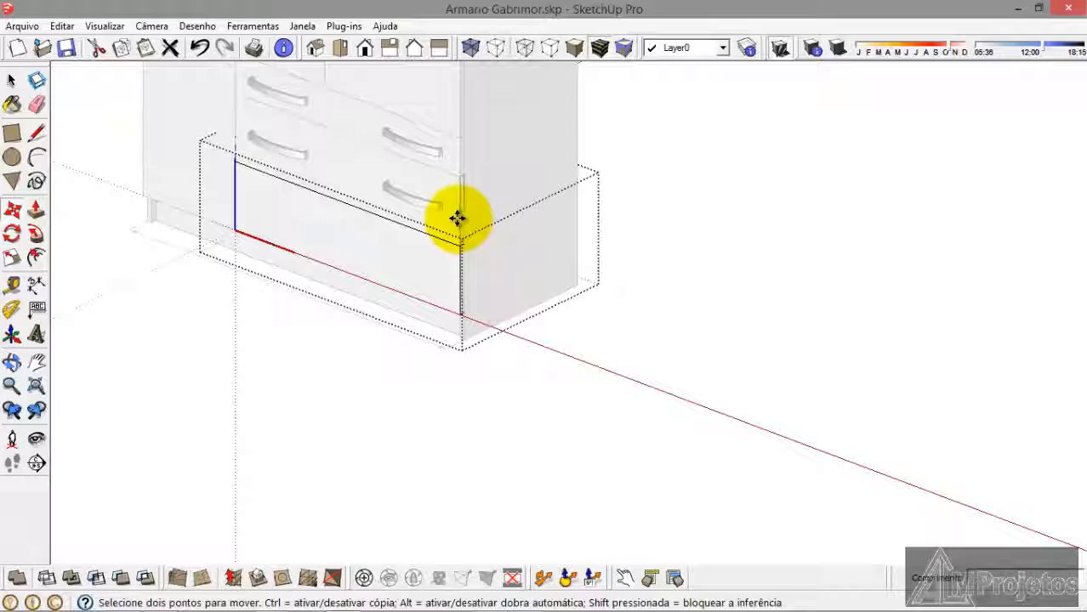
left_click(200, 47)
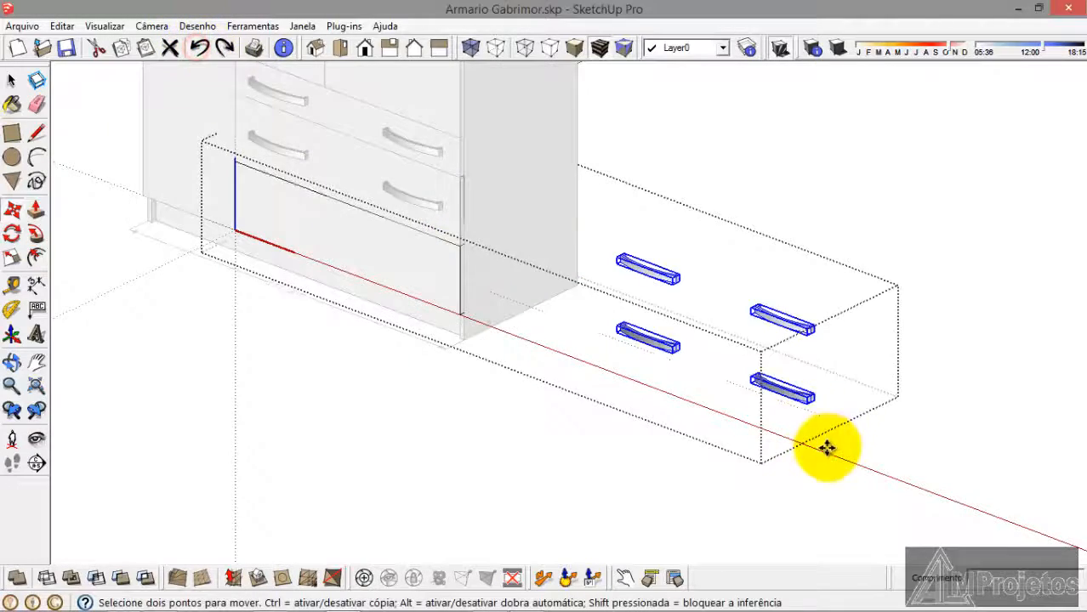
Step: Move the pasted pair by the right handle's outer back edge onto the right edge of the large drawer's front
scroll(821, 425, "up", 3)
scroll(812, 397, "up", 6)
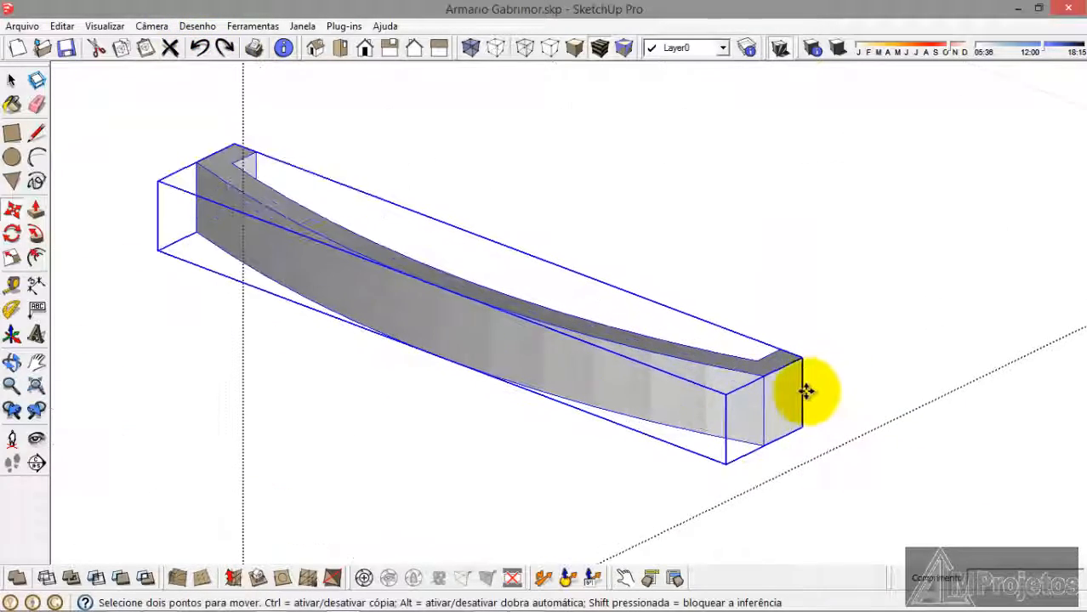
scroll(804, 394, "down", 10)
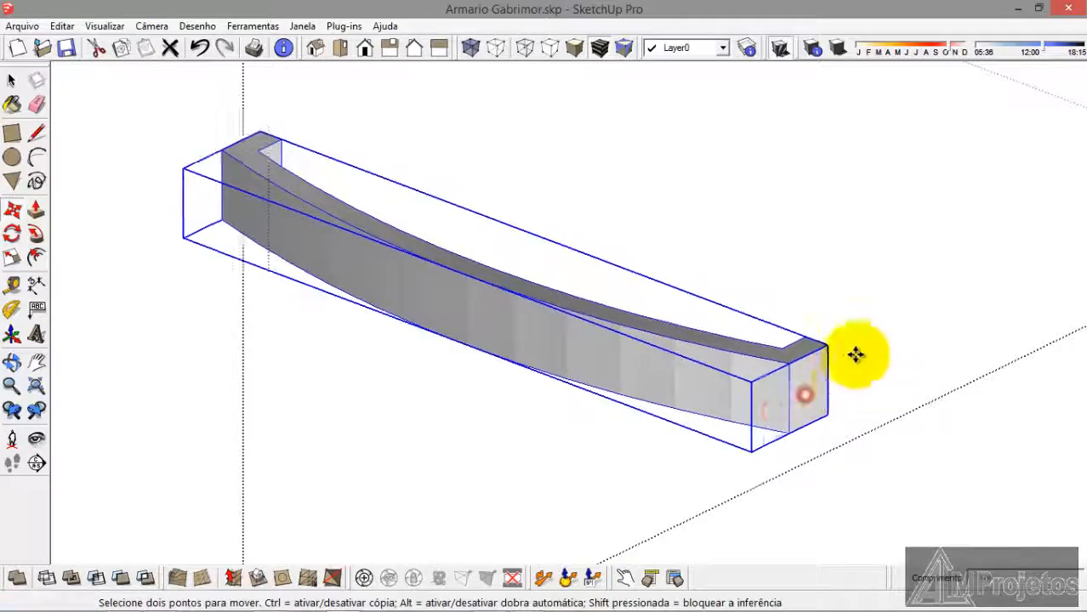
scroll(246, 187, "up", 2)
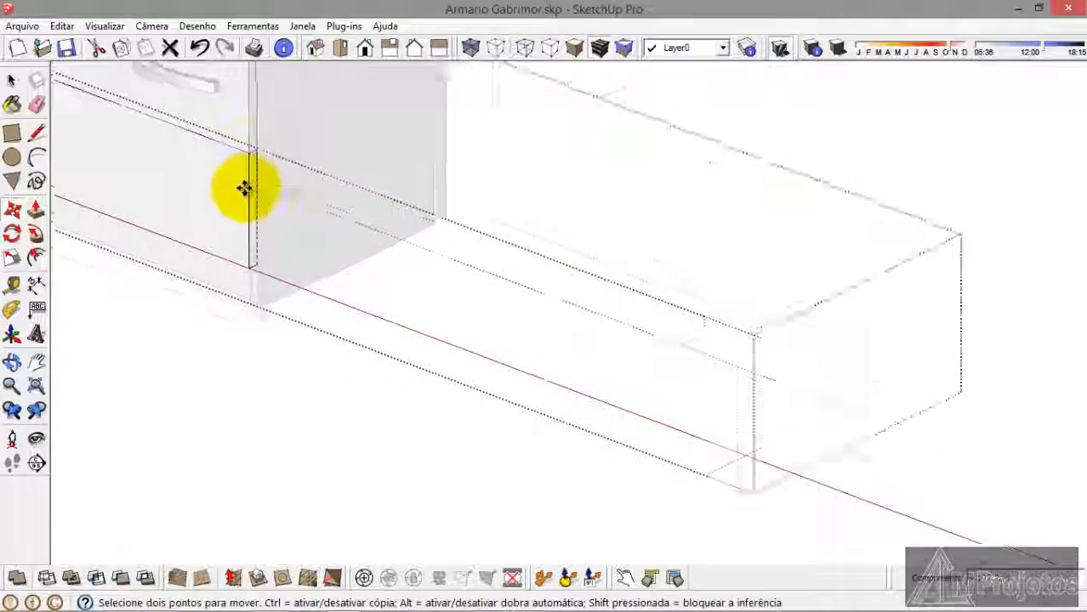
scroll(272, 193, "down", 3)
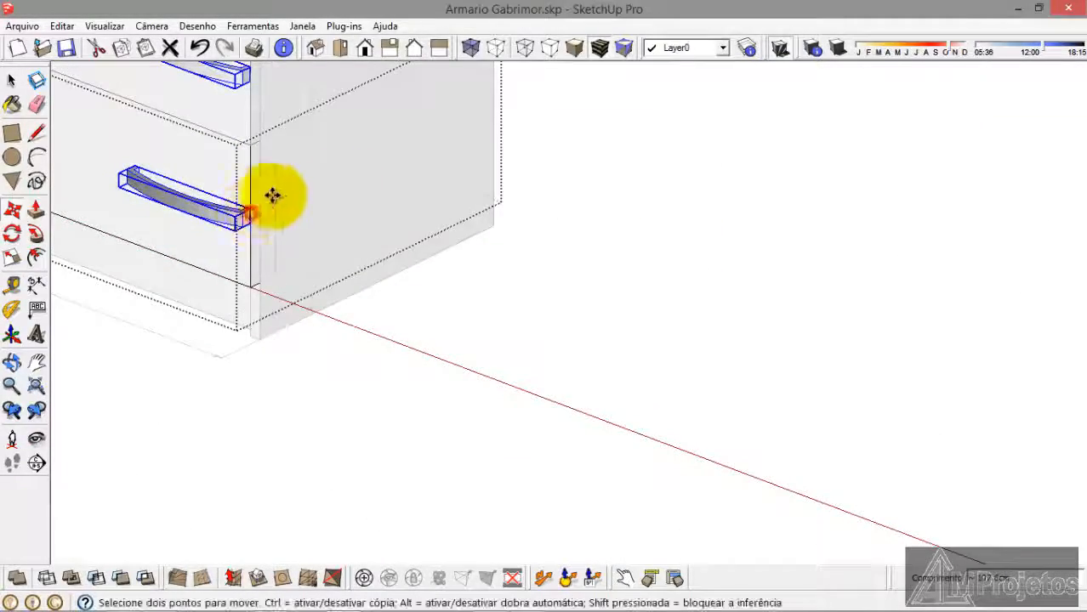
Step: Move the pair of handles 6 cm inward from the large drawer's right edge and leave the component
scroll(315, 262, "up", 5)
scroll(290, 216, "up", 1)
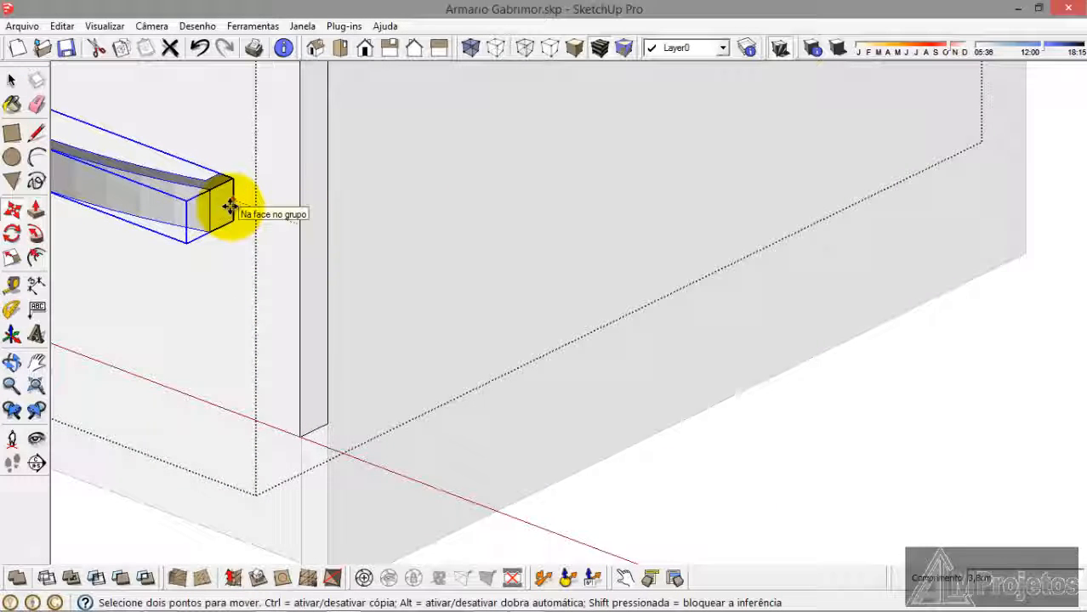
left_click(12, 80)
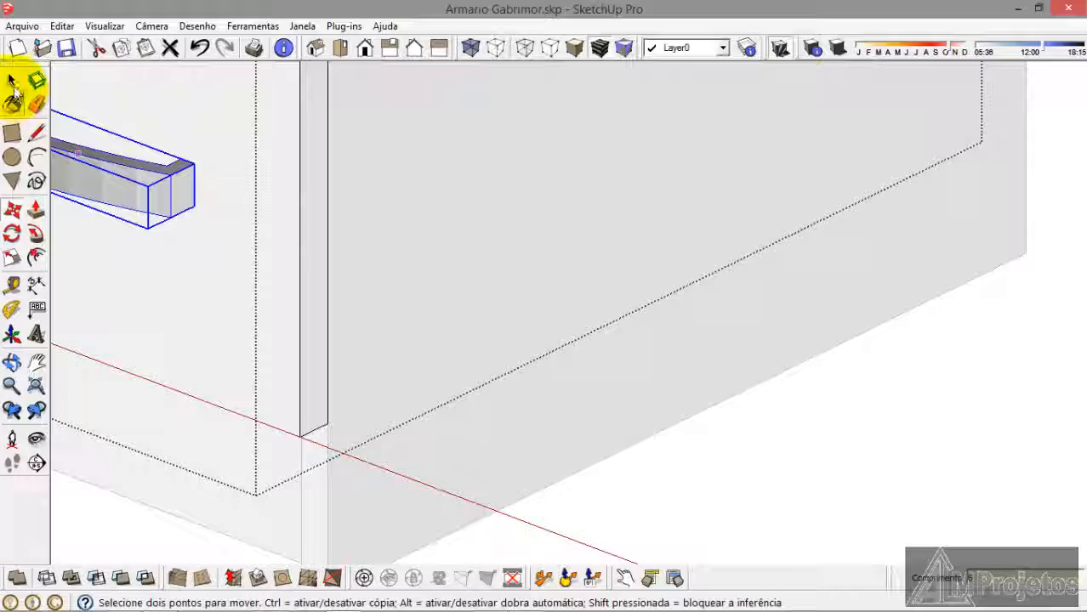
scroll(621, 474, "down", 4)
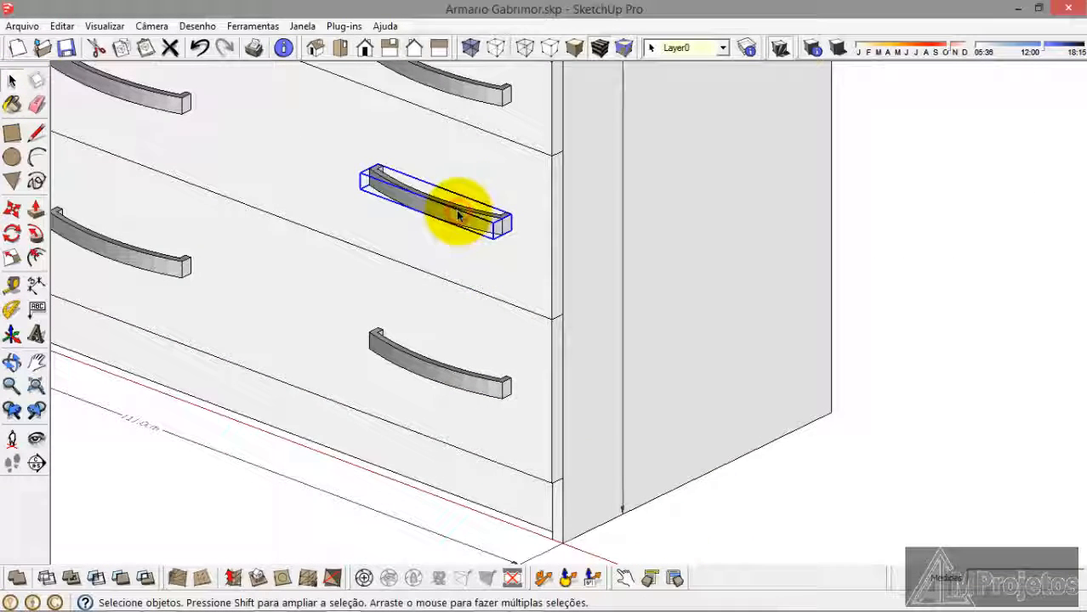
Step: Delete the loose pairs of handles from the middle and top drawer fronts
left_click(436, 225)
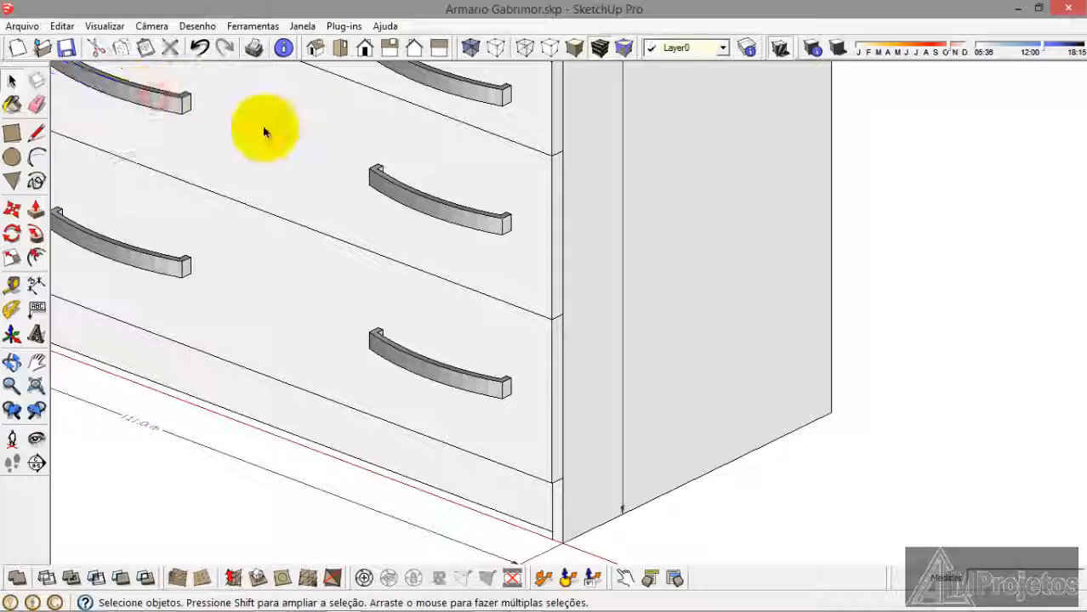
scroll(675, 296, "down", 5)
scroll(624, 228, "up", 6)
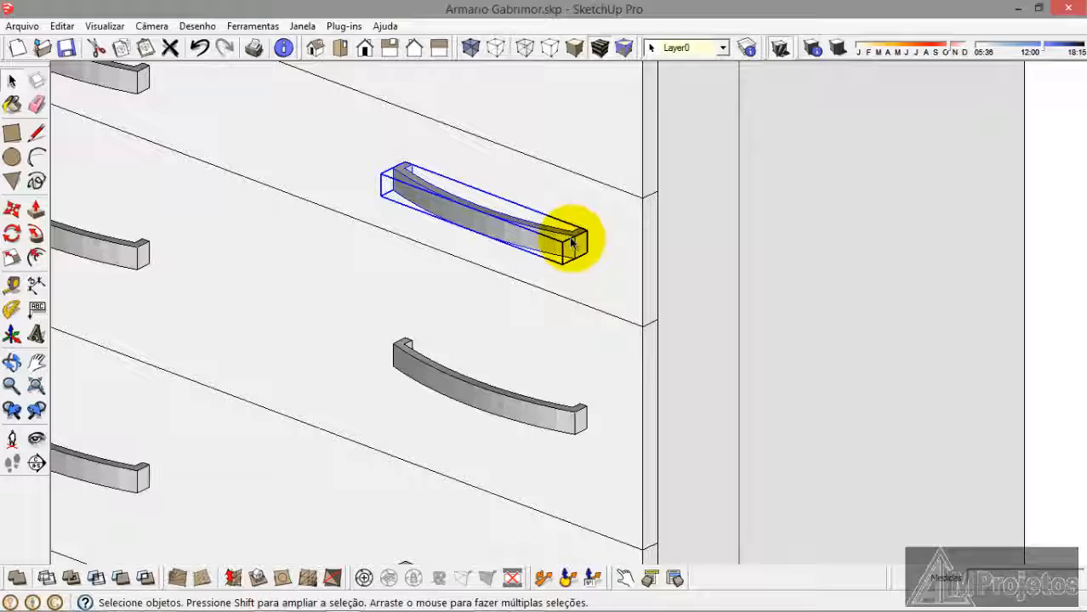
scroll(571, 244, "down", 4)
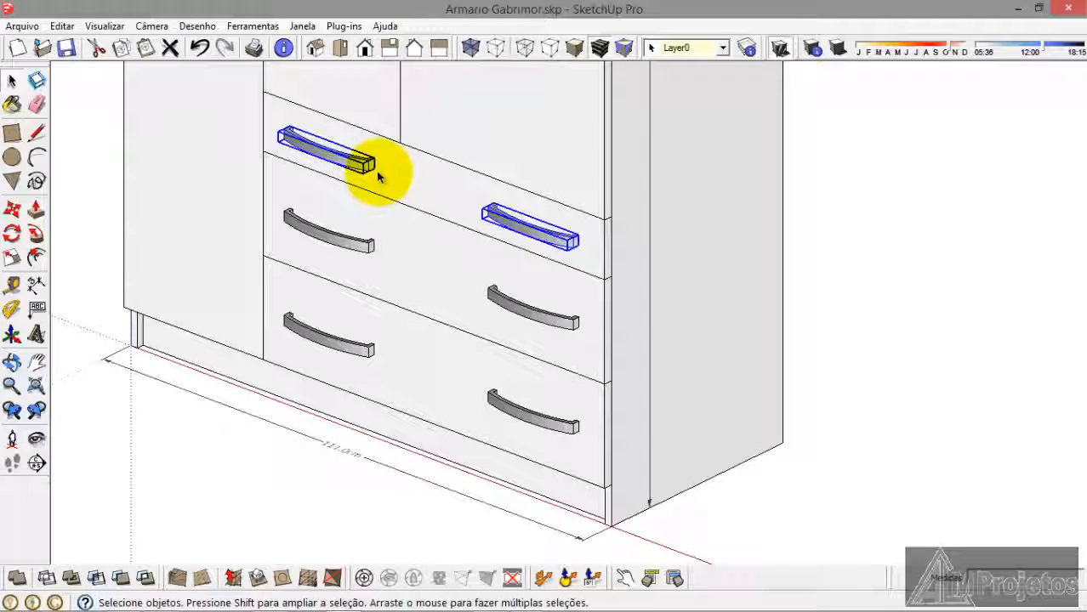
key("Delete")
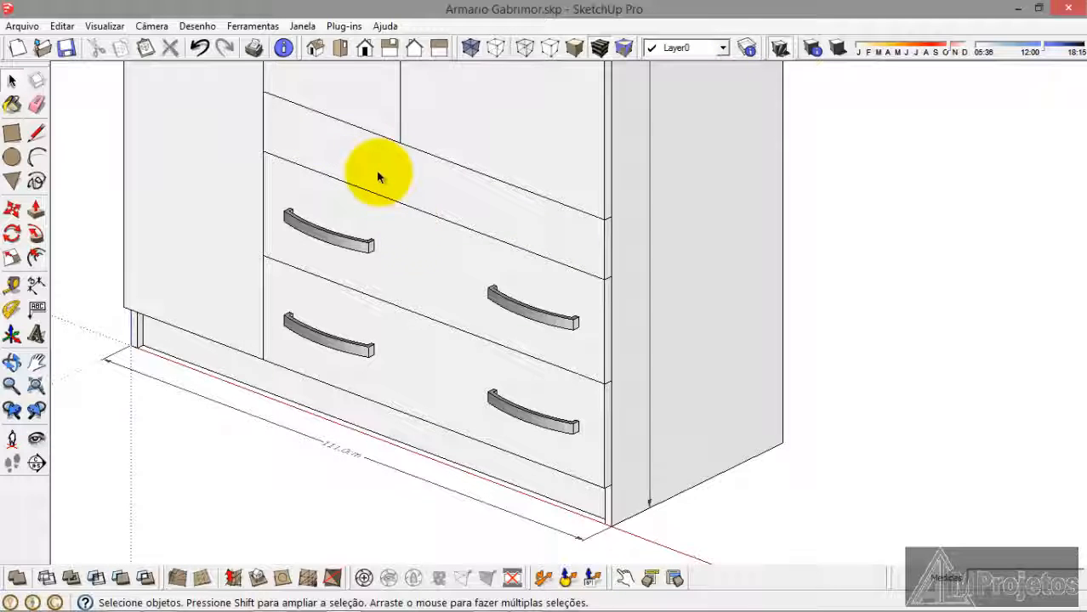
Step: Open the top drawer's front for editing and paste the pair of handles inside it, in front of the wardrobe
double_click(521, 225)
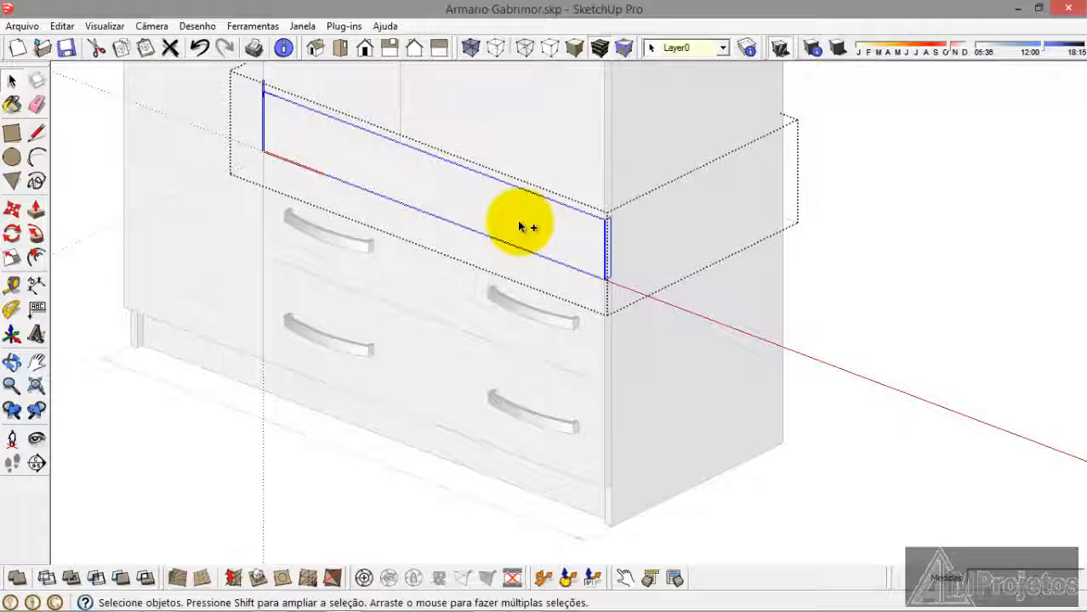
key("m")
key("ctrl+v")
scroll(717, 161, "down", 4)
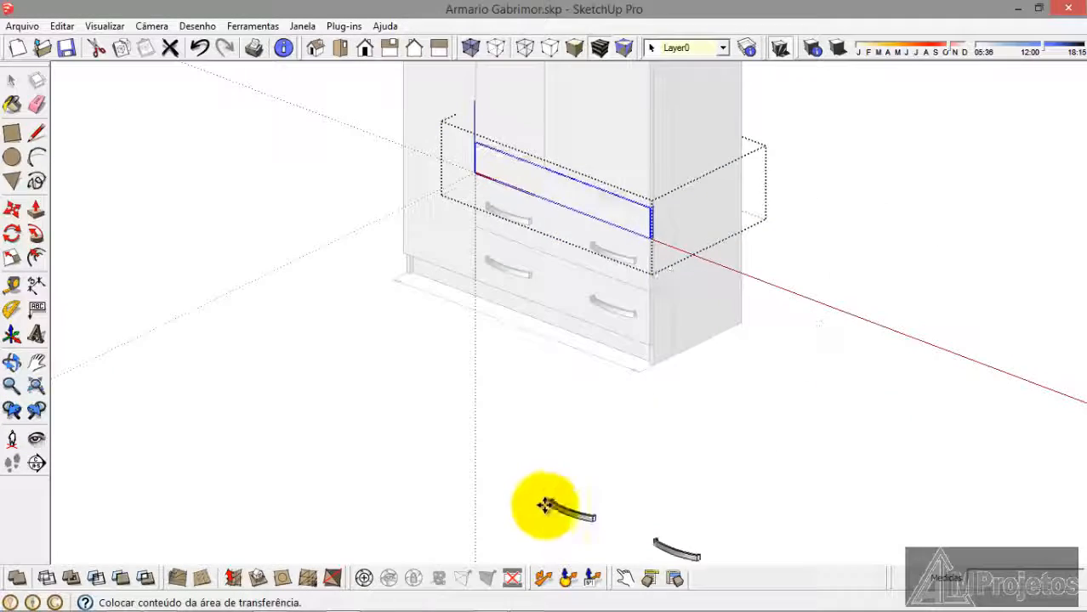
left_click(521, 462)
Step: Move the pasted pair by the right handle's outer back edge to the right edge of the top drawer's front
scroll(715, 517, "up", 6)
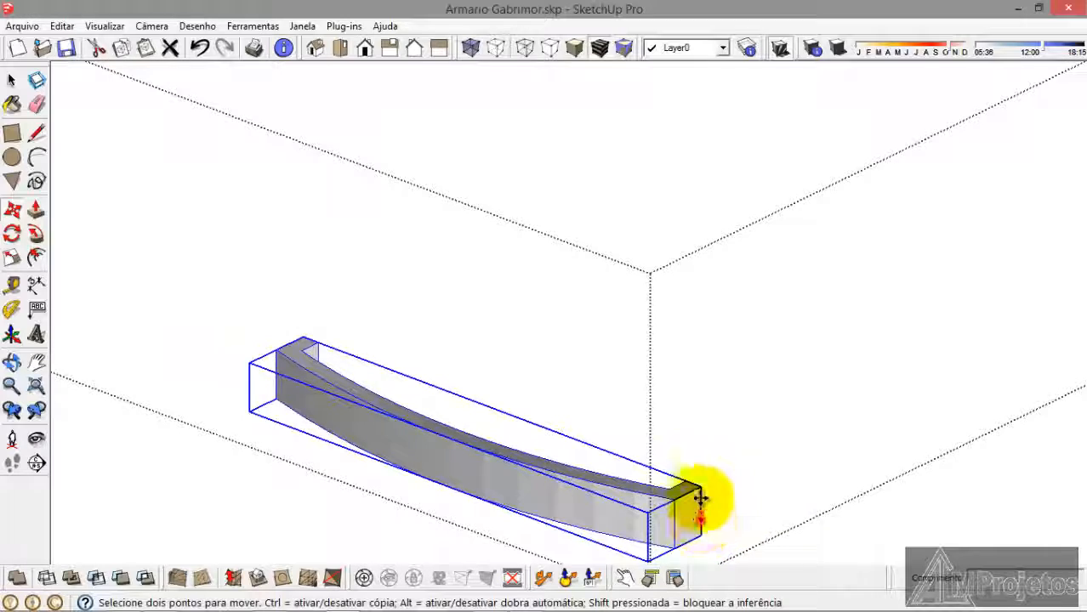
scroll(700, 511, "down", 5)
scroll(621, 236, "up", 8)
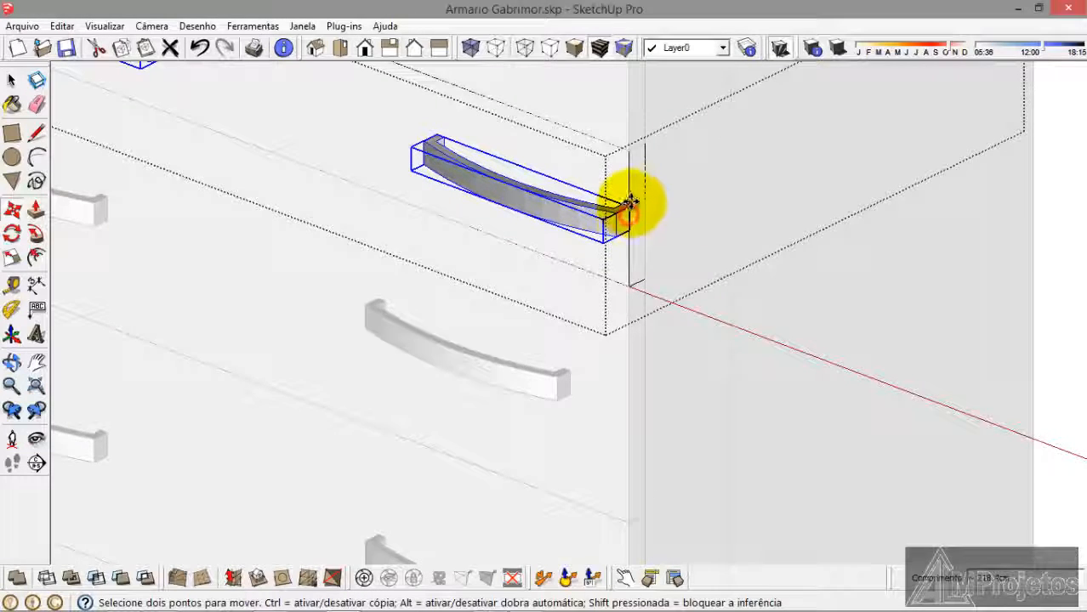
Step: Move the pair of handles 6 cm inward from the top drawer's right edge and stop editing the drawer
scroll(628, 219, "up", 3)
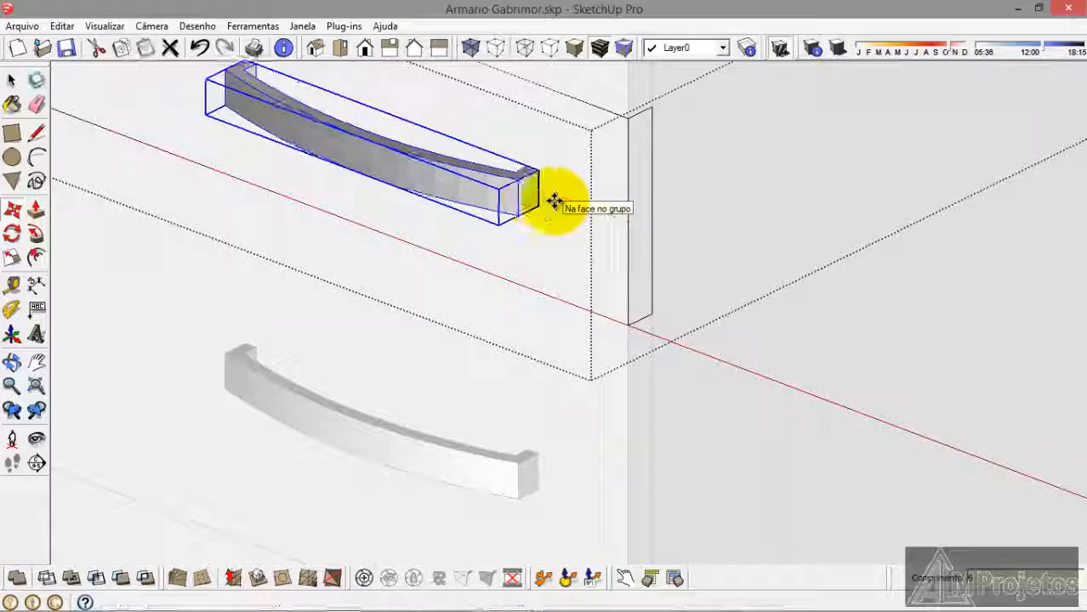
left_click(554, 202)
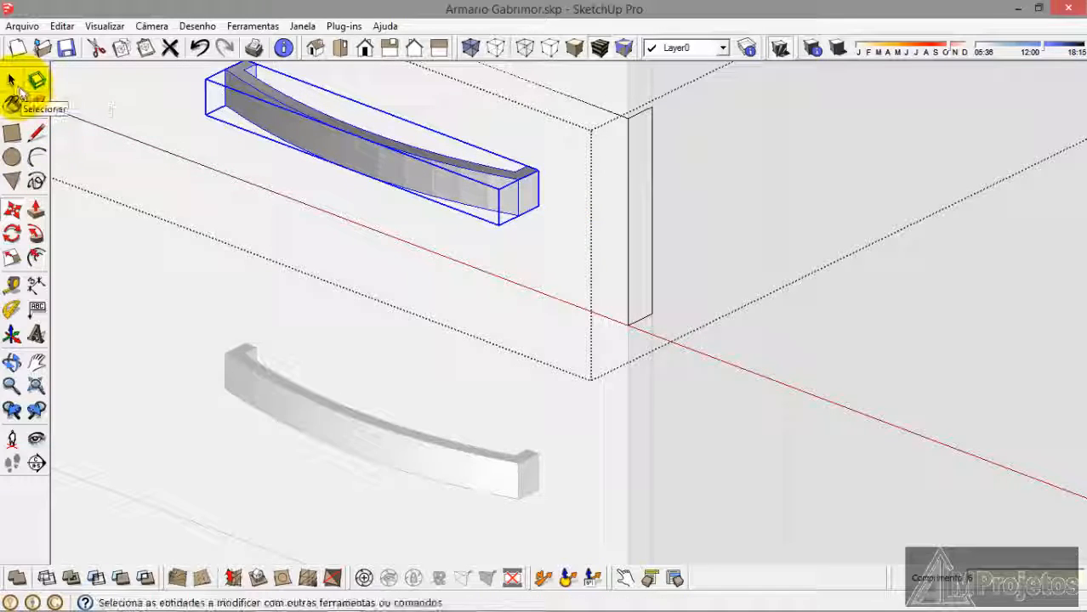
left_click(19, 89)
scroll(128, 136, "down", 5)
left_click(720, 329)
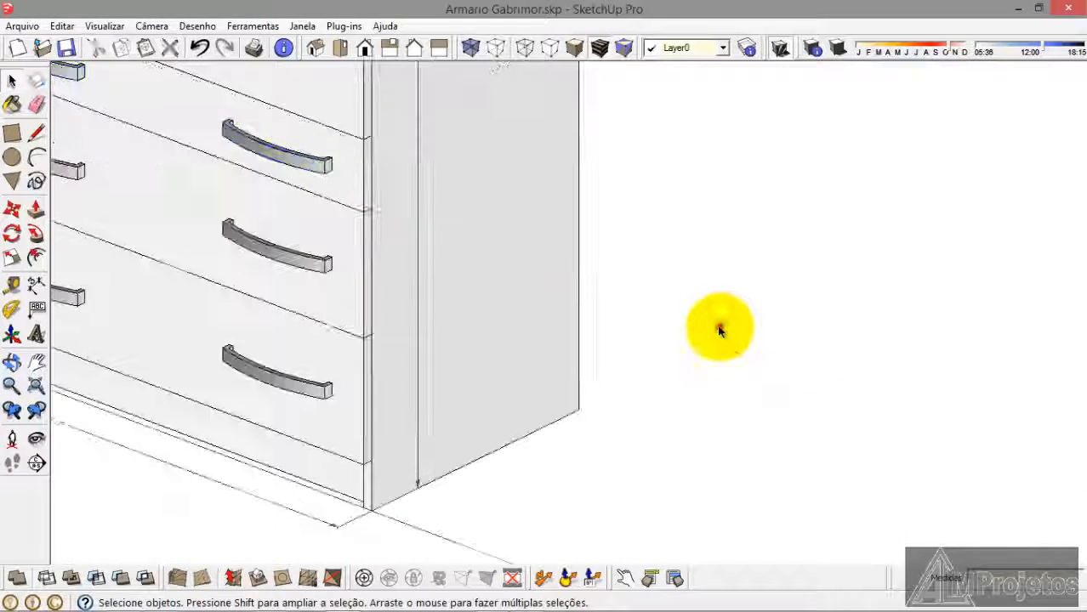
Step: Paste another pair of handles on the floor in front of the wardrobe and deselect them
scroll(724, 335, "down", 2)
scroll(612, 461, "down", 6)
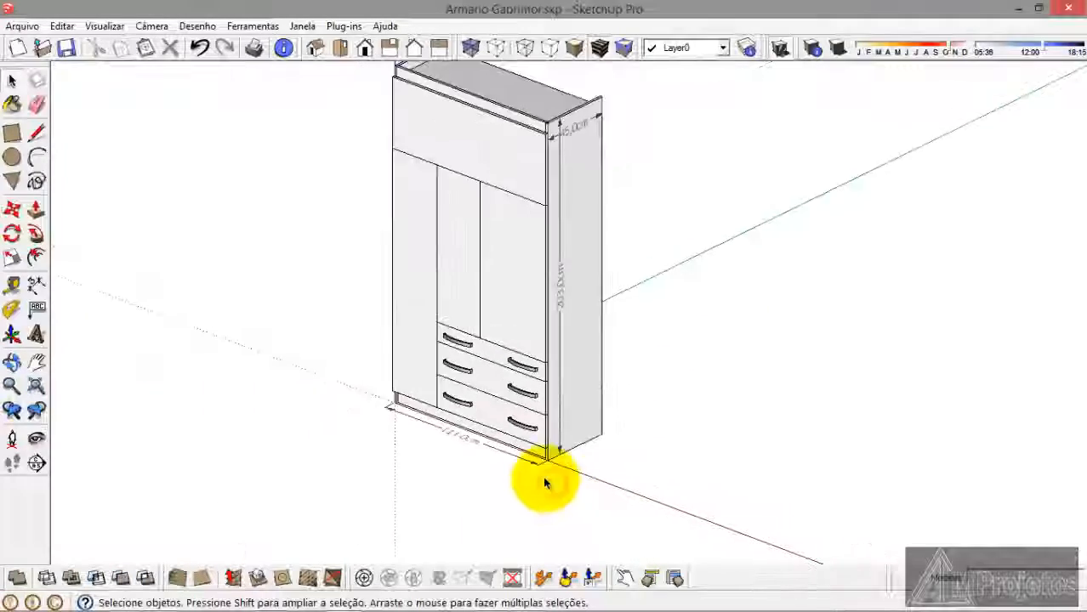
middle_click_drag(546, 480, 555, 499)
scroll(476, 404, "up", 5)
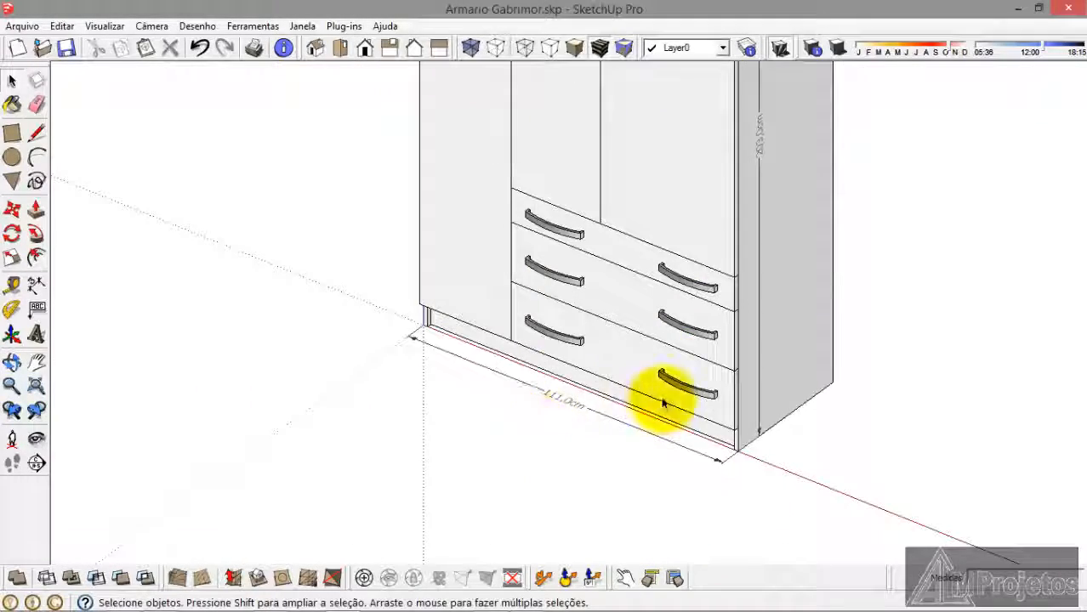
middle_click_drag(667, 393, 498, 376)
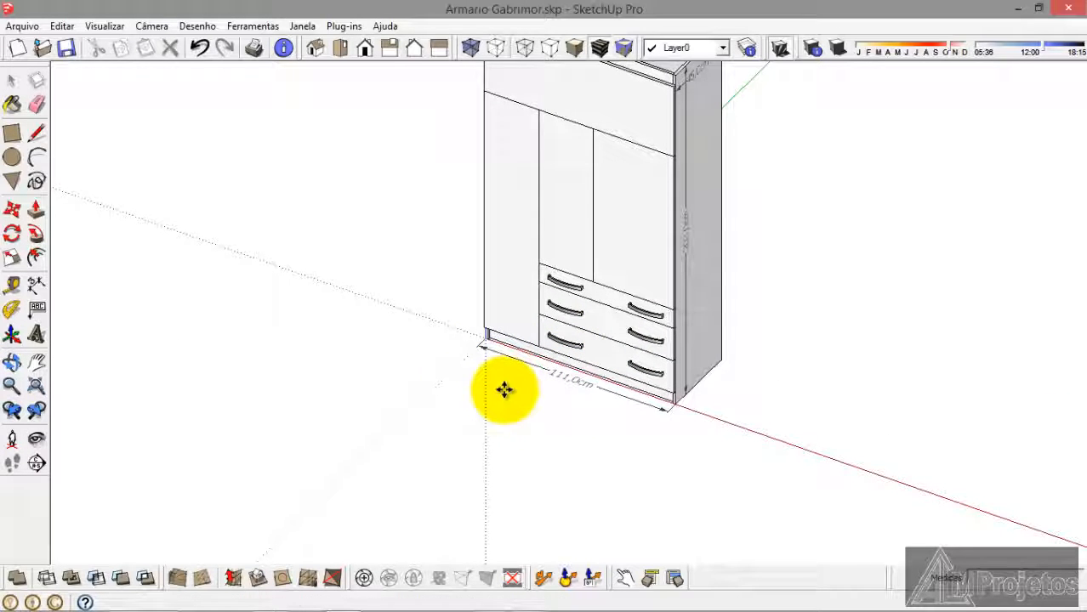
key("ctrl+v")
left_click(393, 448)
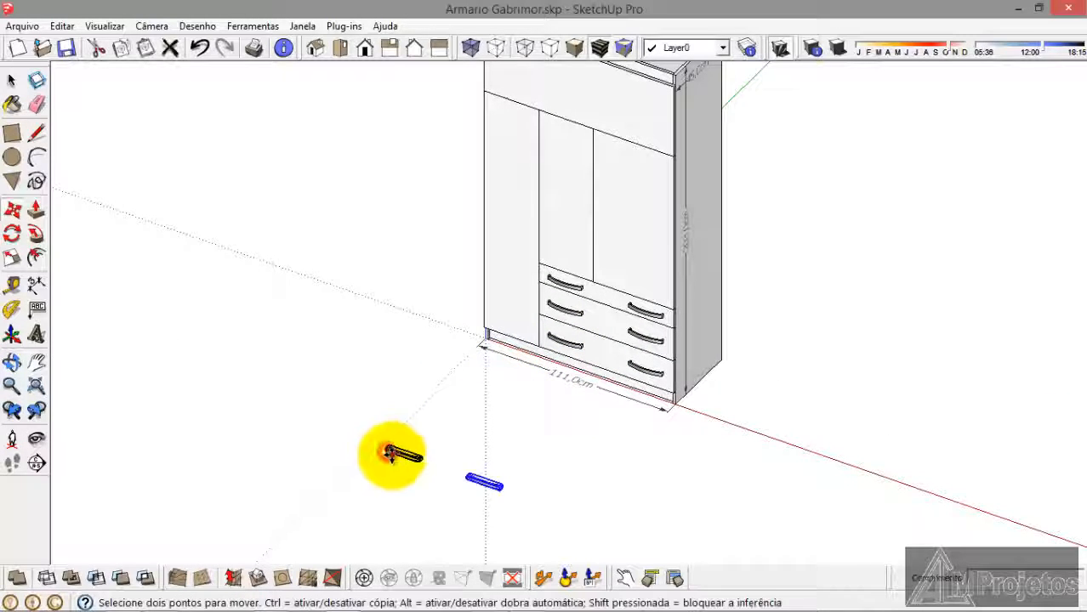
left_click(12, 81)
left_click(207, 407)
Step: Rotate the right handle of the loose pair 90° in the front view so it stands upright, and deselect it
scroll(510, 506, "up", 5)
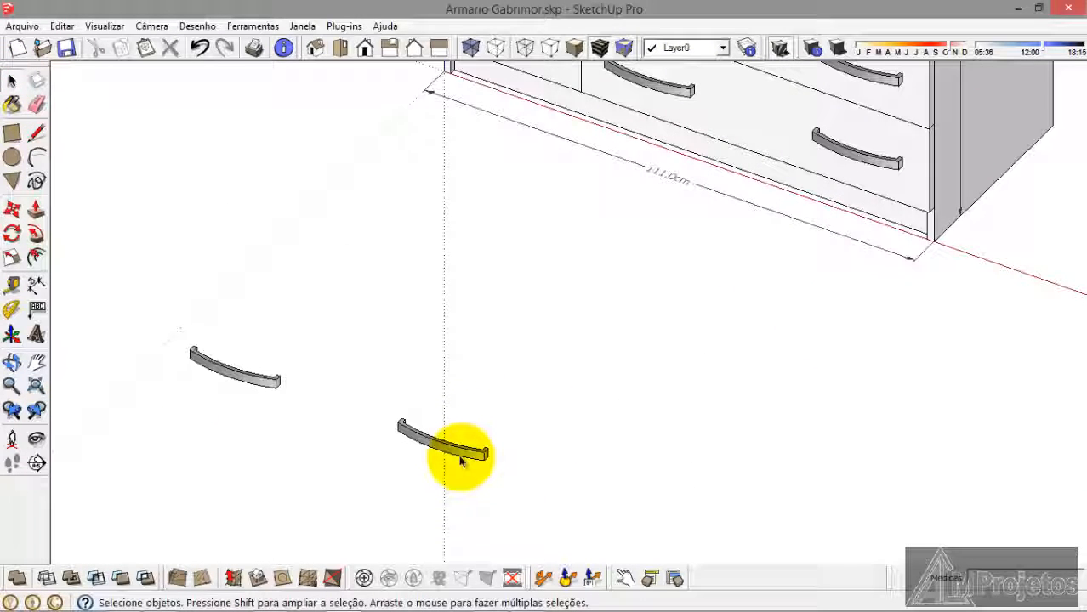
left_click(364, 48)
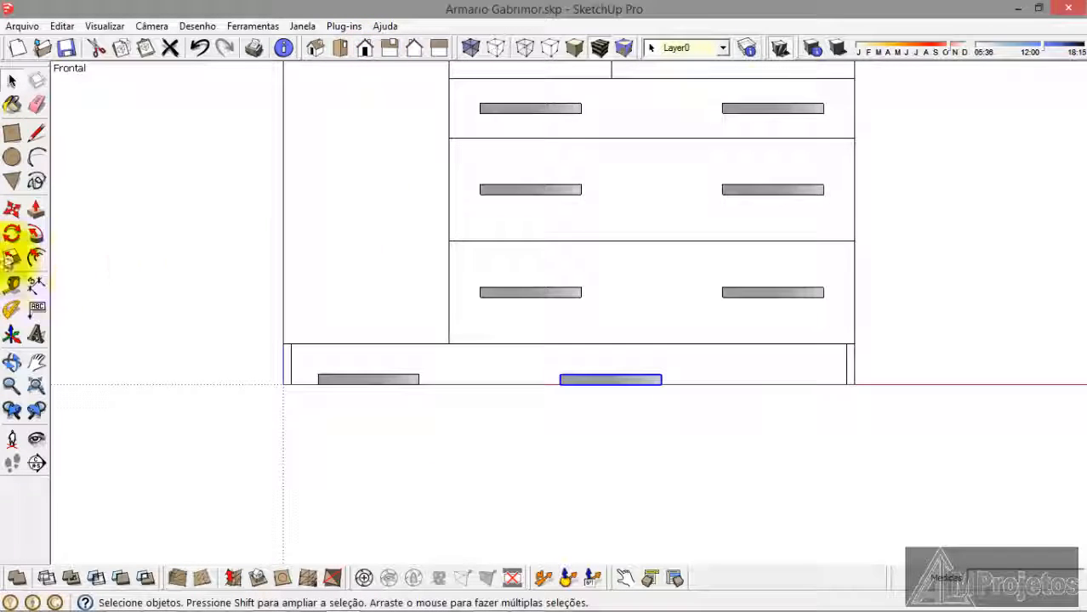
left_click(12, 234)
left_click_drag(551, 473, 622, 480)
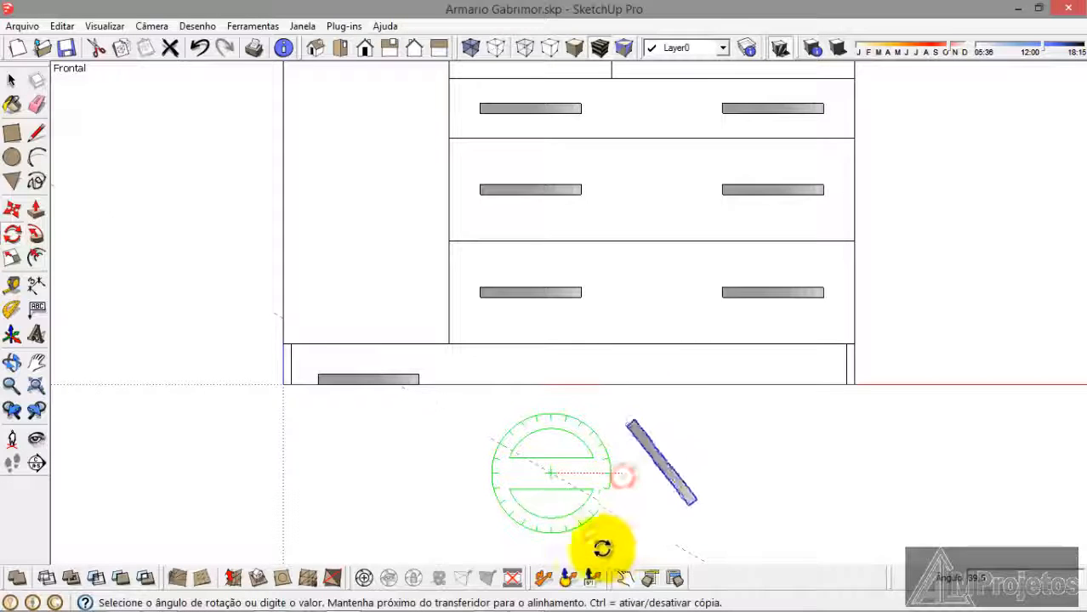
left_click(551, 559)
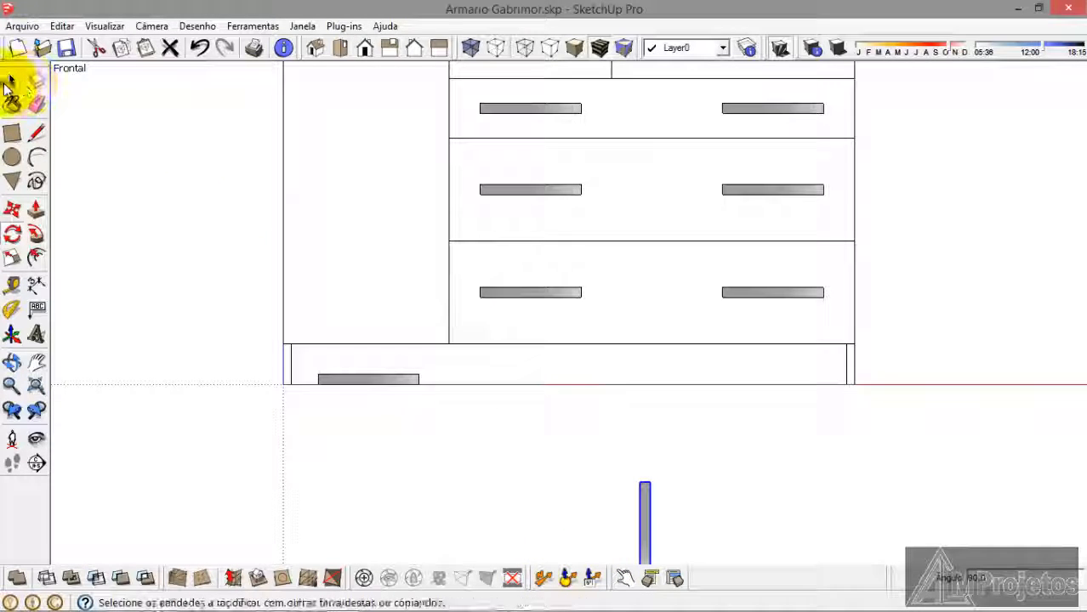
left_click(9, 83)
left_click(182, 412)
Step: Examine the upright handle in front of the wardrobe from an angled view
scroll(478, 337, "down", 3)
middle_click_drag(970, 556, 666, 565)
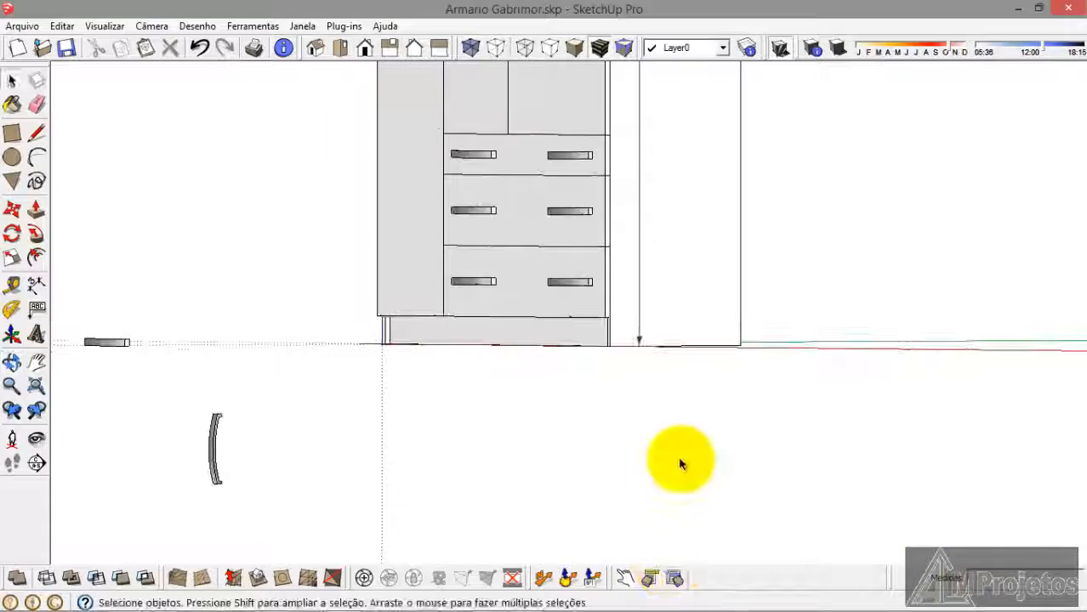
scroll(685, 443, "down", 3)
middle_click_drag(689, 425, 646, 552)
middle_click_drag(570, 521, 497, 498)
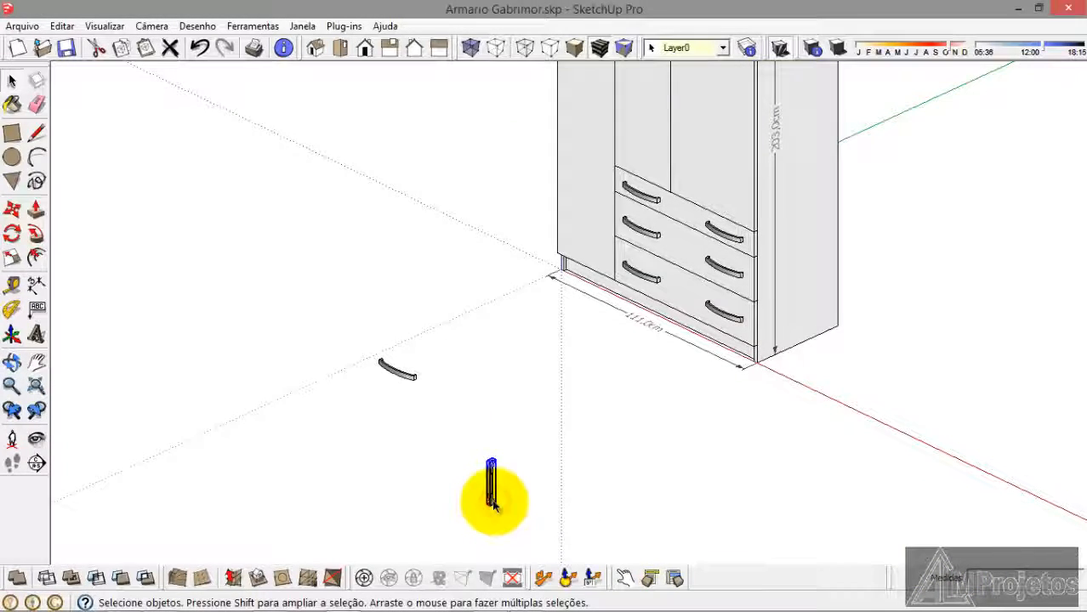
scroll(494, 503, "up", 5)
left_click(582, 475)
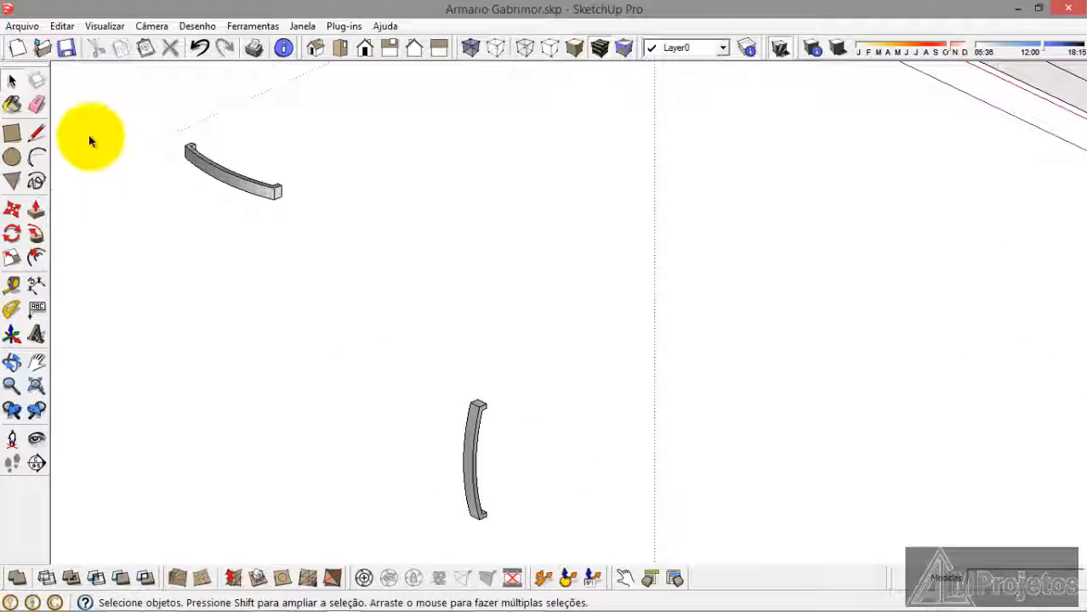
Step: Draw a vertical line joining the rear edges of the upright handle's upper and lower feet
left_click(36, 133)
scroll(494, 417, "up", 5)
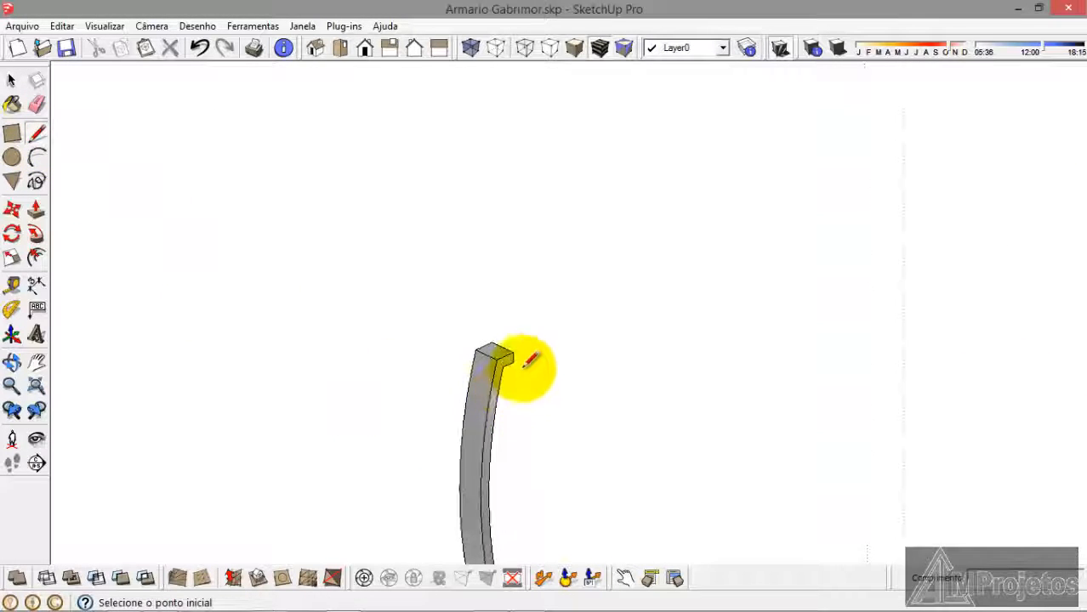
scroll(515, 358, "down", 4)
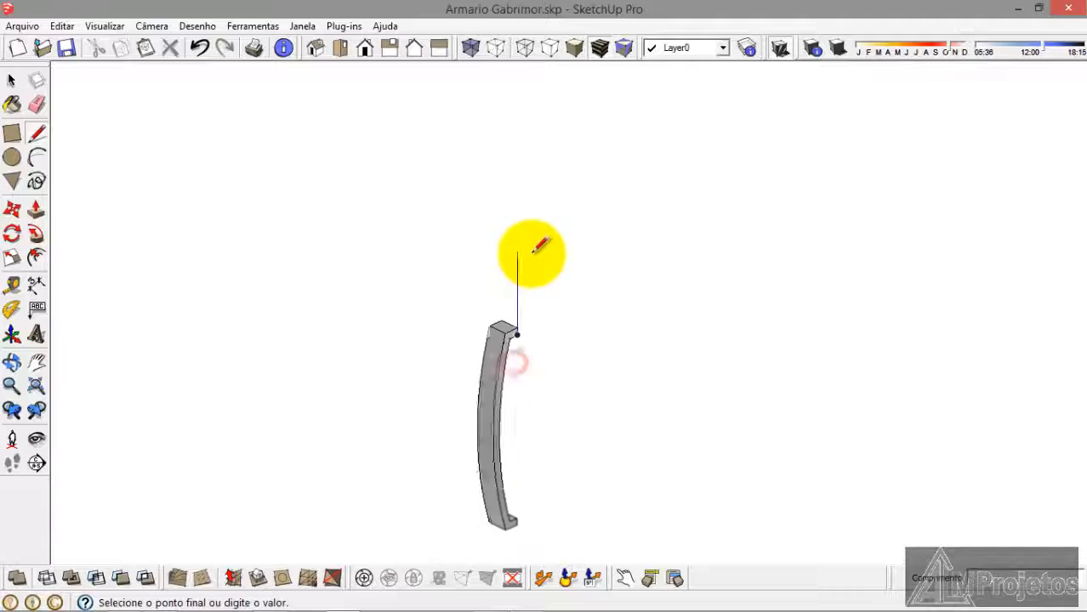
scroll(534, 359, "up", 3)
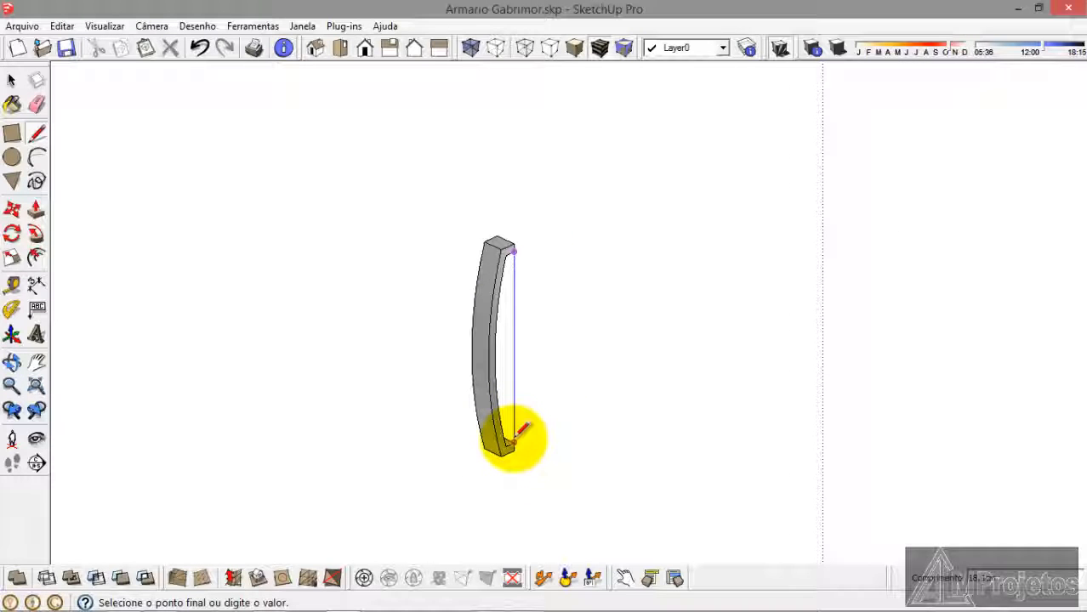
left_click(10, 81)
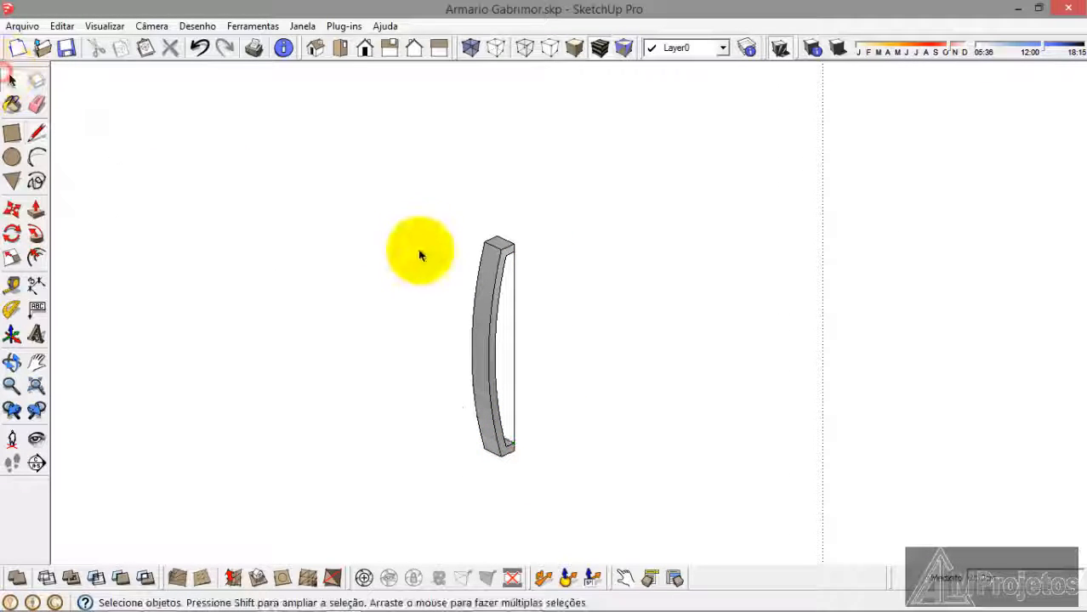
Step: Paste a copy of the upright handle beside the original and delete the vertical line from the copy
left_click_drag(553, 487, 400, 187)
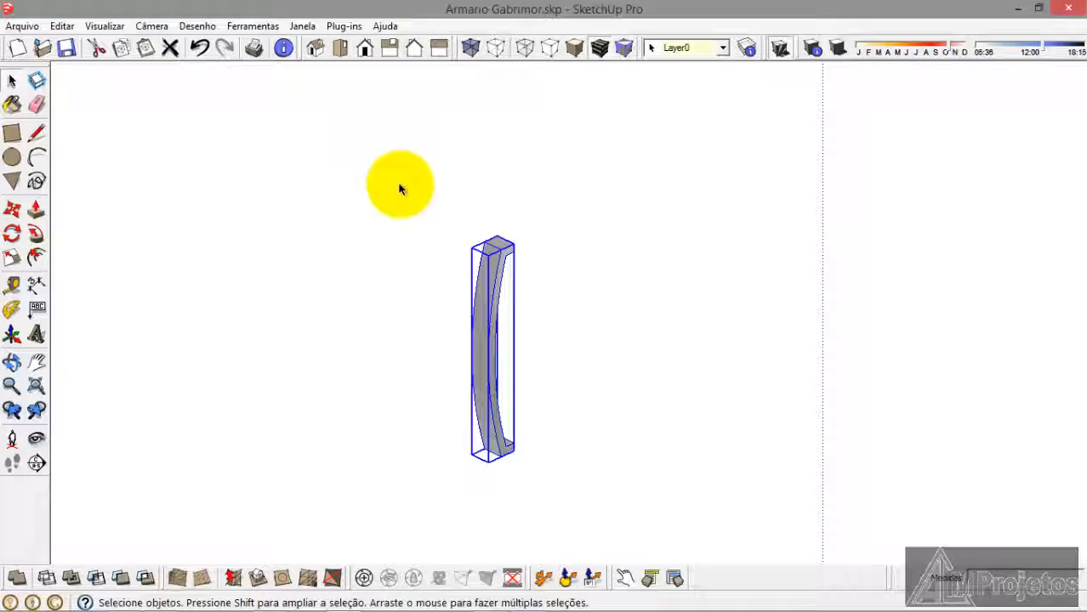
key("ctrl+v")
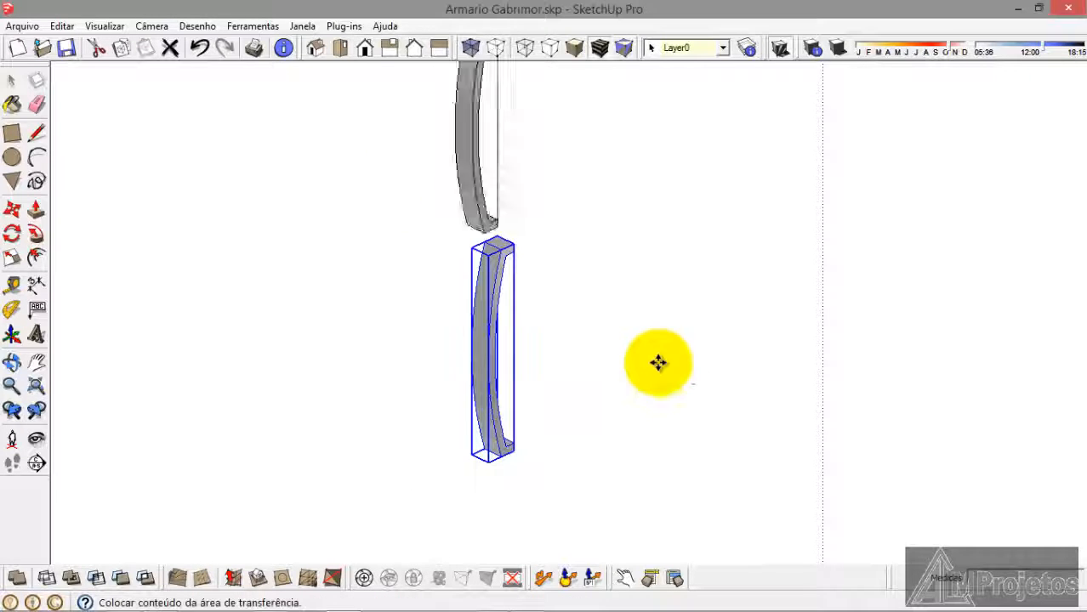
left_click(658, 352)
key("m")
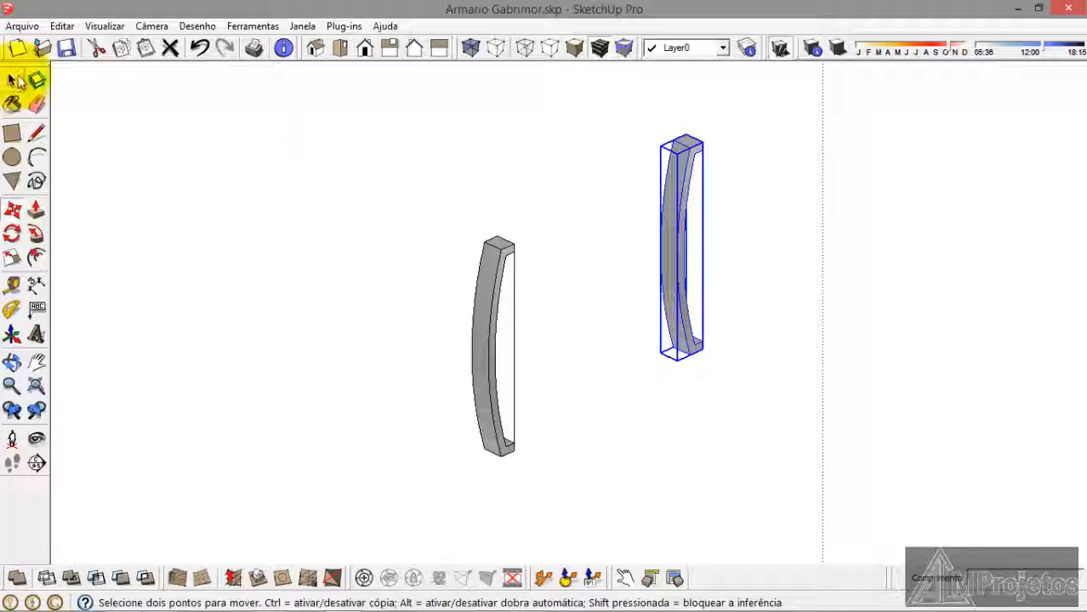
left_click(11, 81)
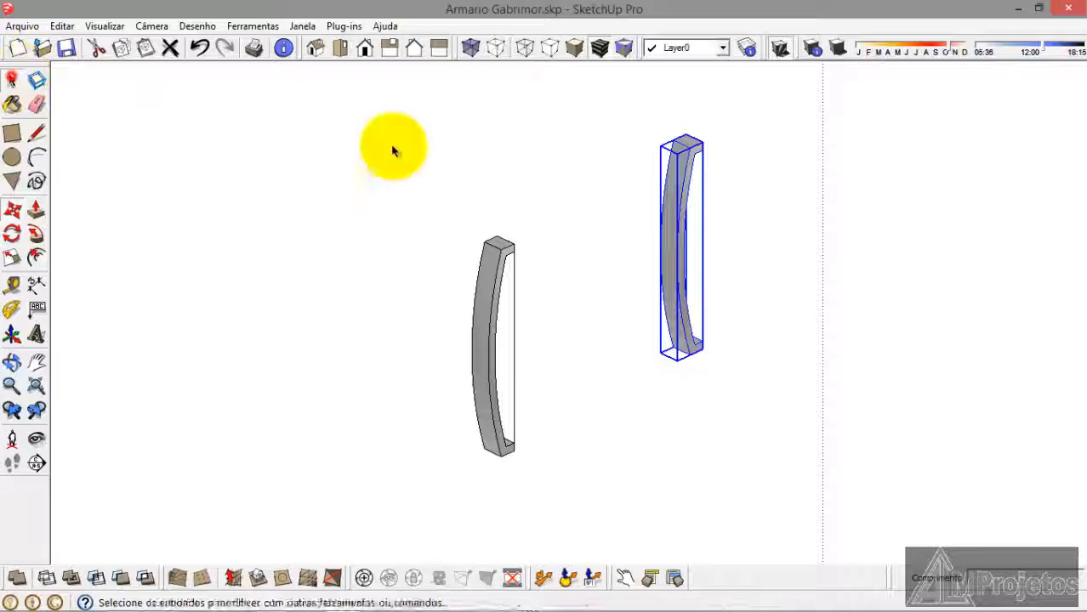
left_click(704, 226)
Step: Draw a short line along the red axis from the midpoint of the original handle's vertical line toward the copy
middle_click_drag(679, 262, 491, 274)
left_click(36, 137)
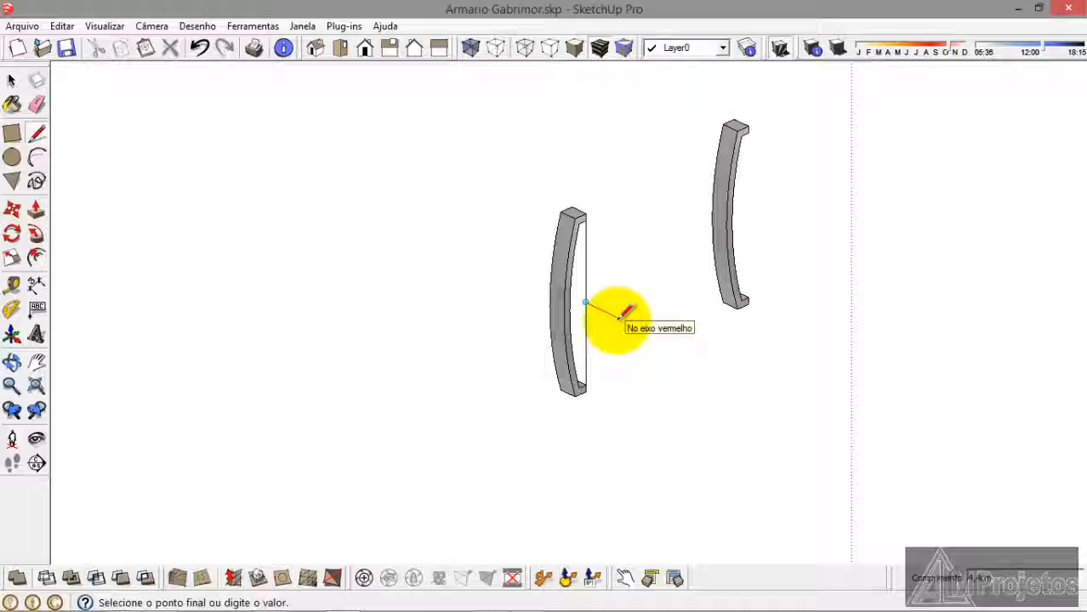
left_click(608, 312)
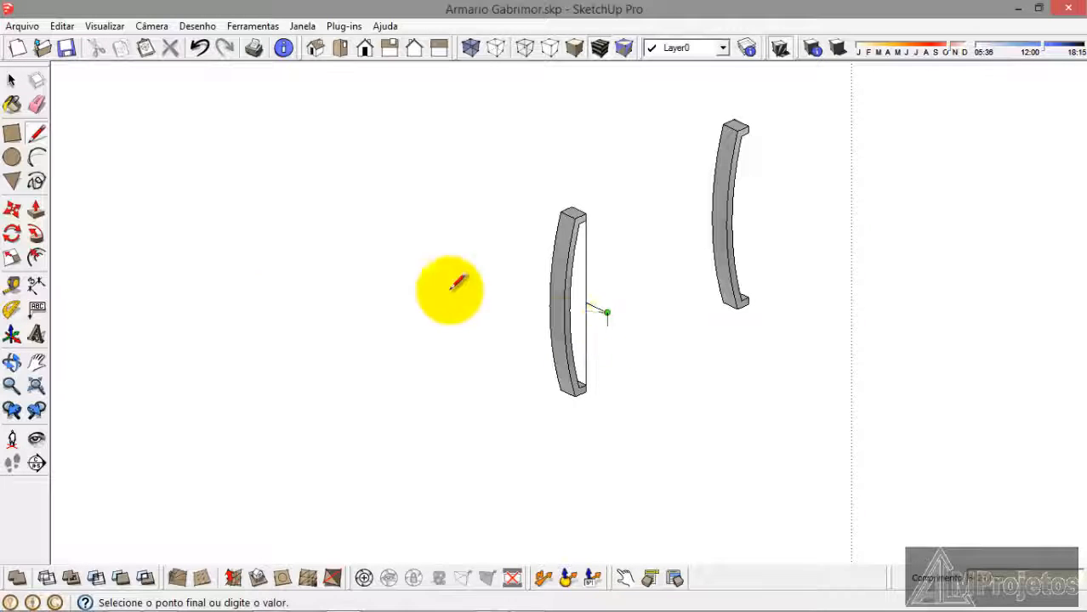
left_click(9, 83)
left_click(116, 143)
Step: Move the handle copy so its rear left top corner meets the original handle's rear right top corner
scroll(451, 219, "down", 3)
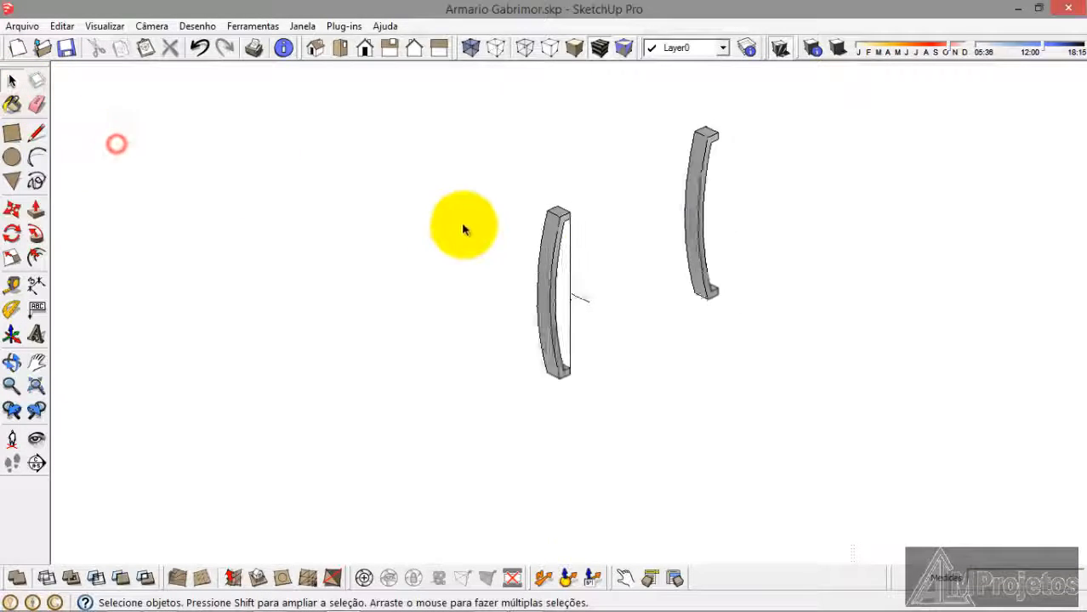
scroll(634, 281, "up", 1)
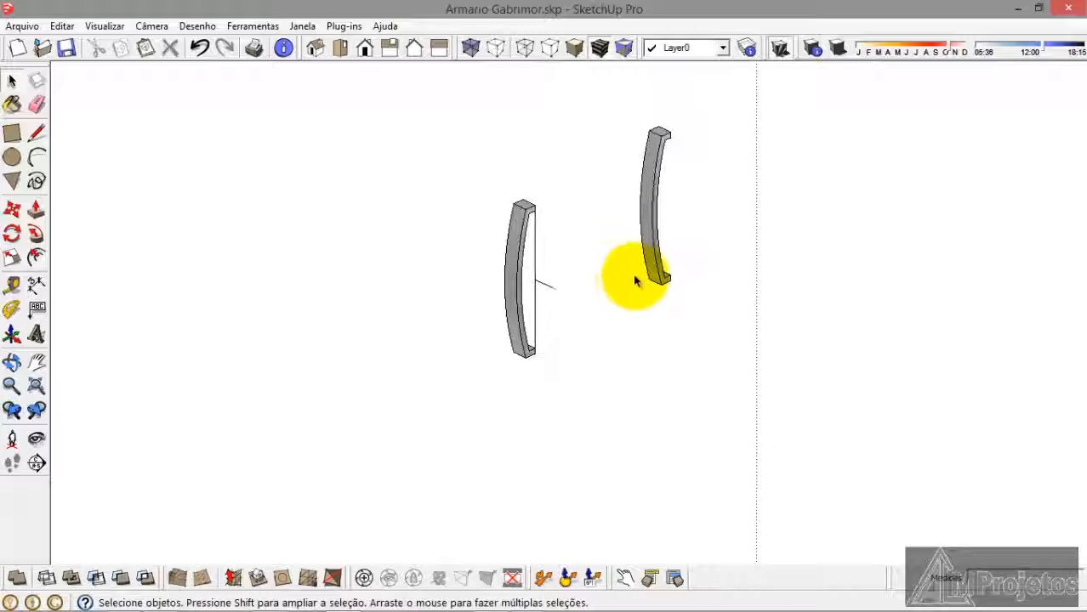
left_click(650, 209)
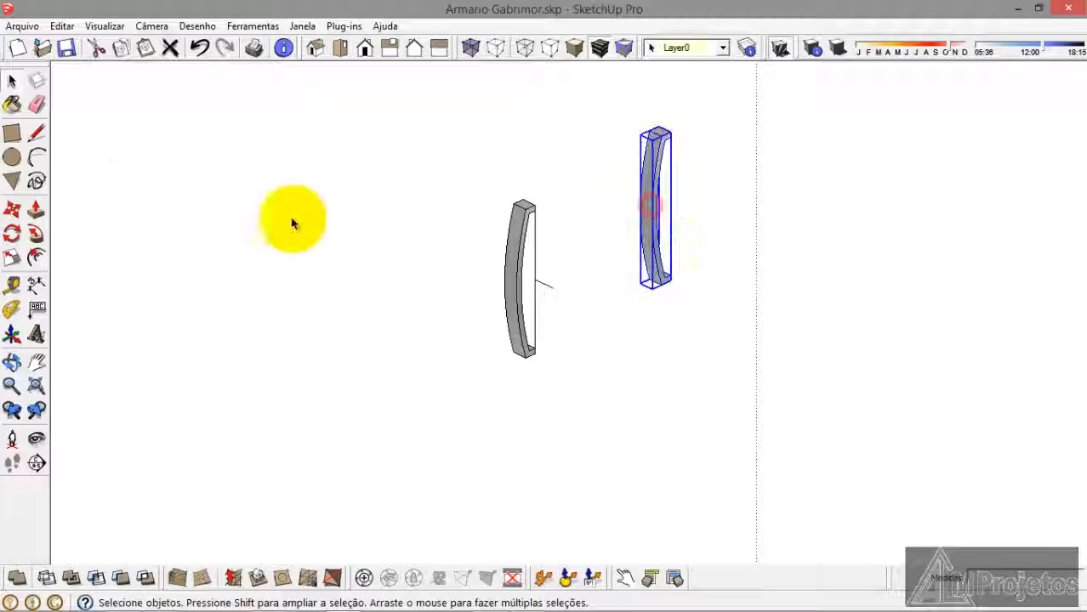
left_click(17, 146)
middle_click_drag(530, 141, 563, 199)
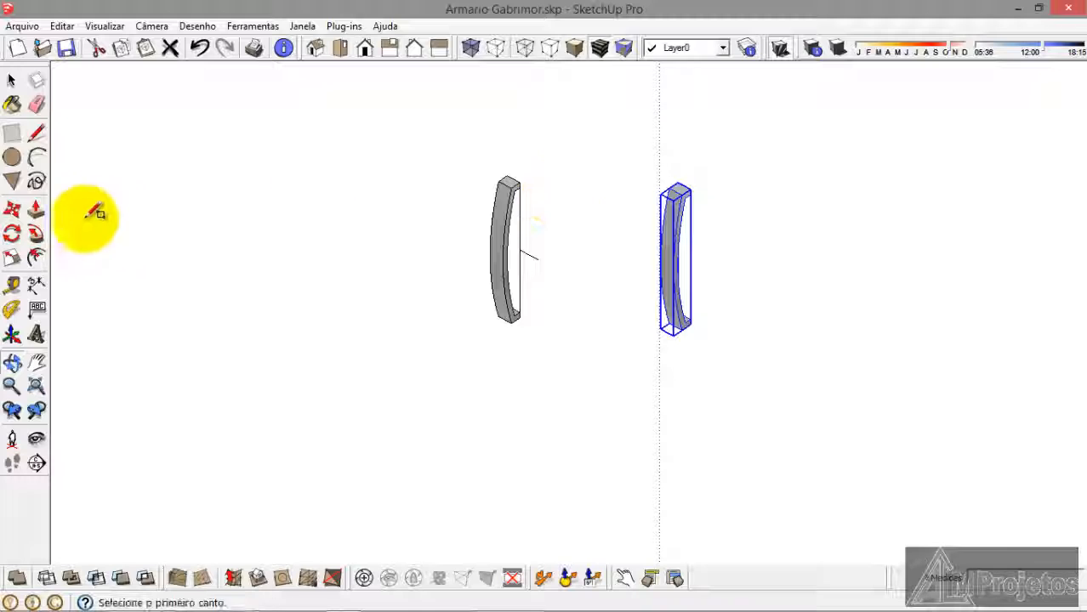
left_click(16, 207)
scroll(722, 194, "up", 8)
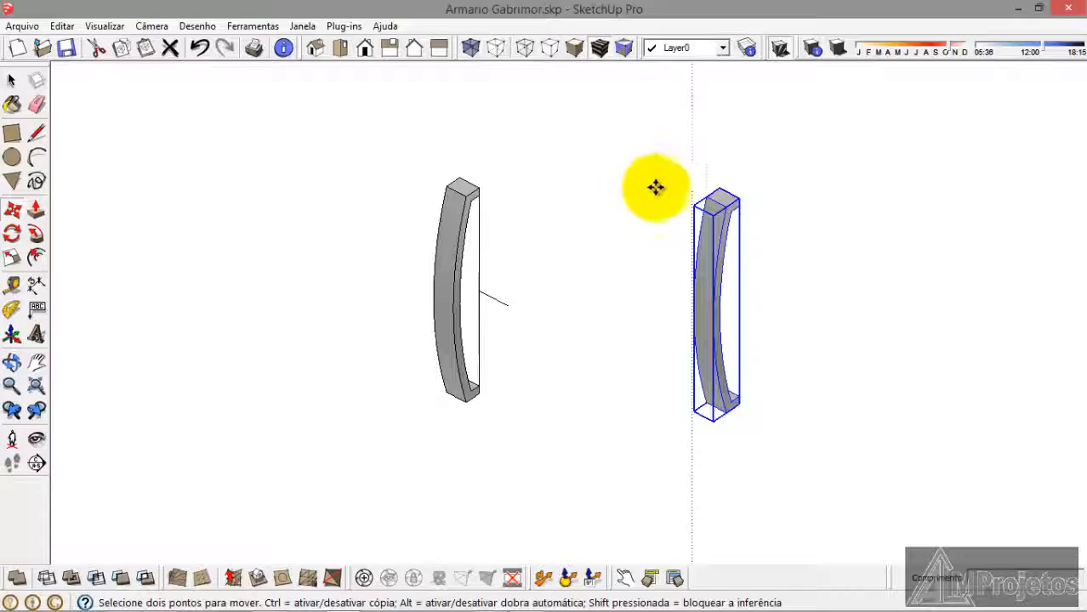
left_click(759, 185)
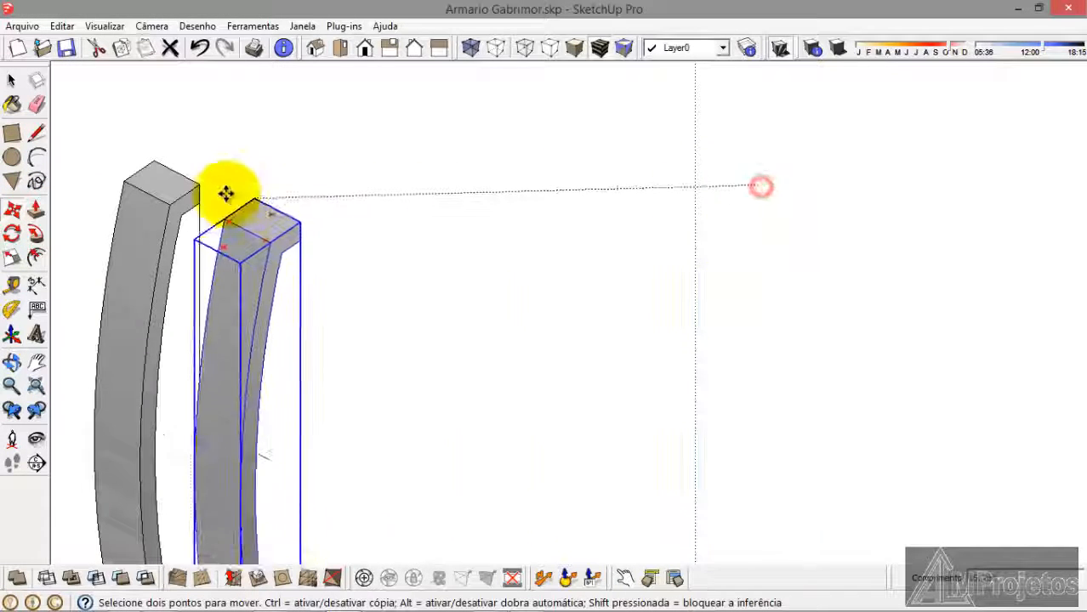
scroll(199, 183, "up", 6)
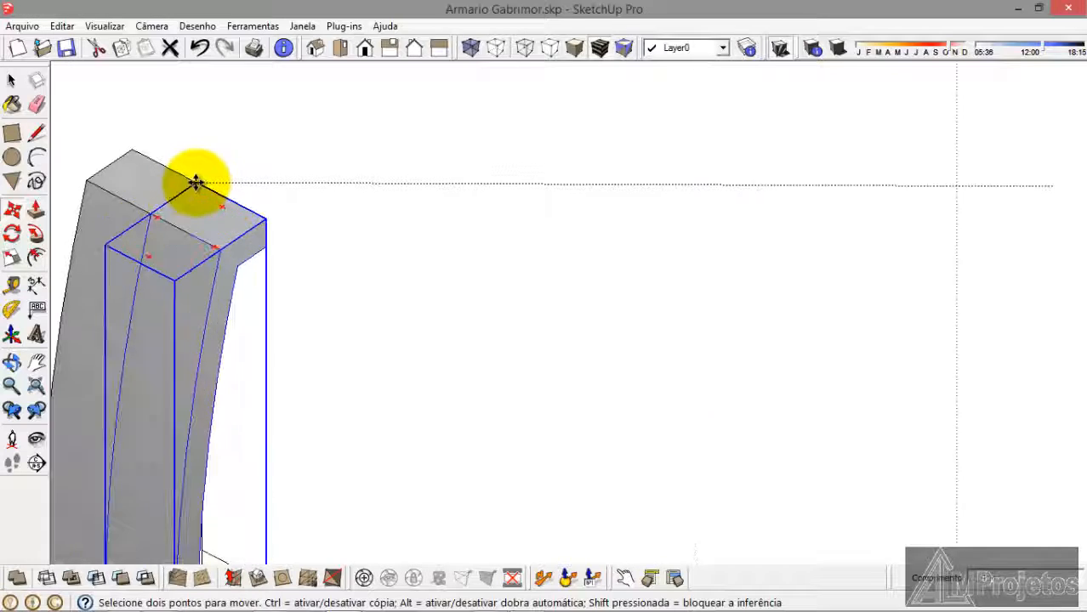
left_click(205, 186)
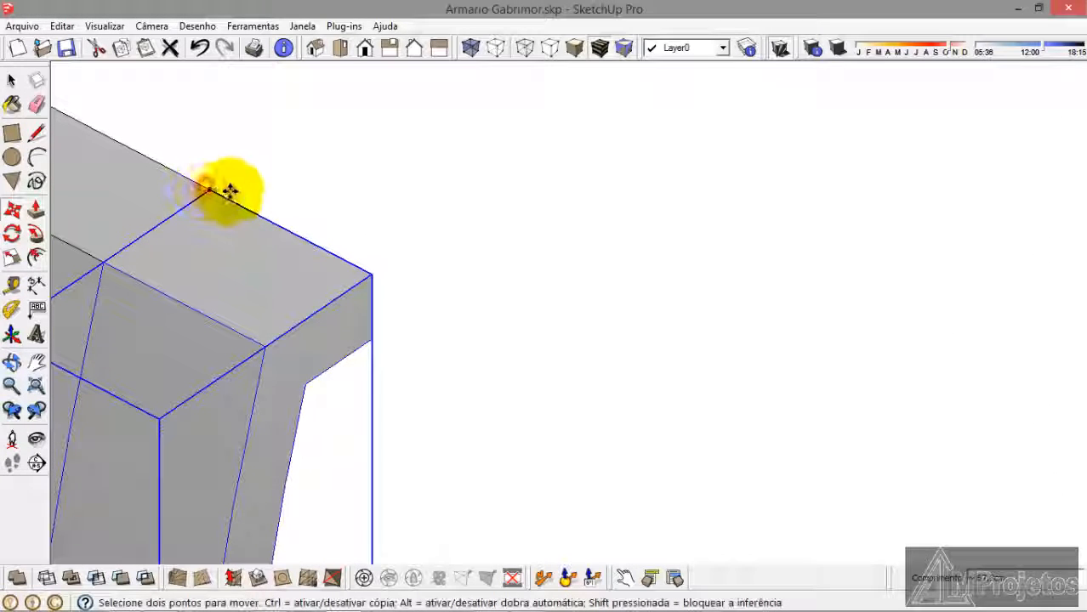
Step: Move the handle copy 6 cm away from the original along the red axis and deselect it
left_click(216, 188)
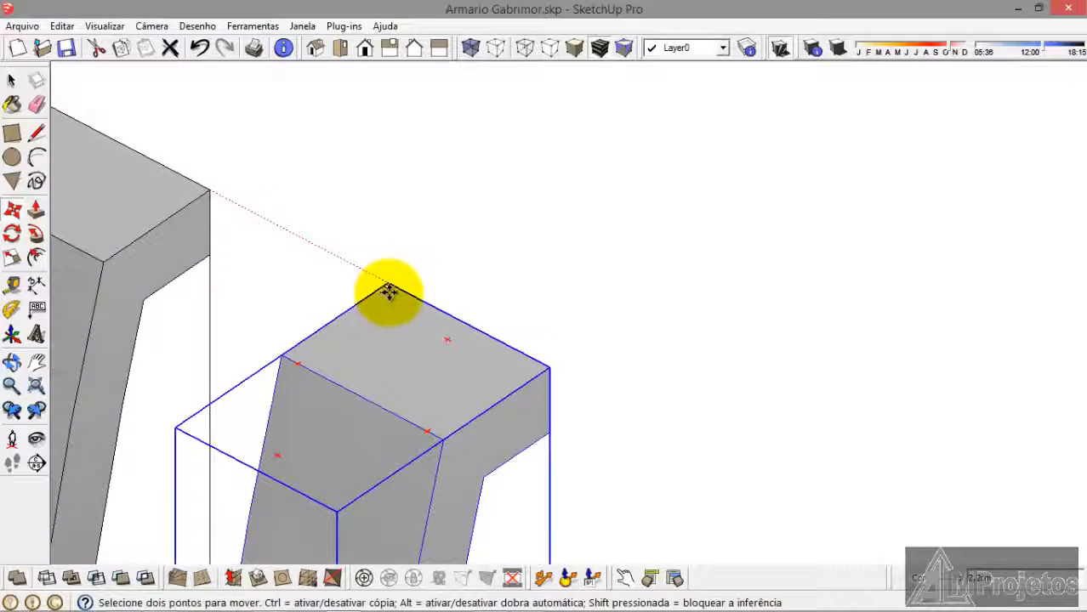
key("Escape")
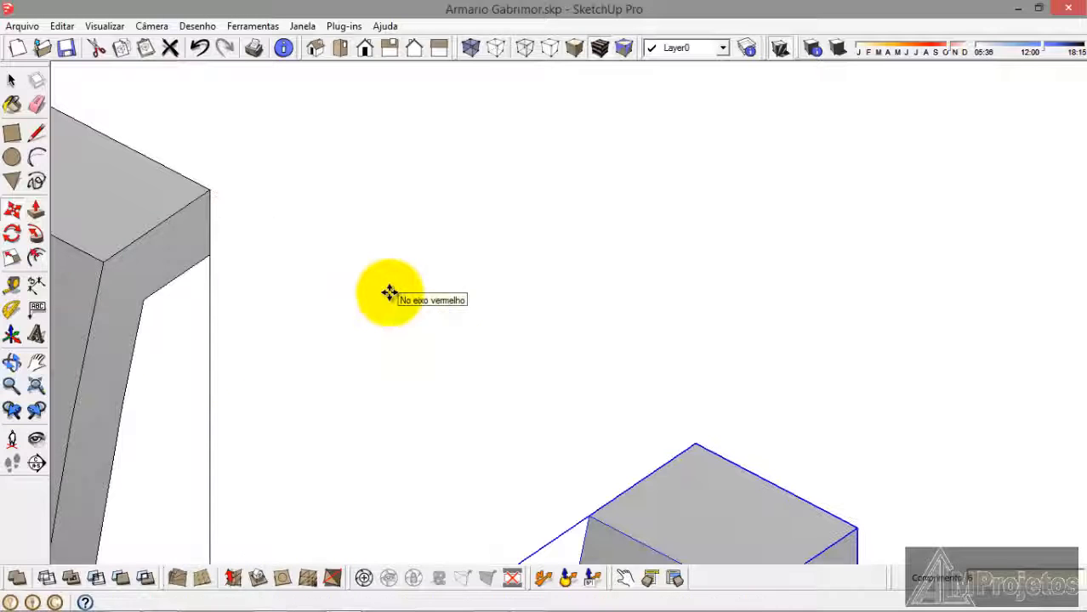
left_click(11, 80)
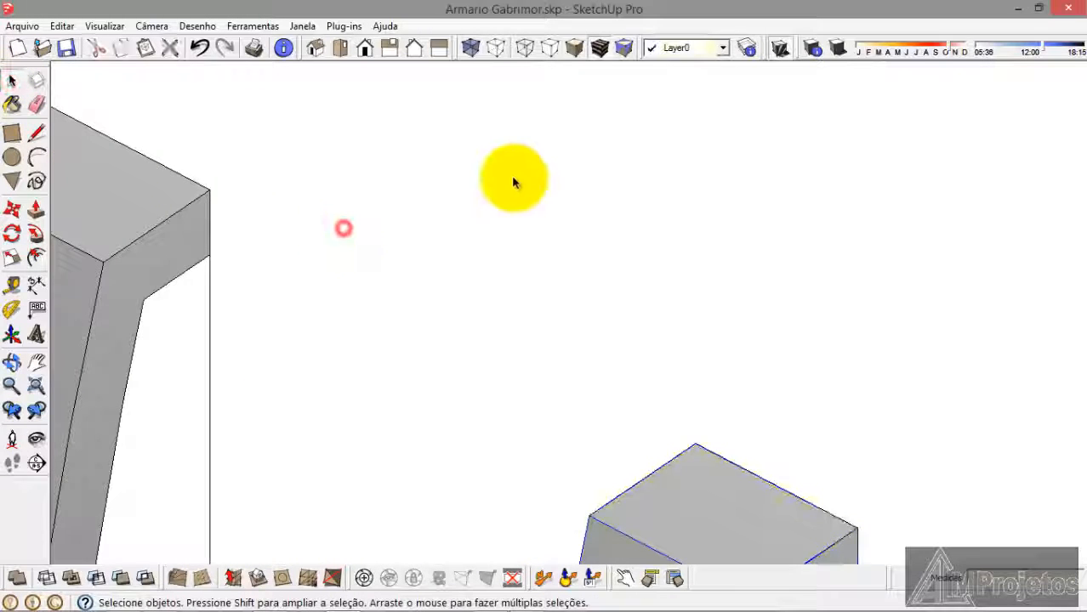
Step: Select both upright handles with their helper lines and paste a copy on the floor in front of the wardrobe
scroll(512, 176, "down", 6)
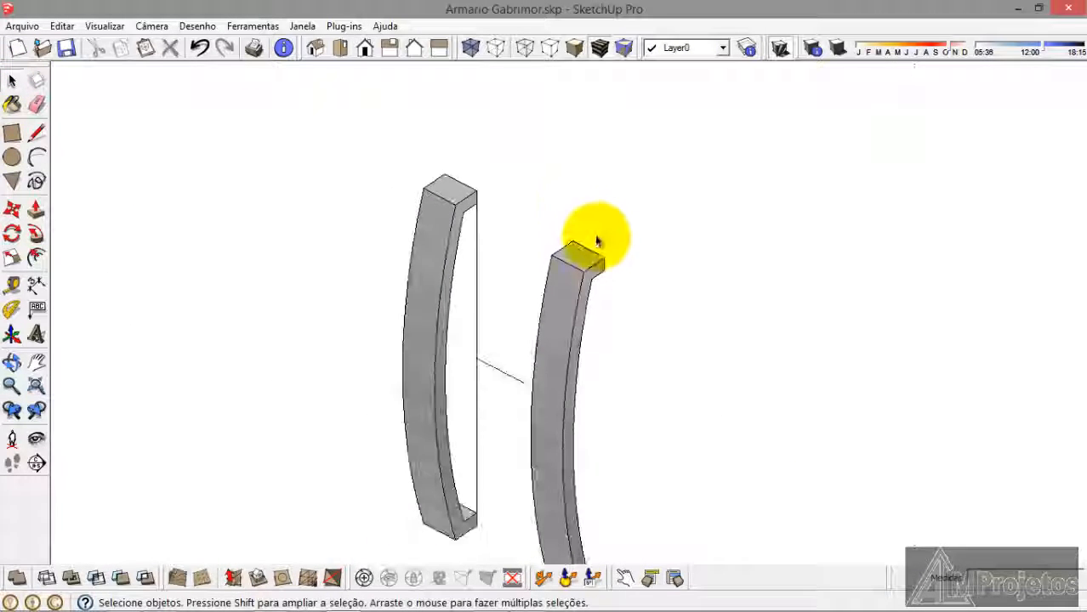
scroll(596, 242, "down", 3)
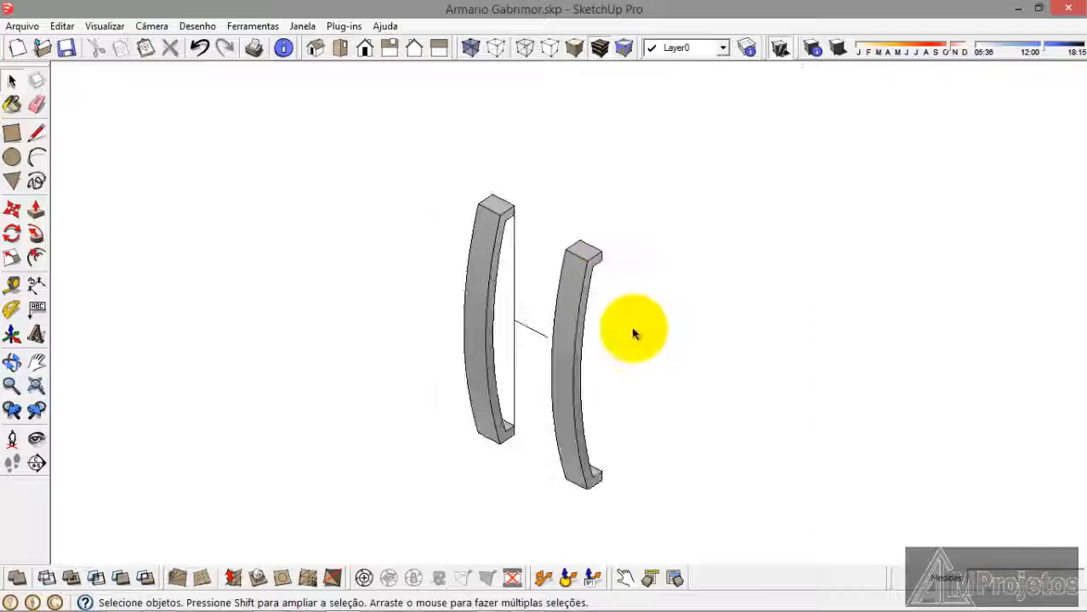
left_click_drag(657, 531, 391, 172)
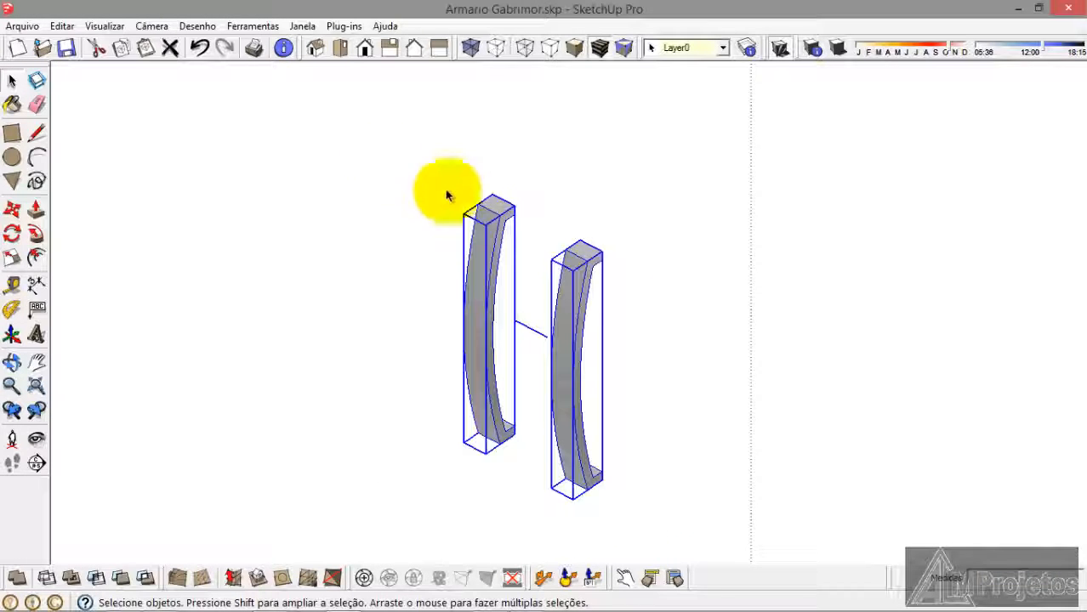
scroll(635, 304, "down", 8)
scroll(564, 423, "down", 3)
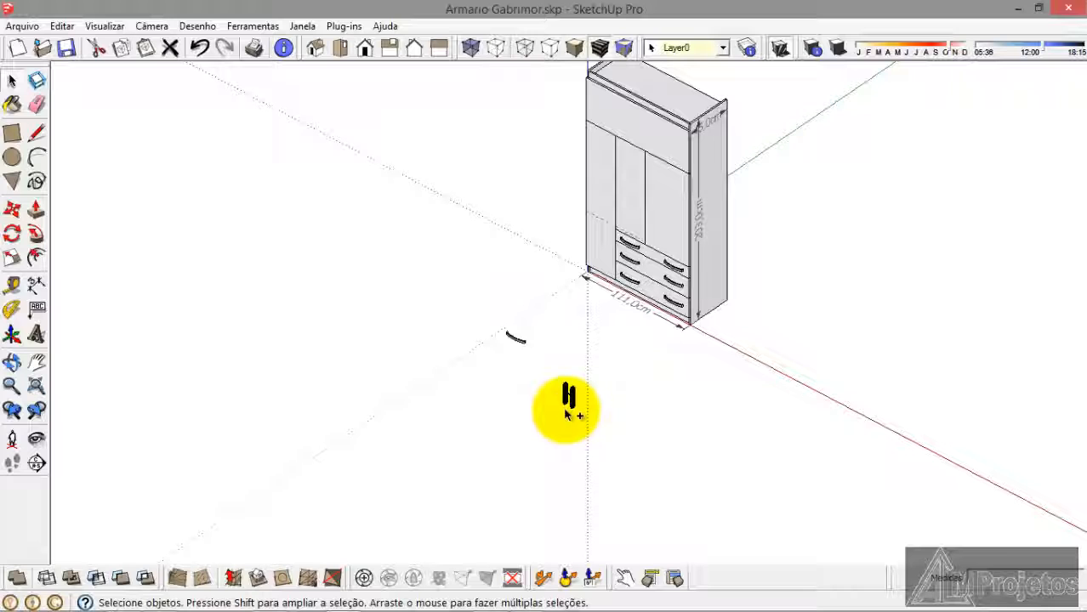
key("ctrl+v")
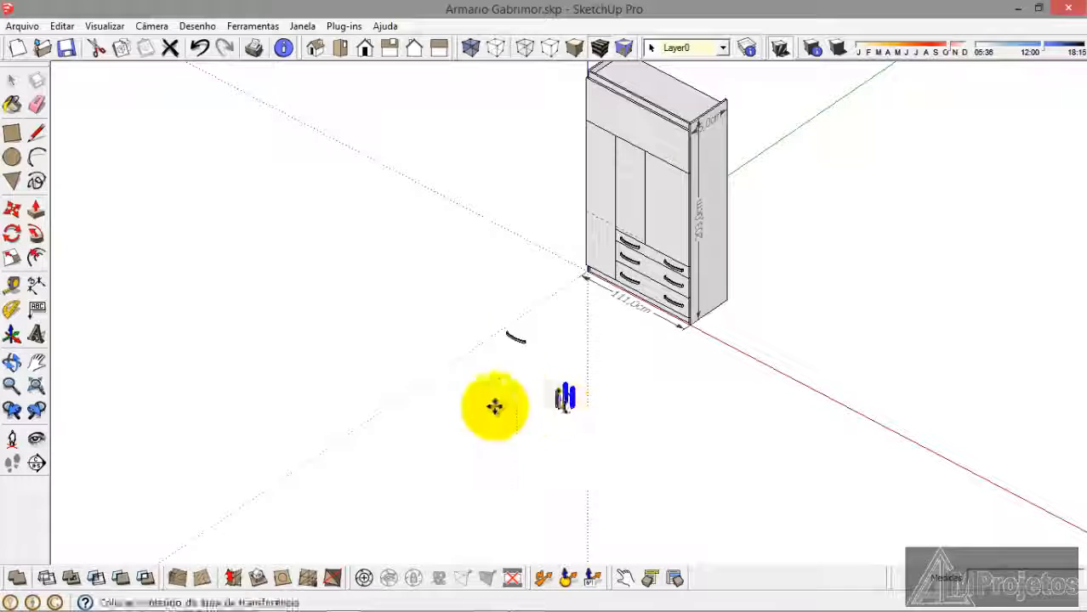
left_click(393, 398)
Step: Move the copied handle pair by its short line's free end onto the seam between the middle and right doors
scroll(396, 393, "up", 3)
scroll(400, 387, "up", 6)
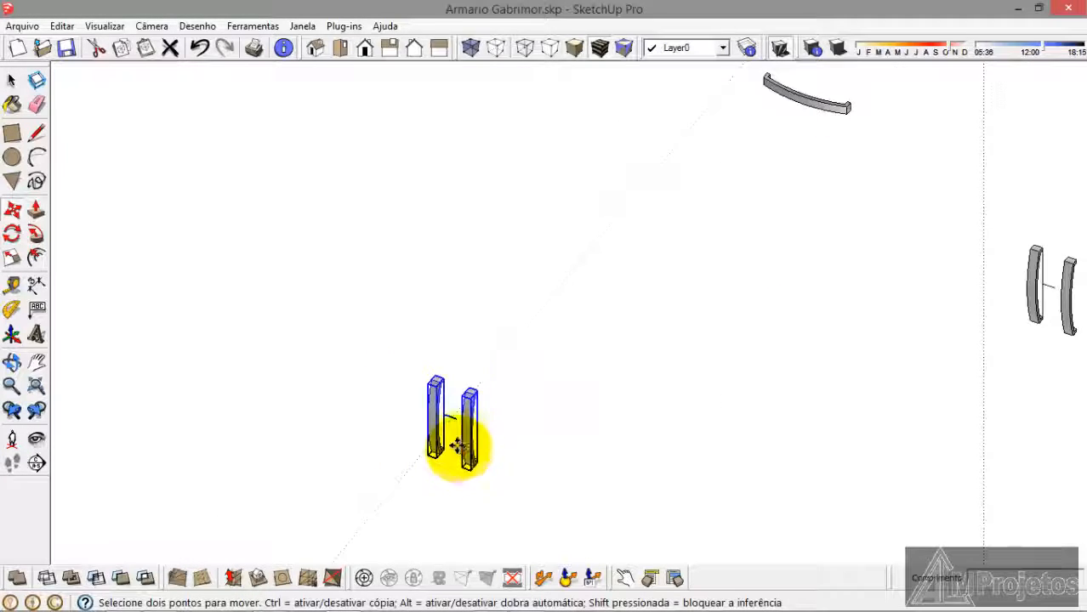
left_click(456, 385)
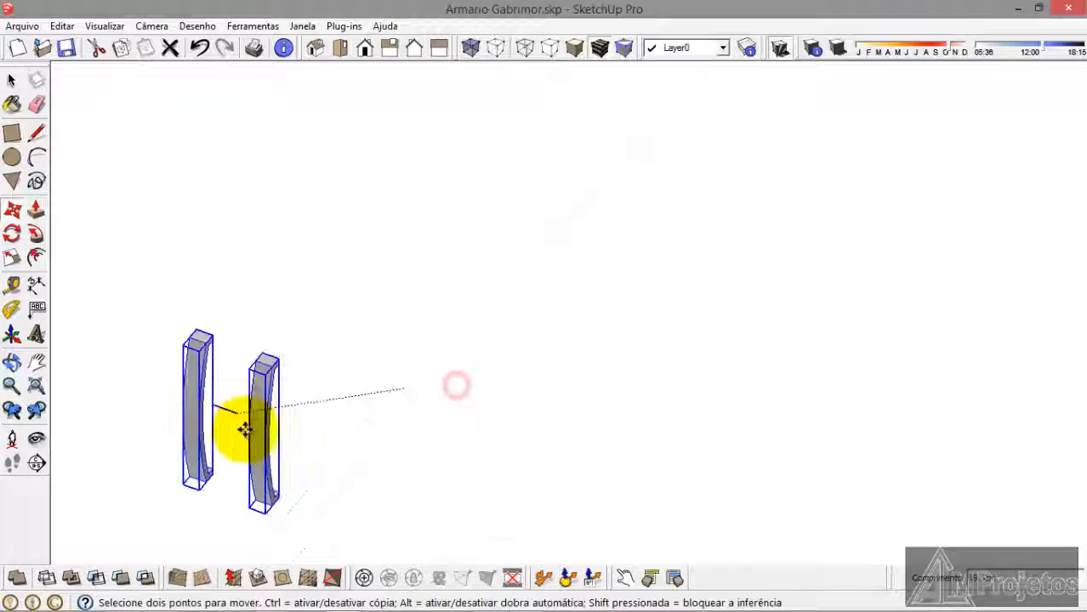
scroll(291, 450, "down", 5)
scroll(357, 459, "down", 3)
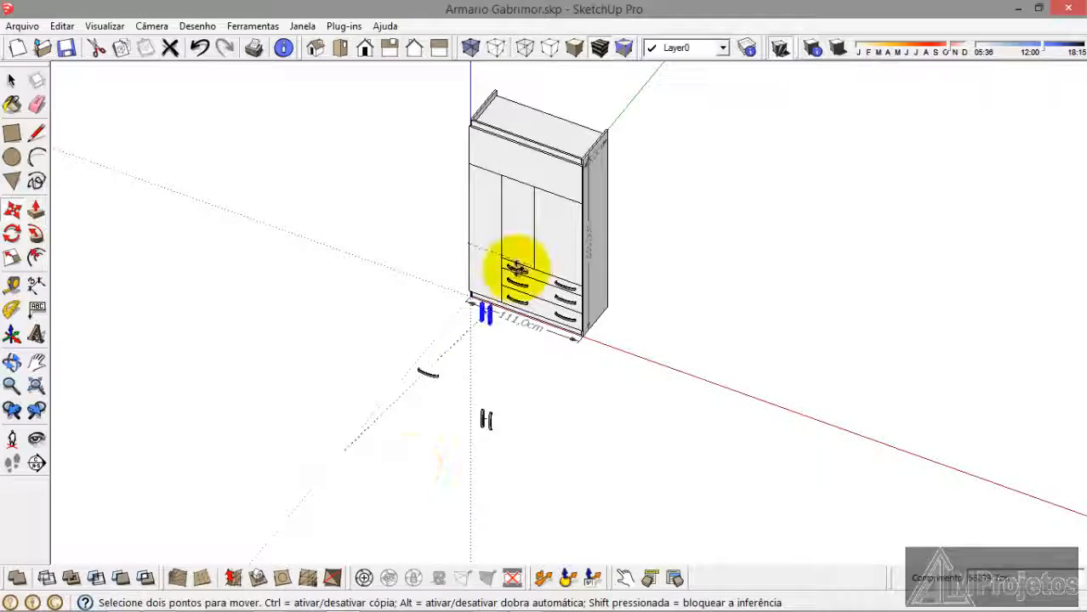
scroll(536, 230, "up", 6)
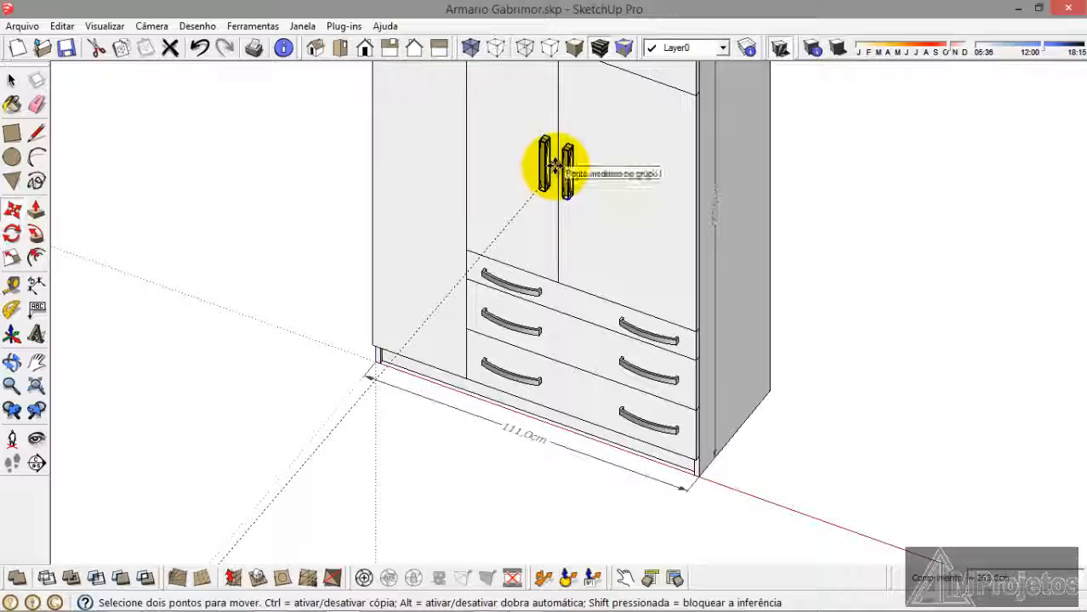
left_click(555, 166)
left_click(12, 80)
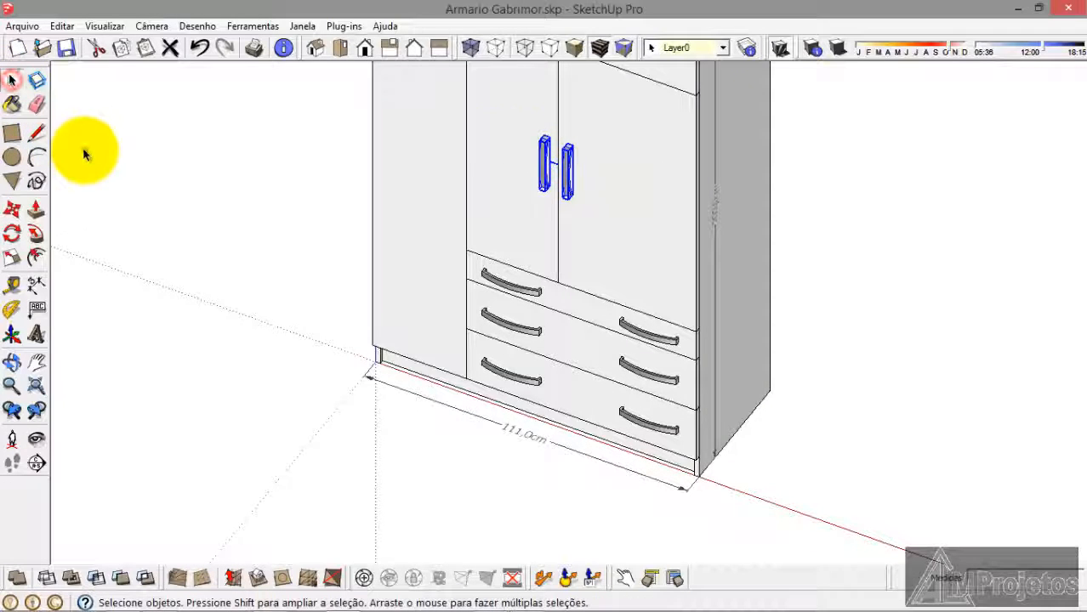
Step: Delete the helper lines between the two door handles
left_click(84, 154)
scroll(581, 143, "up", 6)
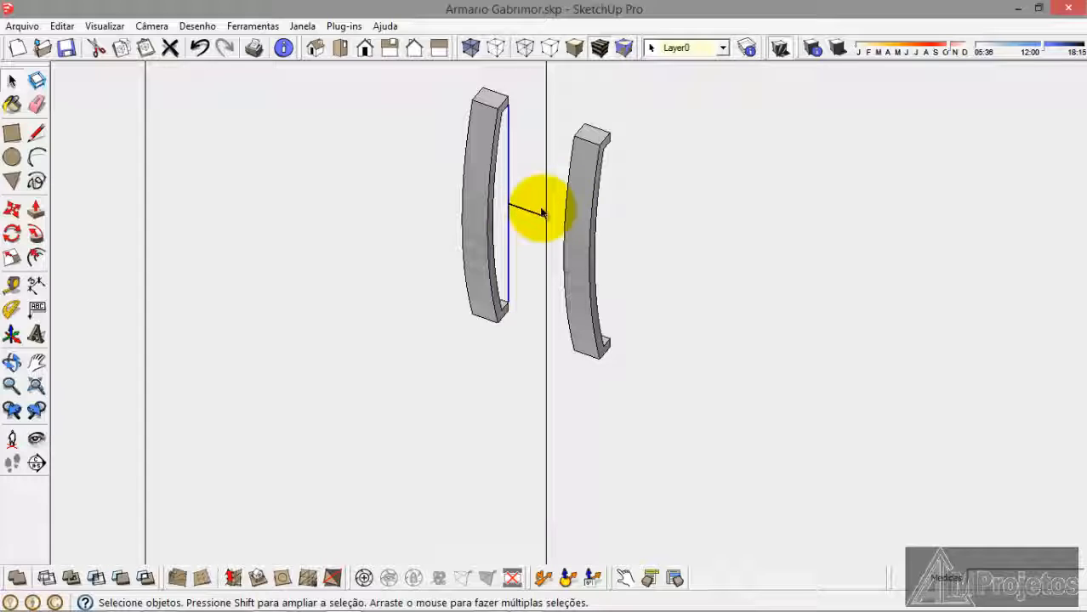
scroll(481, 369, "down", 5)
Step: Combine the middle door and its upright handle into a component named "Porta do meio"
left_click(479, 364)
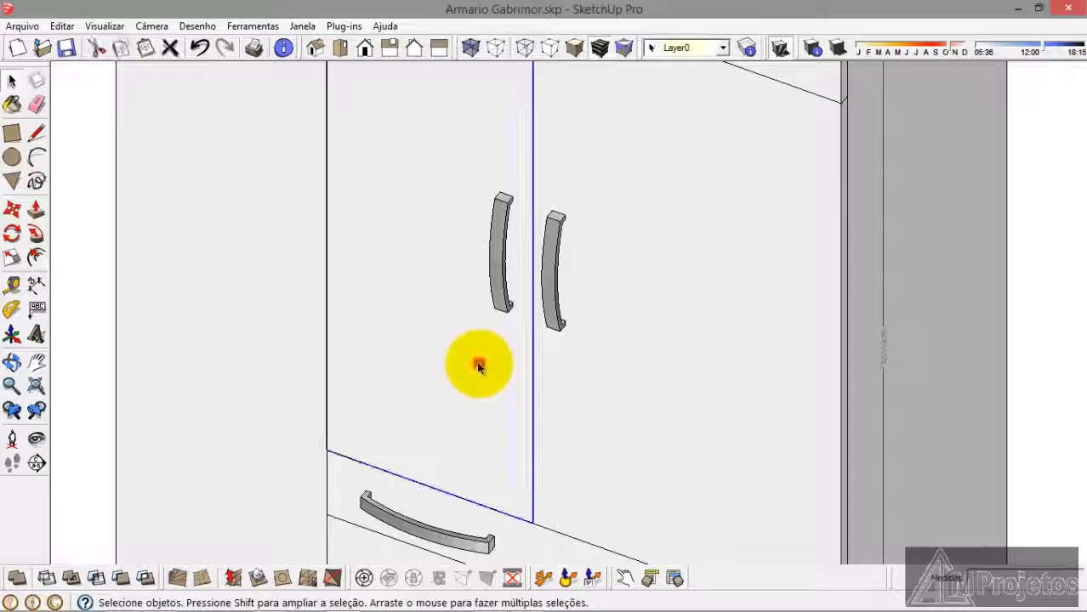
right_click(499, 297)
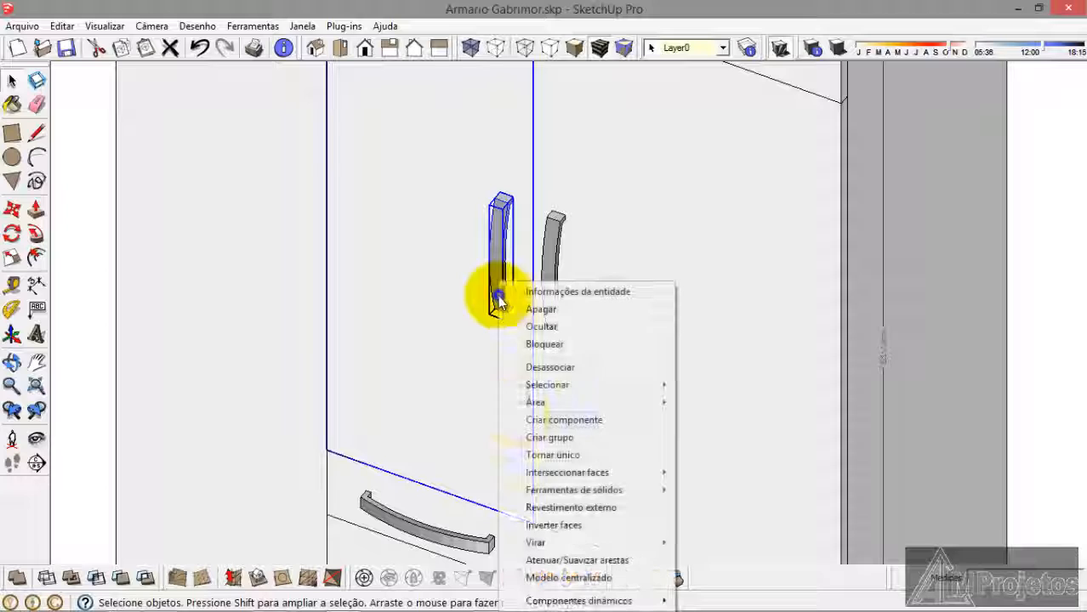
left_click(555, 419)
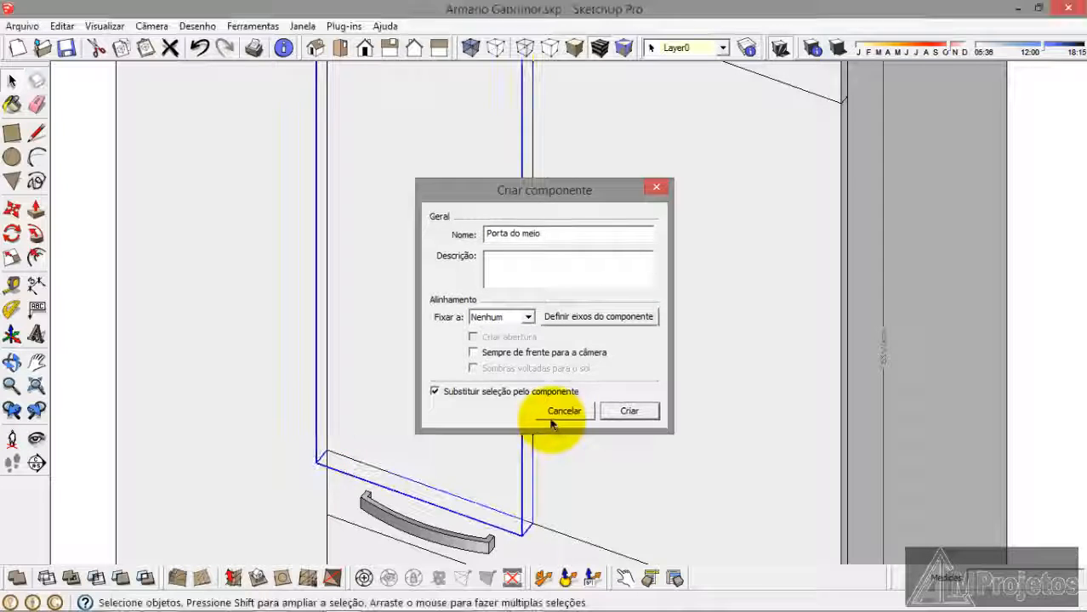
left_click(560, 412)
Step: Combine the right door and its upright handle into a component named "Porta deo meio larga" and deselect it
left_click(621, 377)
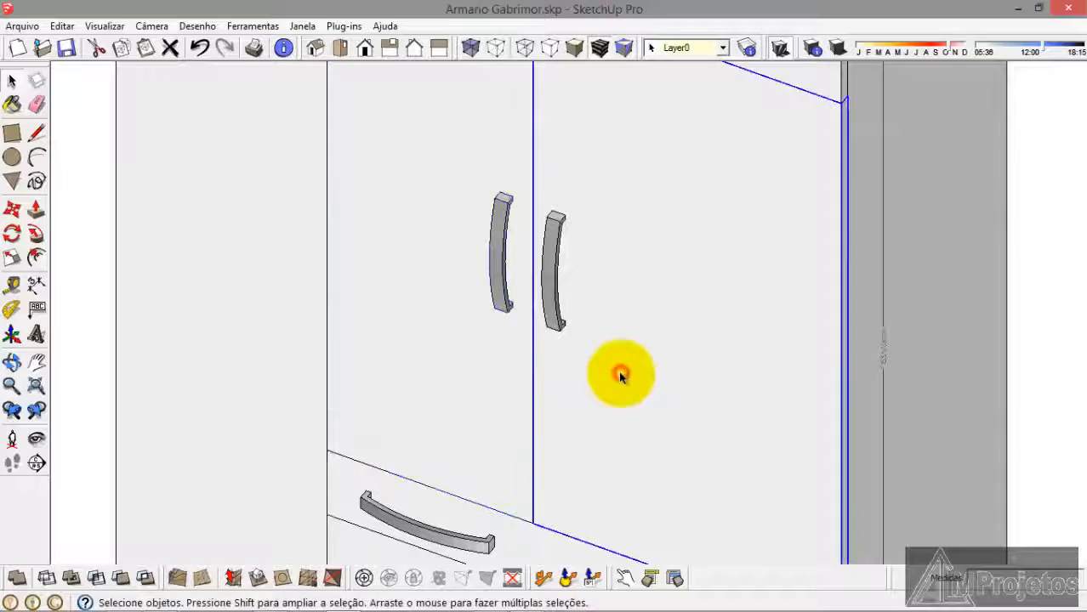
left_click(557, 302, "shift")
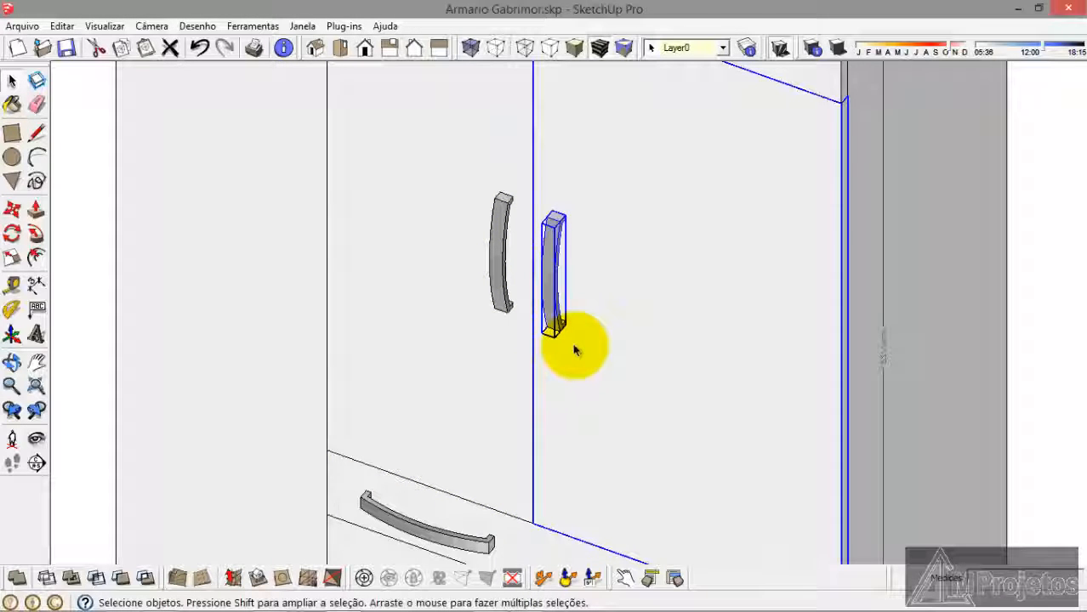
type("g")
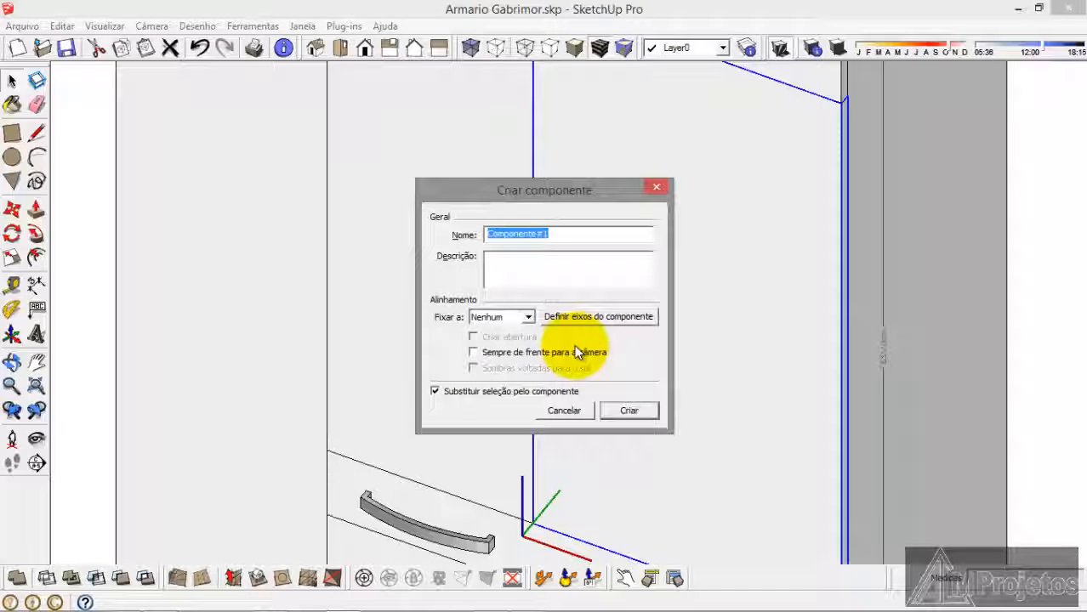
type("Porta deo meio larga")
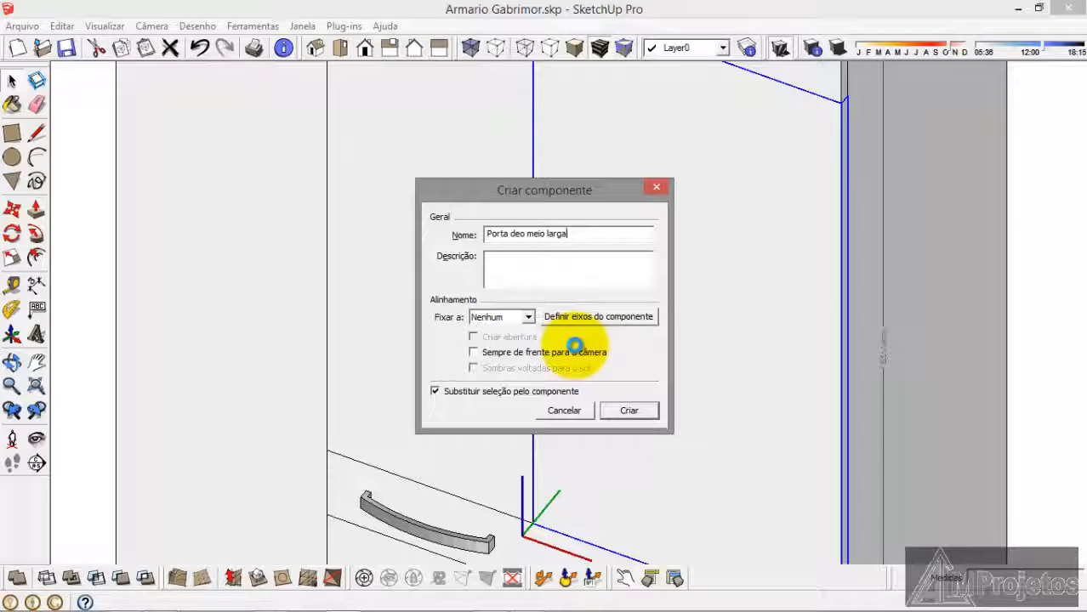
key("Return")
scroll(574, 351, "down", 6)
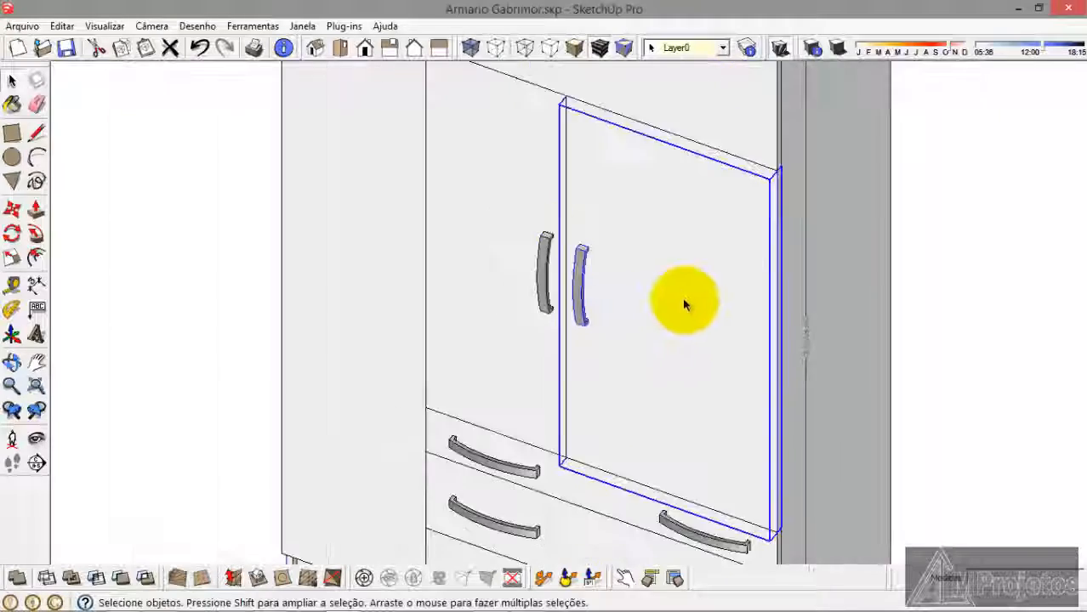
left_click(351, 367)
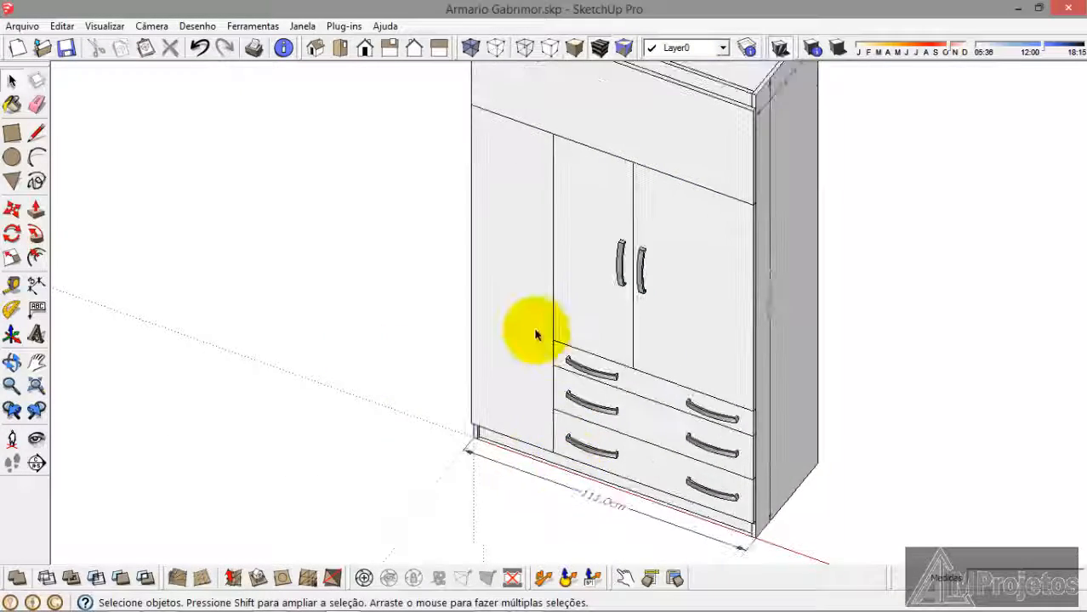
Step: Move the left upright handle and its short line from the floor by the line's free end onto the seam between the left and middle doors
scroll(533, 328, "down", 4)
scroll(510, 368, "up", 6)
scroll(467, 484, "down", 3)
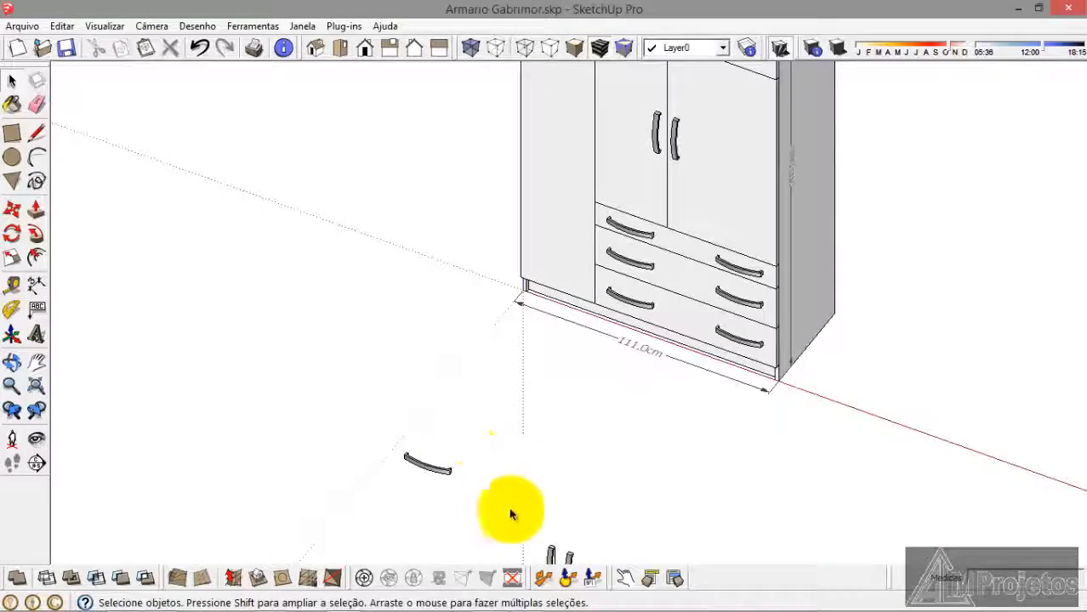
scroll(529, 557, "up", 1)
scroll(558, 372, "down", 3)
scroll(547, 538, "up", 7)
scroll(563, 522, "up", 3)
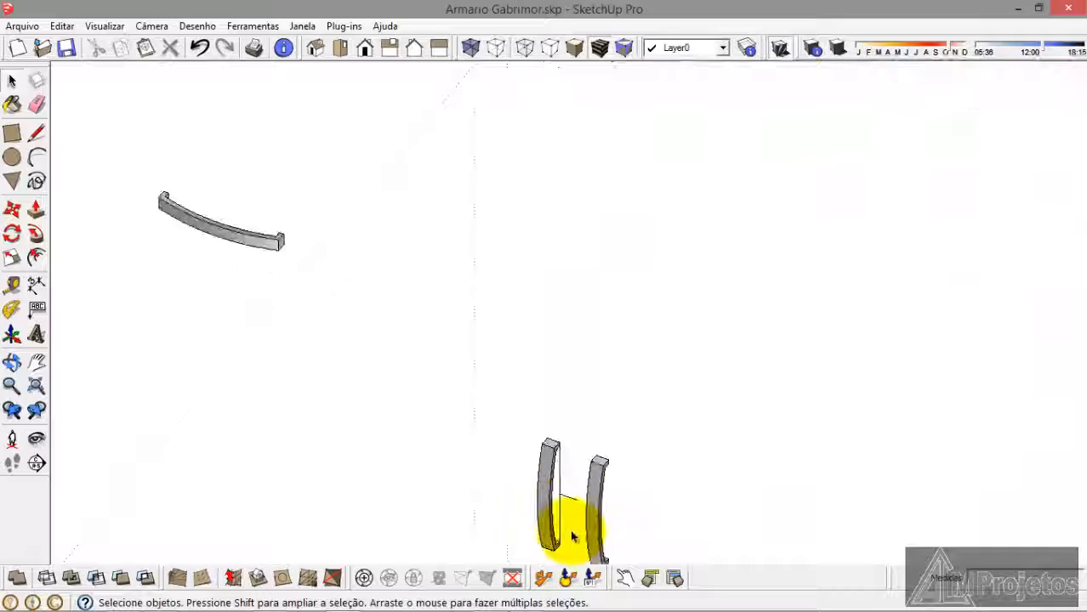
scroll(583, 446, "down", 3)
left_click_drag(580, 536, 516, 440)
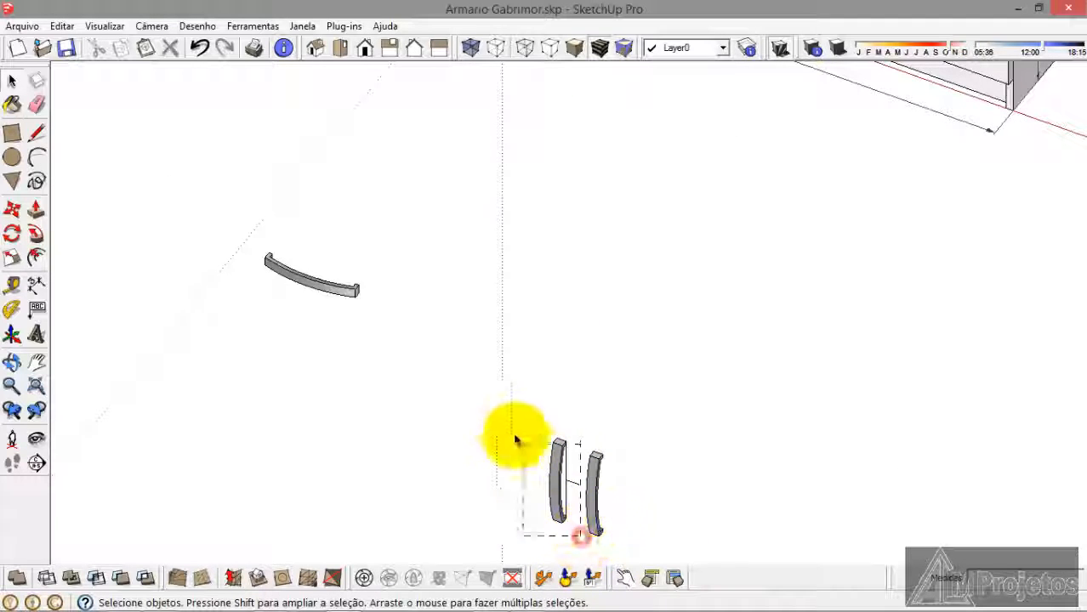
left_click(12, 209)
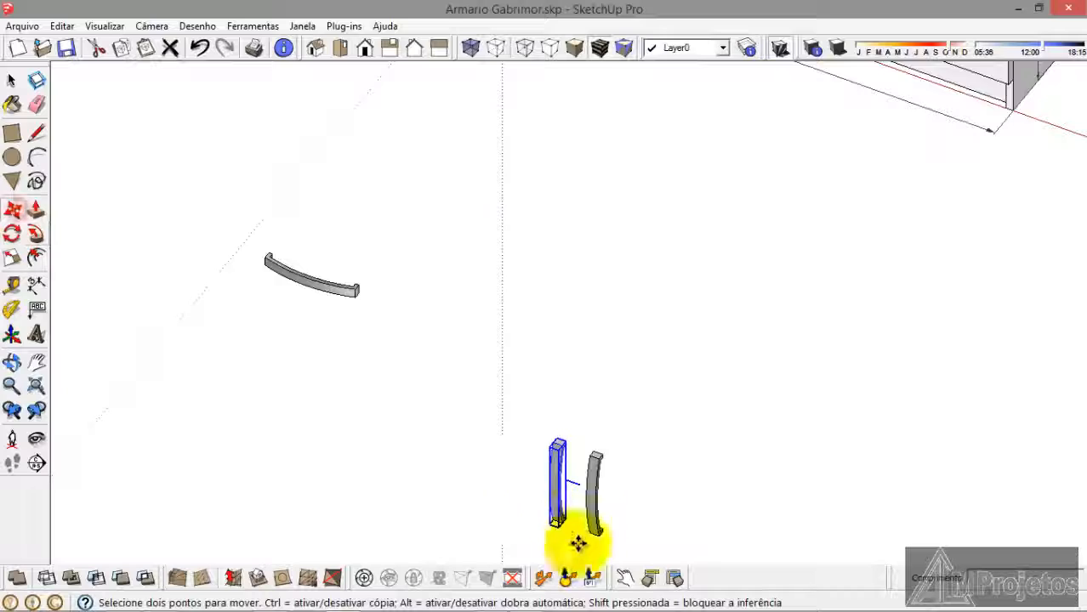
scroll(579, 480, "up", 3)
scroll(580, 467, "up", 2)
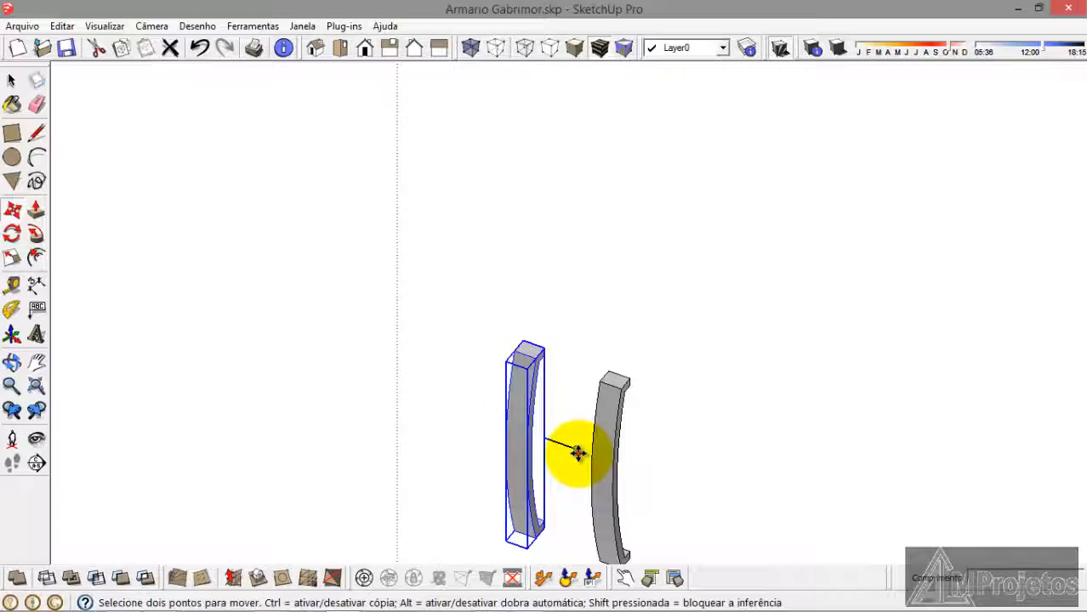
scroll(484, 565, "down", 8)
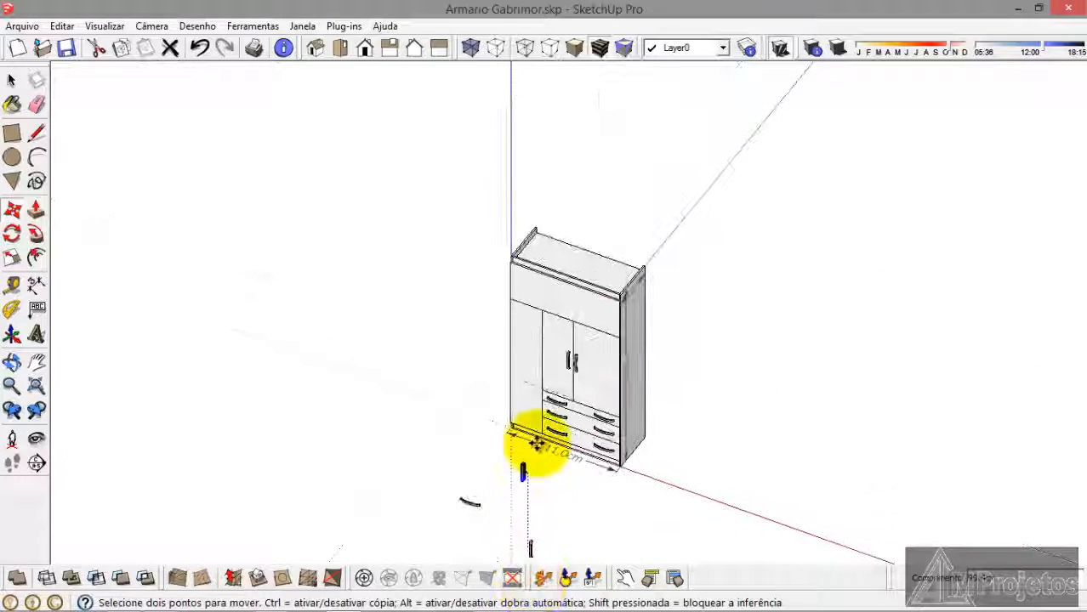
scroll(536, 444, "up", 5)
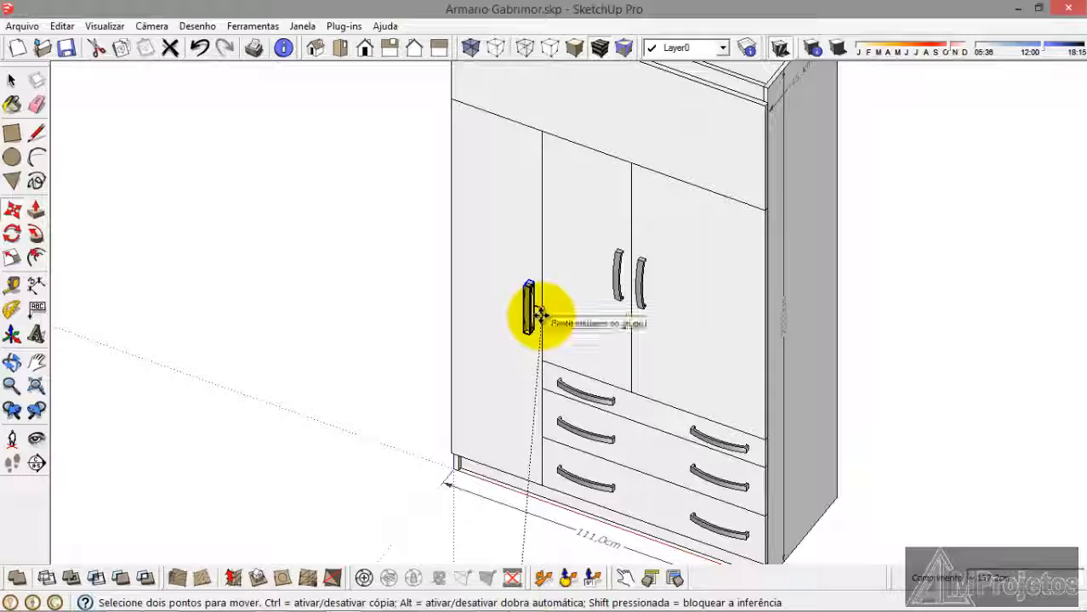
left_click(540, 315)
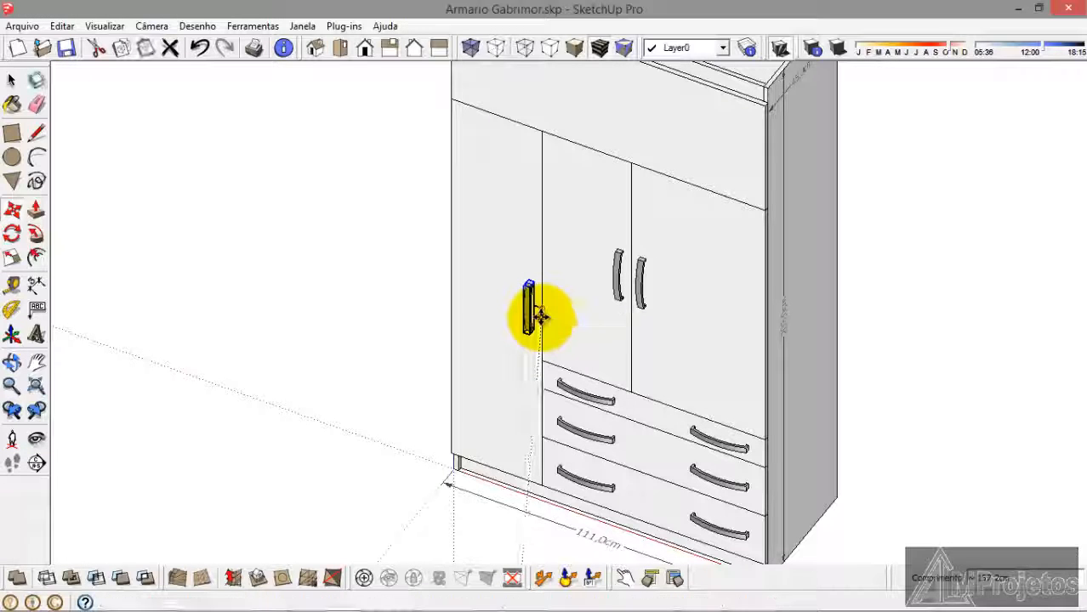
left_click(11, 79)
left_click(161, 295)
Step: Combine the left door and its upright handle into a component named "Porta lateral esquerda" and deselect it
scroll(585, 321, "up", 6)
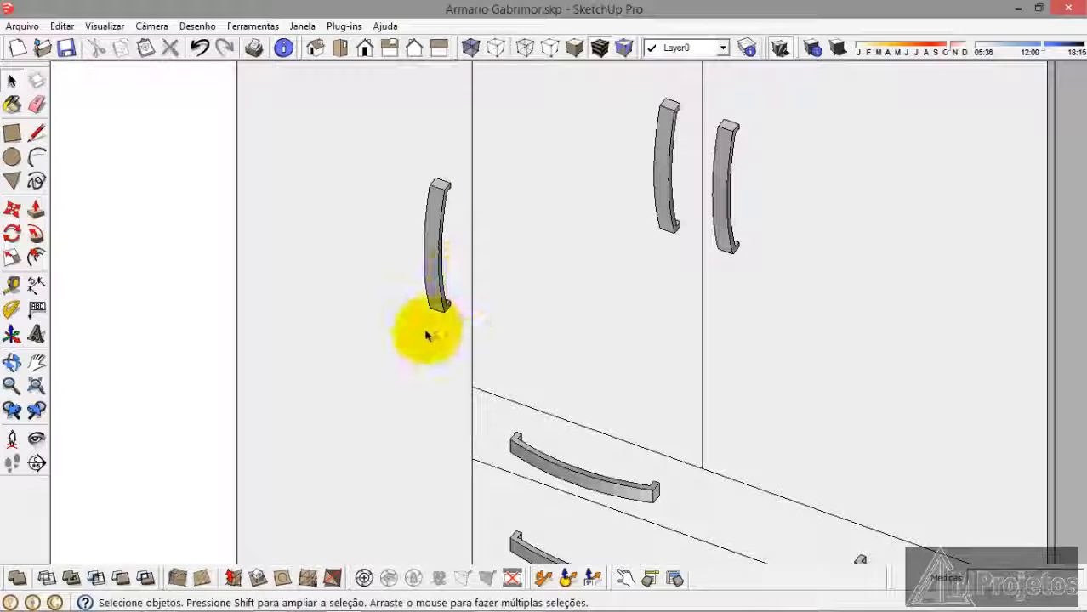
left_click(442, 281)
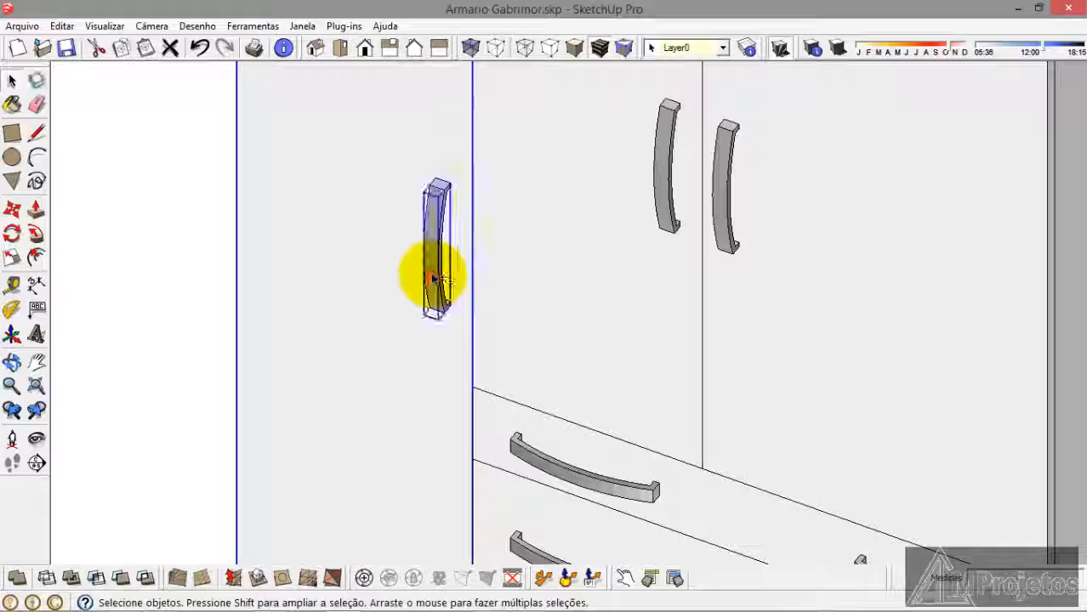
right_click(433, 278)
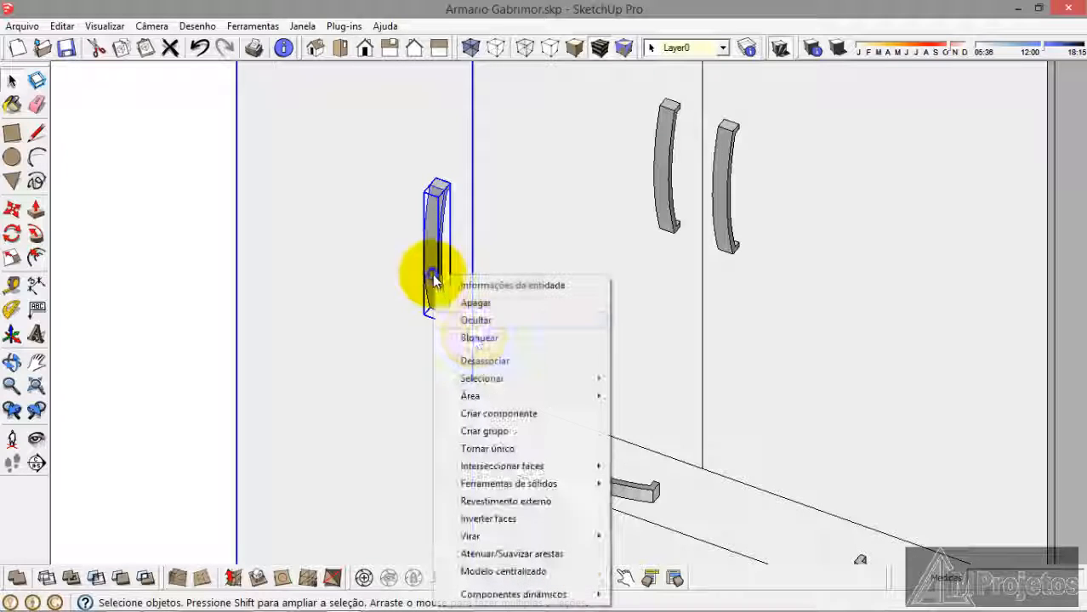
left_click(493, 417)
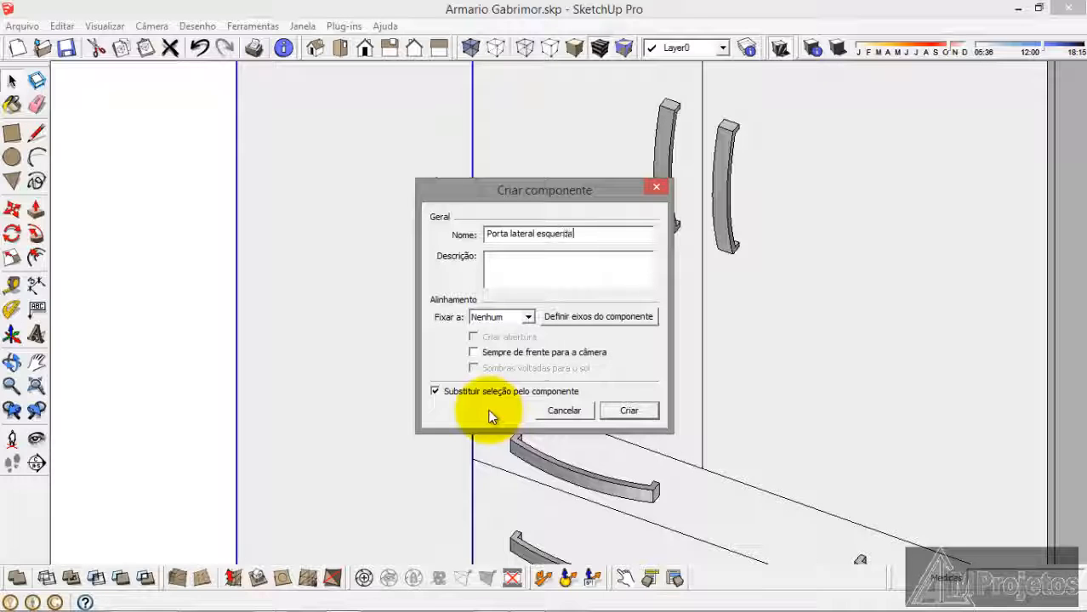
key("Return")
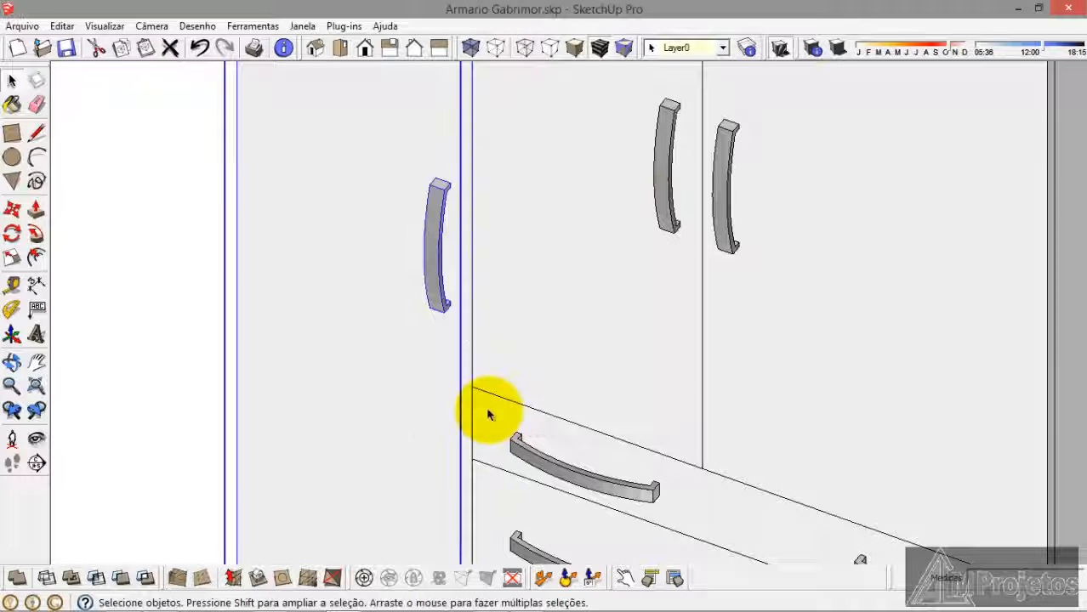
left_click(88, 268)
Step: Draw a helper line between the inner corners of the loose horizontal handle's two feet
scroll(404, 145, "down", 10)
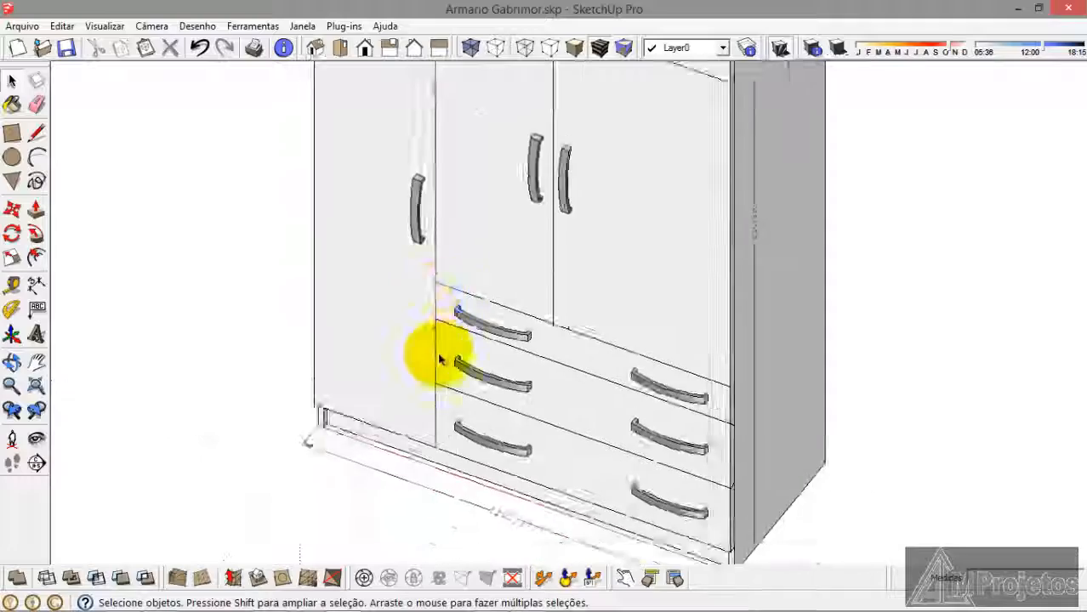
scroll(500, 284, "down", 2)
scroll(364, 456, "up", 6)
middle_click_drag(366, 481, 374, 129)
scroll(366, 453, "down", 2)
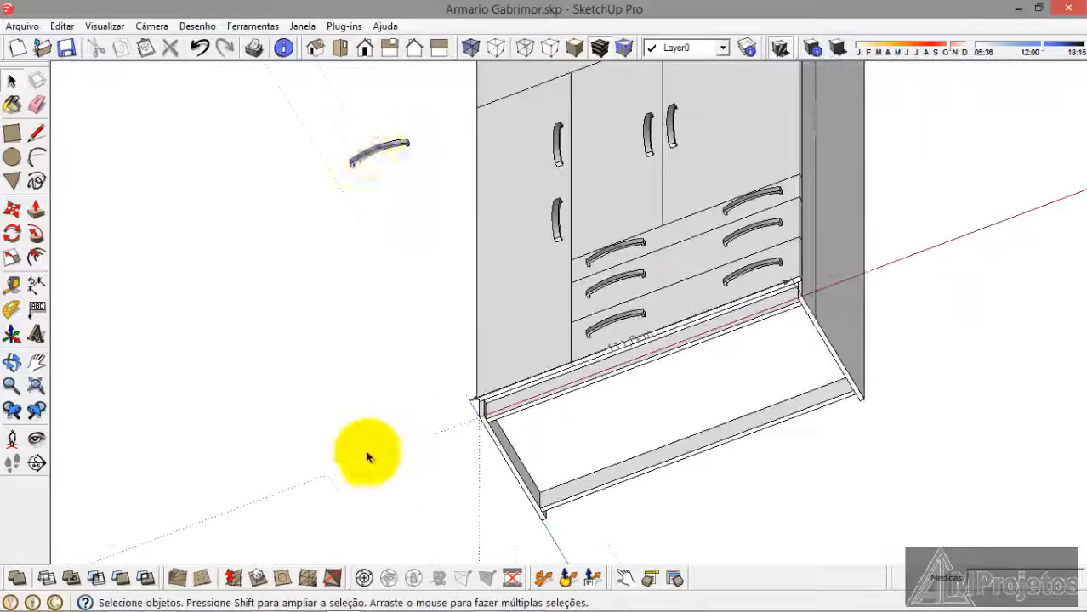
scroll(384, 99, "up", 5)
left_click(36, 134)
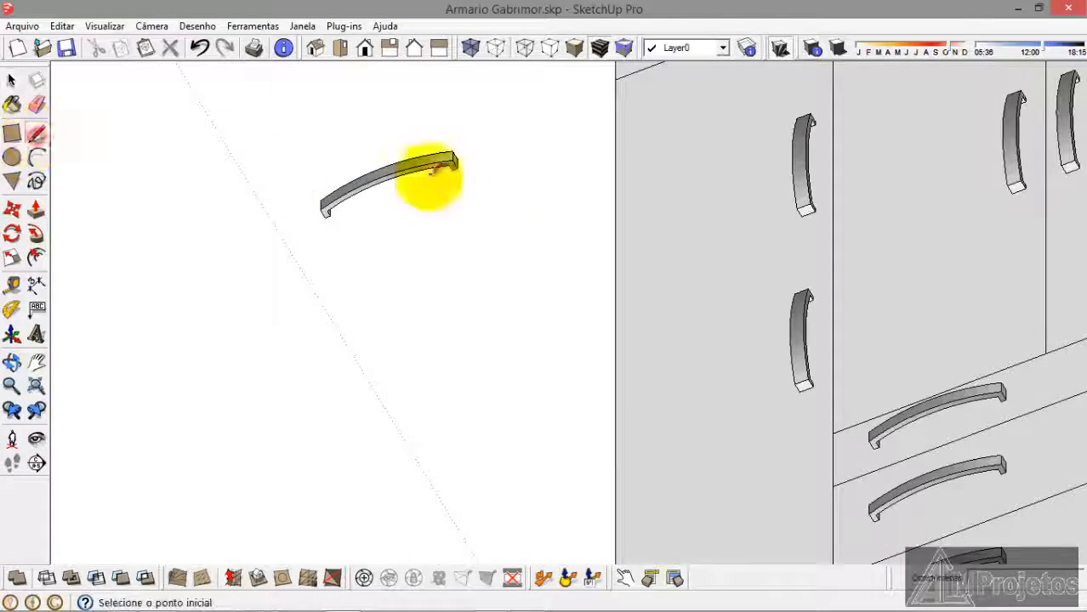
scroll(430, 172, "up", 5)
left_click(367, 158)
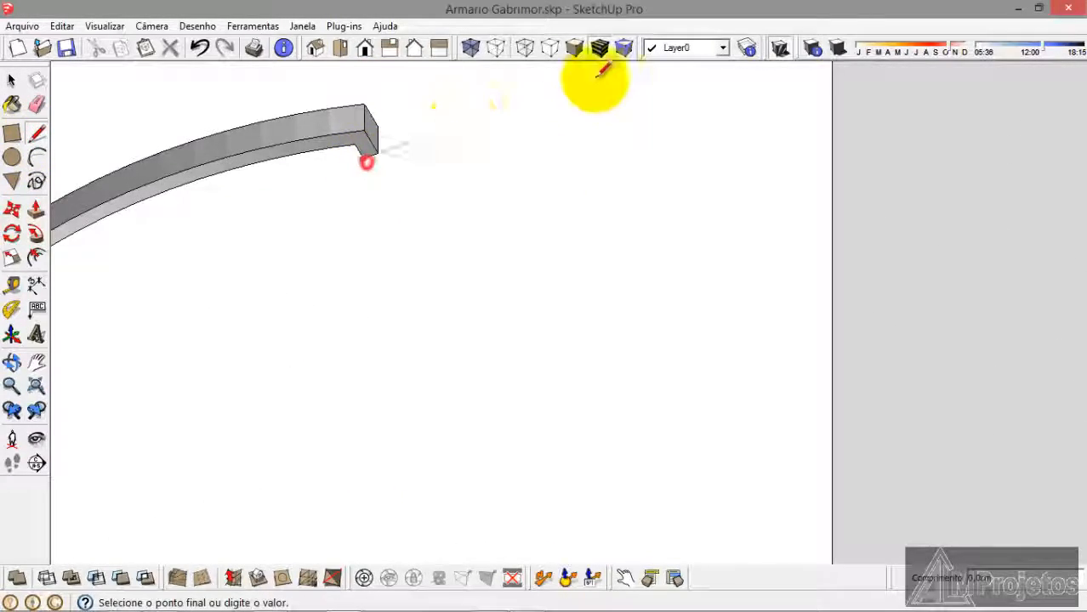
scroll(242, 236, "down", 3)
scroll(220, 218, "up", 2)
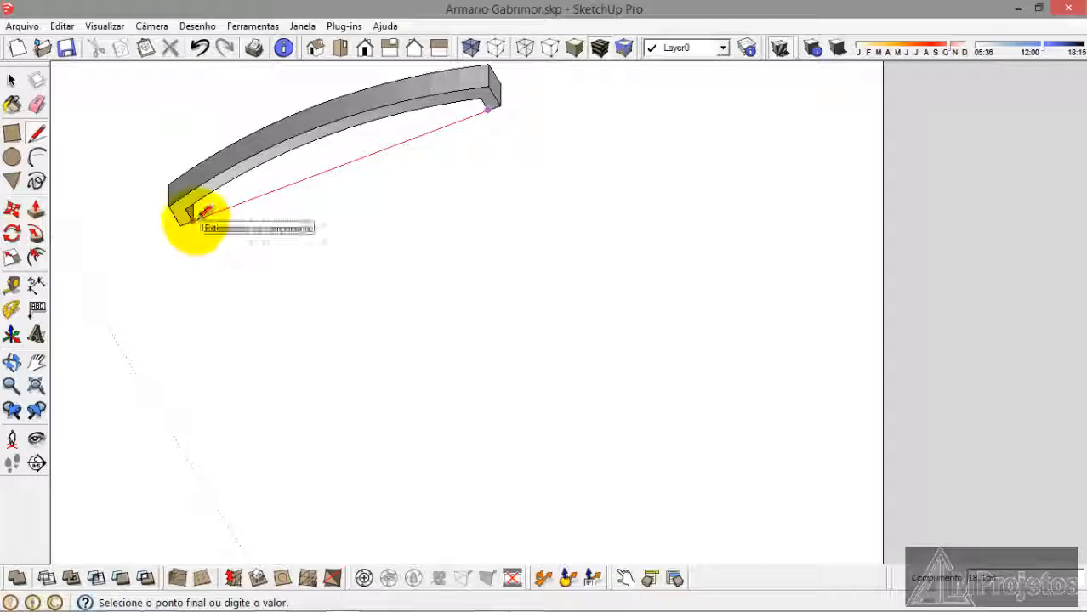
left_click(194, 218)
left_click(11, 85)
scroll(264, 238, "down", 3)
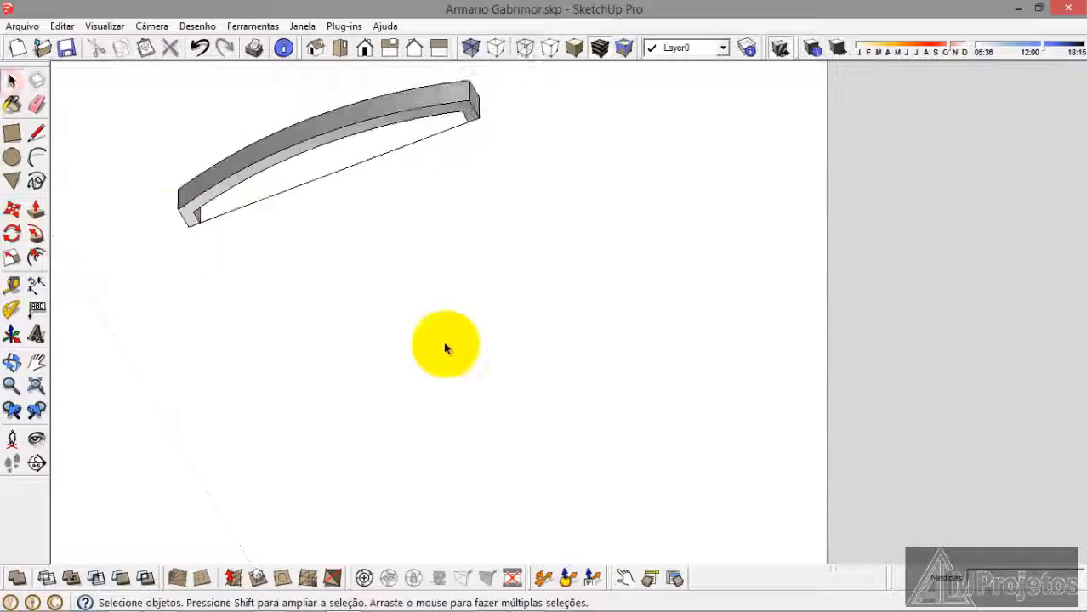
Step: Move the loose horizontal handle with its helper line by the line's midpoint to a free spot left of the wardrobe and deselect it
middle_click_drag(481, 365, 509, 406)
left_click_drag(558, 460, 157, 313)
left_click(11, 208)
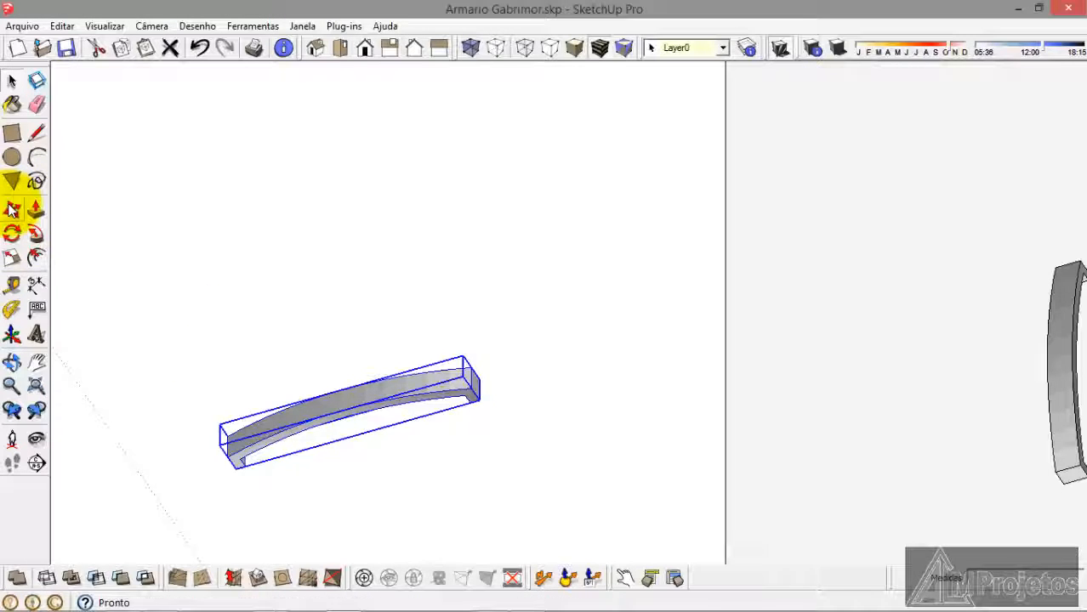
left_click(361, 436)
scroll(364, 367, "down", 5)
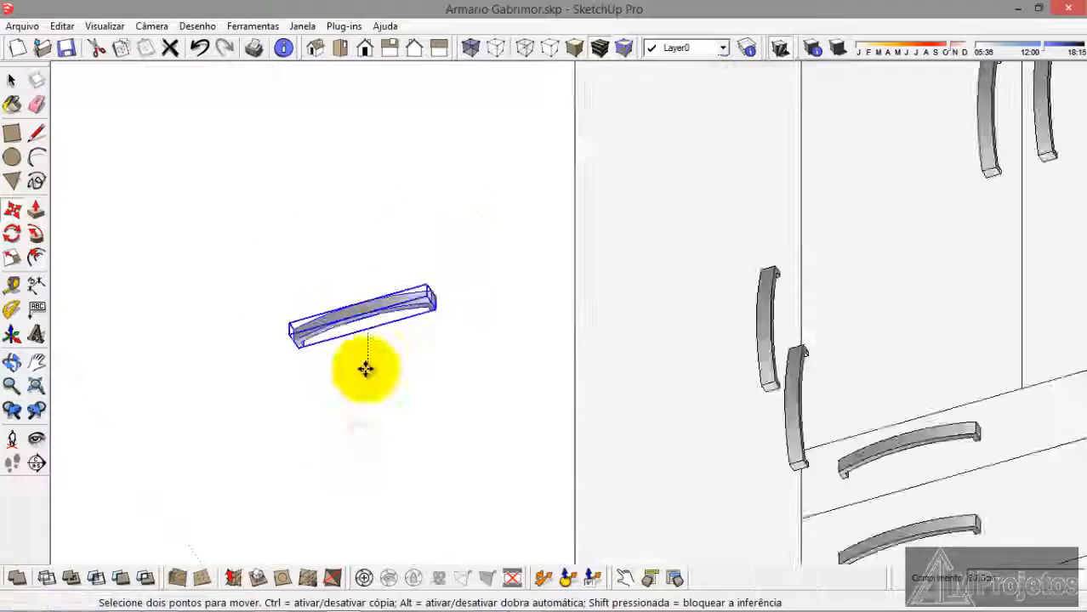
middle_click_drag(426, 343, 485, 390)
scroll(536, 185, "up", 3)
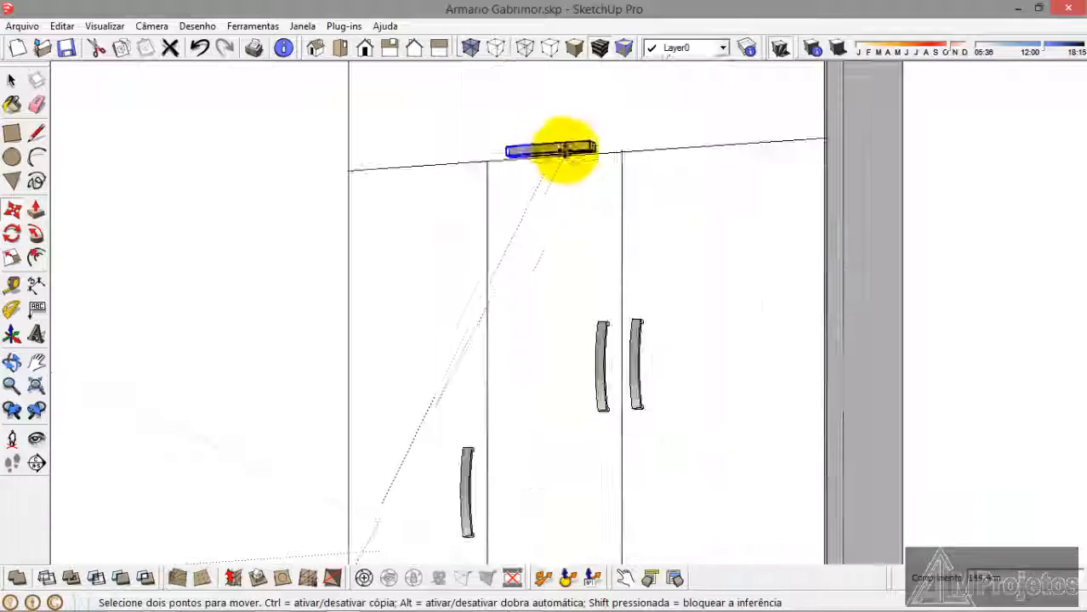
middle_click_drag(594, 268, 578, 331)
scroll(566, 108, "up", 2)
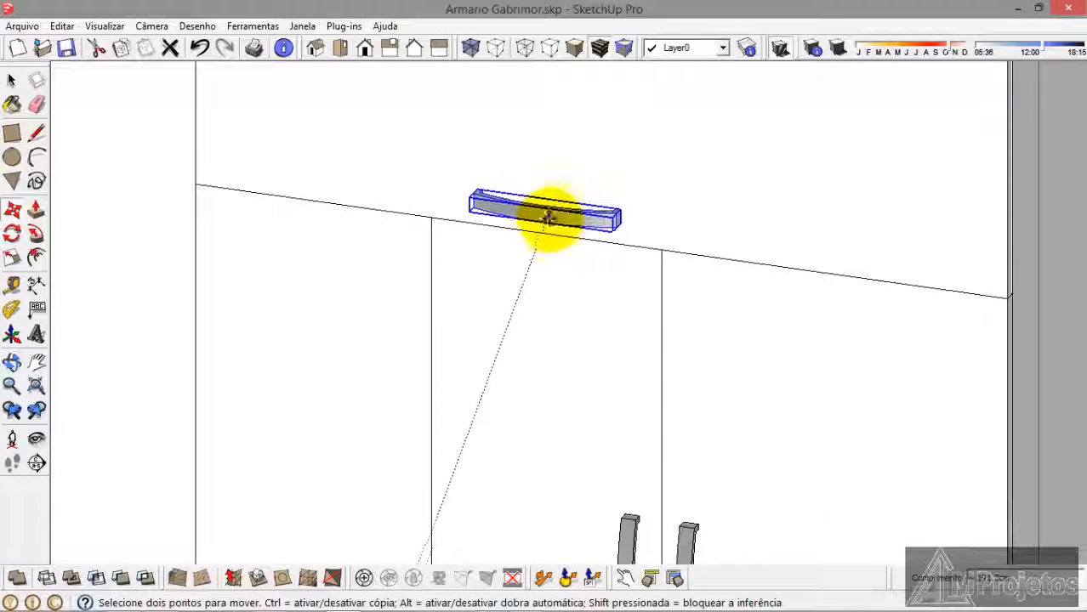
scroll(566, 232, "down", 4)
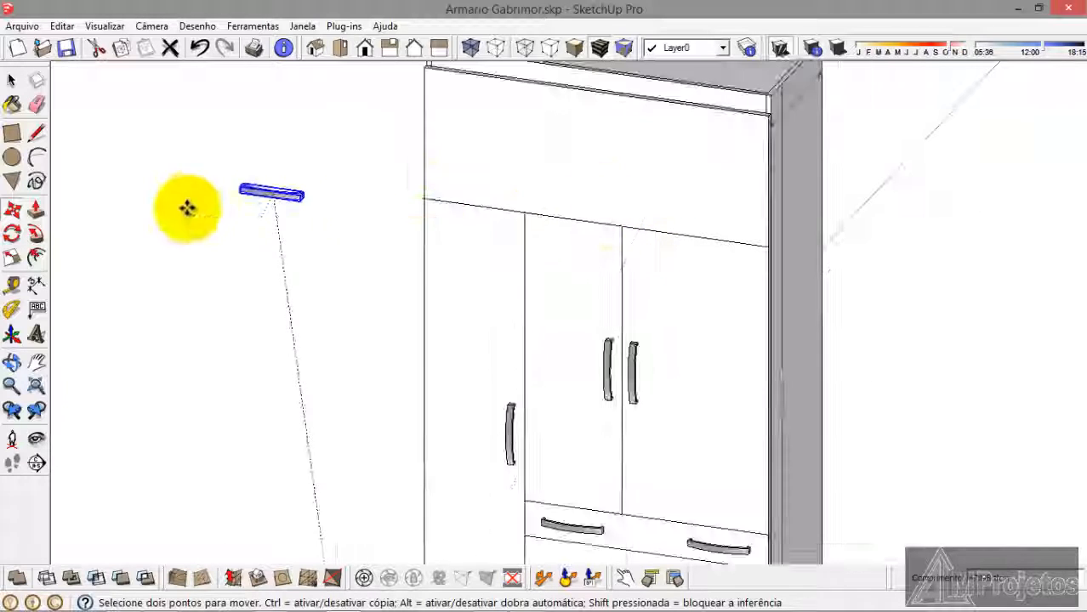
scroll(522, 128, "down", 4)
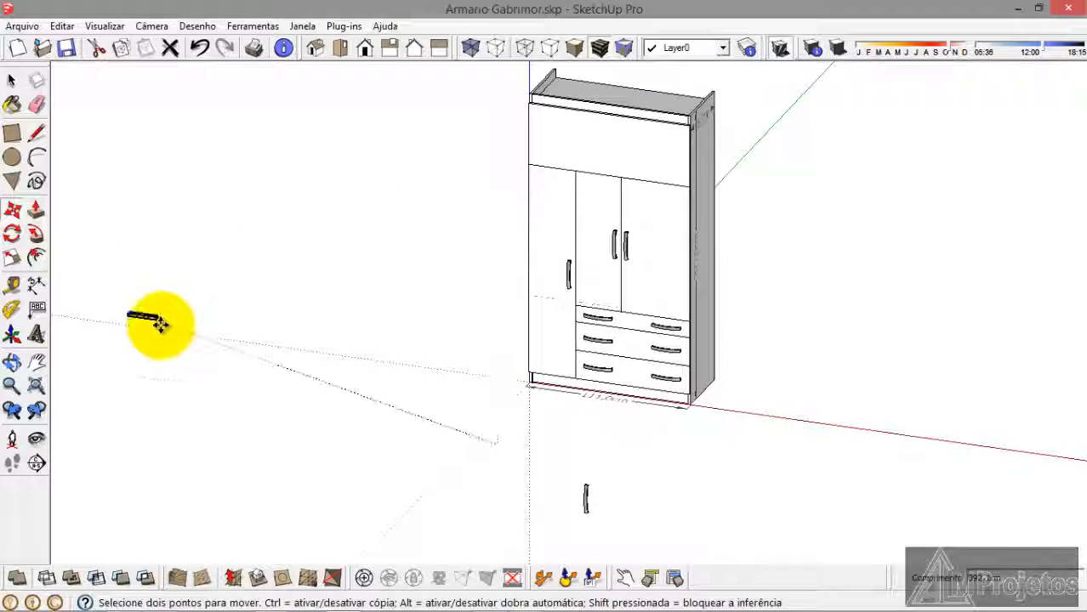
left_click(161, 323)
left_click(11, 80)
left_click(177, 187)
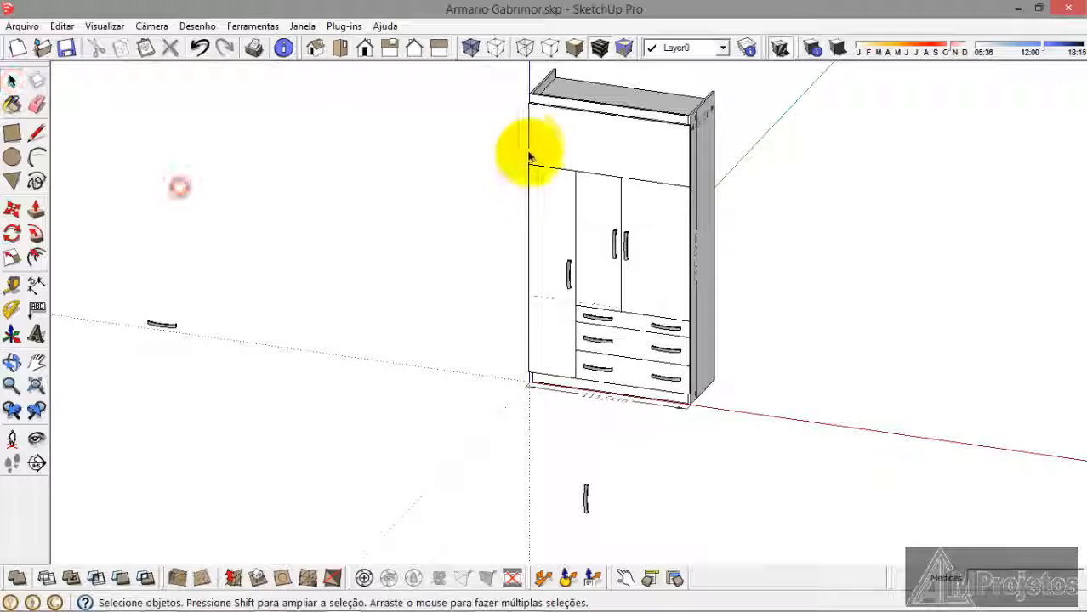
Step: Move the top flap out of the wardrobe to a free spot on its left and deselect it
left_click(537, 145)
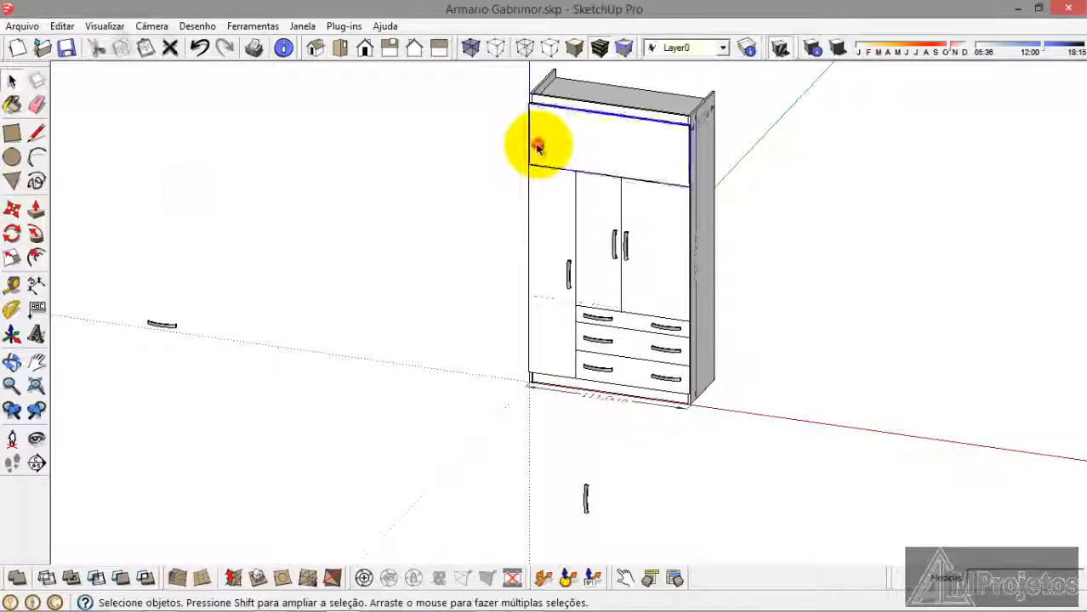
left_click(12, 208)
left_click(606, 158)
left_click(273, 208)
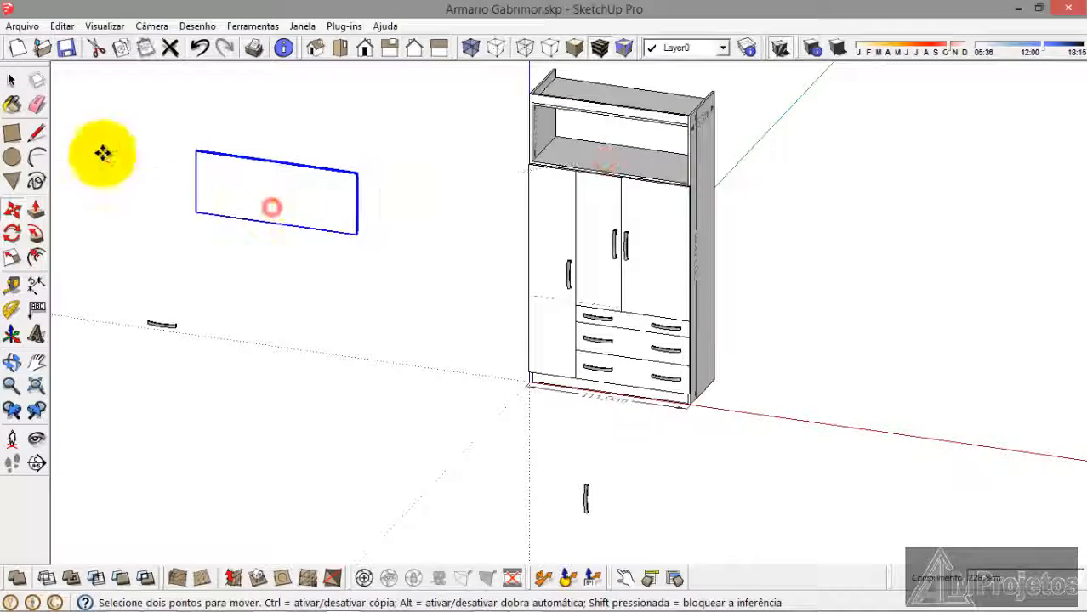
left_click(11, 80)
left_click(88, 209)
Step: Move the loose horizontal handle with its helper line by the line's midpoint onto the midpoint of the flap's lower front edge and deselect it
middle_click_drag(146, 352, 191, 232)
scroll(425, 140, "down", 3)
middle_click_drag(518, 402, 477, 211)
scroll(347, 393, "up", 3)
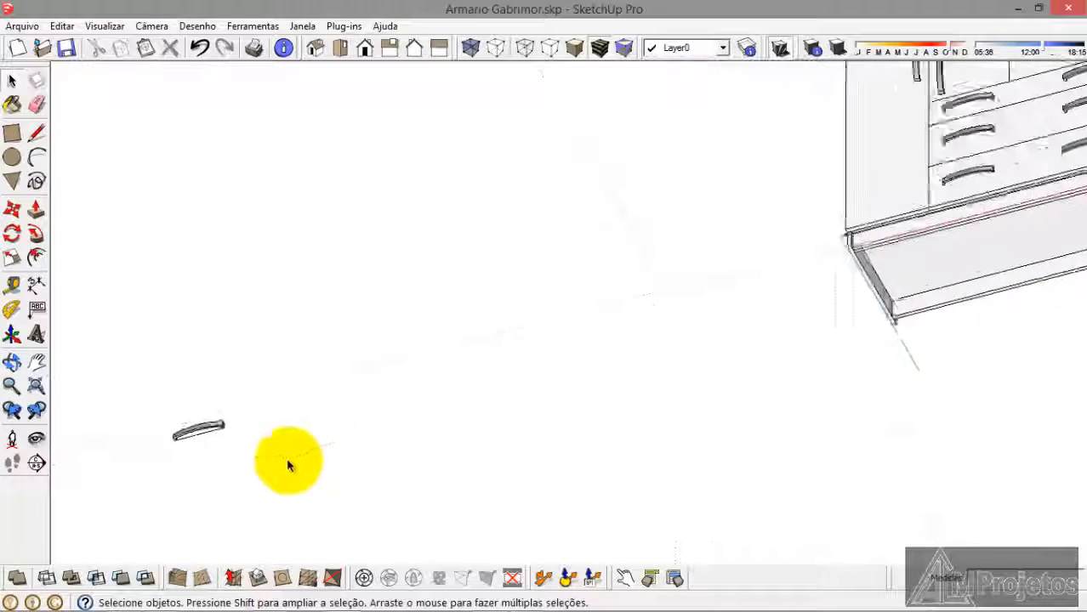
scroll(289, 465, "up", 3)
left_click_drag(267, 464, 74, 369)
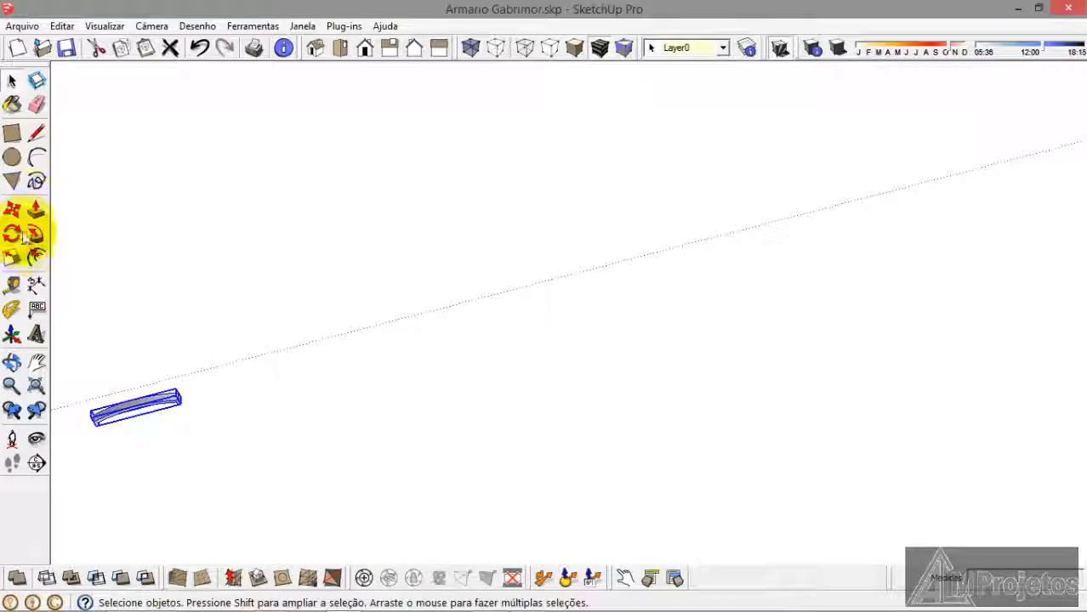
left_click(11, 211)
scroll(152, 428, "up", 2)
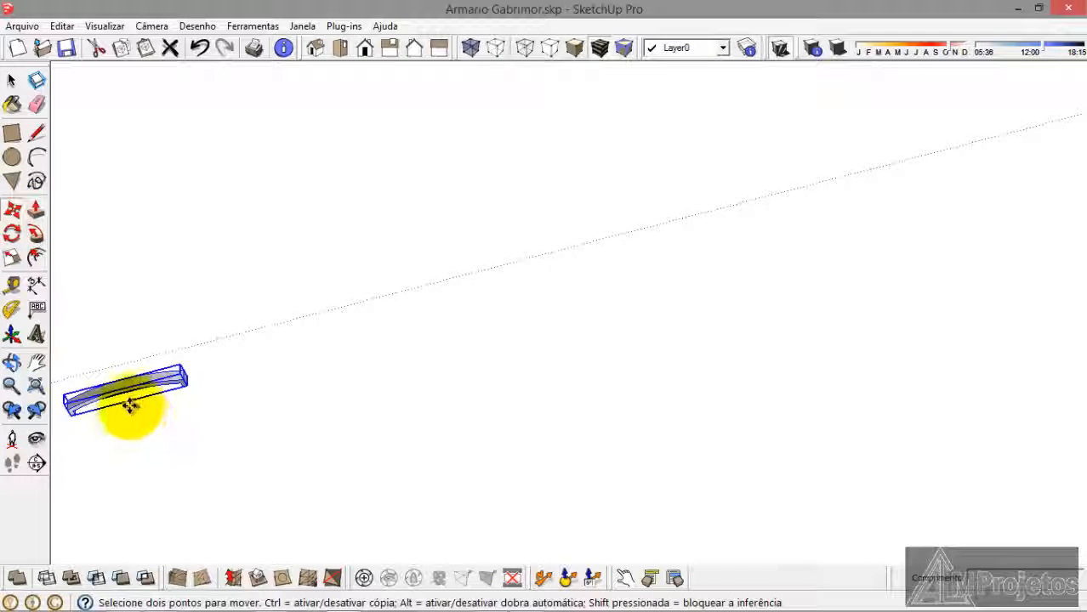
left_click(134, 403)
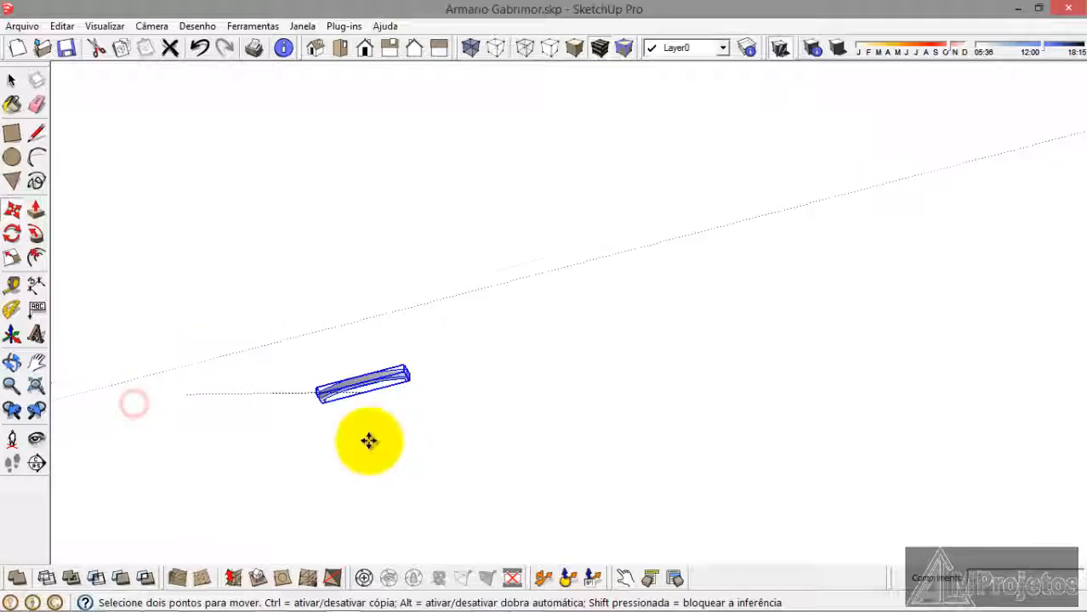
scroll(357, 494, "down", 5)
scroll(391, 255, "up", 4)
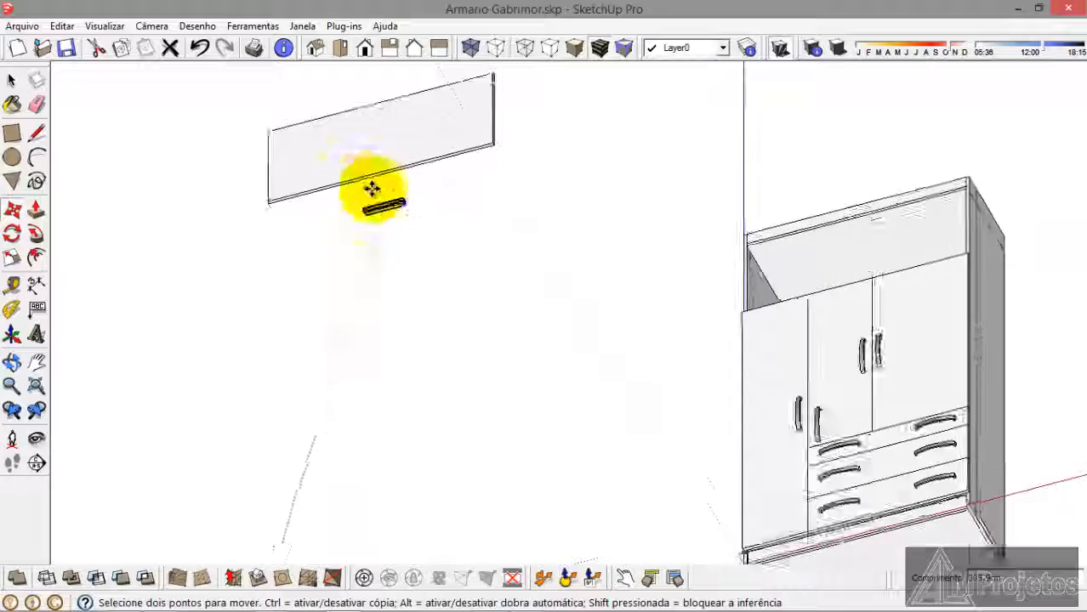
scroll(374, 165, "up", 3)
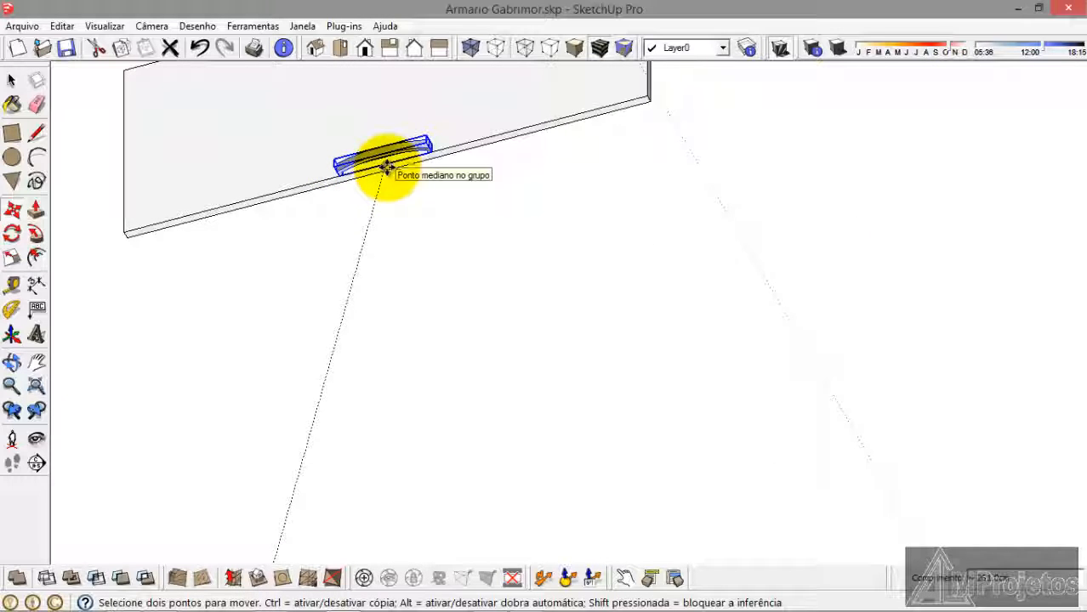
left_click(387, 167)
scroll(426, 151, "up", 2)
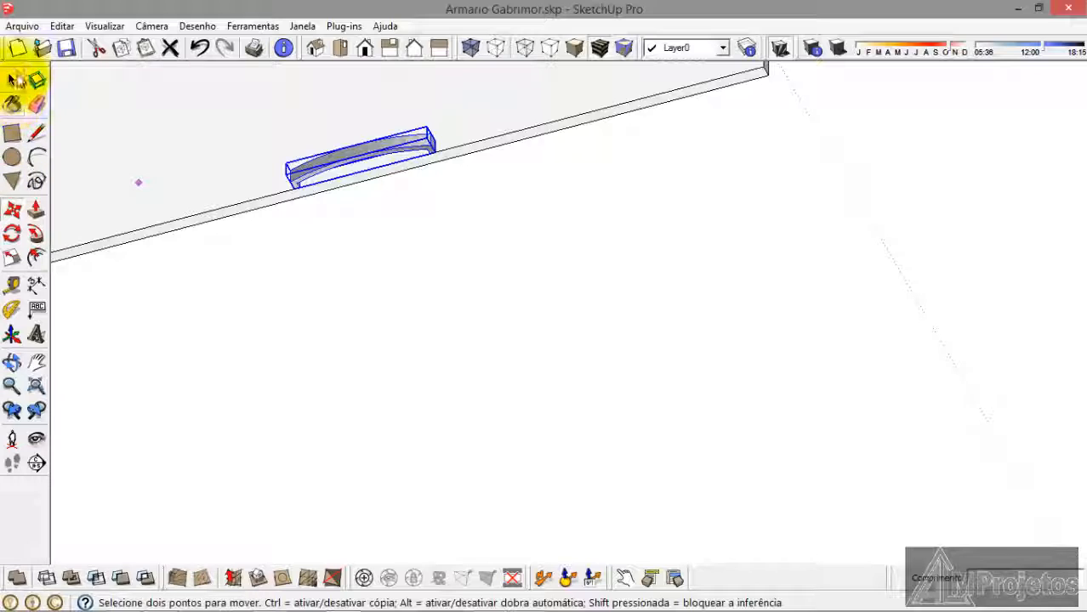
left_click(11, 79)
left_click(189, 339)
Step: Move the handle alone 3 cm straight up from the flap's lower edge and deselect it
scroll(421, 230, "up", 2)
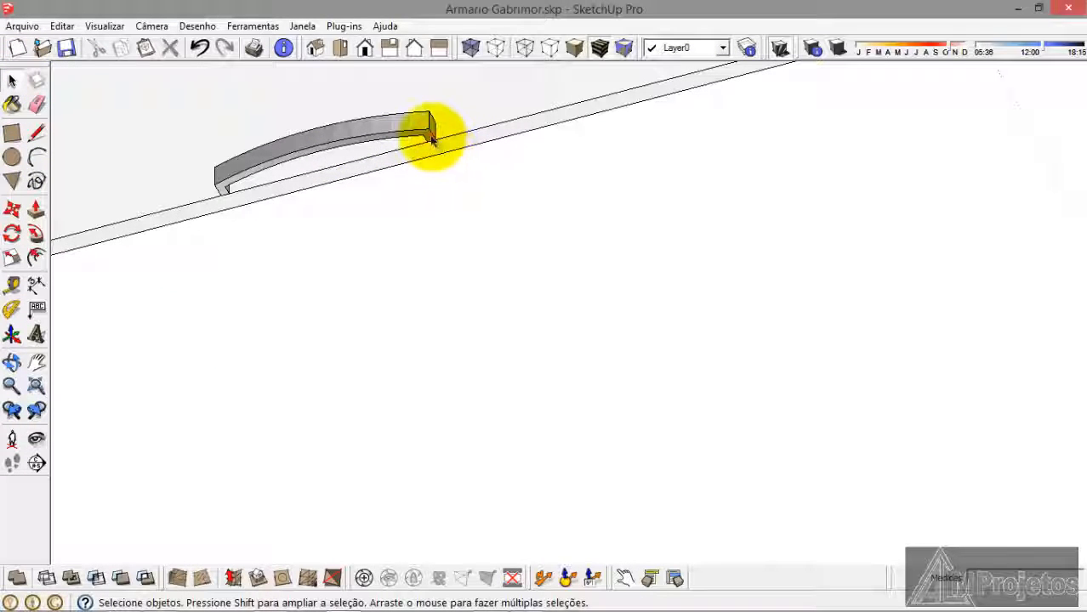
left_click(431, 140)
left_click(12, 211)
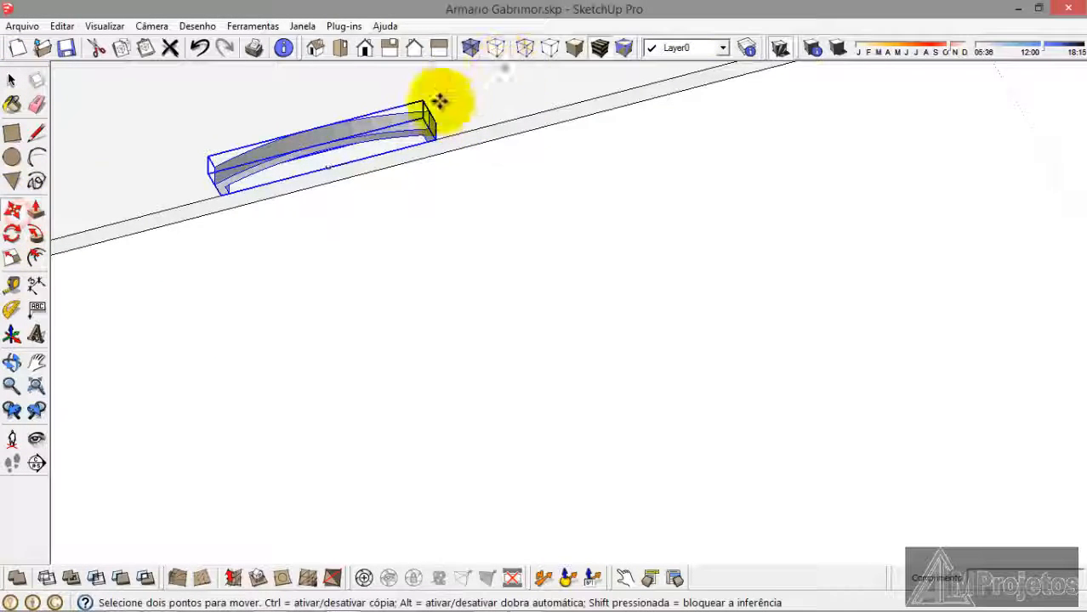
scroll(454, 153, "up", 3)
left_click(445, 158)
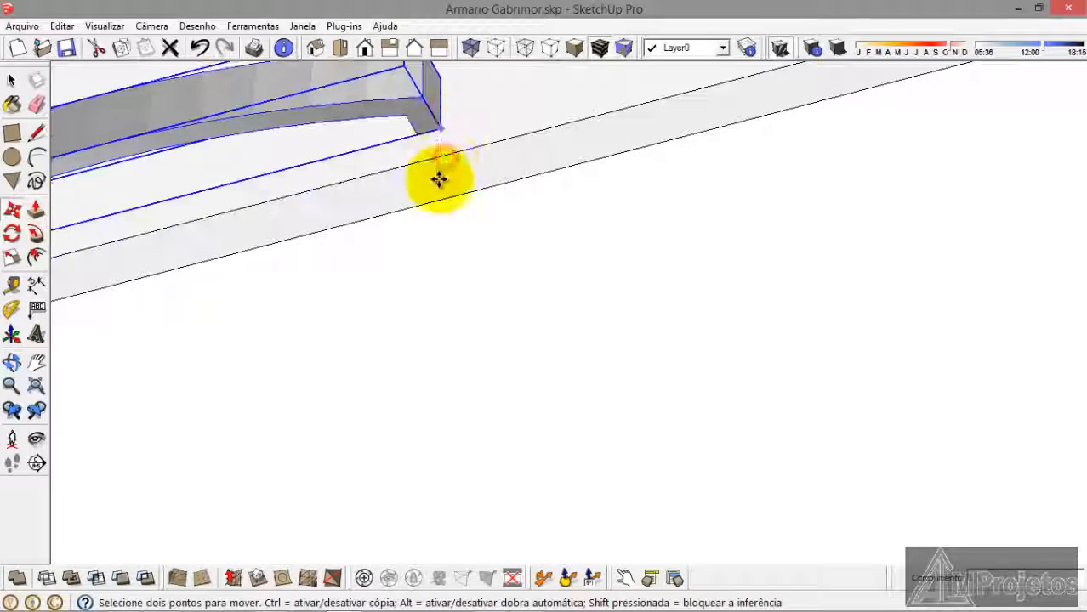
scroll(438, 180, "down", 5)
middle_click_drag(449, 358, 427, 436)
scroll(418, 393, "down", 2)
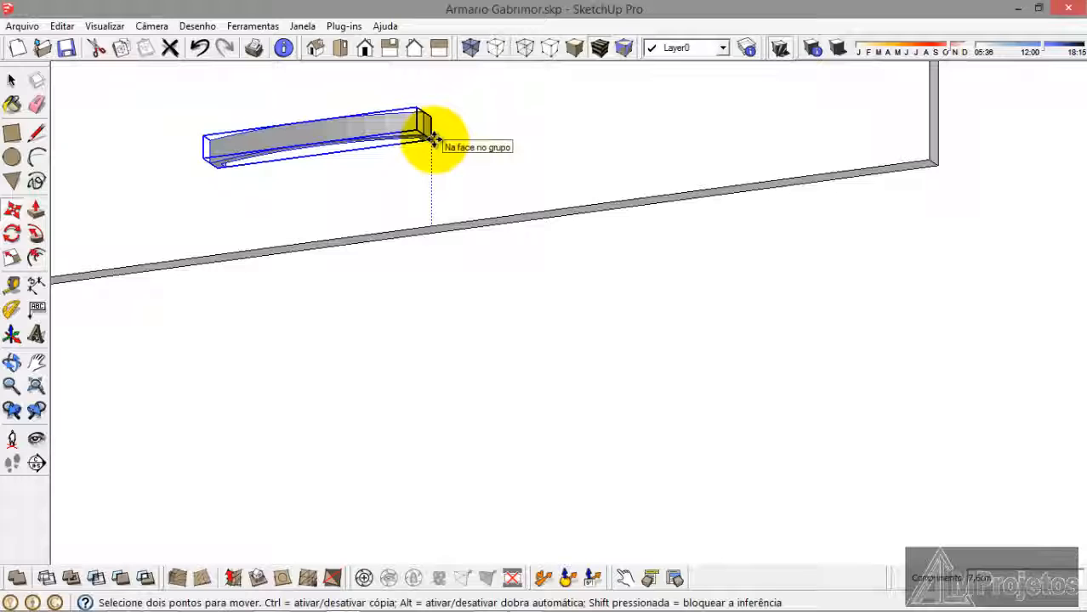
left_click(434, 191)
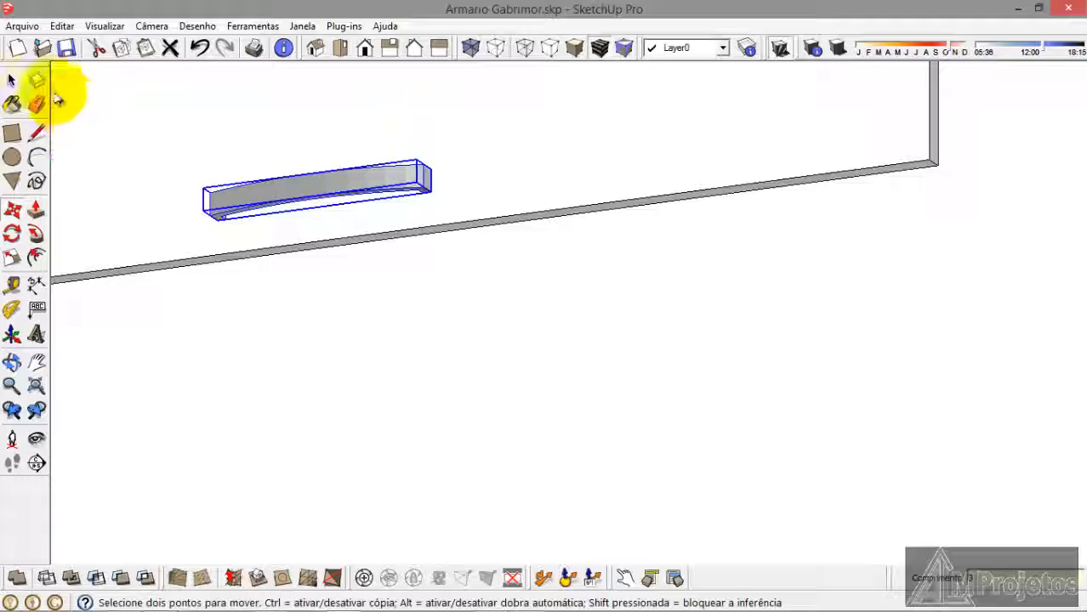
left_click(12, 81)
left_click(194, 343)
Step: Combine the top flap and its handle into a component named "Porta superior"
middle_click_drag(255, 352, 413, 266)
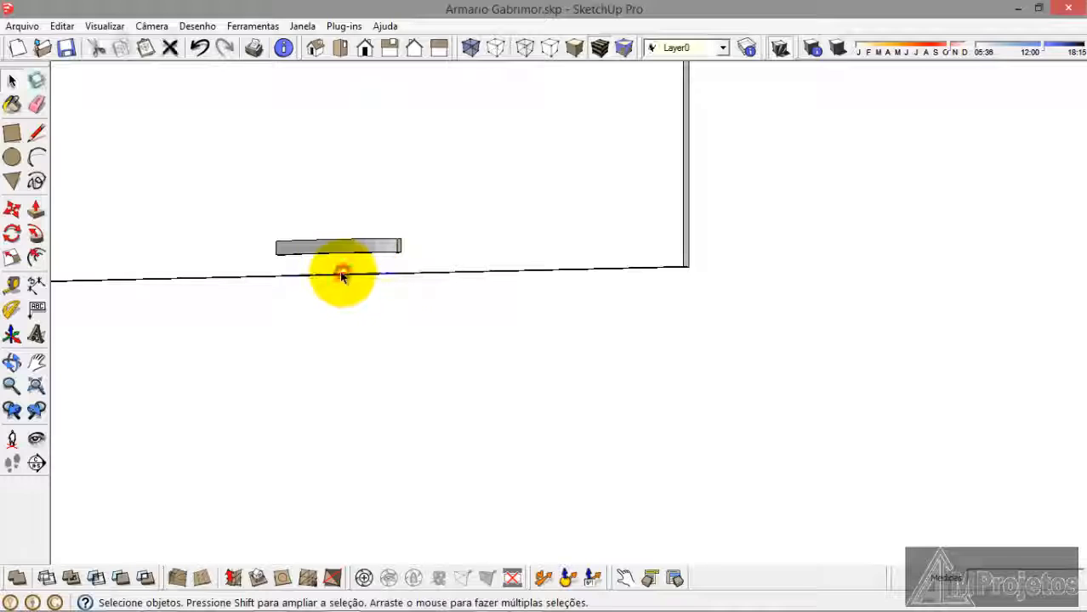
middle_click_drag(348, 281, 543, 340)
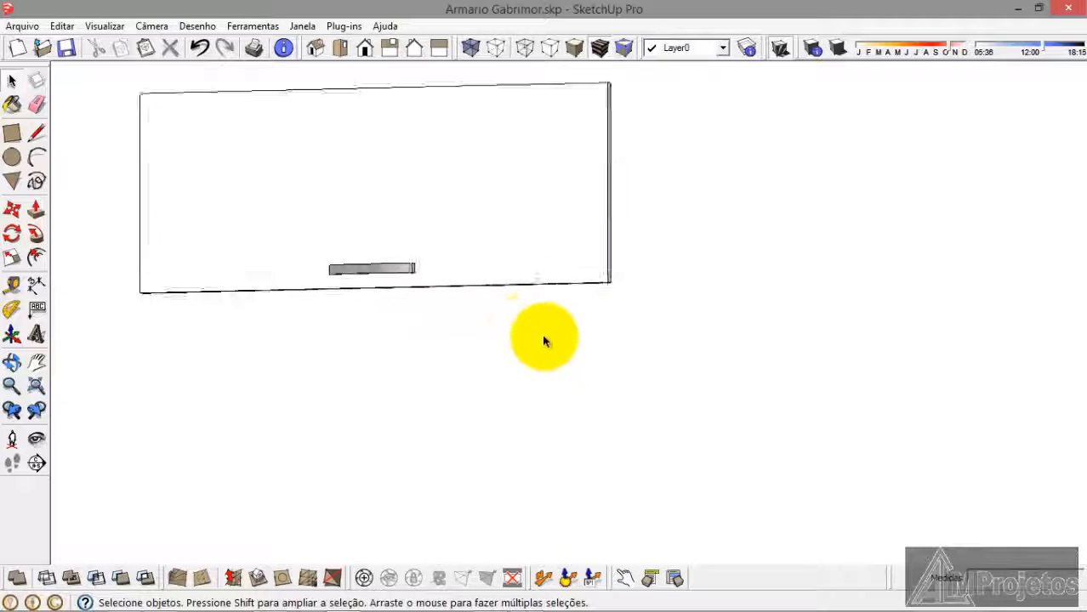
scroll(609, 369, "down", 3)
left_click_drag(608, 366, 297, 187)
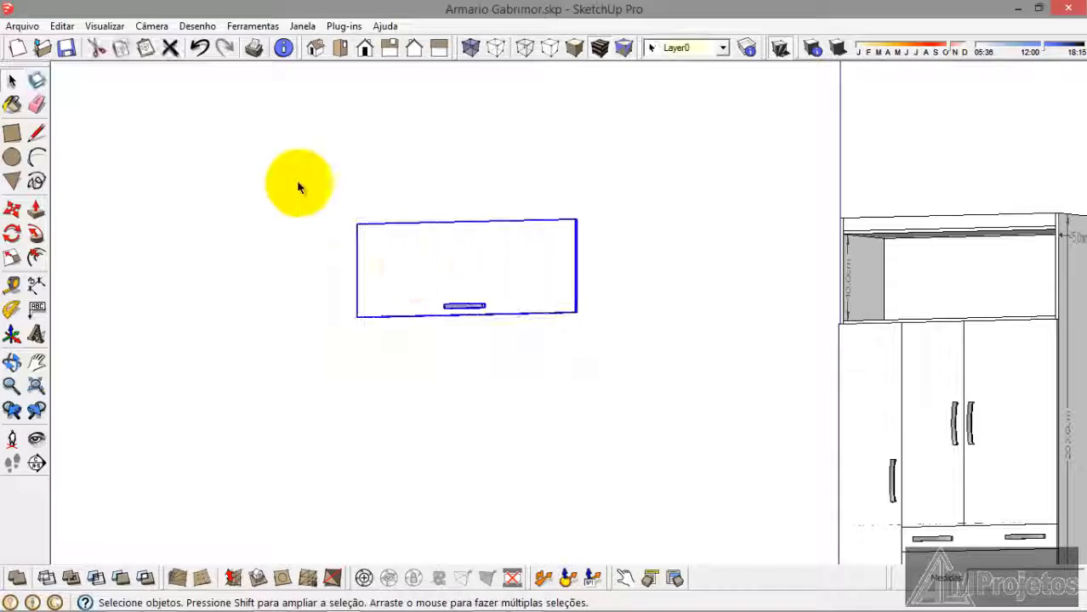
right_click(450, 278)
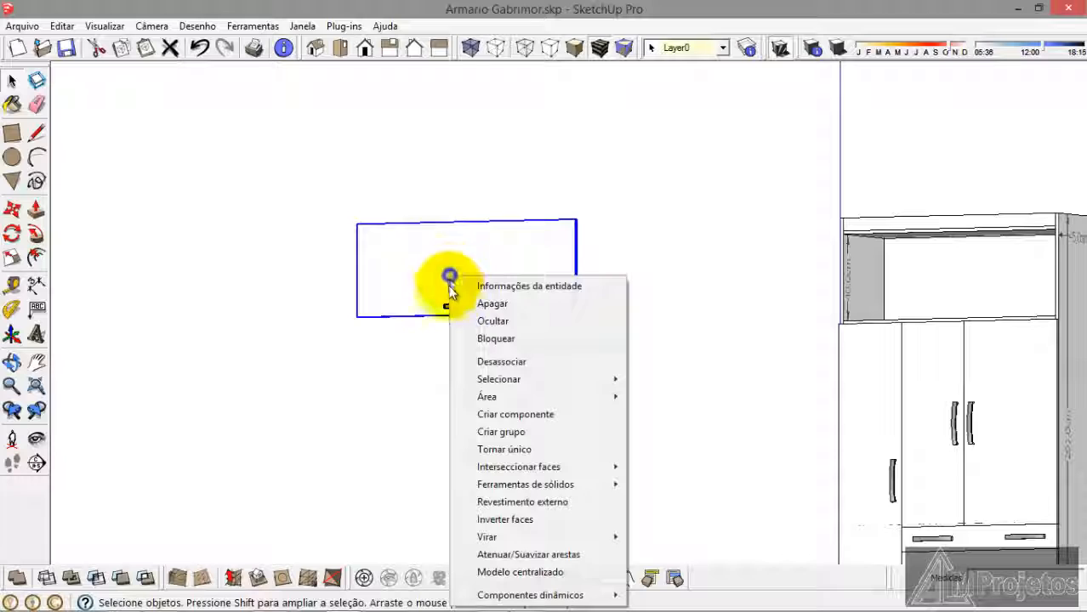
left_click(504, 415)
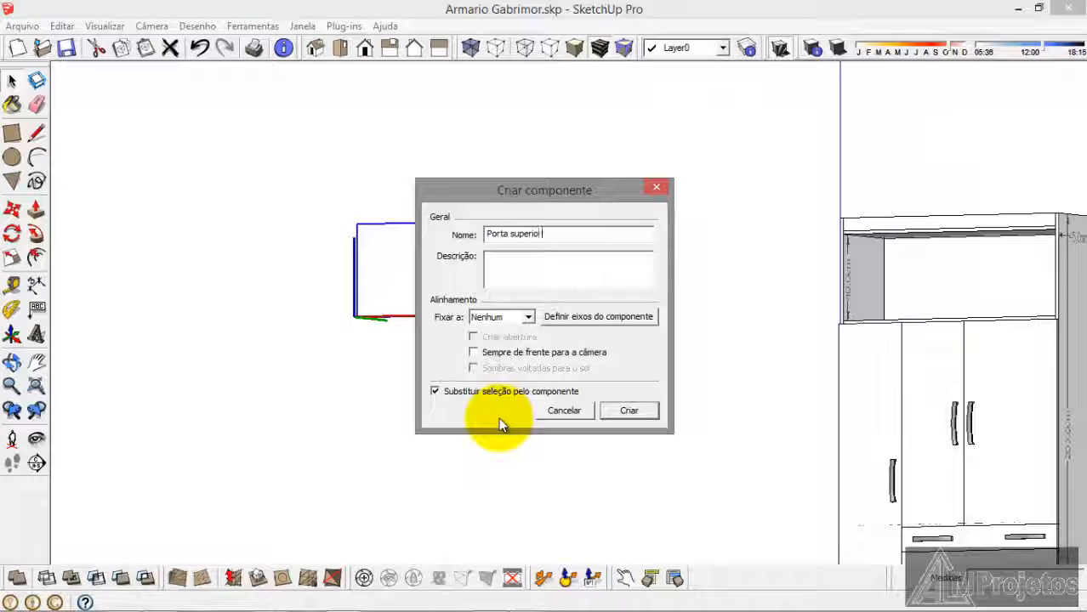
key("Return")
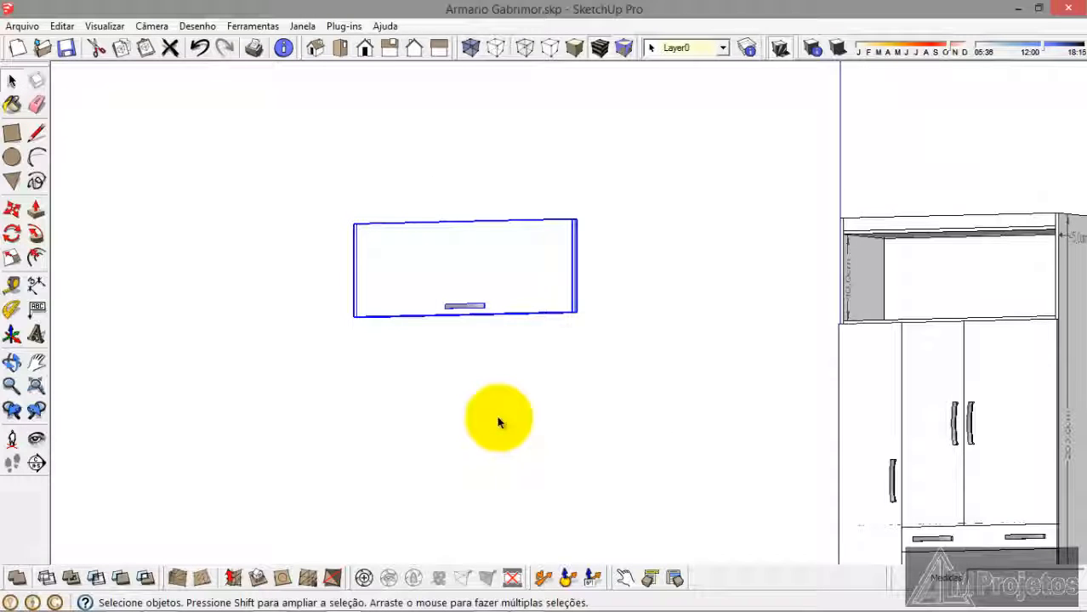
Step: Move the top flap component back onto the wardrobe by its lower right front corner to the right door's upper right front corner and deselect it
middle_click_drag(438, 395, 510, 314)
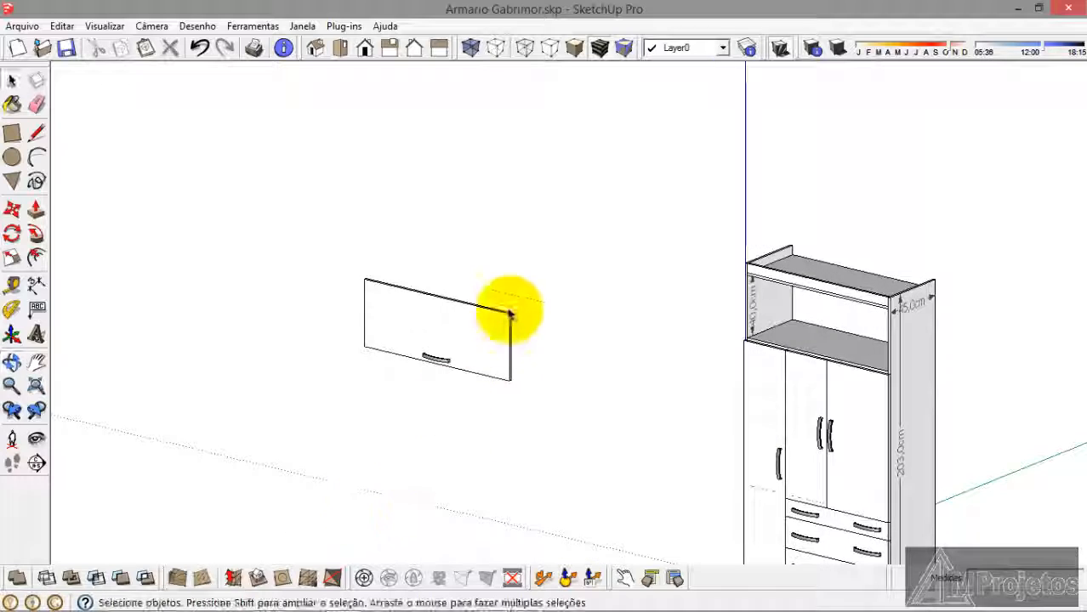
left_click(12, 211)
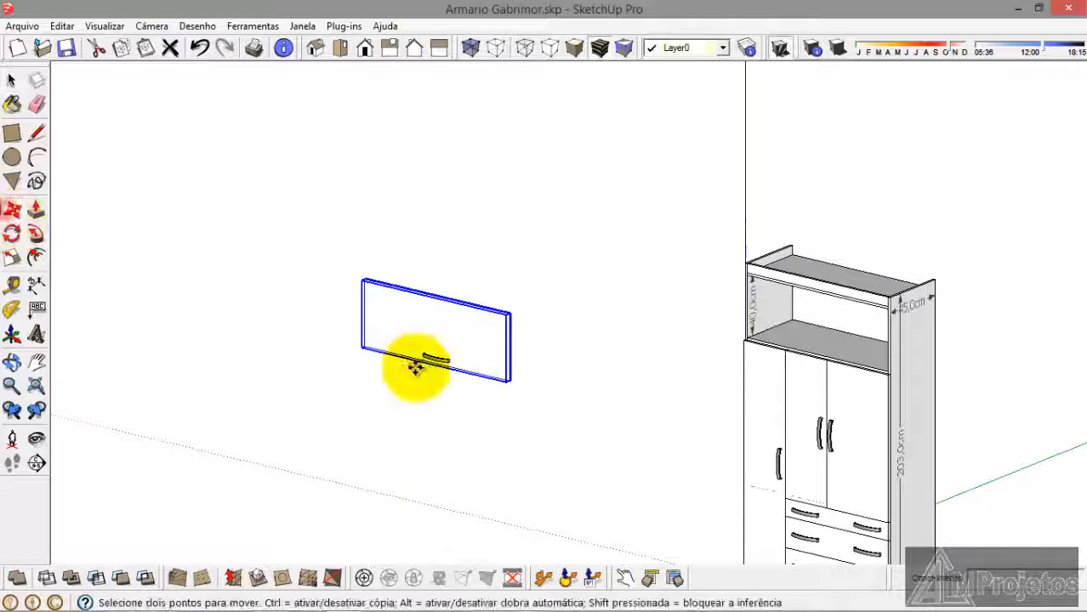
scroll(501, 376, "up", 10)
scroll(544, 393, "up", 4)
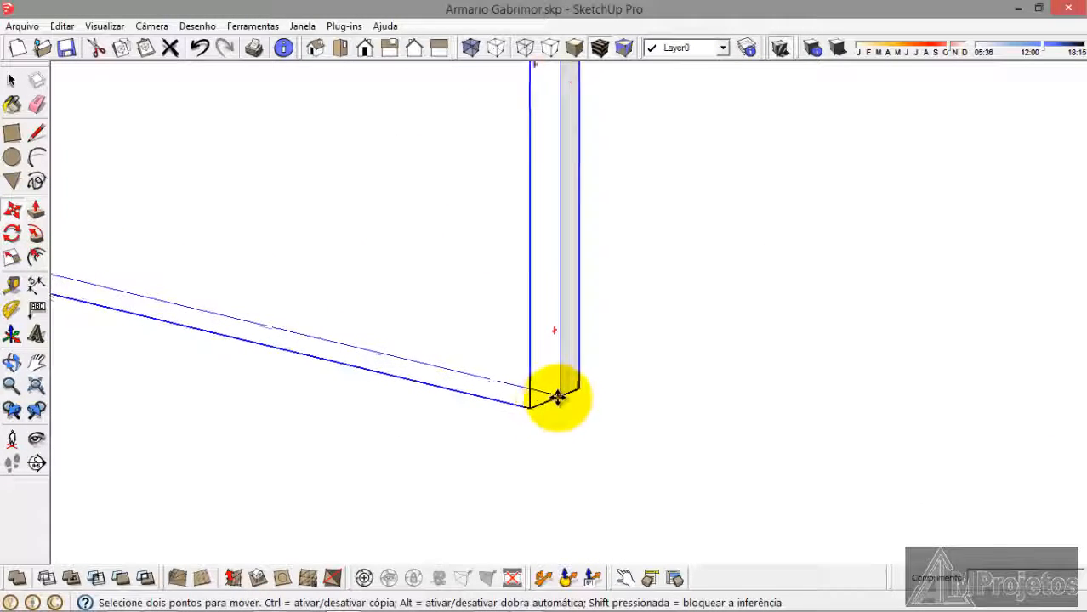
scroll(554, 387, "down", 10)
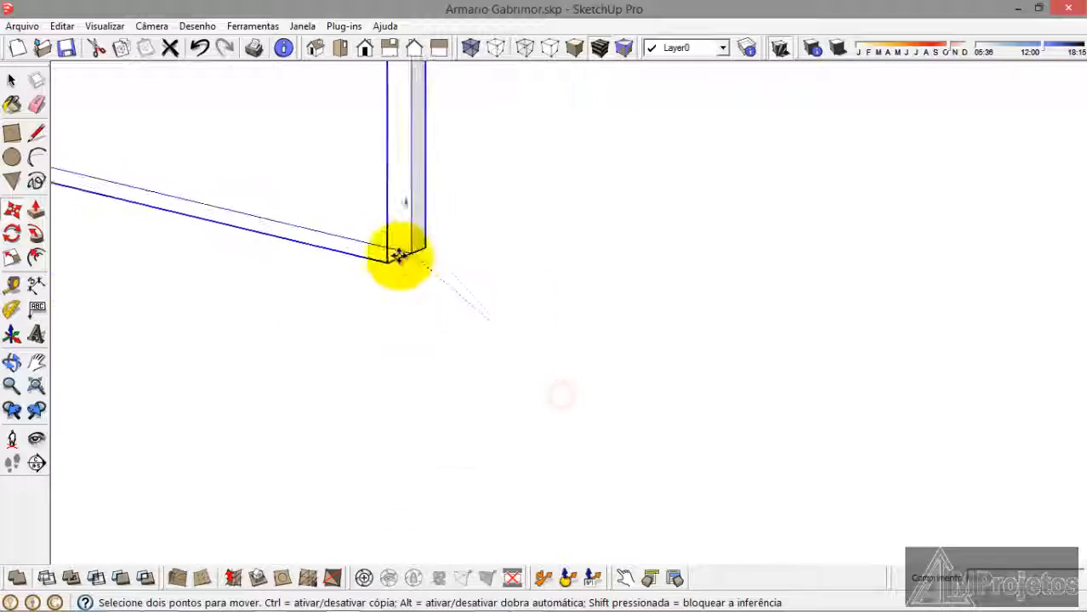
left_click(358, 259)
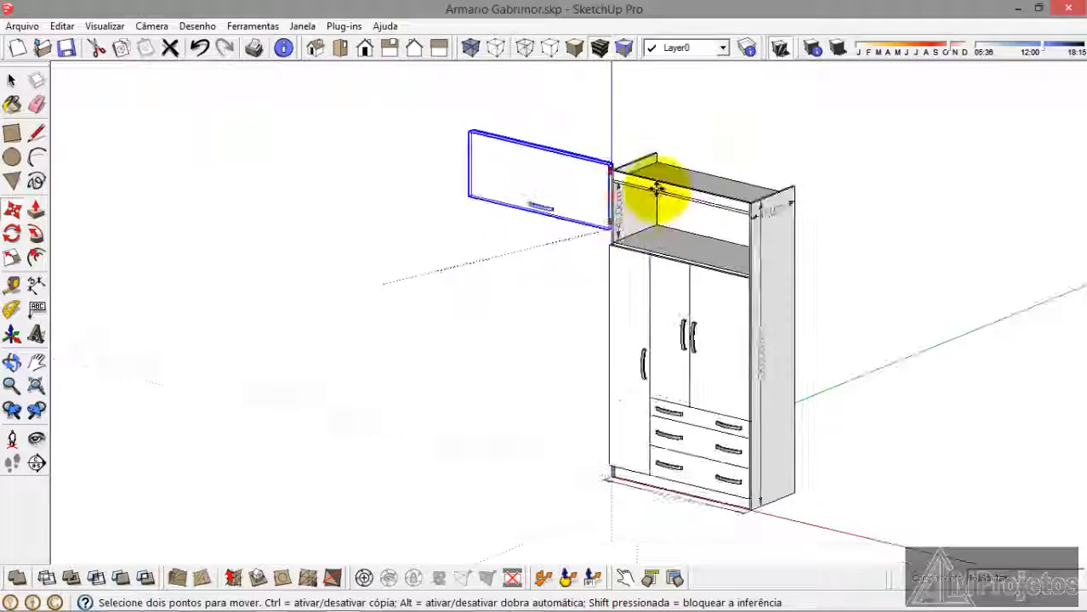
scroll(816, 336, "up", 8)
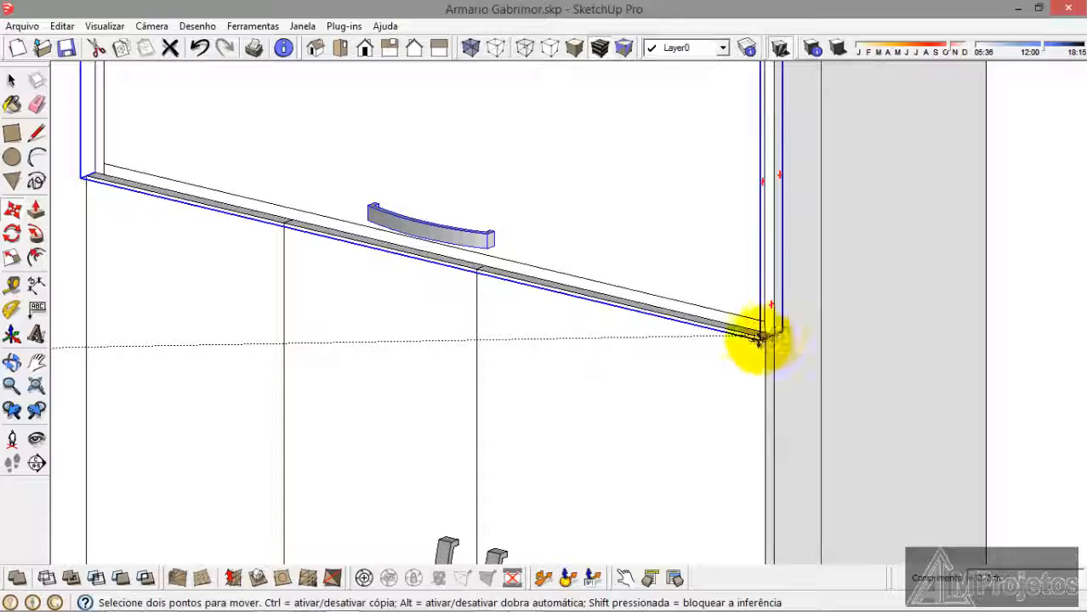
left_click(762, 340)
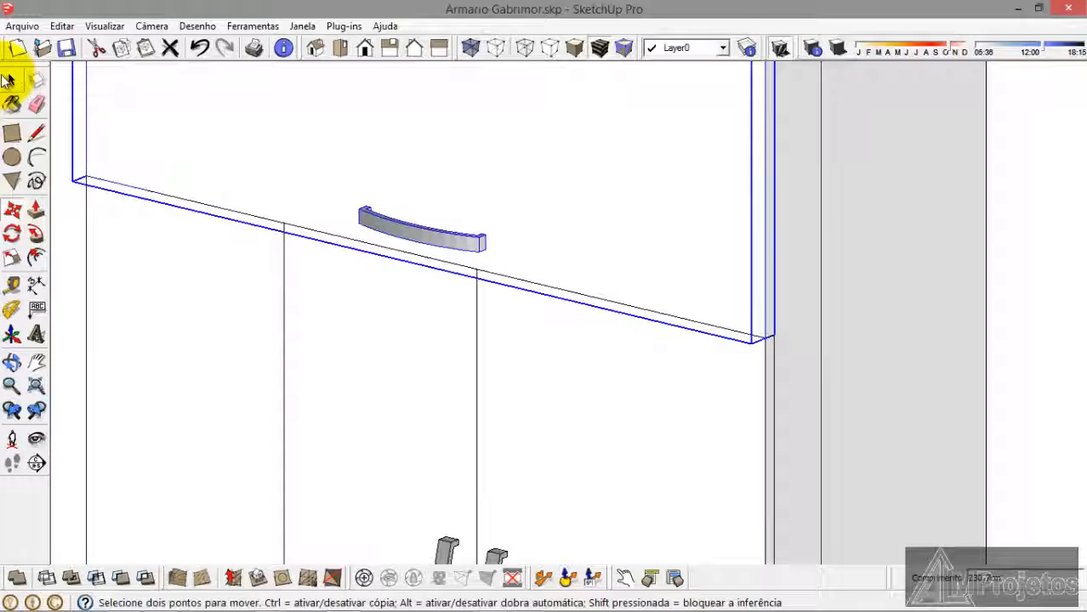
left_click(10, 80)
scroll(255, 156, "down", 5)
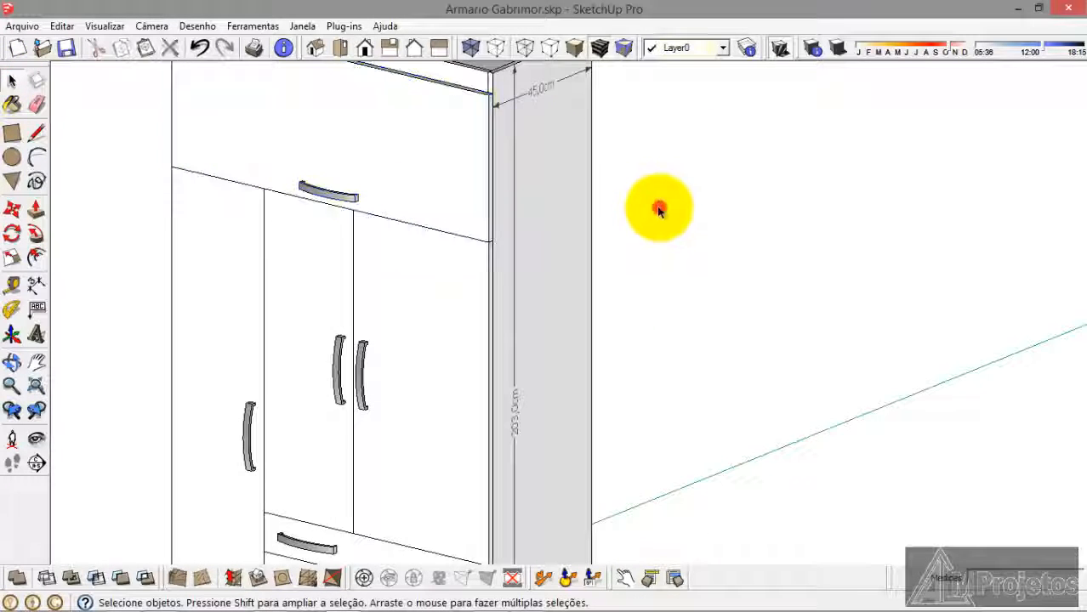
Step: Push the rear edge of the panel above the drawers inward by 0,6 cm and leave its editing
middle_click_drag(509, 286, 292, 272)
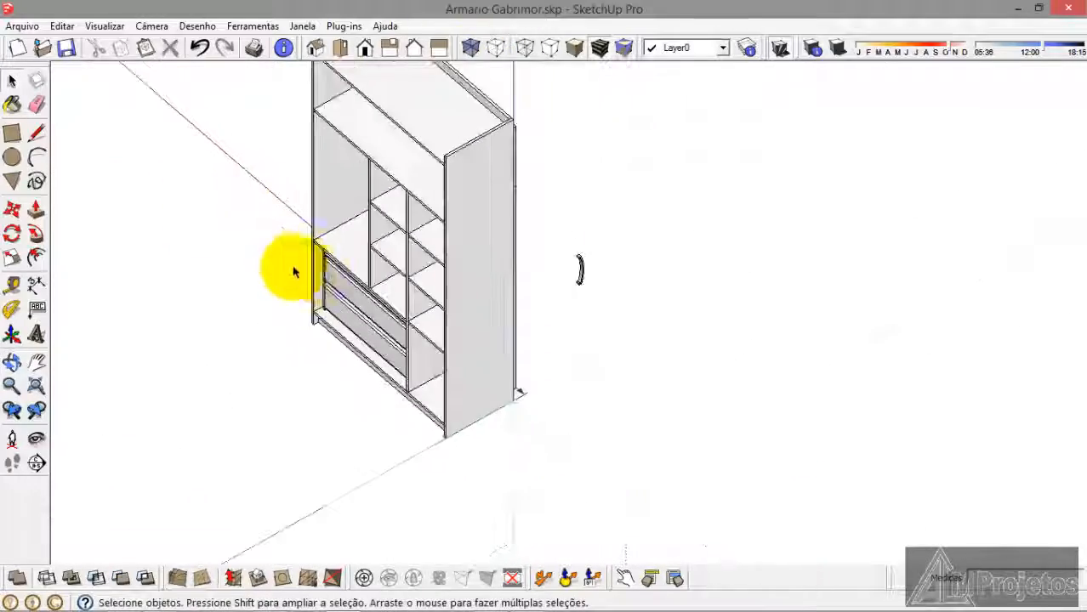
scroll(314, 270, "up", 8)
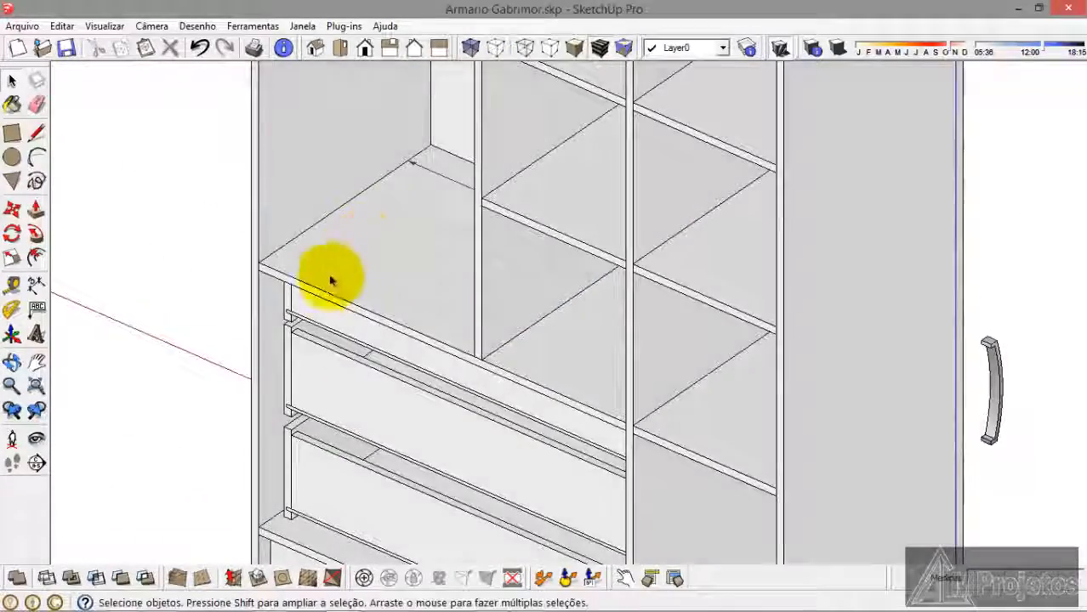
scroll(326, 295, "up", 2)
double_click(315, 295)
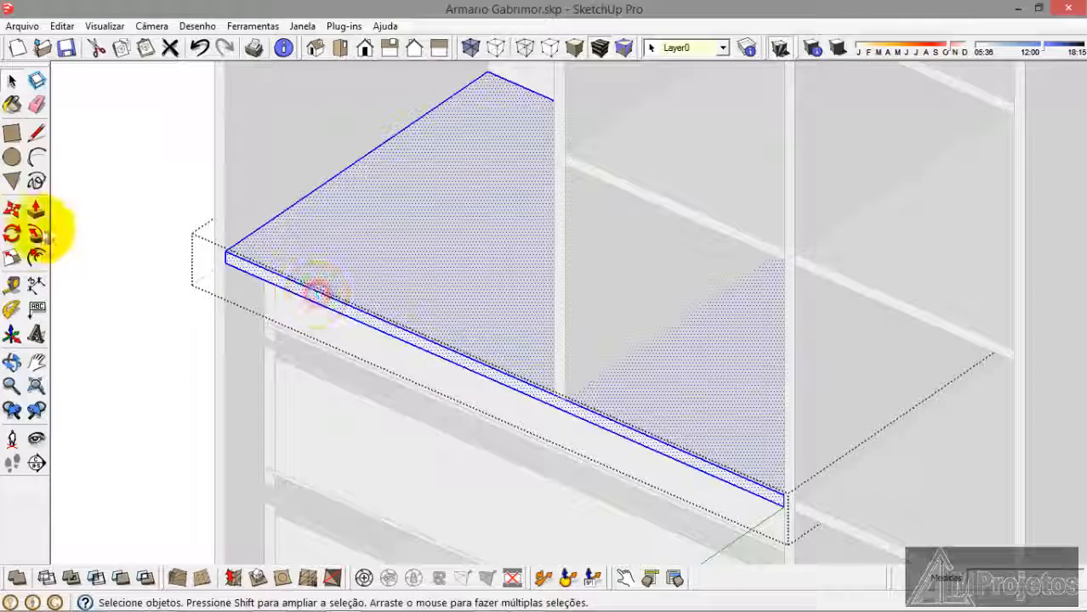
left_click(35, 209)
scroll(221, 260, "up", 2)
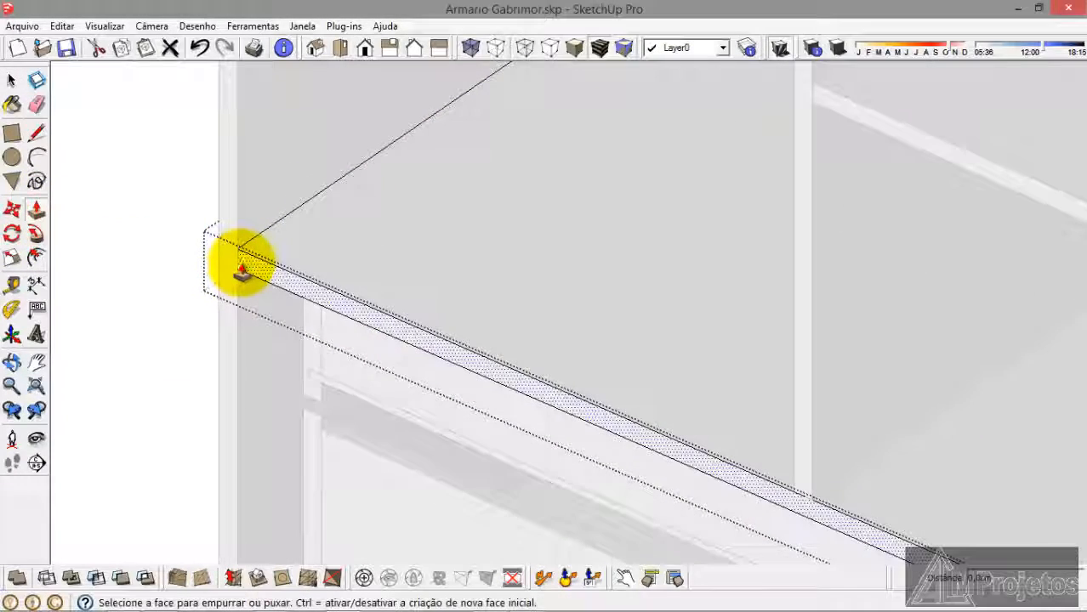
left_click(243, 262)
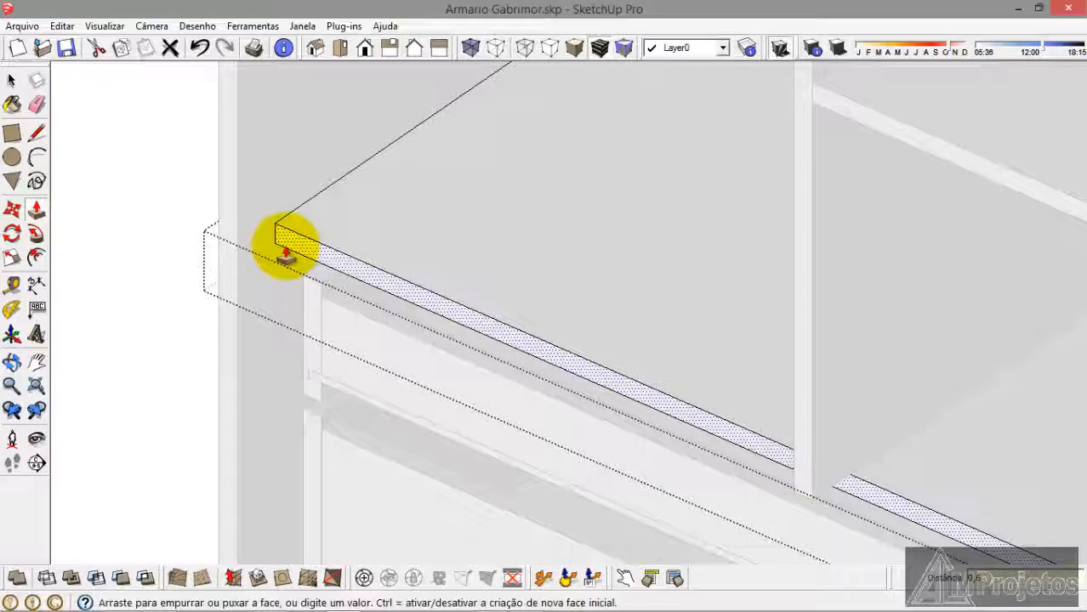
key("Return")
scroll(312, 349, "down", 5)
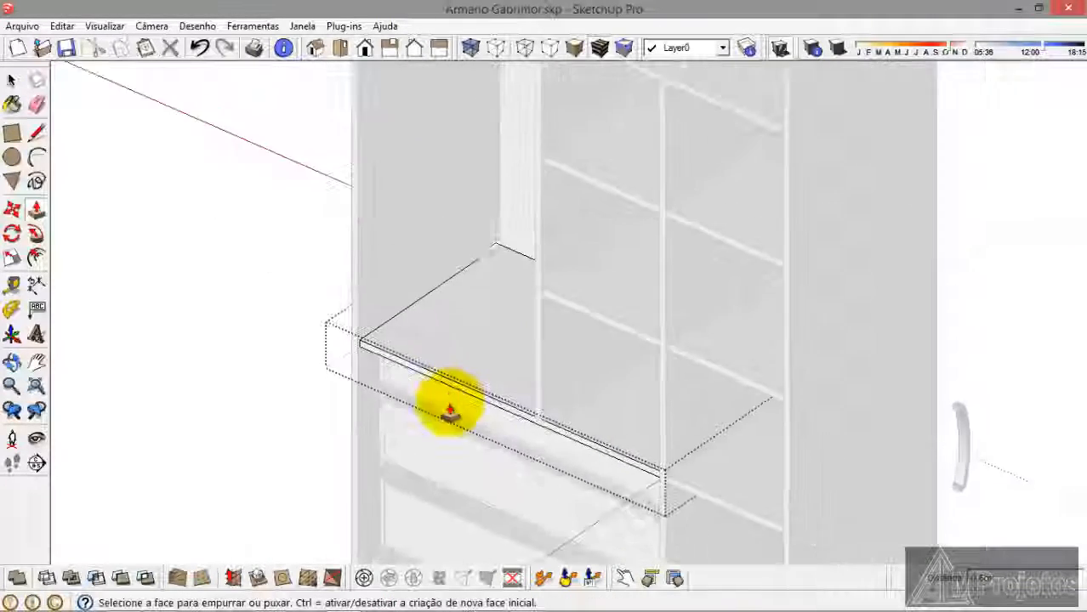
scroll(449, 412, "down", 3)
left_click(10, 80)
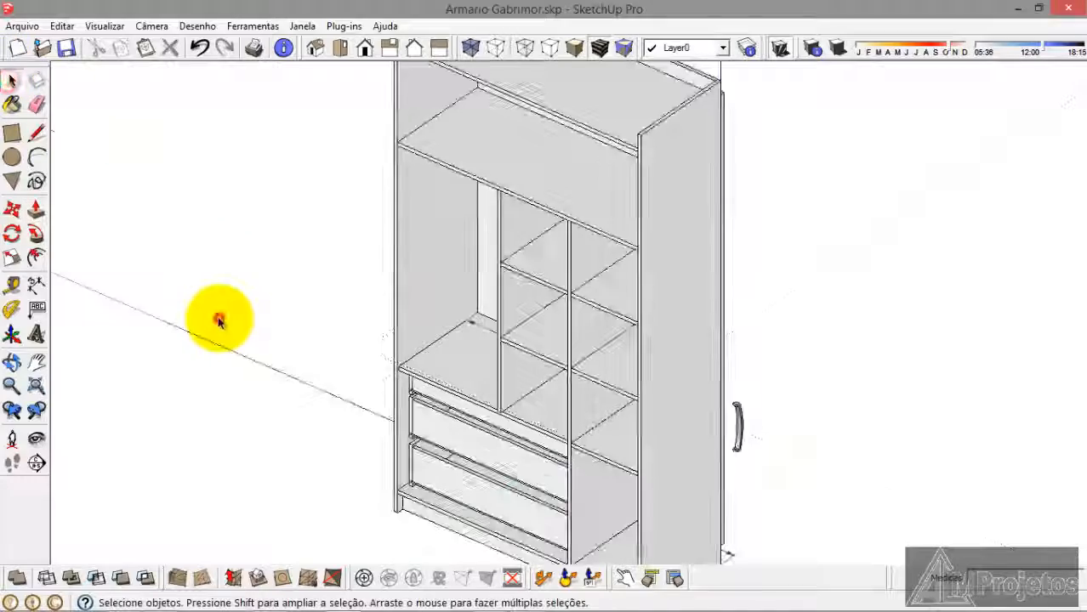
Step: Push the rear edge of the full-width shelf under the upper compartment inward by 0,6 cm, level with the recessed panel above the drawers
left_click(219, 315)
scroll(396, 223, "up", 5)
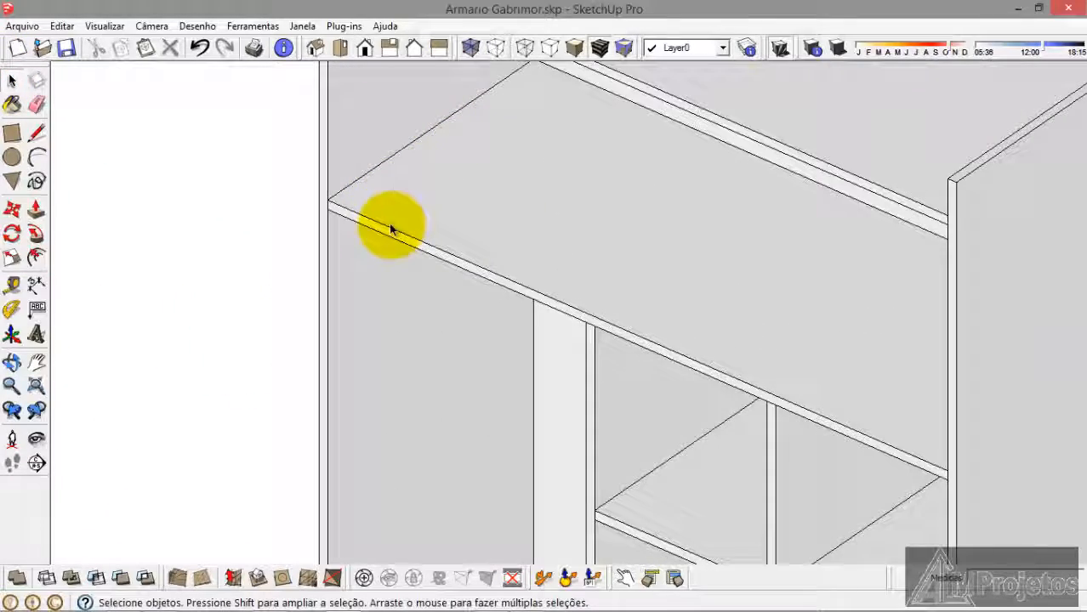
triple_click(392, 227)
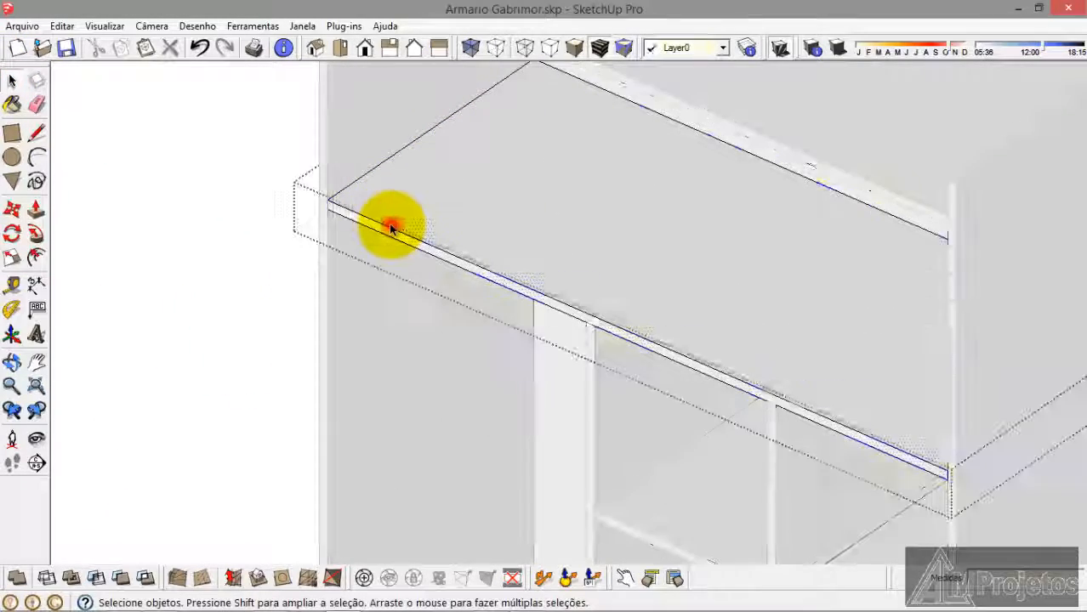
left_click(42, 214)
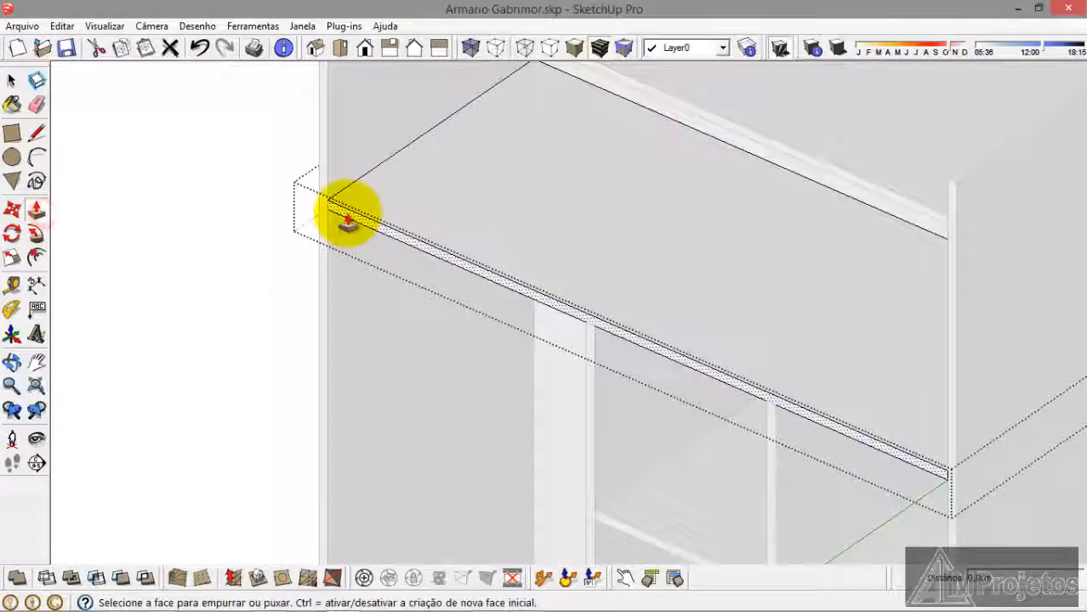
left_click(347, 214)
scroll(393, 51, "down", 3)
scroll(414, 348, "down", 1)
scroll(403, 439, "up", 4)
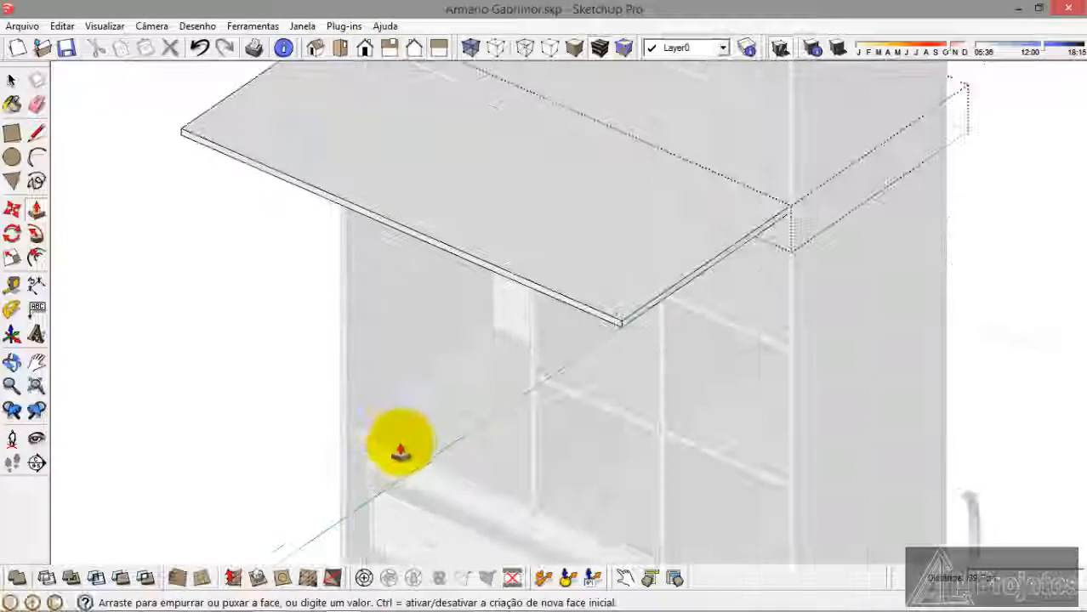
left_click(394, 450)
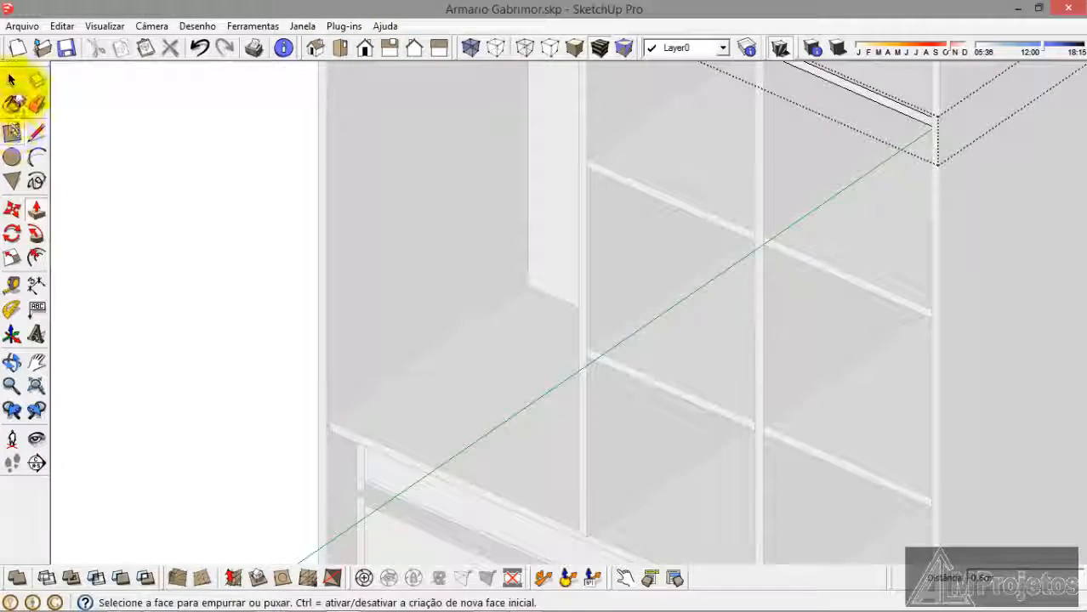
key("space")
scroll(145, 267, "down", 6)
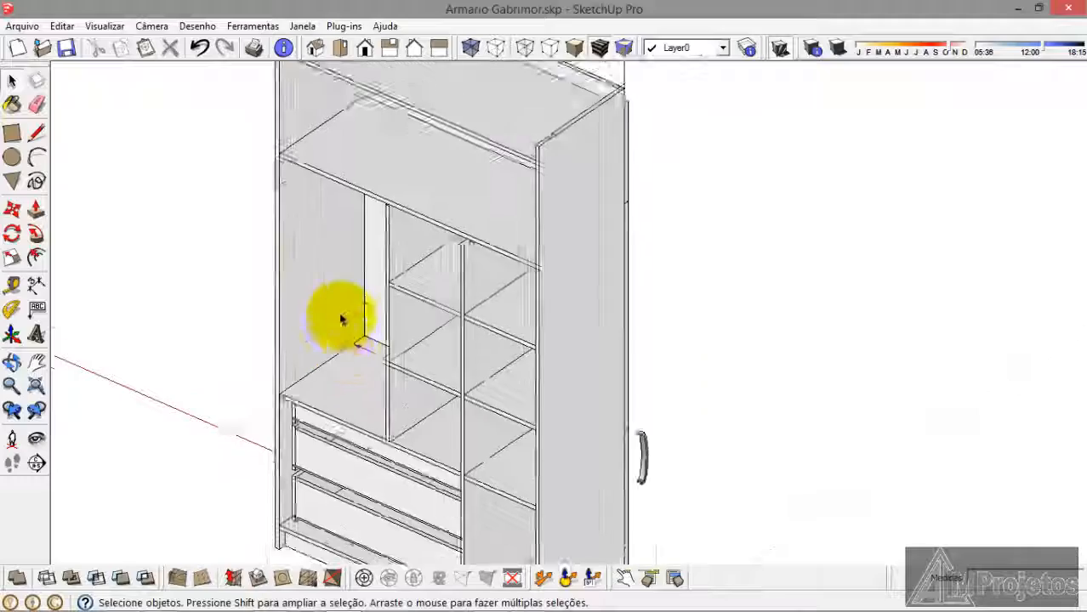
Step: Push the rear edge of the wardrobe's top panel inward by 0,6 cm, aligned with the recessed shelf below, and leave its editing
scroll(310, 119, "up", 5)
left_click(307, 125)
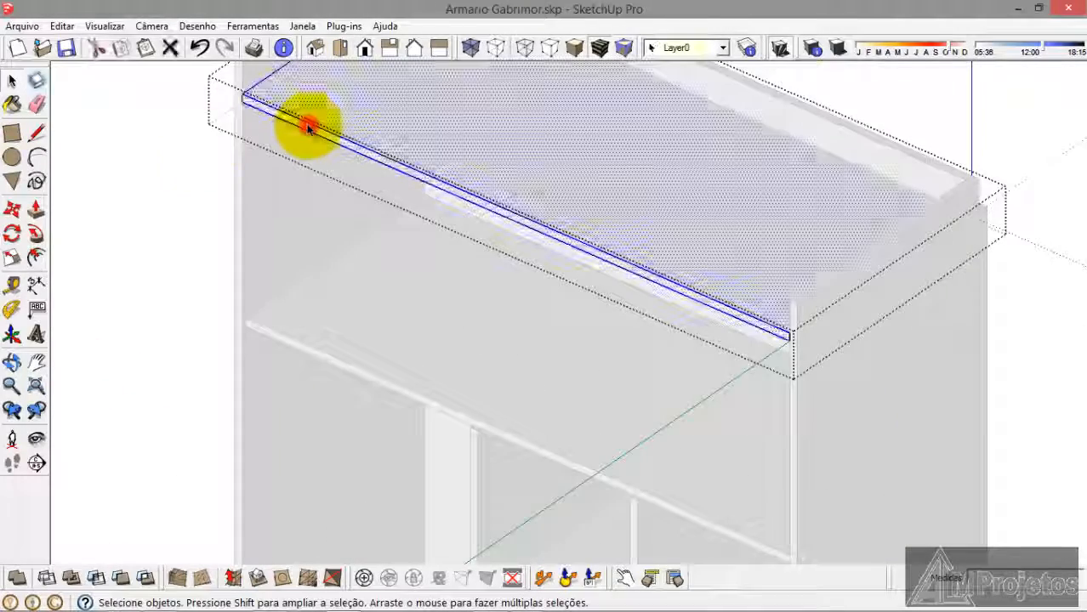
left_click(36, 211)
scroll(242, 139, "up", 5)
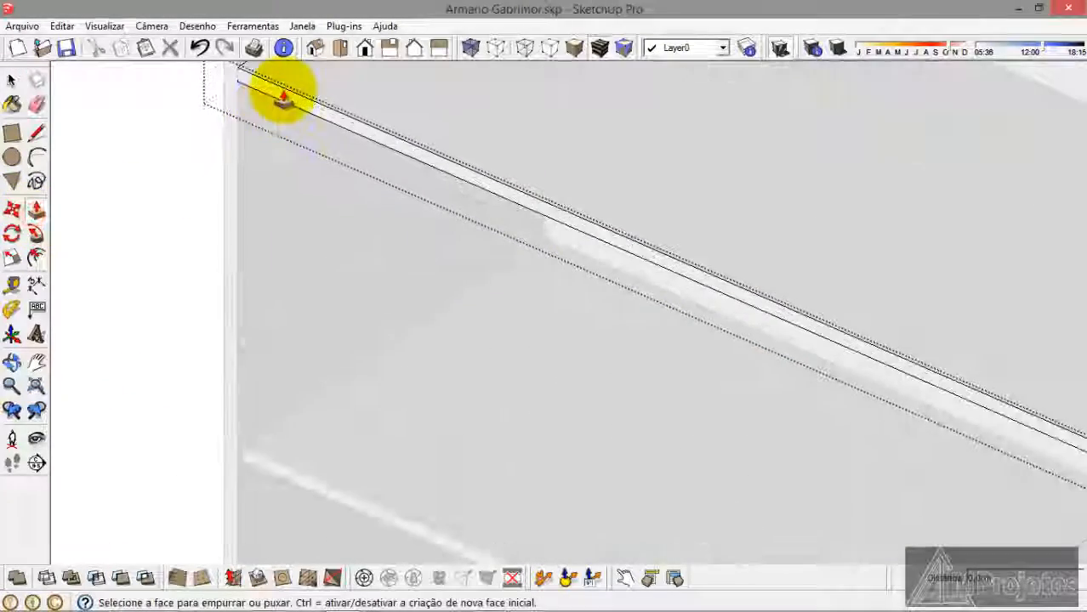
left_click(281, 89)
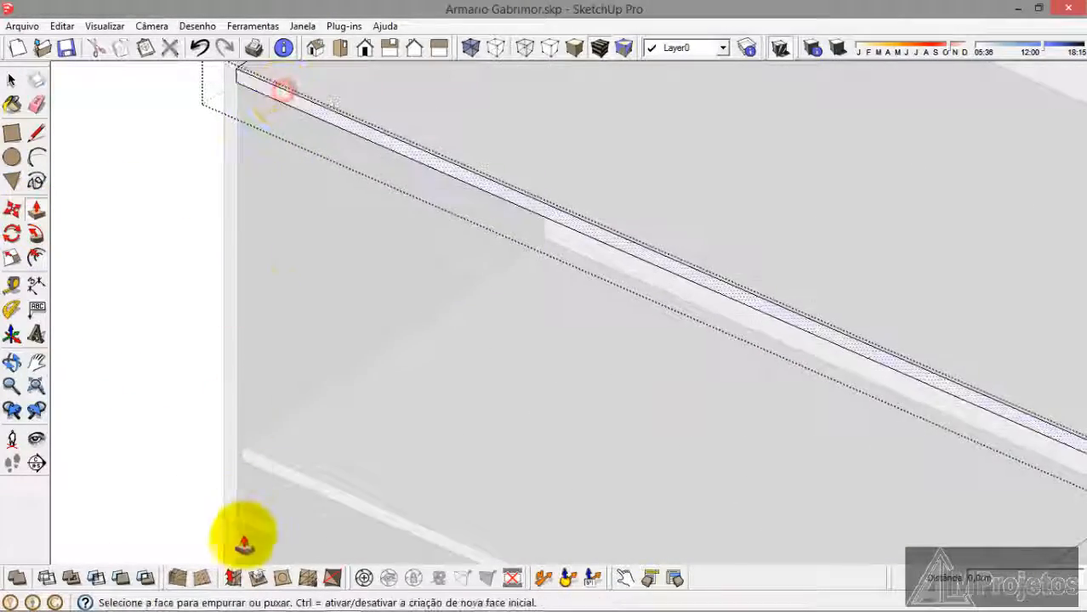
left_click(395, 158)
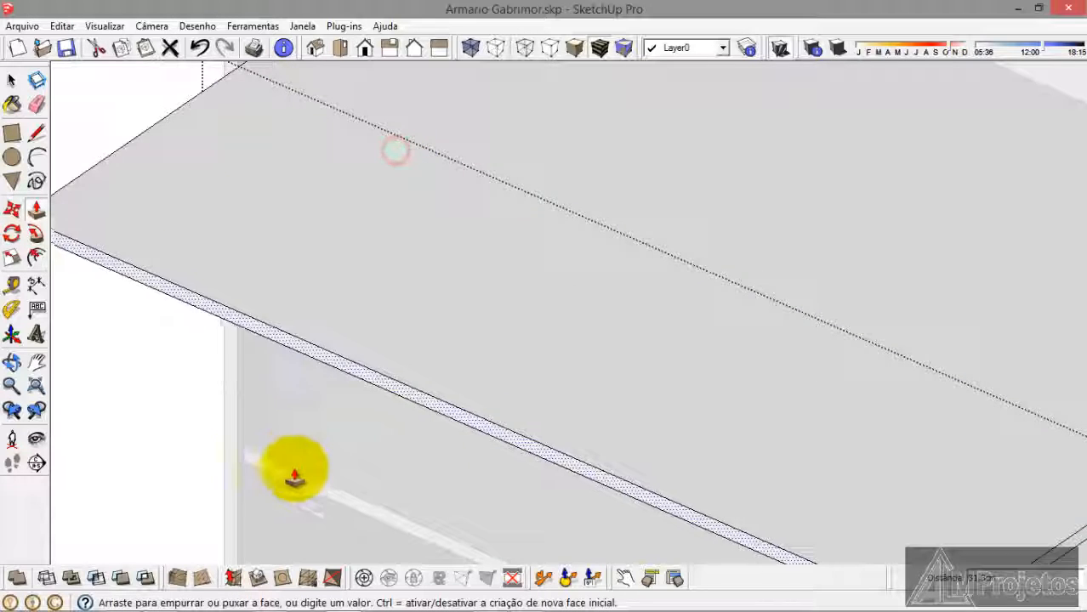
left_click(296, 472)
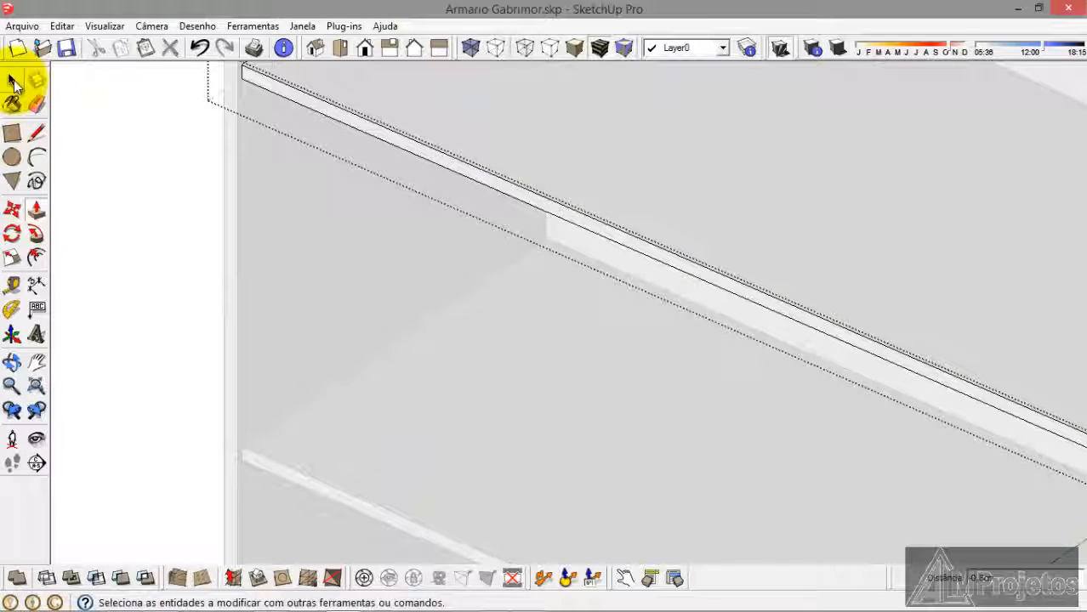
left_click(139, 226)
scroll(255, 163, "down", 10)
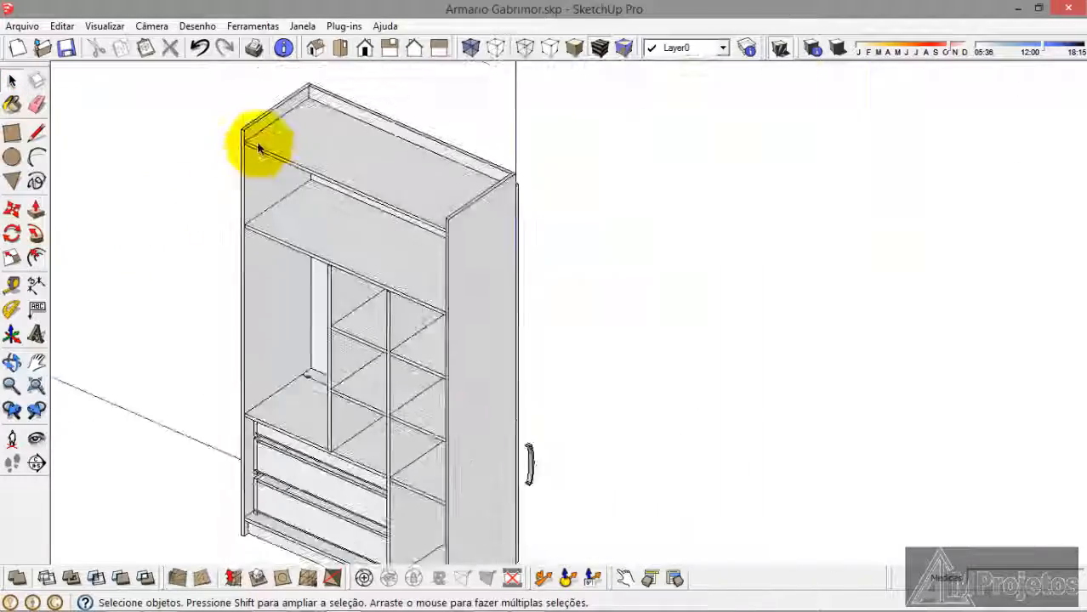
Step: Push the rear edge of the wardrobe's bottom panel above the plinth inward by 0,6 cm and leave its editing
scroll(286, 364, "up", 10)
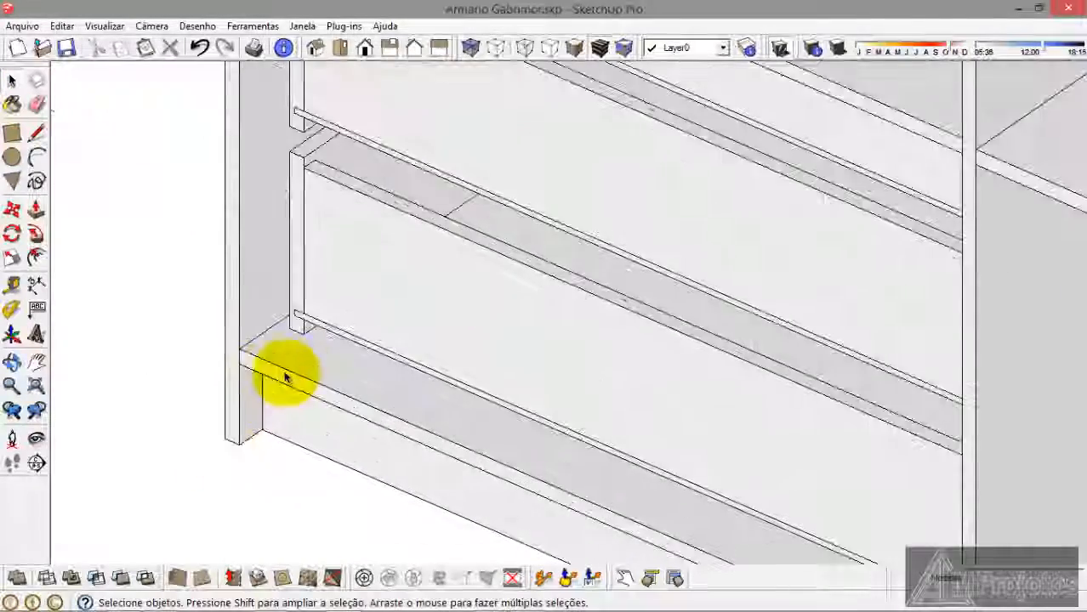
left_click(285, 374)
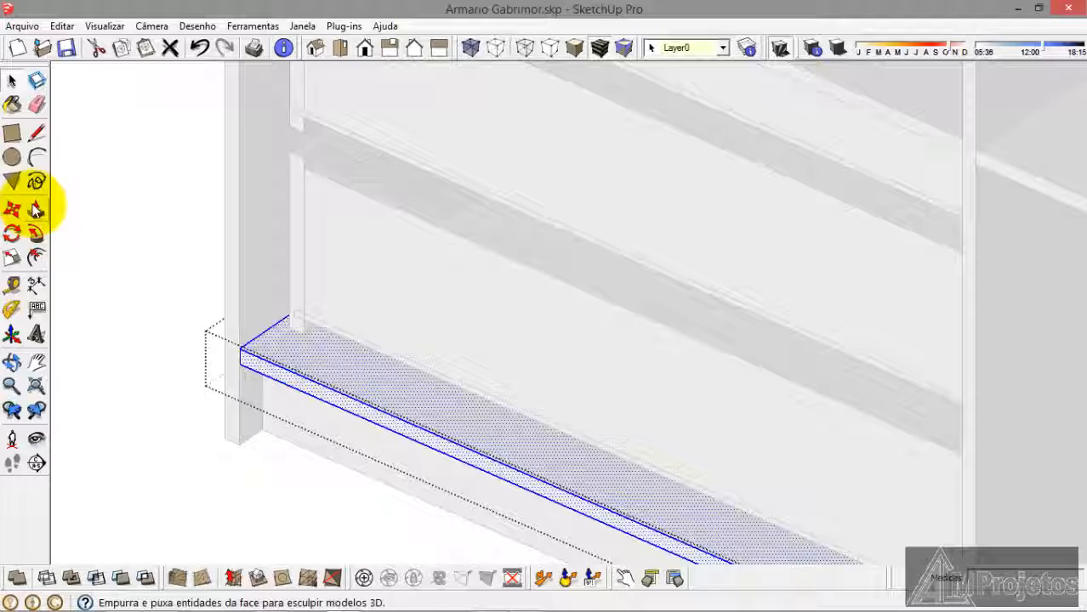
left_click(36, 210)
scroll(247, 368, "down", 5)
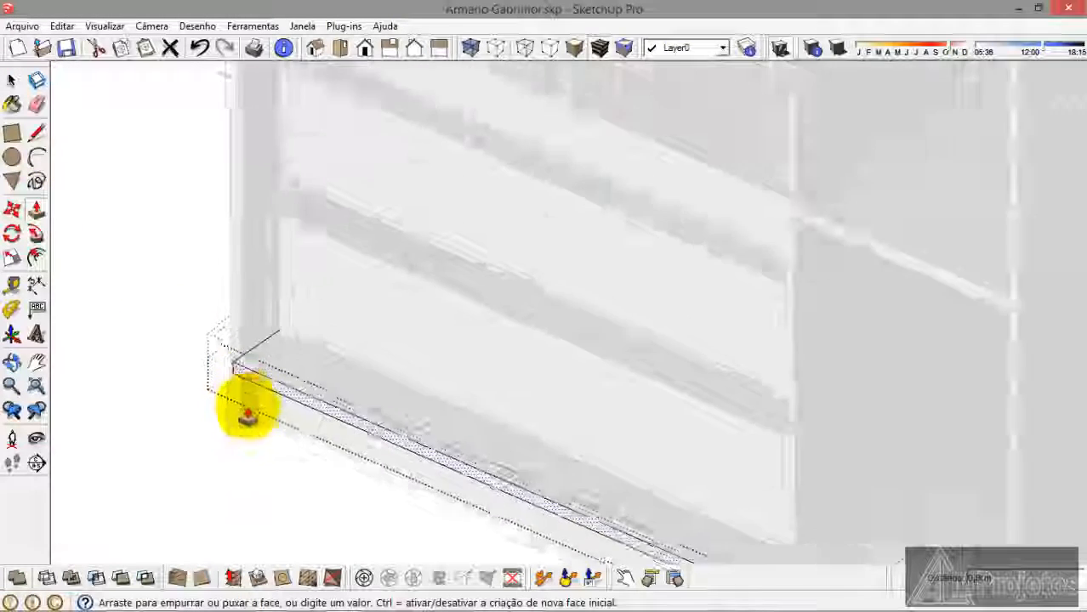
left_click(324, 181)
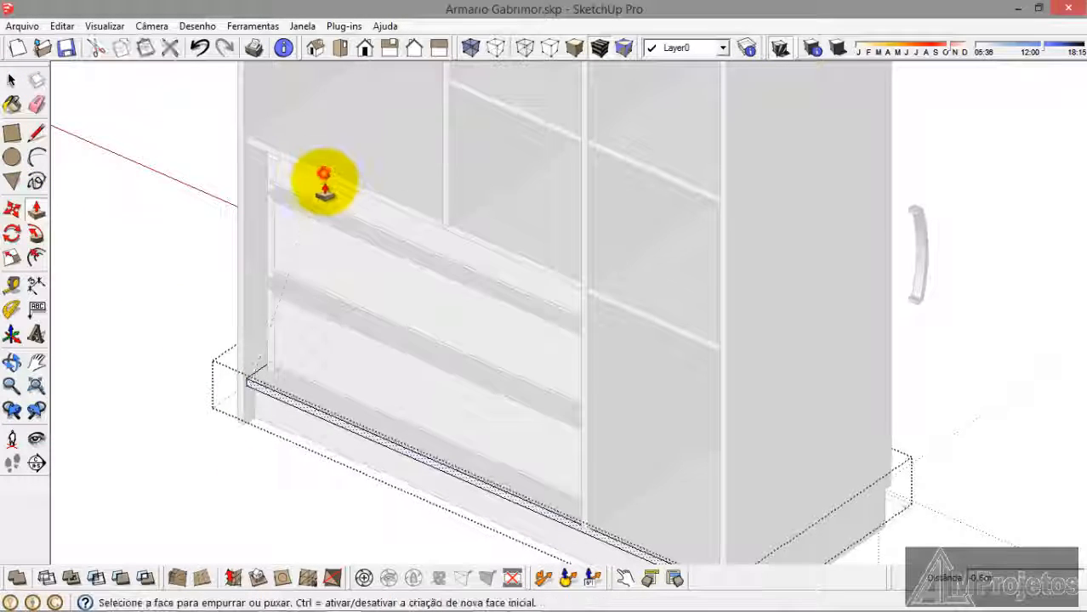
left_click(12, 81)
left_click(99, 221)
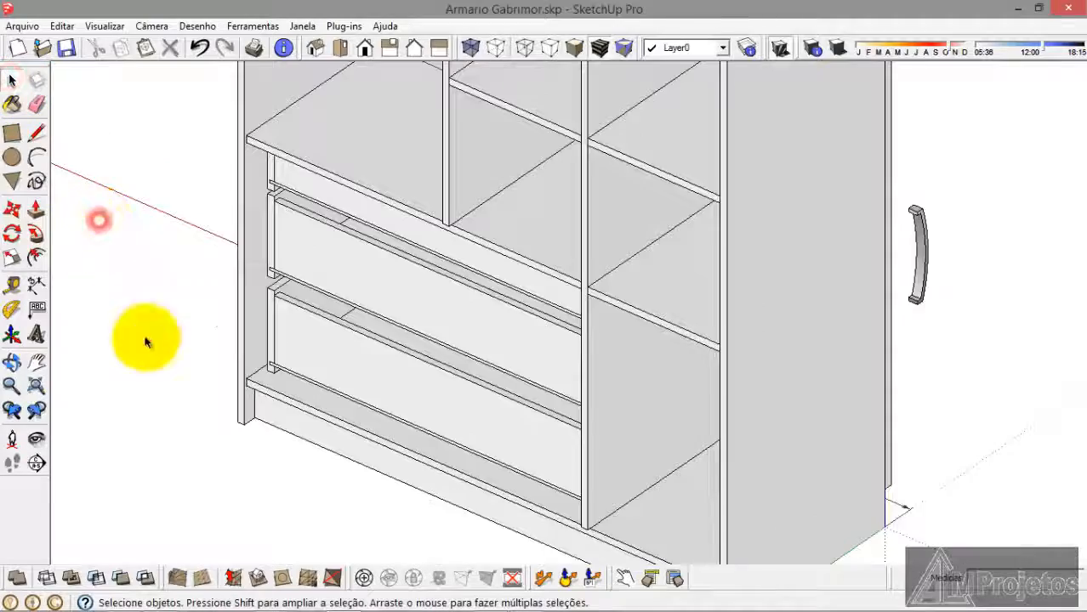
Step: Push the rear edge of the tall vertical divider beside the drawers inward by 0,6 cm, level with the bottom panel, and leave its editing
scroll(243, 372, "down", 5)
scroll(337, 420, "up", 8)
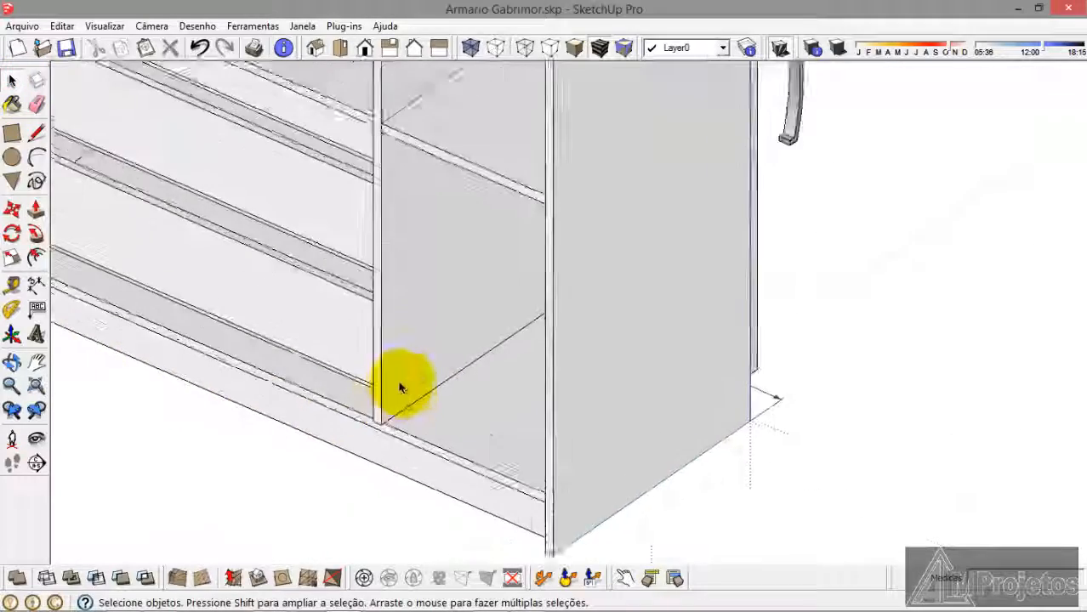
left_click(400, 385)
left_click(14, 228)
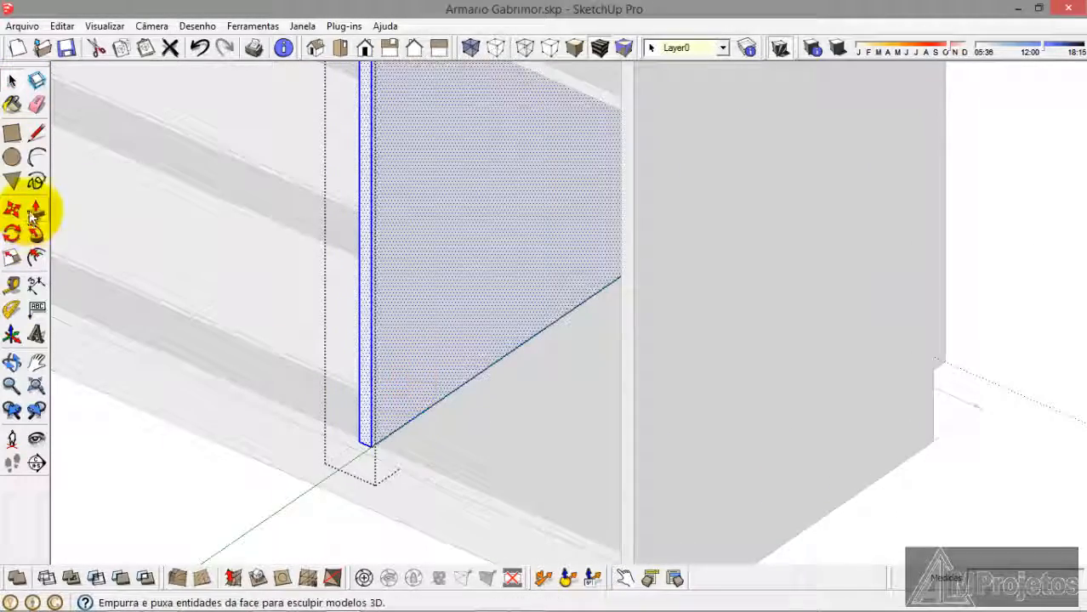
left_click(34, 216)
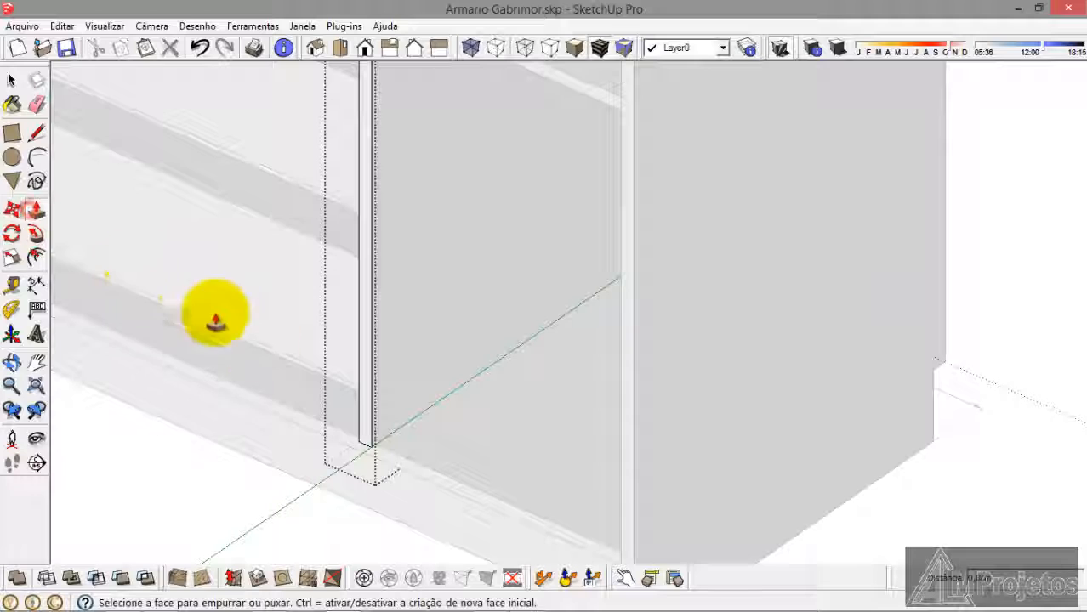
left_click(363, 416)
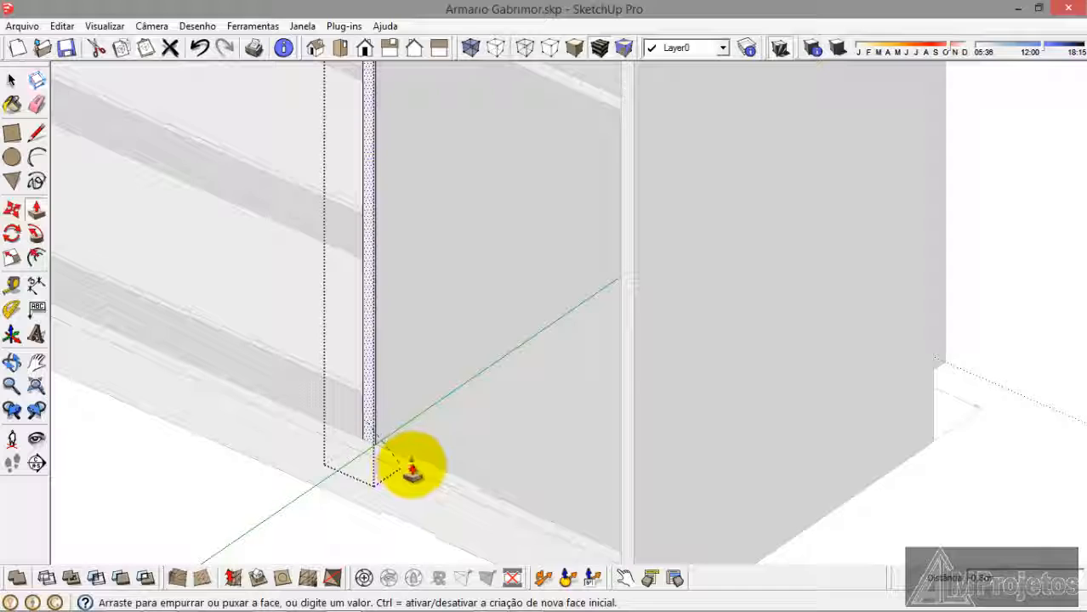
scroll(428, 489, "up", 2)
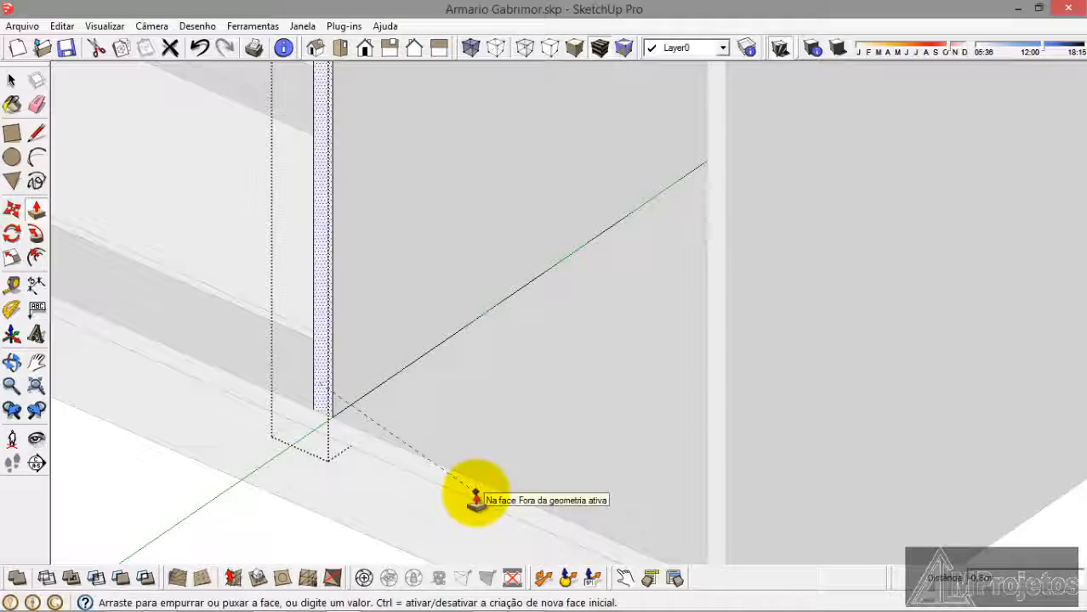
left_click(476, 495)
left_click(11, 82)
scroll(322, 318, "down", 8)
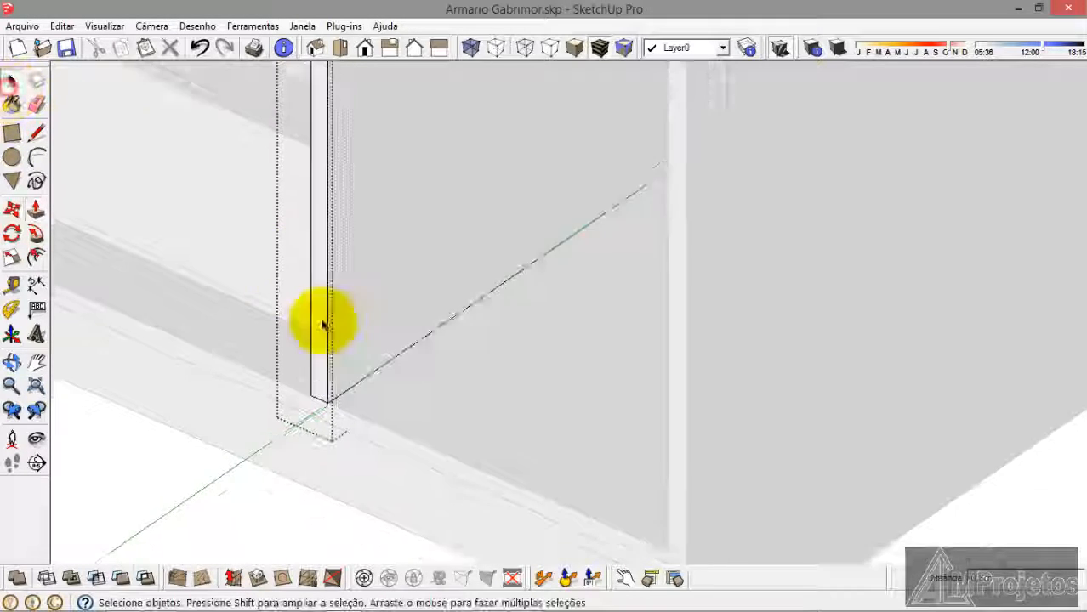
scroll(480, 296, "down", 5)
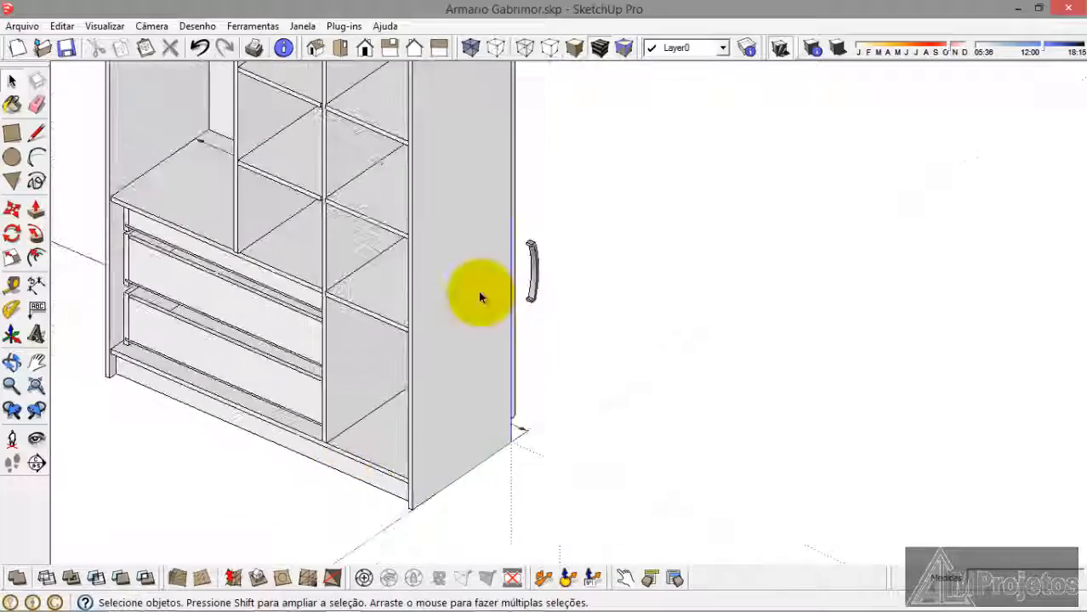
Step: Push the rear edge of the short vertical divider above the drawers inward by 0,6 cm and leave its editing
scroll(322, 301, "up", 7)
scroll(323, 304, "up", 1)
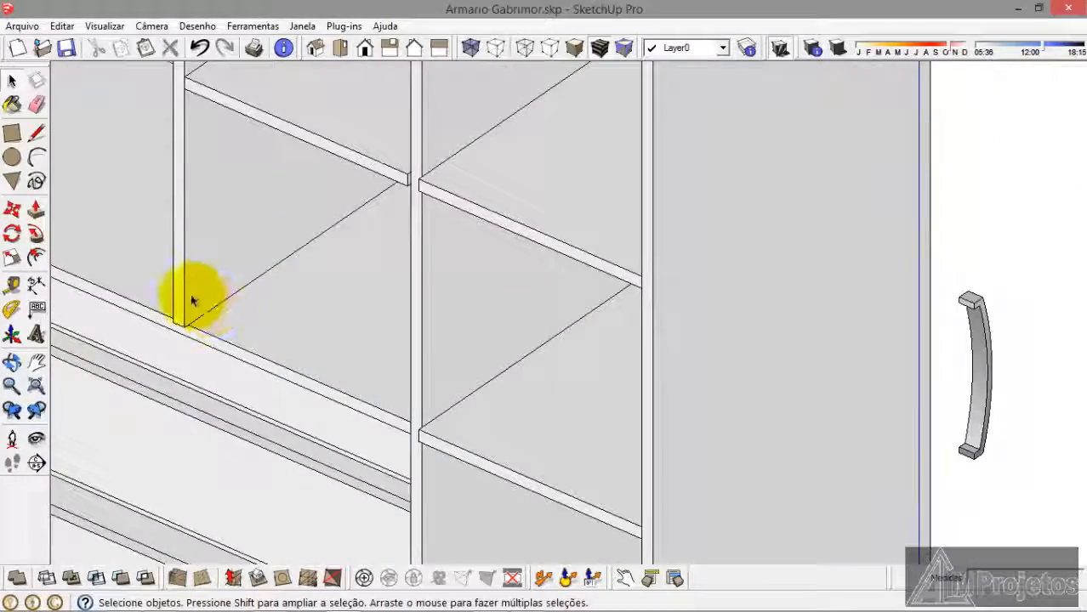
scroll(182, 276, "up", 3)
triple_click(181, 274)
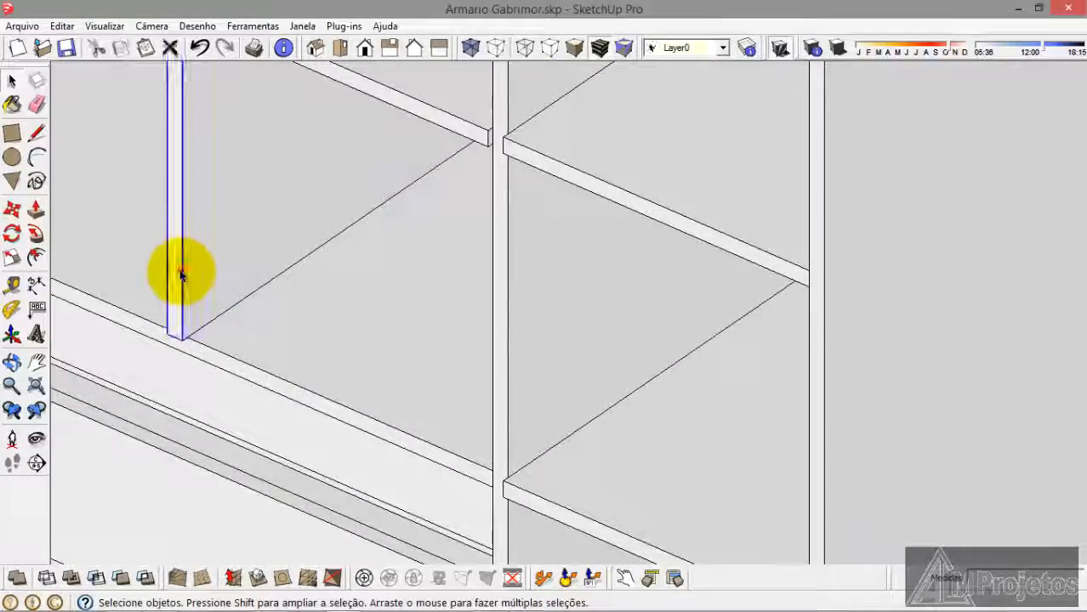
left_click(36, 210)
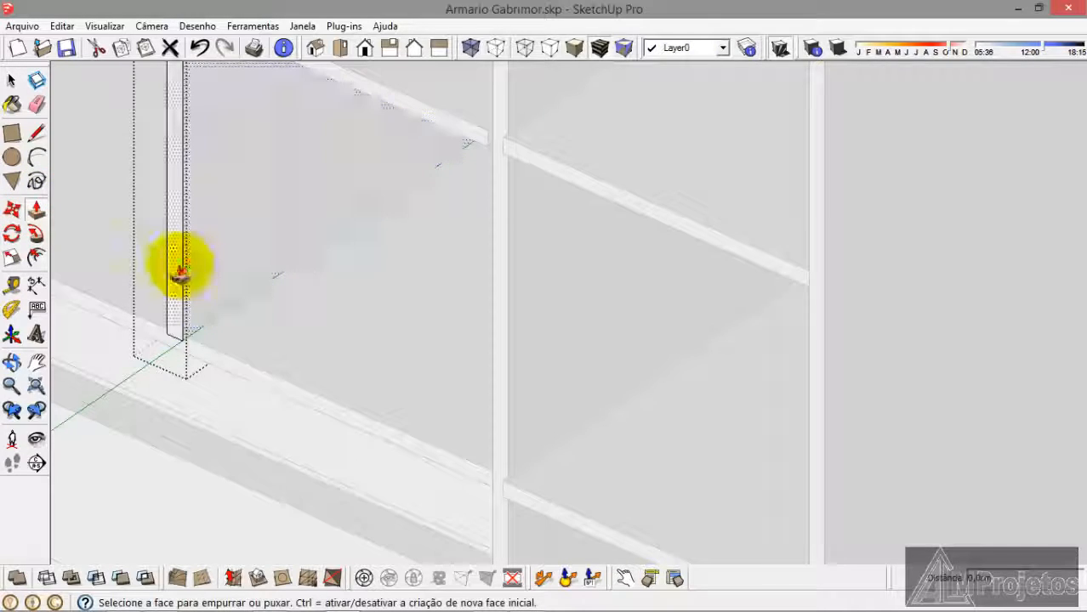
left_click(177, 270)
left_click(271, 383)
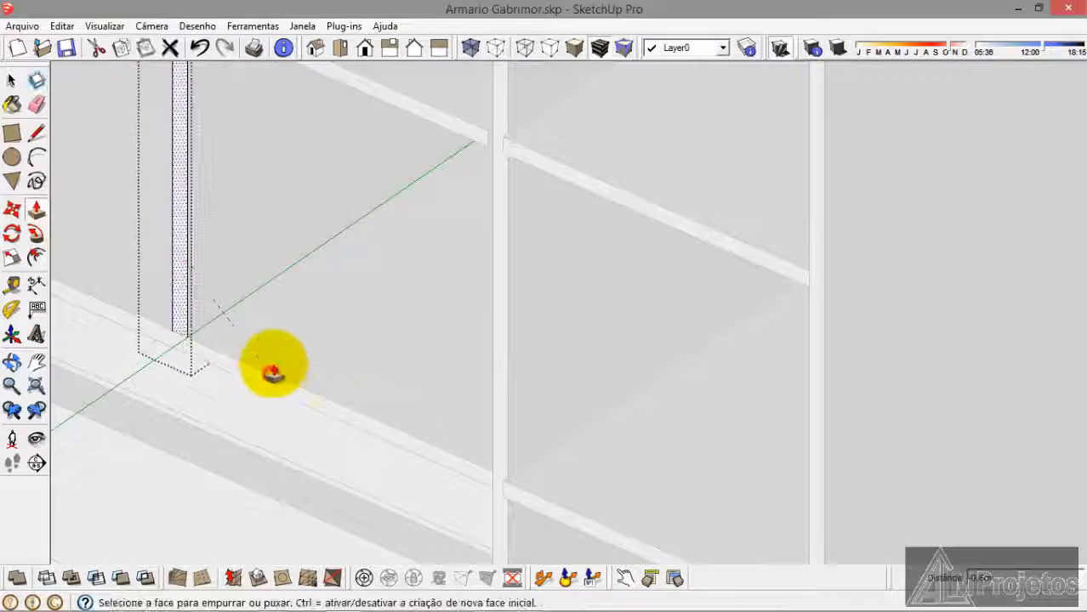
scroll(323, 375, "down", 6)
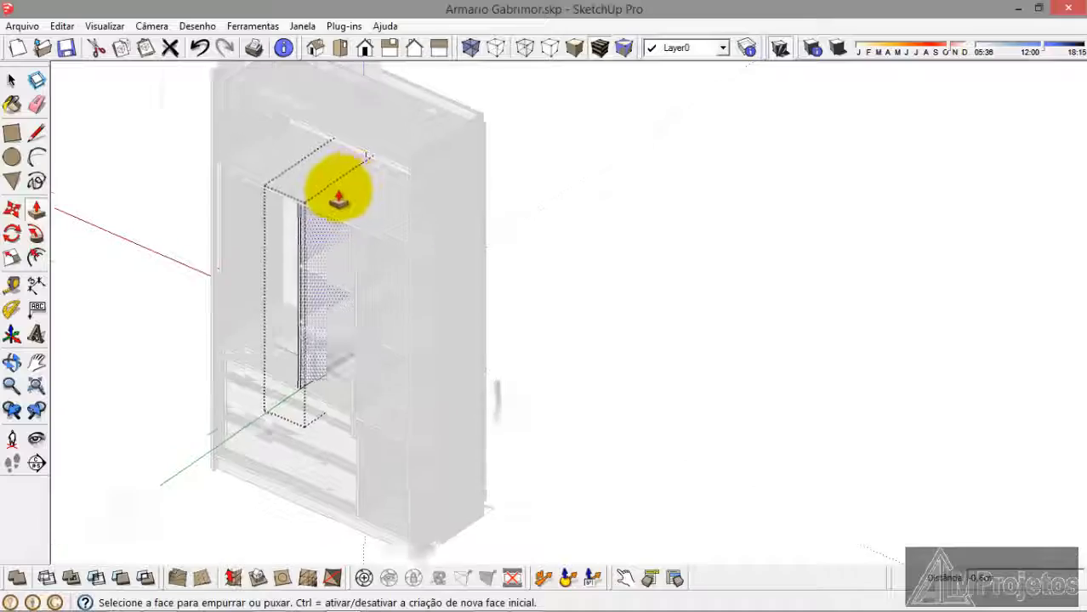
scroll(340, 189, "up", 8)
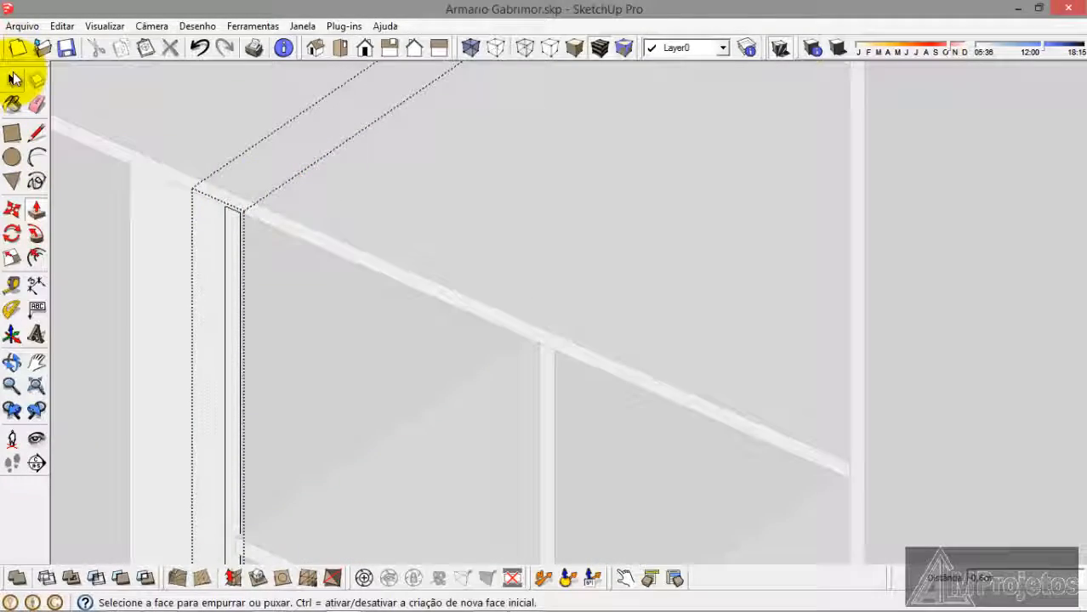
left_click(14, 80)
scroll(379, 165, "down", 6)
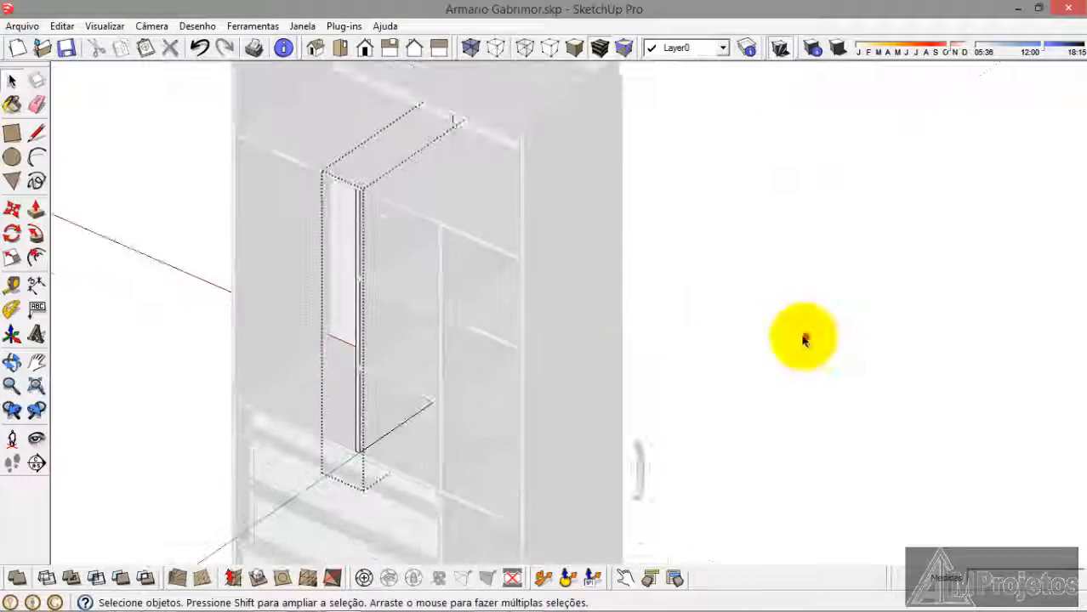
left_click(804, 339)
Step: Select and delete the loose leftover handle standing in front of the wardrobe
middle_click_drag(639, 400, 304, 364)
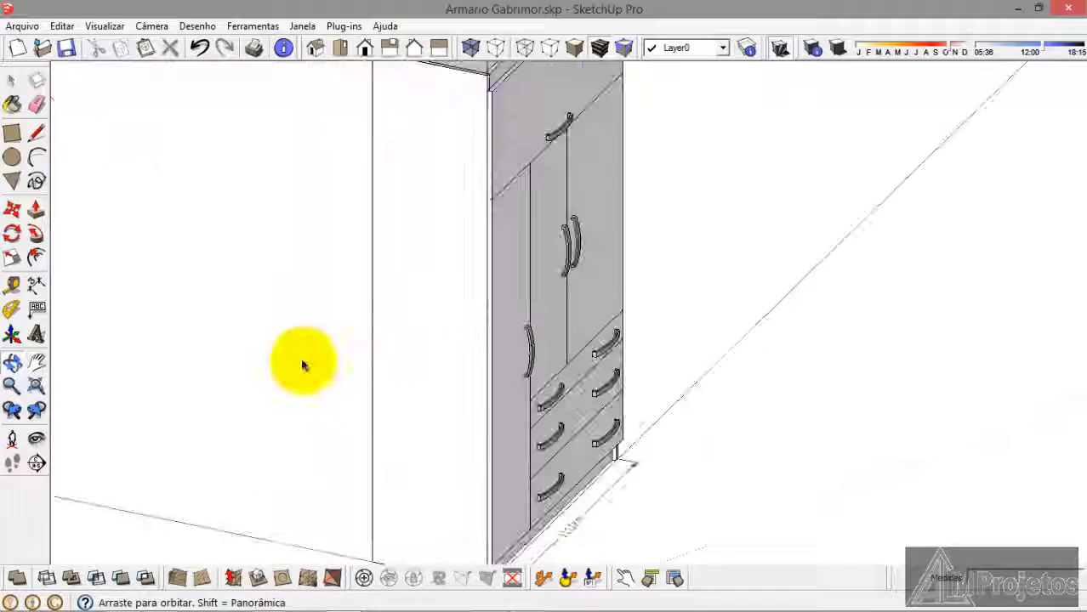
scroll(375, 214, "down", 5)
left_click_drag(740, 517, 580, 374)
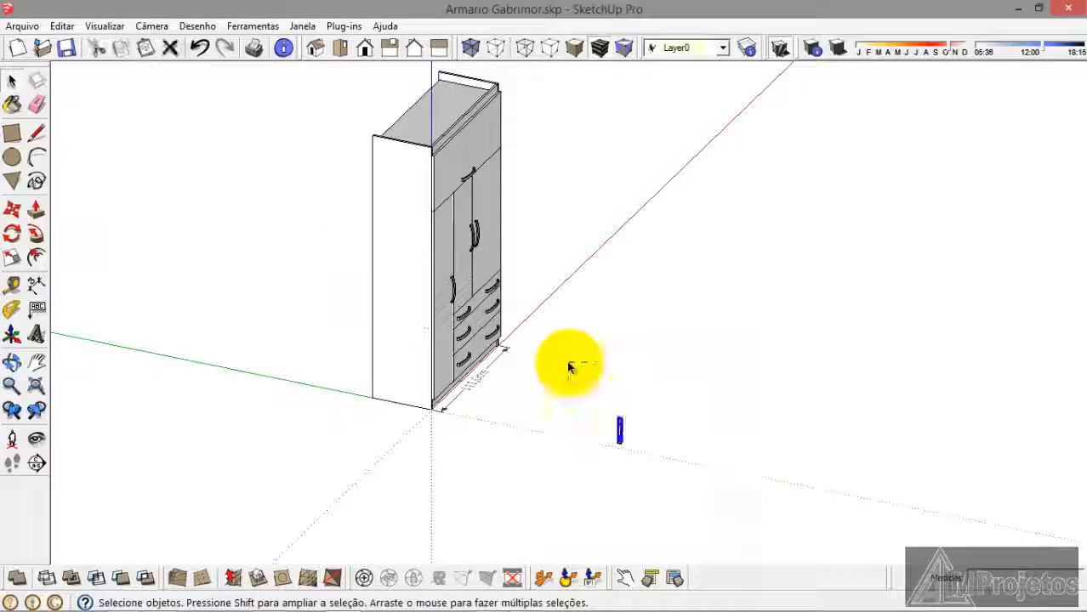
Step: Inspect the wardrobe's open back from both sides to check the recessed panels, dividers and shelves
middle_click_drag(325, 242, 531, 230)
scroll(428, 291, "up", 3)
middle_click_drag(427, 291, 461, 364)
scroll(502, 213, "up", 6)
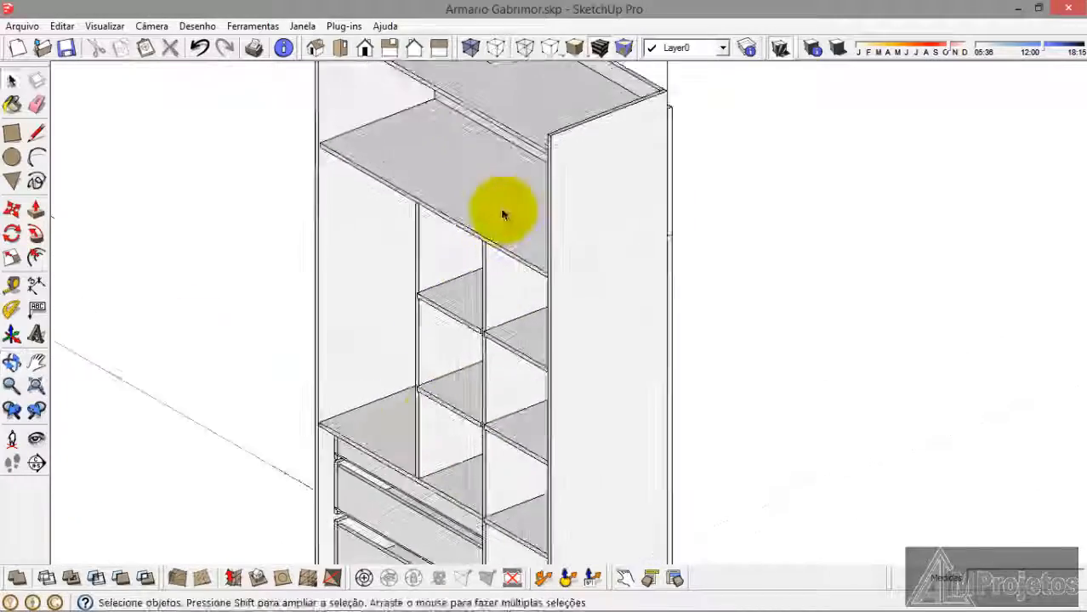
middle_click_drag(486, 272, 521, 156)
middle_click_drag(528, 364, 504, 160)
scroll(486, 291, "down", 5)
middle_click_drag(486, 290, 881, 487)
scroll(693, 505, "up", 6)
middle_click_drag(694, 506, 723, 498)
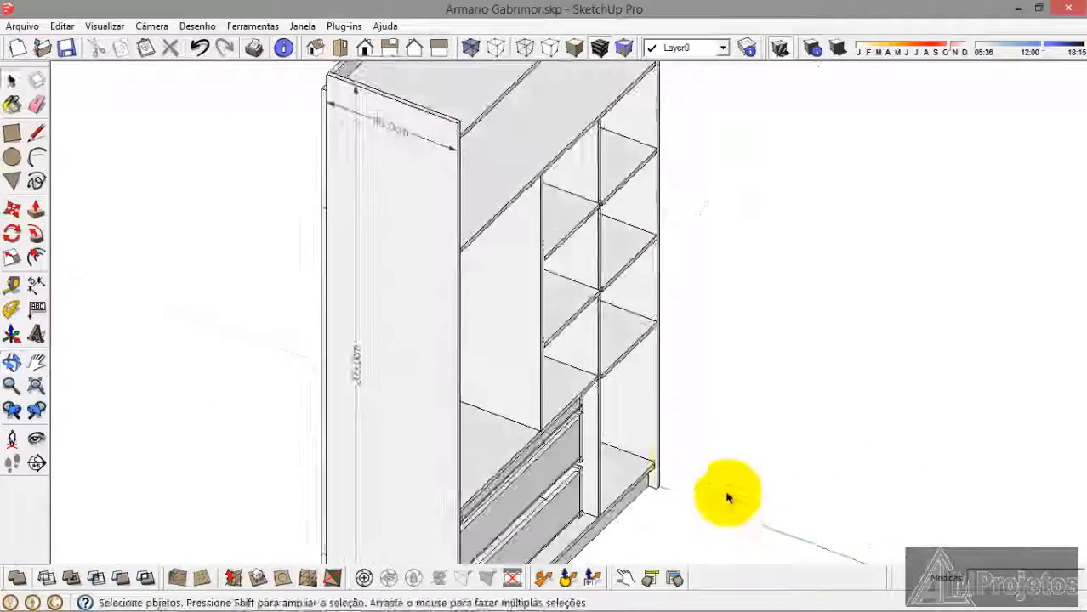
Step: Push the rear edge of the top shelf in the outer column inward by 0,6 cm
scroll(686, 461, "up", 3)
scroll(661, 469, "up", 3)
middle_click_drag(660, 469, 612, 449)
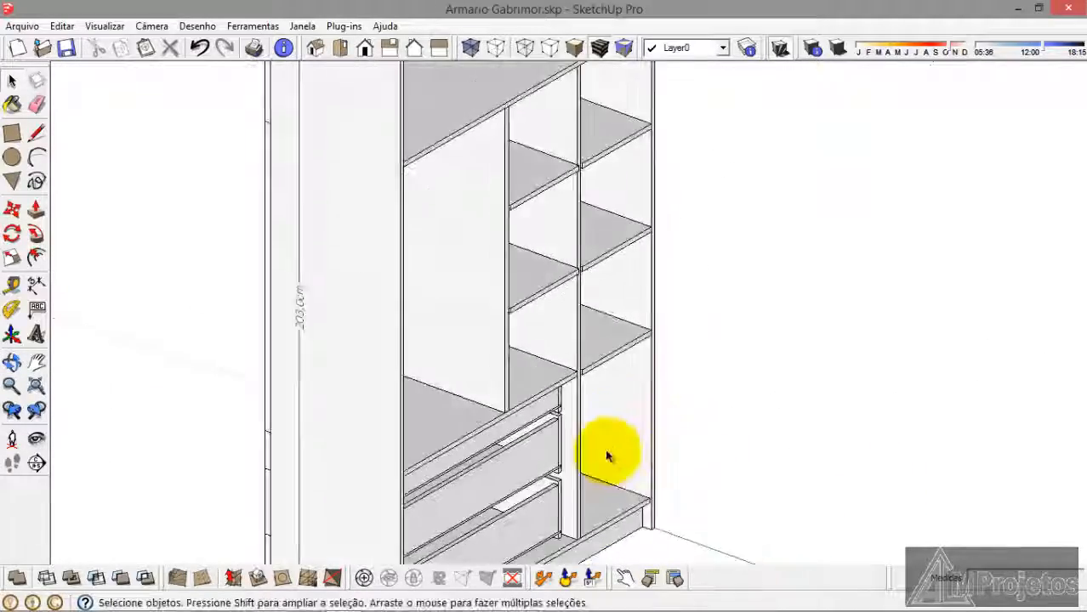
scroll(590, 219, "down", 5)
scroll(575, 371, "up", 4)
scroll(576, 372, "up", 6)
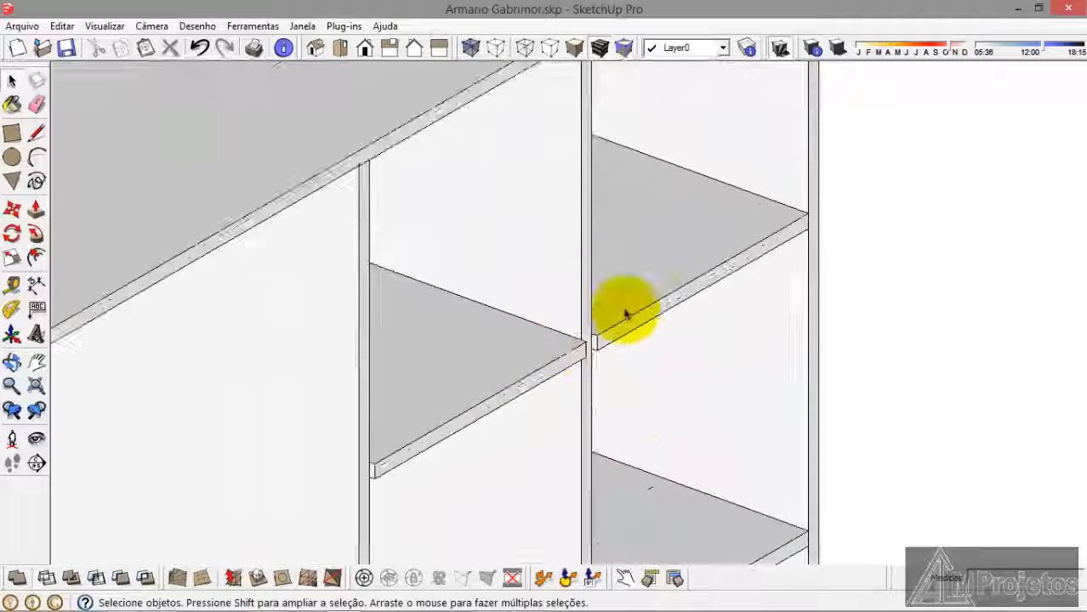
double_click(633, 328)
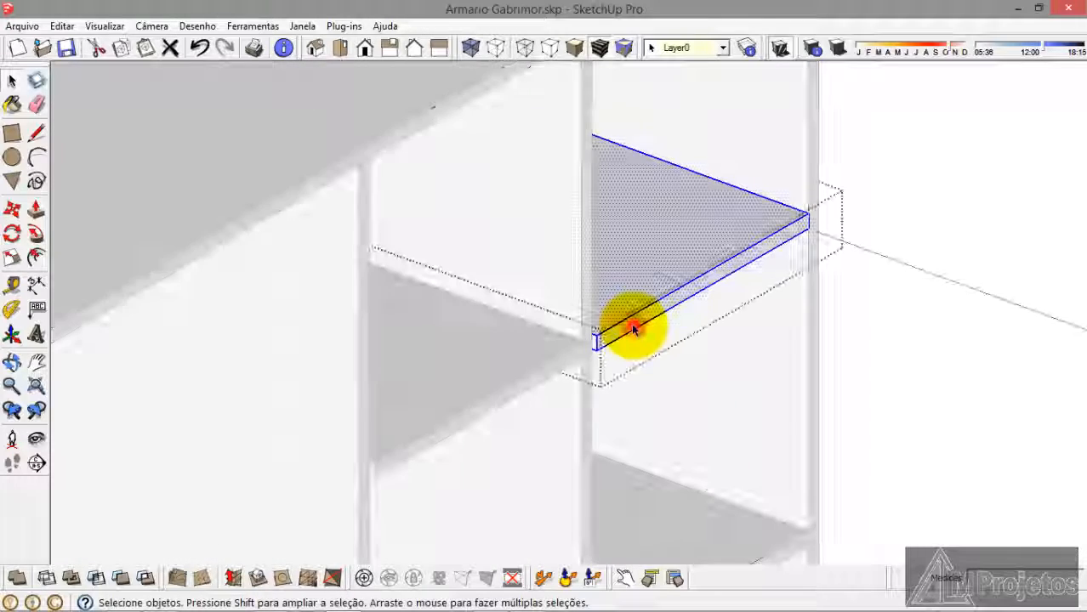
left_click(38, 210)
scroll(630, 336, "up", 2)
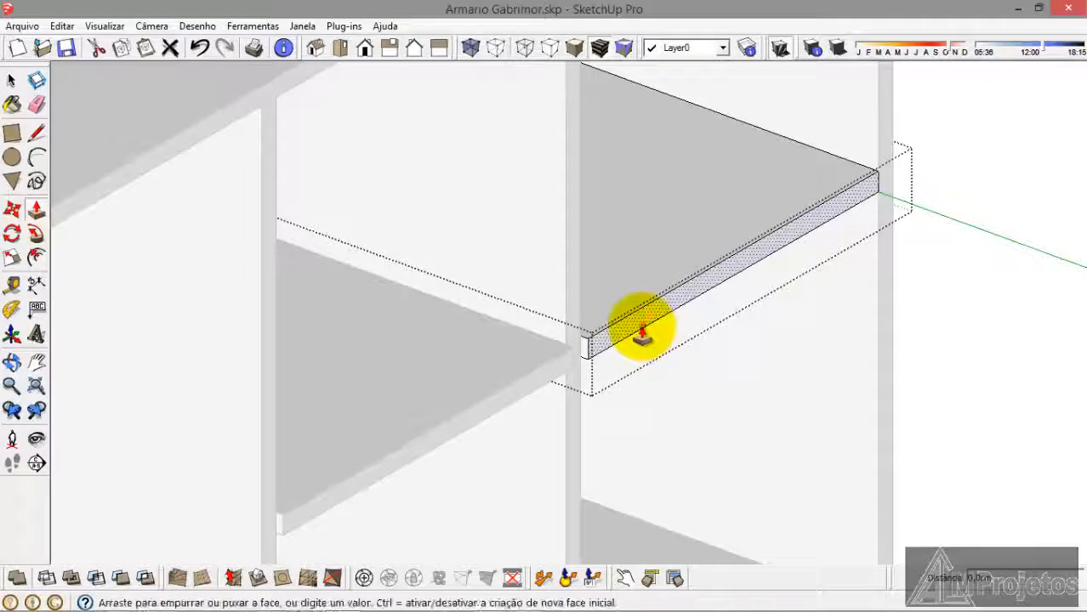
scroll(572, 253, "up", 2)
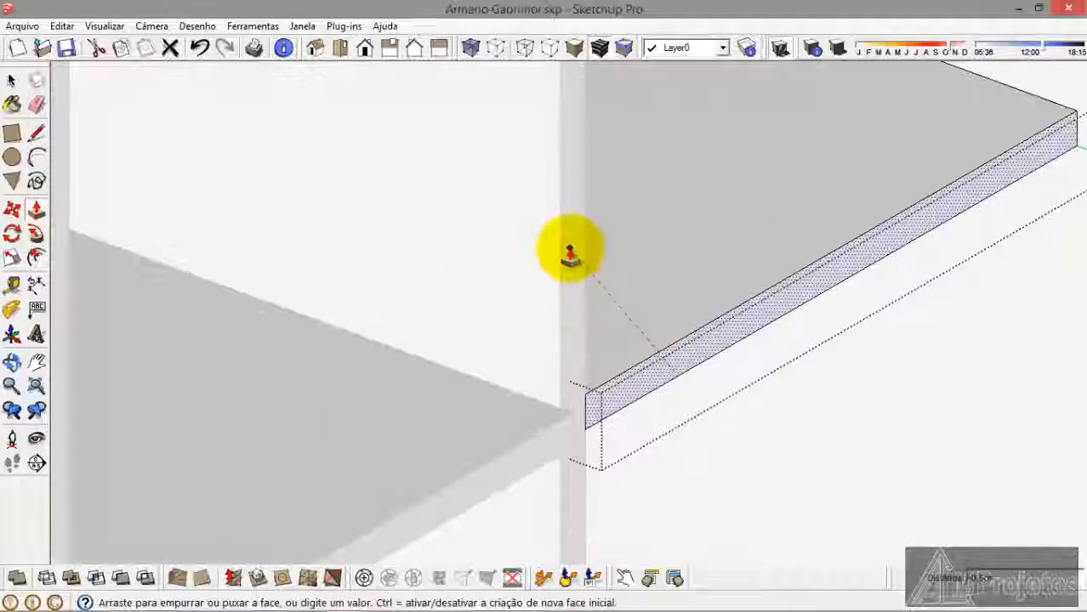
left_click(565, 250)
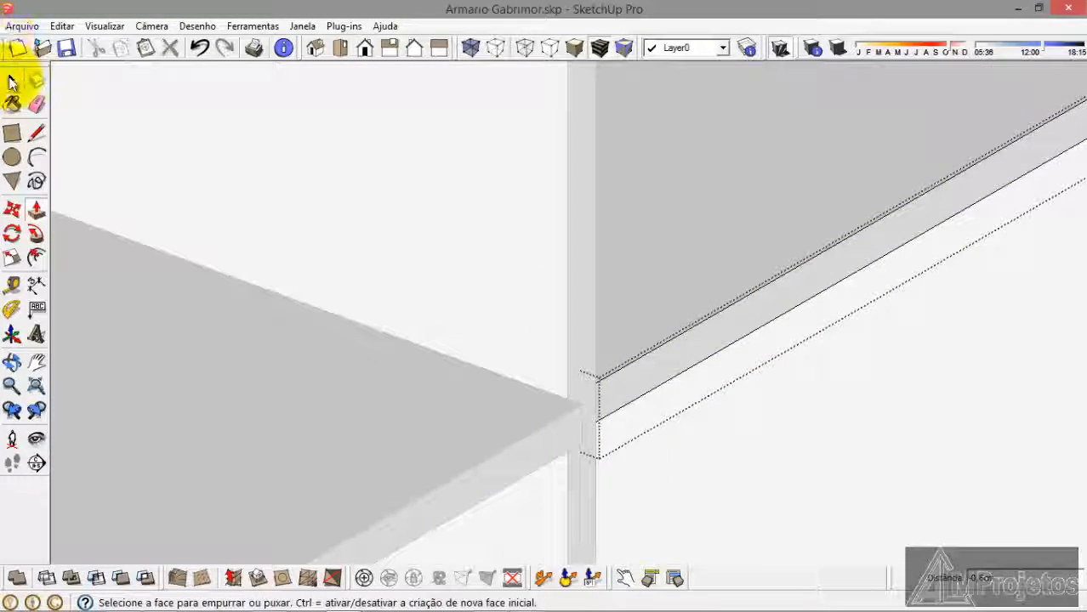
Step: Push the rear edge of the upper shelf in the narrow column above the drawers inward by 0,6 cm
left_click(302, 439)
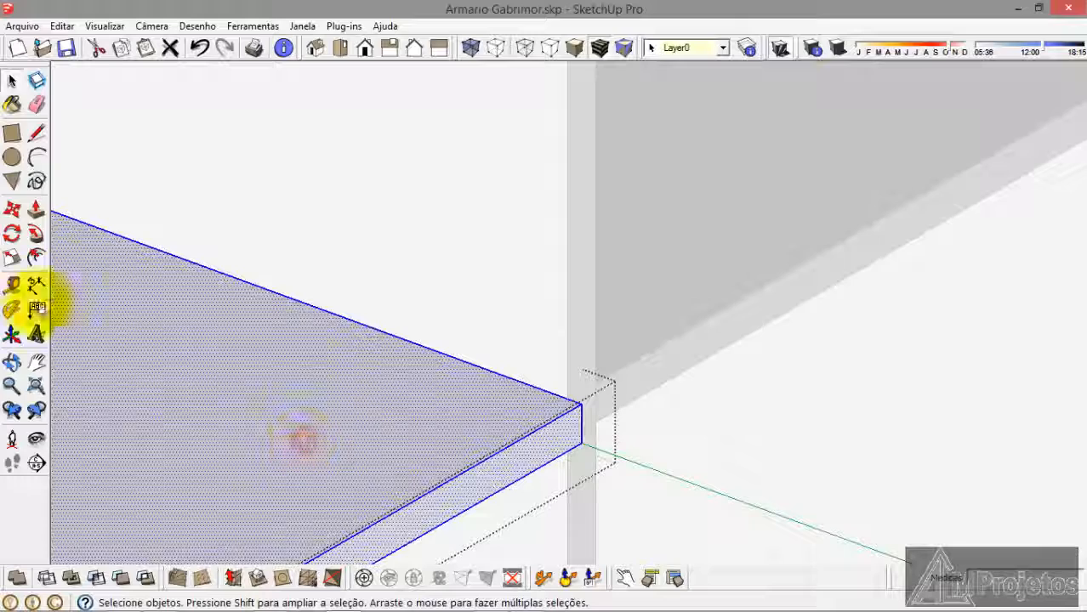
left_click(35, 212)
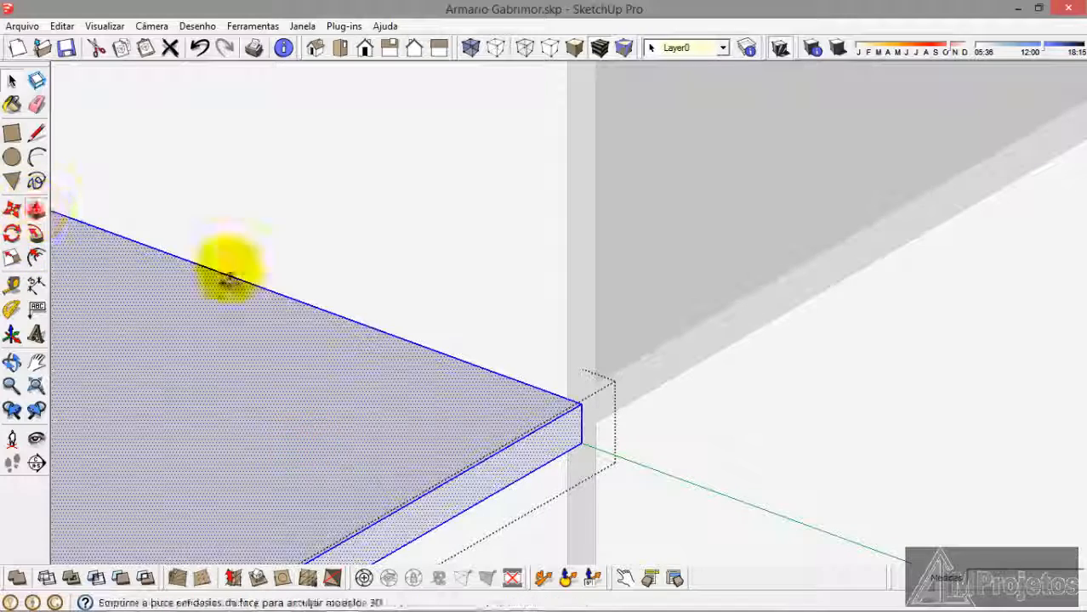
left_click(516, 478)
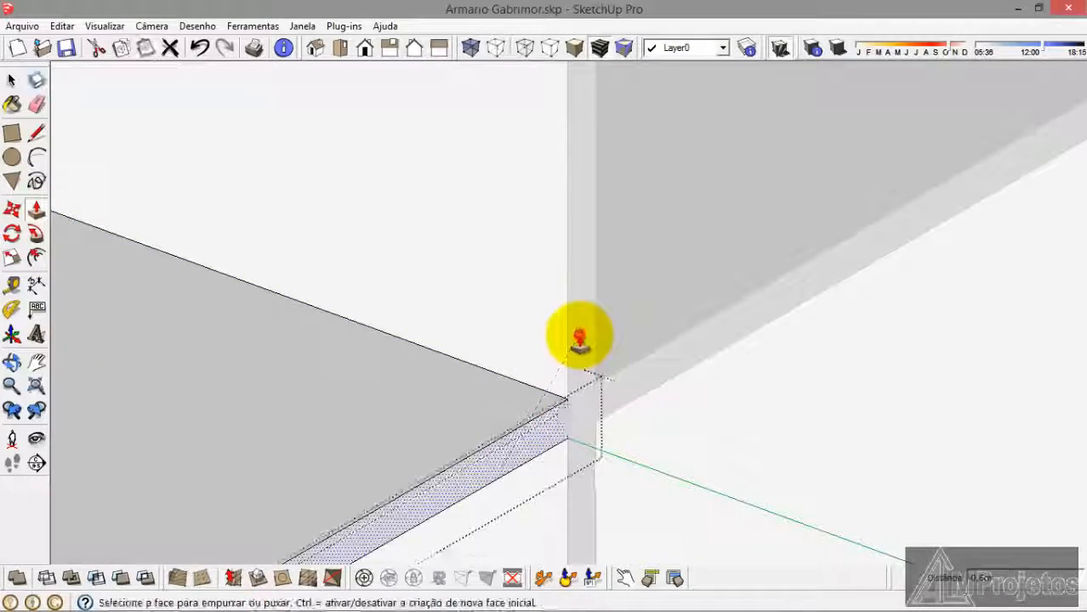
scroll(449, 230, "down", 5)
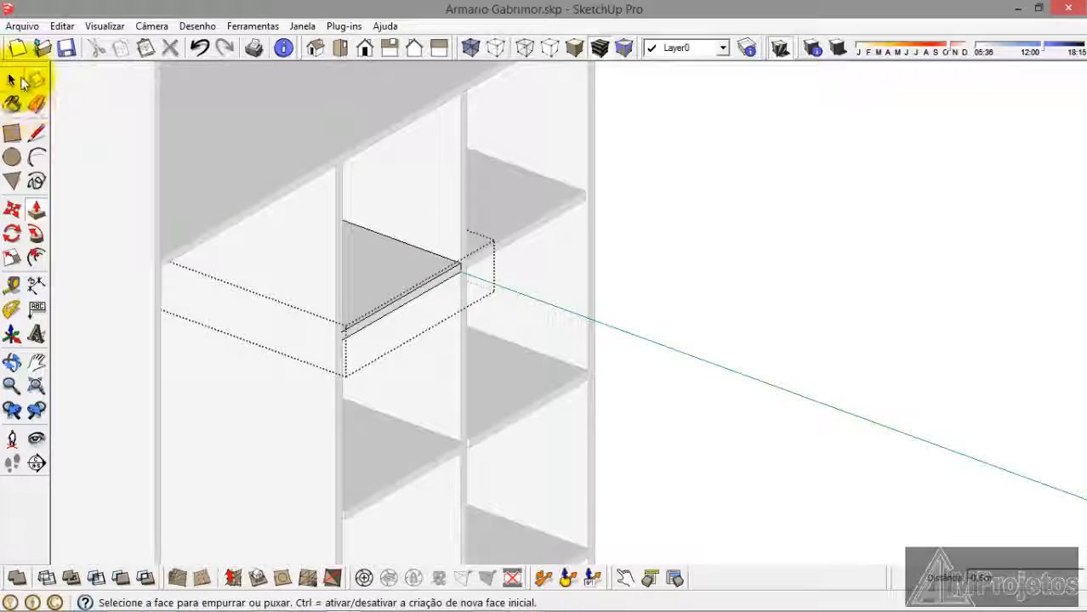
Step: Push the rear edge of the middle shelf in the outer column inward by 0,6 cm
scroll(465, 373, "up", 5)
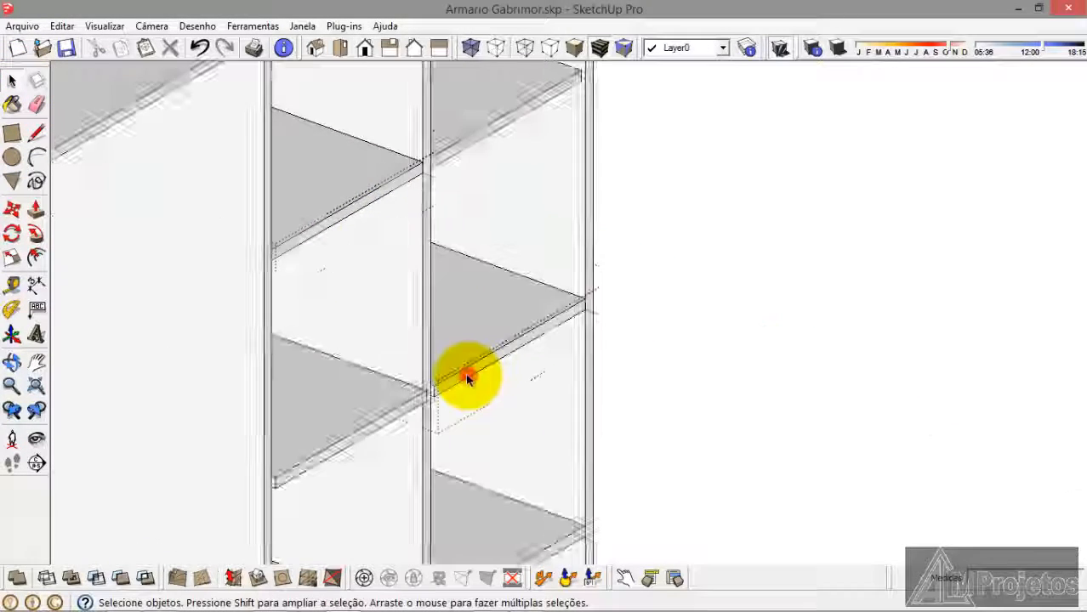
left_click(465, 373)
left_click(34, 213)
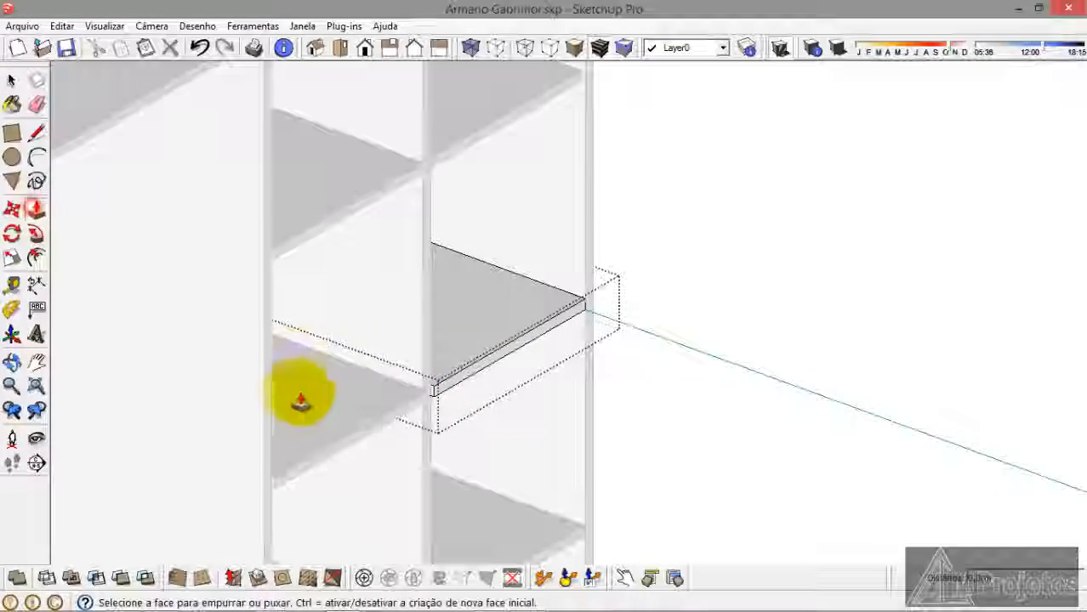
scroll(478, 395, "up", 4)
left_click(494, 380)
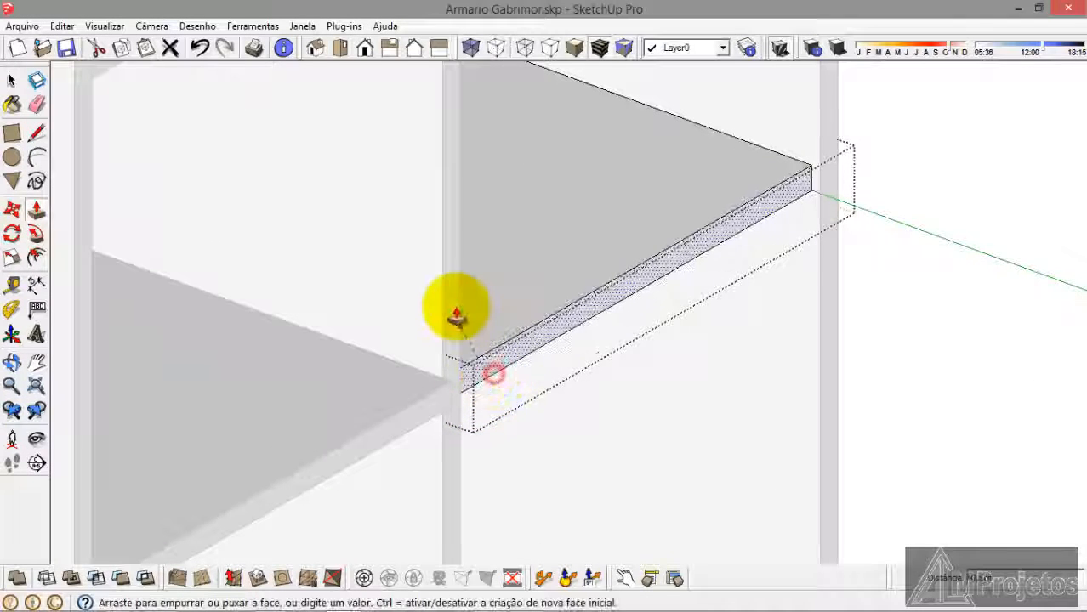
left_click(449, 299)
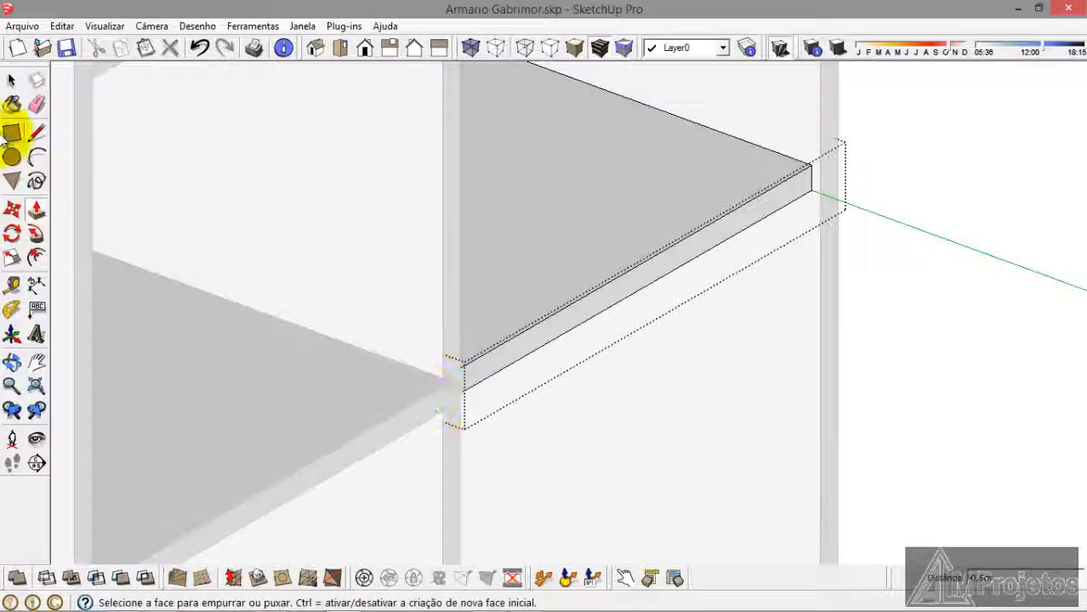
Step: Push the rear edge of the lower shelf in the narrow column above the drawers inward by 0,6 cm
left_click(331, 475)
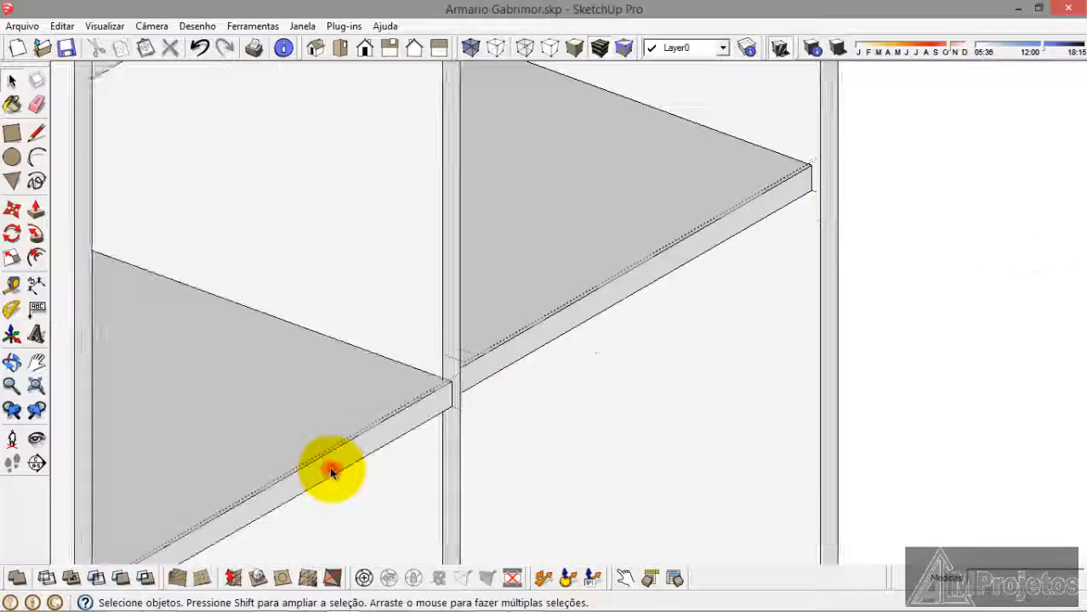
left_click(37, 211)
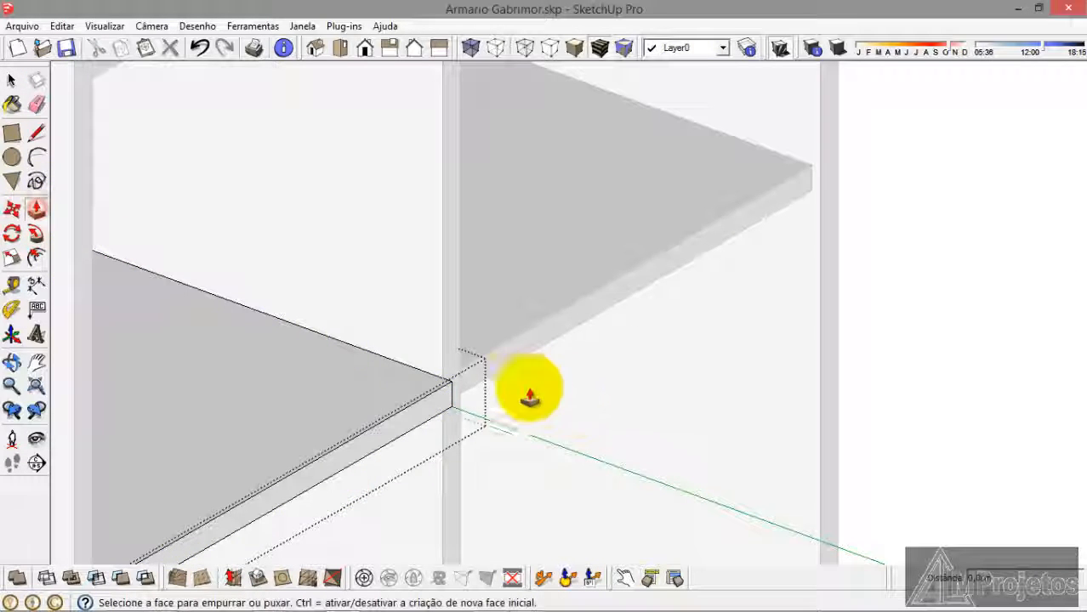
left_click(427, 405)
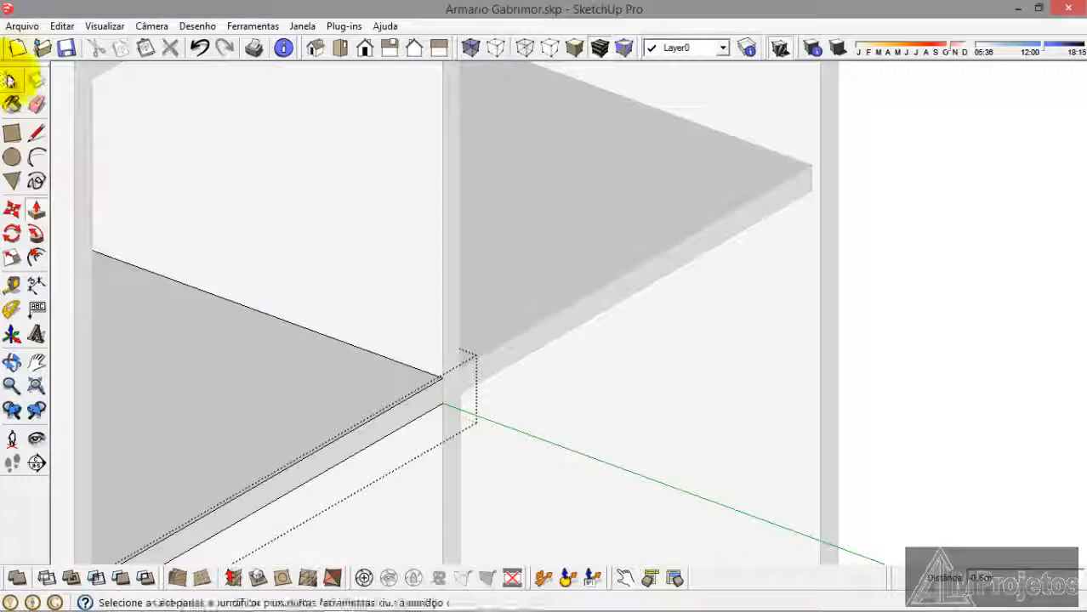
scroll(308, 169, "down", 6)
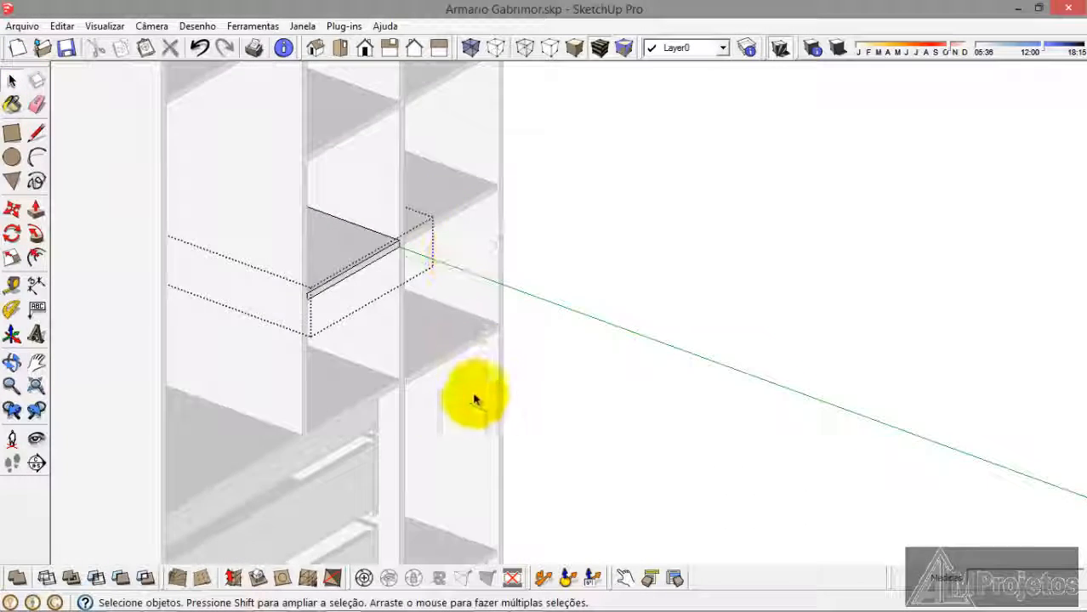
Step: Push the rear edge of the lowest shelf in the outer column inward by 0,6 cm and leave its editing
scroll(432, 401, "up", 2)
scroll(430, 401, "up", 4)
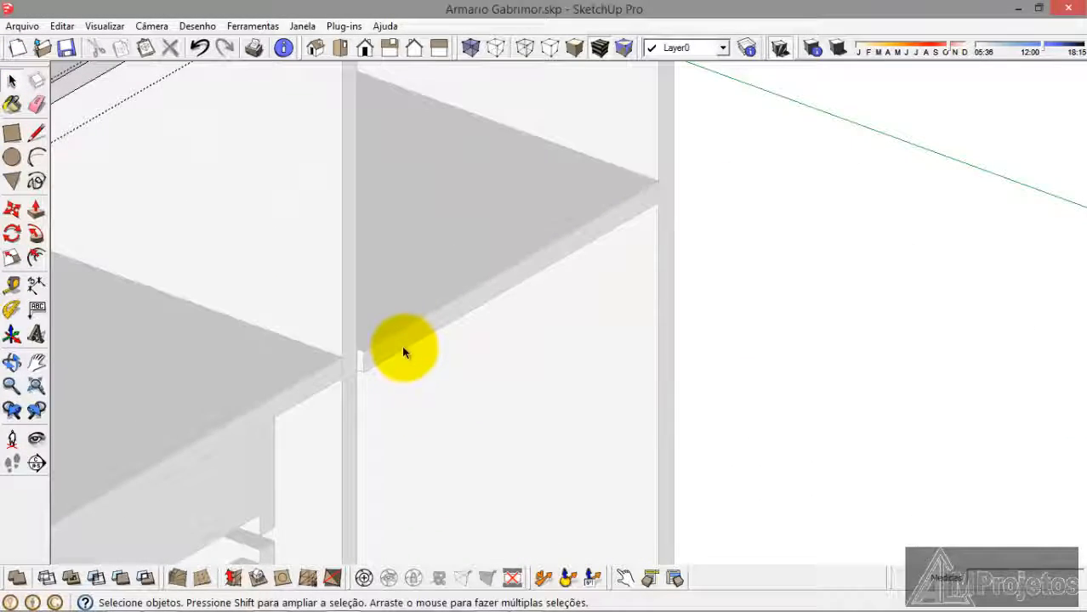
left_click(405, 349)
double_click(405, 349)
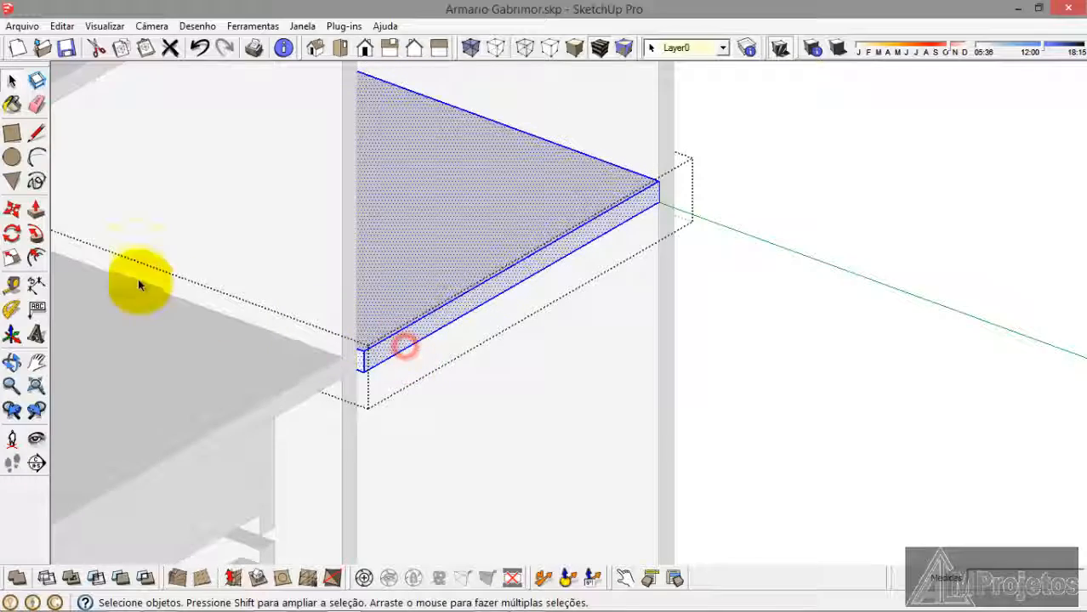
left_click(36, 210)
scroll(466, 369, "up", 3)
left_click(444, 347)
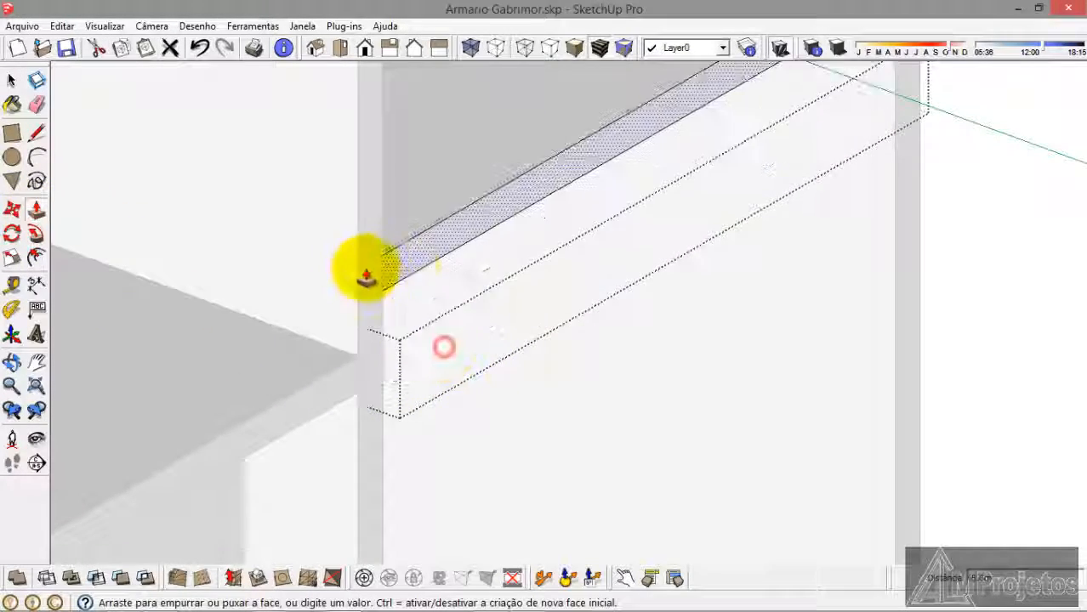
left_click(371, 264)
scroll(555, 356, "down", 5)
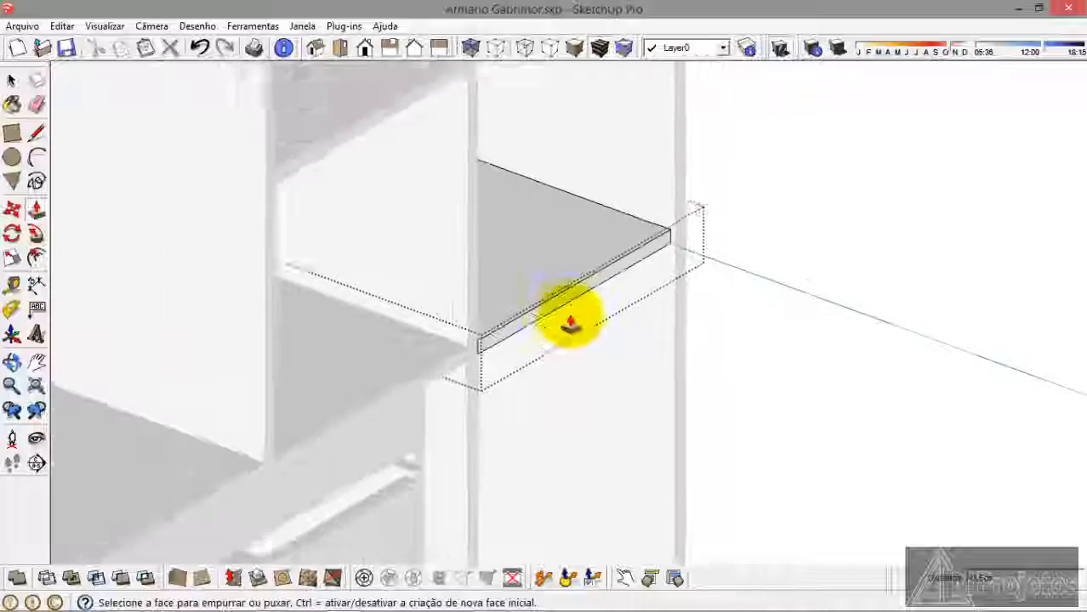
scroll(570, 323, "down", 3)
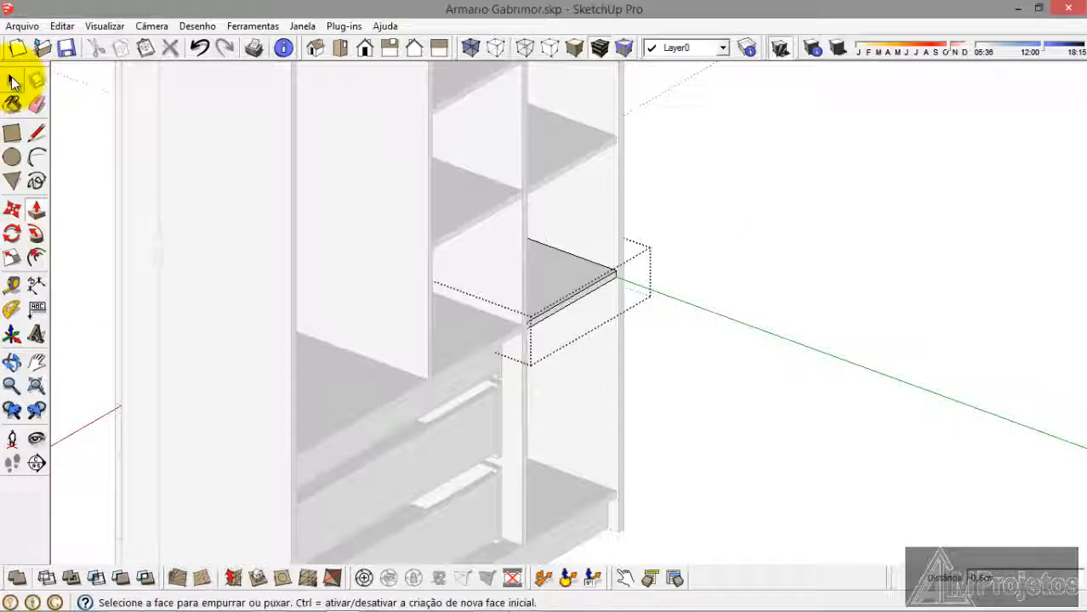
left_click(12, 81)
left_click(654, 314)
Step: Draw a 0,6 cm wide rectangle on the inner face of the side panel beside the shelves, along its rear edge from bottom panel to top panel
scroll(618, 521, "up", 5)
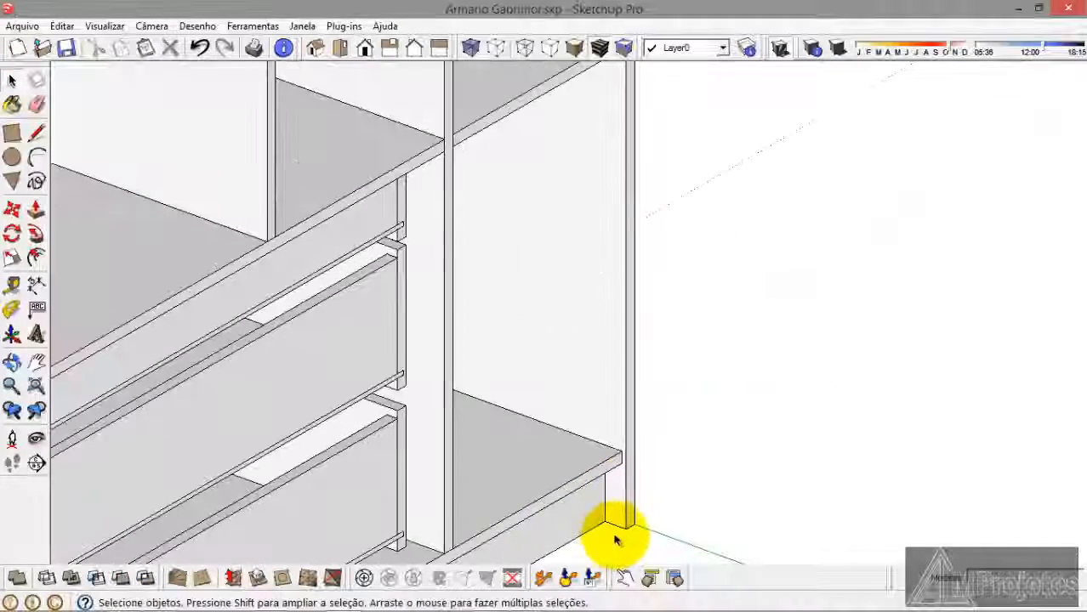
double_click(588, 291)
left_click(587, 288)
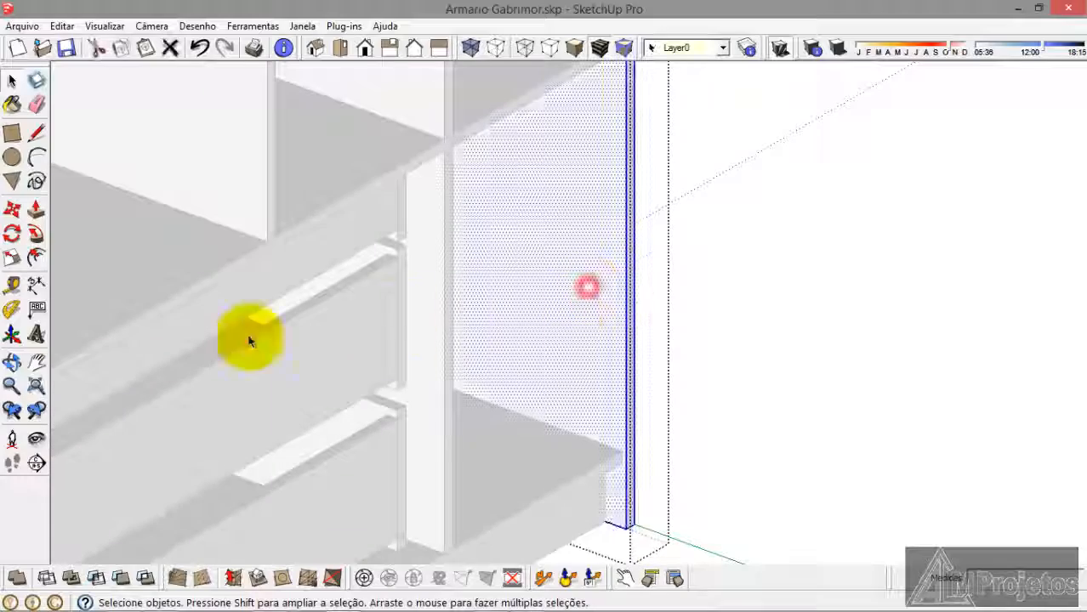
left_click(13, 135)
scroll(638, 463, "up", 5)
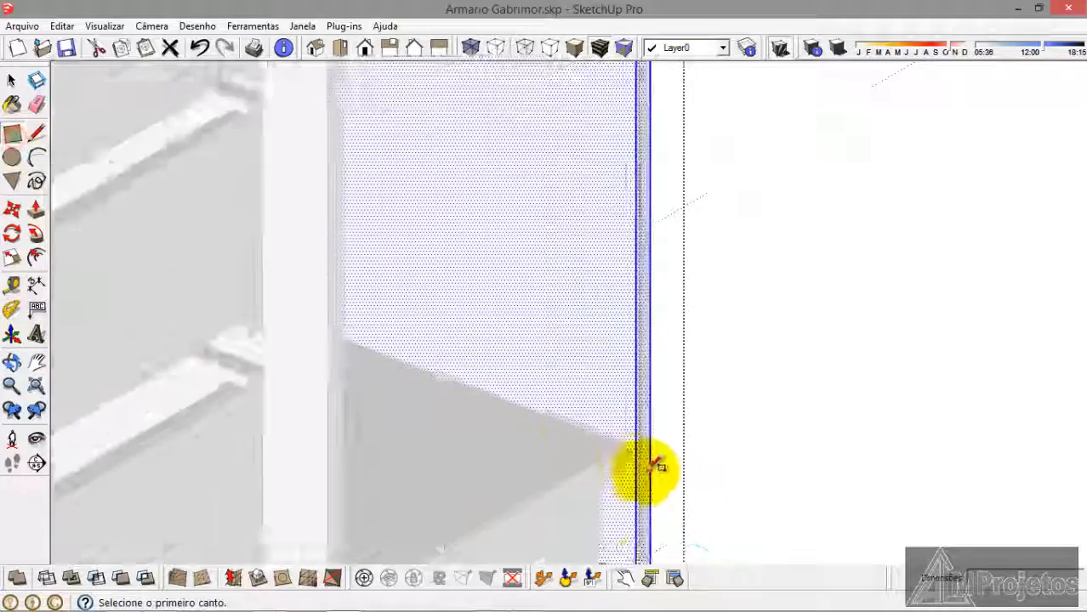
left_click(619, 454)
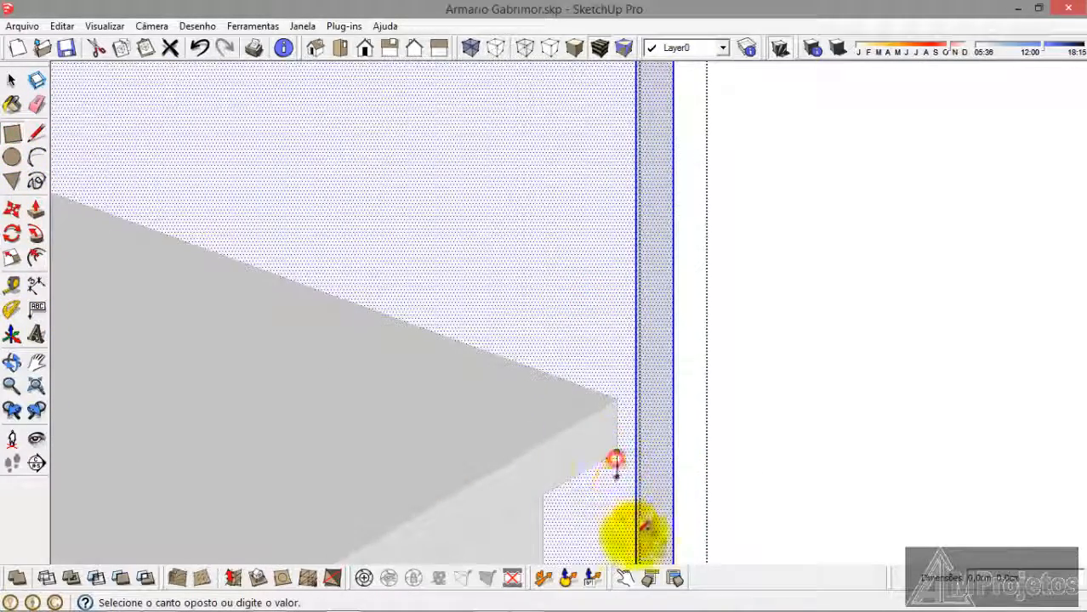
scroll(635, 535, "down", 6)
scroll(642, 519, "down", 4)
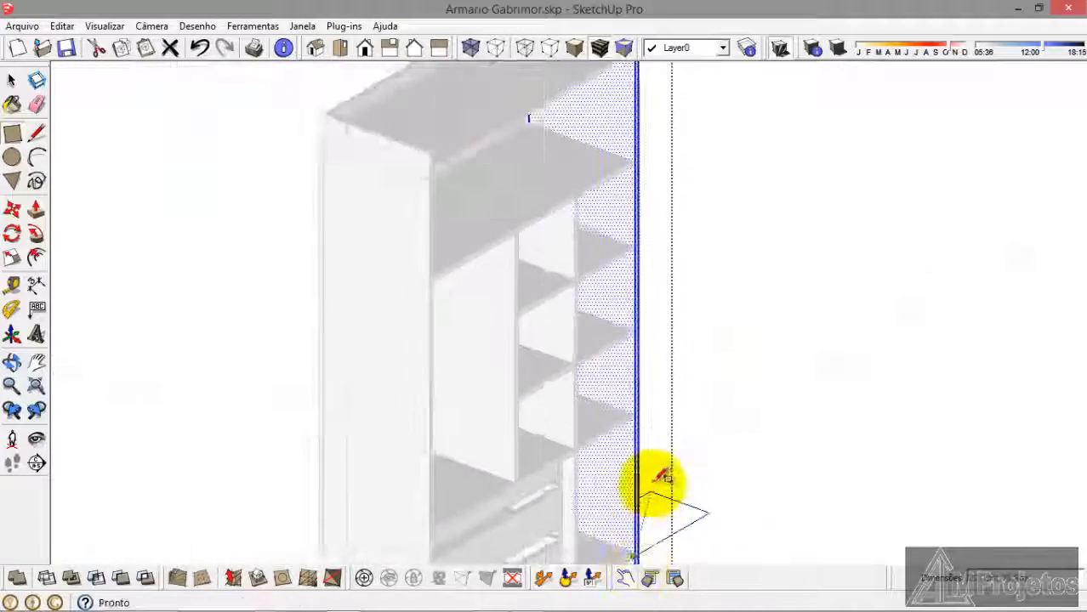
scroll(638, 161, "up", 6)
scroll(647, 113, "up", 2)
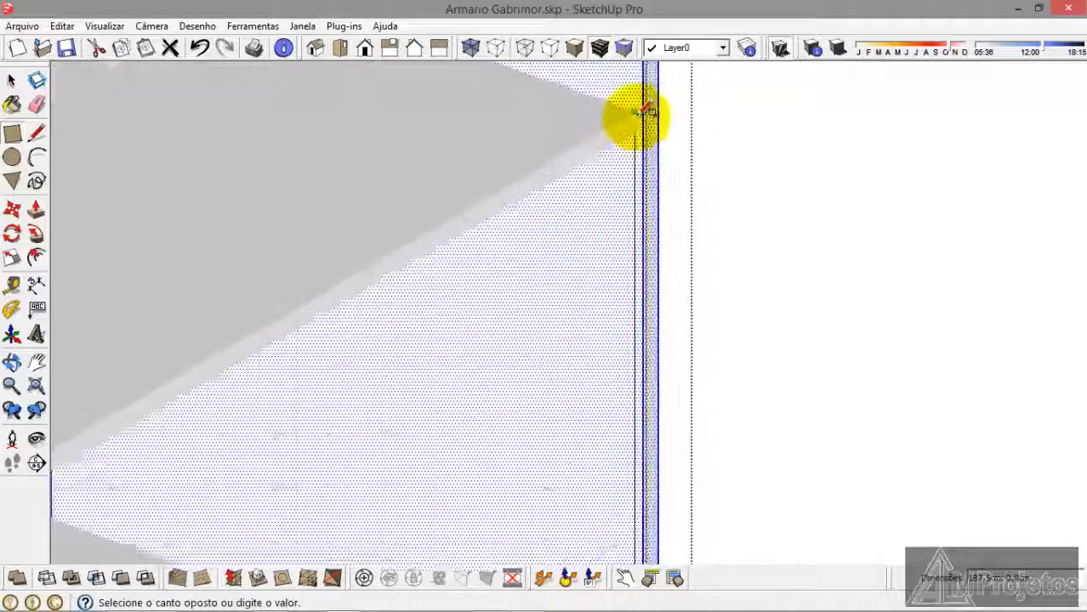
scroll(651, 110, "up", 1)
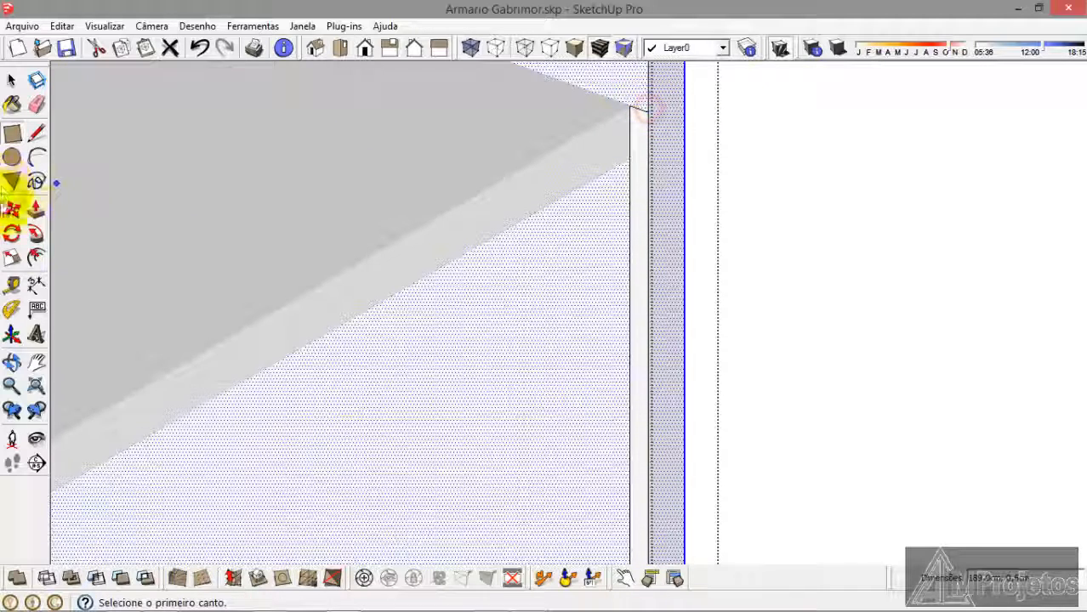
Step: Push the narrow rear strip 1,0 cm into the side panel to form a rebate and leave its editing
left_click(38, 212)
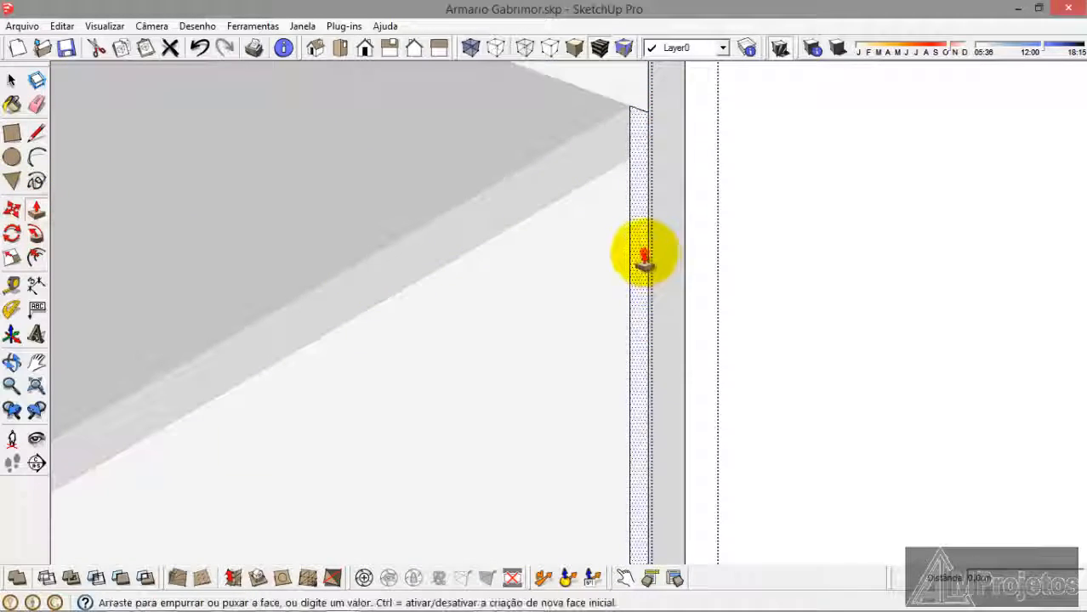
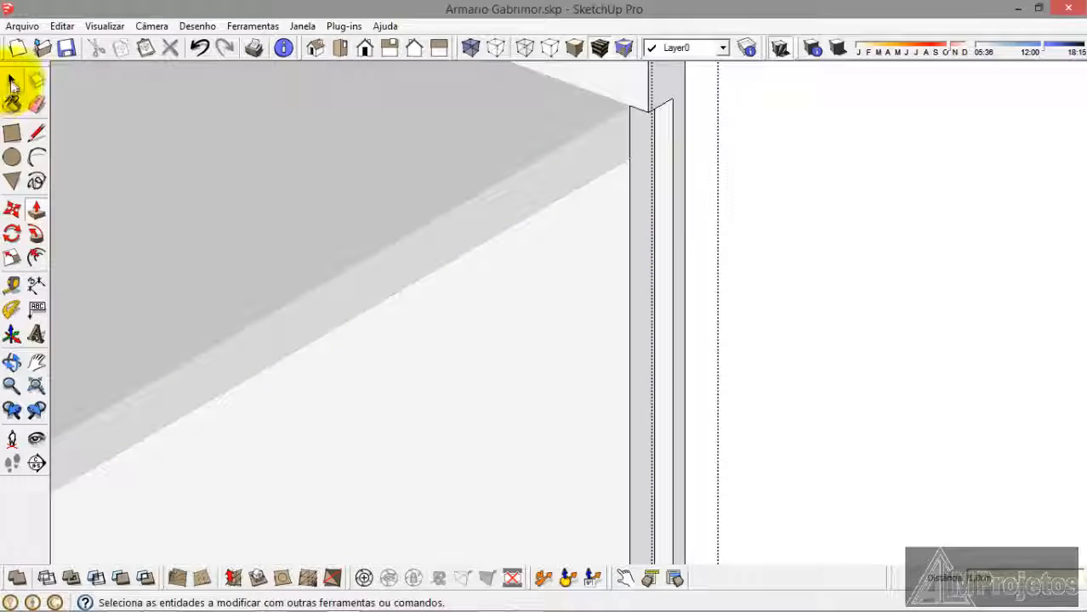
left_click(12, 82)
scroll(765, 93, "down", 12)
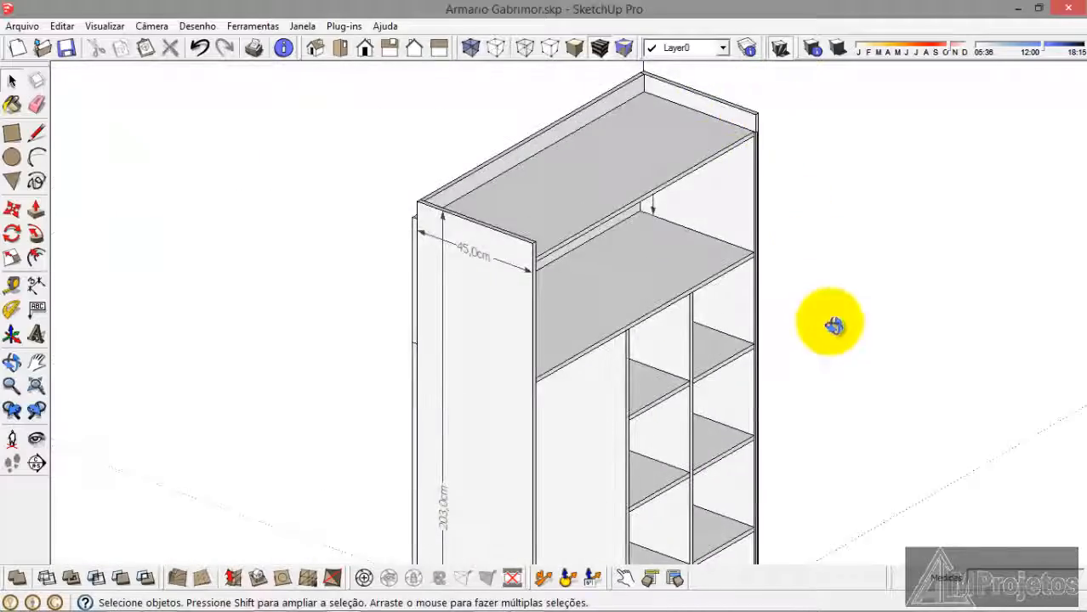
Step: Open the opposite side panel for editing and draw a 0,6 cm wide rectangle along its inner rear edge from top panel to bottom panel
middle_click_drag(833, 325, 339, 214)
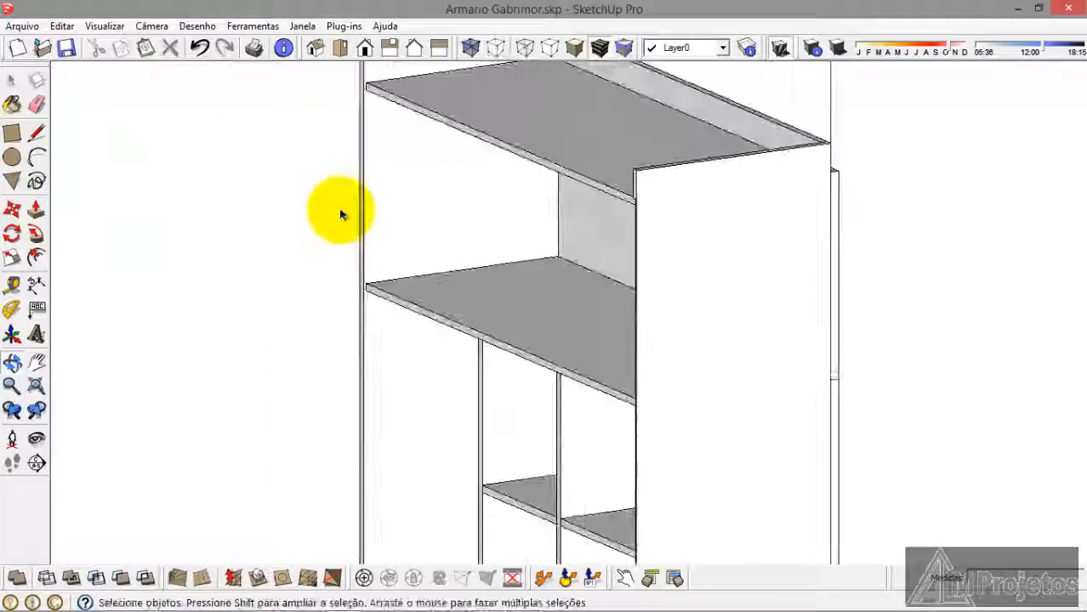
scroll(363, 145, "up", 2)
left_click(364, 143)
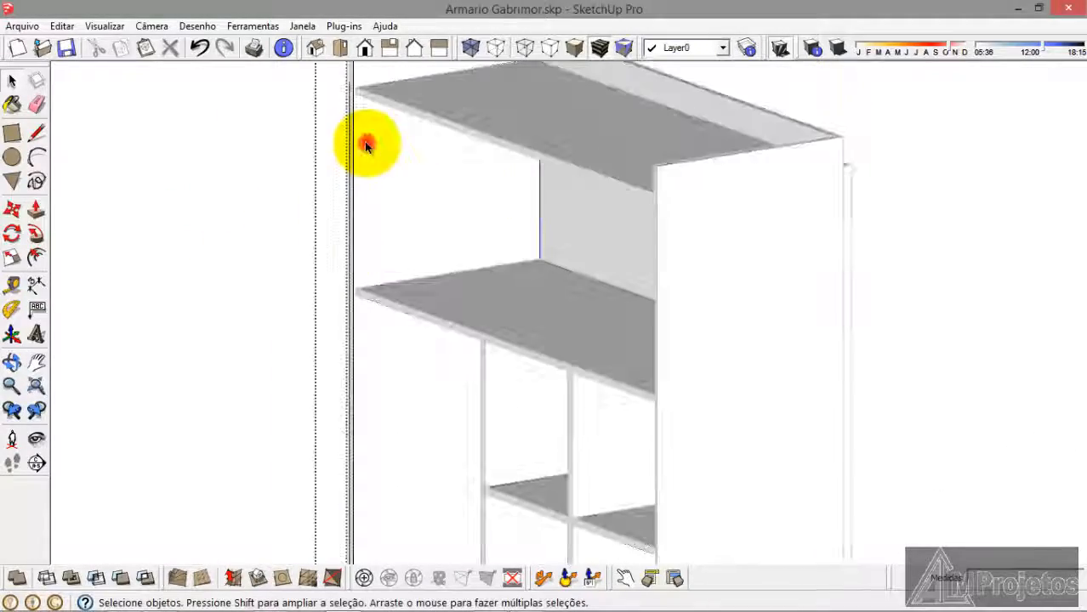
left_click(11, 133)
scroll(333, 90, "up", 4)
scroll(424, 139, "up", 5)
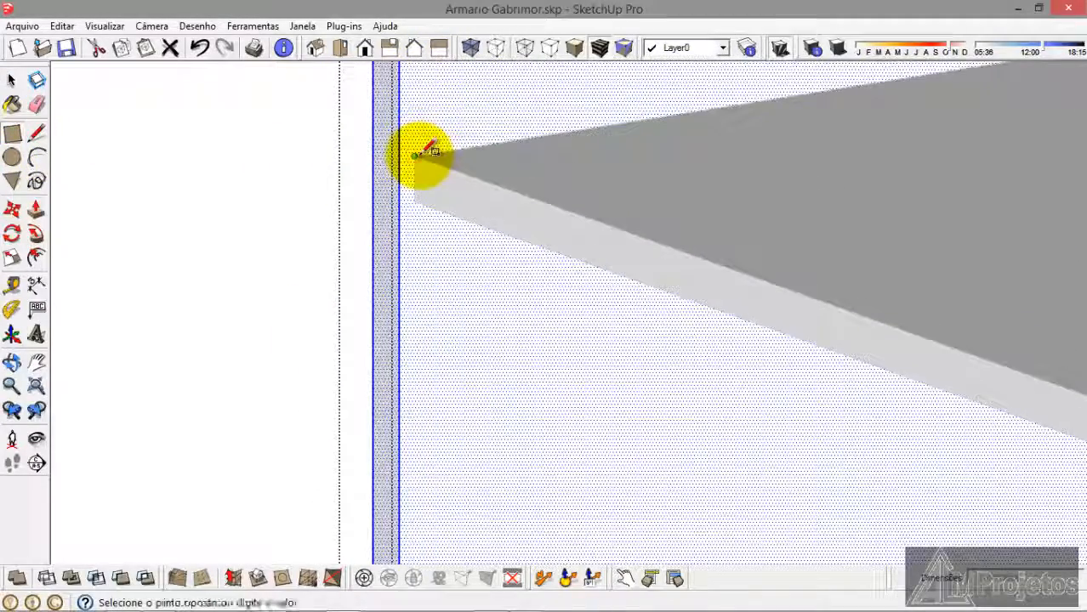
scroll(425, 127, "down", 9)
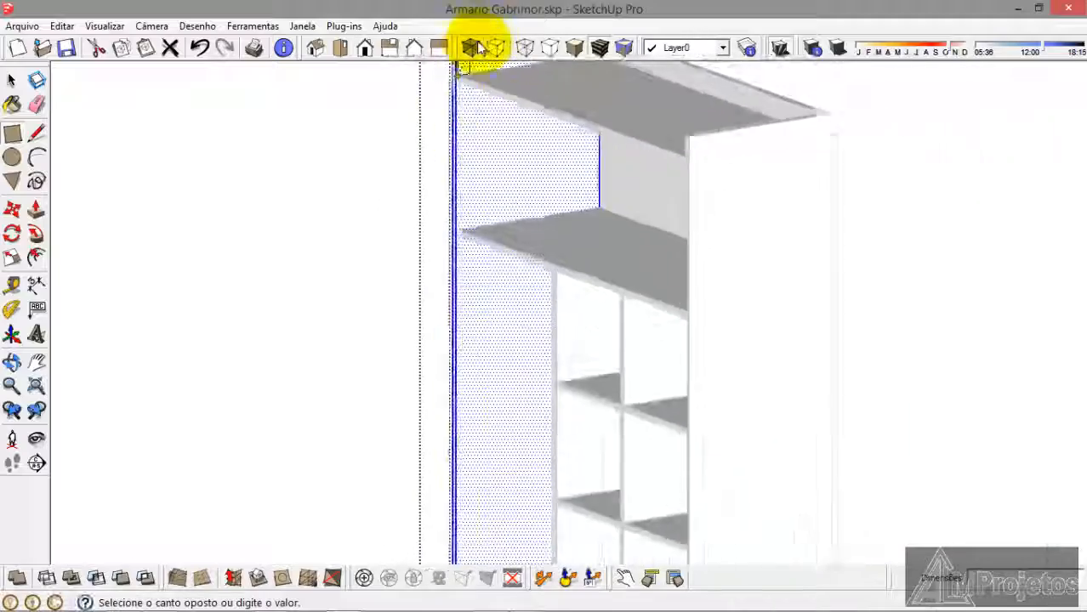
scroll(461, 170, "down", 4)
scroll(451, 531, "up", 8)
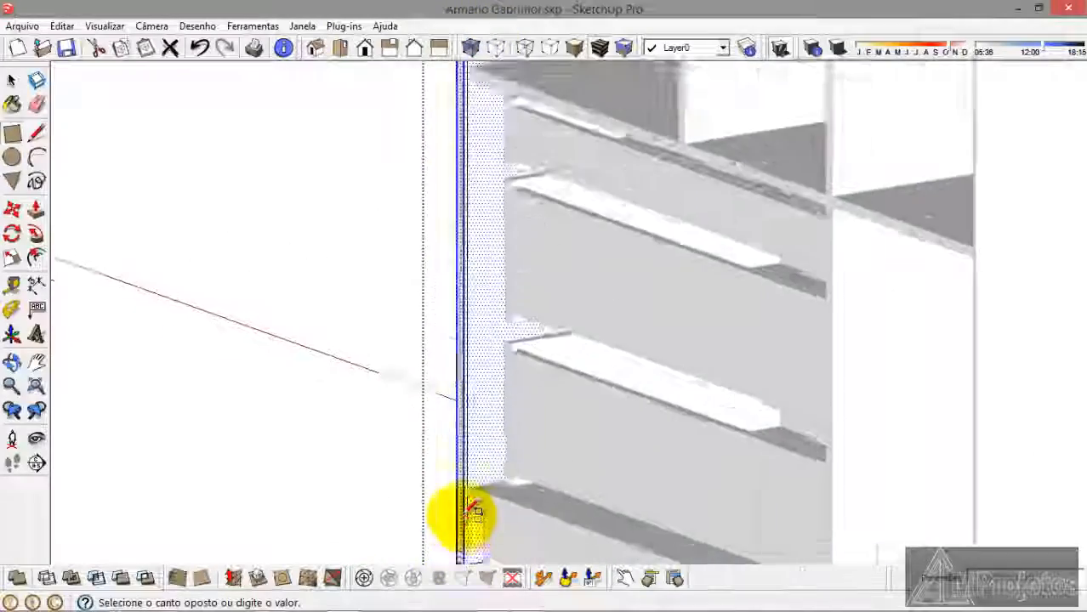
scroll(474, 509, "up", 4)
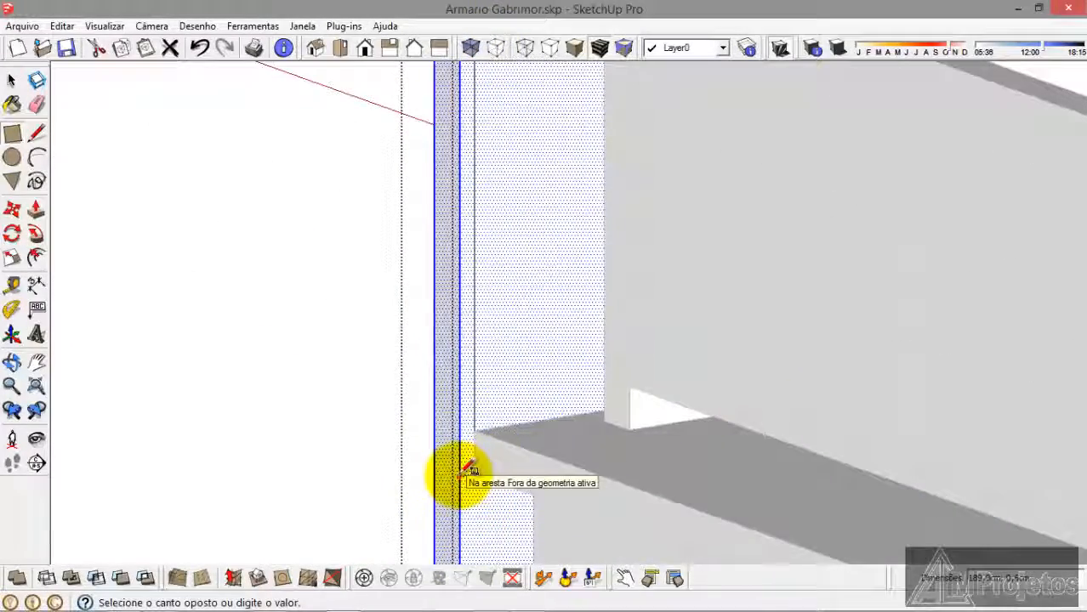
Step: Push the rear strip 1,0 cm into this side panel to form the matching rebate and leave its editing
left_click(37, 220)
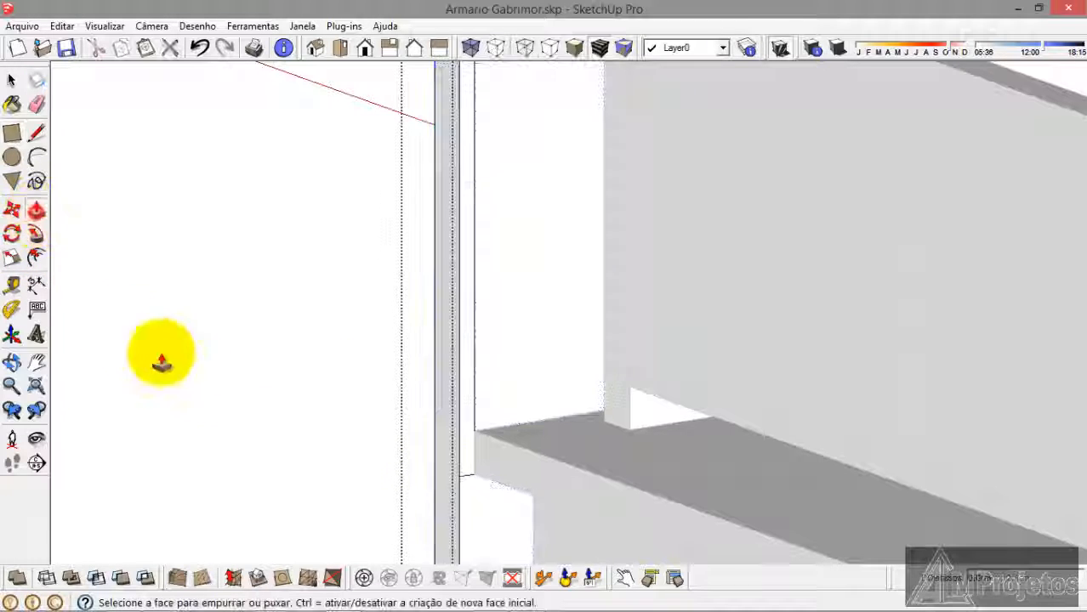
middle_click_drag(160, 356, 480, 436)
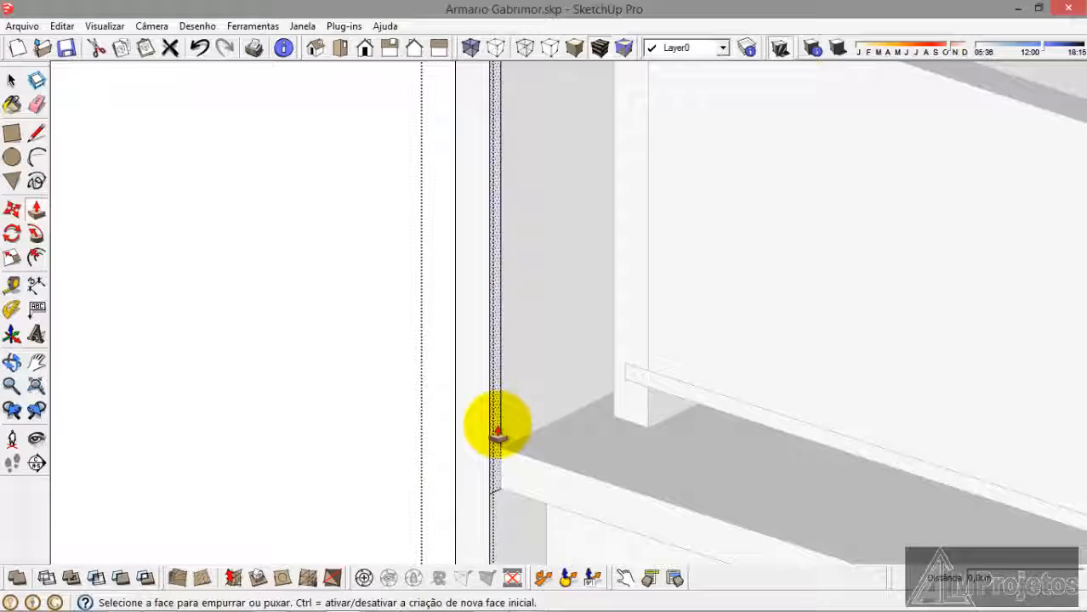
left_click(478, 431)
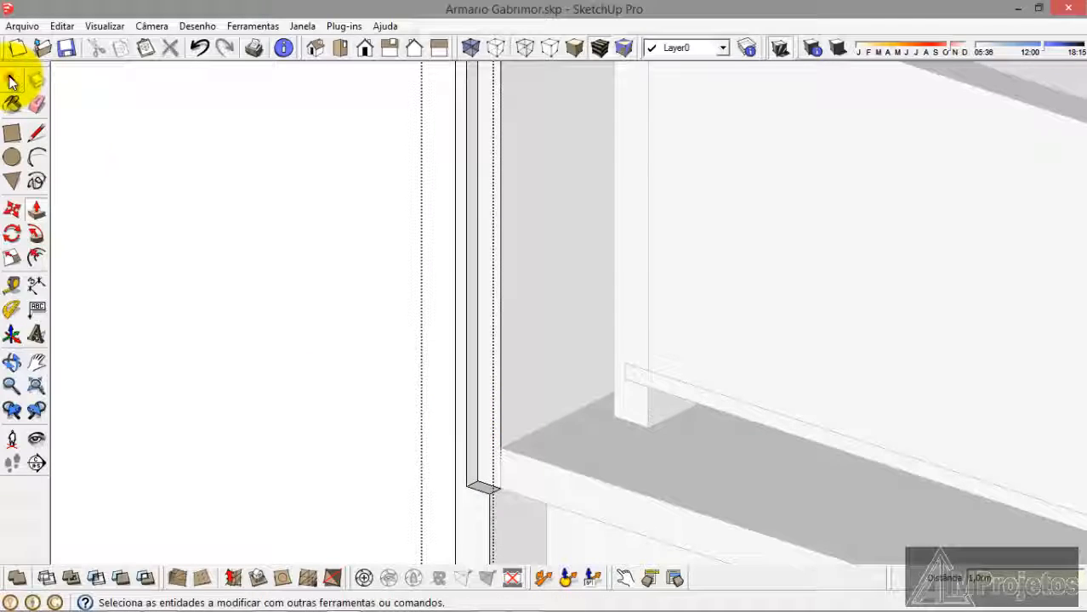
left_click(12, 81)
Step: Draw a small rectangle on the side panel's inner face directly beneath the bottom panel, between the rear edge and the base board
middle_click_drag(195, 316, 291, 517)
scroll(289, 420, "down", 3)
scroll(213, 393, "up", 4)
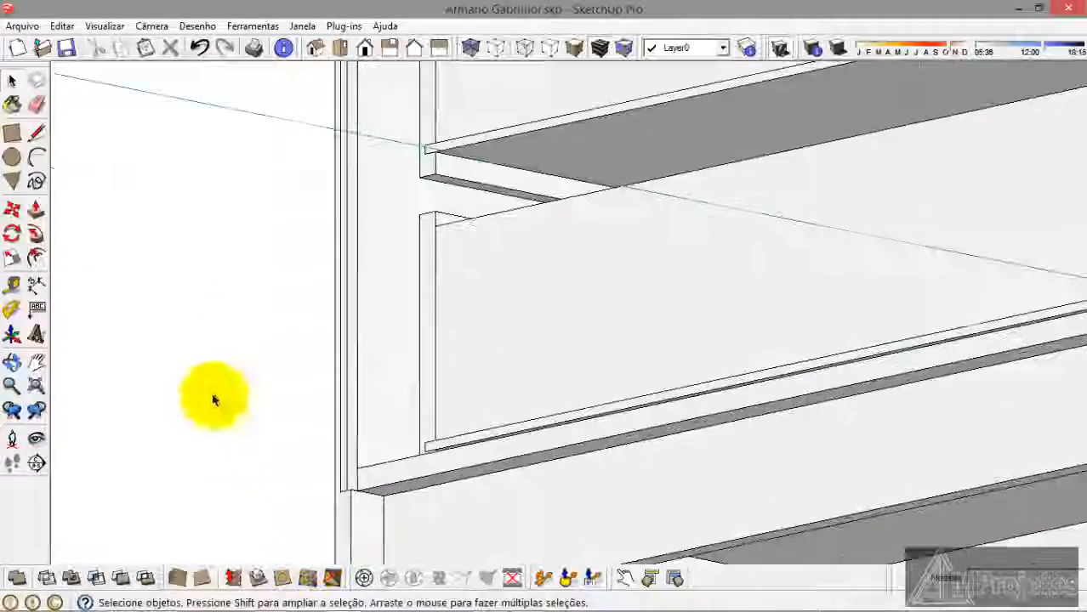
left_click(12, 132)
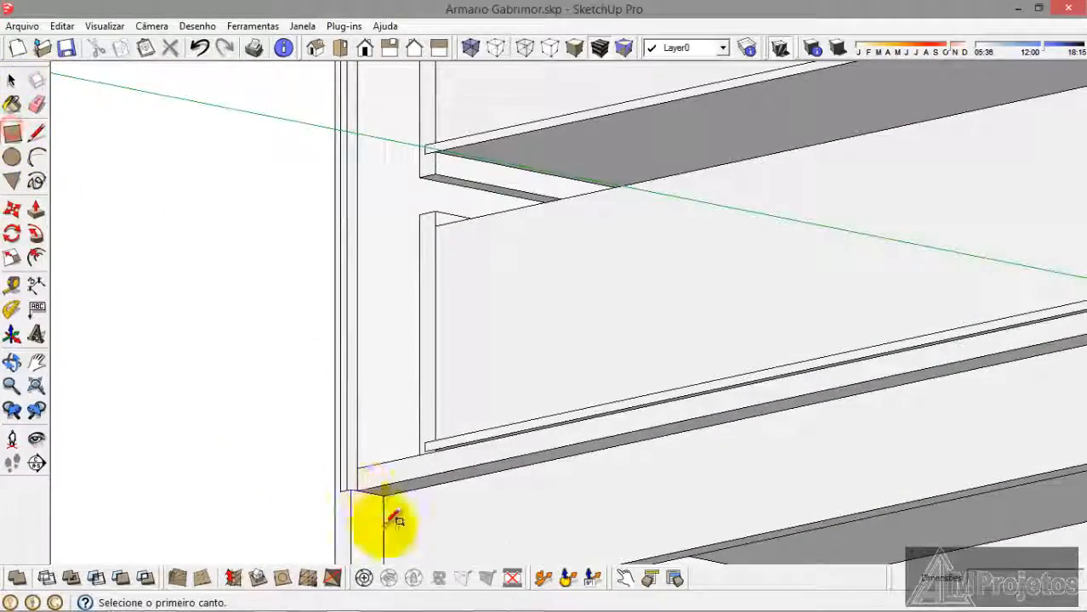
scroll(396, 520, "up", 4)
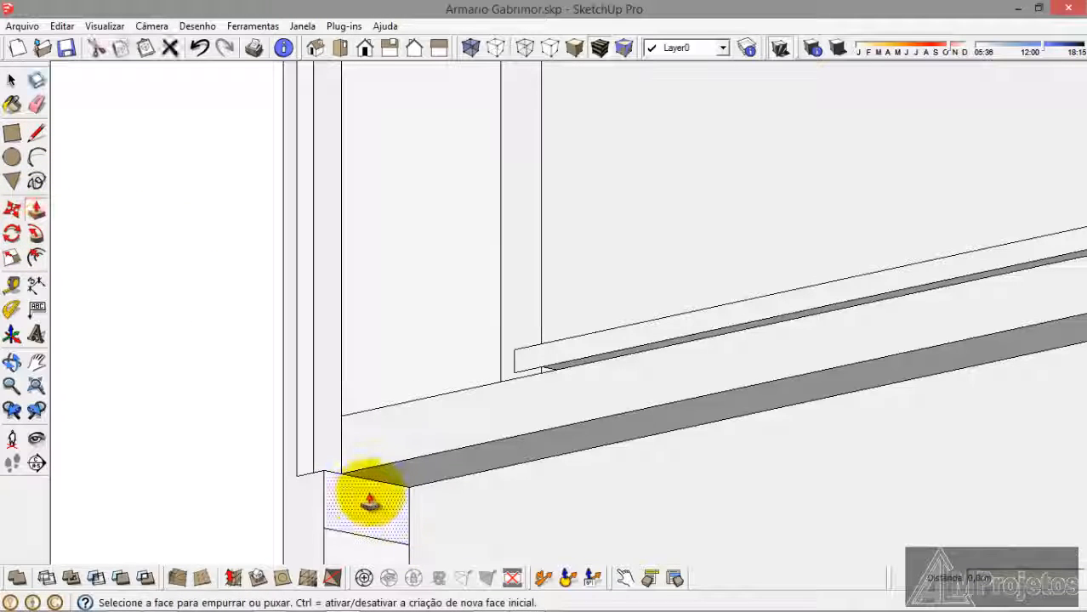
Step: Extrude the small rectangle across to the opposite side panel to form a rear rail under the bottom panel
scroll(291, 432, "down", 5)
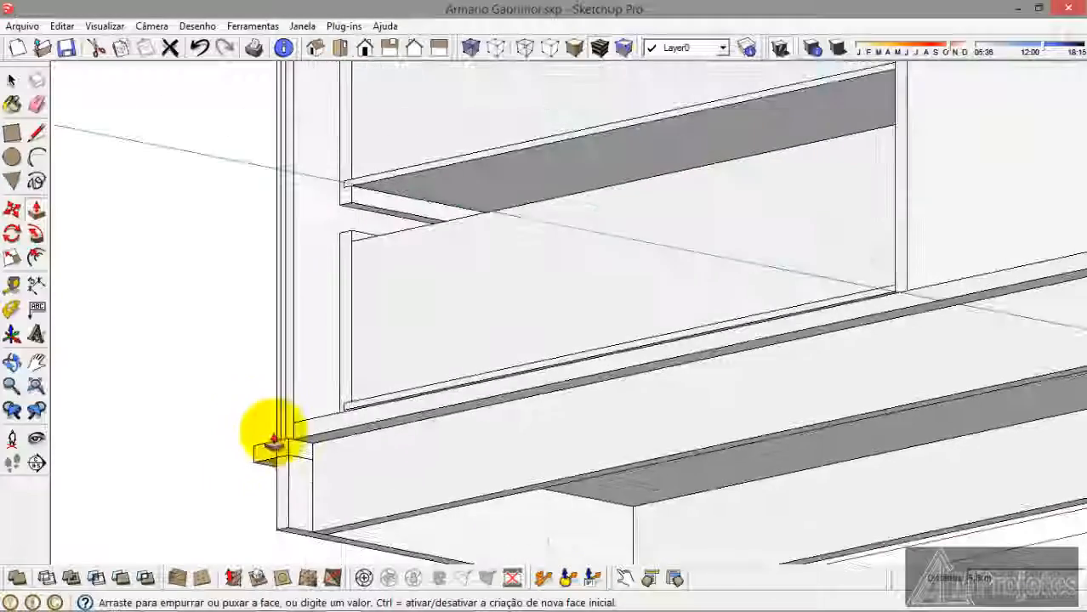
middle_click_drag(274, 436, 382, 515)
scroll(829, 510, "up", 4)
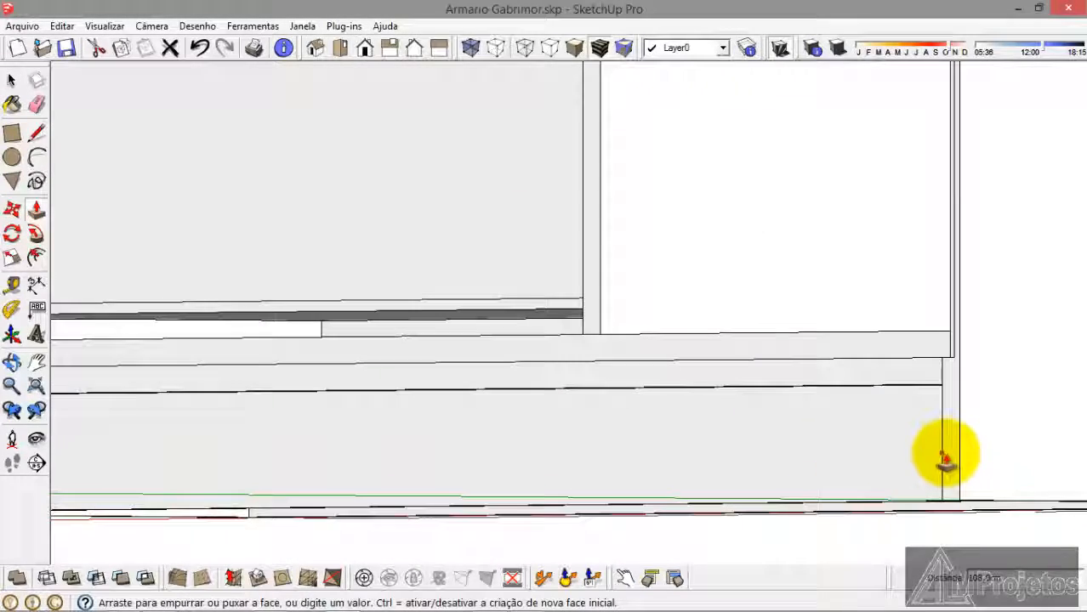
left_click(944, 457)
left_click(10, 80)
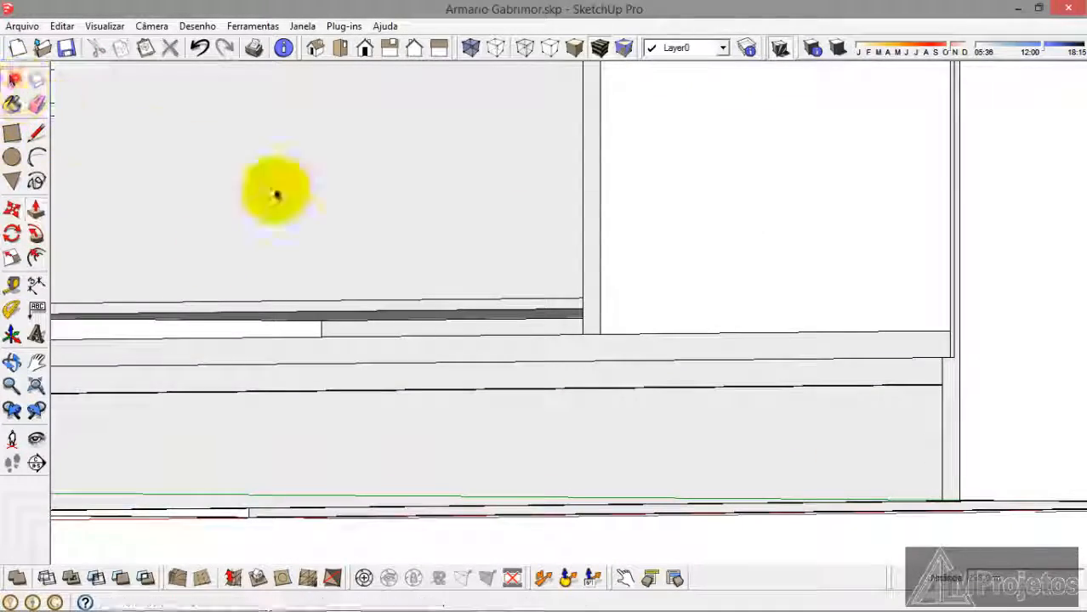
Step: Make the new rear rail beneath the bottom panel a group instead of a component
middle_click_drag(274, 194, 363, 472)
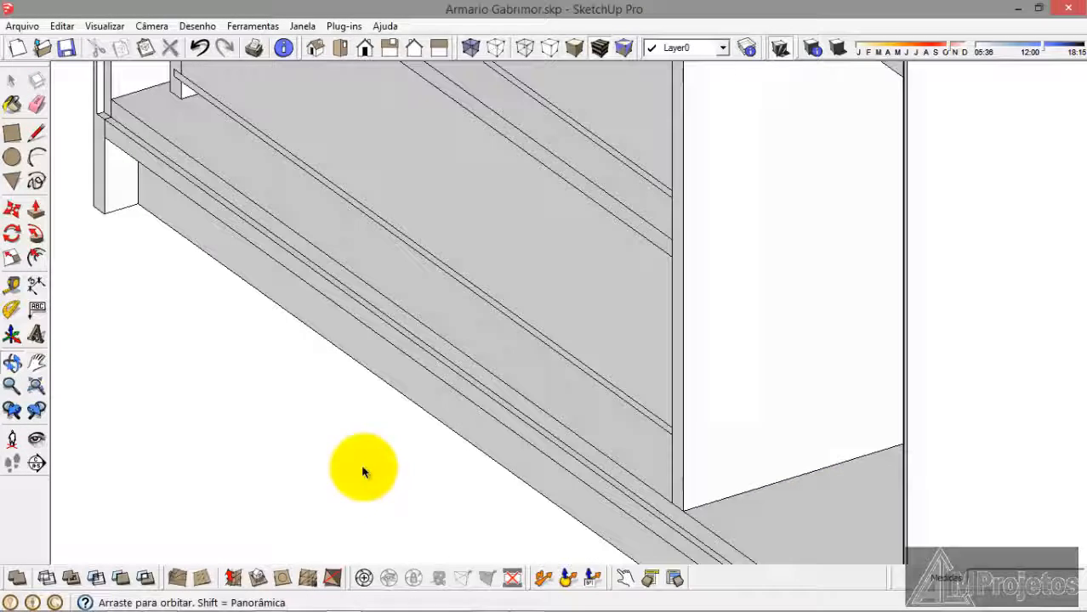
left_click(285, 259)
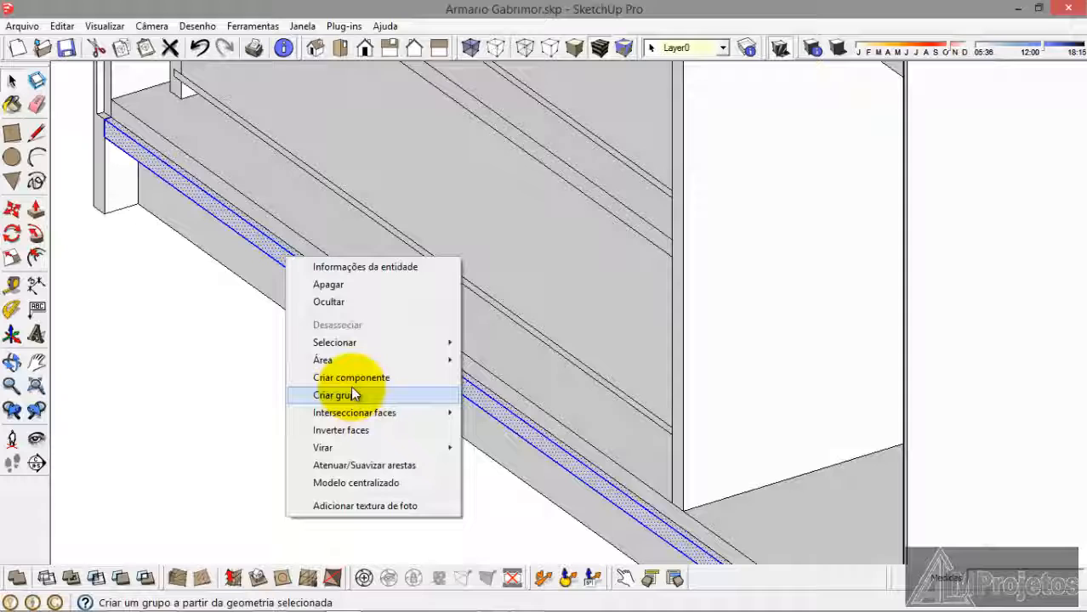
left_click(352, 378)
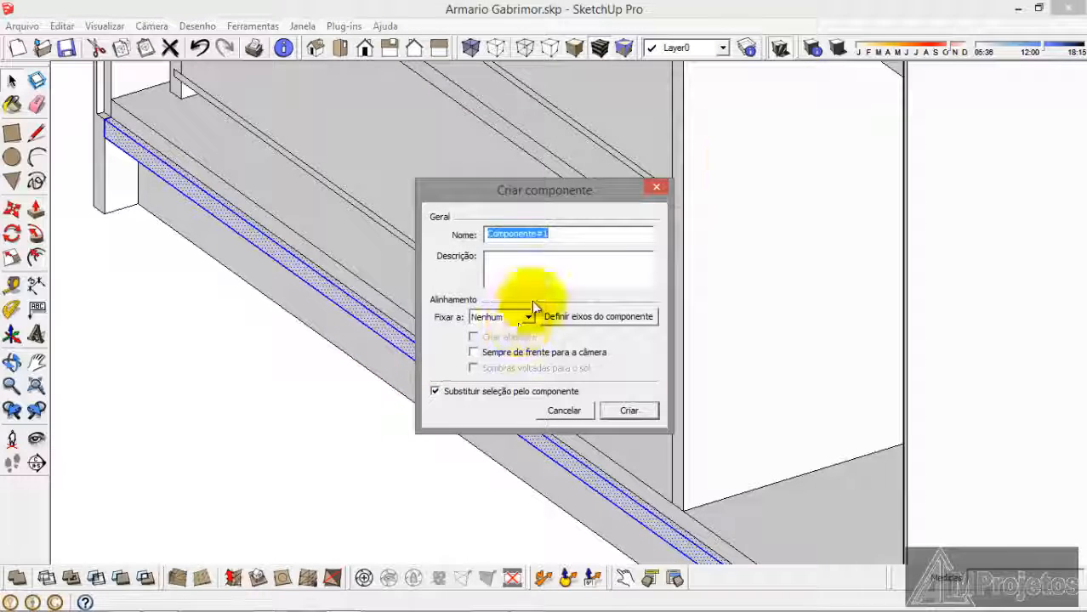
left_click(654, 188)
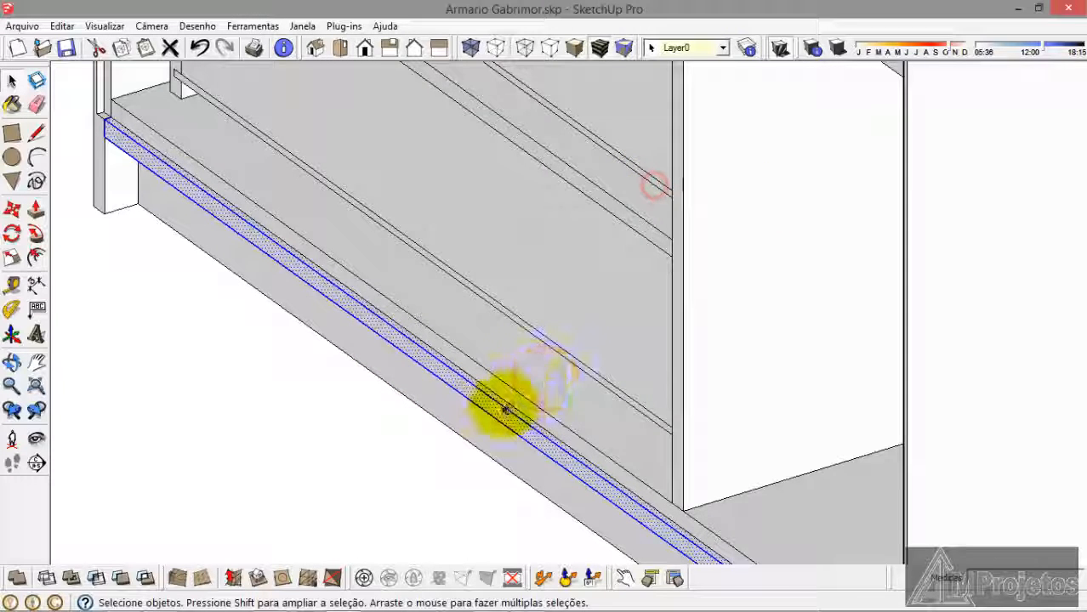
right_click(503, 414)
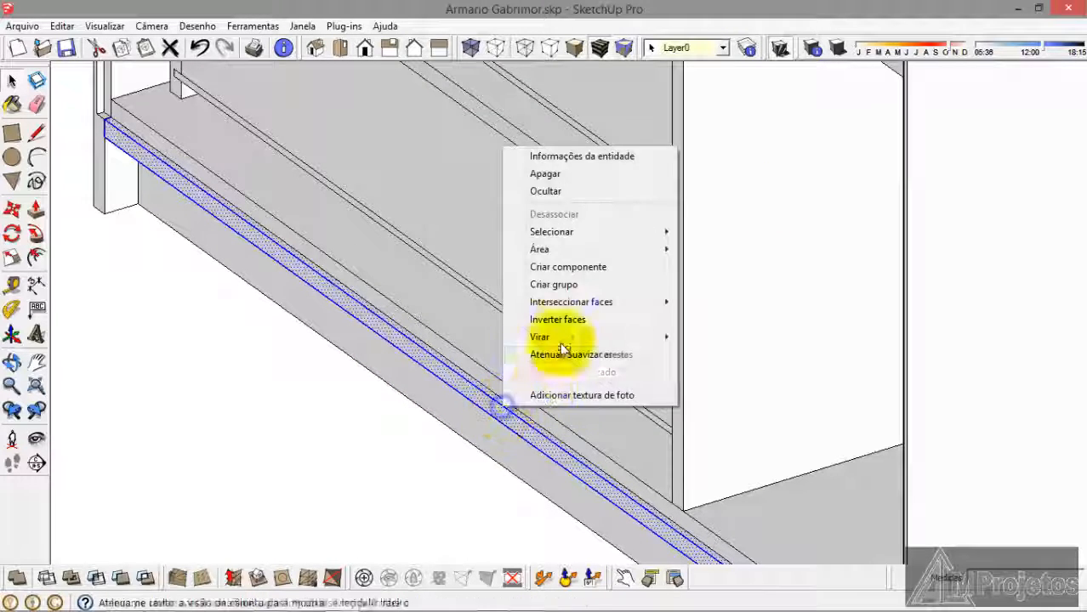
left_click(563, 287)
Step: Draw a 189,0 × 110,0 cm rectangle across the open back, from the upper rebate corner to the diagonally opposite lower one
scroll(480, 428, "down", 3)
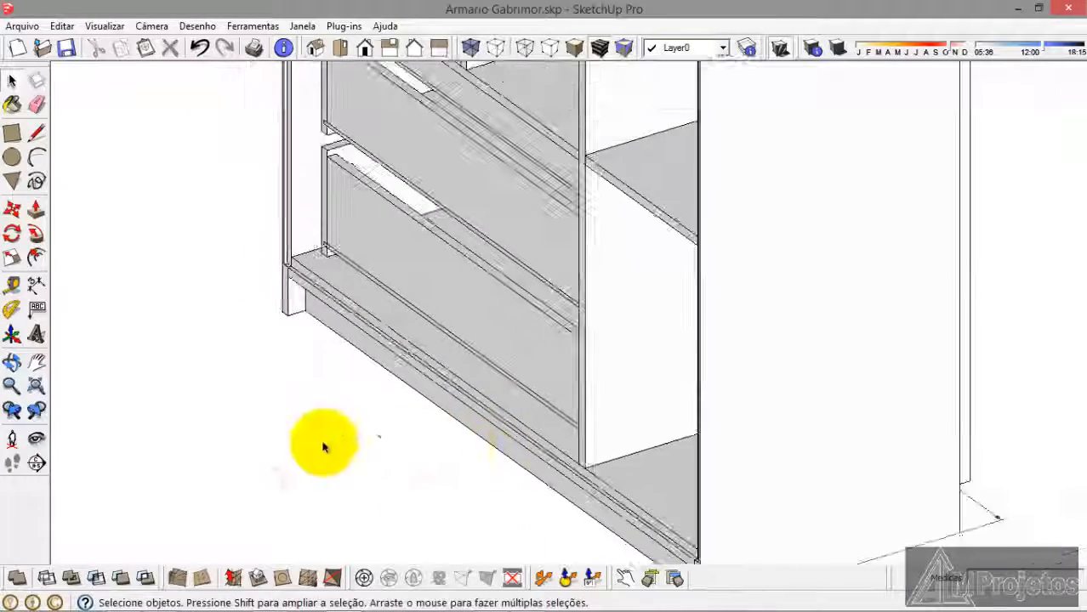
middle_click_drag(325, 445, 145, 360)
scroll(383, 468, "down", 4)
scroll(439, 448, "down", 4)
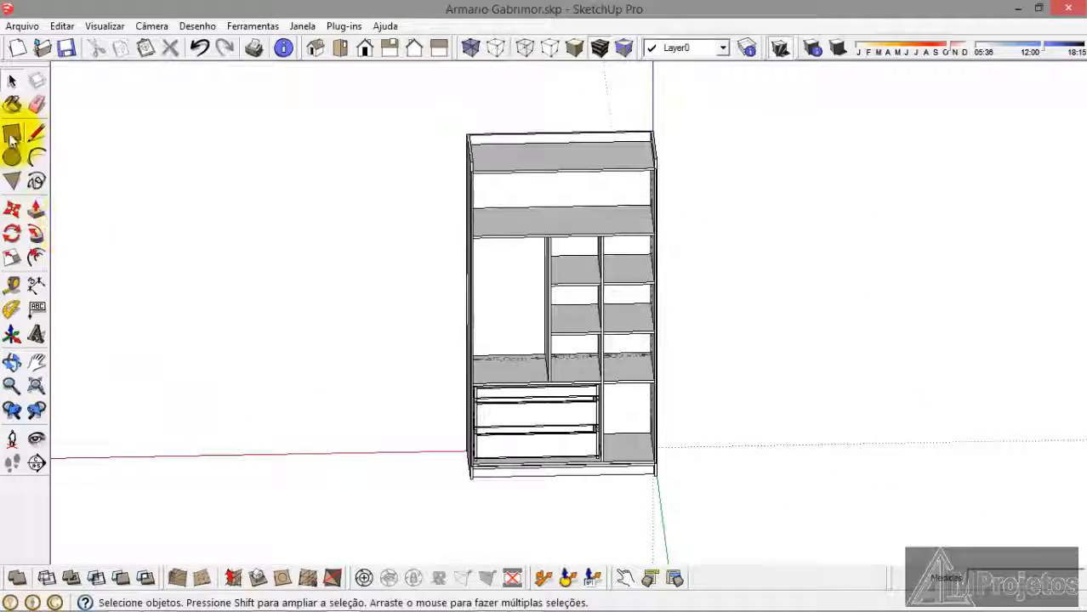
scroll(630, 187, "up", 6)
middle_click_drag(616, 187, 689, 7)
scroll(698, 158, "up", 4)
middle_click_drag(683, 203, 686, 162)
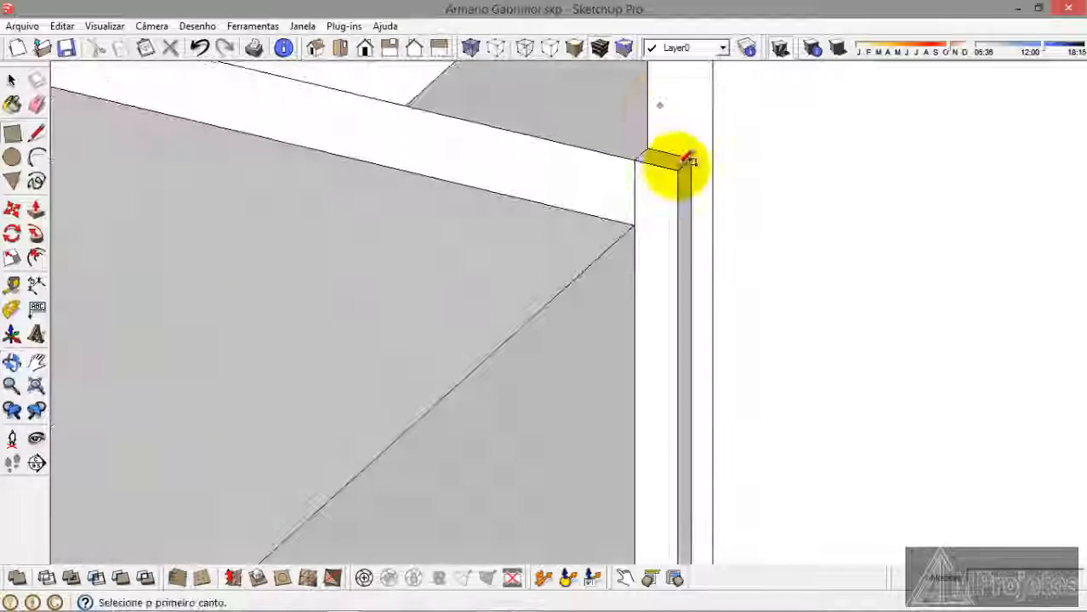
scroll(685, 166, "down", 5)
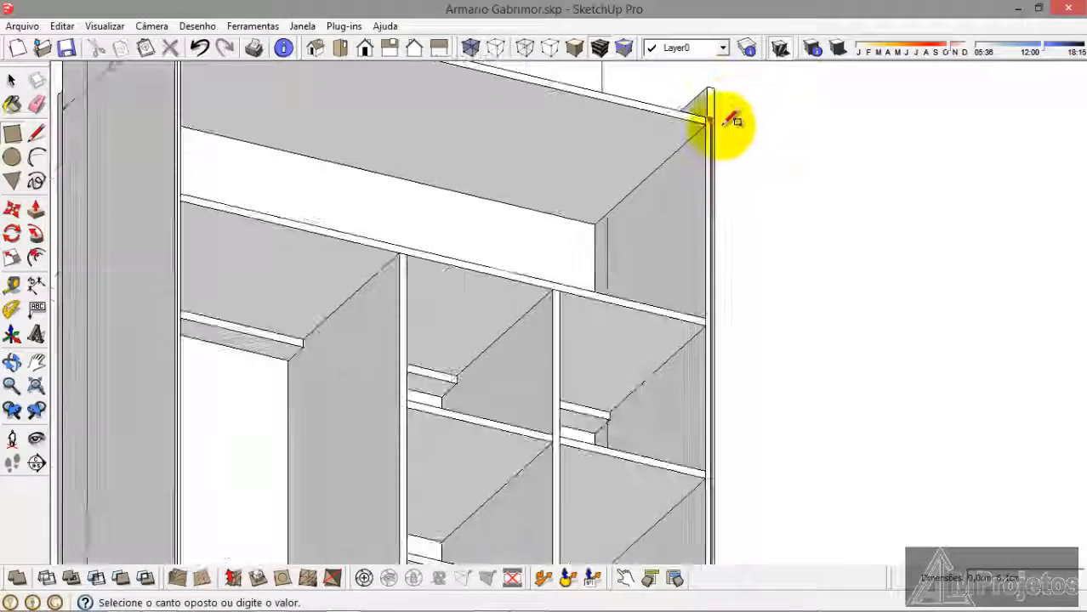
middle_click_drag(733, 121, 594, 272)
scroll(444, 160, "down", 8)
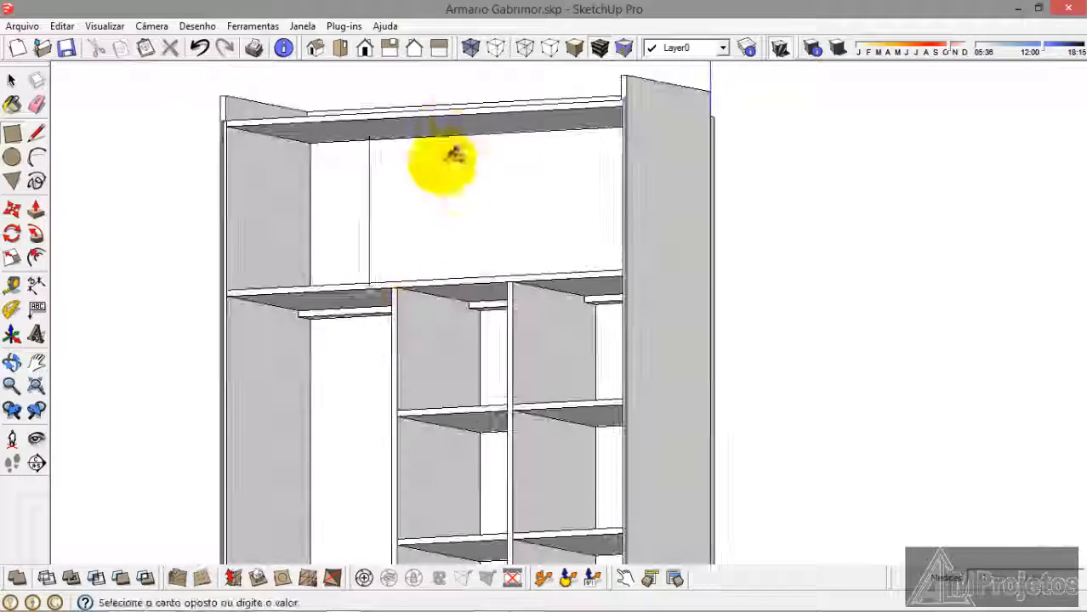
scroll(387, 366, "up", 10)
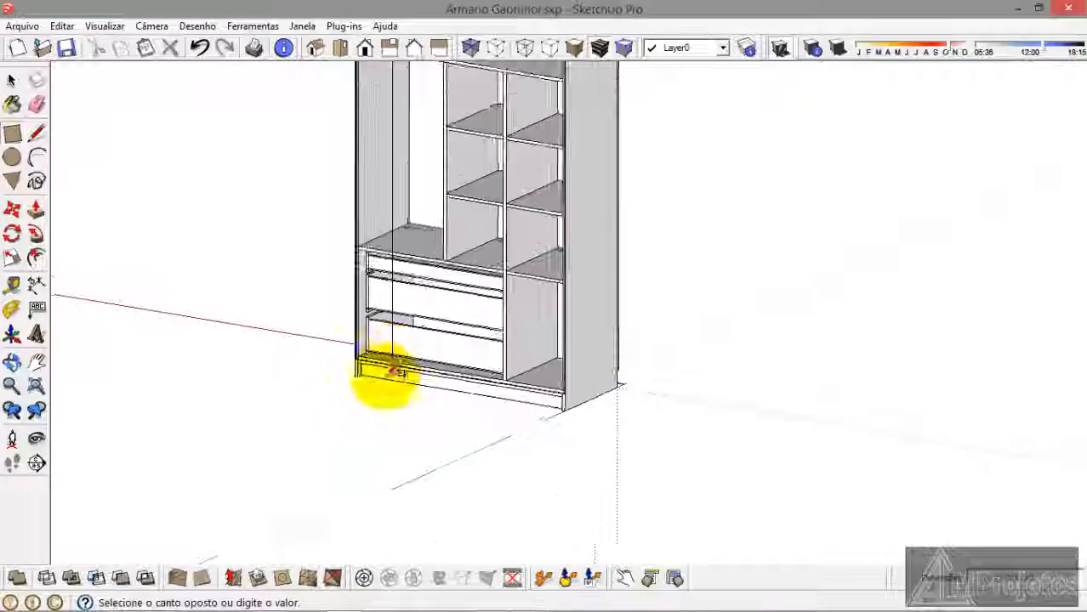
scroll(386, 340, "up", 10)
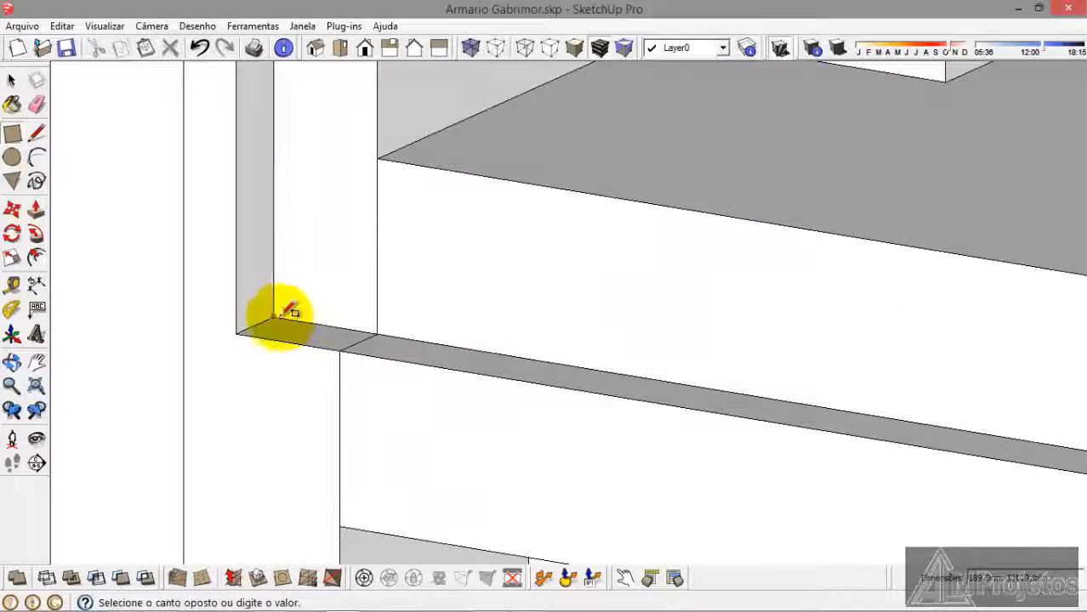
left_click(280, 315)
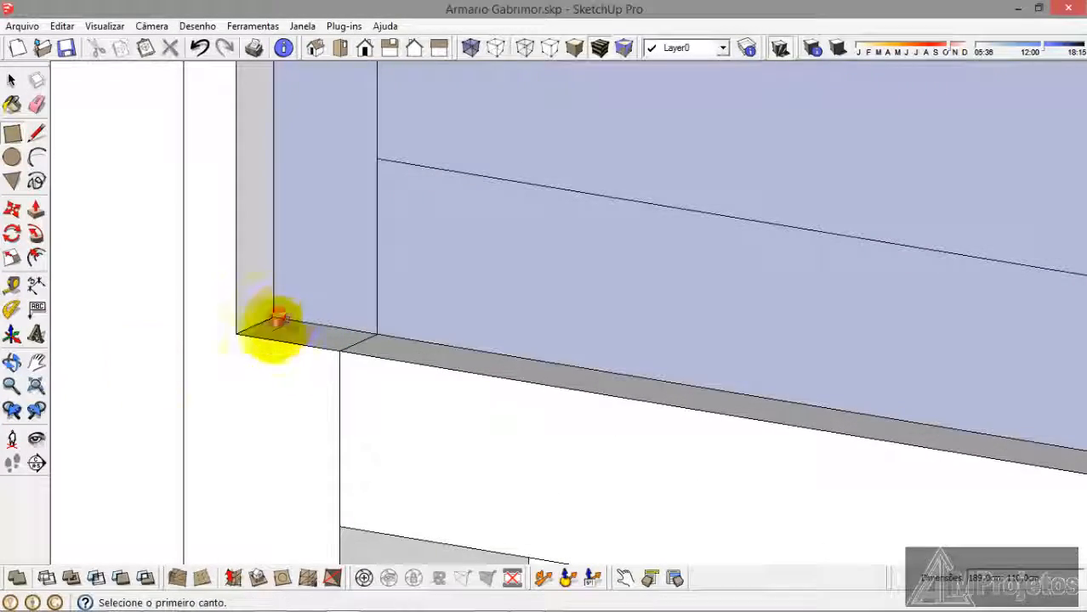
Step: Extrude the large back rectangle 0,6 cm outward to fill the depth of the rebates
left_click(35, 213)
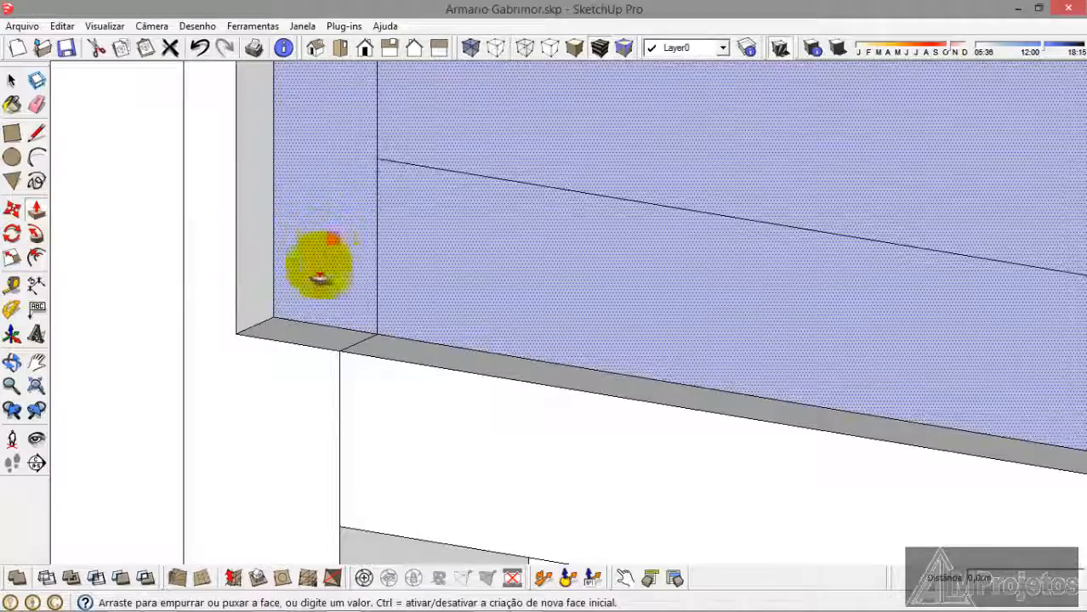
left_click_drag(319, 277, 274, 429)
left_click(274, 425)
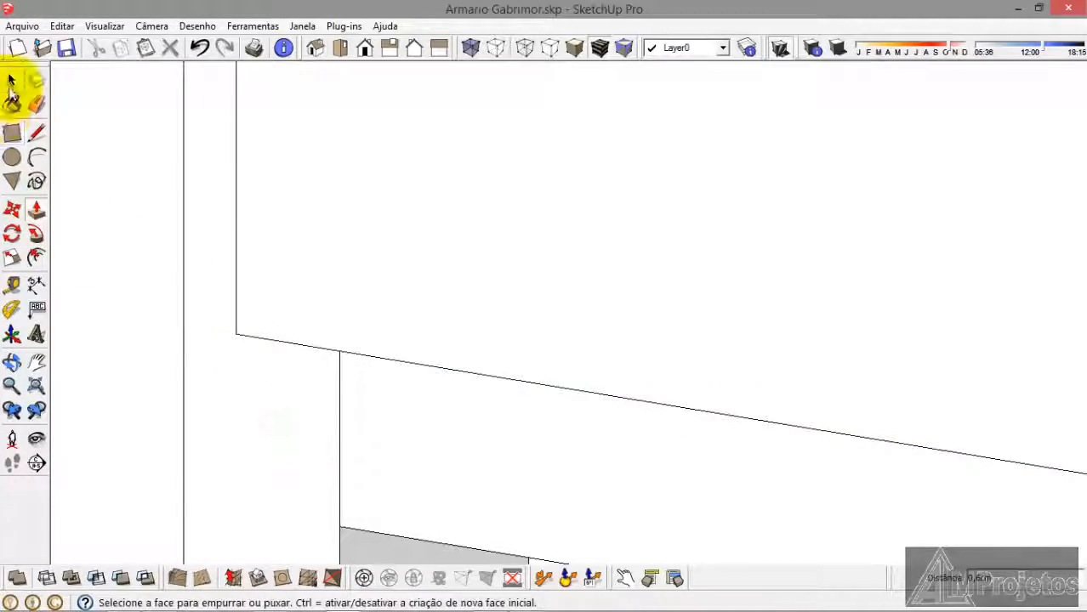
scroll(318, 362, "down", 10)
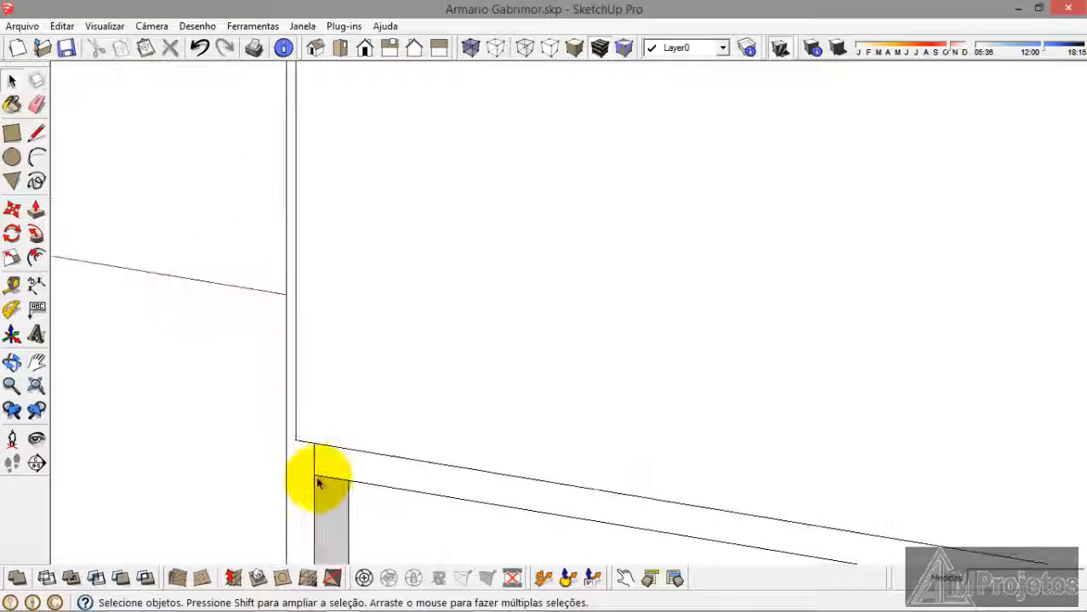
Step: Select the complete back panel, make it a group and clear the selection
scroll(308, 519, "down", 6)
middle_click_drag(352, 451, 418, 242)
scroll(413, 253, "up", 8)
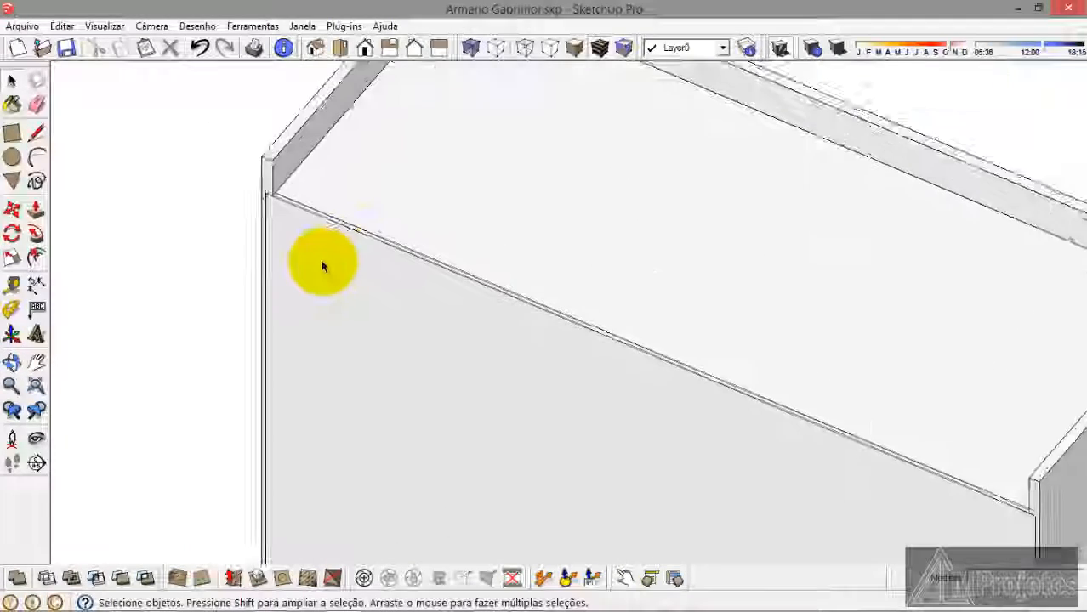
left_click(318, 260)
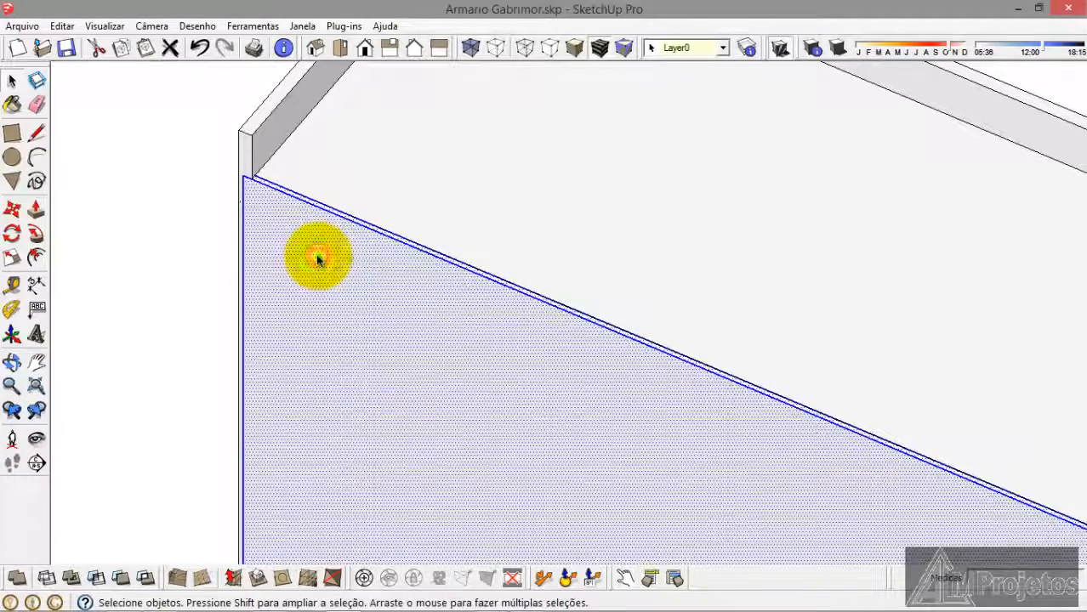
right_click(318, 260)
left_click(386, 397)
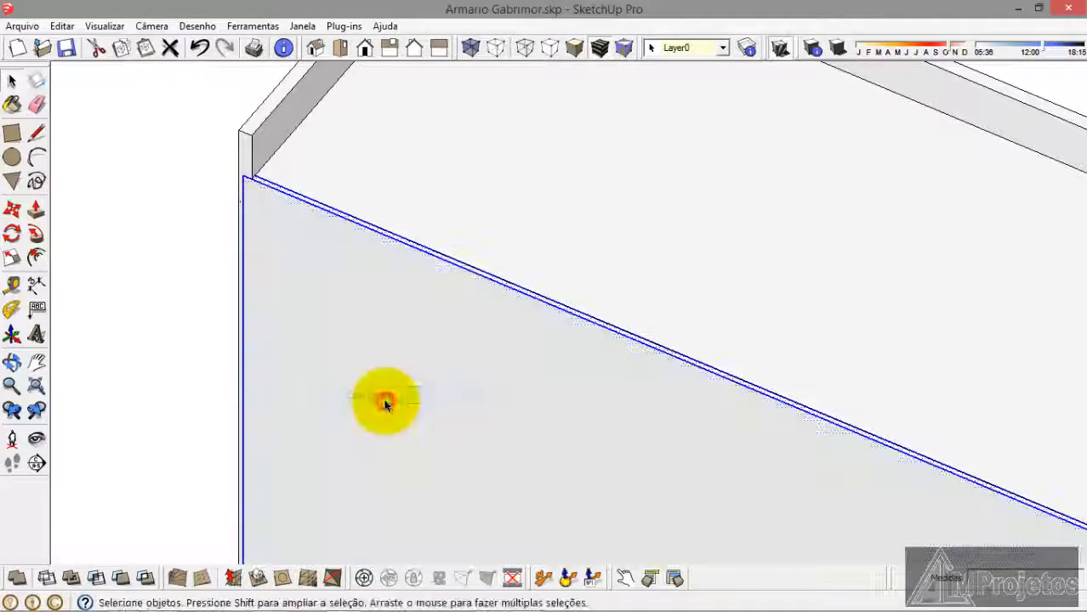
left_click(157, 264)
Step: Switch the camera from parallel projection to perspective and fit the whole wardrobe in view from the front
scroll(281, 223, "down", 3)
scroll(298, 222, "down", 3)
middle_click_drag(549, 334, 11, 293)
scroll(202, 254, "down", 2)
middle_click_drag(757, 257, 310, 340)
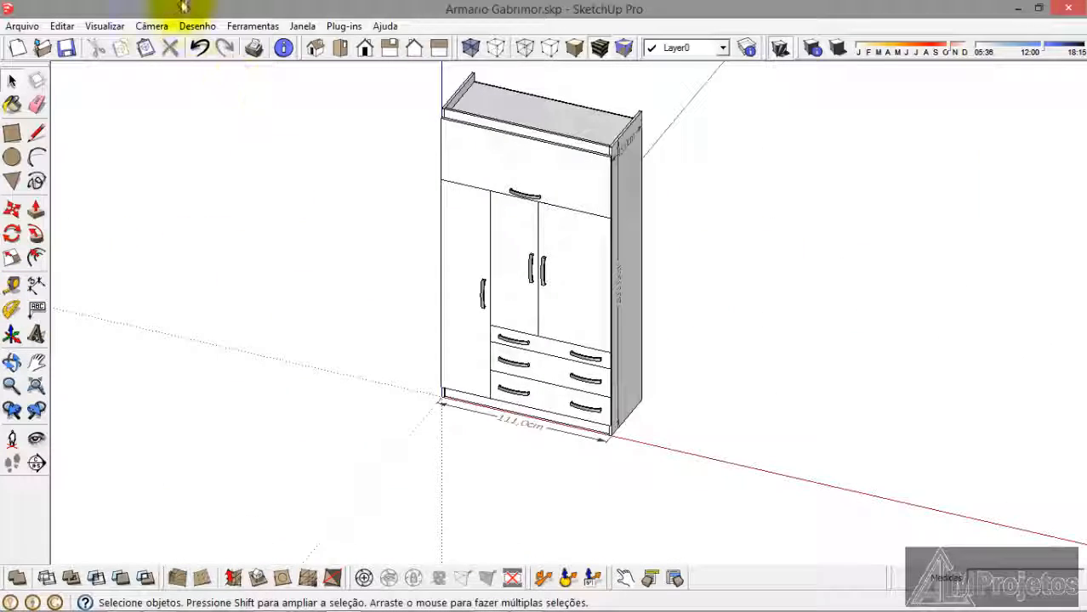
left_click(152, 26)
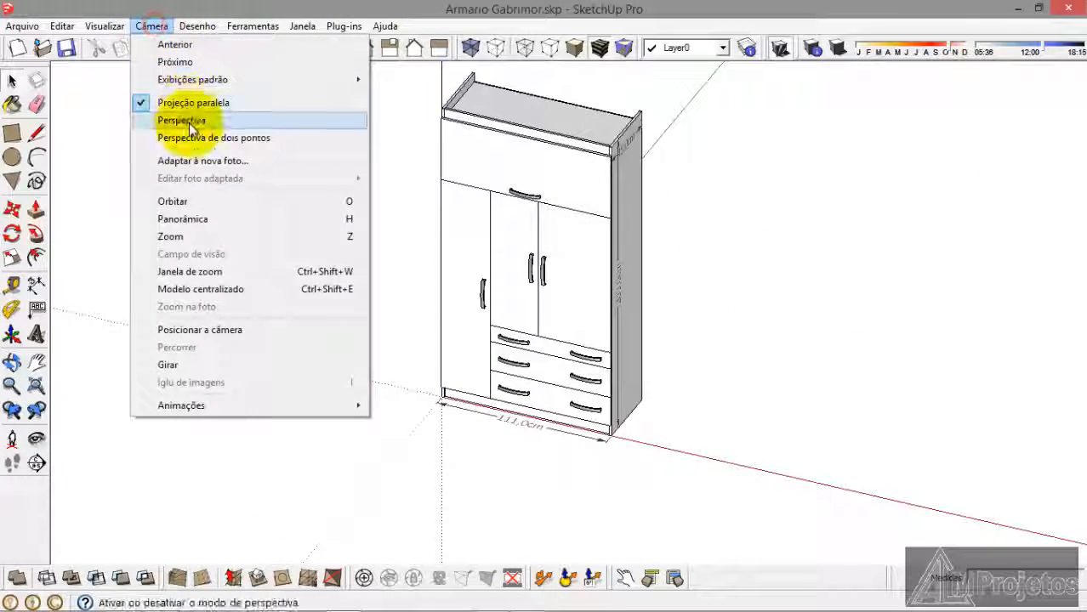
left_click(189, 123)
middle_click_drag(455, 412, 412, 413)
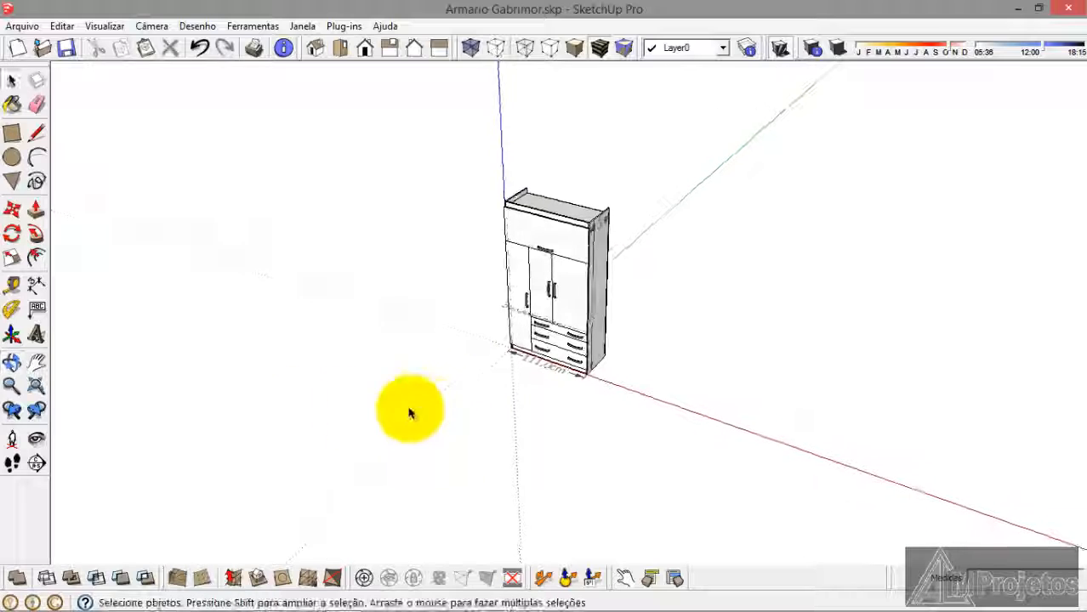
left_click(37, 385)
middle_click_drag(517, 388, 204, 407)
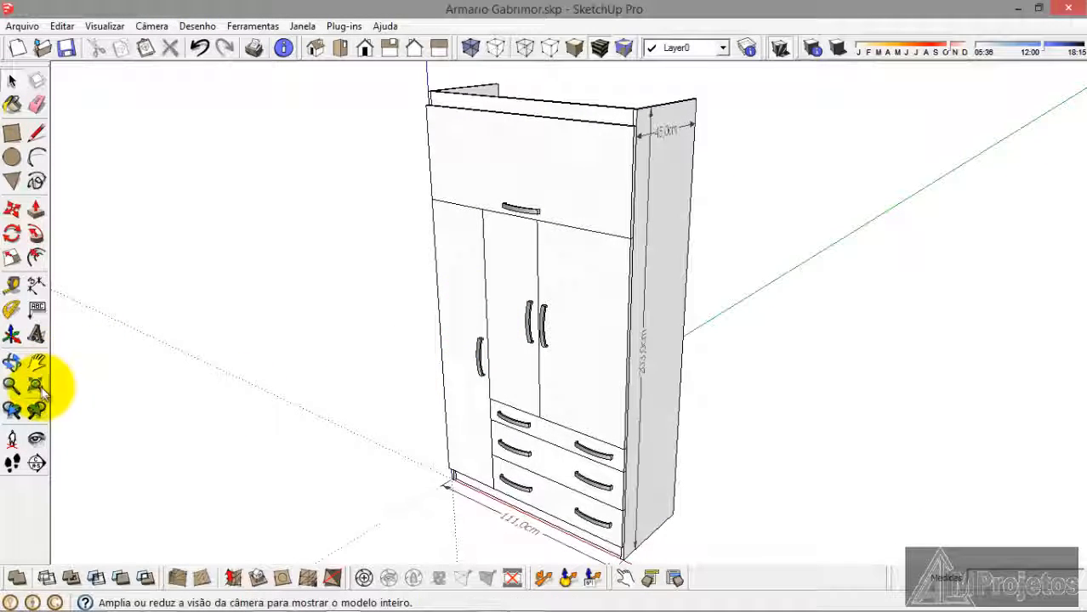